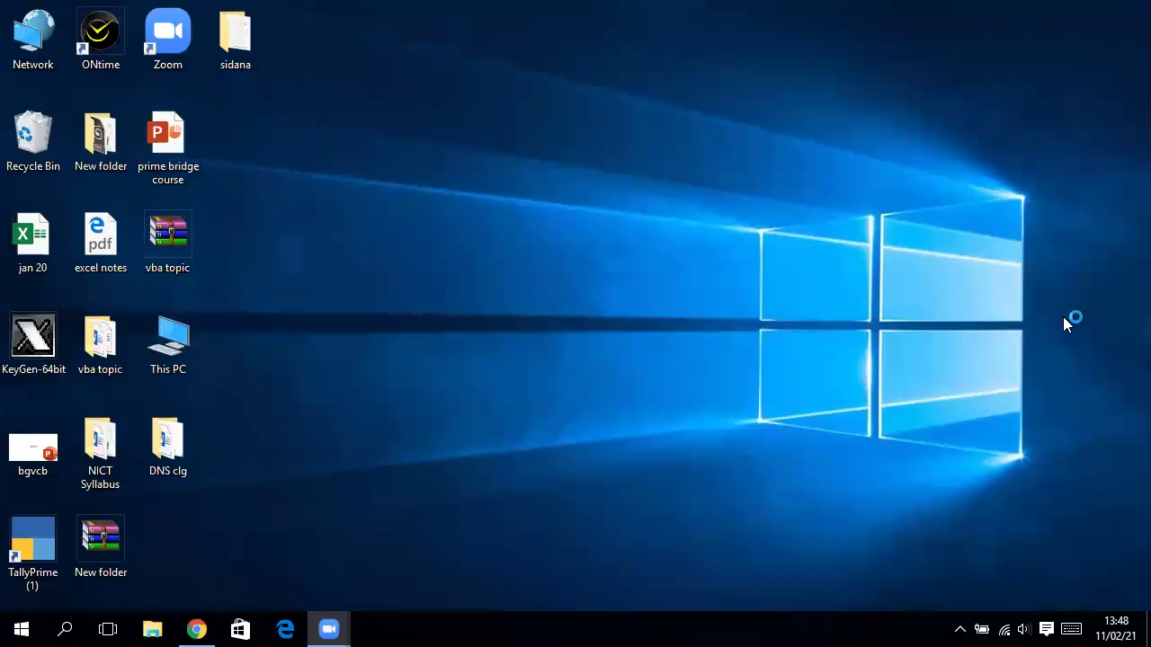
- Launch Remote Desktop Connection with mstsc, connect to 100.100.100.1 and enter the account password
key(super+r)
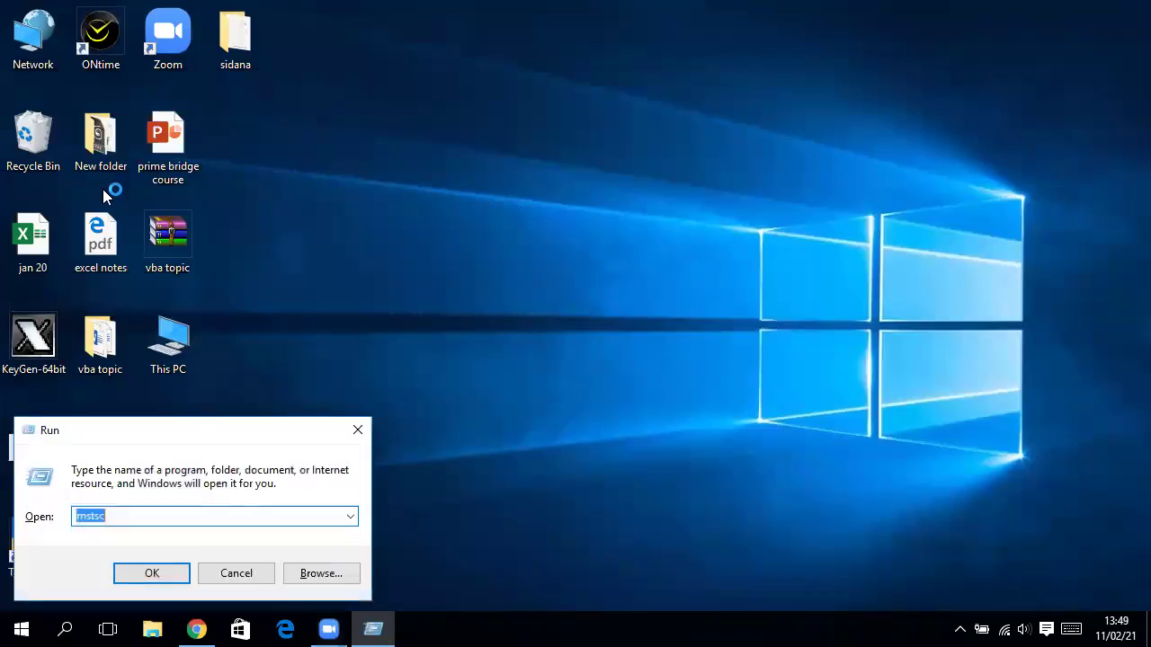
click(156, 572)
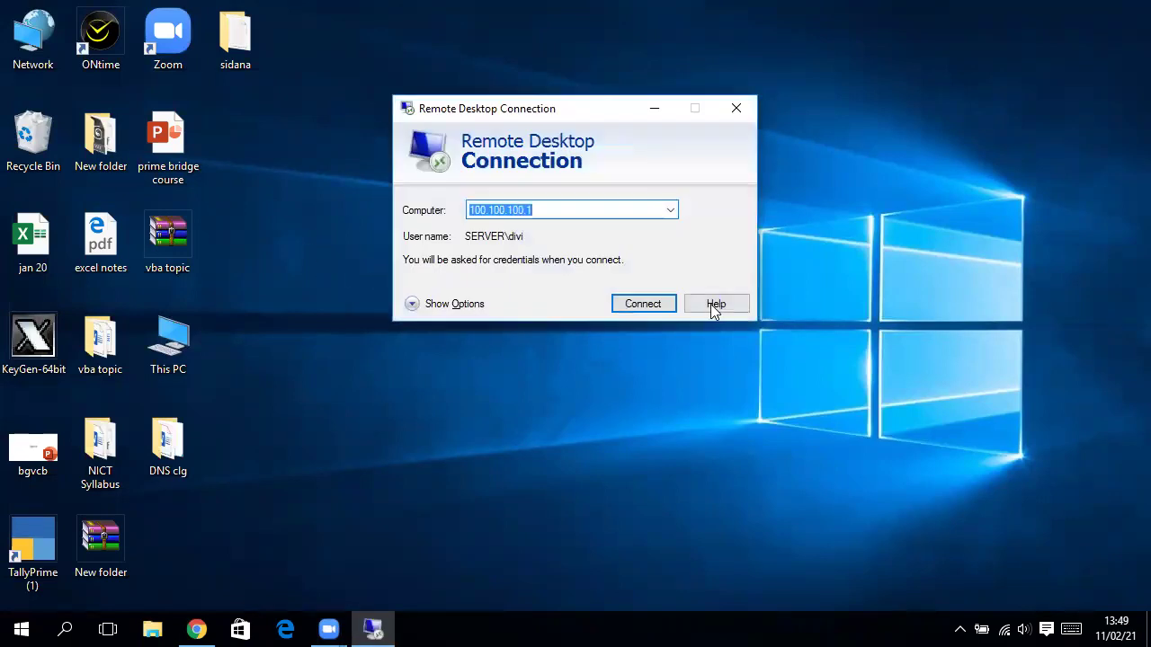
click(653, 309)
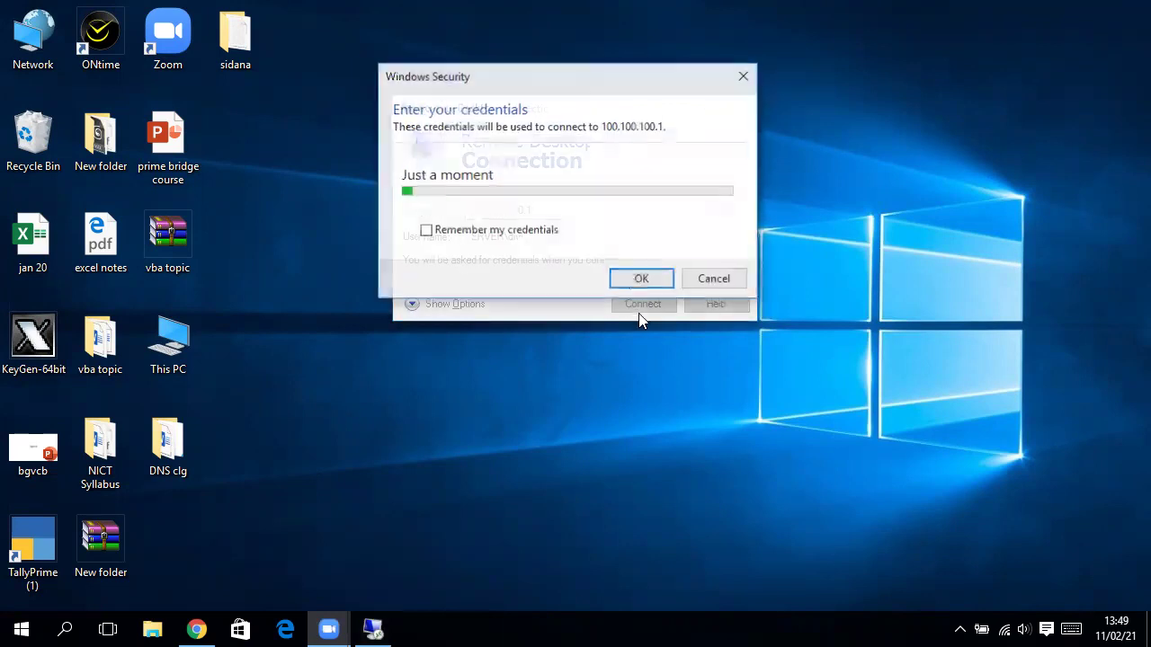
- Sign in to the 100.100.100.1 session, then minimise it to reveal the local desktop
key(Return)
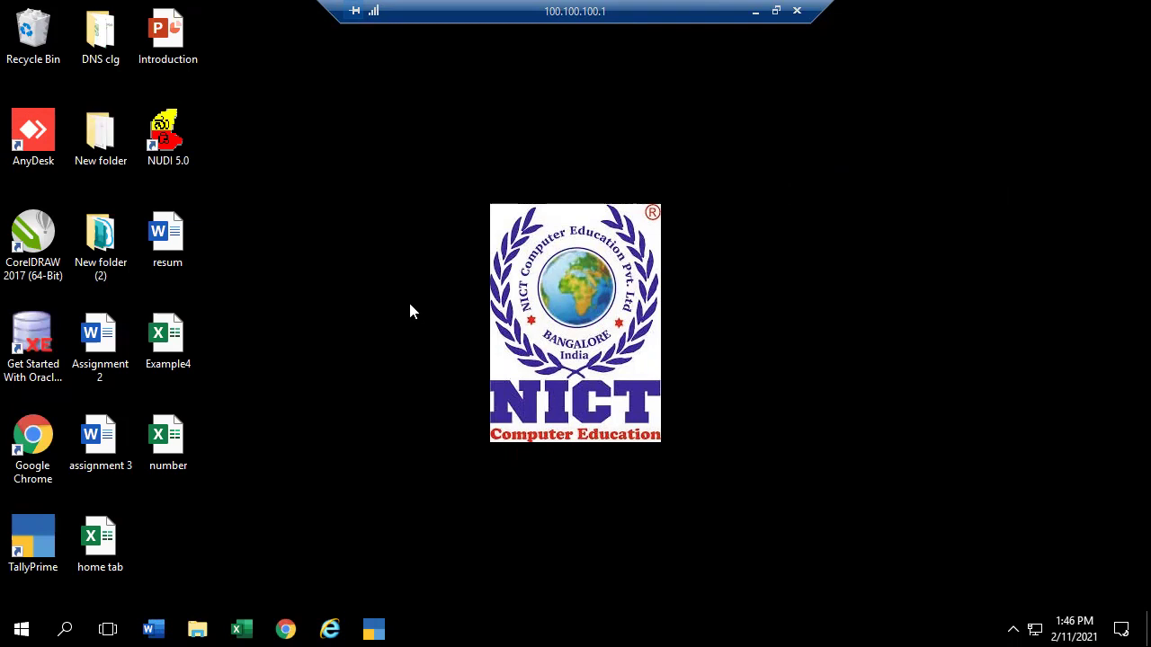
right_click(432, 347)
click(270, 389)
click(755, 11)
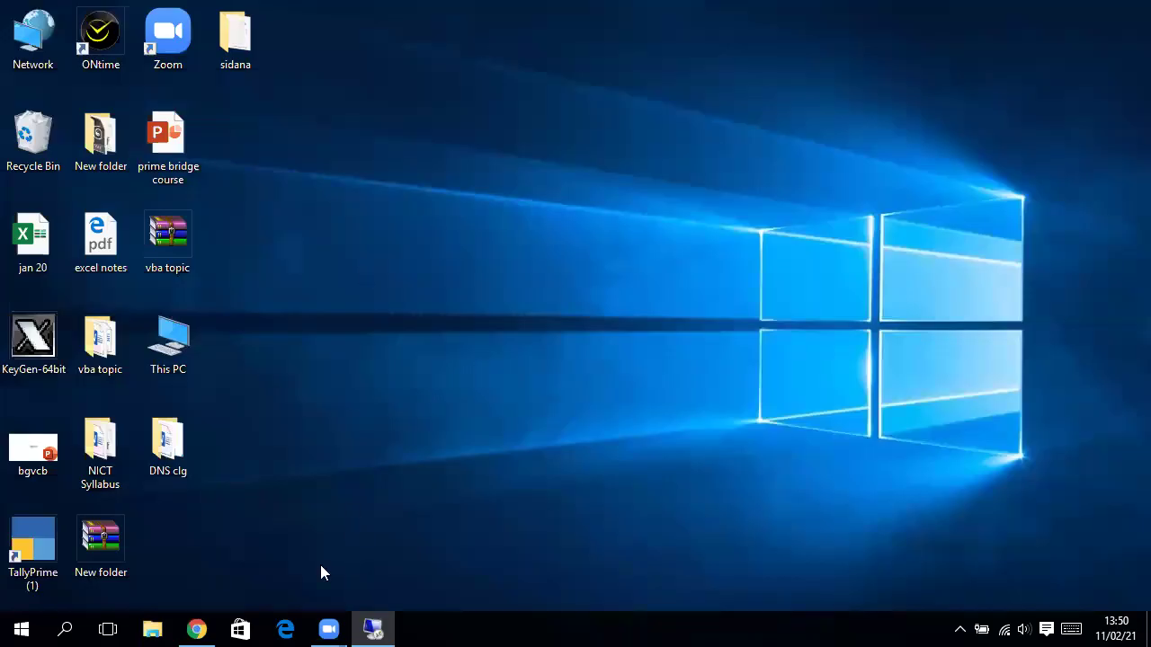
- Bring up the Microsoft Edge browser from the taskbar behind Zoom's General settings
mouse_move(329, 629)
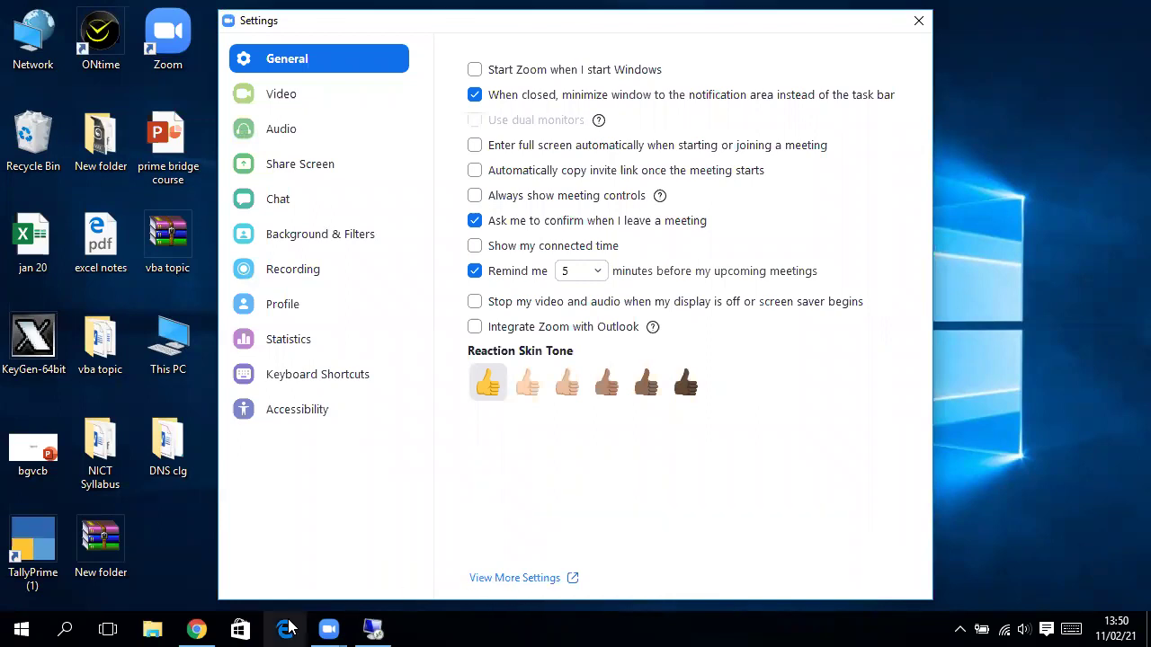
click(288, 627)
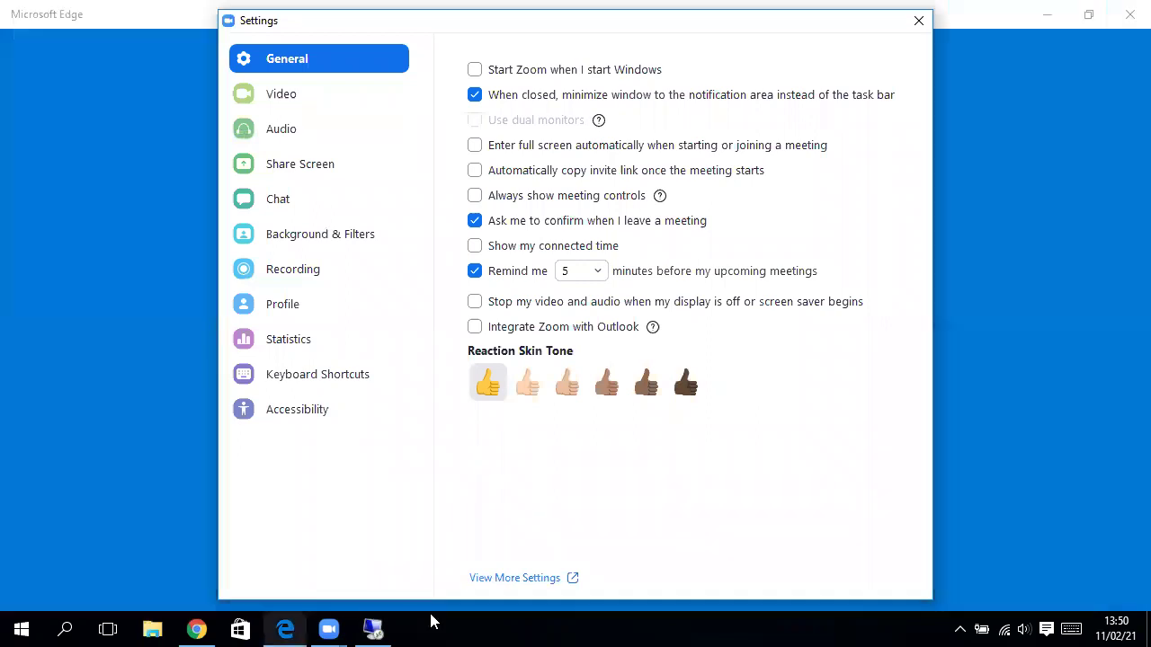
- Close Zoom's client settings and scroll the web portal's Meeting settings to the Security and passcode options
click(917, 21)
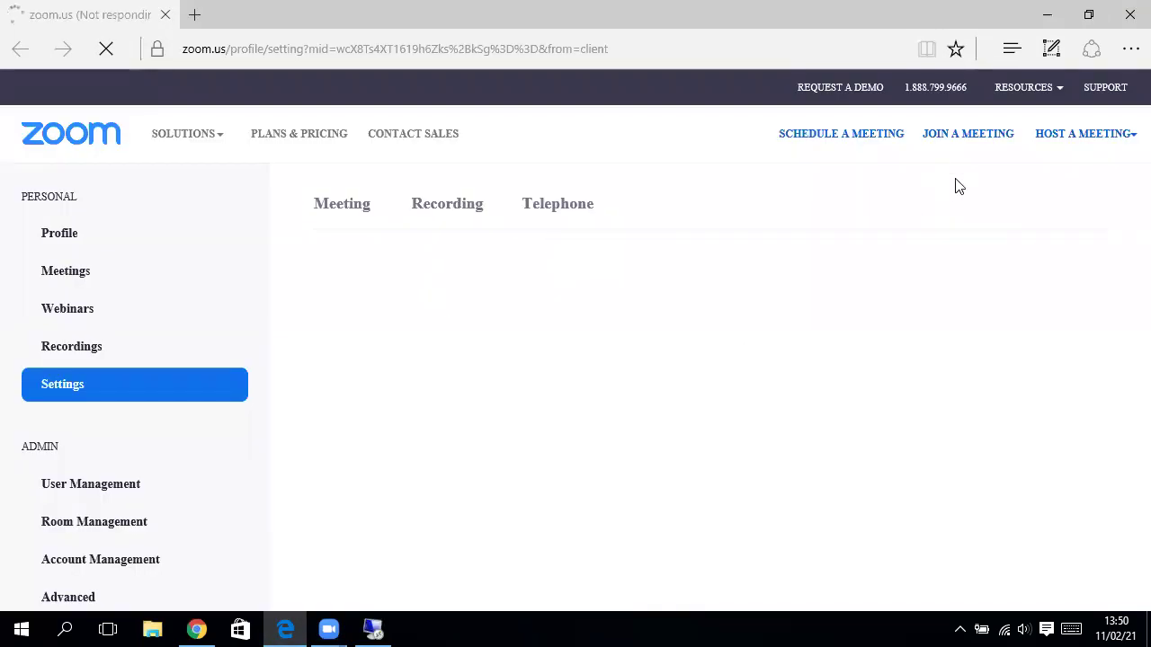
scroll(399, 437, down, 5)
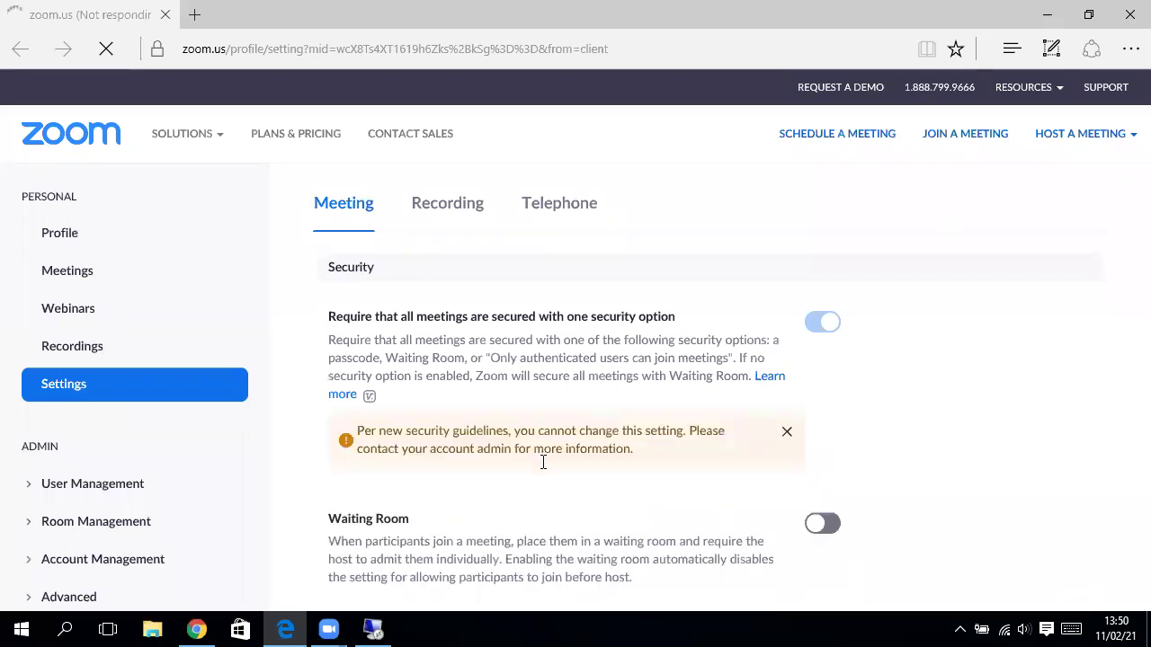
scroll(314, 463, down, 2)
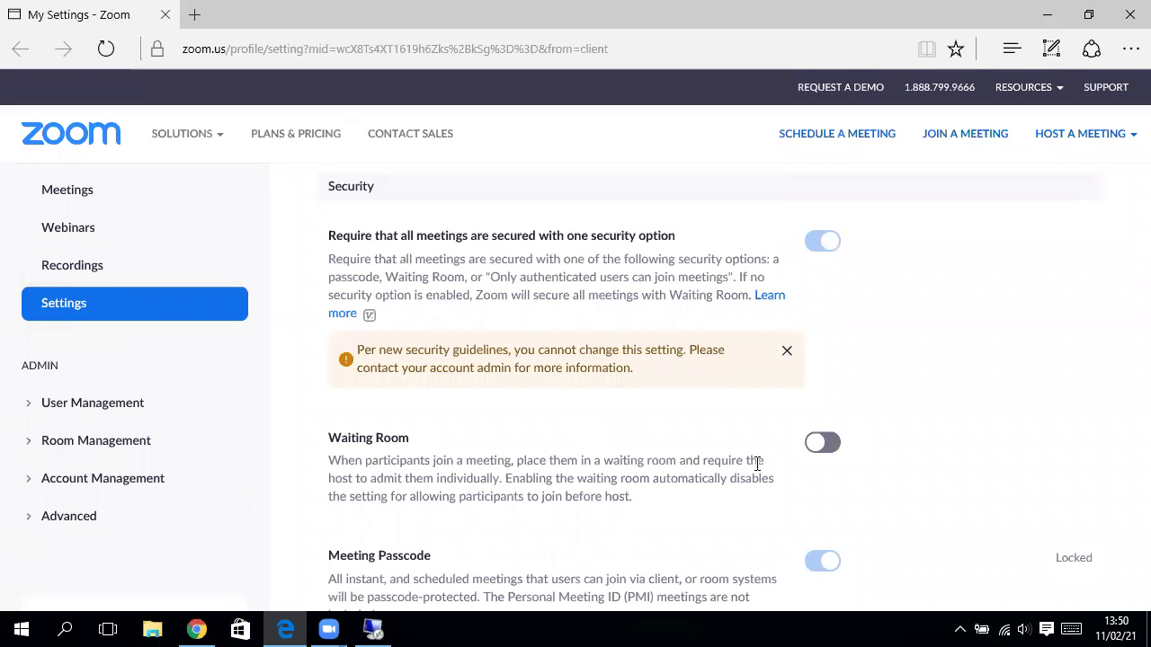
scroll(752, 470, down, 5)
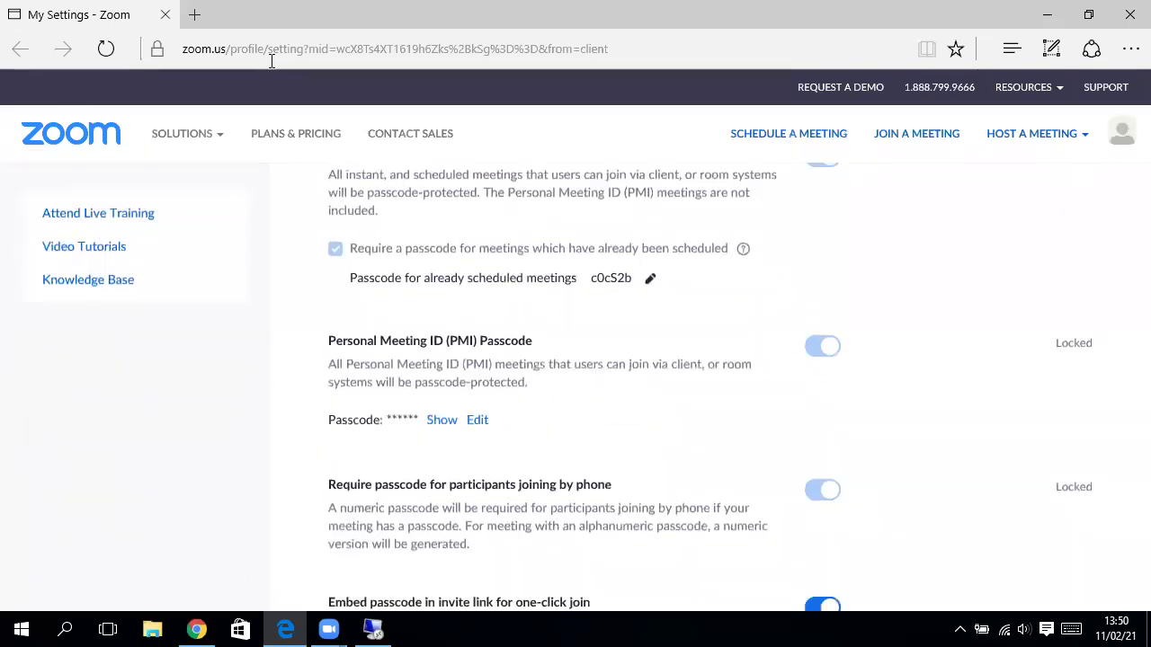
scroll(509, 338, up, 2)
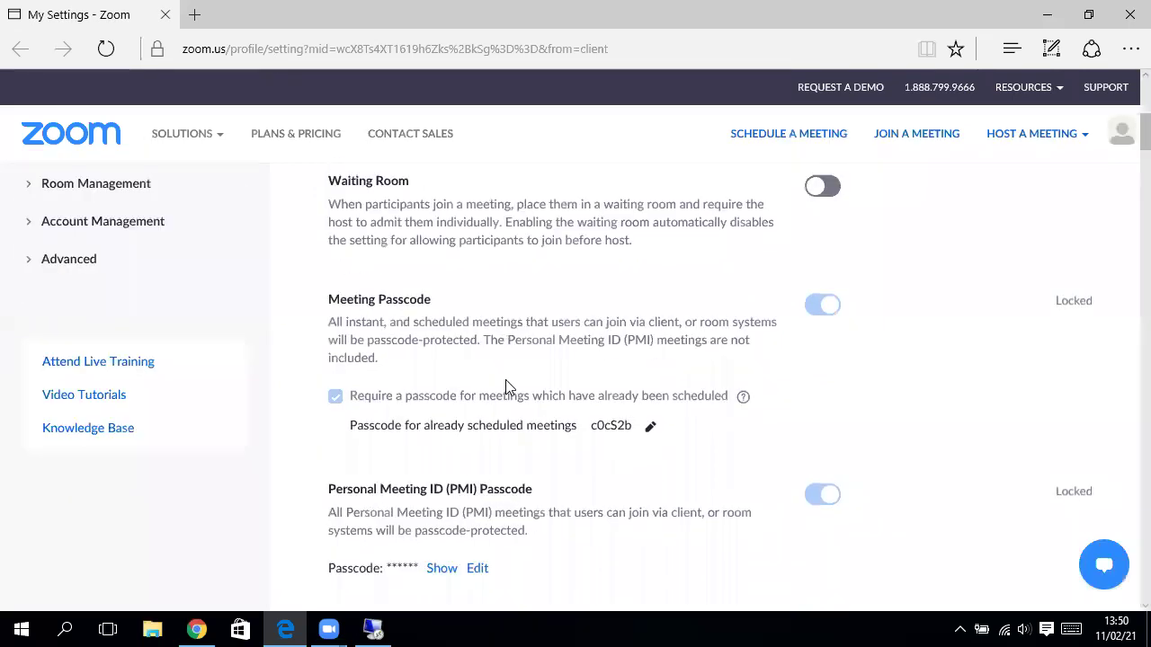
scroll(508, 385, up, 3)
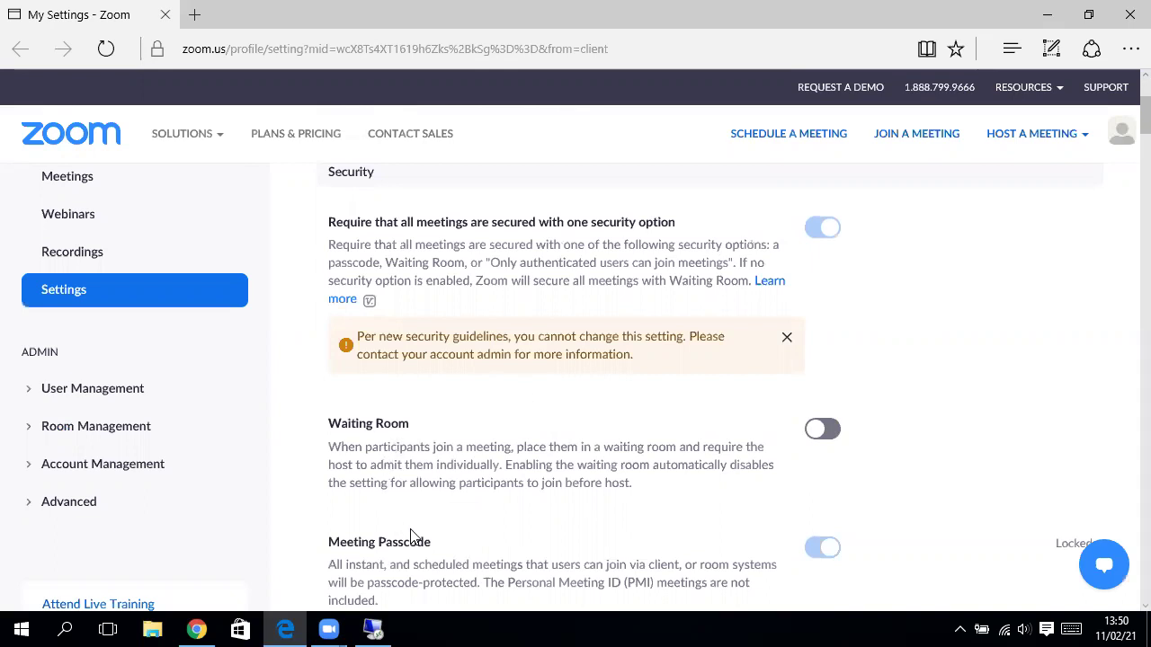
scroll(413, 535, down, 5)
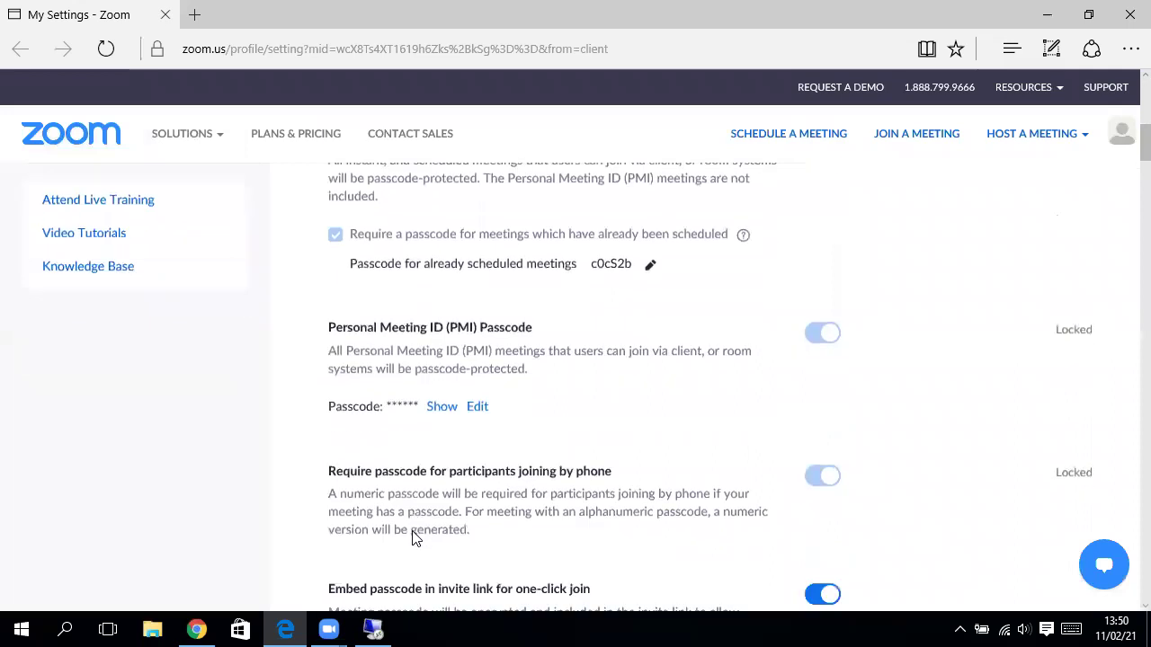
scroll(417, 508, down, 2)
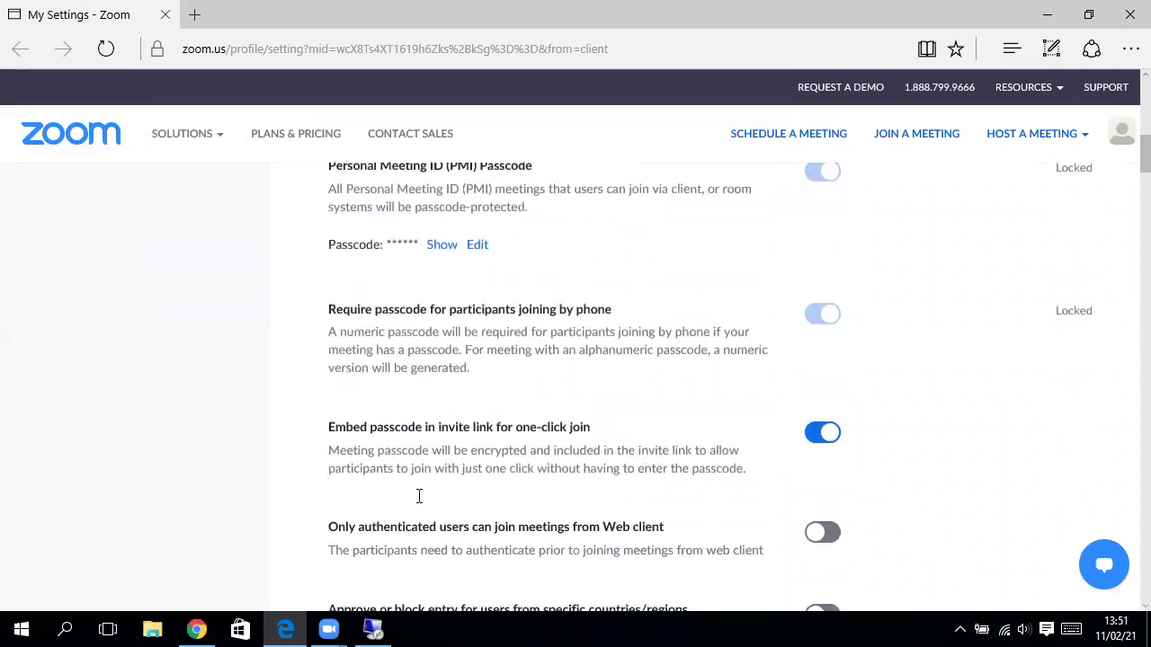
- Scroll through the in-meeting settings, such as Host Only screen sharing, then close Edge
scroll(417, 503, down, 3)
scroll(417, 504, down, 1)
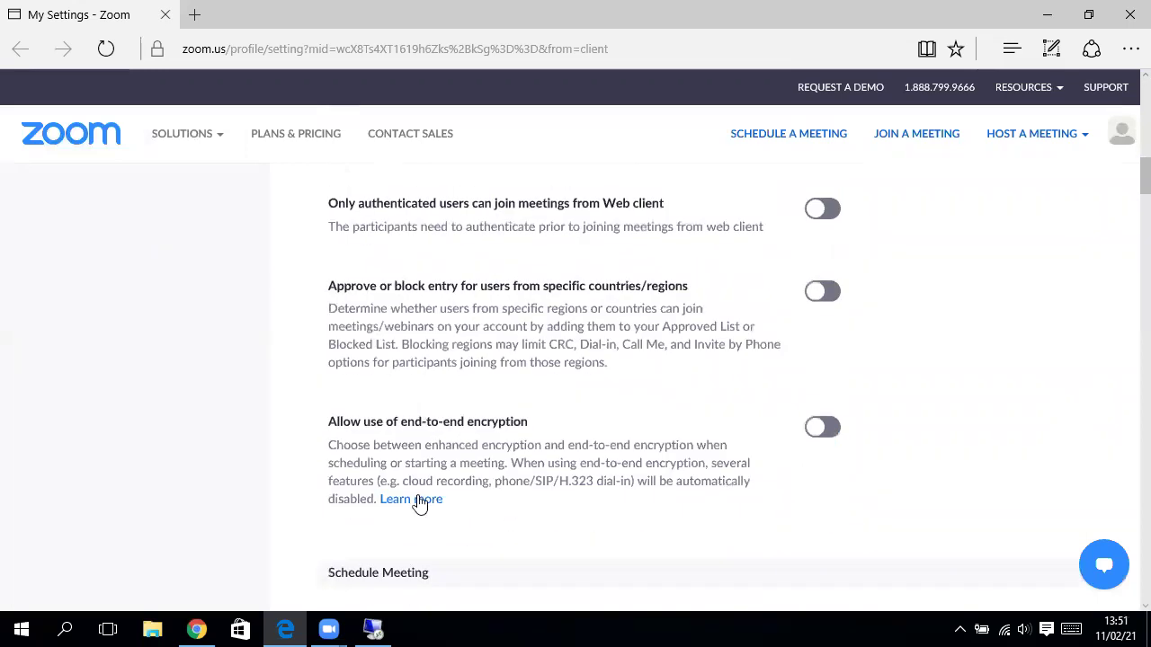
scroll(419, 505, down, 1)
scroll(419, 505, down, 1)
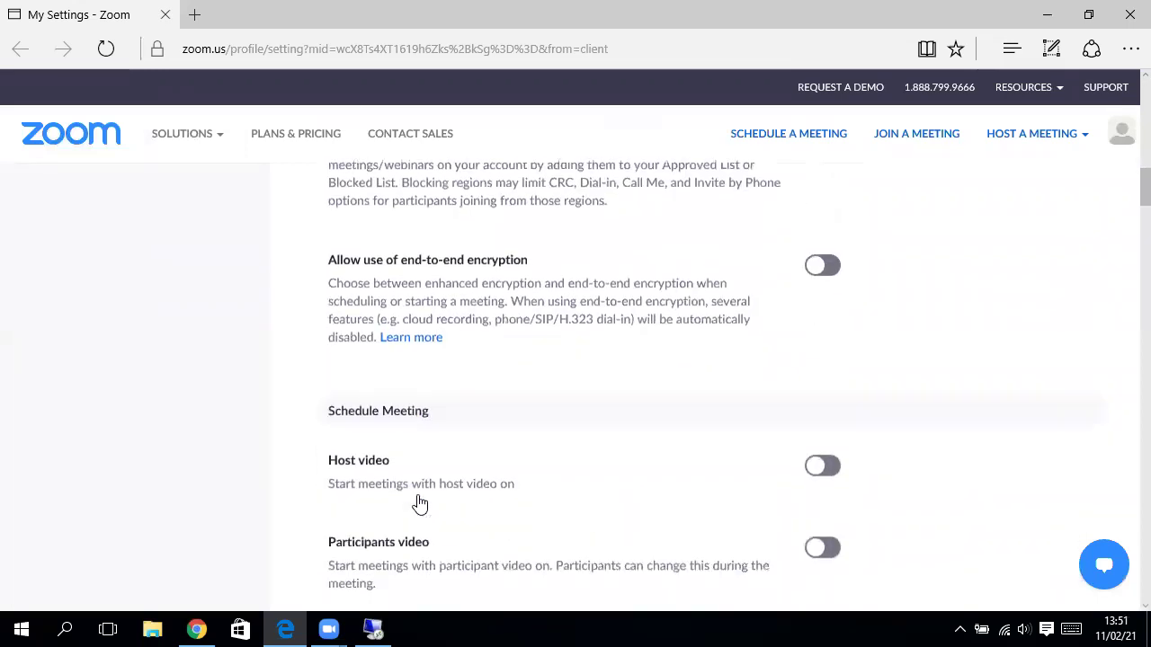
scroll(419, 504, down, 2)
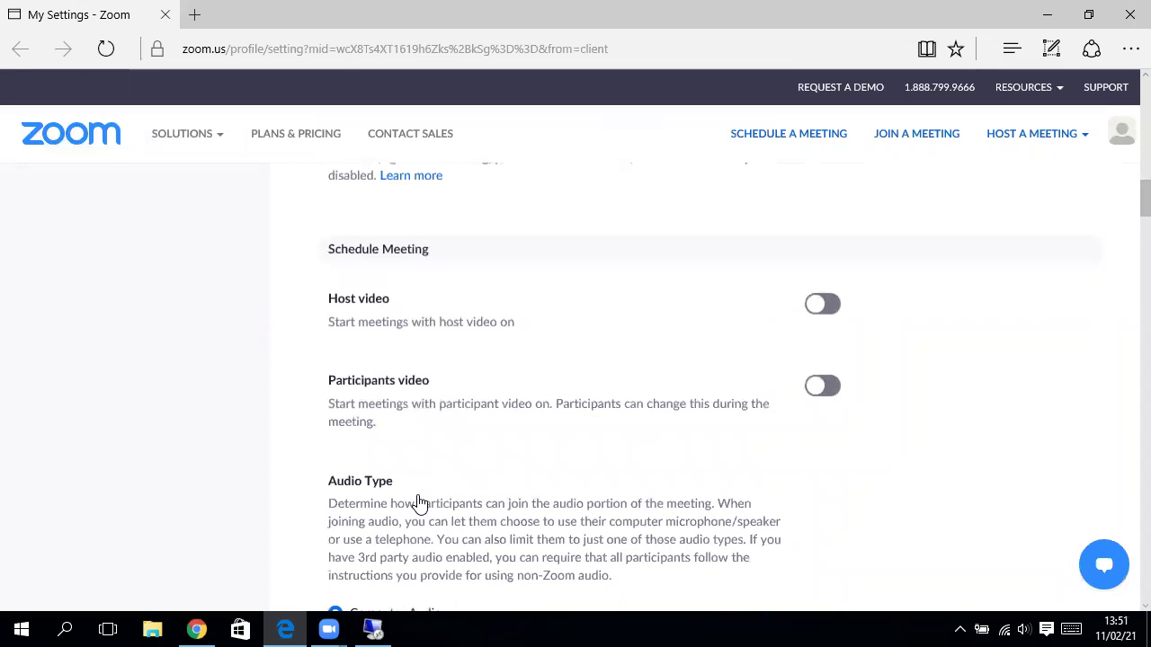
scroll(419, 504, down, 4)
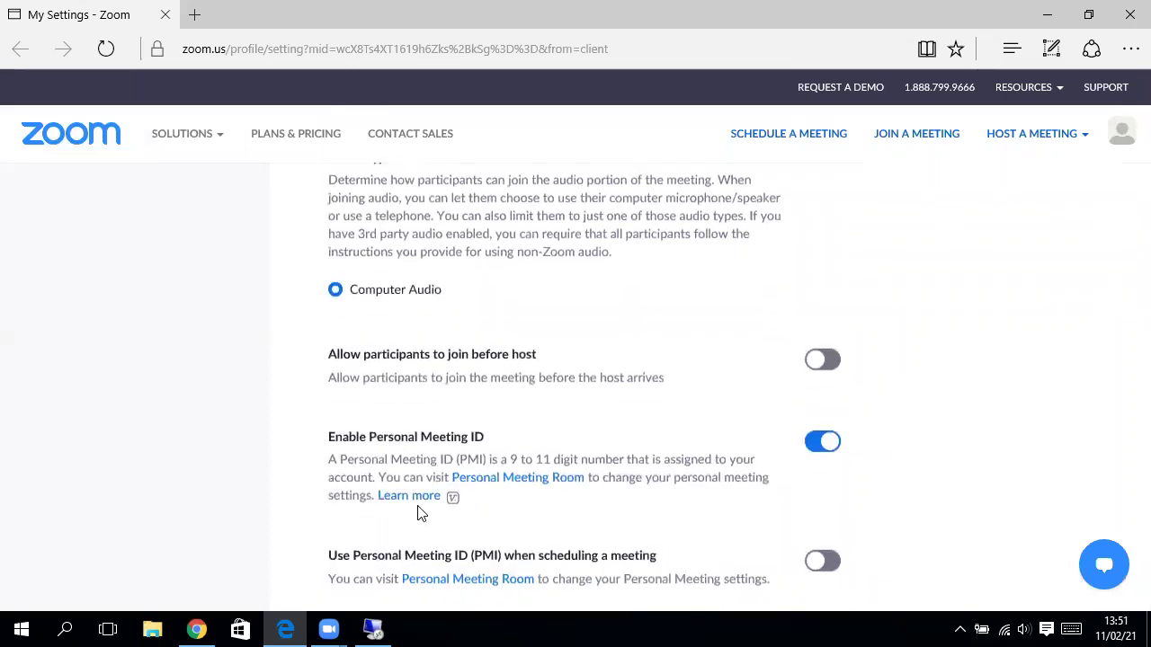
scroll(419, 506, down, 2)
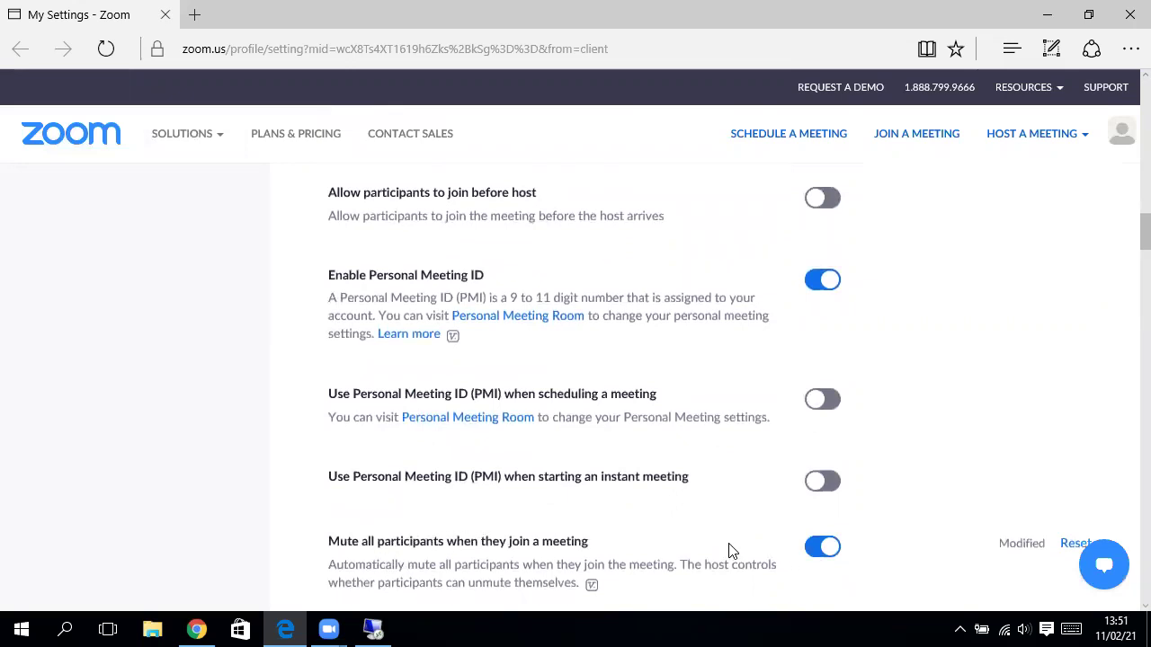
scroll(727, 548, down, 1)
scroll(453, 559, down, 1)
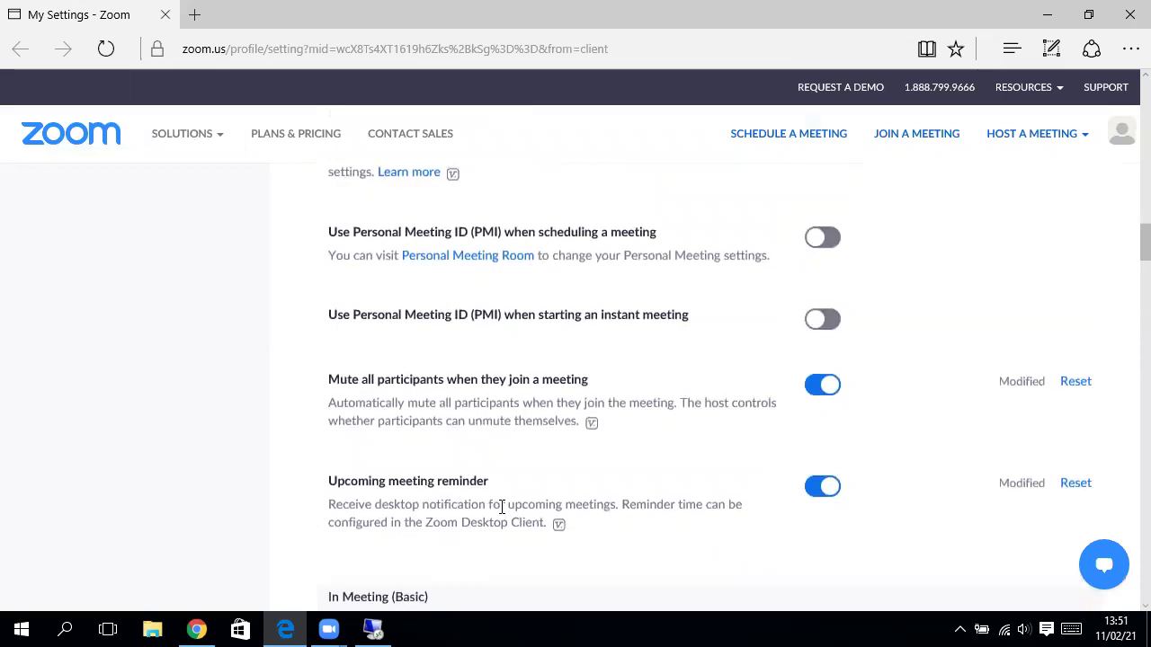
scroll(504, 510, down, 4)
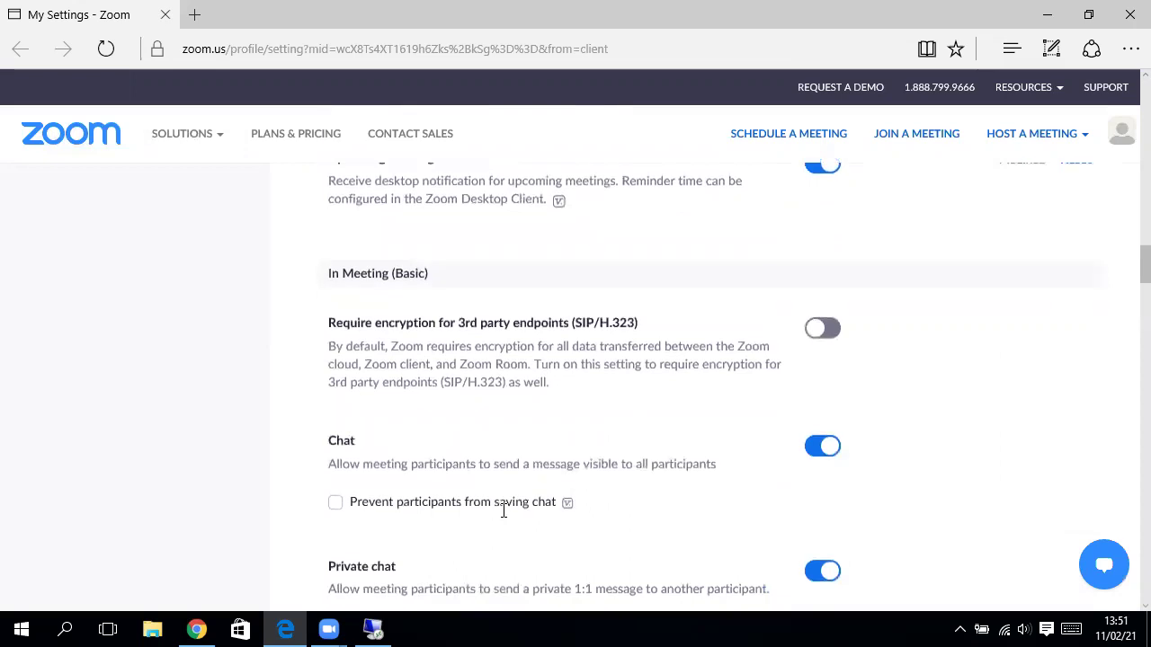
scroll(504, 511, down, 1)
scroll(503, 511, down, 3)
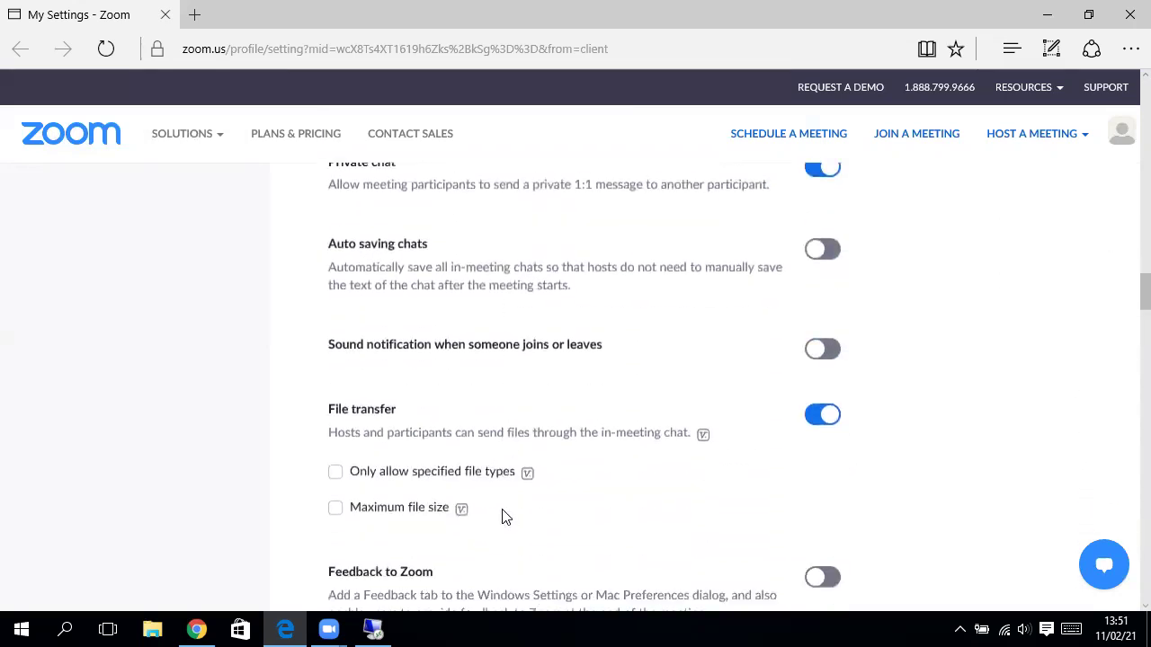
scroll(483, 547, down, 1)
scroll(481, 550, down, 4)
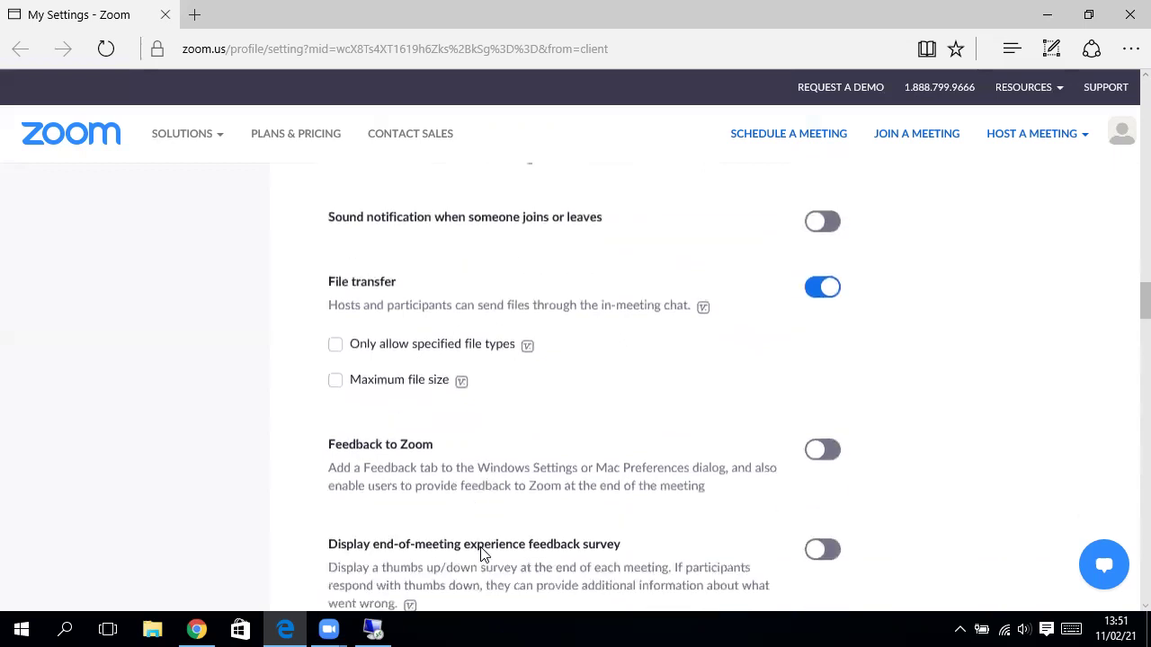
scroll(482, 544, down, 2)
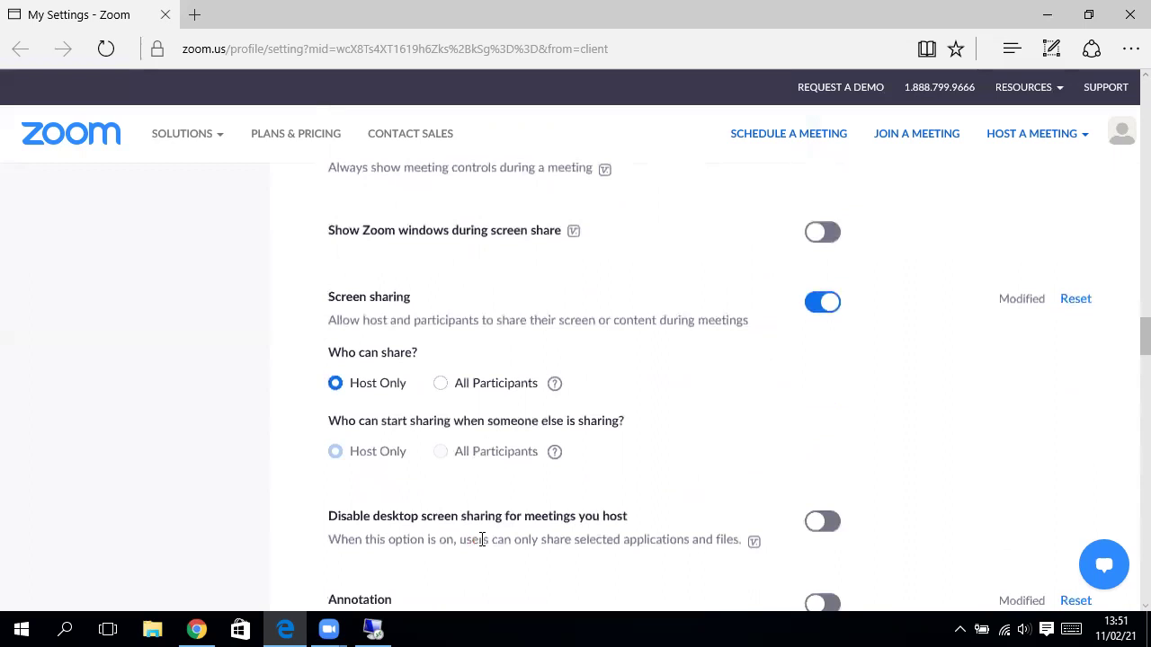
scroll(482, 543, down, 2)
scroll(480, 544, down, 1)
scroll(492, 531, down, 5)
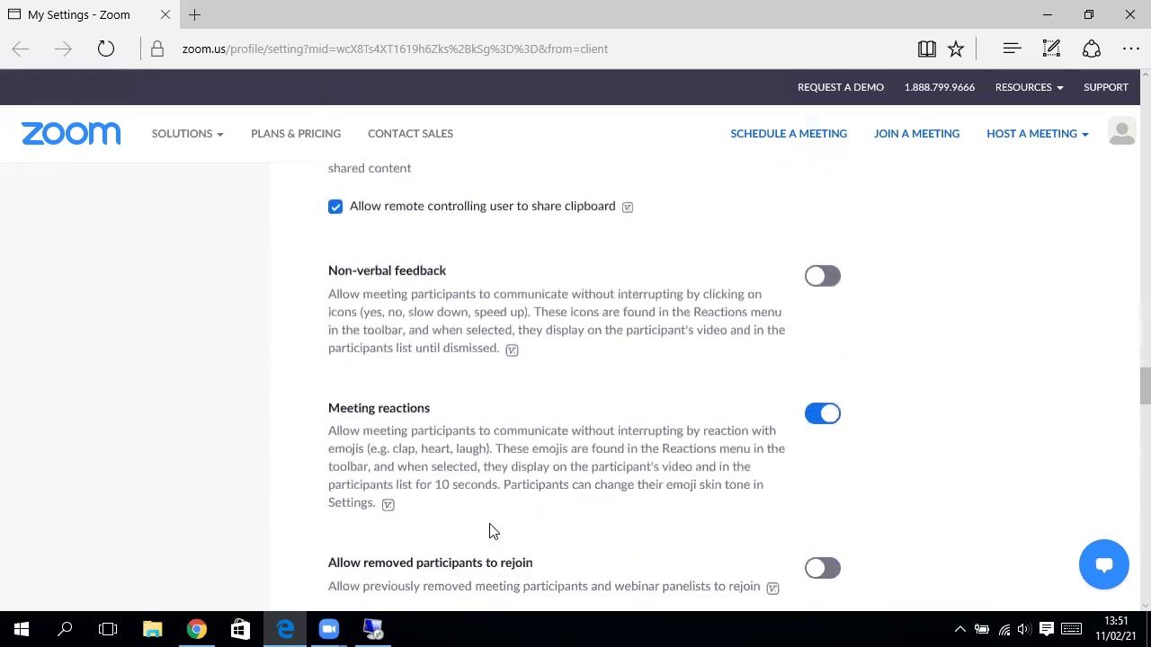
scroll(492, 530, down, 2)
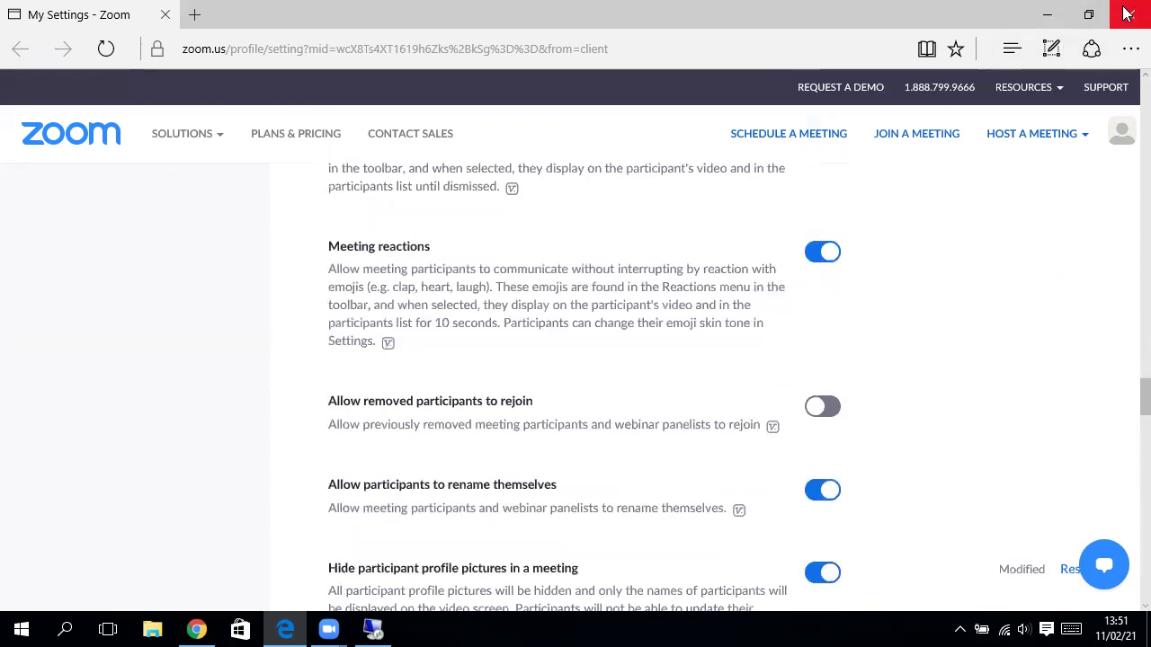
click(1127, 13)
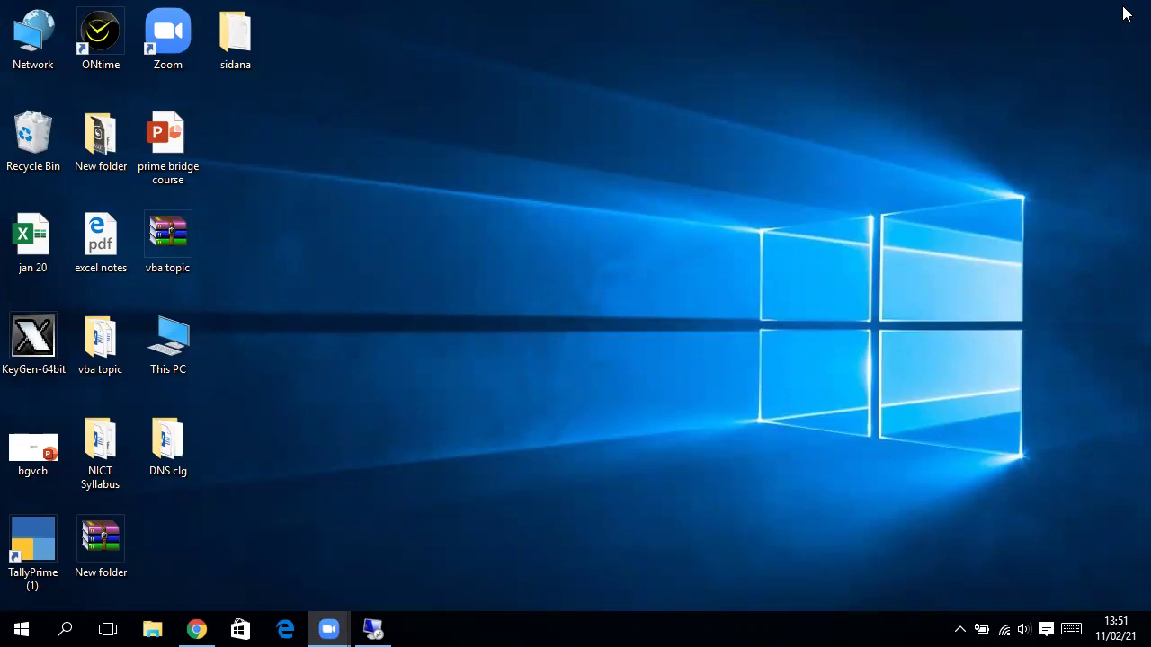
- Refresh the local desktop, then return to the 100.100.100.1 session and refresh its desktop
right_click(591, 222)
click(640, 275)
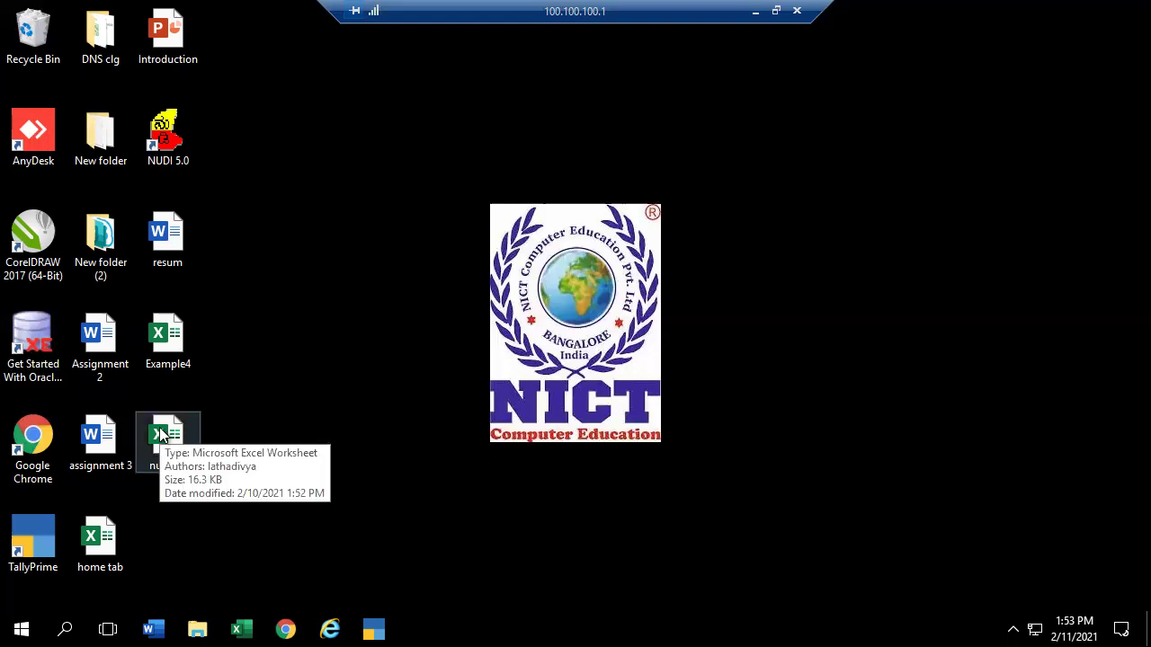
right_click(306, 309)
click(353, 364)
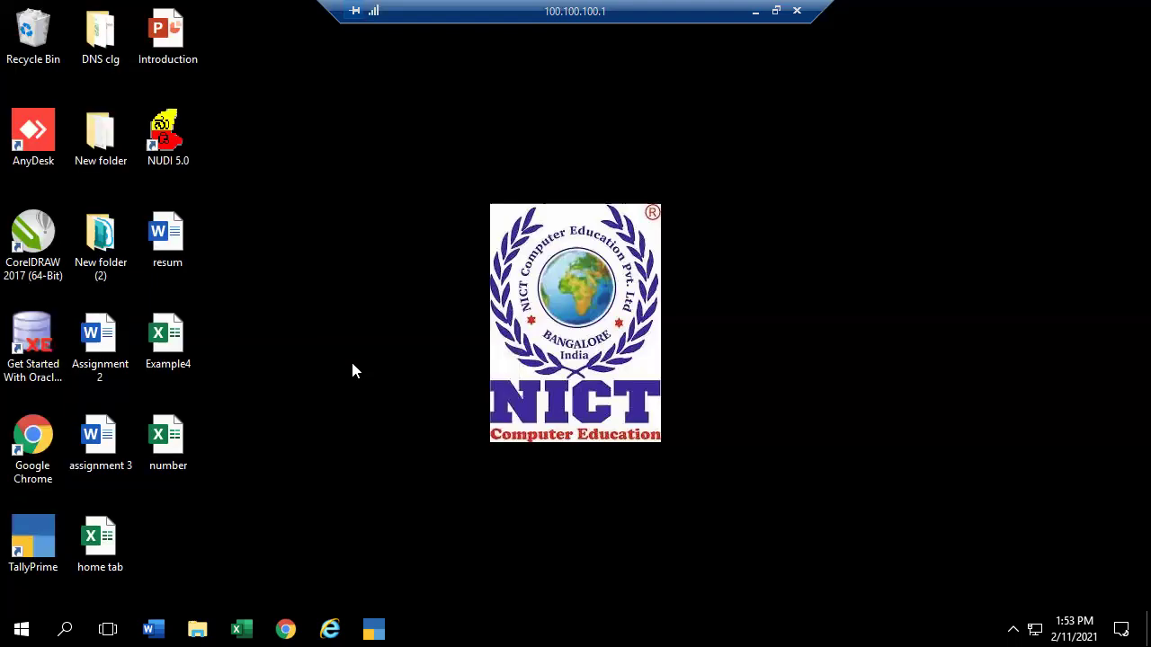
- Open the 'home tab' workbook from the desktop and show its paste special salary sheet
double_click(87, 556)
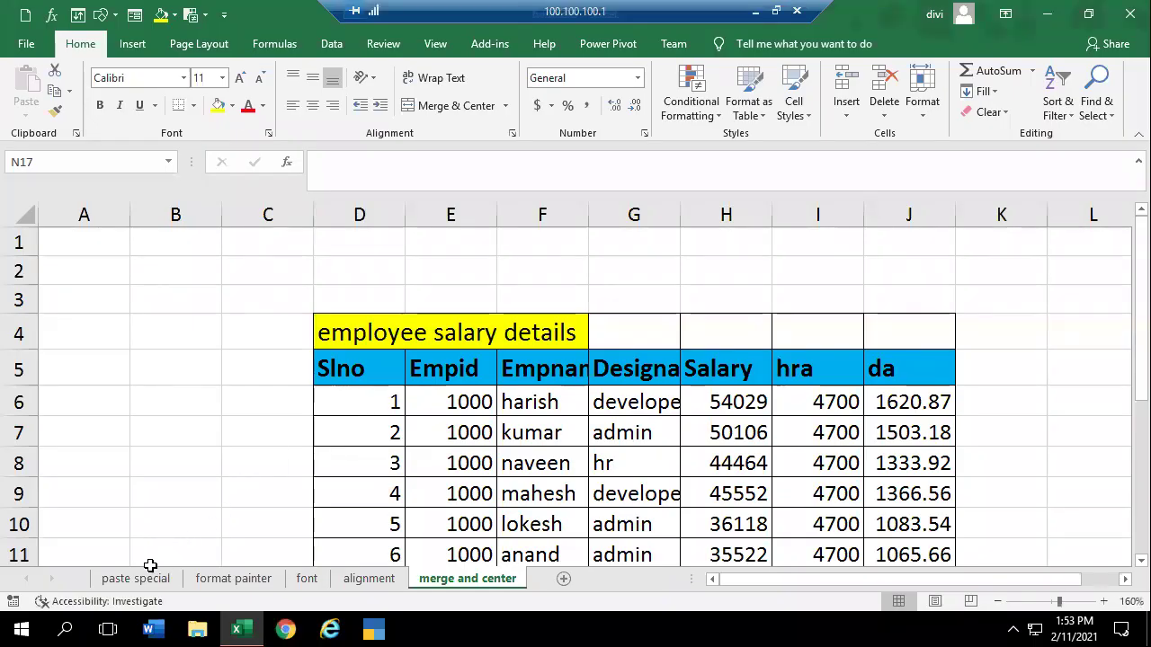
click(135, 582)
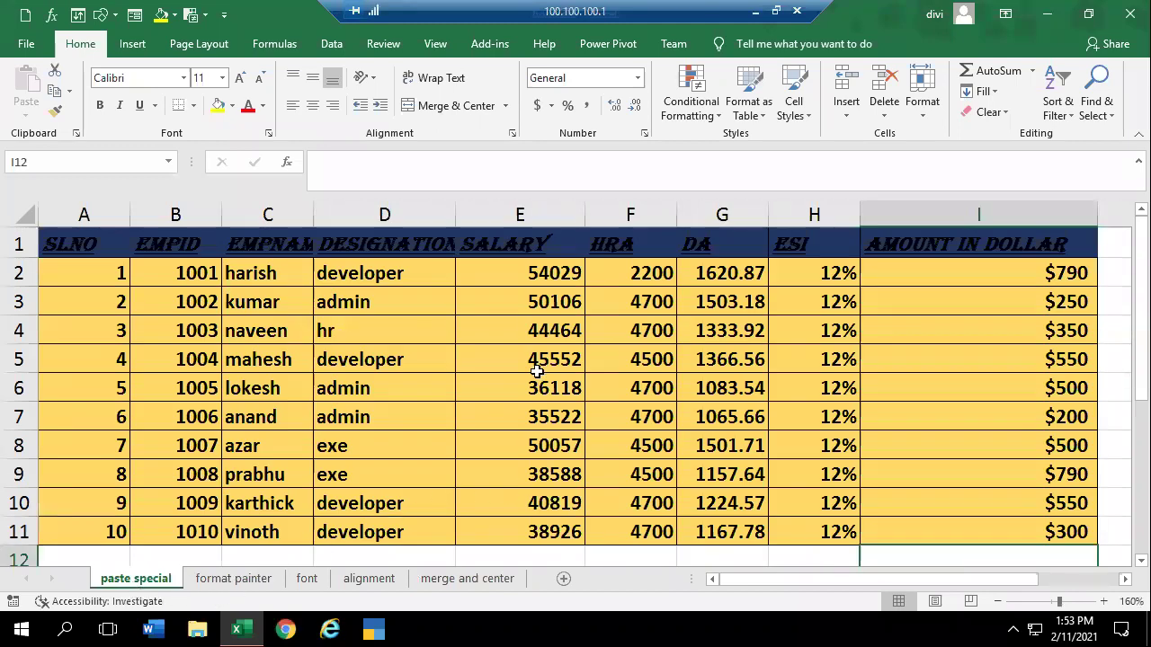
scroll(262, 430, down, 3)
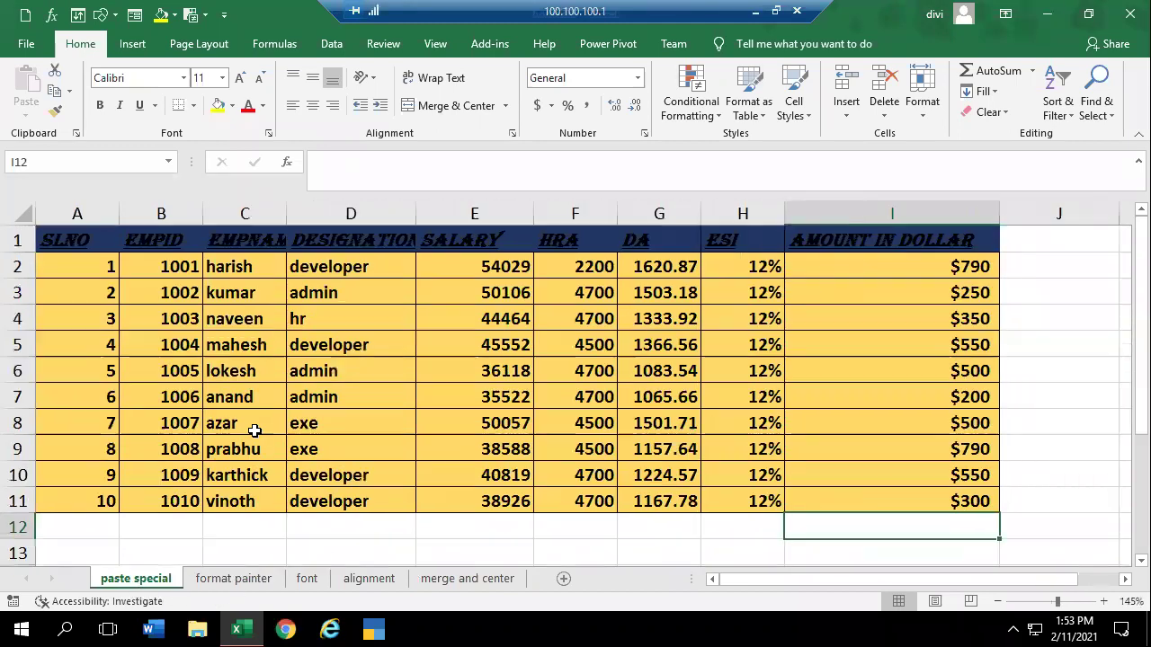
click(276, 494)
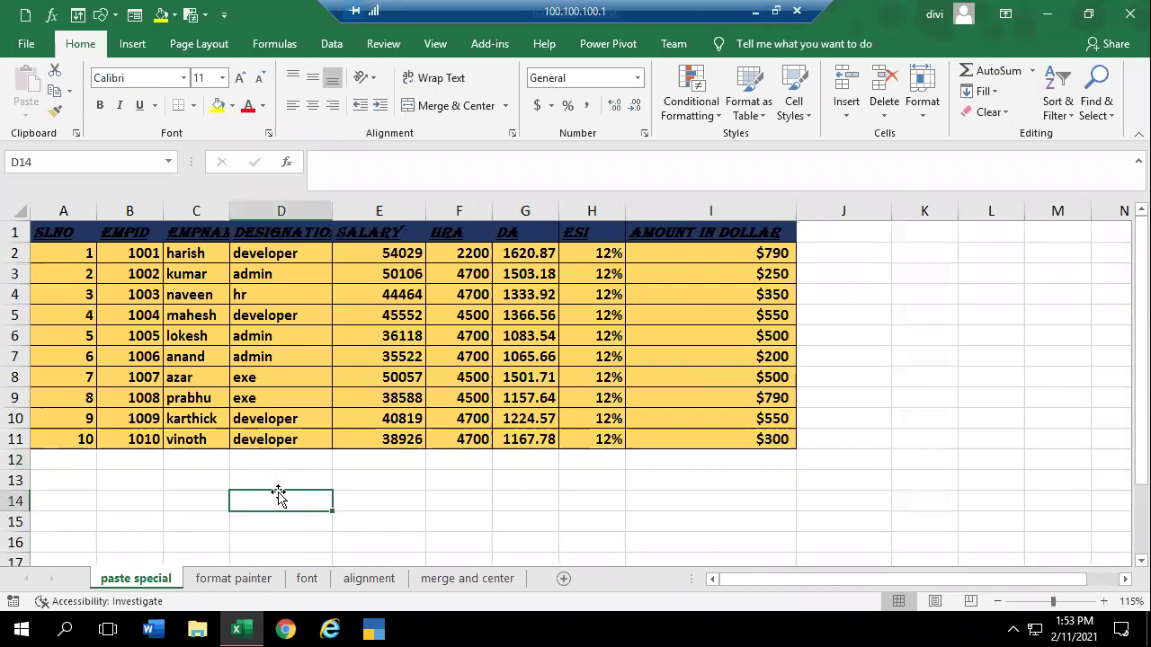
- Clear the HRA column F and delete the emptied column entirely
drag(458, 457, 450, 269)
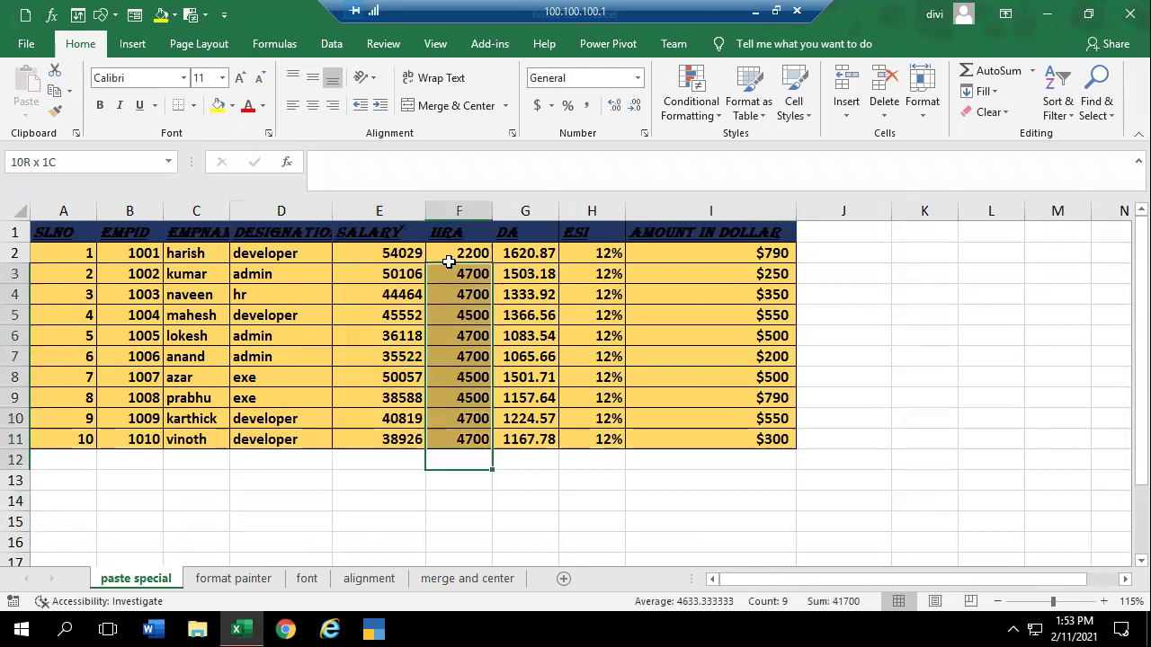
click(447, 493)
drag(468, 441, 477, 230)
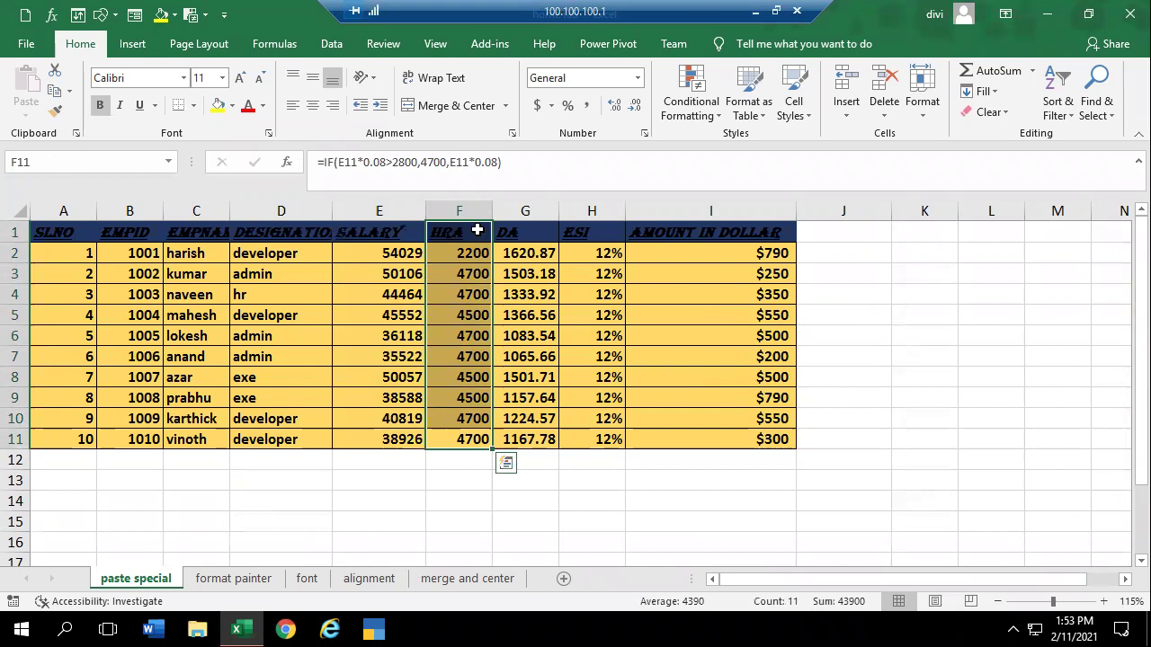
key(Delete)
drag(461, 460, 441, 233)
click(453, 331)
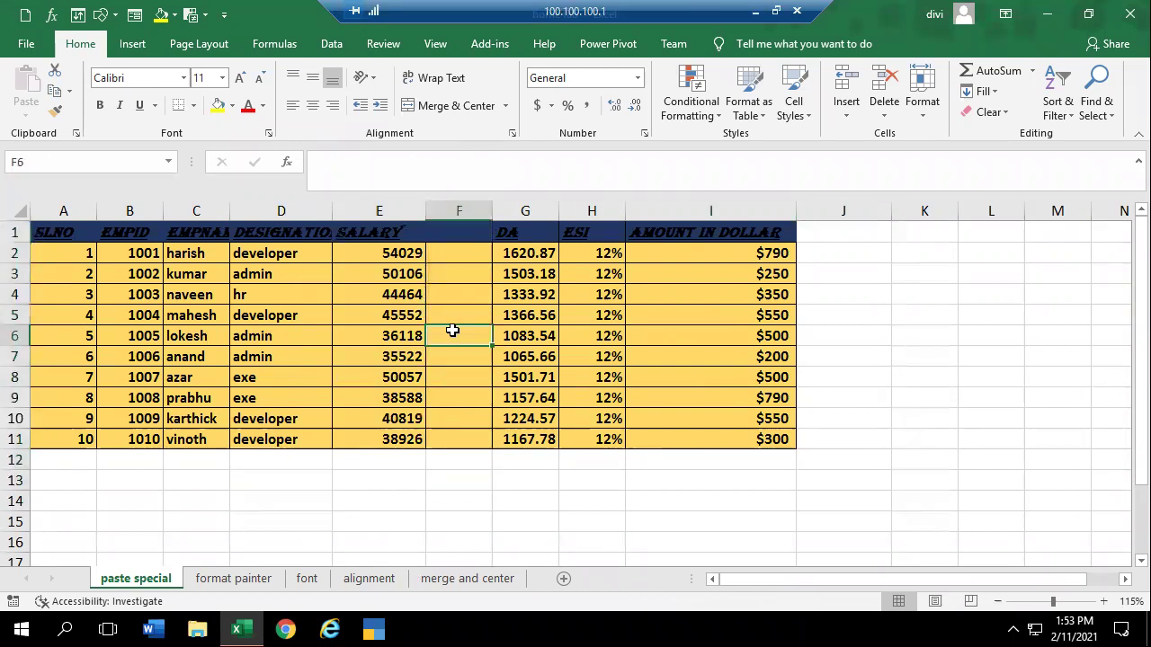
key(ctrl+minus)
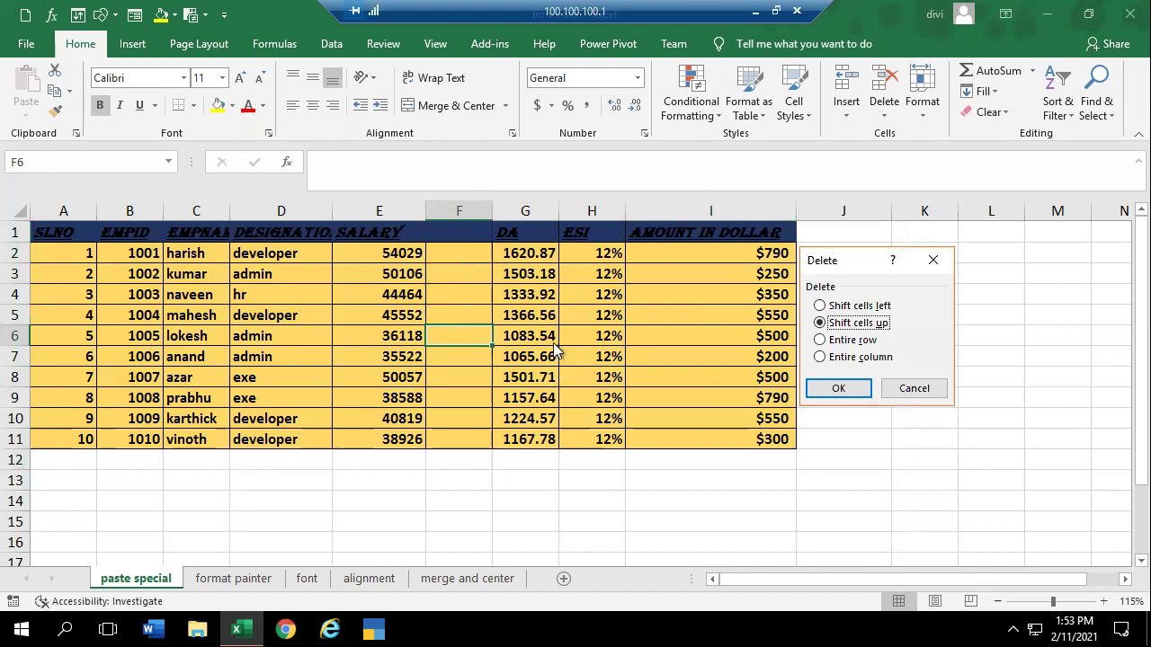
click(820, 358)
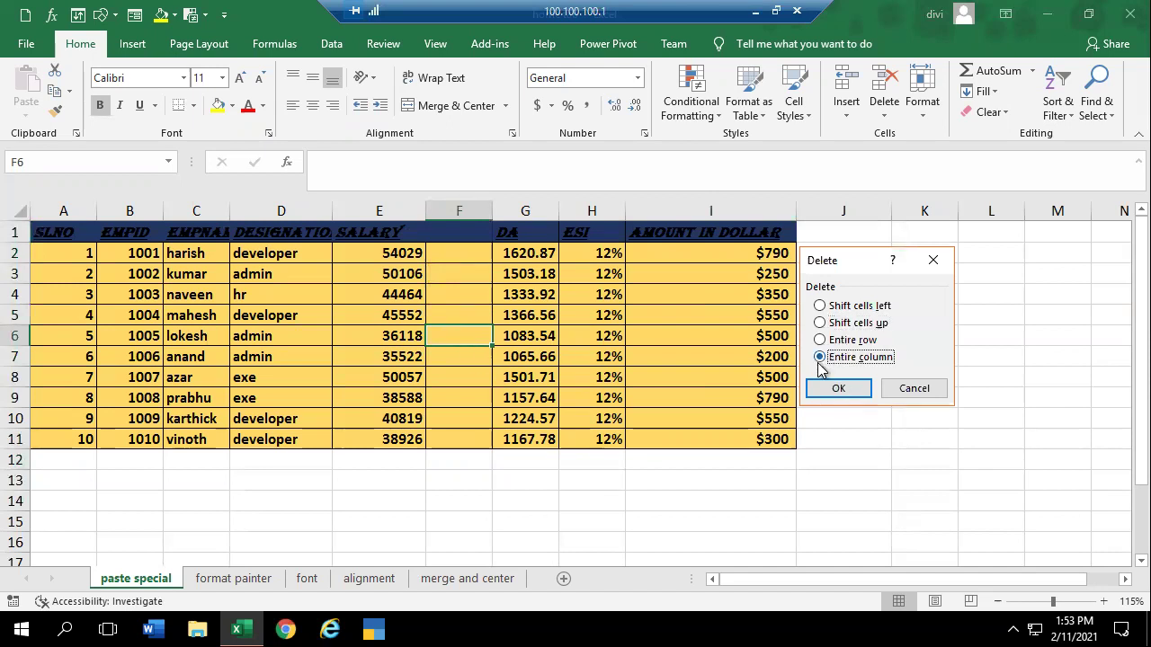
click(827, 388)
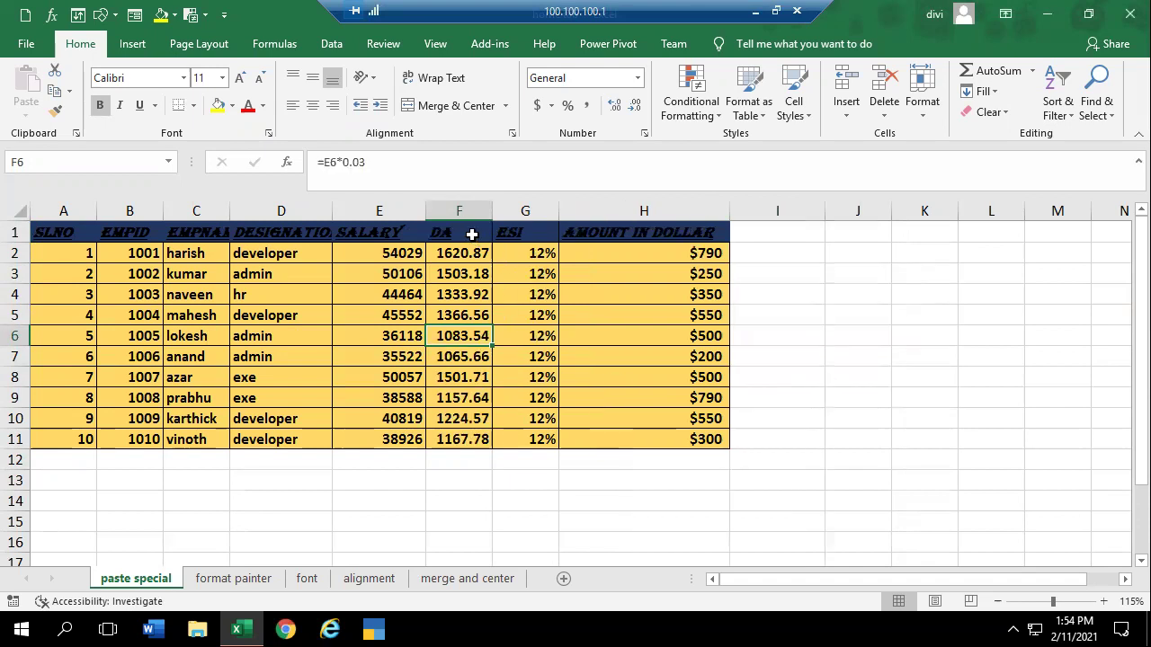
- Delete the entire DA column and narrow the AMOUNT IN DOLLAR column G
drag(471, 234, 460, 455)
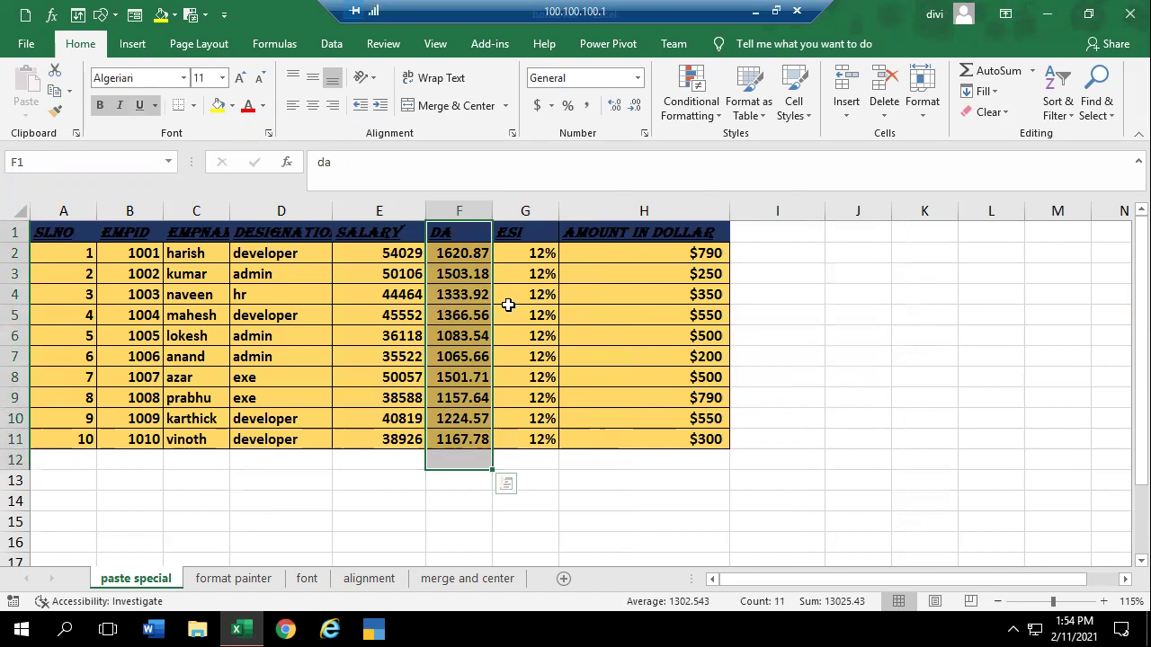
key(ctrl+minus)
click(819, 357)
click(833, 385)
click(325, 479)
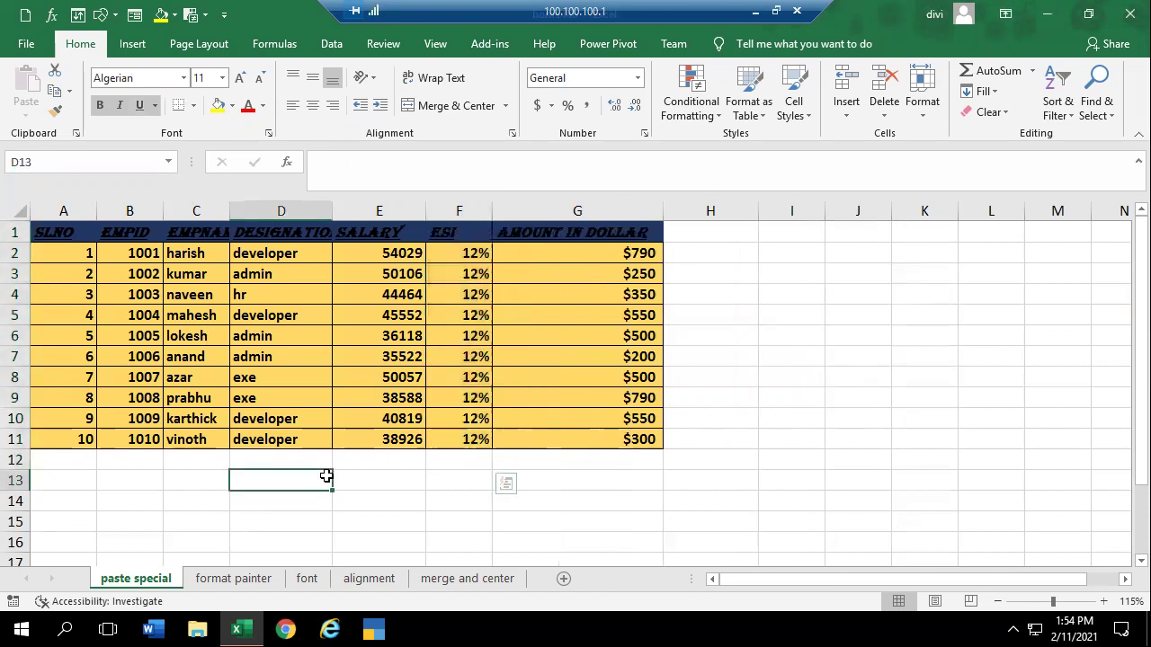
drag(663, 211, 620, 214)
click(517, 515)
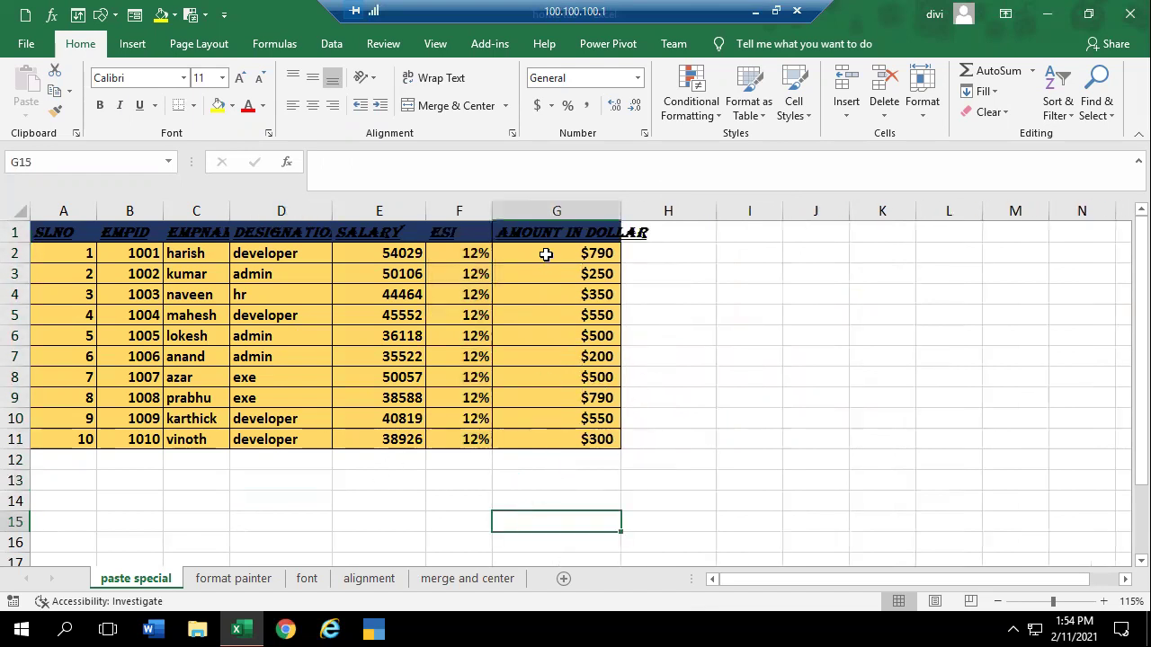
- Browse the format painter, font, alignment and merge and center practice sheets
click(211, 580)
click(306, 580)
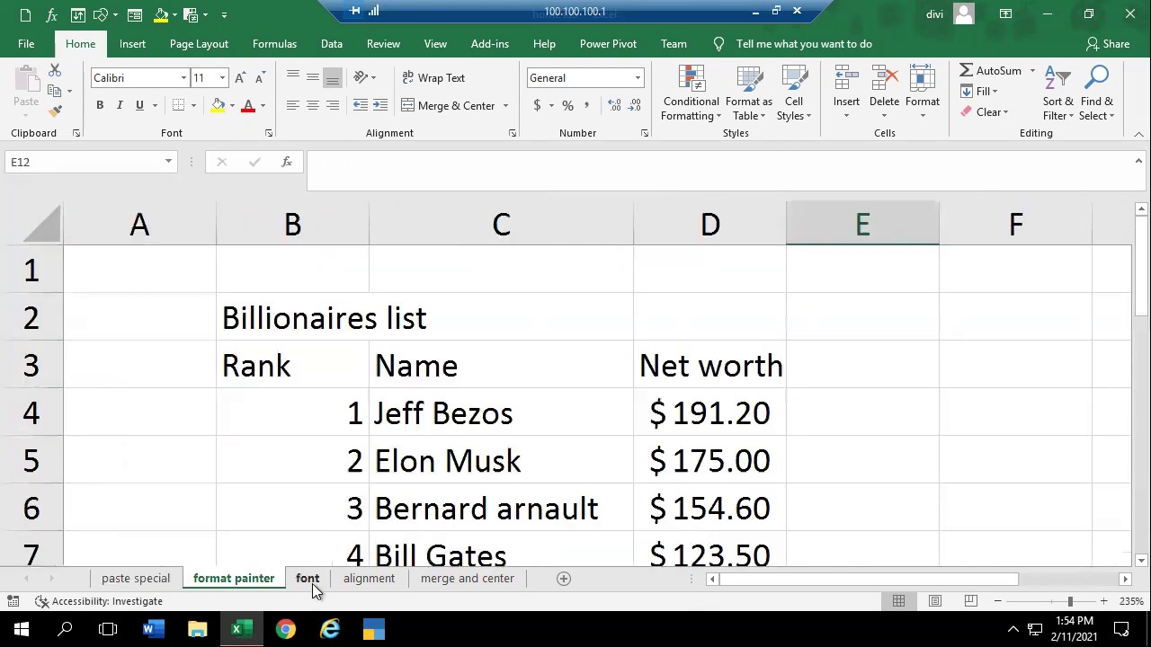
click(385, 415)
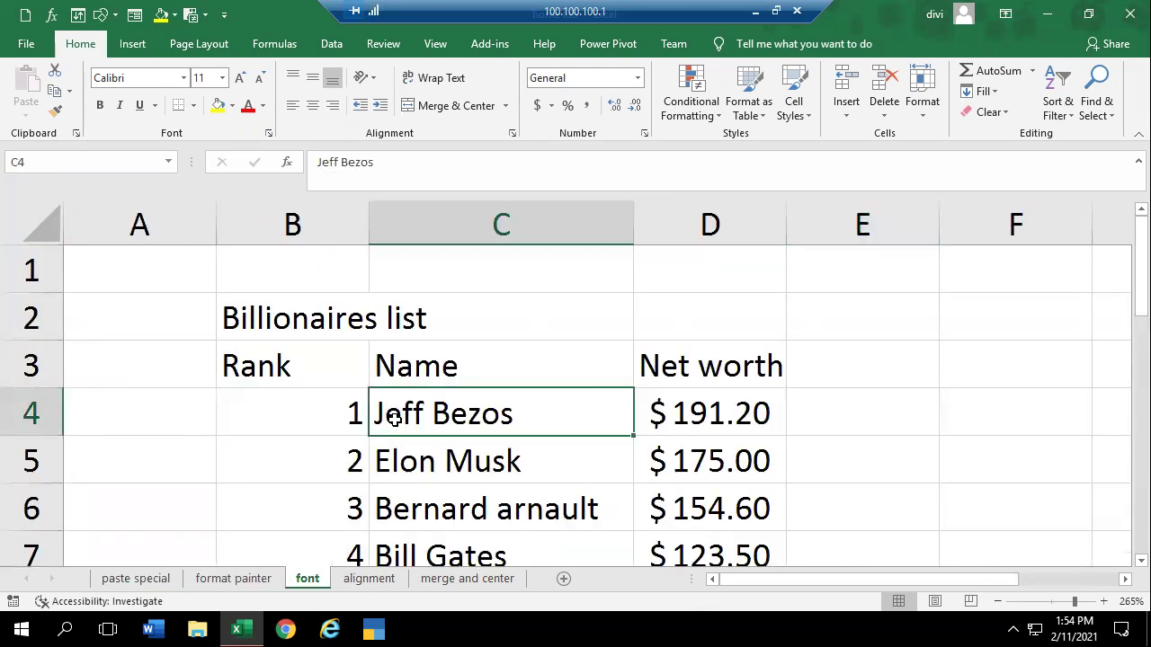
ctrl+scroll(389, 416, down, 4)
ctrl+scroll(389, 415, down, 7)
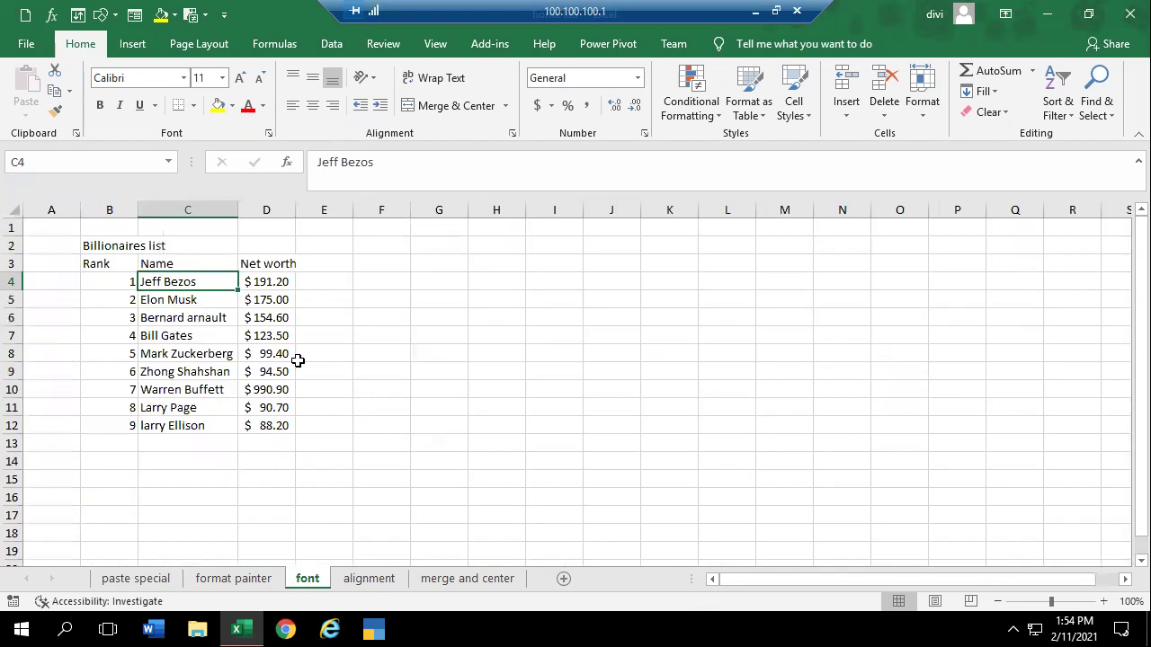
click(378, 578)
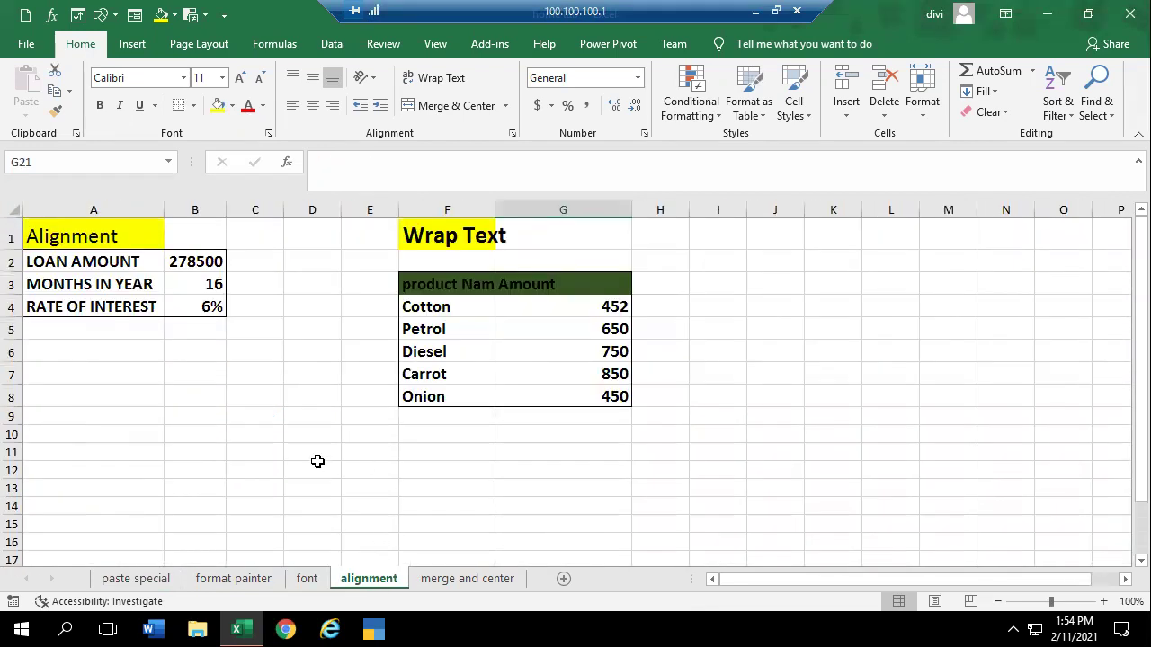
ctrl+scroll(285, 458, down, 3)
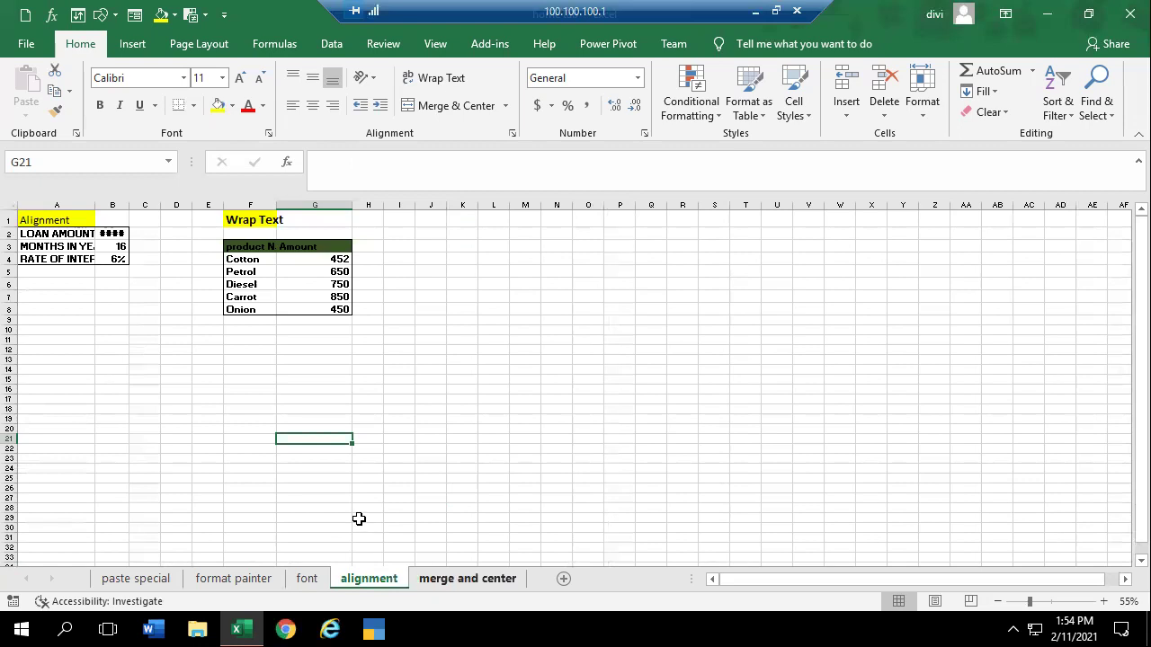
ctrl+scroll(352, 505, up, 2)
scroll(360, 481, up, 1)
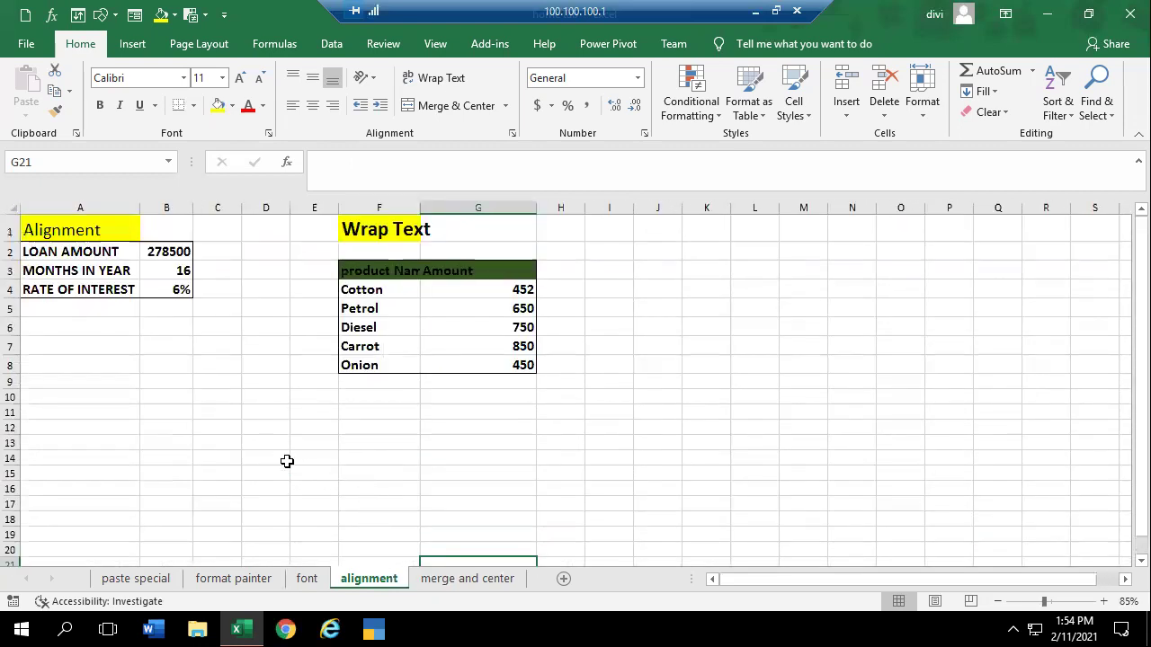
drag(284, 461, 306, 461)
click(441, 585)
ctrl+scroll(347, 437, down, 5)
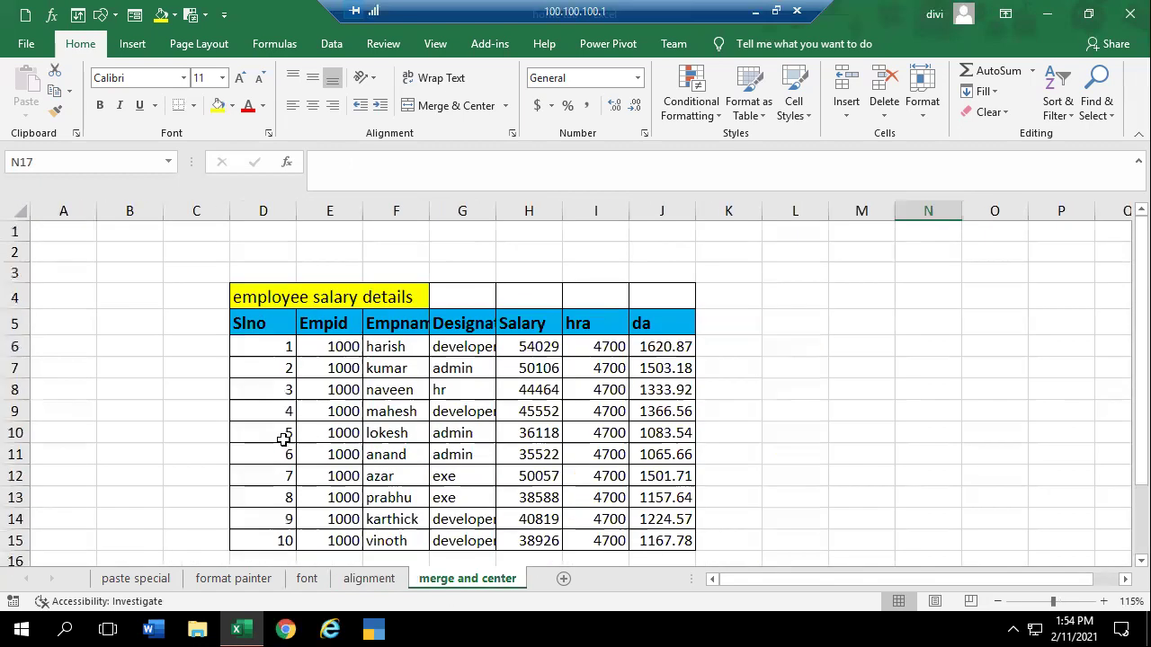
ctrl+scroll(400, 441, up, 1)
click(711, 303)
- Flip back through the font and format painter sheets to paste special, then minimise Excel
click(384, 583)
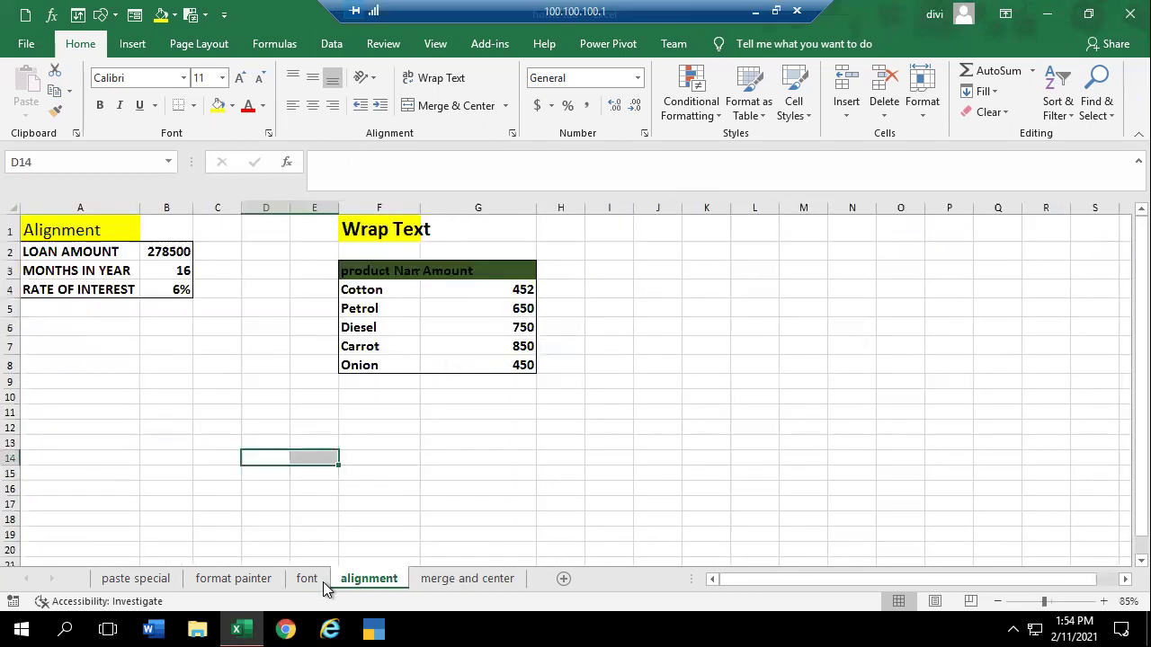
click(307, 580)
click(226, 563)
click(231, 580)
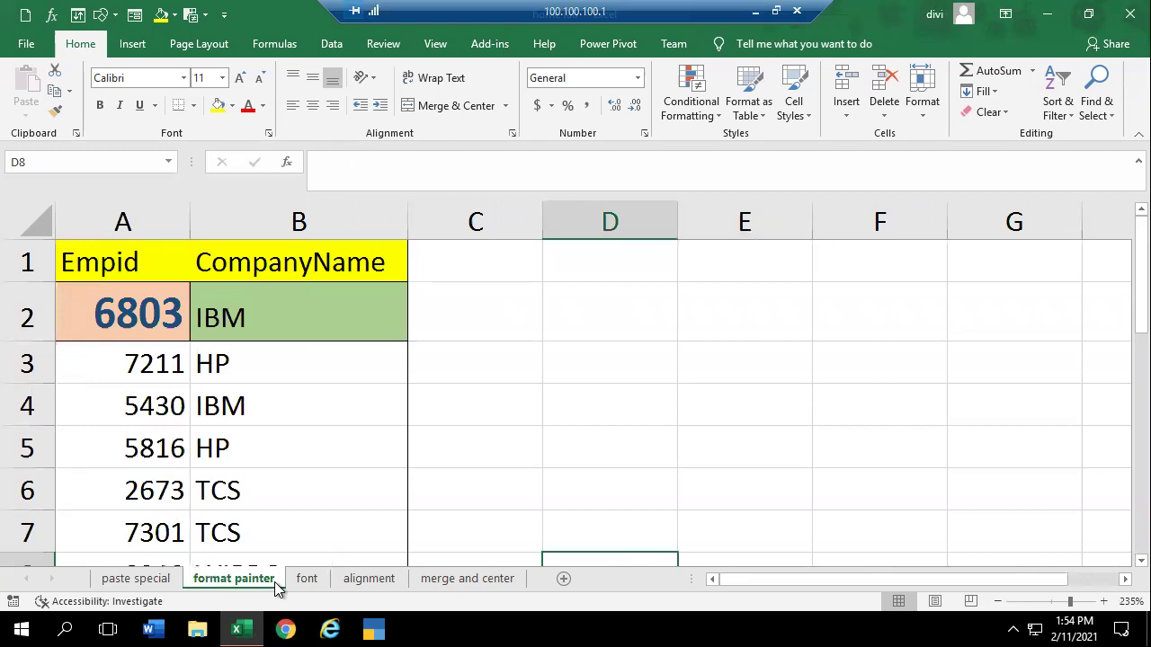
ctrl+scroll(363, 452, down, 1)
ctrl+scroll(359, 454, up, 1)
ctrl+scroll(363, 463, down, 2)
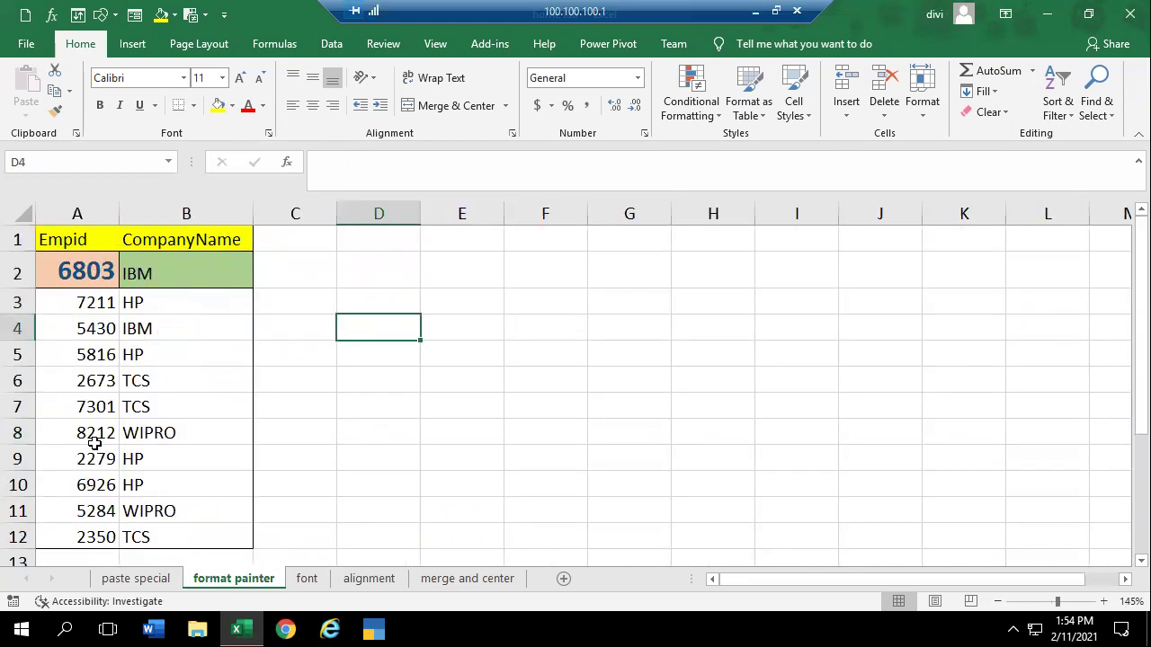
click(135, 580)
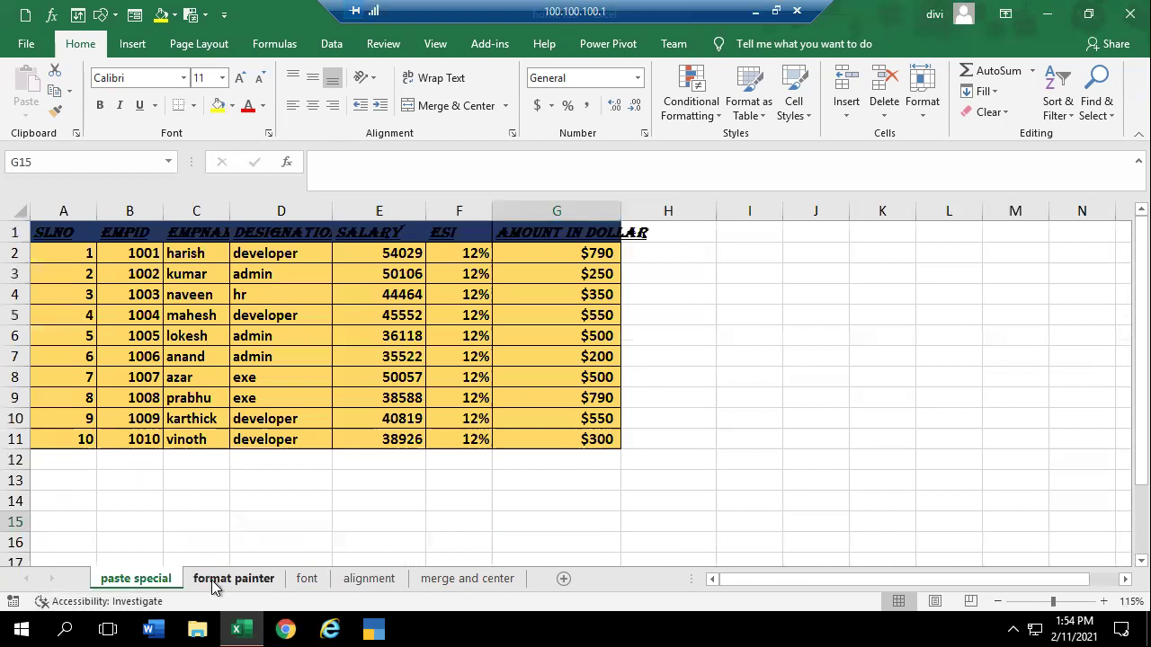
click(220, 582)
click(306, 585)
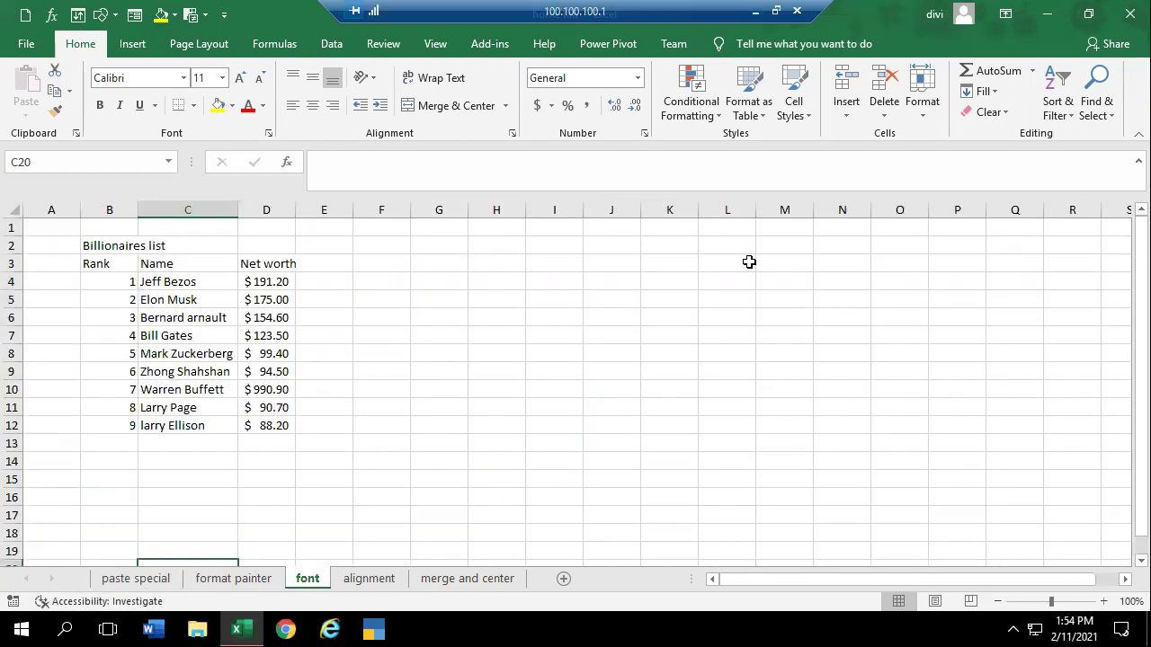
click(122, 582)
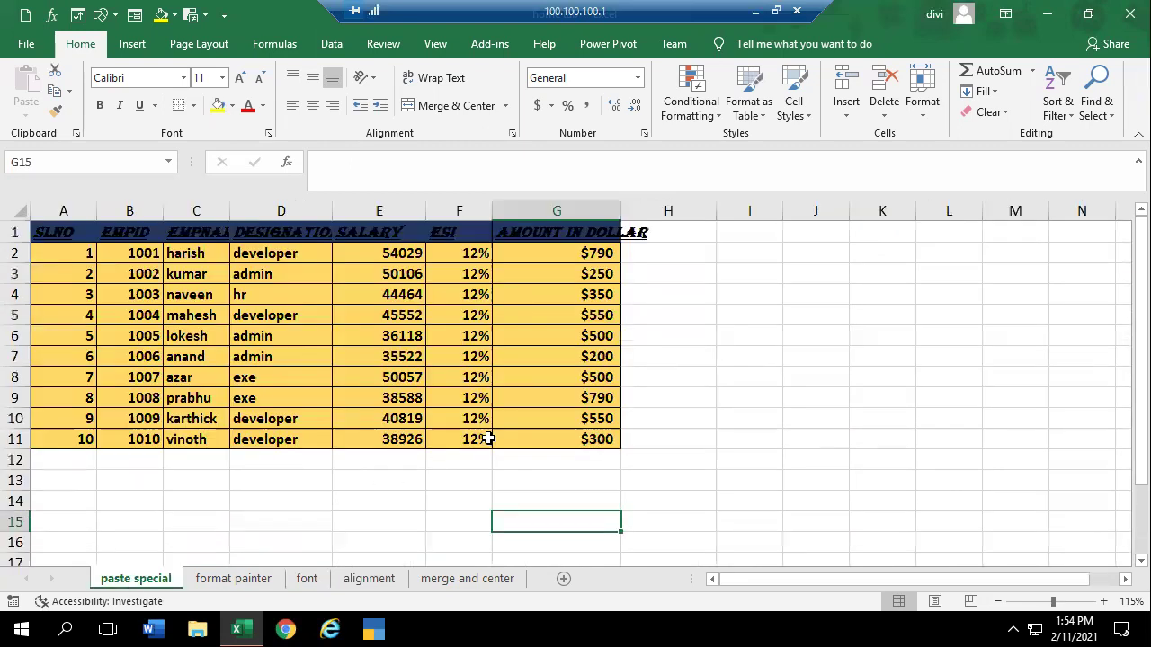
click(943, 334)
click(1046, 25)
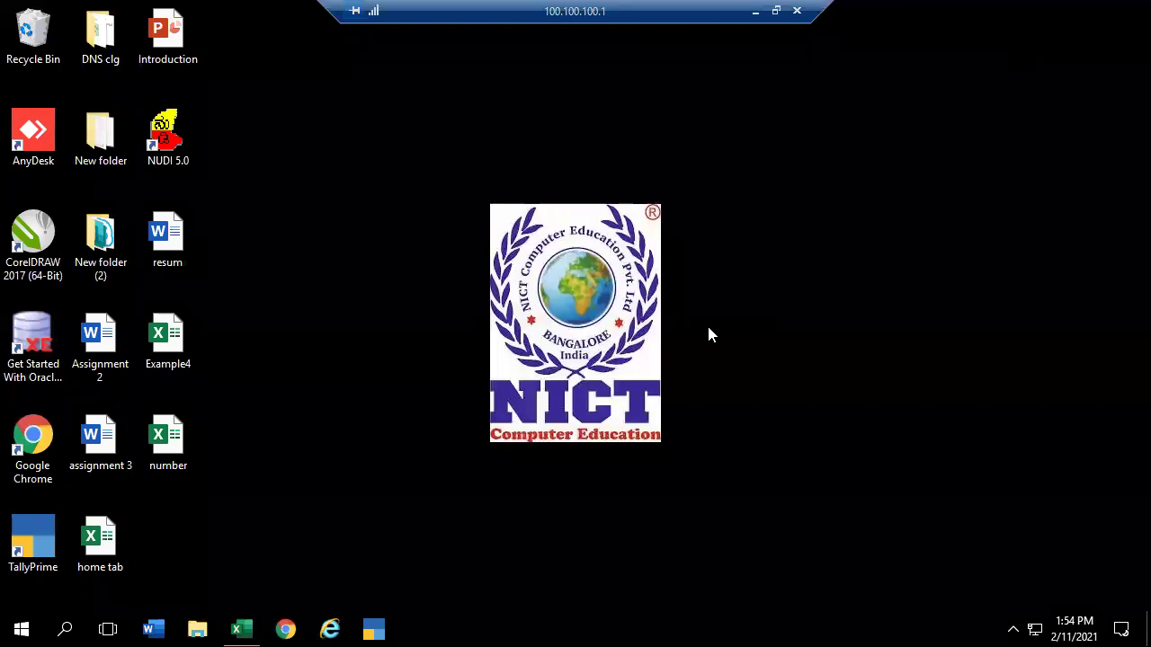
- Refresh the desktop and launch Notepad from the Run box with 'notepad'
right_click(401, 329)
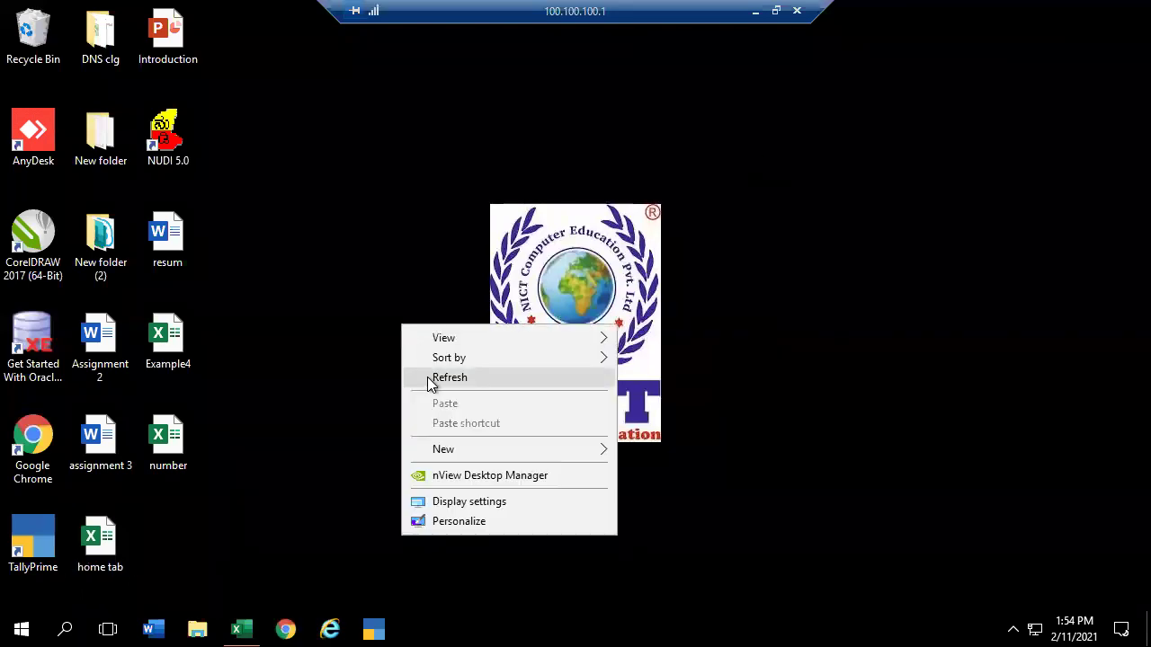
click(432, 379)
key(super+r)
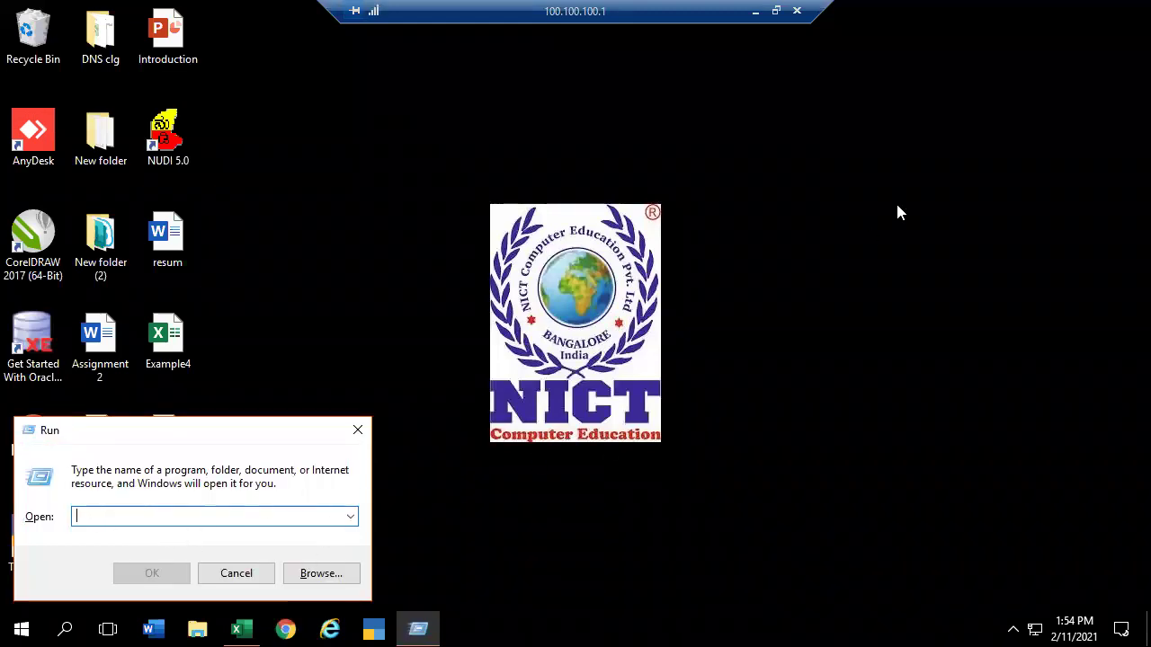
text(noy)
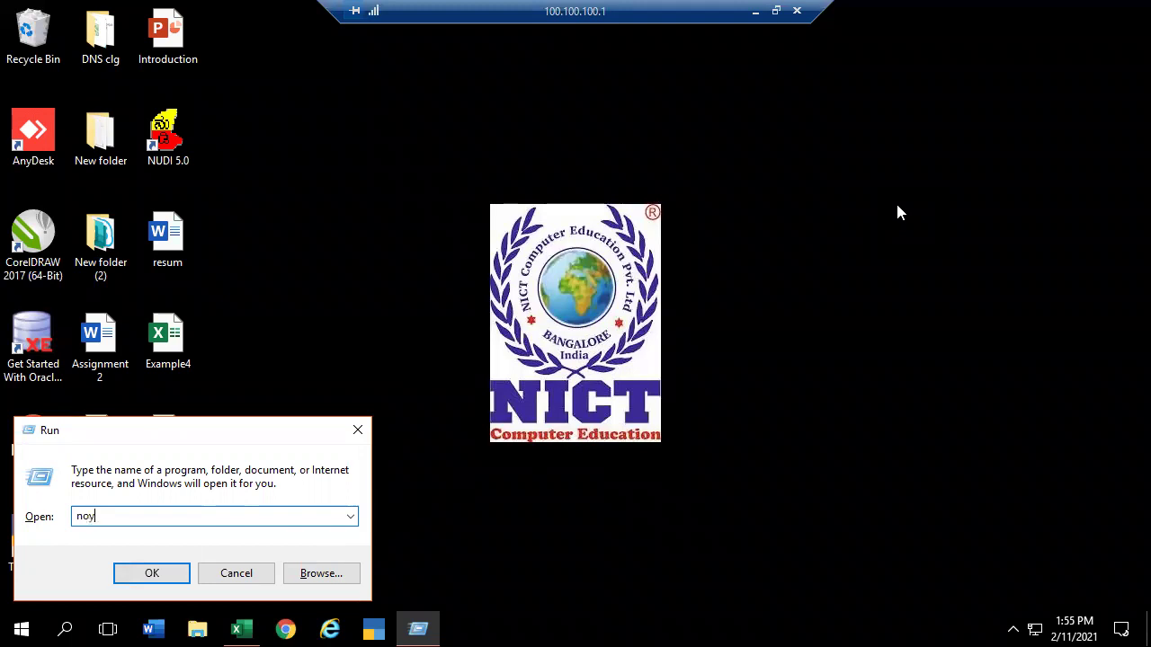
text(e)
key(BackSpace)
key(BackSpace)
text(tepad)
key(Return)
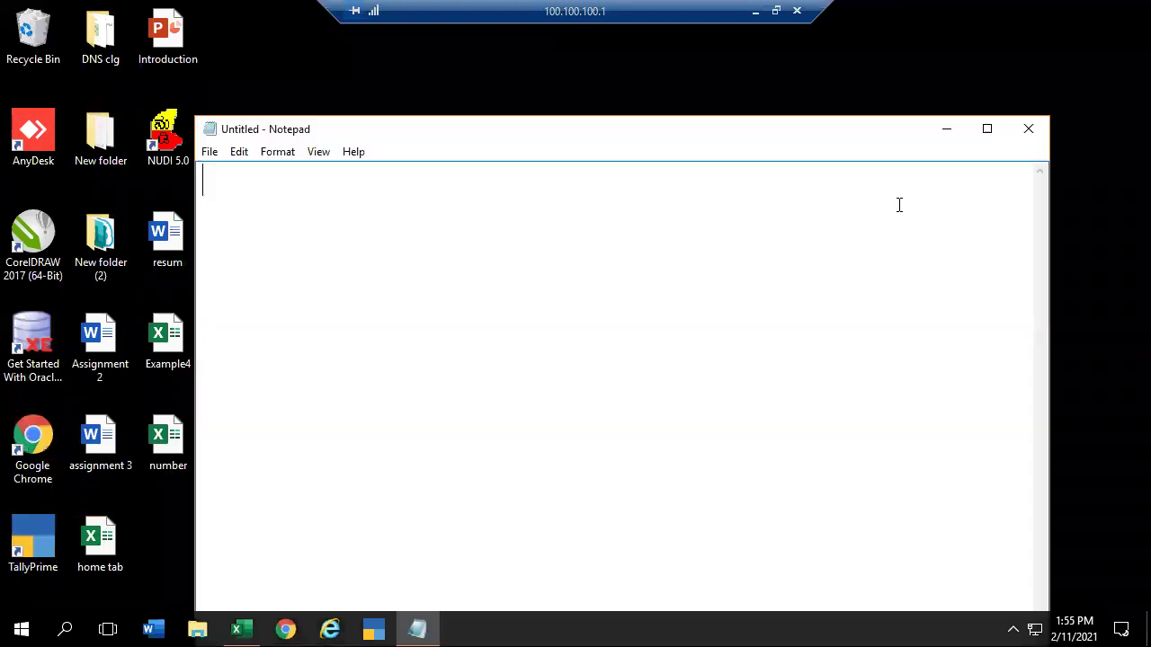
- Minimize the blank Notepad window, then restore it from the taskbar and maximize it
click(945, 131)
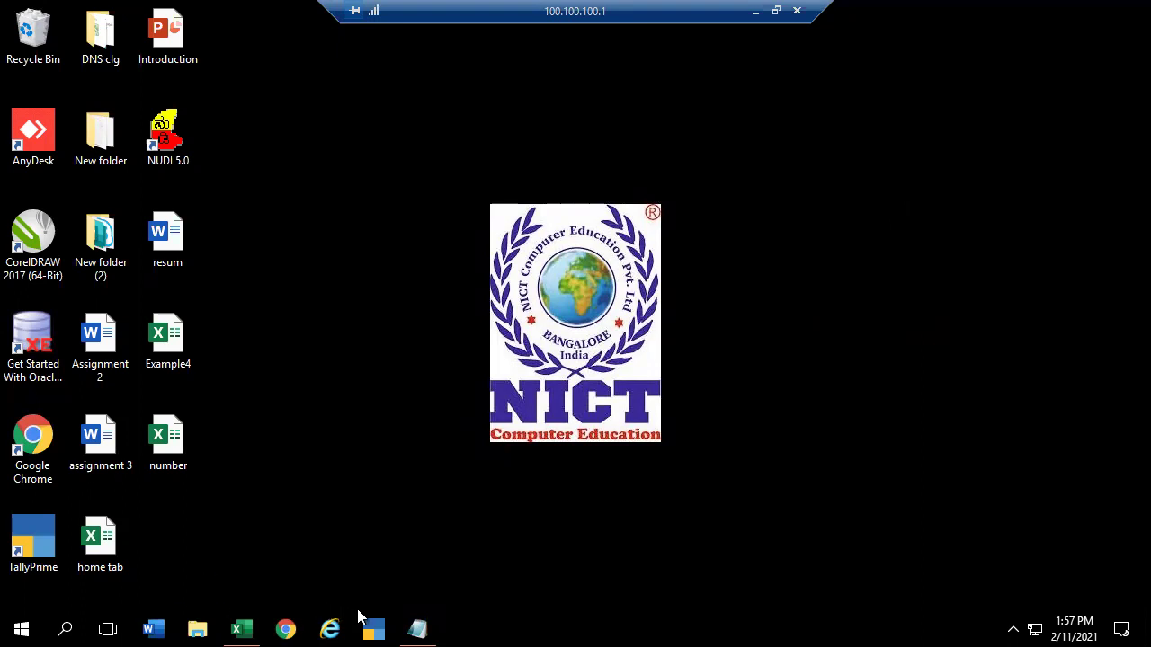
click(424, 620)
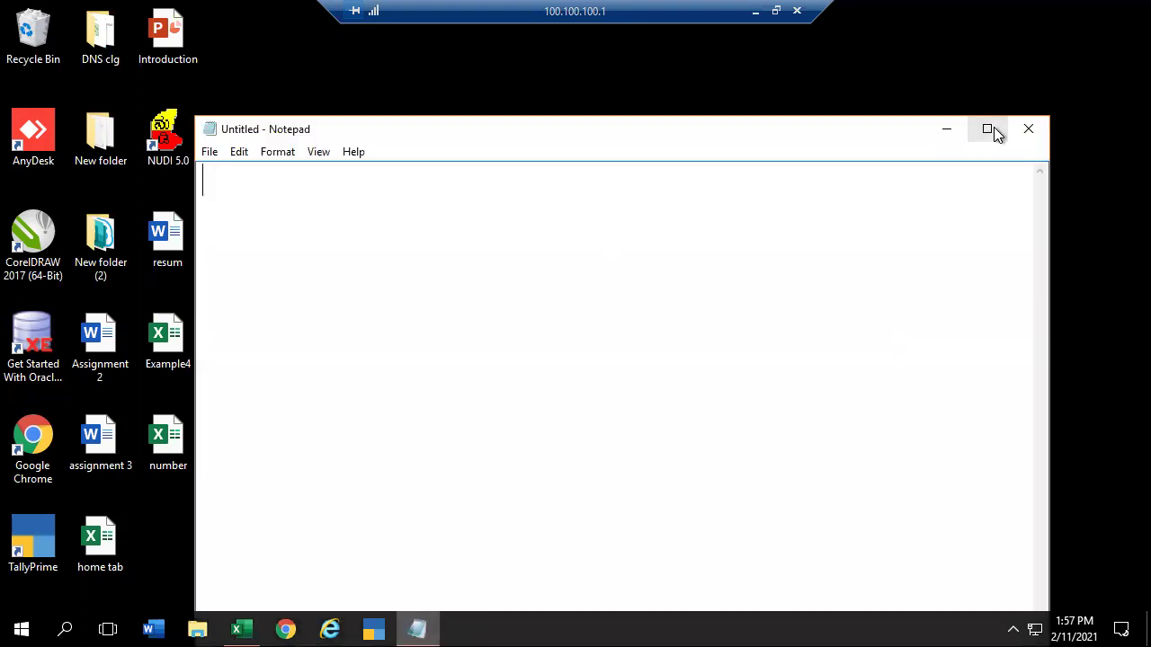
click(994, 126)
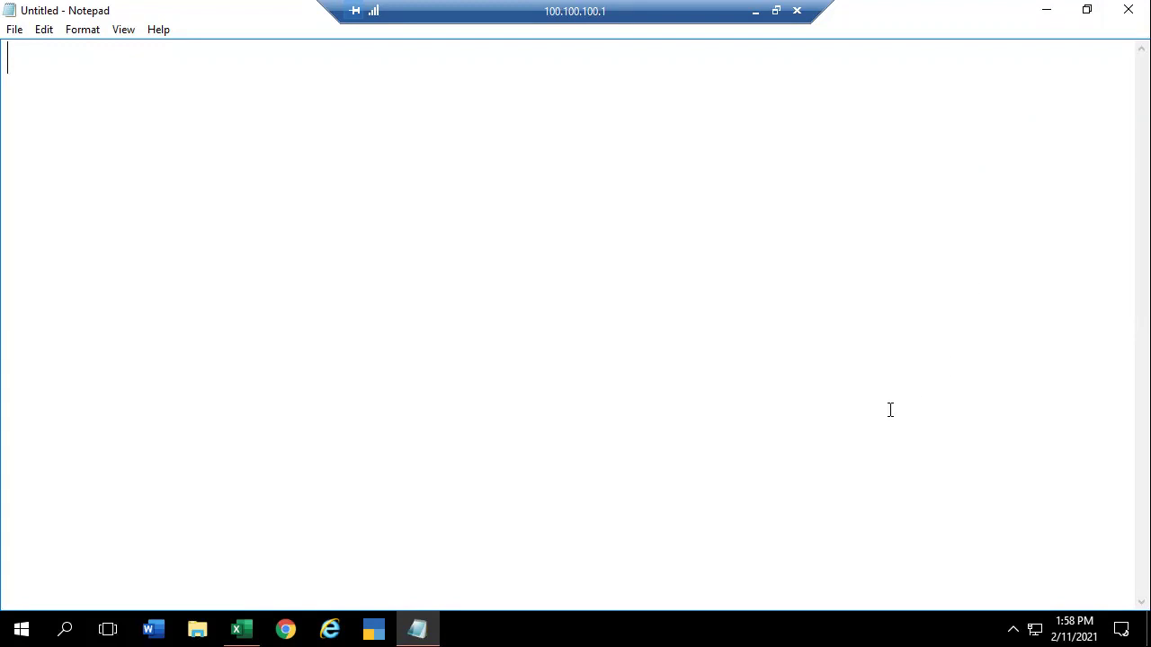
- Type the notes 'clipboard-paste special.format painter' and 'font-border,effects font style' on two lines
text(clipbo)
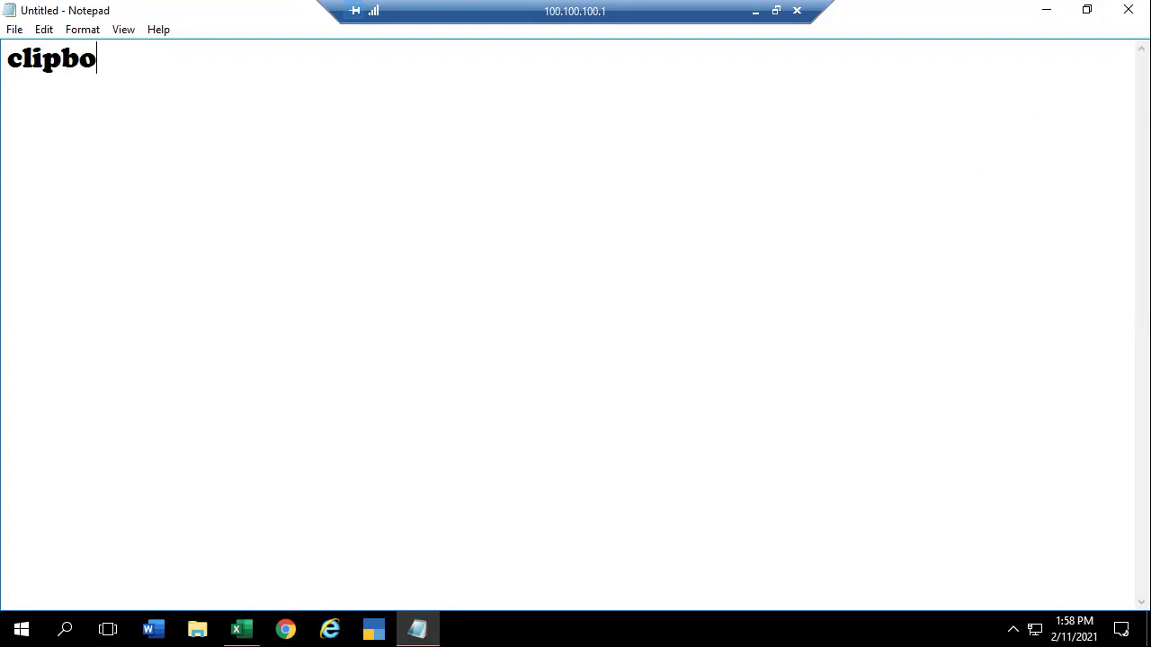
text(ard-paste)
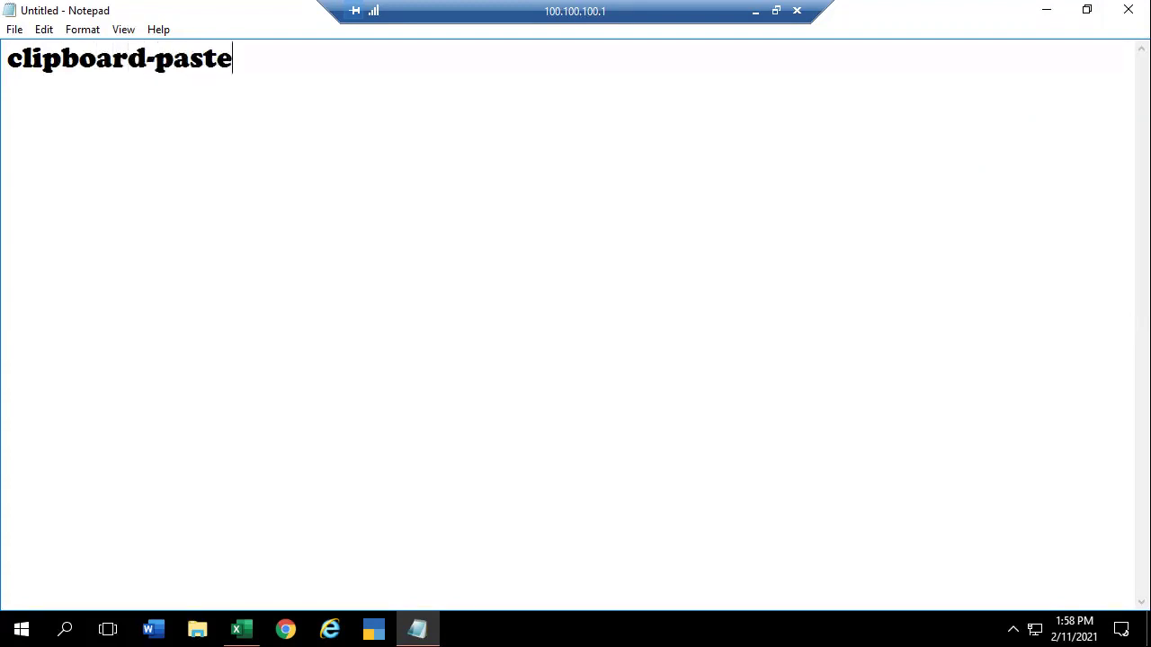
text( spec)
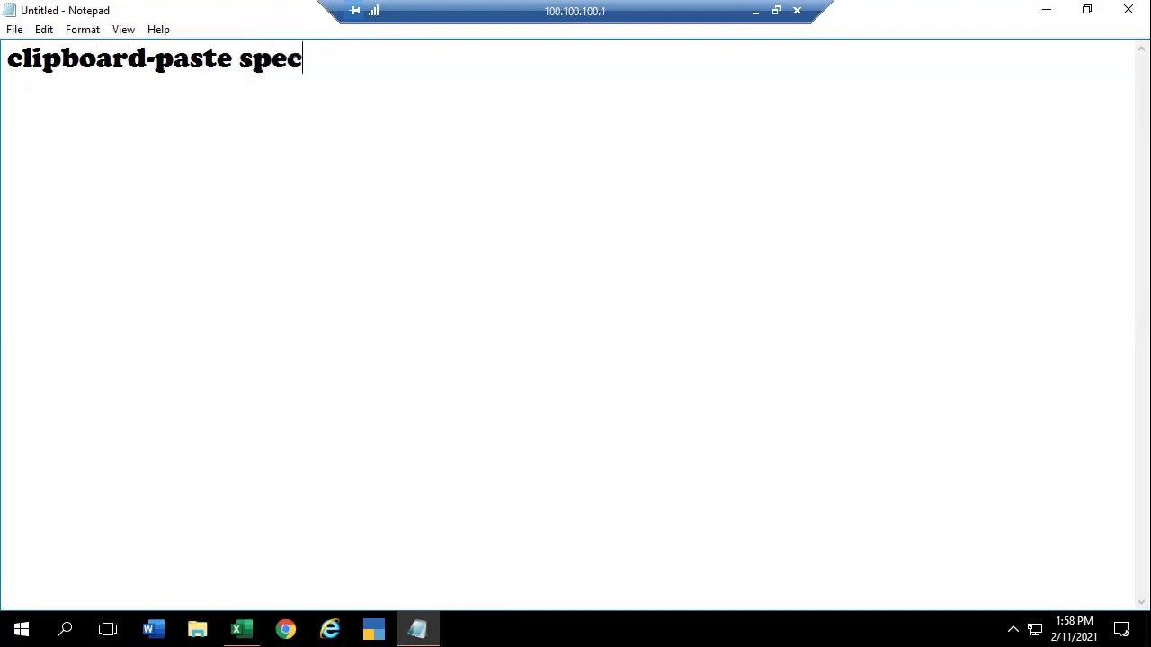
text(ial)
text(.)
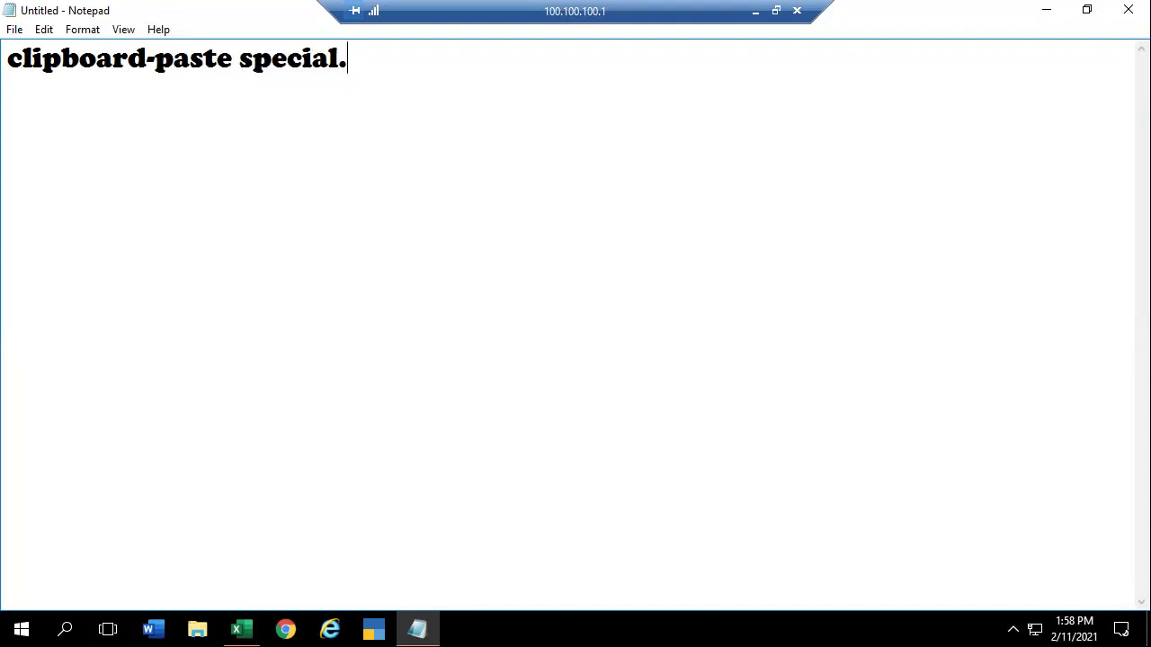
text(format)
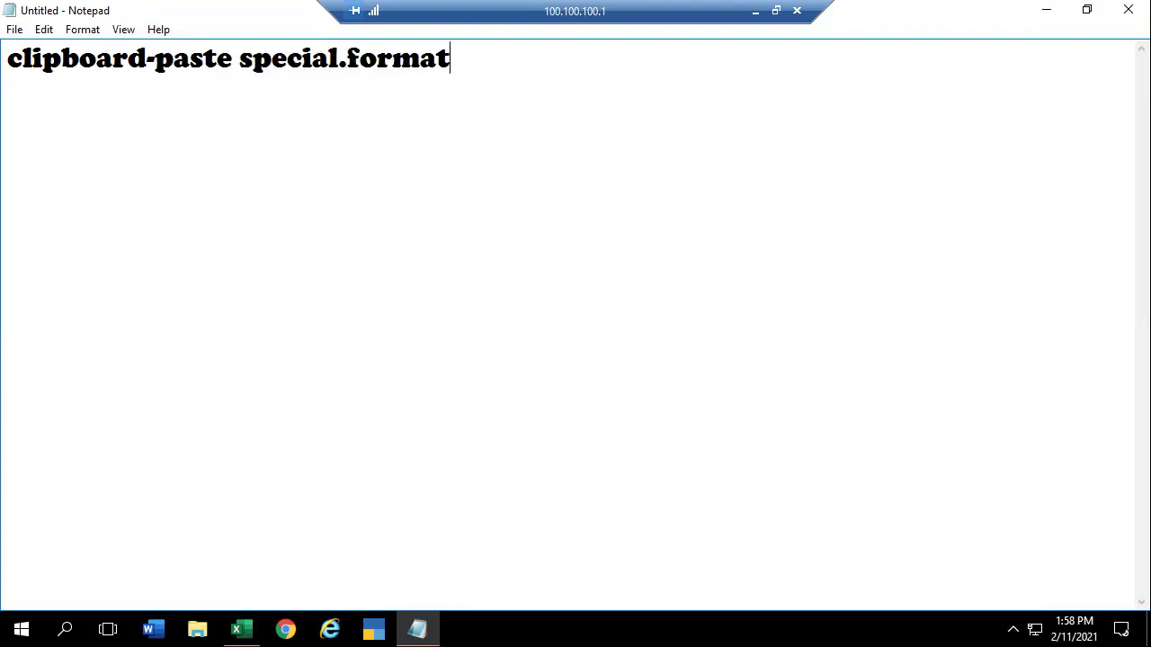
text( painter)
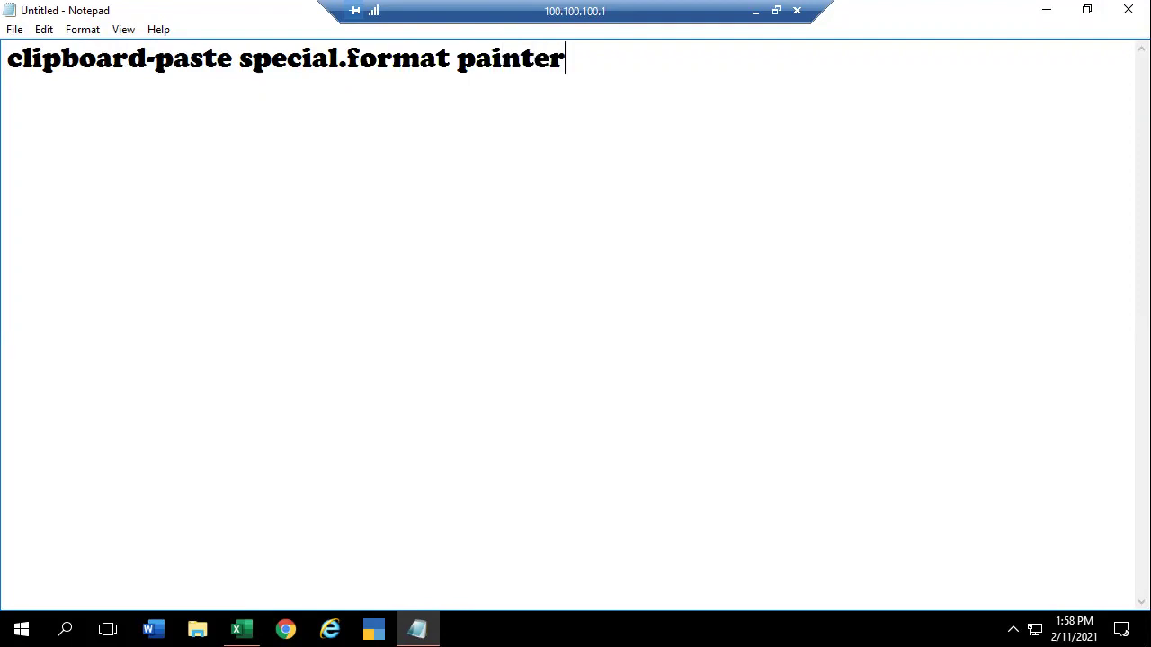
key(Return)
text(font-b)
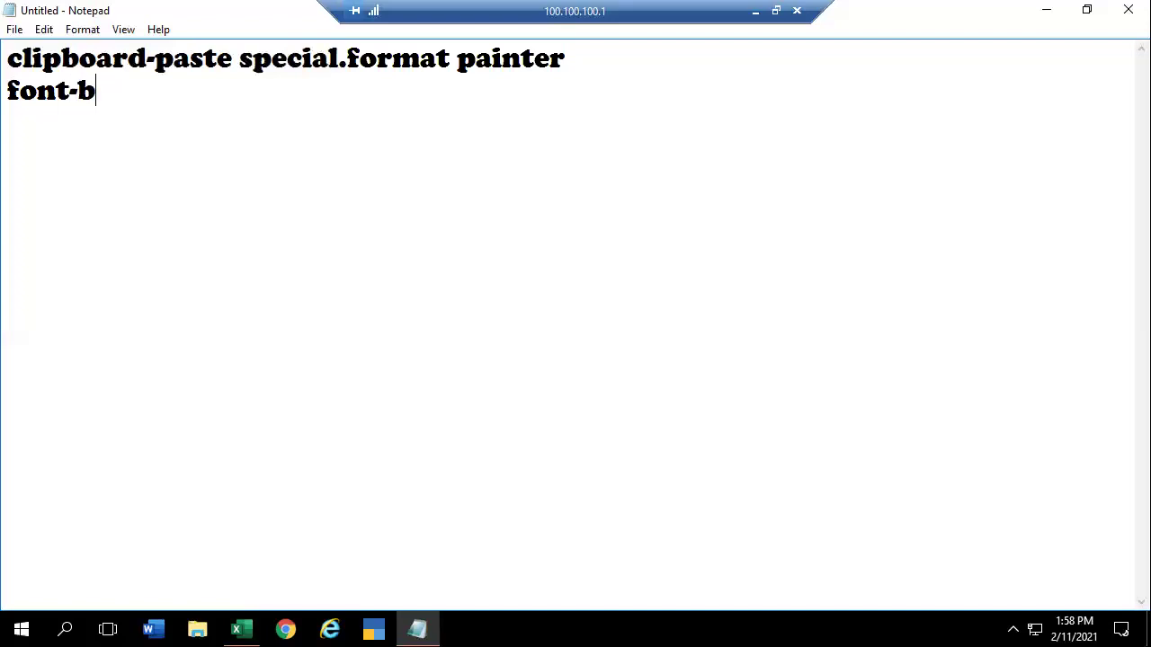
text(orde)
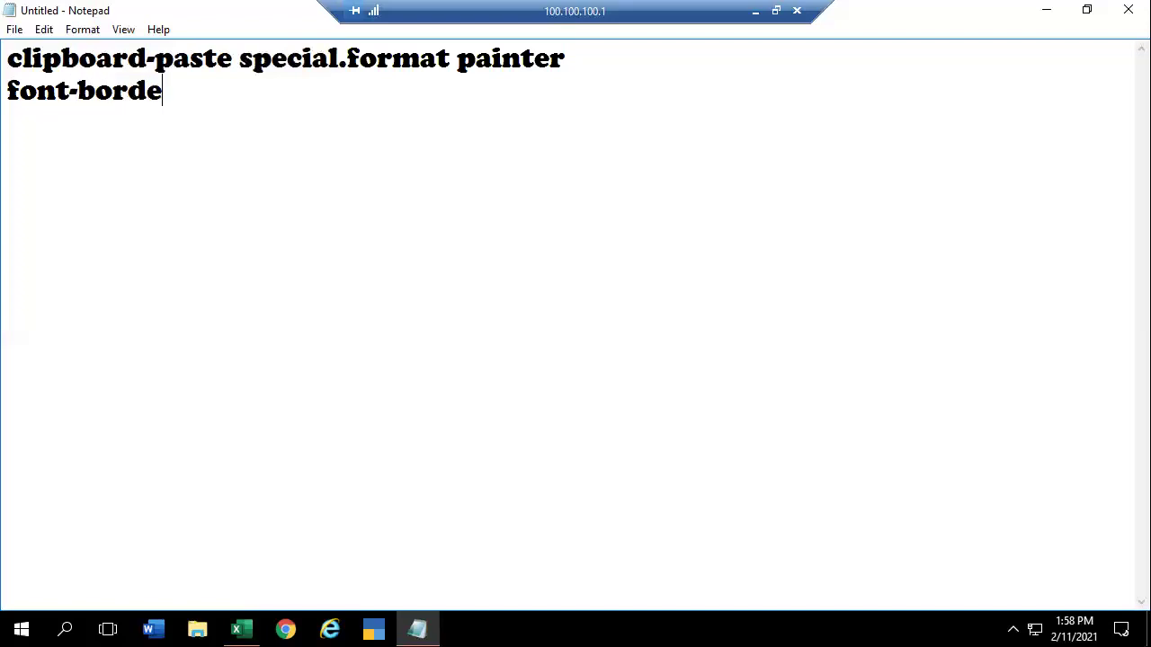
text(r,eff)
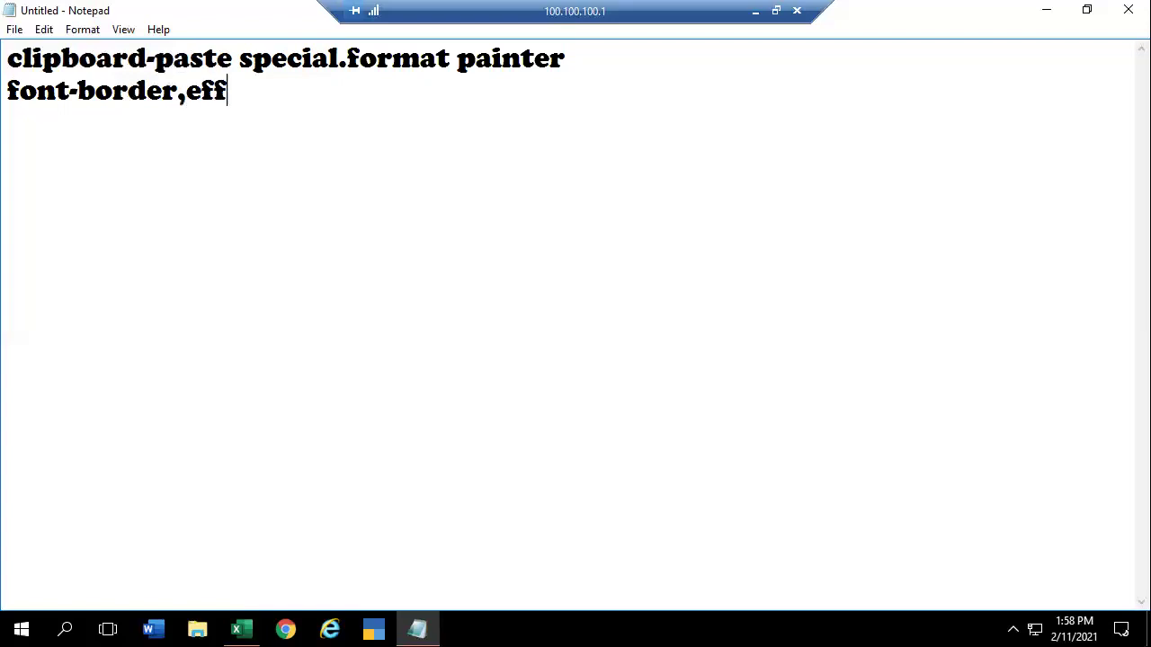
text(ects fo)
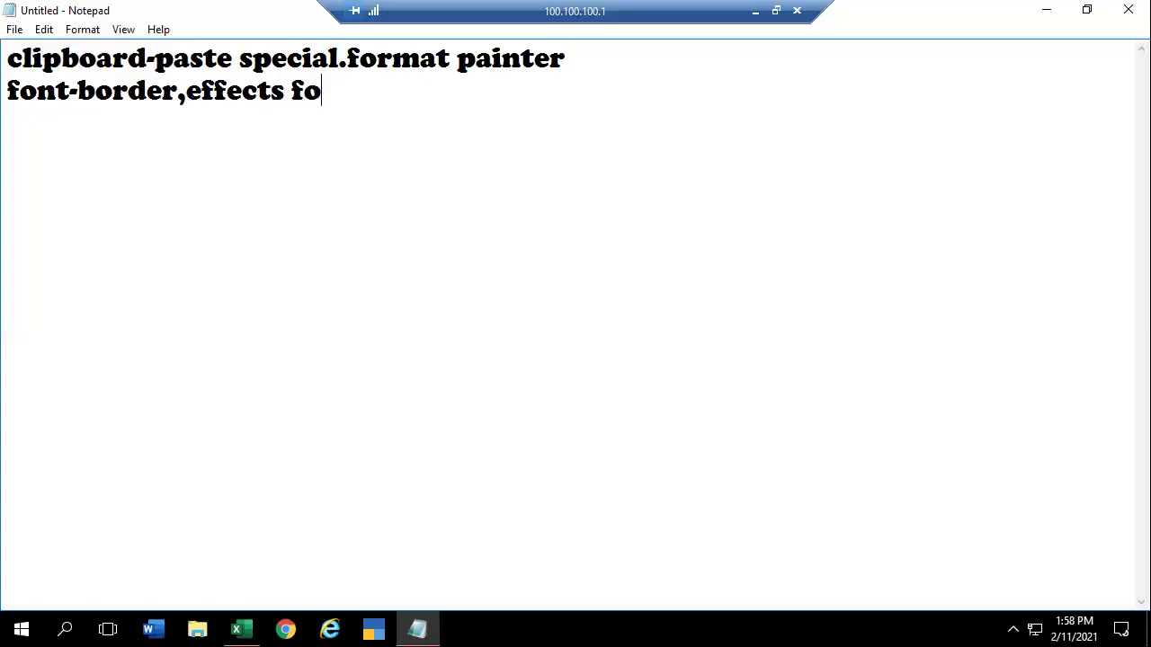
text(nt style)
key(Return)
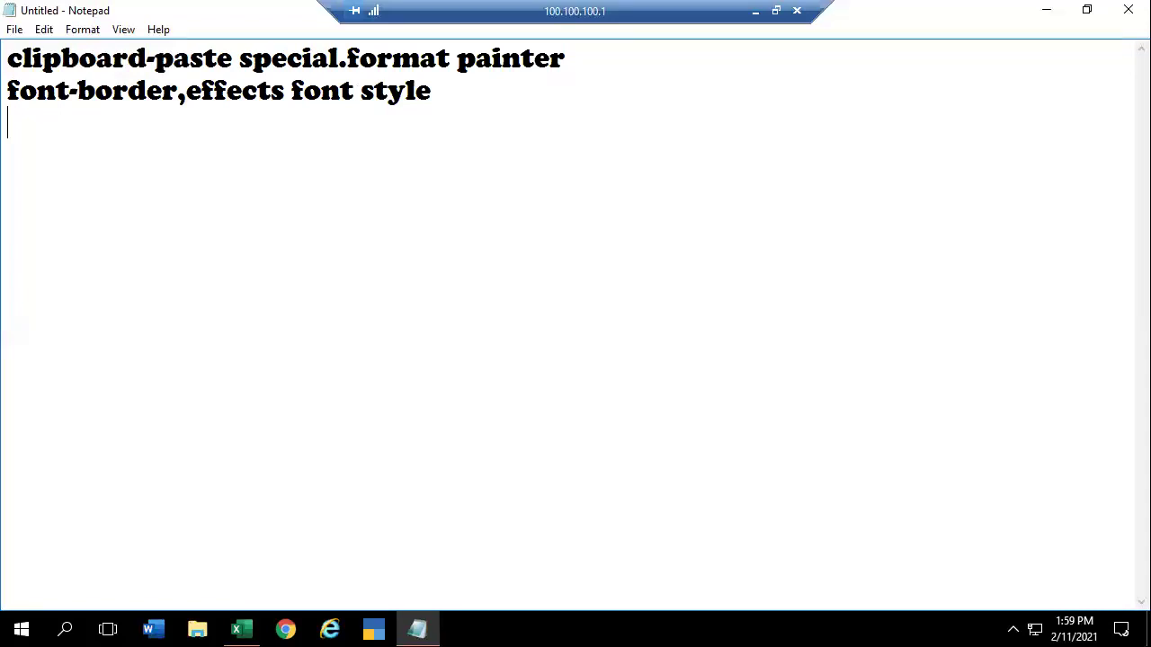
- Append ', fill' to line two and add 'Alignment-text alignment,text controal,orientation,' as line three
click(470, 90)
text(, fill)
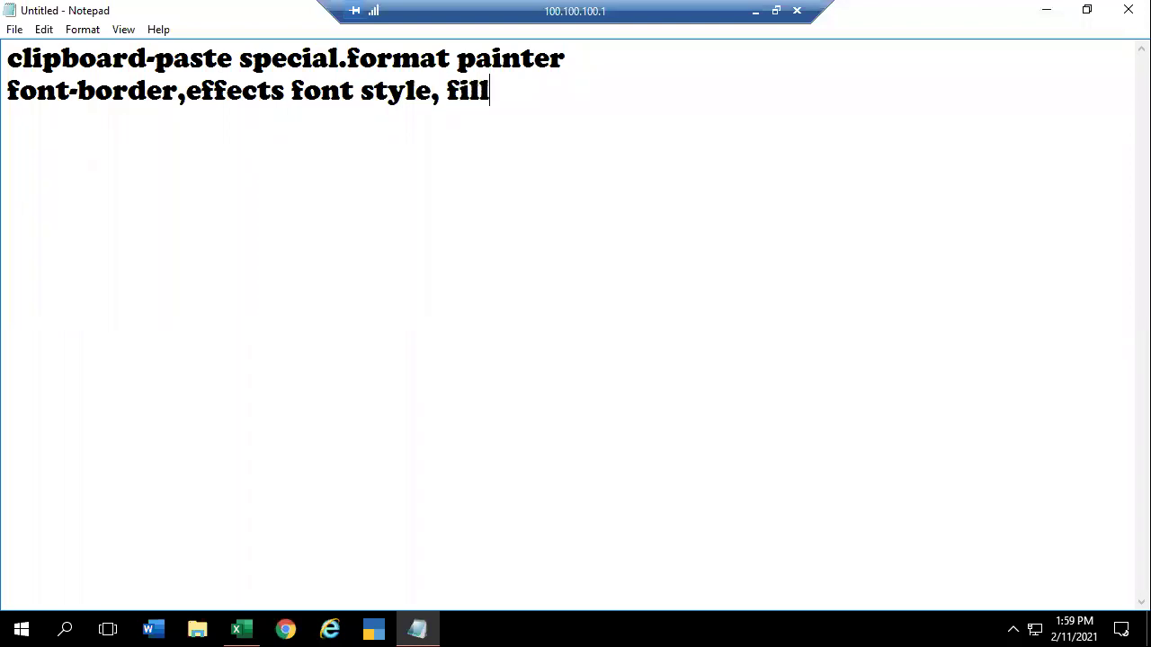
click(8, 122)
text(Align)
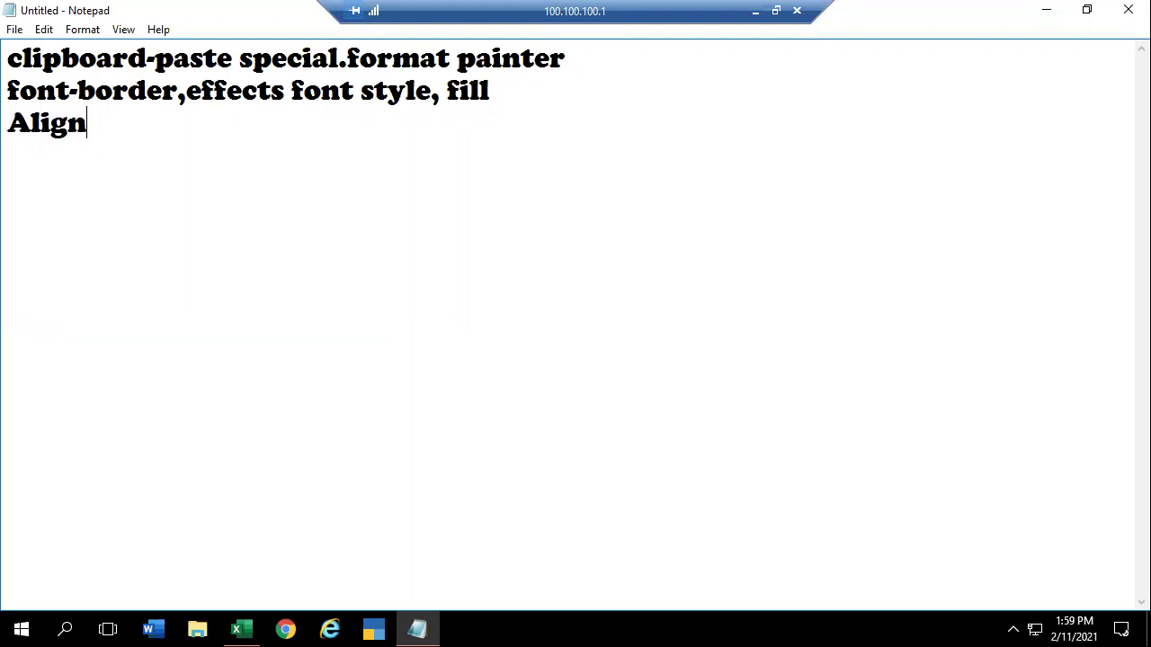
text(ment-text ali)
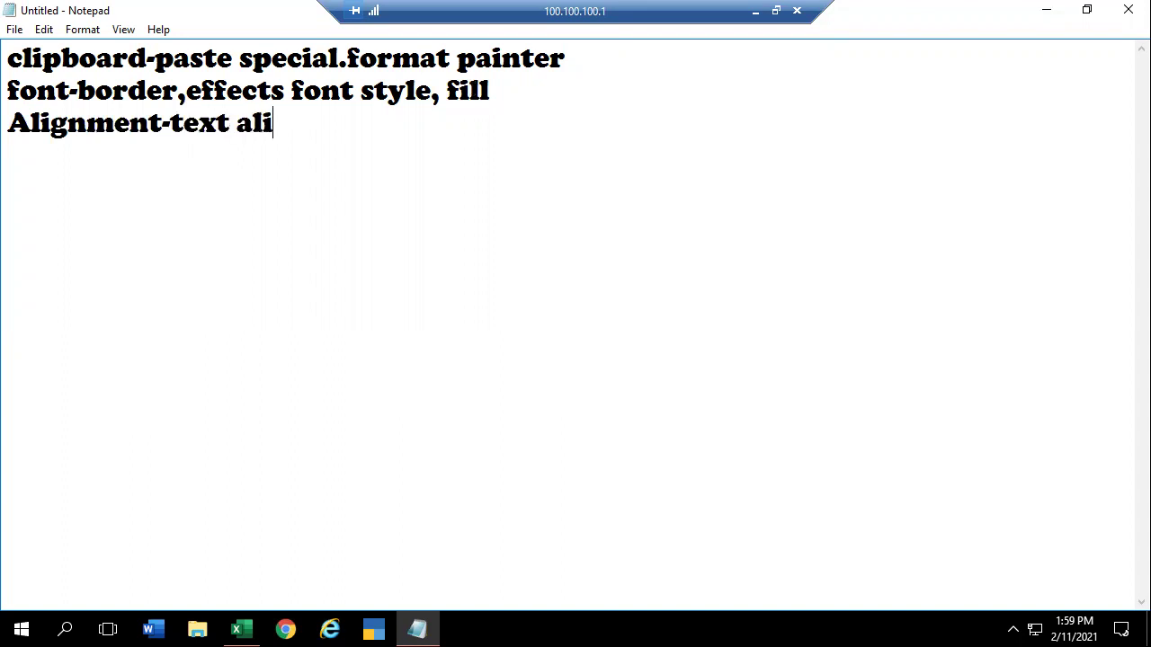
text(gnment)
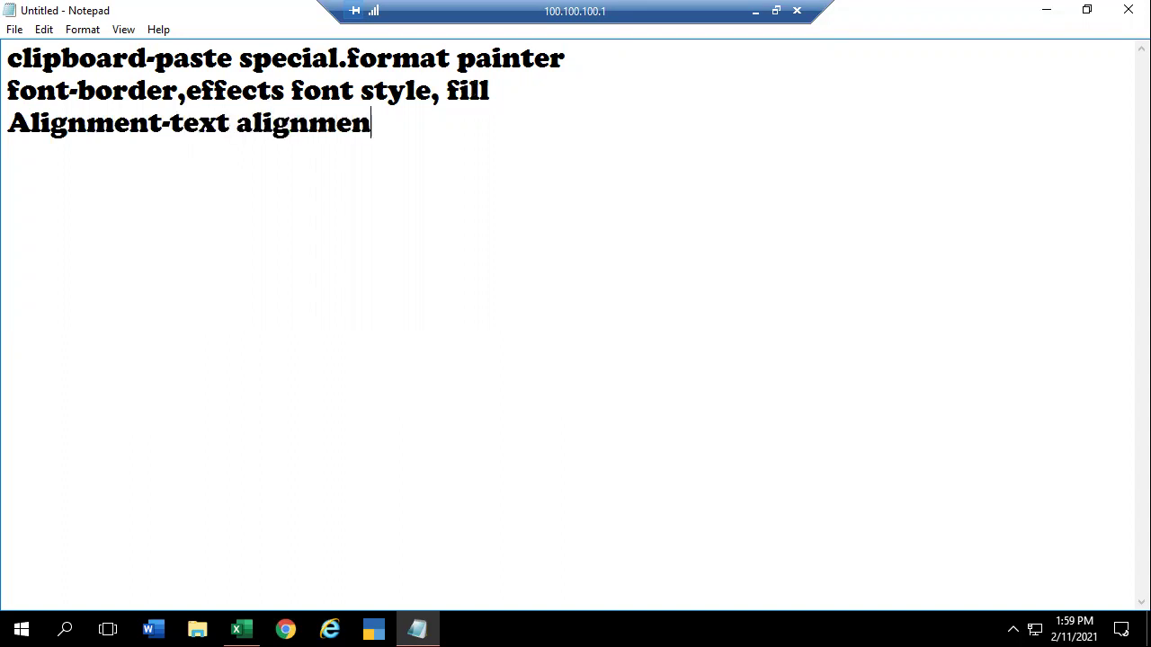
text(,text)
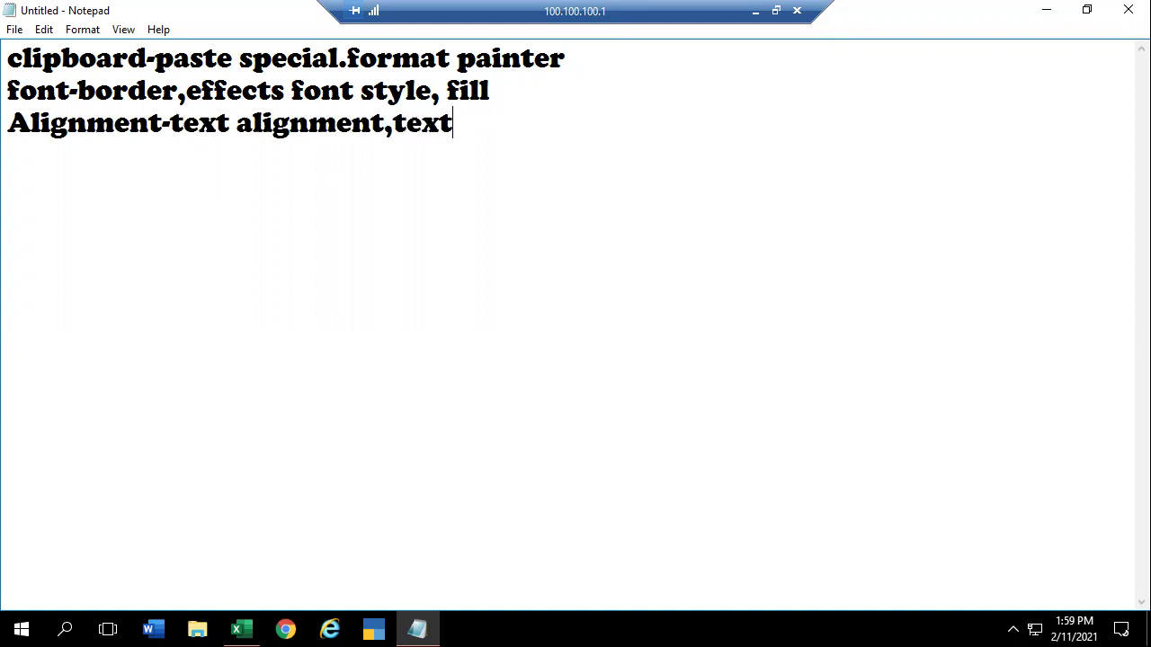
text( con)
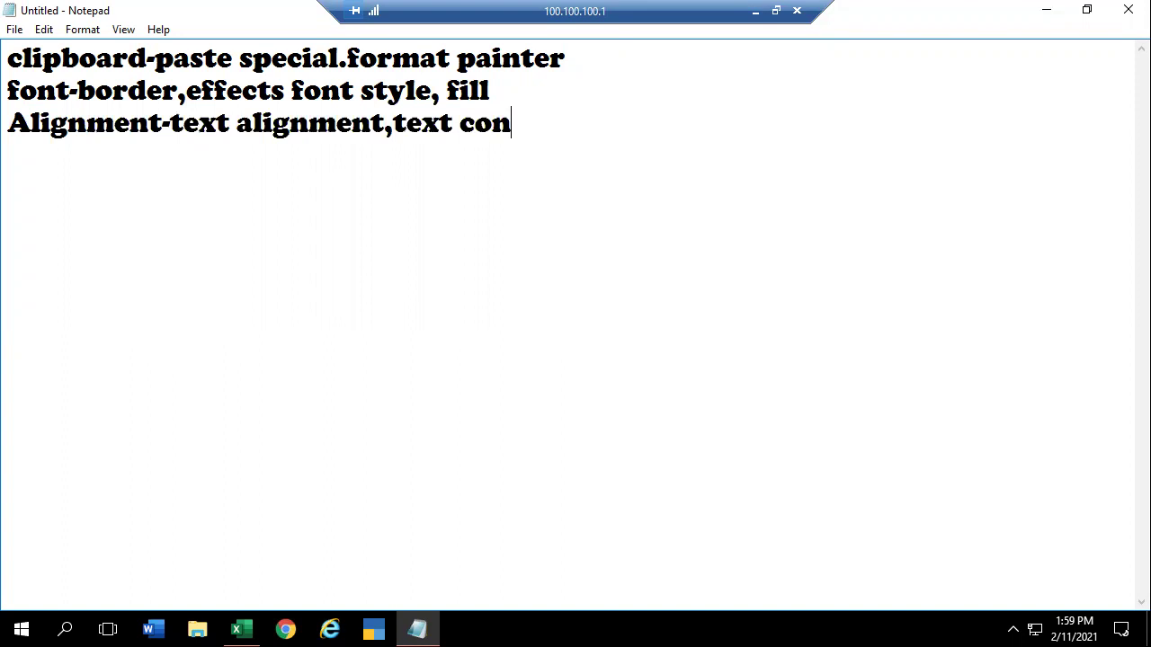
text(troa)
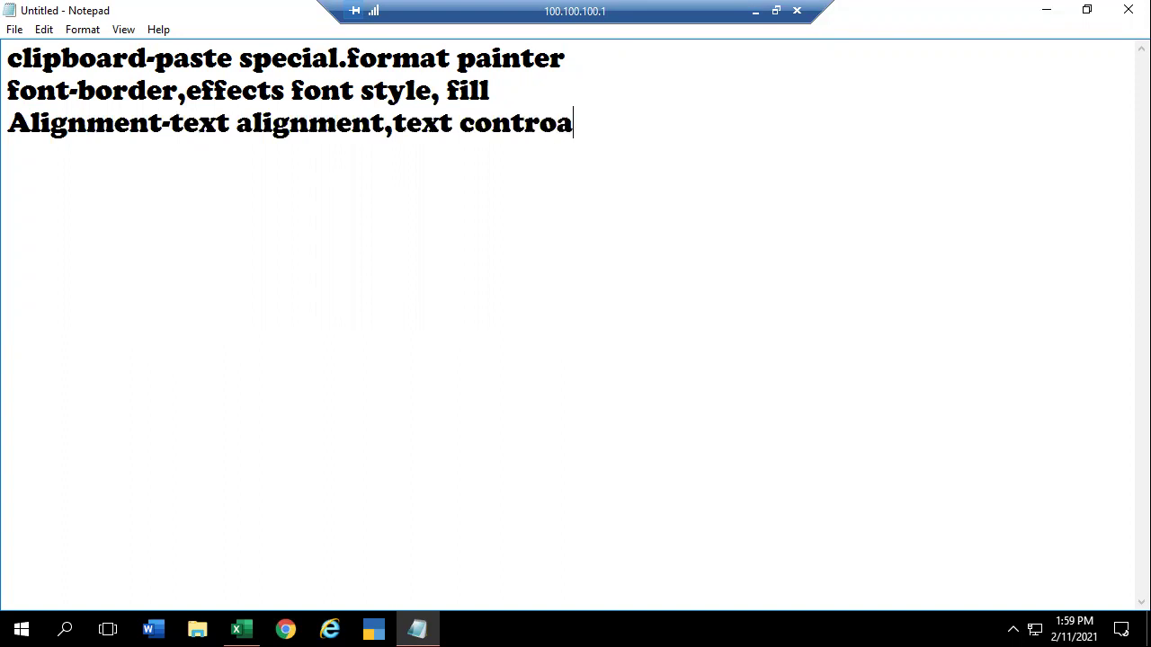
text(l,ori)
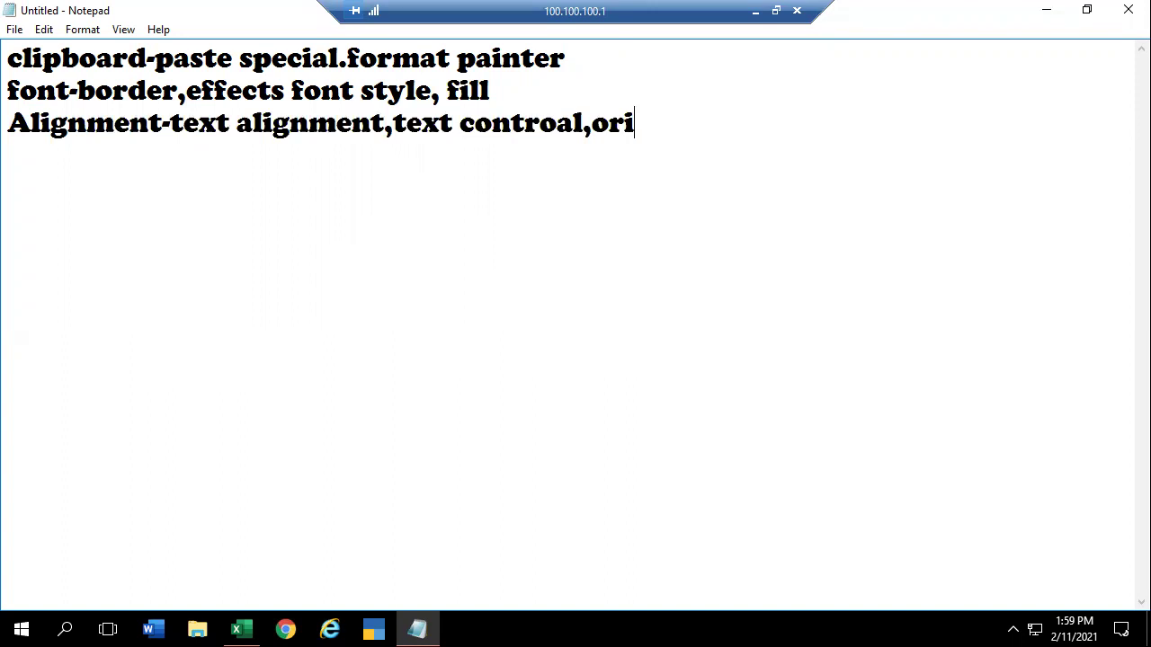
text(en)
text(ta)
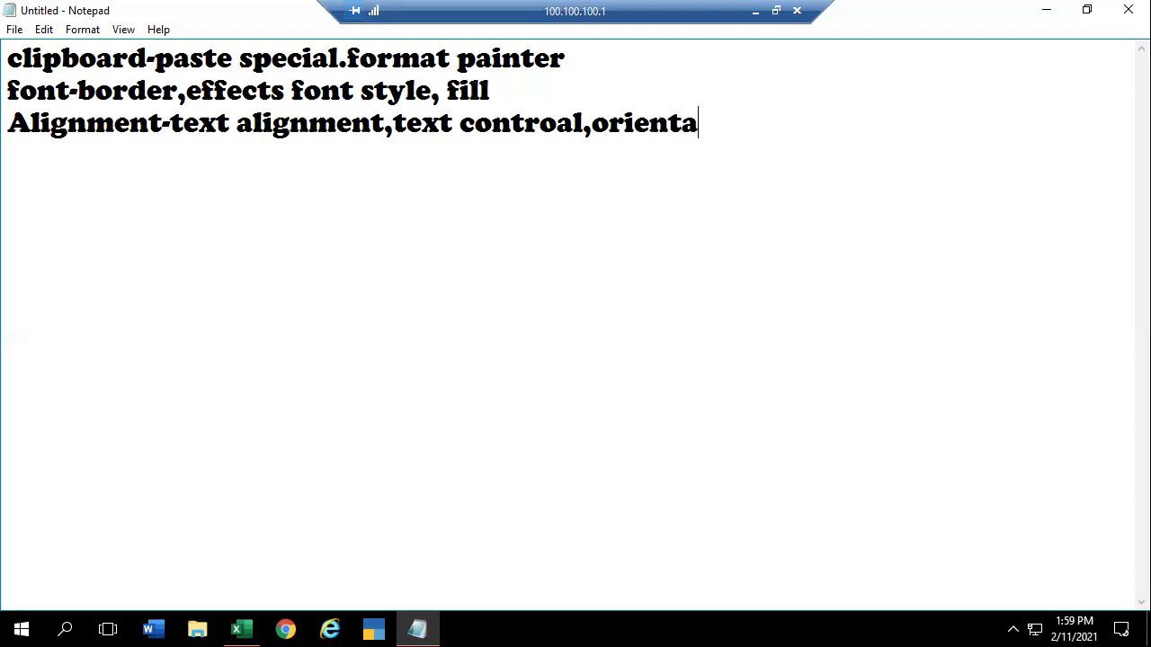
text(tion,)
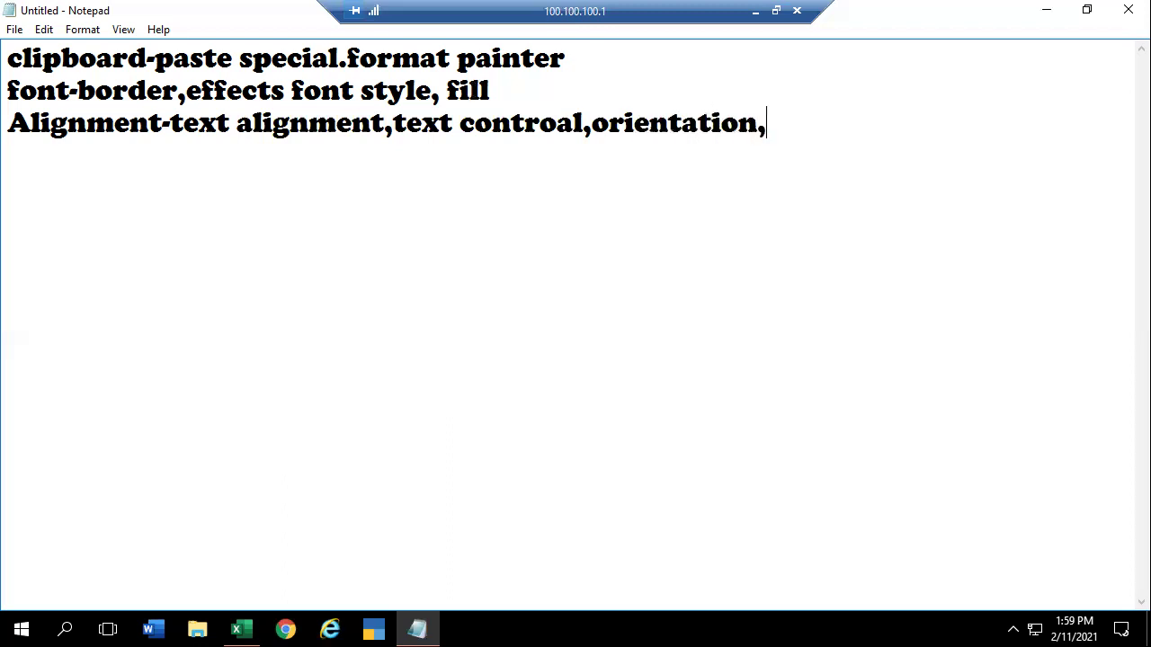
- Add the lines 'number' and 'styles-conditional formatting.' below the alignment note
key(Return)
text(num)
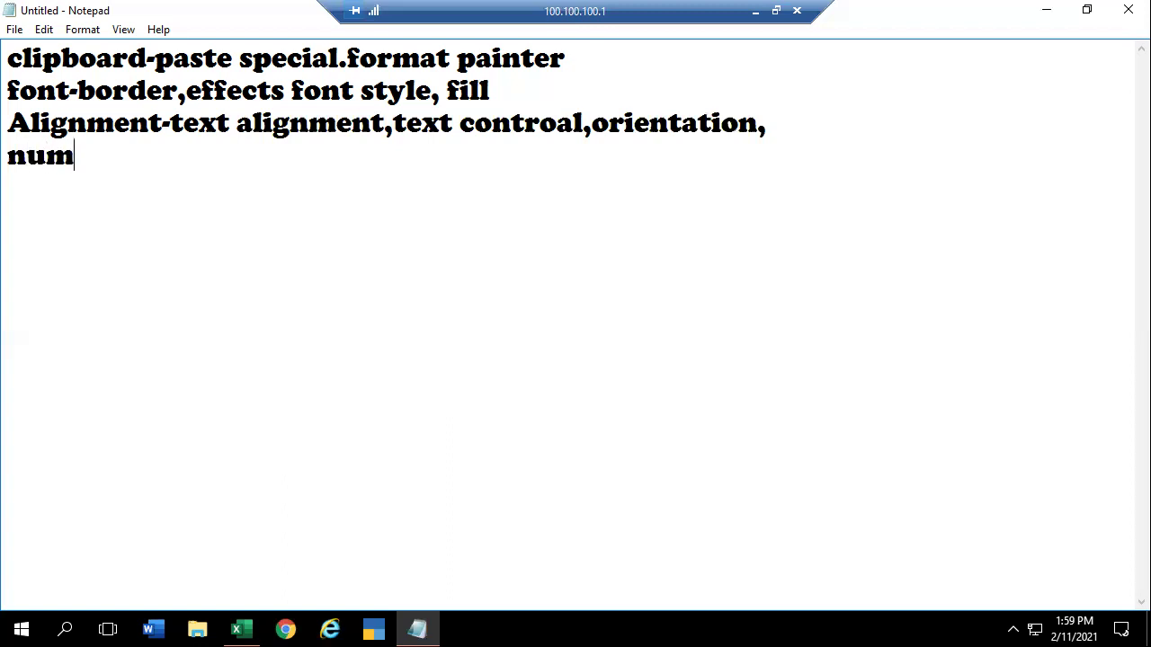
text(ber)
key(Return)
text(s)
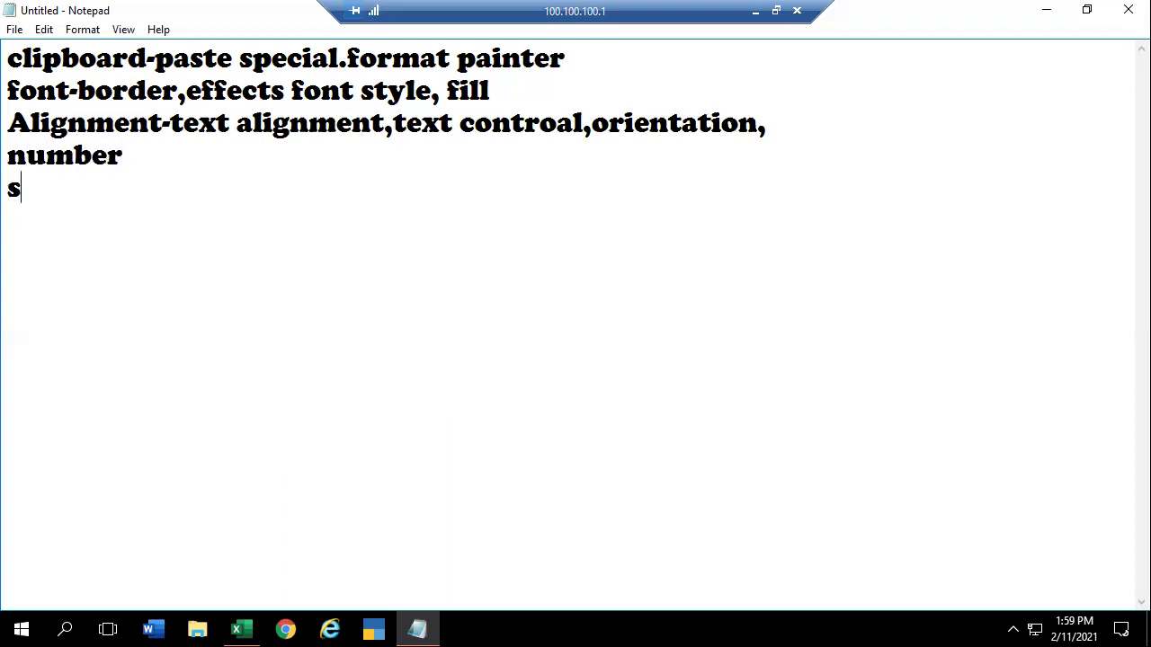
text(tyle)
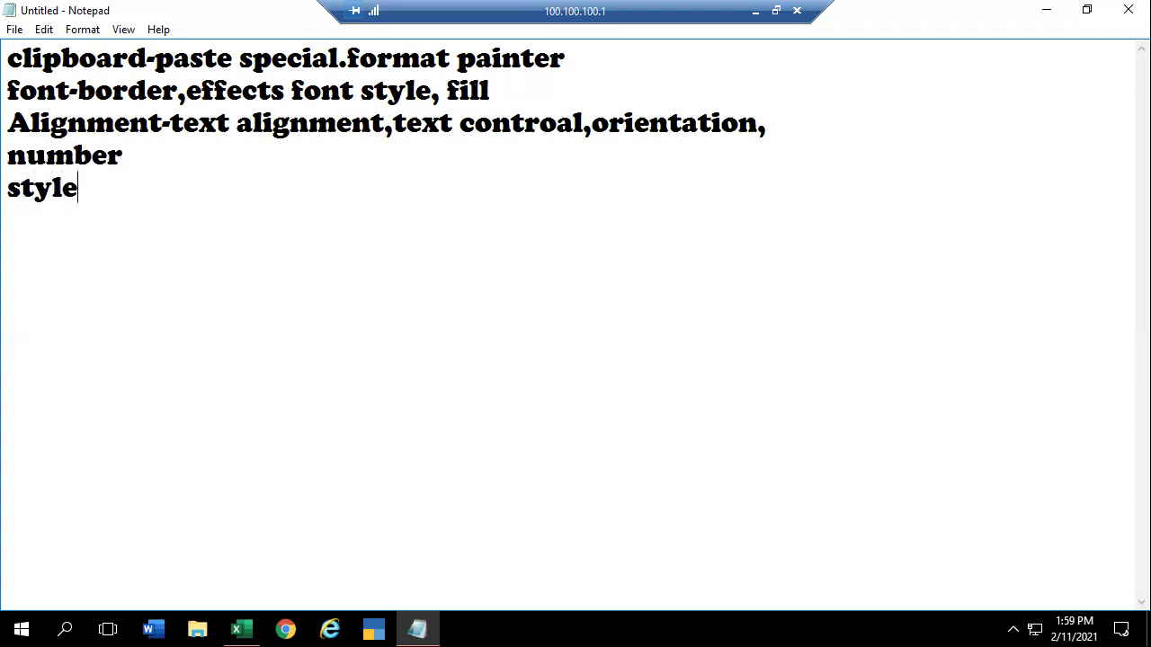
text(s-con)
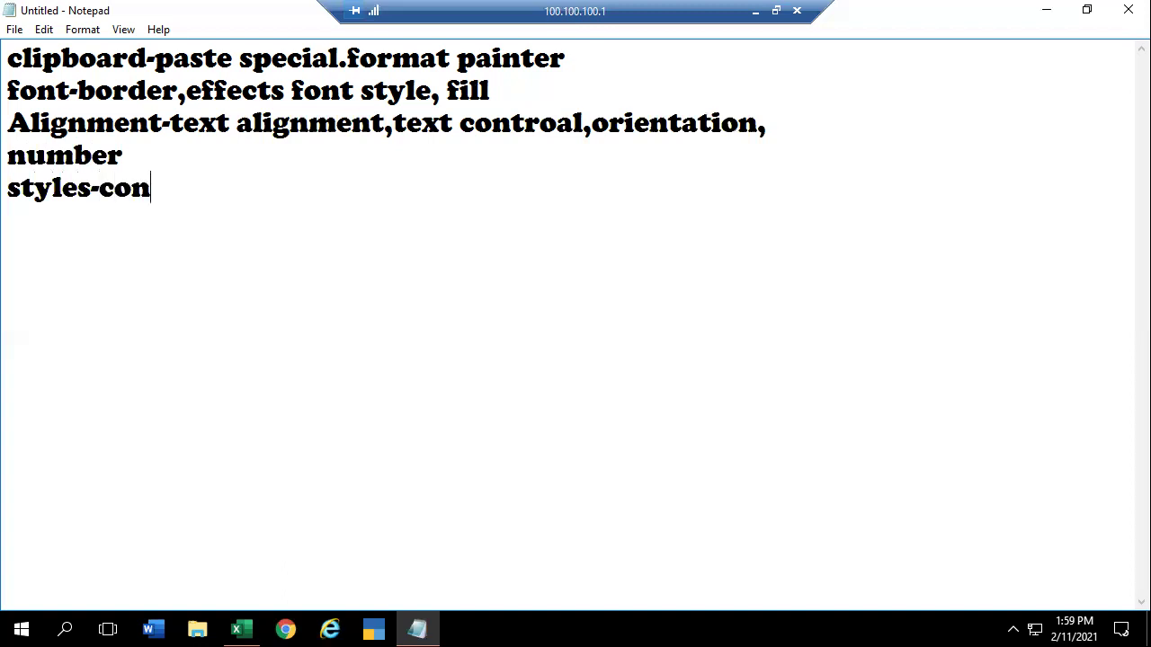
text(diti)
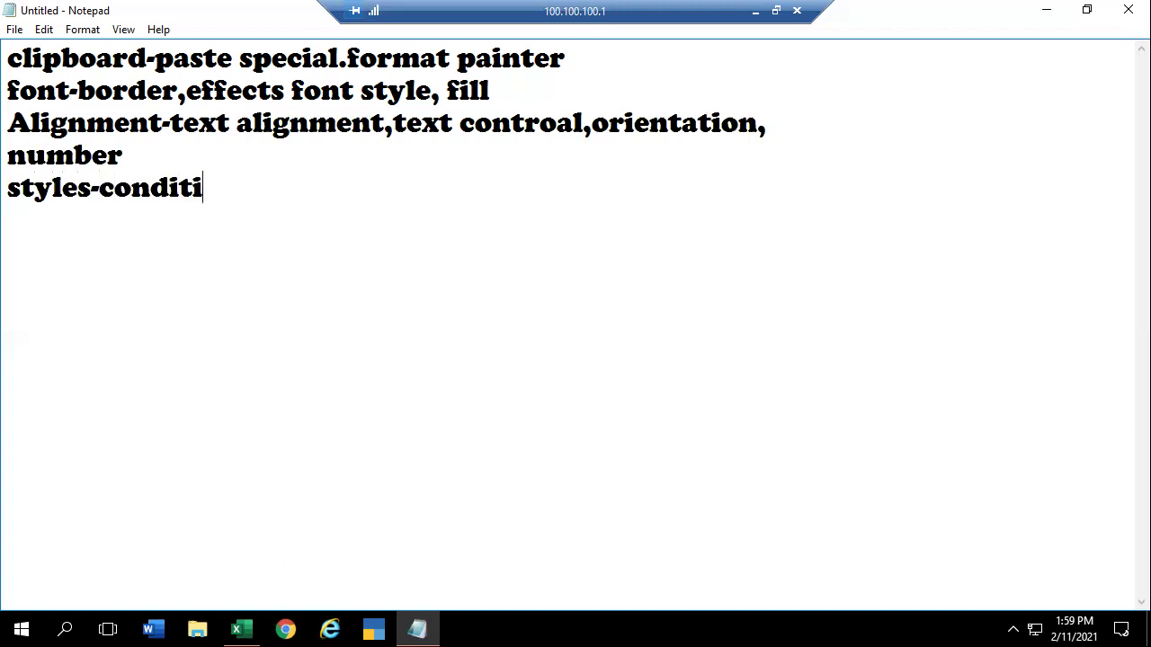
text(onal)
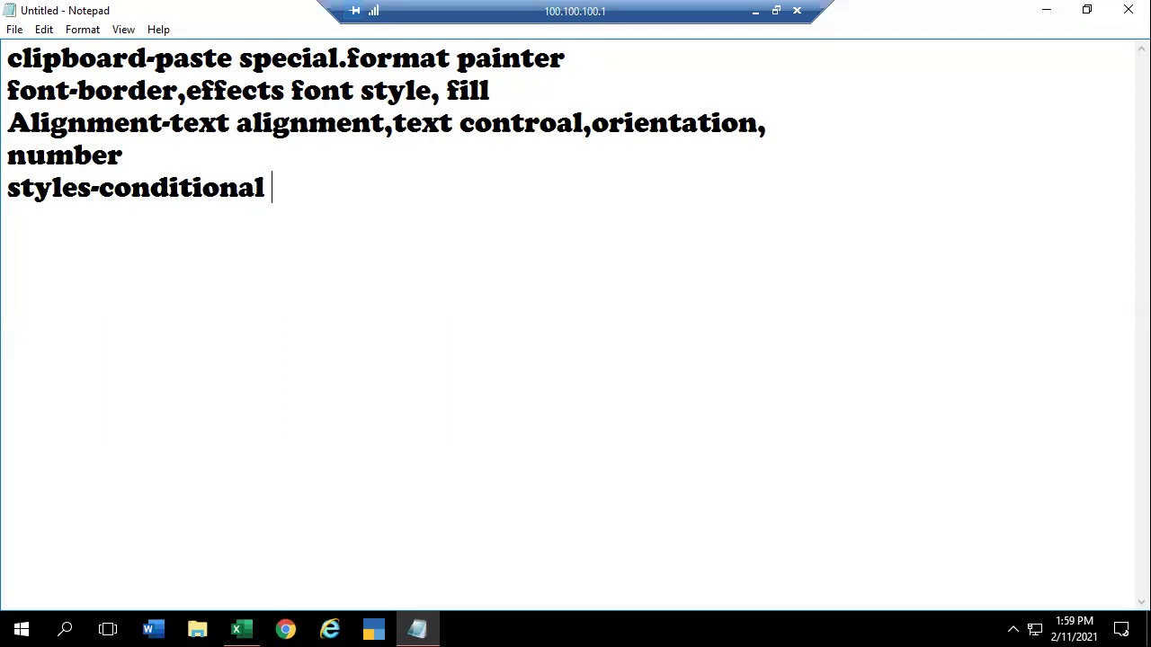
text( format)
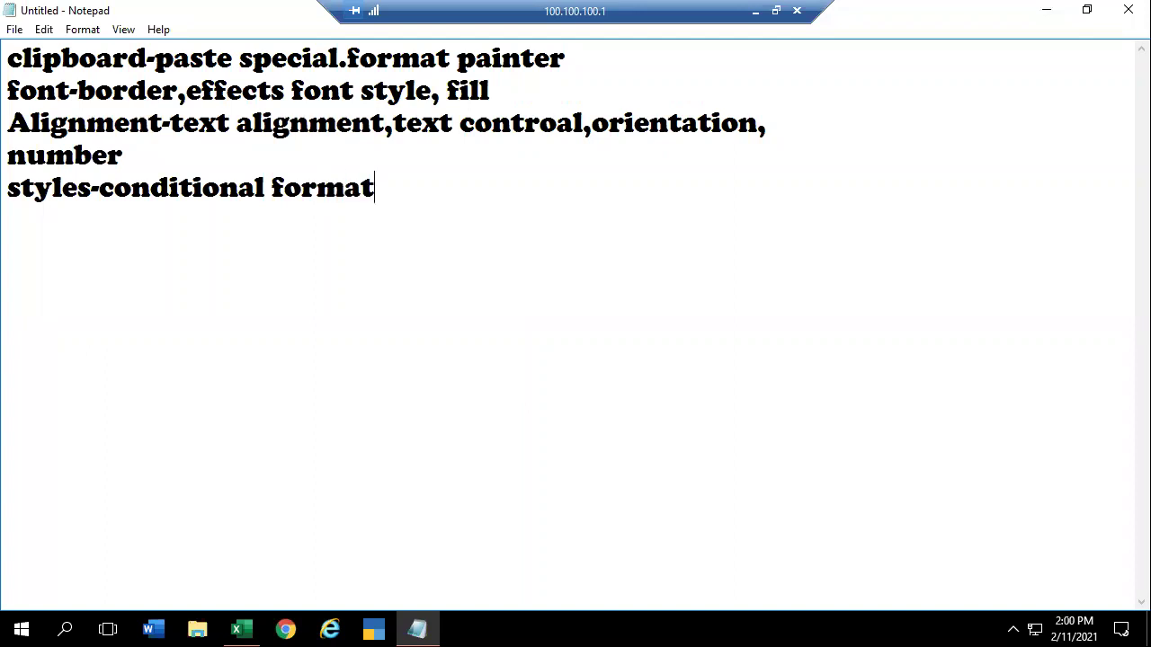
text(ting.)
- End the 'number' line with a period and replace the comma after 'orientation' with a period
click(180, 160)
text(.)
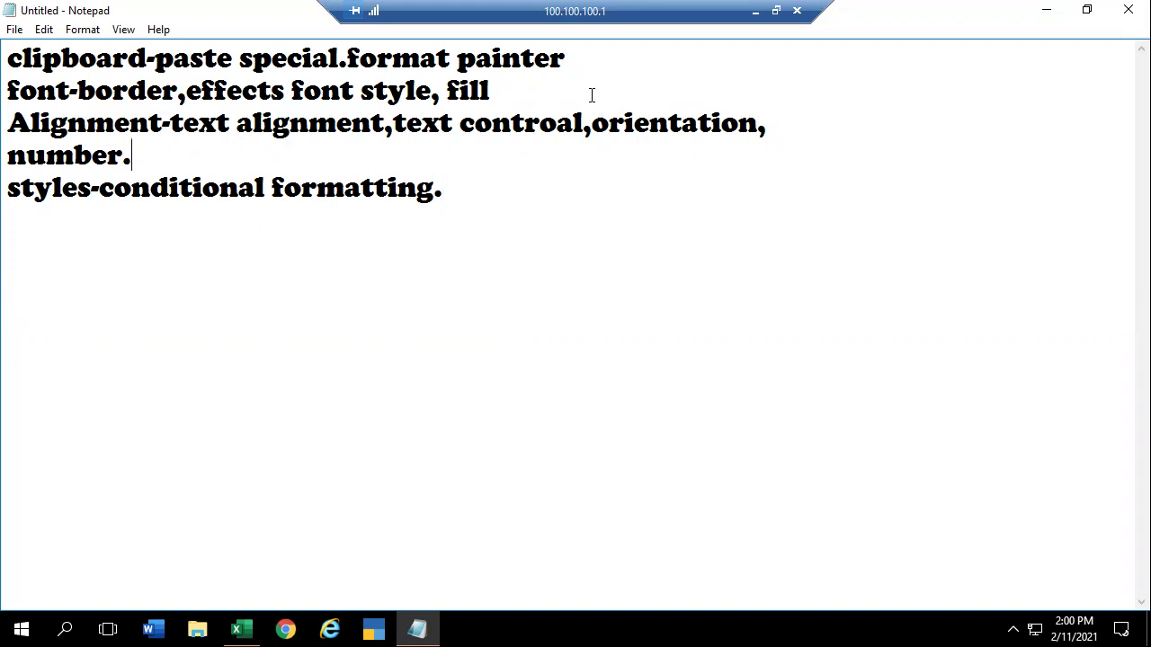
click(820, 127)
key(BackSpace)
text(.)
click(522, 260)
- Prefix the five note lines with '1.' through '5.'
click(9, 59)
text(1.)
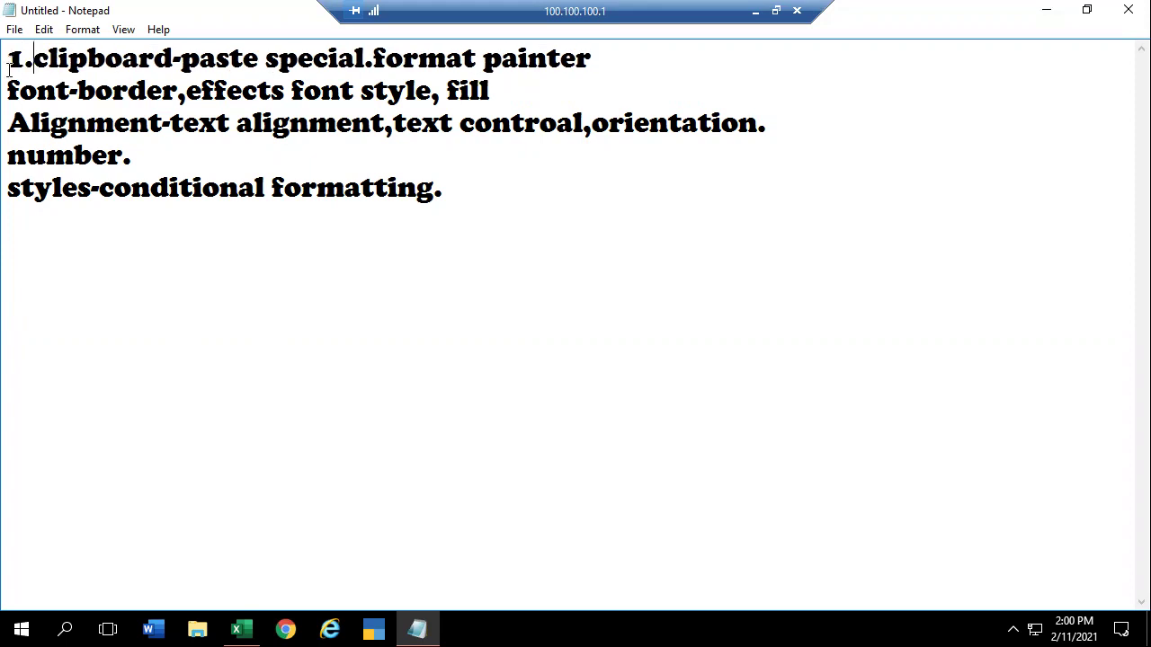
click(9, 90)
text(2.)
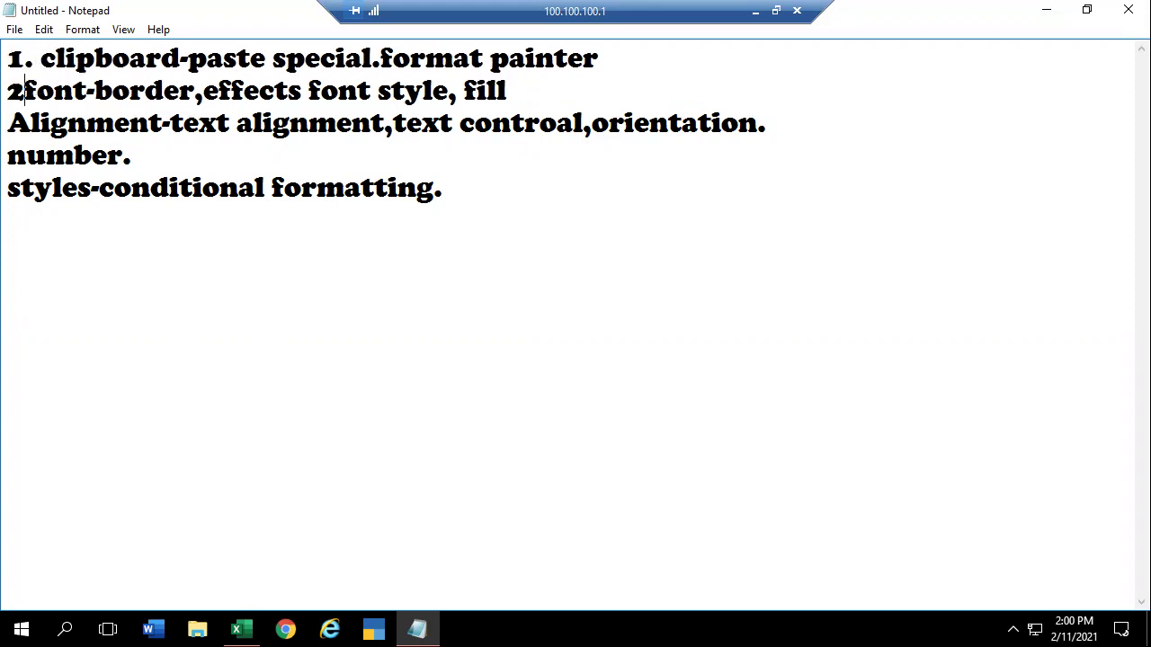
click(9, 123)
text(3.)
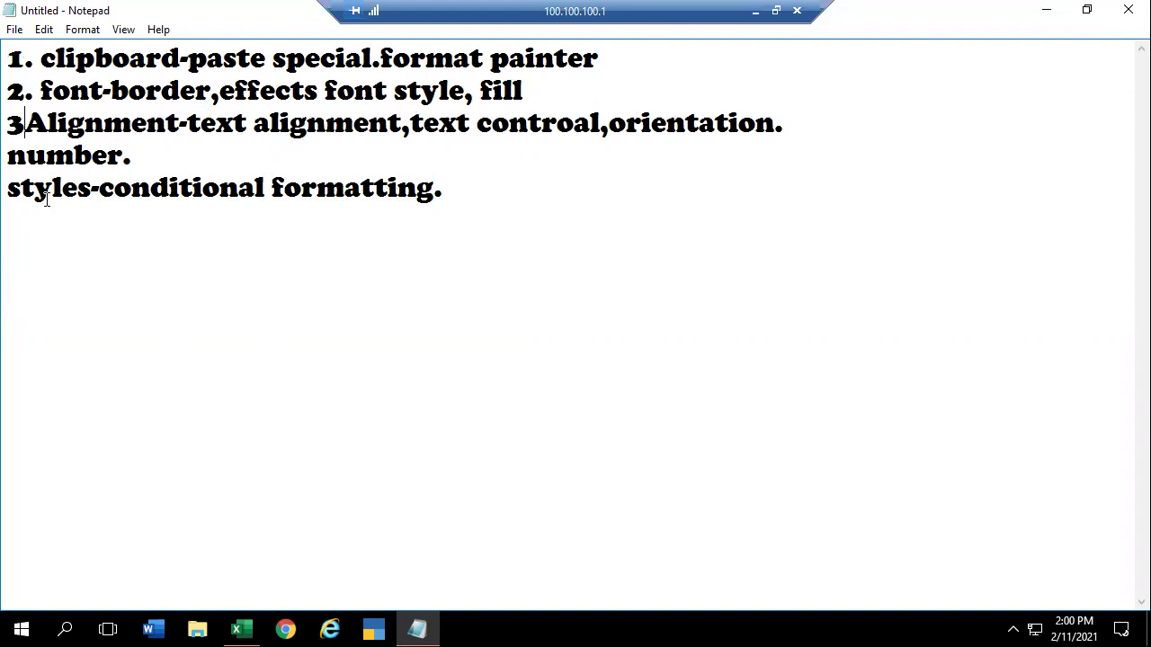
click(9, 157)
text(4)
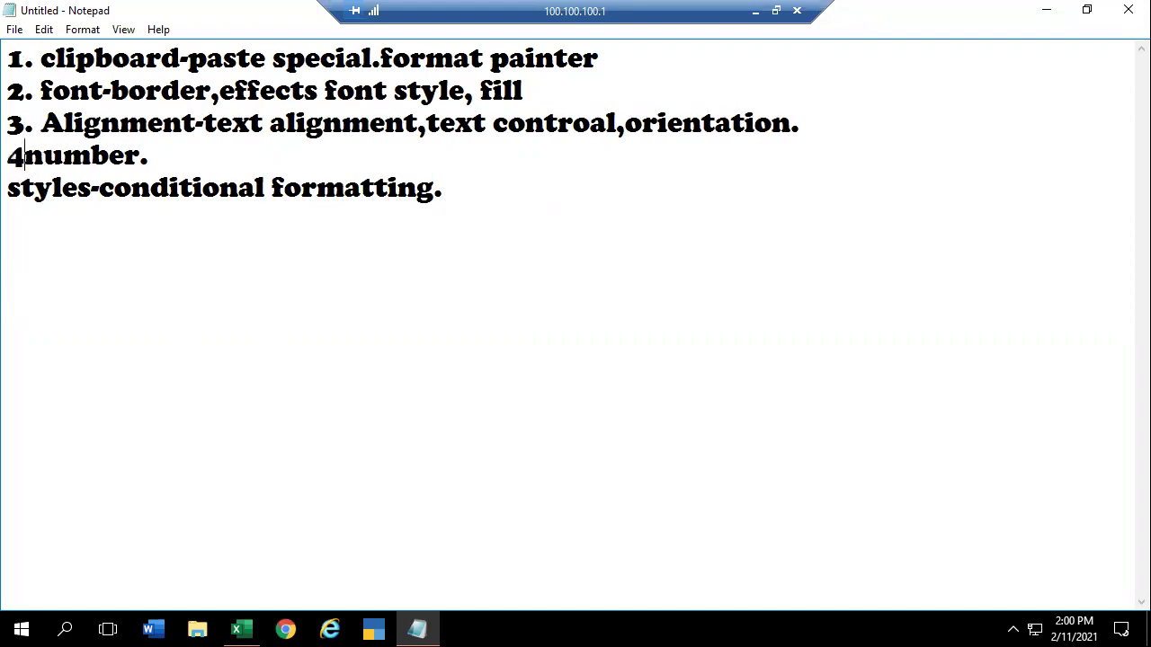
text(.)
click(7, 188)
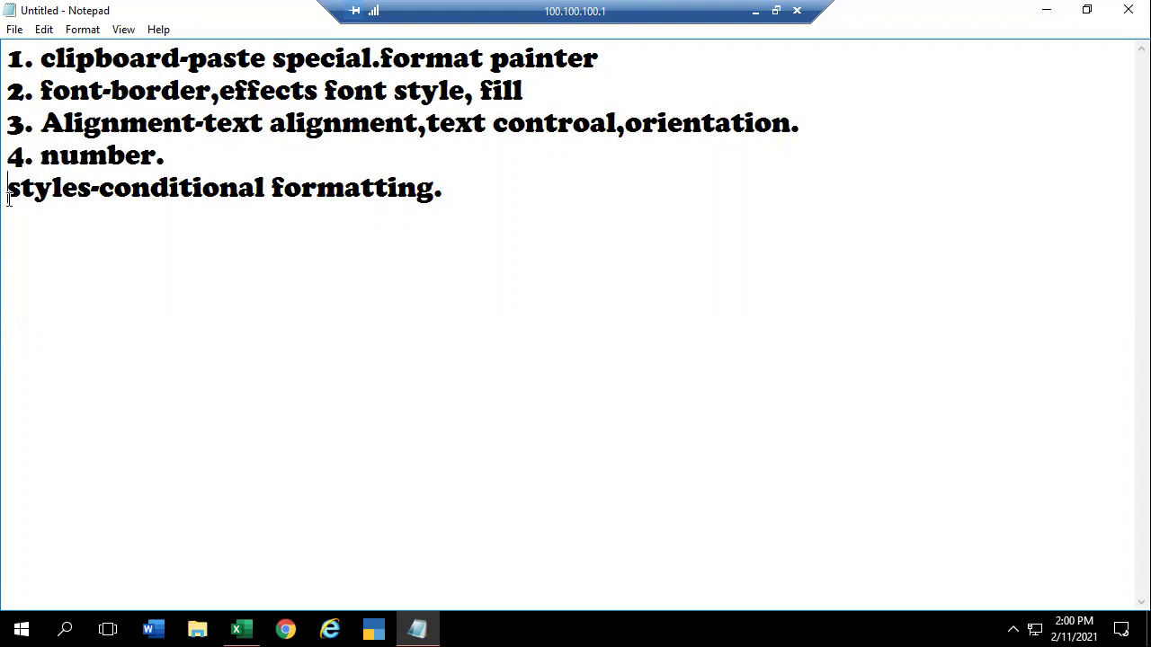
text(5.)
click(206, 398)
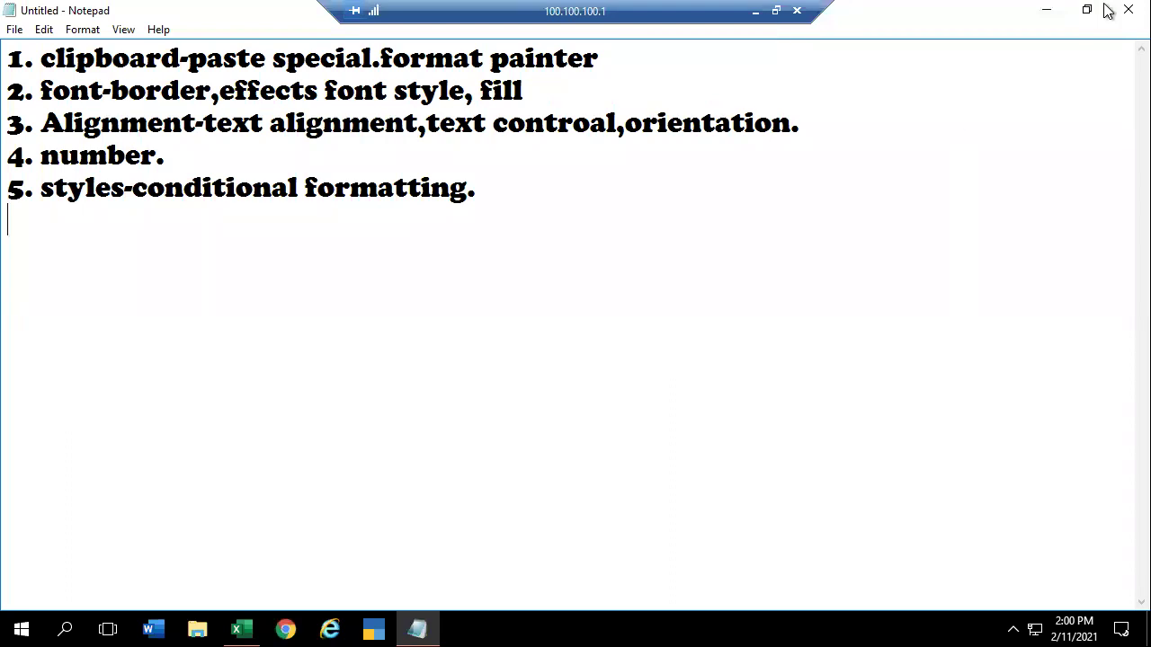
- Minimize Notepad and refresh the desktop twice from its shortcut menu
click(1047, 10)
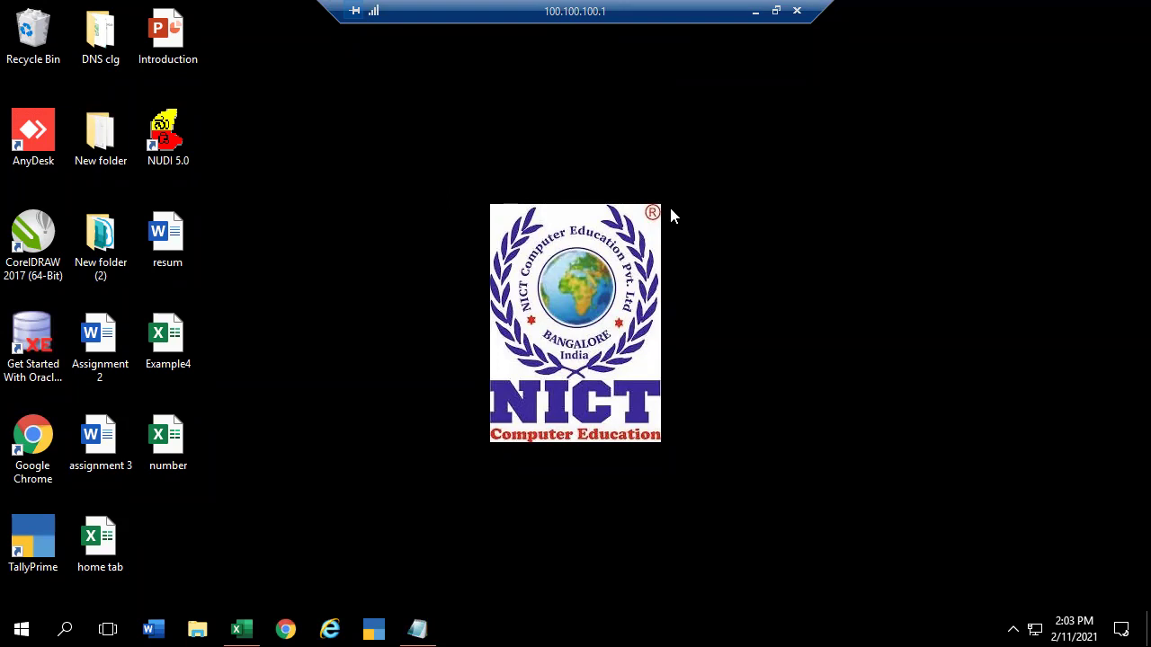
right_click(488, 187)
click(518, 239)
right_click(416, 207)
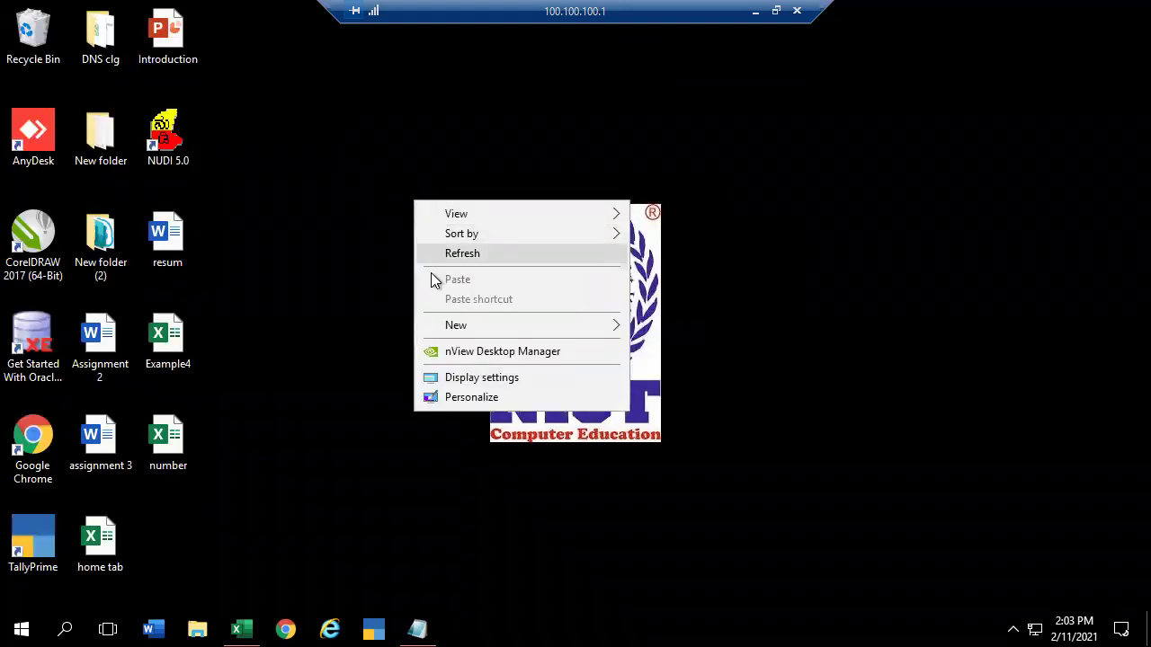
click(437, 252)
- Restore the Excel workbook with the salary table from the taskbar
click(239, 621)
click(255, 618)
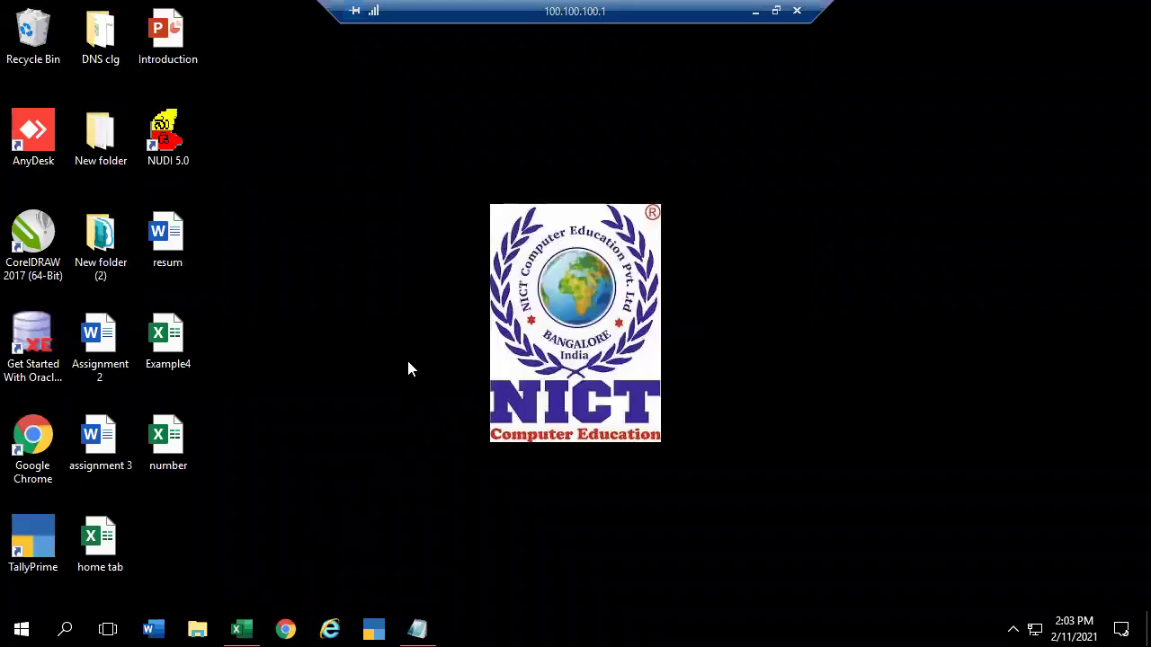
click(240, 627)
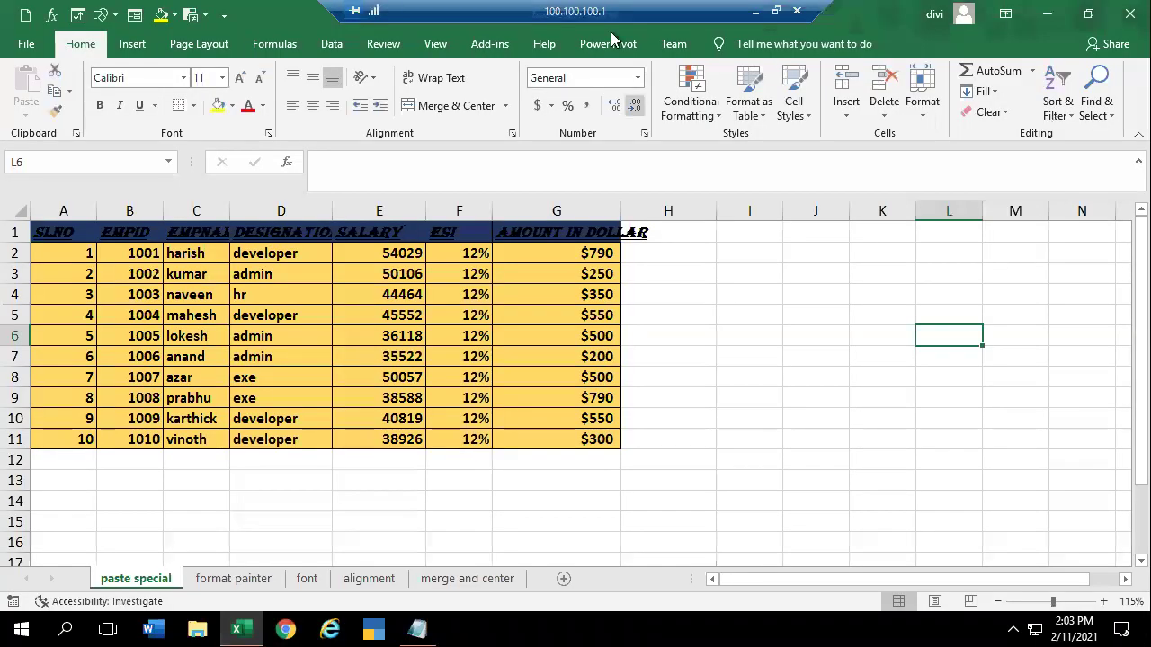
- View the File Info page and its Protect Workbook choices, then return to the sheet
click(22, 47)
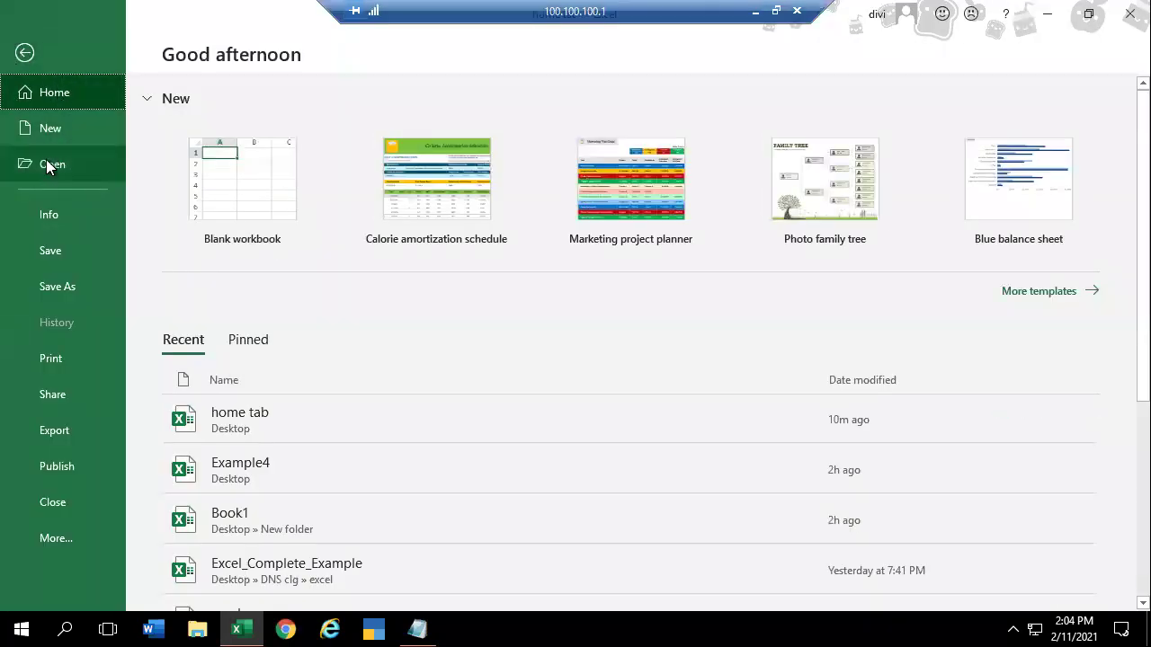
click(63, 215)
click(221, 256)
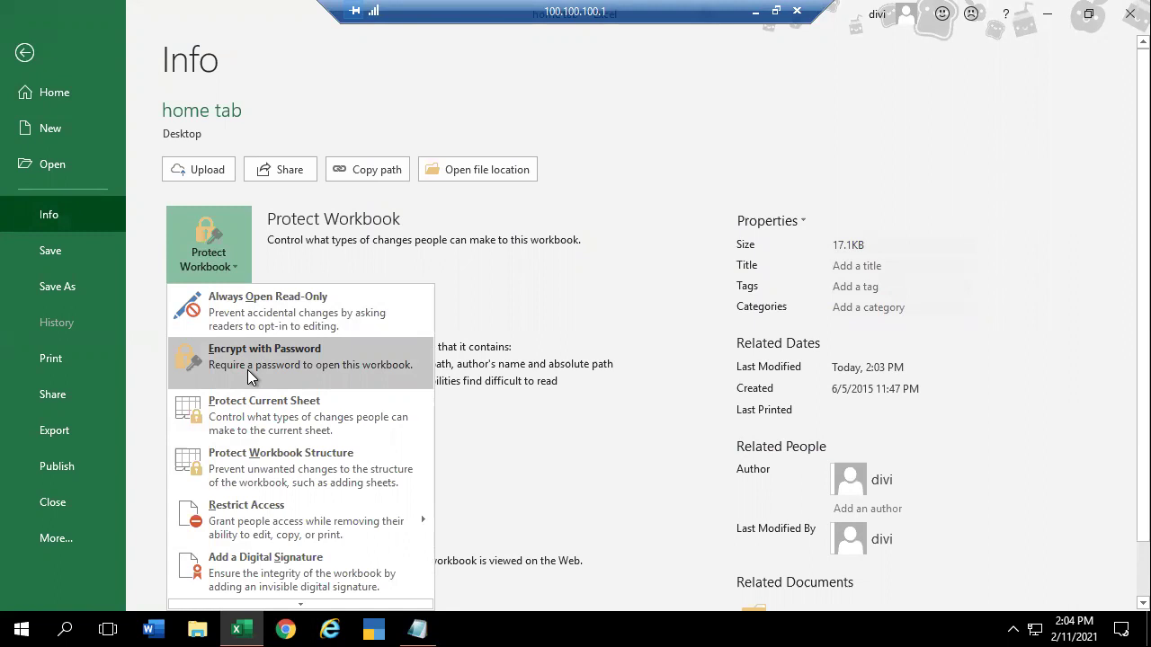
click(84, 251)
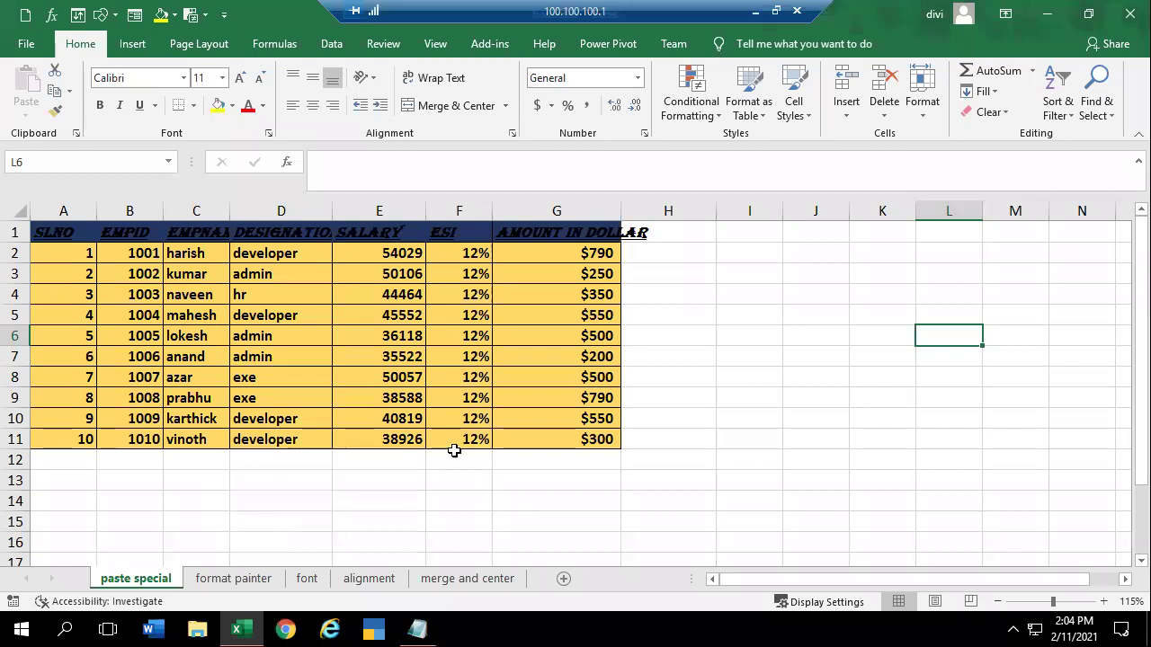
- Go through File Share and Export to the Publish to Power BI page
click(20, 45)
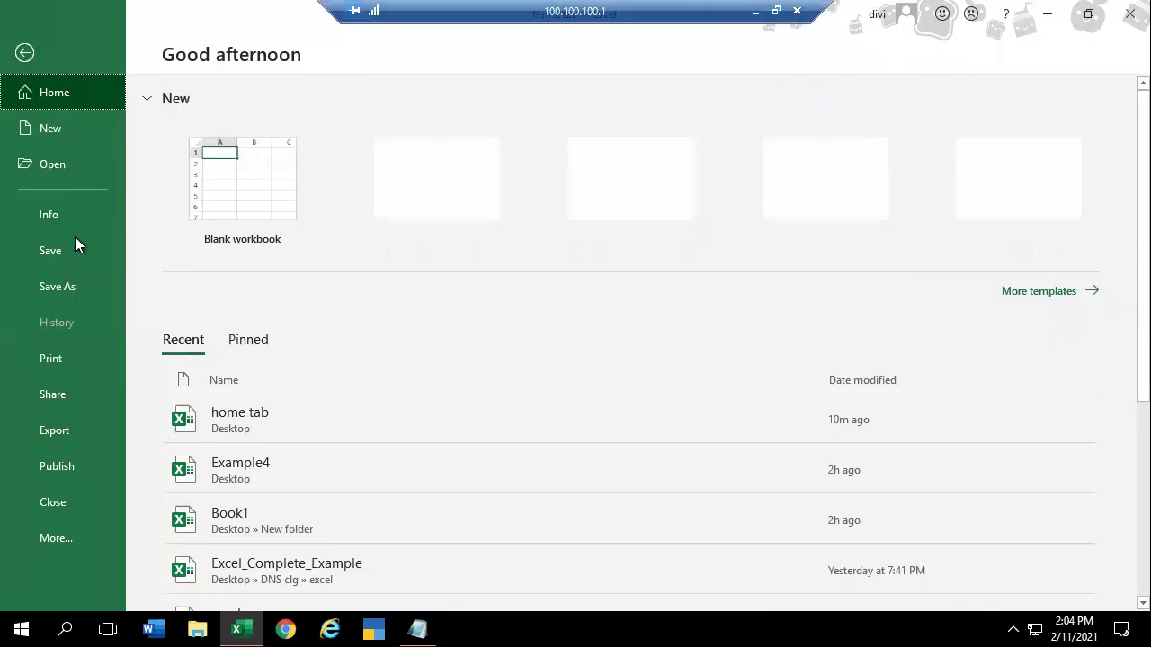
click(57, 405)
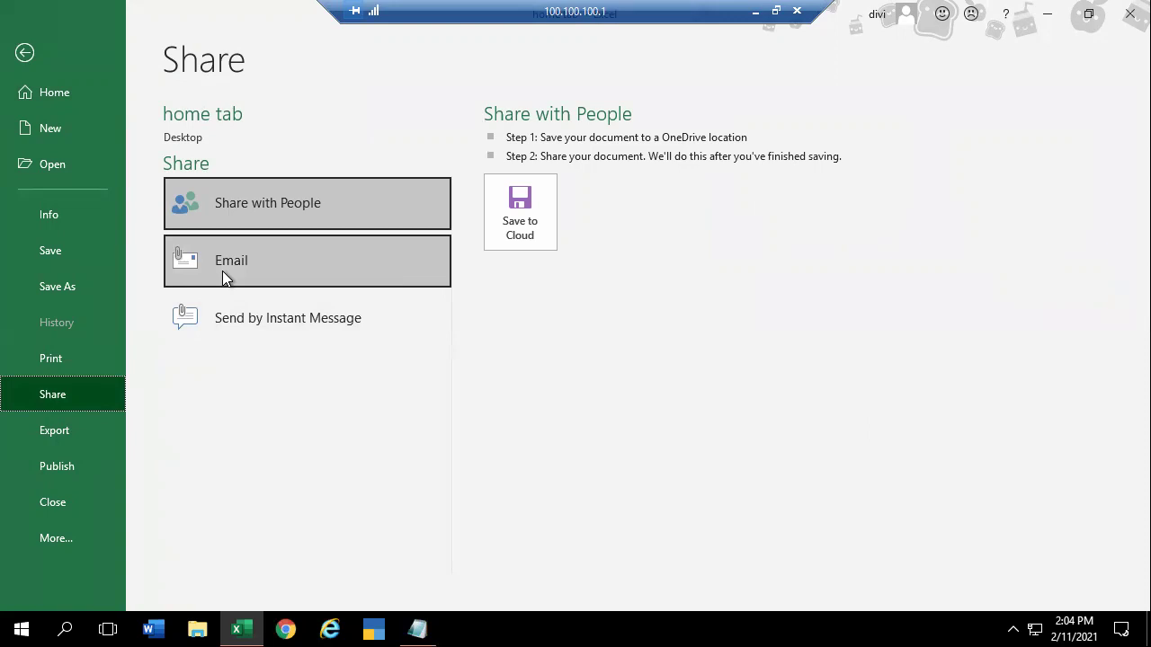
click(35, 432)
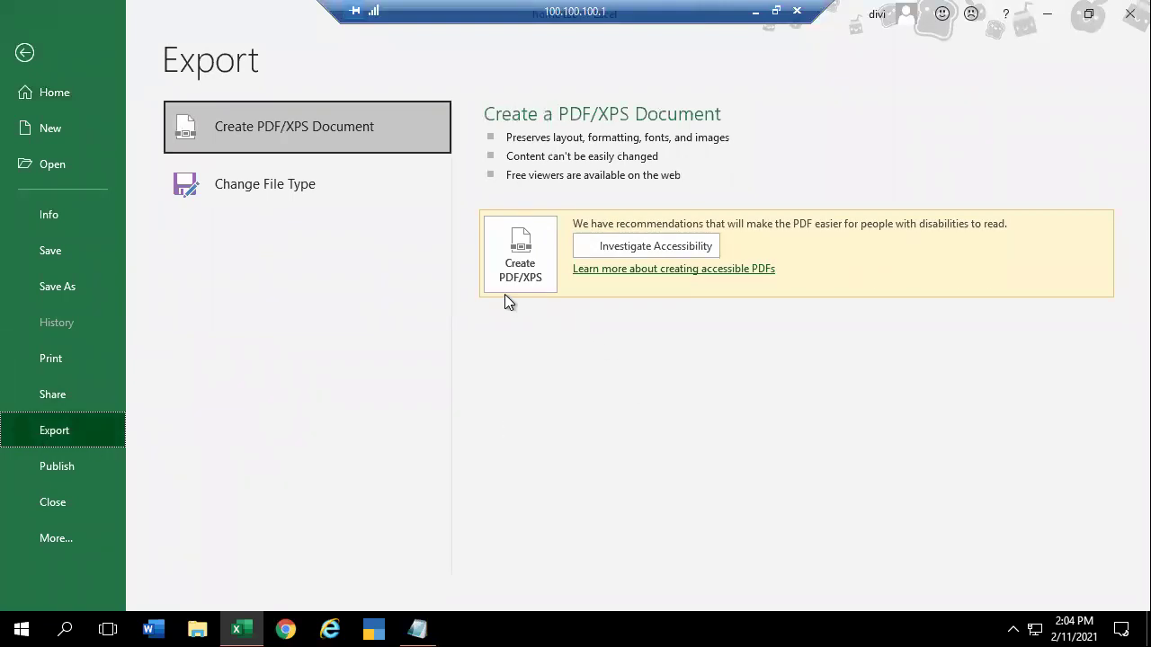
click(66, 467)
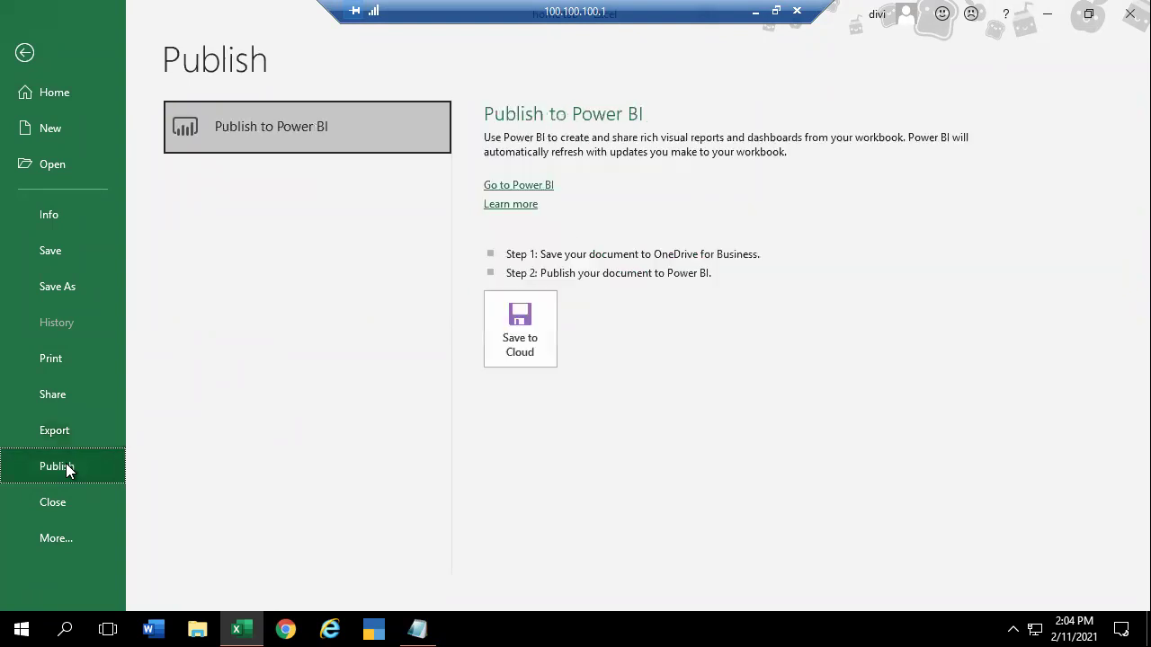
click(62, 540)
- Open Excel Options, drag it aside, and close it without changing anything
click(180, 536)
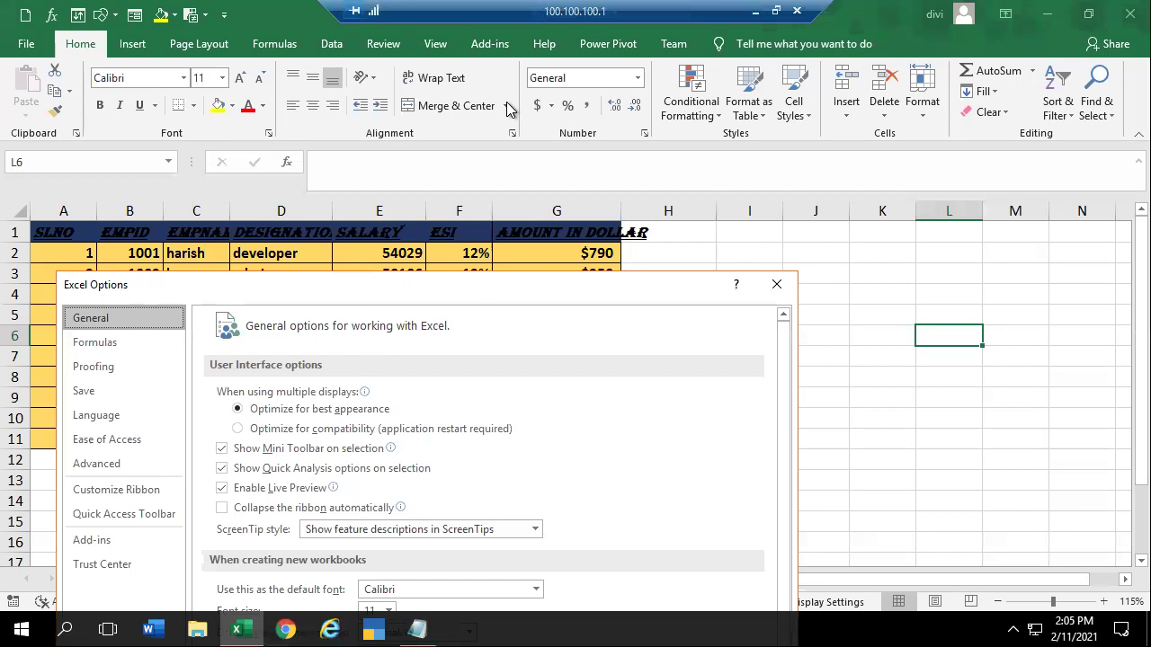
drag(599, 299, 504, 362)
click(571, 344)
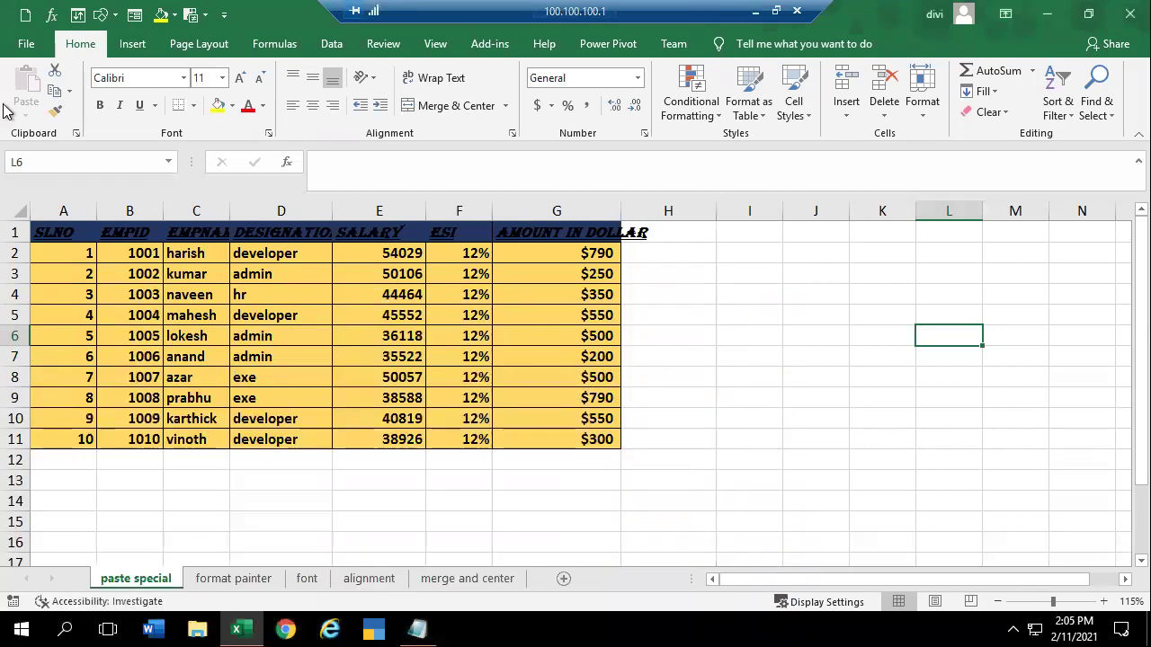
- Open the File backstage Home page with new templates and recent workbooks
click(27, 44)
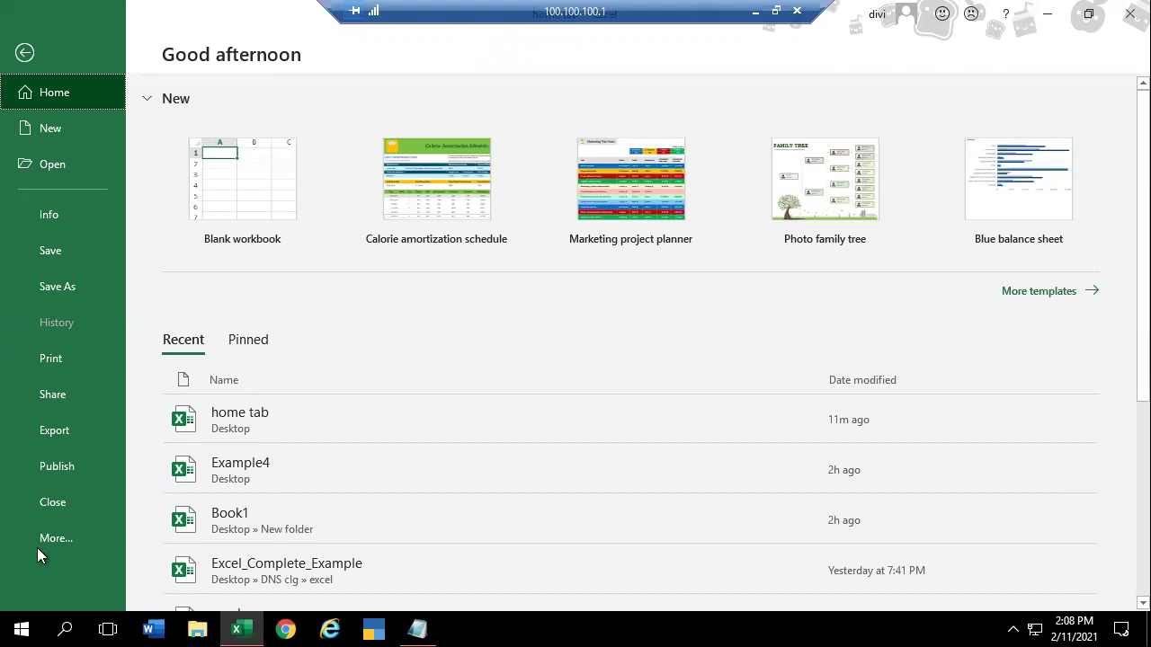
- Leave the backstage for the worksheet and minimize Excel
click(51, 542)
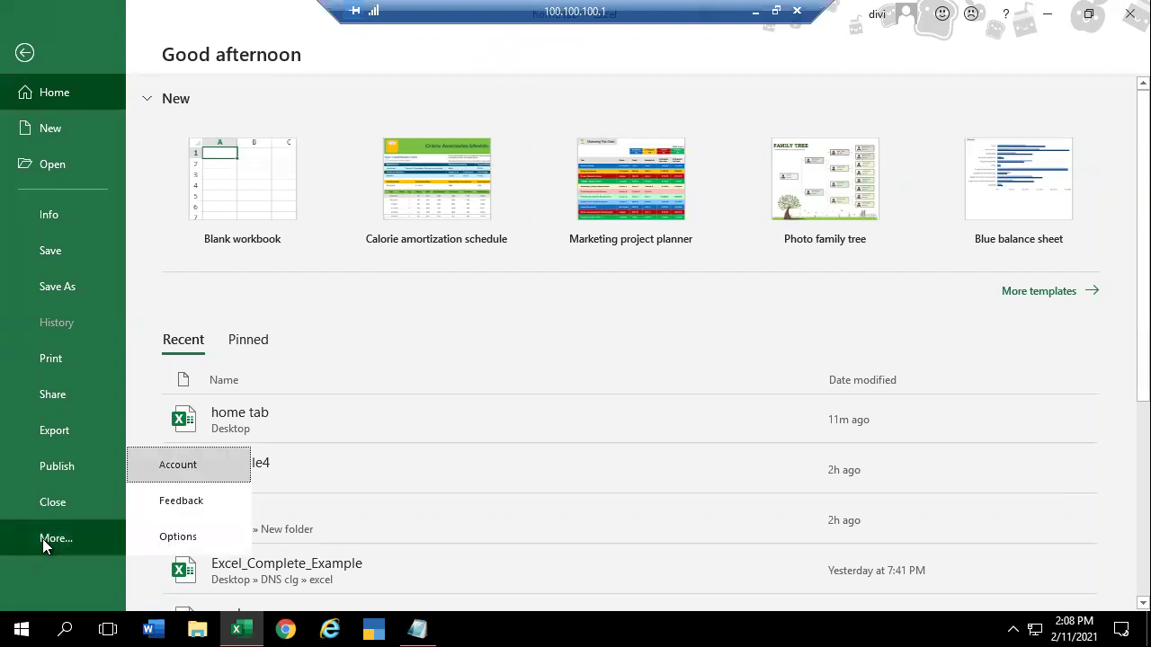
click(31, 58)
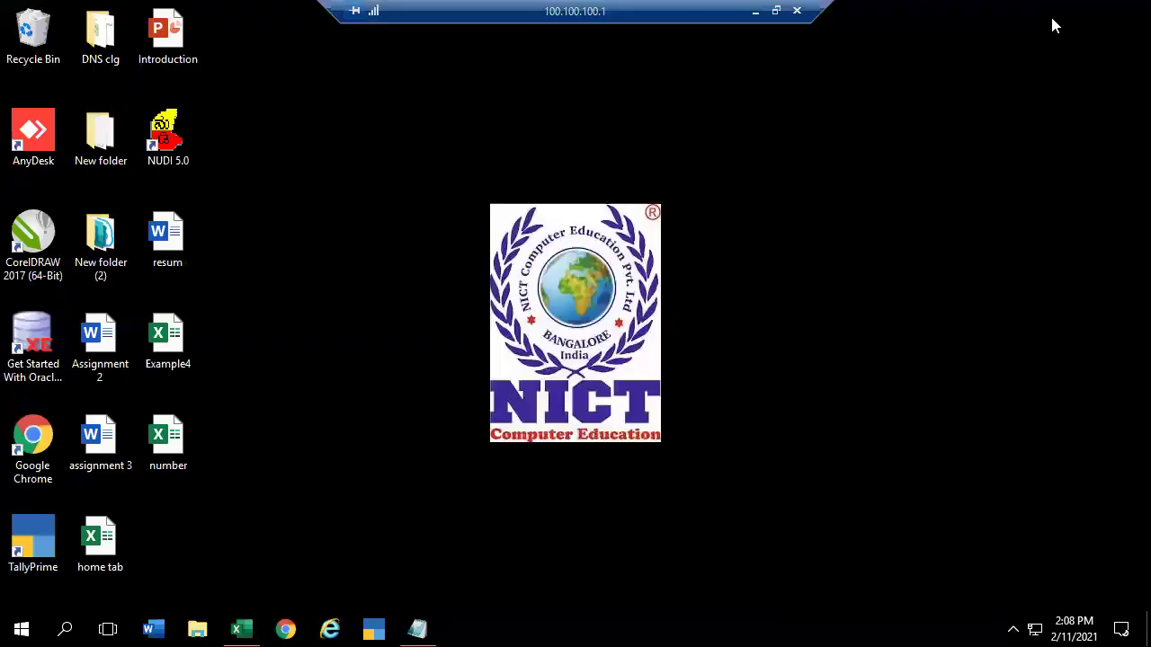
click(1048, 14)
- Launch Excel from the Run box with 'excel' and maximize the new Book1 window
key(super+r)
text(excel)
key(Return)
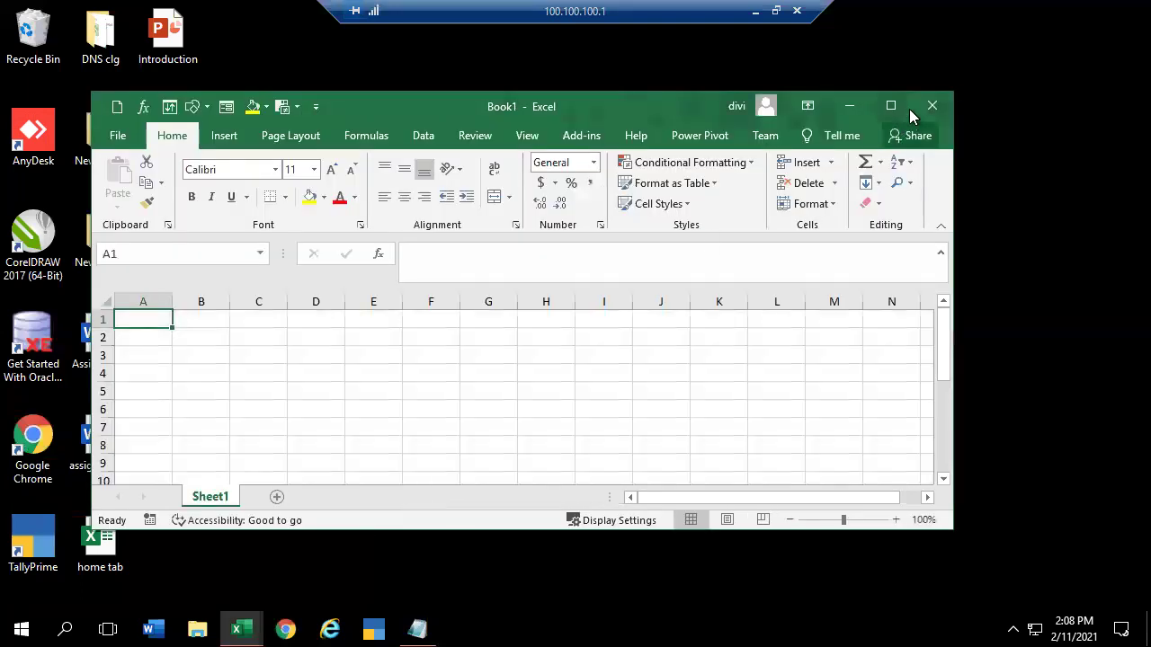
click(889, 107)
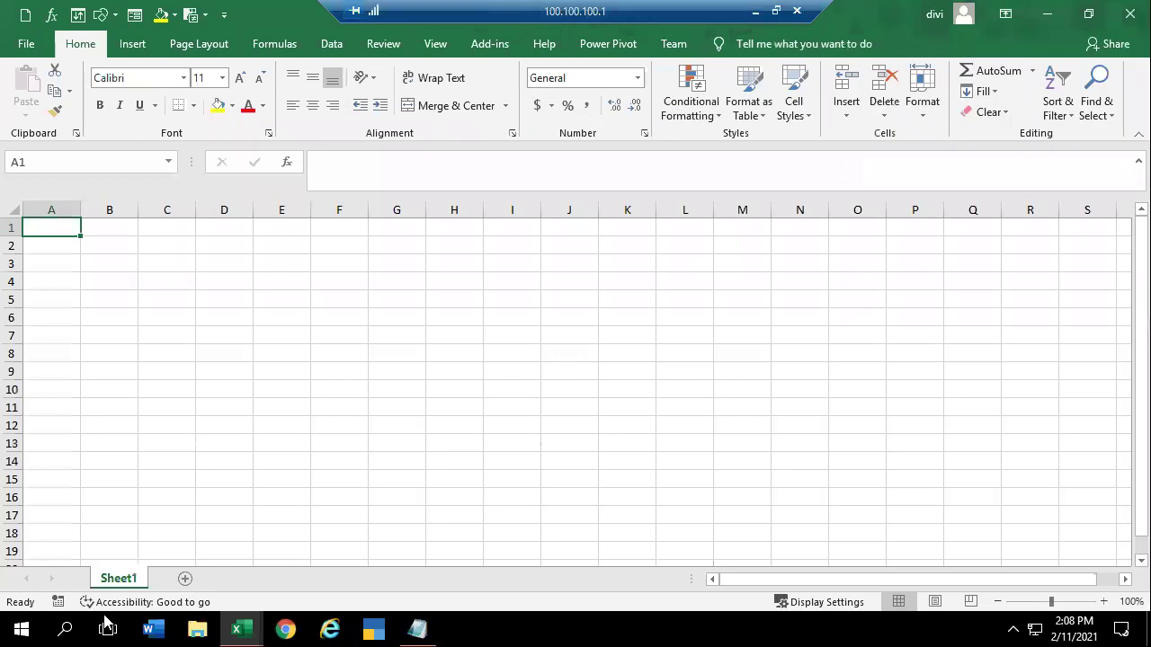
- Open and close the Start menu, then open and dismiss the Run prompt
click(10, 625)
click(977, 390)
key(super+r)
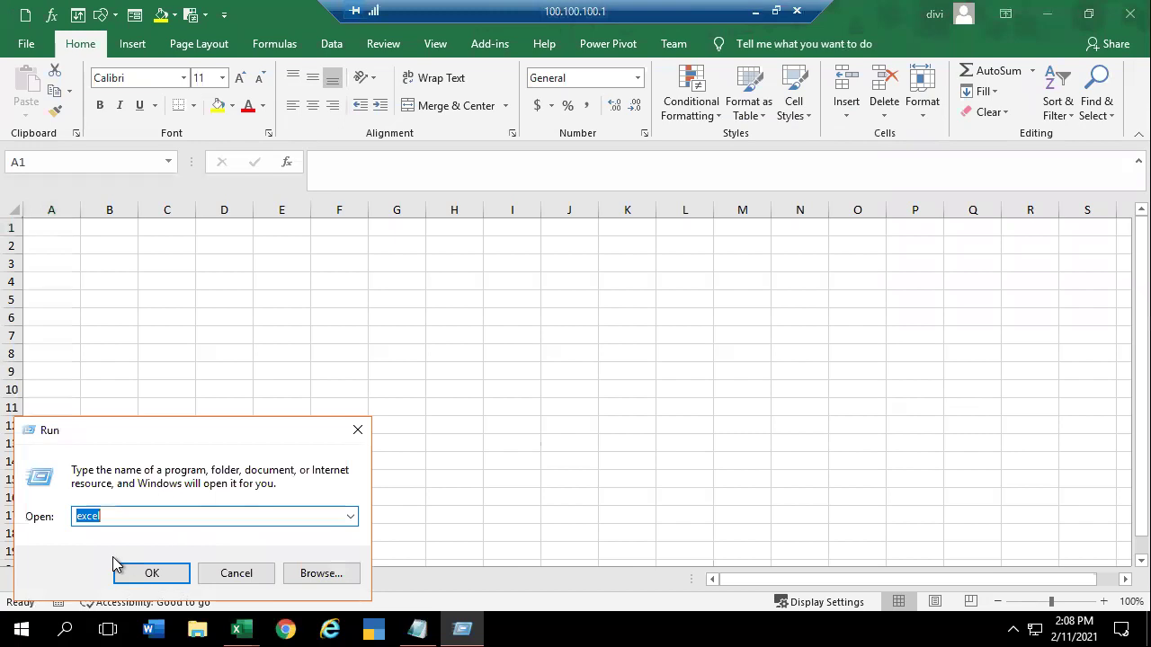
click(358, 431)
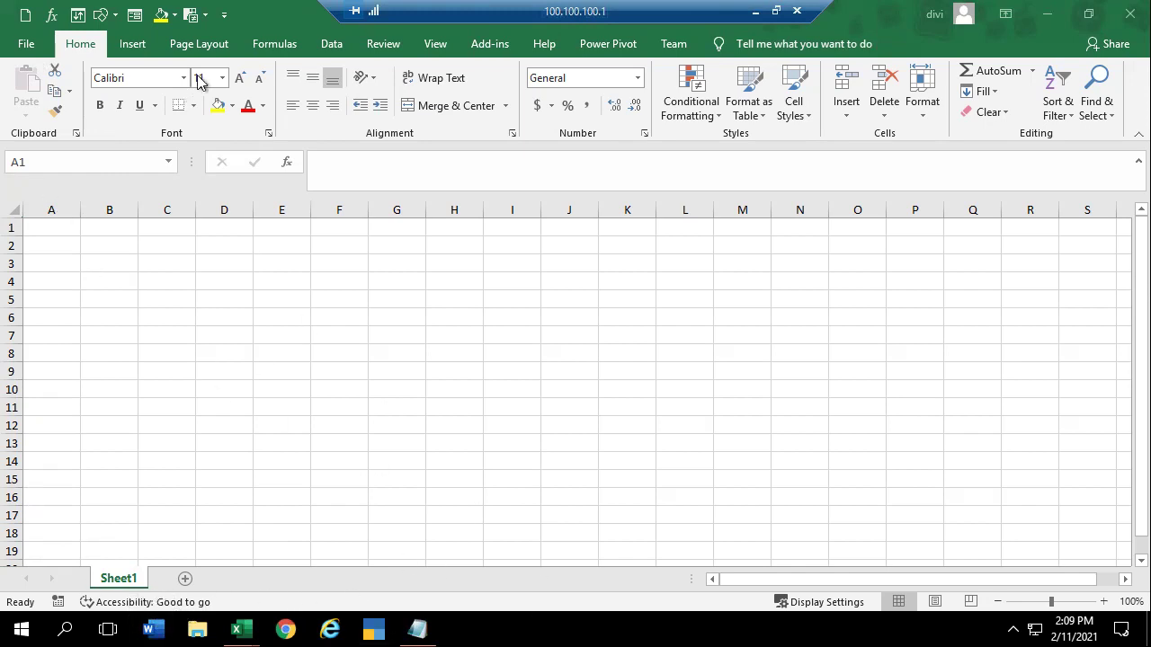
- In Excel Options General, set new workbooks to include 5 sheets
click(26, 47)
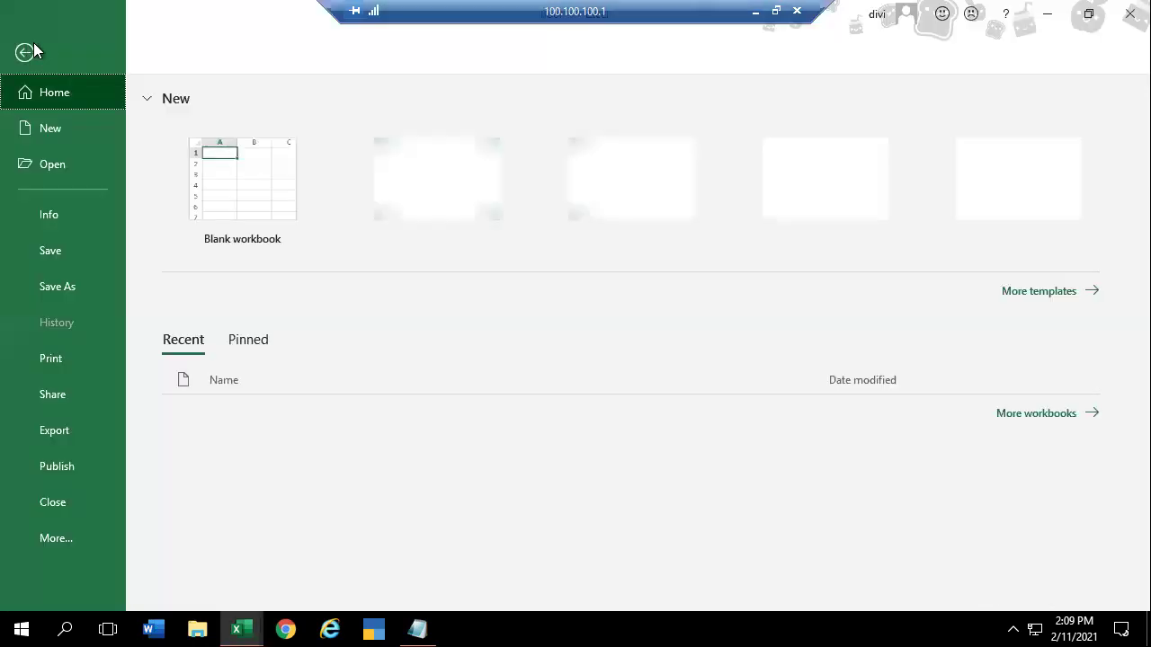
click(36, 544)
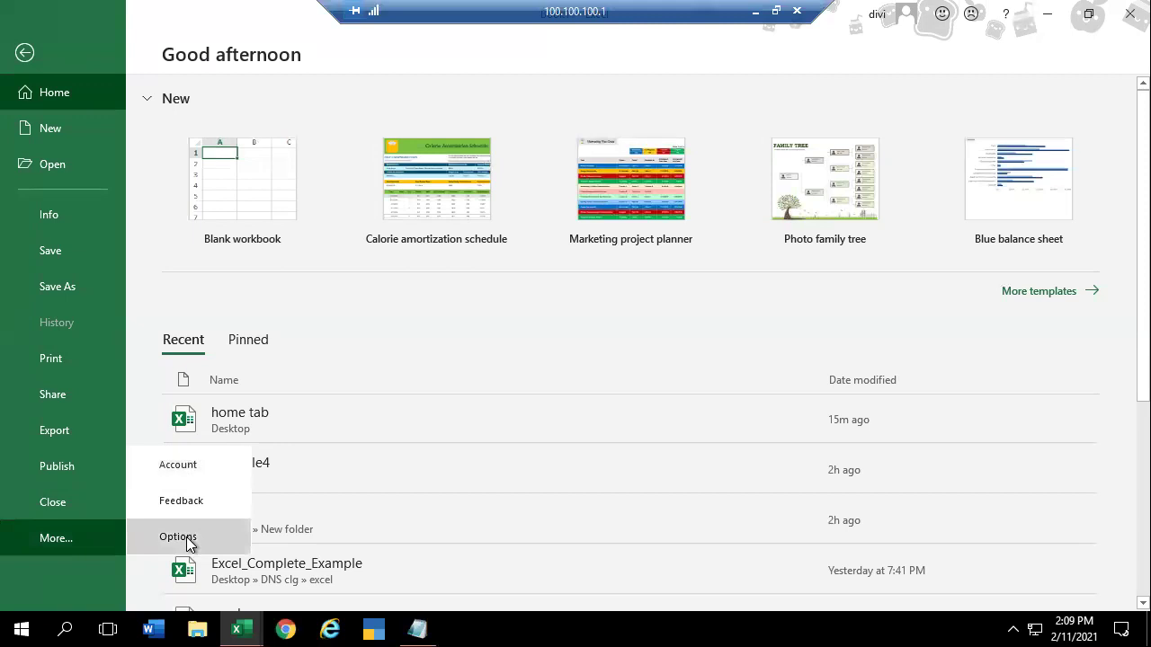
click(179, 537)
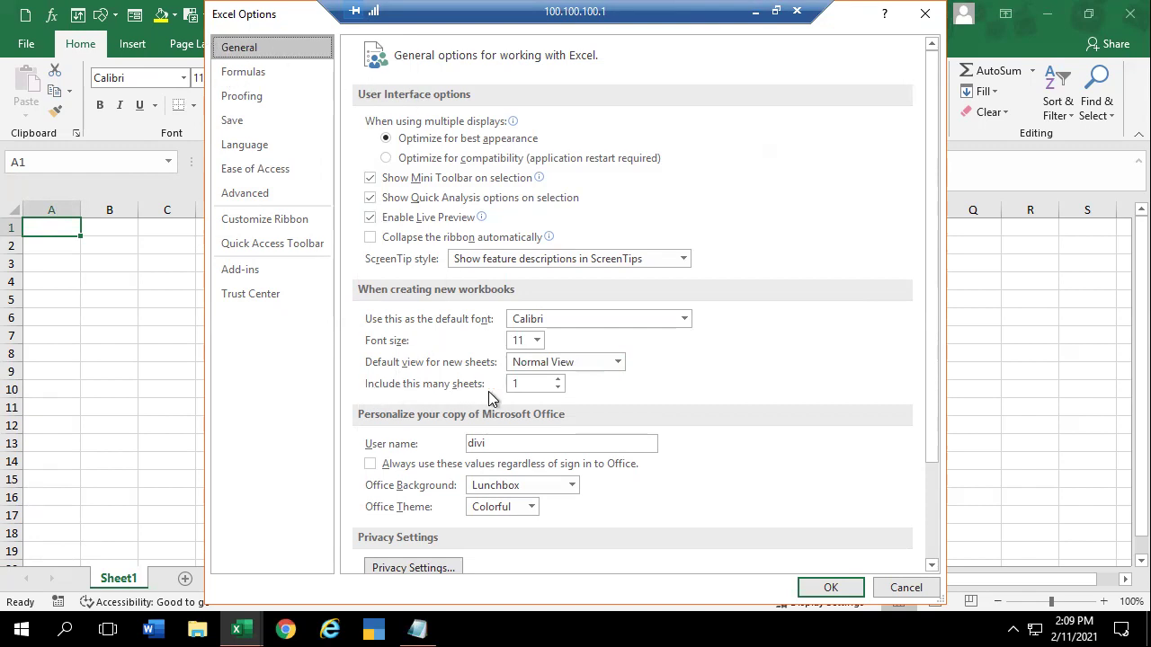
click(558, 379)
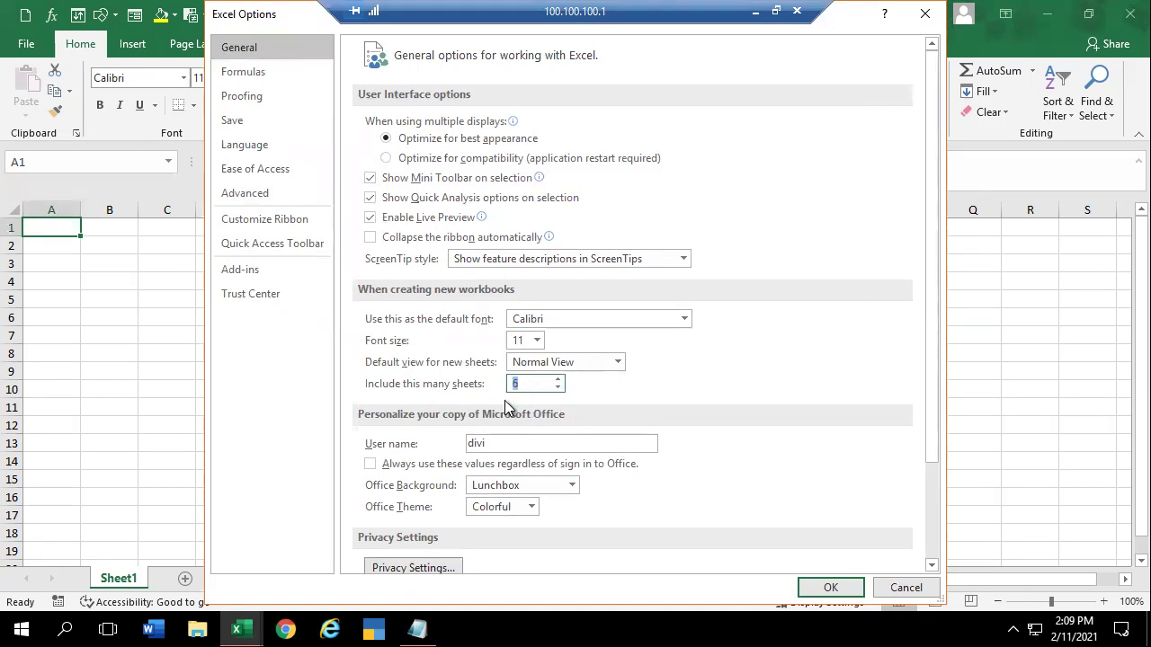
click(558, 388)
- Set the default font to Algerian at size 18 and confirm with OK
click(684, 319)
scroll(549, 252, up, 10)
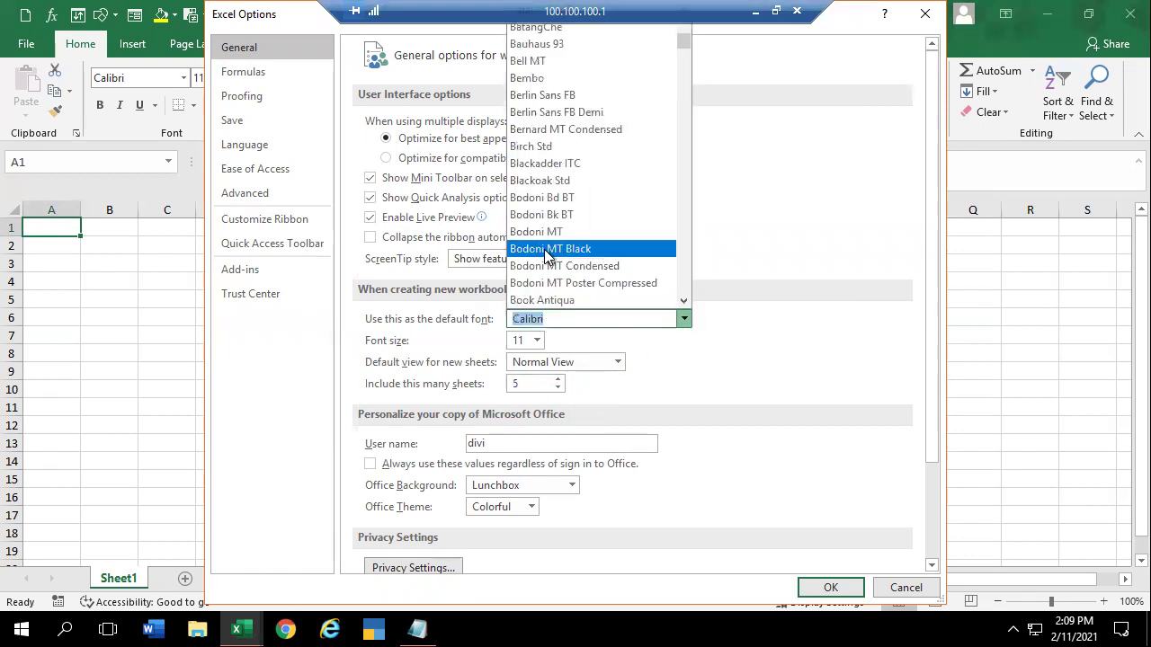
scroll(549, 254, up, 3)
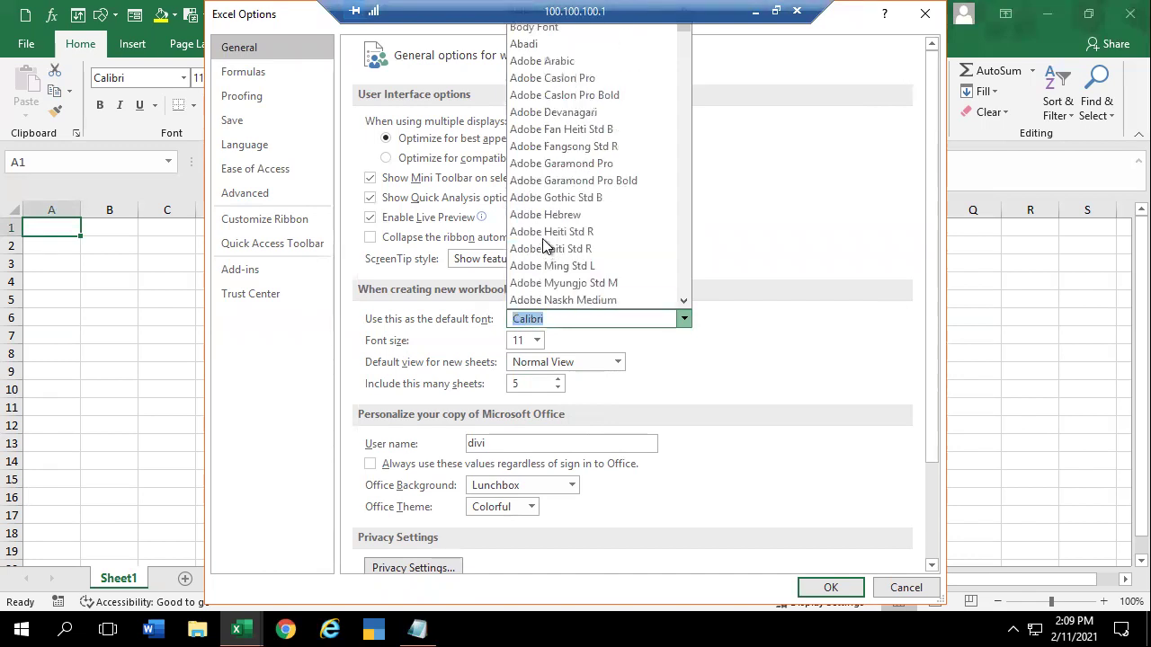
scroll(542, 244, down, 2)
scroll(542, 244, down, 3)
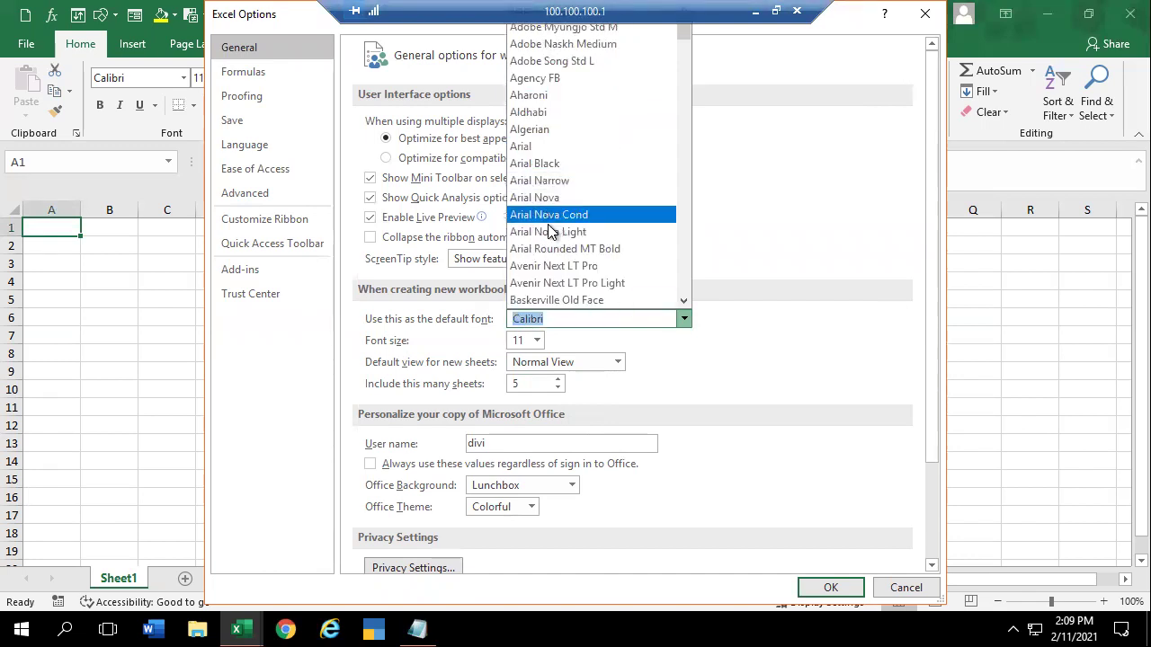
click(529, 129)
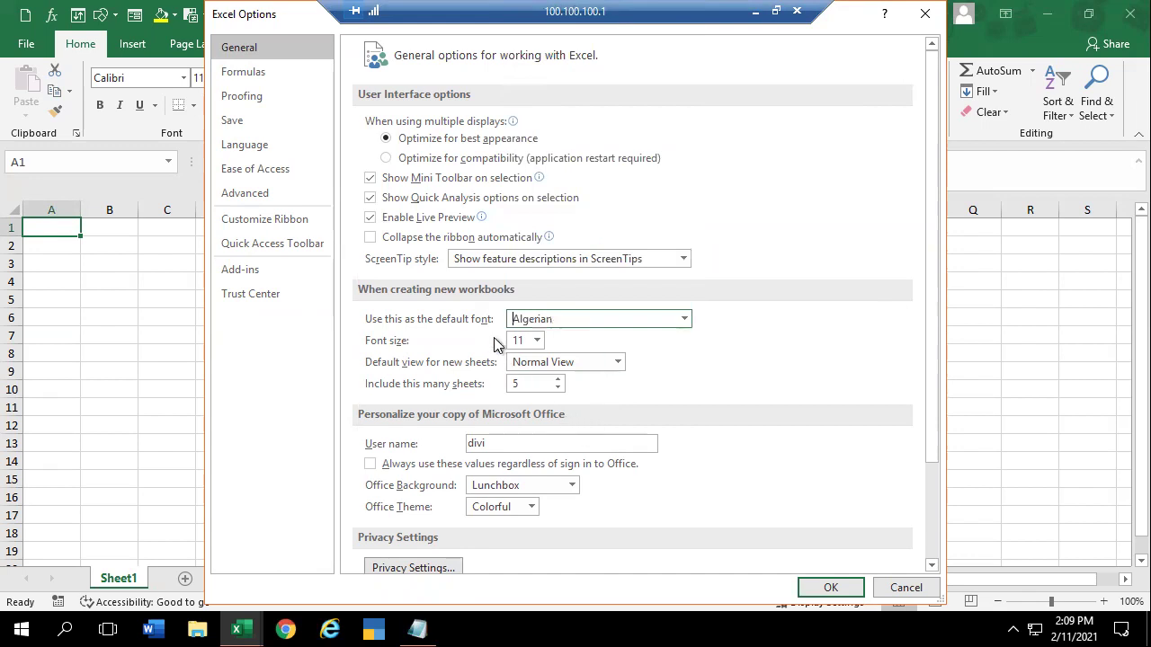
click(536, 341)
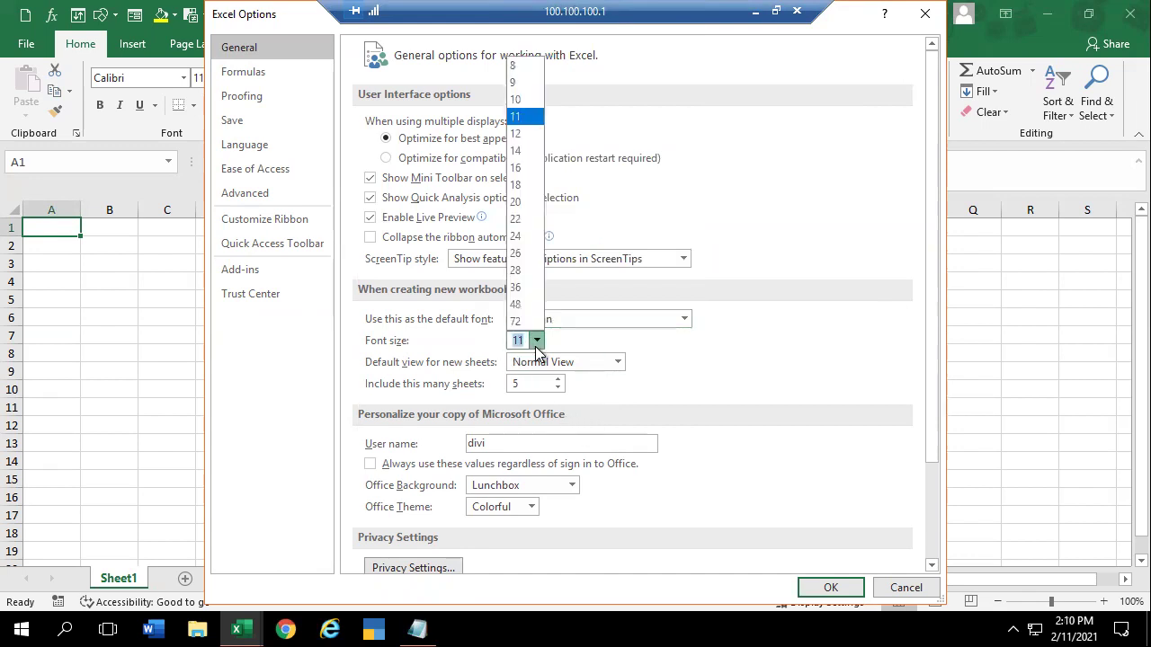
click(514, 185)
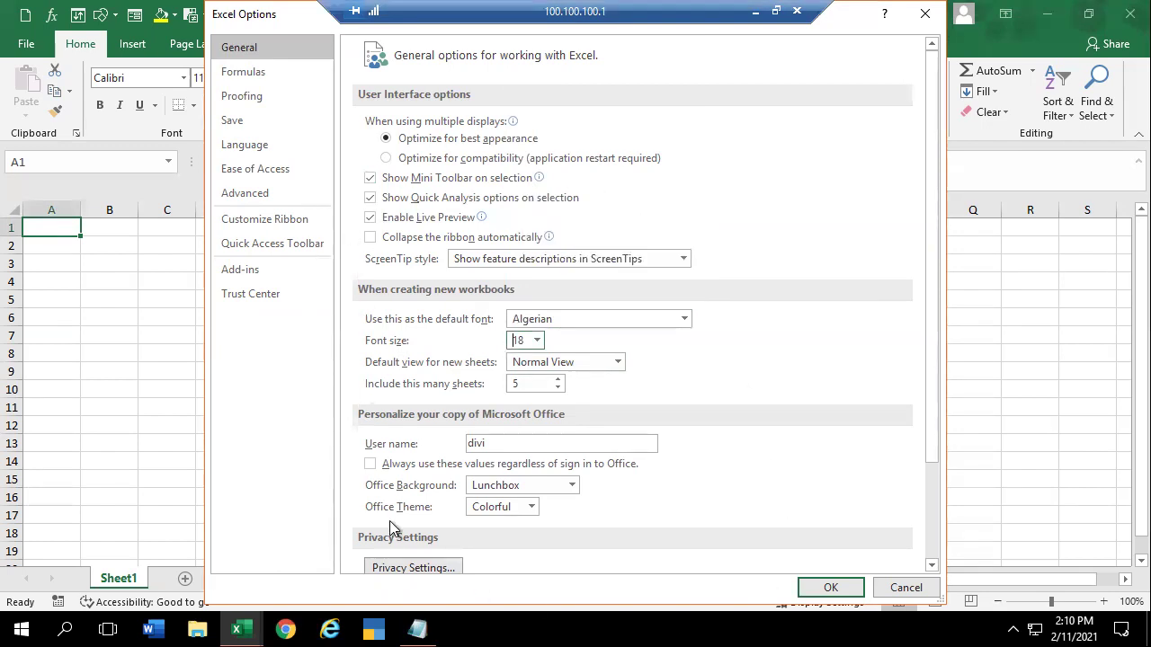
click(822, 590)
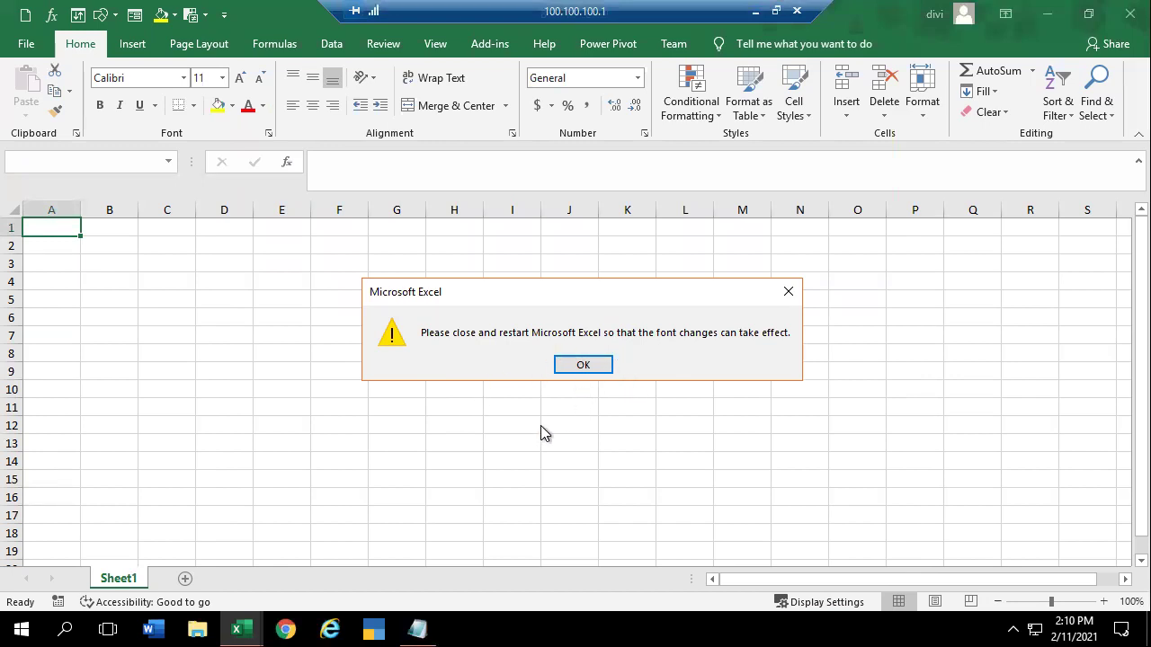
- Dismiss the restart notice, close Excel, and relaunch it from the Run box with 'excel'
click(576, 366)
click(1126, 14)
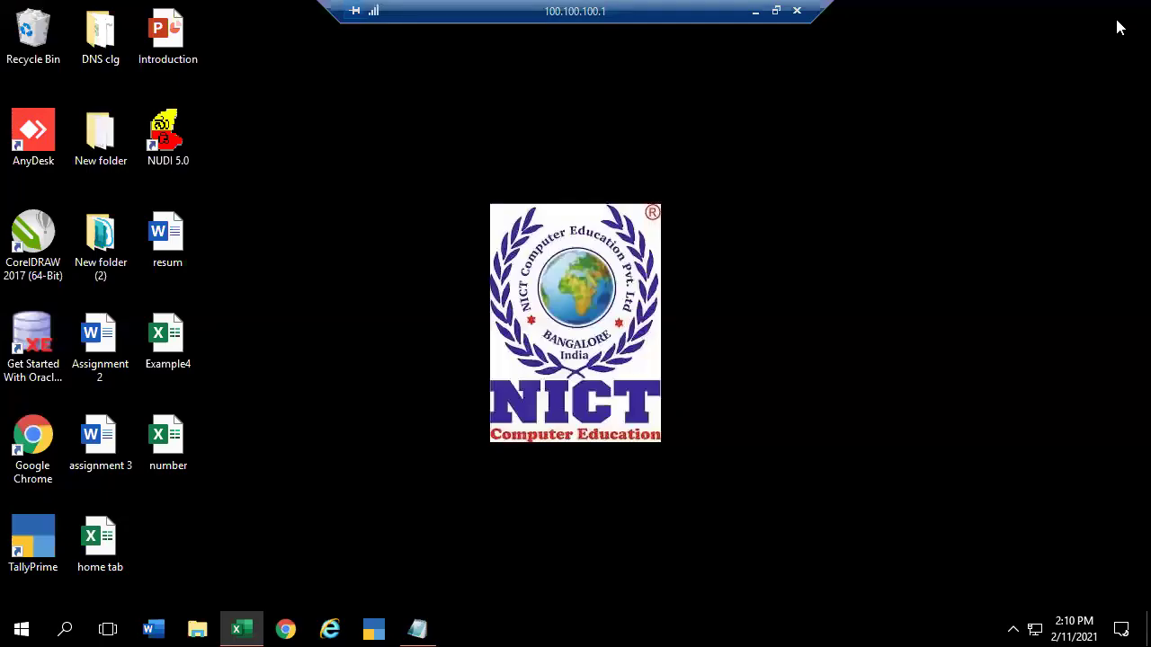
key(super+r)
text(e)
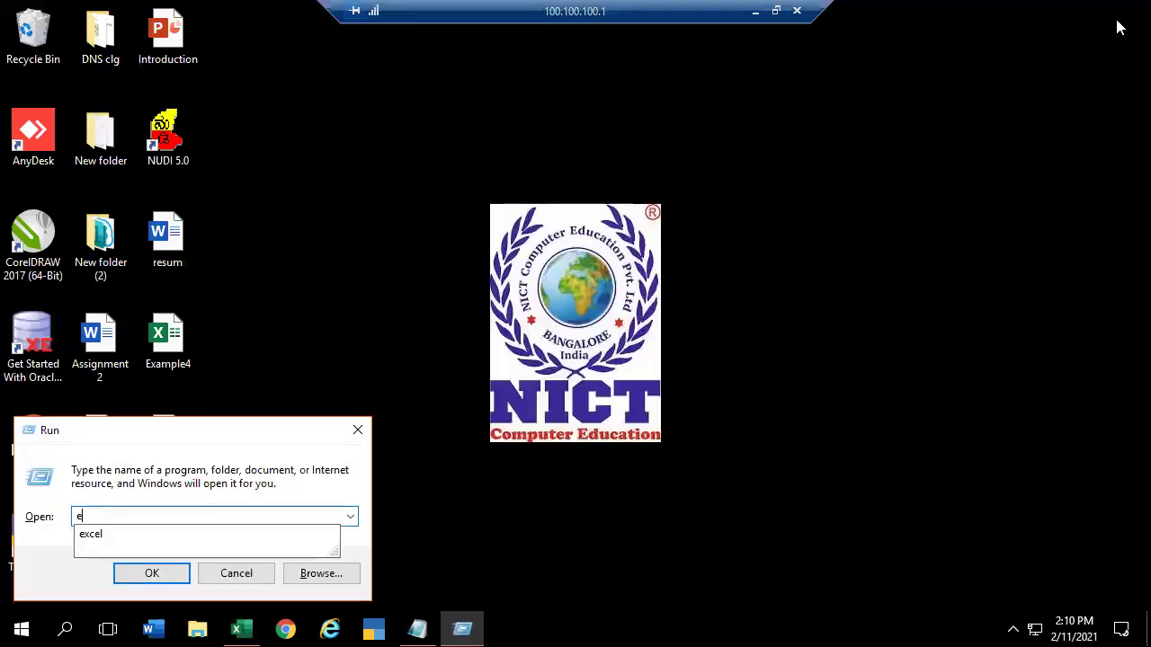
key(Down)
key(Return)
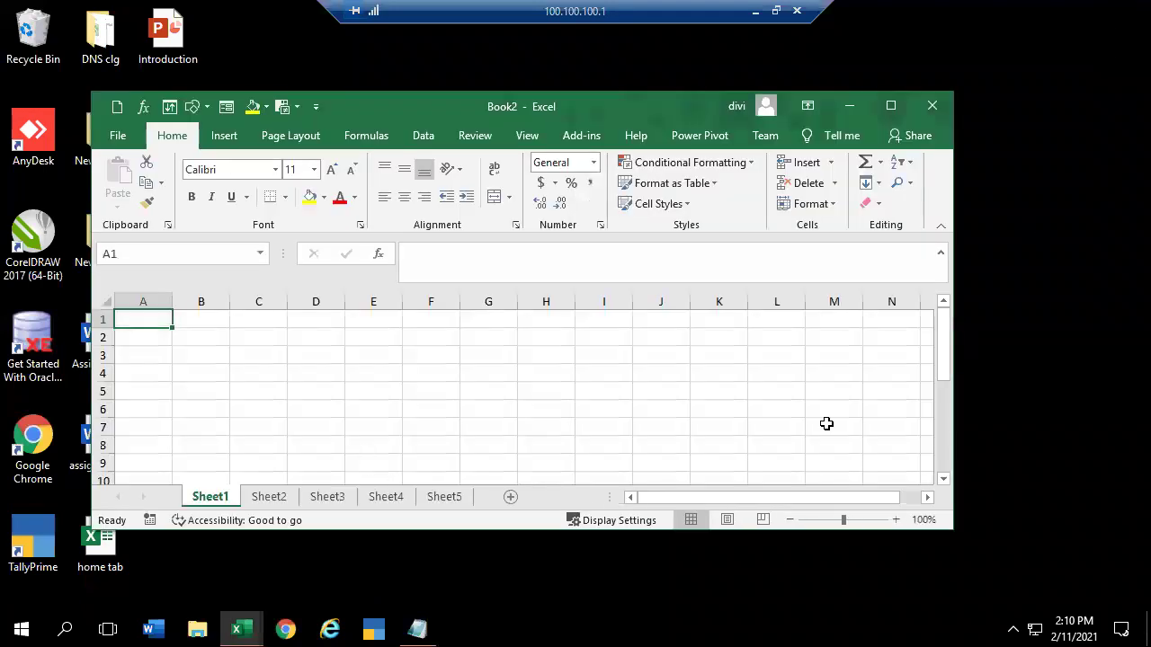
- Maximize the Excel window and enter the letter 'j' in cell A1
click(891, 107)
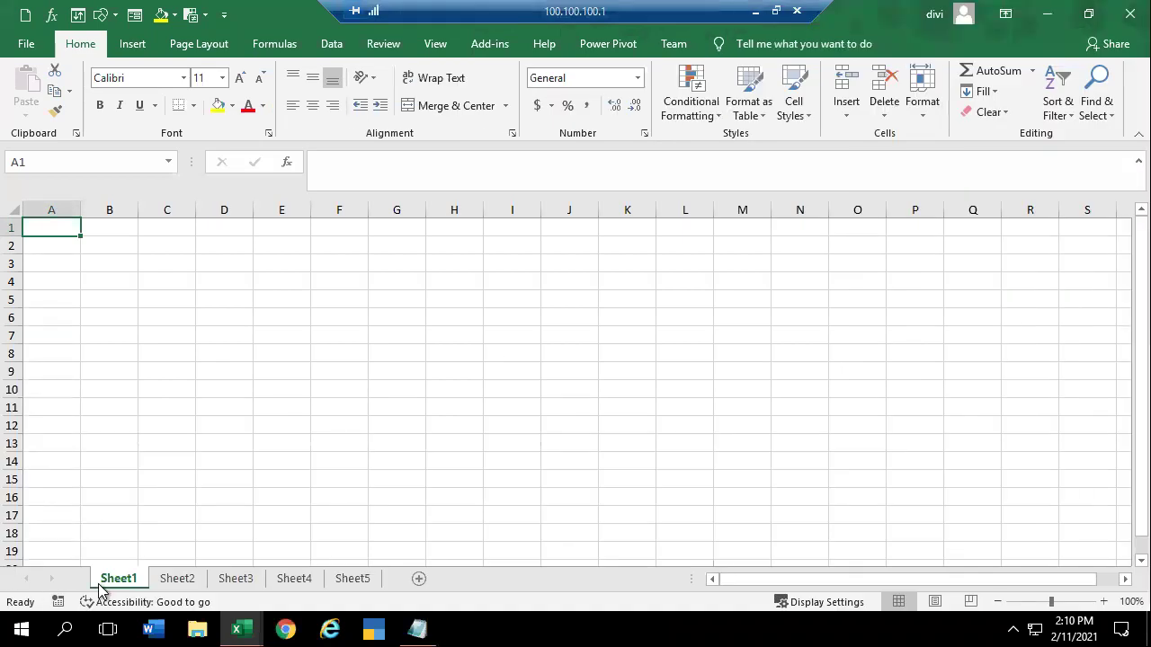
text(j)
key(Return)
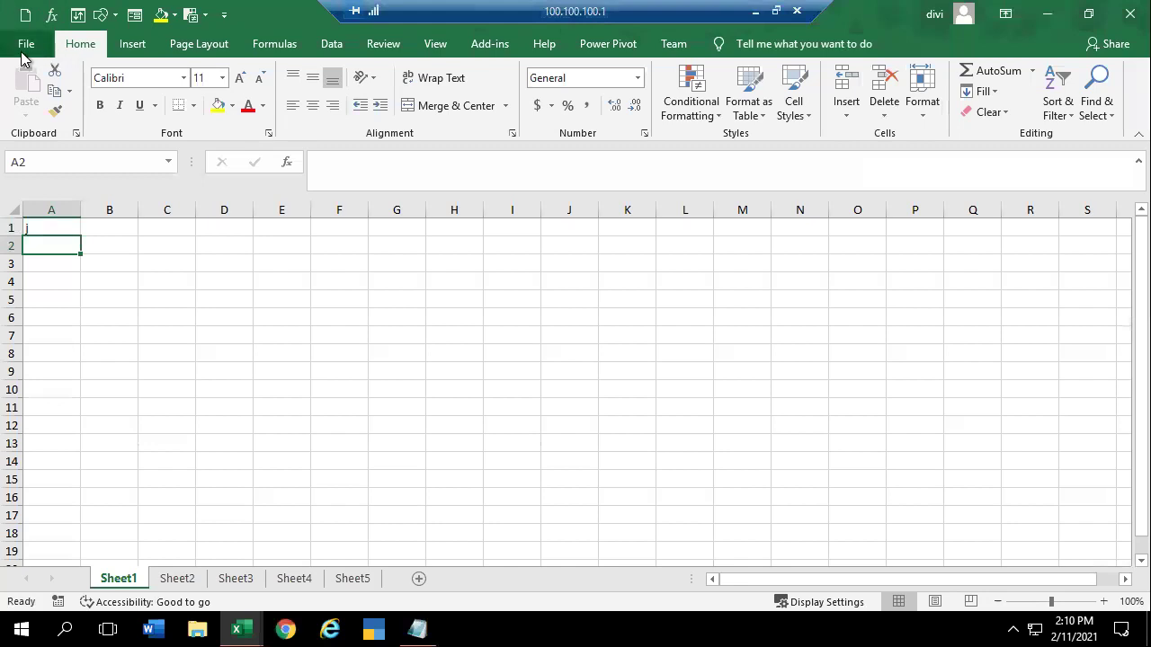
- In Excel Options > General, change the Office Theme from Colorful to Dark Gray
click(45, 45)
click(45, 538)
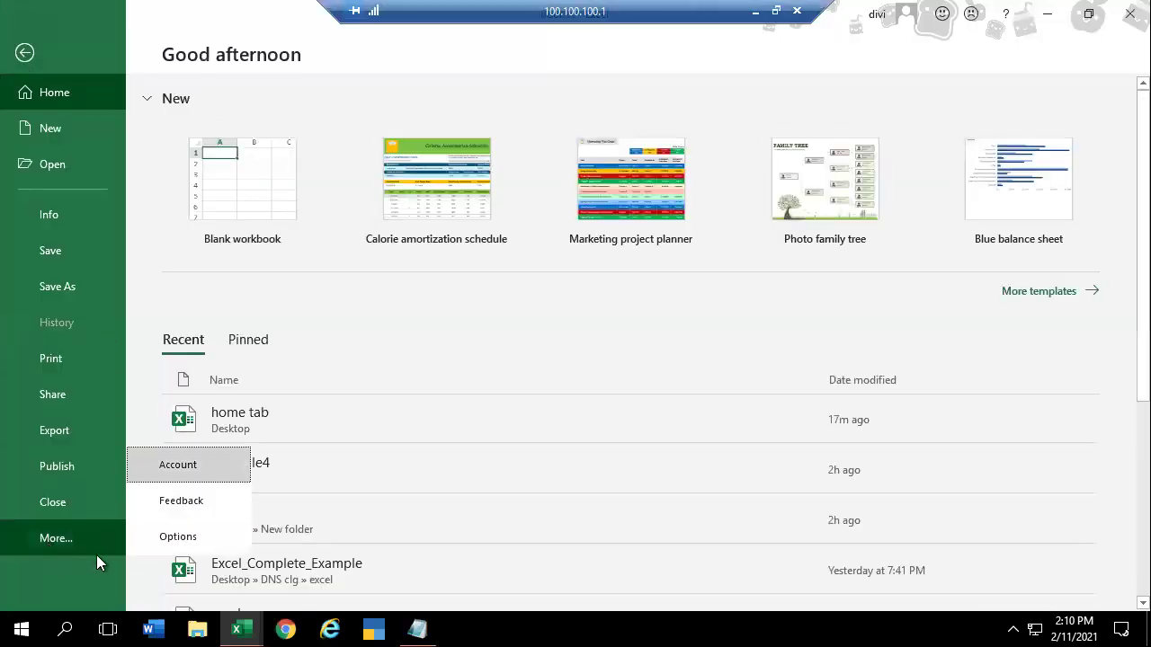
click(174, 538)
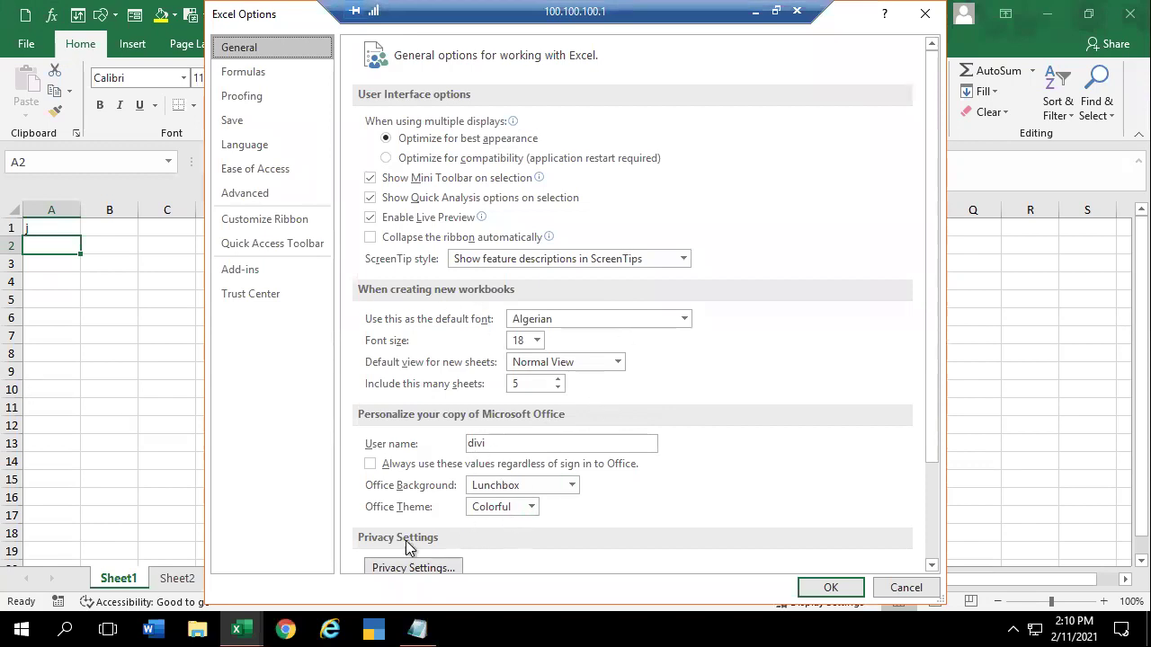
click(531, 511)
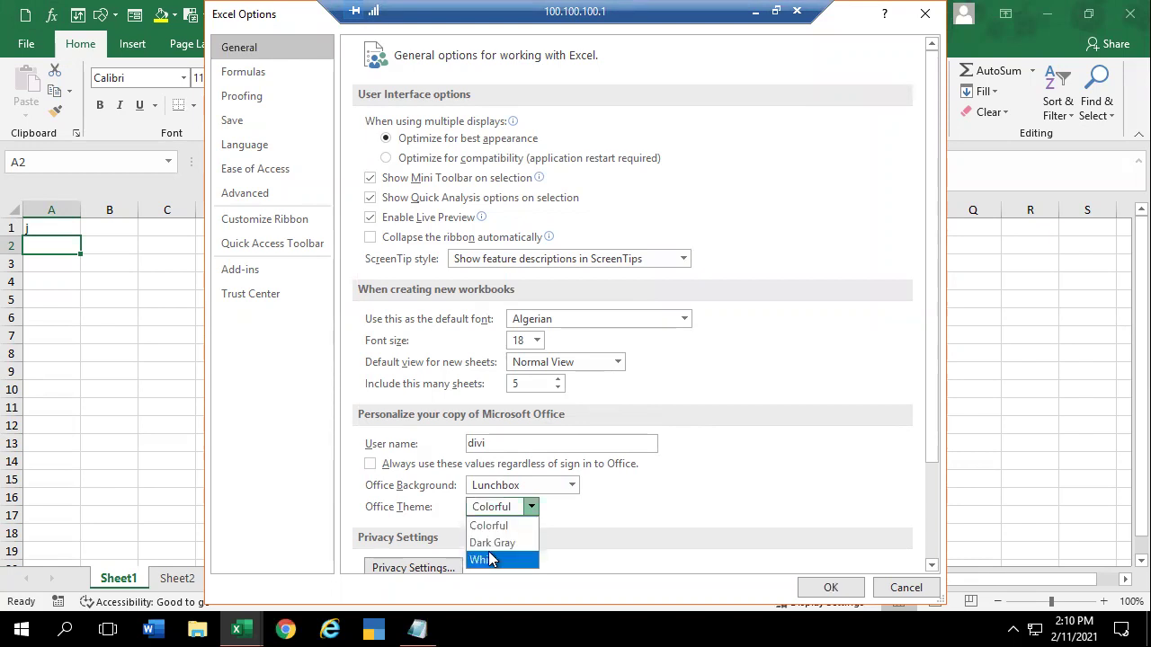
click(496, 543)
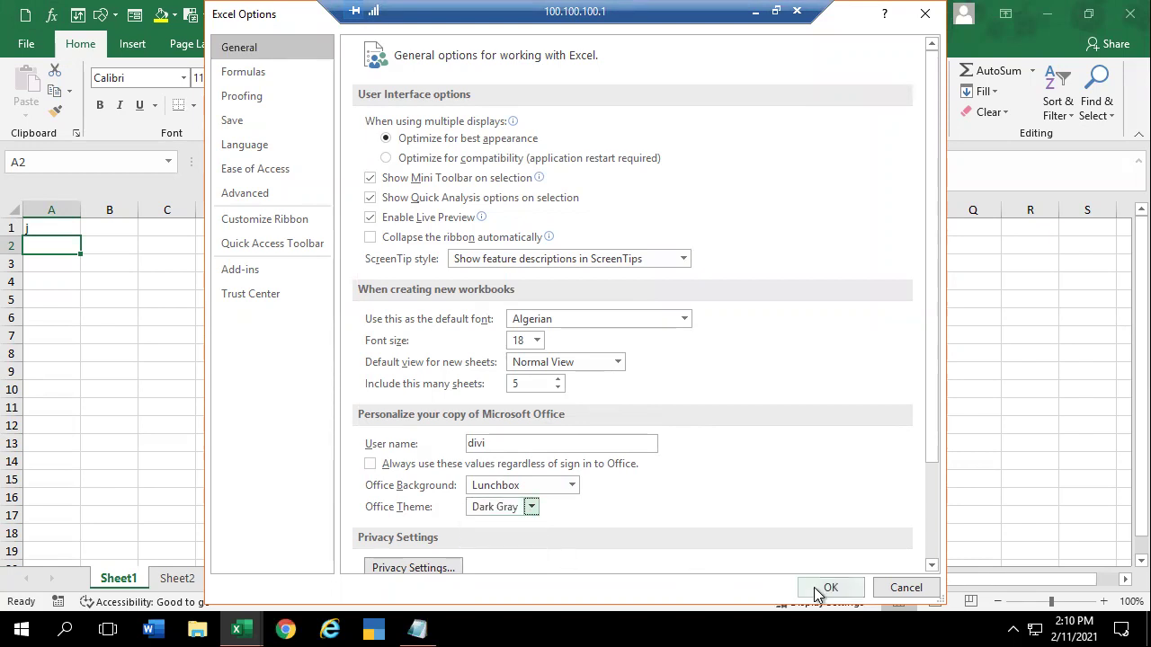
click(825, 589)
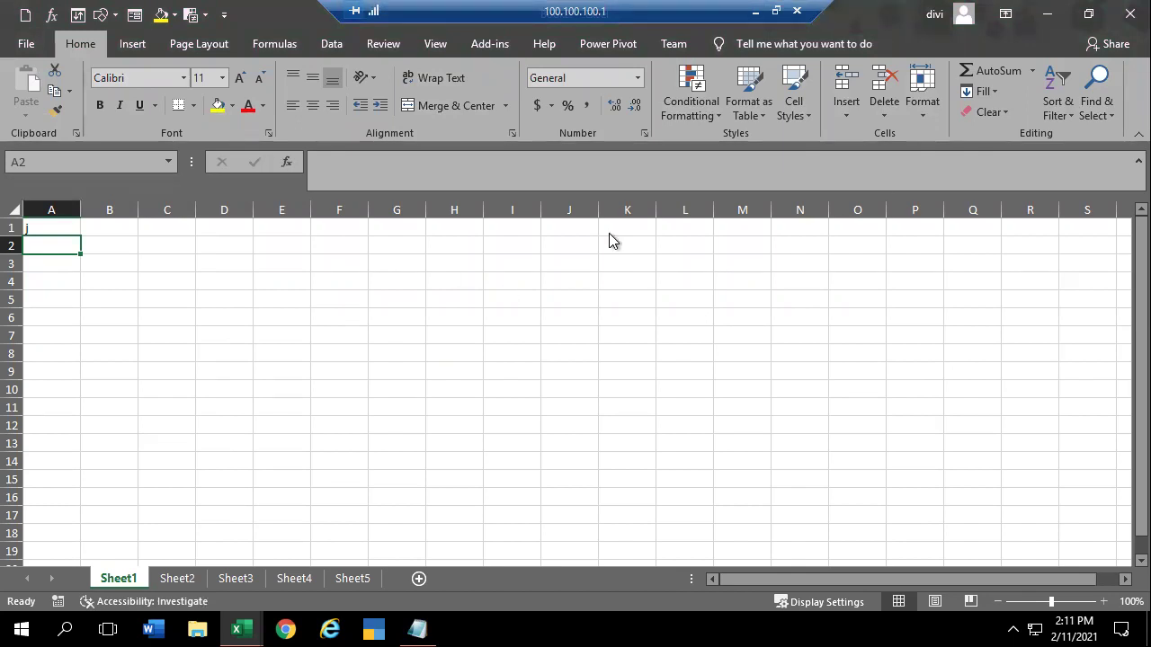
- Set the Office Theme to White in Excel Options > General and confirm with OK
click(192, 267)
click(50, 260)
click(49, 233)
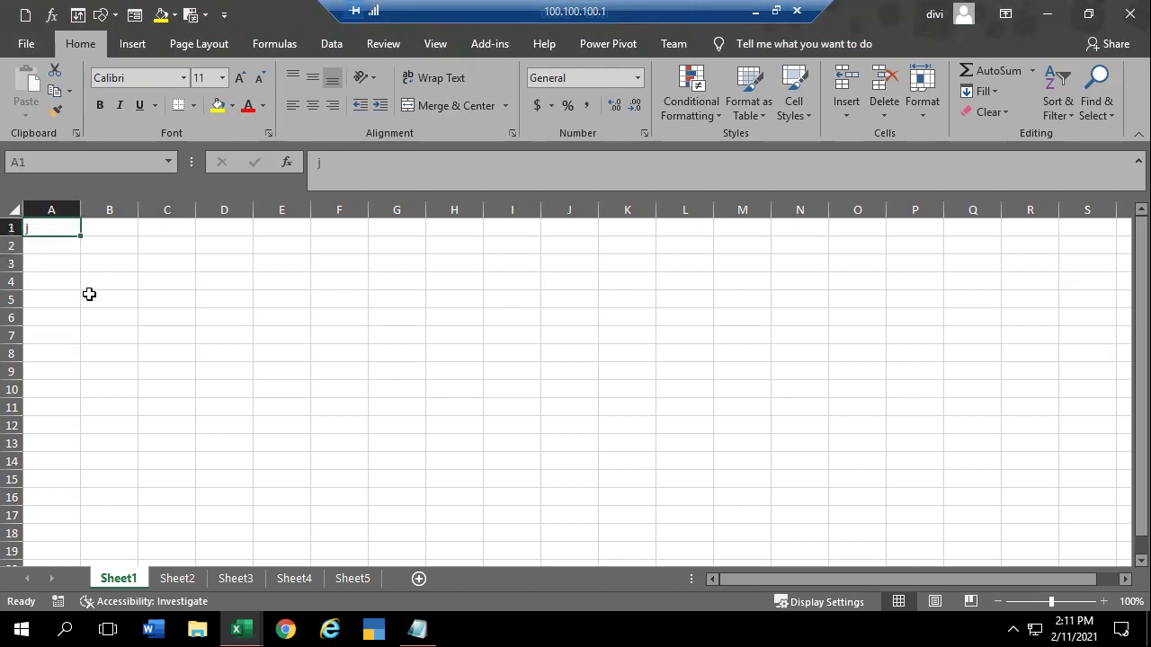
click(147, 311)
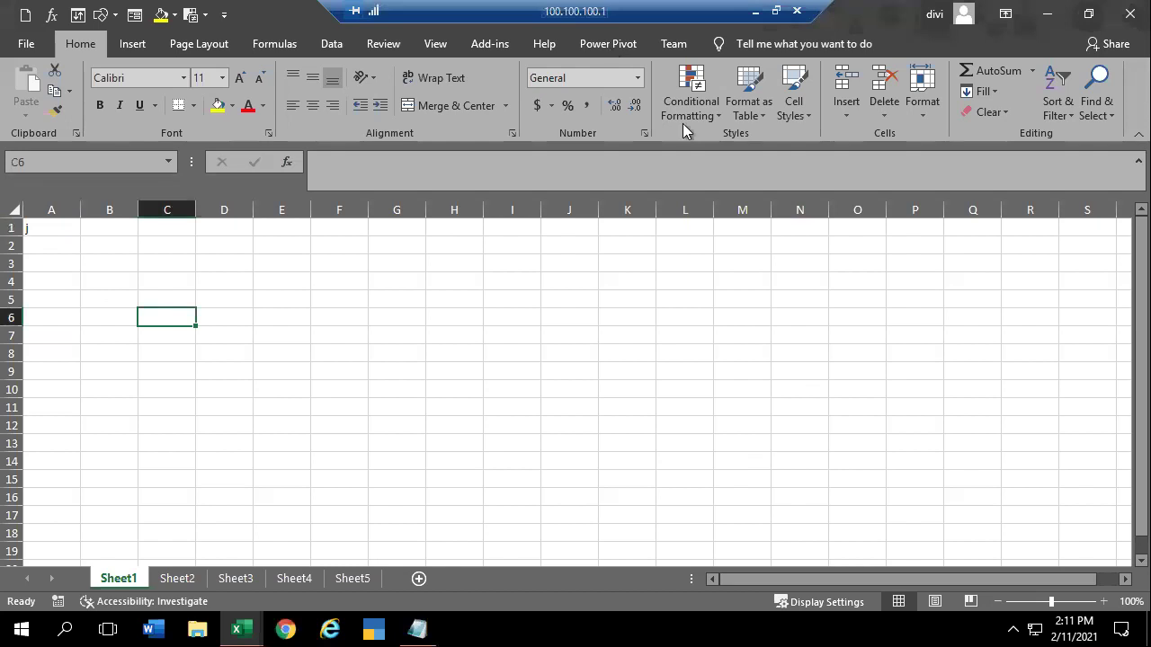
click(29, 47)
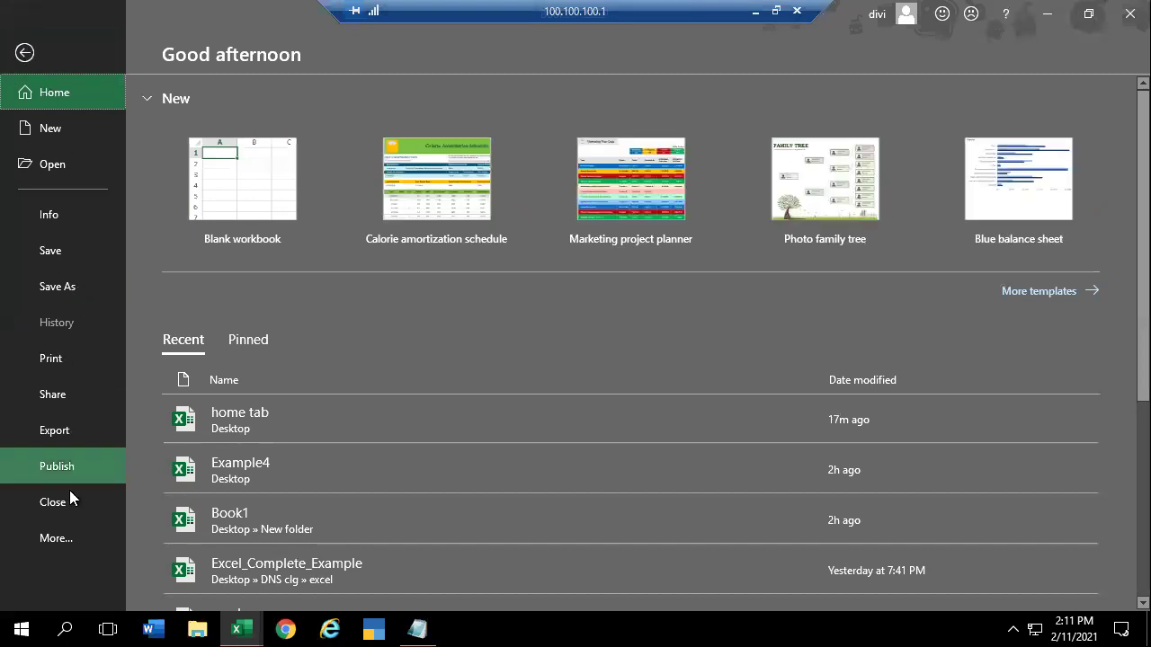
click(50, 536)
click(177, 537)
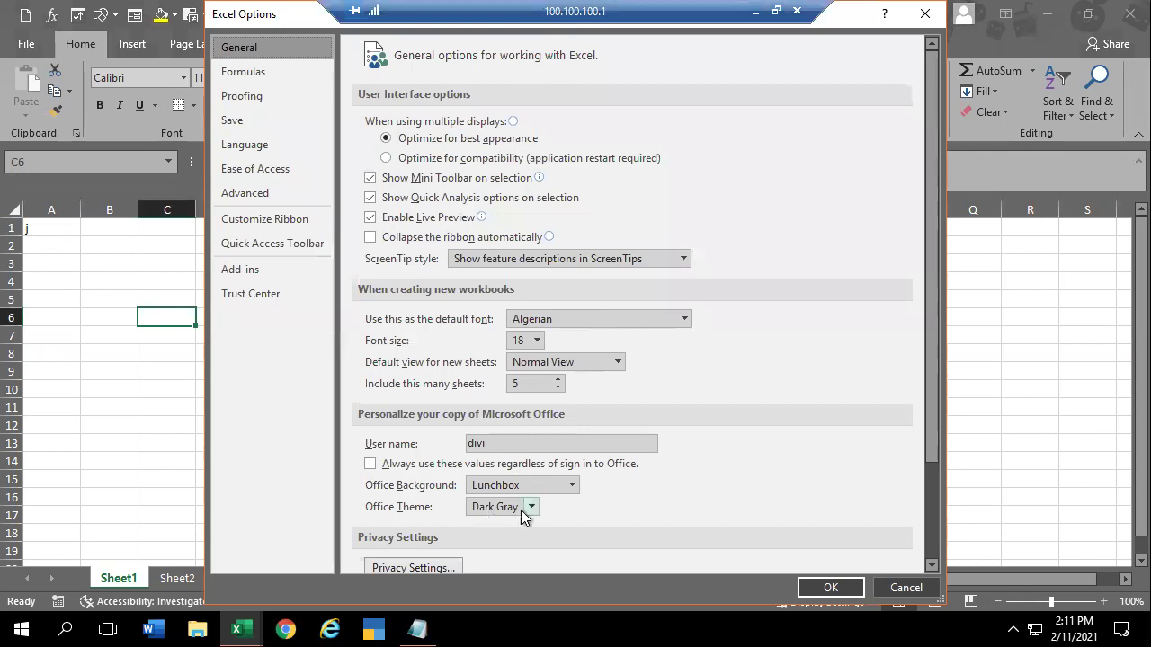
click(532, 509)
click(499, 560)
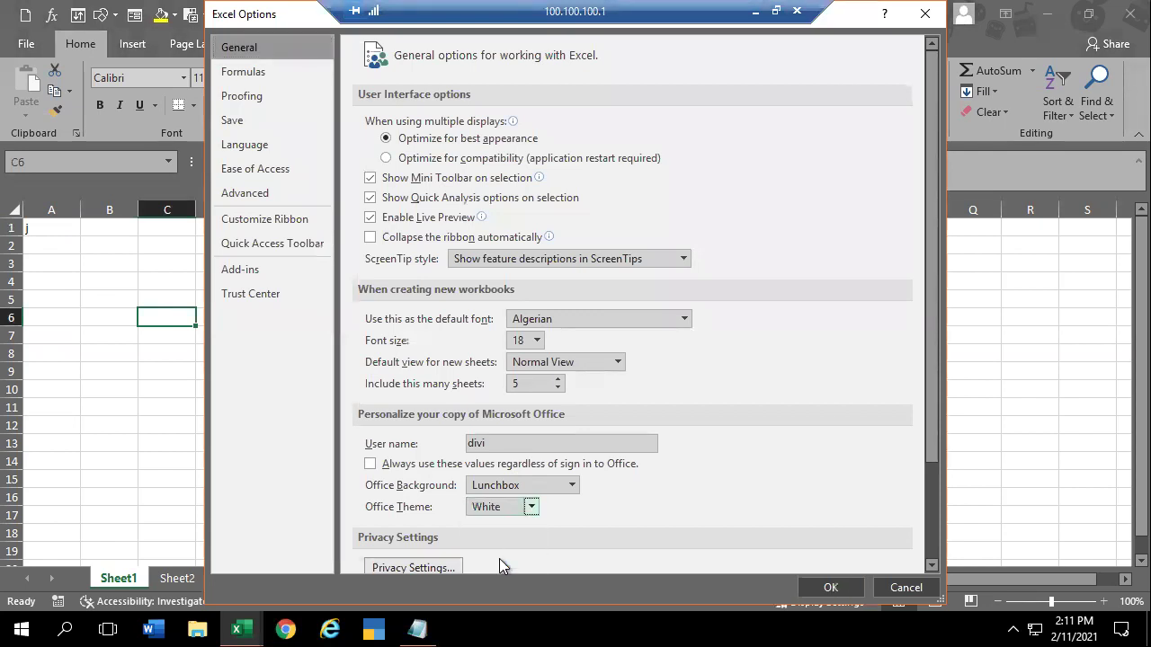
click(832, 588)
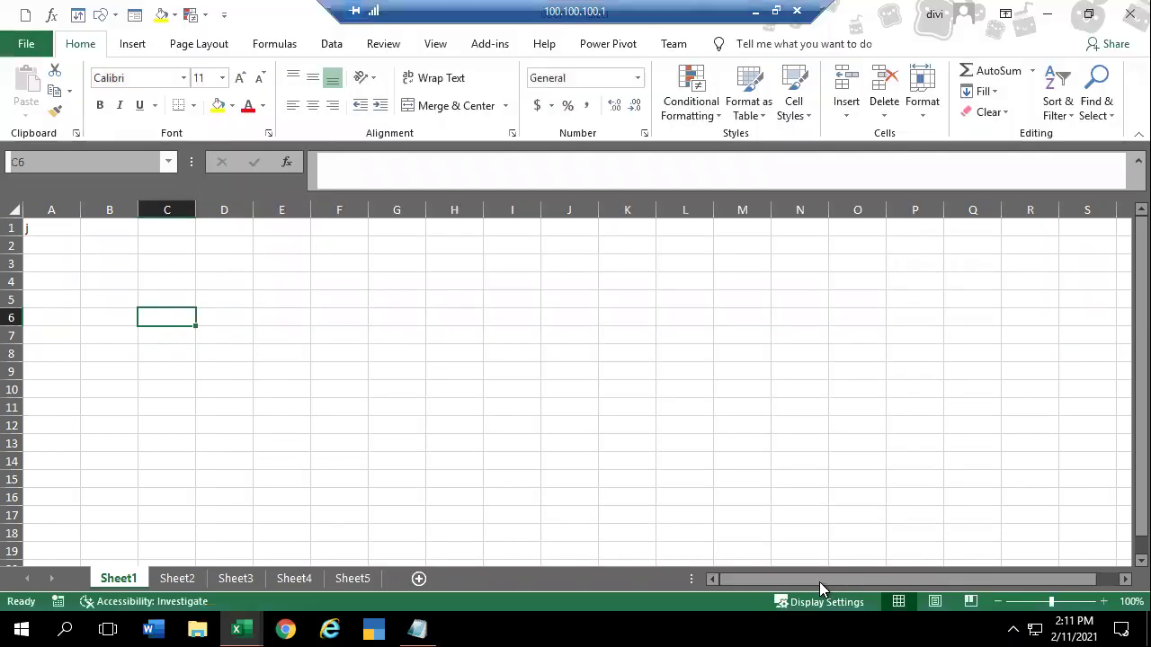
- Reopen Excel Options on the General page
click(13, 43)
click(36, 51)
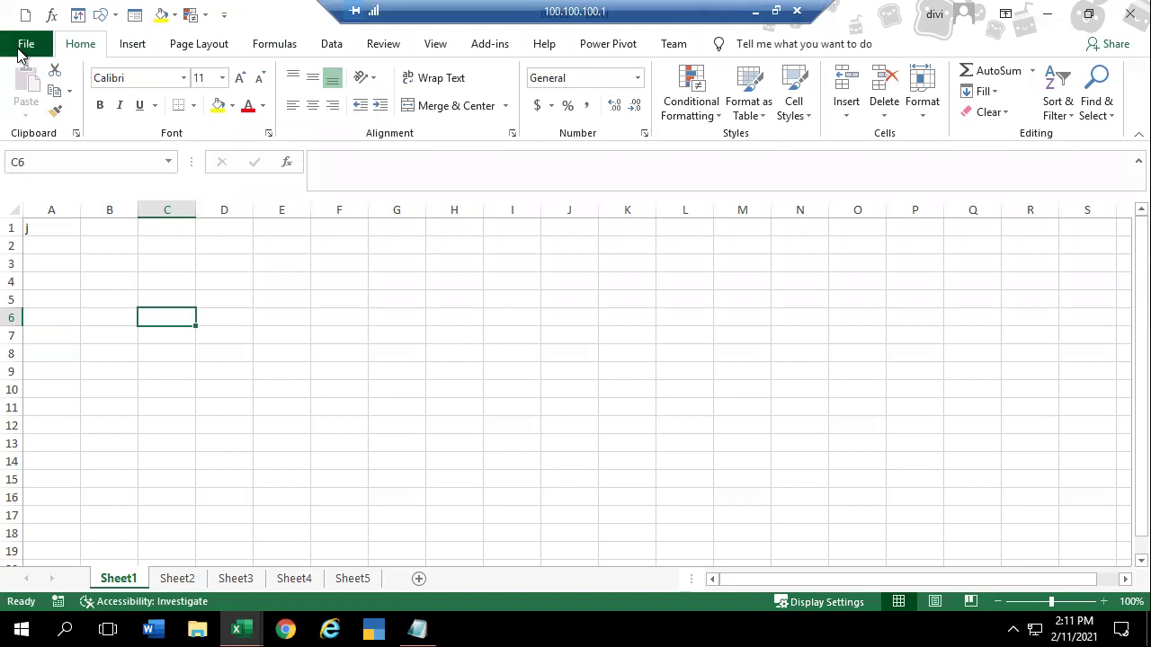
click(26, 43)
click(62, 533)
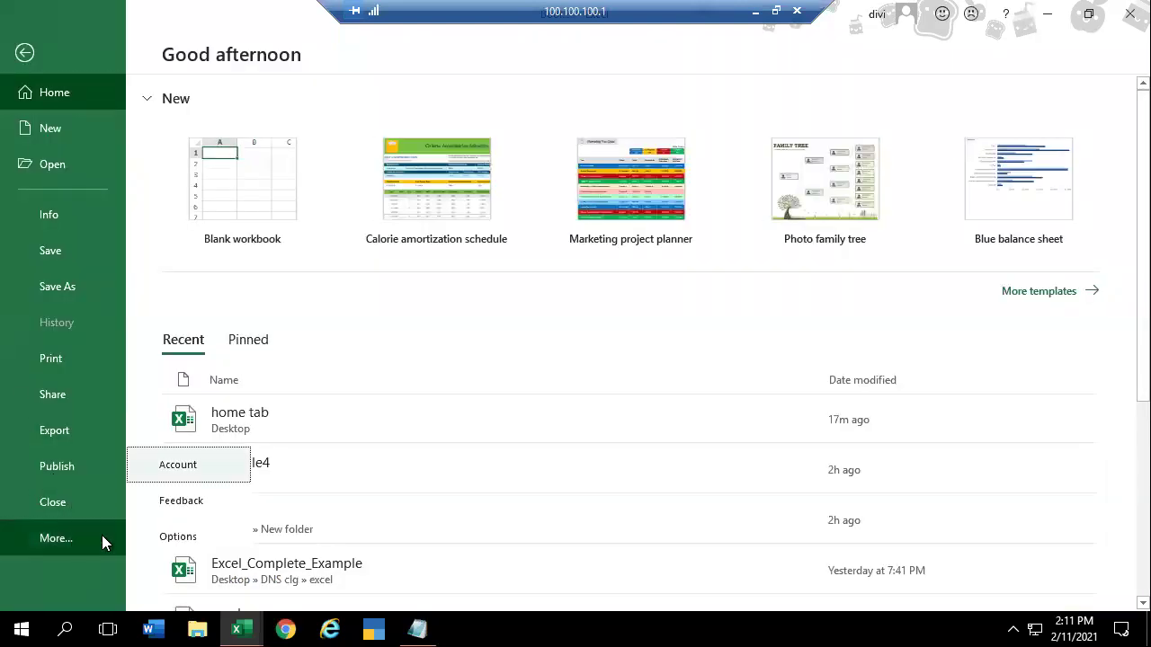
click(203, 541)
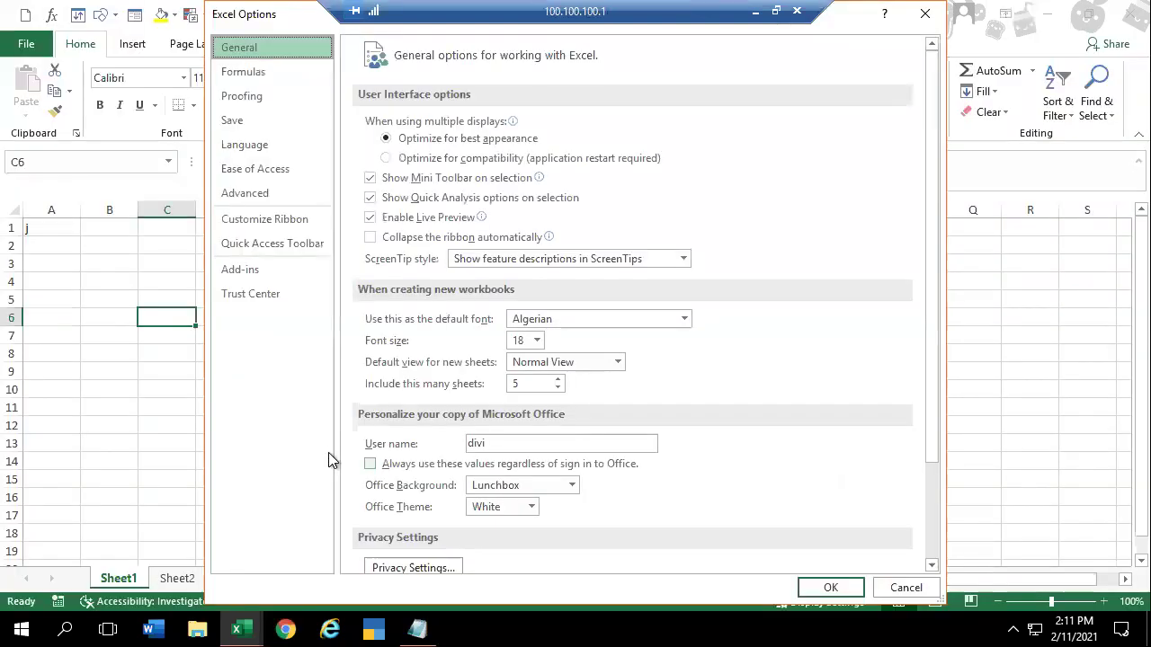
- Set the Office Theme to Colorful and replace the user name
click(530, 506)
click(500, 527)
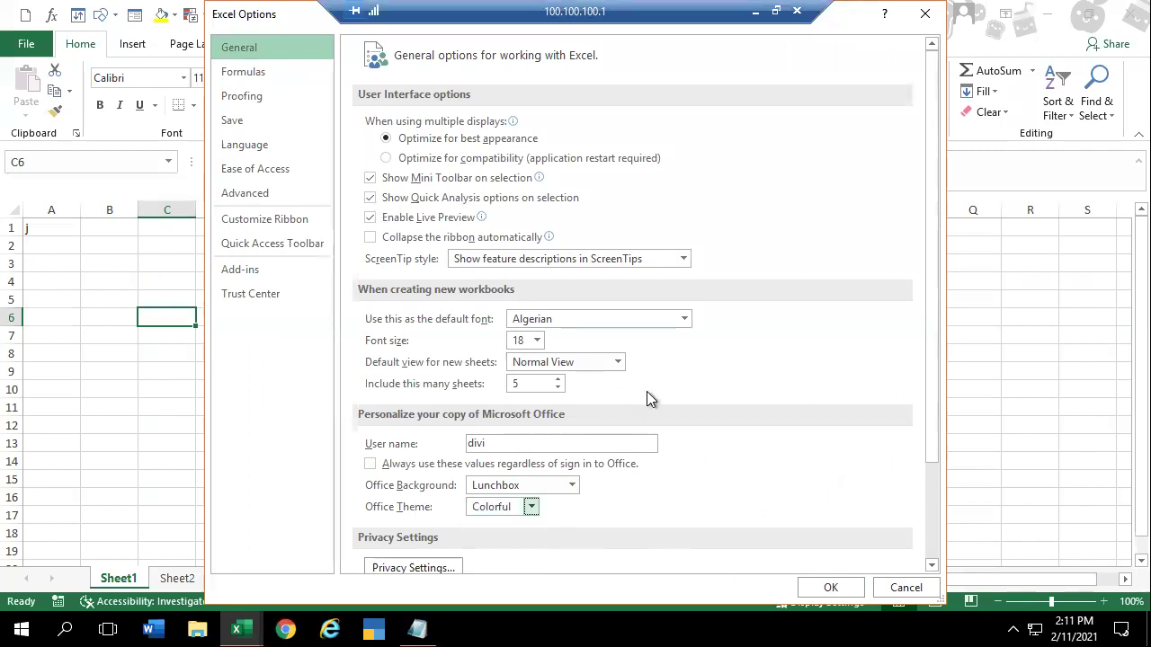
scroll(651, 399, down, 1)
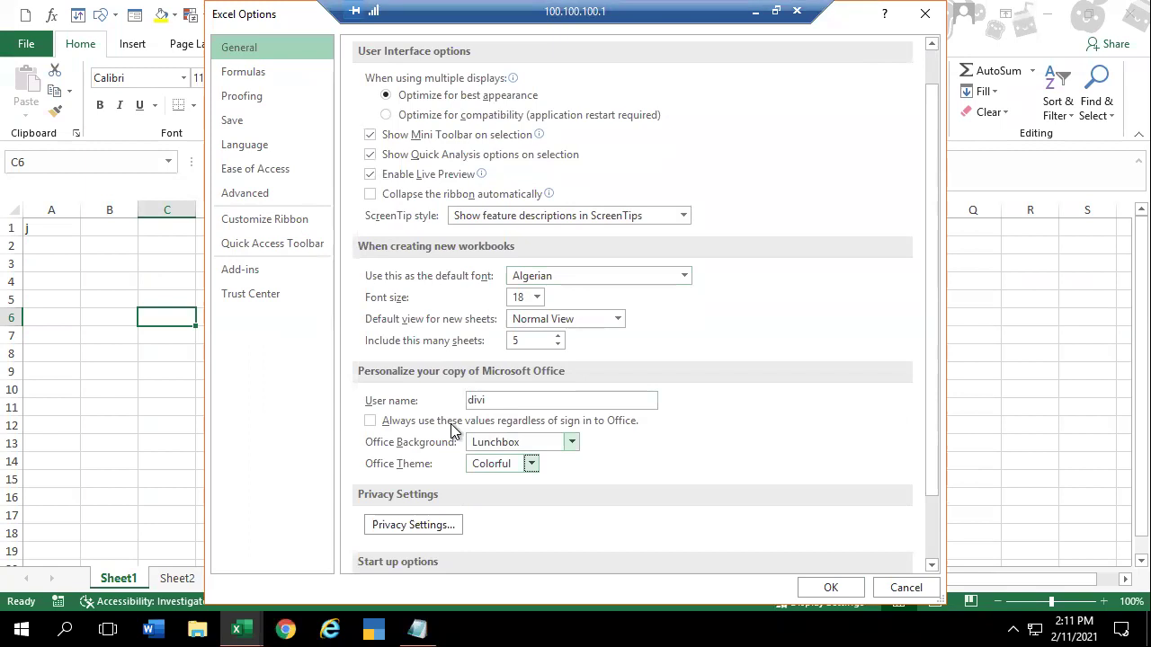
click(515, 408)
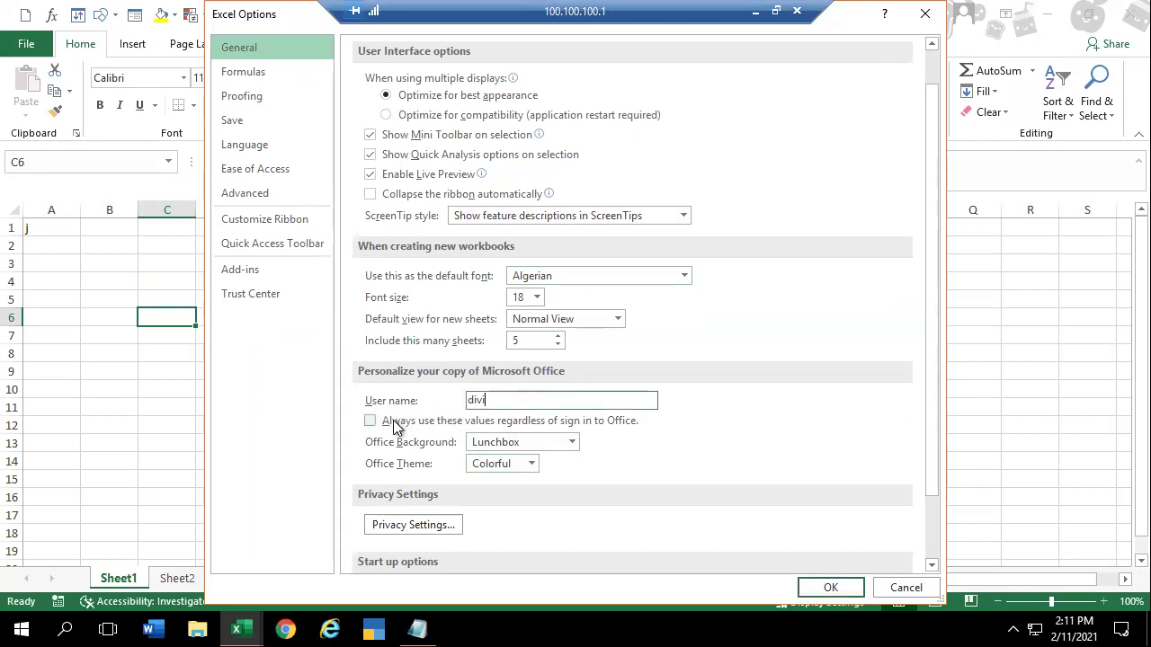
drag(500, 400, 427, 407)
text(nict)
- Choose the Doodle Circles Office Background and apply the settings
click(573, 441)
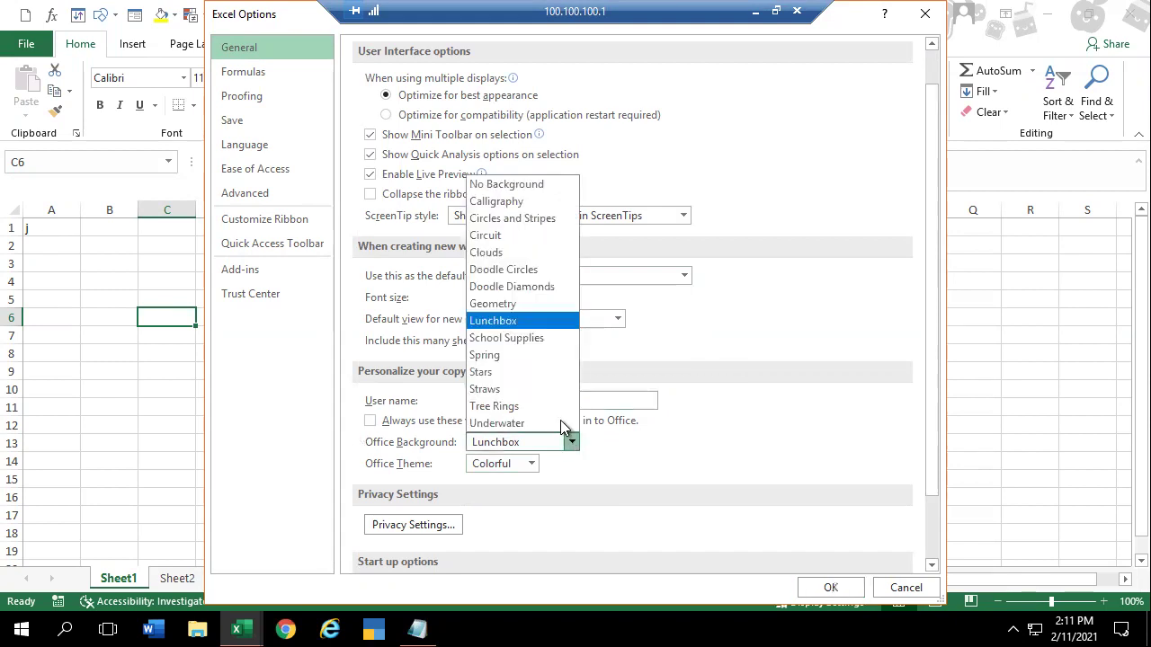
click(503, 270)
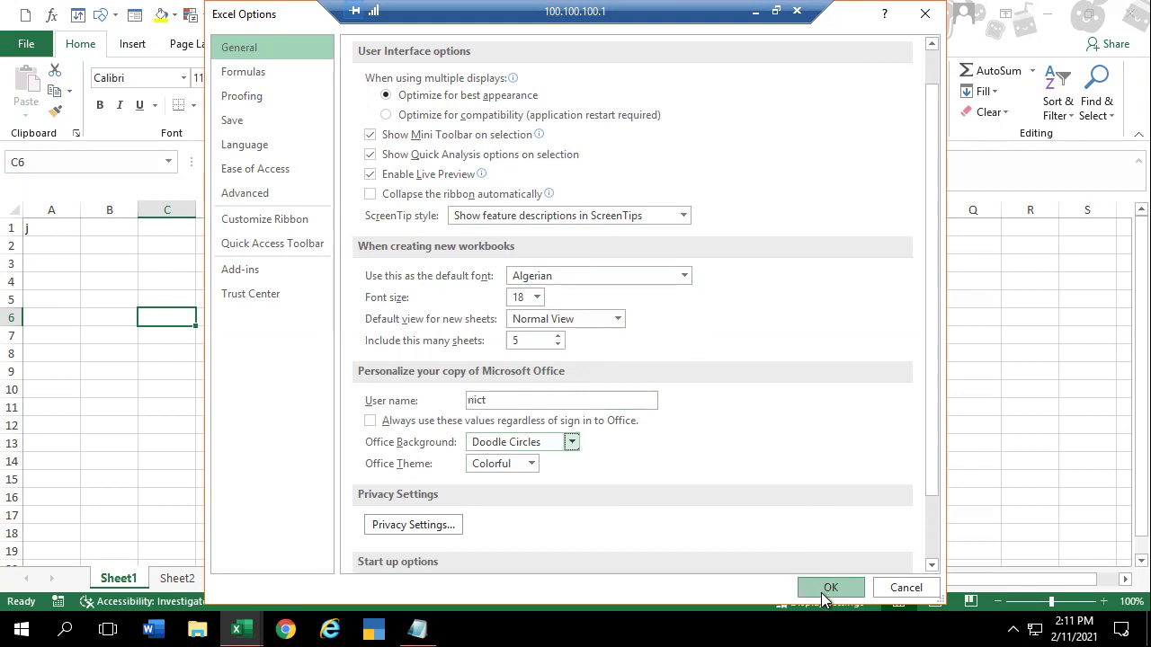
click(828, 589)
click(358, 405)
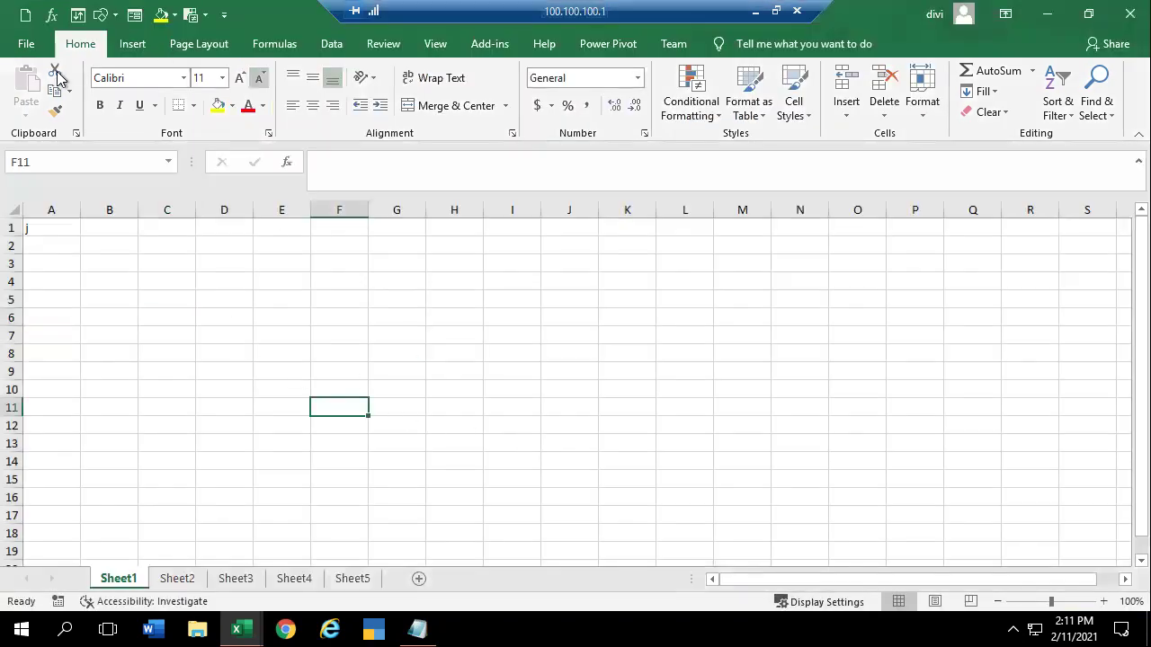
click(24, 44)
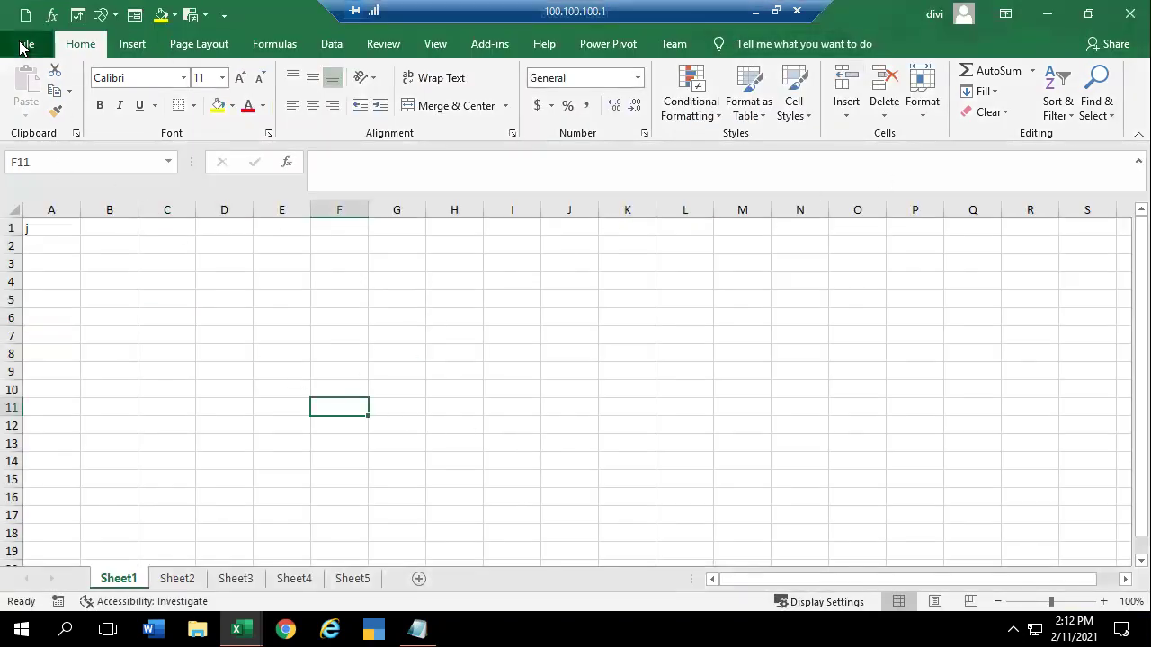
click(24, 52)
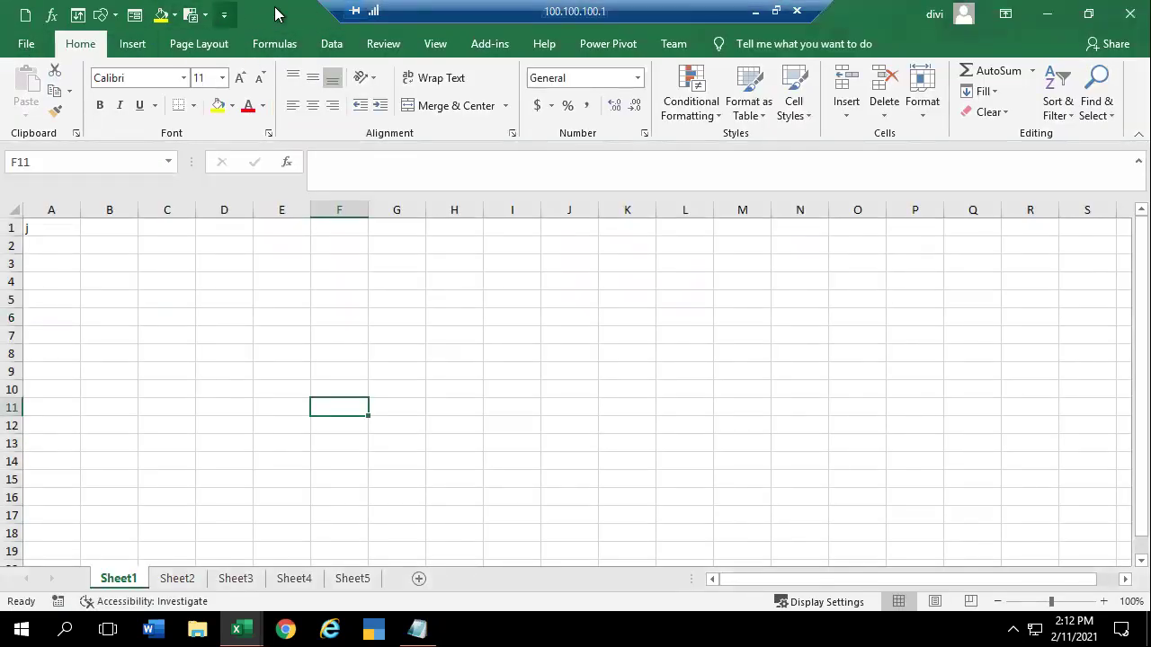
- Check that Form is already on the Quick Access Toolbar list in Excel Options, then close
click(25, 44)
click(71, 544)
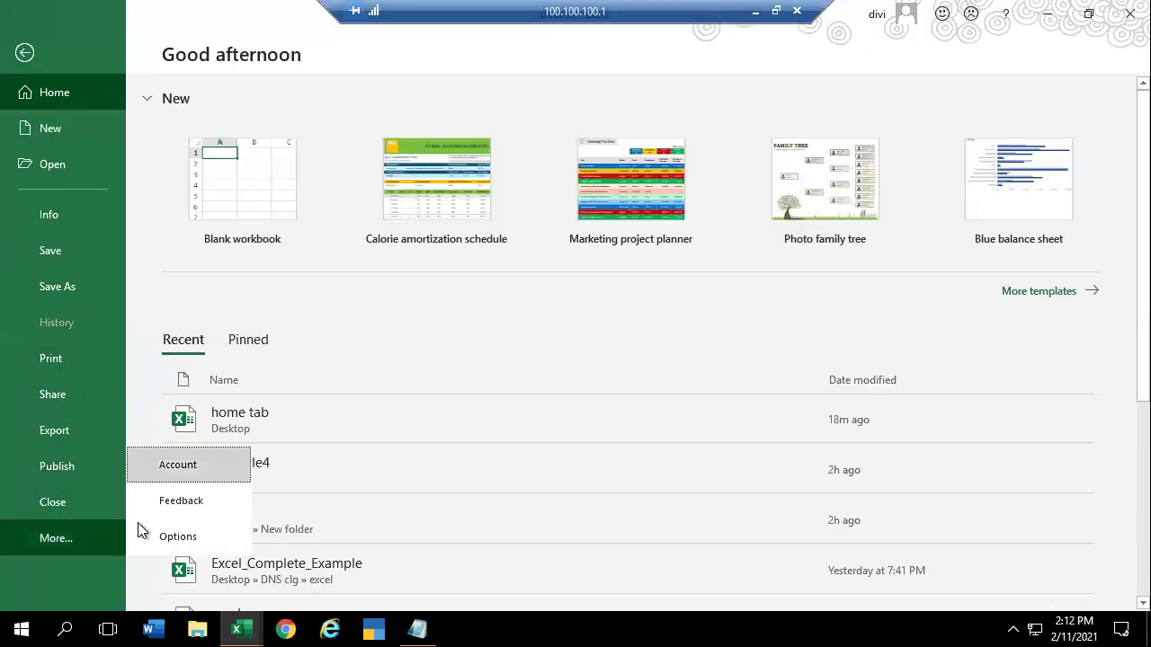
click(184, 537)
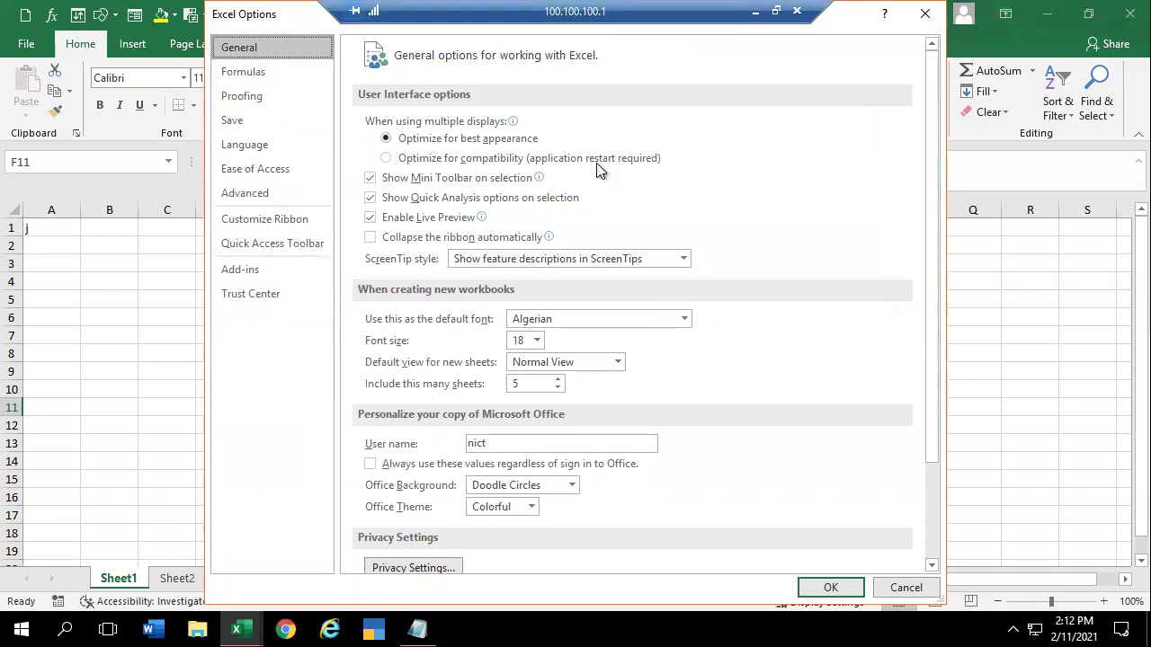
drag(210, 21, 144, 139)
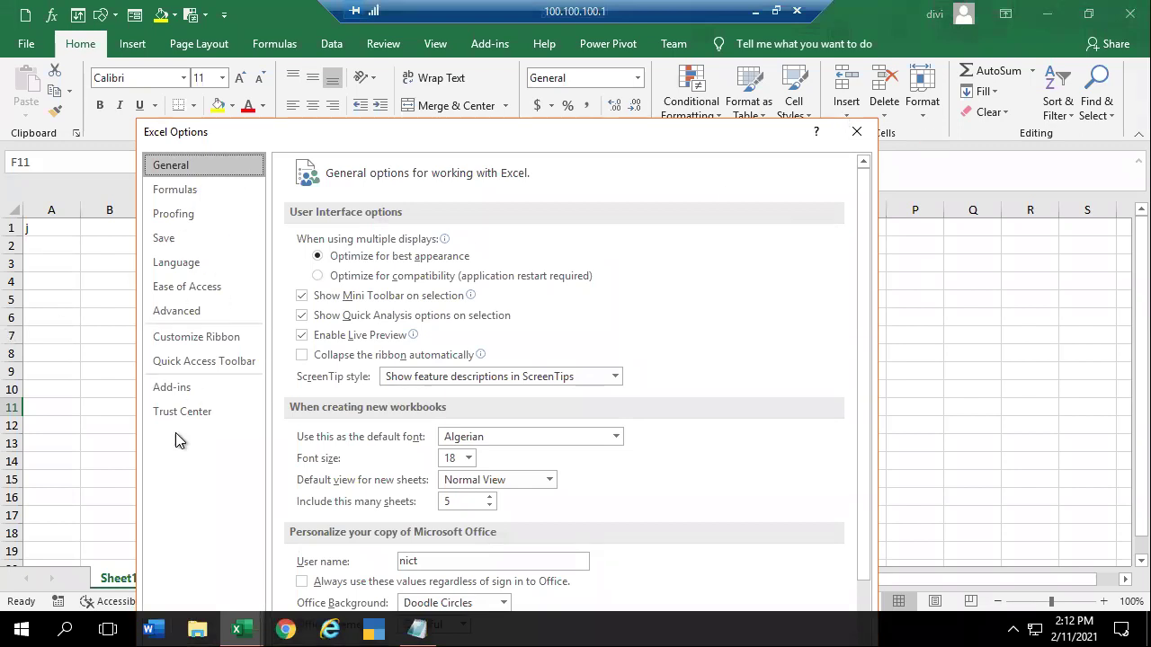
click(180, 340)
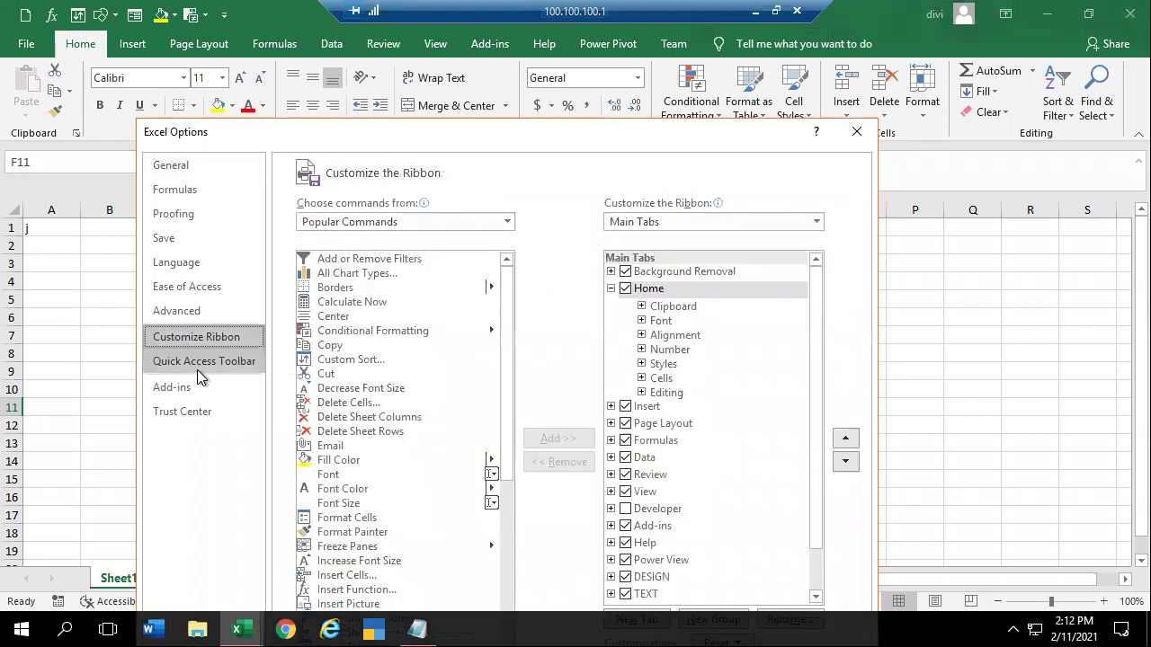
click(197, 366)
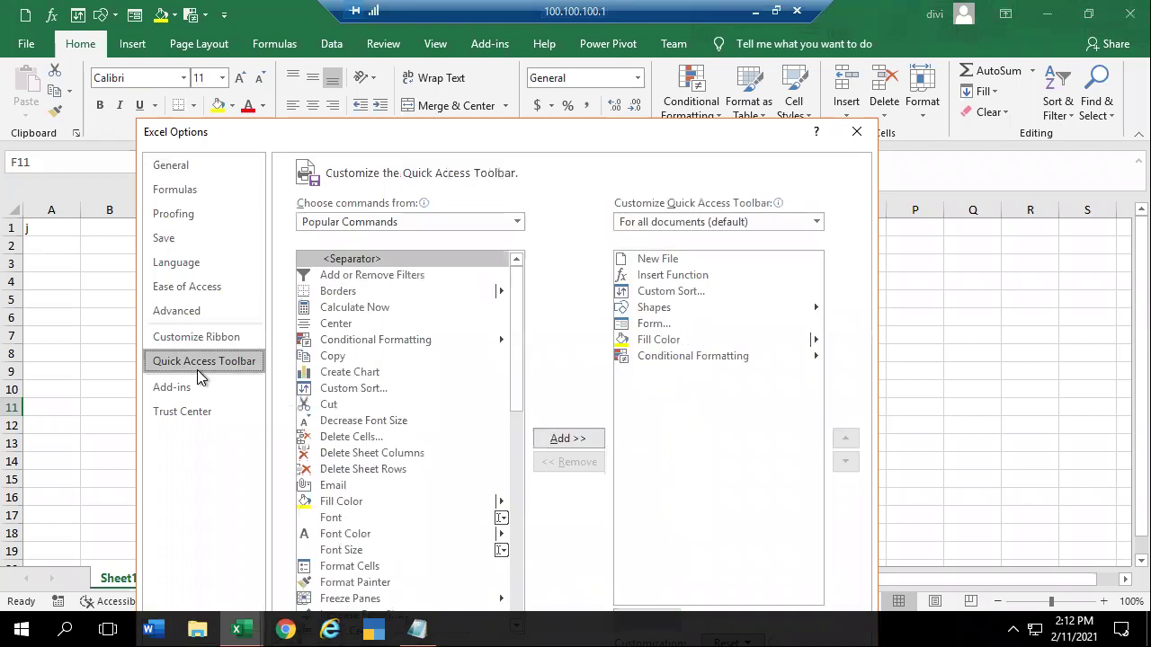
click(647, 326)
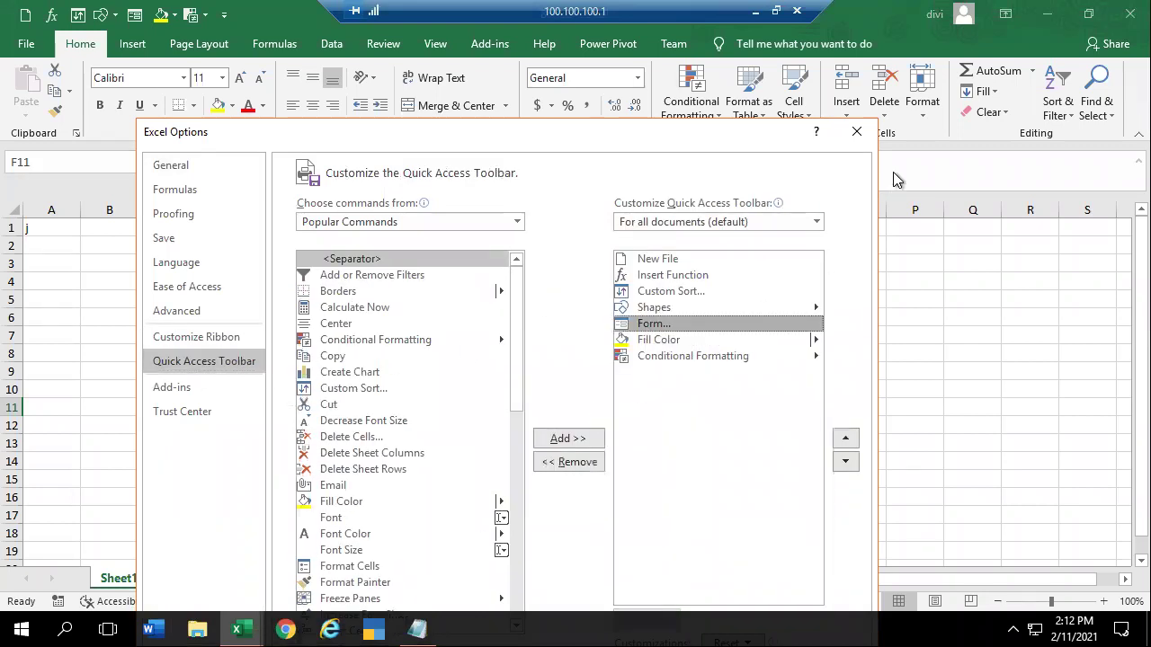
click(856, 133)
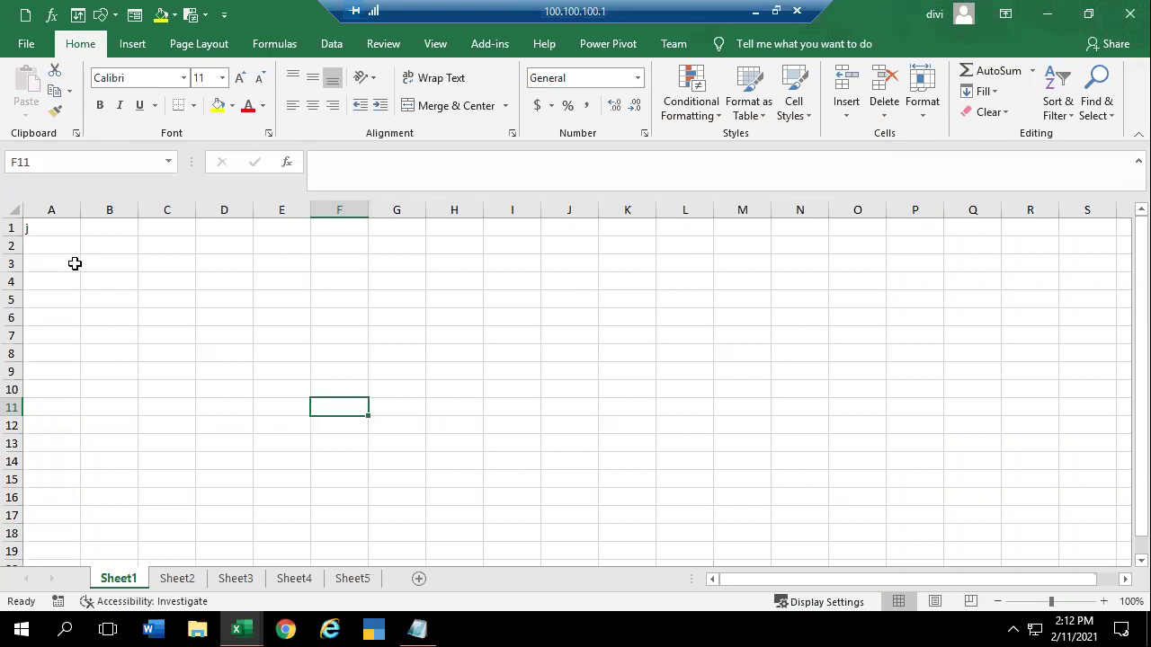
- Clear the 'j' from cell A1 and bring up the Customize Quick Access Toolbar menu
drag(41, 231, 452, 456)
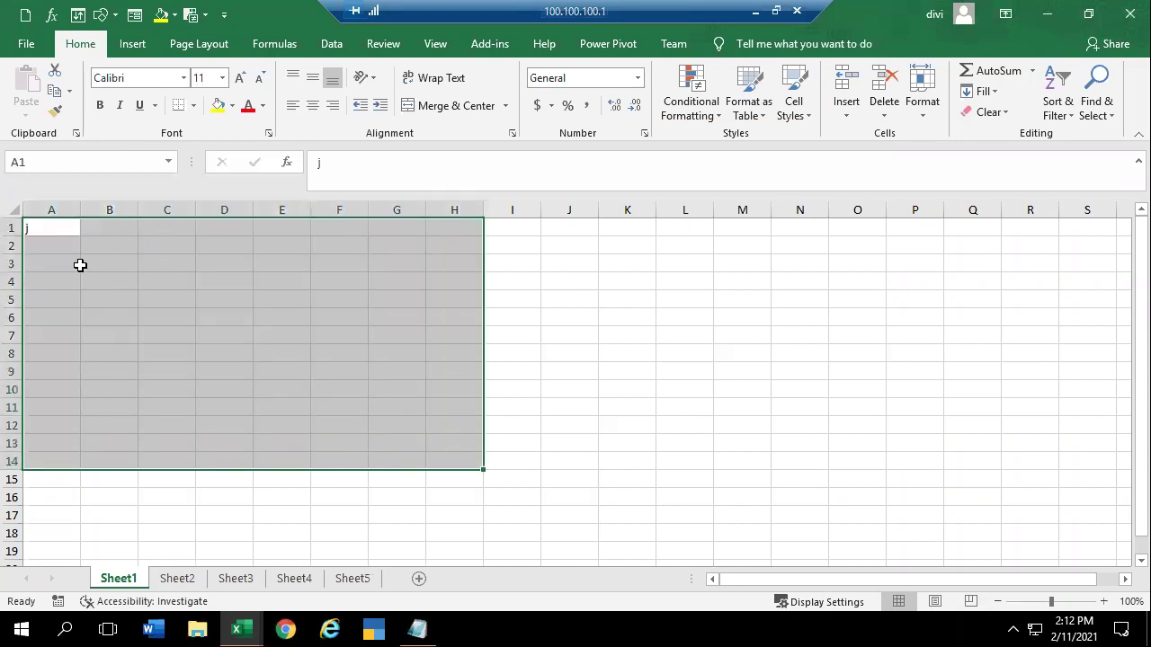
click(54, 243)
click(54, 228)
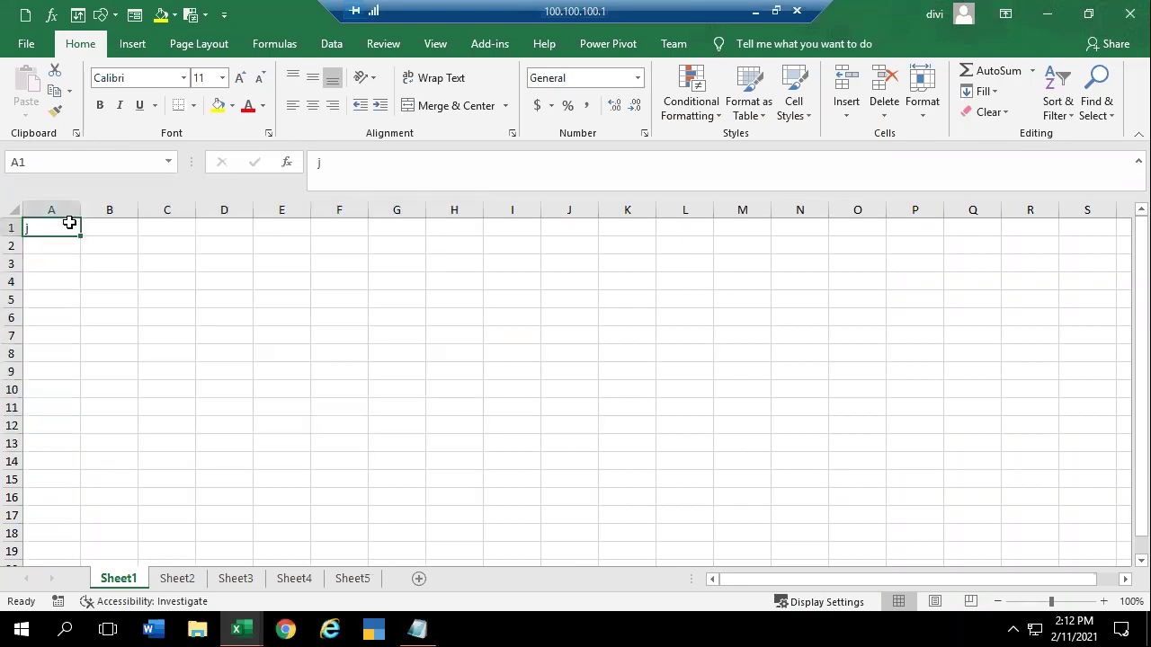
text(di)
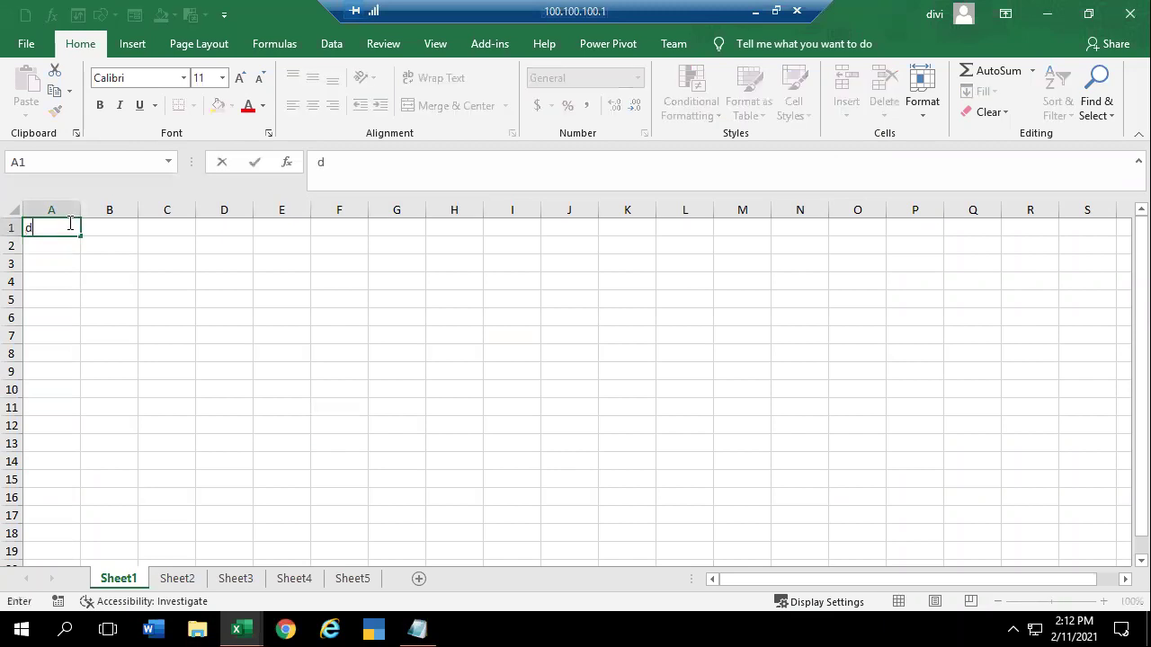
click(90, 243)
key(BackSpace)
click(30, 221)
key(BackSpace)
click(110, 339)
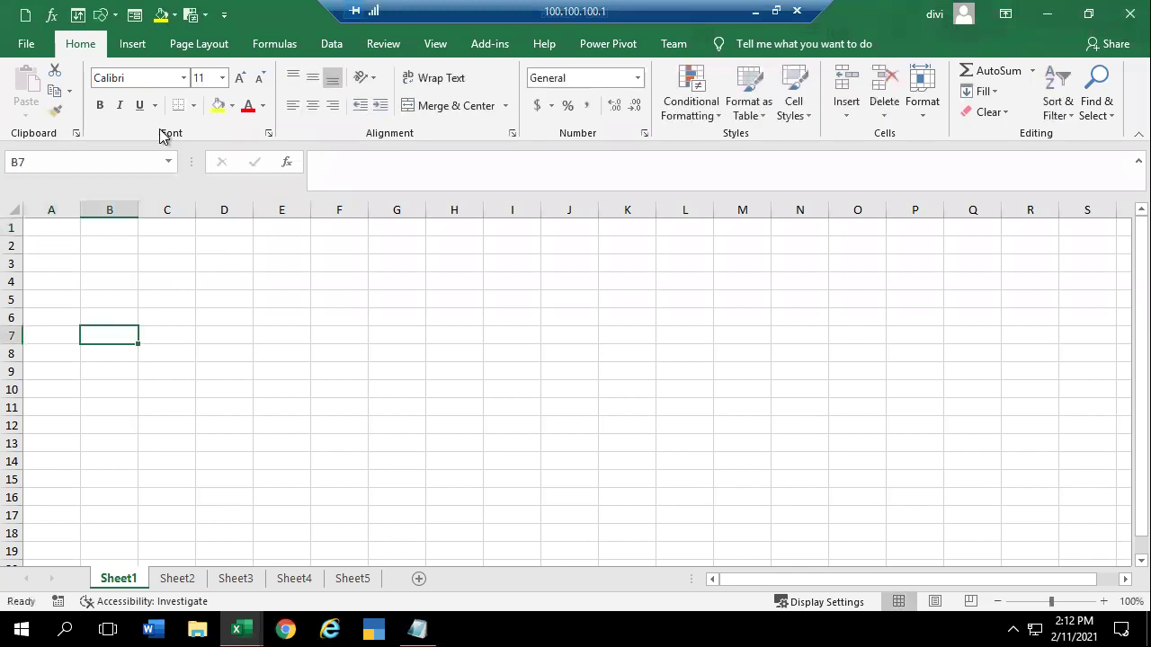
click(225, 18)
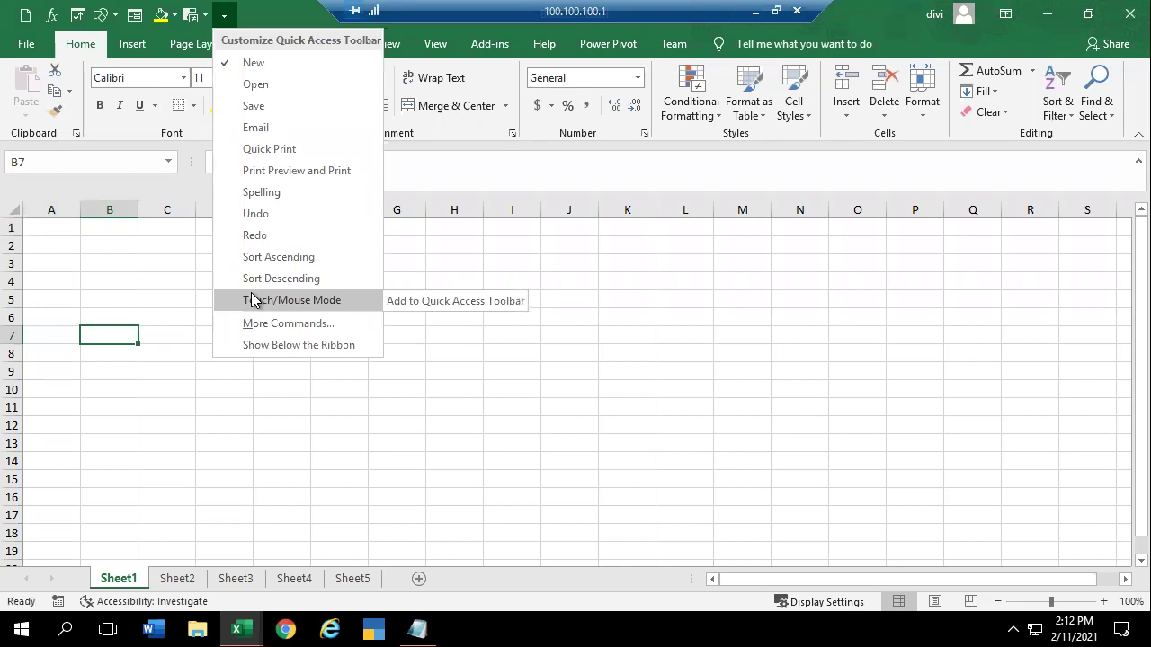
- Open the full Quick Access Toolbar settings and browse command categories such as Ink Tools | Pens
click(290, 324)
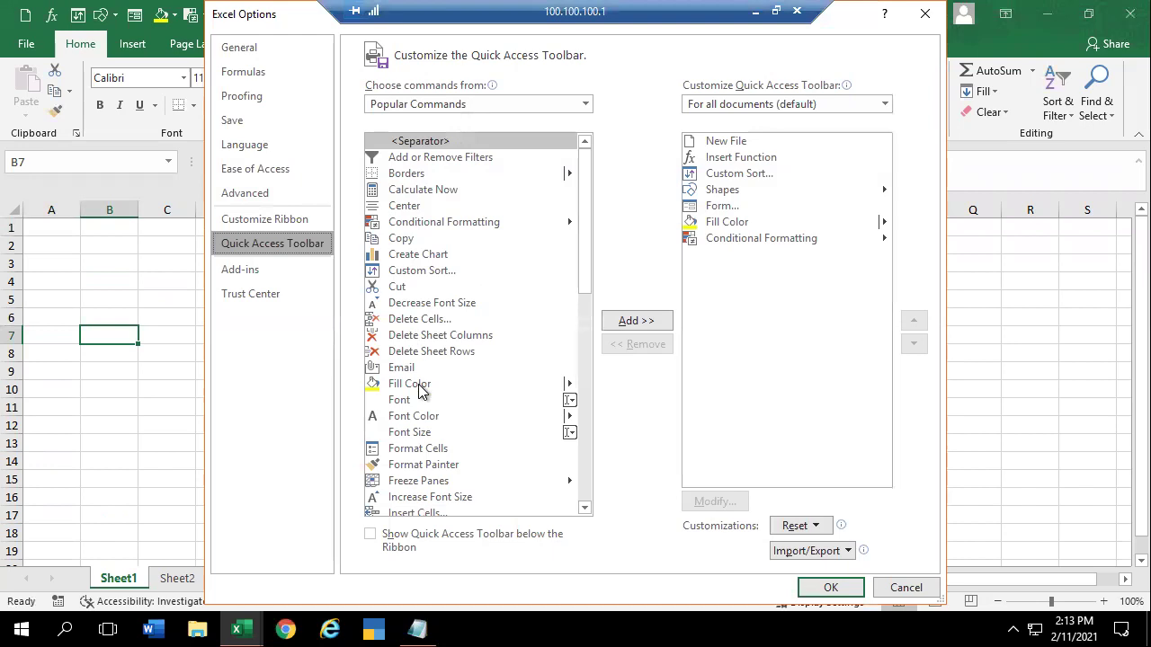
scroll(481, 393, down, 4)
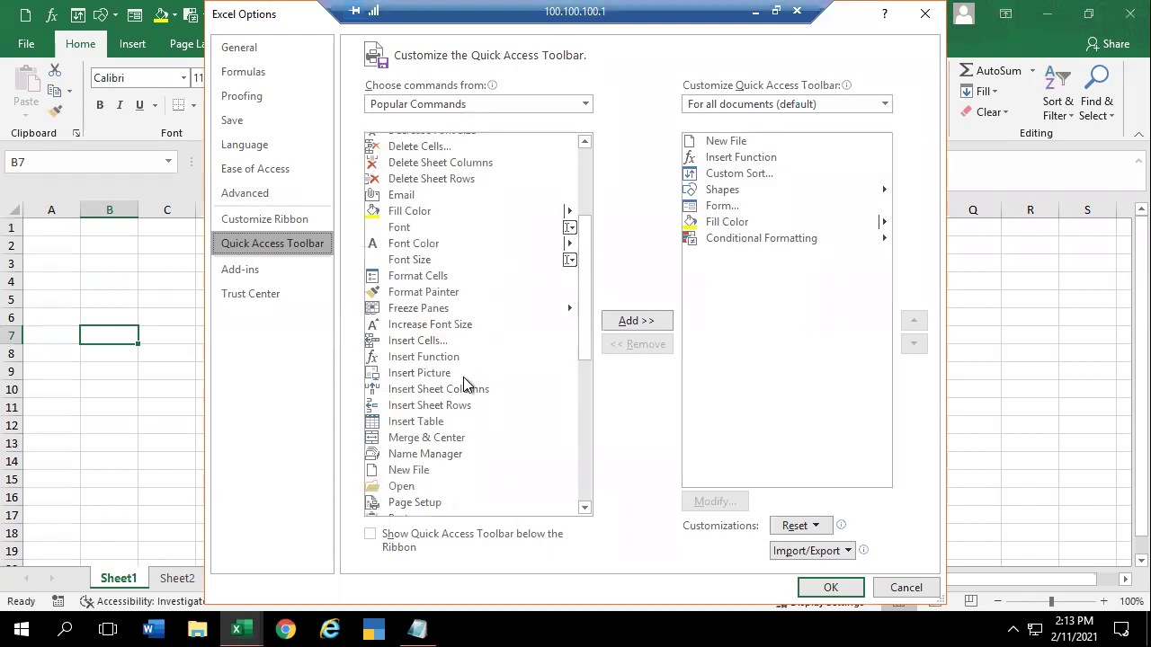
scroll(462, 383, down, 7)
scroll(452, 380, up, 11)
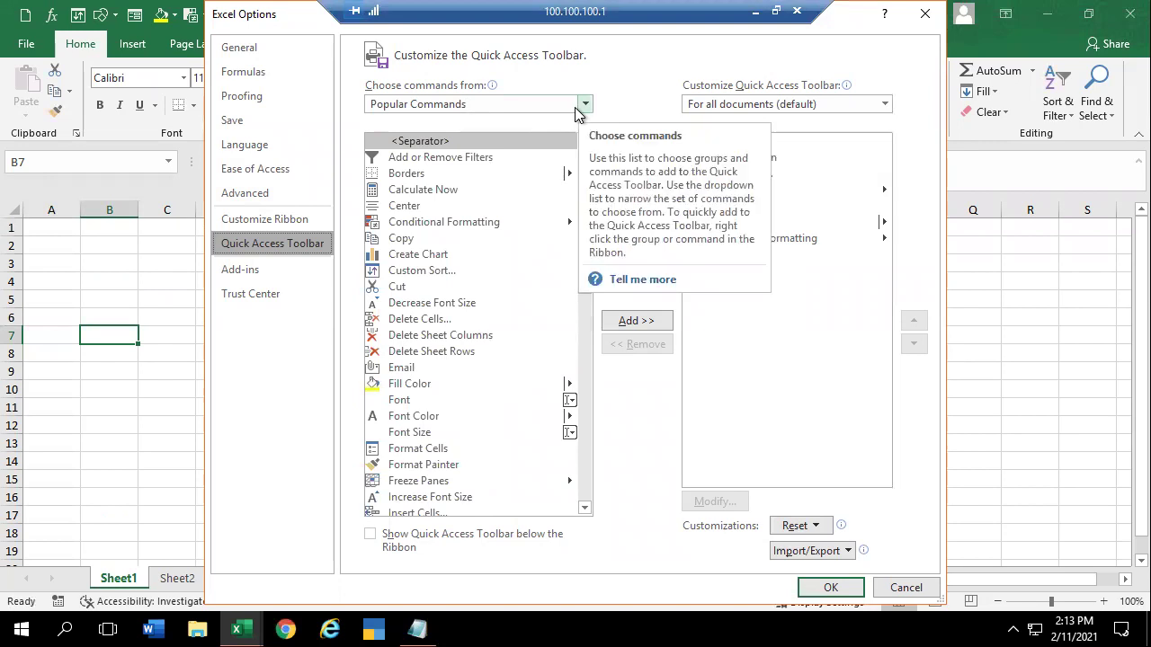
click(405, 108)
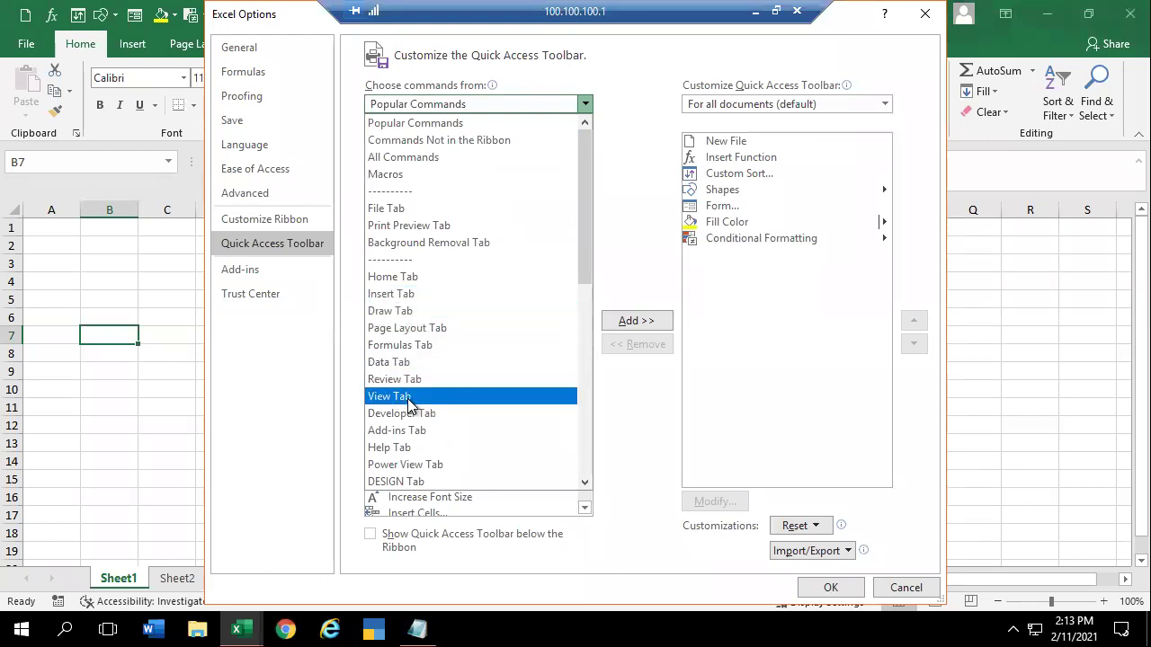
scroll(404, 296, down, 9)
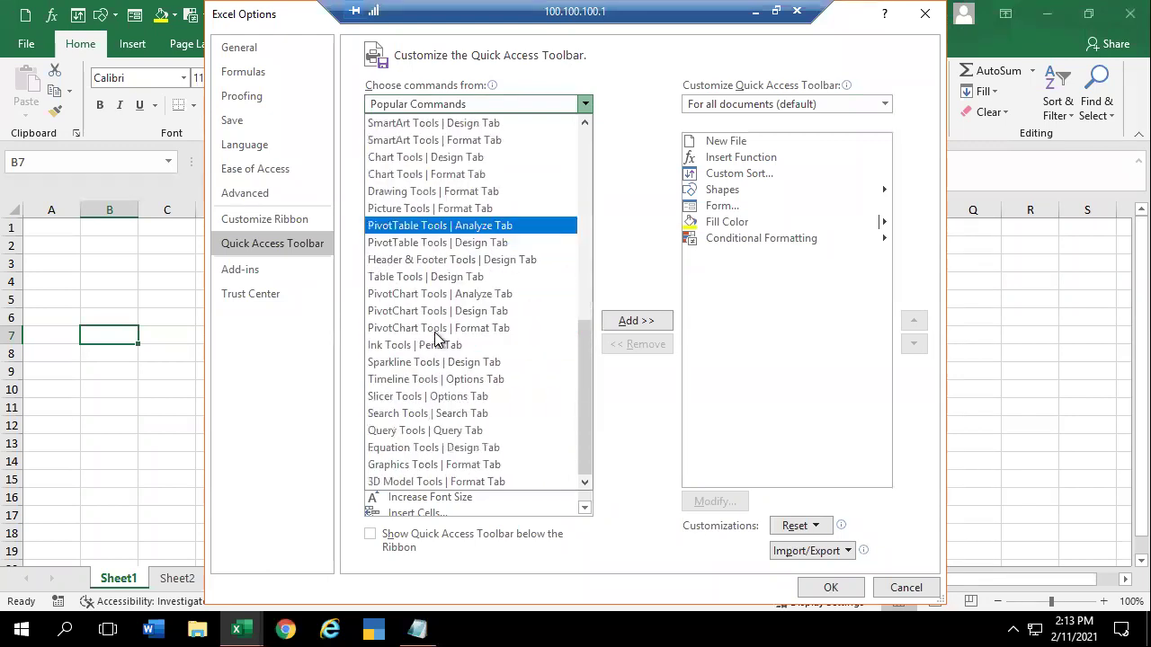
click(437, 344)
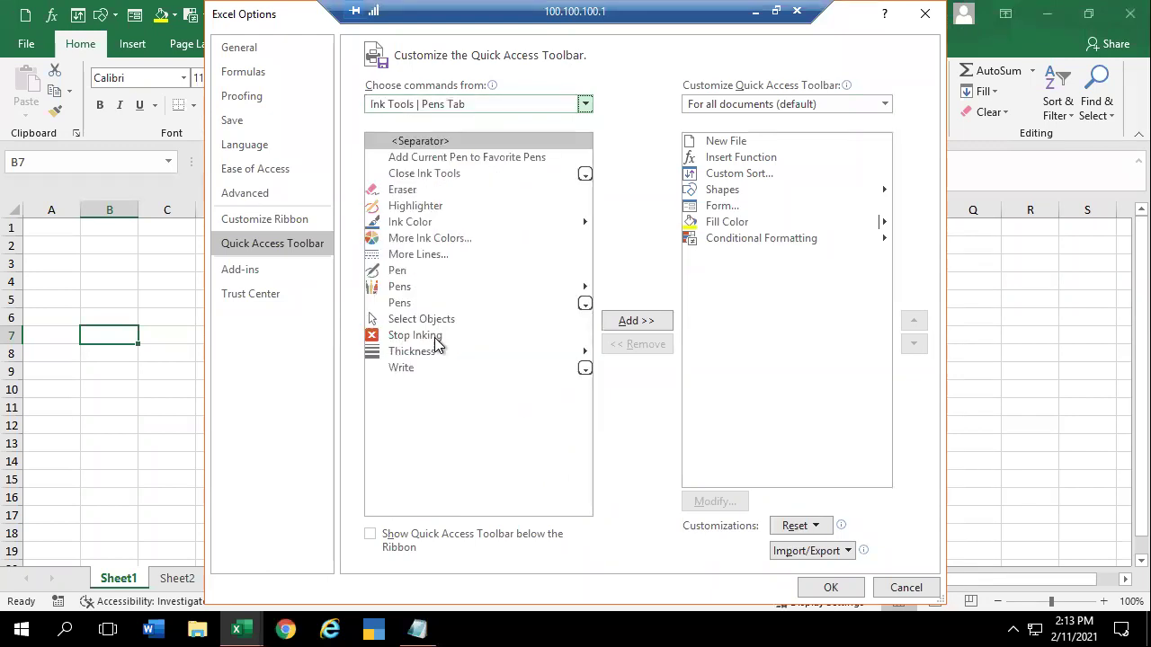
click(422, 209)
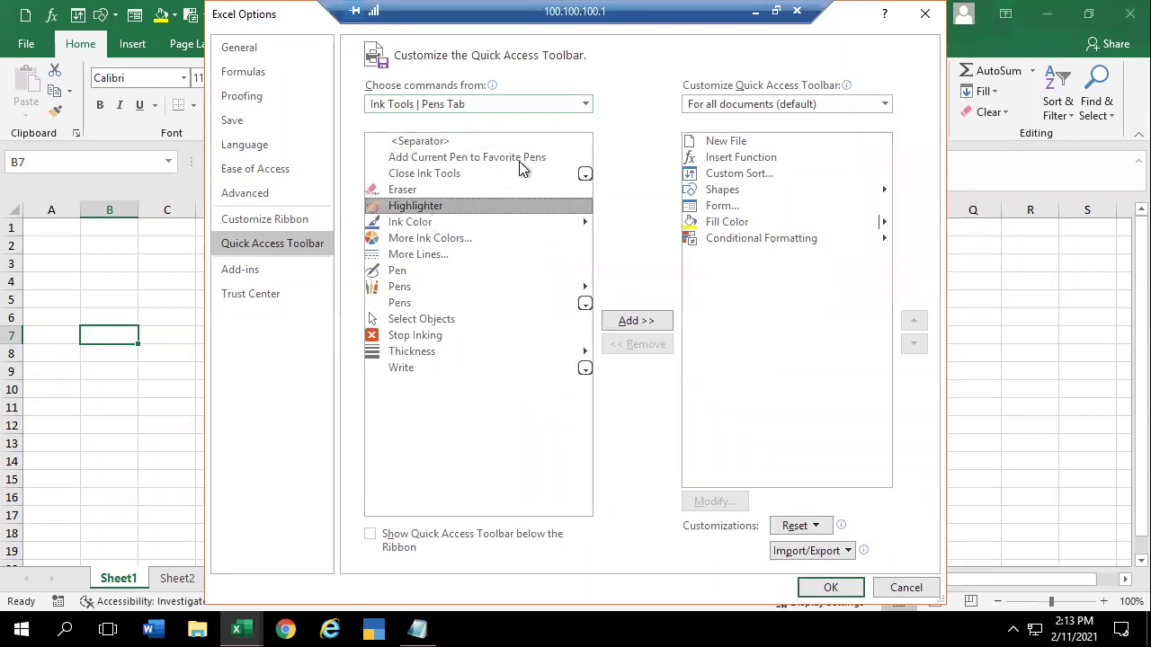
click(584, 105)
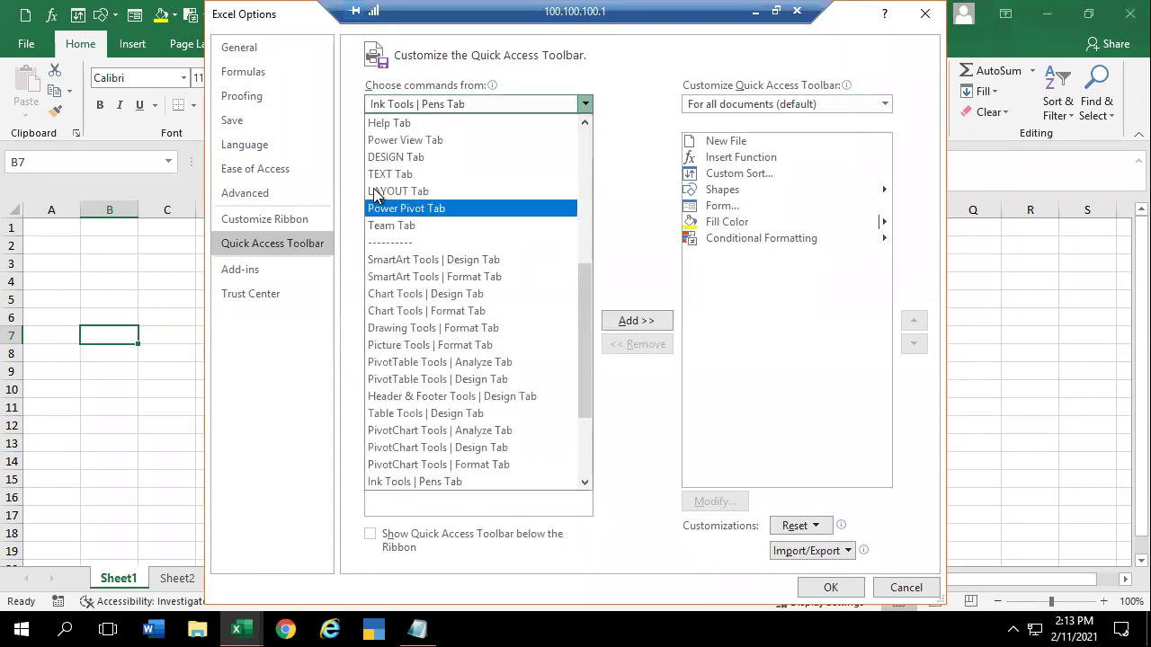
scroll(389, 214, up, 3)
scroll(389, 214, up, 3)
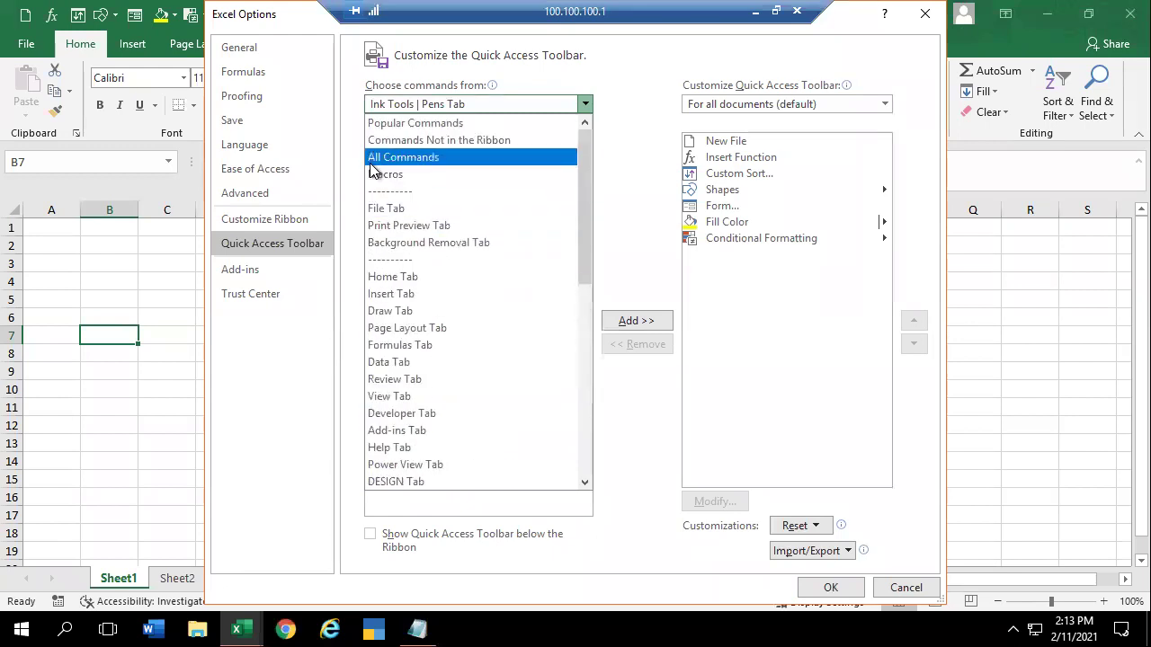
key(Escape)
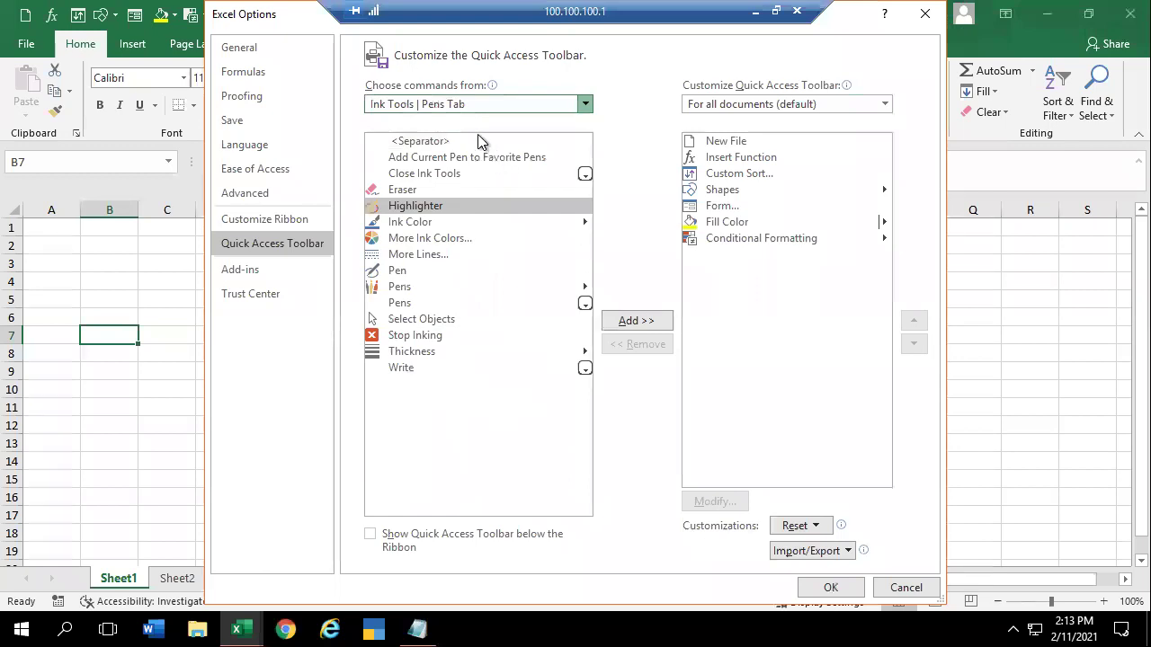
- Select Form… in the command list and try adding it, dismissing the already-added warning
scroll(558, 109, up, 5)
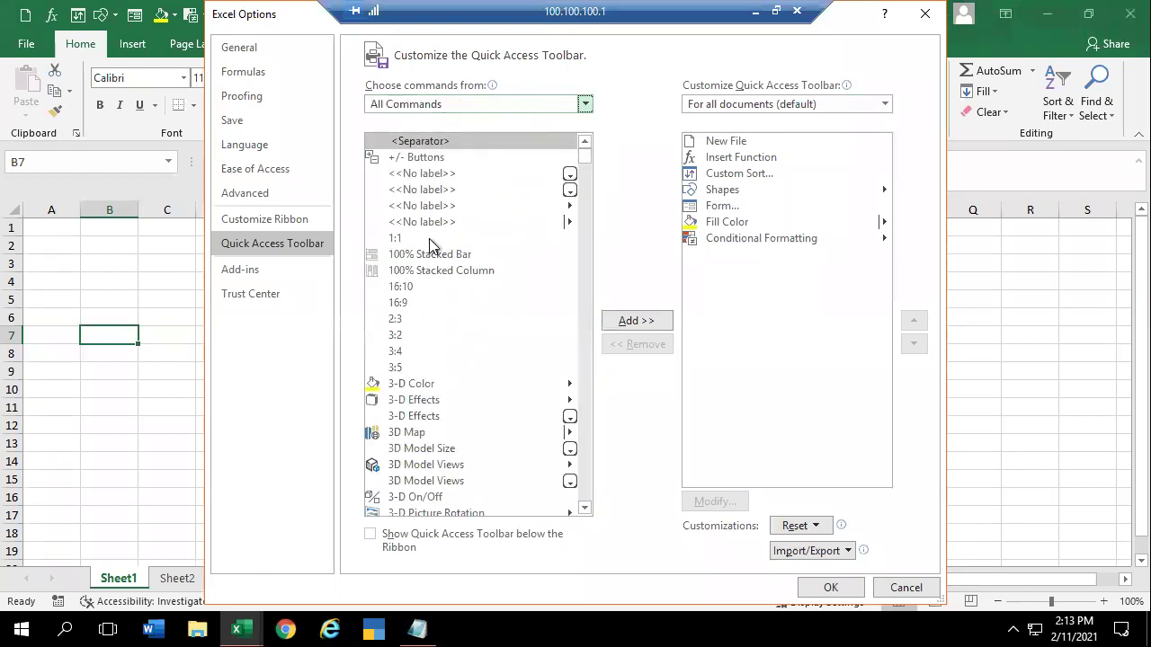
scroll(431, 315, down, 3)
click(444, 326)
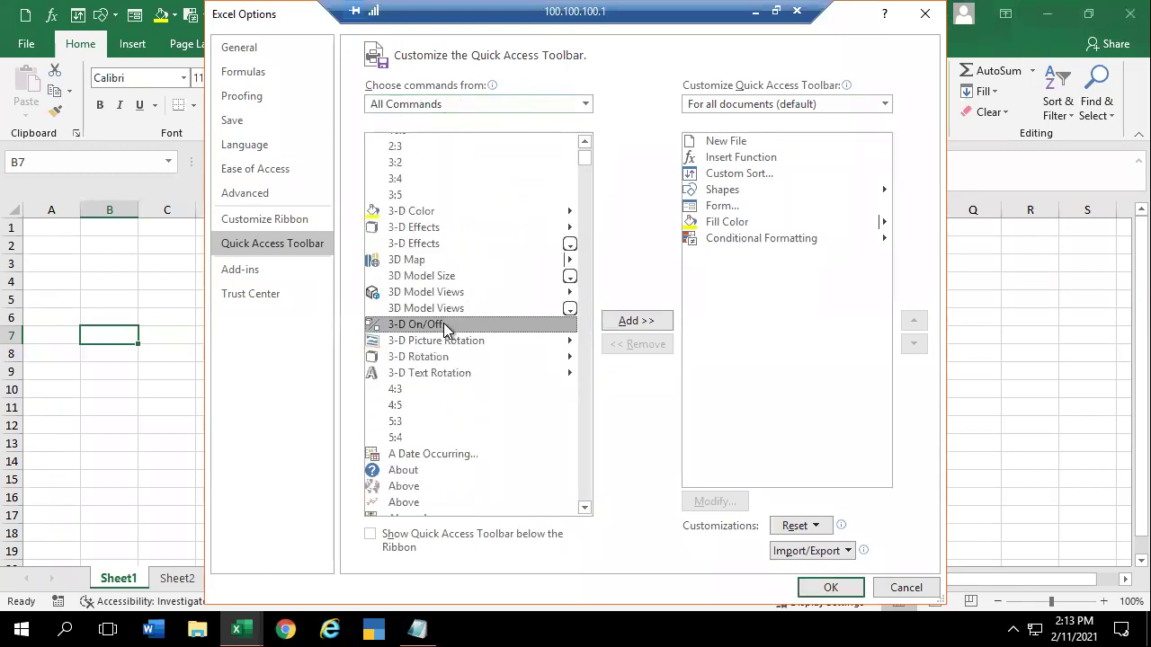
key(f)
scroll(430, 396, down, 10)
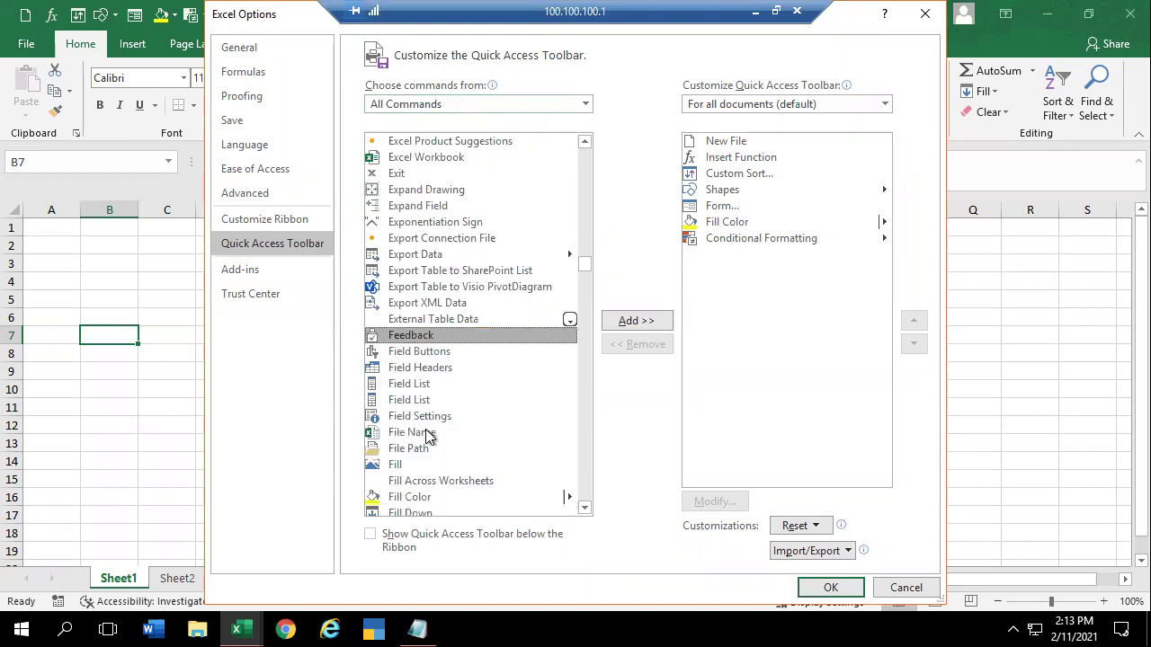
scroll(433, 382, down, 10)
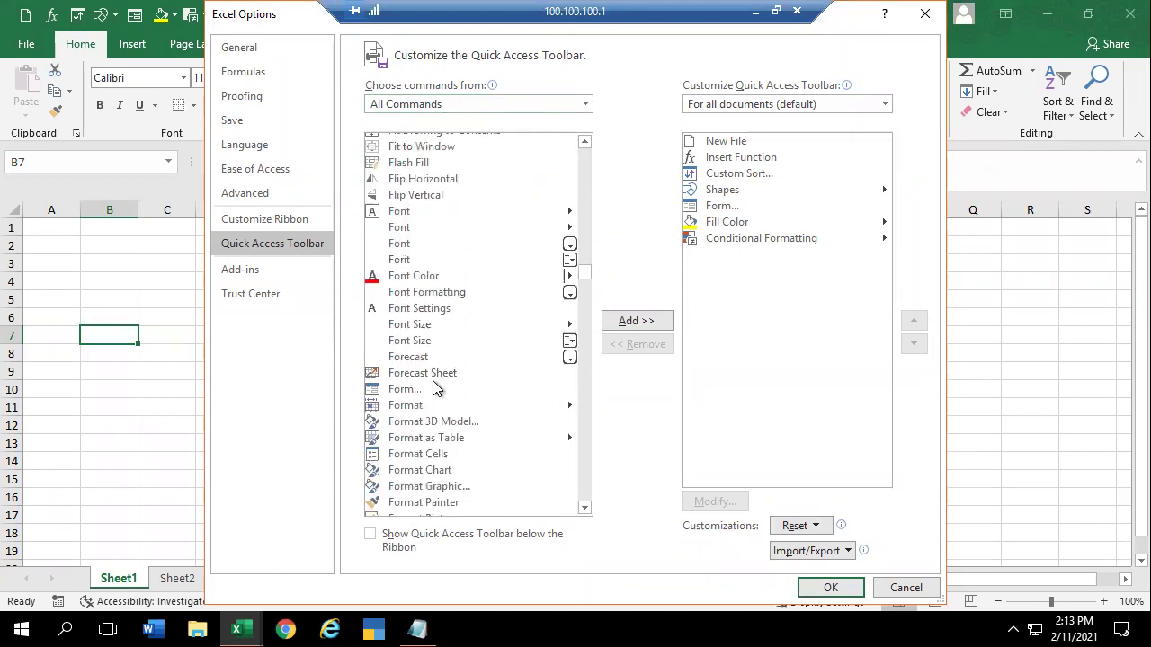
click(396, 306)
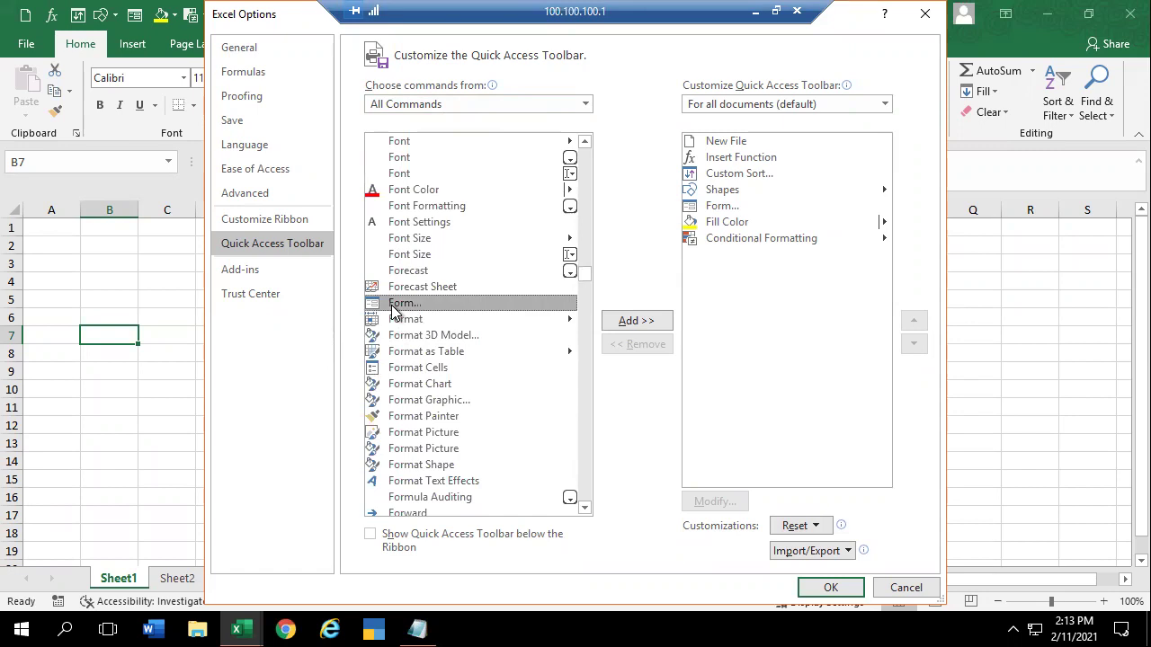
click(626, 326)
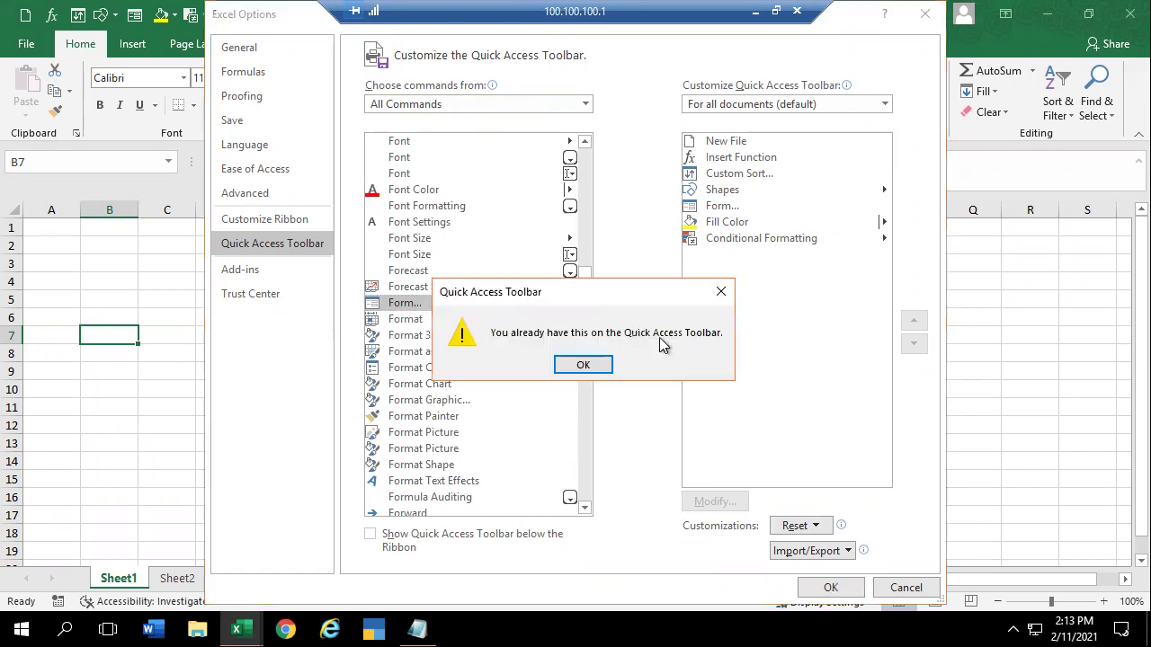
click(725, 302)
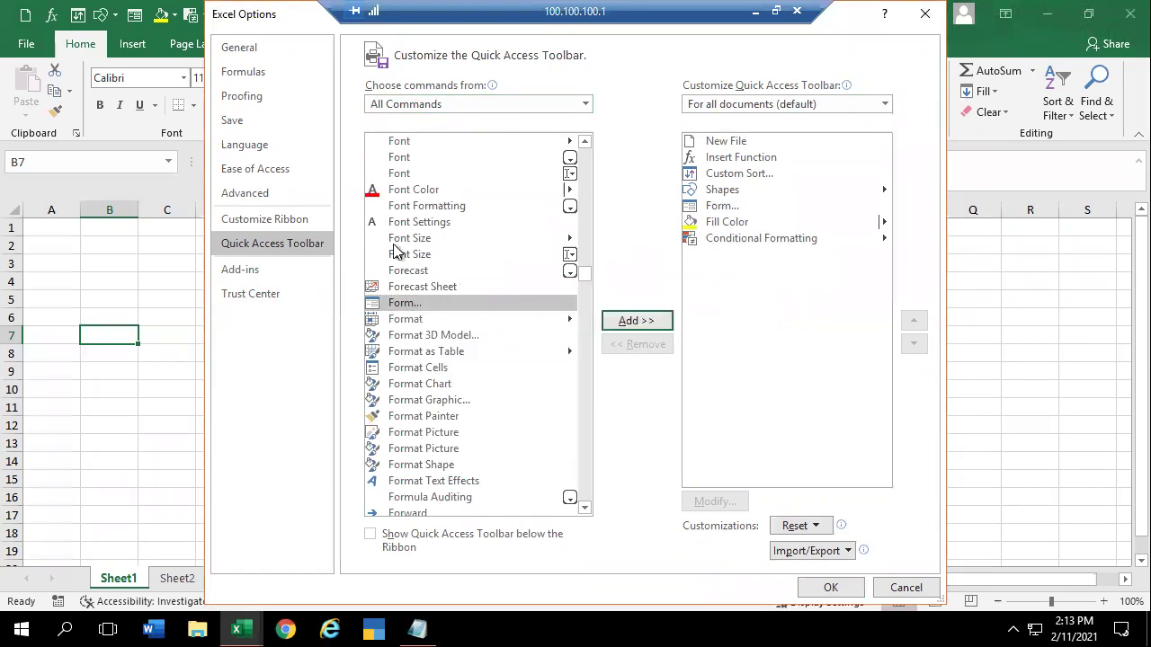
- Switch the command list to All Commands and close Excel Options with OK
click(385, 106)
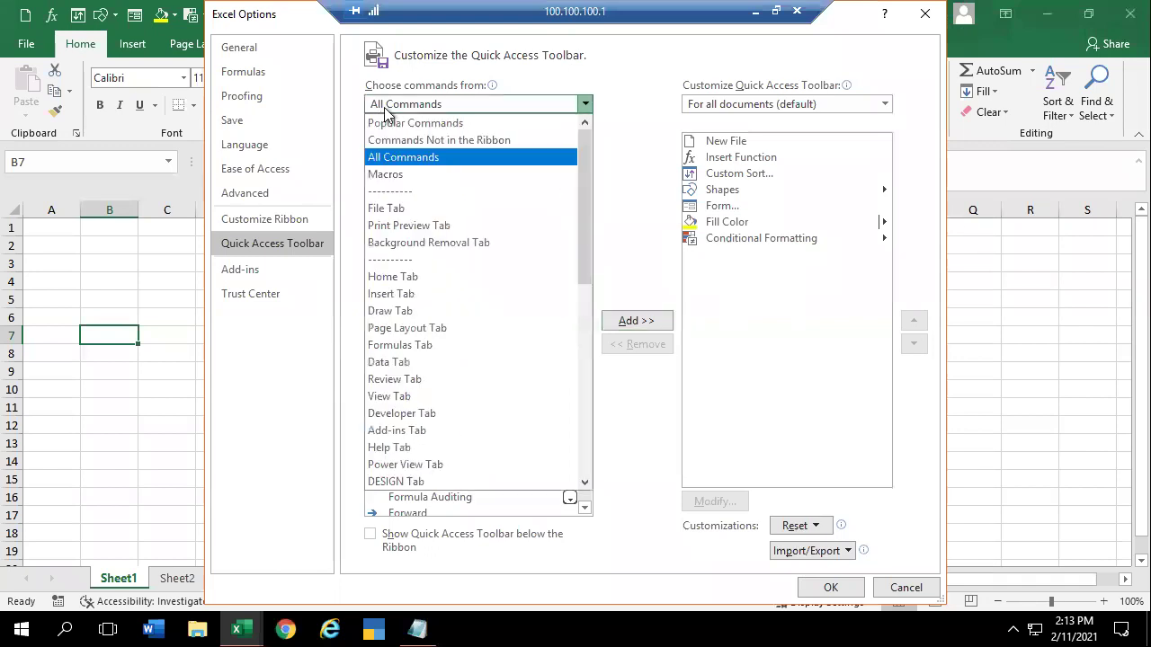
click(378, 156)
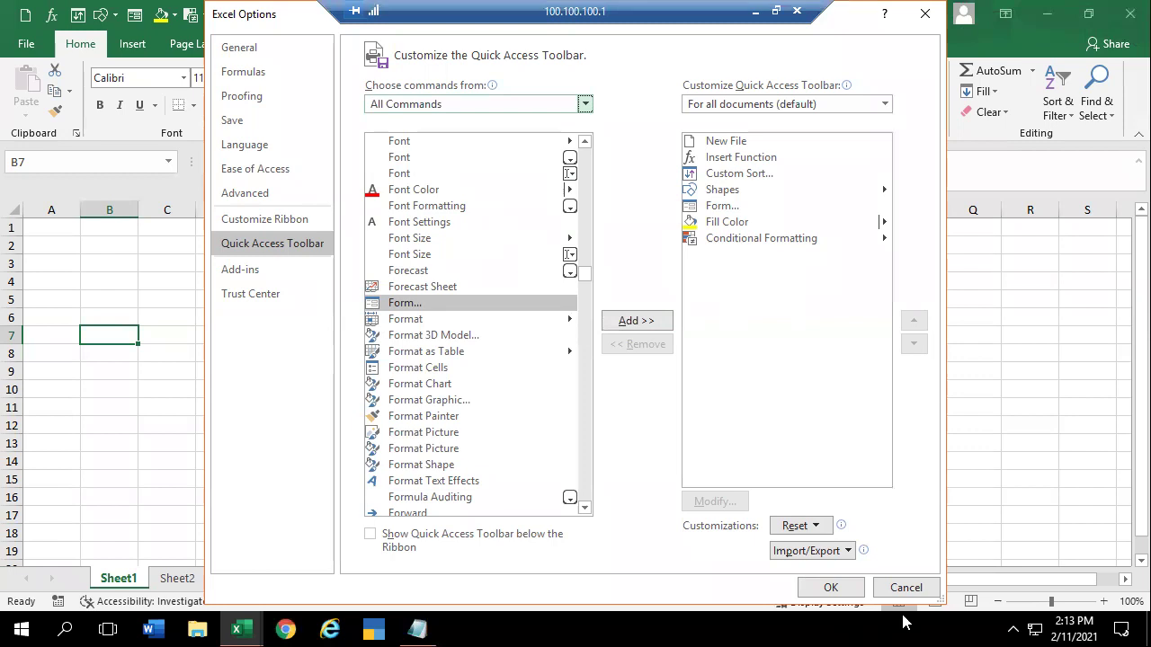
click(845, 592)
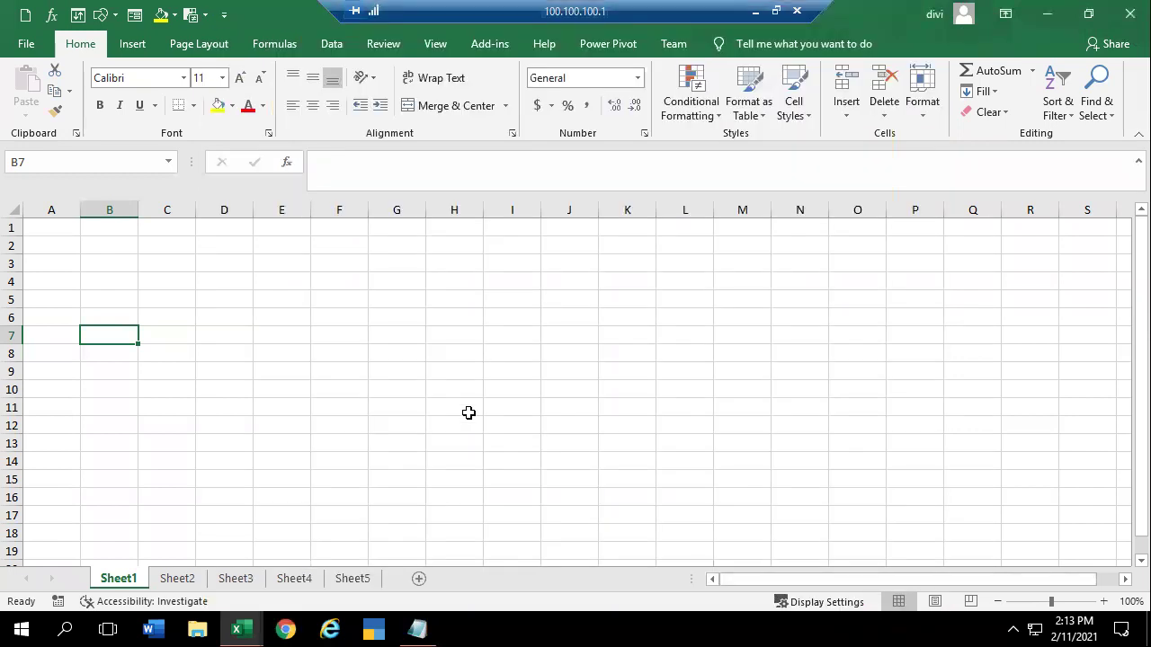
- Enter the header 'sl.no' in cell A1
click(45, 232)
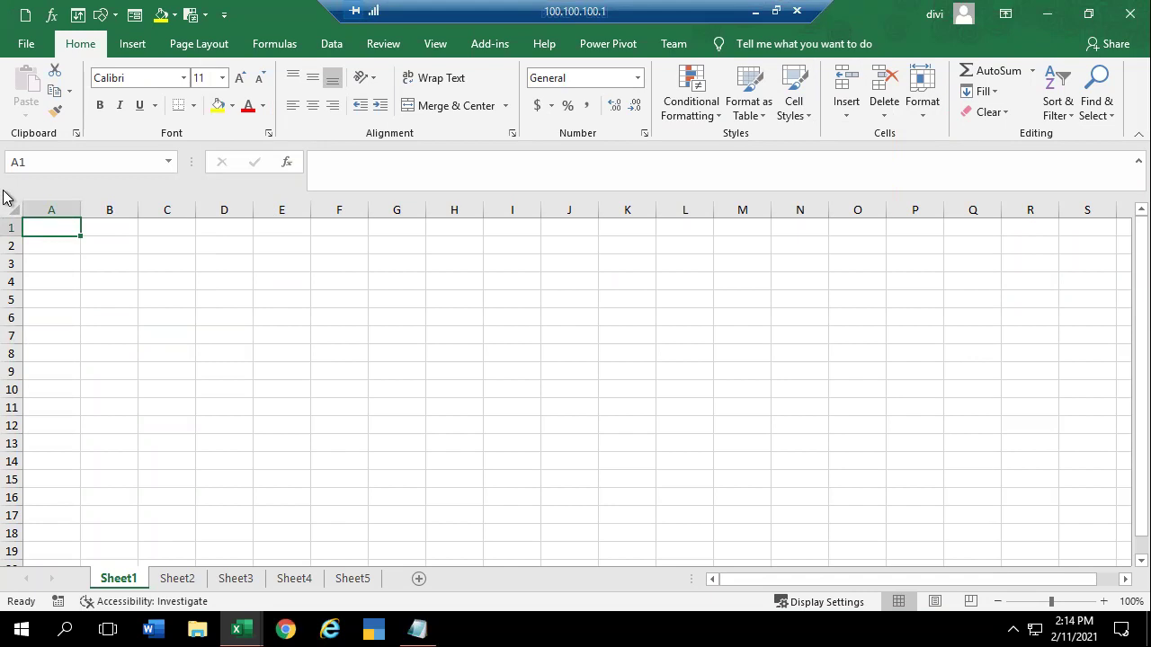
text(sl.no)
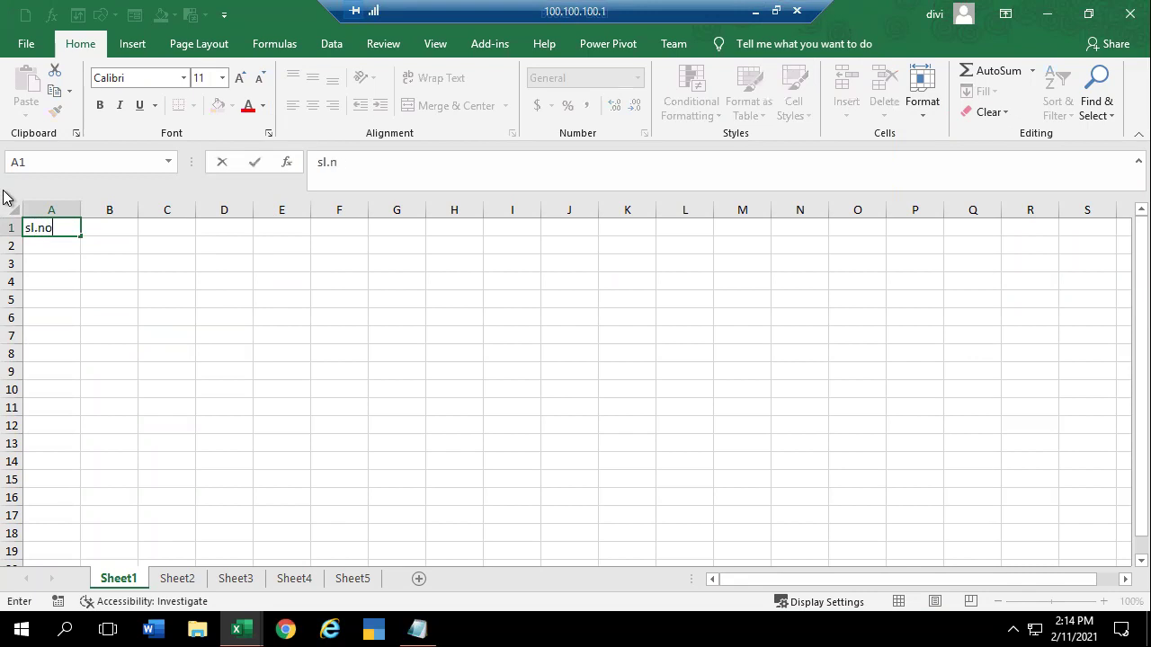
key(Tab)
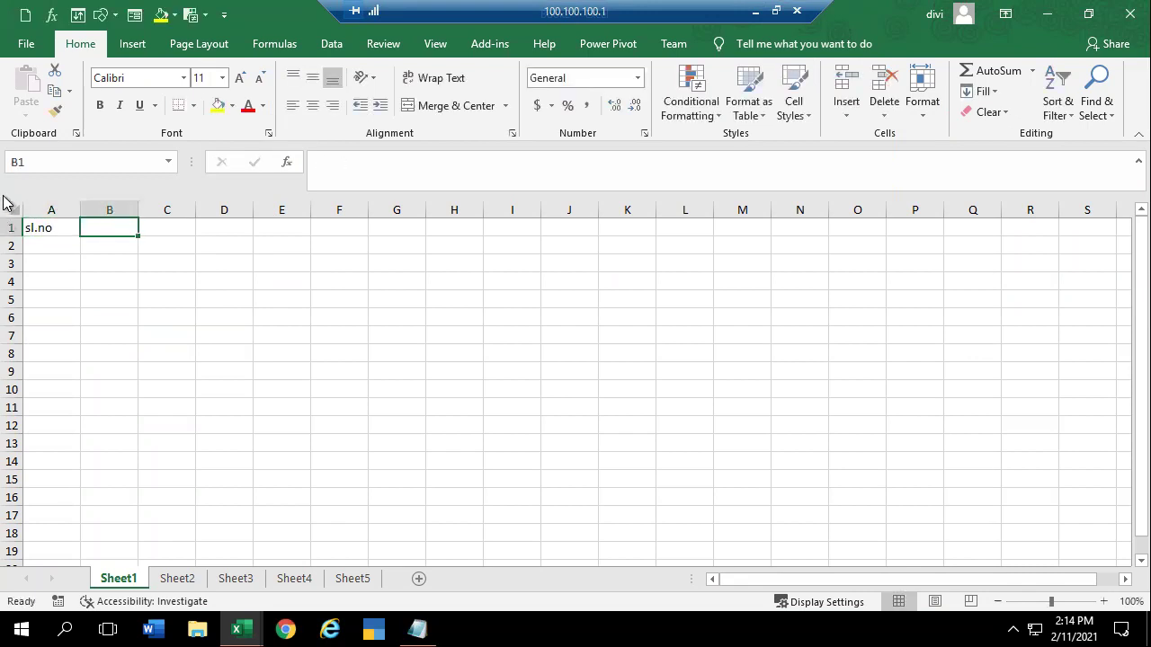
ctrl+scroll(102, 257, up, 3)
- Type the header 'name of the emplyoee' in cell B1, correcting typos along the way
click(173, 232)
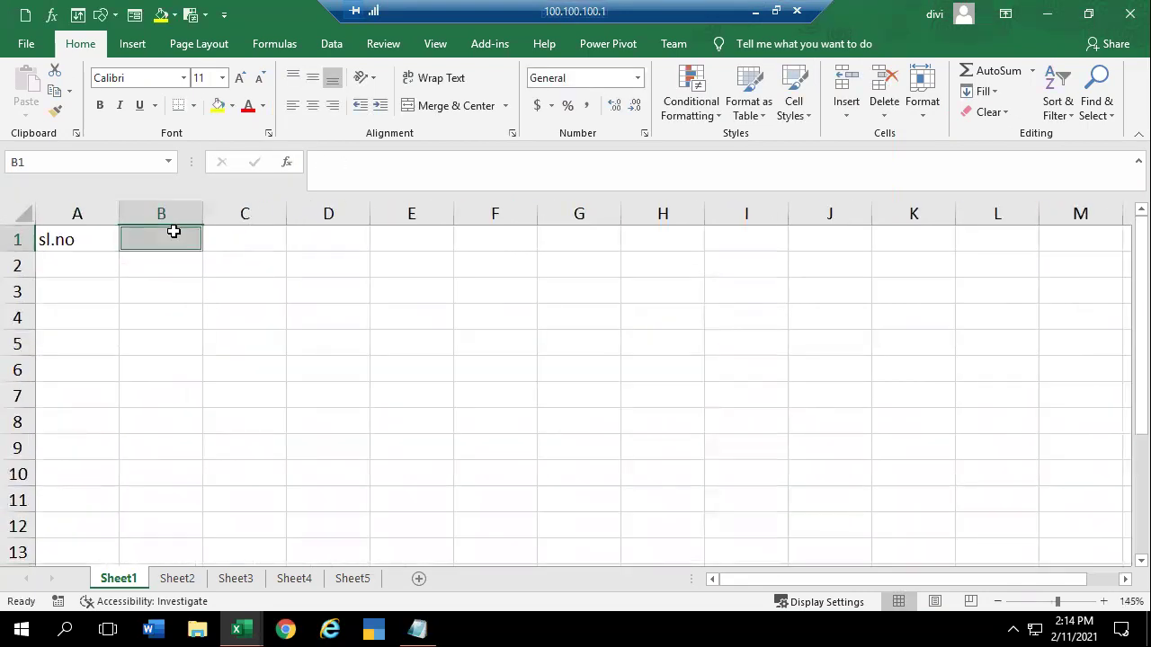
text(name)
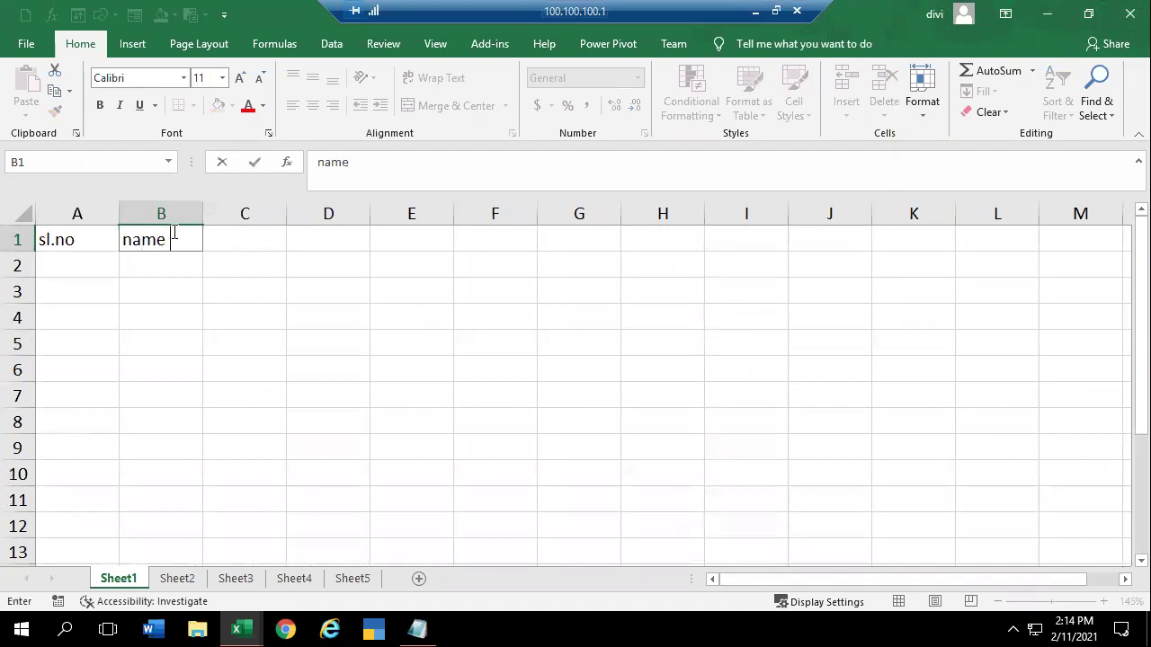
text( of the emplyee)
key(BackSpace)
key(BackSpace)
key(BackSpace)
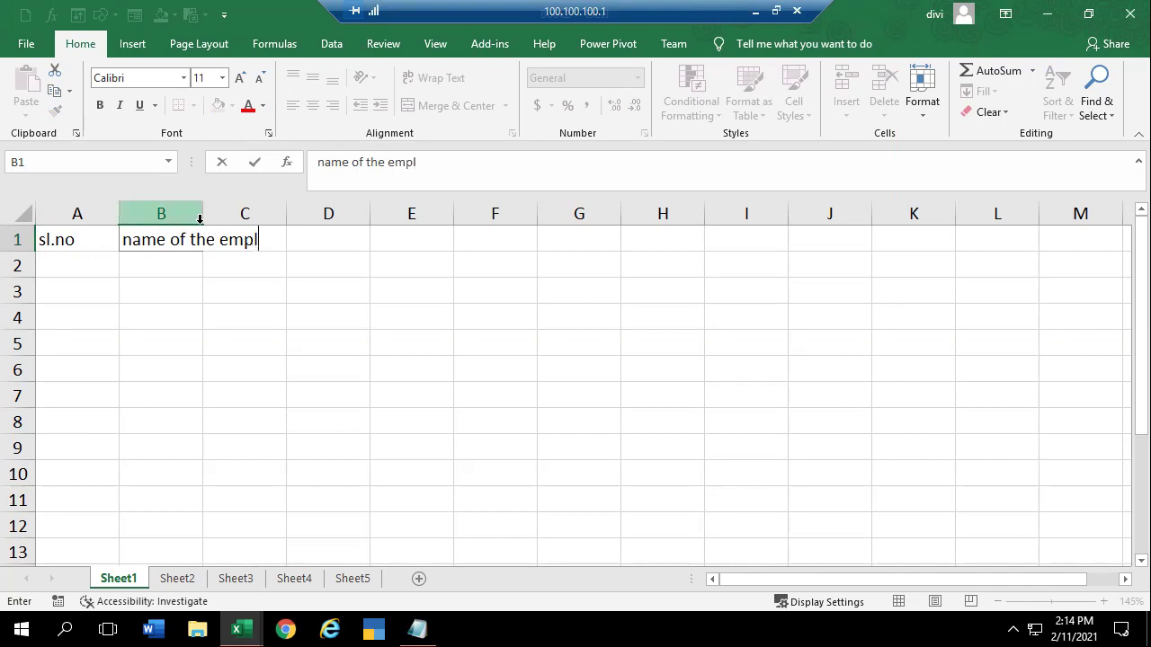
text(opee)
key(BackSpace)
key(BackSpace)
key(BackSpace)
key(BackSpace)
key(BackSpace)
key(BackSpace)
key(BackSpace)
text(emplyoe)
click(200, 227)
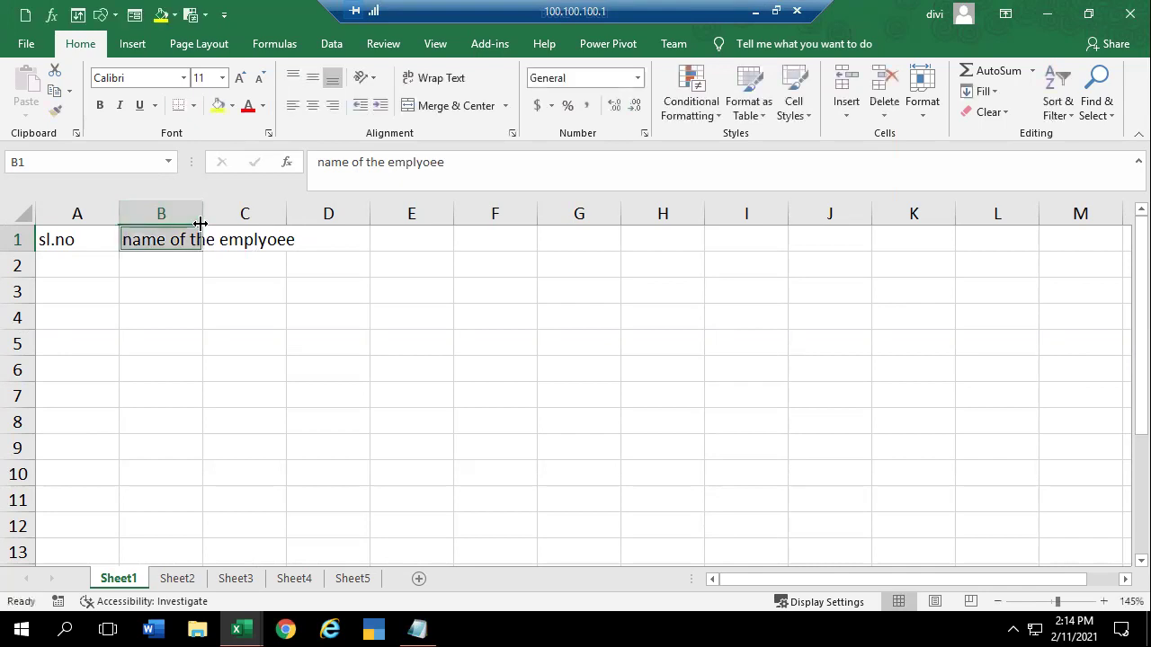
- Enter 'salary' in cell C1 and select the header cells A1:C1
click(241, 238)
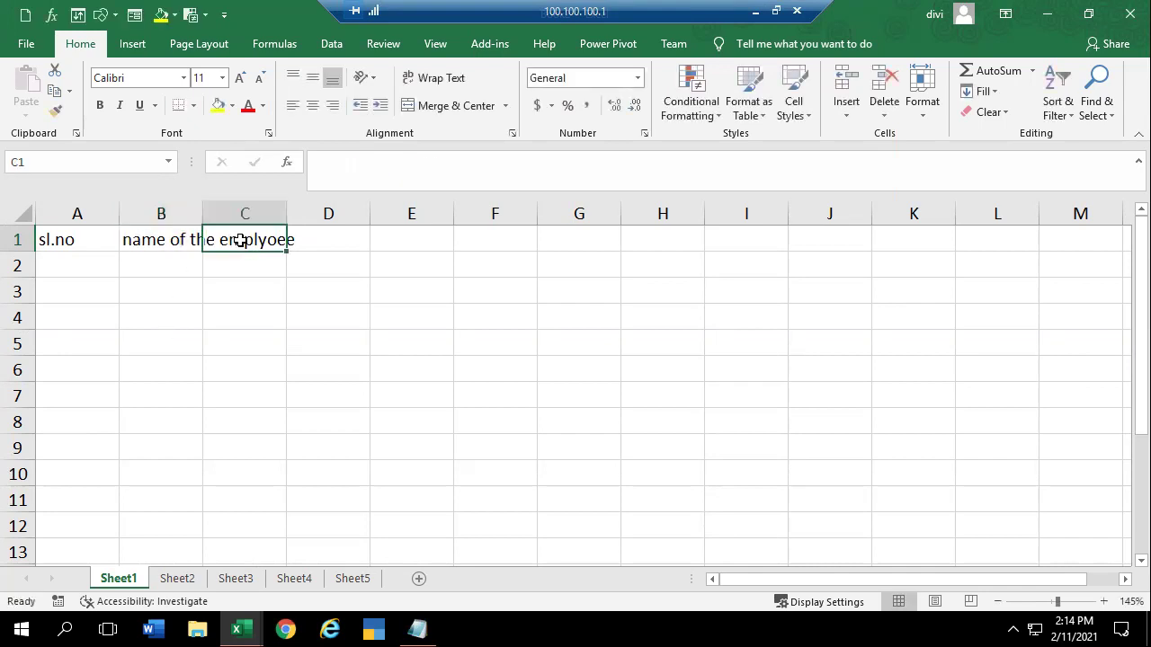
text(salary)
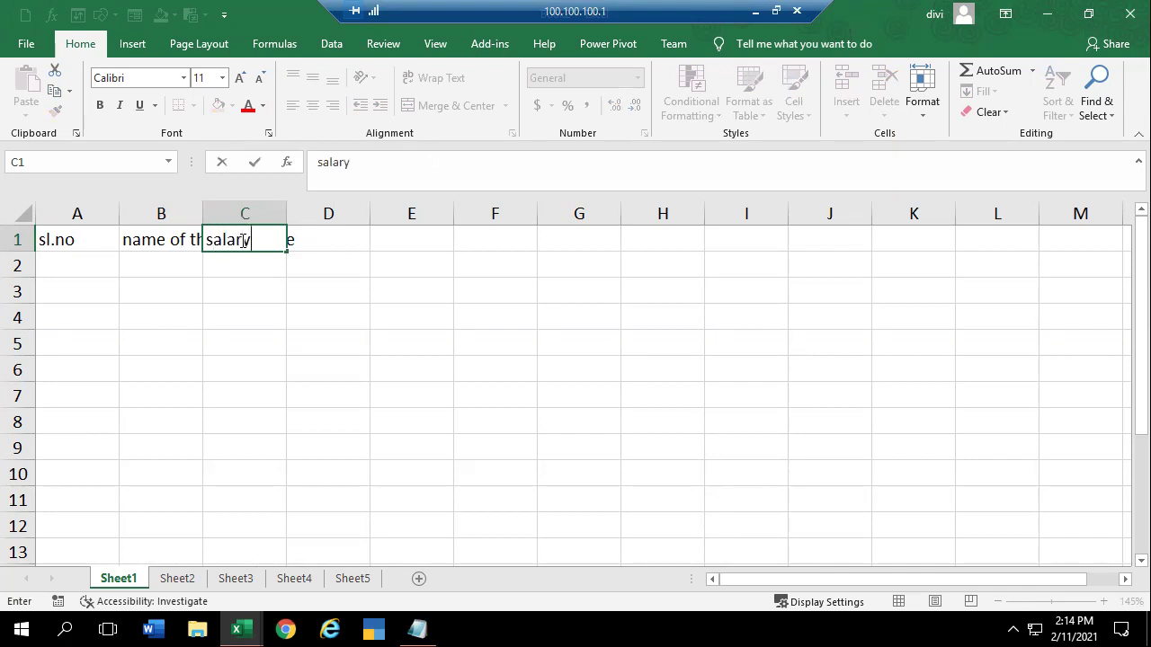
click(72, 286)
drag(72, 267, 186, 258)
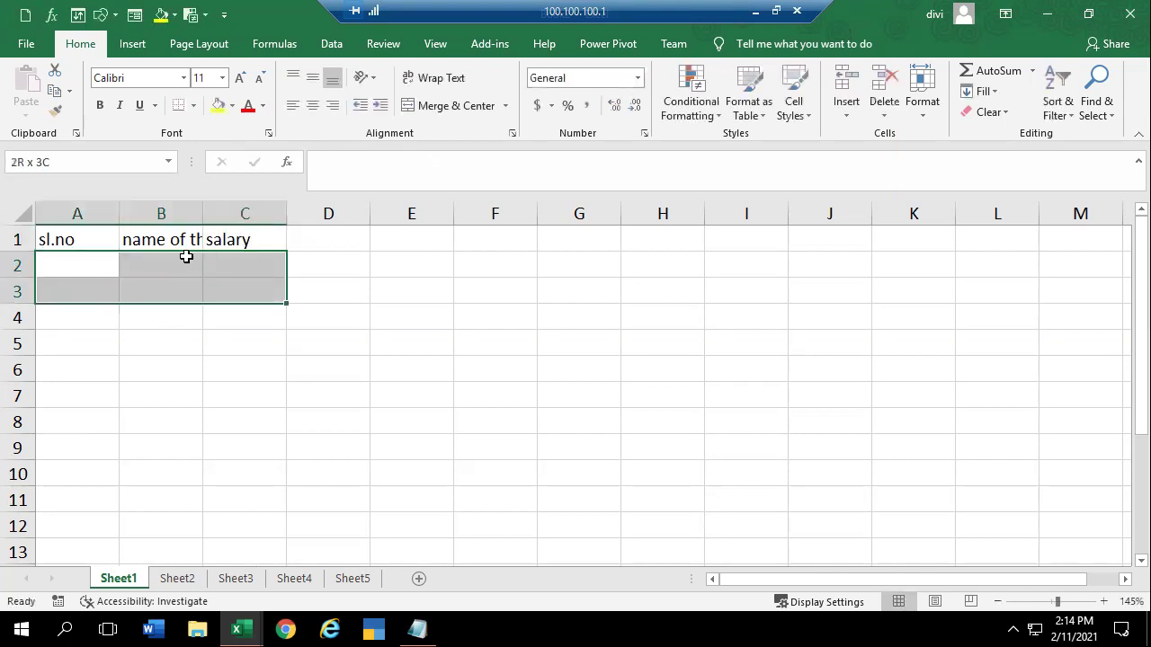
drag(44, 240, 239, 257)
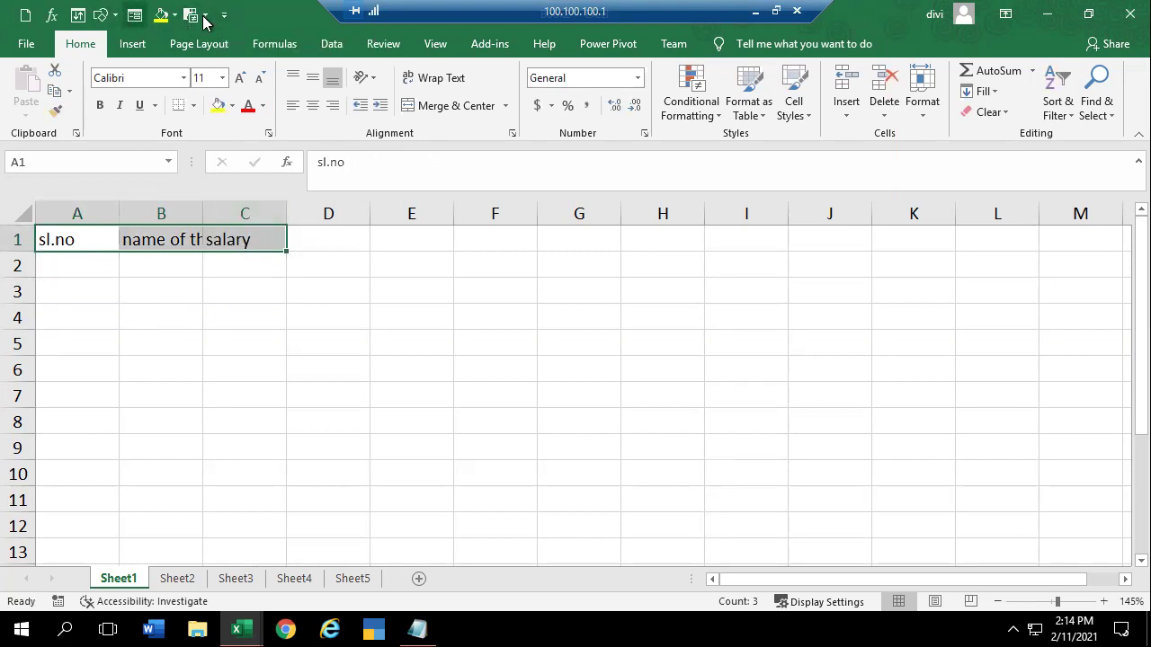
- Open the data Form on the headers, accept the labels warning, close it, then reopen it from A2
click(135, 16)
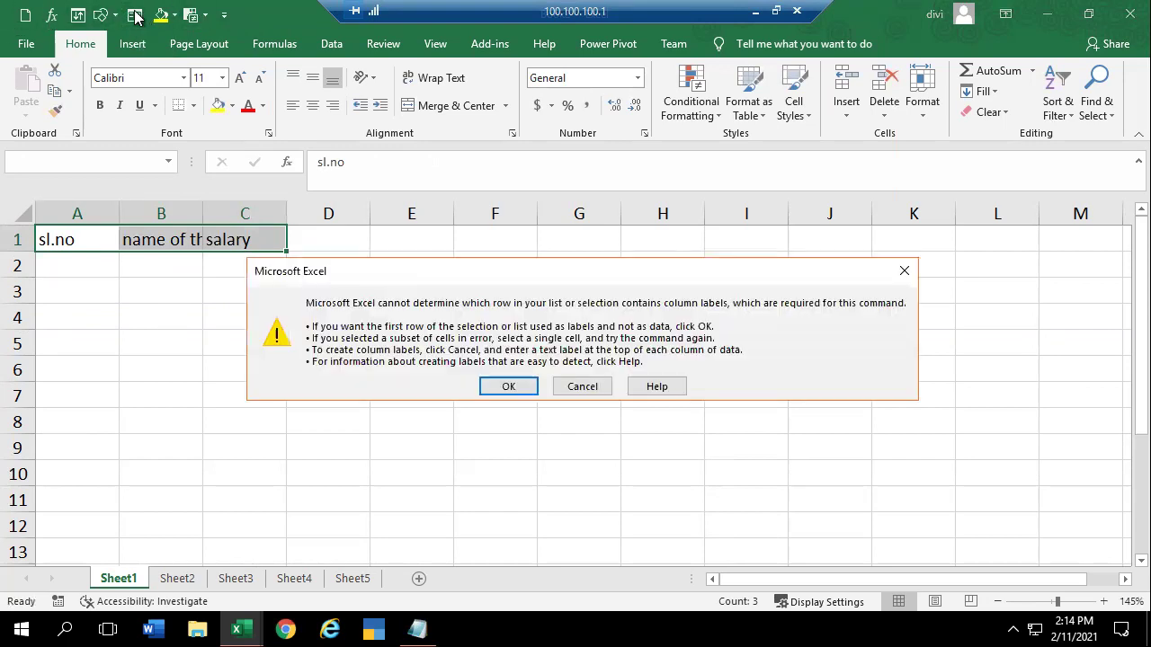
click(526, 389)
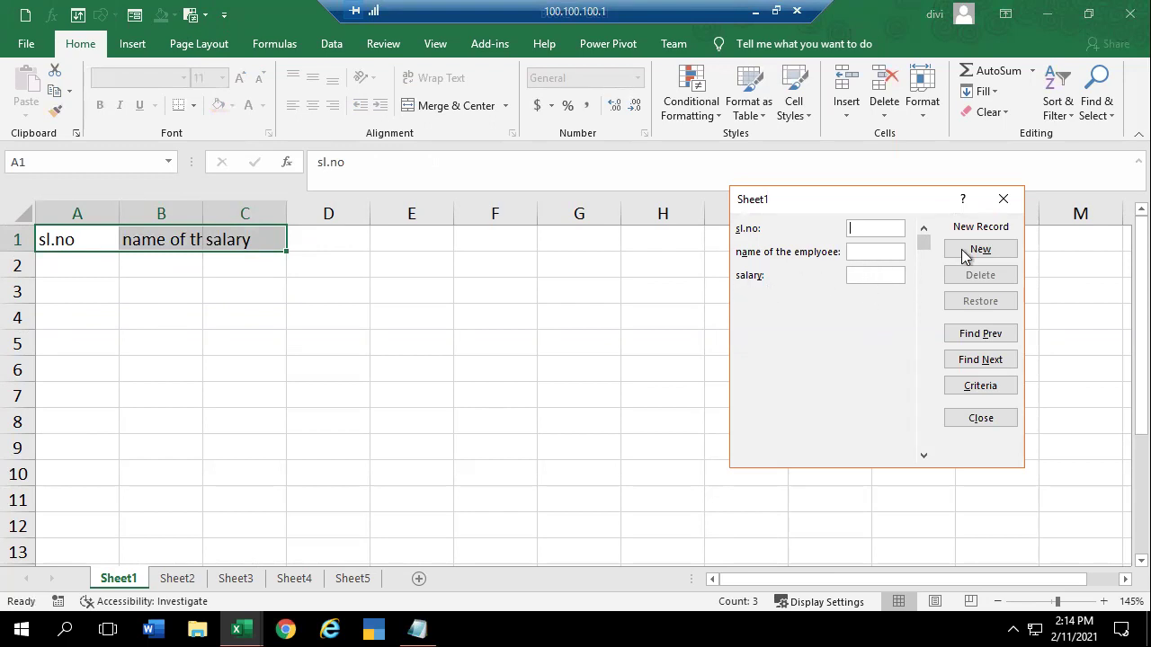
click(1005, 199)
click(83, 270)
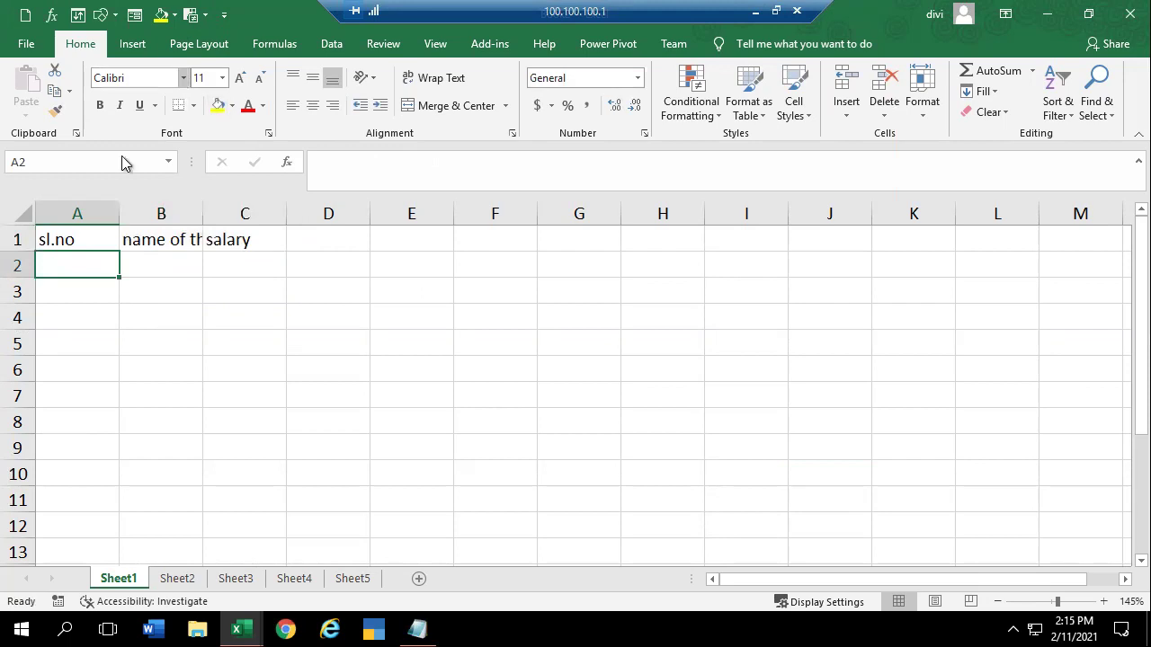
click(127, 12)
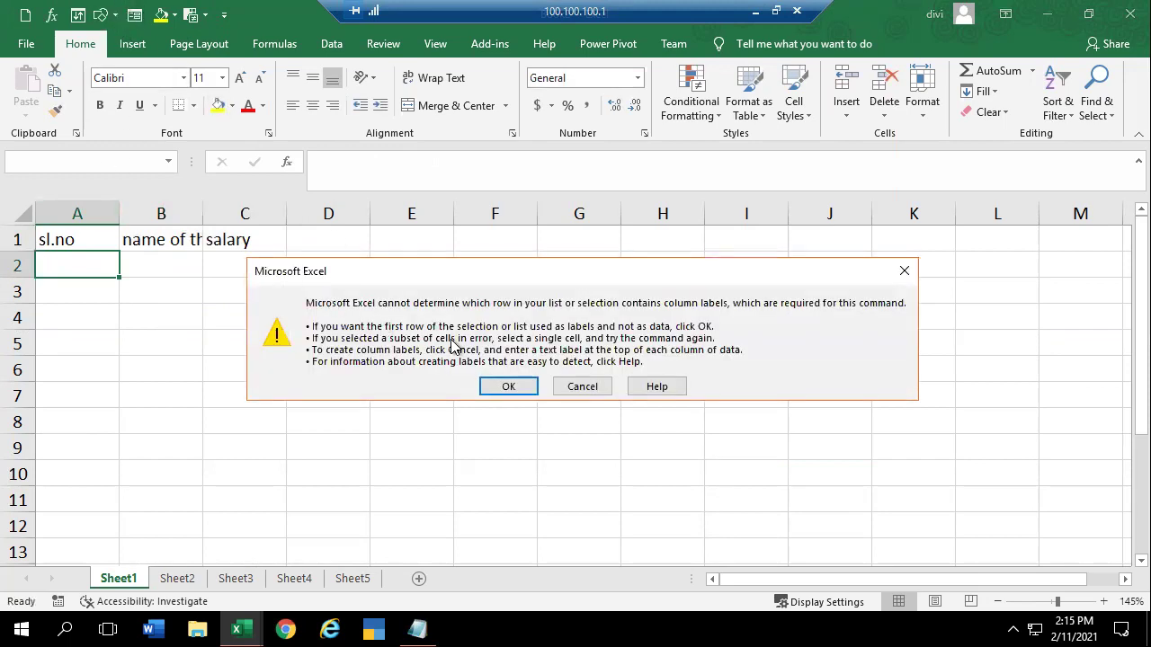
- Accept row 1 as labels and fill the form with sl.no 1001, the employee's name and salary 15000
click(509, 386)
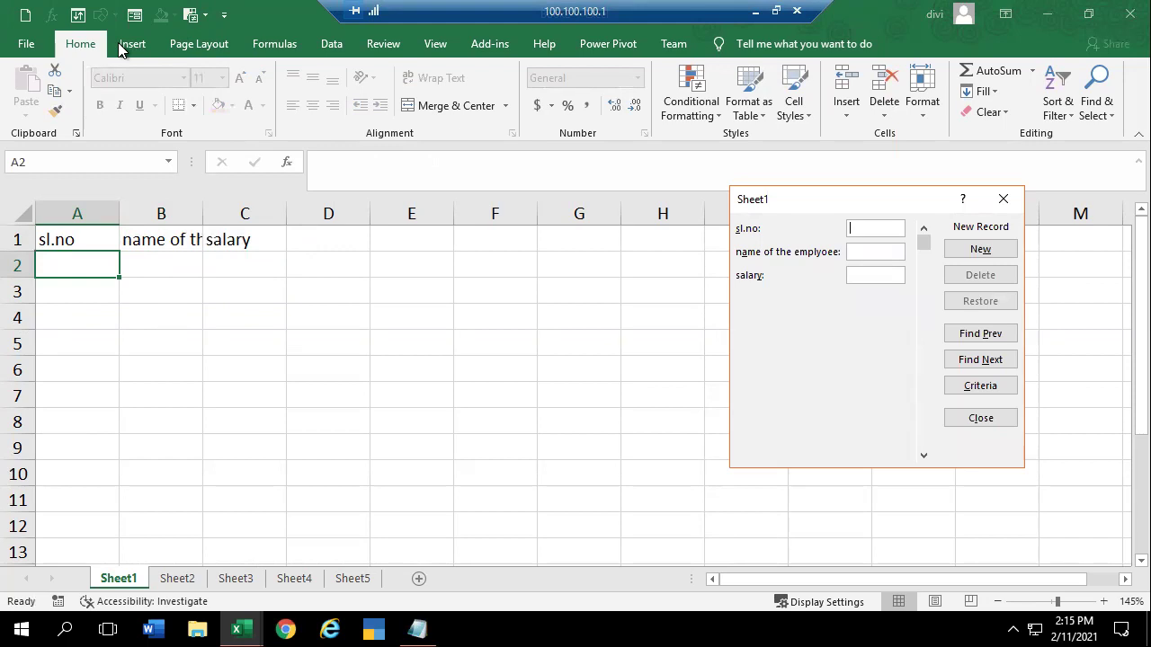
text(1001)
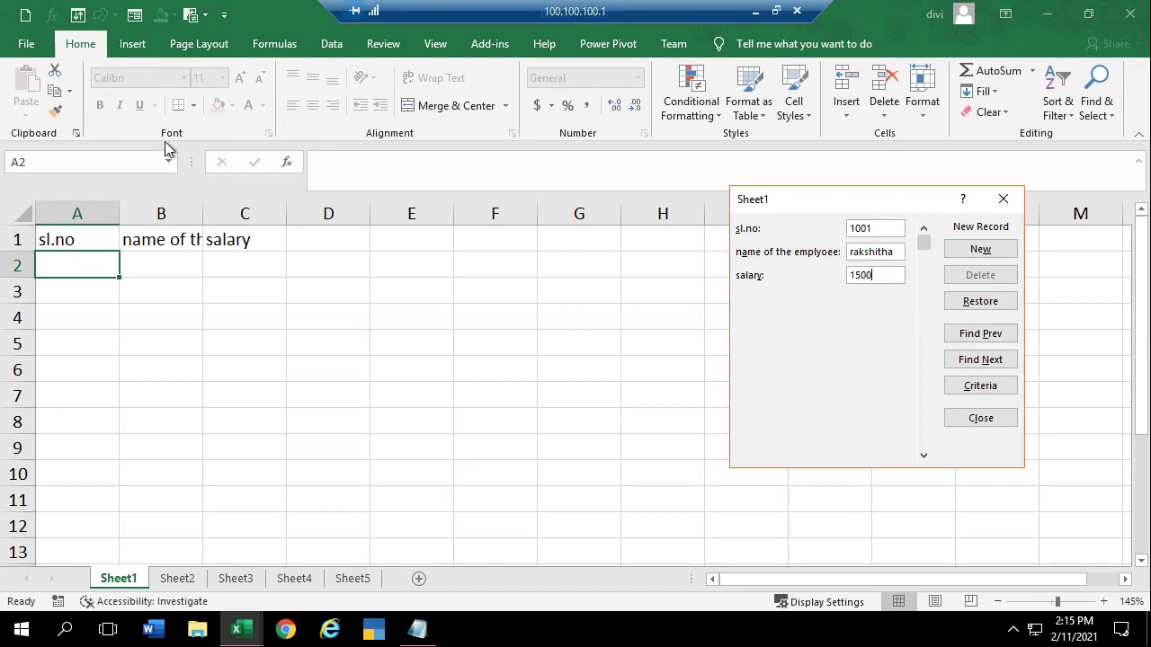
click(996, 257)
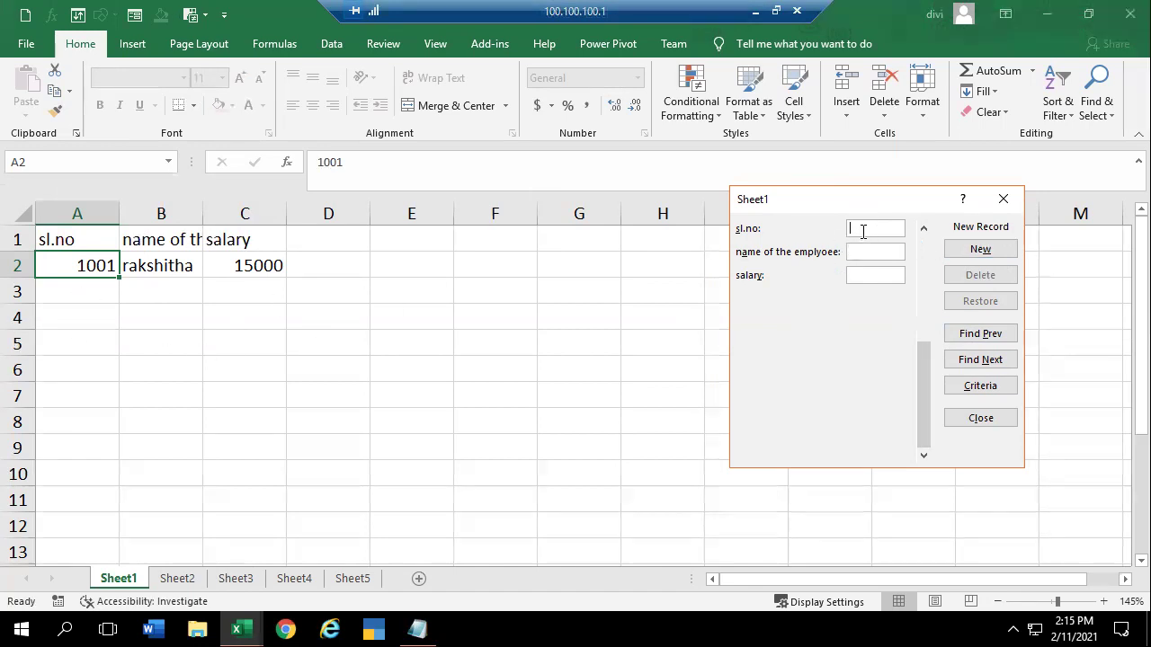
- Enter record 1002 with salary 20000 in the data form, add it, and close the form
text(10)
click(867, 277)
click(995, 250)
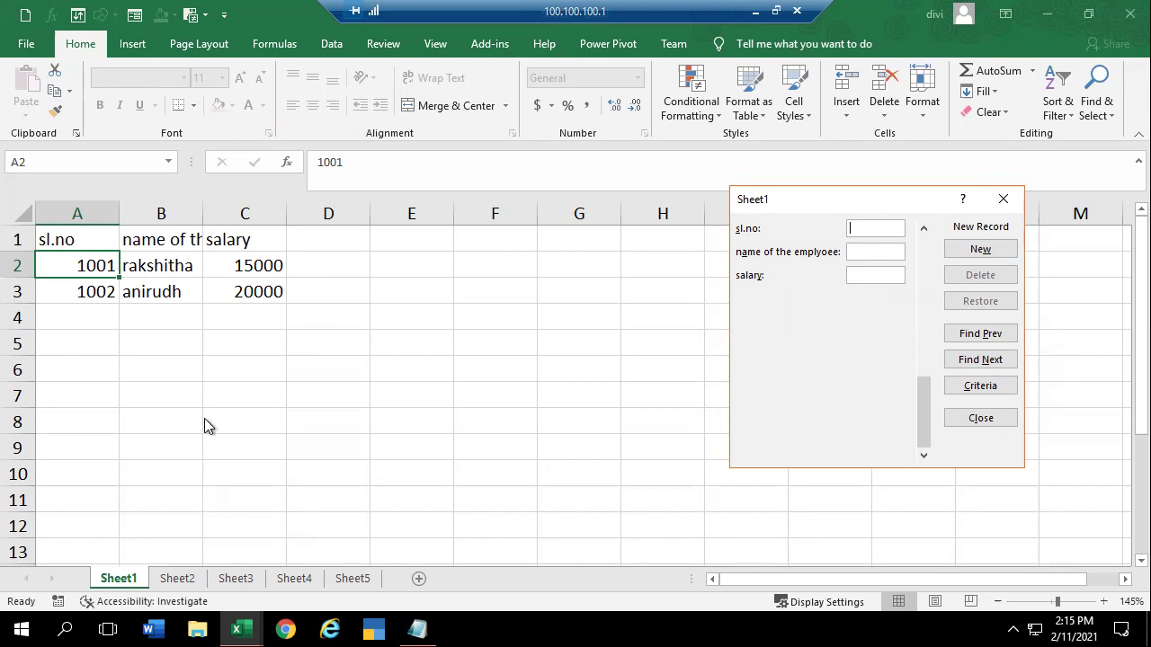
click(1001, 210)
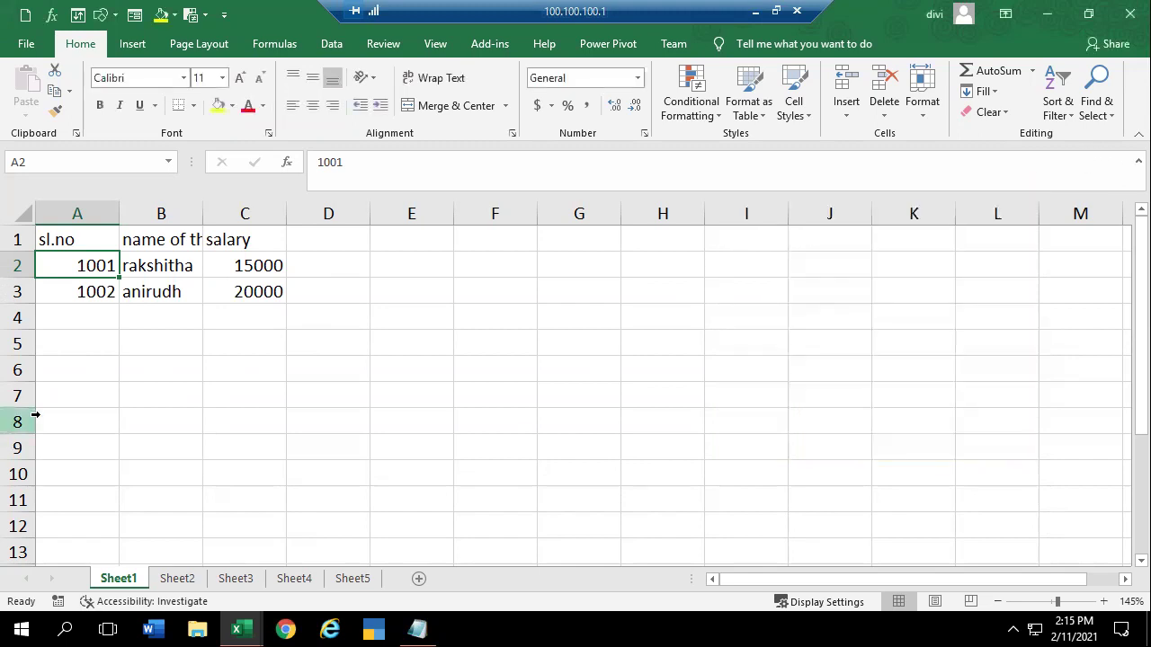
- Select a few cells in the table, then minimize the Excel workbook
drag(81, 306, 150, 379)
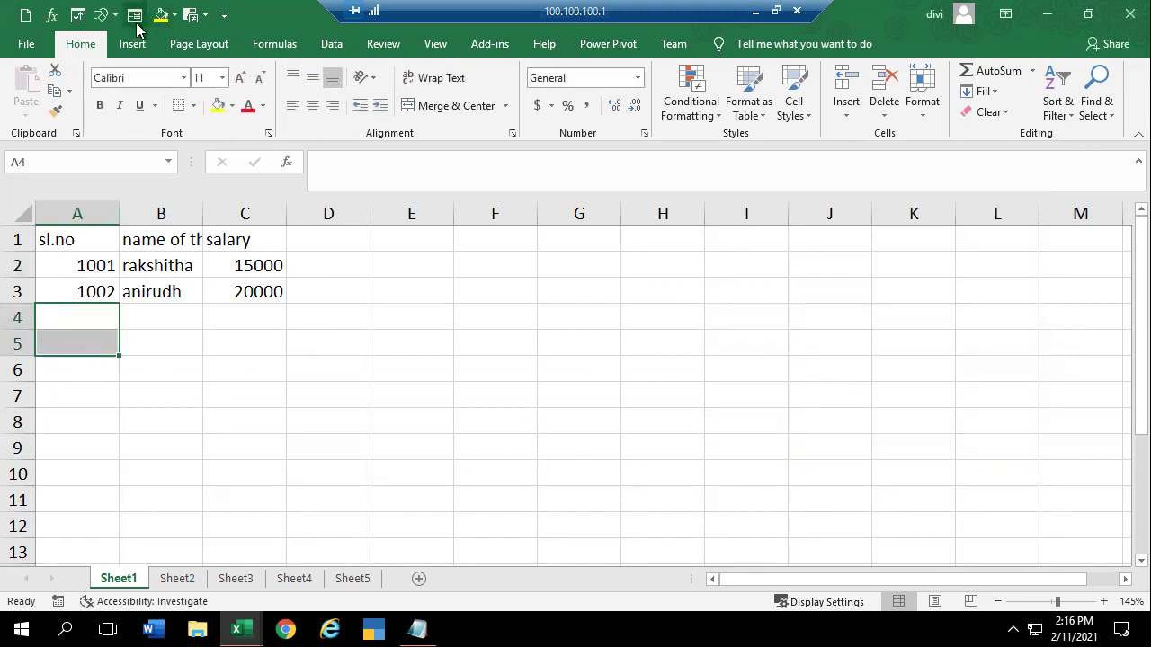
click(132, 360)
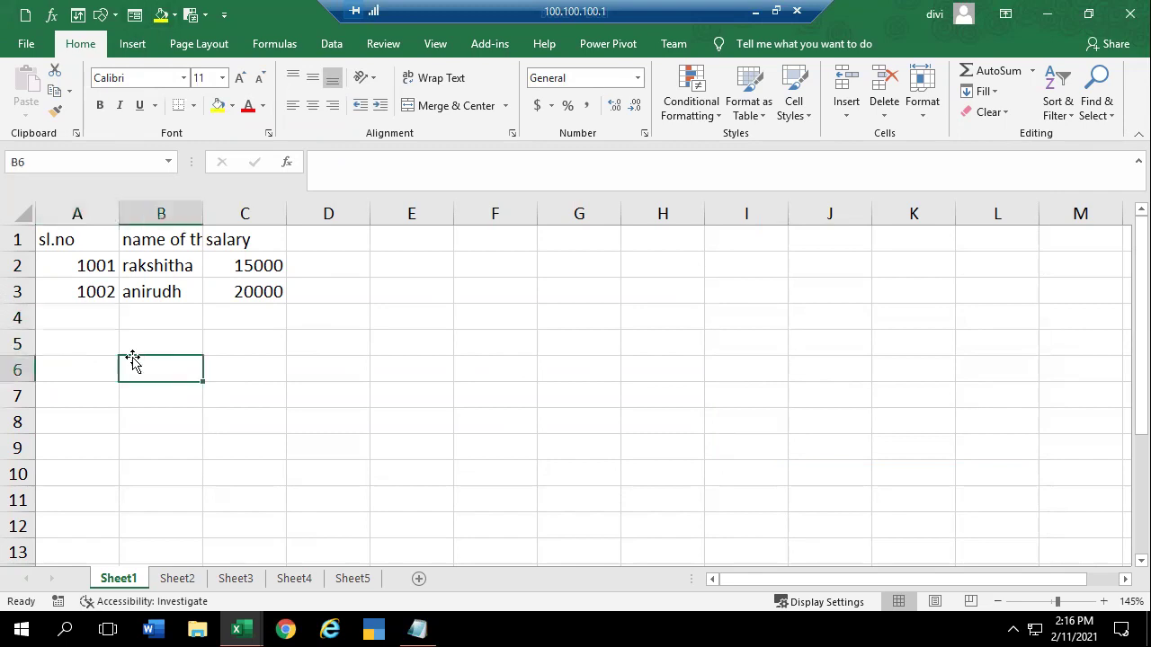
click(404, 346)
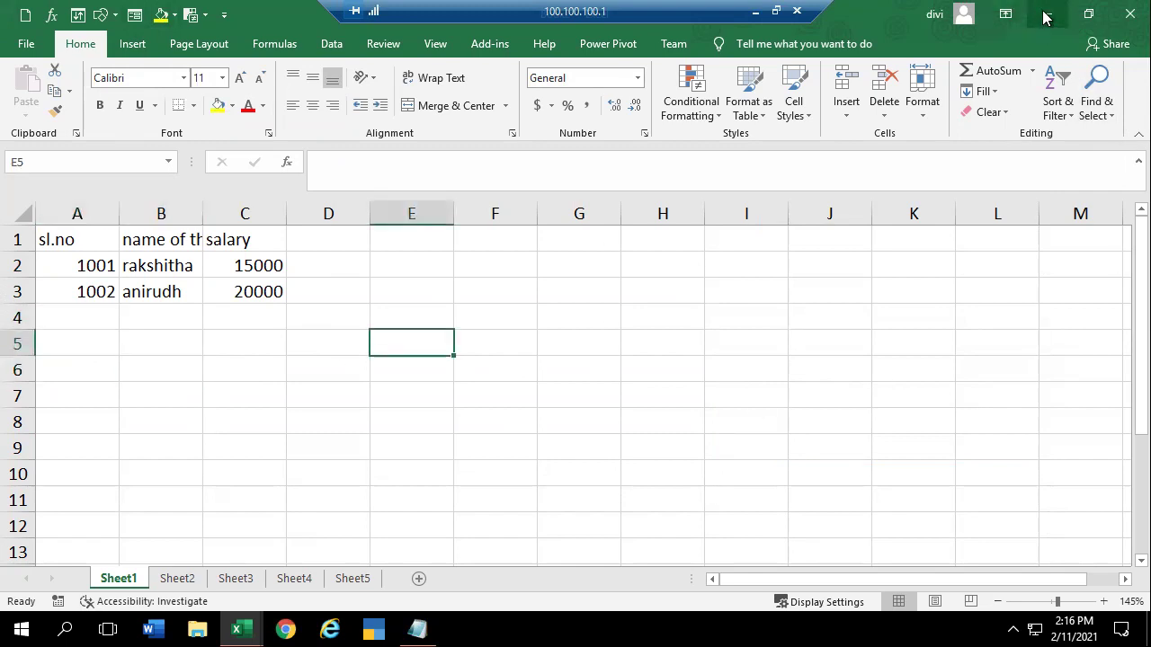
click(1046, 15)
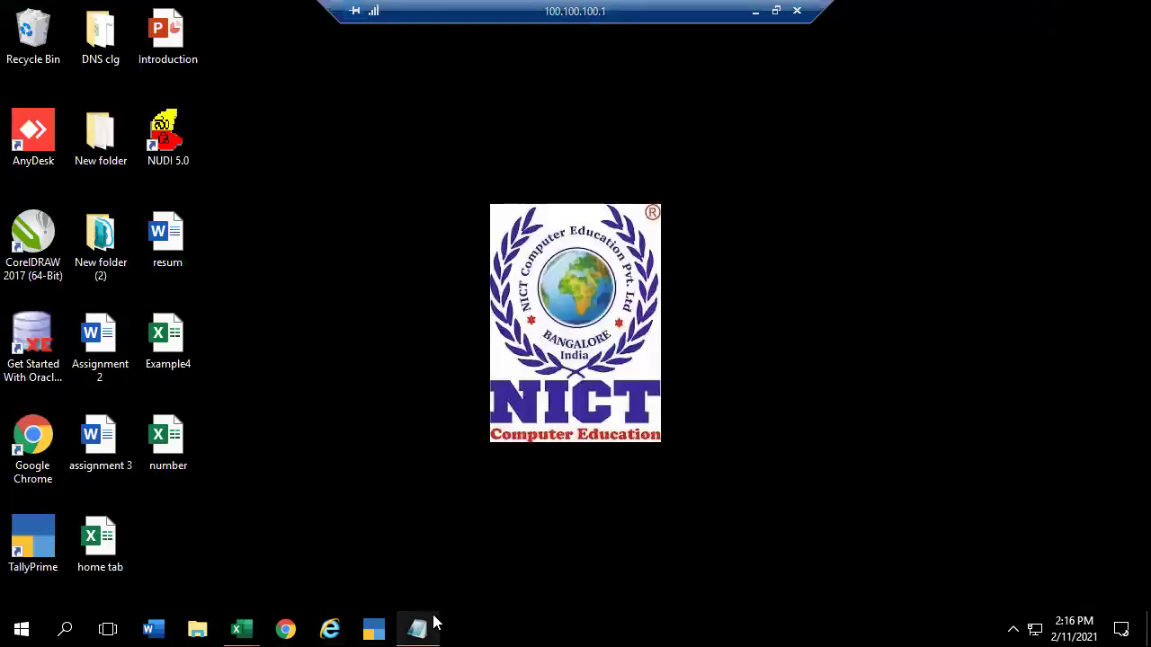
click(418, 628)
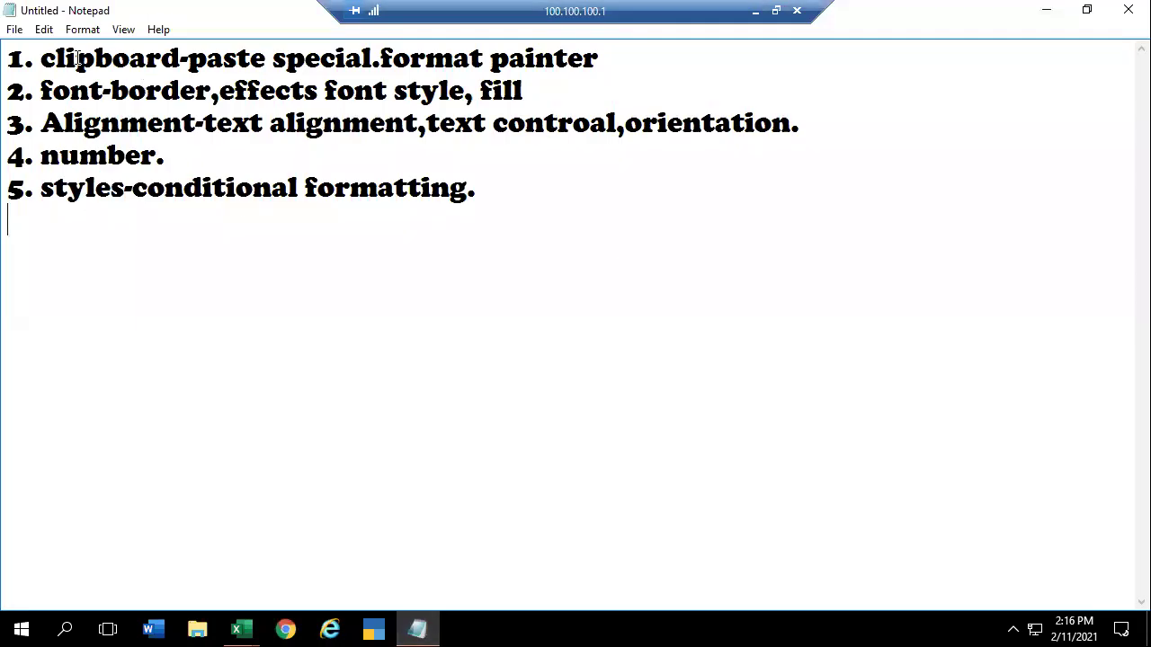
drag(206, 59, 358, 70)
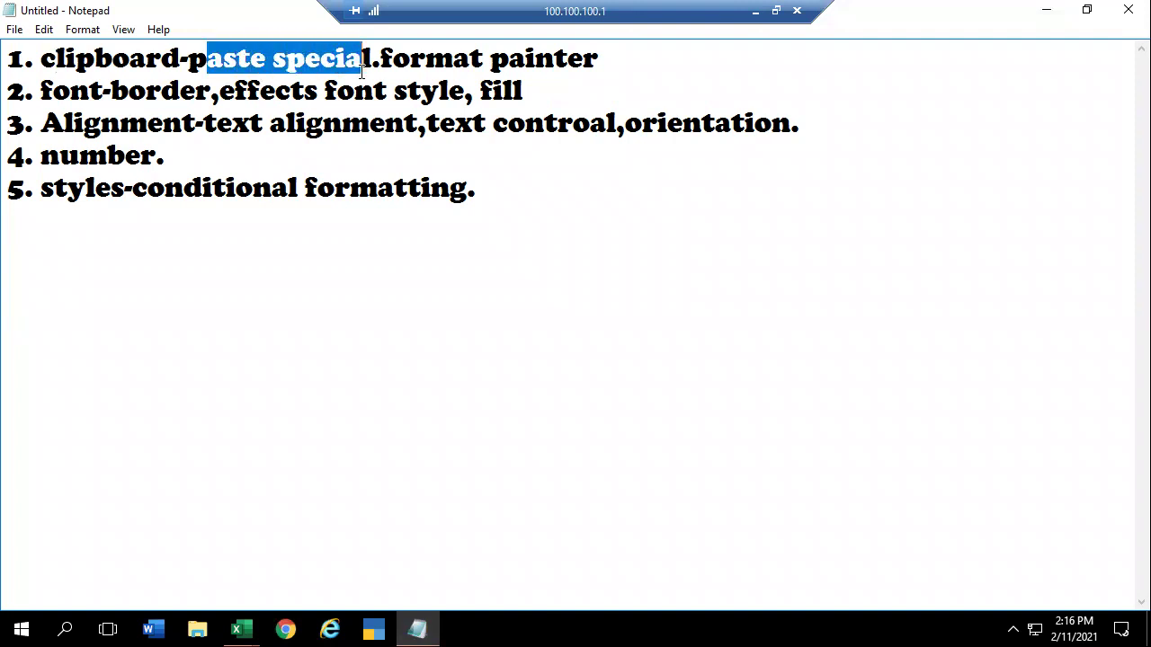
click(401, 77)
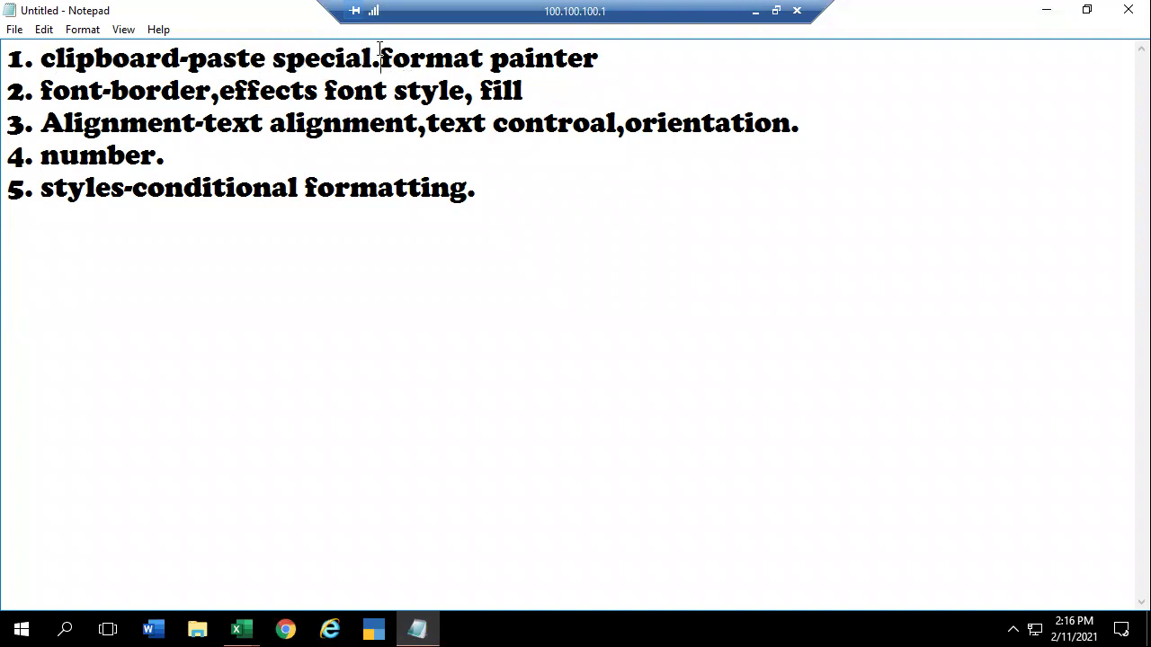
drag(382, 59, 607, 68)
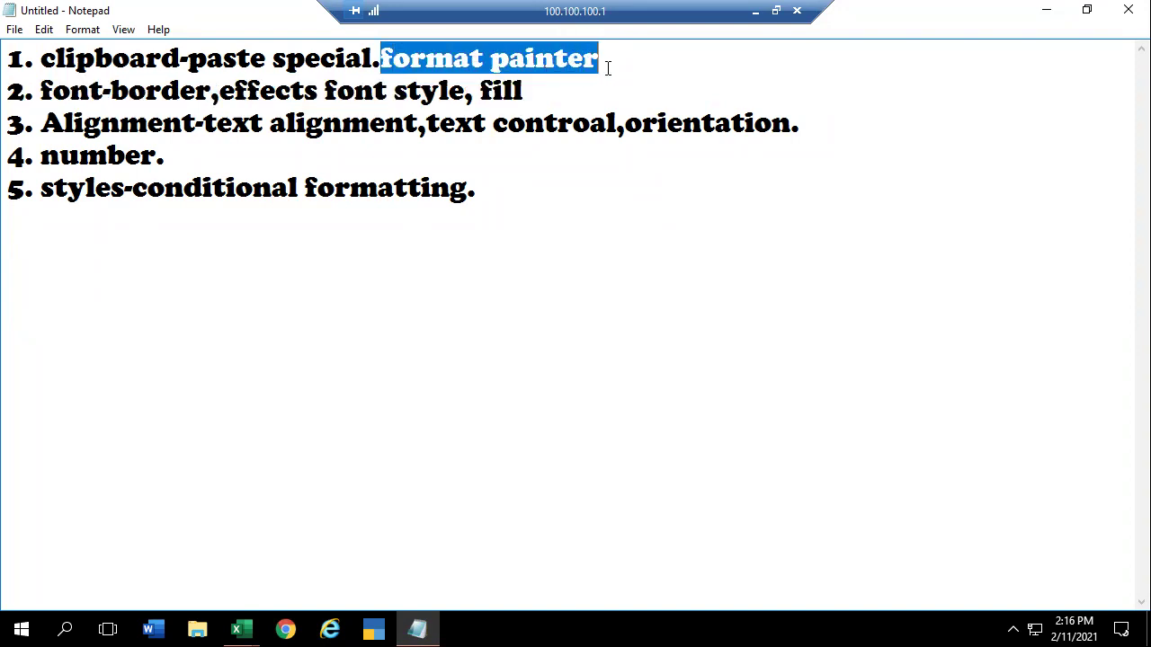
drag(53, 91, 565, 95)
click(203, 170)
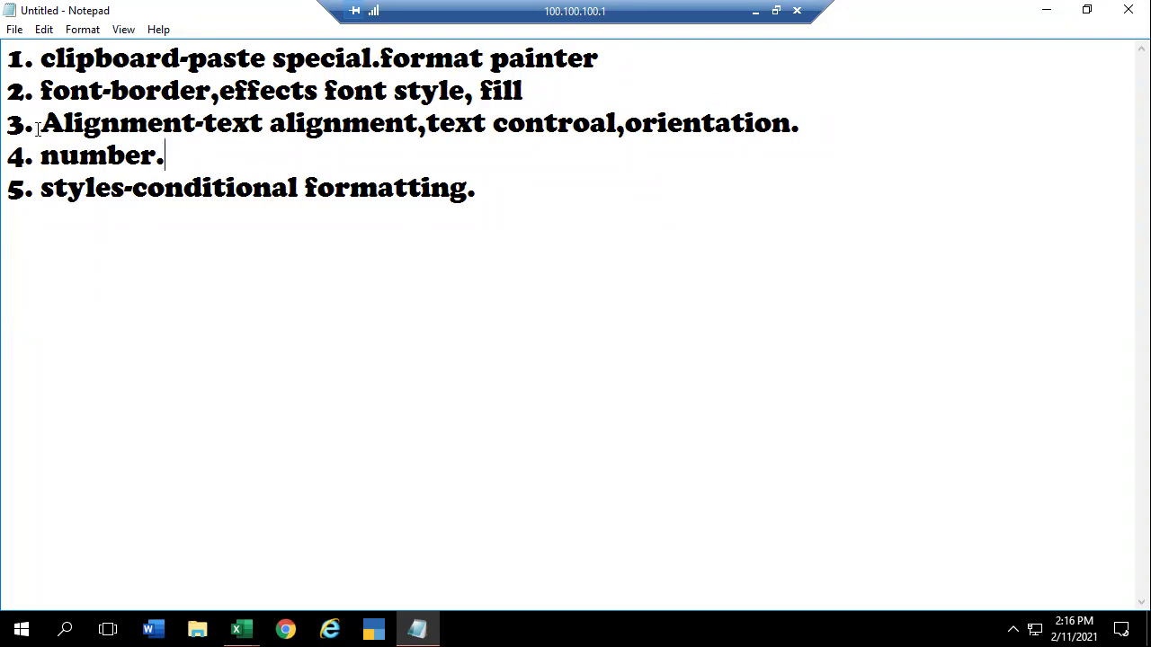
drag(45, 126, 588, 138)
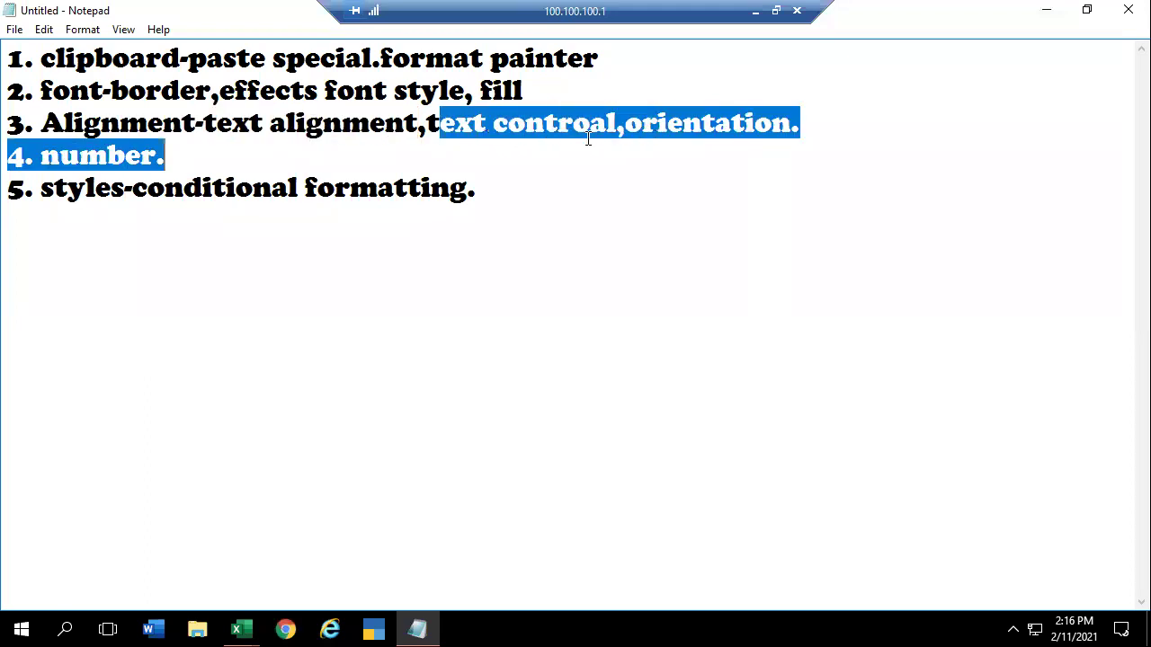
drag(683, 139, 669, 130)
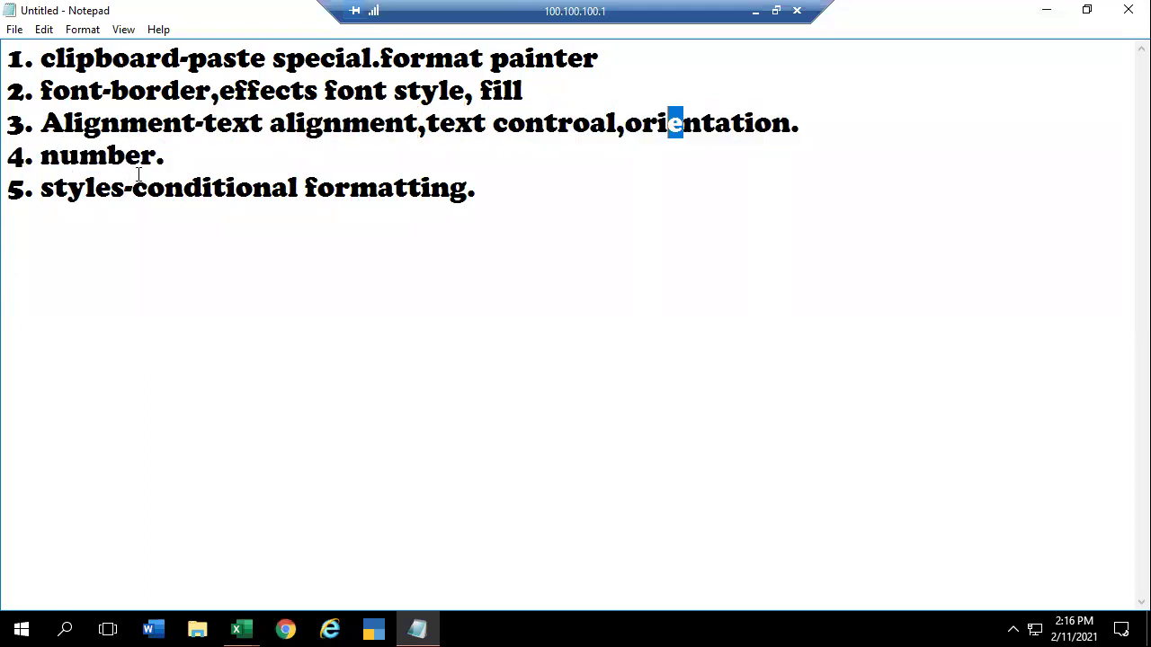
drag(178, 162, 59, 159)
click(435, 209)
drag(57, 199, 342, 211)
click(523, 201)
click(1046, 13)
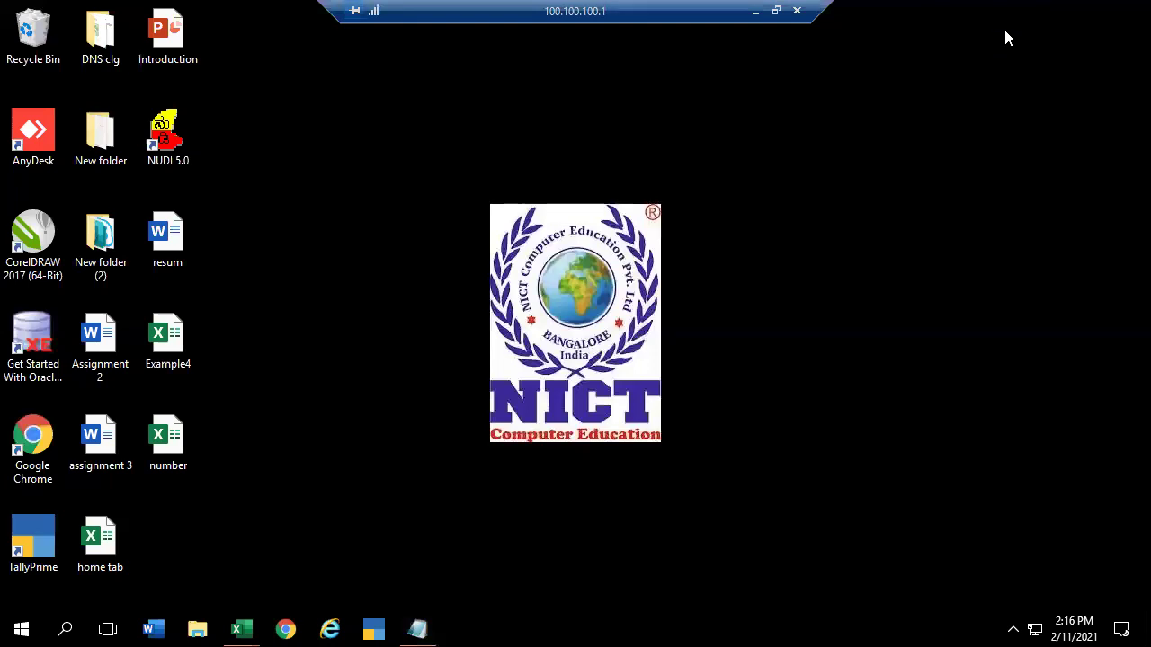
- Open the home tab workbook from the desktop and return from the File page to its paste special sheet
double_click(100, 544)
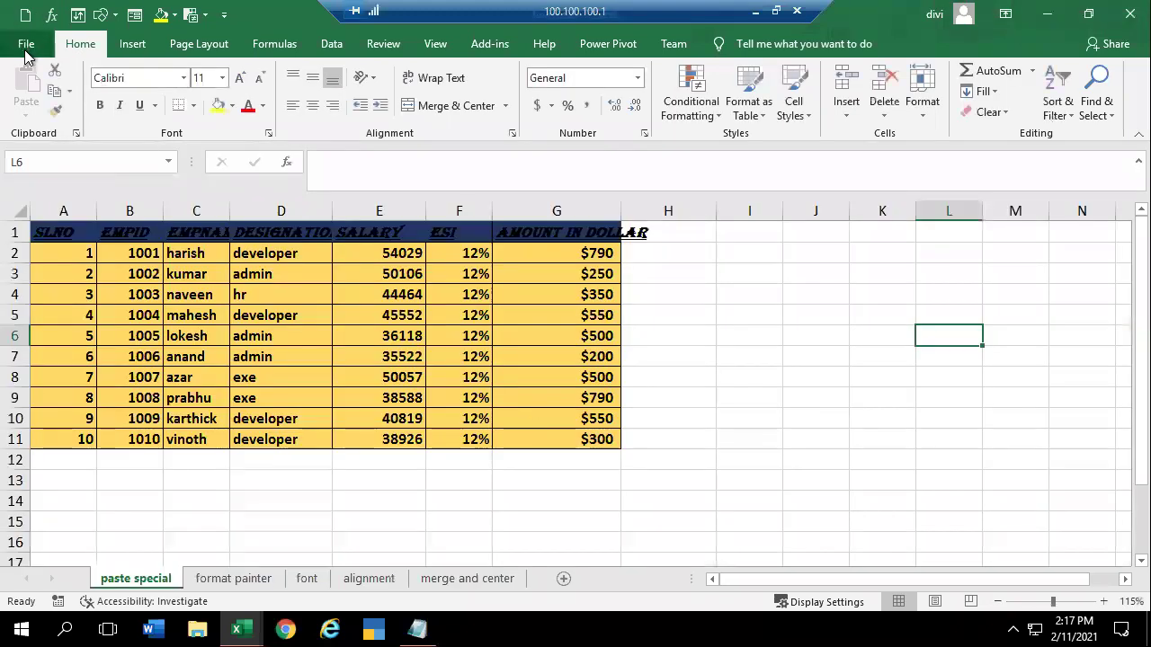
click(25, 49)
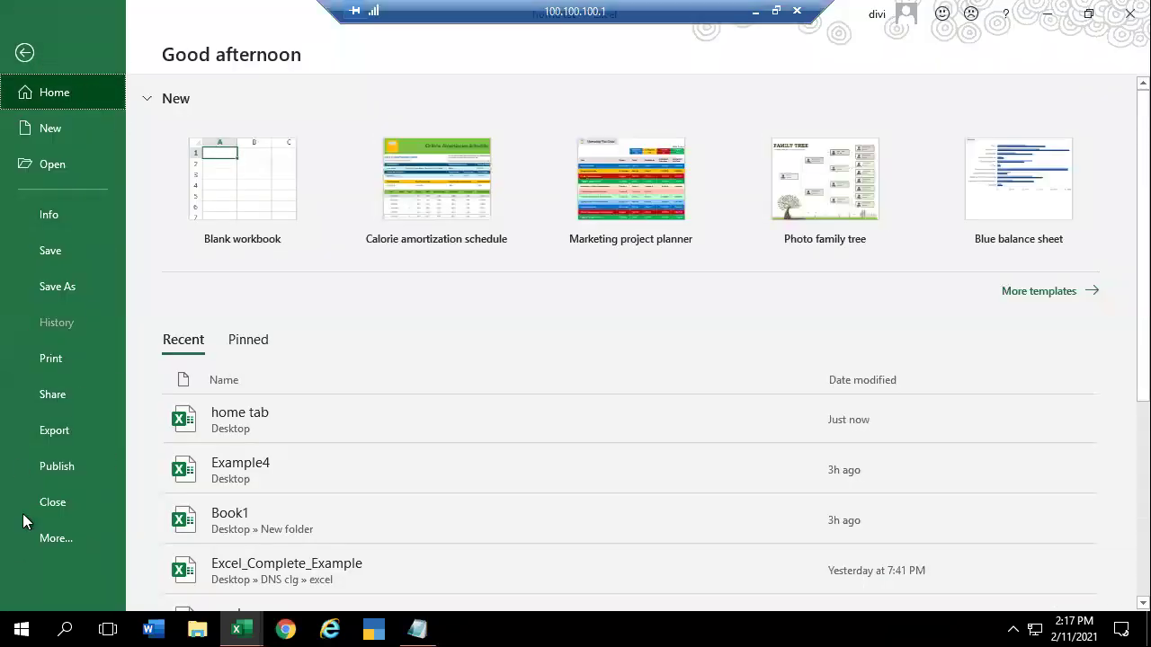
click(26, 51)
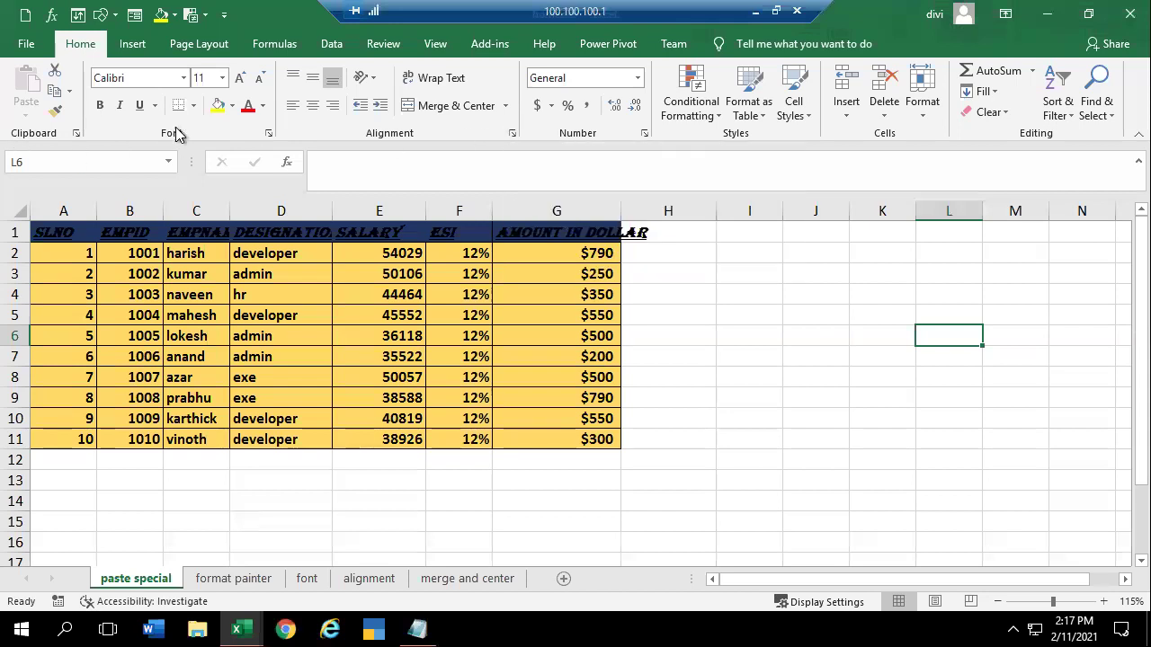
- Open and close the Format Cells font settings without changes
key(ctrl+shift+f)
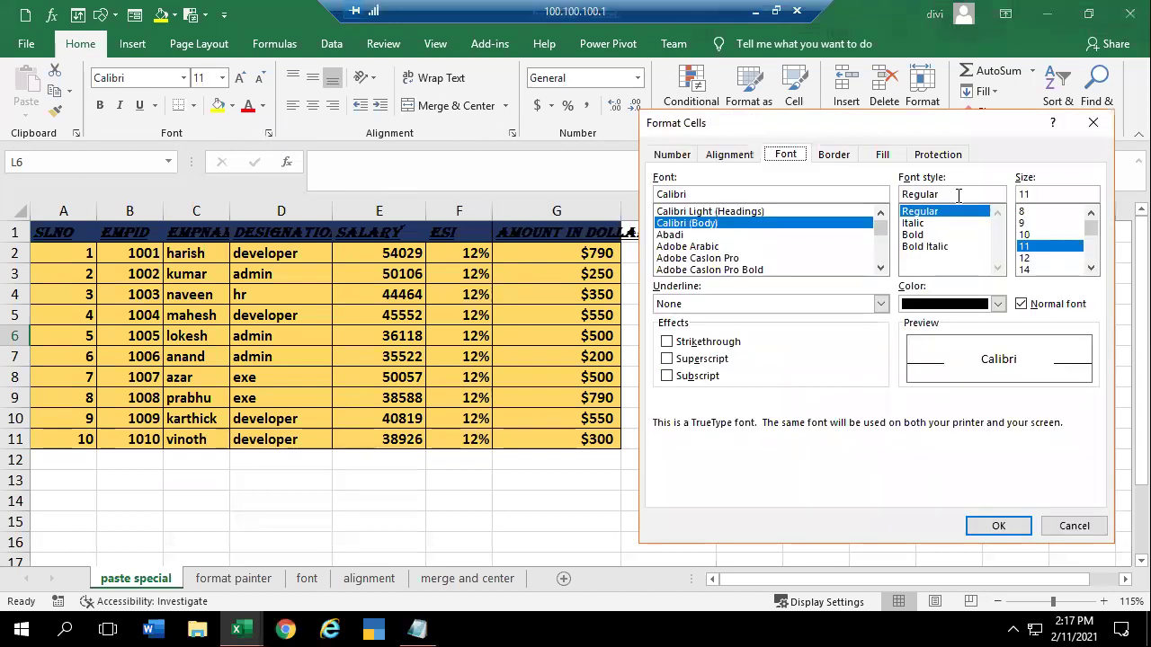
click(1094, 124)
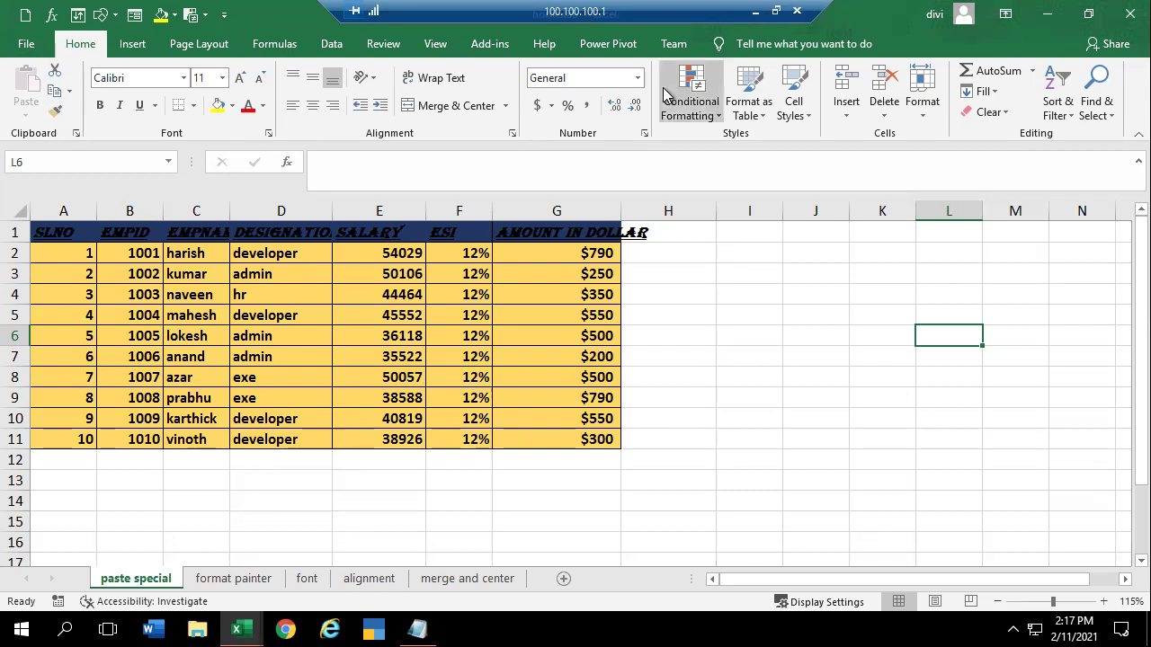
click(185, 352)
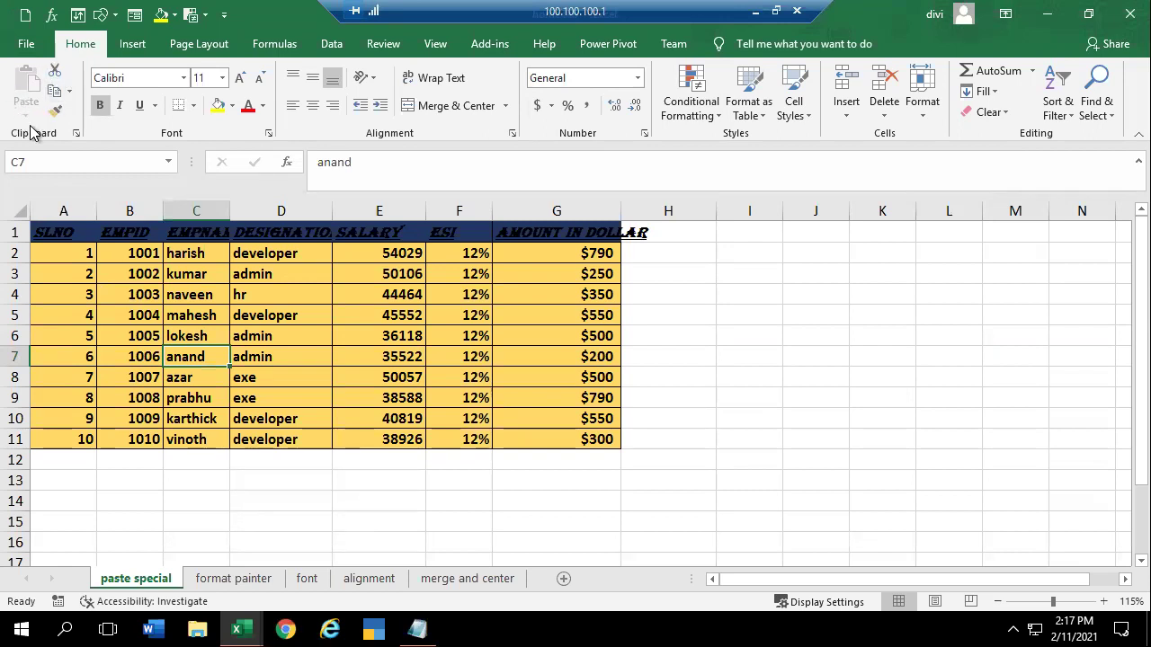
click(57, 320)
- Select the whole employee table A1:G11
drag(45, 232, 598, 441)
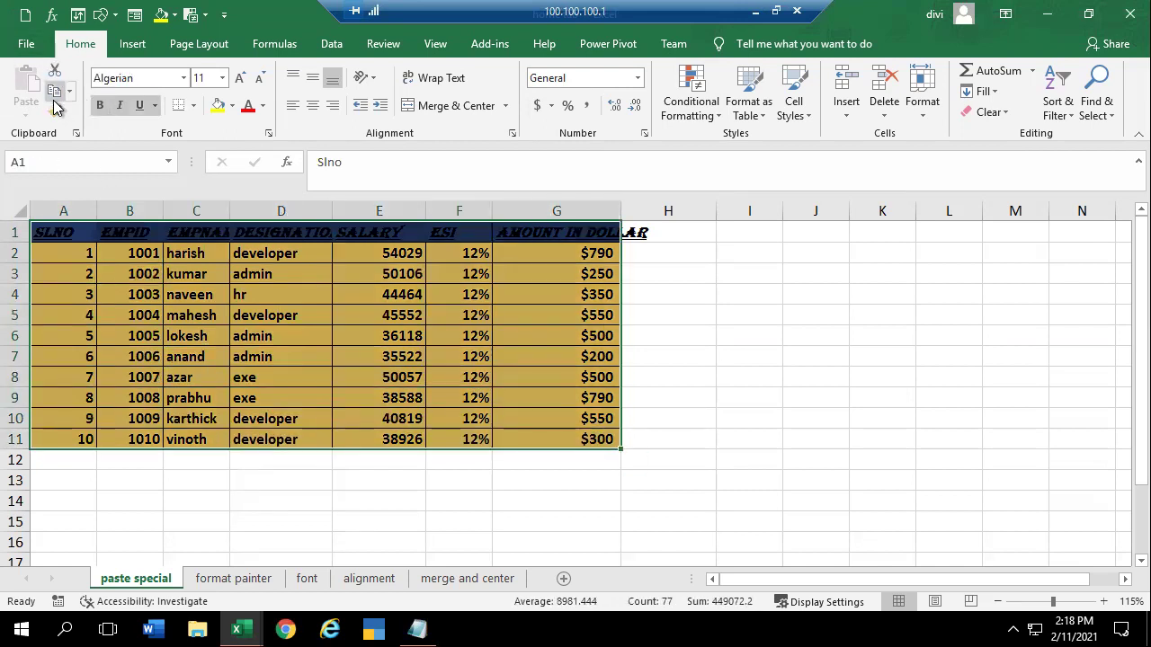
click(133, 261)
drag(44, 231, 130, 256)
drag(323, 321, 564, 420)
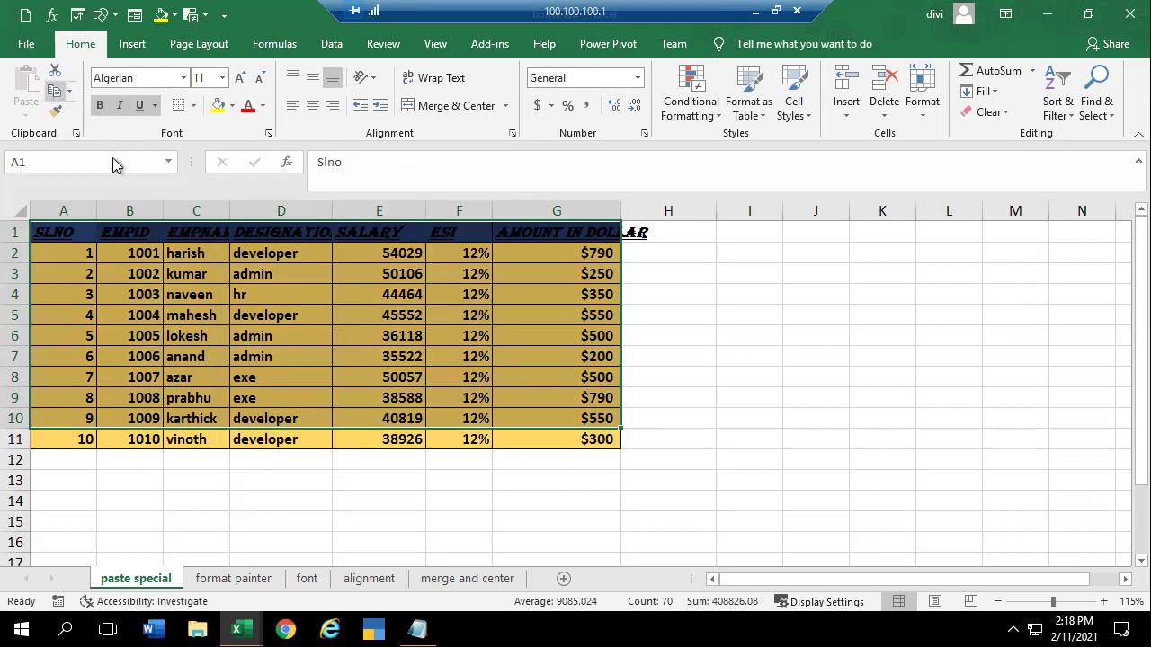
click(238, 337)
drag(41, 234, 560, 438)
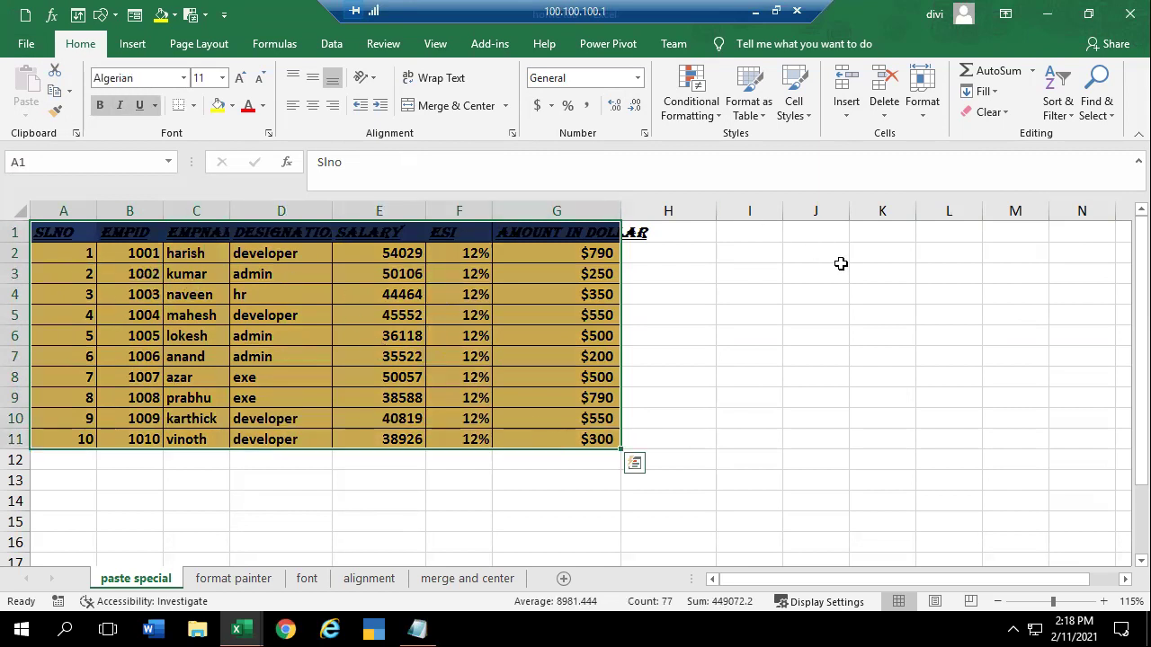
click(148, 357)
drag(56, 234, 580, 436)
- Copy the employee table and paste a copy starting at A21
key(ctrl+c)
scroll(177, 372, down, 5)
click(50, 340)
key(shift+space)
click(46, 335)
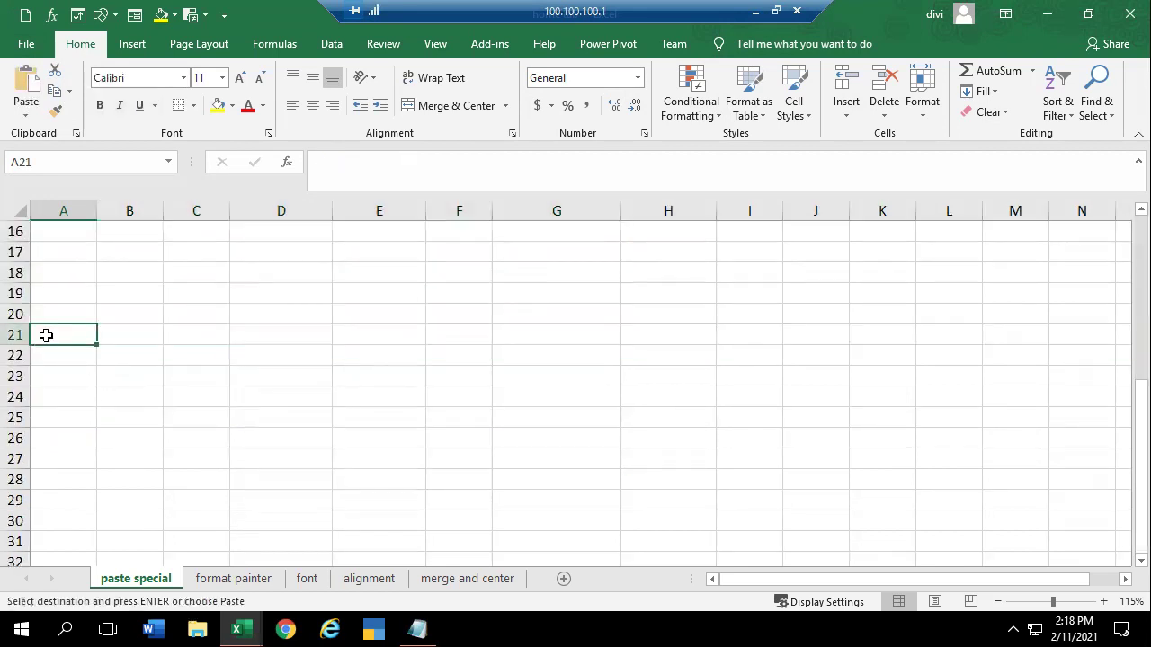
click(22, 86)
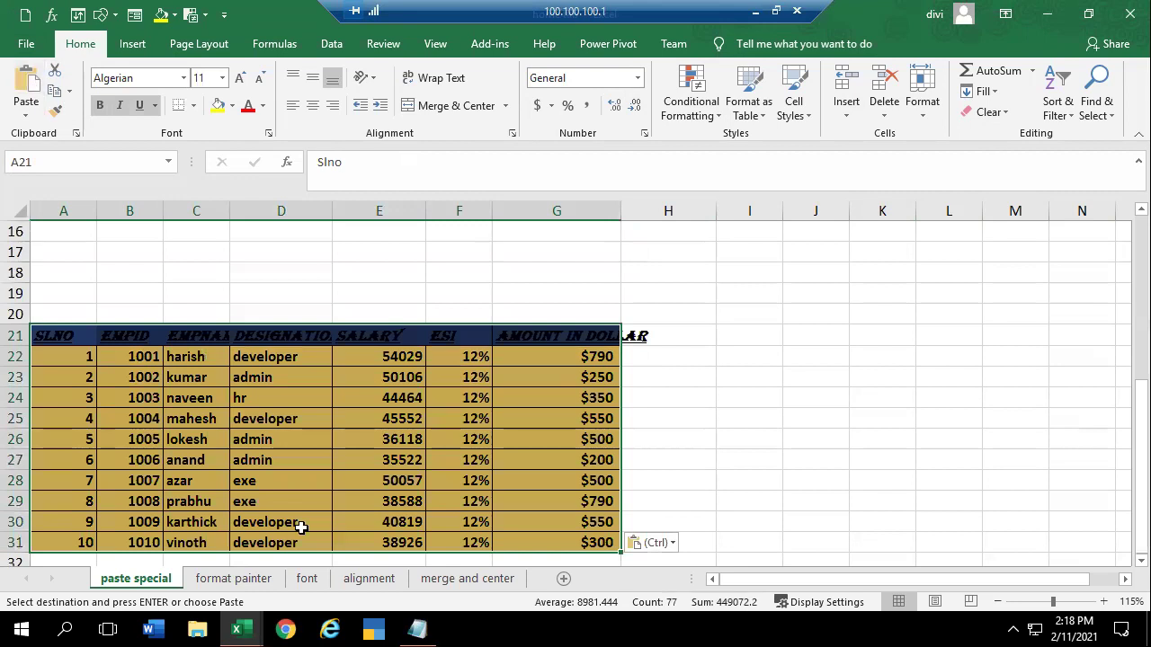
- Reselect the table and paste it starting at cell I3
scroll(309, 452, up, 1)
scroll(309, 452, up, 4)
drag(59, 232, 585, 444)
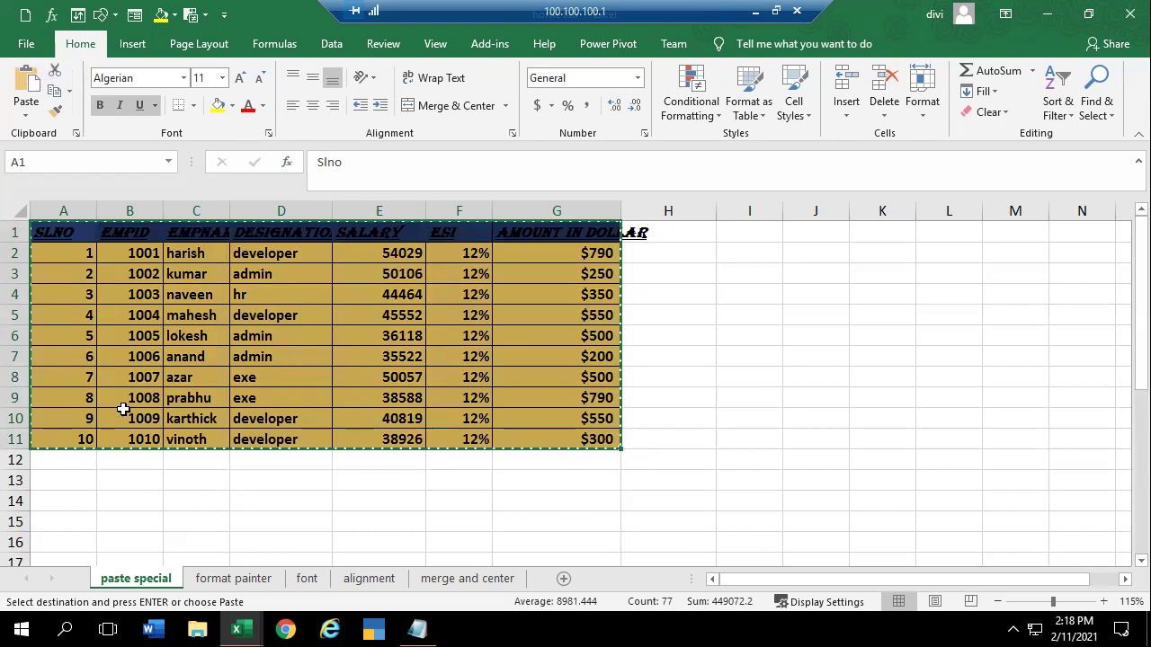
click(727, 280)
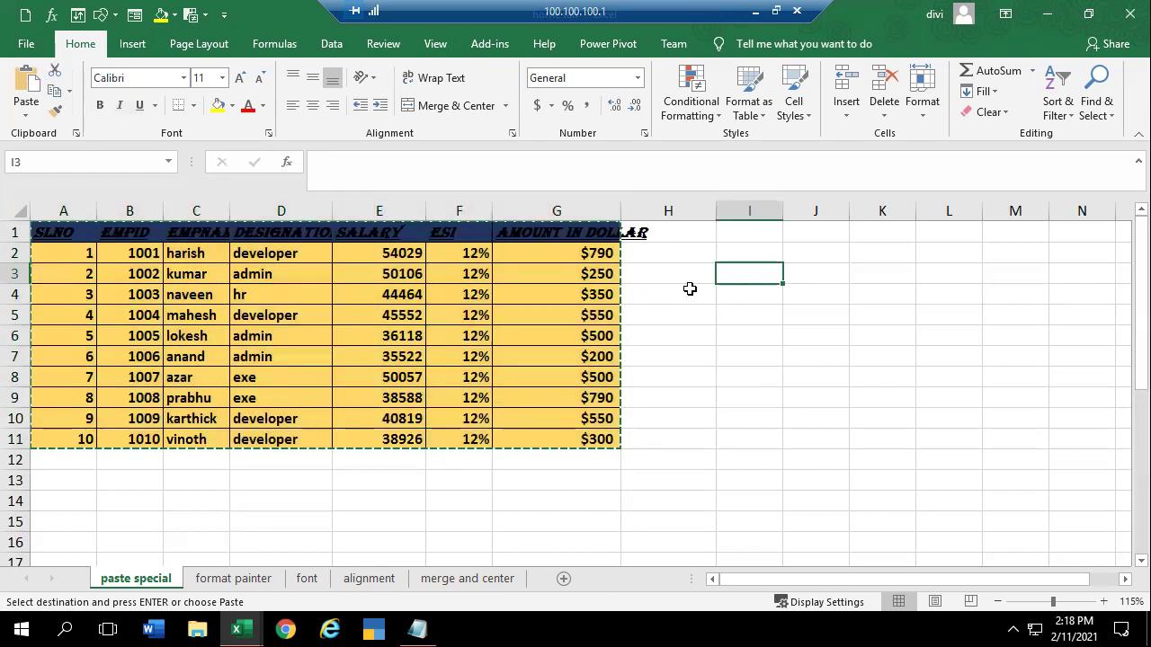
key(ctrl+v)
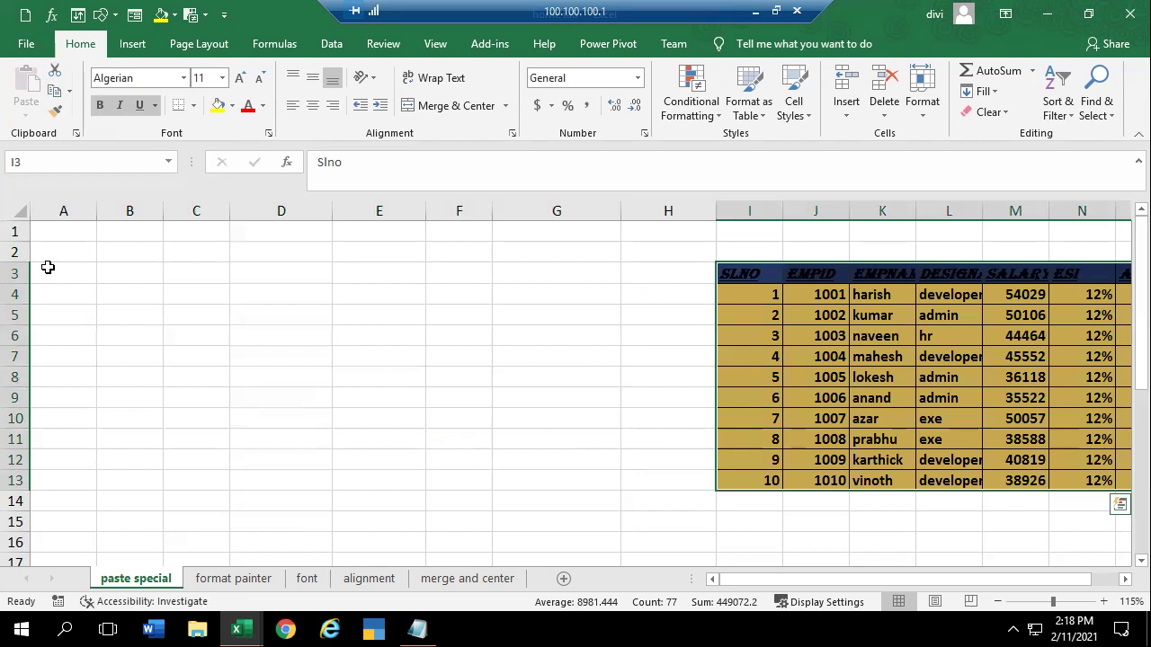
- Undo the paste at I3 so the table sits only at A1:G11
click(46, 268)
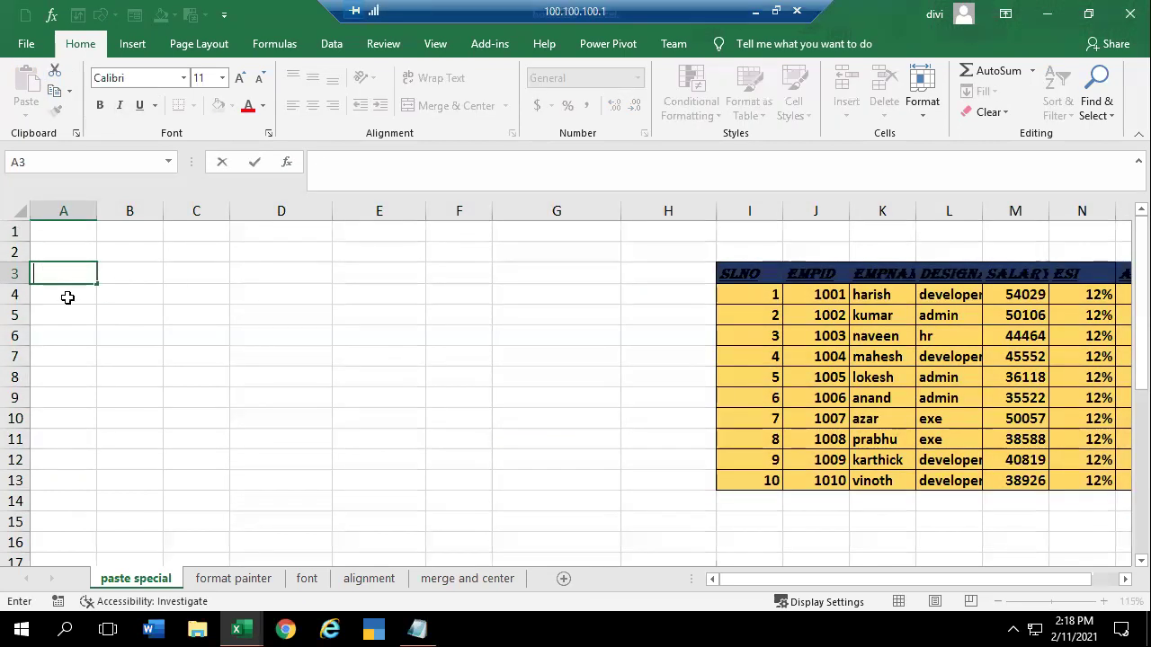
click(171, 336)
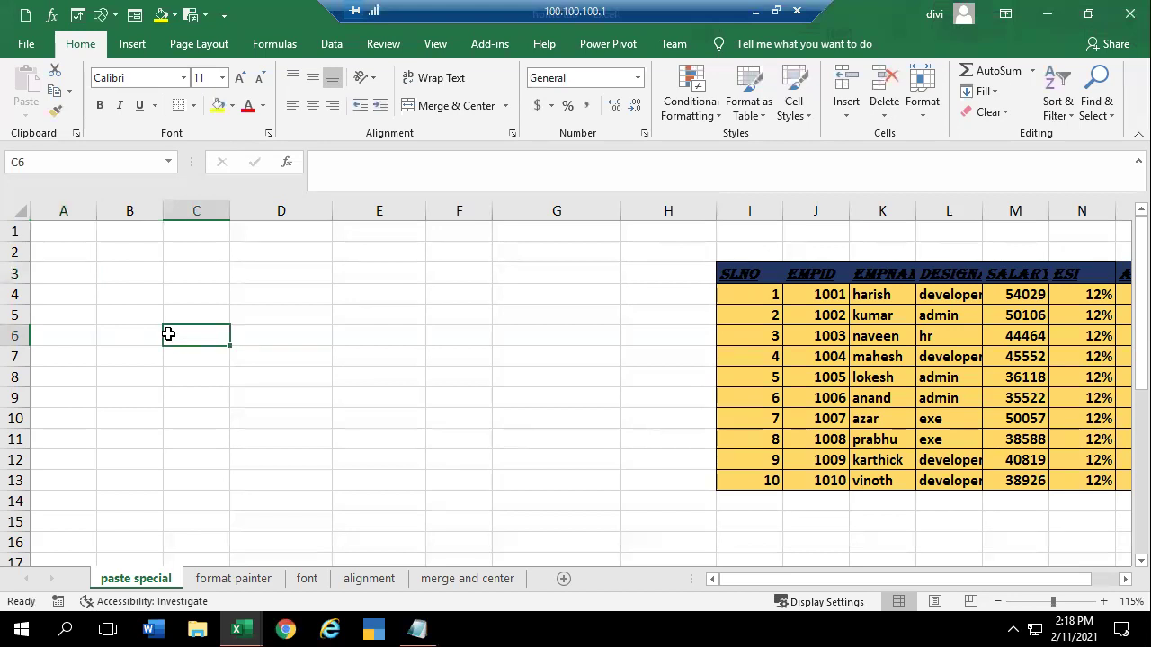
key(ctrl+z)
key(ctrl+z)
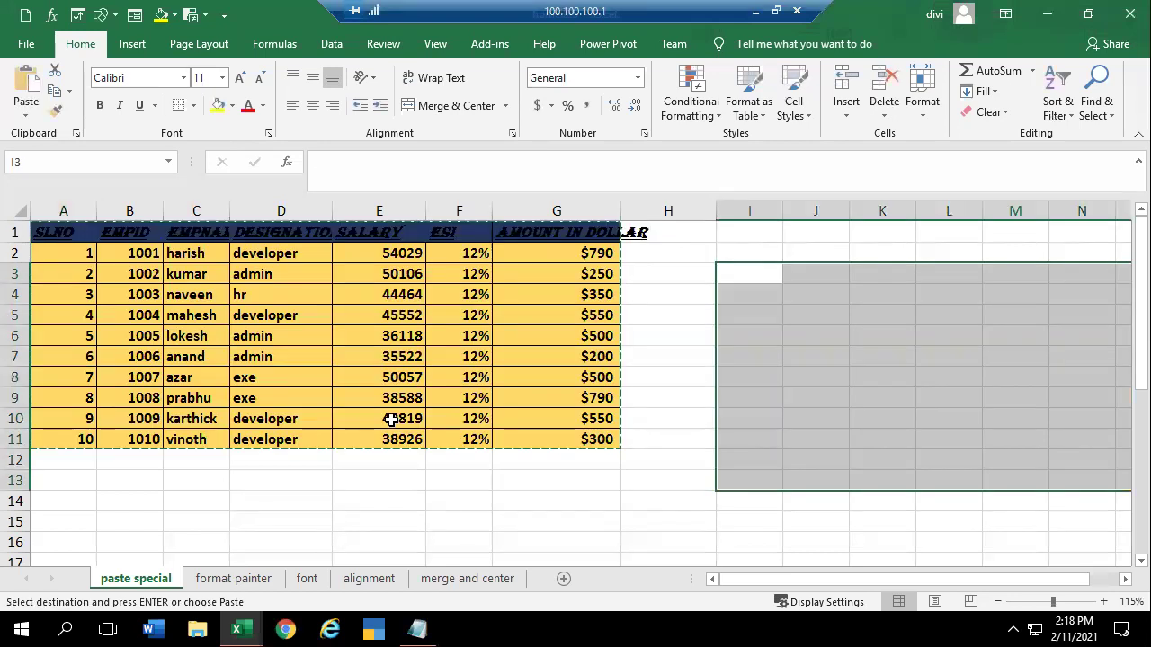
click(764, 411)
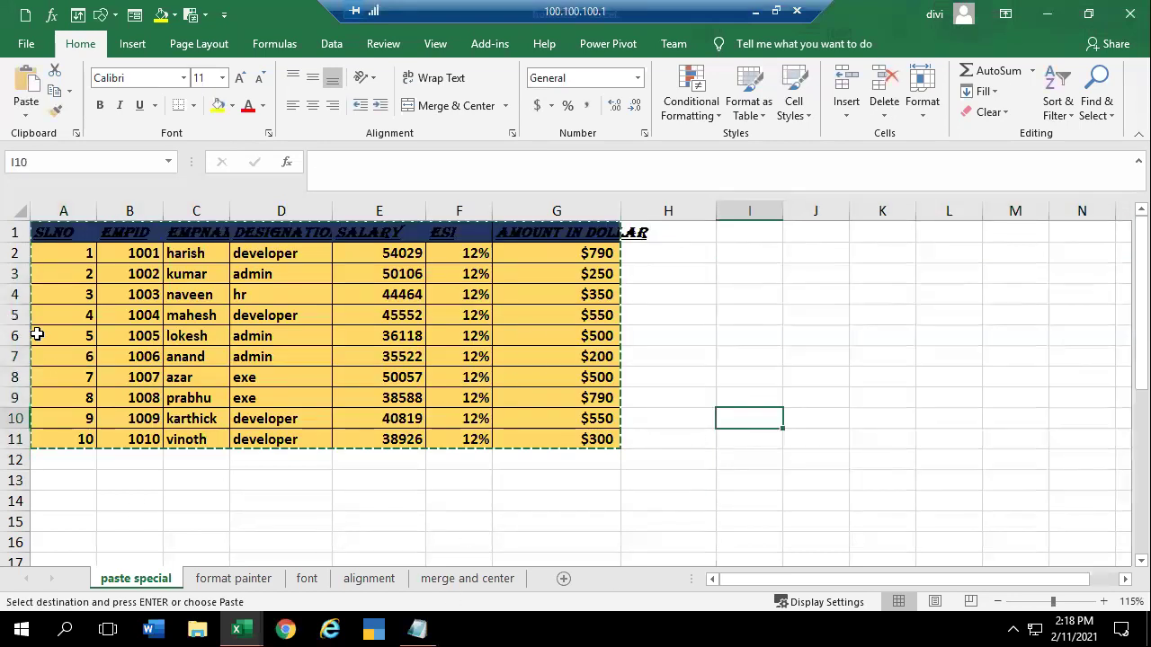
click(48, 250)
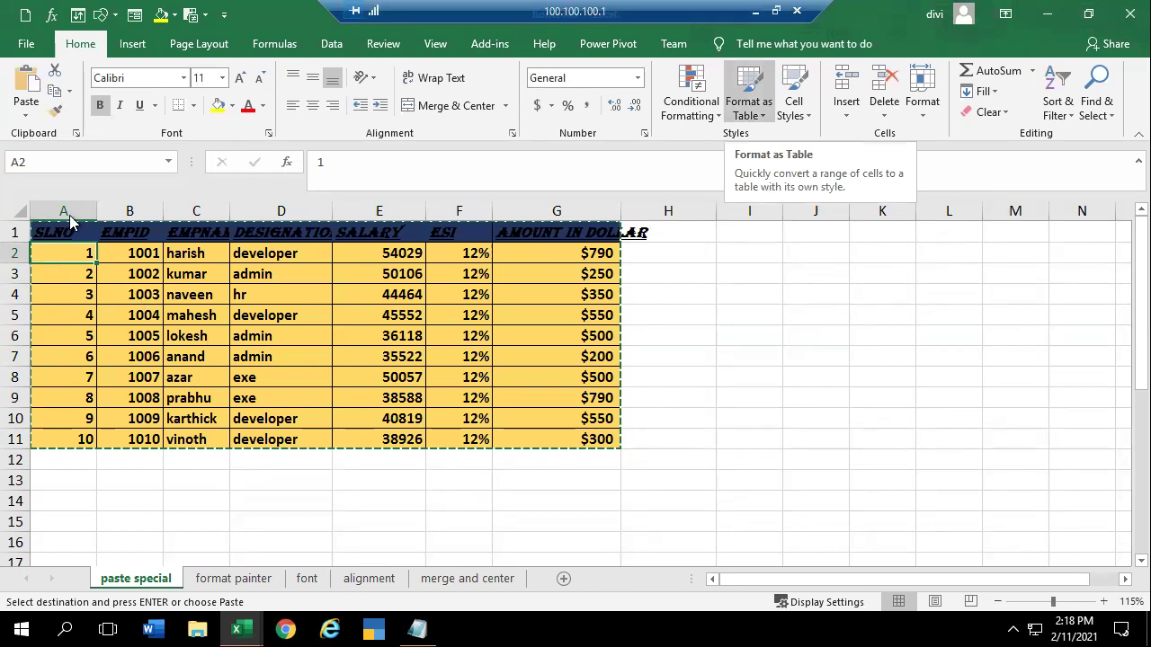
- Select the table rows A1:G10 and cut them
drag(55, 232, 612, 453)
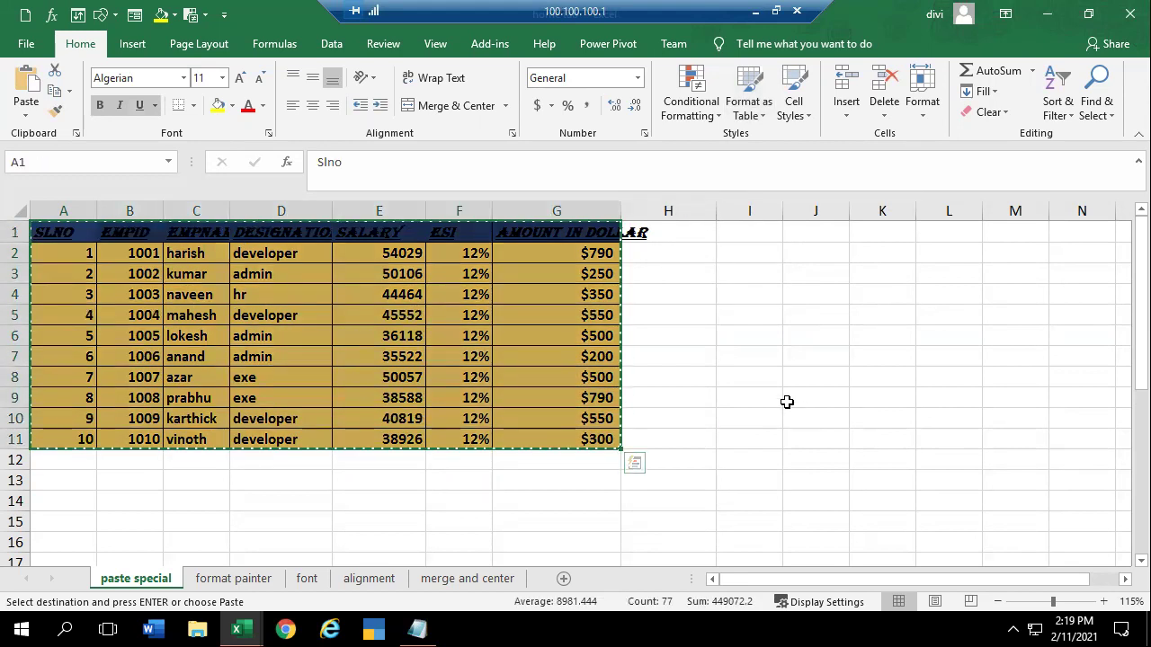
drag(816, 418, 750, 397)
drag(41, 233, 459, 438)
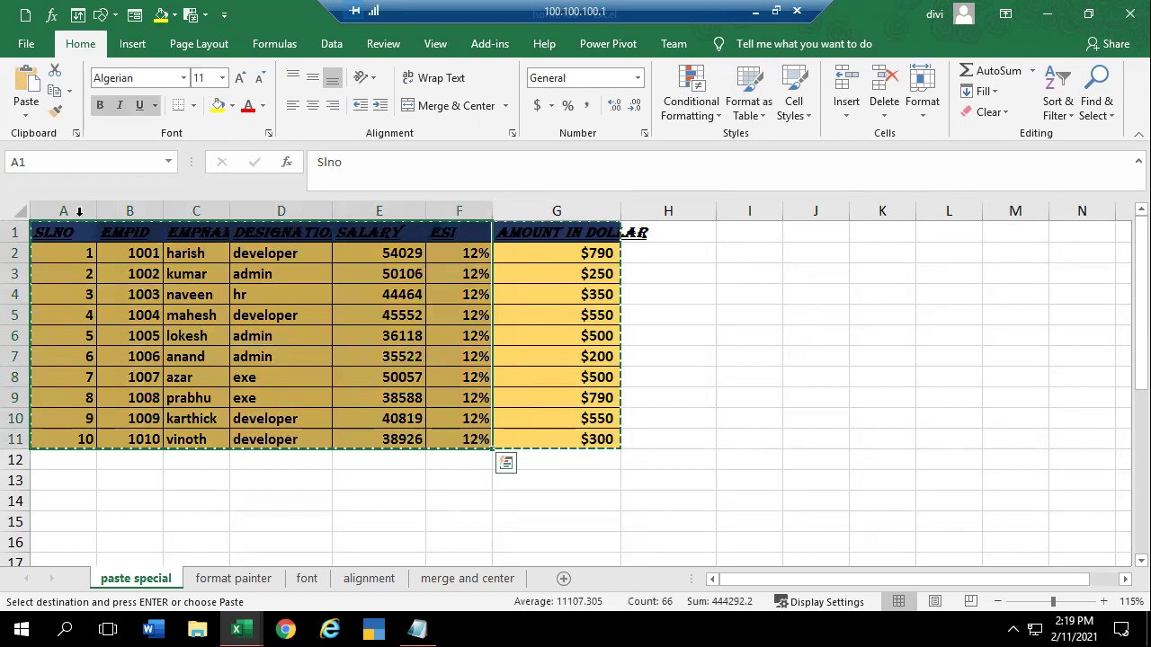
drag(60, 230, 557, 418)
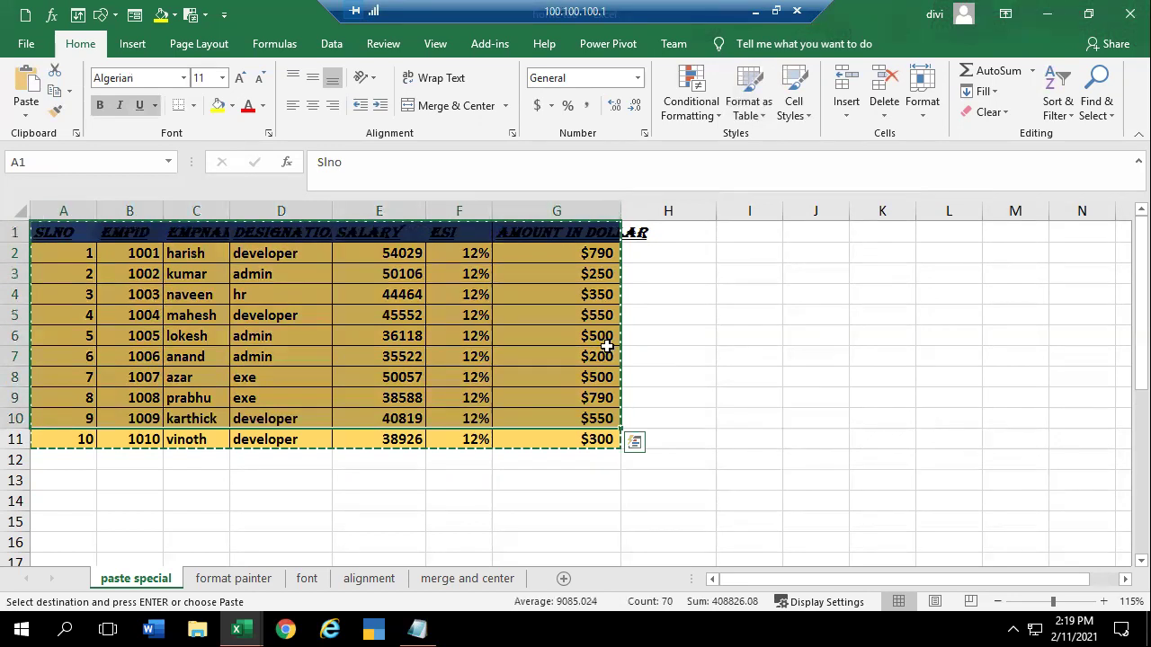
drag(46, 232, 567, 448)
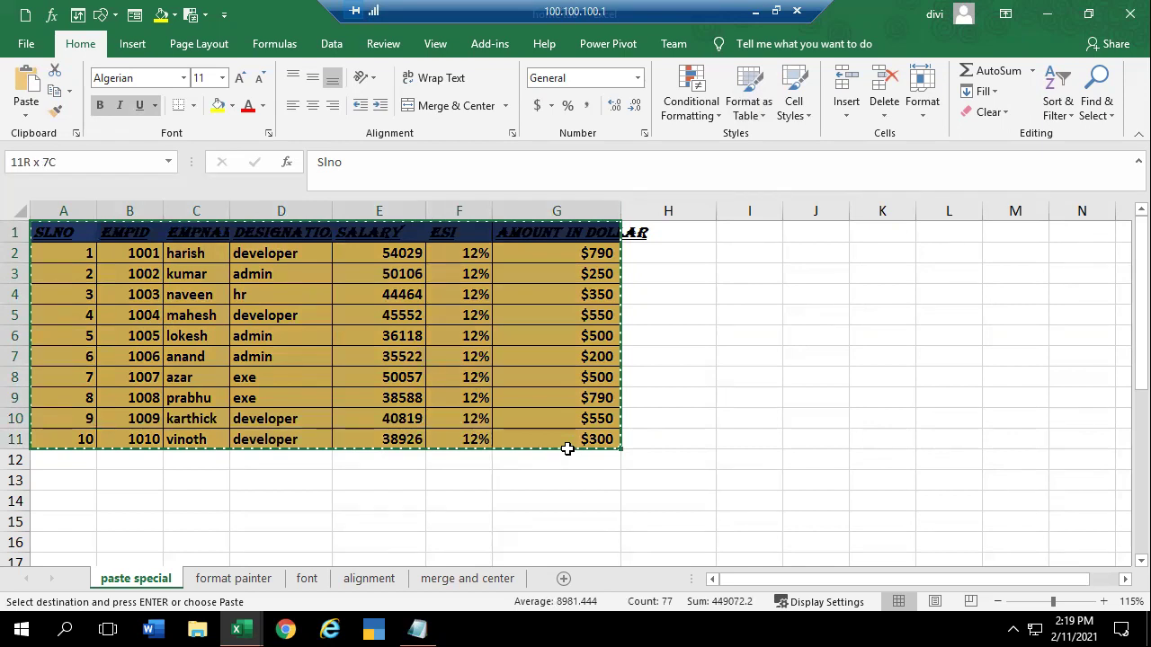
mouse_move(47, 232)
mouse_down()
mouse_move(62, 267)
mouse_move(43, 233)
mouse_move(116, 260)
mouse_move(585, 293)
mouse_move(612, 359)
mouse_move(13, 224)
mouse_move(69, 249)
mouse_move(552, 231)
mouse_move(614, 442)
mouse_move(547, 372)
mouse_move(44, 237)
mouse_move(298, 378)
mouse_move(533, 432)
mouse_up()
click(38, 85)
click(50, 78)
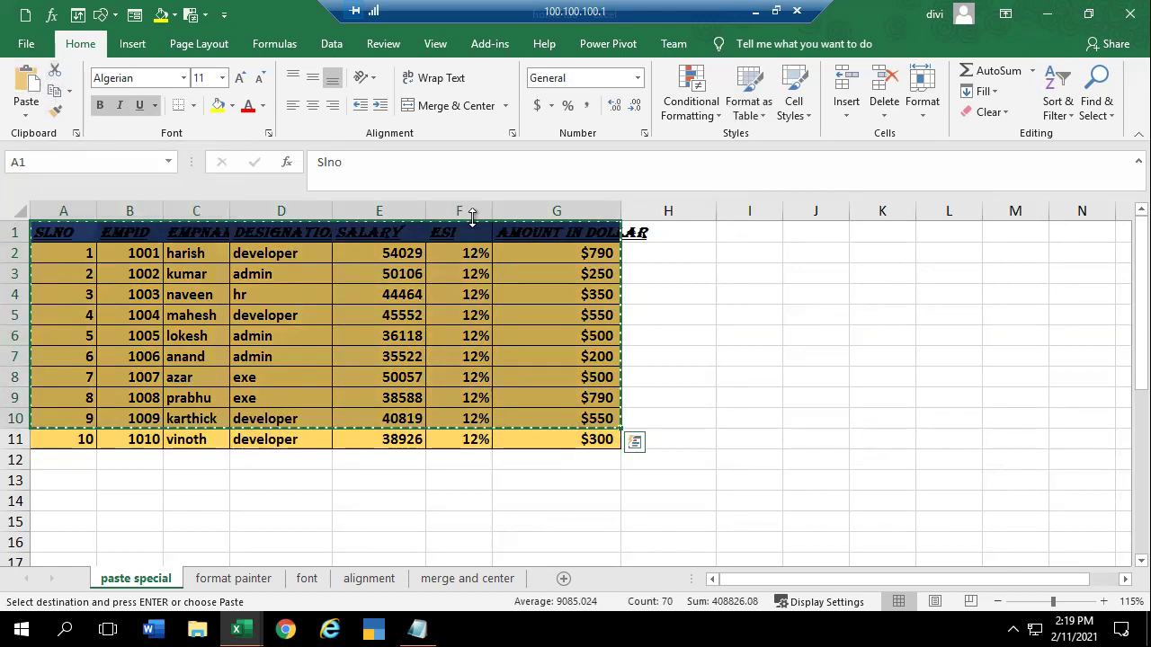
- Reselect the employee table A1:G11 and copy it
drag(47, 235, 540, 419)
drag(36, 232, 594, 447)
click(54, 90)
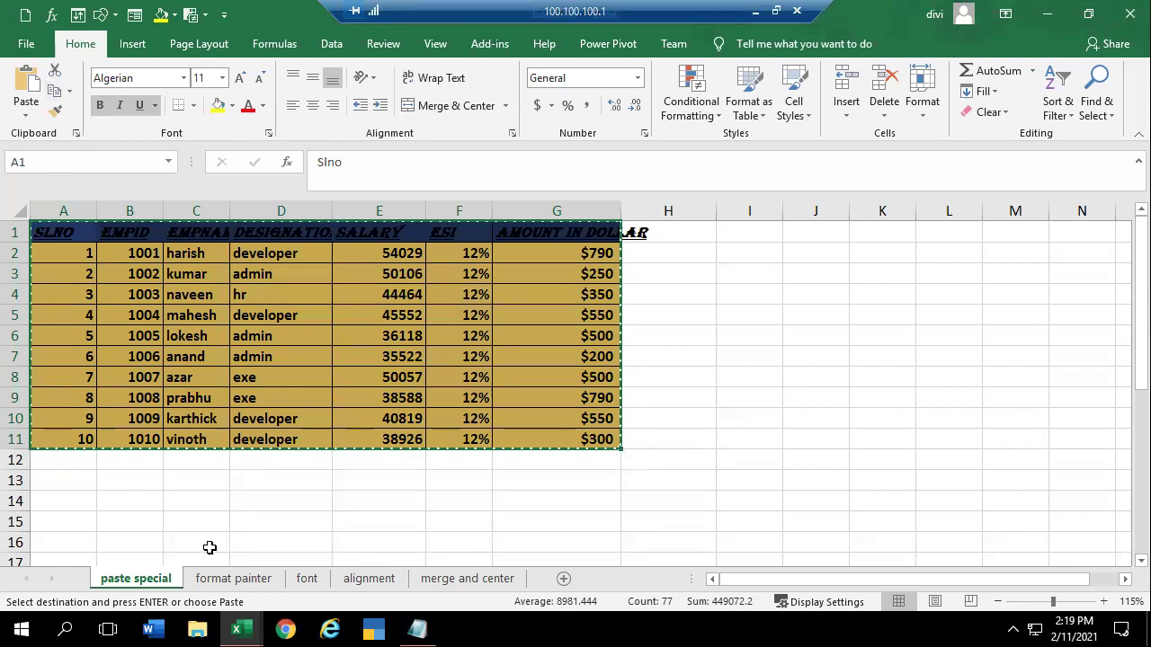
- Paste the clipboard table starting at cell I13
scroll(584, 449, down, 2)
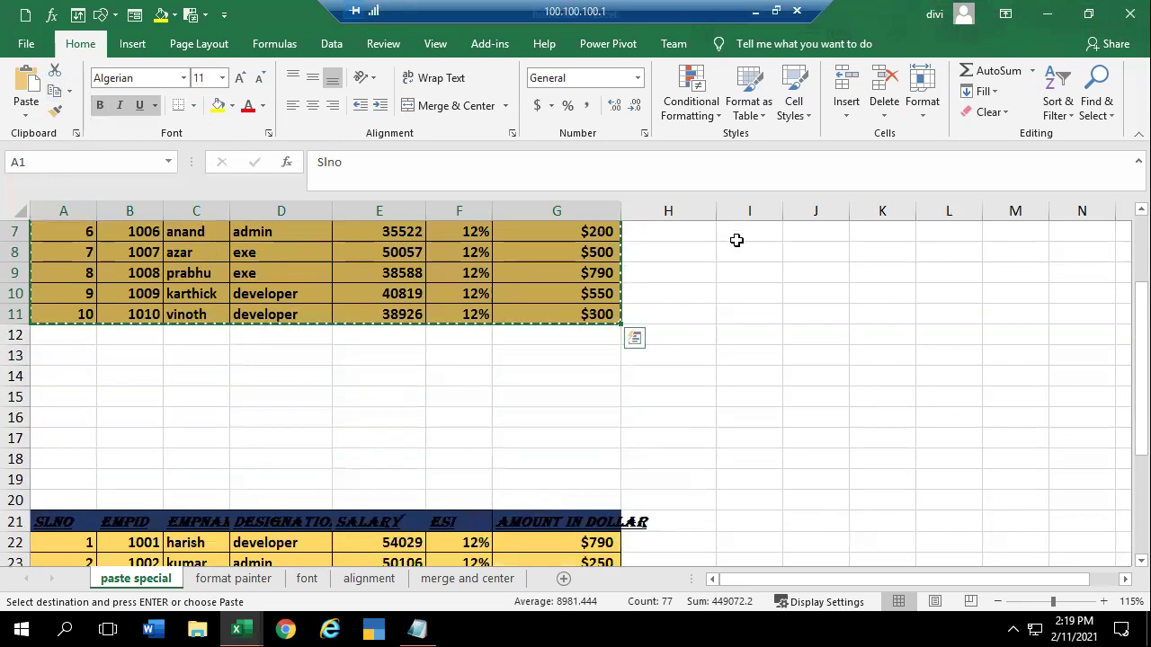
click(747, 353)
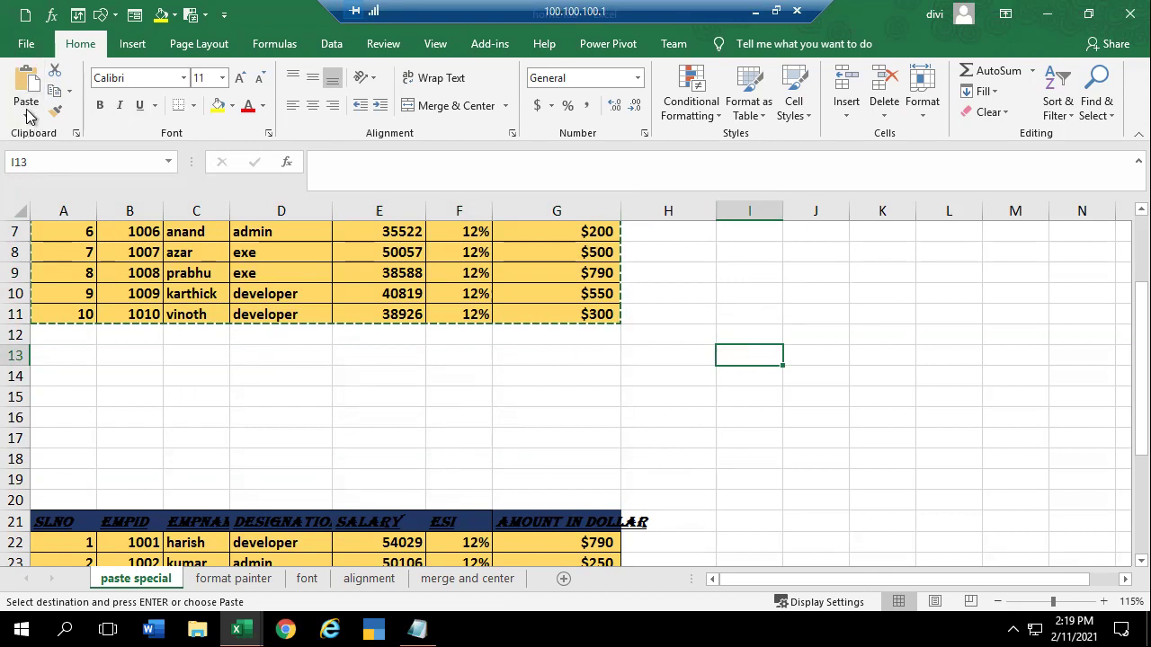
click(26, 74)
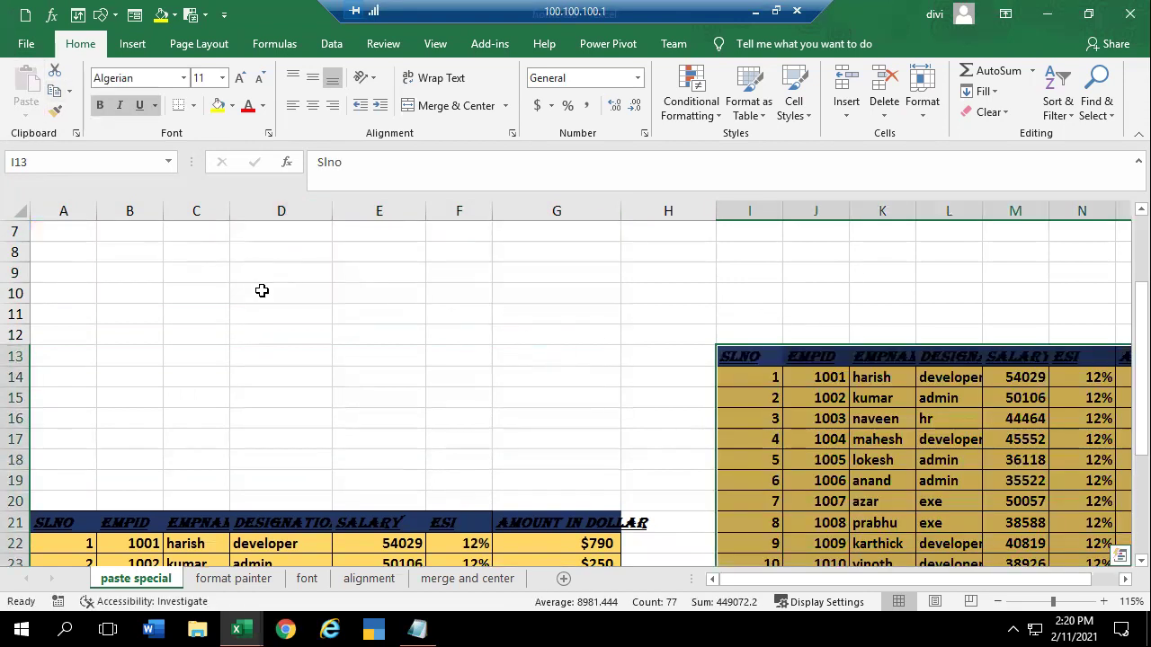
scroll(283, 320, up, 2)
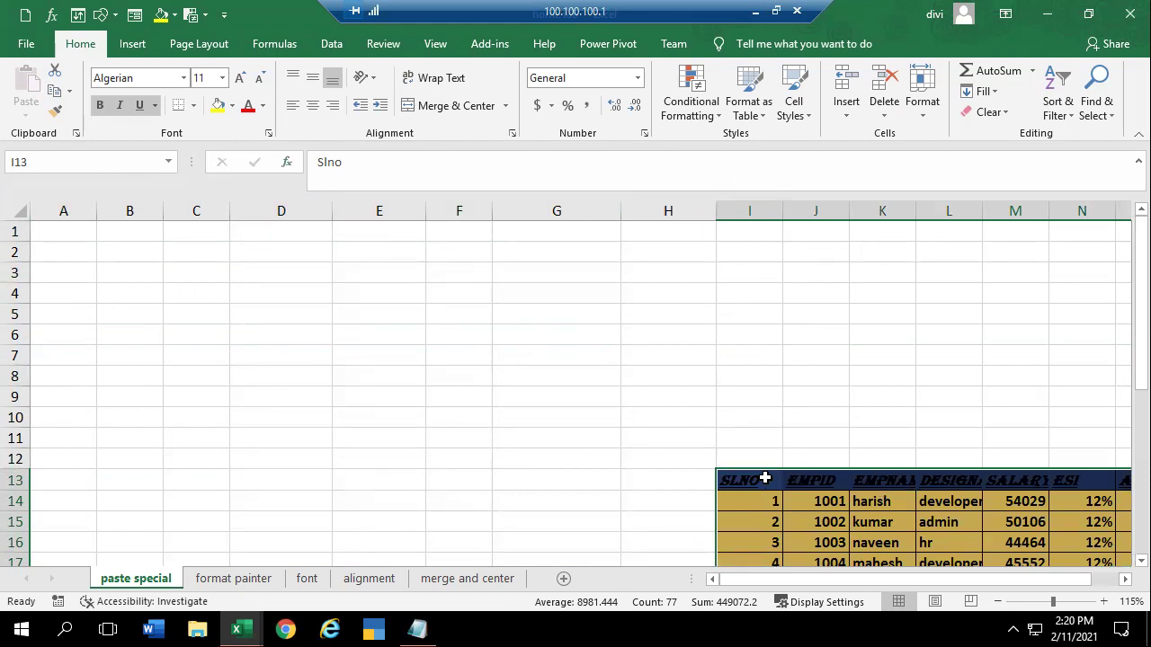
scroll(681, 306, down, 2)
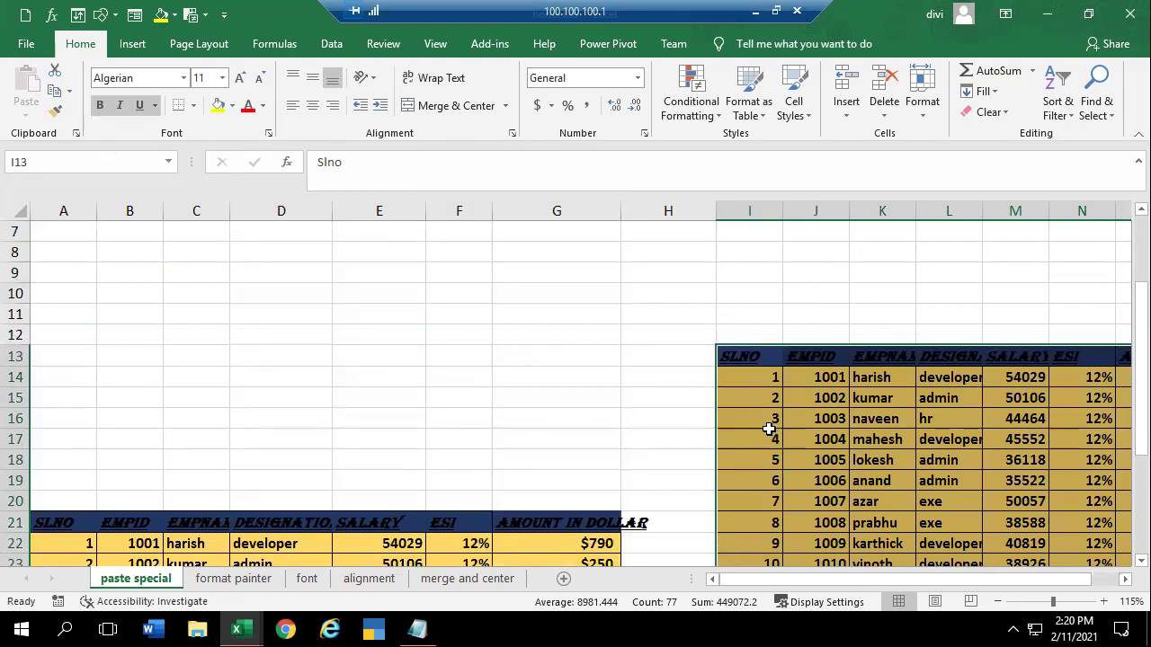
scroll(771, 430, down, 2)
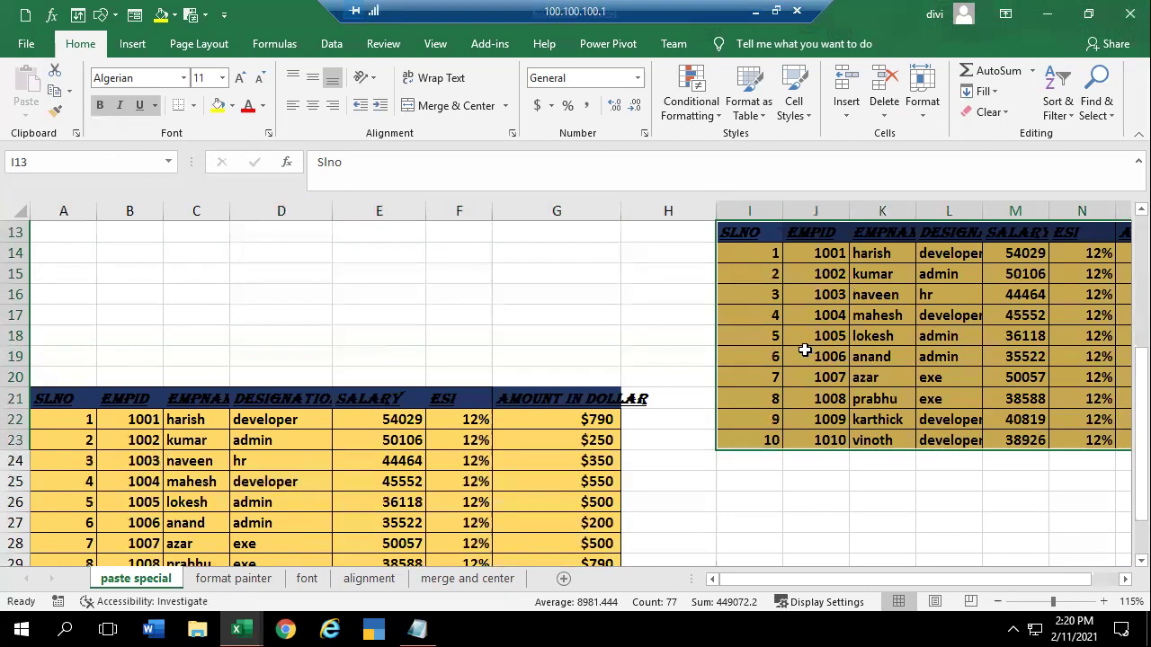
- Copy the I13 table, paste it back at A1, check G10, then switch to Notepad
click(54, 92)
scroll(60, 251, up, 3)
scroll(61, 251, up, 1)
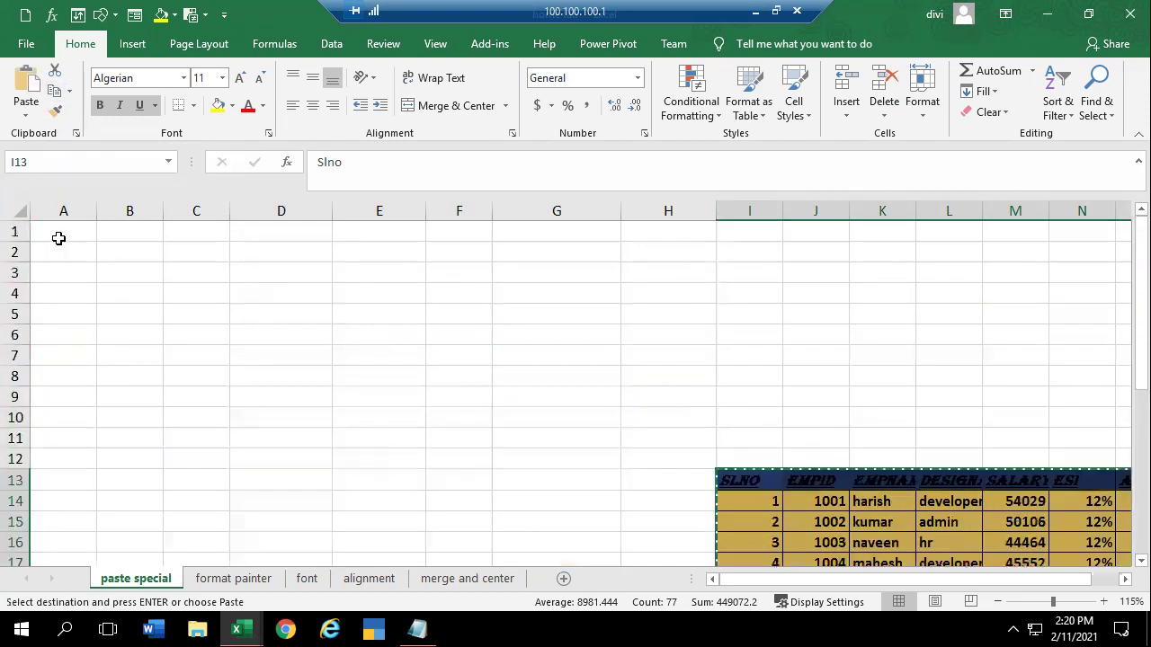
click(62, 233)
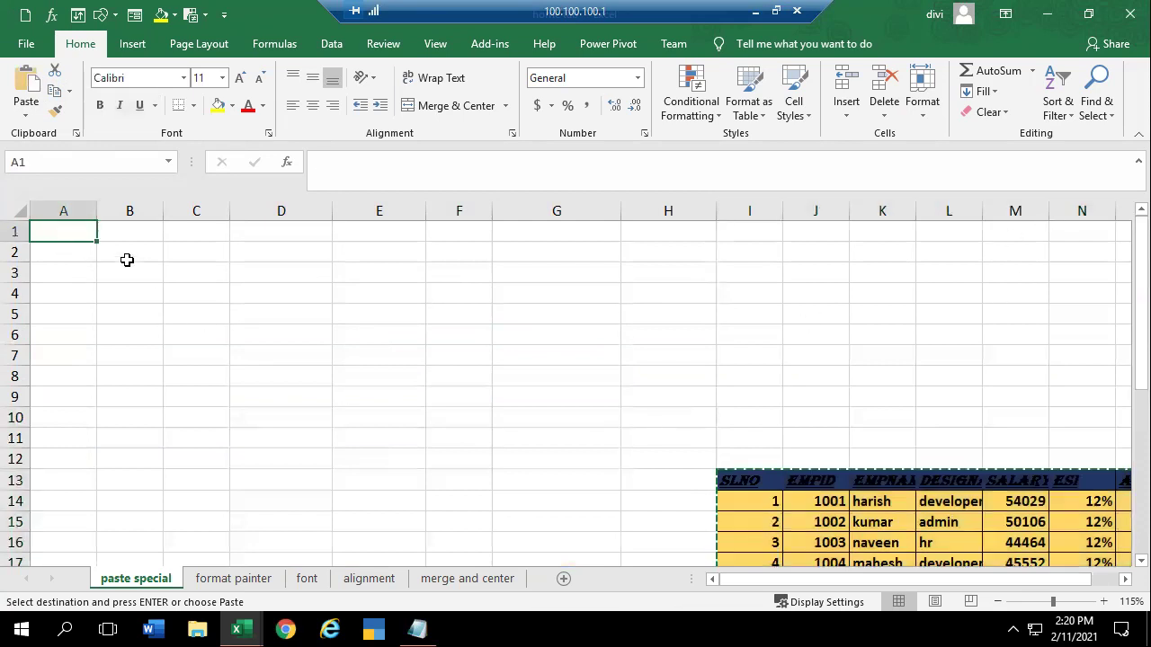
click(26, 85)
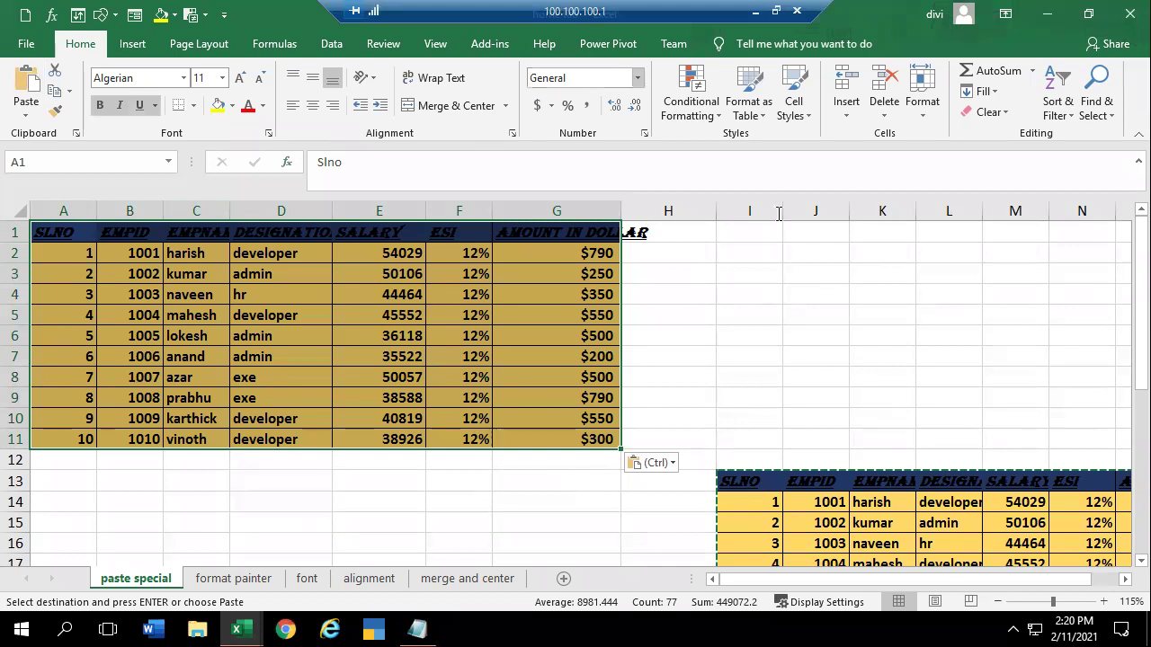
click(355, 508)
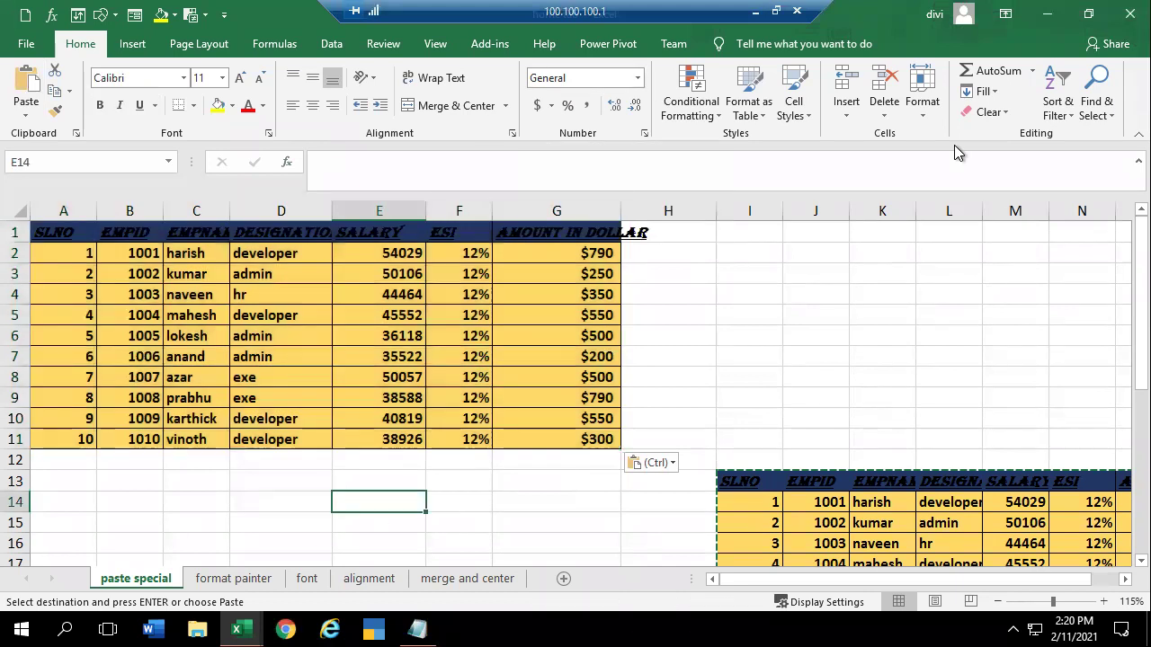
click(557, 418)
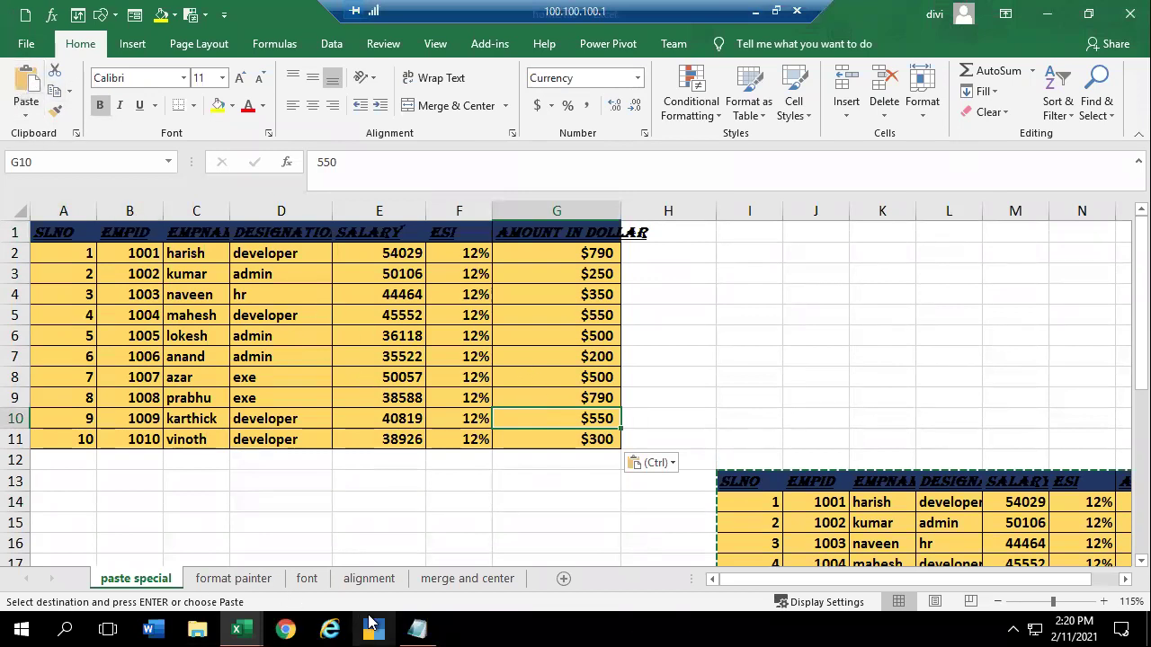
click(417, 630)
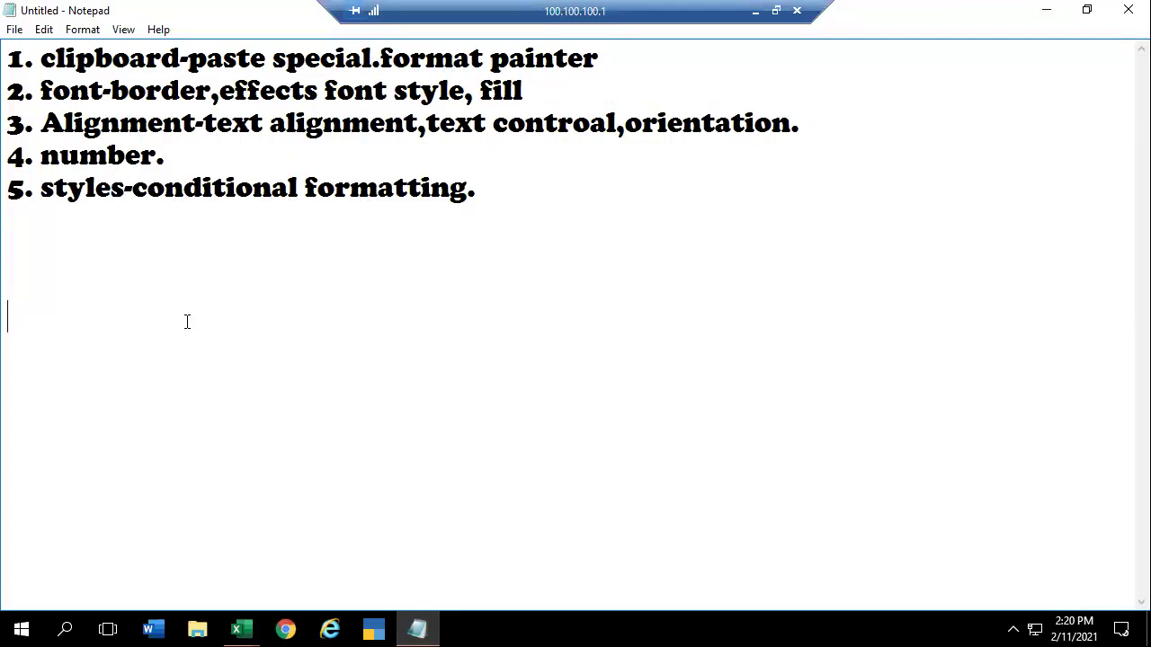
- Type the lines 'cut - ctrl+x', 'copy - ctrl+c' and 'paste - ctrl+v'
text(cut - ctrl)
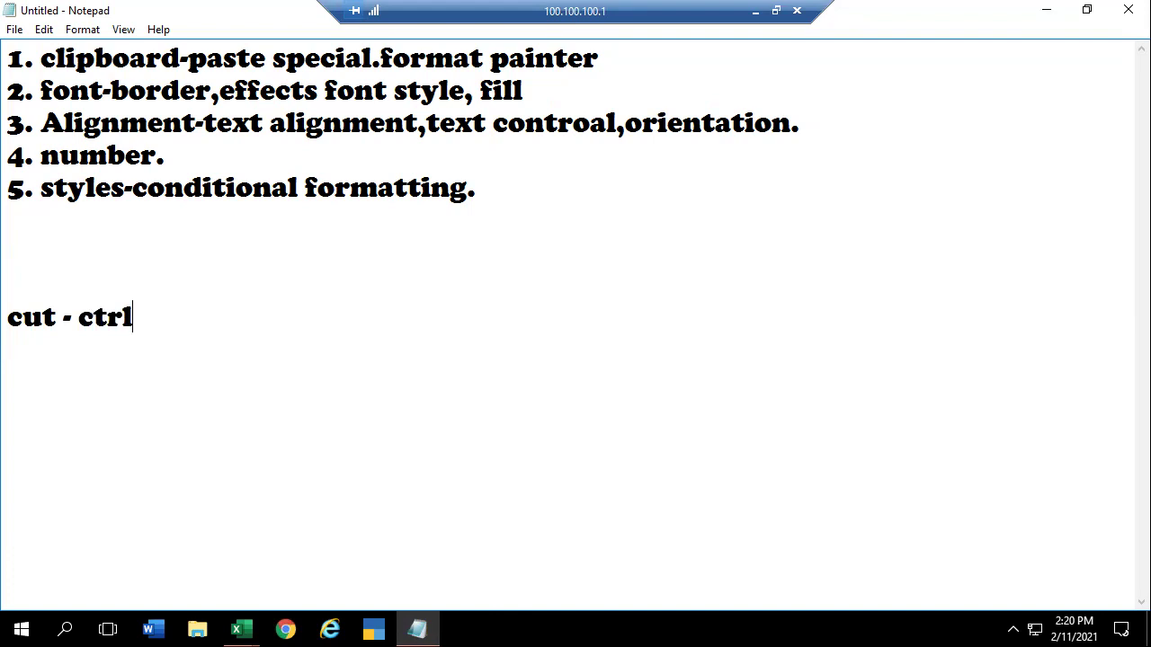
text(+x)
key(Return)
text(copy)
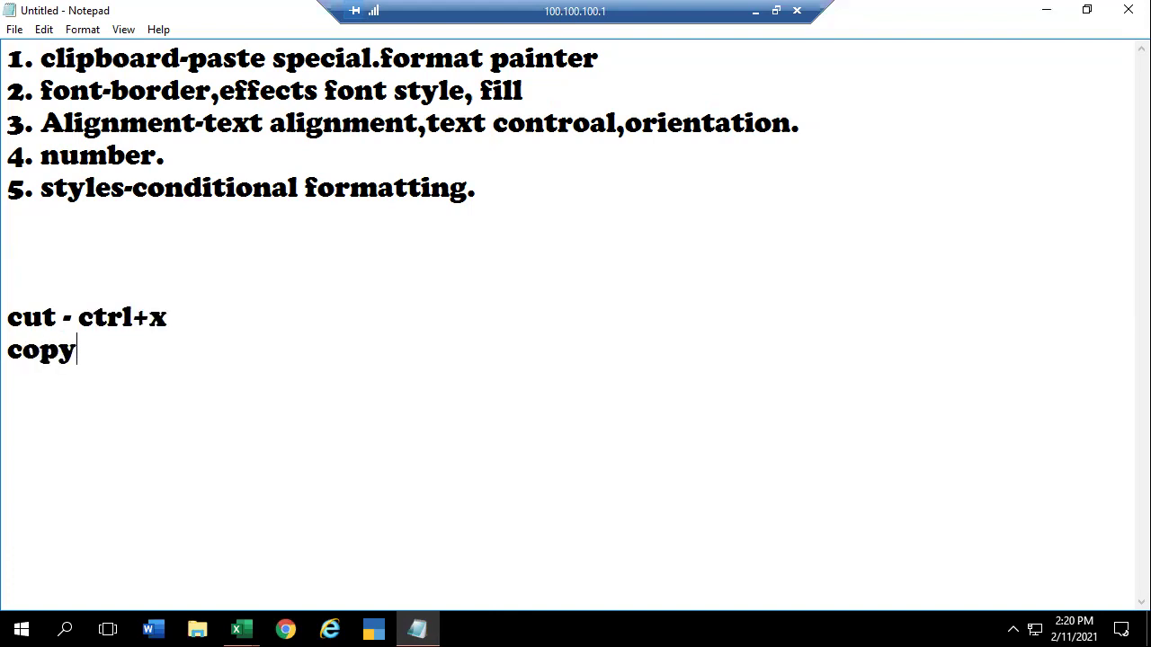
text( - ctrl+c )
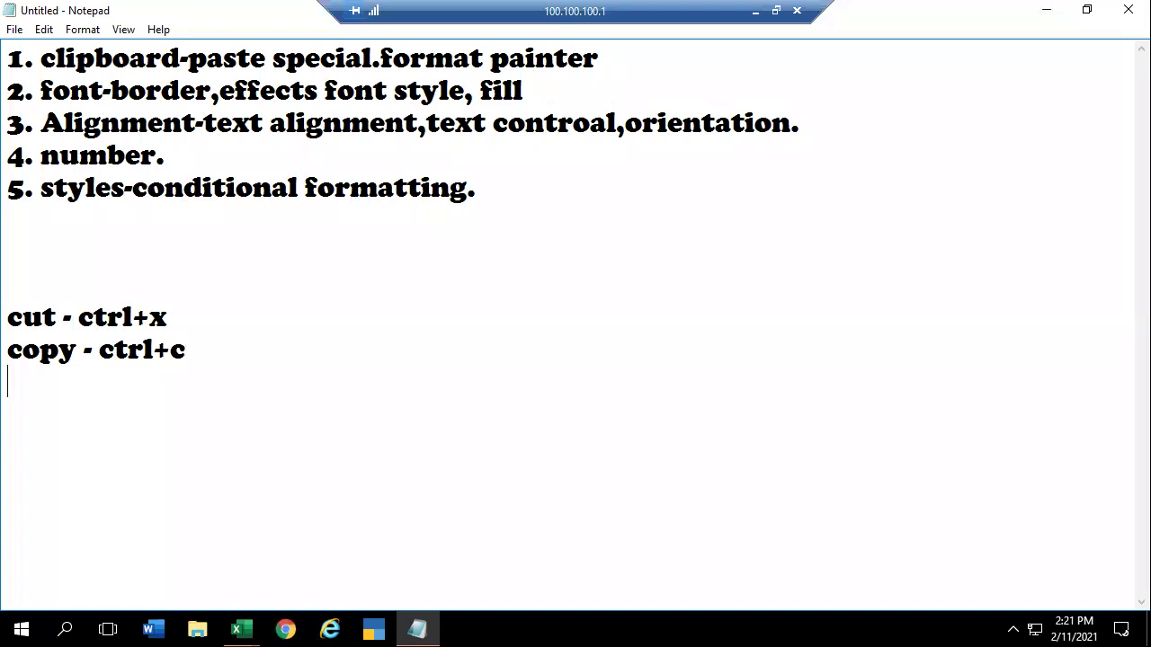
text(paste - ctrl)
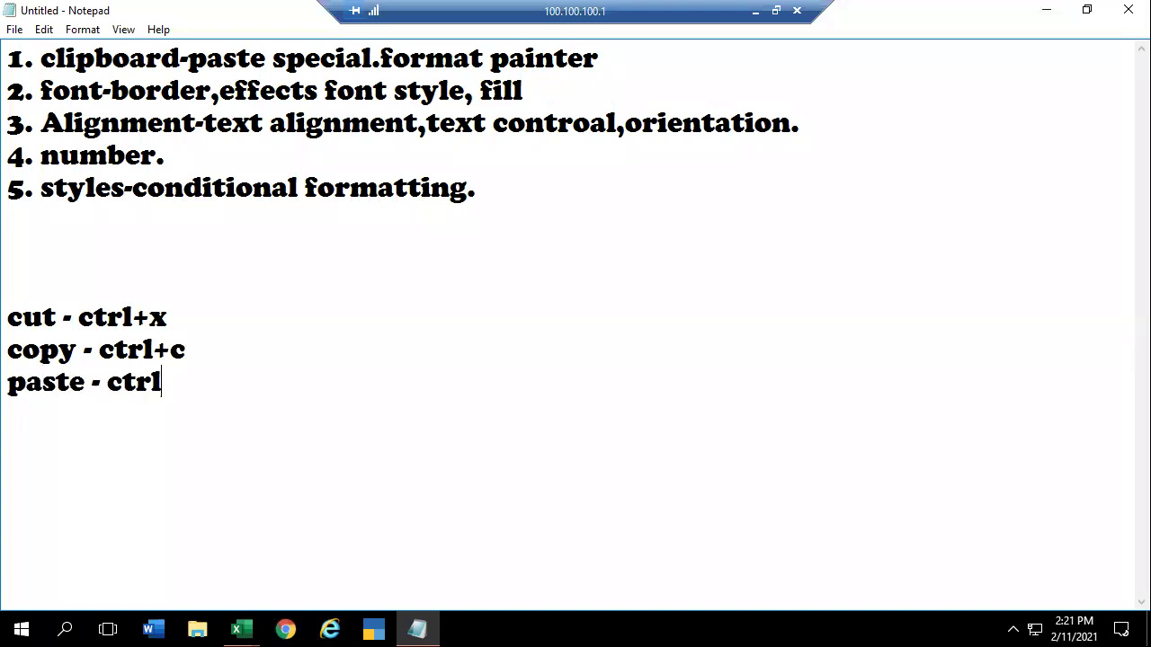
text(+v)
- Select the three shortcut lines to review them, then clear the selection
drag(200, 388, 9, 294)
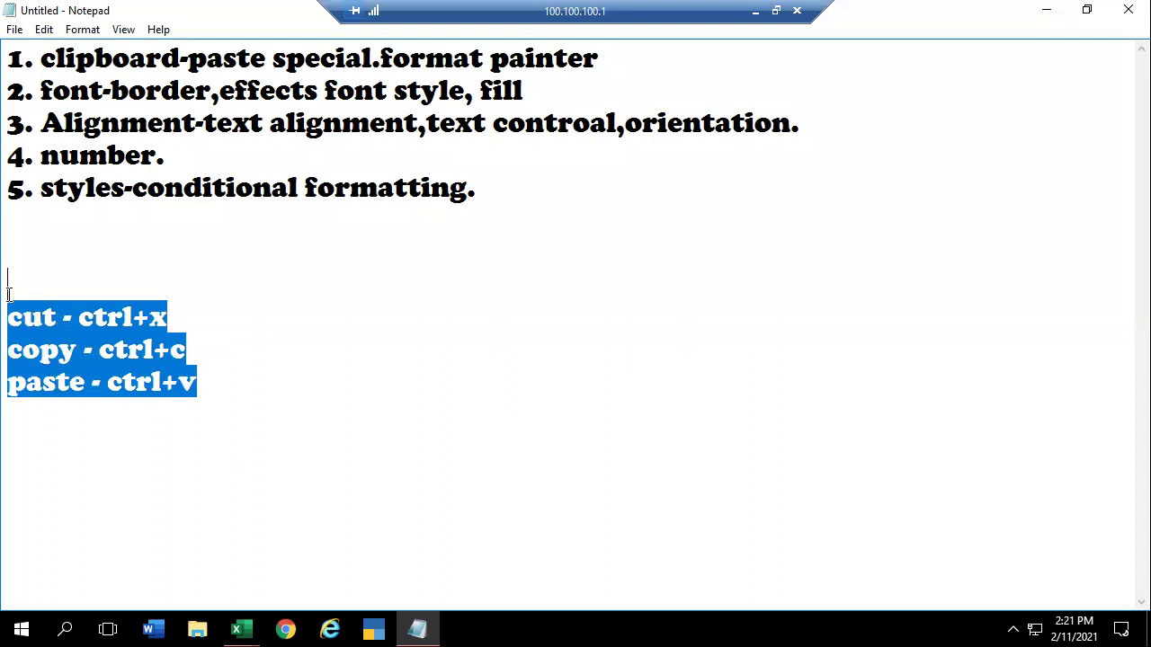
click(221, 406)
drag(257, 408, 8, 315)
drag(318, 374, 7, 321)
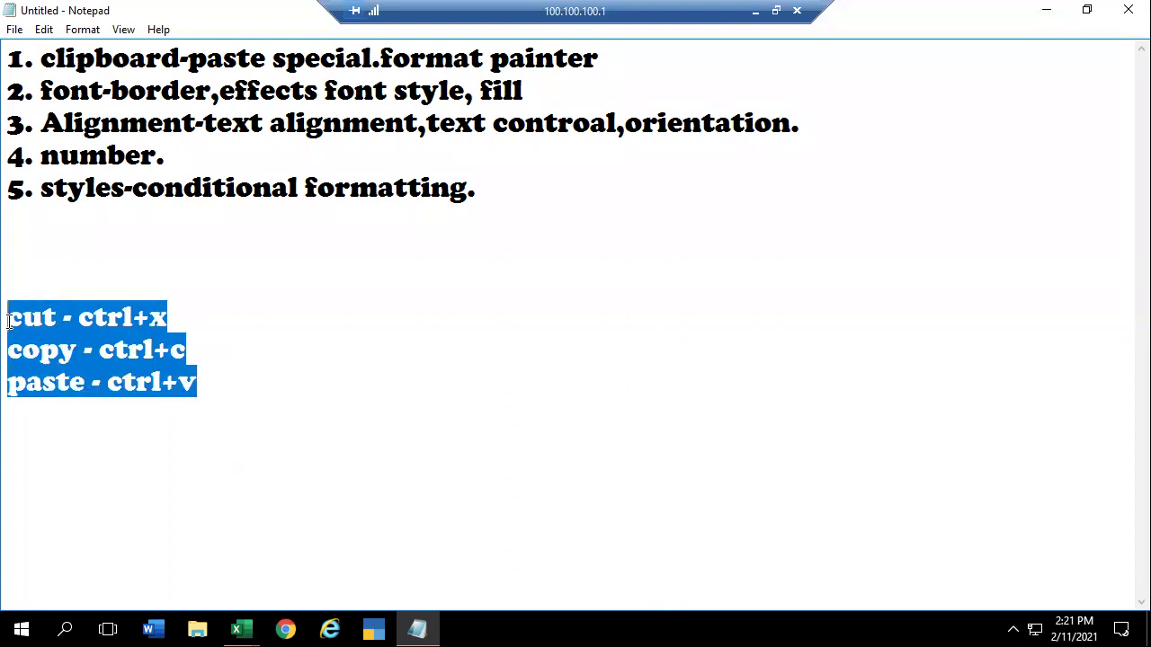
click(374, 414)
drag(191, 409, 337, 408)
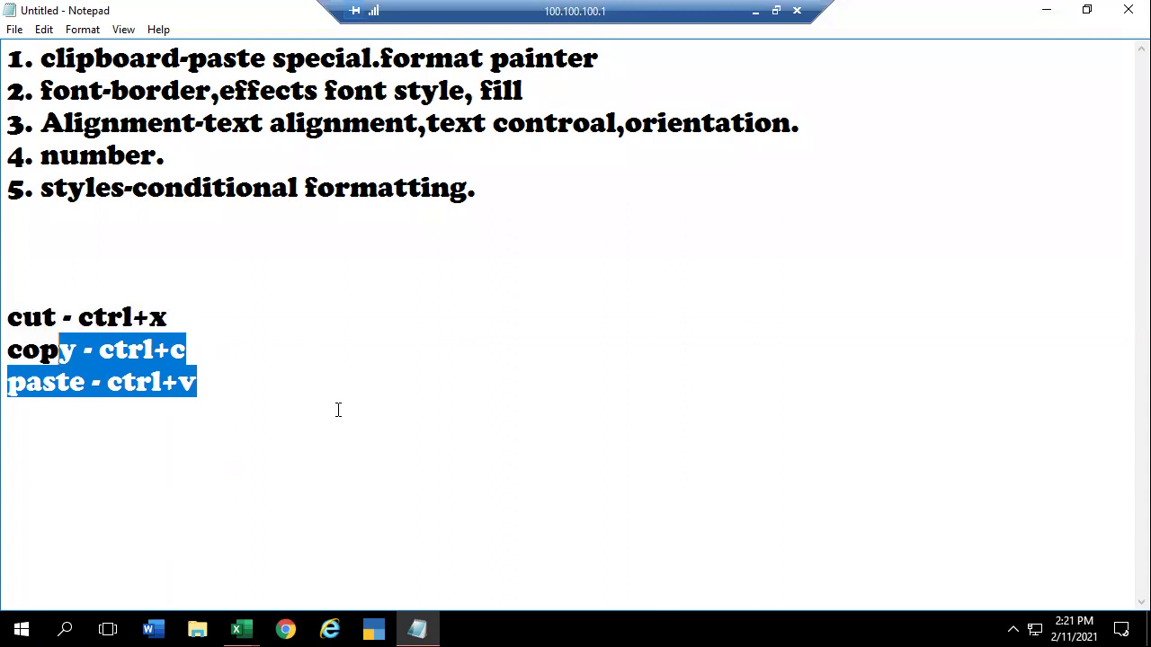
drag(223, 399, 9, 297)
click(453, 405)
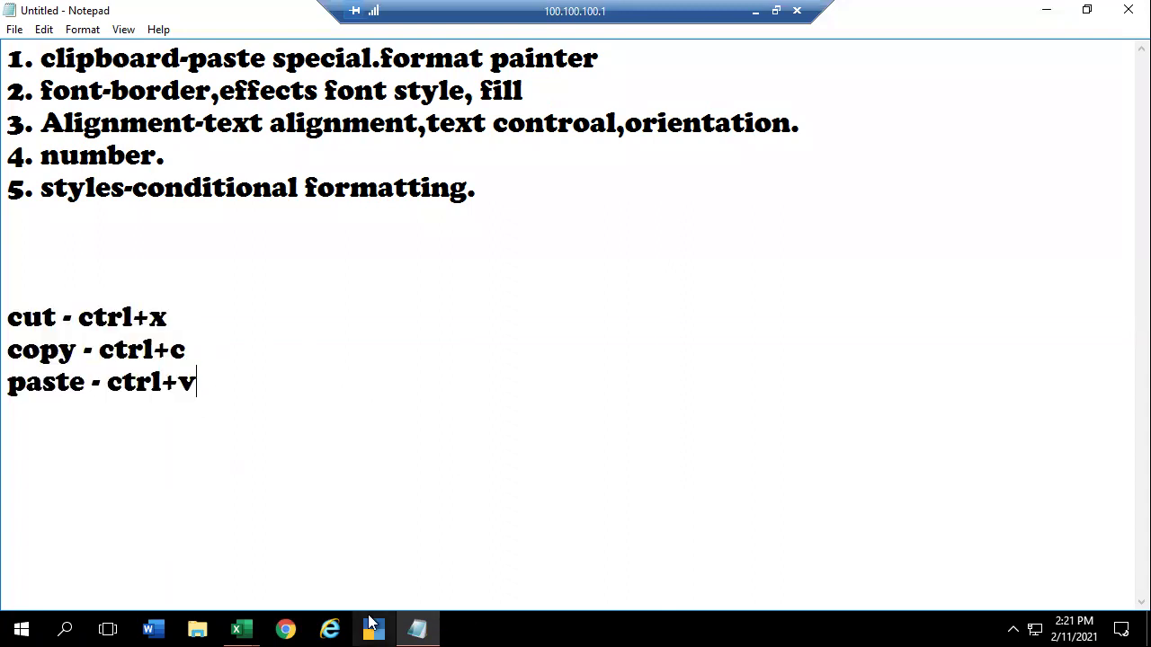
- Bring Excel forward and copy the employee table A1:G11
mouse_move(237, 630)
click(214, 564)
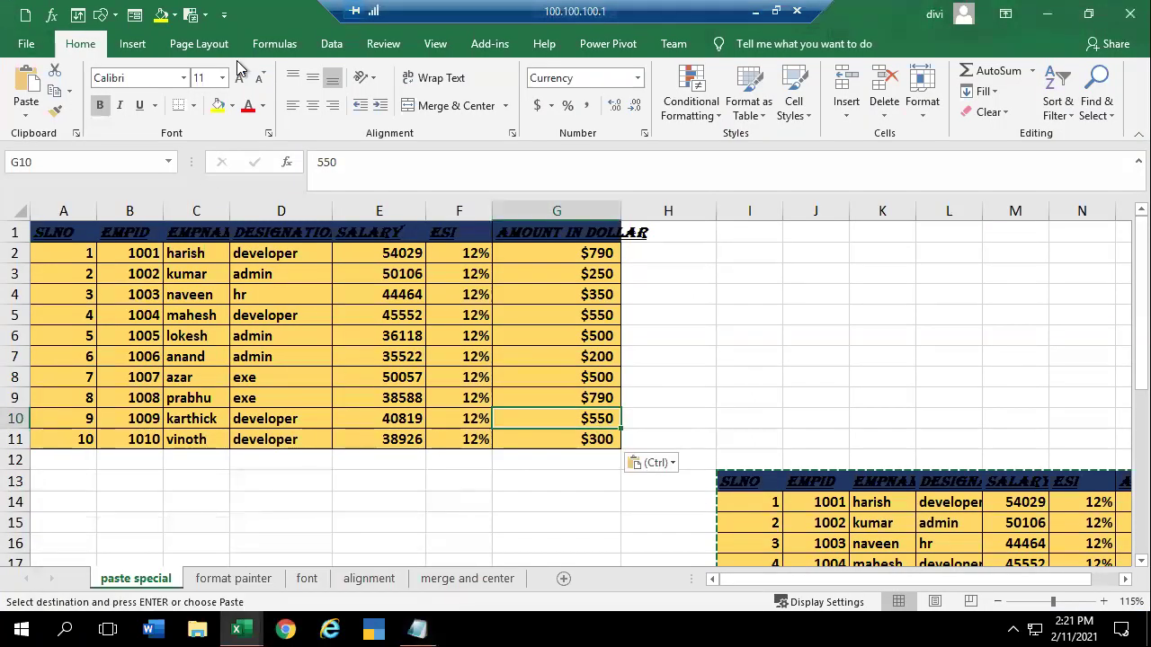
drag(433, 359, 395, 358)
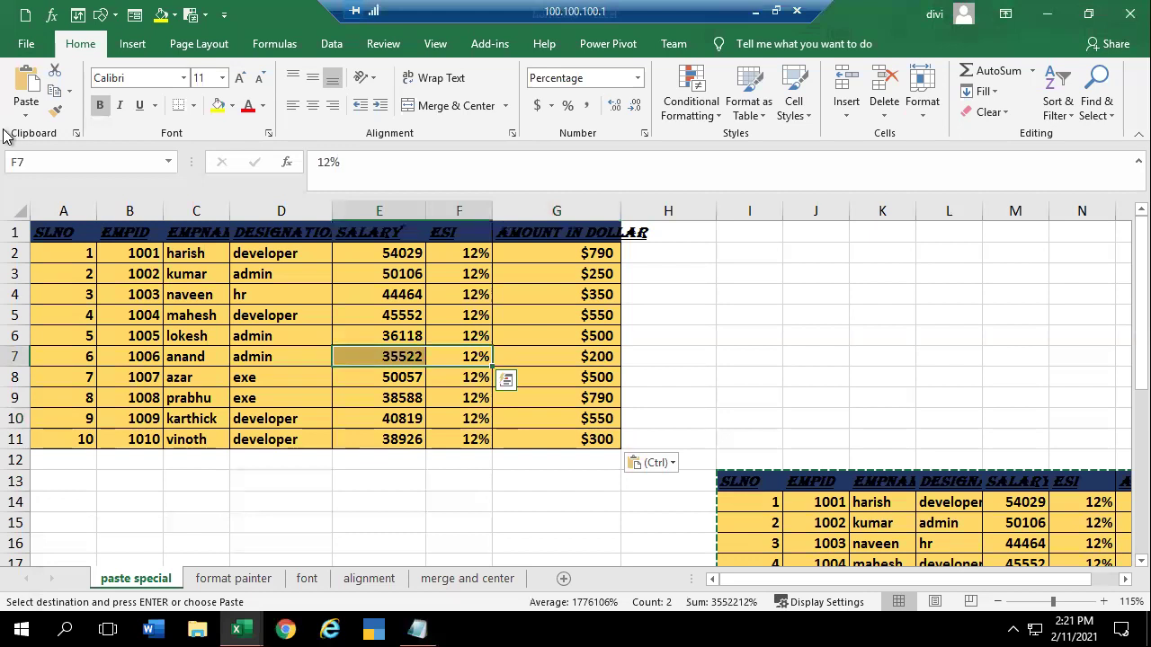
drag(63, 235, 584, 436)
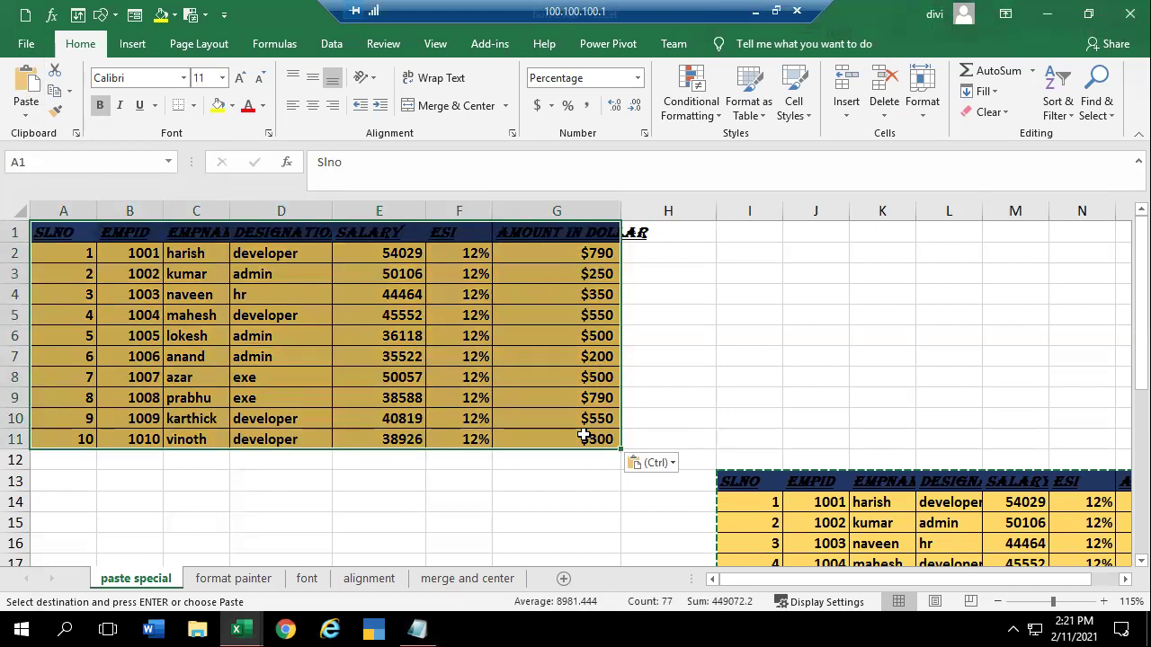
key(ctrl+c)
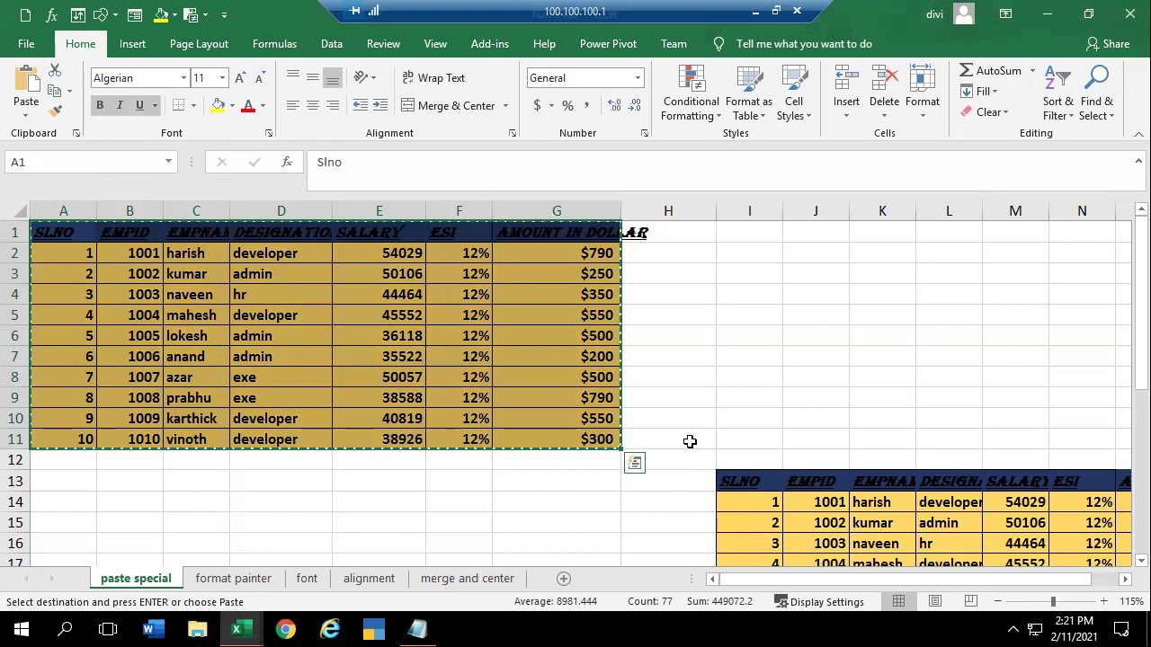
scroll(524, 423, down, 13)
- Paste the table at A42 and apply Clear Formats to the copy
click(74, 270)
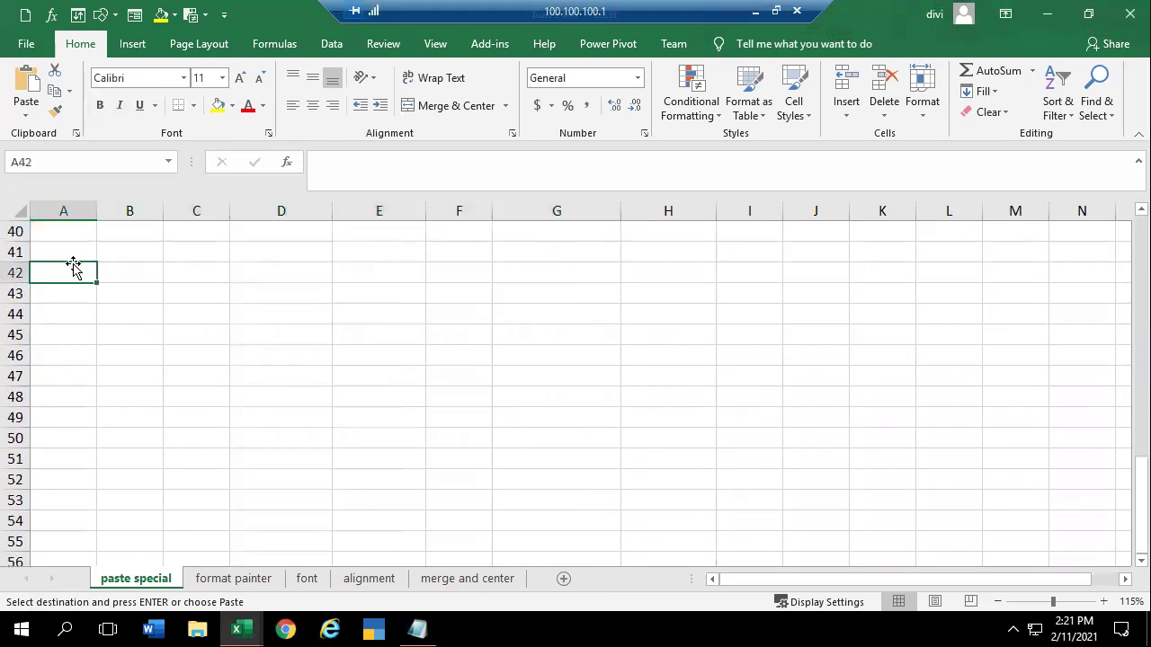
key(ctrl+v)
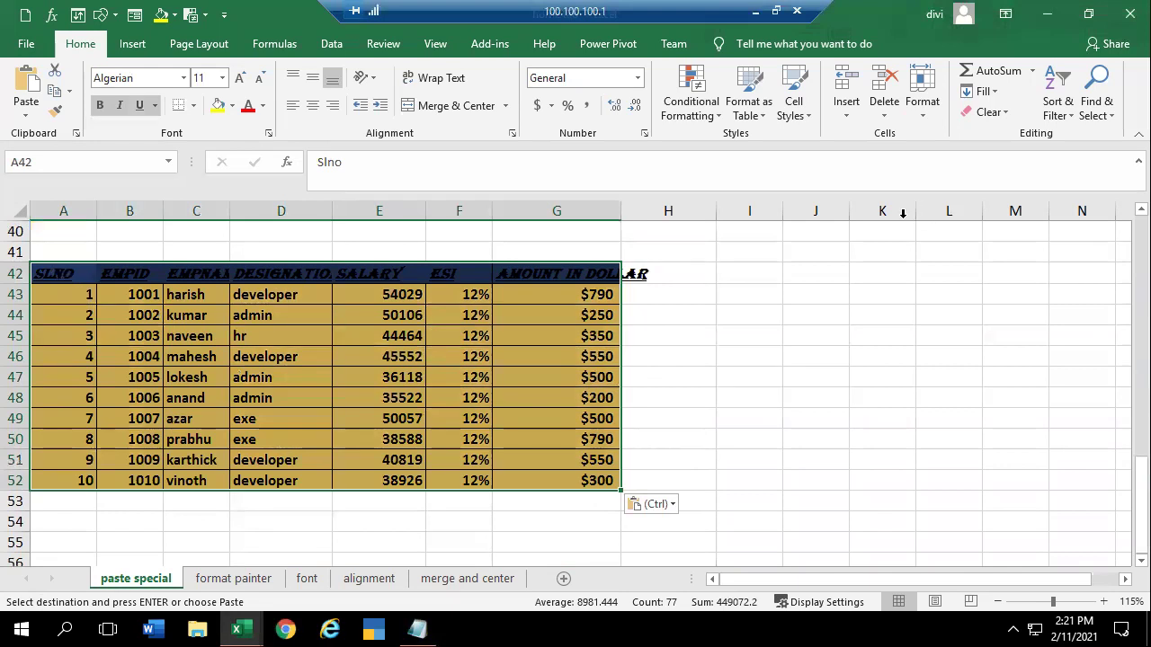
click(989, 112)
click(998, 160)
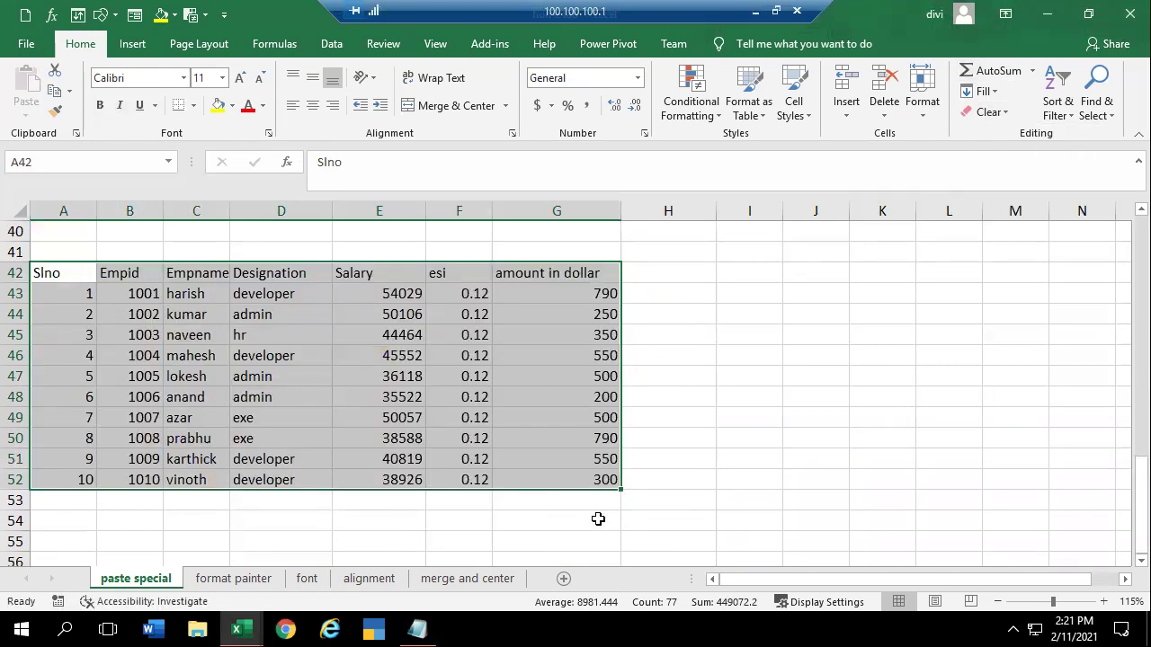
- Select header cells A42:G42 and apply a gold fill colour
click(721, 382)
drag(45, 274, 580, 481)
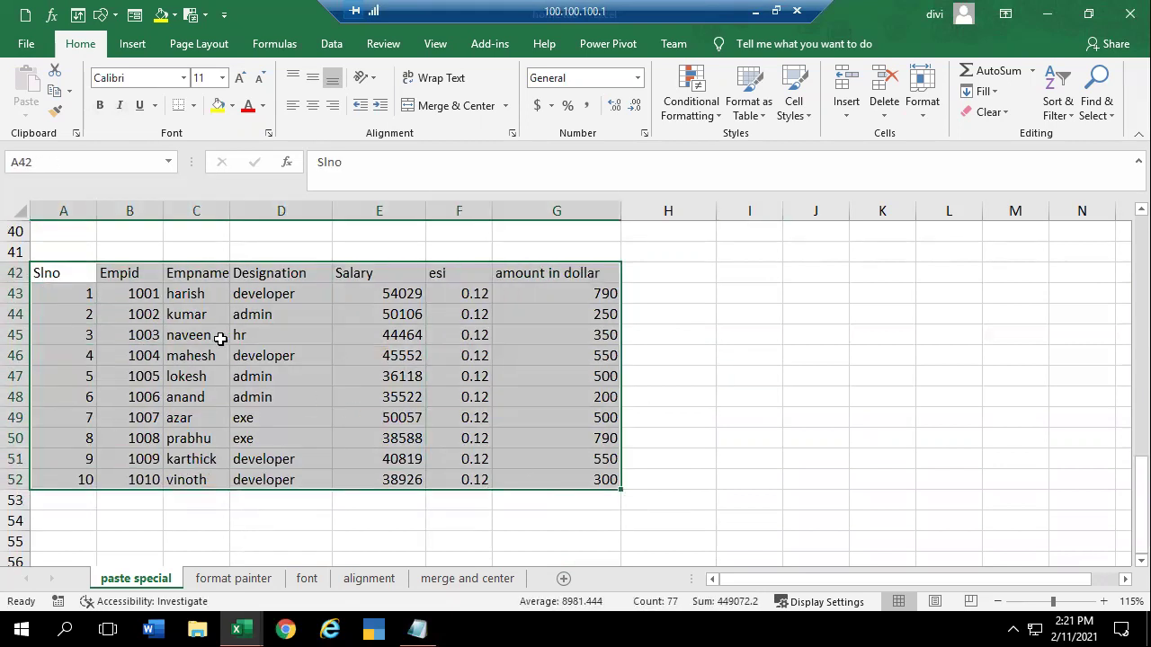
drag(63, 269, 567, 294)
drag(80, 272, 560, 271)
drag(66, 279, 458, 460)
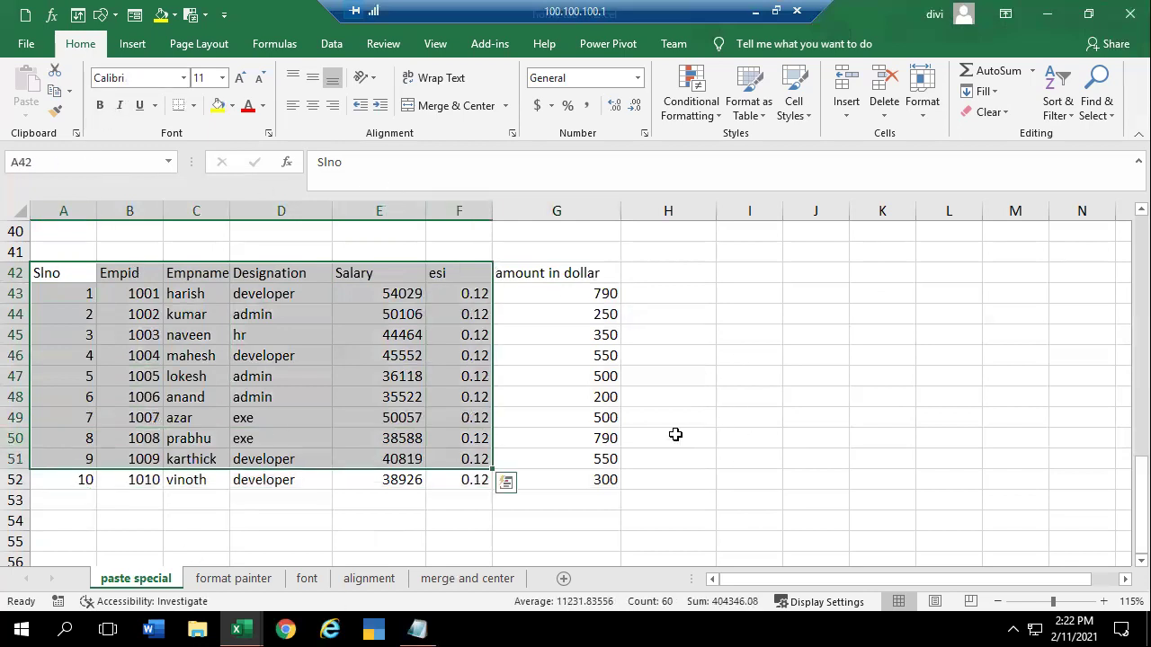
click(311, 377)
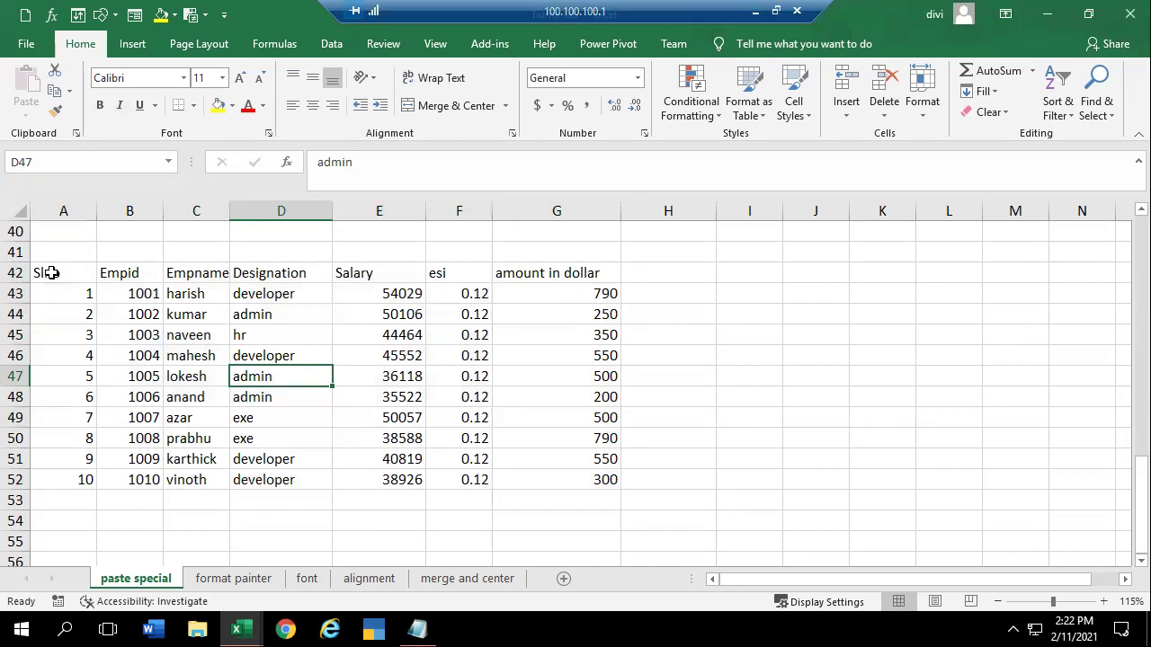
drag(48, 272, 551, 274)
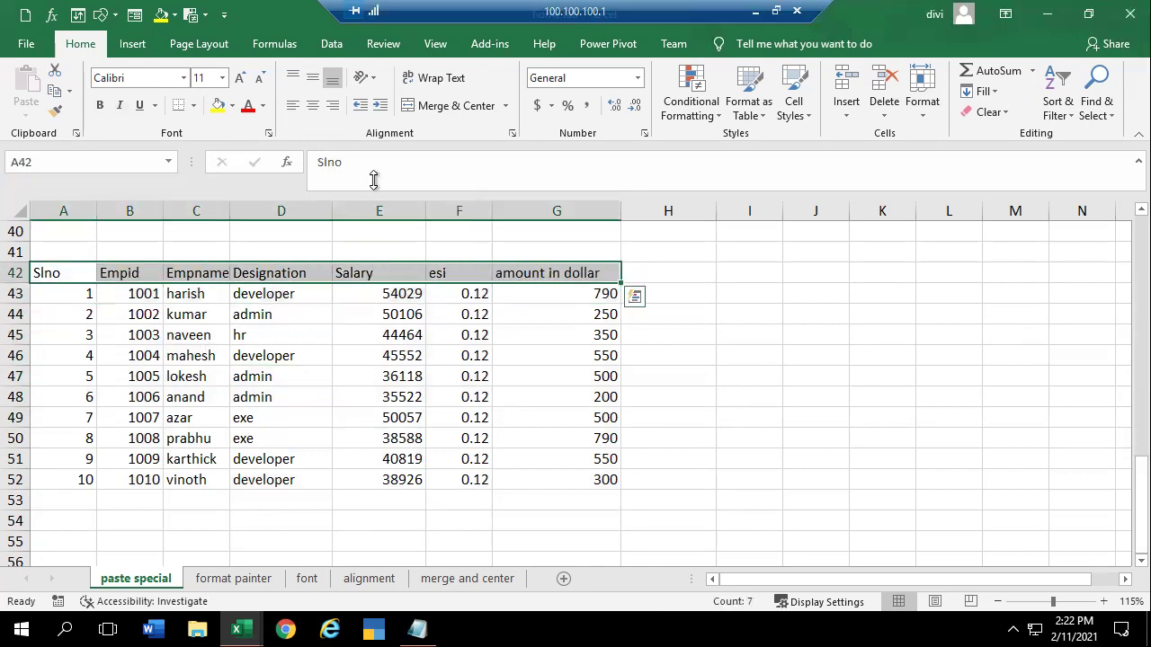
click(232, 106)
click(324, 196)
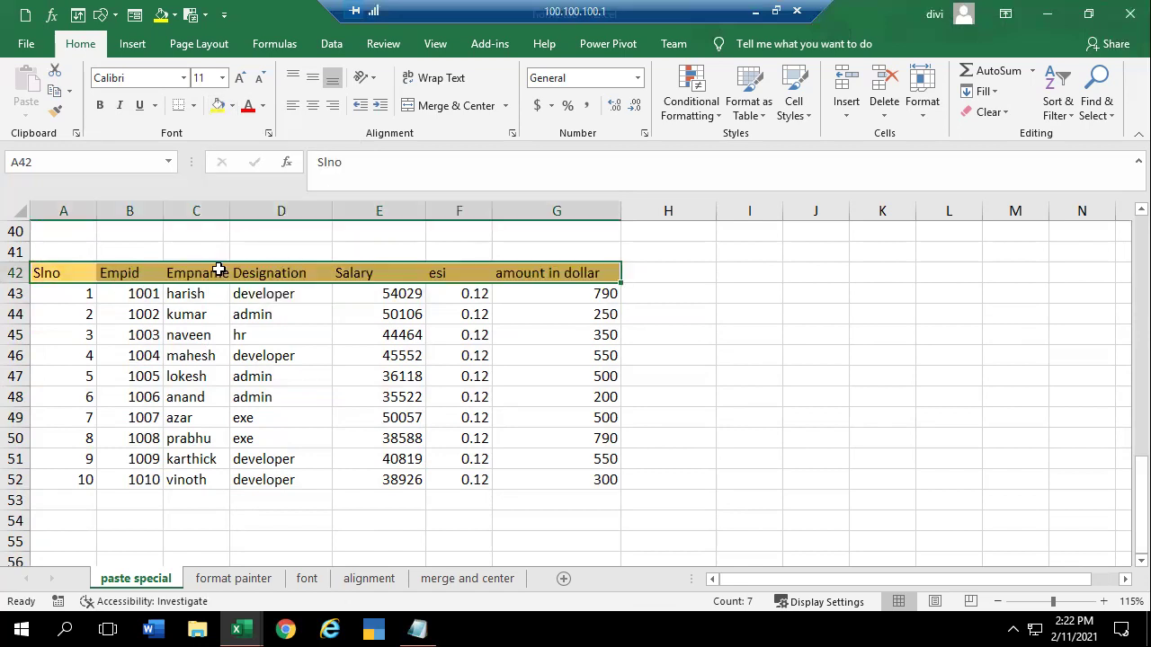
scroll(387, 508, up, 8)
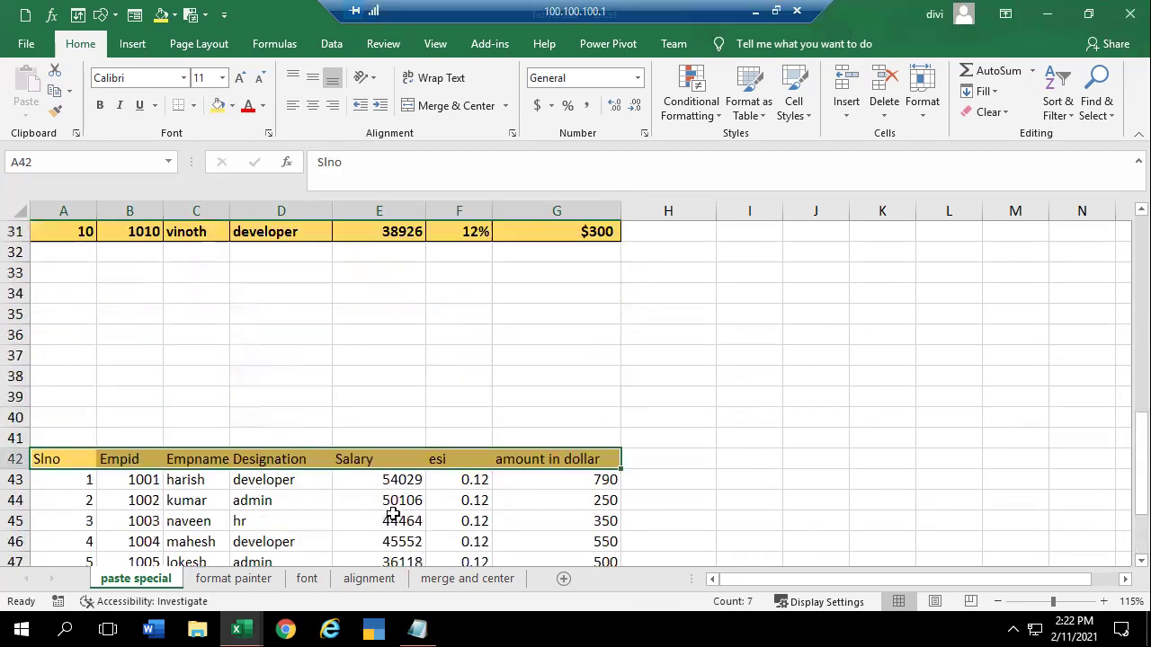
scroll(297, 423, down, 1)
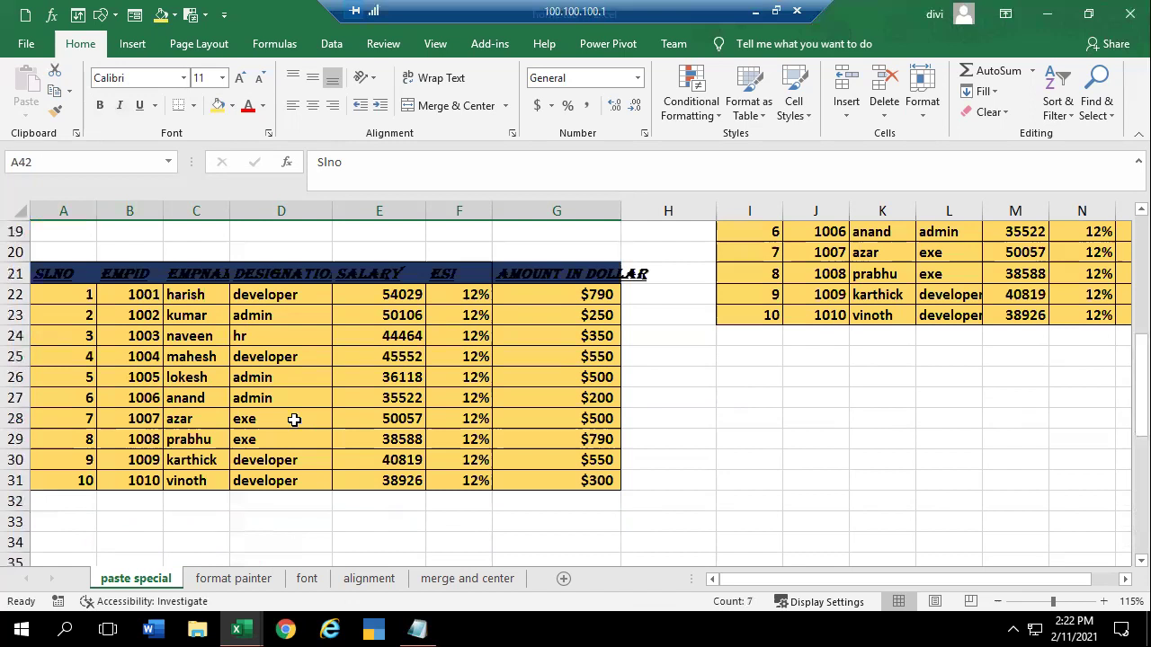
drag(56, 273, 549, 482)
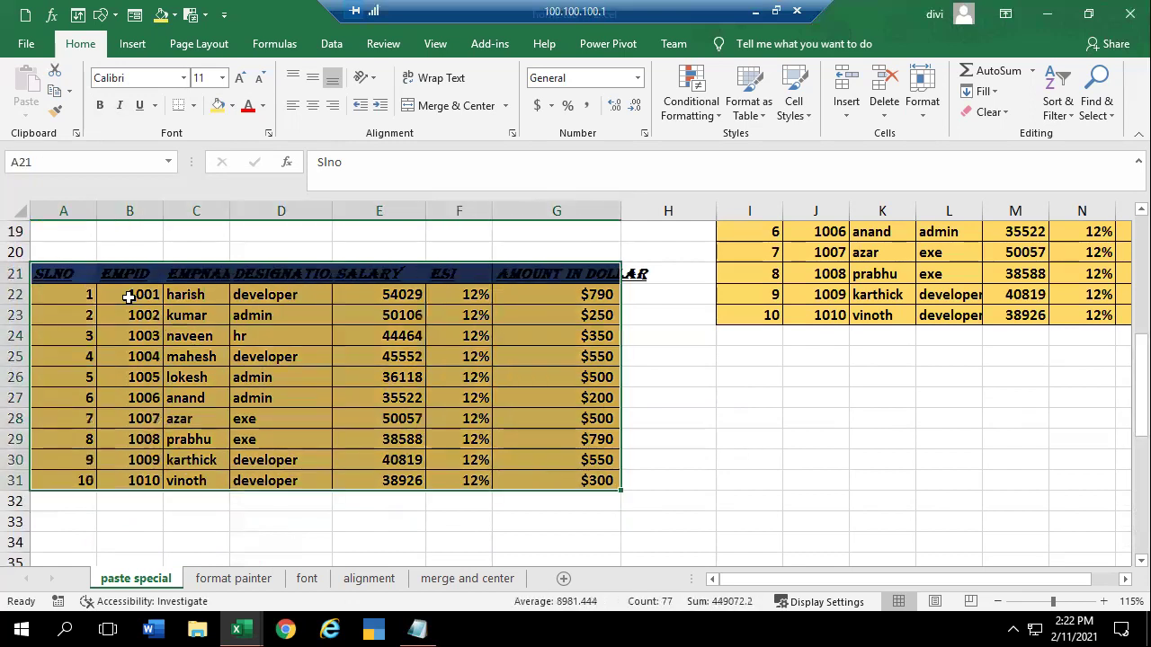
click(15, 252)
drag(322, 297, 571, 274)
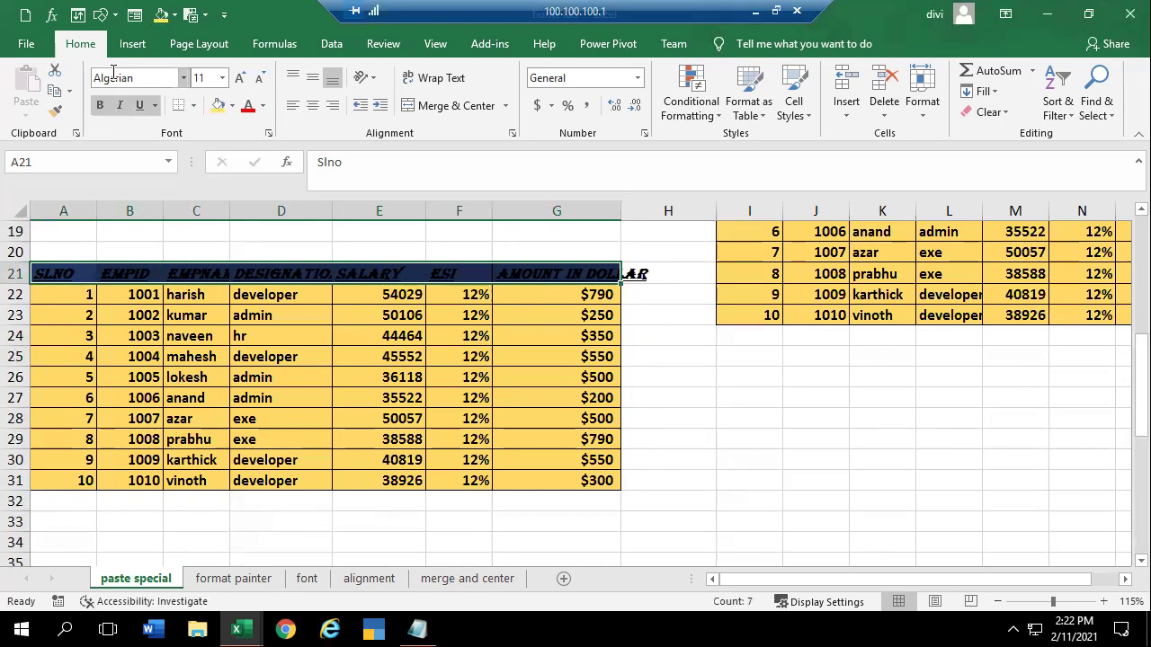
click(193, 335)
drag(57, 296, 306, 378)
drag(449, 450, 544, 477)
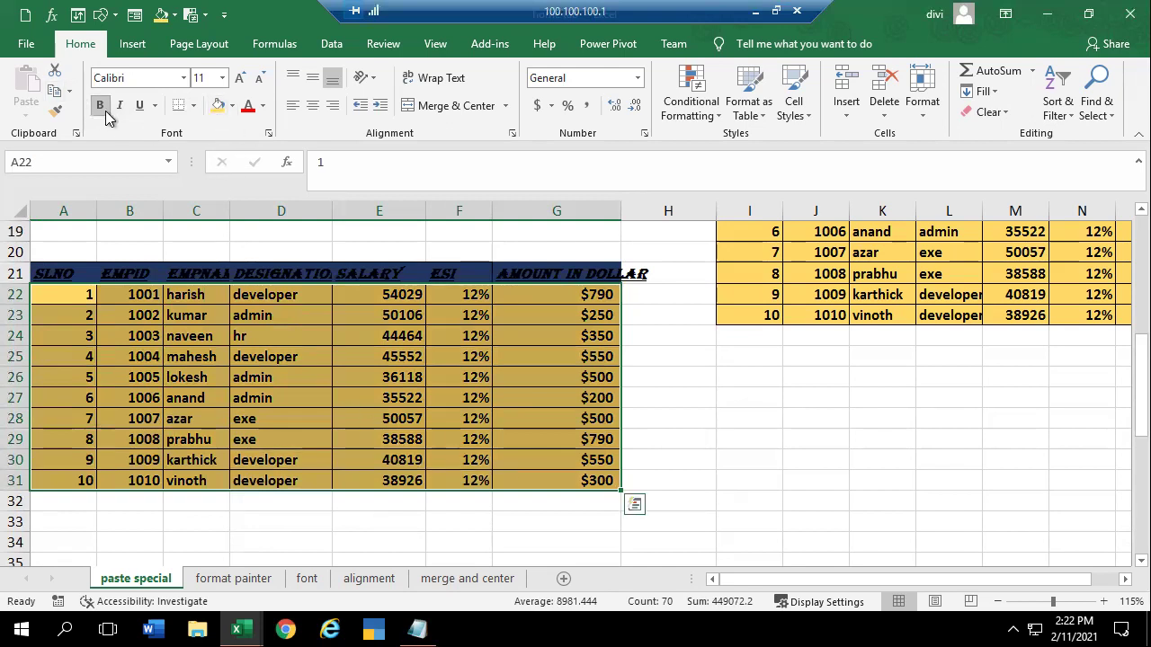
drag(475, 412, 474, 399)
key(ctrl+v)
drag(474, 275, 475, 460)
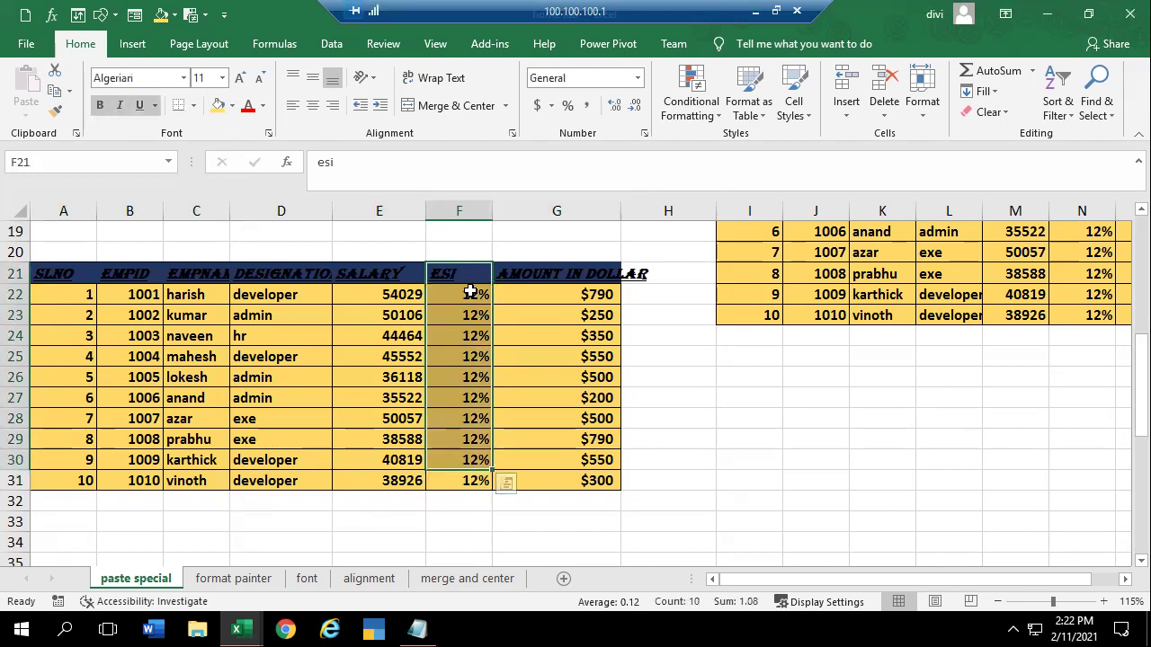
drag(553, 357, 553, 377)
key(ctrl+v)
drag(570, 276, 575, 480)
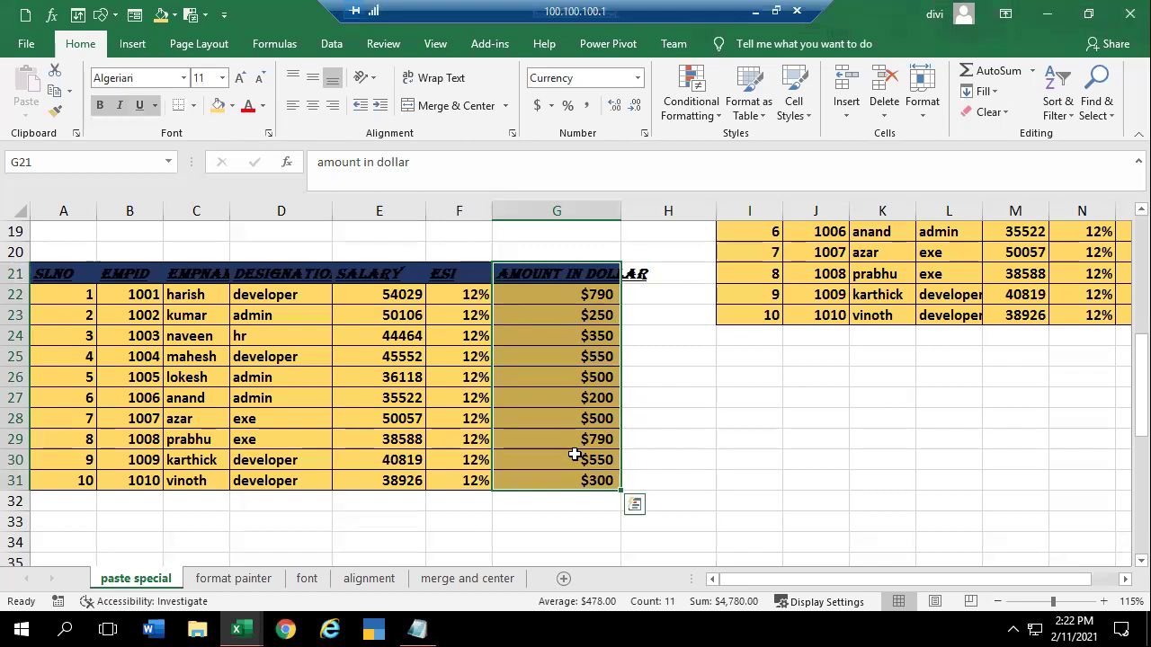
drag(65, 278, 526, 474)
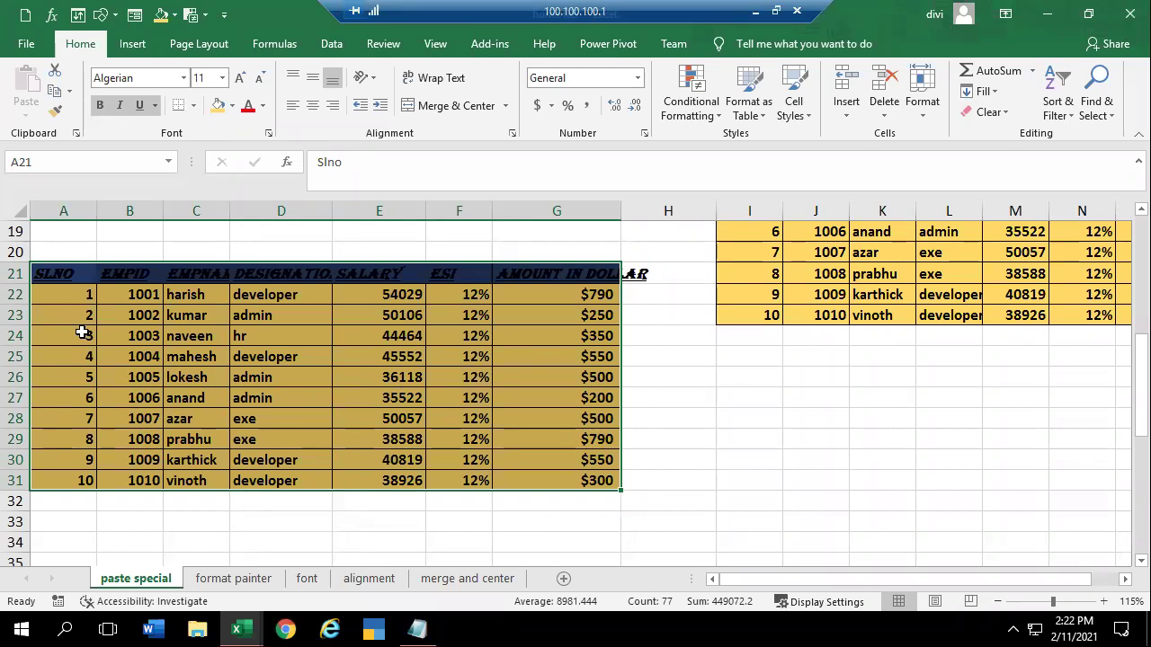
click(771, 501)
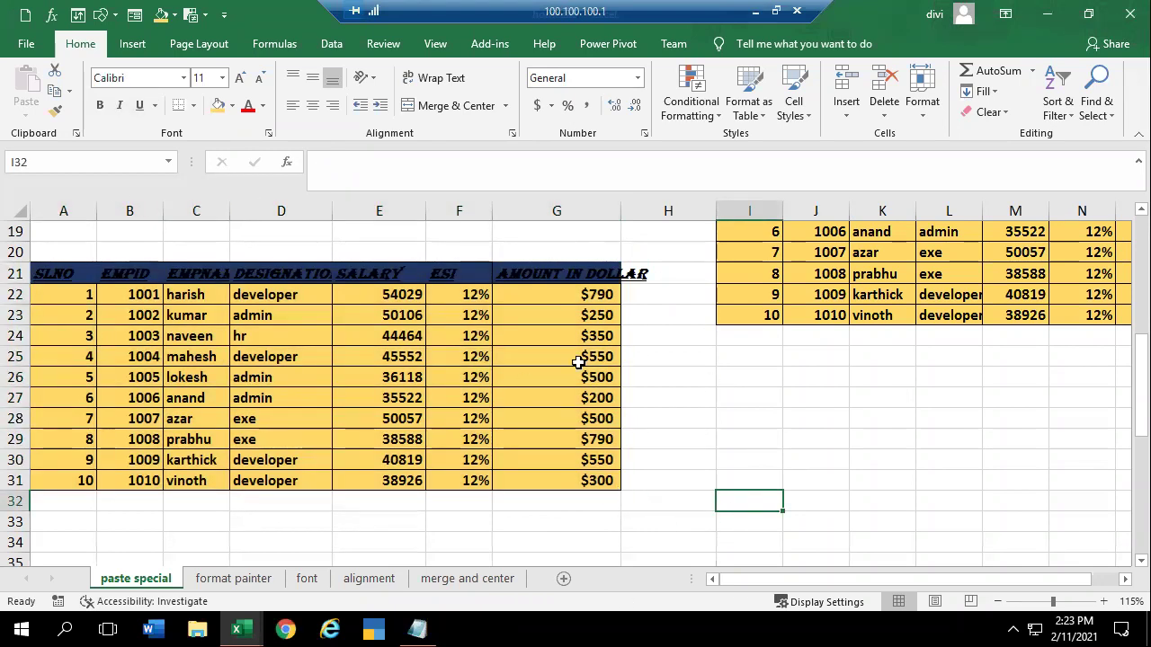
drag(557, 277, 585, 484)
drag(587, 296, 585, 484)
drag(473, 290, 471, 480)
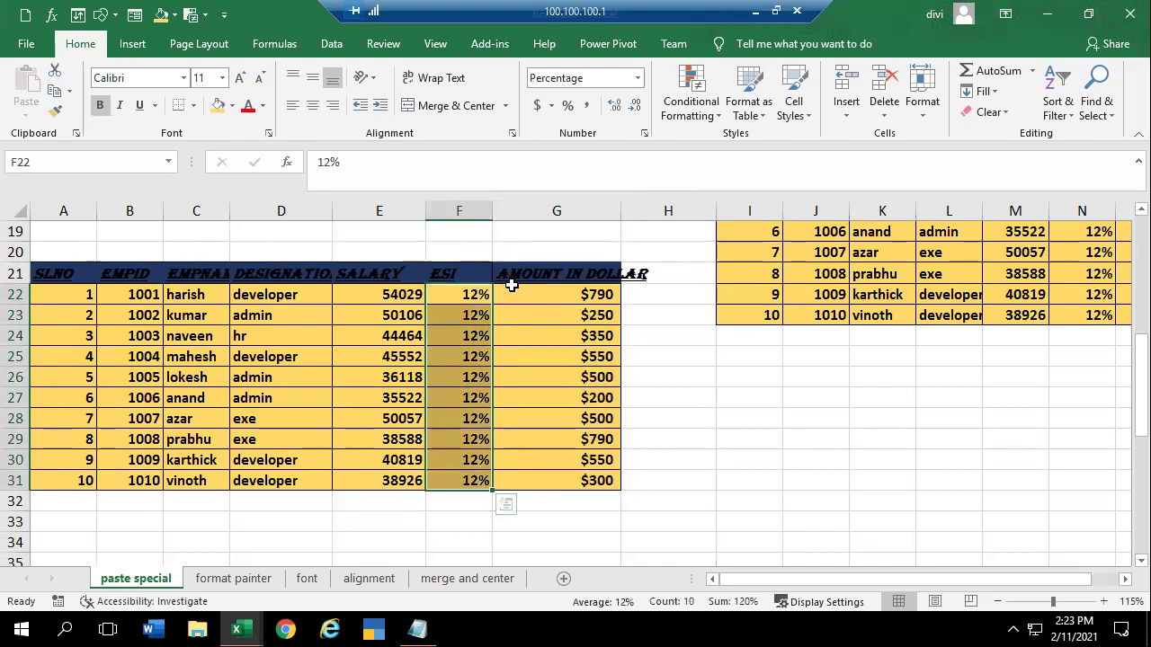
drag(463, 296, 591, 484)
click(729, 358)
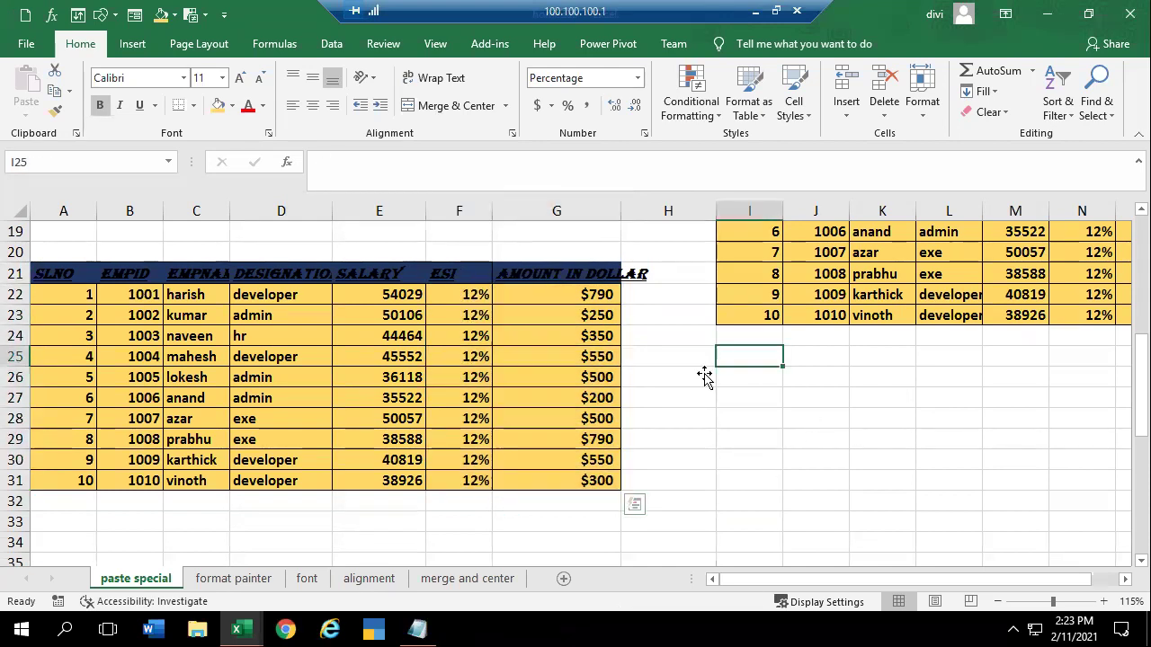
drag(593, 480, 64, 267)
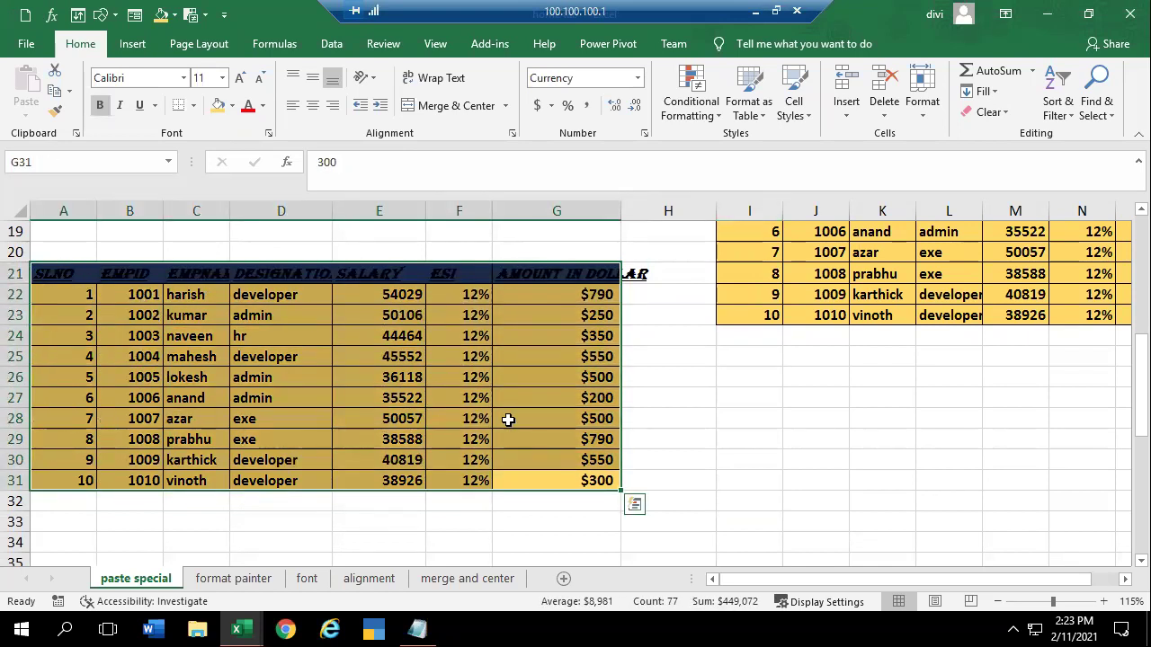
scroll(508, 420, down, 8)
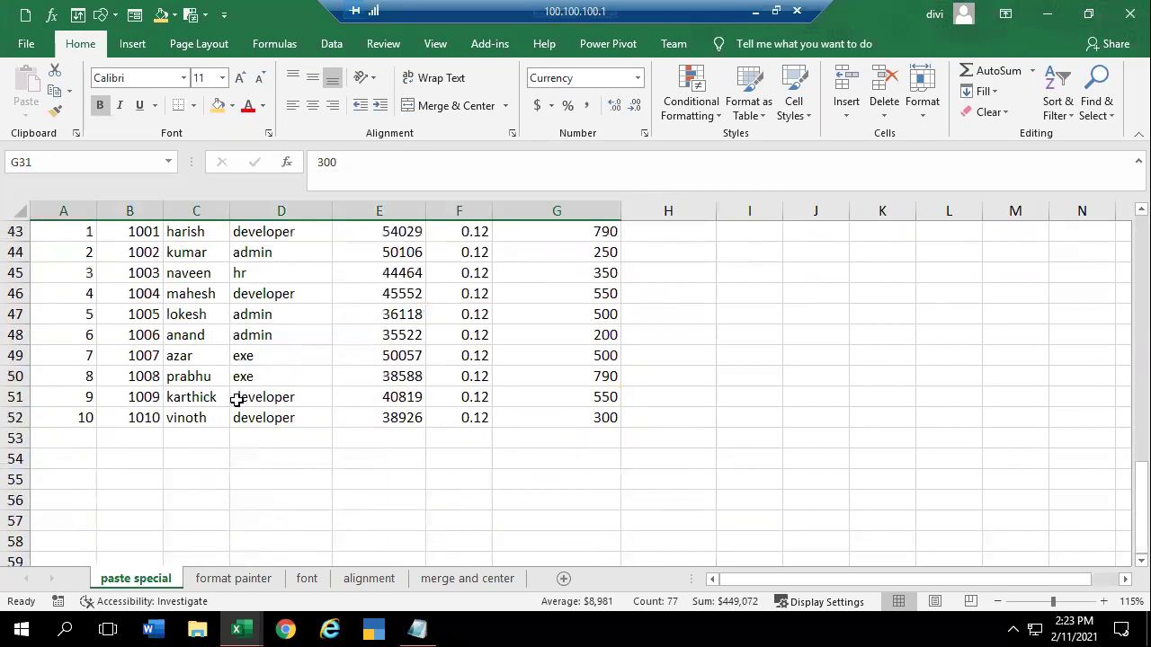
- Select the plain employee table A42:G52 and bring up the border styles list
scroll(62, 313, up, 2)
drag(67, 337, 527, 483)
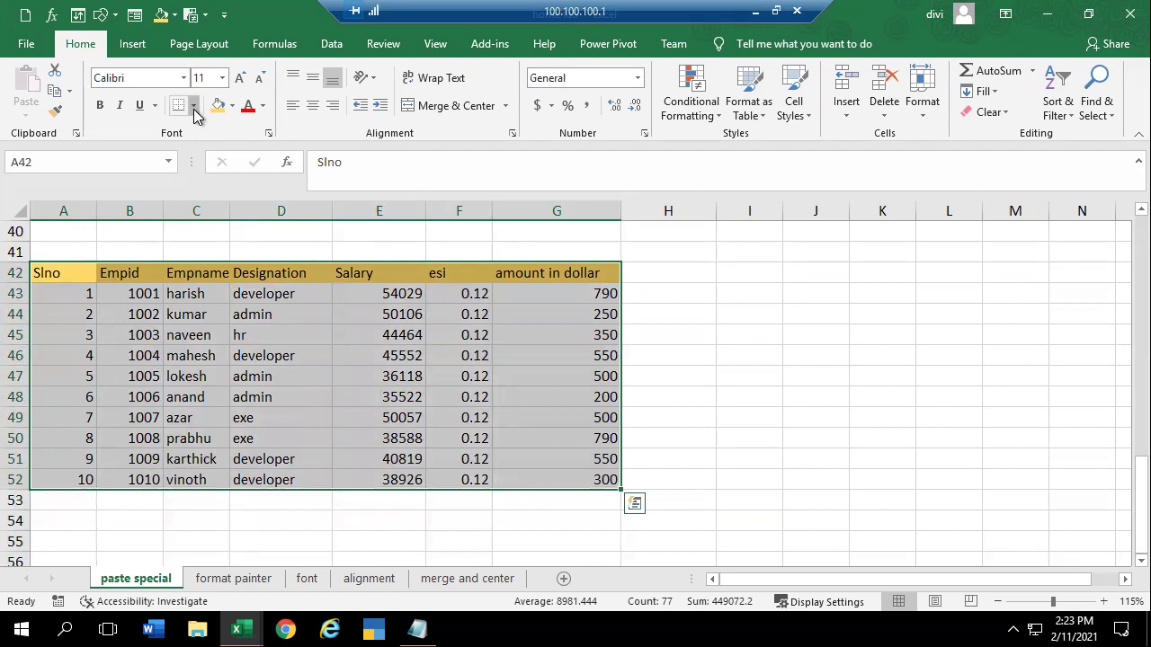
click(192, 105)
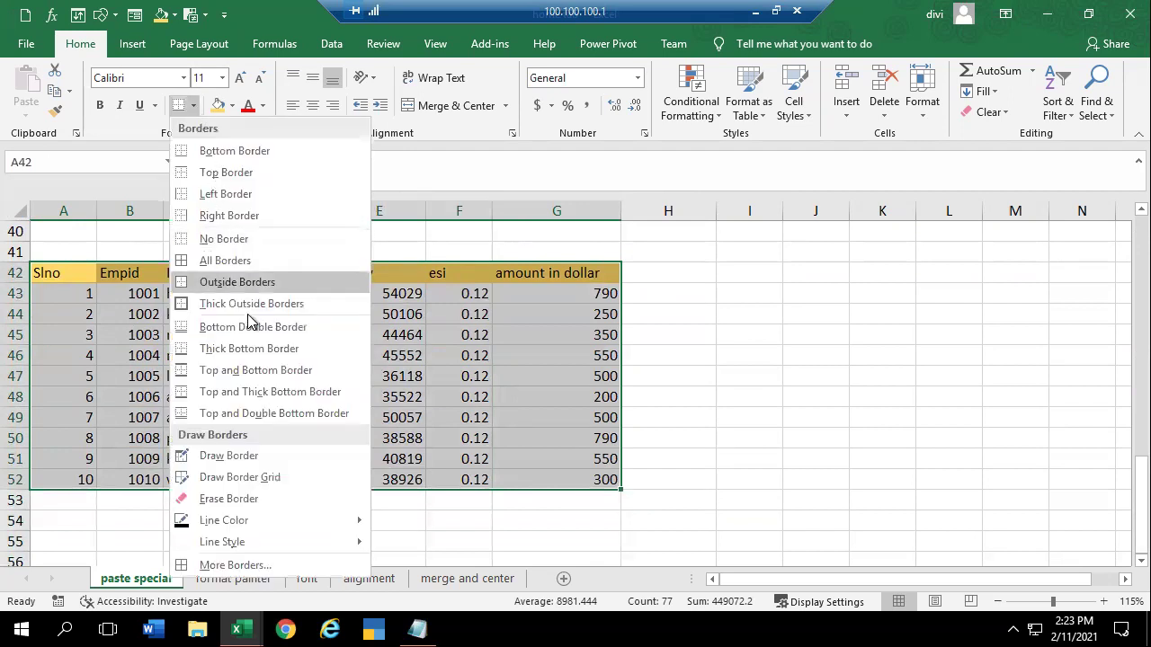
- Apply All Borders to every cell of the plain table A42:G52
click(222, 261)
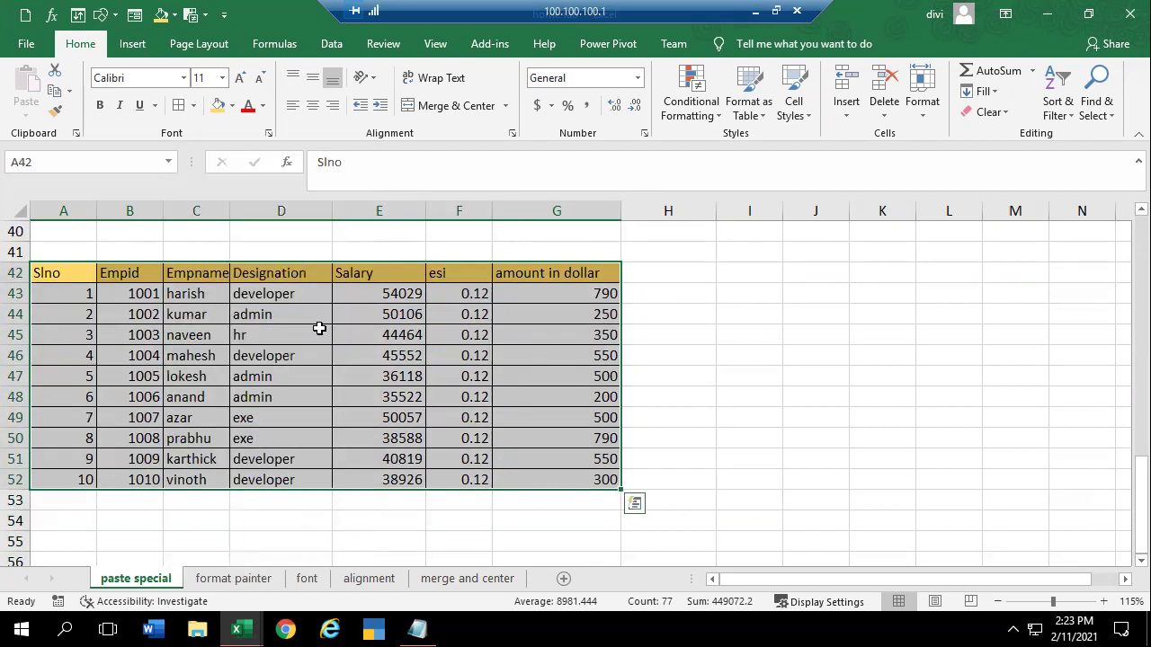
click(461, 414)
scroll(491, 423, up, 6)
scroll(540, 422, up, 3)
scroll(54, 323, down, 2)
- Copy the formatted employee table A21:G31
drag(61, 280, 515, 470)
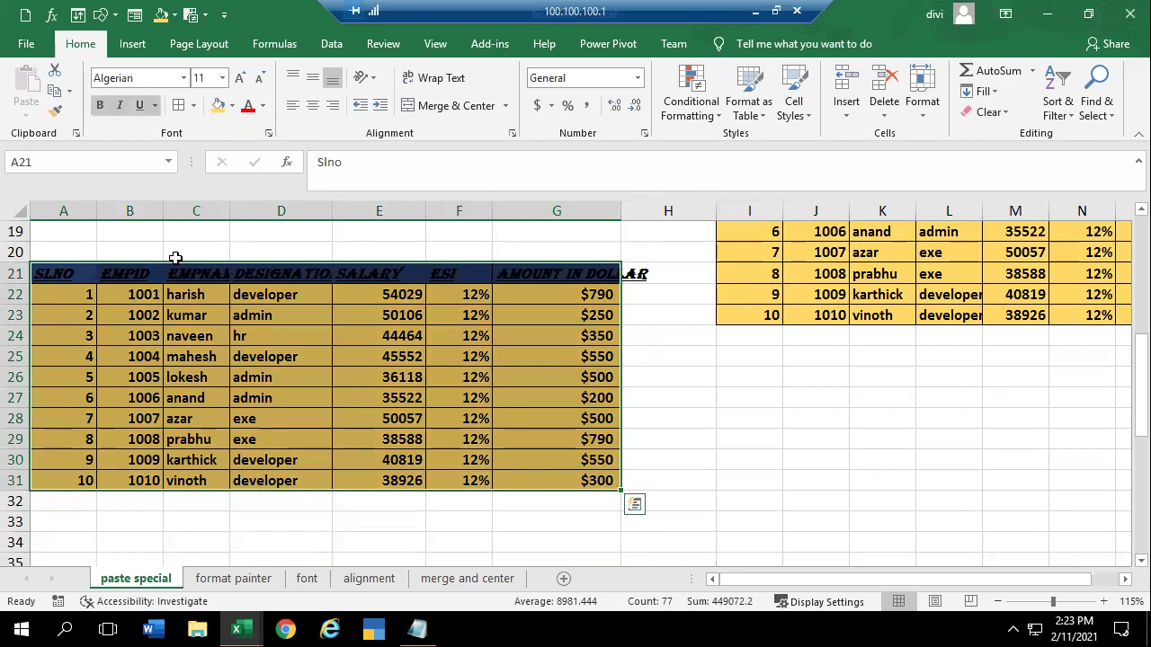
key(ctrl+c)
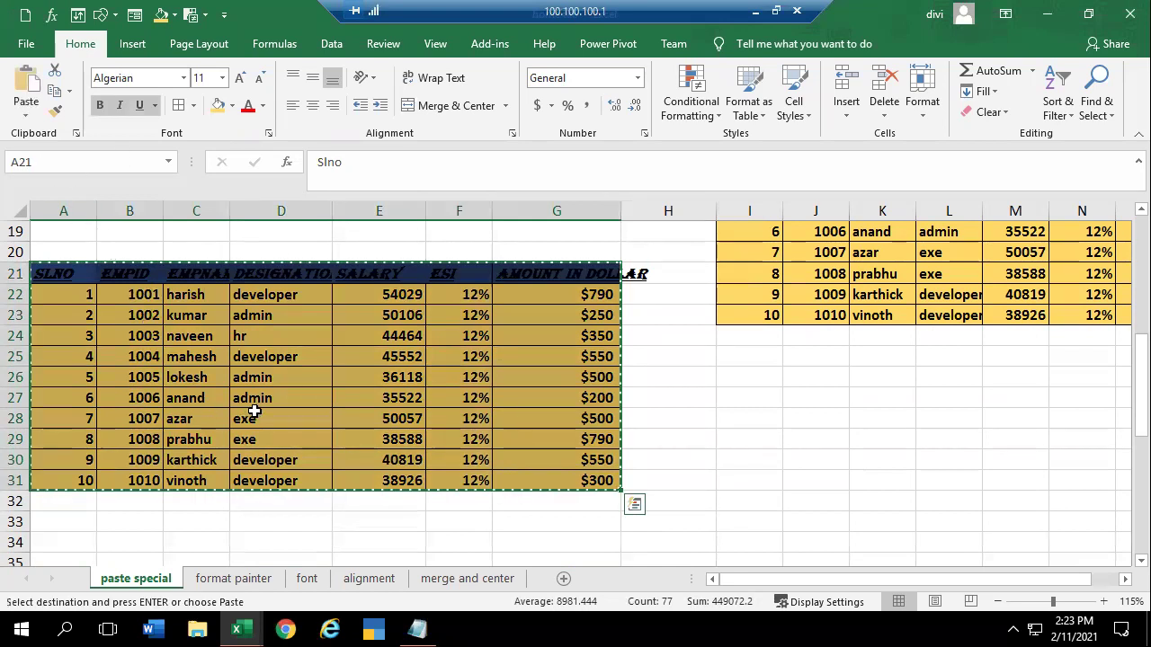
scroll(309, 432, down, 12)
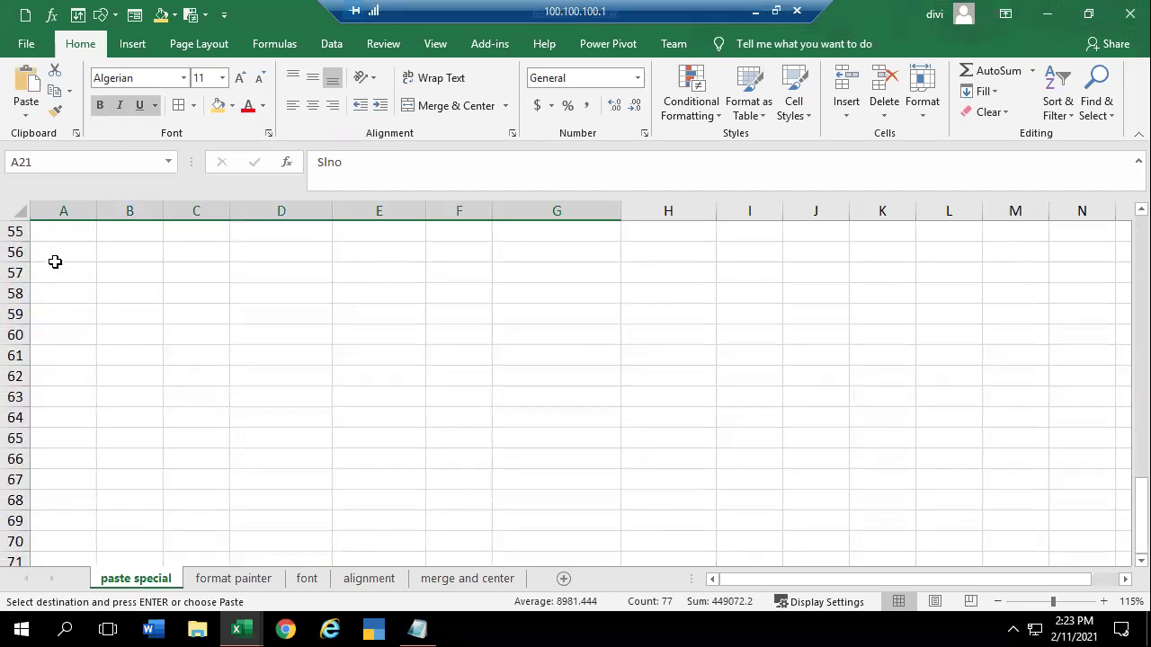
- Paste the copied table at A56 as Formulas only, without its formatting
click(51, 258)
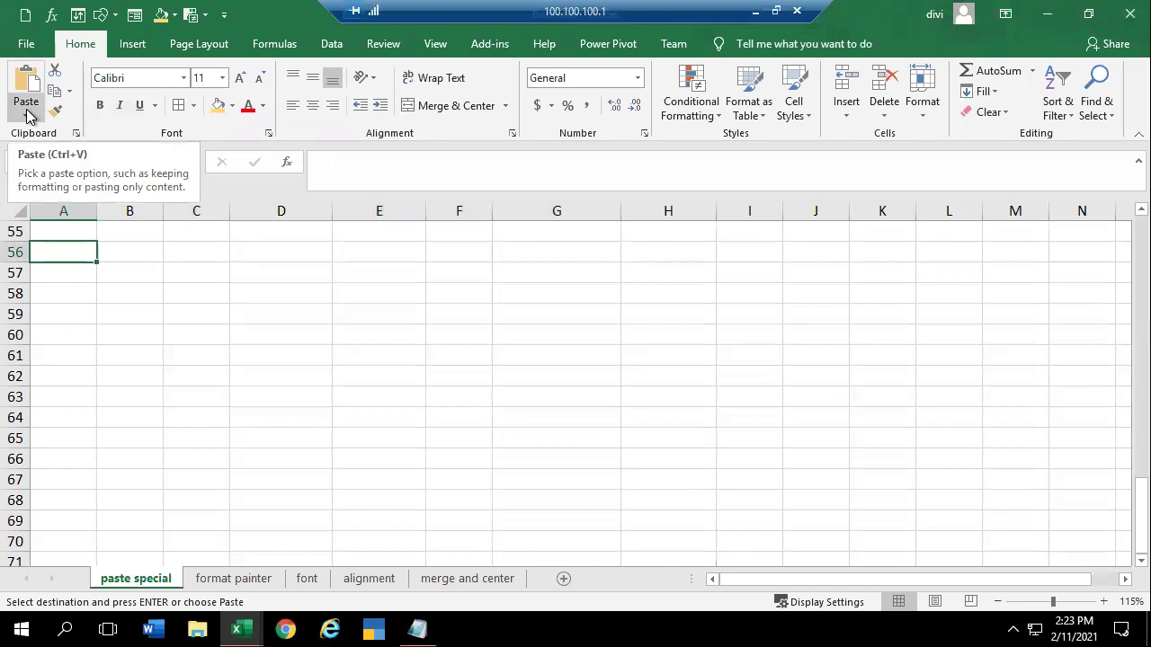
click(26, 112)
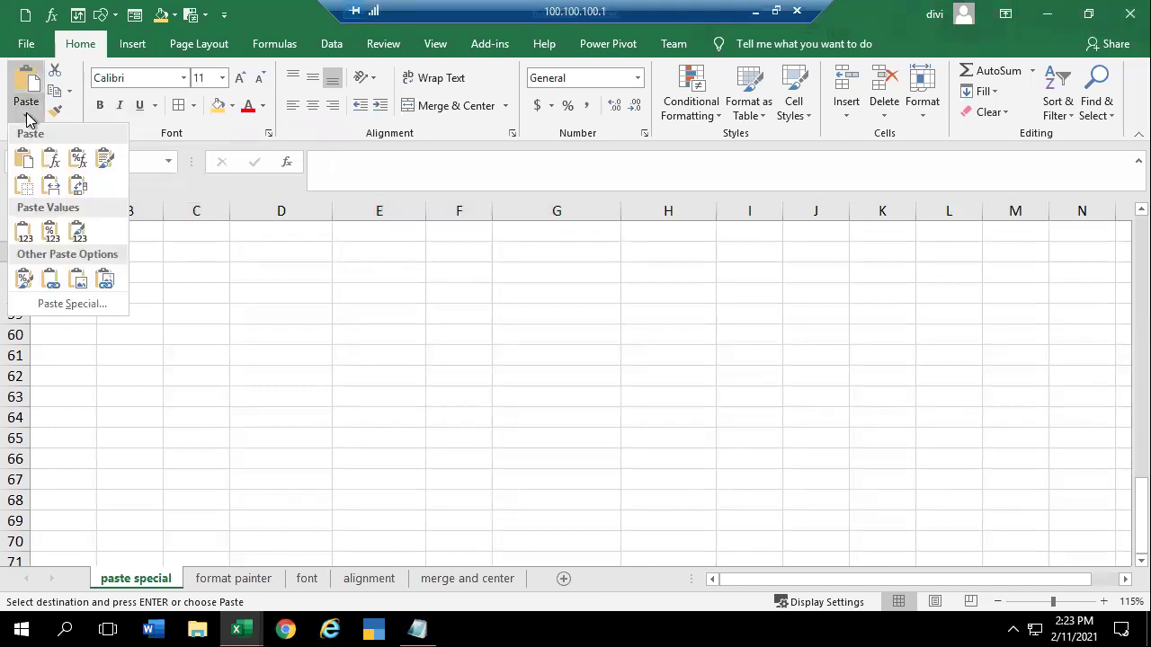
click(49, 160)
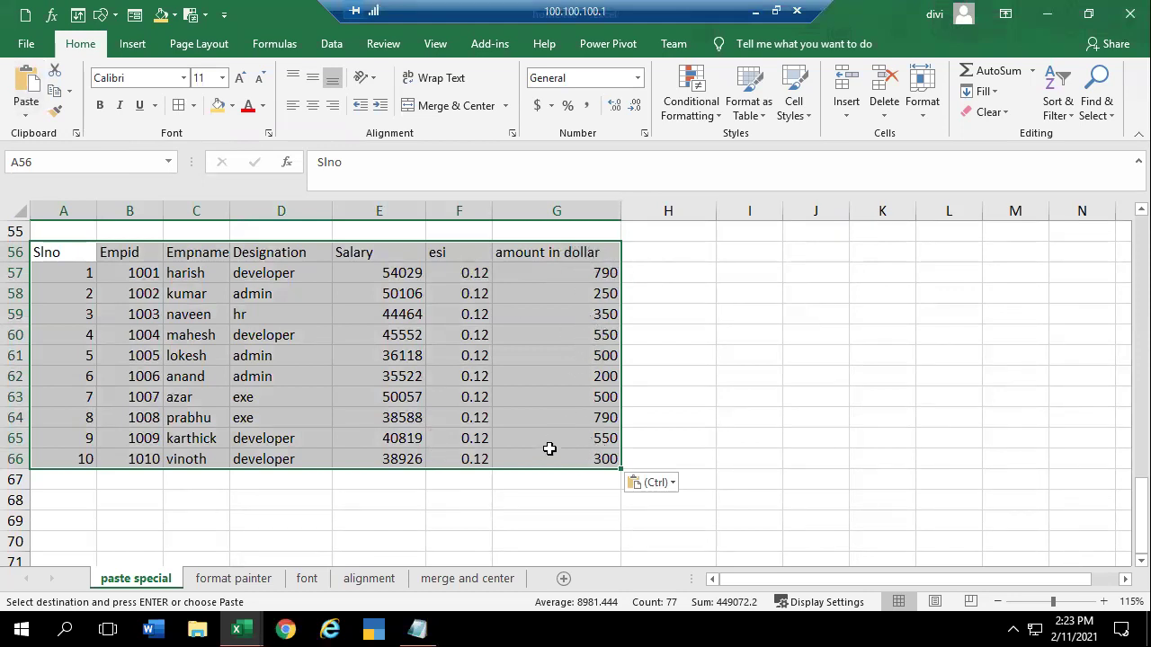
- Select parts of the pasted table A56:G66, including column F's esi values, to inspect them
scroll(128, 351, up, 7)
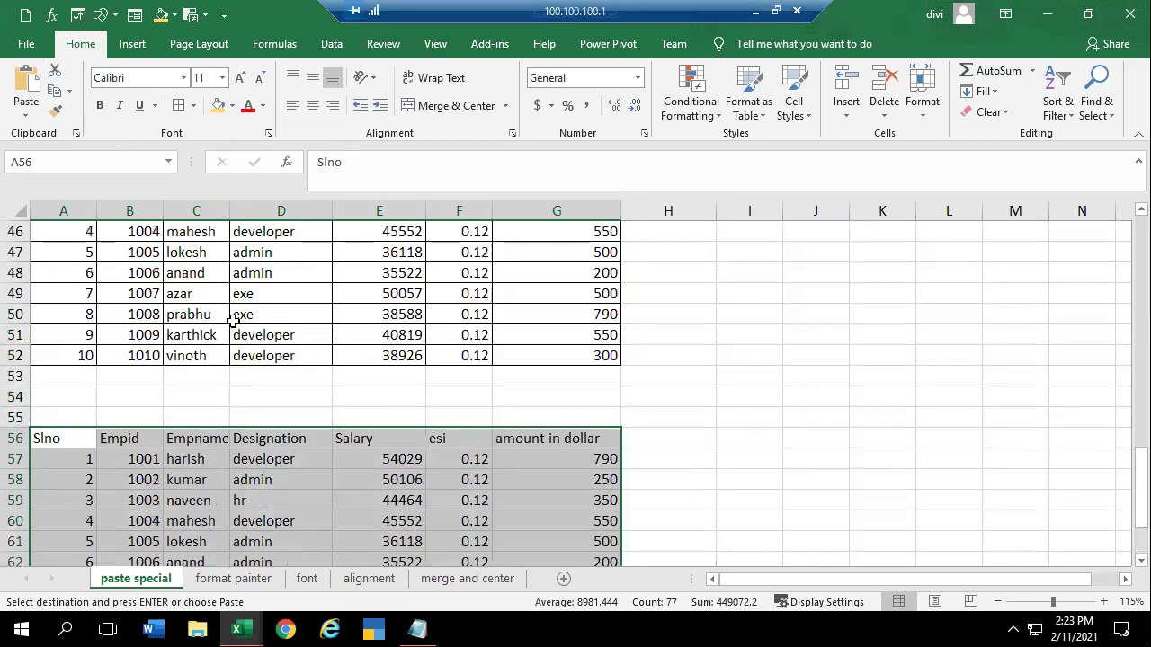
scroll(193, 372, up, 4)
scroll(513, 494, down, 11)
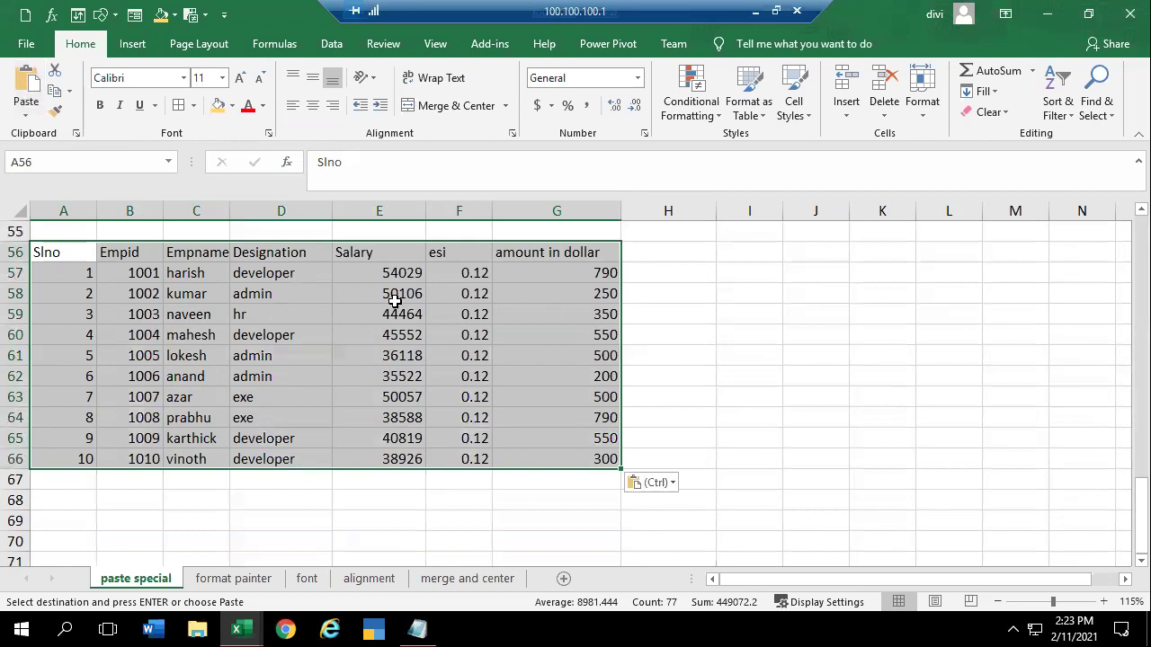
drag(36, 252, 558, 474)
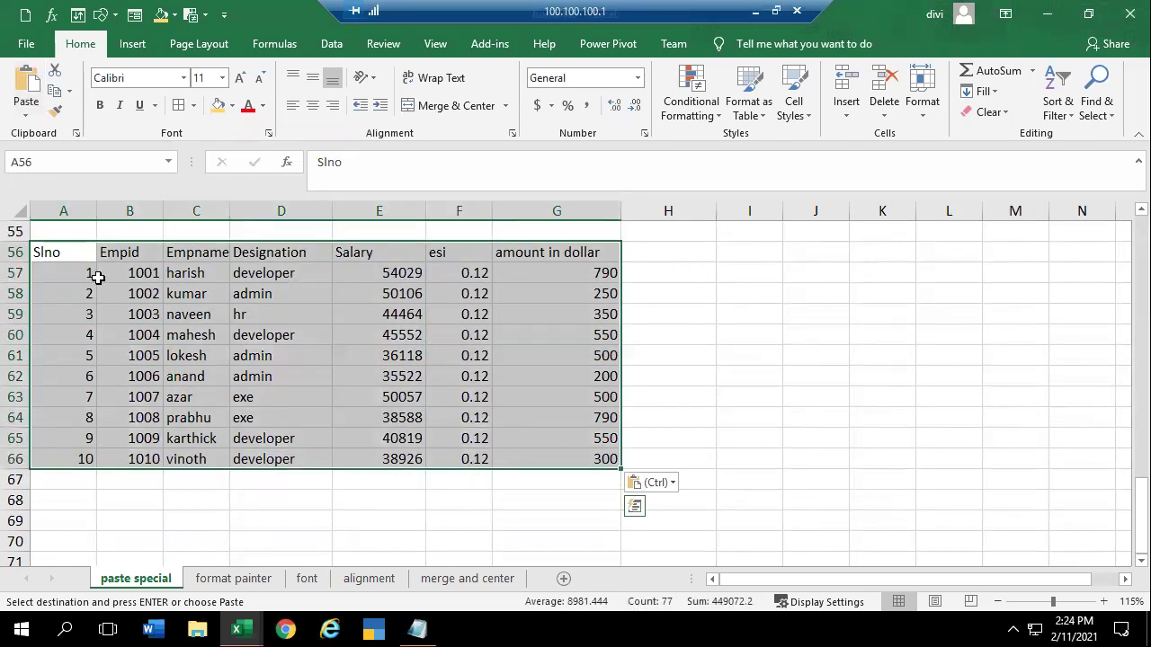
drag(70, 250, 534, 245)
drag(76, 270, 521, 441)
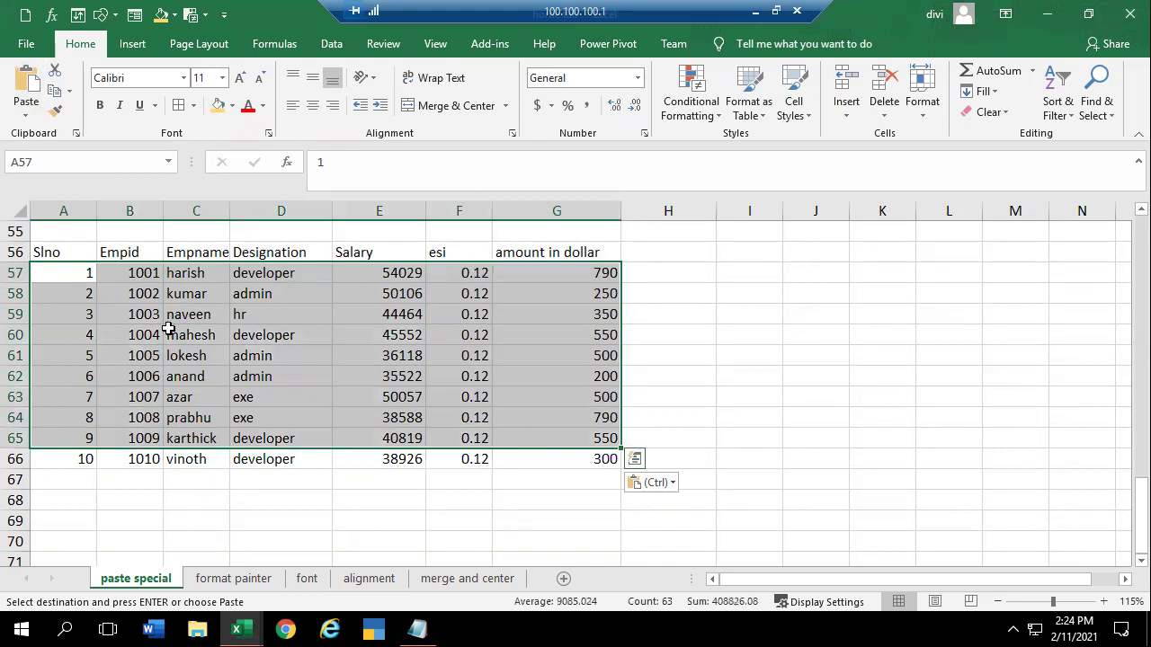
drag(475, 275, 476, 440)
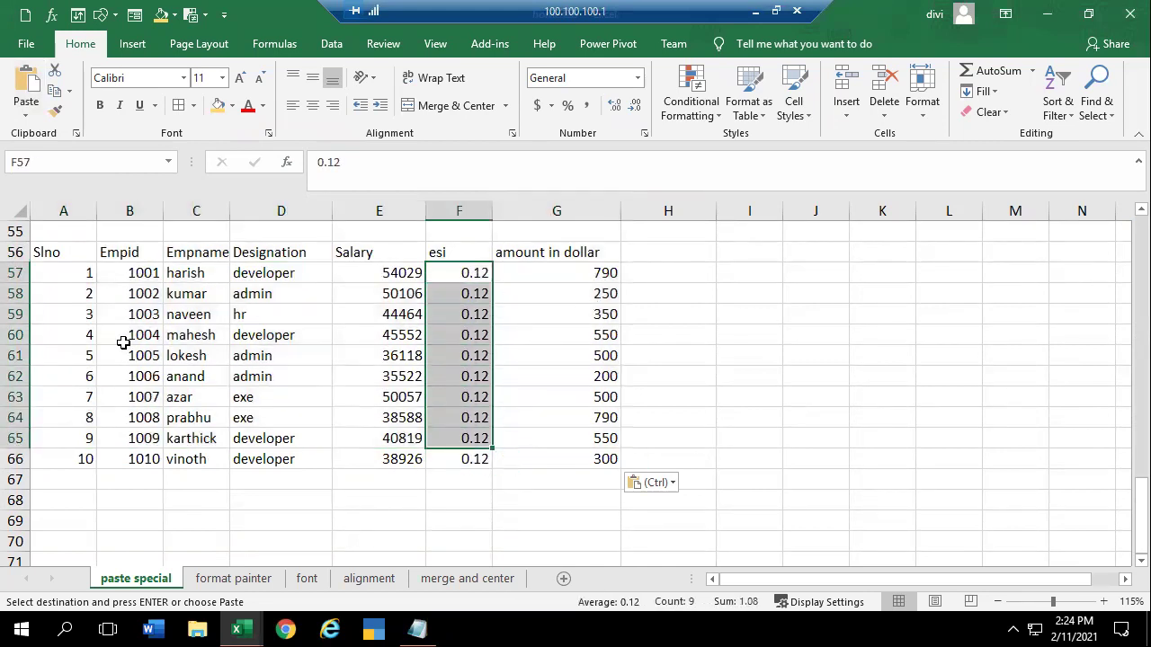
scroll(117, 329, up, 2)
scroll(154, 360, down, 5)
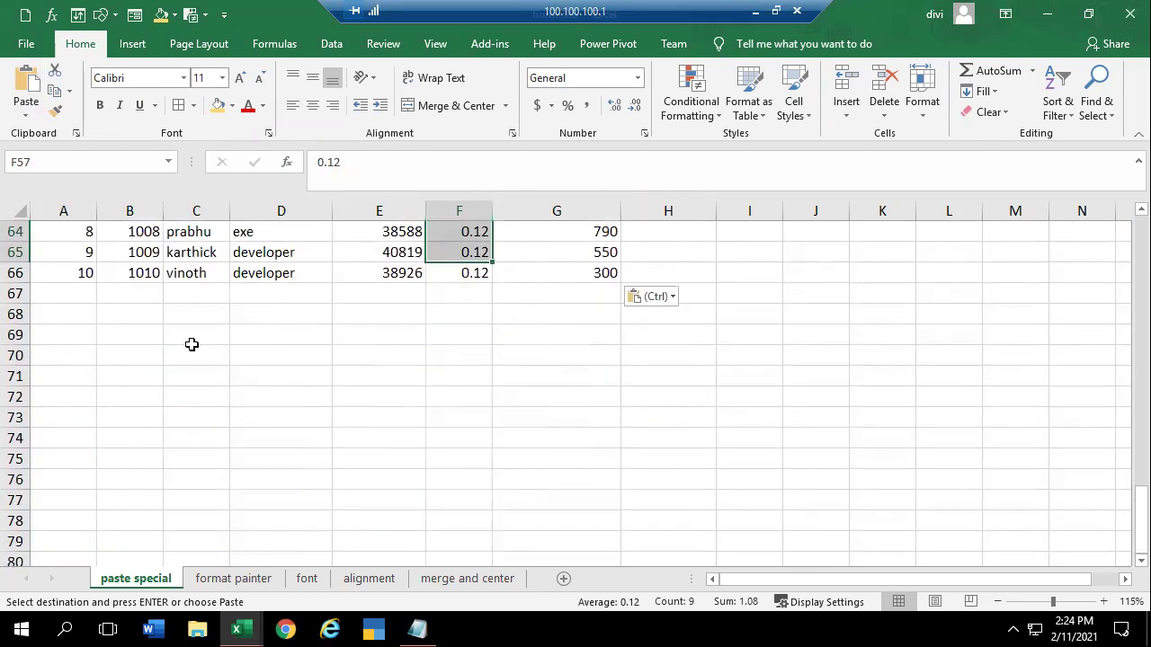
scroll(288, 333, up, 3)
scroll(143, 364, down, 4)
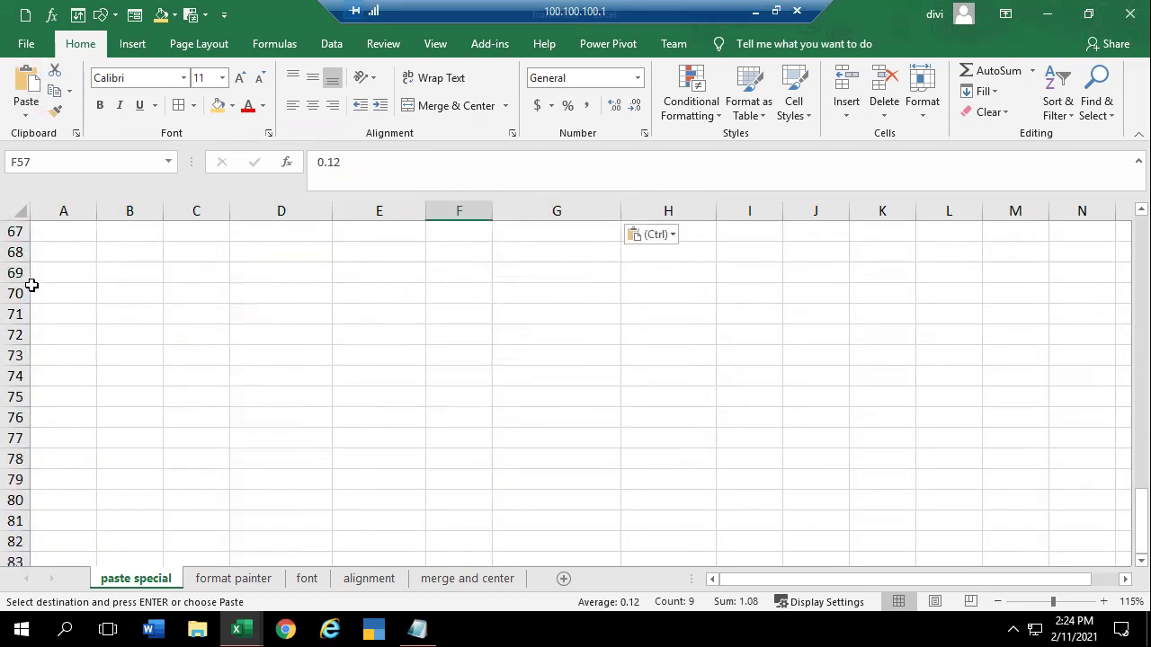
- Paste the table at A69 with Formulas & Number Formatting, keeping 12% and dollar formats
click(35, 280)
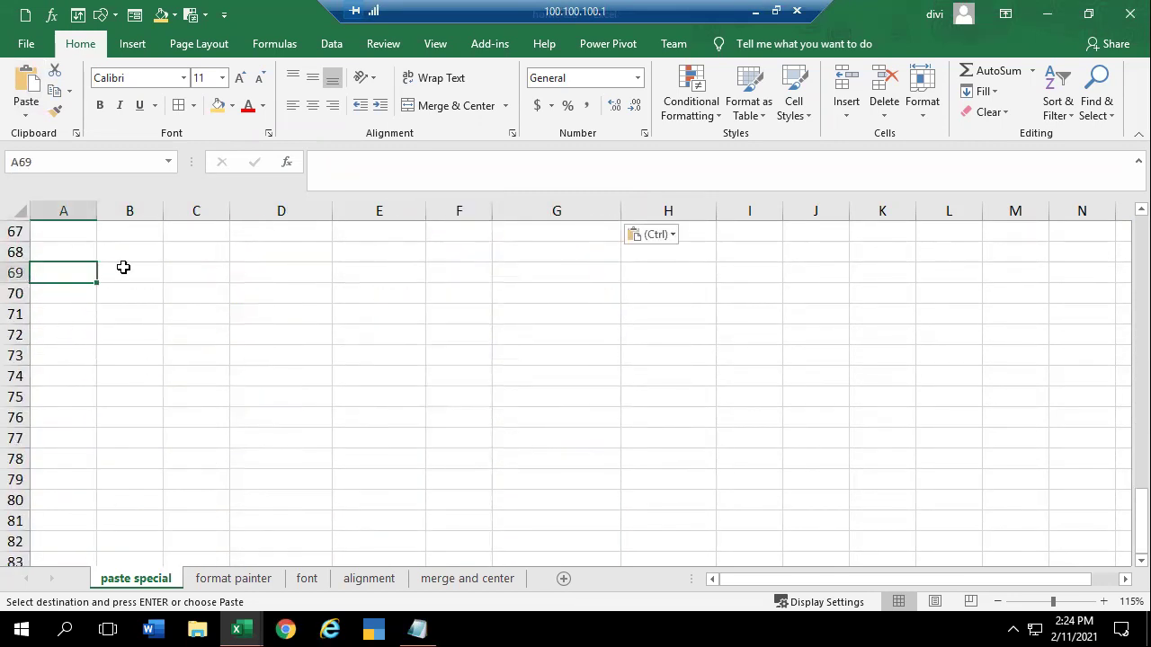
click(26, 114)
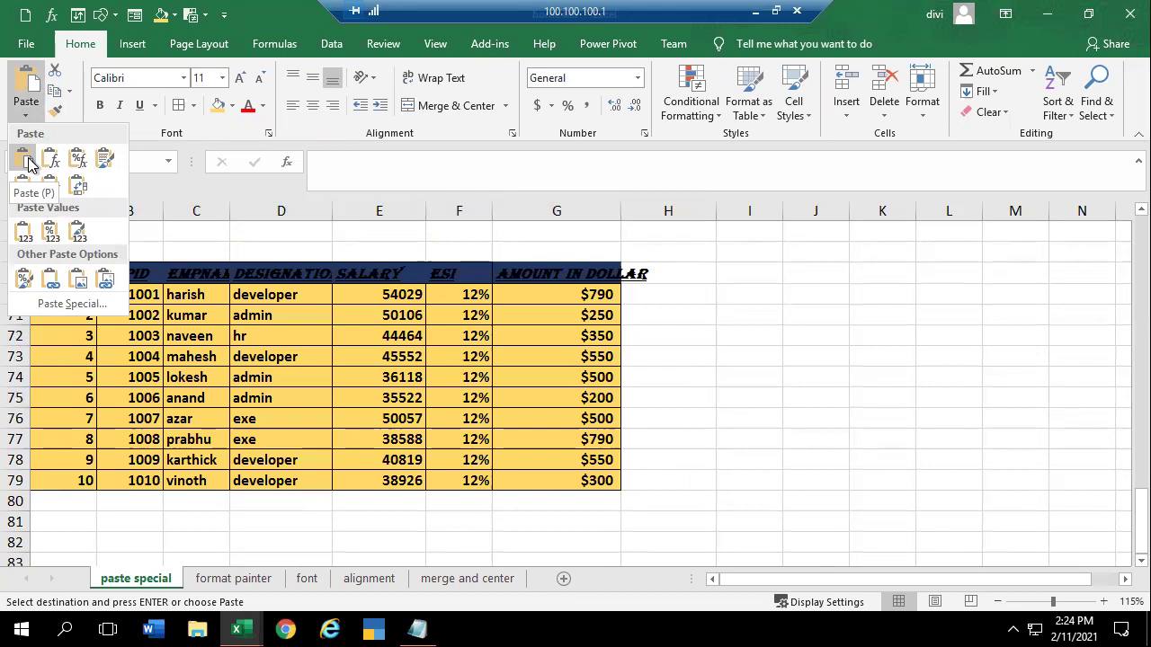
click(77, 166)
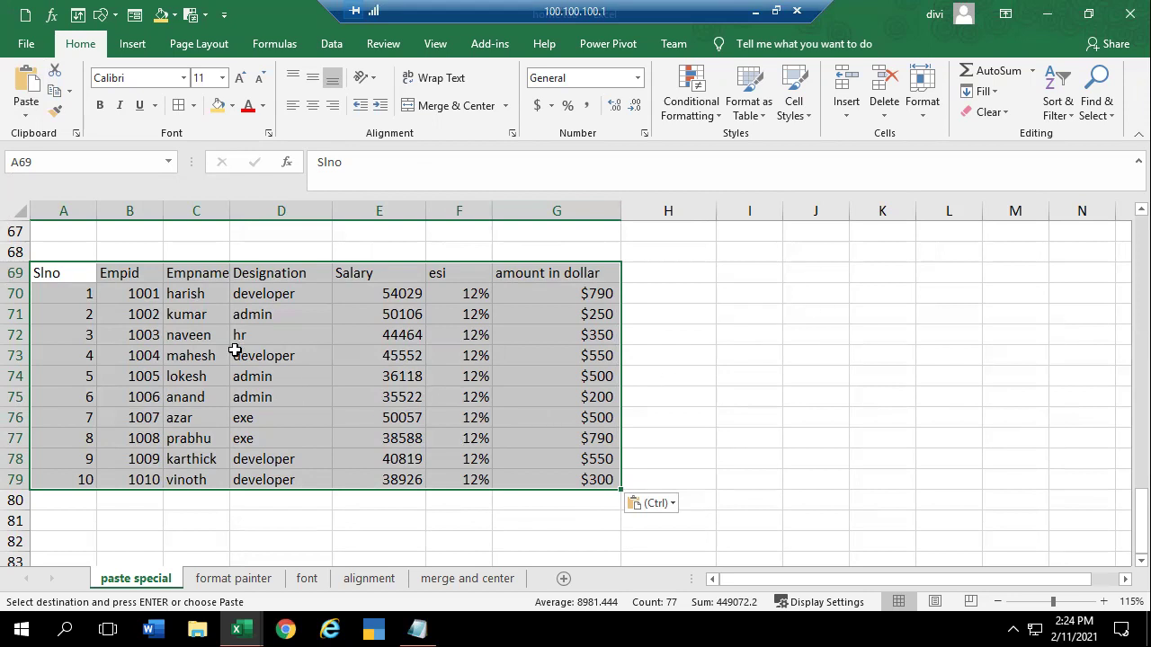
scroll(427, 335, down, 1)
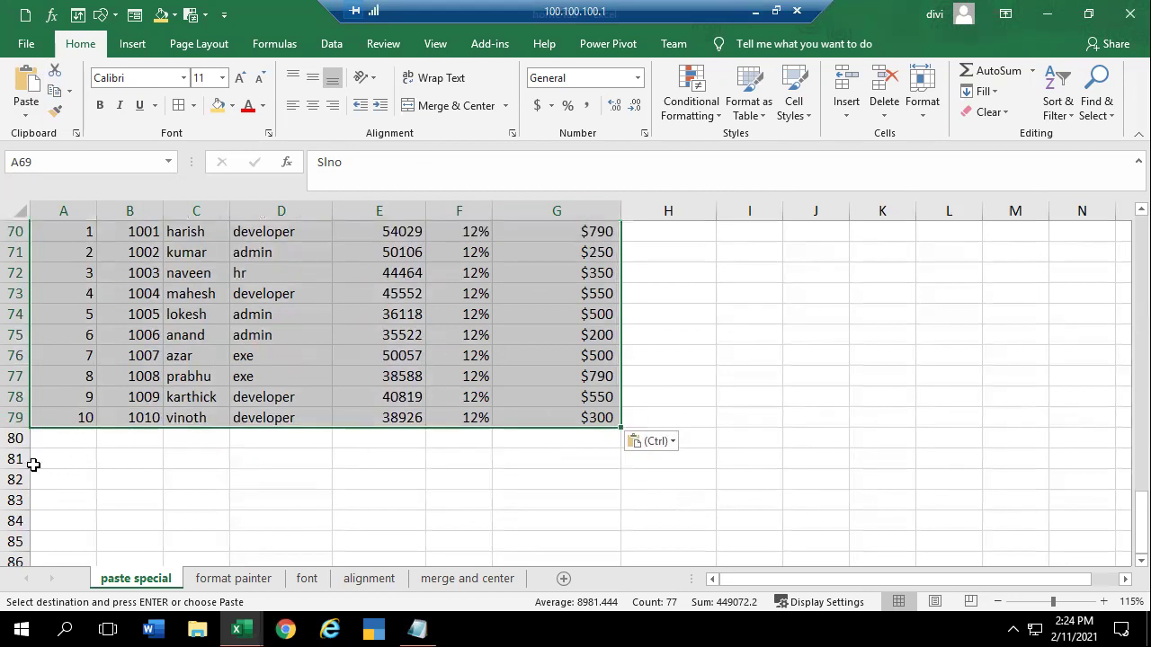
scroll(93, 329, up, 1)
scroll(200, 433, down, 2)
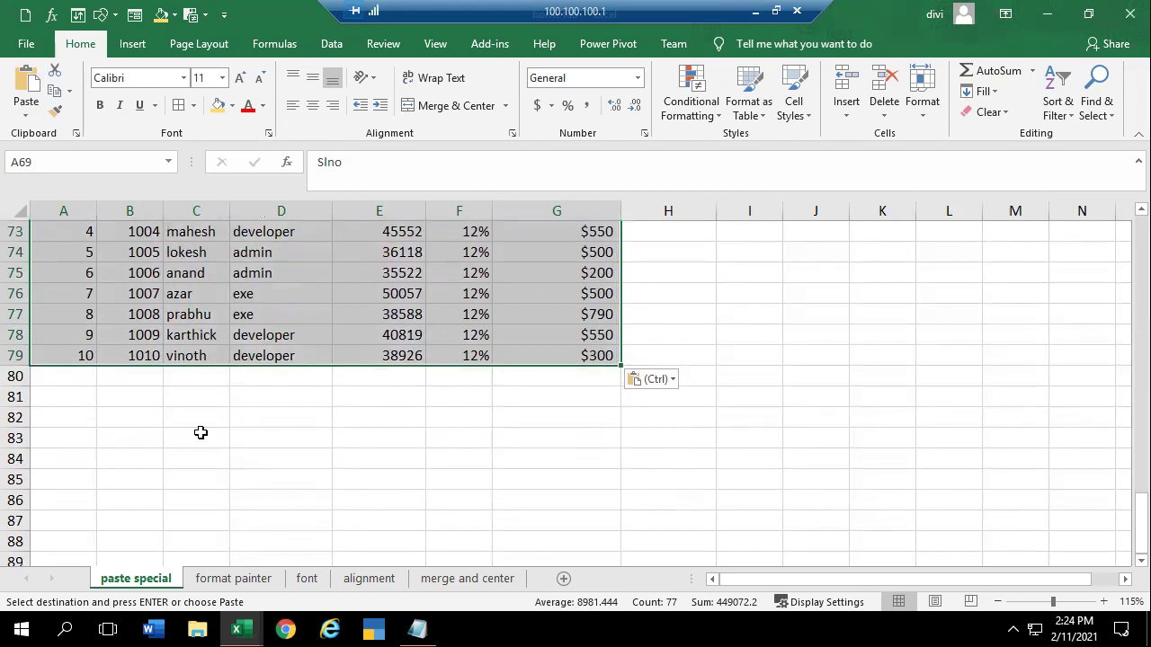
click(64, 420)
- Paste at A82 with Keep Source Formatting, retaining the dark header and gold fills
click(26, 111)
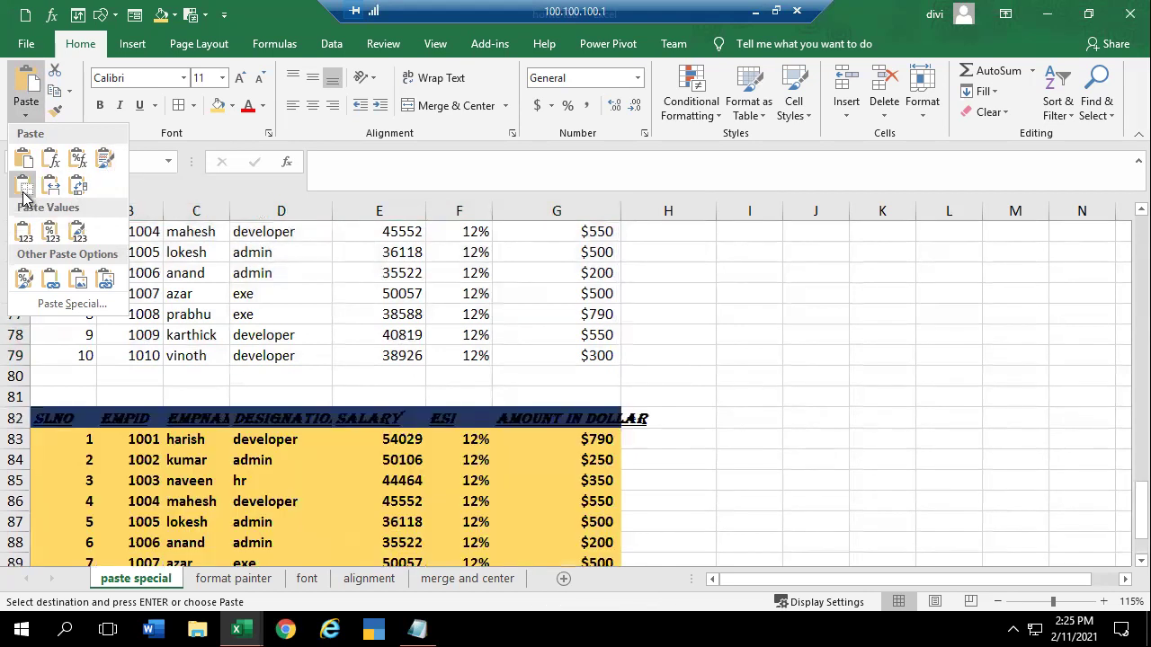
click(105, 162)
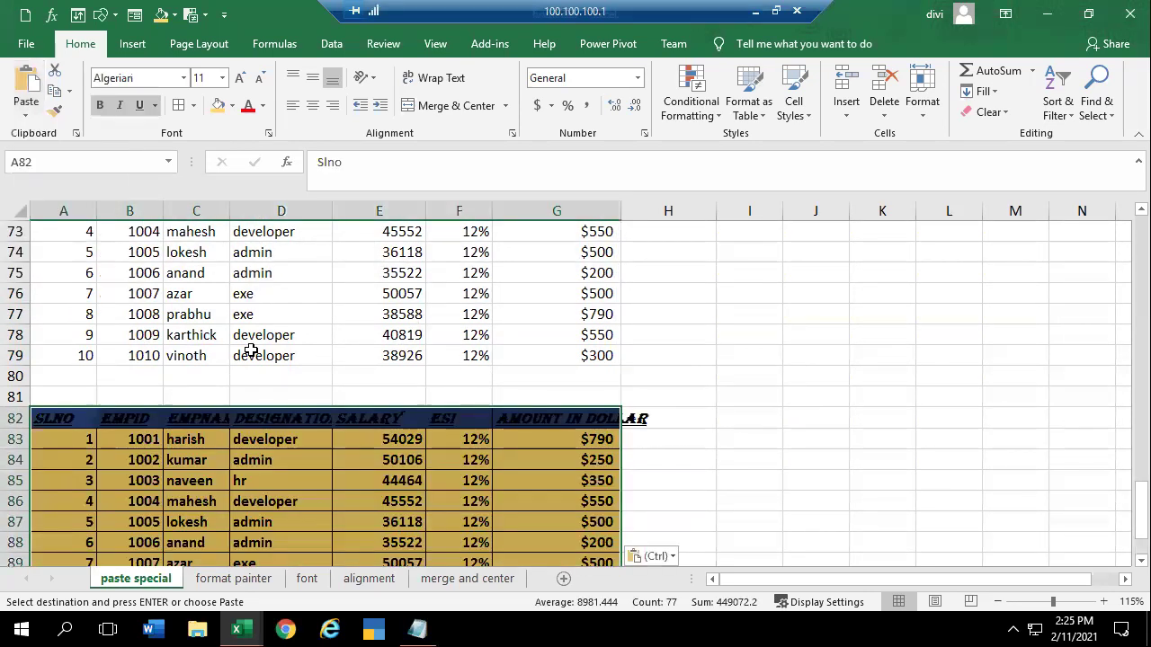
scroll(254, 352, down, 6)
scroll(254, 351, down, 2)
click(75, 260)
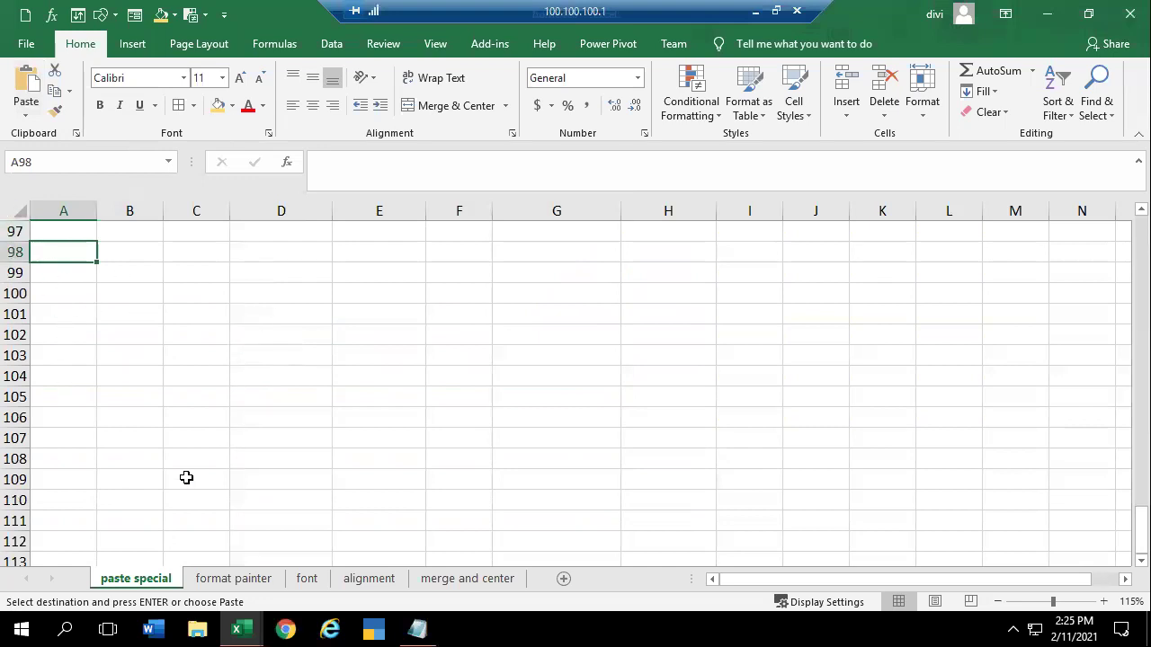
- Paste the table at A98 using No Borders, keeping its fills and number formats
click(14, 118)
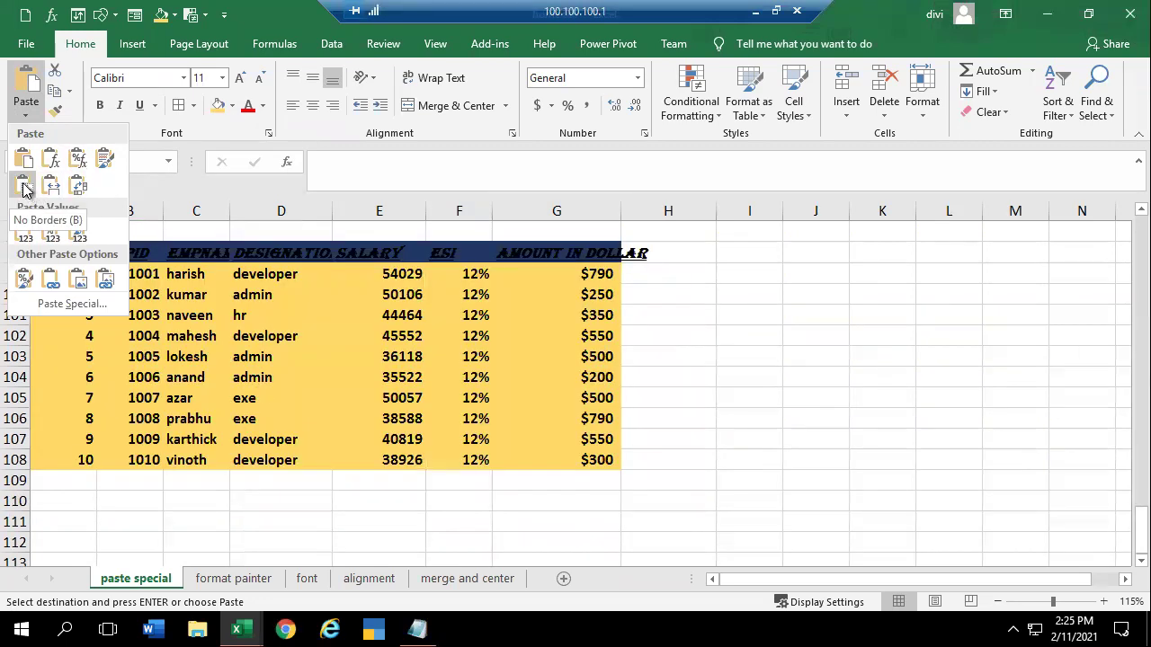
click(23, 187)
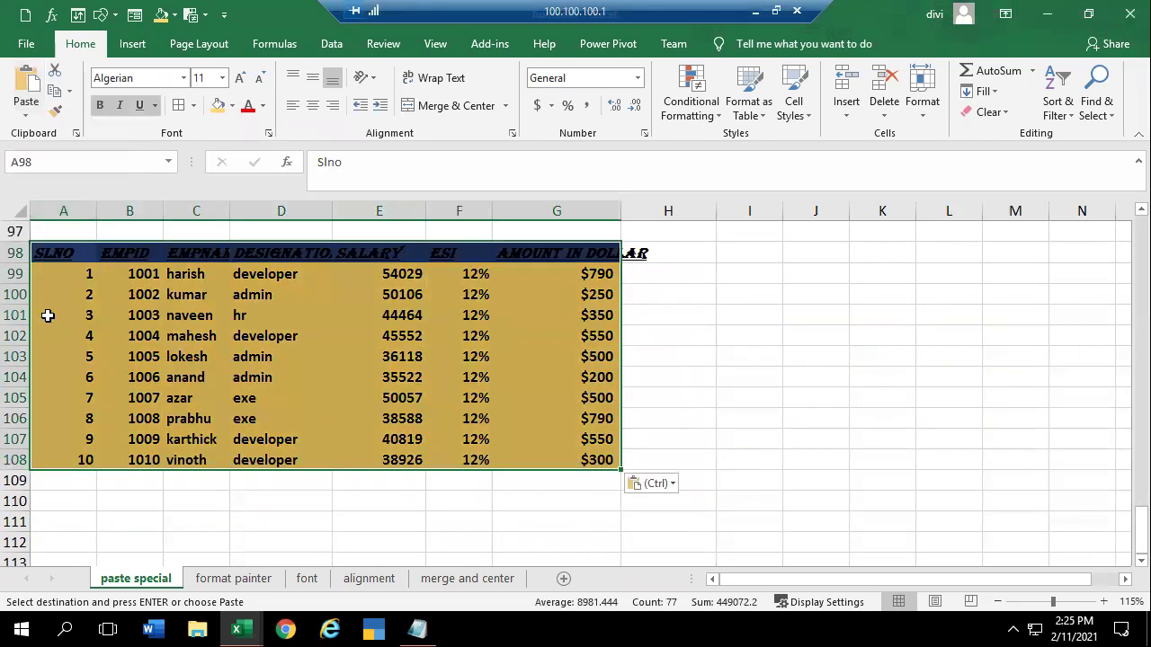
click(26, 113)
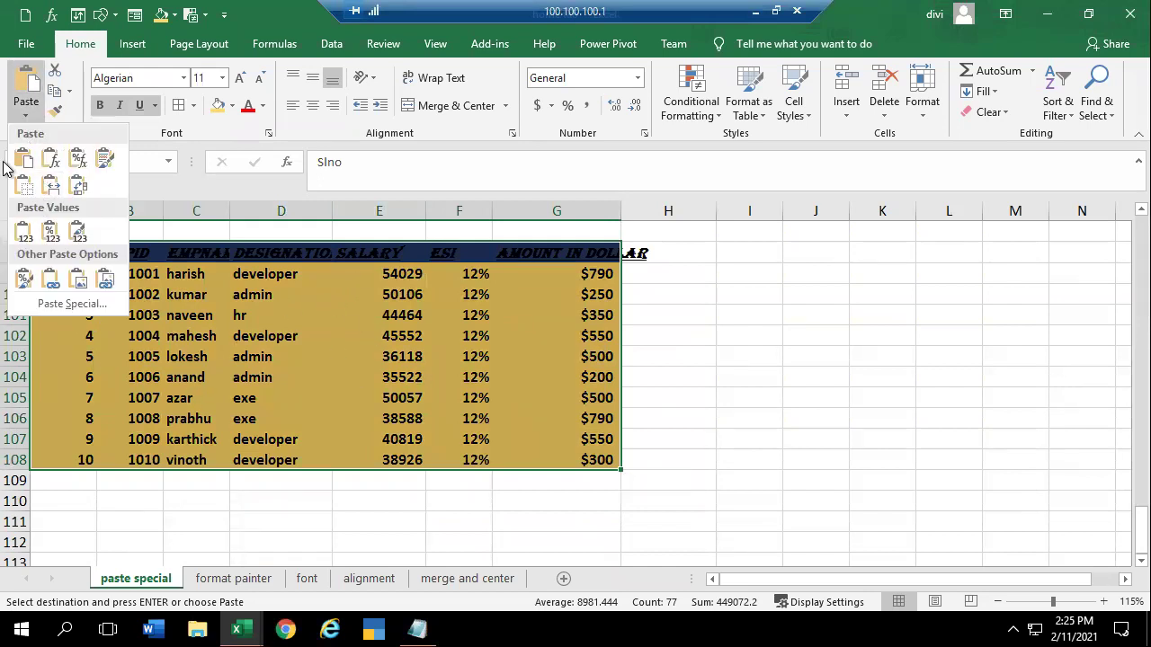
key(ctrl+v)
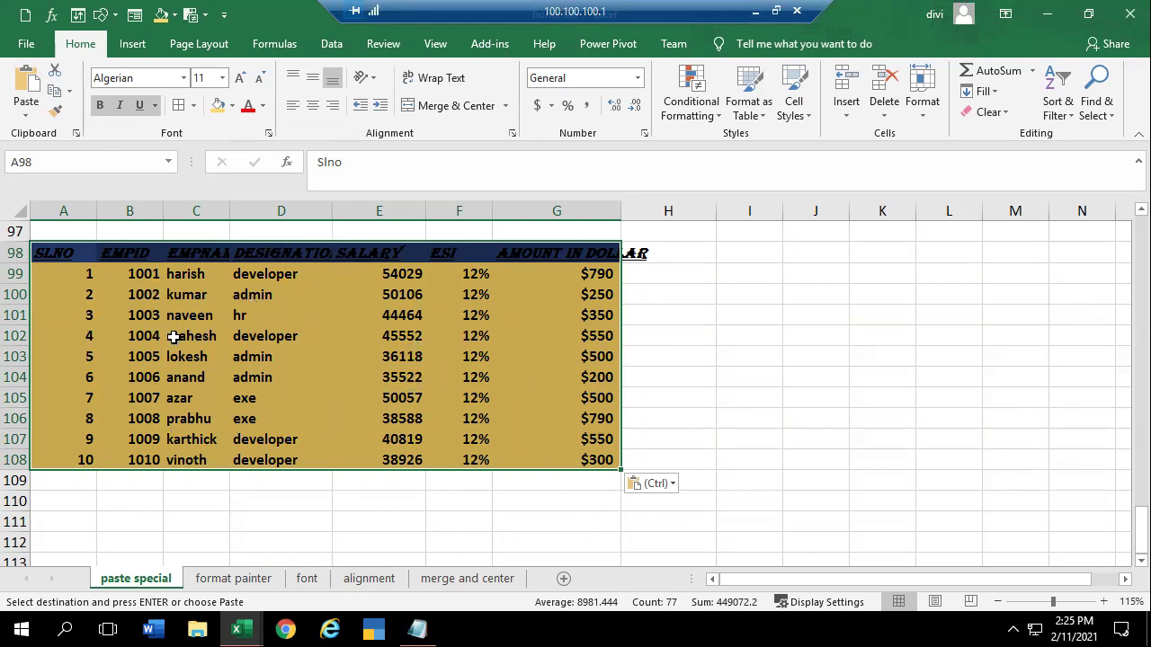
click(26, 106)
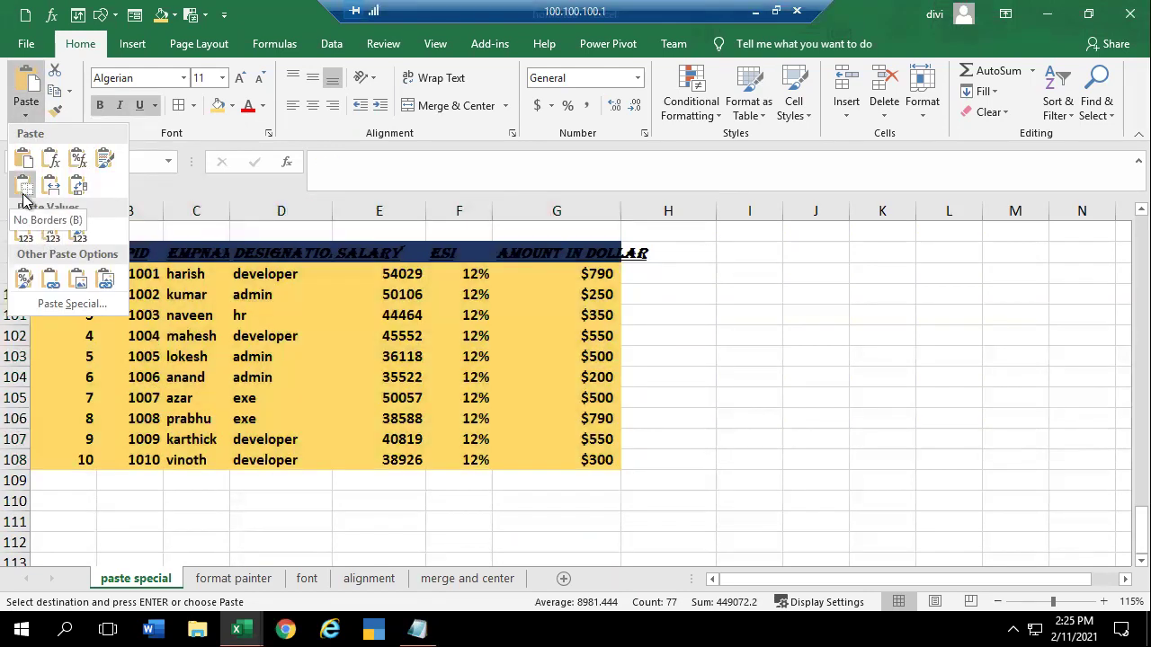
click(23, 198)
scroll(349, 475, down, 3)
- Paste the table at A112 with Keep Source Column Widths
click(81, 352)
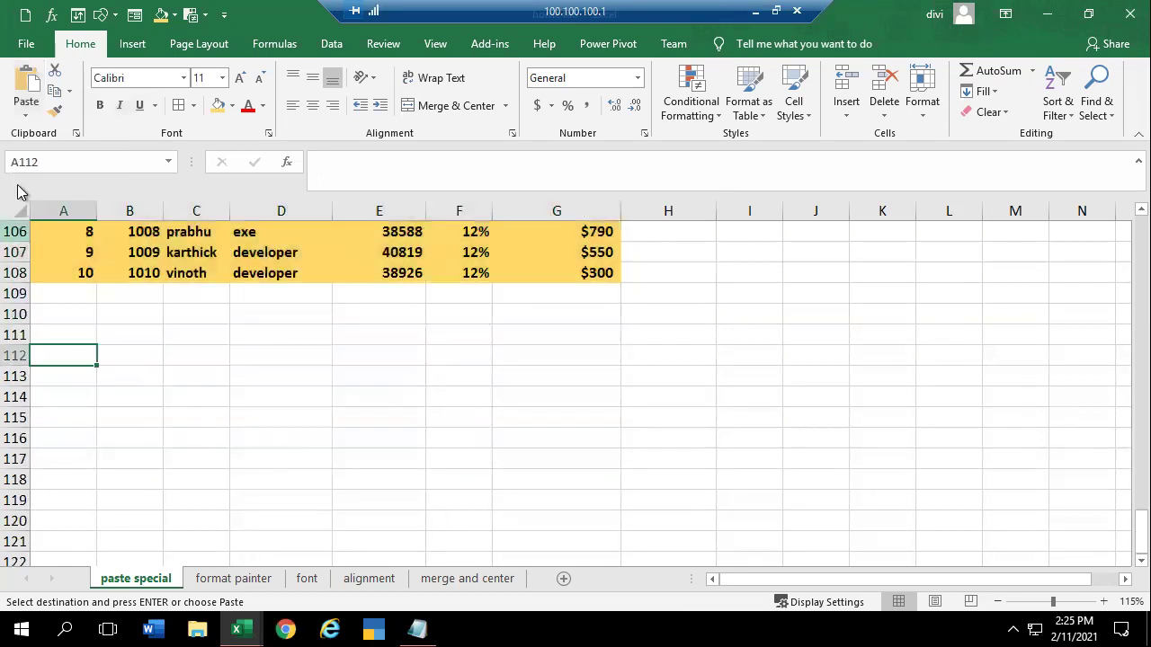
click(25, 106)
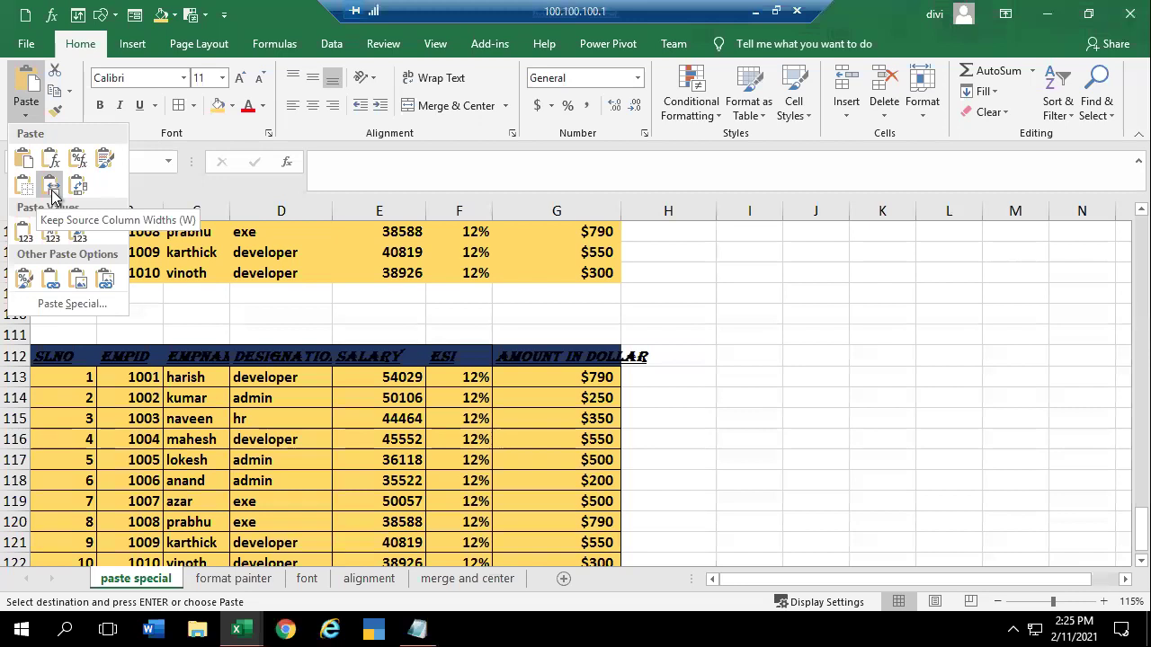
click(52, 196)
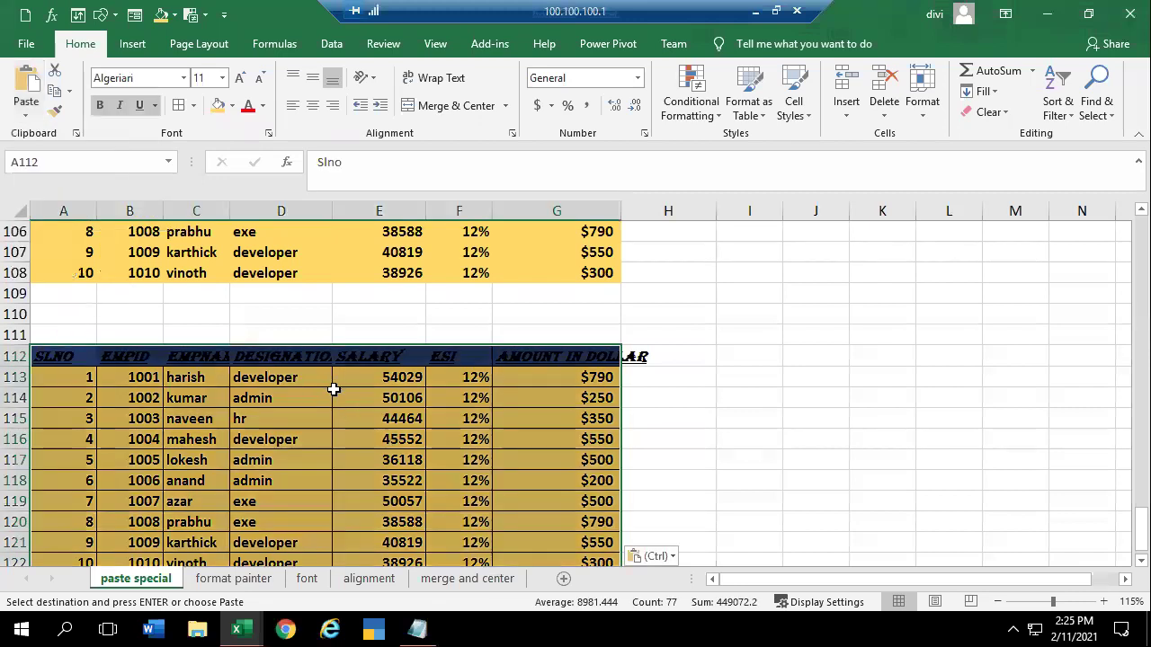
scroll(334, 389, down, 4)
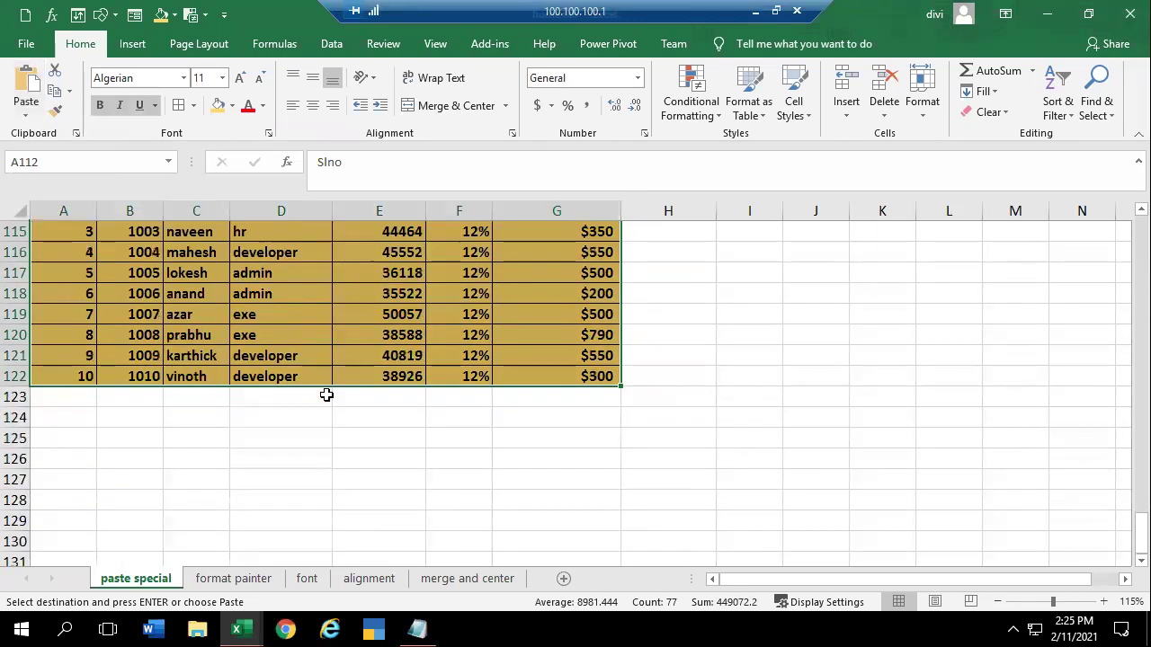
click(25, 117)
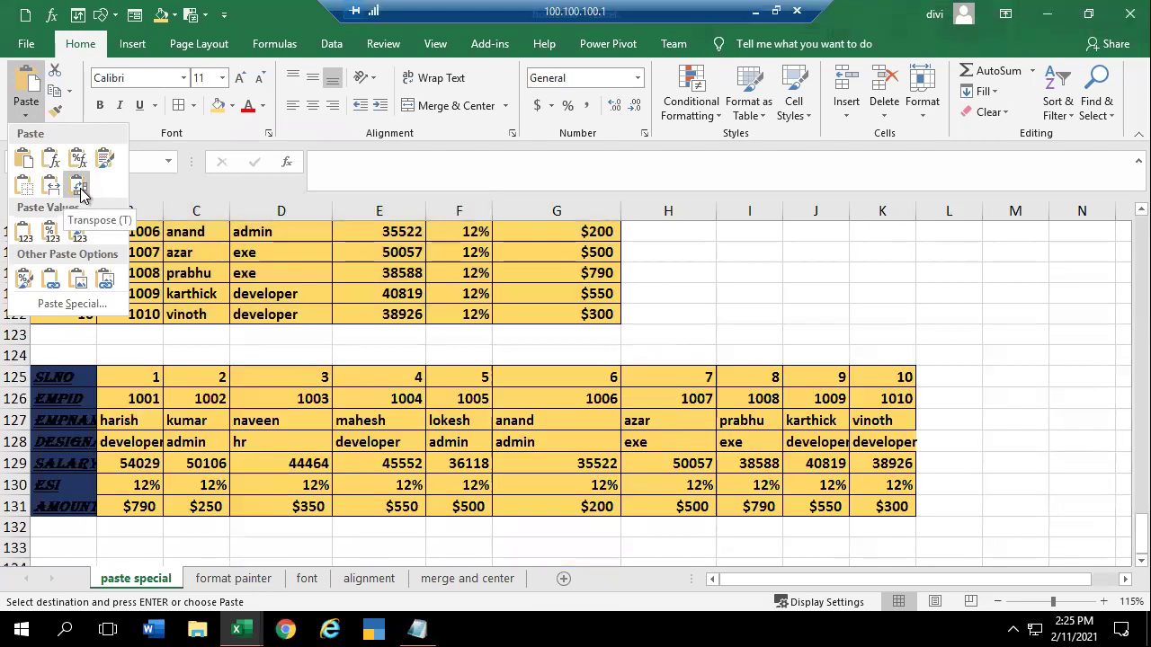
click(79, 191)
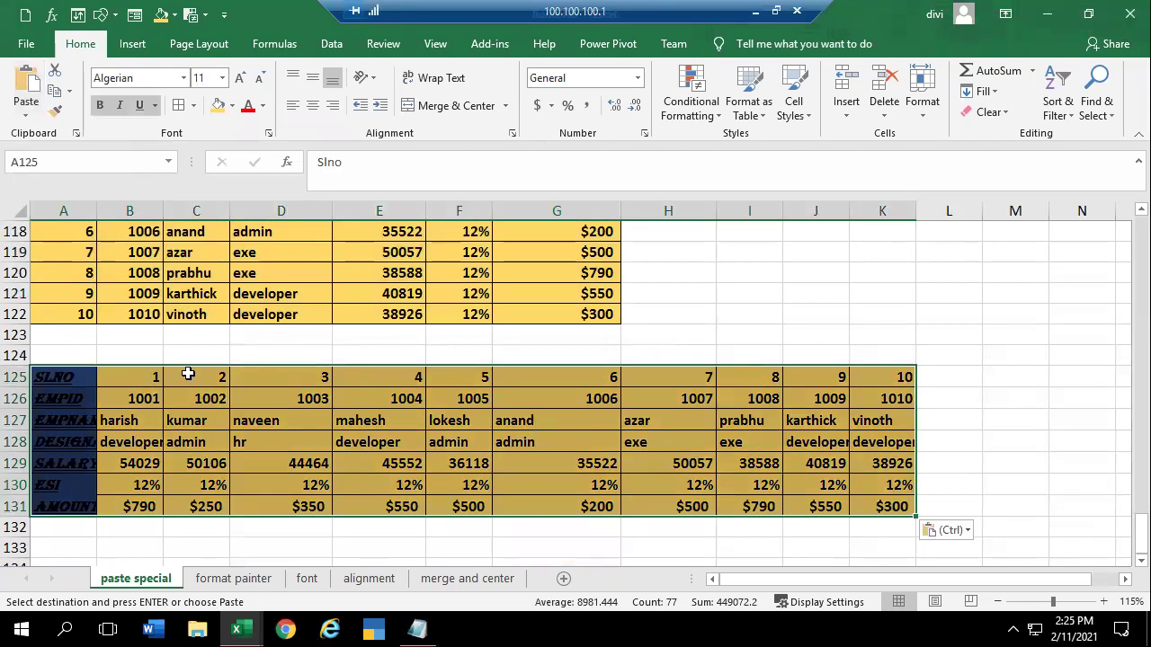
scroll(169, 447, up, 4)
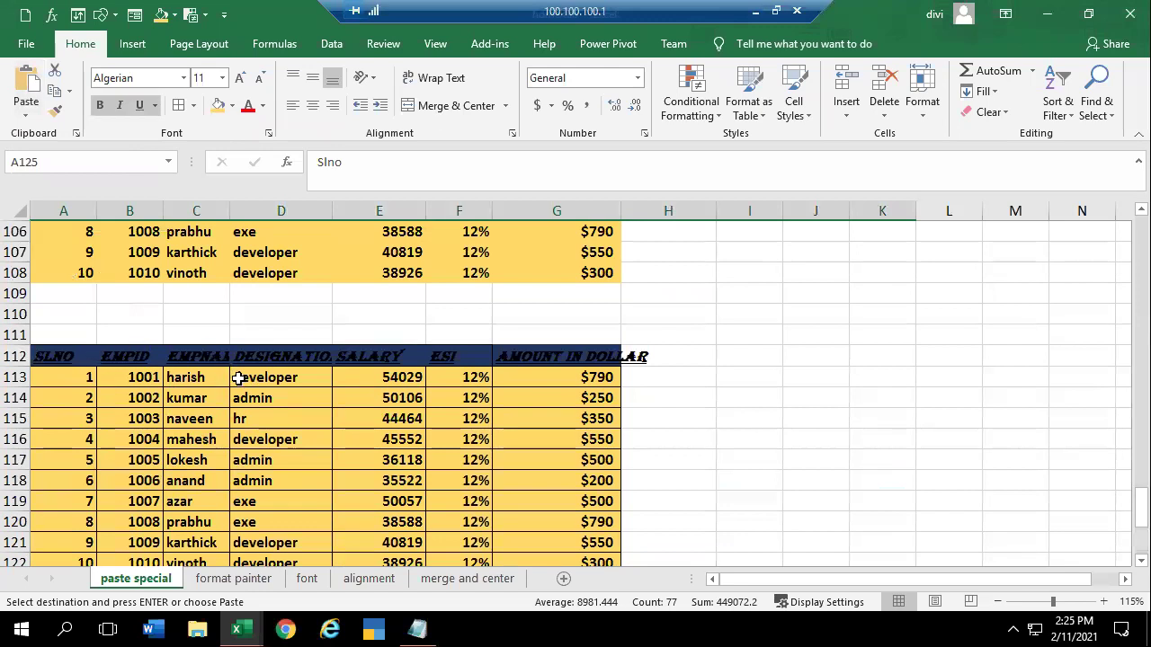
scroll(238, 378, down, 6)
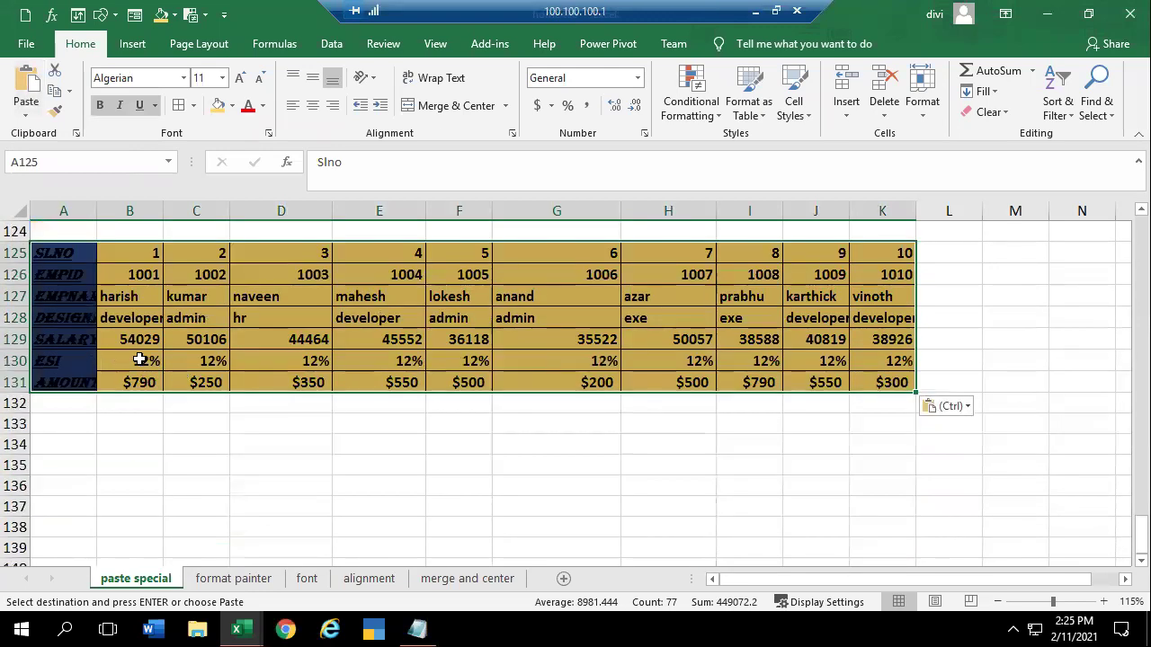
scroll(318, 489, up, 7)
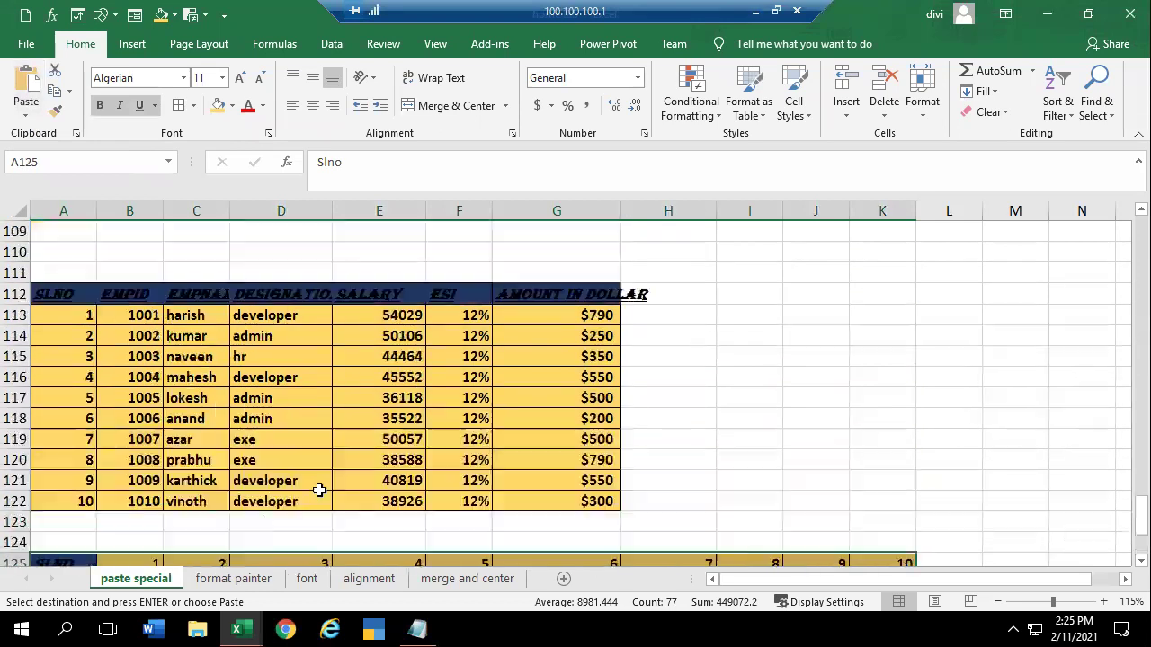
scroll(261, 418, down, 1)
scroll(182, 338, up, 2)
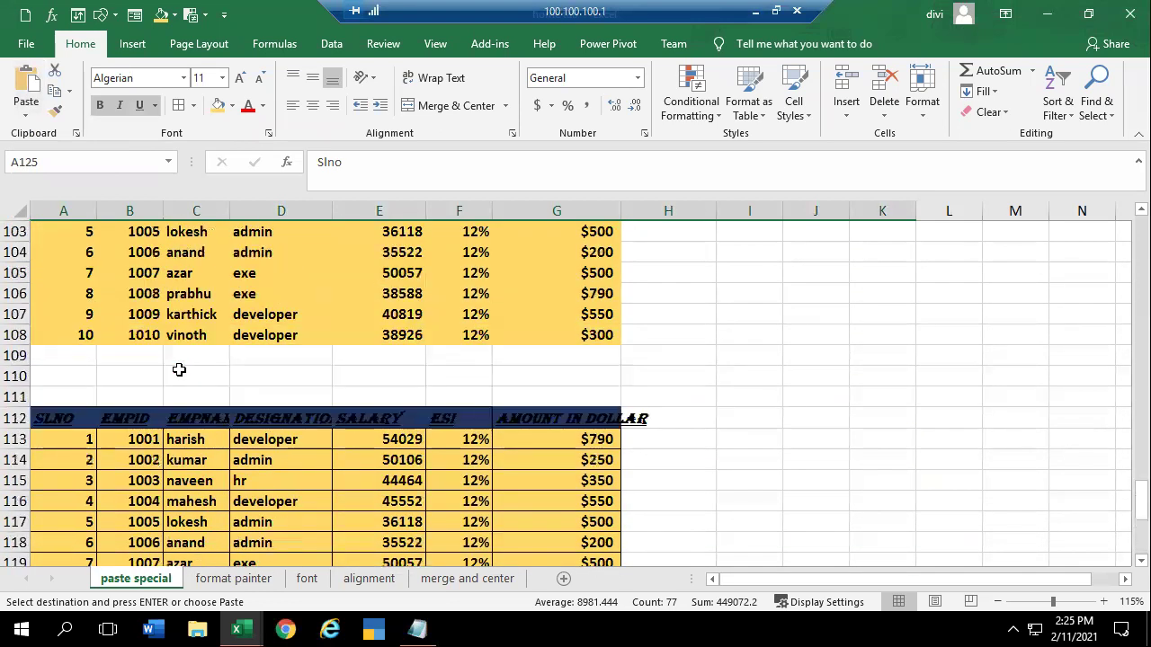
scroll(148, 353, up, 2)
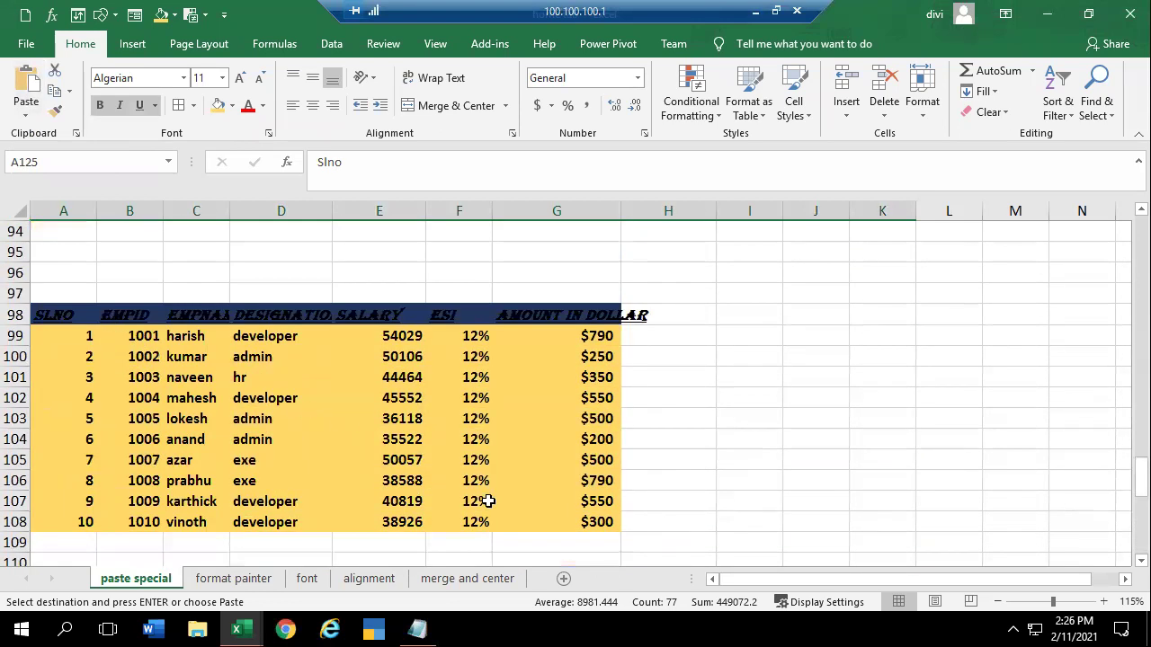
scroll(488, 501, down, 4)
scroll(435, 525, down, 2)
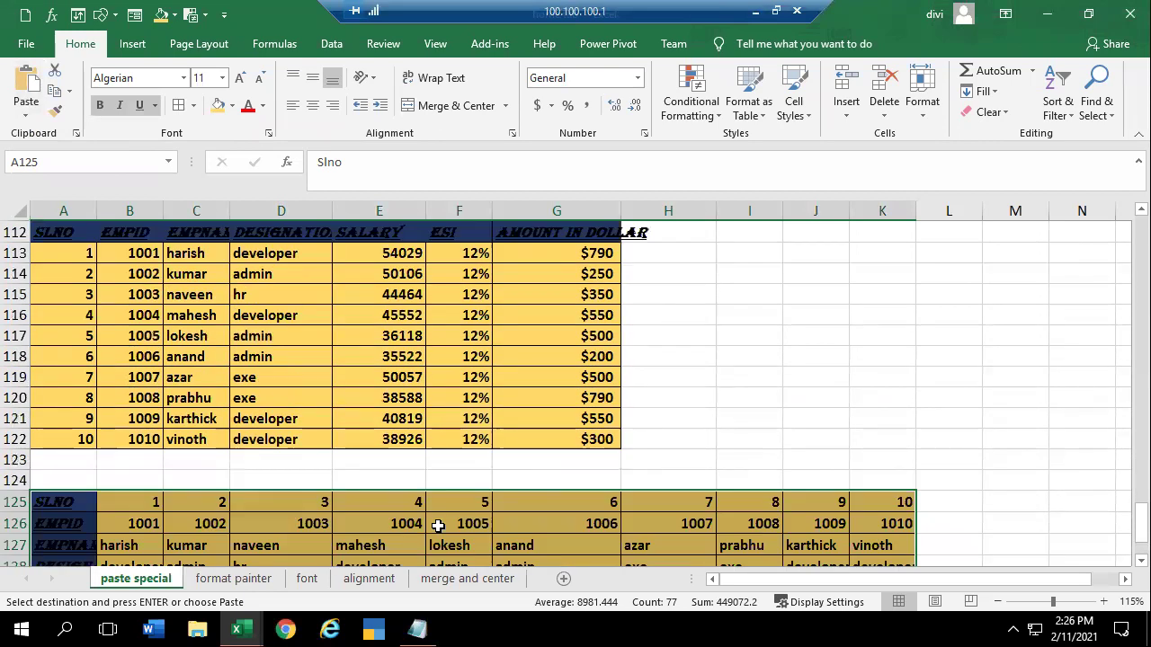
scroll(414, 511, down, 2)
scroll(234, 388, up, 2)
scroll(405, 549, down, 2)
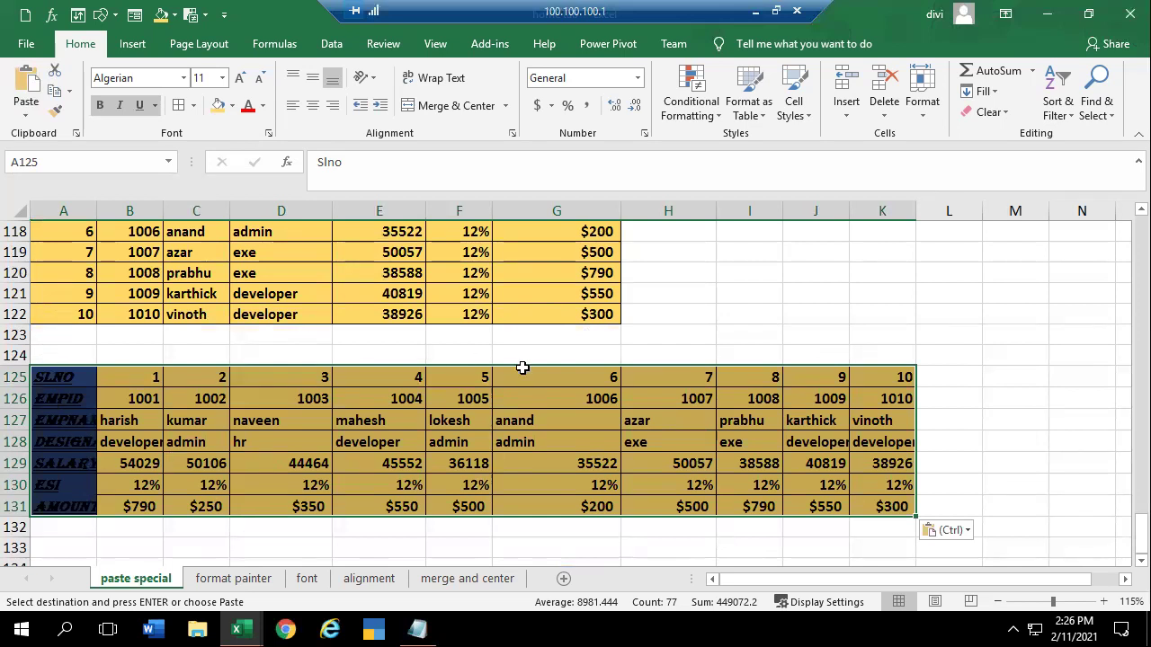
scroll(506, 477, down, 2)
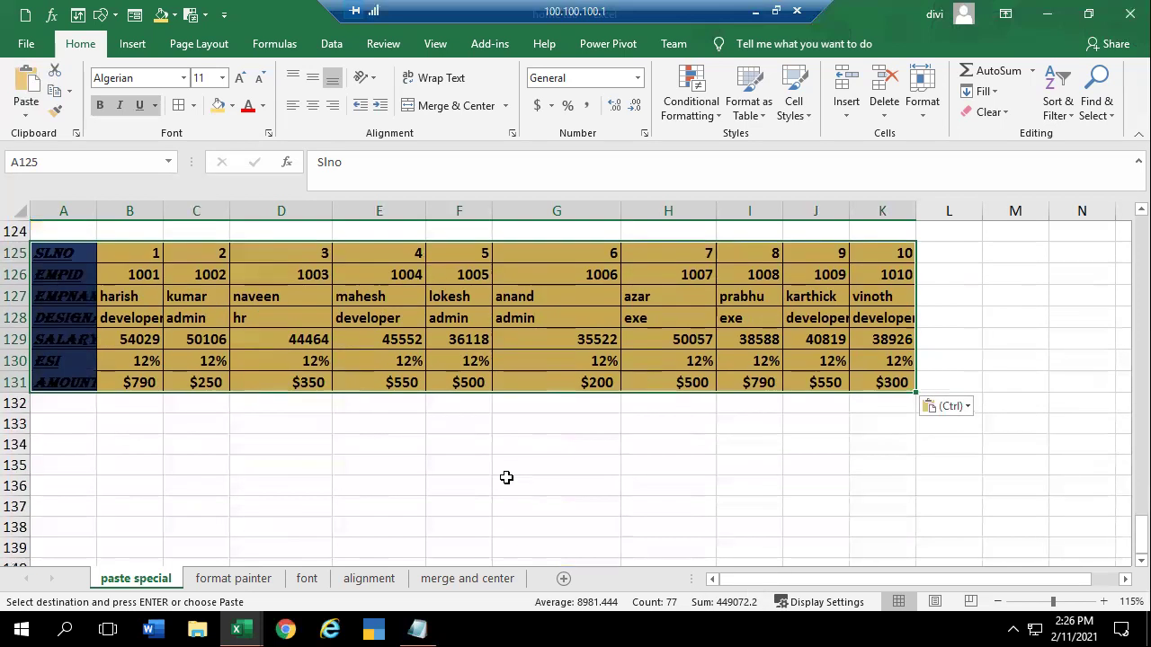
click(80, 423)
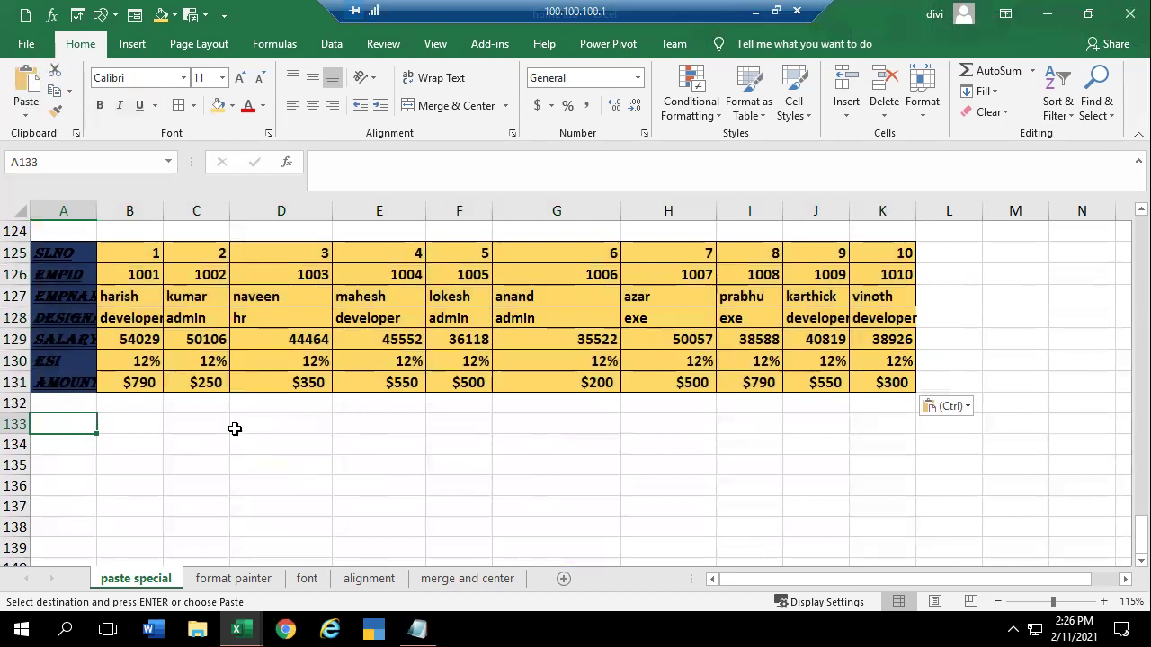
- Paste only the table's formatting into A133:G143, leaving a dark header and gold bordered rows
click(25, 108)
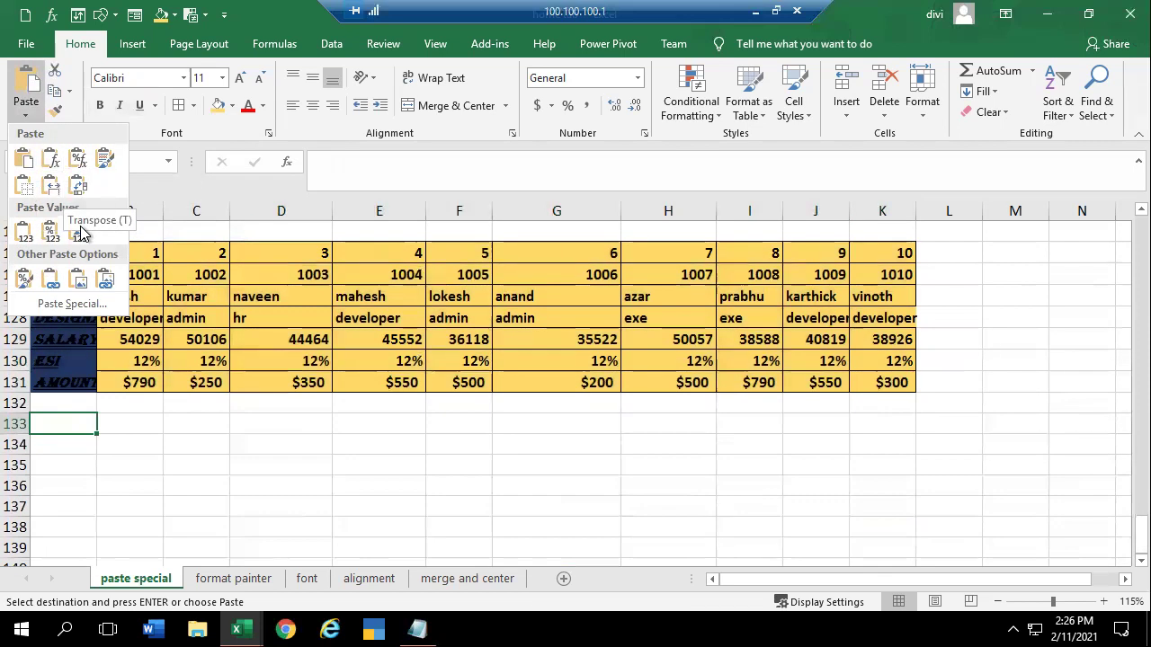
click(25, 279)
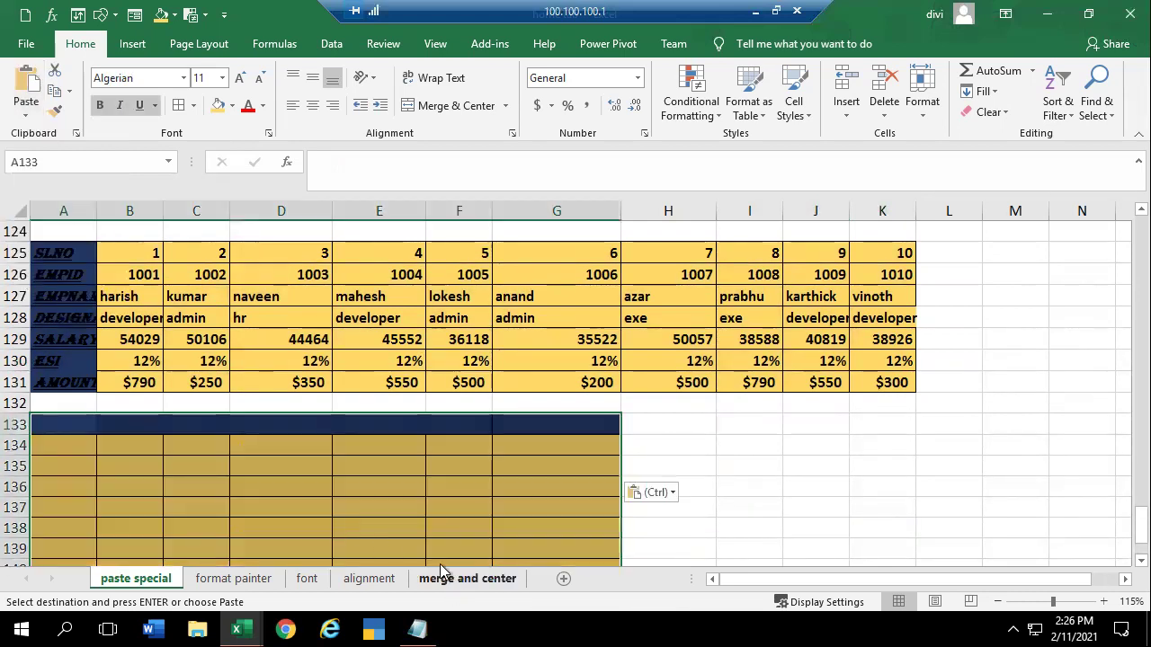
scroll(189, 372, down, 2)
scroll(202, 382, up, 3)
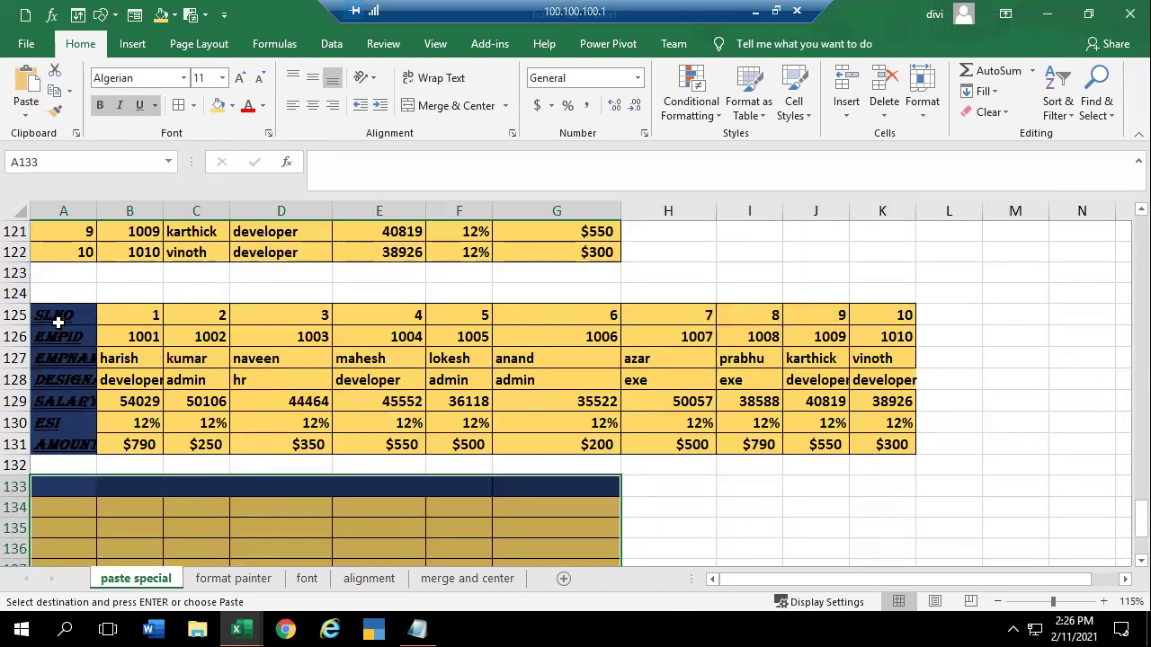
scroll(62, 340, down, 1)
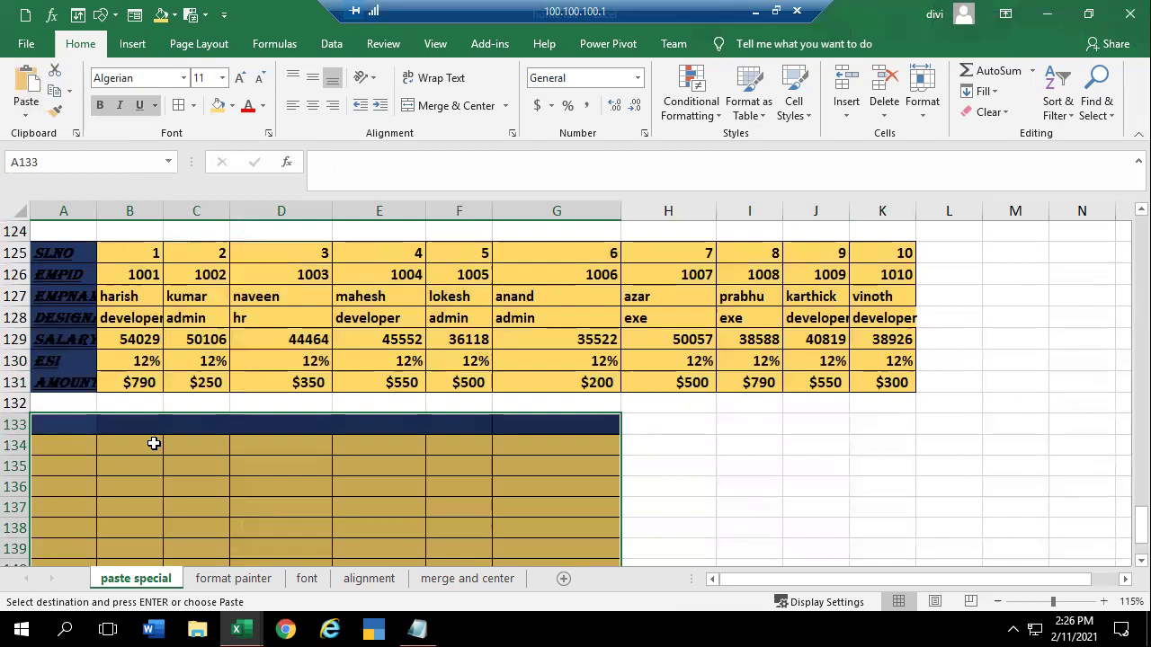
scroll(159, 454, down, 1)
scroll(89, 387, down, 1)
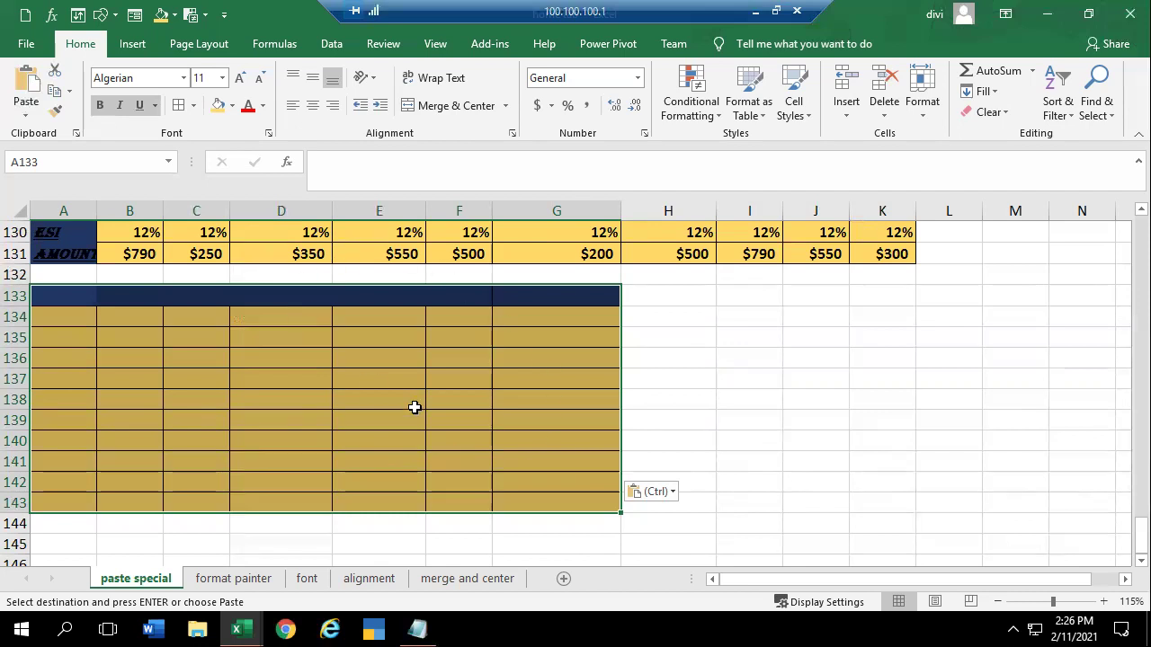
click(43, 286)
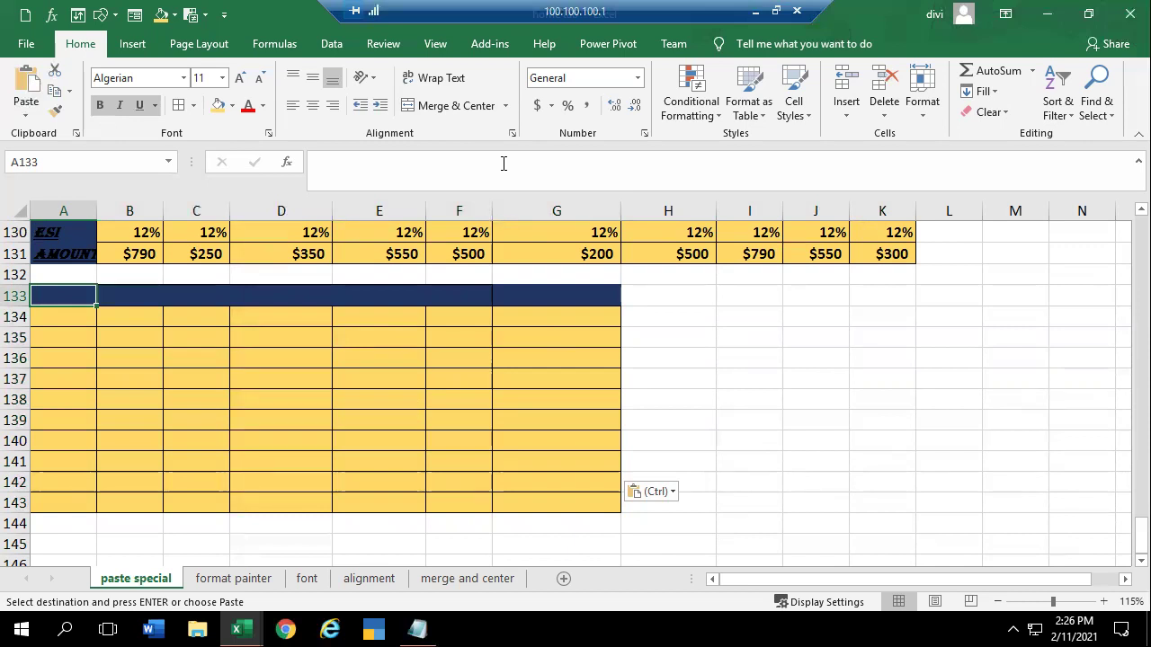
- Enter 'id' in A133 and check the font the pasted header style gives it
text(id)
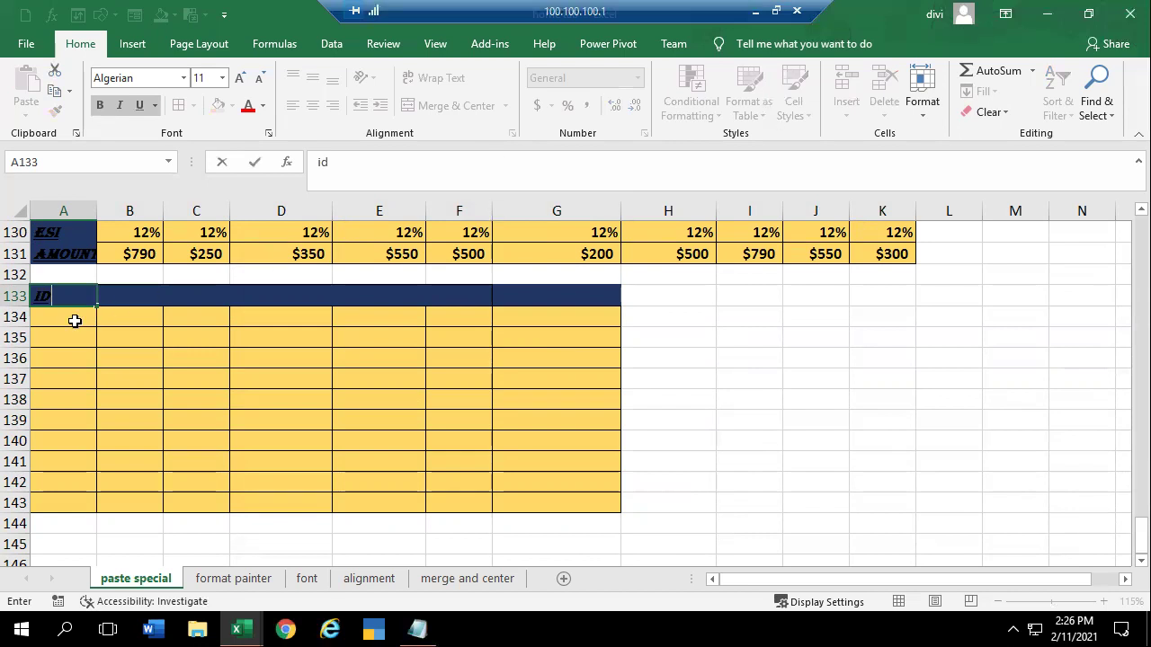
key(Return)
scroll(73, 316, up, 3)
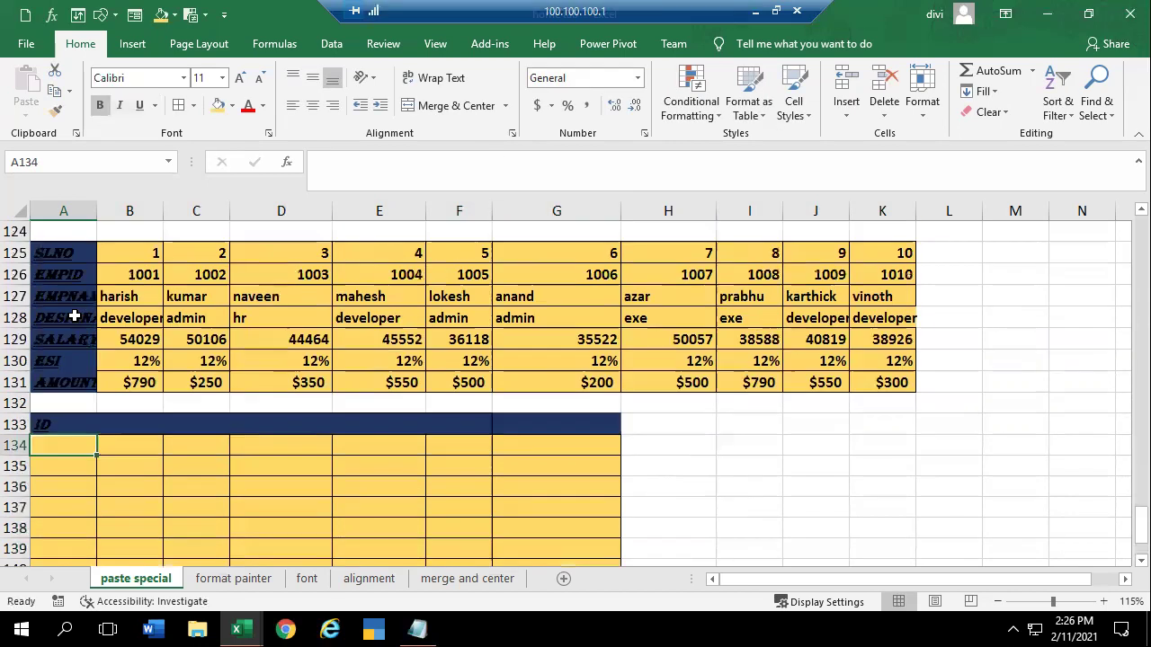
scroll(81, 329, down, 1)
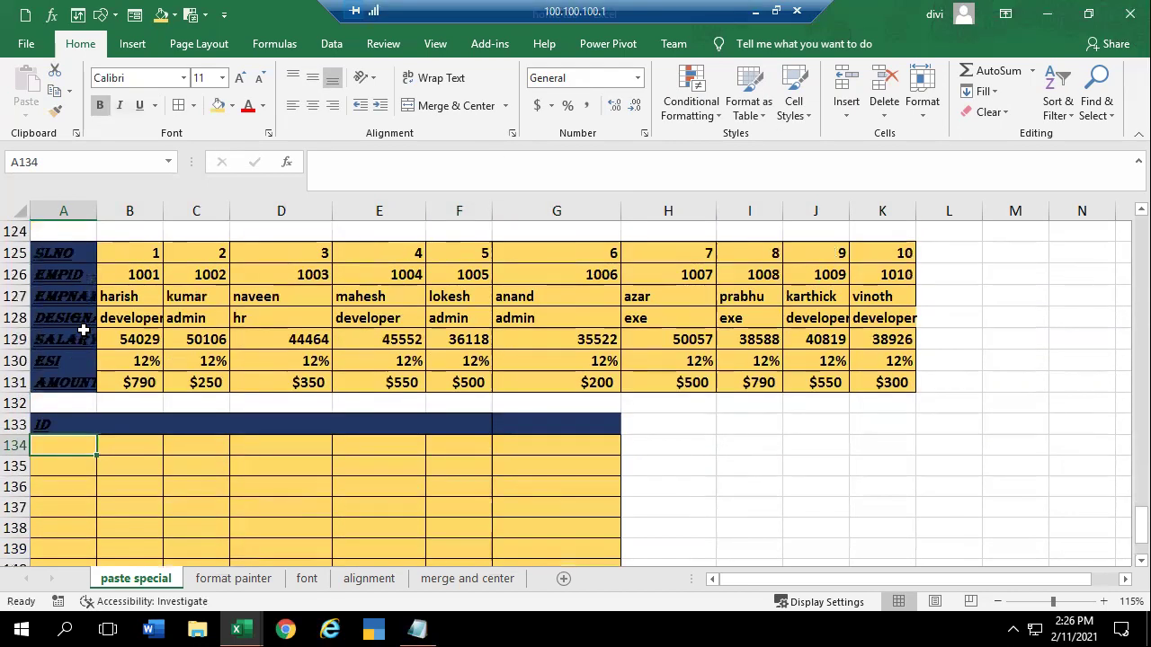
click(62, 420)
click(144, 418)
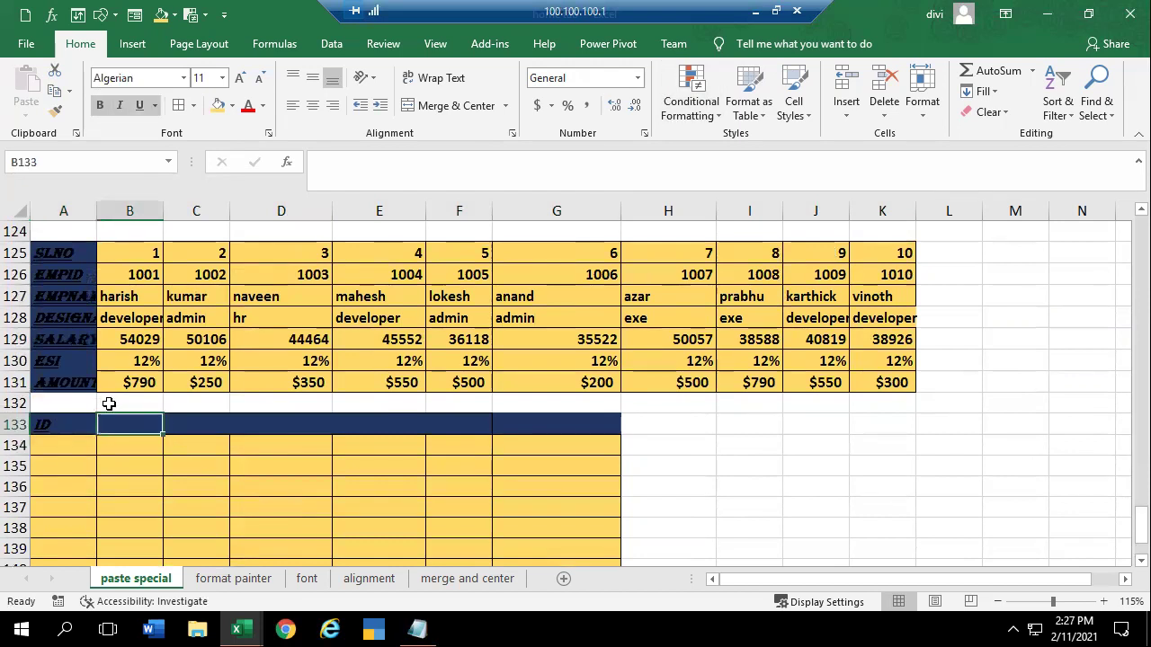
scroll(129, 390, down, 8)
click(55, 259)
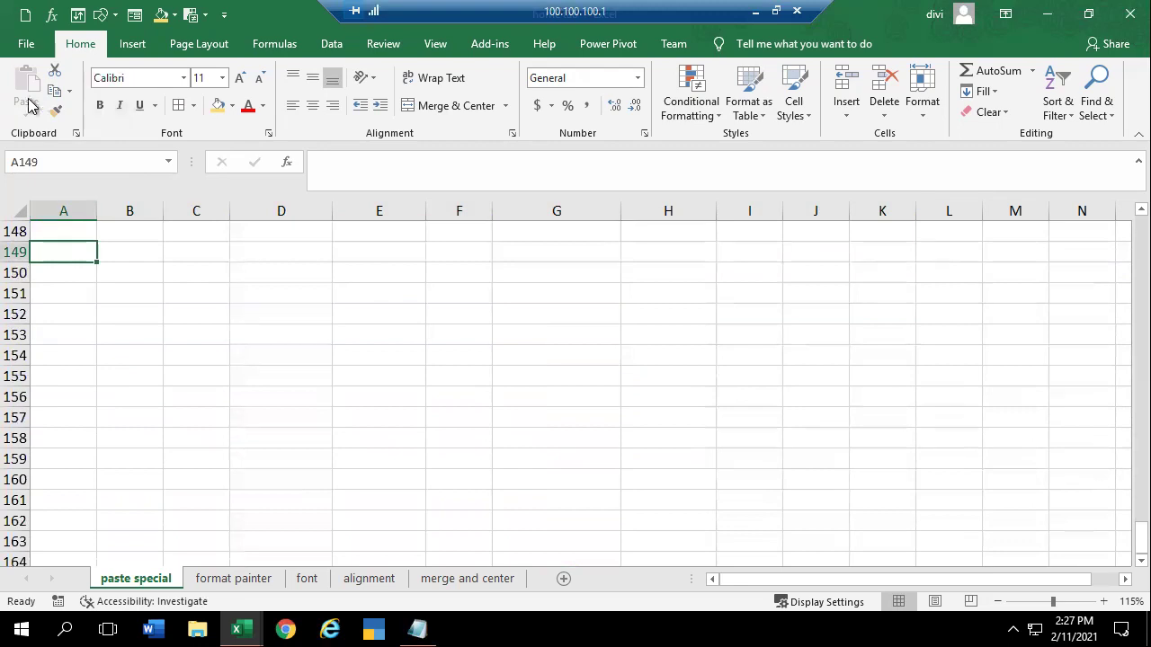
click(184, 357)
- Copy the table A98:G108 and bring up the paste options at A147
scroll(193, 358, up, 13)
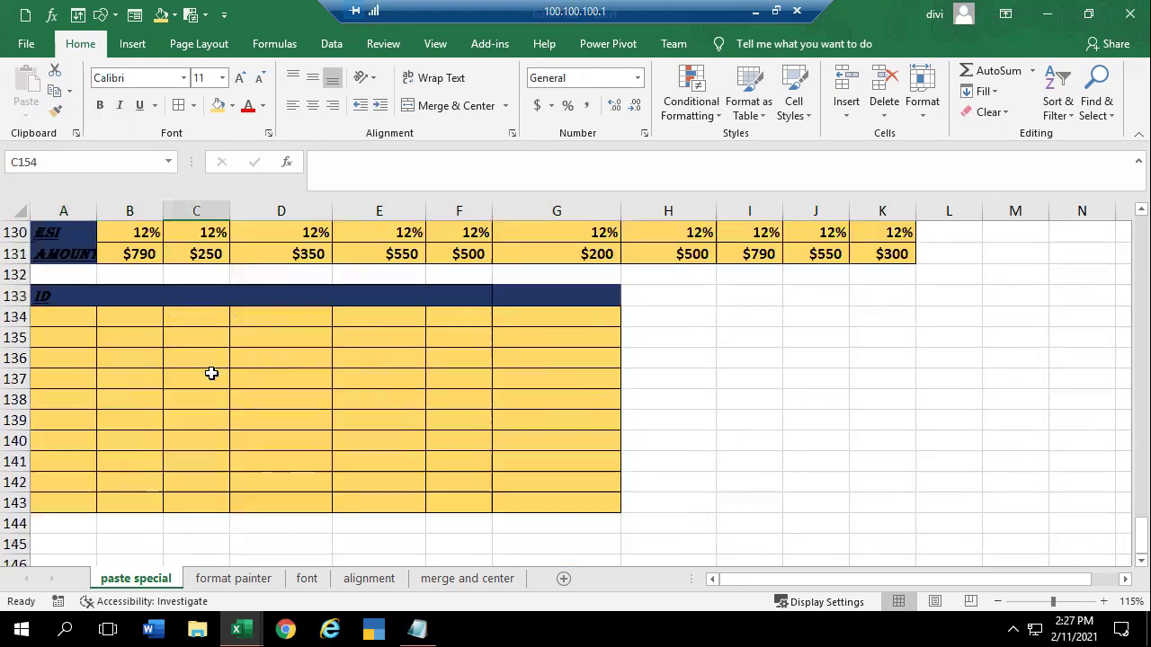
scroll(247, 369, up, 7)
scroll(180, 372, down, 2)
drag(78, 313, 135, 356)
drag(420, 494, 585, 518)
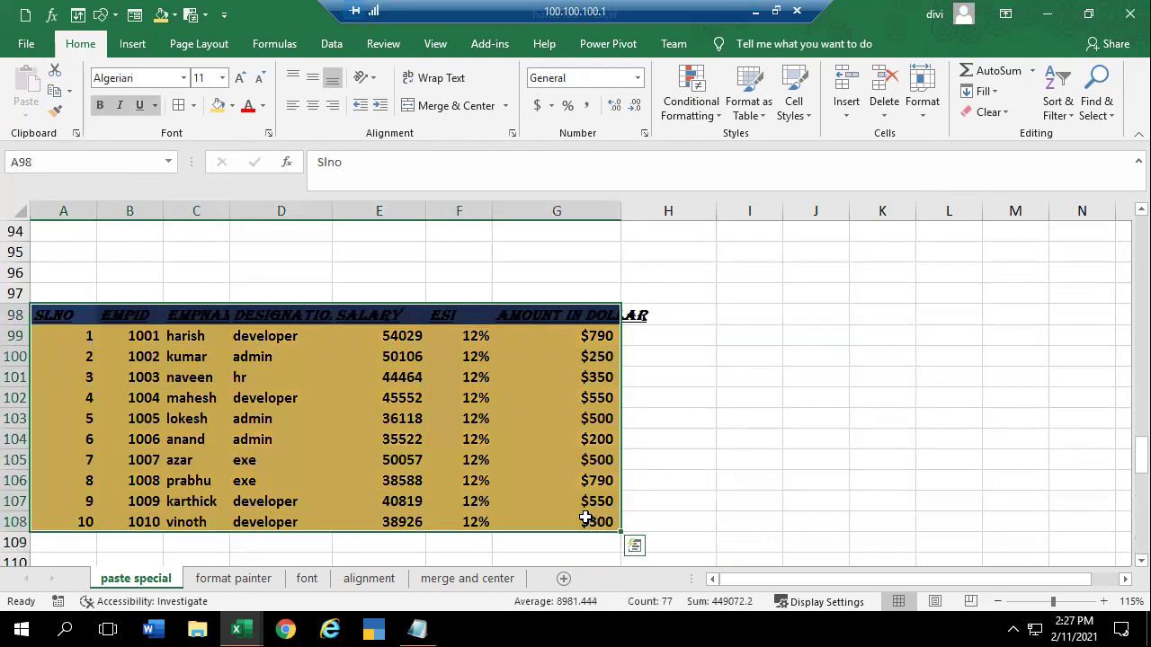
key(ctrl+c)
scroll(584, 513, down, 16)
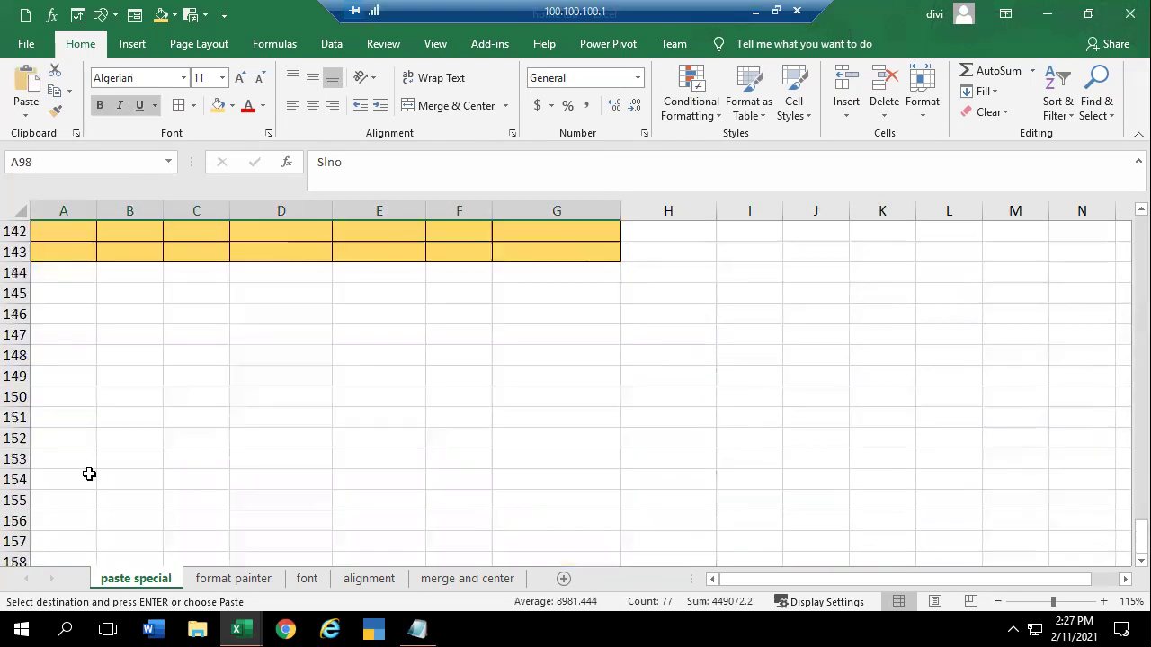
click(62, 331)
click(20, 113)
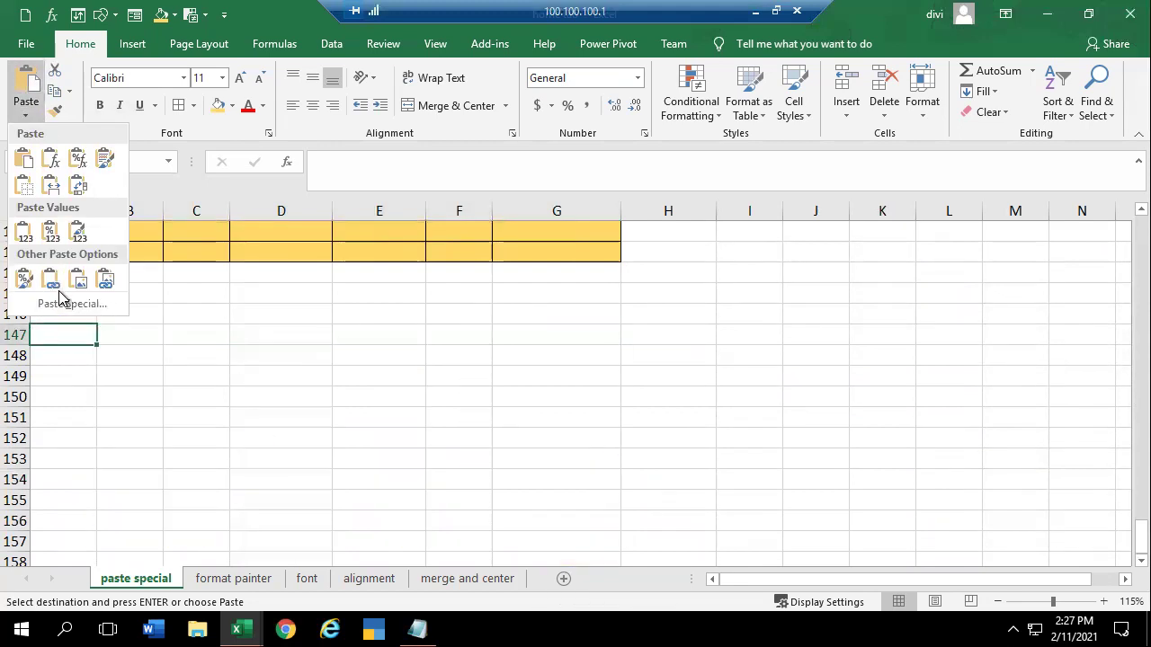
- Search Chrome for 'nict' and open the NICT Computer Education Pvt Ltd Jayanagar page
click(295, 627)
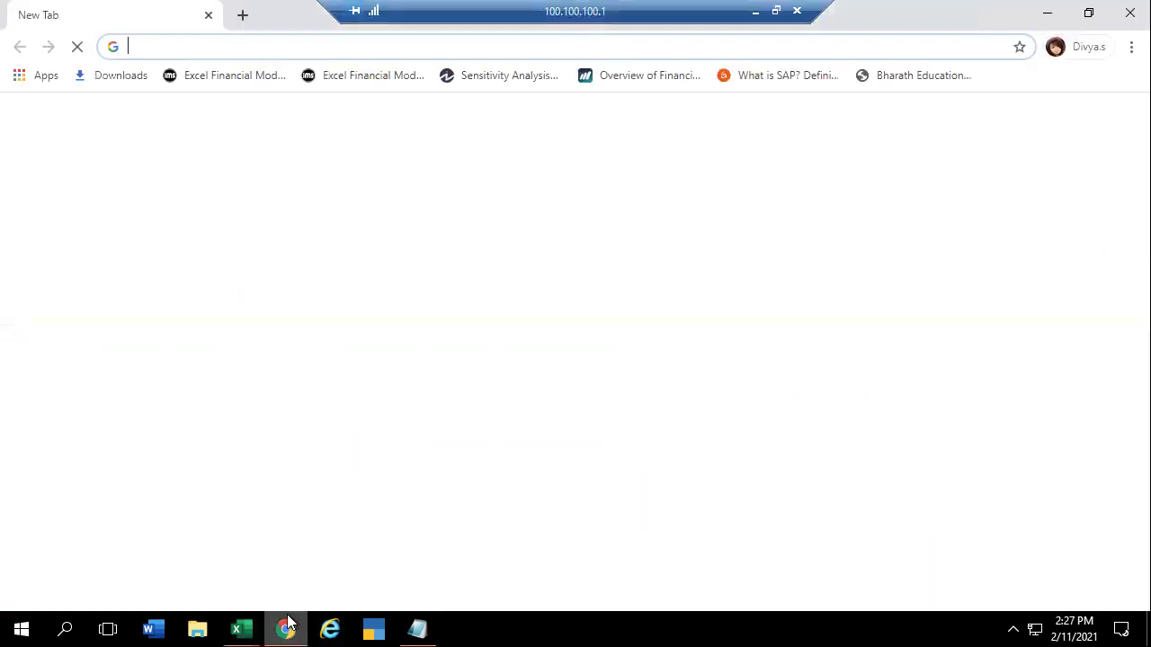
click(176, 40)
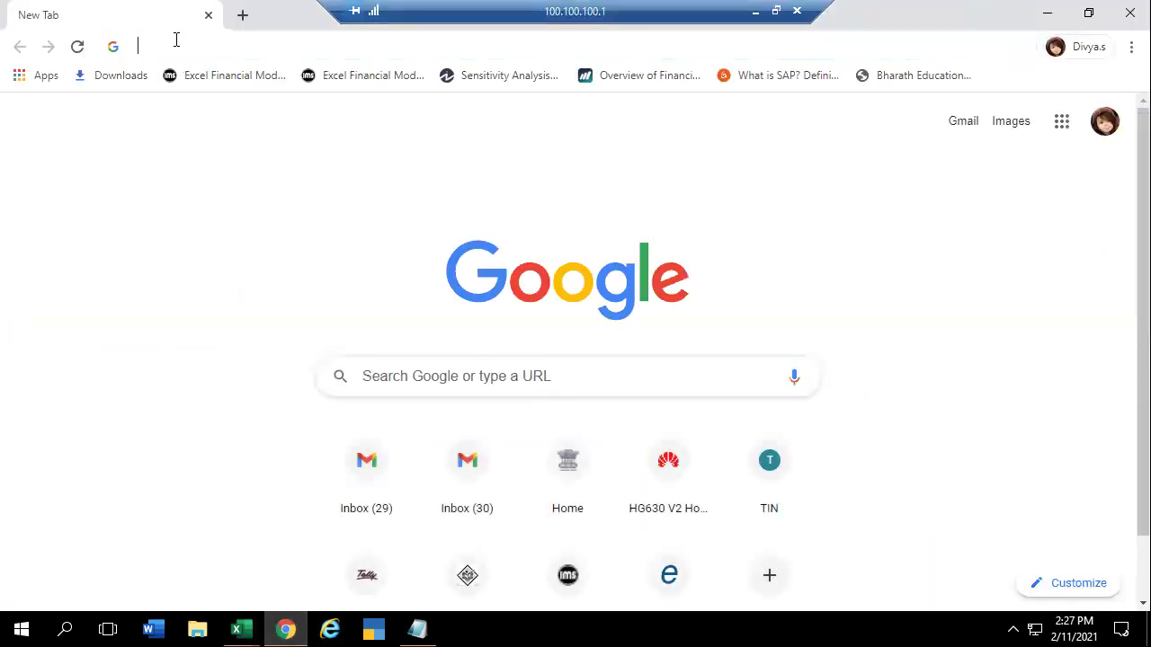
text(nict)
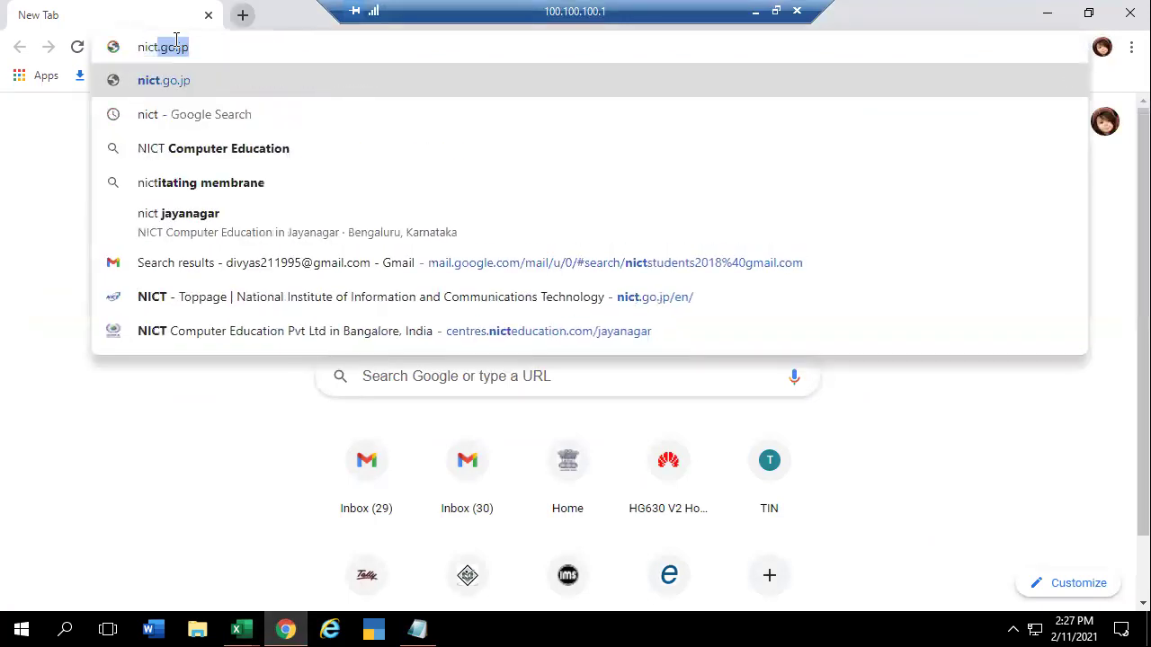
click(168, 157)
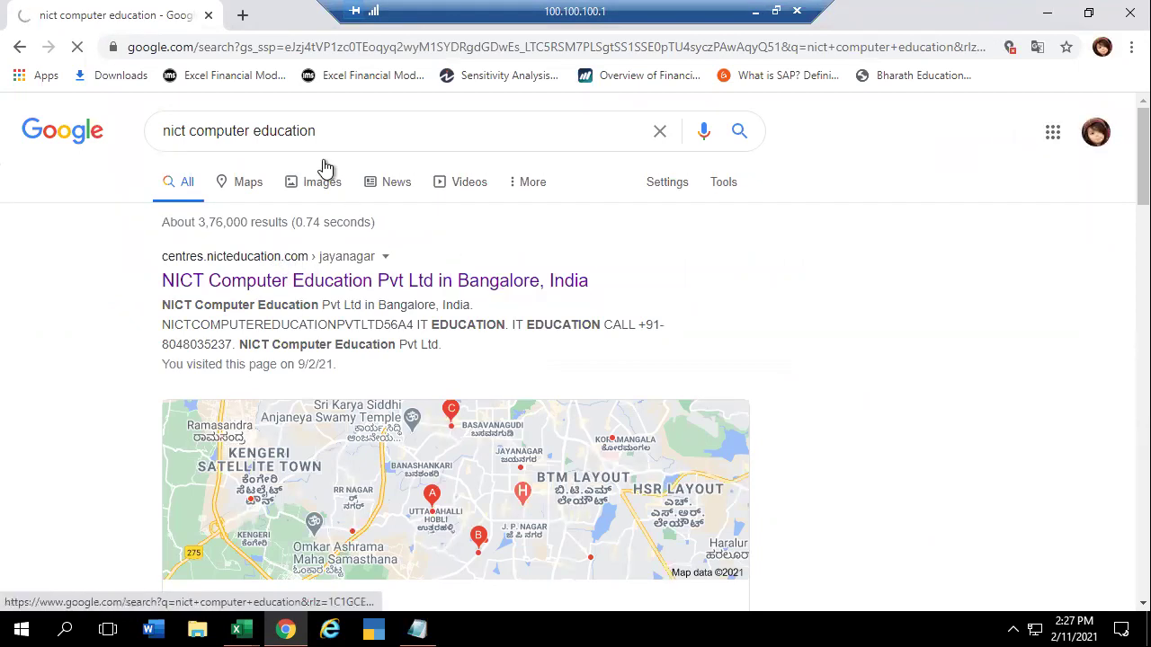
click(331, 282)
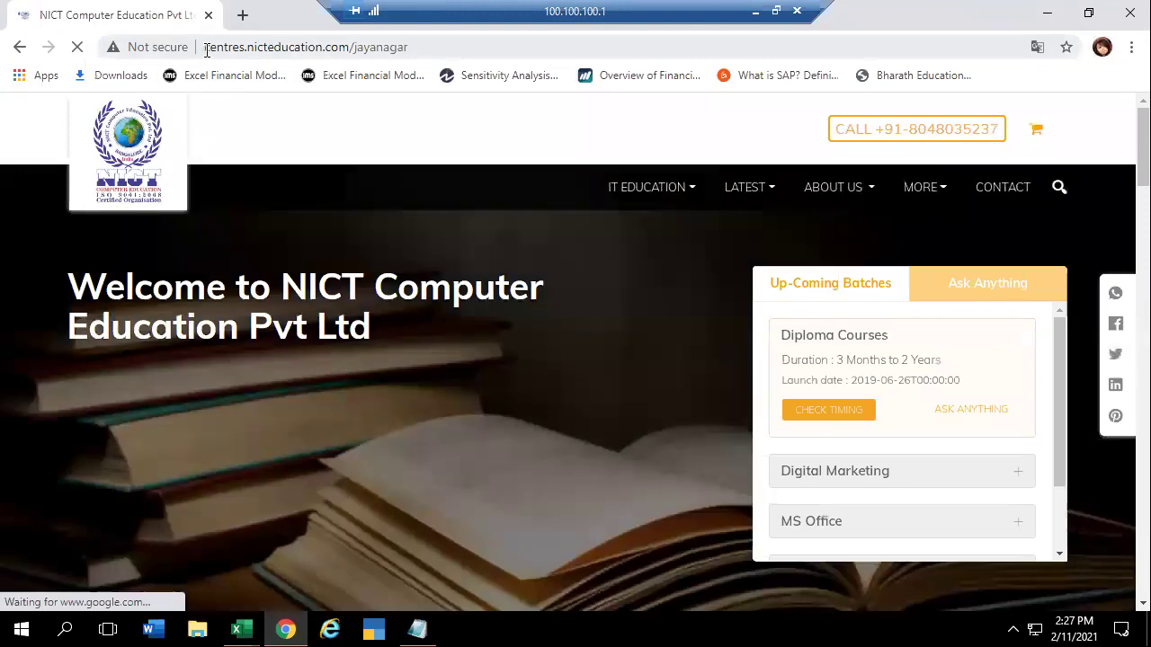
- Select the page's web address, then return to the home tab Excel workbook
drag(205, 49, 420, 79)
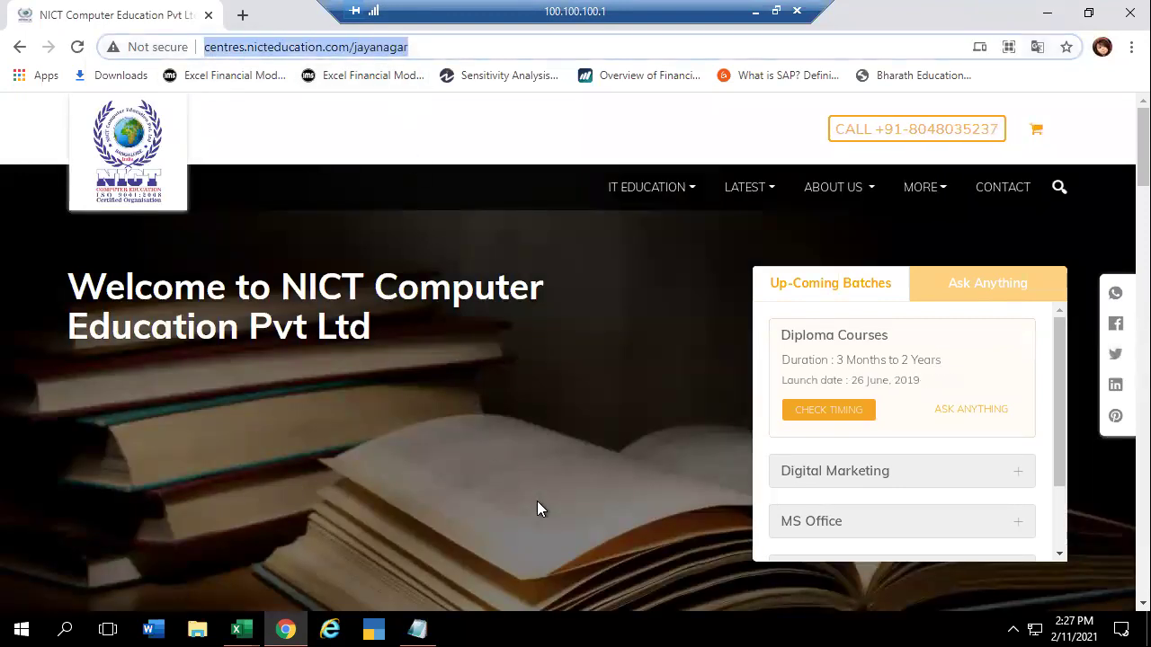
click(252, 620)
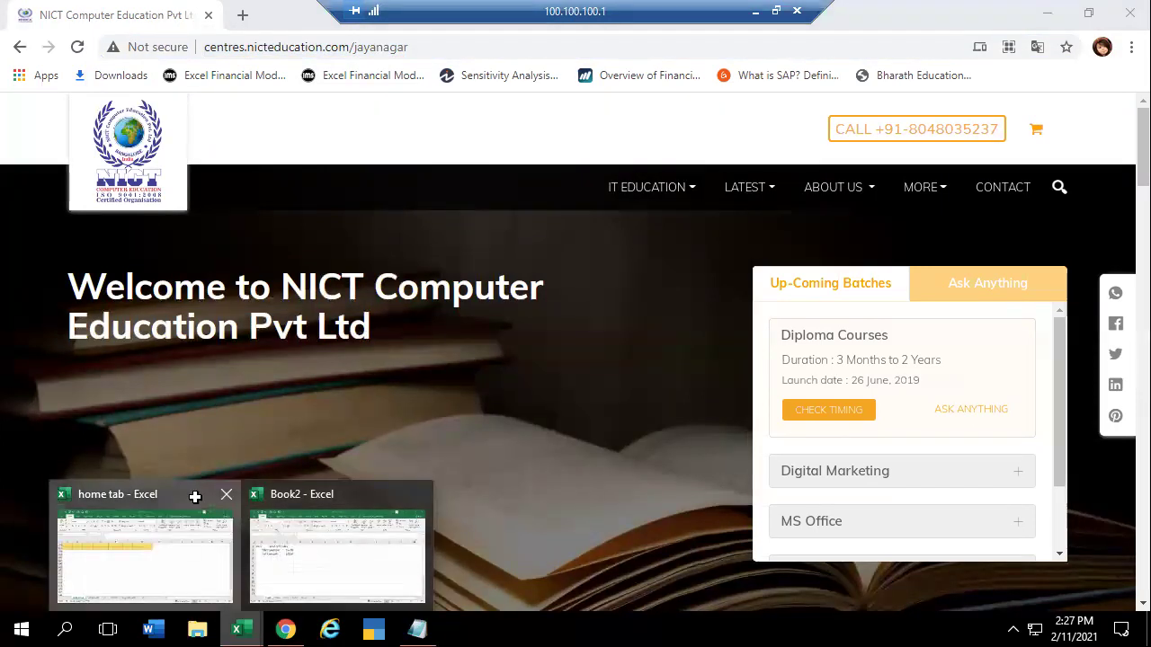
click(195, 497)
- Paste the copied web address into A147 as Unicode Text through Paste Special
click(25, 118)
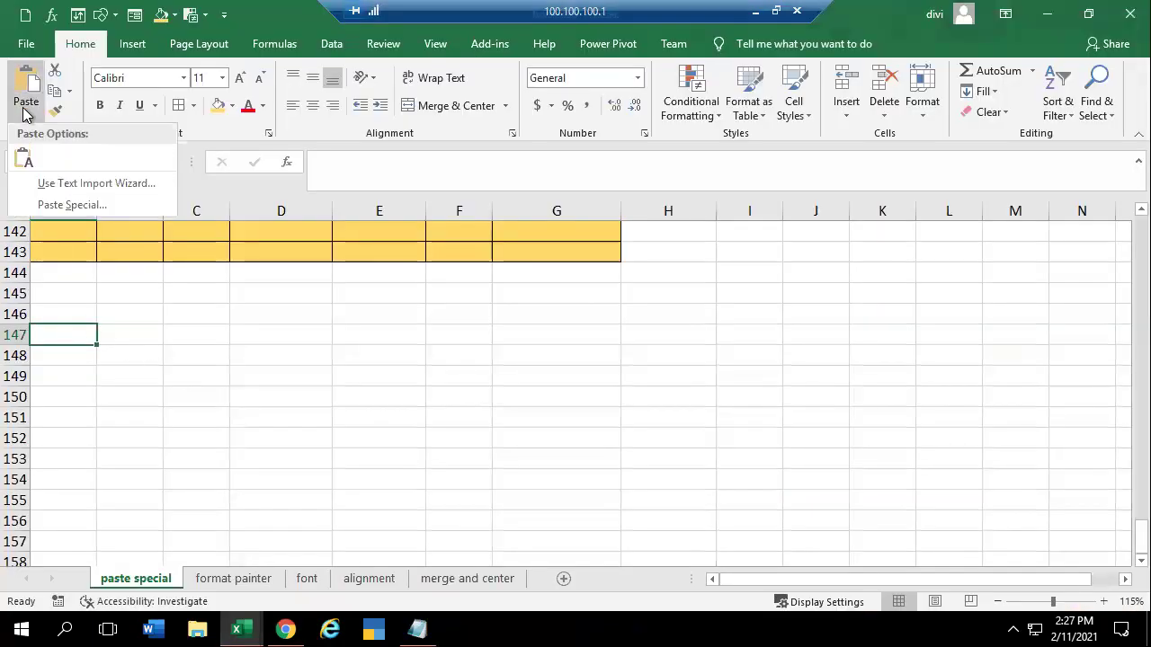
click(68, 206)
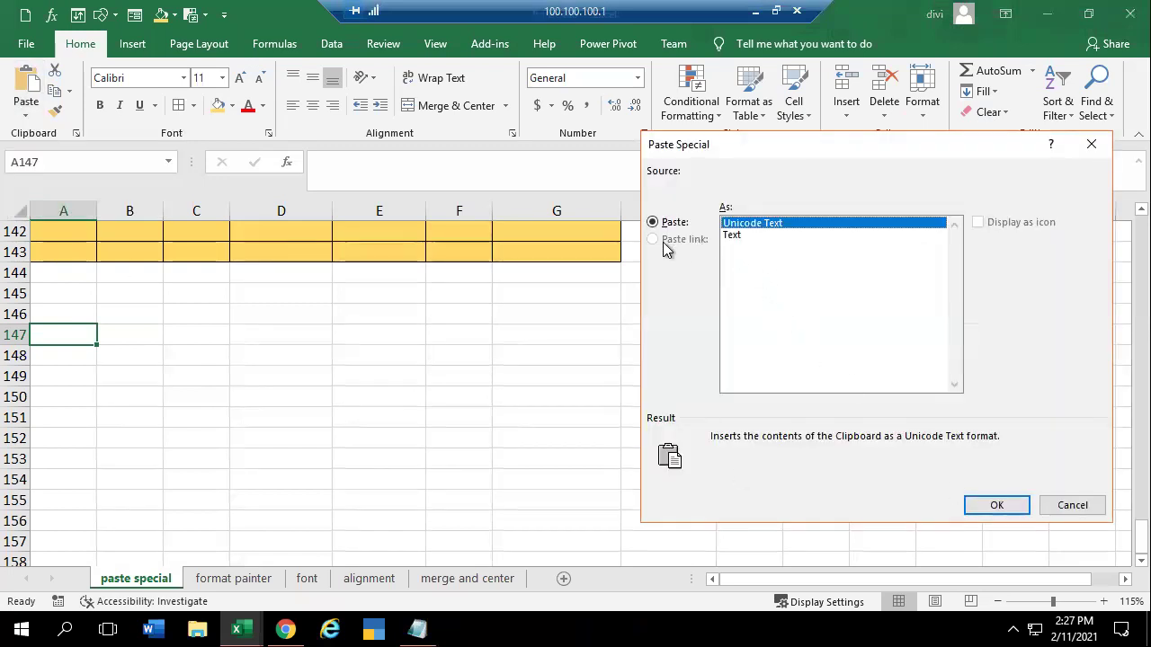
click(985, 505)
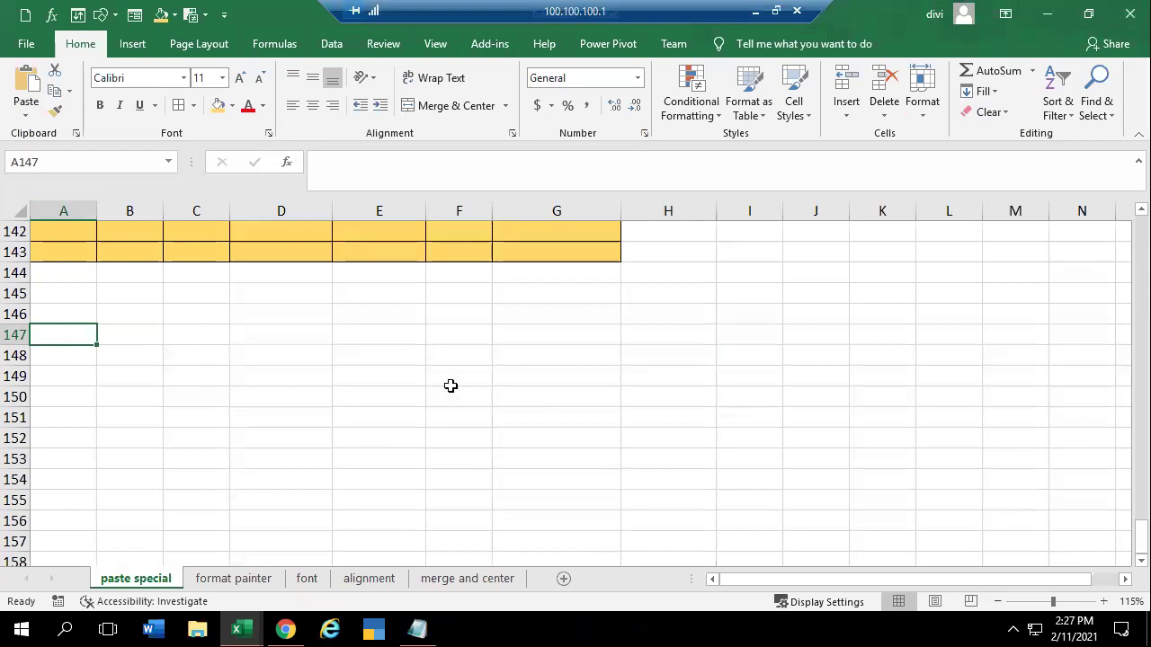
drag(386, 342, 395, 356)
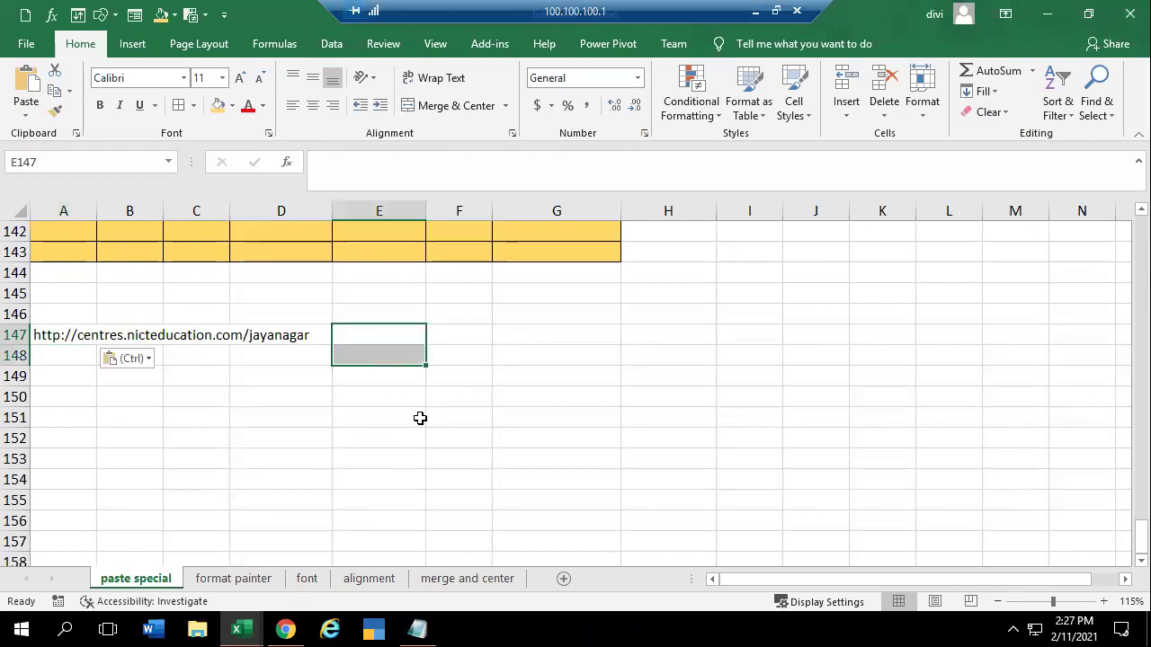
scroll(405, 429, up, 7)
- Copy the styled employee table and paste it at A153 as a picture
scroll(383, 444, up, 5)
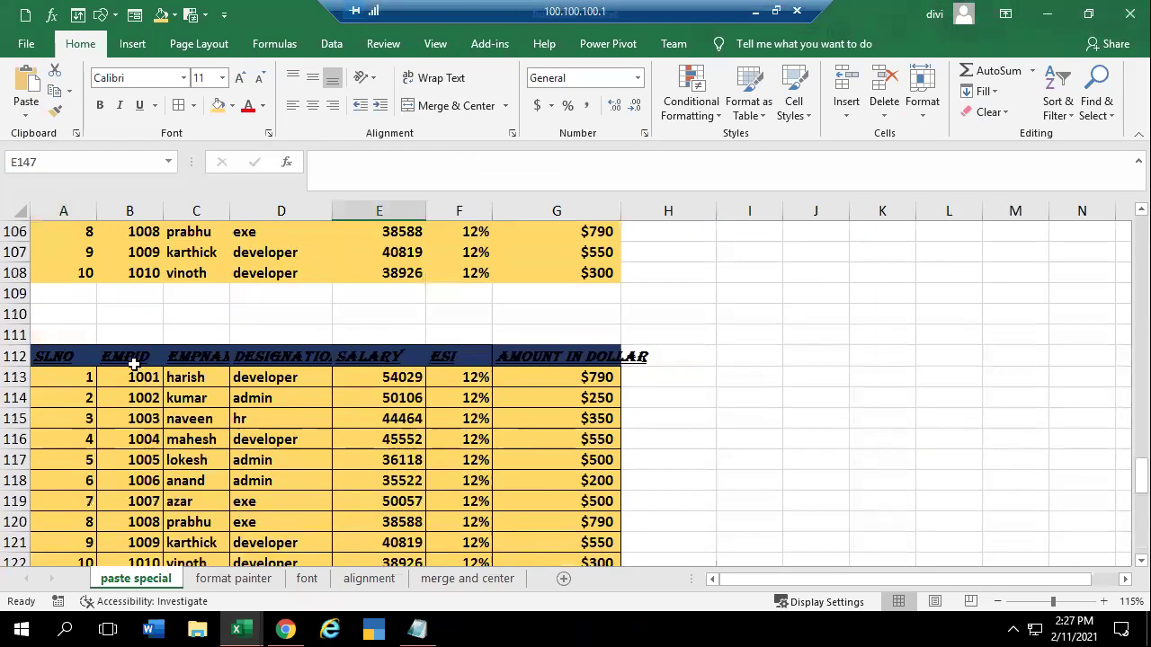
drag(37, 356, 582, 523)
key(ctrl+c)
scroll(559, 522, down, 13)
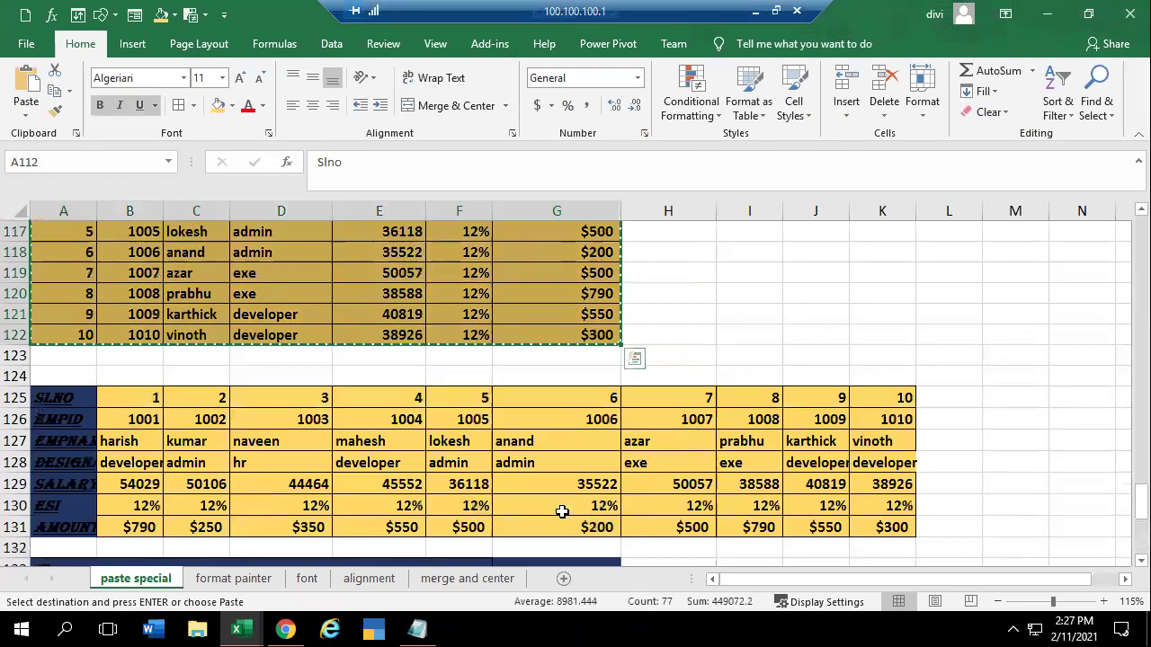
click(63, 355)
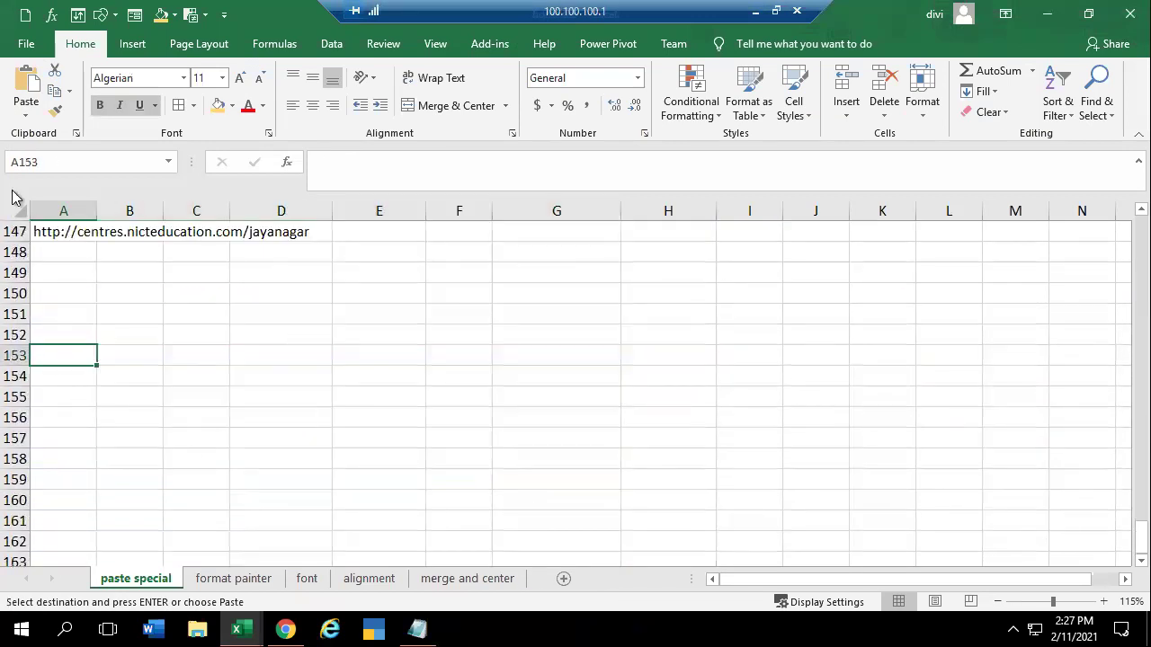
click(25, 114)
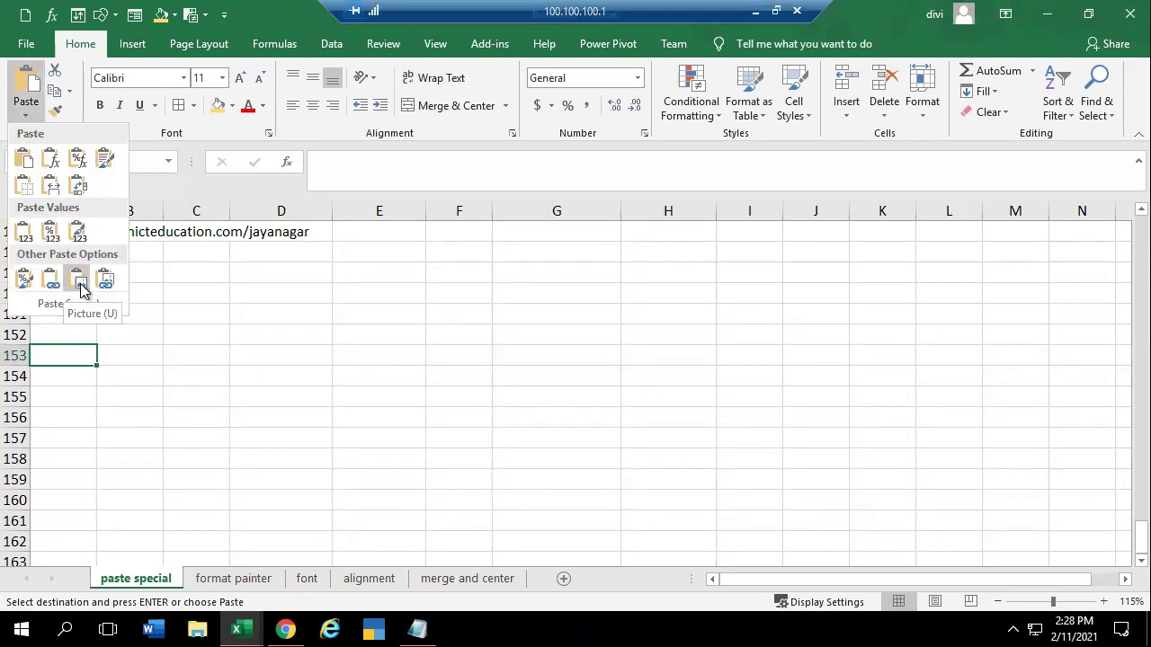
click(79, 281)
scroll(35, 108, up, 2)
click(26, 110)
key(Escape)
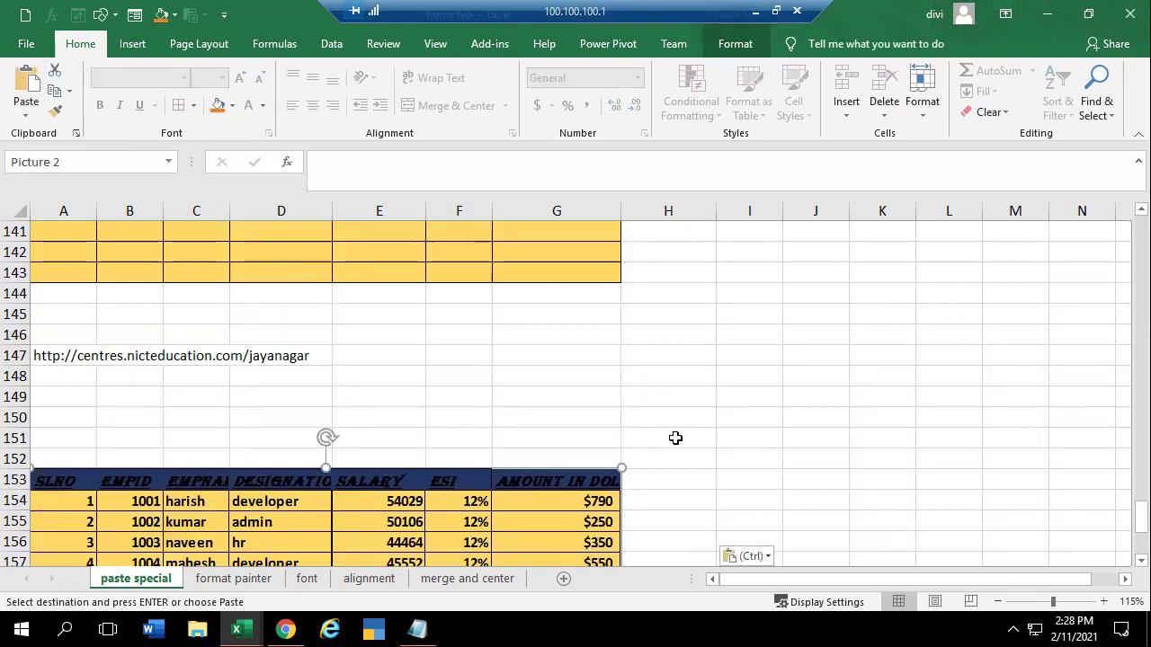
scroll(673, 445, down, 5)
scroll(449, 401, up, 13)
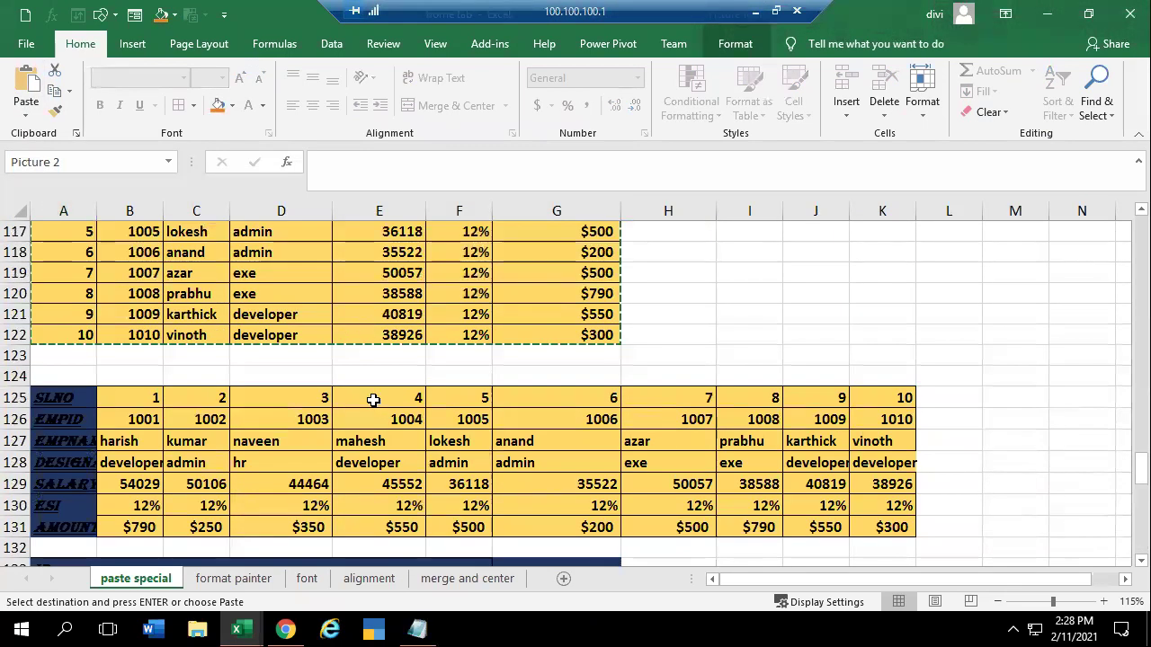
click(373, 400)
- Change the id in E126 to 1000 and the designation in G128 to hr
click(404, 421)
text(1000)
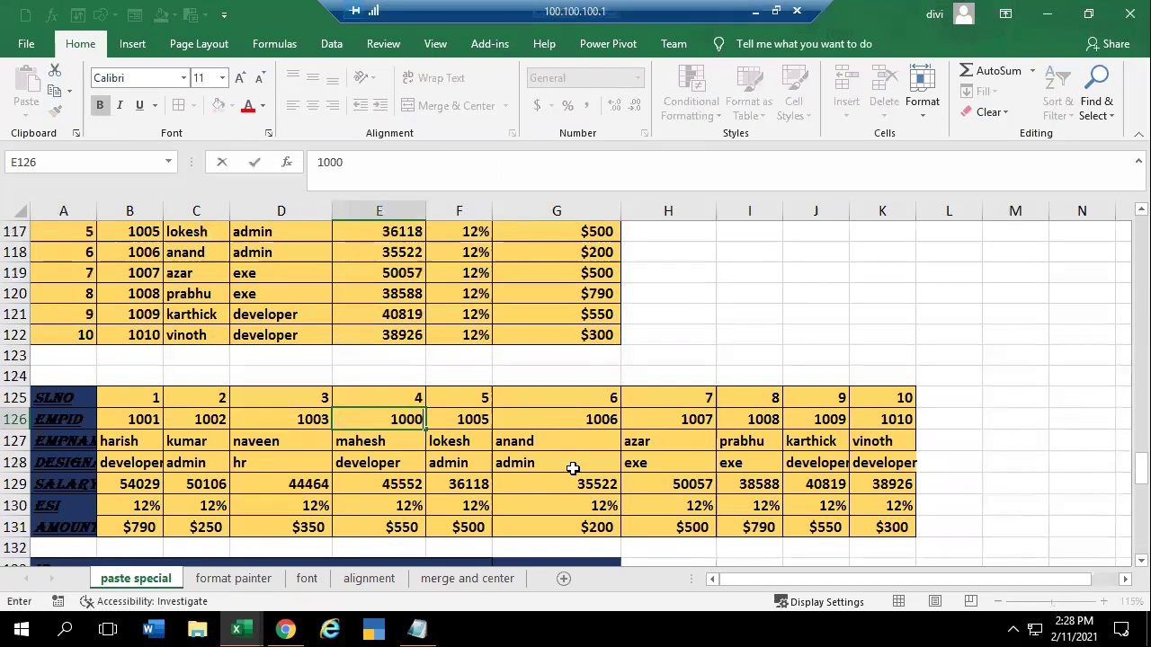
click(509, 442)
click(520, 464)
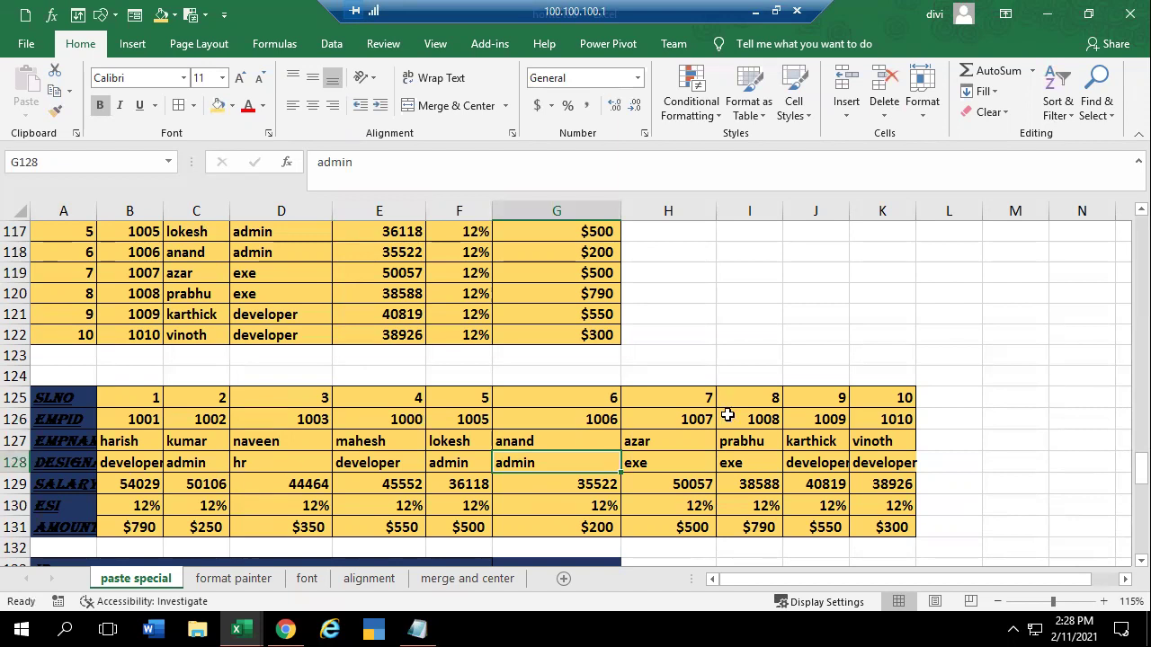
text(hr)
click(673, 446)
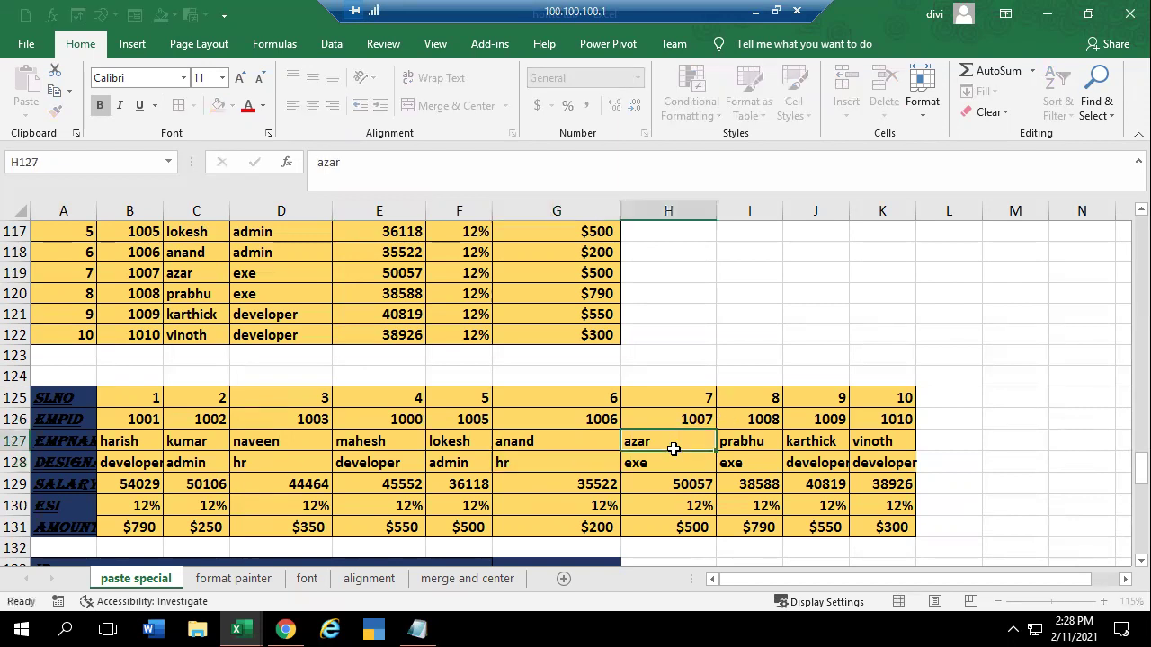
scroll(628, 479, down, 1)
scroll(628, 480, down, 10)
- Shrink the table picture slightly and drag it up toward the other tables
click(418, 469)
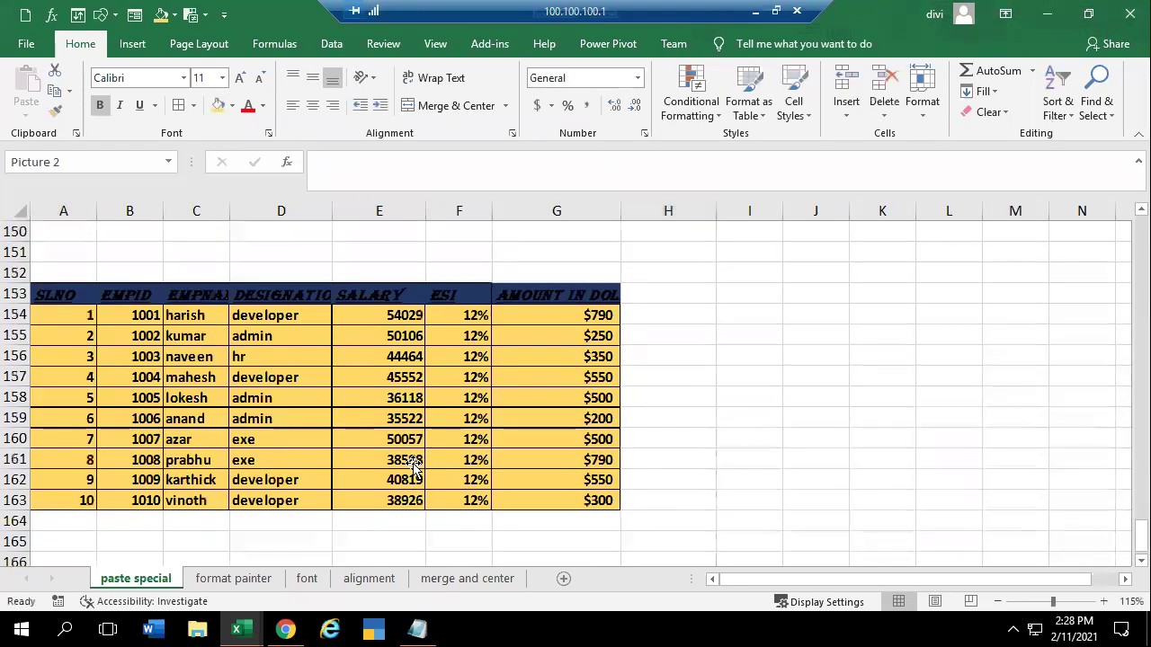
drag(620, 510, 530, 477)
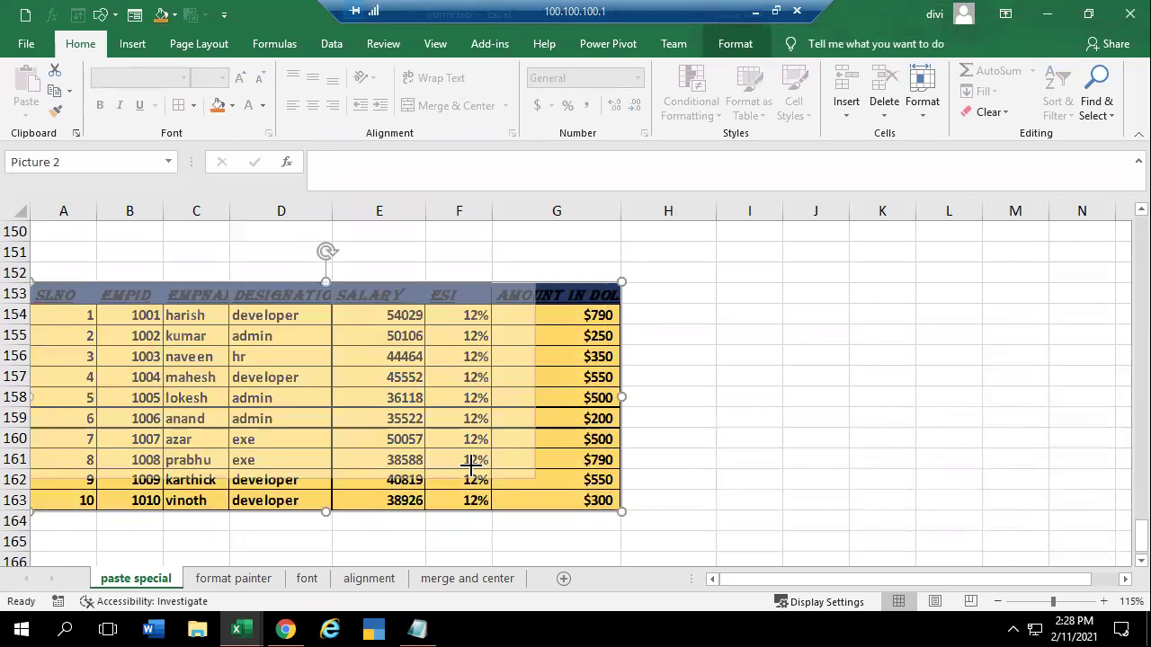
drag(233, 362, 367, 375)
drag(408, 299, 414, 400)
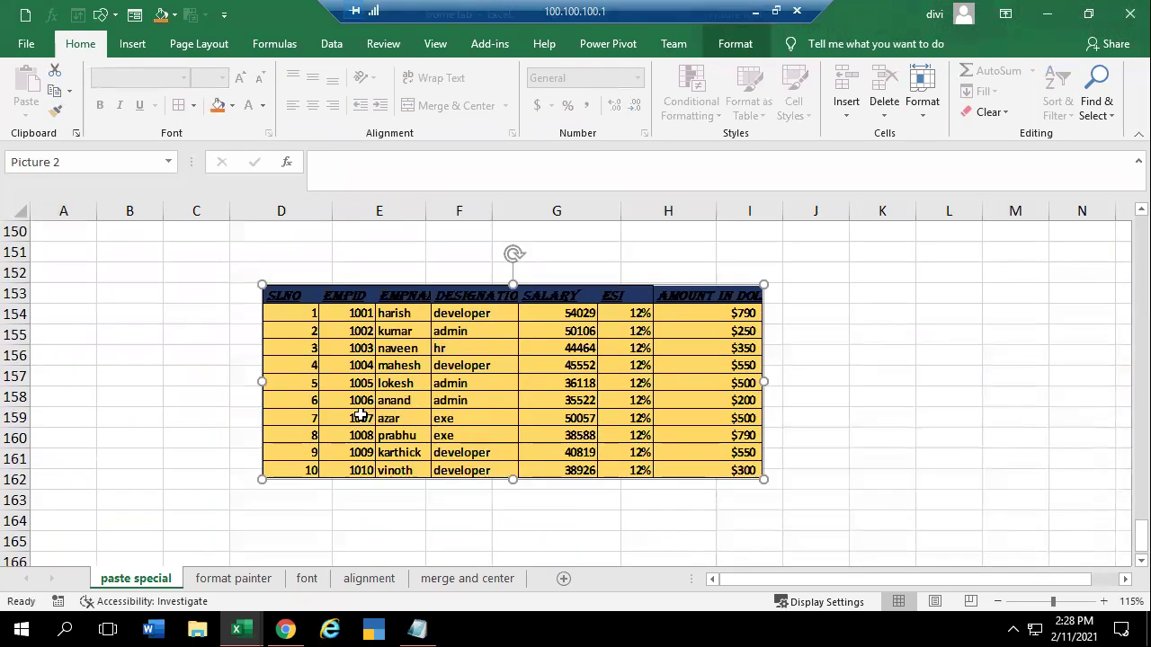
ctrl+scroll(386, 413, down, 6)
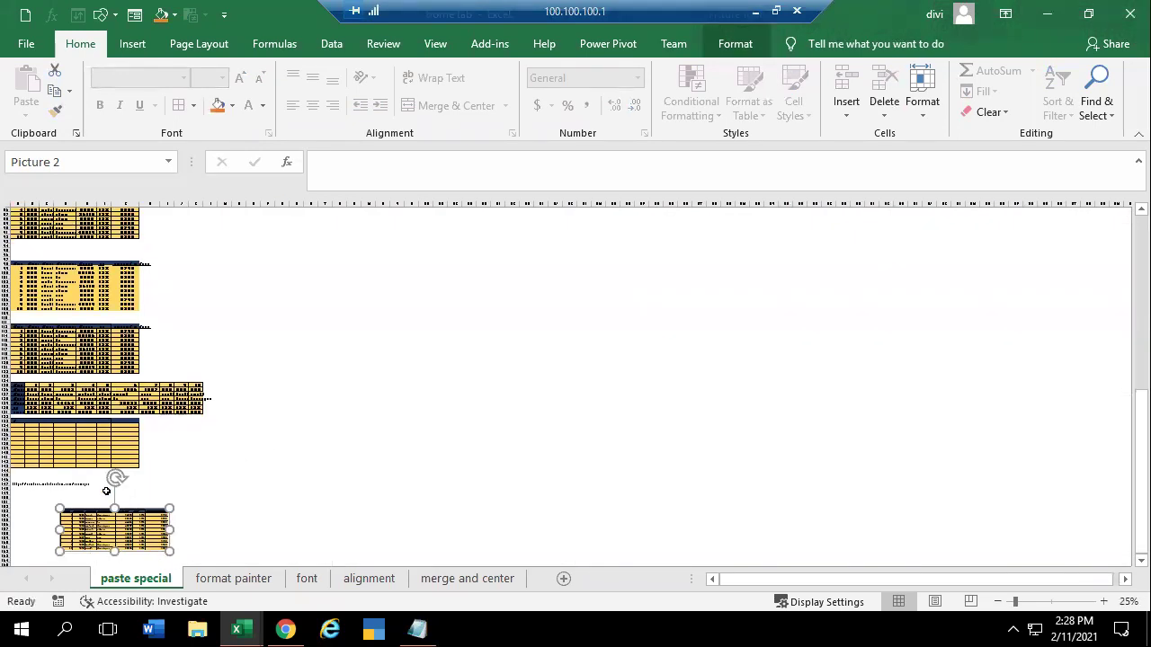
drag(153, 538, 509, 323)
- Place the picture beside the original table near row 108, enlarge it, and deselect it
ctrl+scroll(524, 365, up, 3)
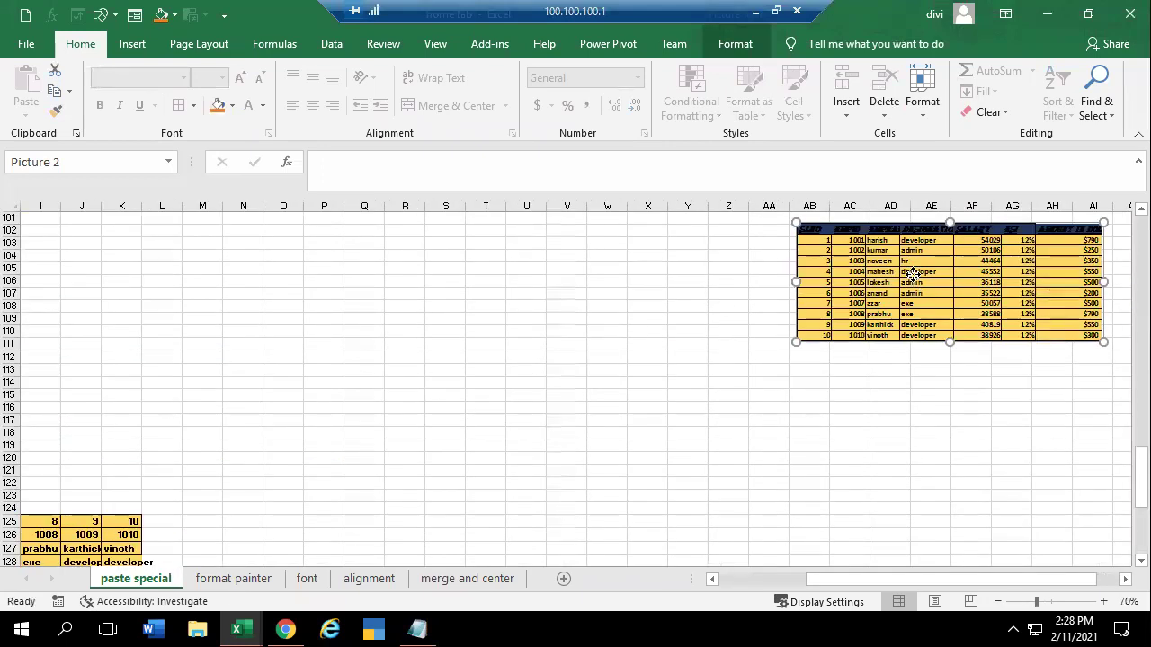
ctrl+scroll(386, 357, up, 3)
drag(755, 340, 1093, 317)
drag(607, 455, 483, 502)
drag(484, 273, 680, 244)
scroll(496, 421, down, 11)
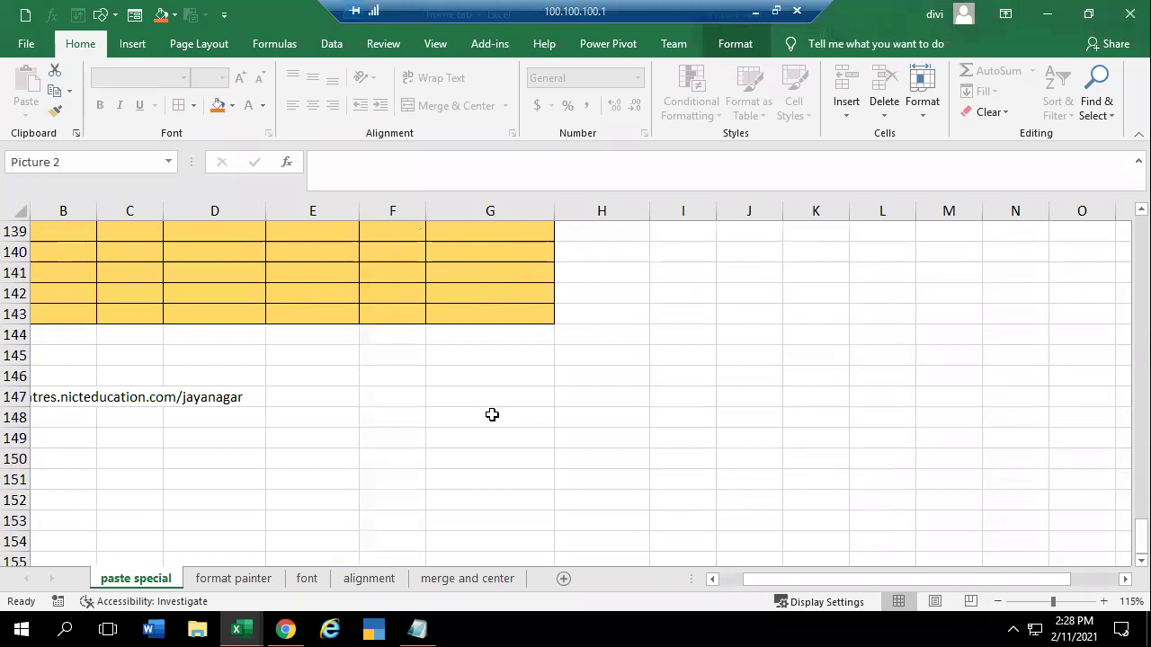
scroll(492, 414, down, 5)
click(80, 309)
- Paste B112:G122 at C153 as a linked picture and move it up beside the web address
click(362, 357)
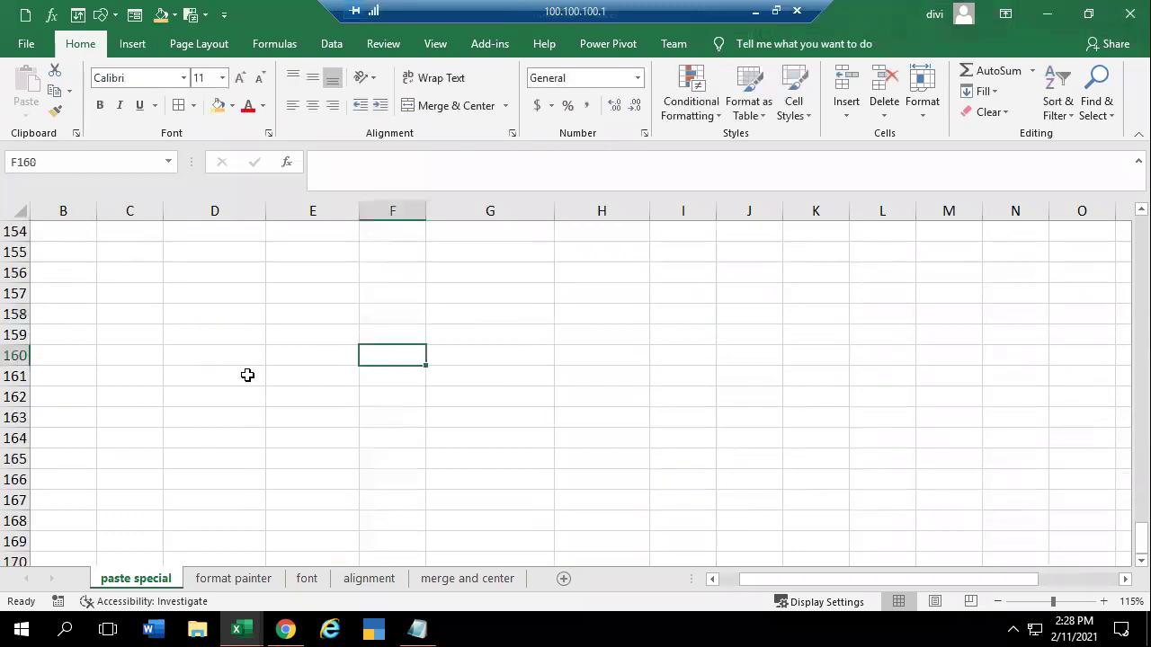
scroll(247, 375, up, 15)
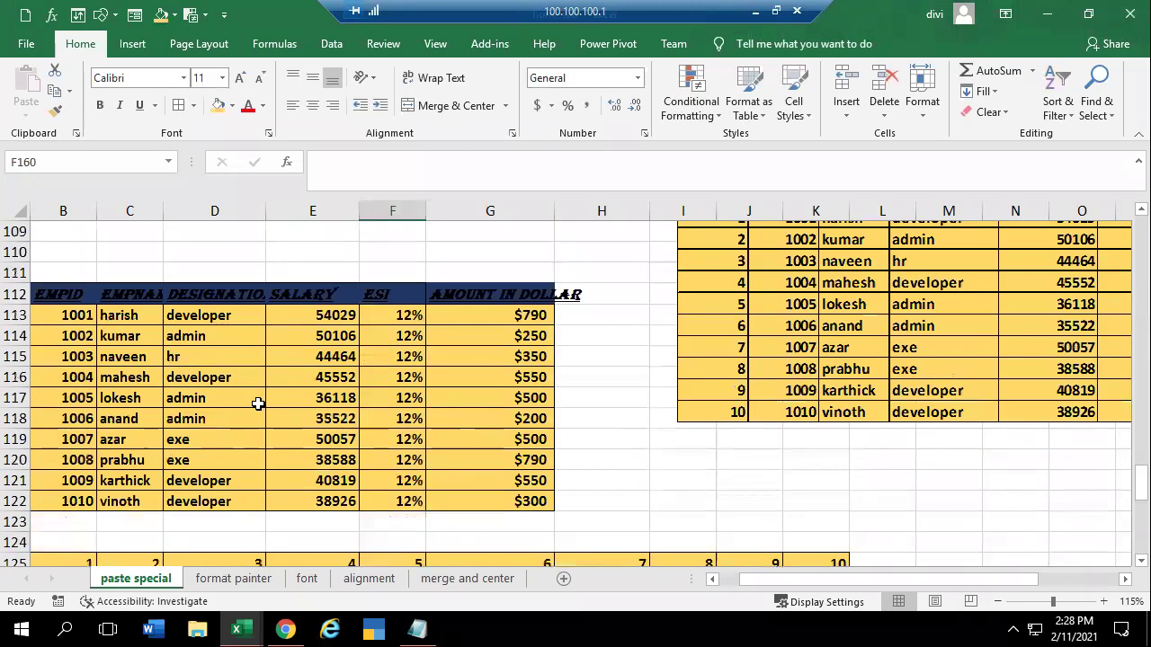
drag(64, 303, 499, 506)
key(ctrl+c)
scroll(522, 485, down, 12)
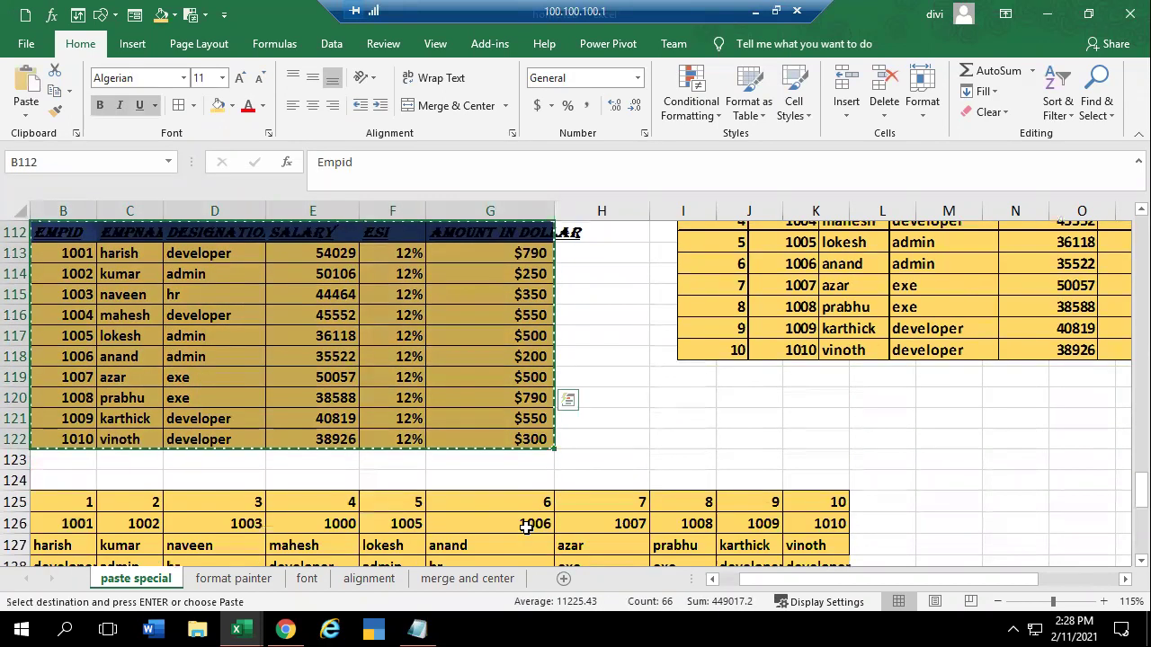
click(128, 398)
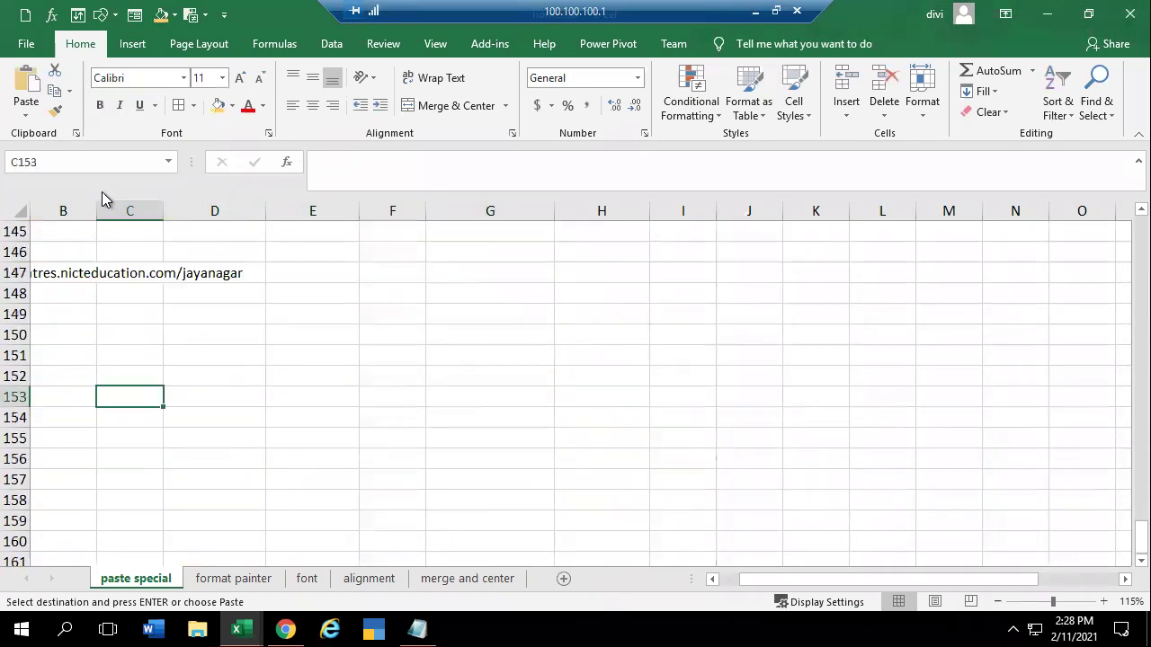
click(27, 114)
click(112, 281)
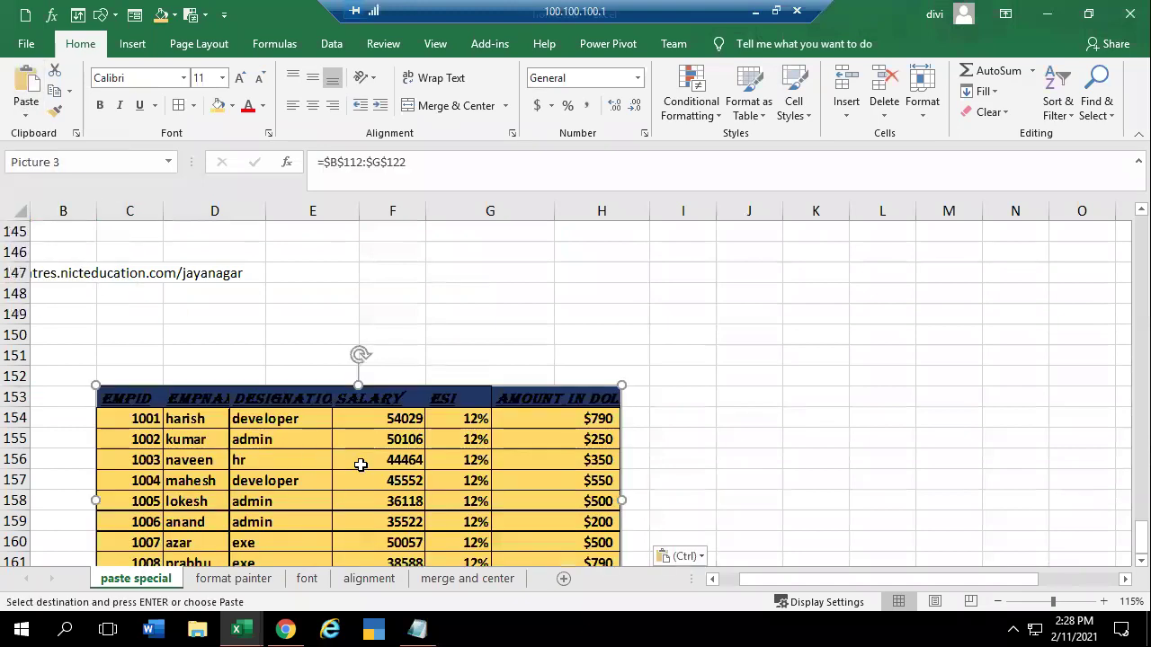
drag(532, 391, 603, 313)
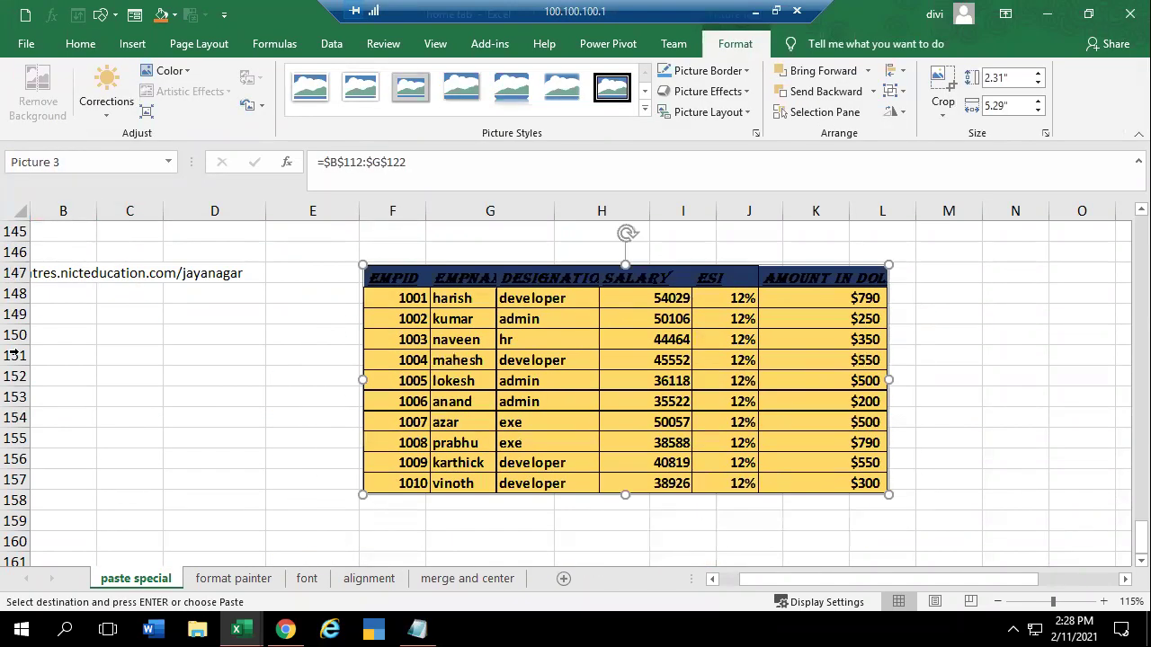
click(63, 281)
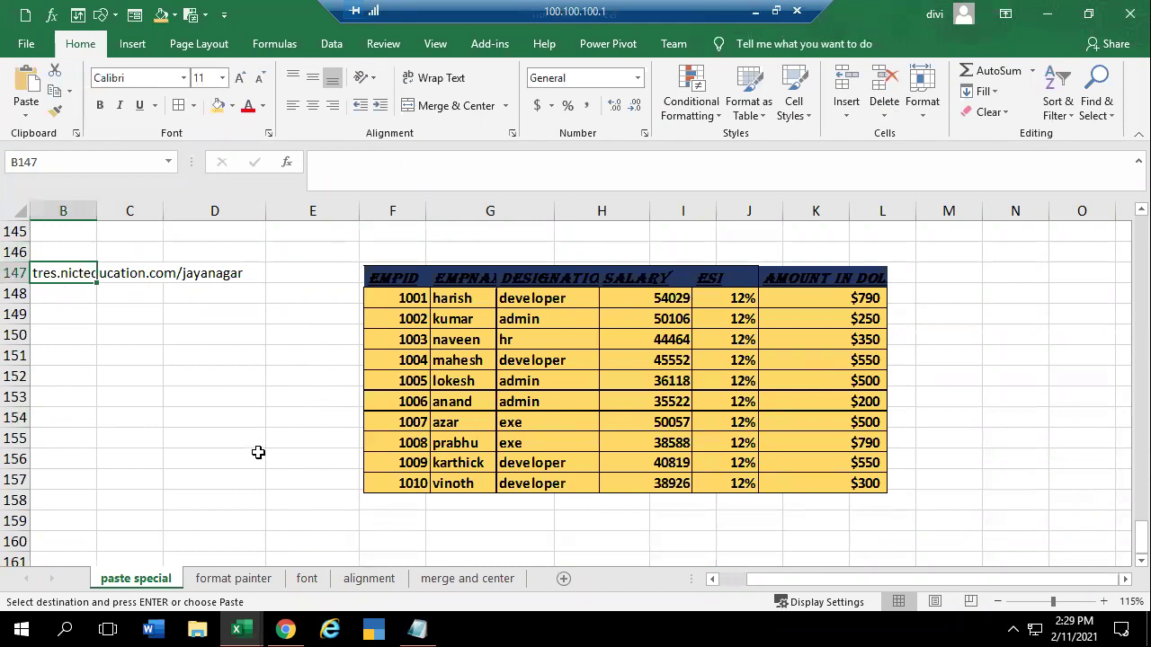
- Select D156:E156, view the paste options, then switch to the Notepad notes
drag(259, 455, 315, 458)
click(25, 106)
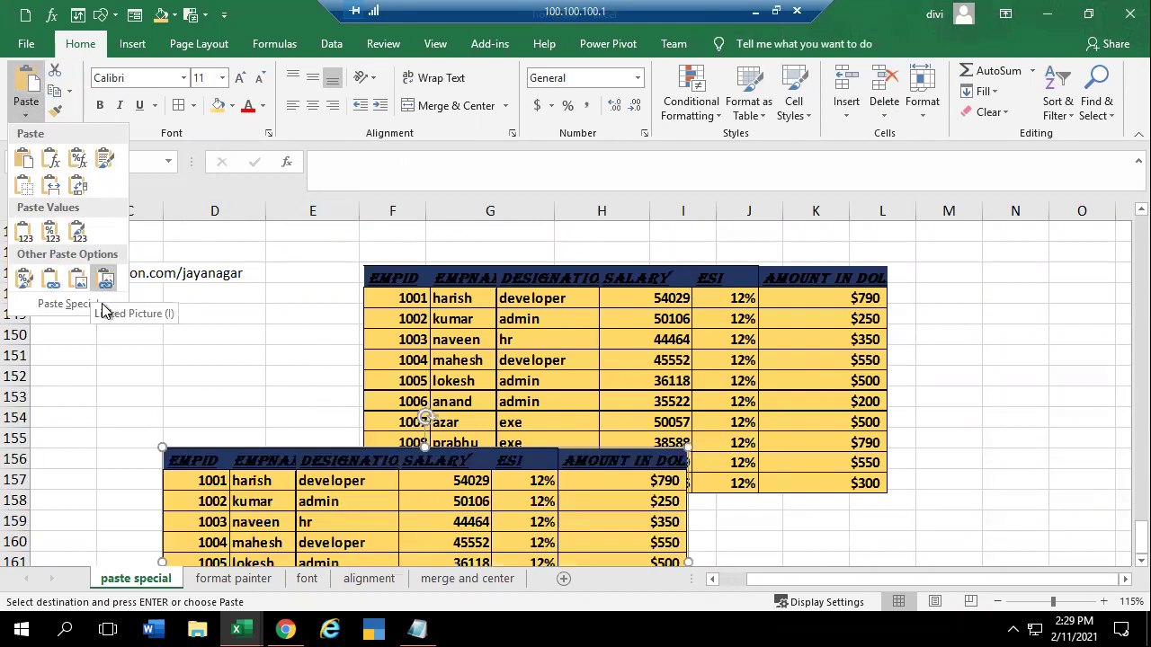
click(428, 622)
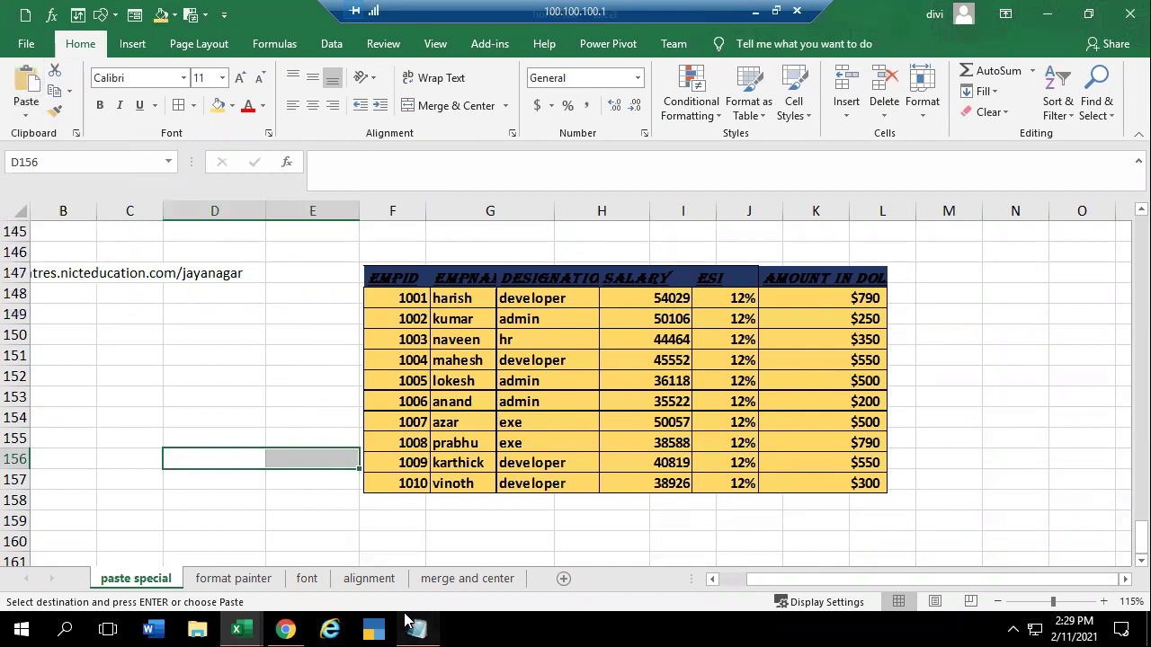
- Add the line 'paste special- ctrl+shift+v' below the paste shortcut
key(Return)
text(ctrl)
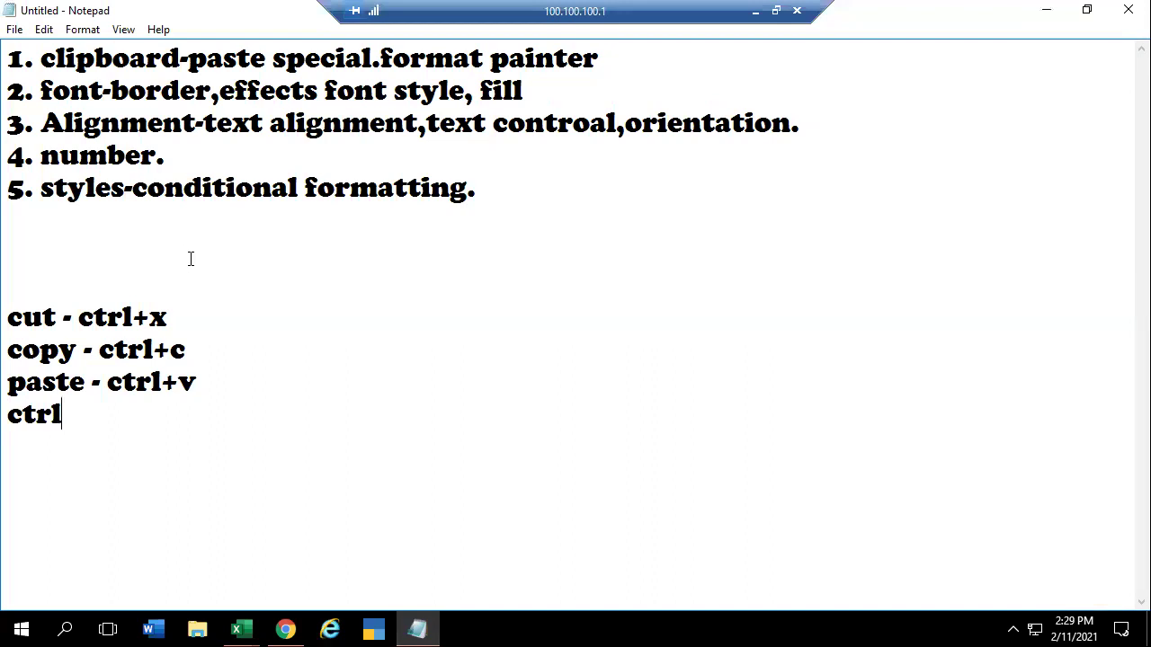
text(+)
key(BackSpace)
key(BackSpace)
key(BackSpace)
key(BackSpace)
key(BackSpace)
text(paste speci)
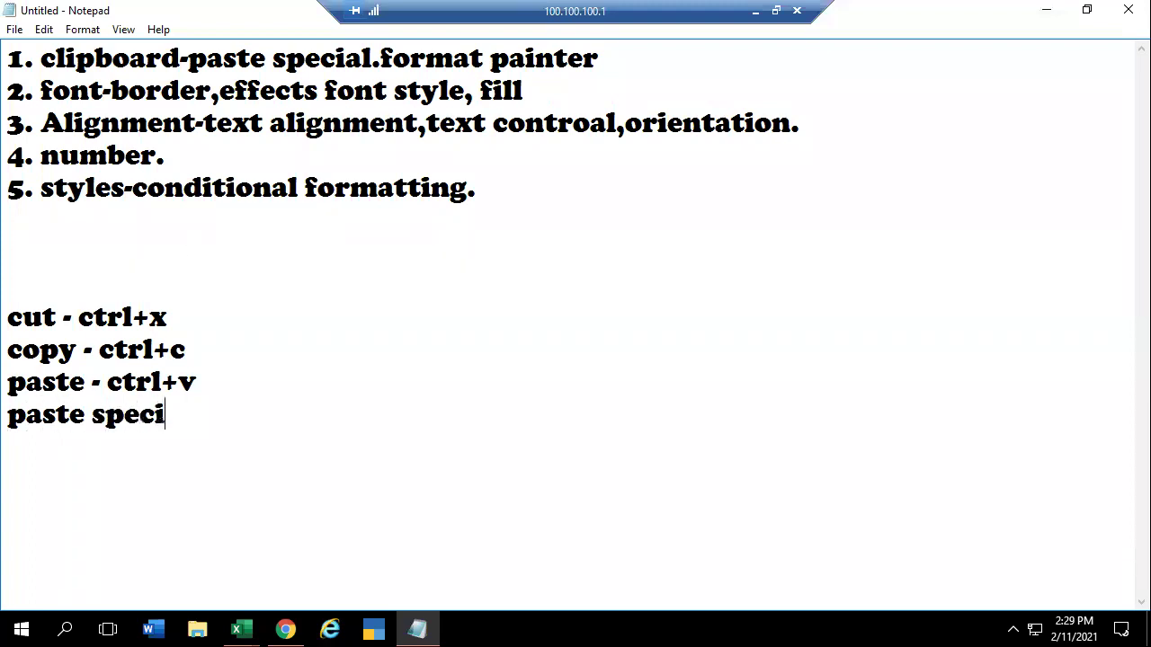
text(al- ctrl+shift+v)
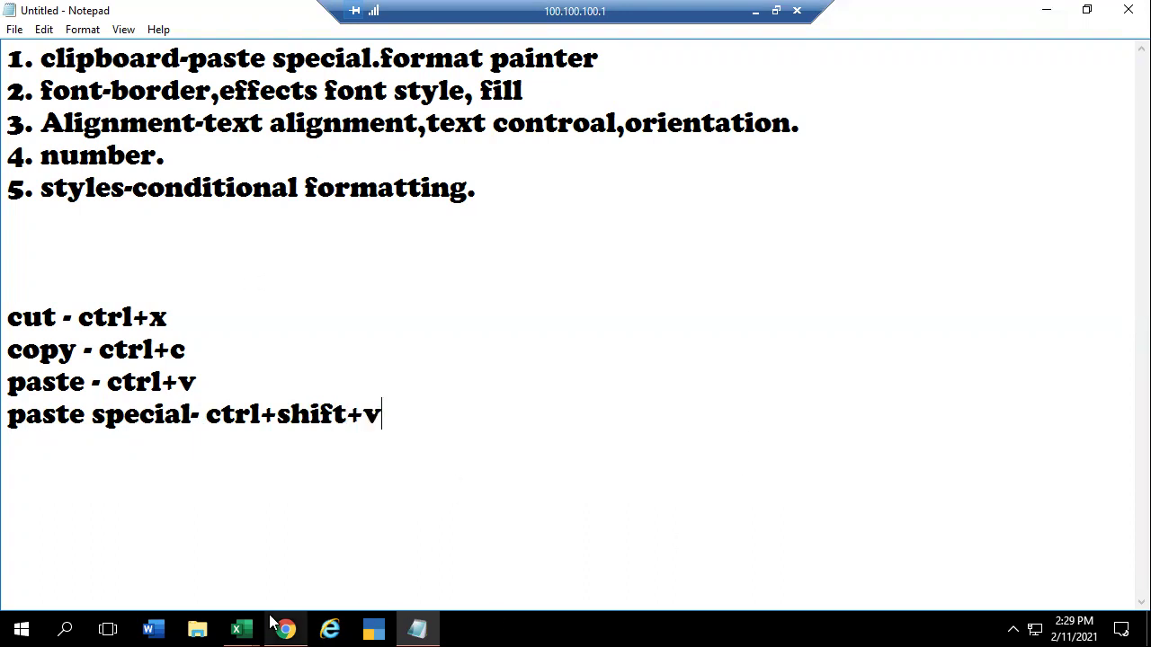
mouse_move(280, 627)
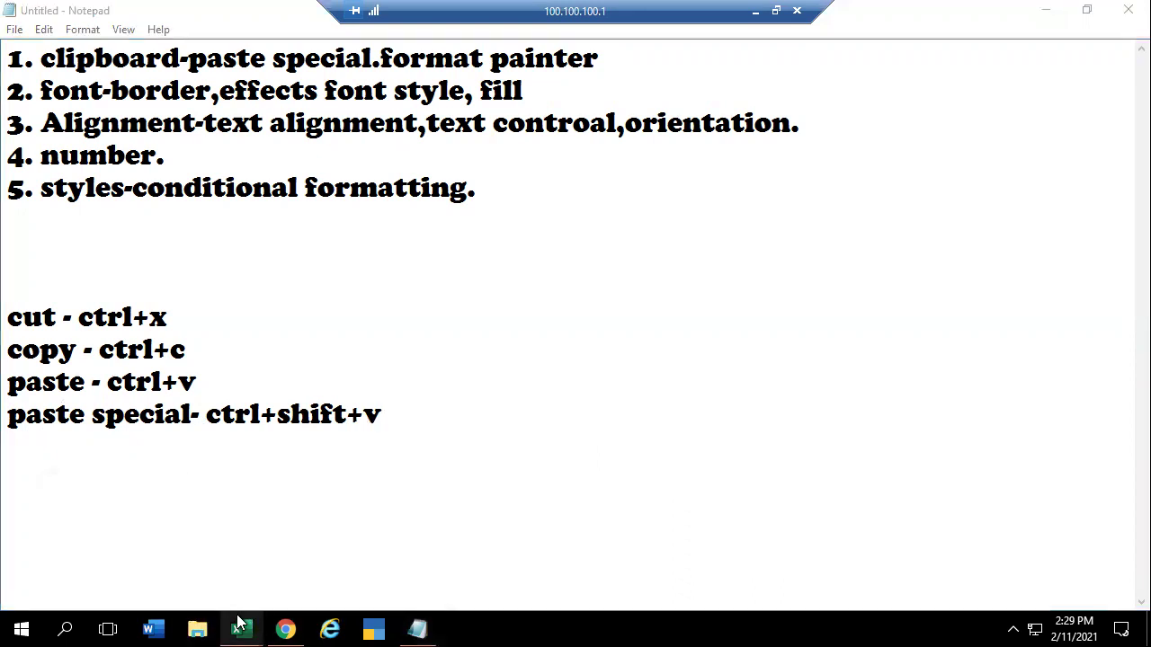
- In Excel, select B161 and bring up Paste Special with Ctrl+Alt+V, then return to Notepad
click(182, 545)
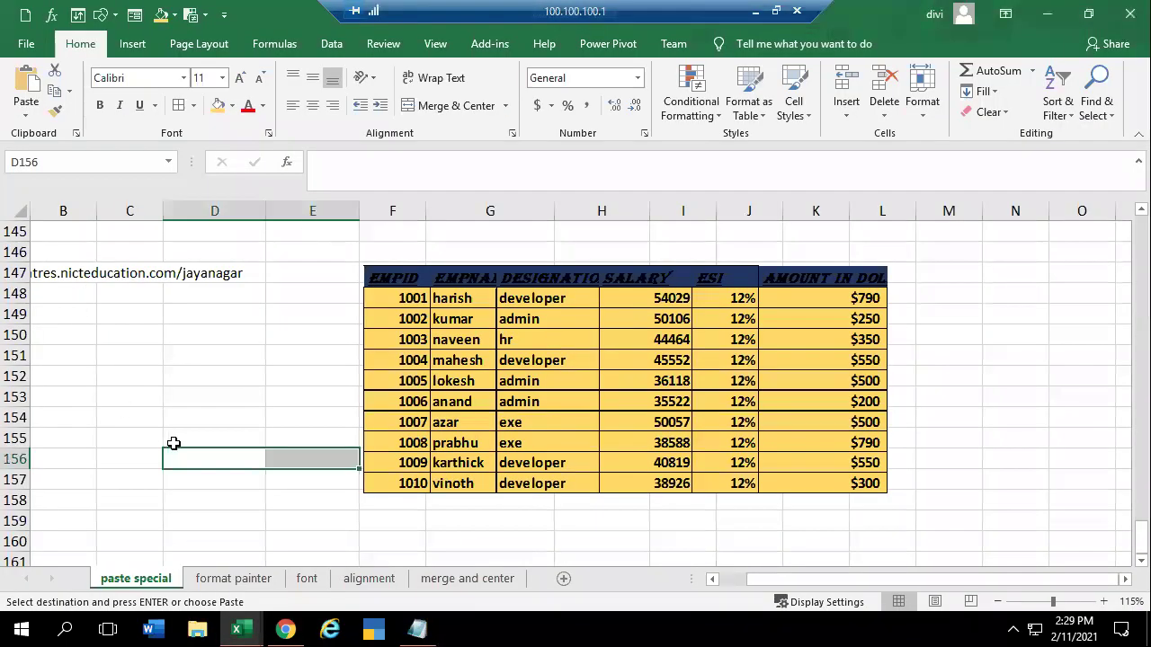
scroll(184, 450, down, 2)
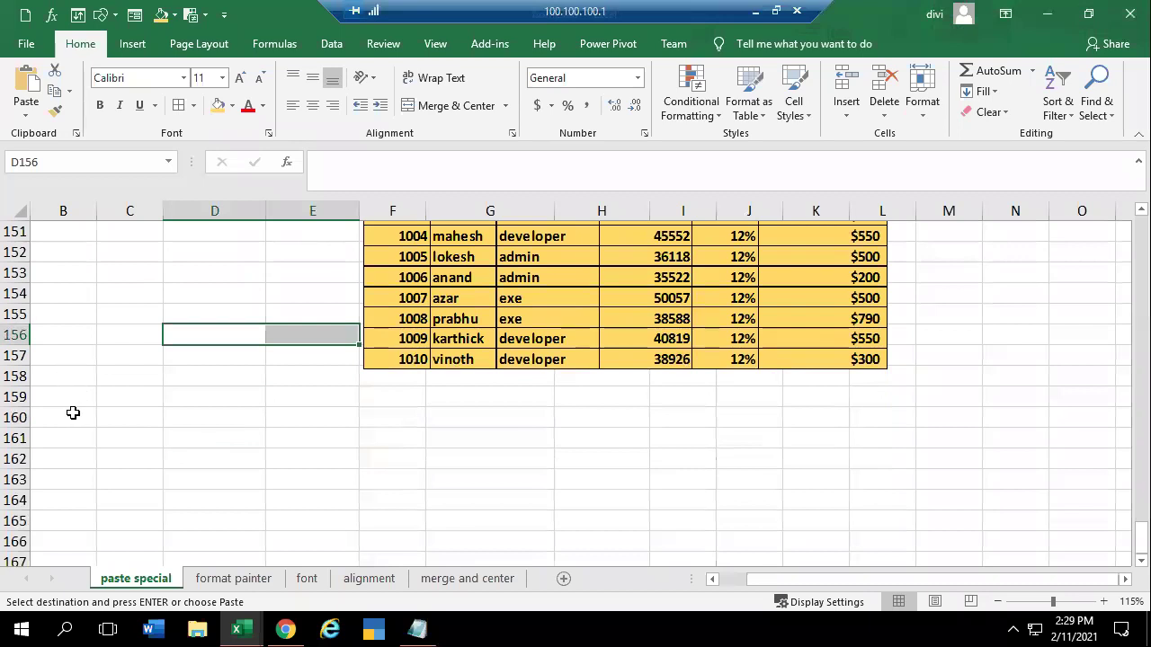
click(73, 413)
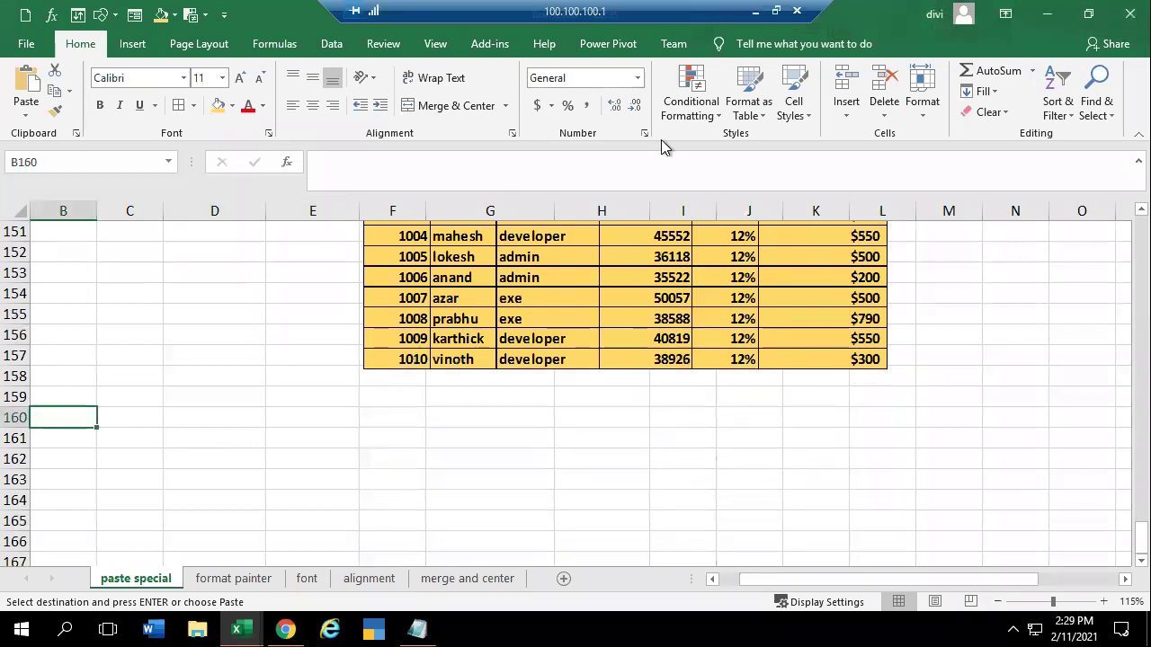
click(76, 434)
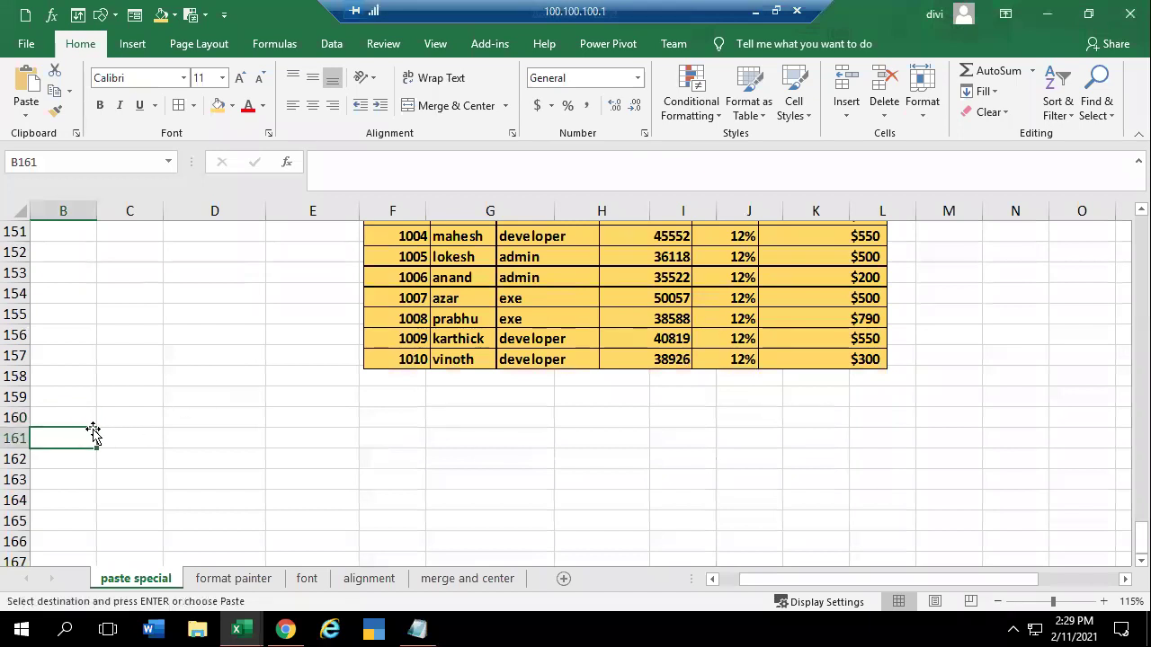
scroll(236, 292, up, 1)
scroll(237, 292, down, 1)
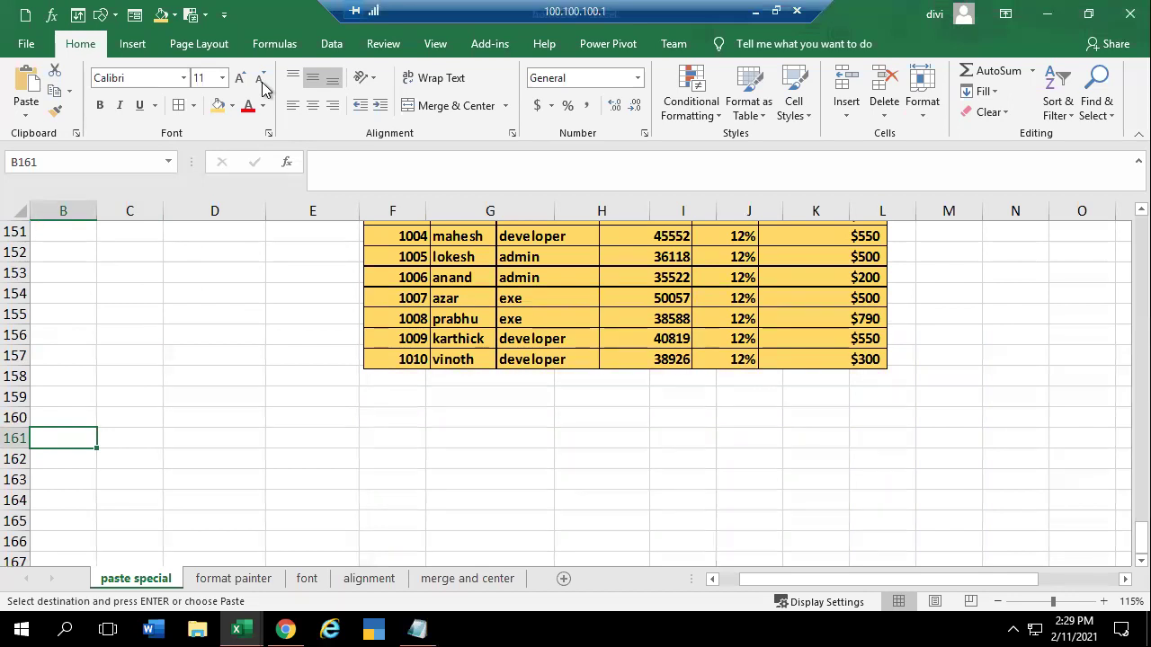
key(ctrl+alt+v)
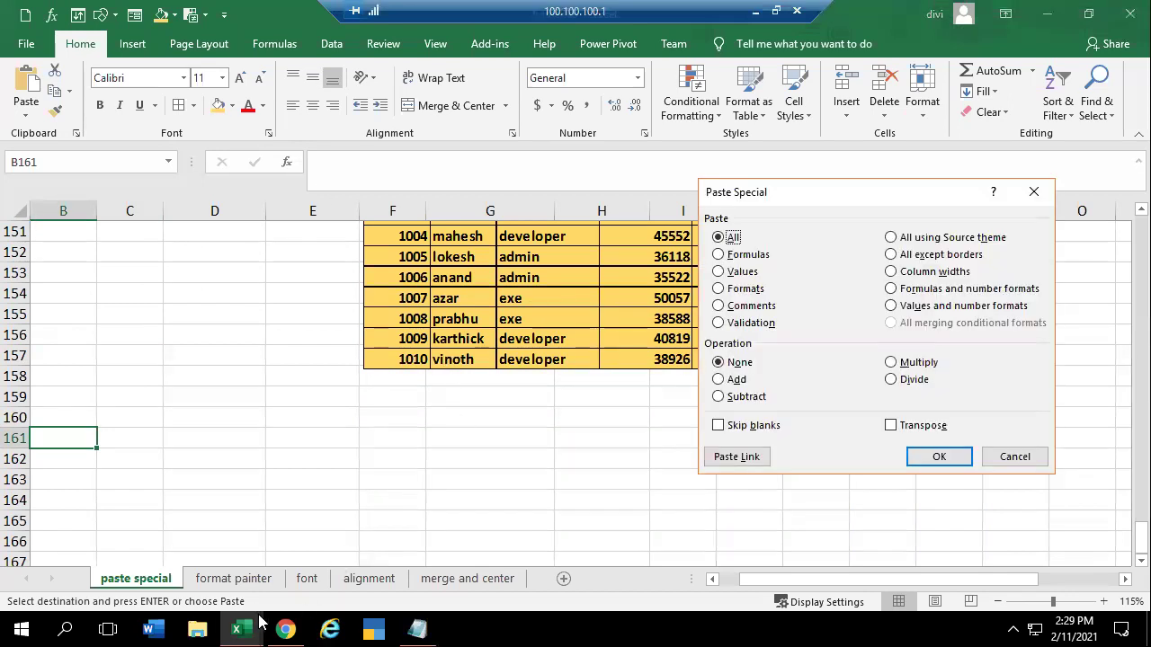
click(420, 627)
click(352, 428)
- Correct the shortcut line to read ctrl+alt+v and go back to Excel
key(BackSpace)
key(BackSpace)
key(BackSpace)
key(BackSpace)
key(BackSpace)
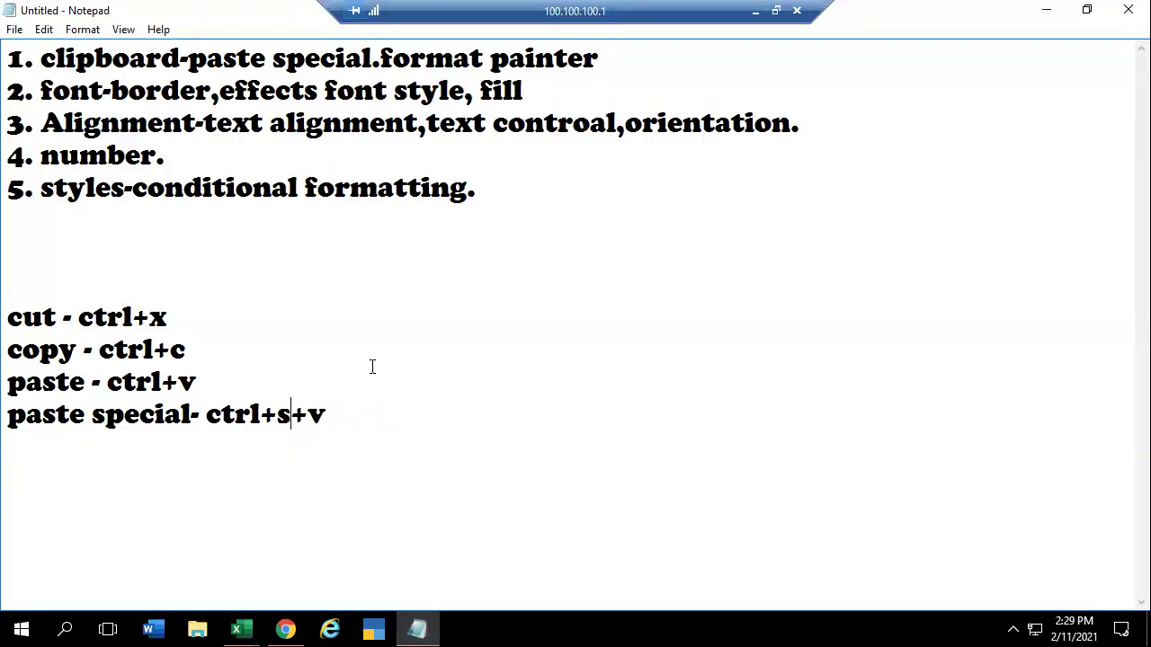
text(alt)
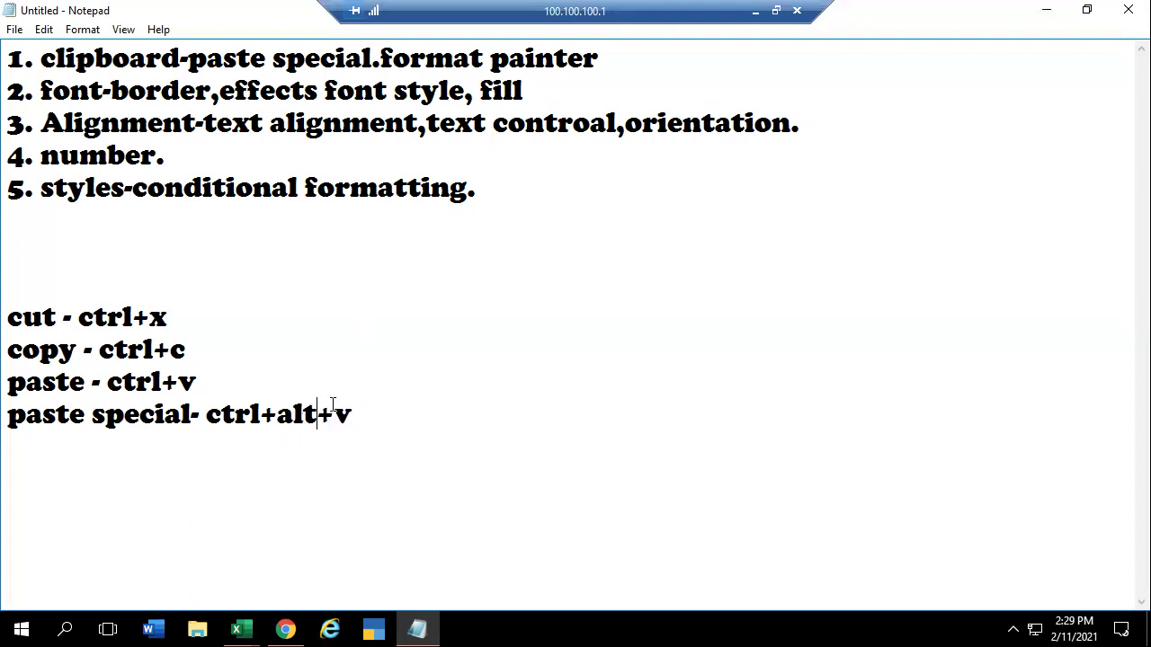
click(421, 626)
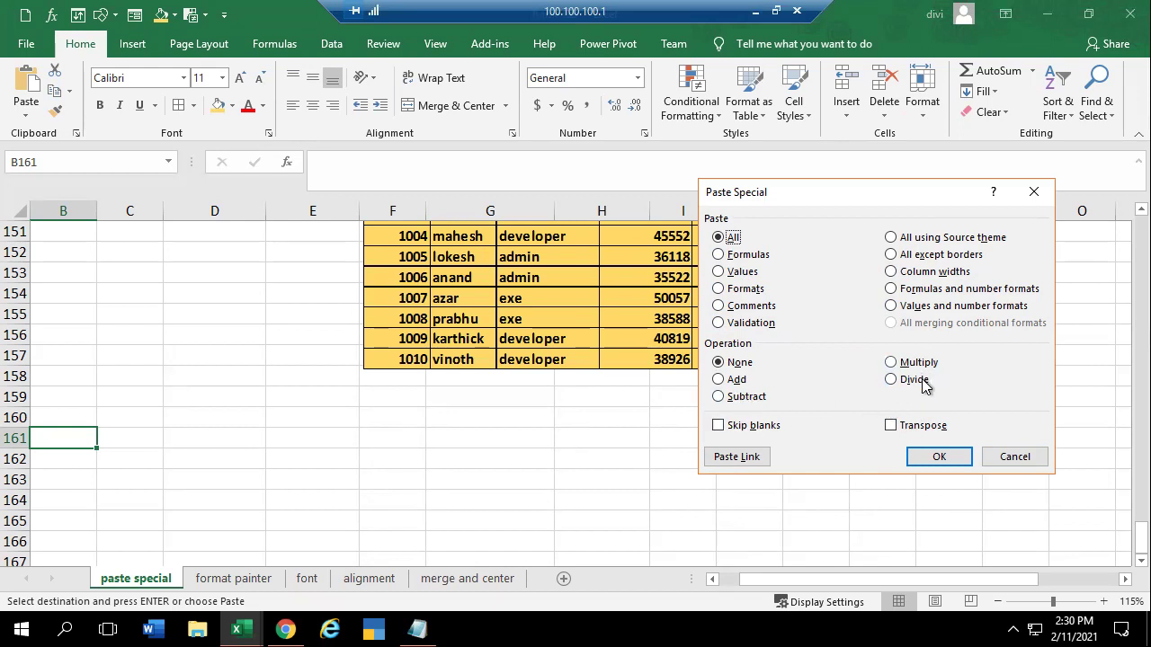
- Dismiss the Paste Special dialog and show the Paste dropdown choices instead
click(1033, 192)
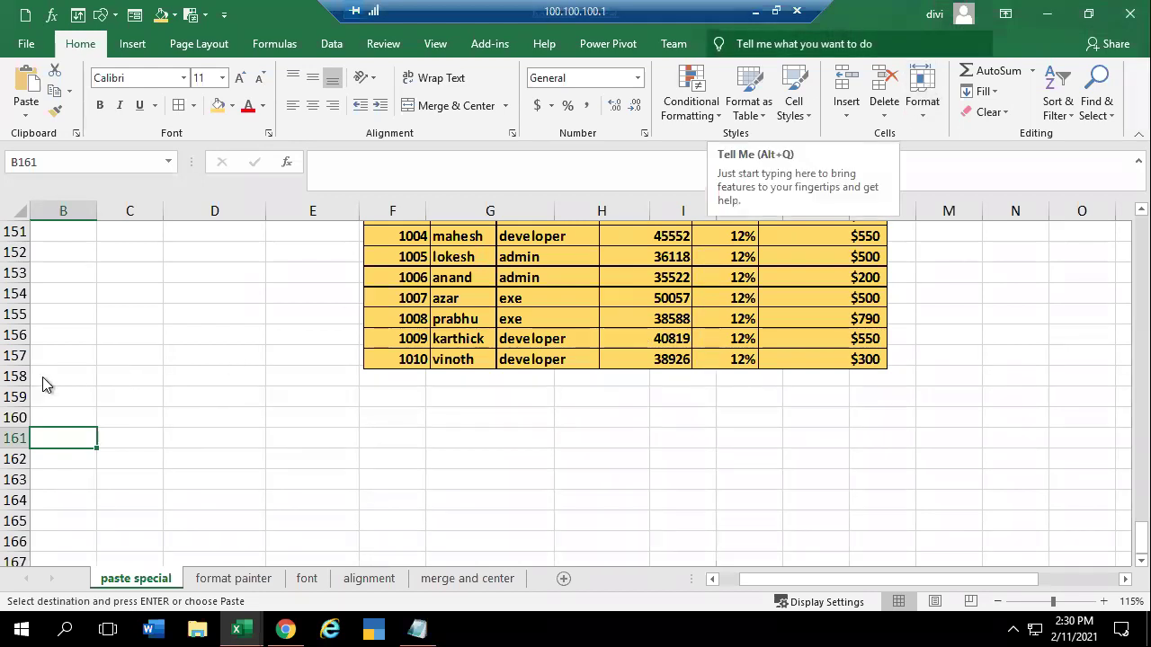
click(25, 114)
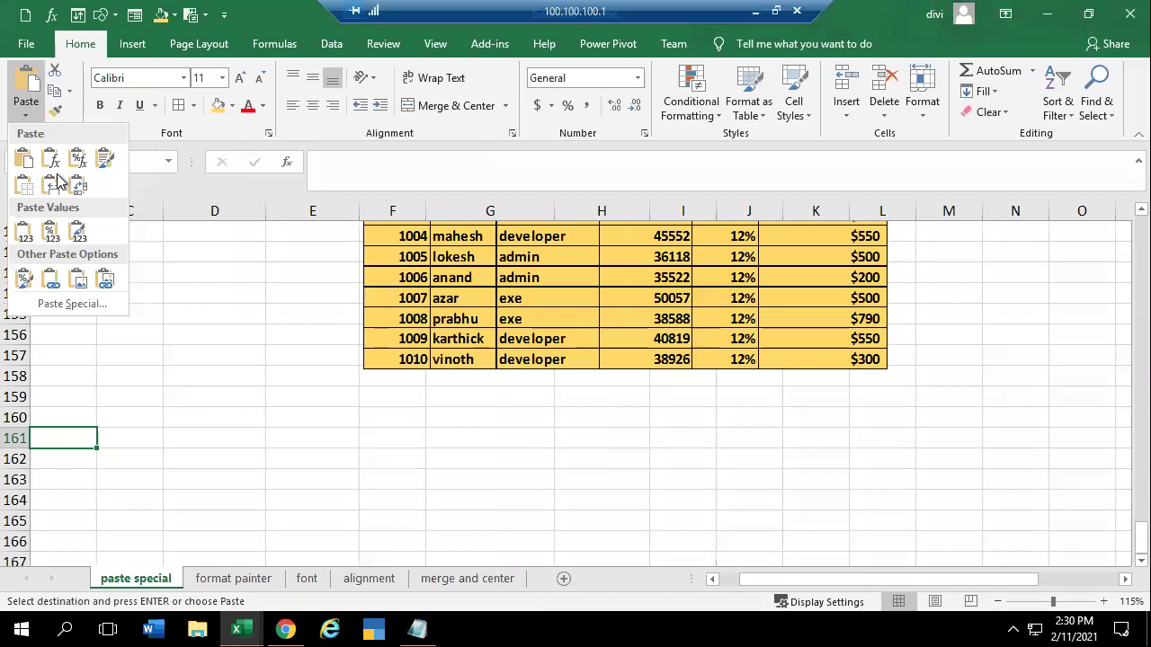
- Select F162 and reopen the full Paste Special dialog from the Paste dropdown
click(376, 460)
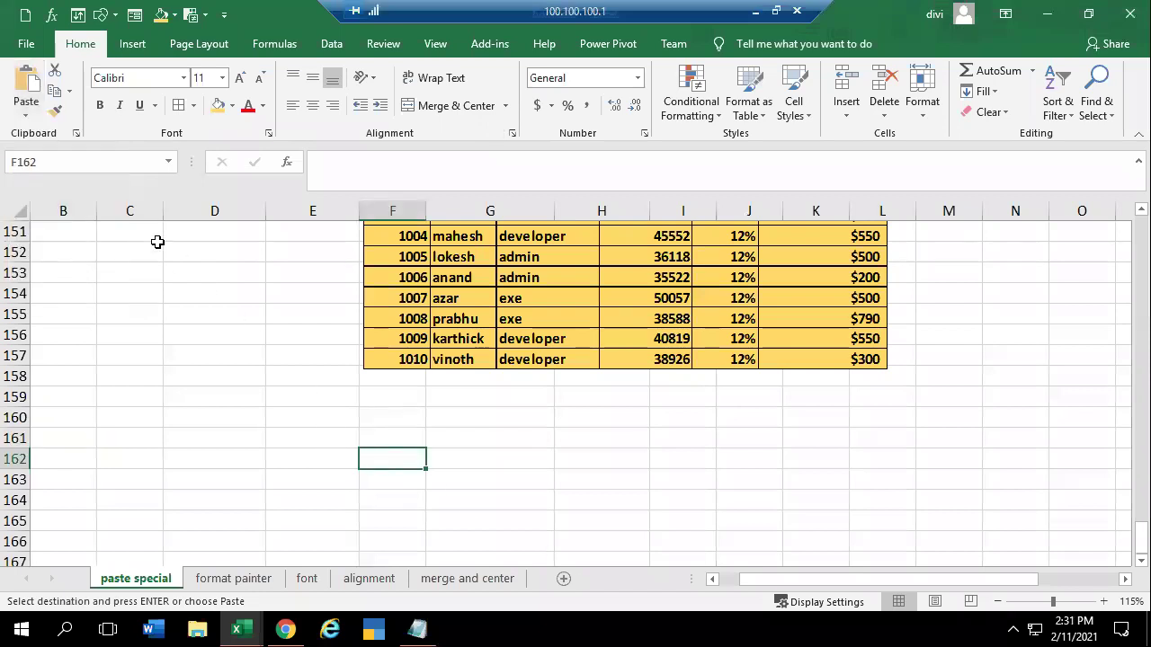
click(26, 113)
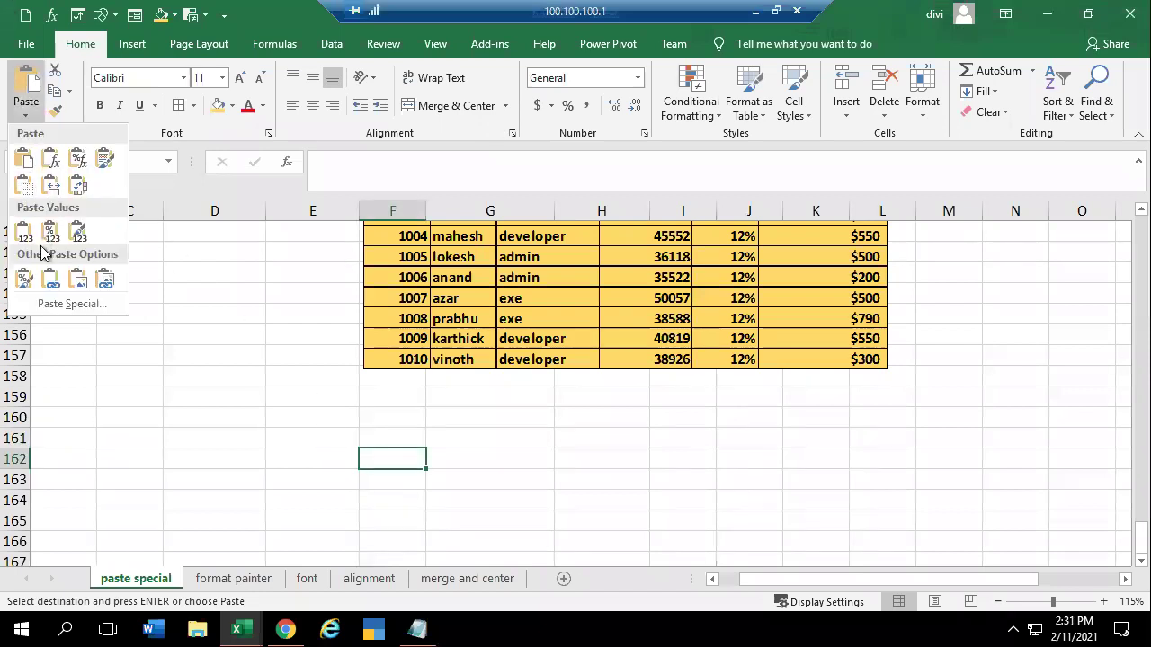
click(105, 306)
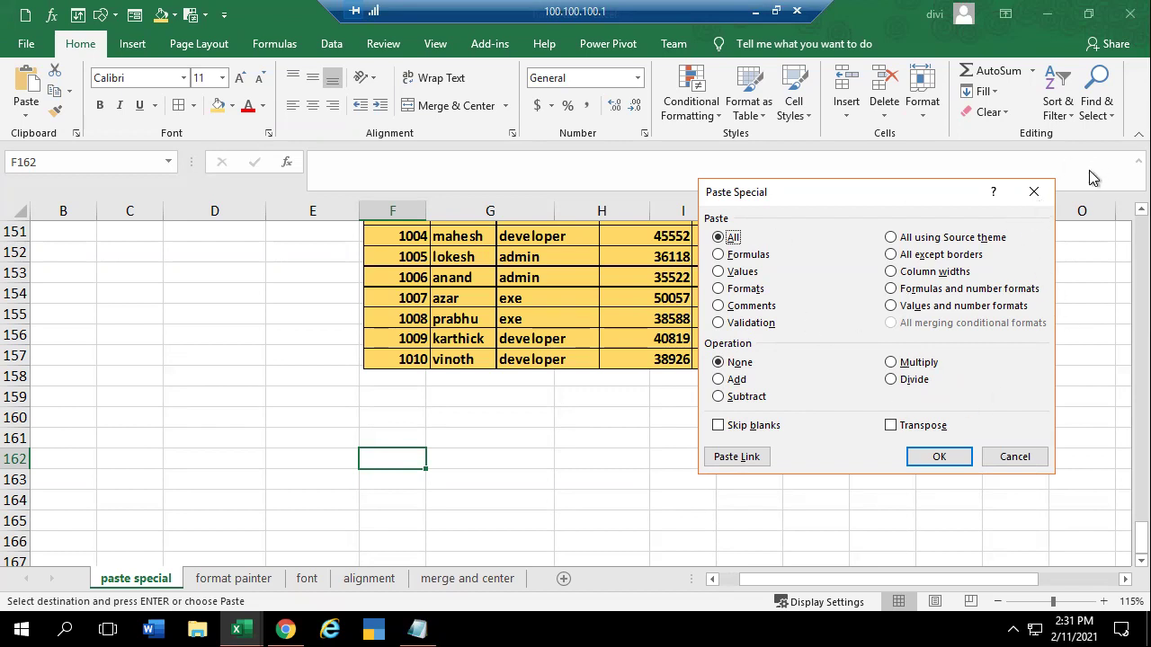
- Cancel Paste Special and copy the second employee table in I13:O23
click(1023, 194)
scroll(339, 326, up, 20)
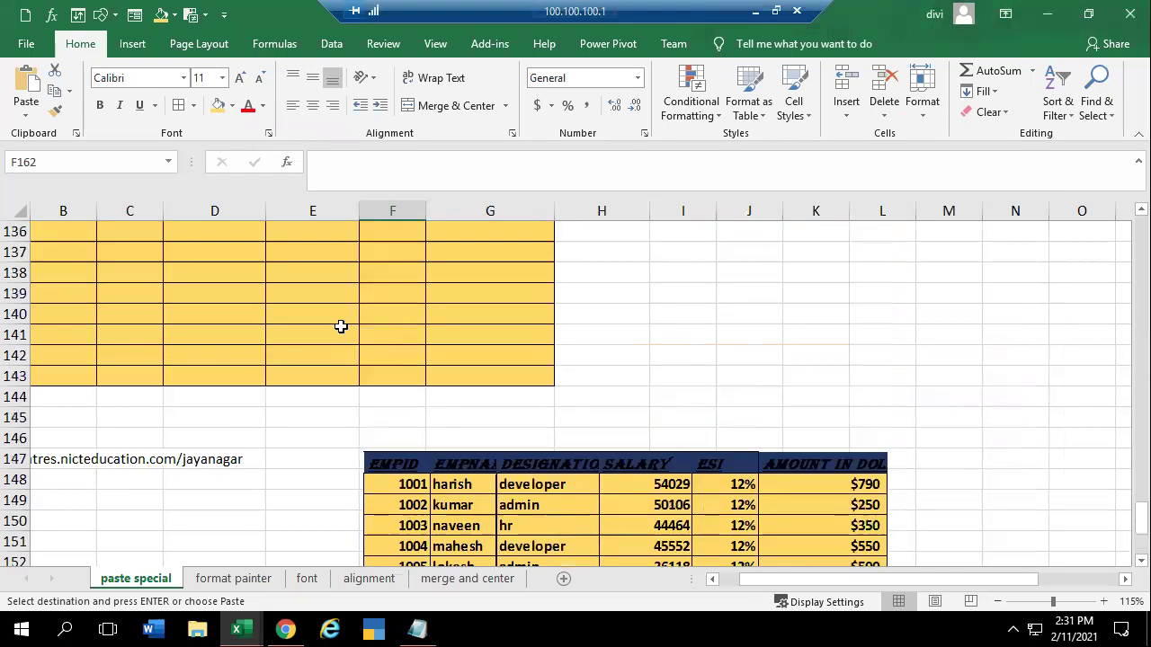
scroll(267, 344, up, 20)
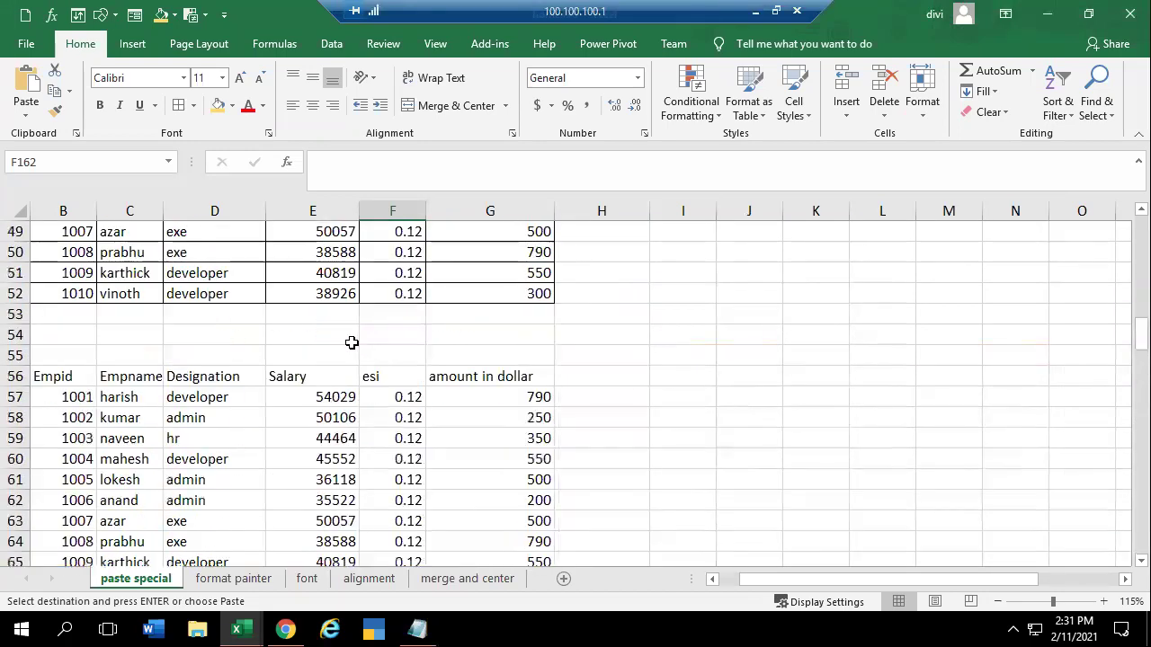
scroll(367, 351, up, 1)
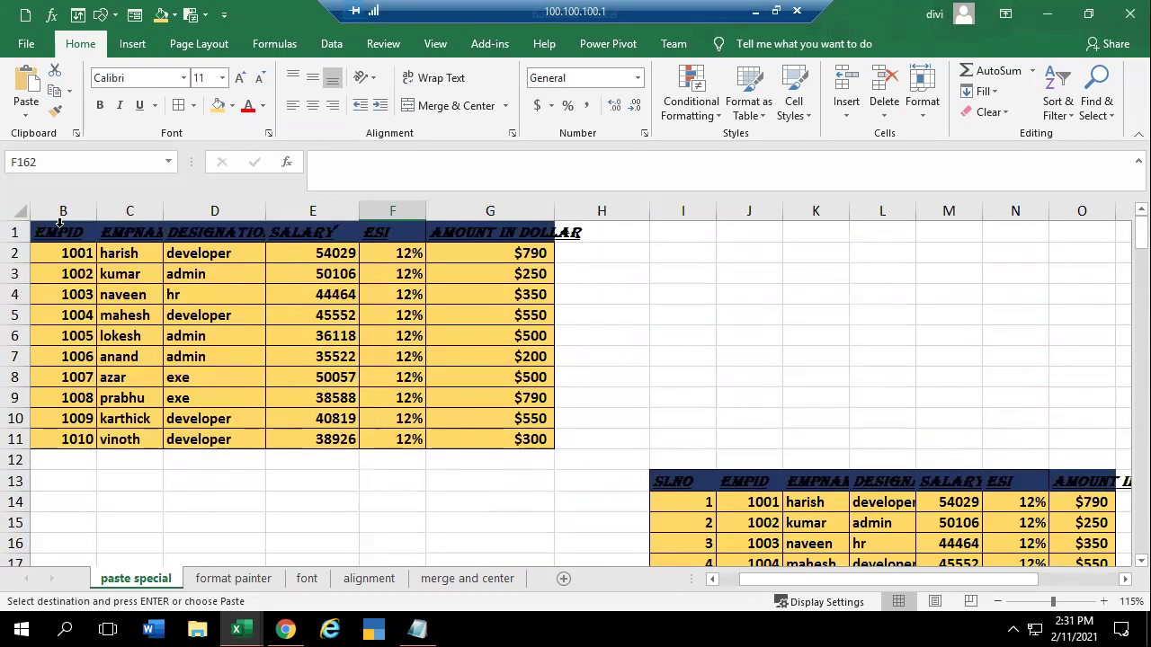
click(775, 470)
drag(791, 580, 855, 528)
scroll(855, 527, down, 3)
drag(372, 293, 748, 503)
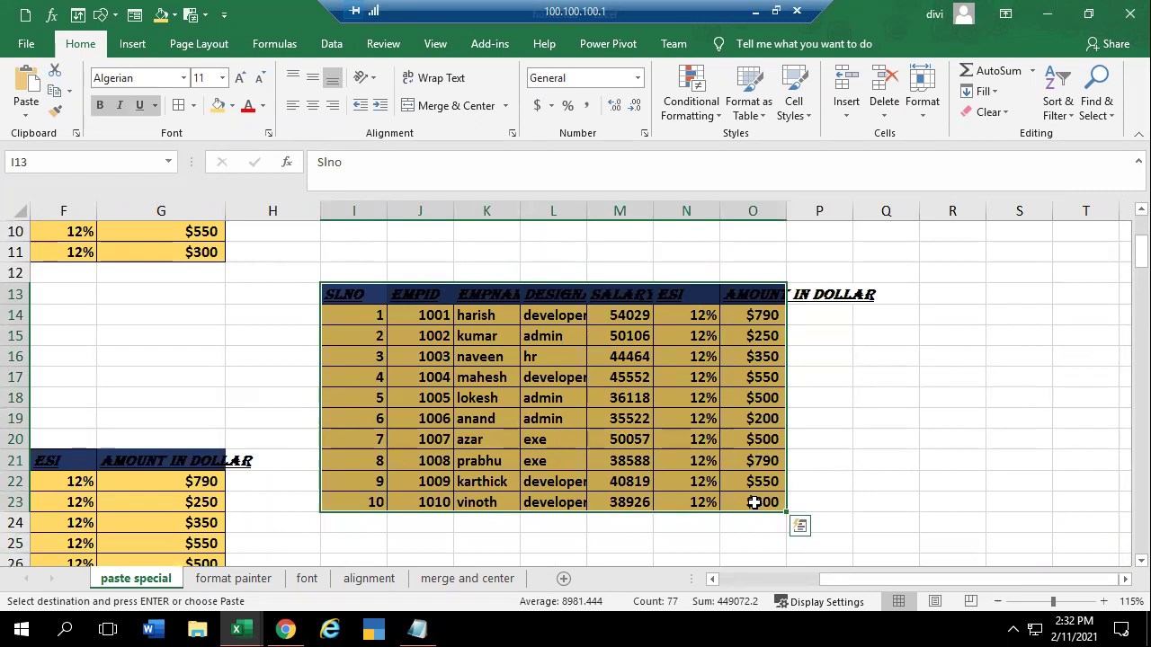
key(ctrl+c)
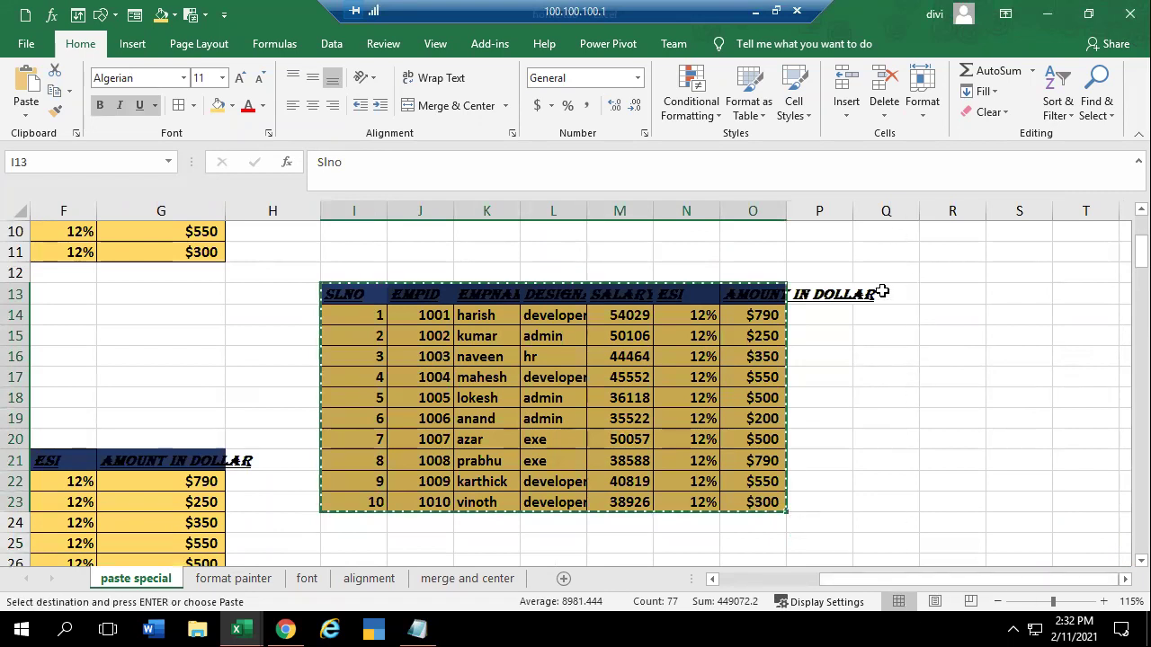
- Select I27 and view the paste choices, then move to the format painter sheet
scroll(443, 433, down, 2)
scroll(398, 444, down, 2)
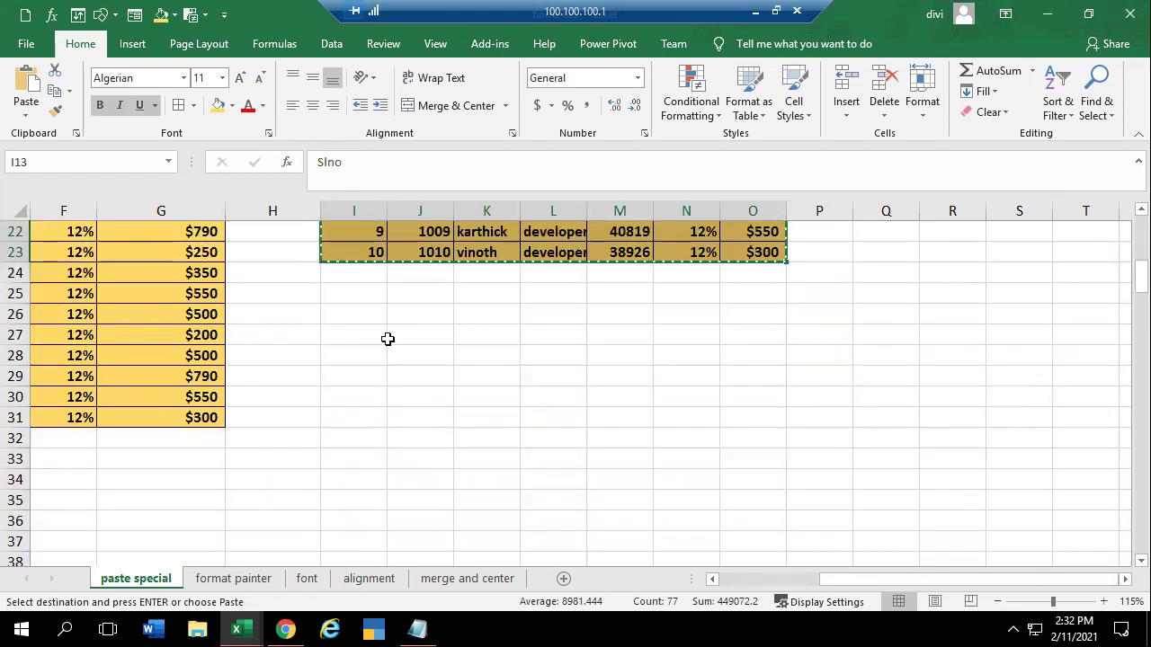
click(382, 335)
click(25, 112)
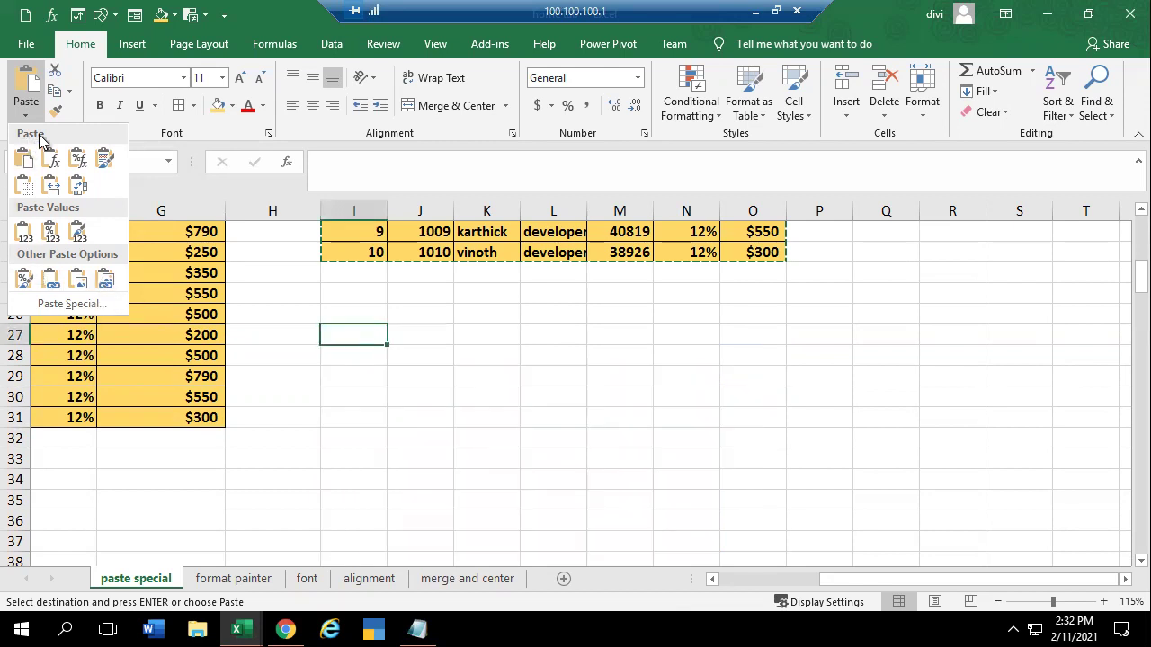
scroll(359, 378, up, 3)
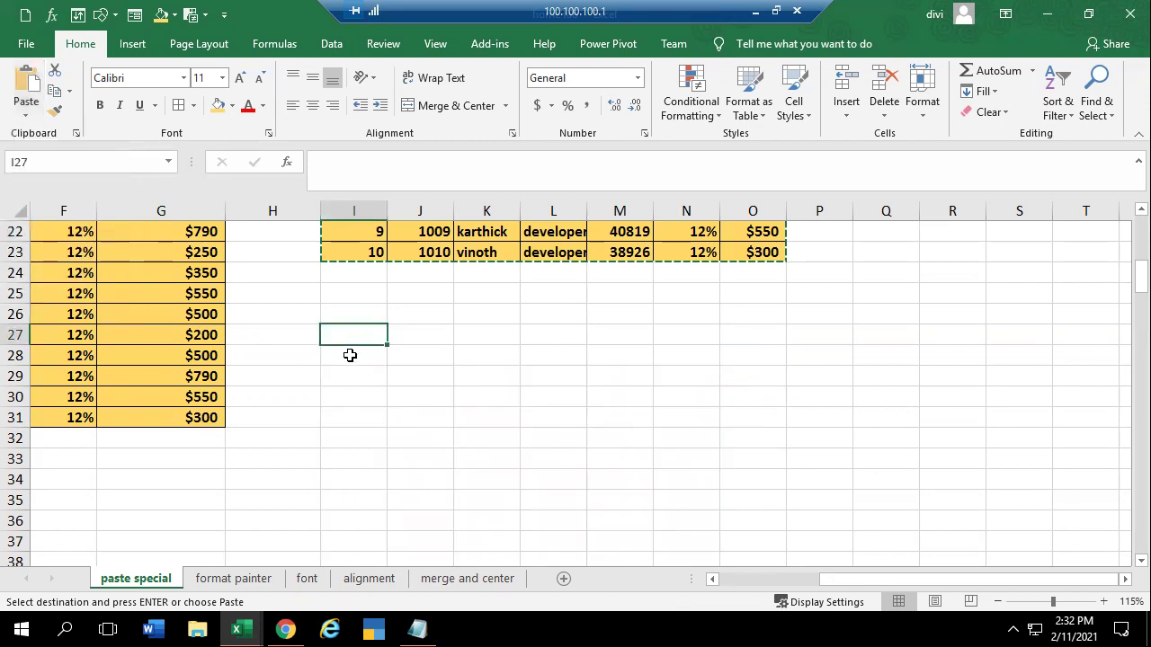
scroll(285, 337, up, 4)
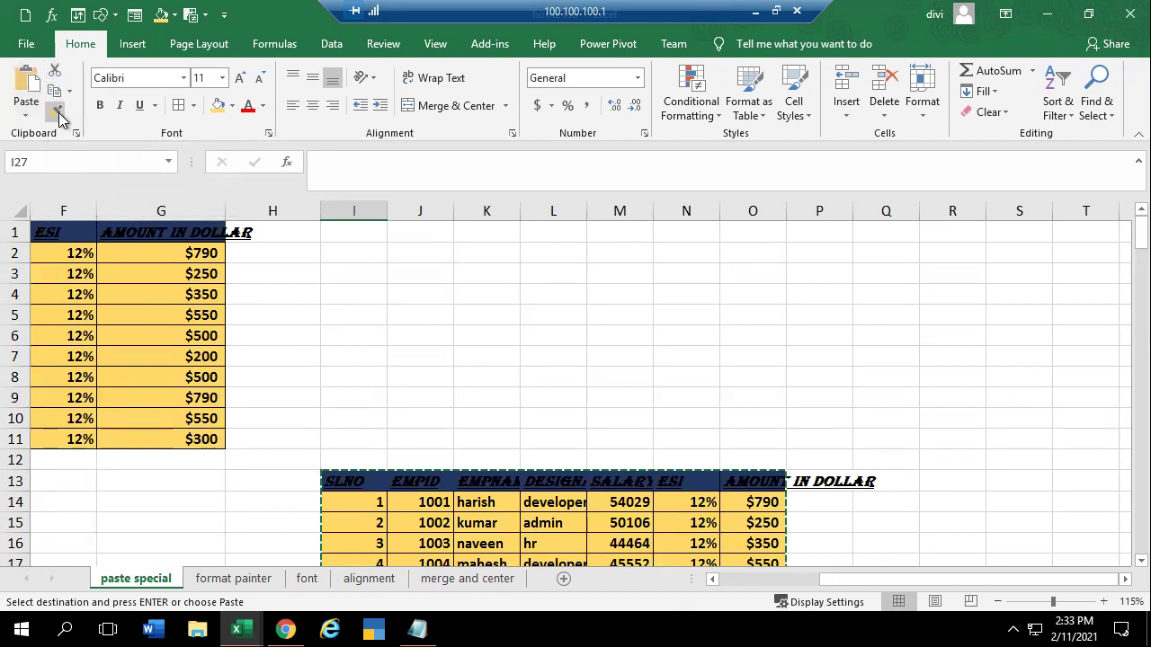
click(334, 314)
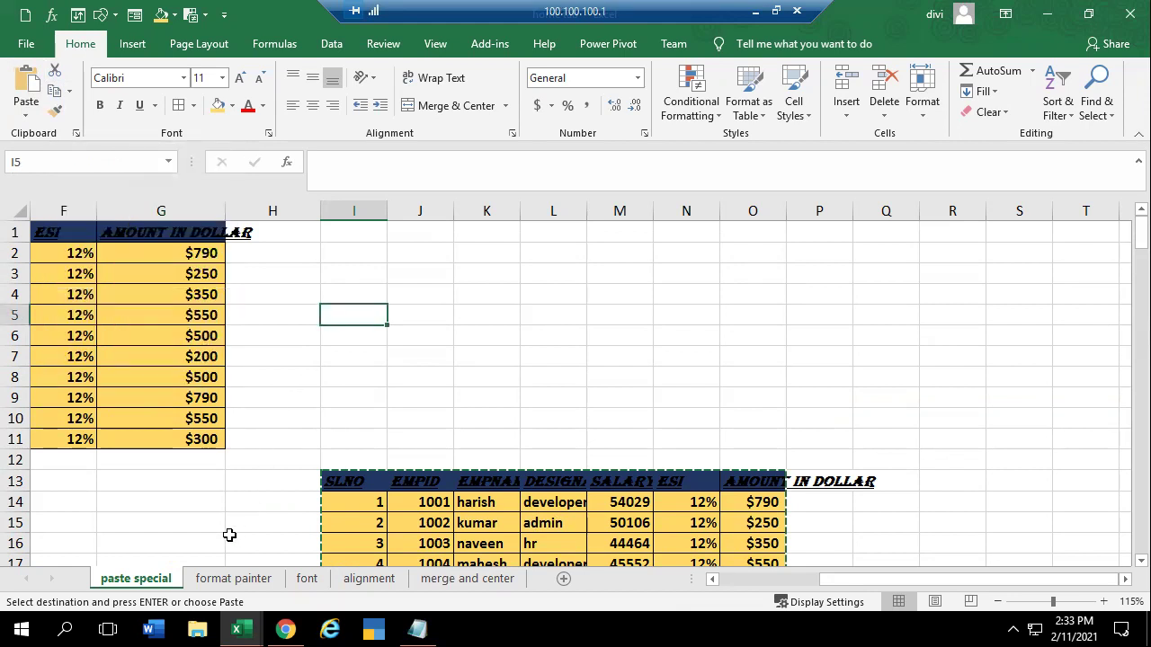
click(220, 580)
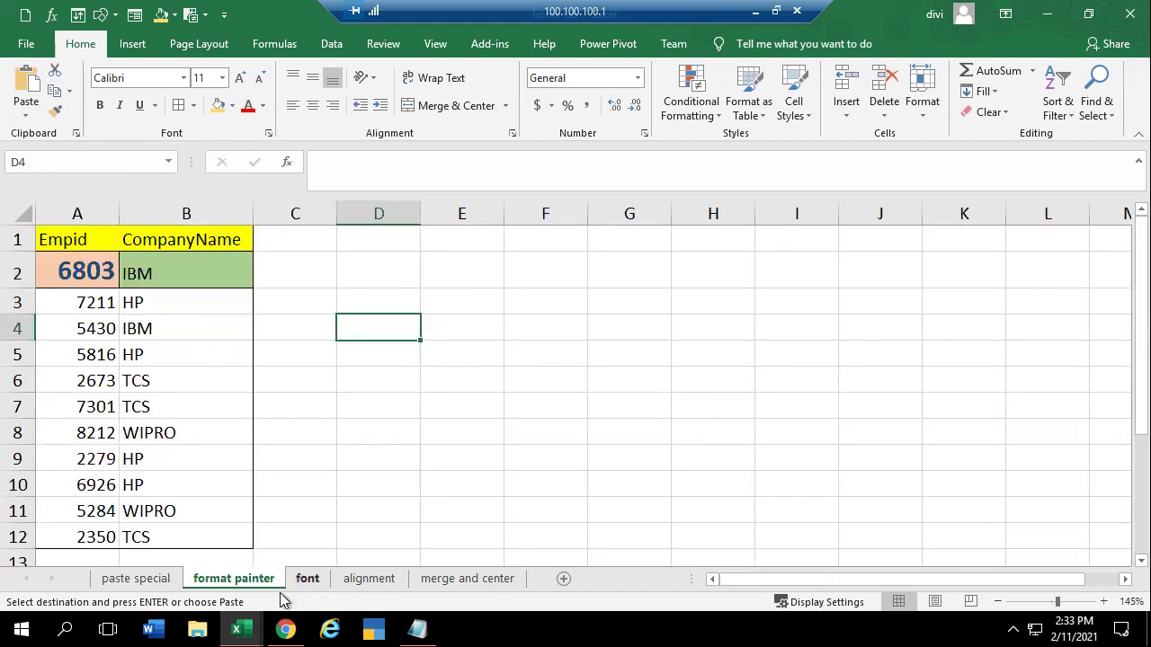
- Copy the large bold, orange-filled formatting of cell A2 (6803) with Format Painter
click(93, 275)
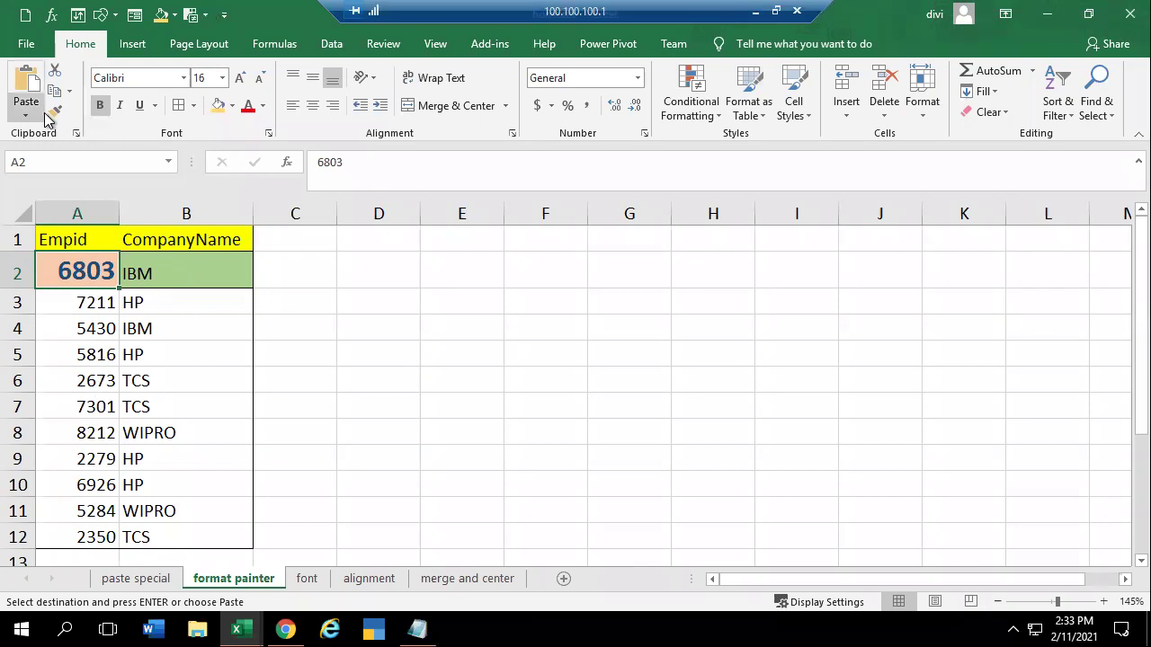
click(332, 314)
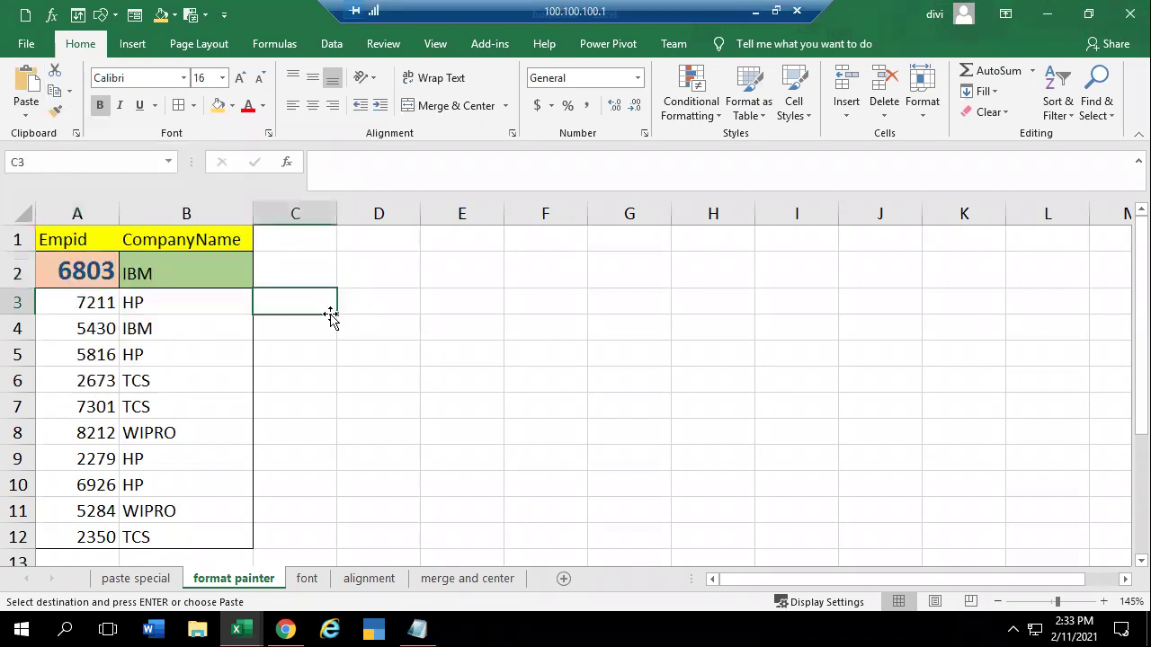
click(64, 266)
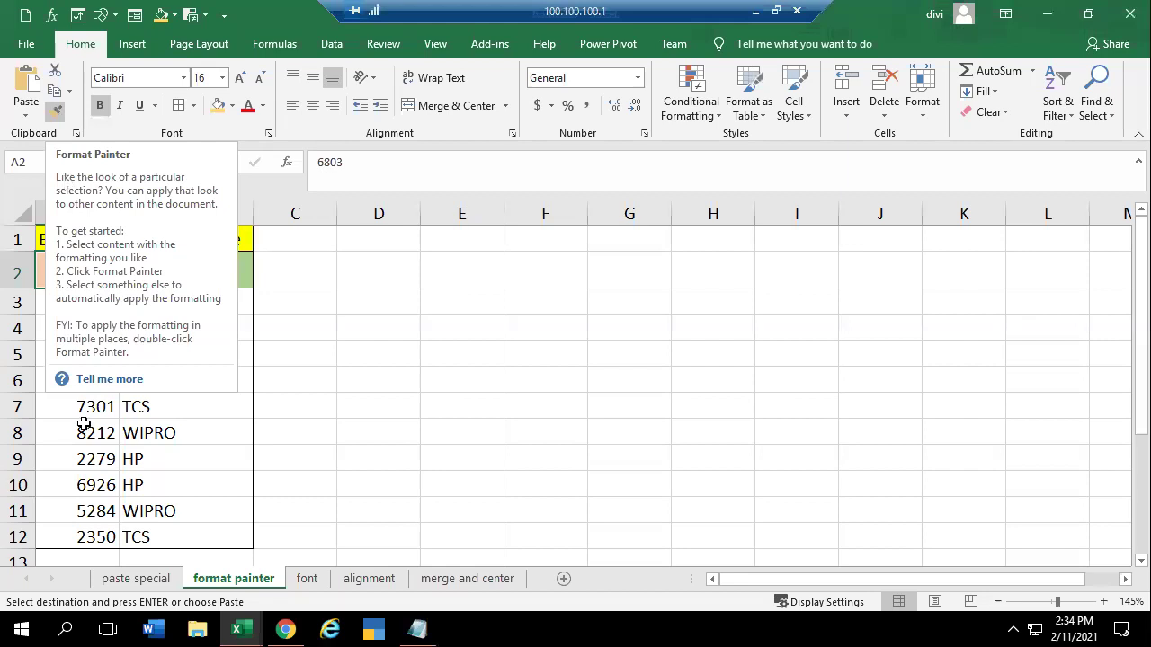
click(85, 460)
click(66, 272)
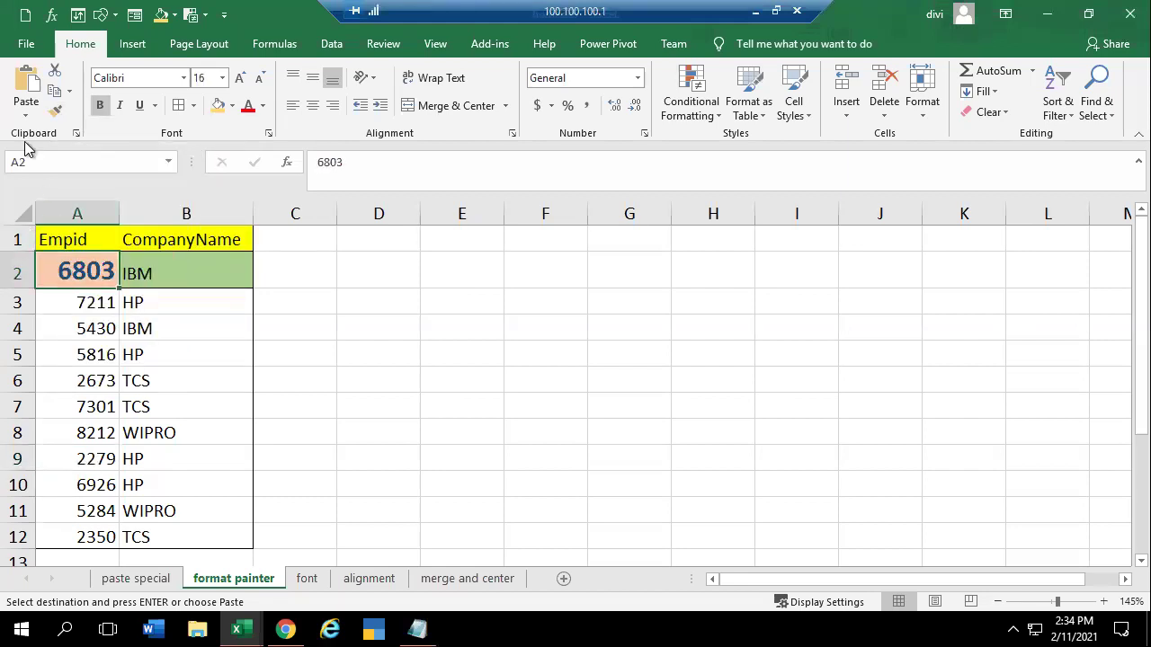
click(55, 117)
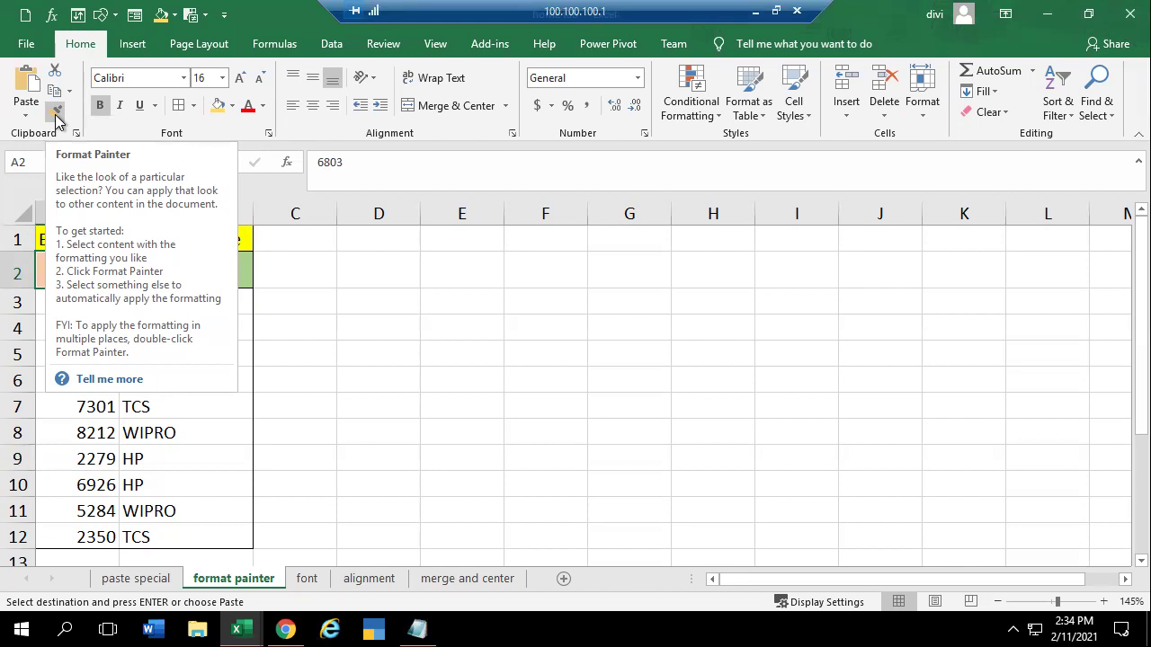
click(84, 430)
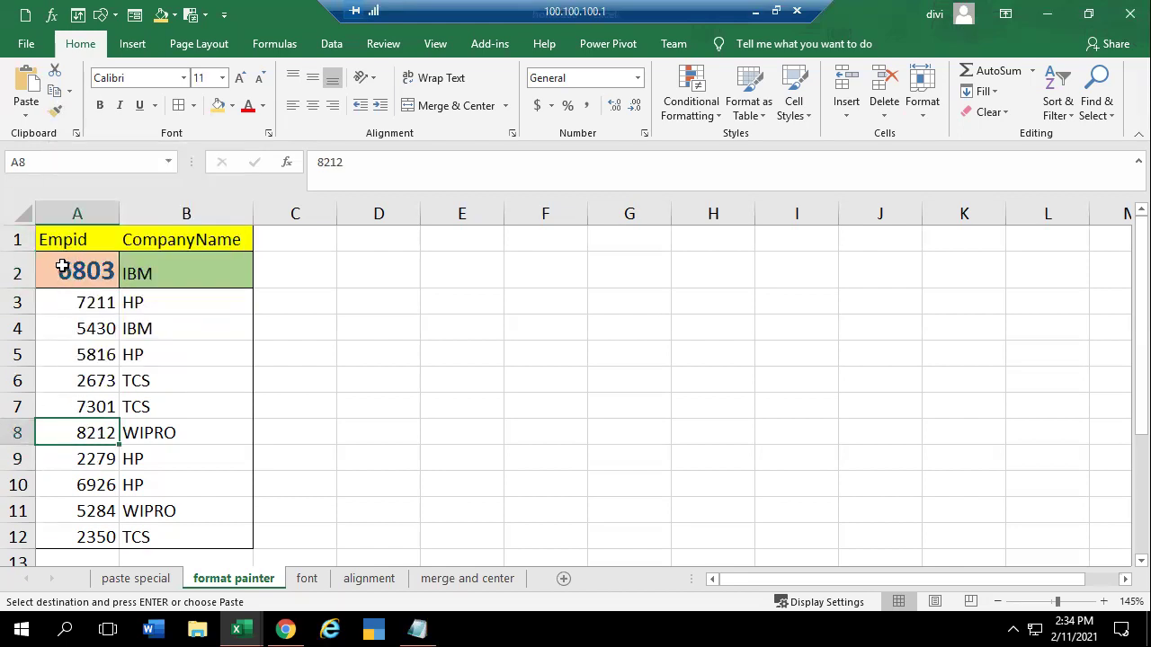
click(62, 267)
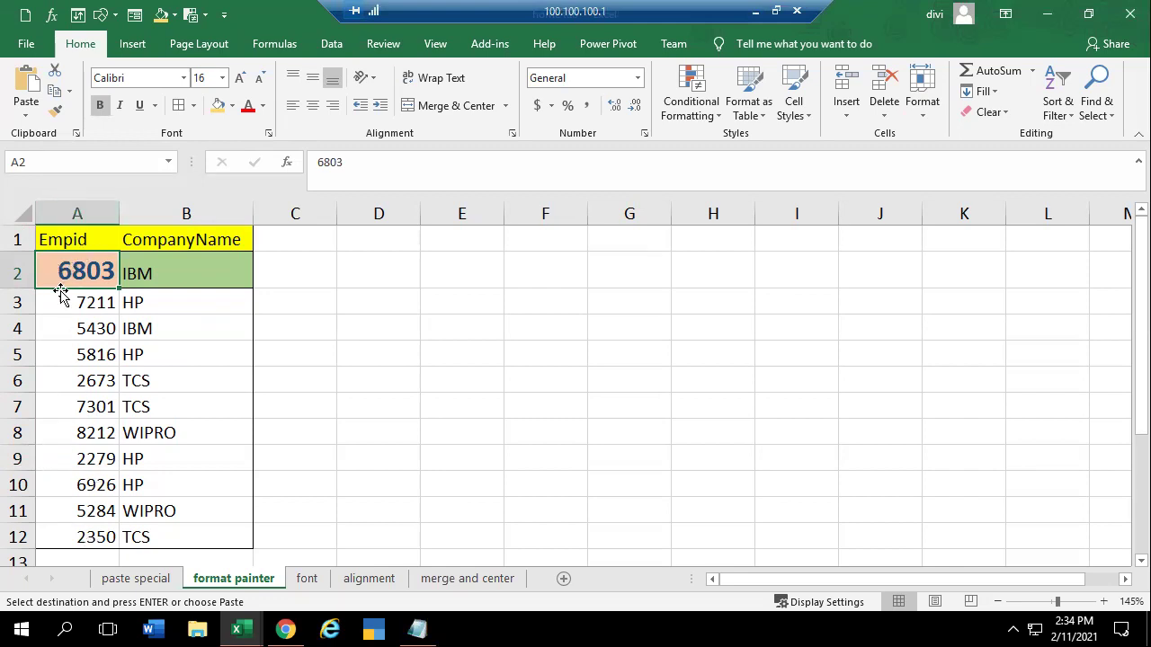
click(57, 115)
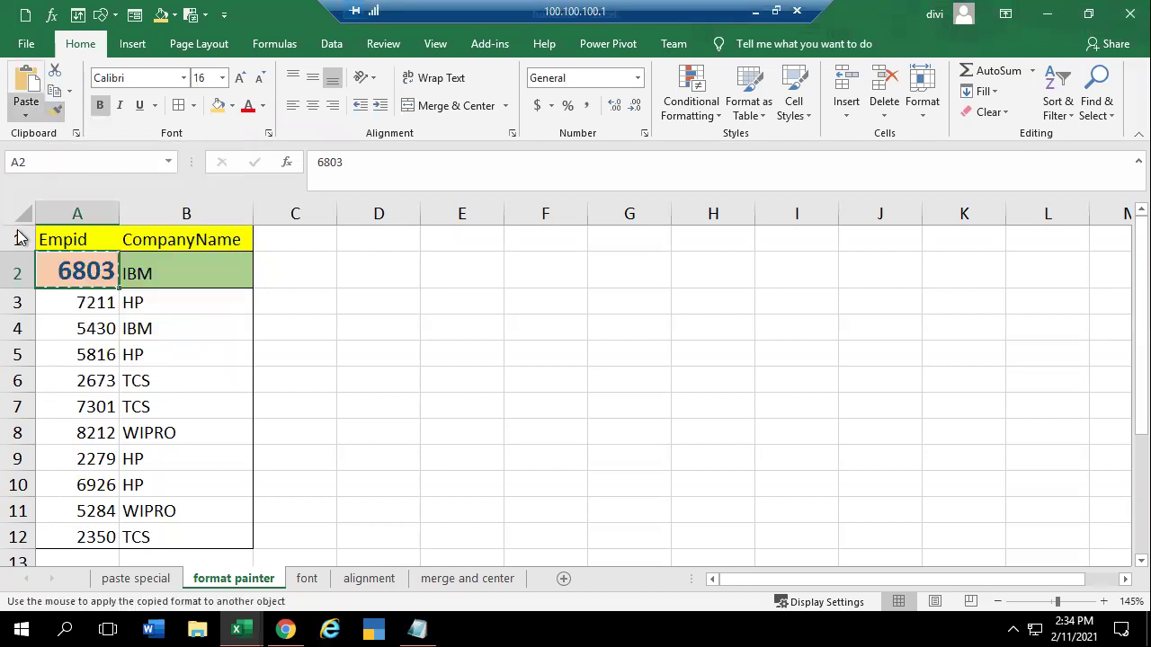
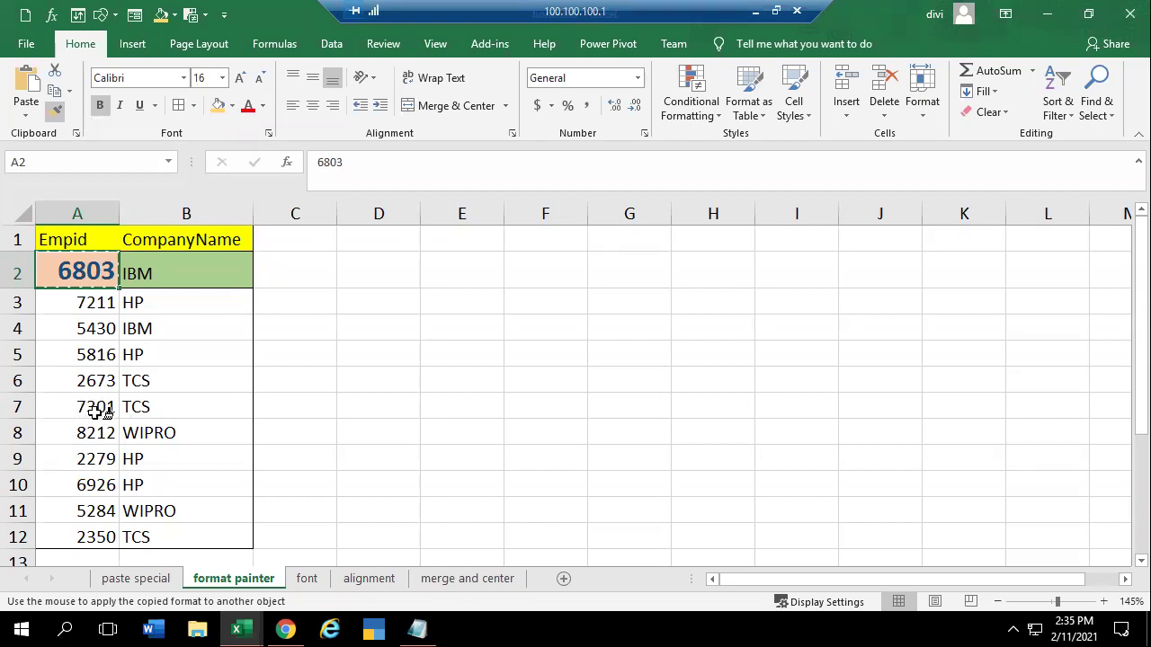
- Paint A2's large bold peach format onto 7301 in A7, then select A2:B2
click(86, 410)
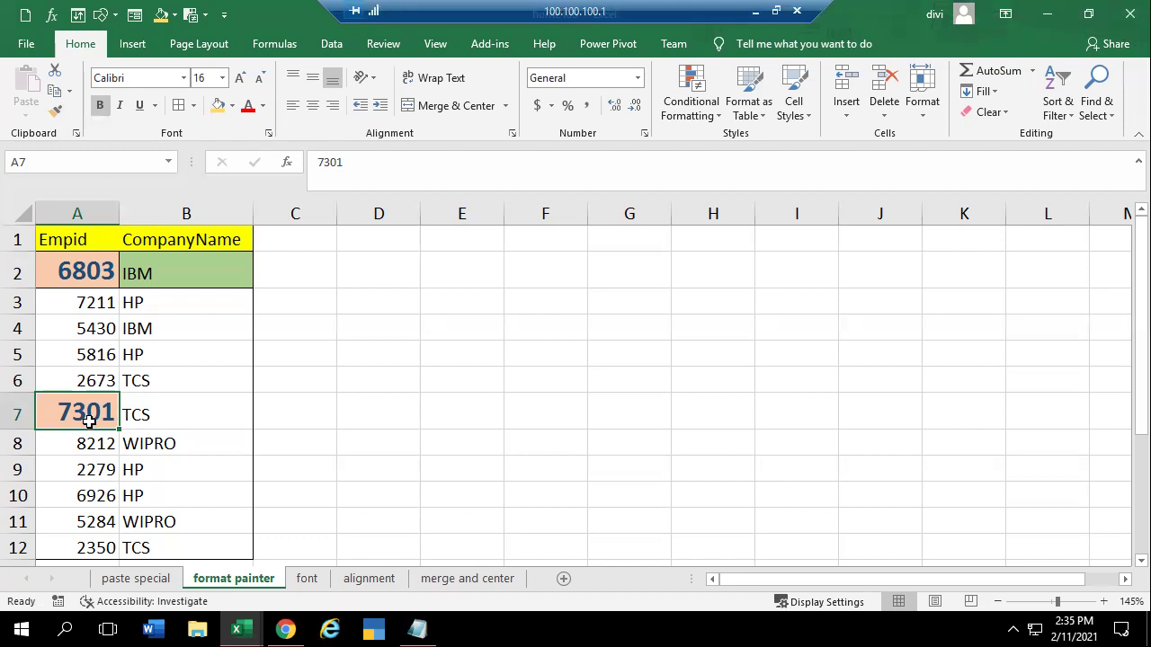
click(68, 264)
drag(67, 265, 198, 269)
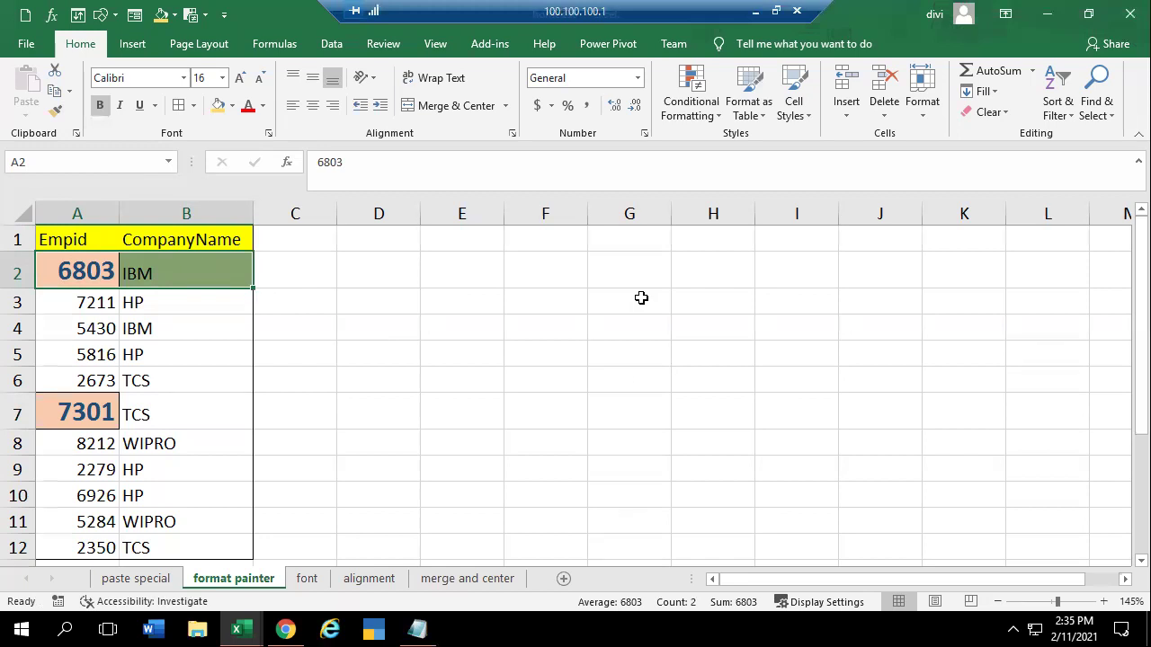
- Select and shift the empty block G3:J8, then select B4 and B2 (IBM)
drag(639, 297, 858, 447)
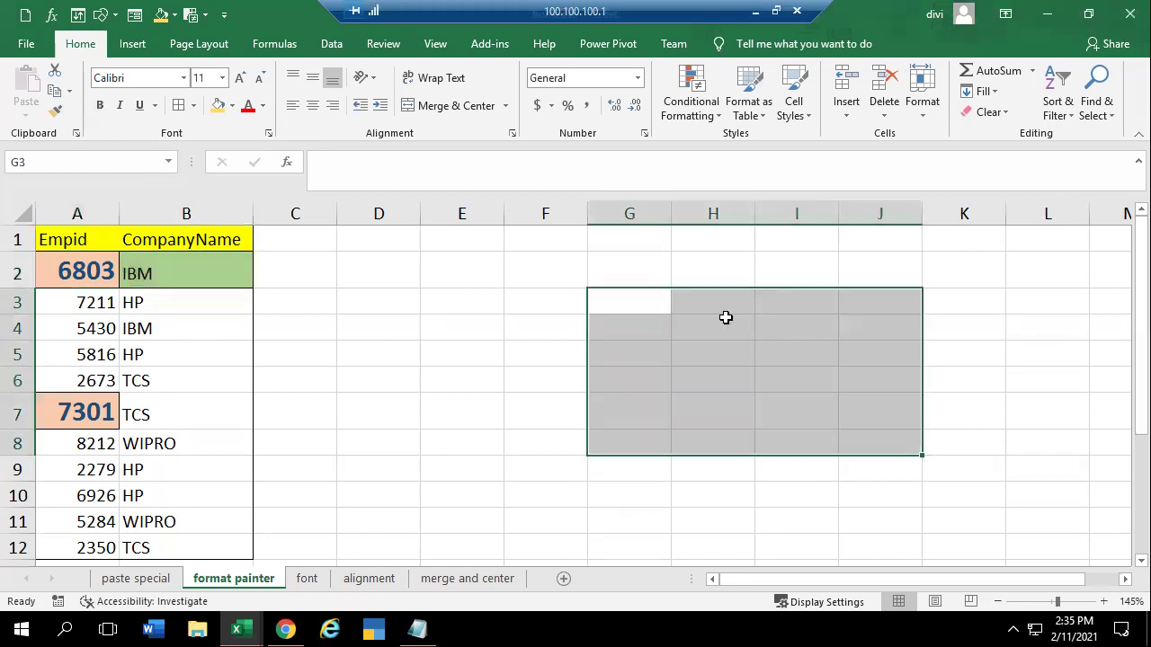
drag(637, 289, 575, 306)
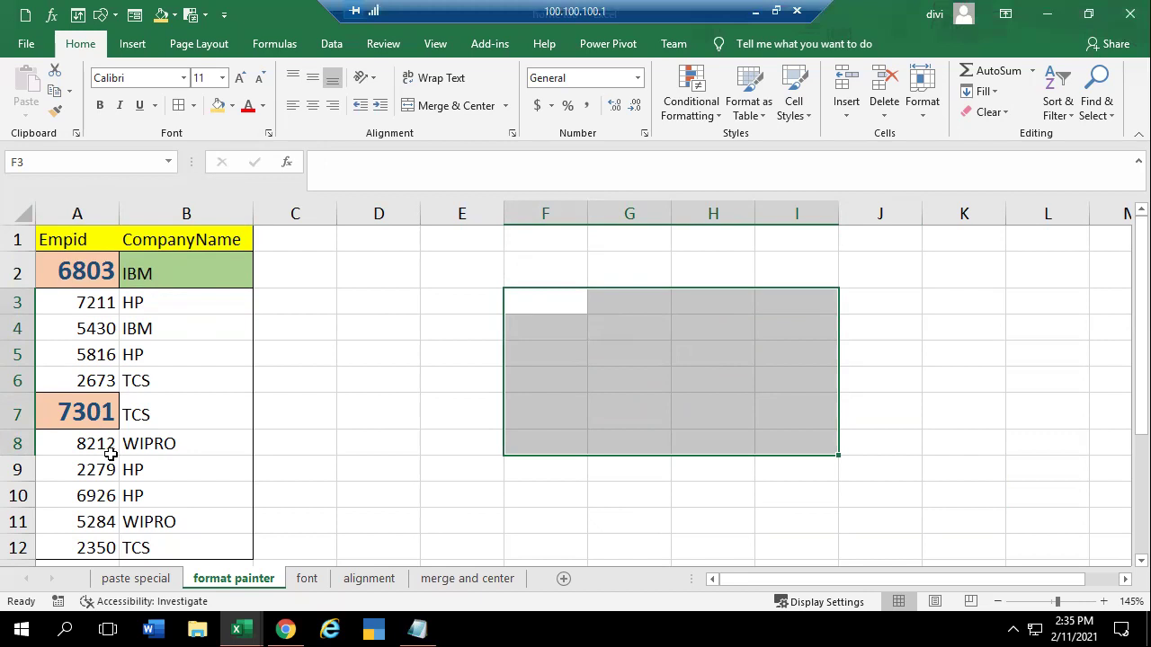
click(130, 329)
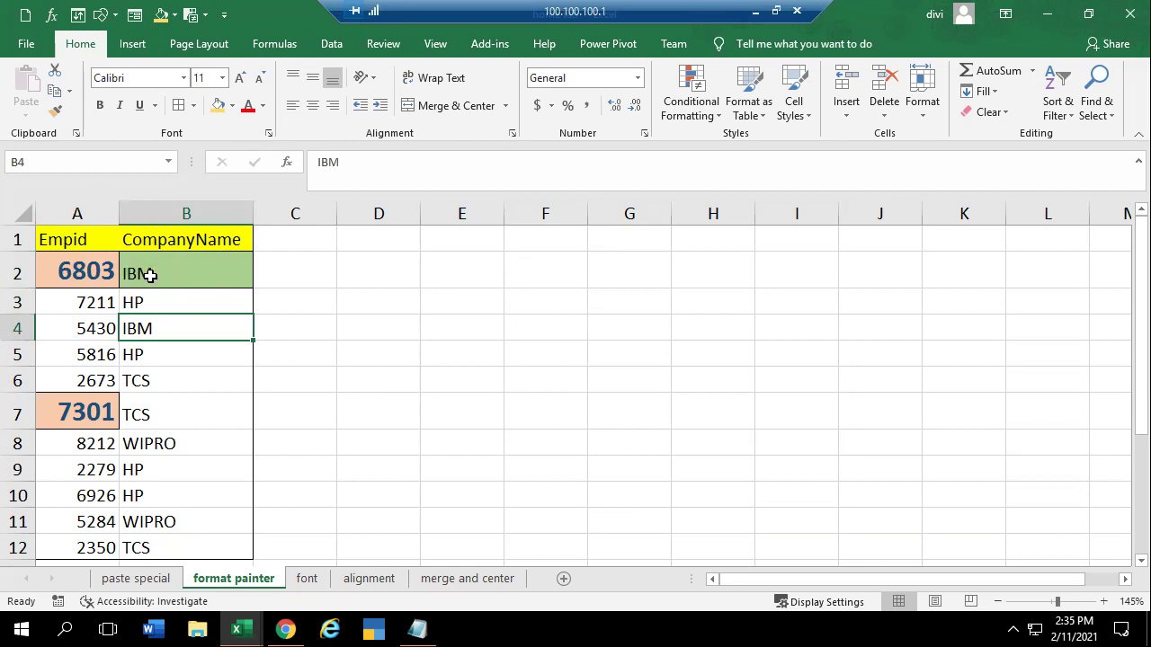
click(150, 273)
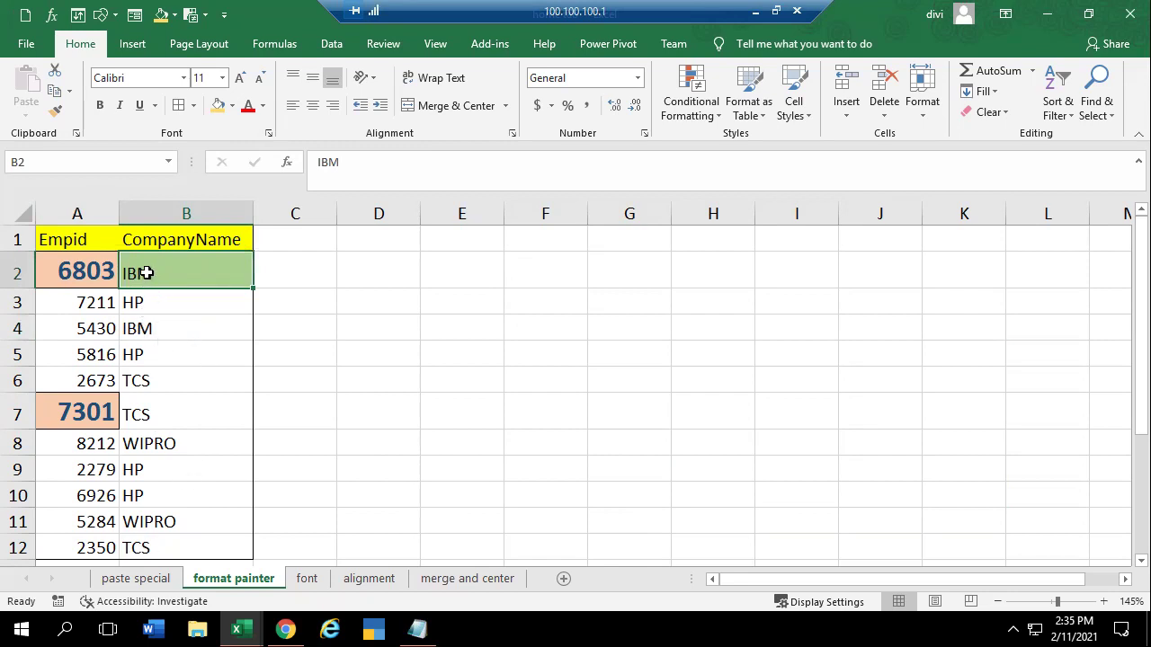
- Copy B2's green fill onto B4, and A2's peach style onto A4 and A5
click(58, 112)
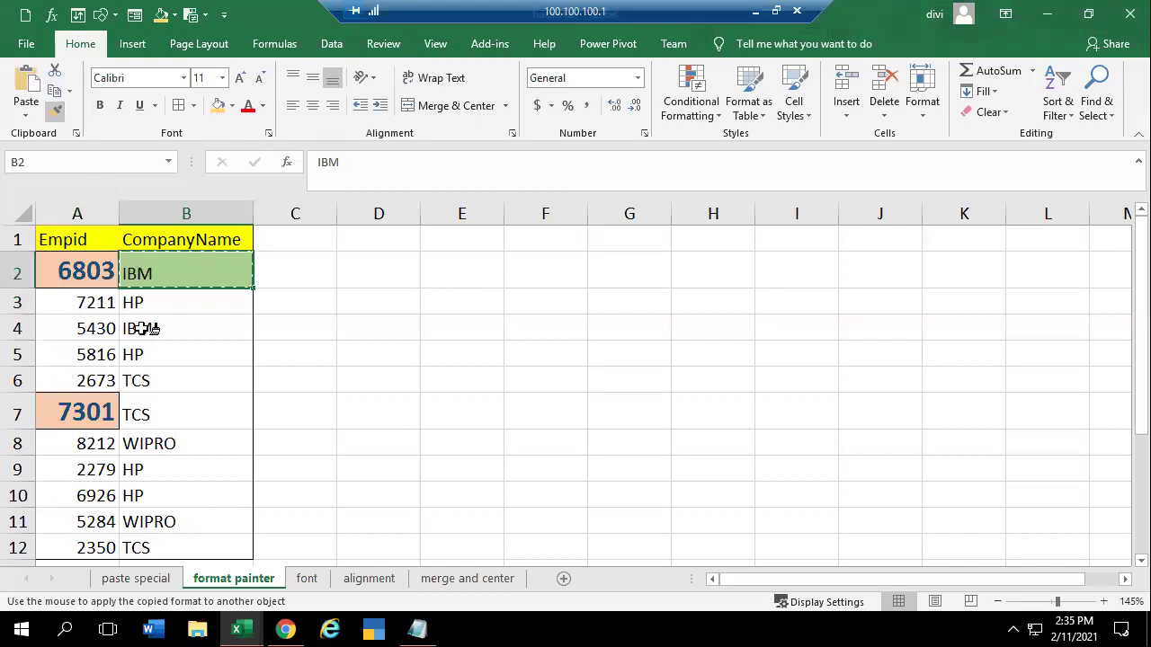
click(144, 329)
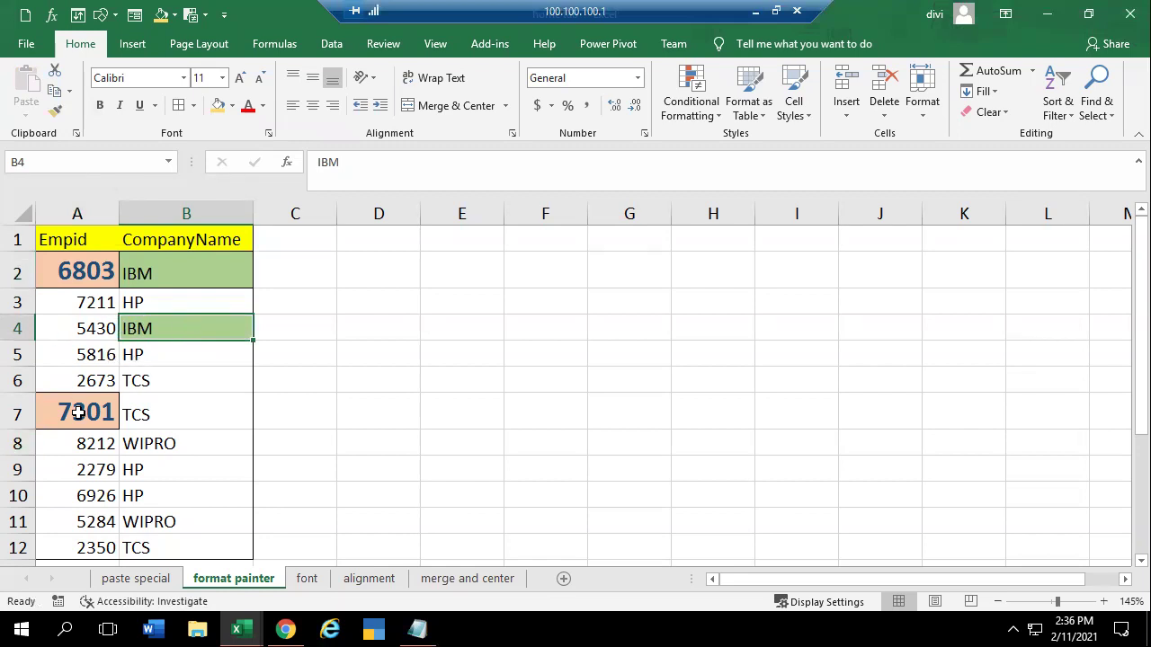
click(77, 278)
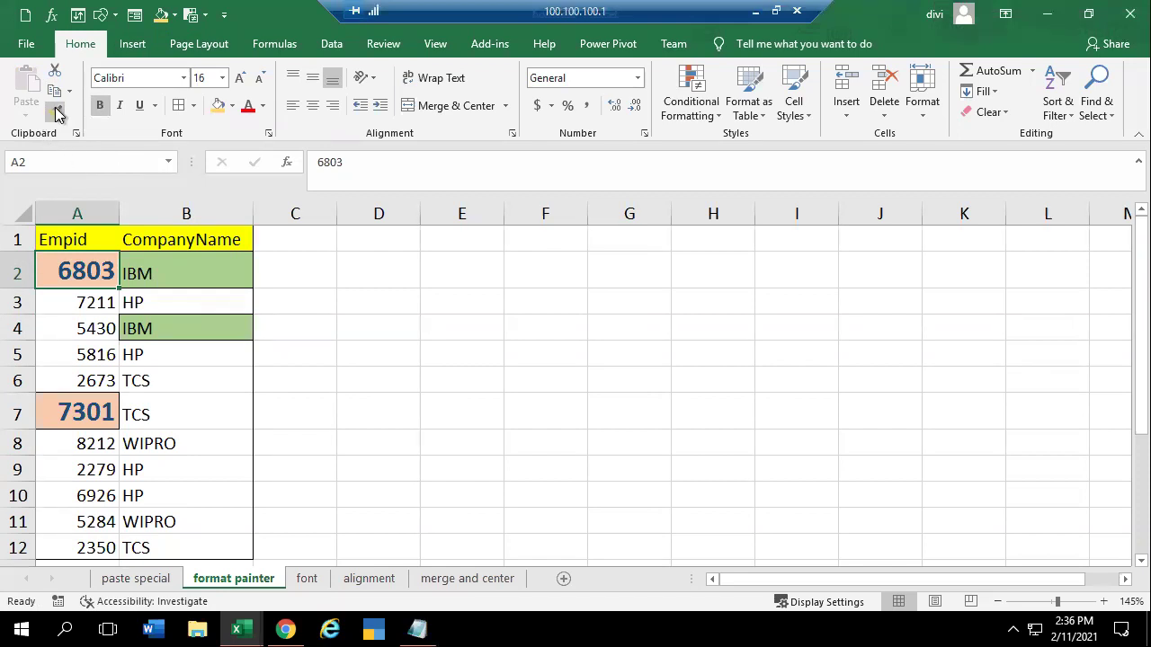
click(56, 109)
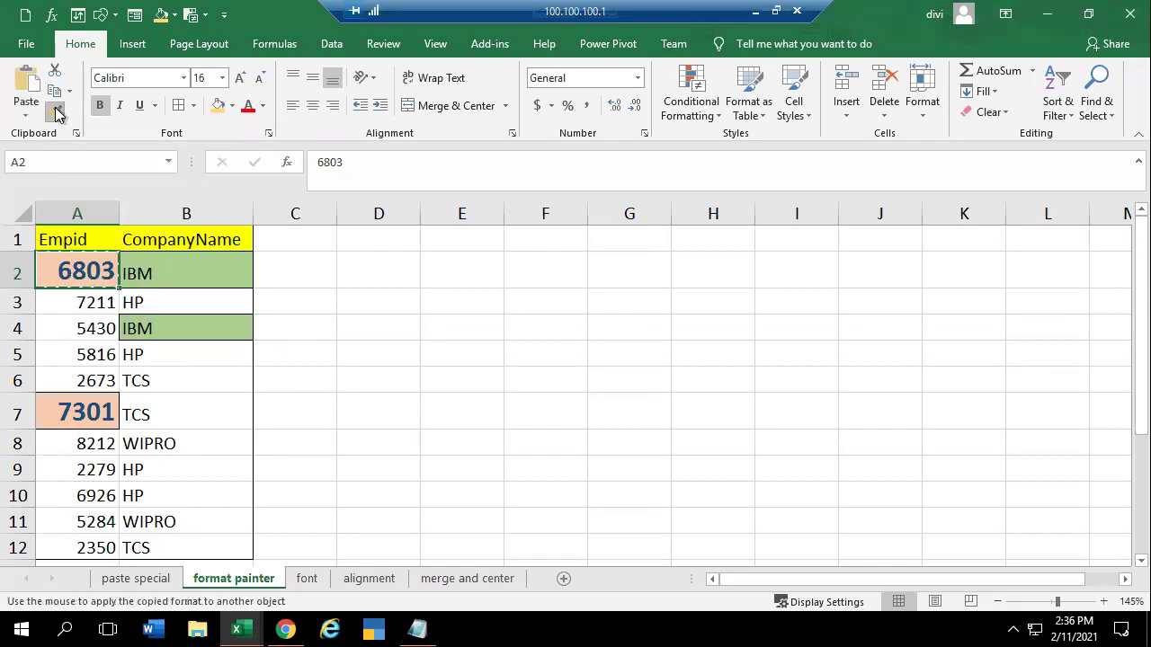
click(82, 328)
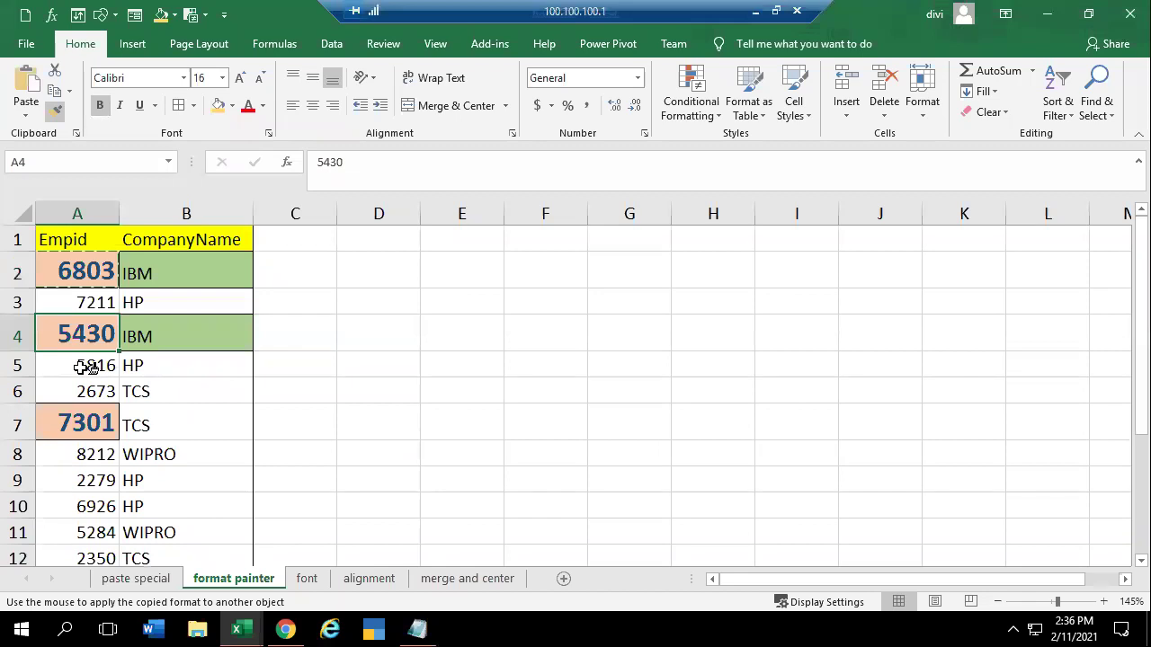
click(82, 367)
- Paint A2's peach style onto B3, B5 and B9:B10, then turn Format Painter off
scroll(135, 418, down, 1)
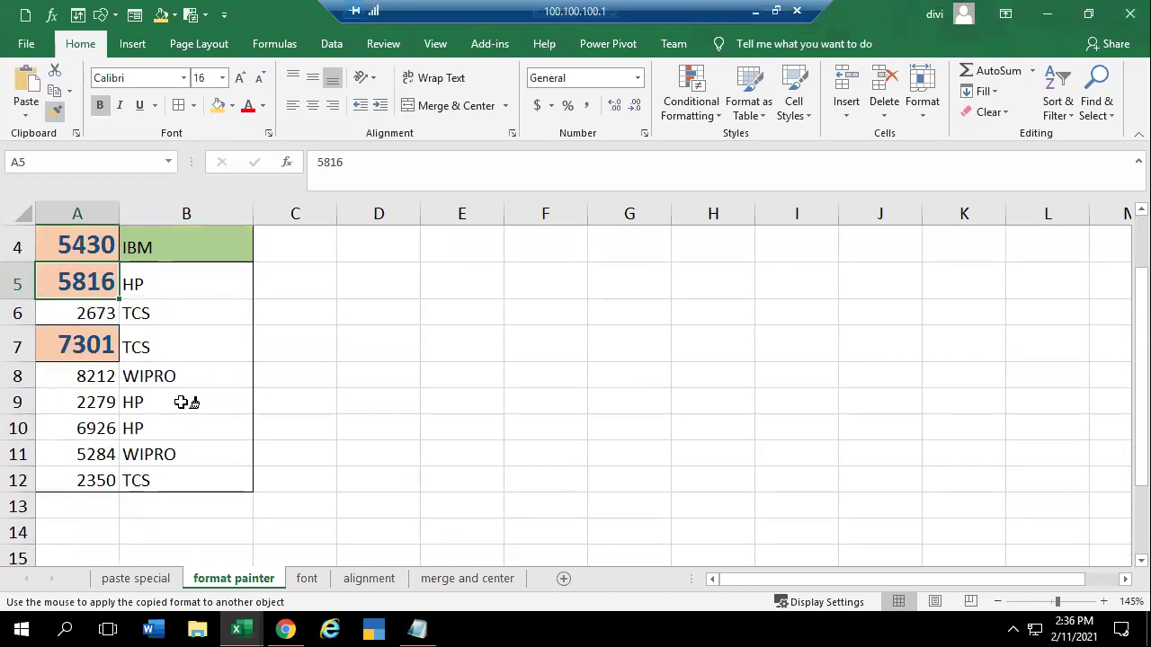
scroll(108, 360, up, 1)
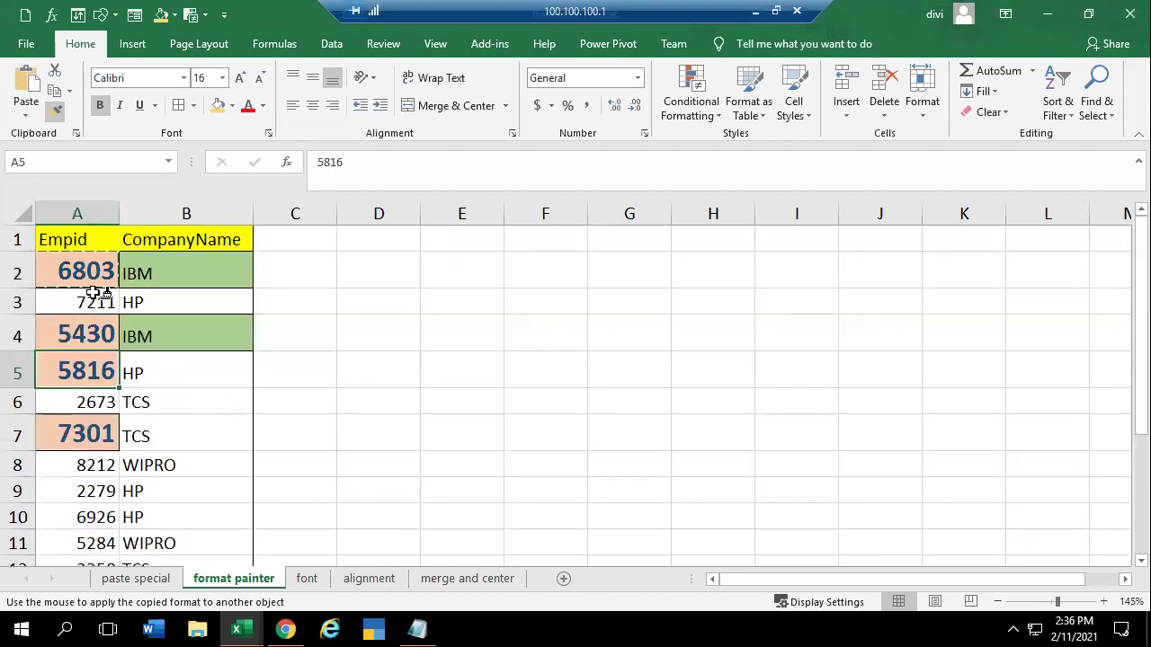
click(139, 302)
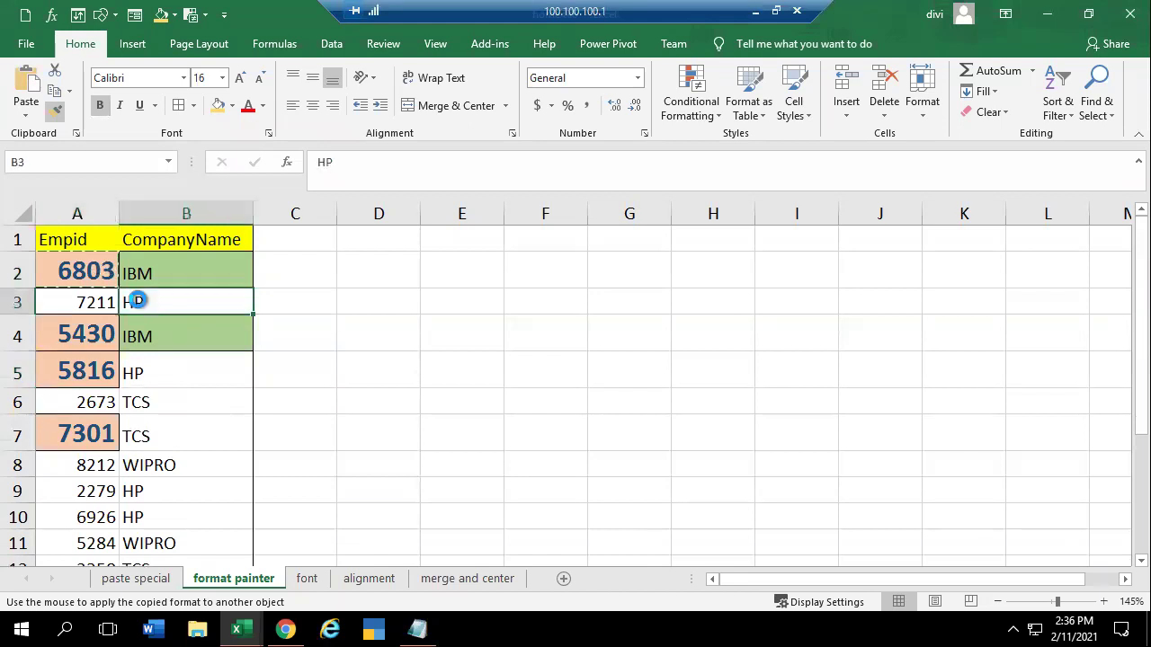
click(144, 385)
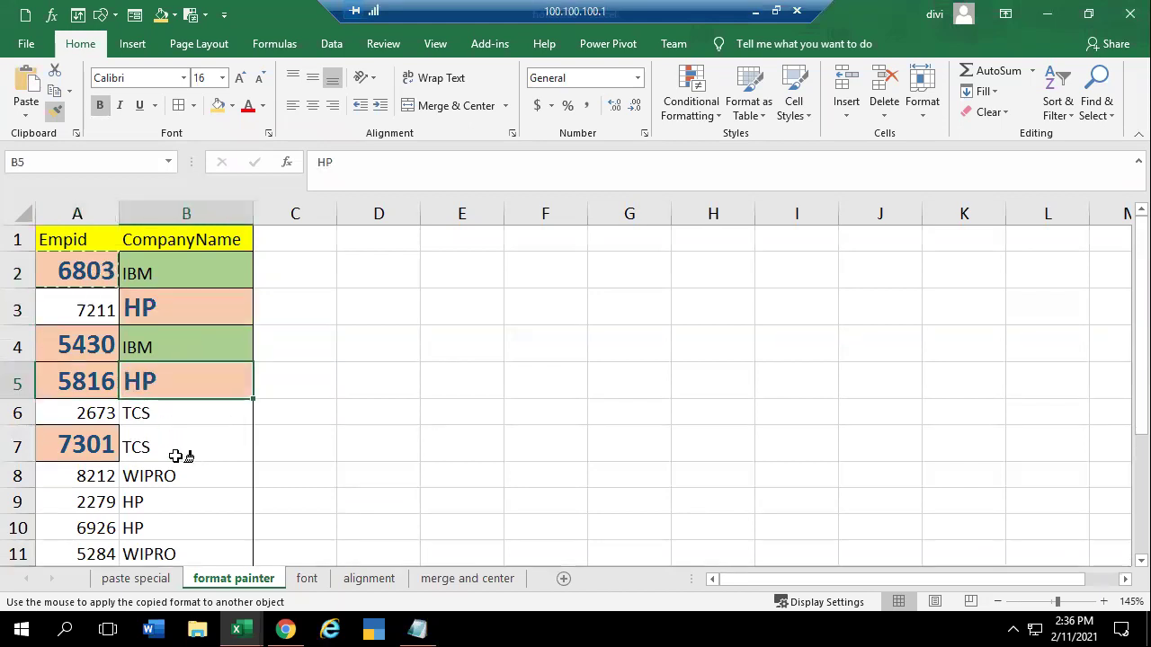
scroll(171, 454, down, 1)
mouse_move(144, 404)
mouse_down()
mouse_move(158, 426)
mouse_move(176, 422)
mouse_up()
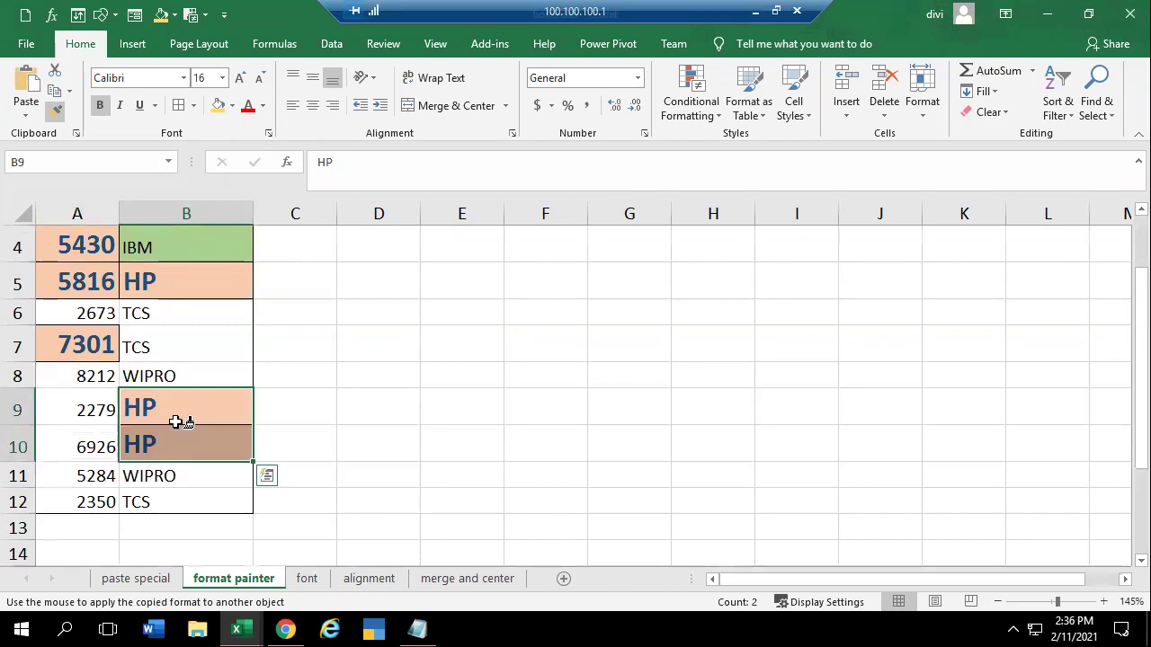
scroll(156, 423, up, 1)
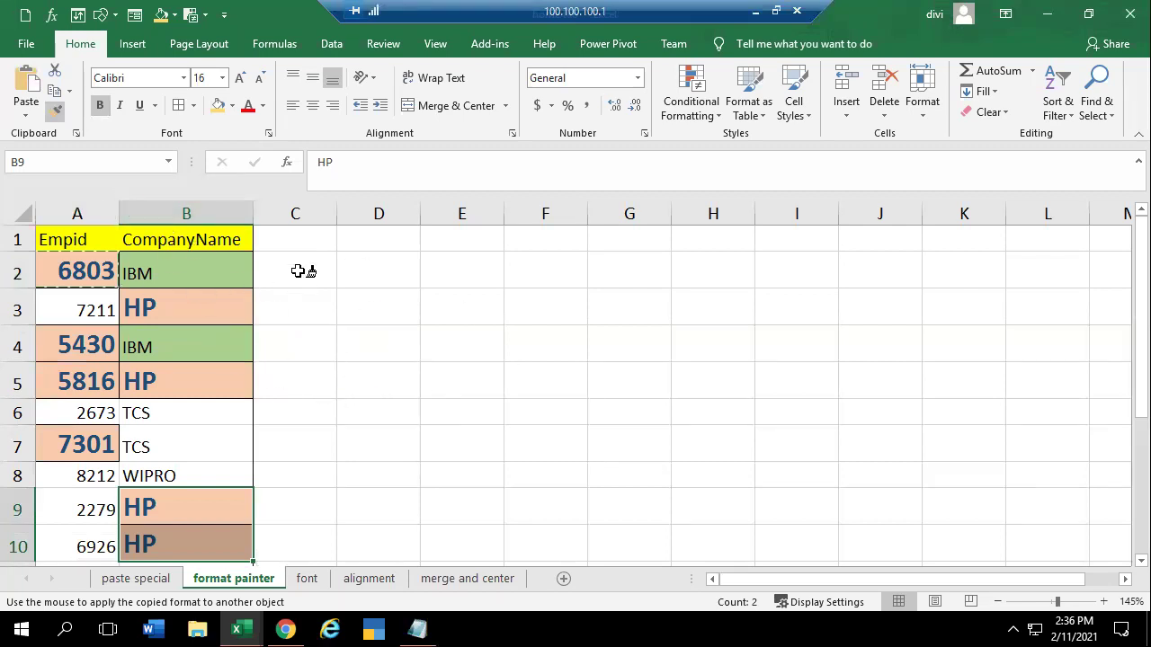
click(54, 115)
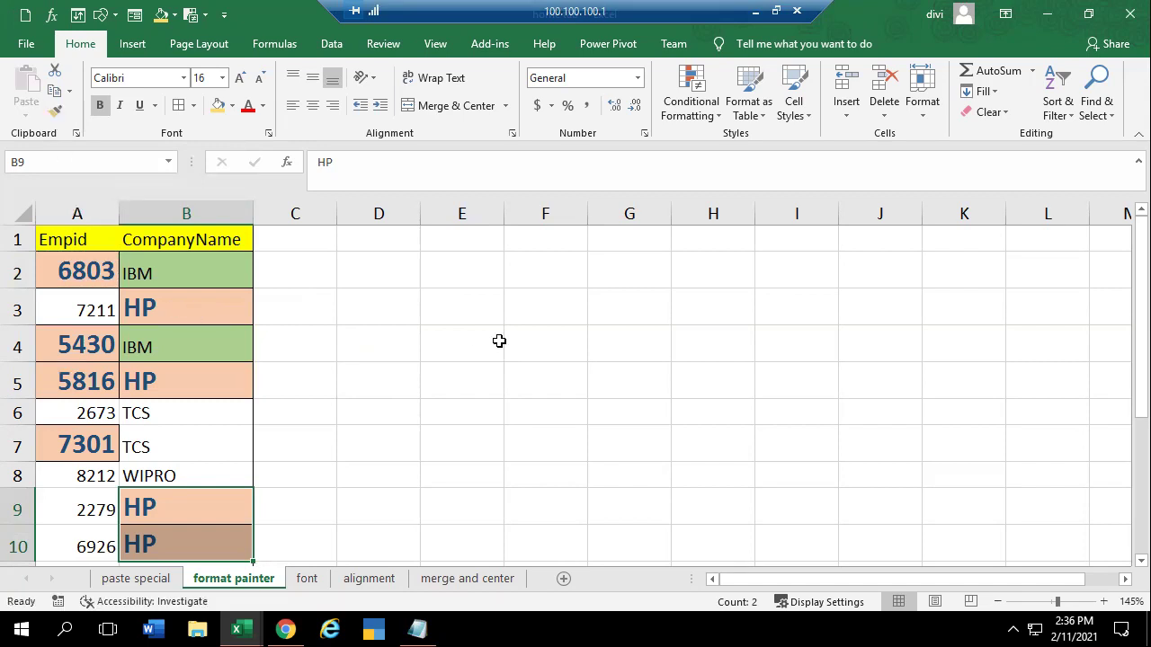
- Undo the pasted formats with Ctrl+Z and reselect A2 on the format painter sheet
key(ctrl+z)
key(ctrl+z)
key(ctrl+z)
key(ctrl+z)
key(ctrl+z)
key(ctrl+z)
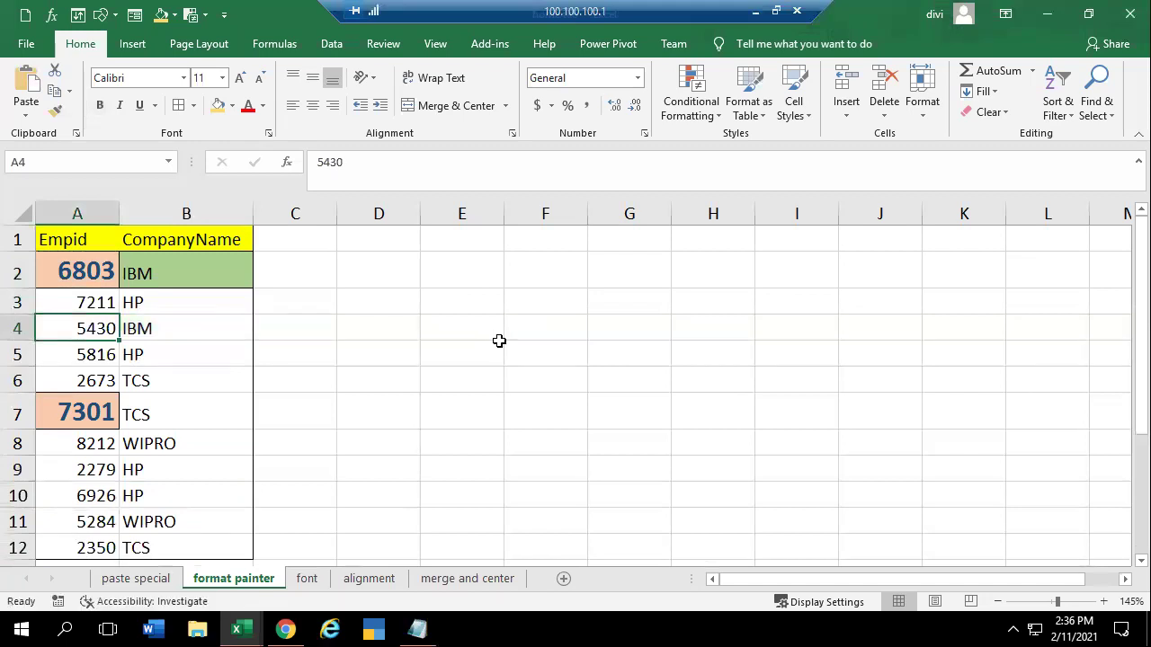
key(ctrl+z)
key(ctrl+z)
key(ctrl+z)
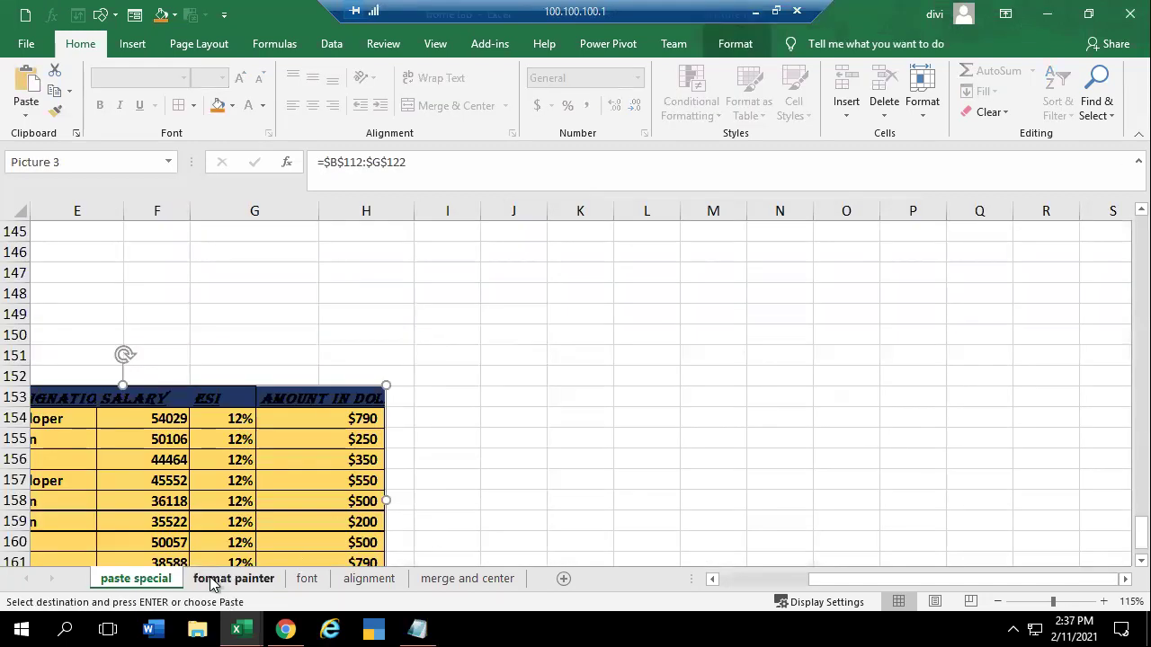
click(230, 579)
click(56, 269)
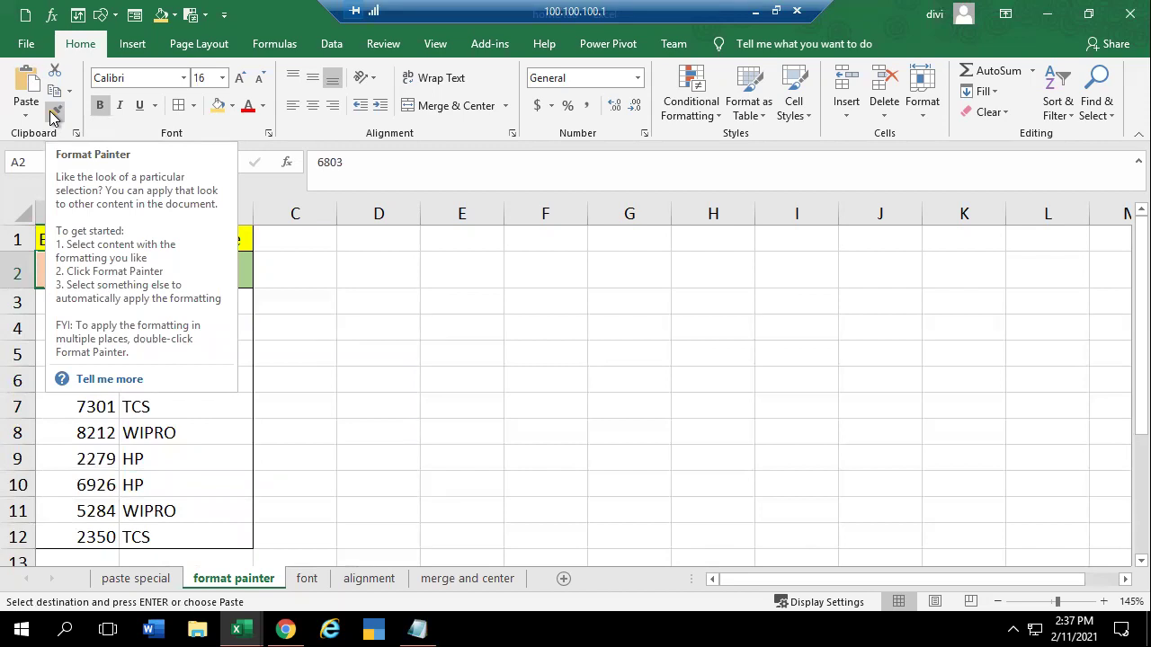
- Paint A2's peach style onto A3:A5, A8:A12 and E5:E10, then enter hp in E5
click(51, 115)
drag(85, 306, 90, 355)
mouse_move(96, 462)
mouse_down()
mouse_move(95, 552)
mouse_move(102, 508)
mouse_up()
mouse_move(462, 324)
mouse_down()
mouse_move(453, 408)
mouse_move(462, 477)
mouse_up()
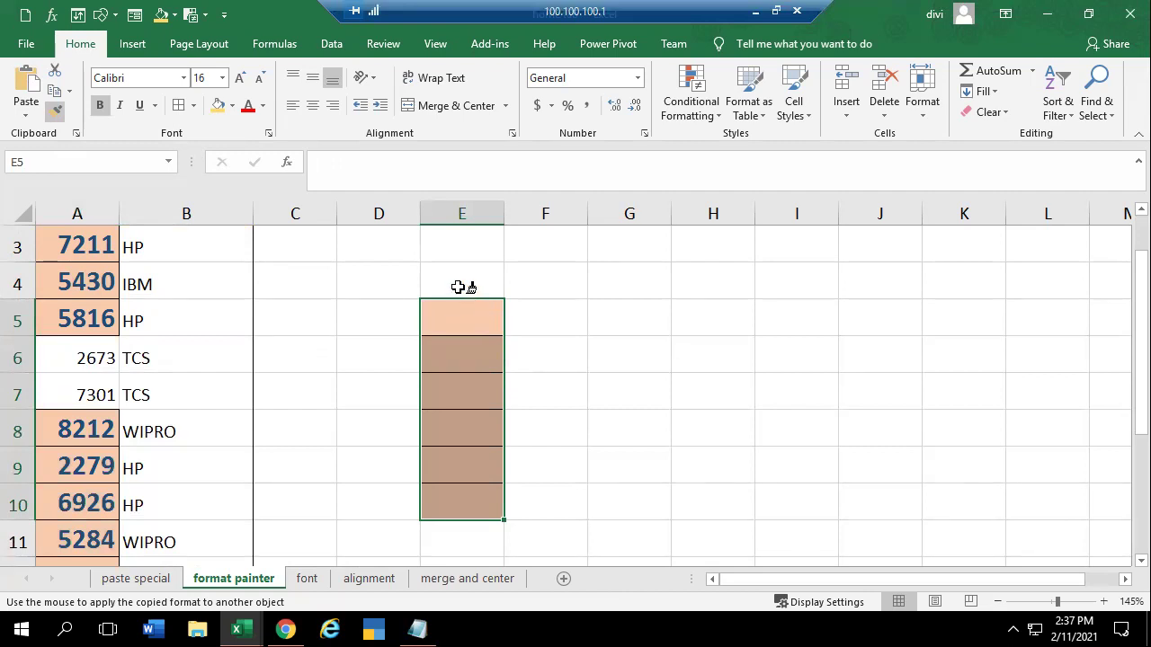
key(Escape)
text(hp)
click(443, 355)
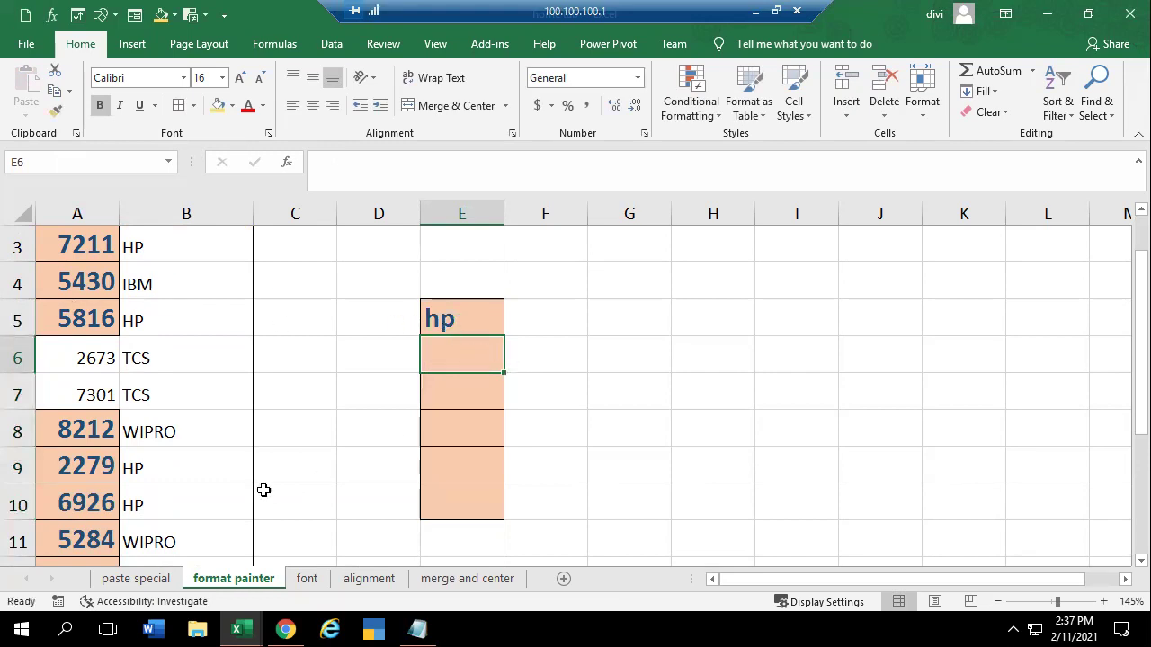
- Spread B2's green fill down B3:B12 and copy B7's green fill onto E3
scroll(264, 490, up, 1)
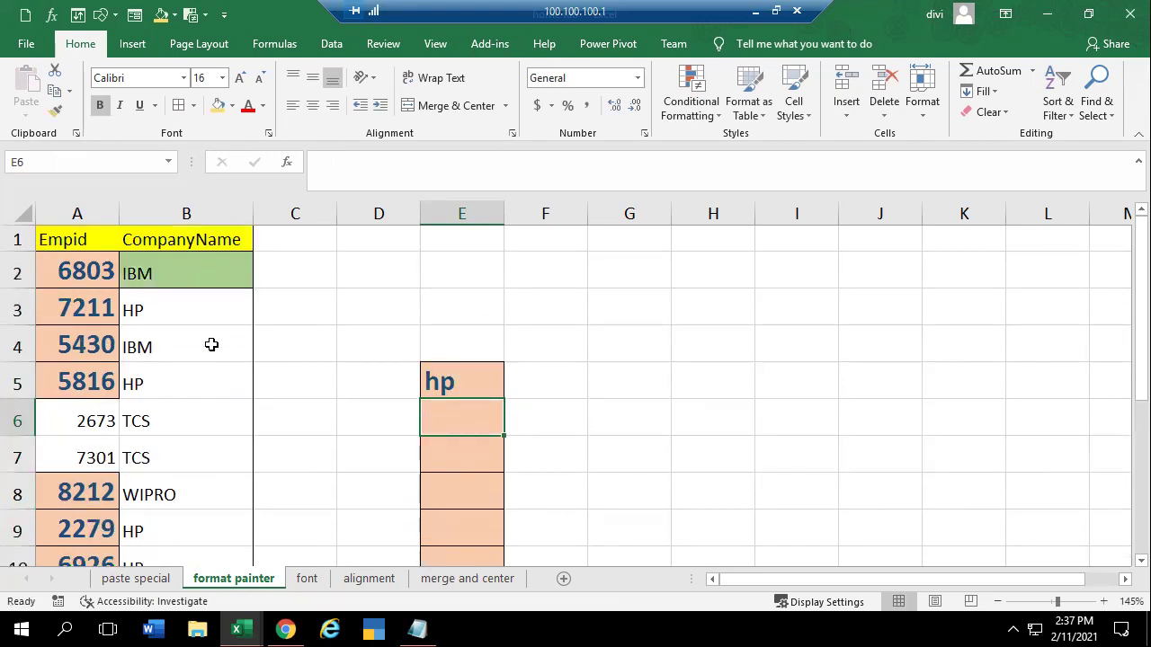
click(150, 275)
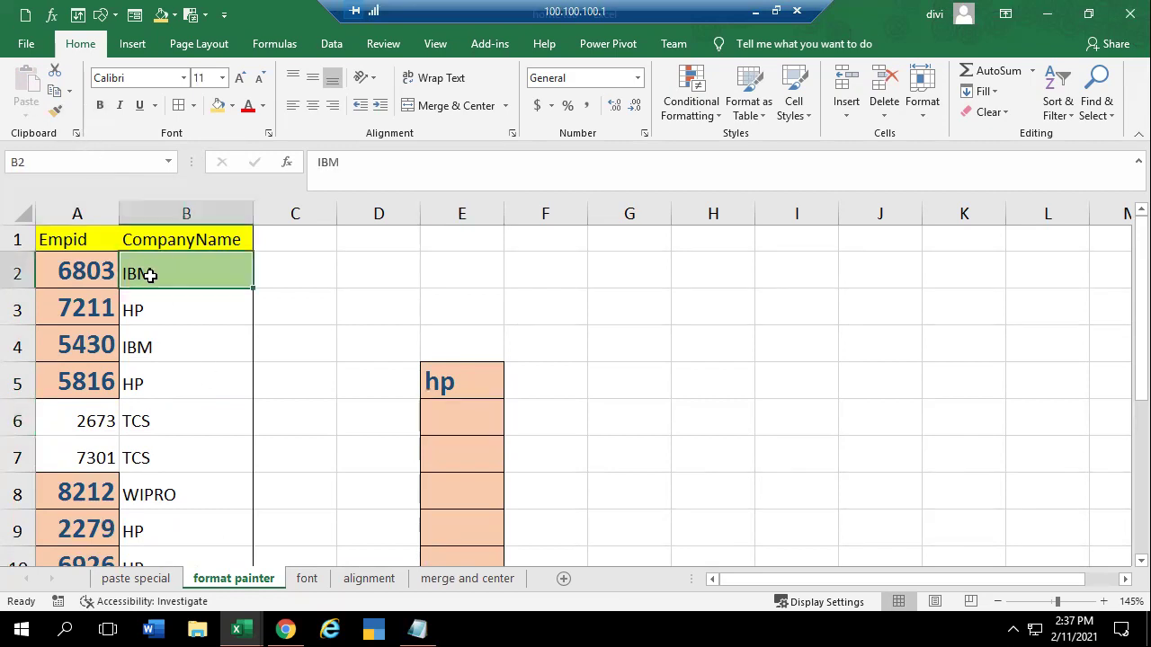
click(52, 112)
mouse_move(182, 306)
mouse_down()
mouse_move(167, 580)
mouse_move(185, 504)
mouse_up()
scroll(249, 480, up, 2)
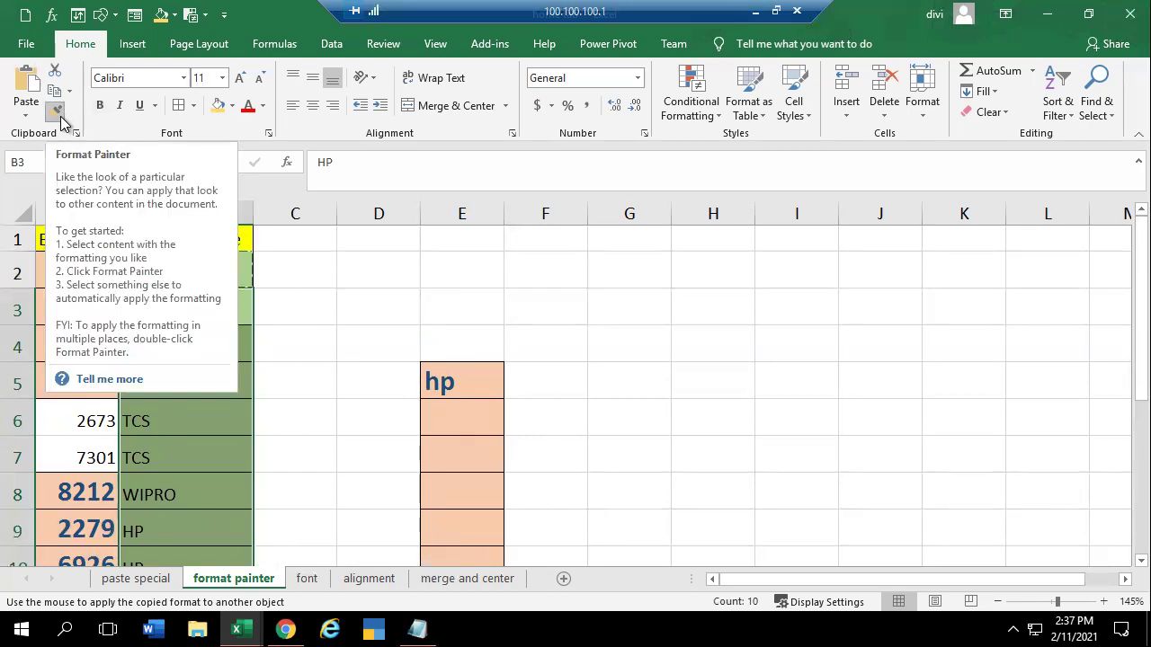
click(163, 449)
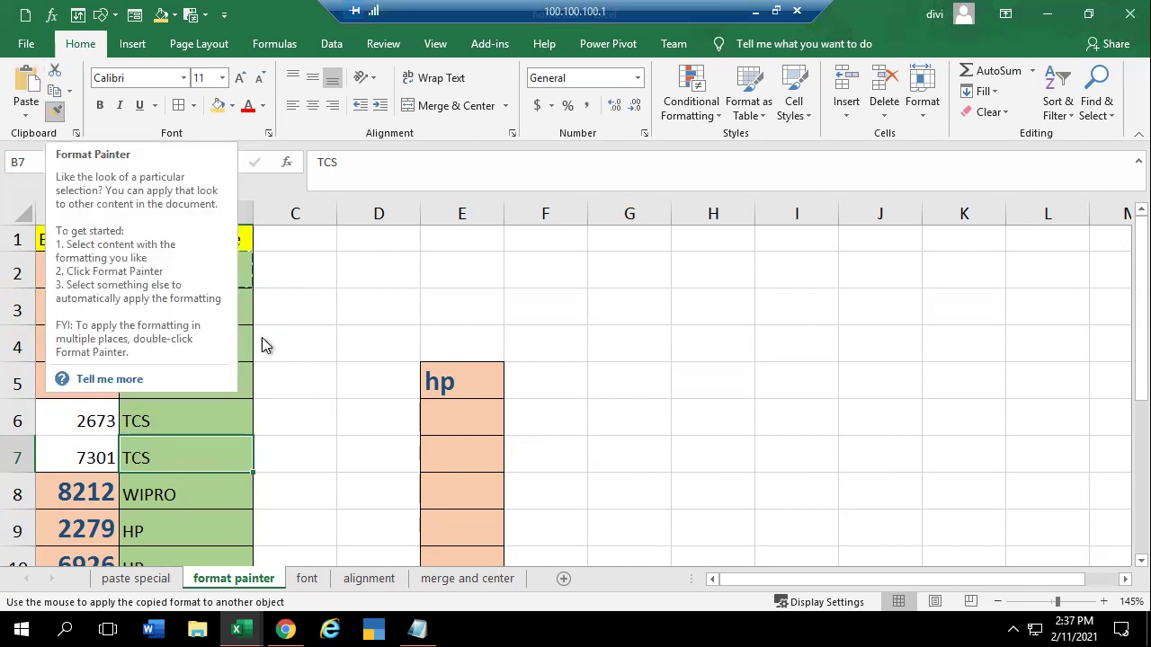
click(490, 305)
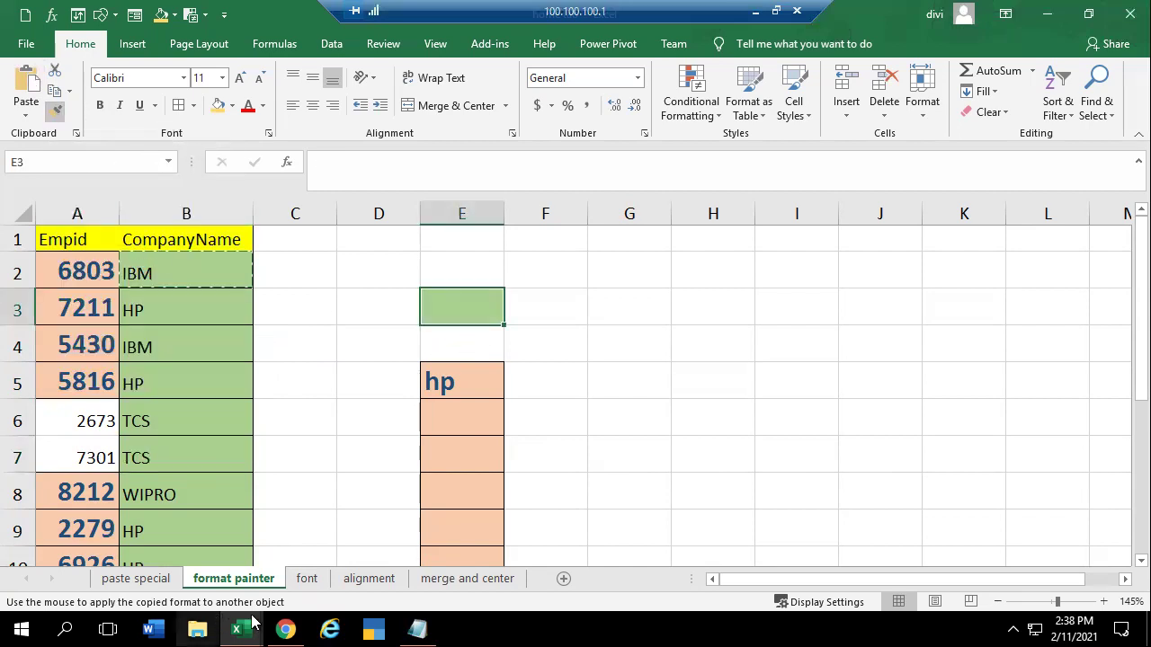
- Highlight the format painter and font topic lines in the Notepad notes
click(417, 622)
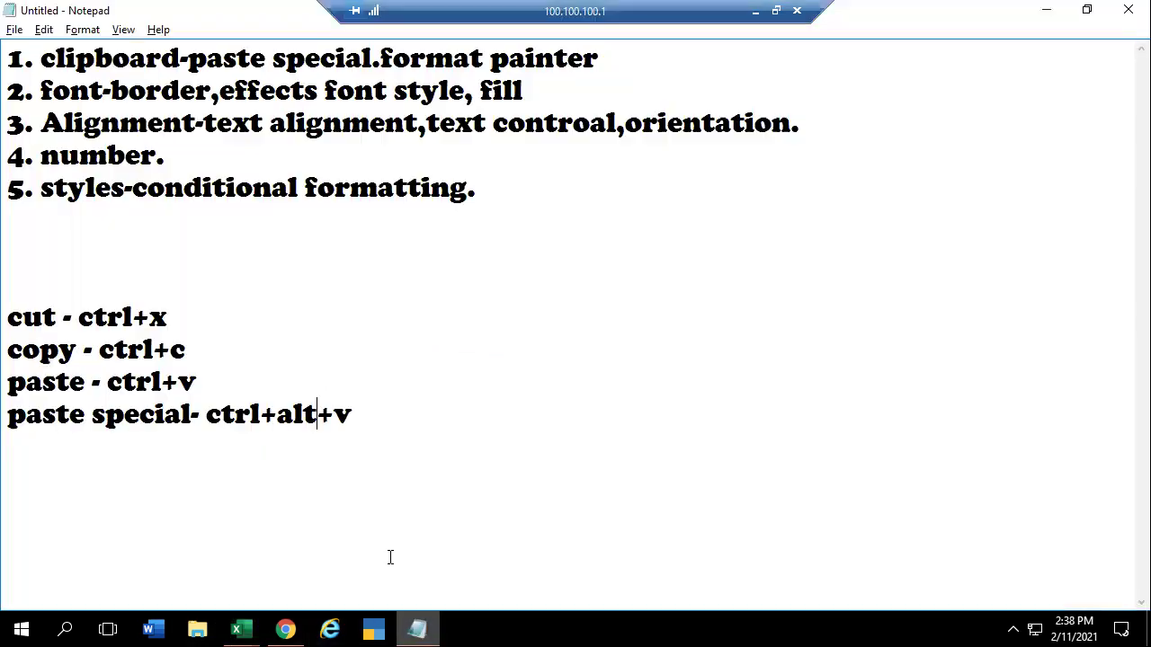
mouse_move(191, 59)
mouse_down()
mouse_move(396, 59)
mouse_move(476, 90)
mouse_move(569, 59)
mouse_up()
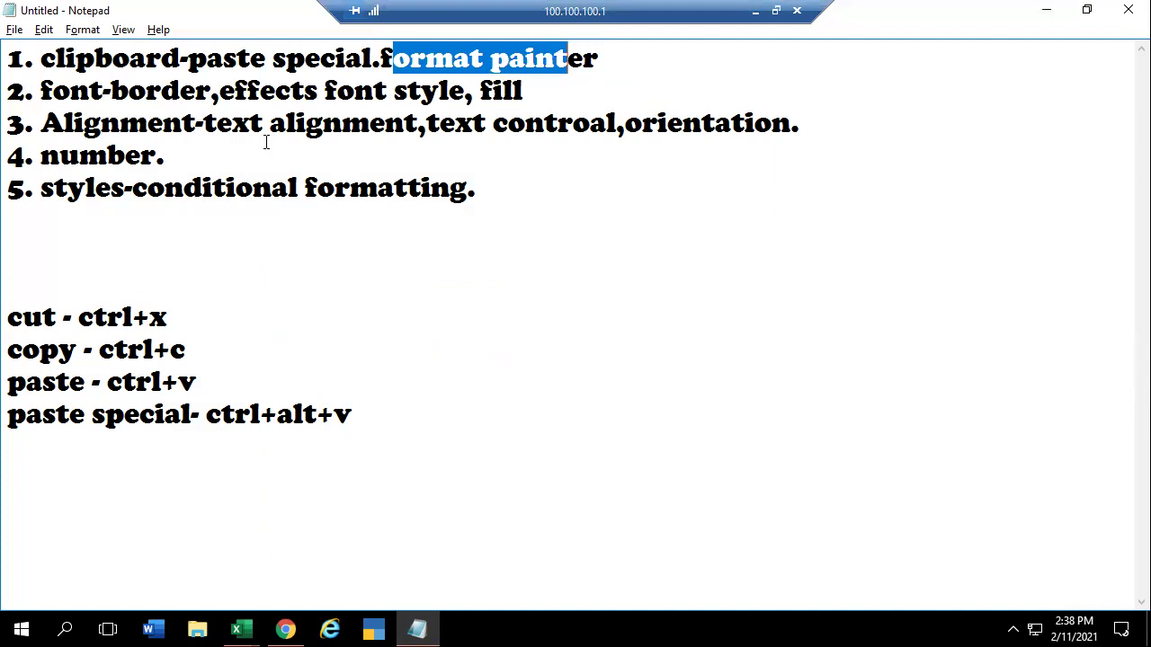
mouse_move(49, 90)
mouse_down()
mouse_move(212, 103)
mouse_move(334, 93)
mouse_move(458, 118)
mouse_move(479, 90)
mouse_move(492, 124)
mouse_up()
click(126, 91)
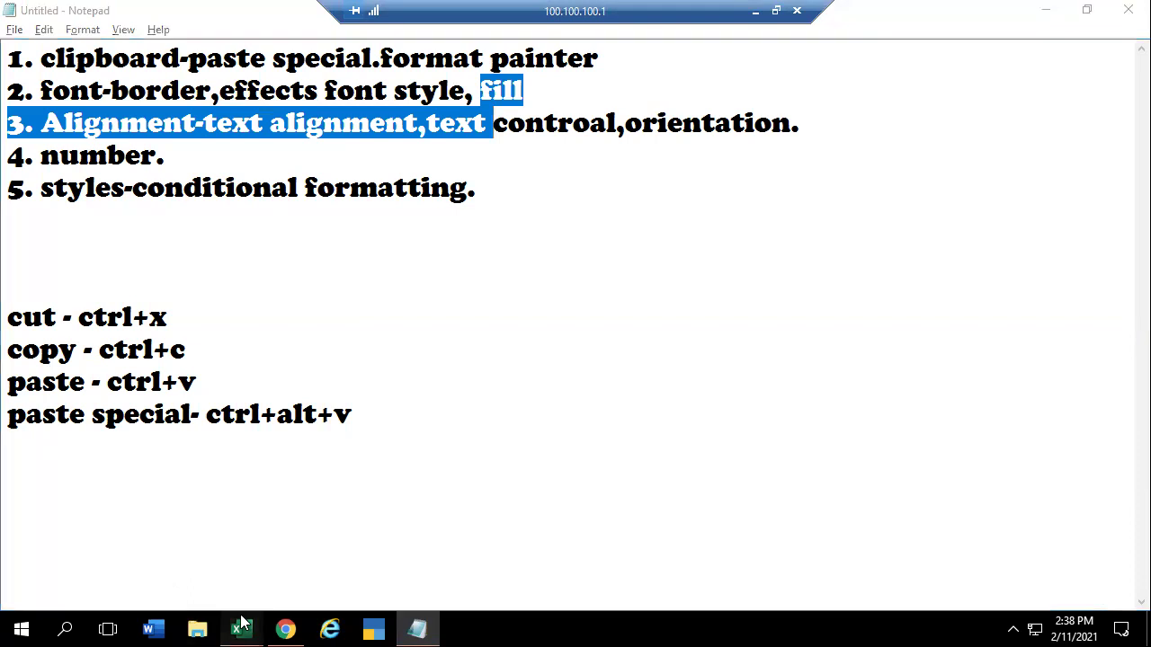
- Return to the Excel workbook and paint the green fill onto C3
mouse_move(227, 621)
click(219, 566)
drag(319, 315, 320, 315)
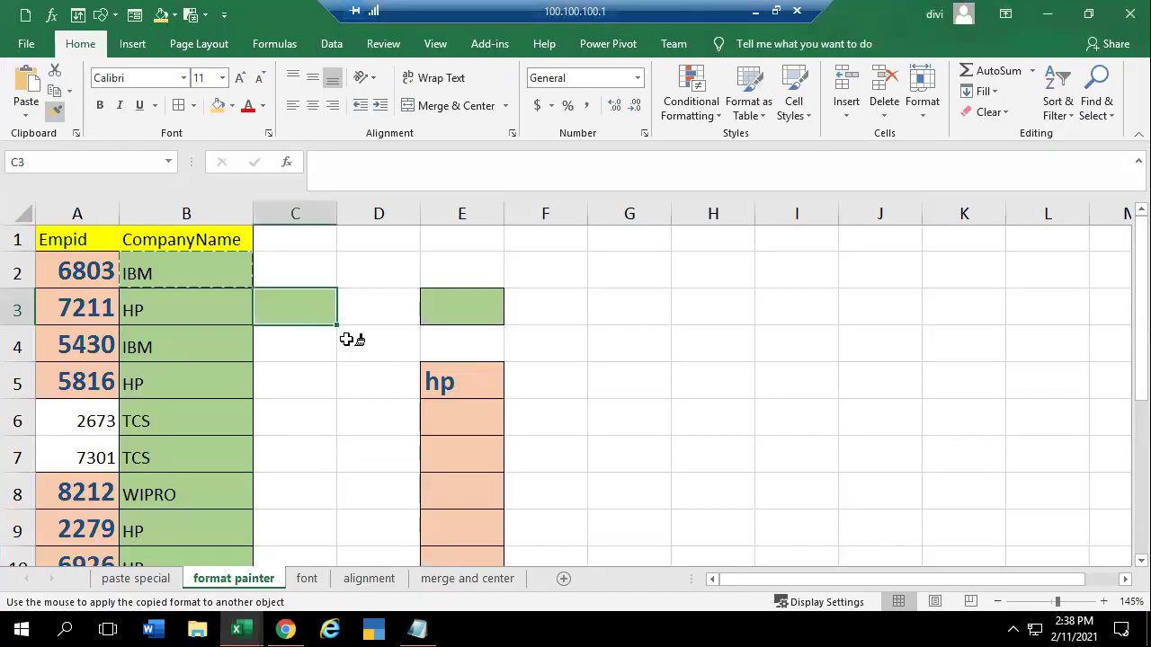
- Paint the green fill onto F3:G3, H6, K4:L4 and I2:I3
drag(539, 305, 630, 308)
drag(1006, 345, 1052, 345)
click(751, 423)
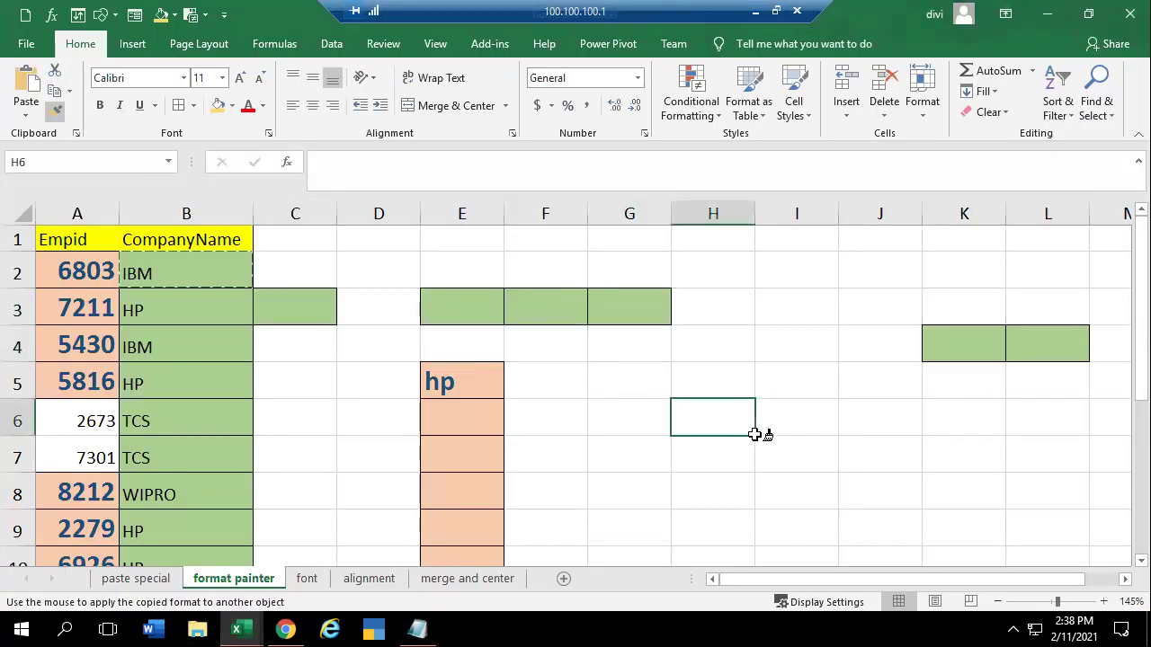
drag(797, 272, 796, 309)
- On the font sheet, paint I9 and M11 green, then turn Format Painter off
click(307, 578)
click(534, 372)
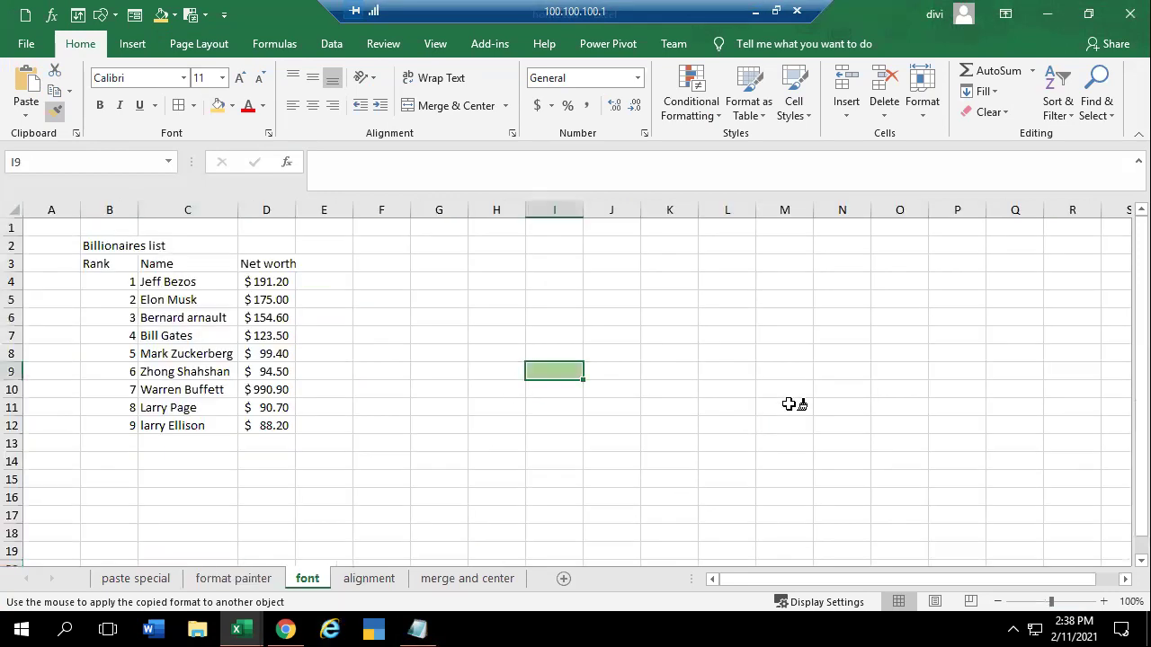
click(788, 406)
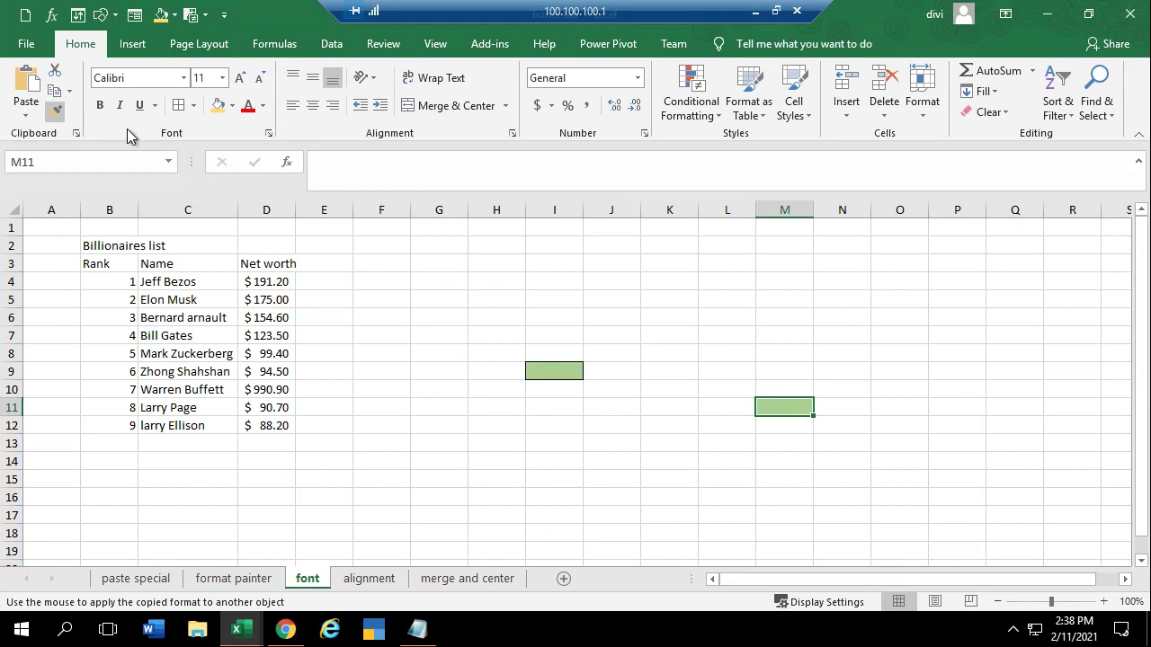
click(54, 112)
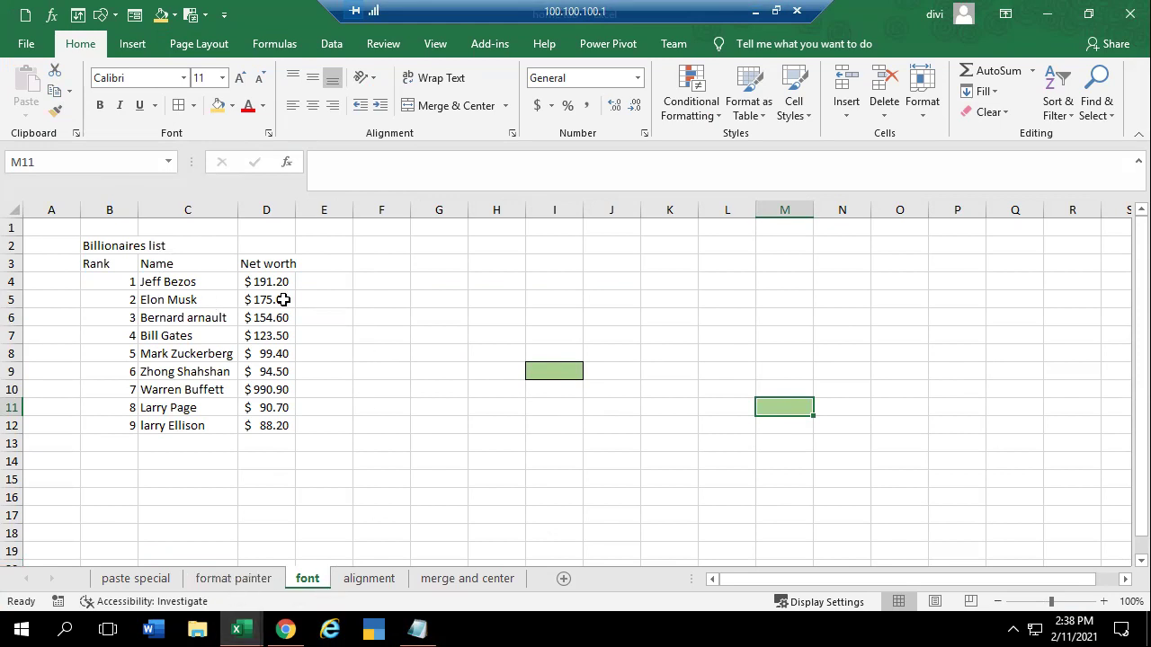
click(335, 305)
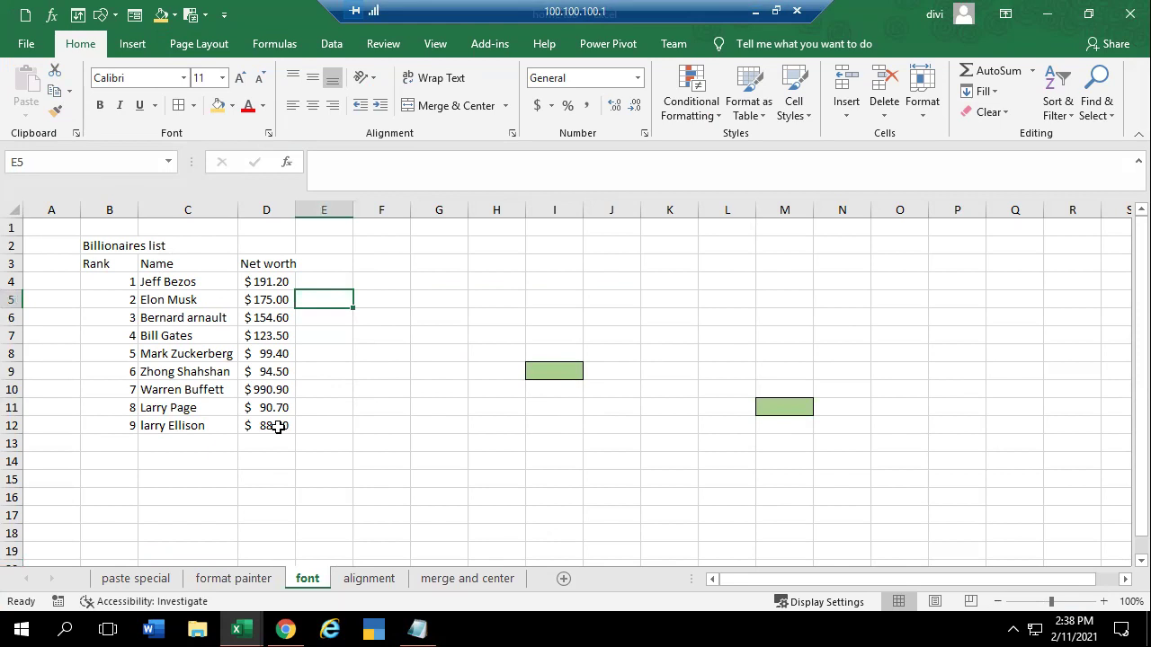
- Zoom in and set the Billionaires table B2:D12 to the Calibri font
scroll(316, 393, up, 3)
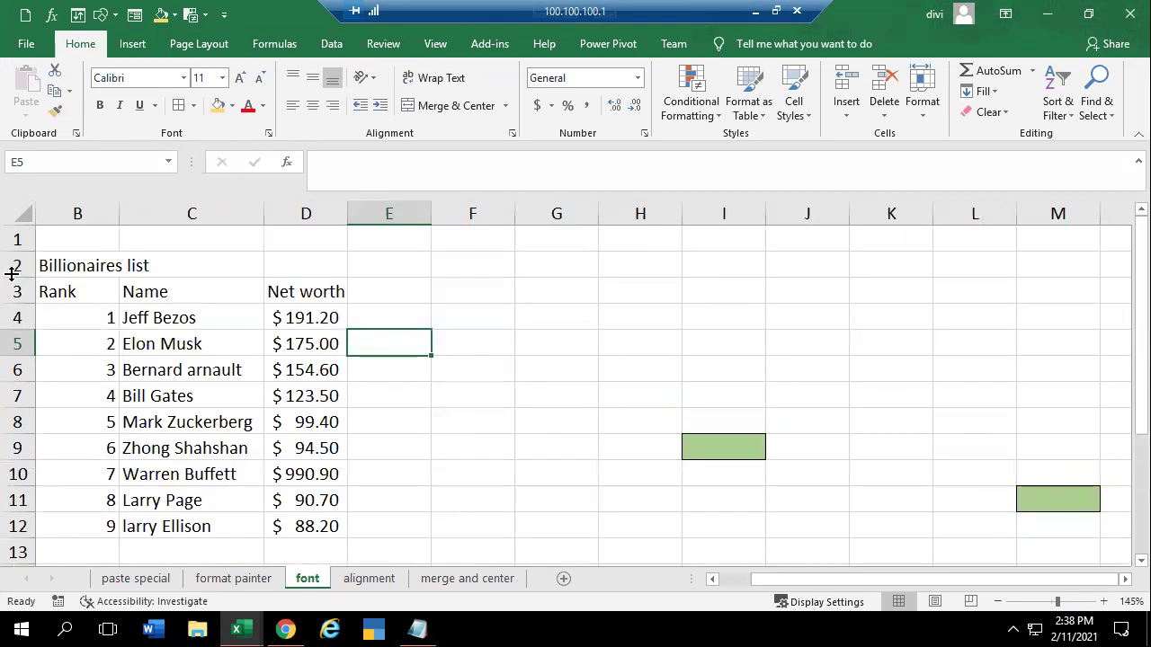
drag(45, 272, 315, 526)
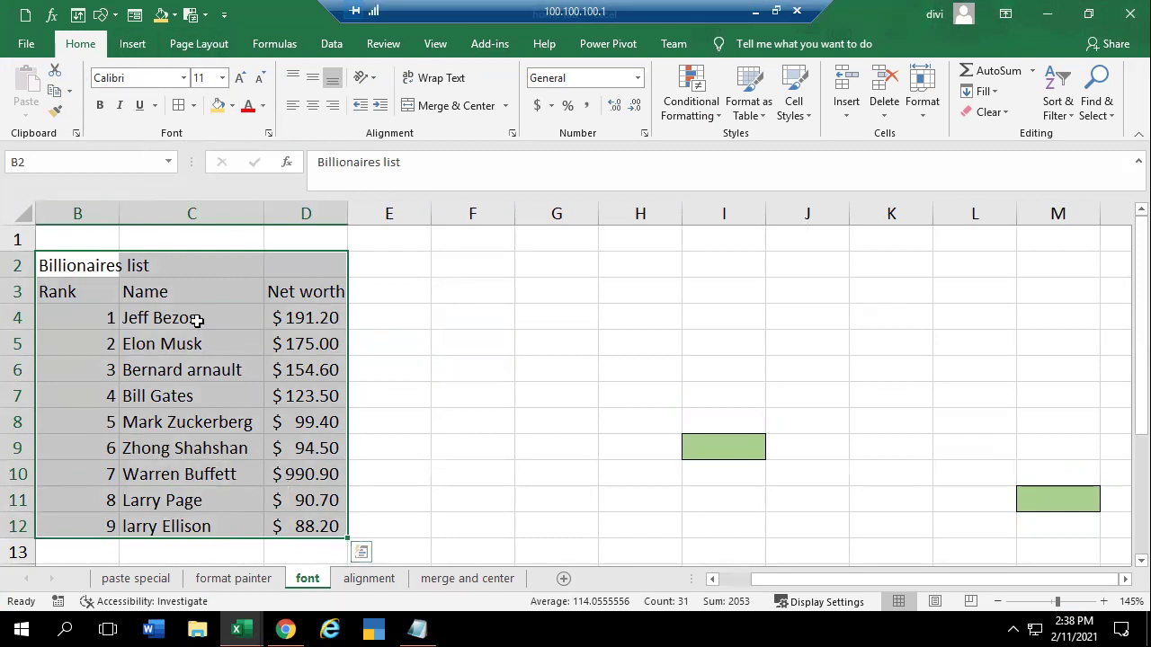
click(185, 78)
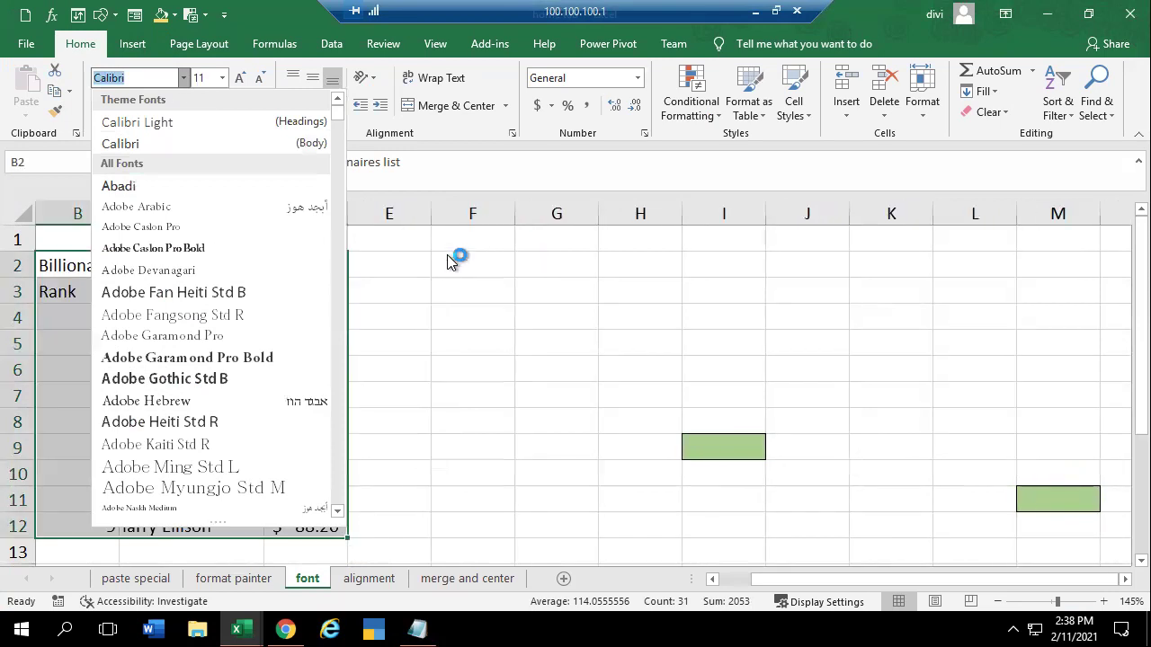
click(184, 78)
click(184, 79)
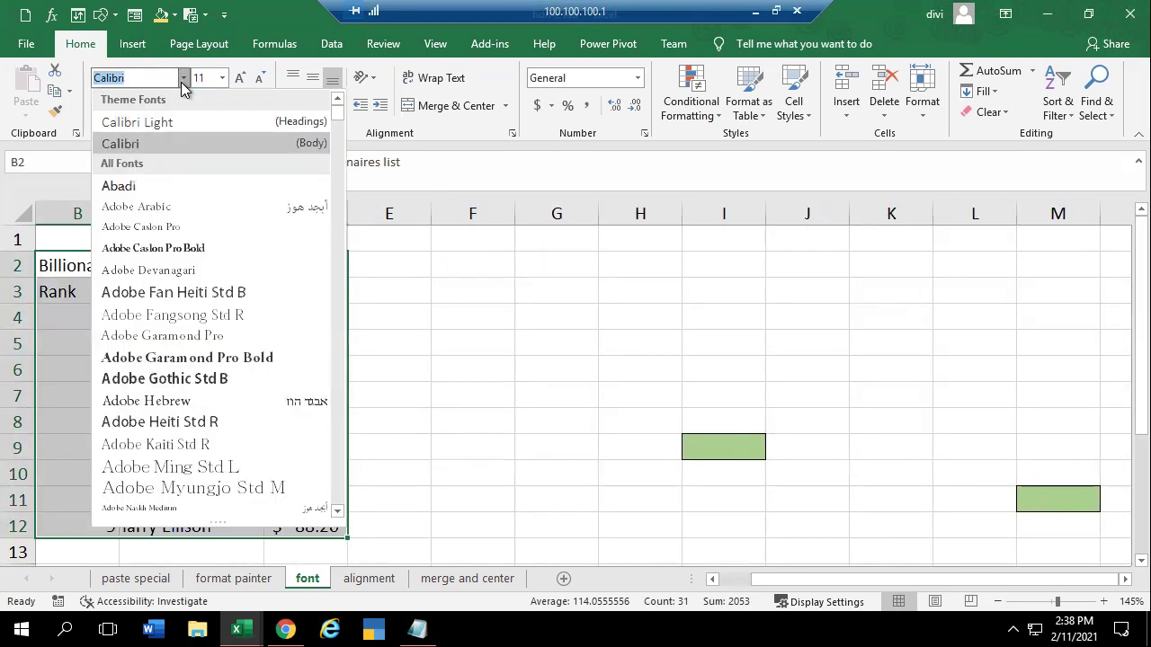
click(150, 148)
click(243, 343)
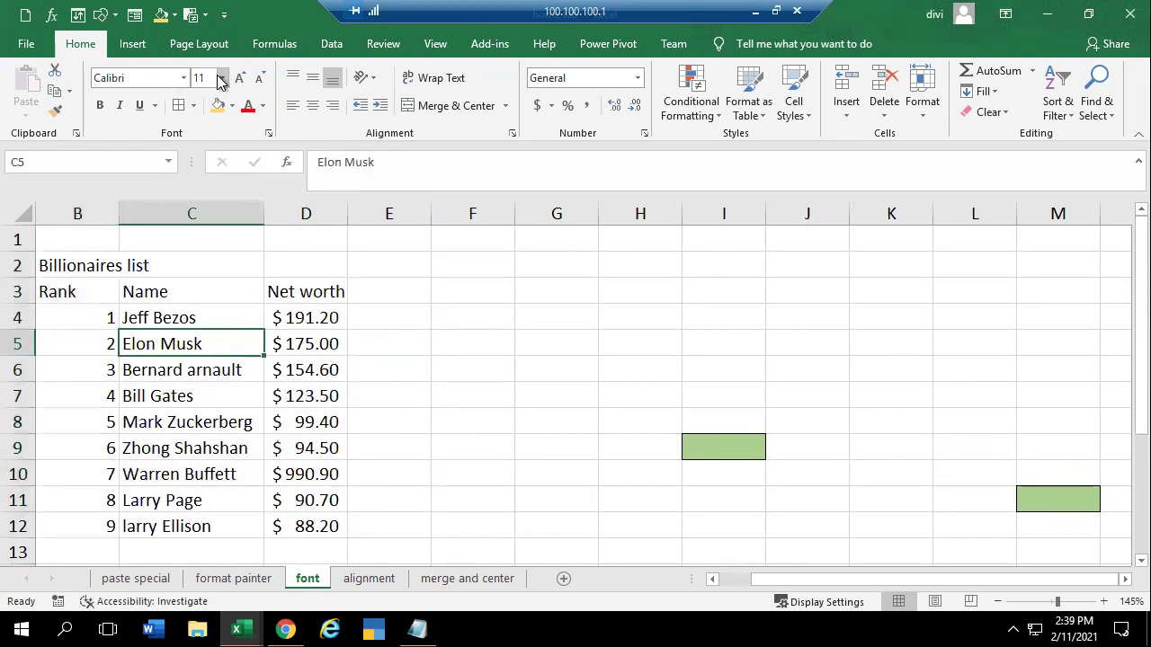
- Set the Elon Musk cell C5 to 17 point in the Font Size box
click(222, 79)
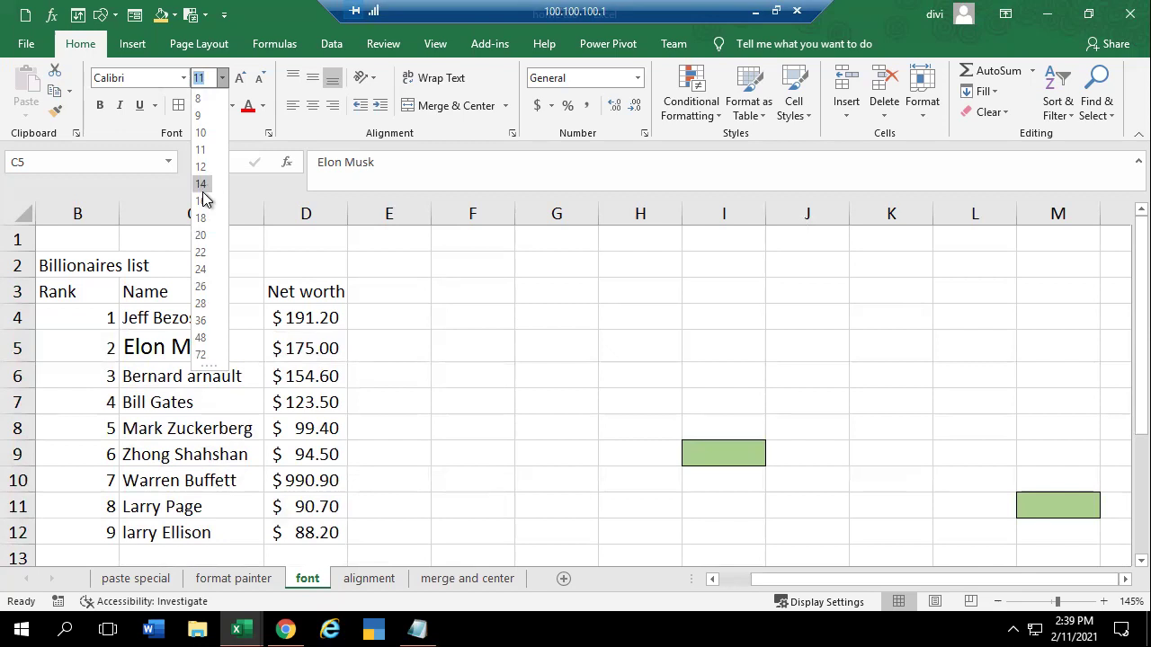
click(201, 80)
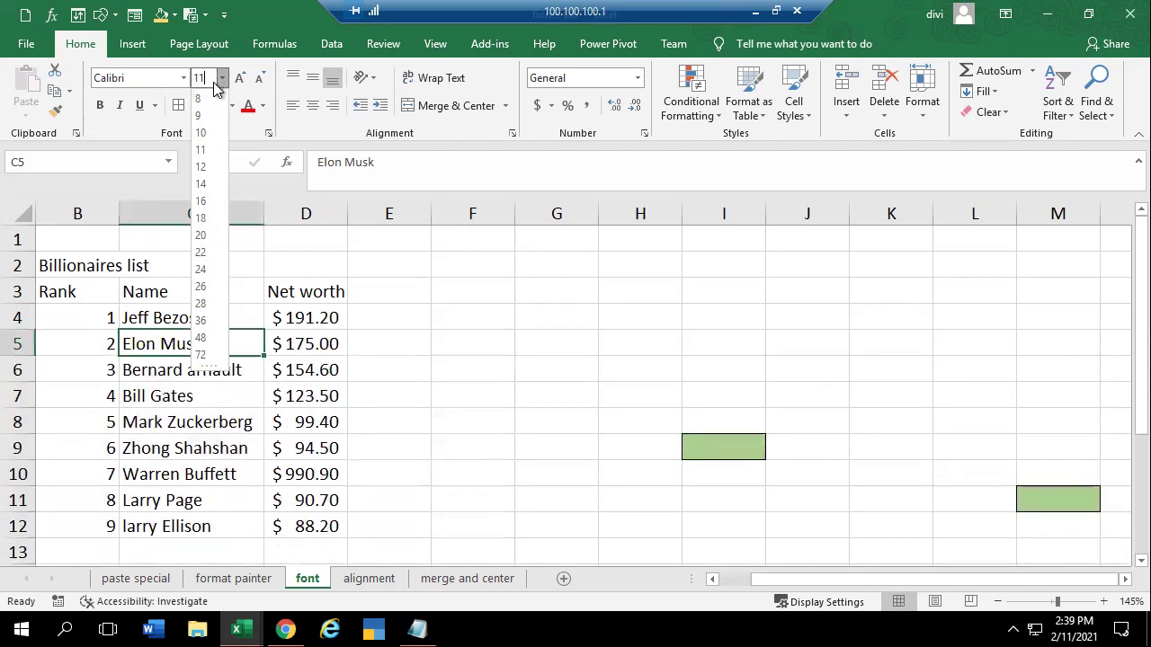
text(17)
key(BackSpace)
key(BackSpace)
key(Return)
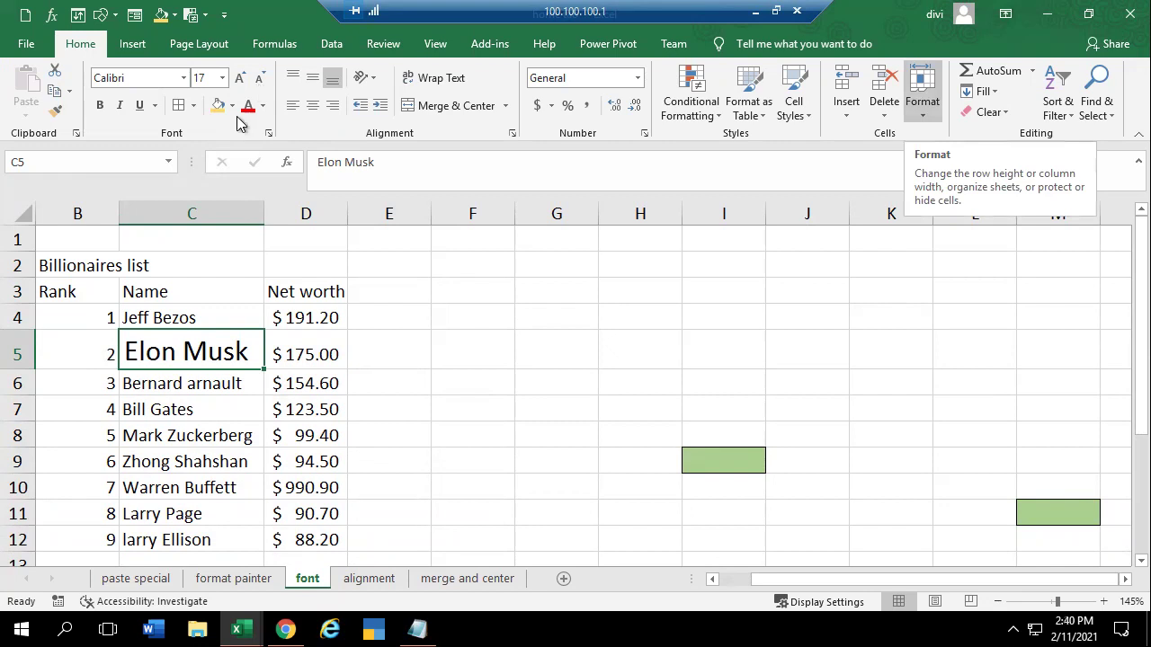
click(94, 268)
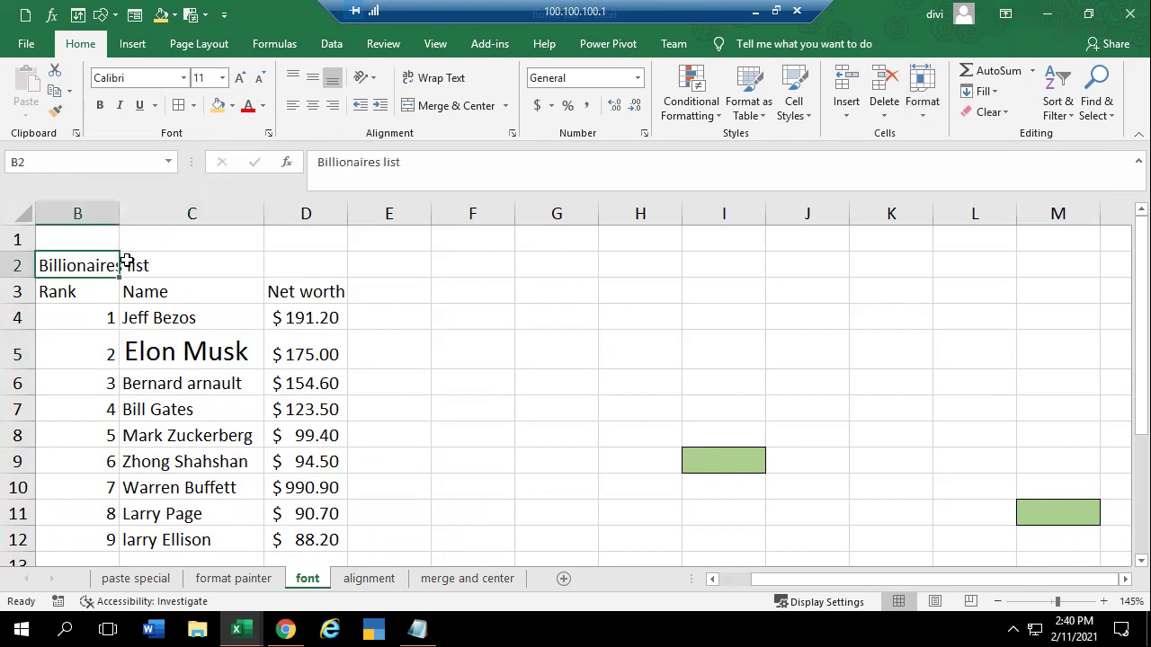
- Try selecting the table body and title row, ending with title cell B2 selected
click(168, 403)
scroll(133, 330, down, 1)
scroll(180, 342, up, 1)
drag(93, 302, 296, 534)
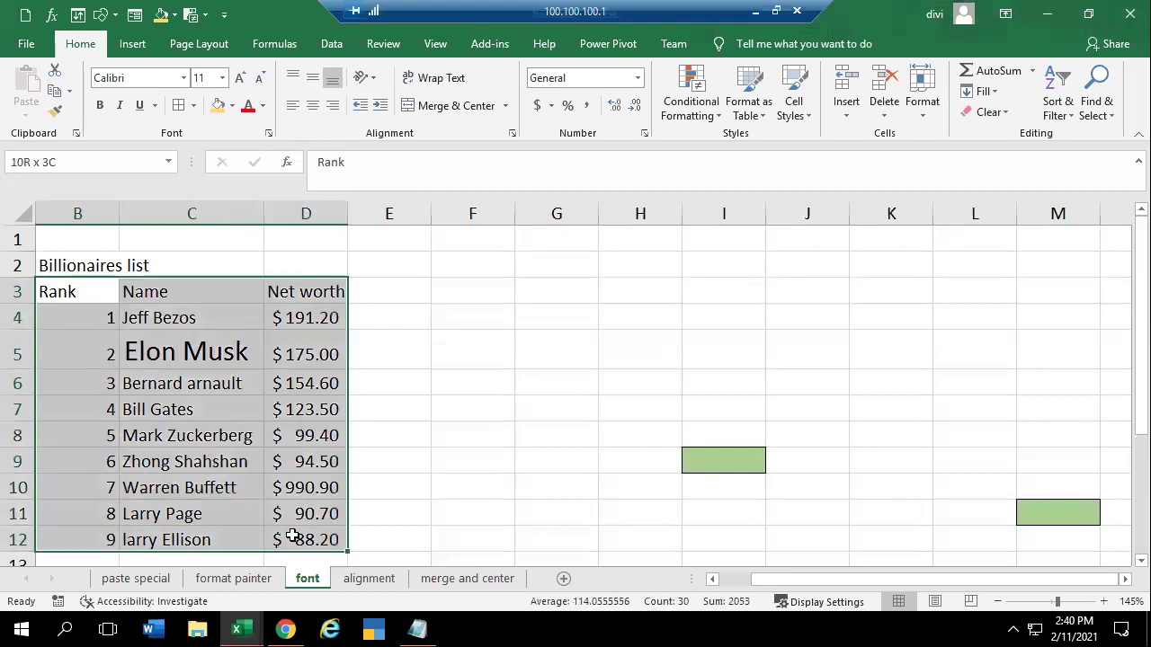
drag(72, 289, 278, 531)
drag(81, 265, 285, 268)
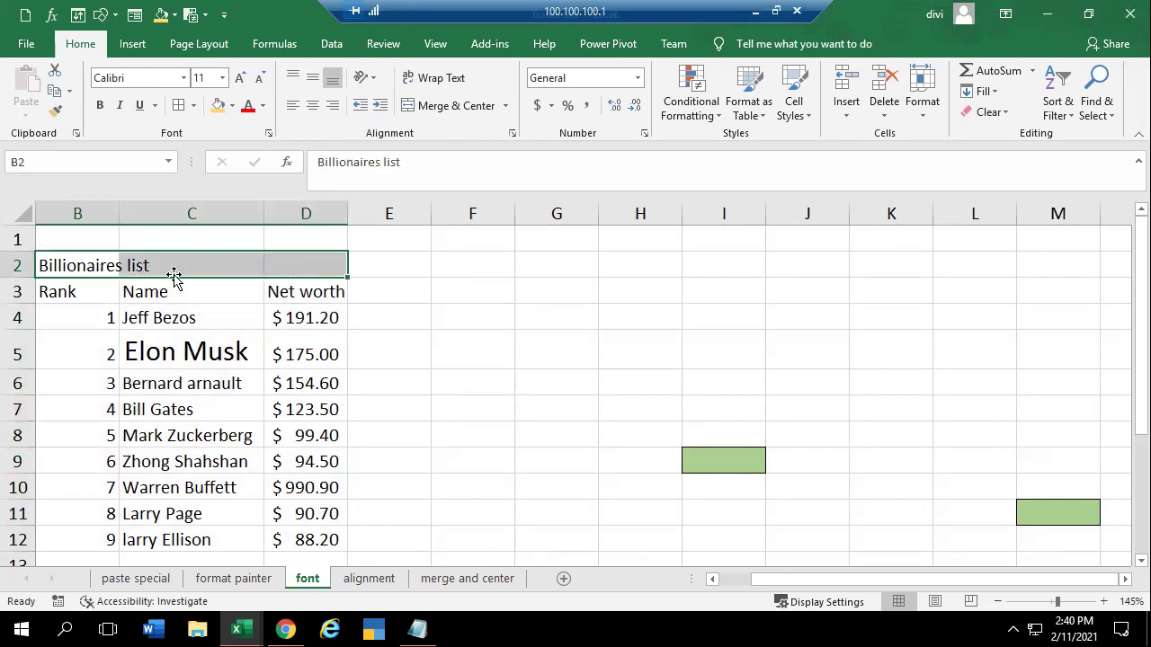
click(70, 266)
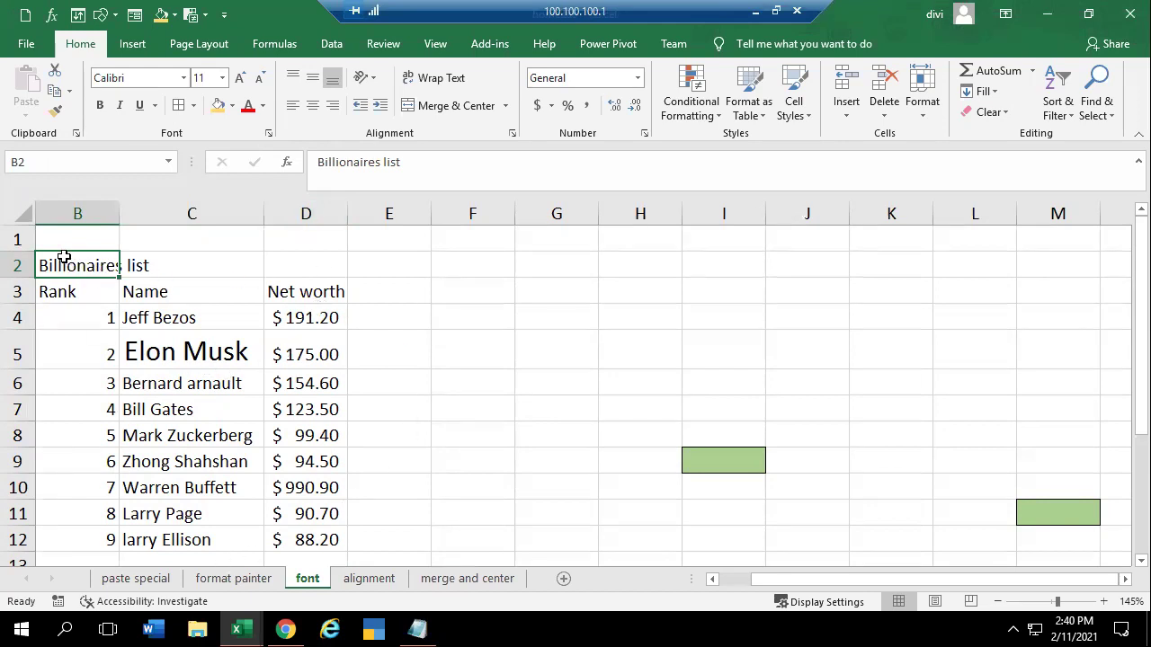
drag(75, 295, 284, 538)
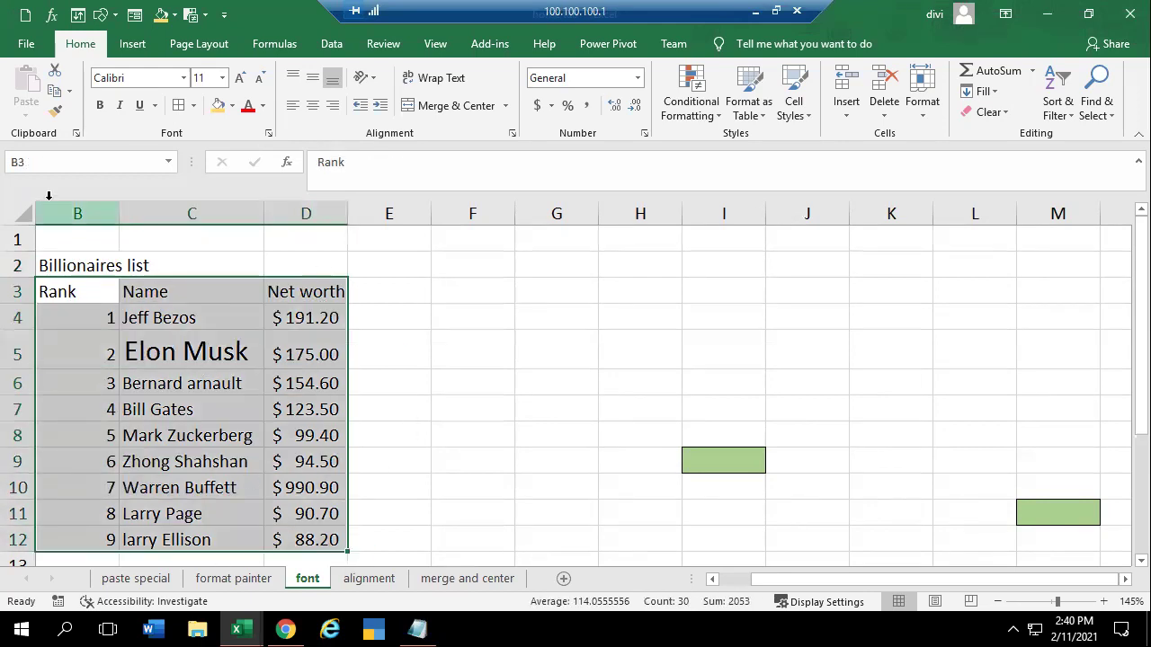
click(77, 267)
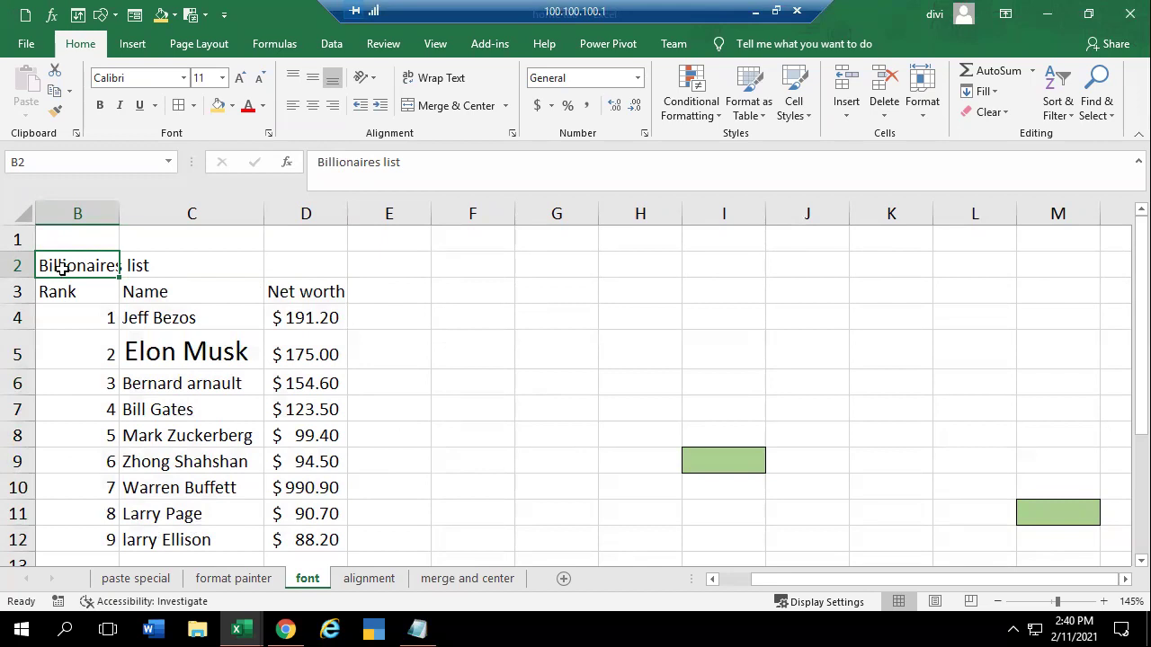
- Step the title's size up and down, then settle on 15.5 point
click(241, 81)
click(241, 80)
click(241, 81)
click(241, 81)
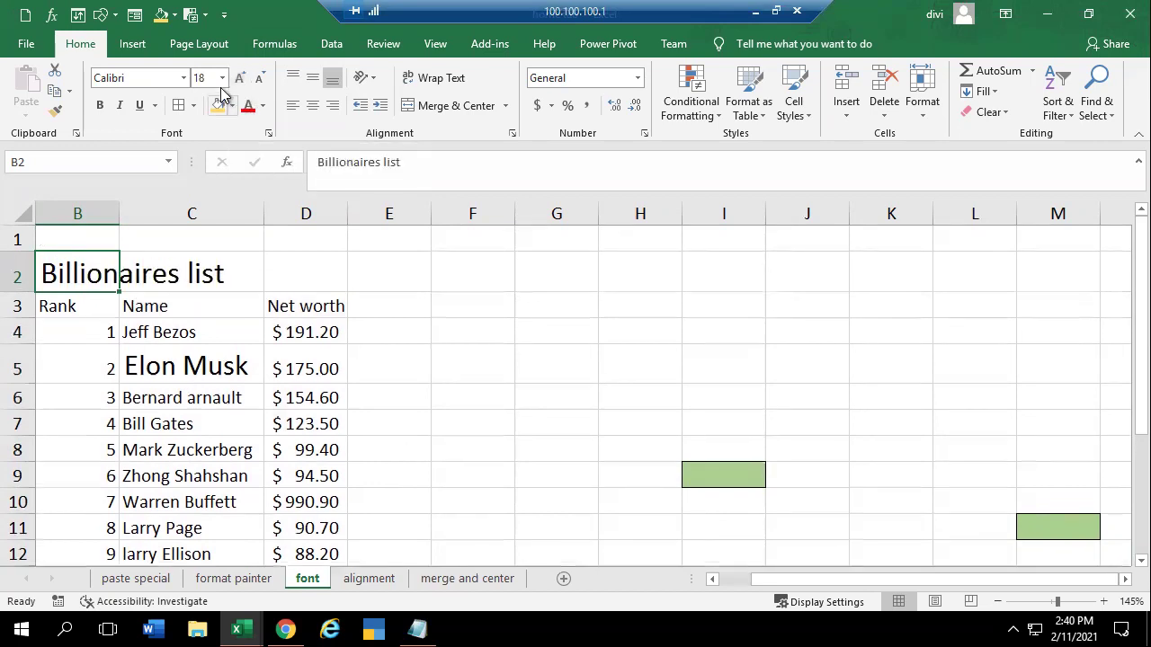
click(222, 78)
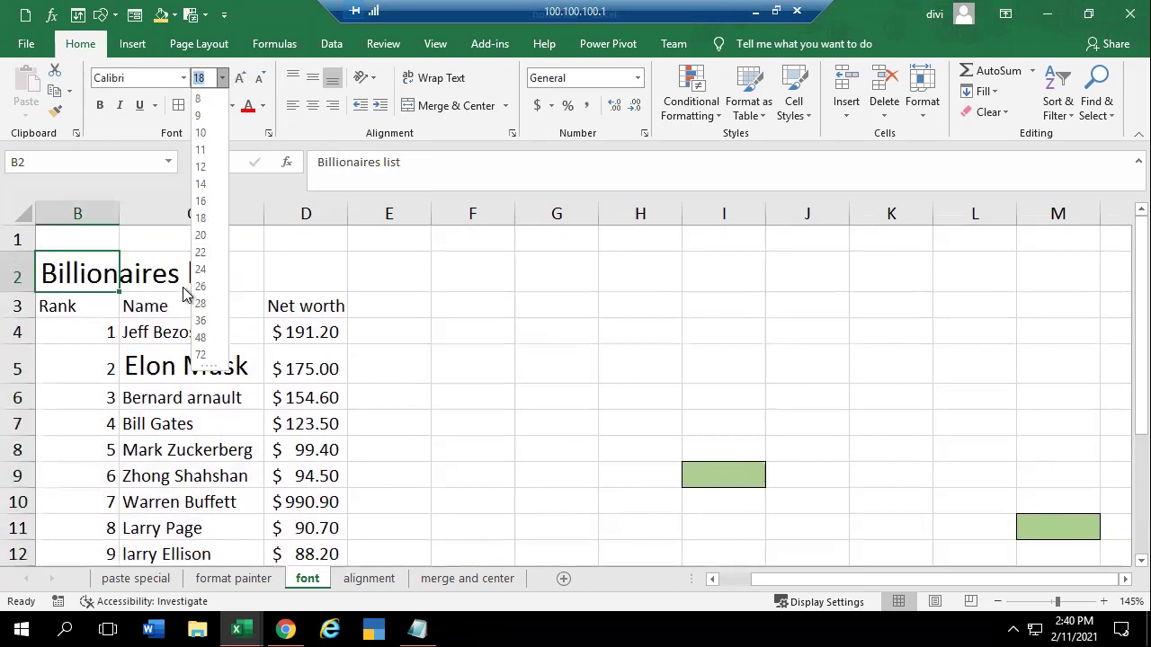
click(241, 81)
click(241, 81)
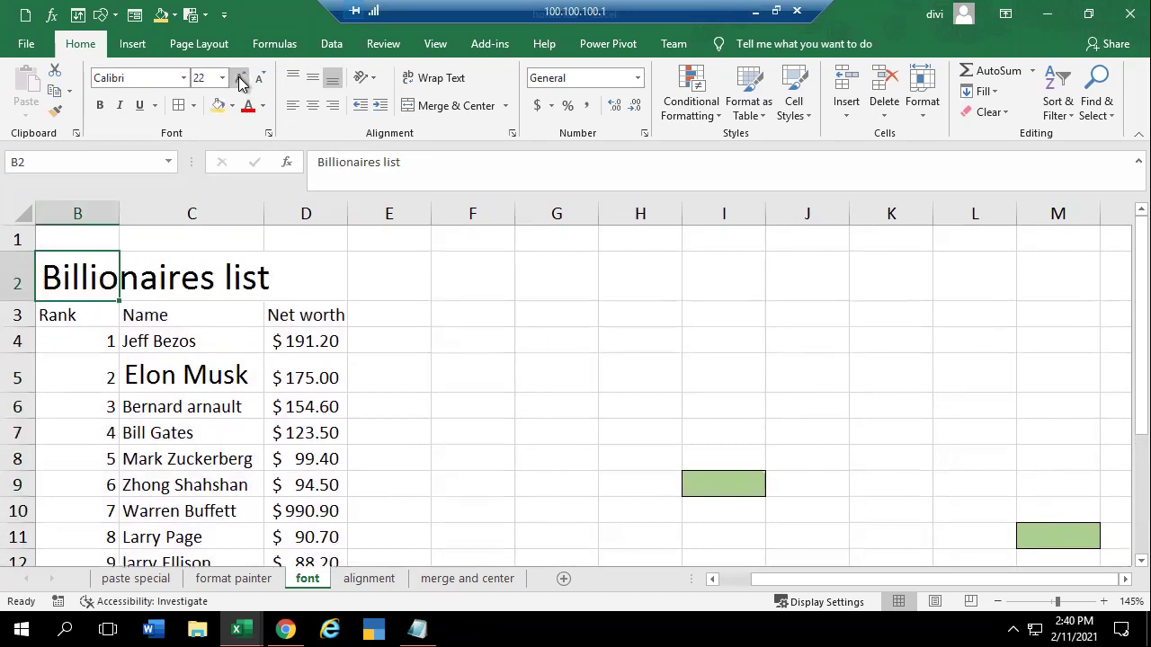
click(258, 81)
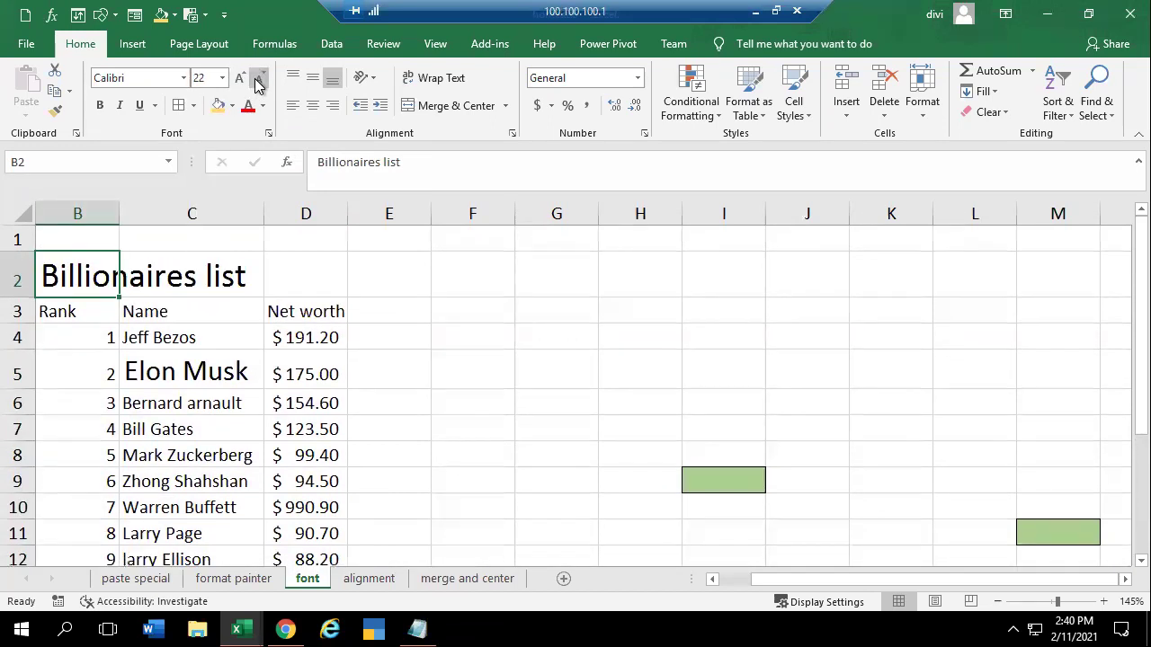
click(258, 81)
click(258, 81)
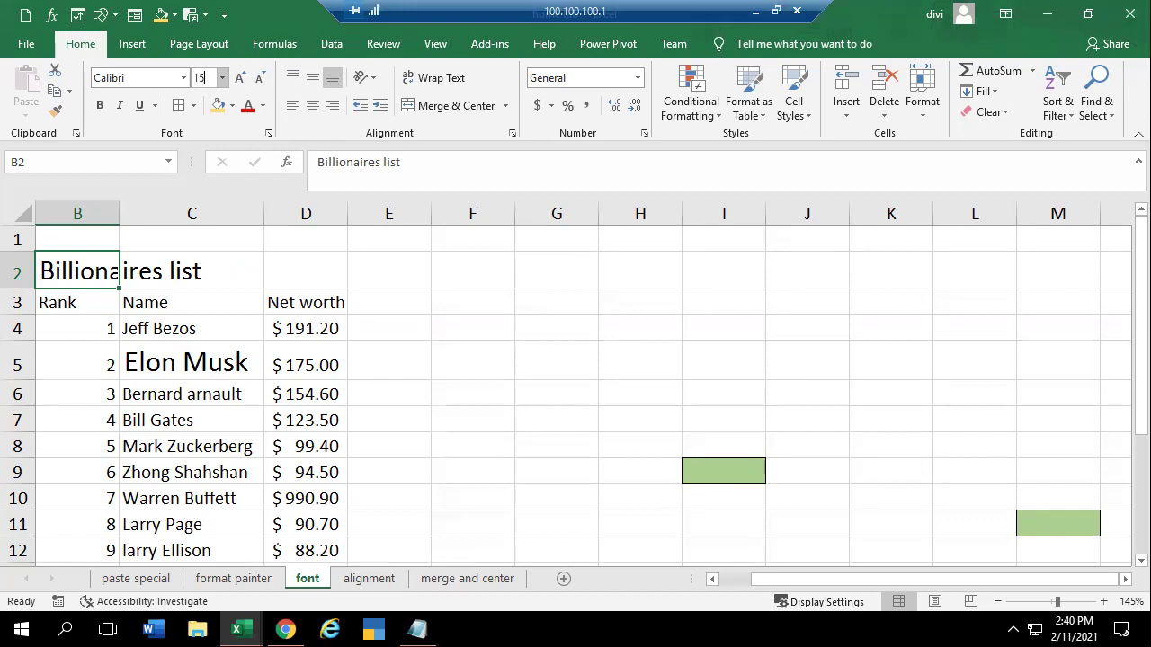
key(Return)
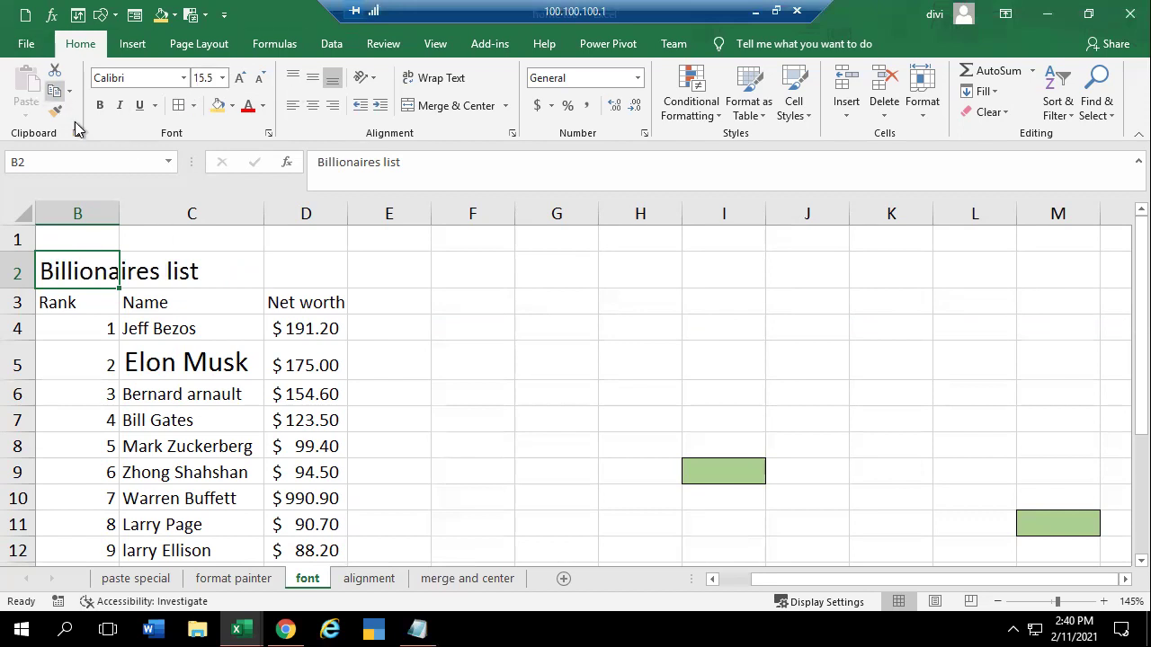
- Set the B2:D2 title font to Algerian
drag(79, 266, 277, 273)
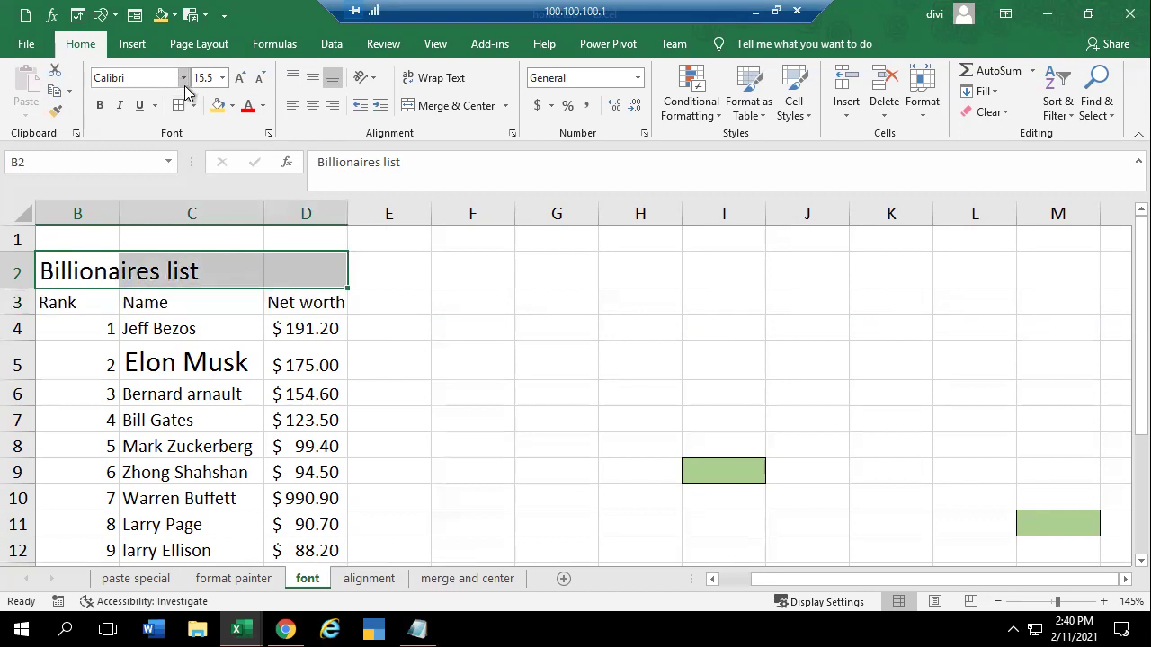
click(185, 79)
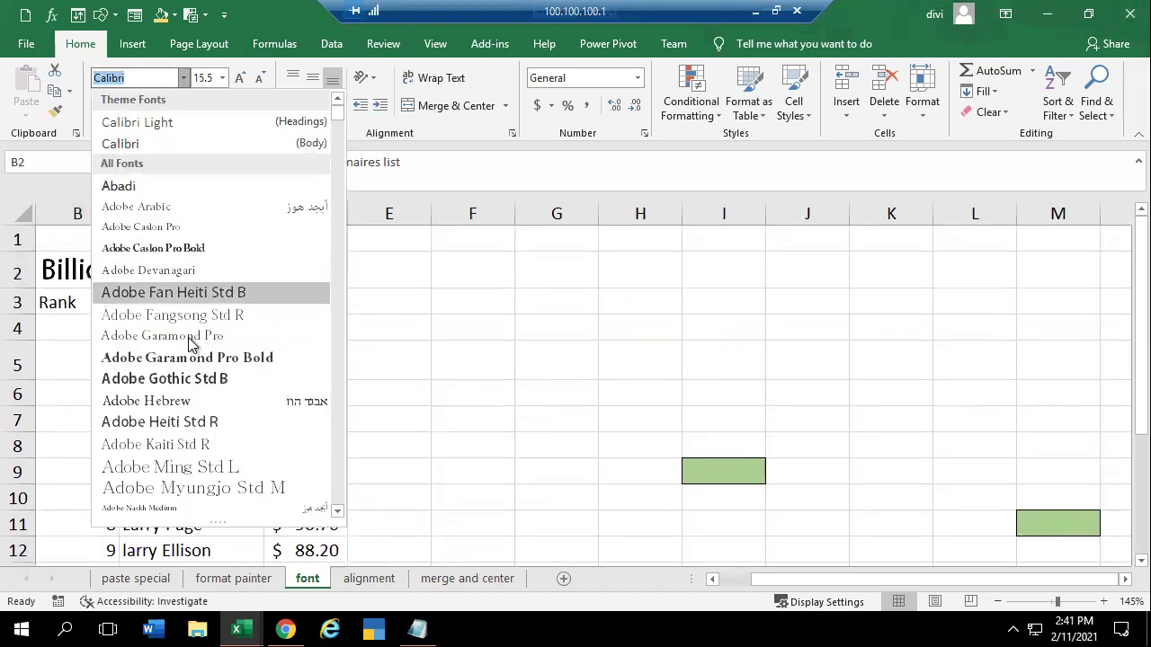
scroll(202, 364, down, 5)
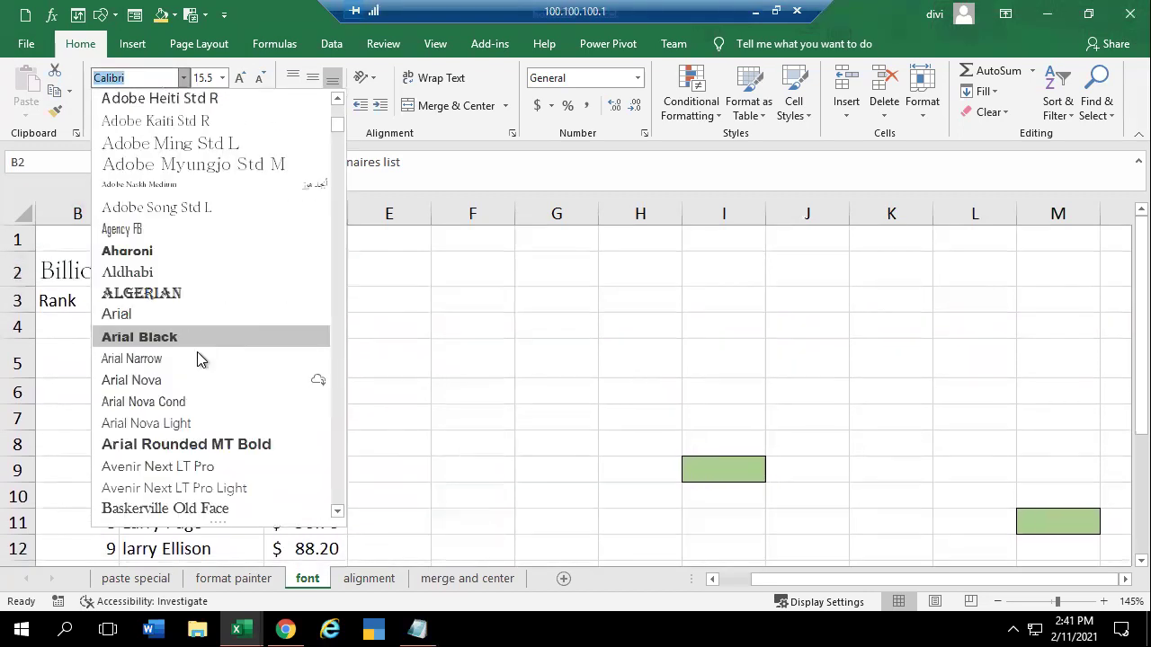
click(162, 294)
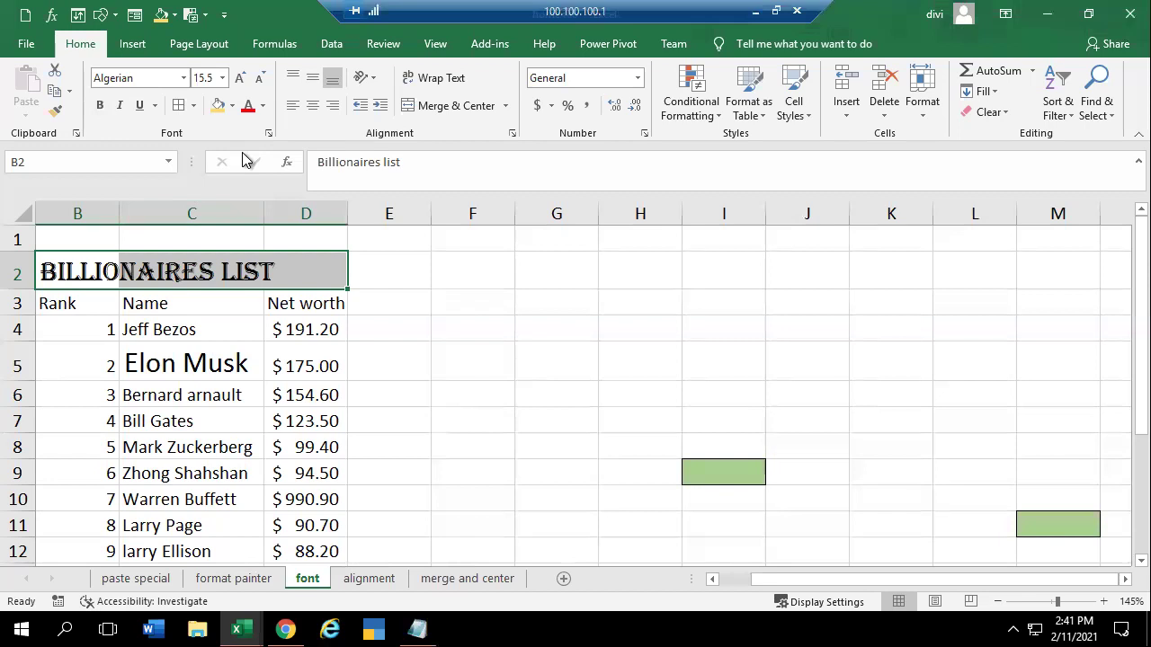
- Make the title bold and italic with a double underline
key(ctrl+b)
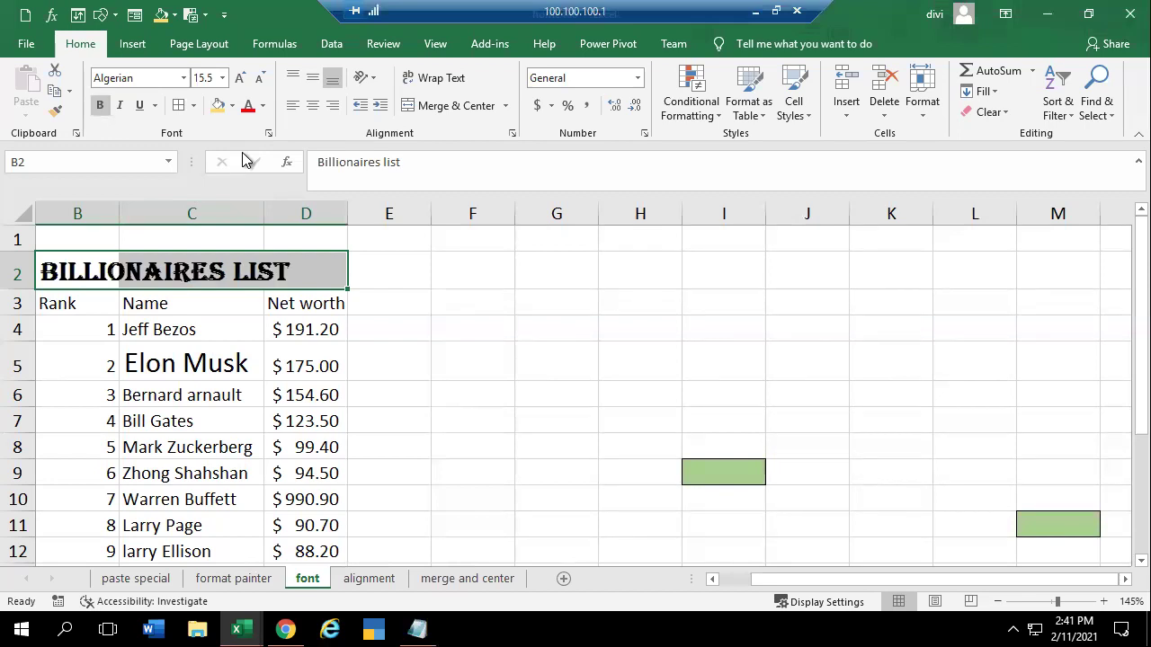
click(100, 108)
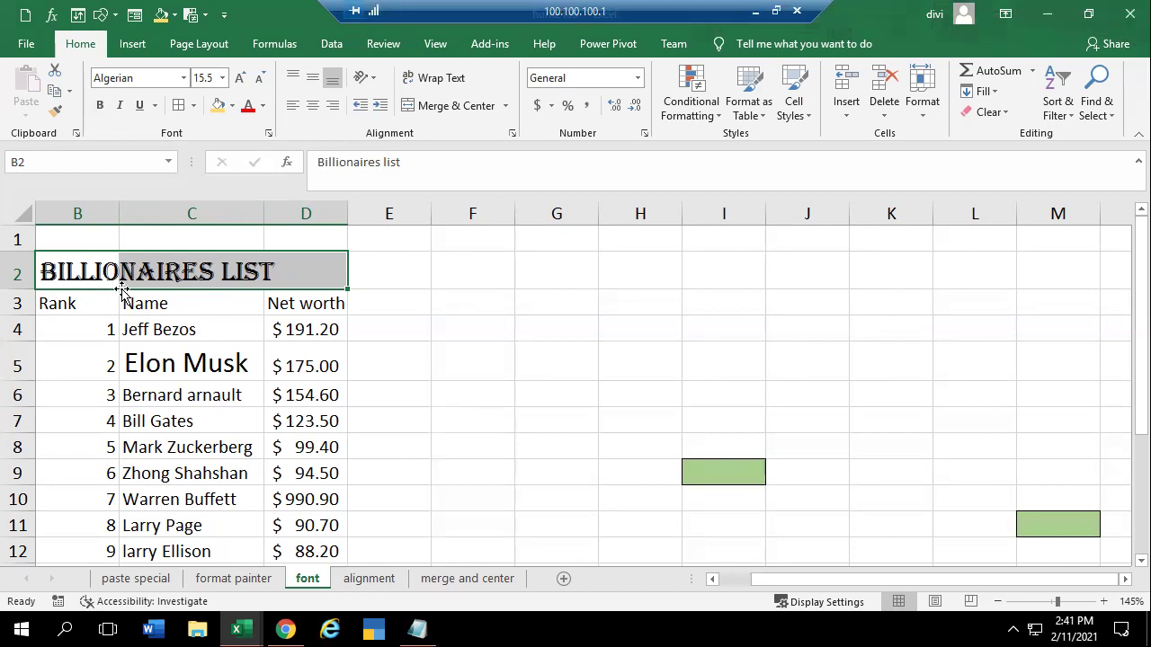
click(101, 107)
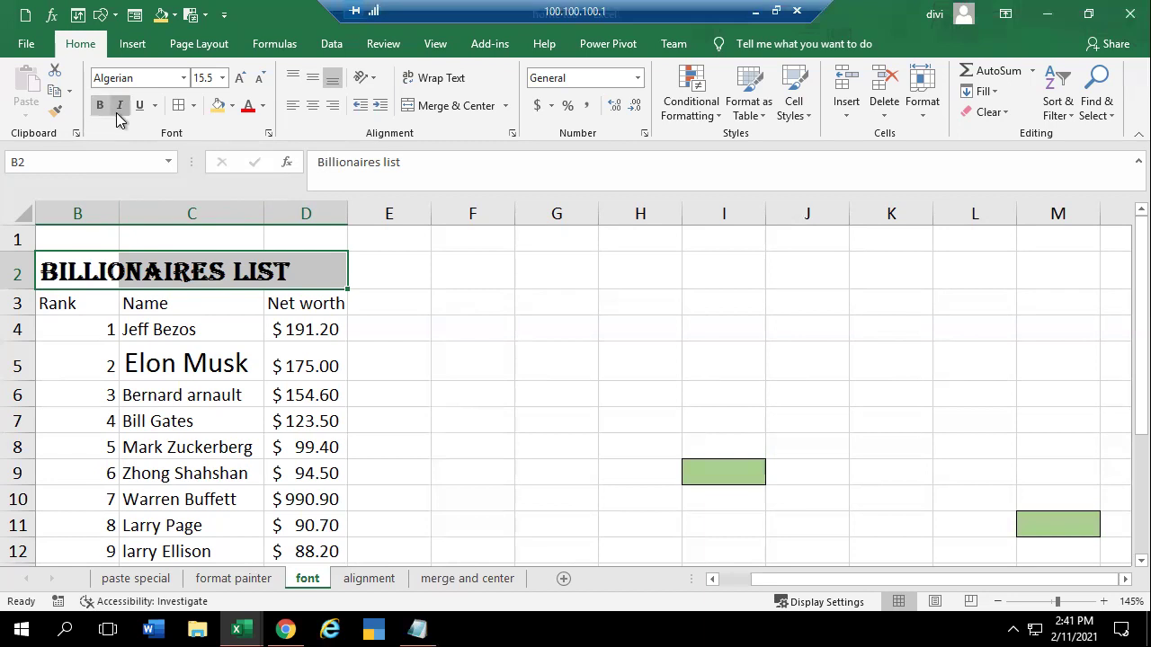
click(118, 108)
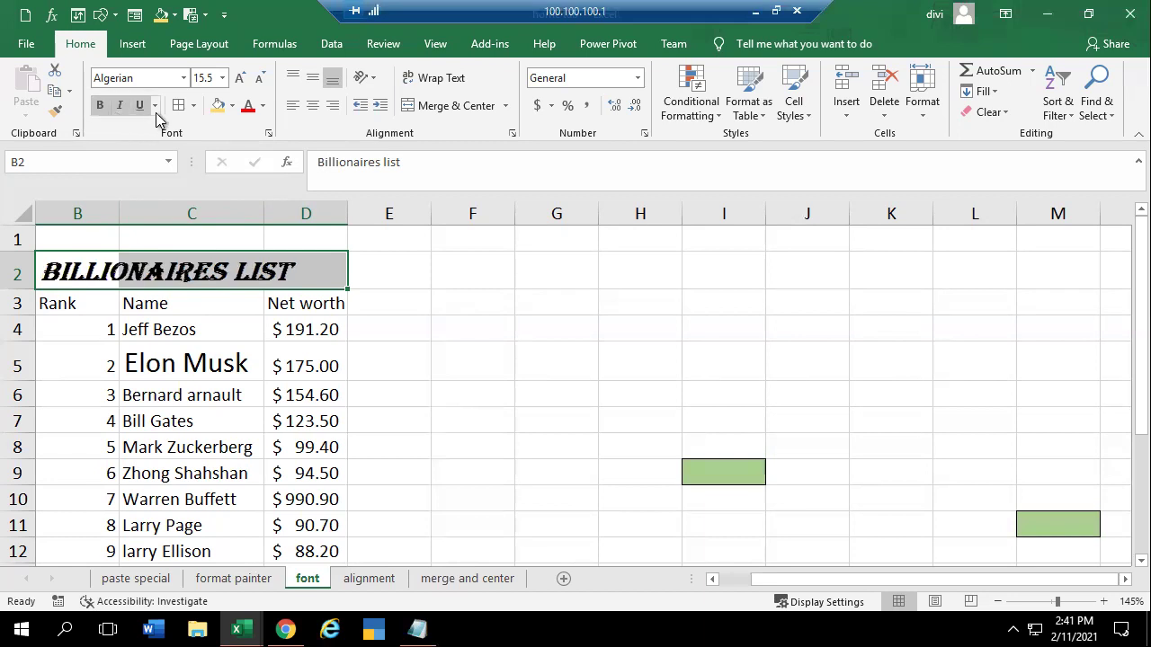
click(155, 106)
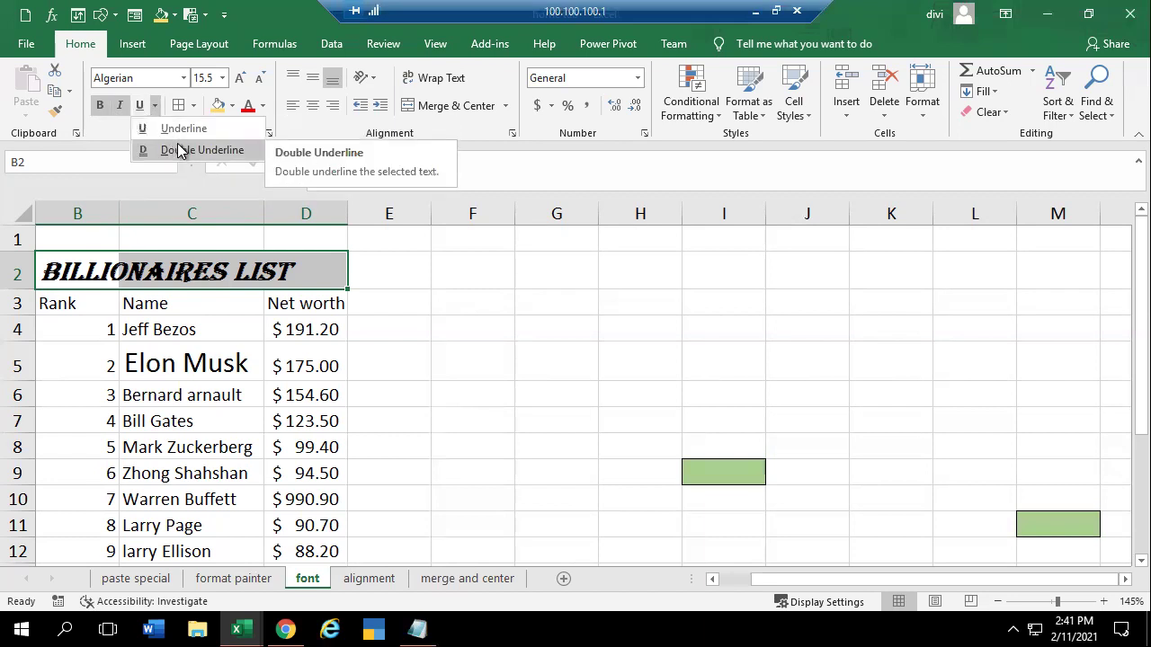
click(183, 130)
click(155, 106)
click(166, 151)
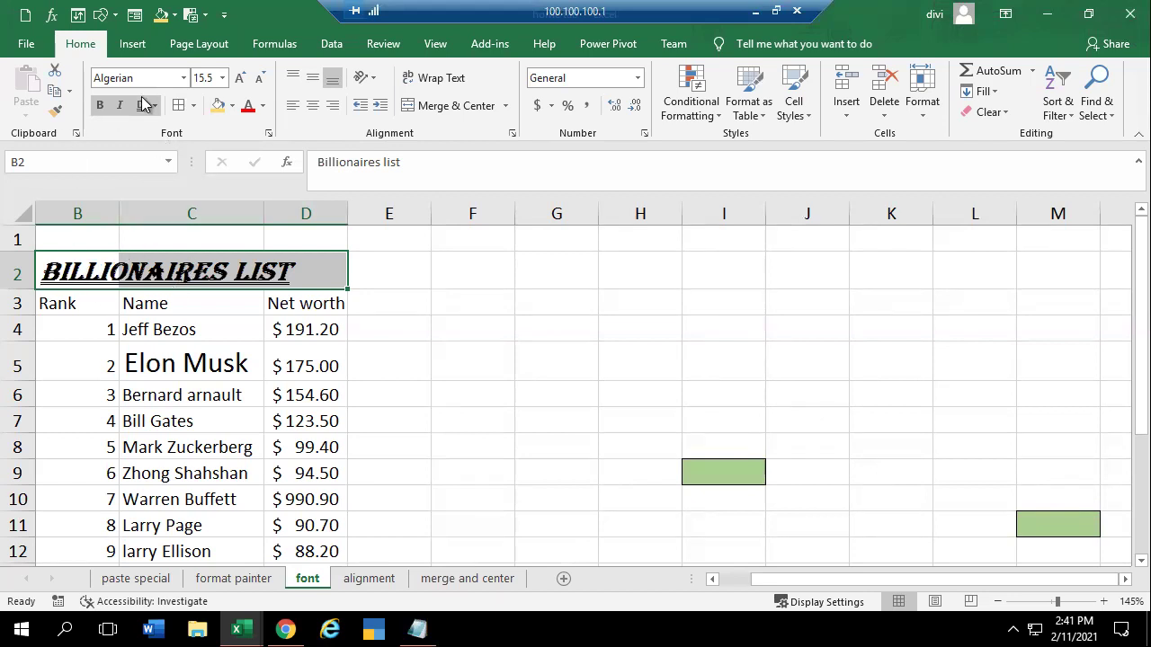
click(135, 267)
- Italicise the ranks in B3:B11 and make the names in C3:C11 bold
drag(70, 303, 90, 524)
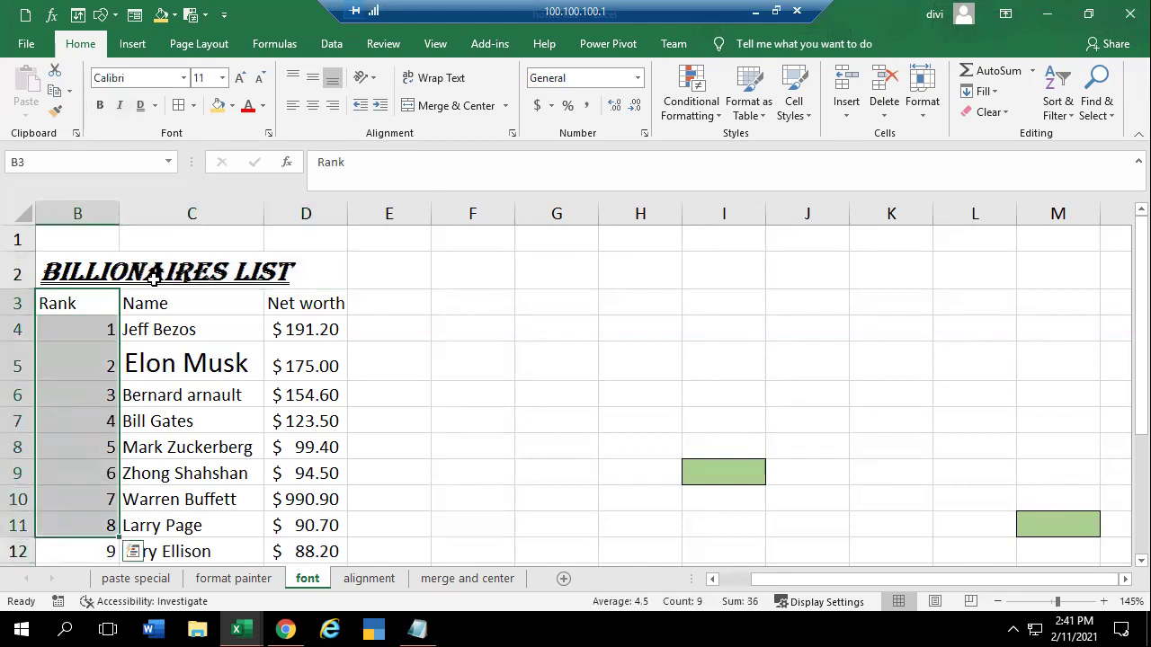
click(119, 105)
drag(163, 301, 188, 526)
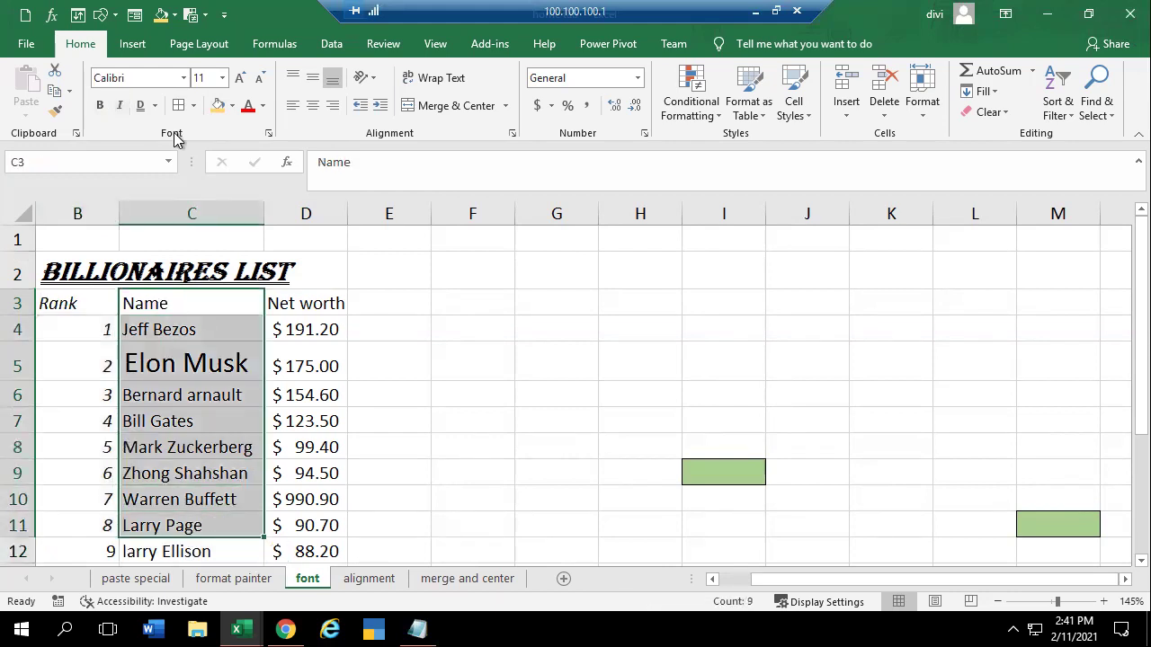
click(100, 105)
- Select the title cells across B2 to D2
scroll(270, 342, down, 1)
scroll(300, 295, up, 1)
drag(298, 306, 314, 553)
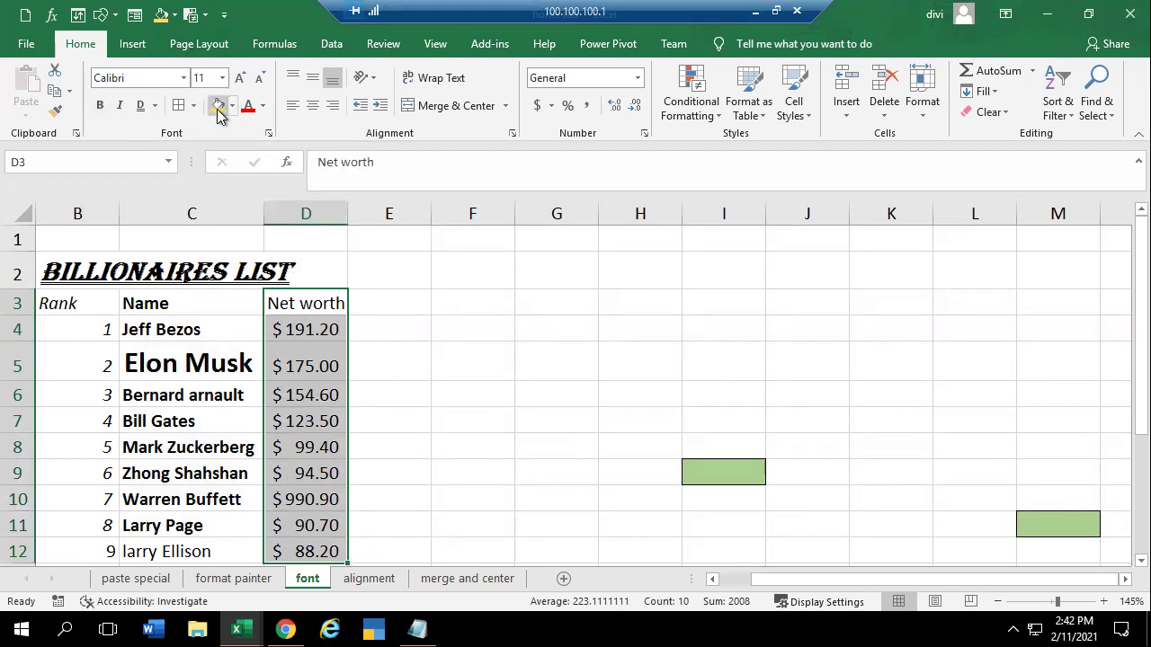
click(81, 274)
drag(158, 287, 292, 266)
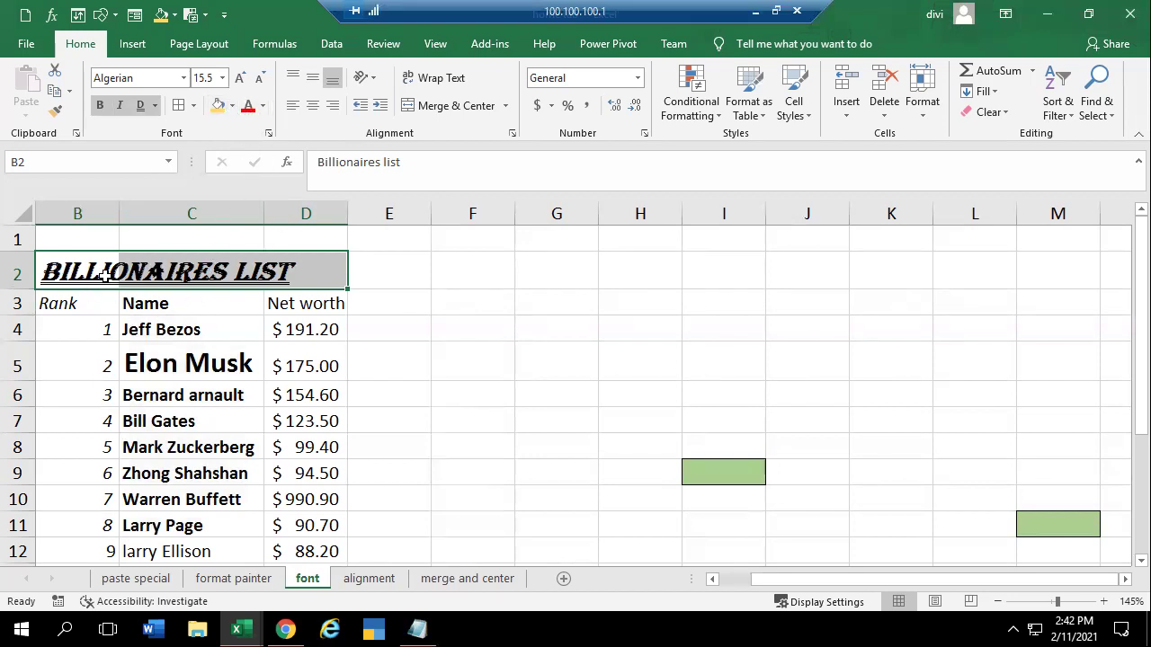
- Fill the Billionaires list title gold and the B3:D3 header row light blue
click(232, 106)
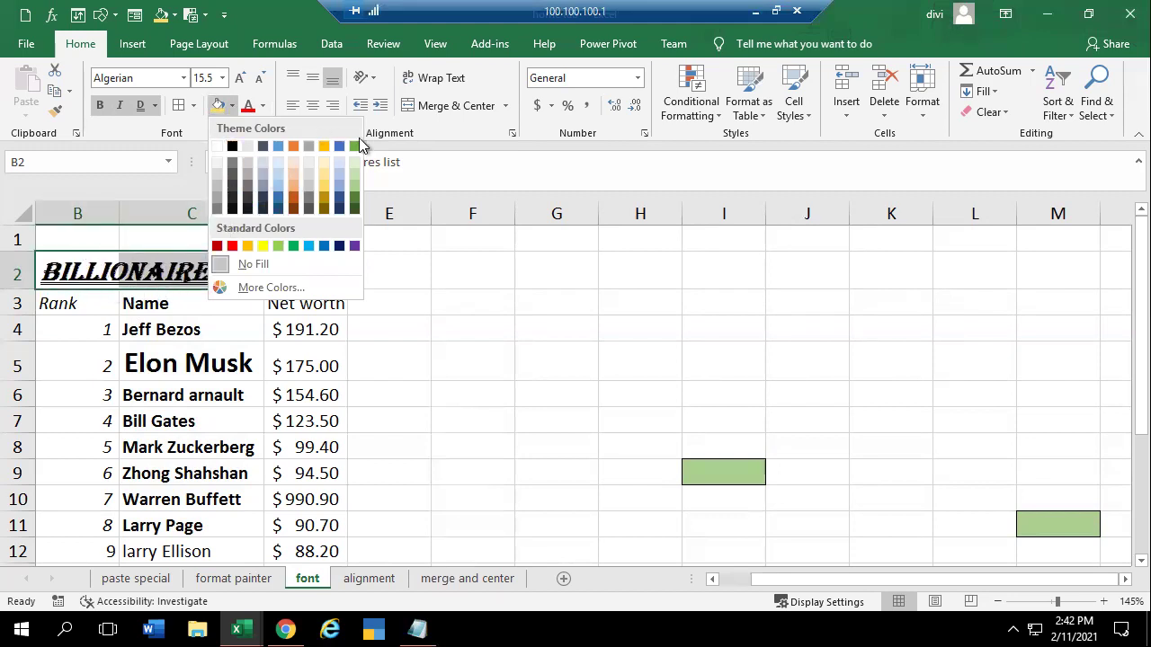
click(324, 193)
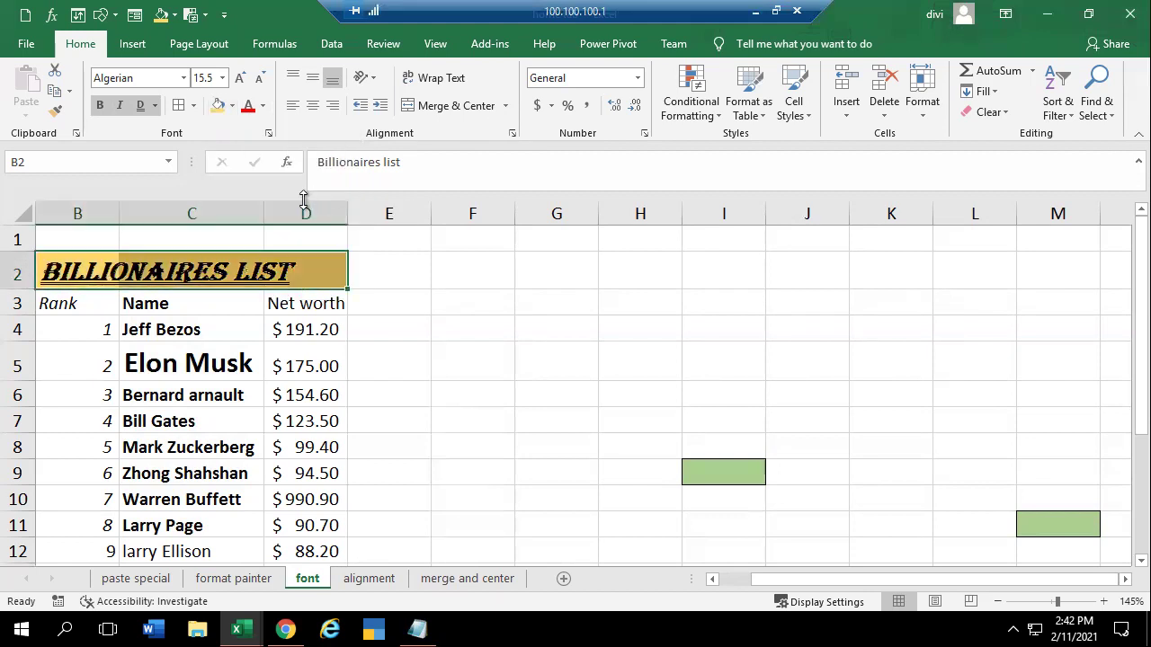
click(85, 306)
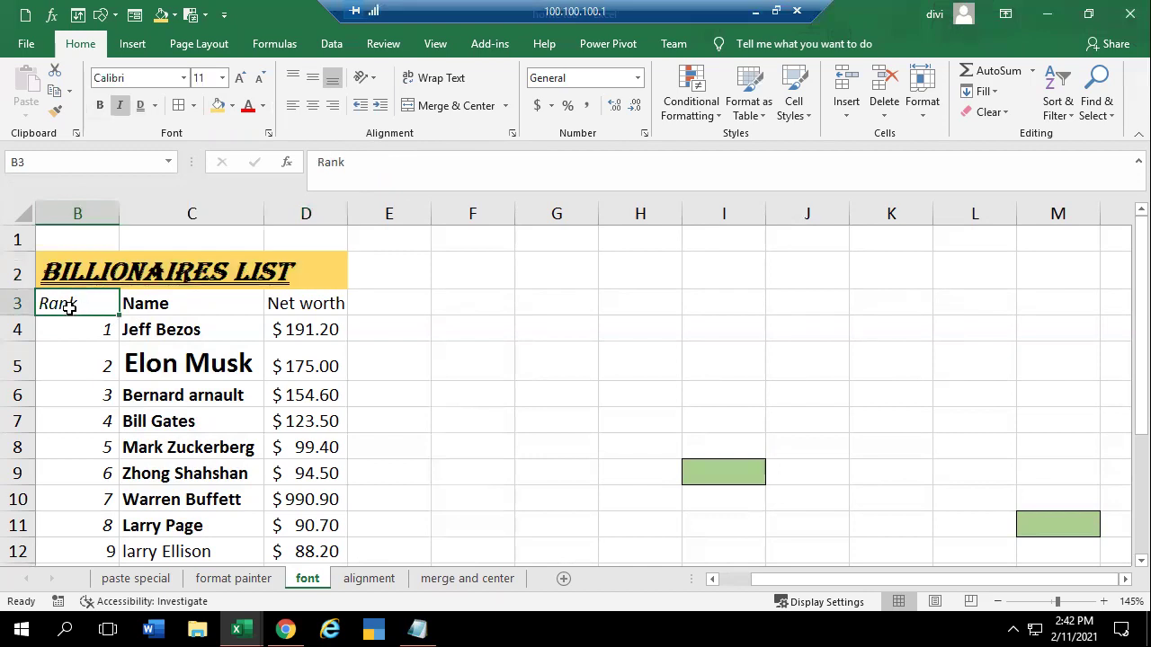
drag(77, 305, 321, 301)
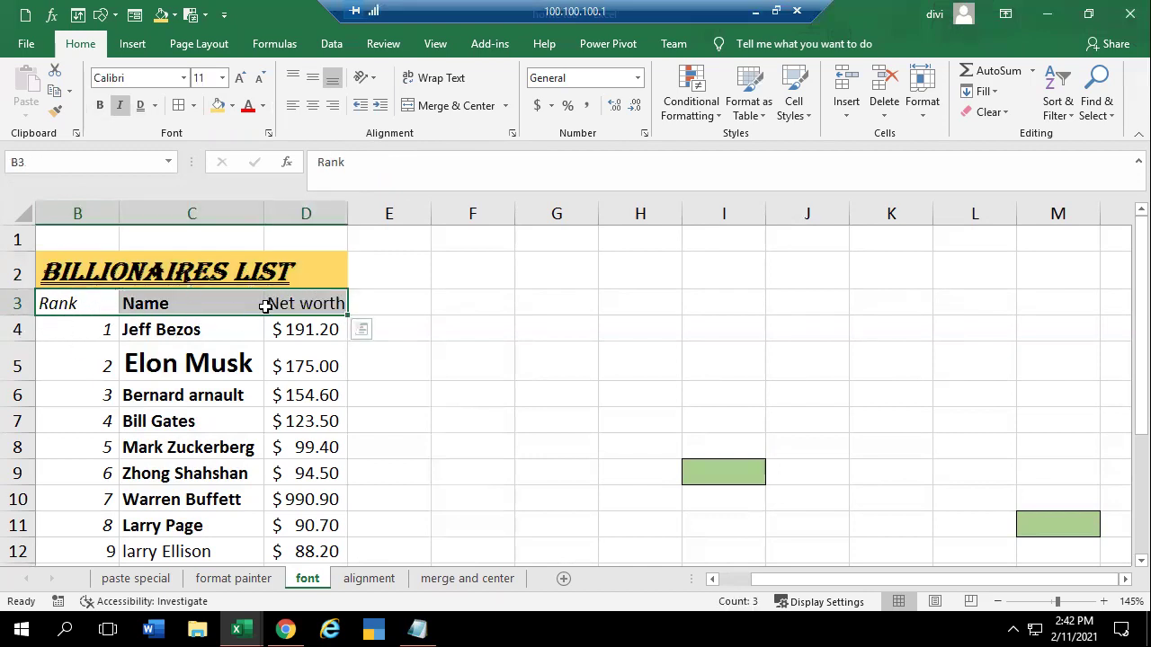
click(233, 106)
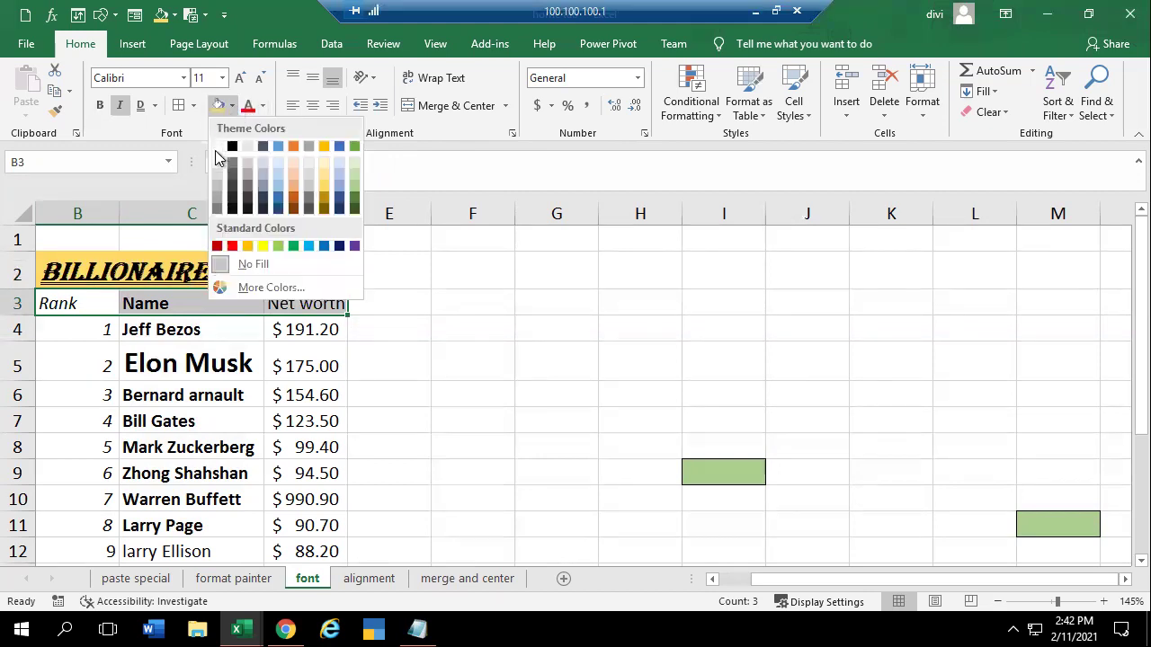
click(278, 188)
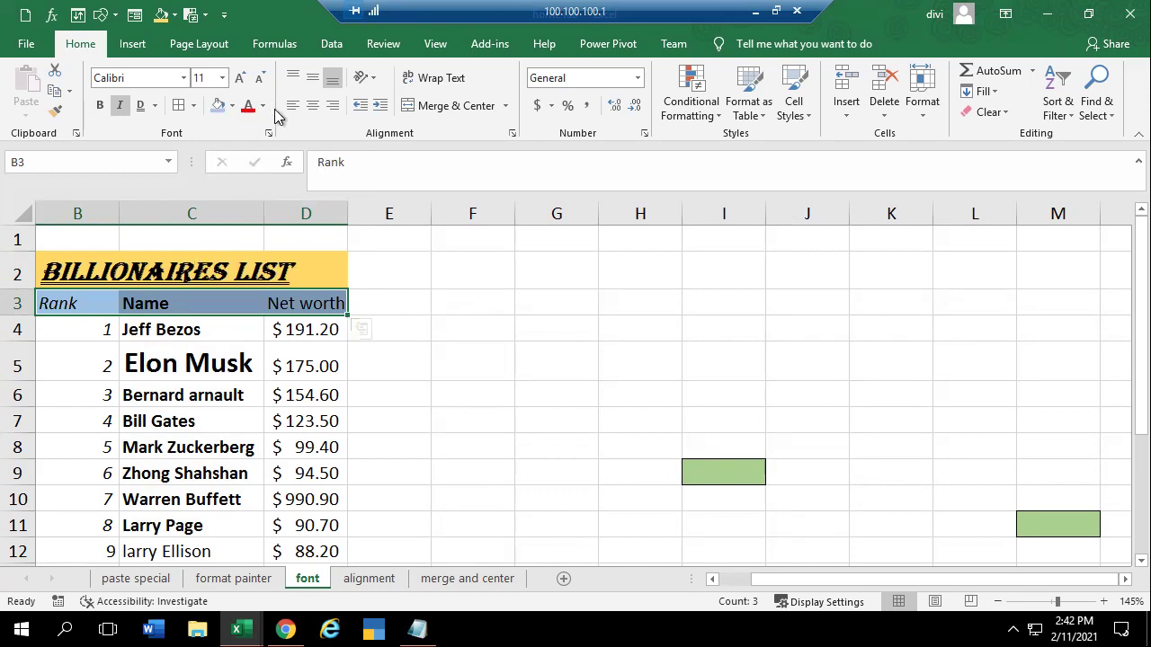
drag(96, 329, 283, 540)
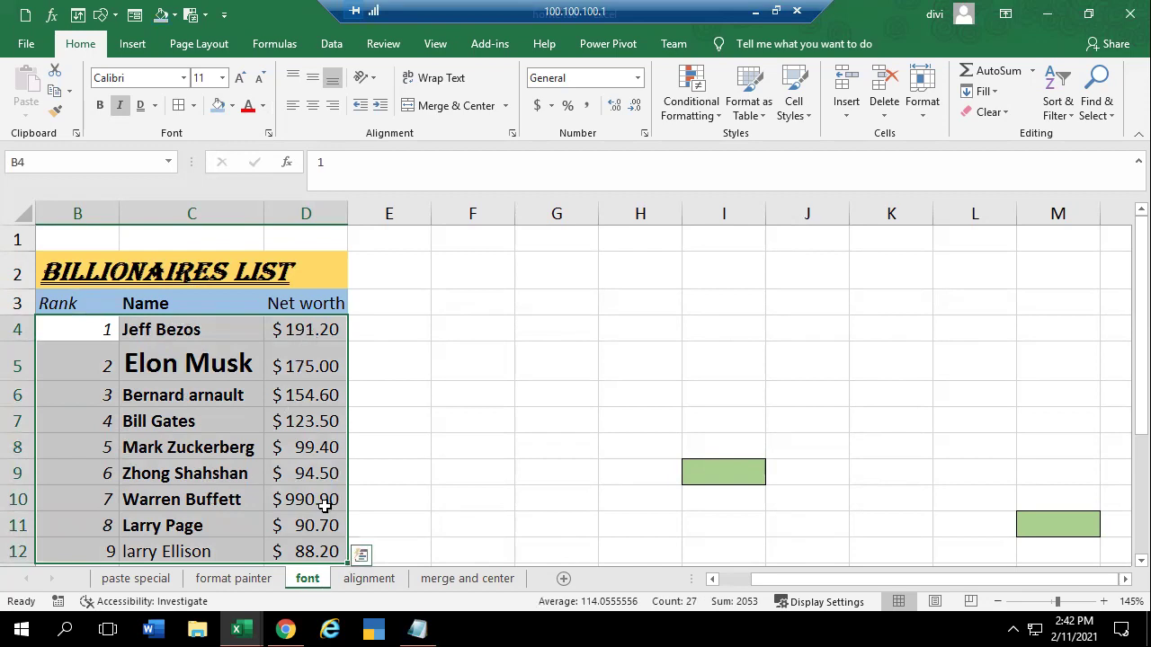
- Set ranks and names in B4:C11 to navy and net worth D4:D11 to red
click(262, 105)
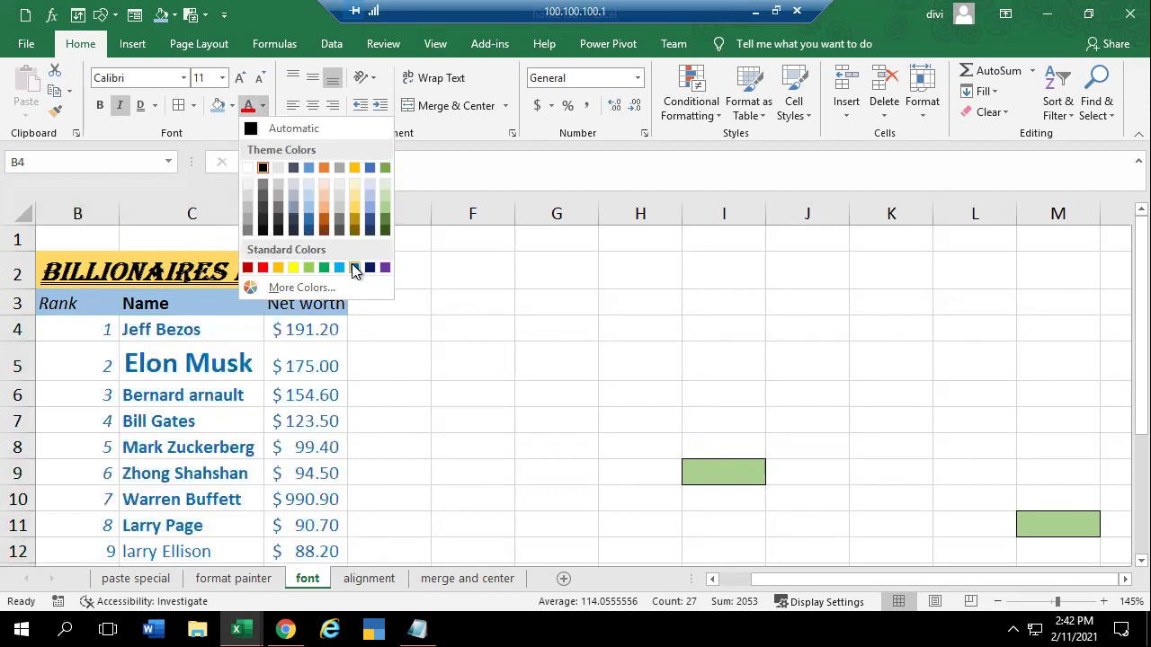
click(368, 268)
drag(304, 331, 321, 529)
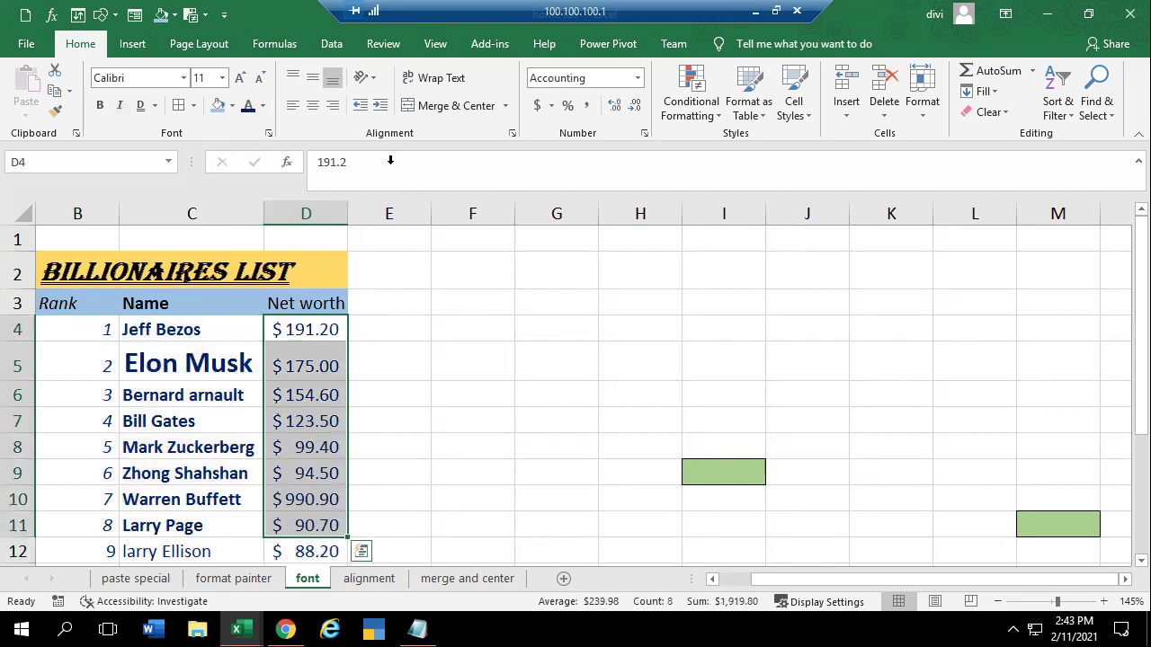
click(262, 105)
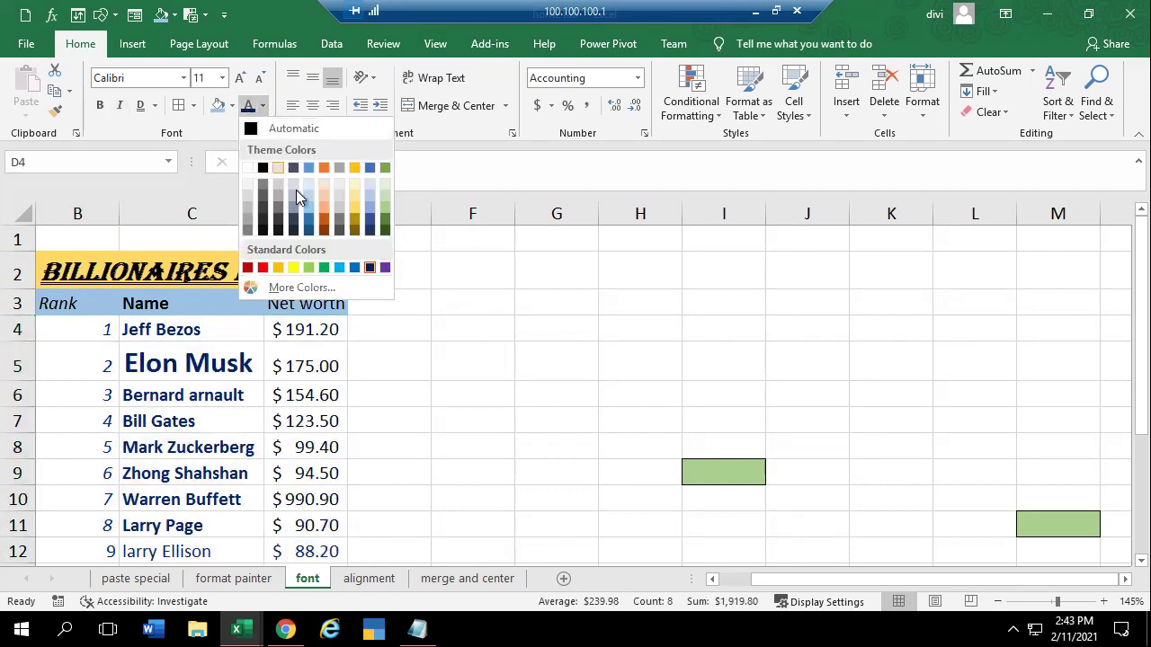
click(262, 267)
- Select the whole table from B2 to D12
click(416, 276)
scroll(229, 316, down, 1)
scroll(216, 318, up, 1)
drag(105, 271, 306, 551)
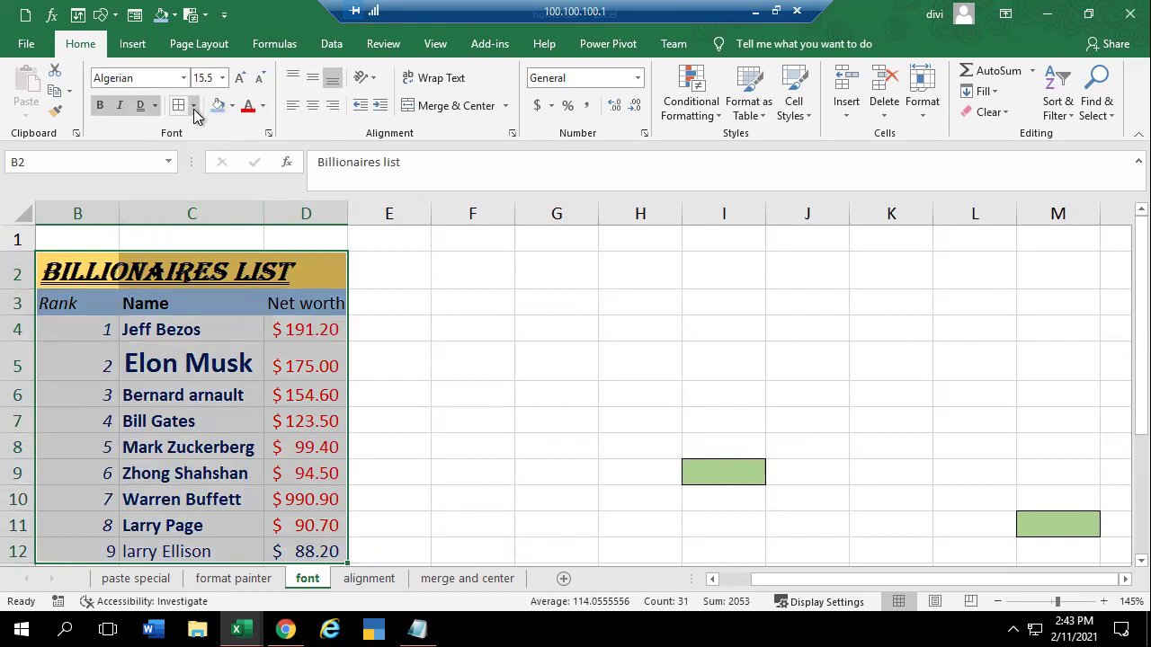
- Select the full Billionaires list table B2:D12
click(169, 265)
drag(91, 275, 315, 549)
click(426, 423)
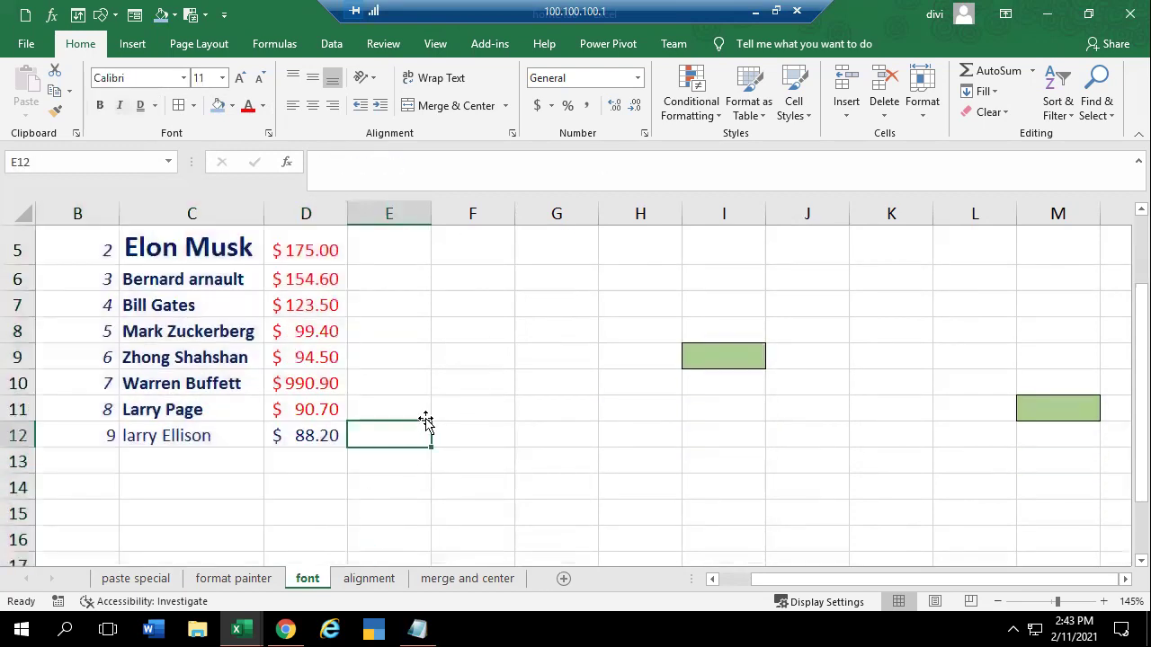
click(538, 387)
click(469, 355)
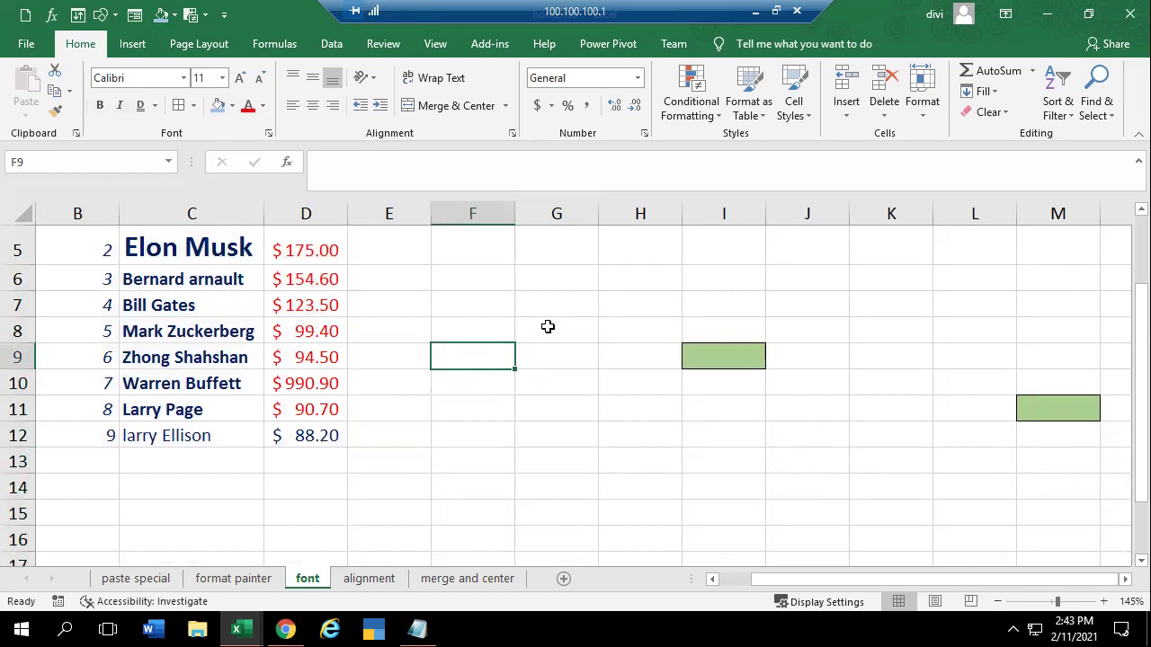
click(547, 327)
scroll(375, 438, up, 1)
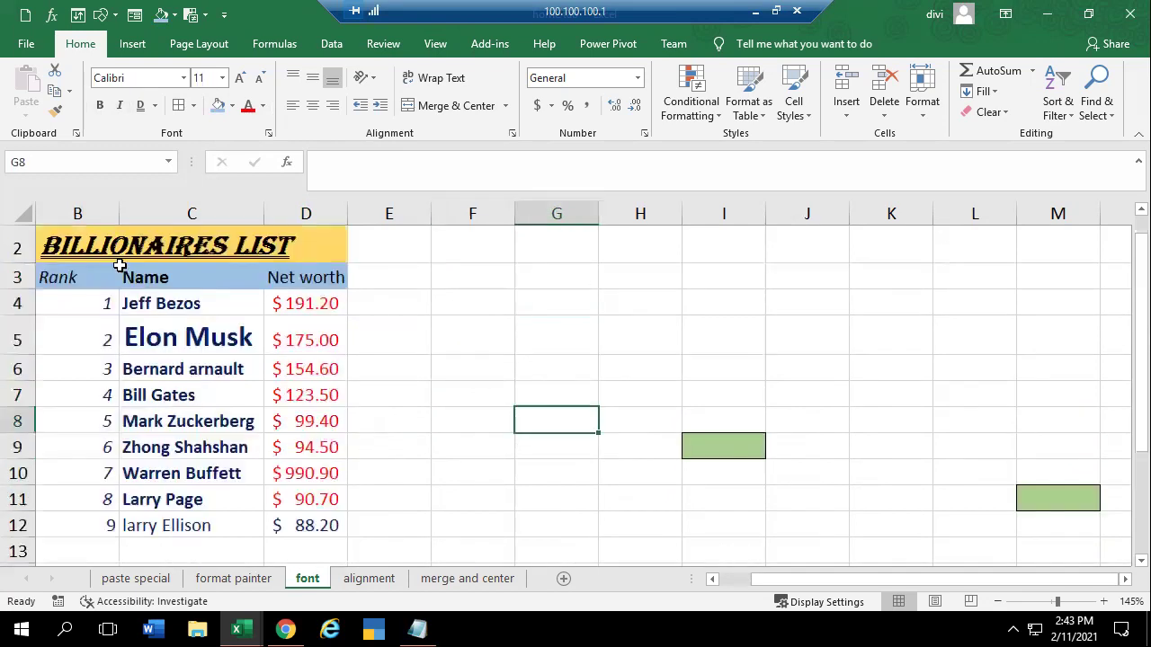
drag(90, 245, 332, 481)
click(389, 447)
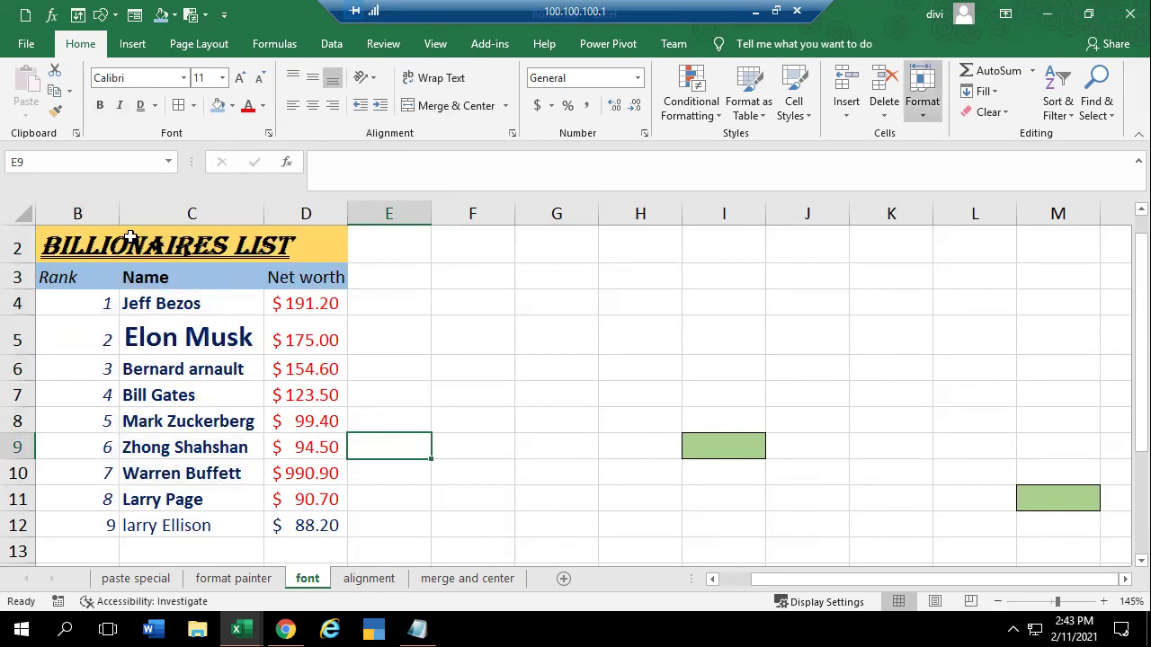
drag(97, 243, 278, 525)
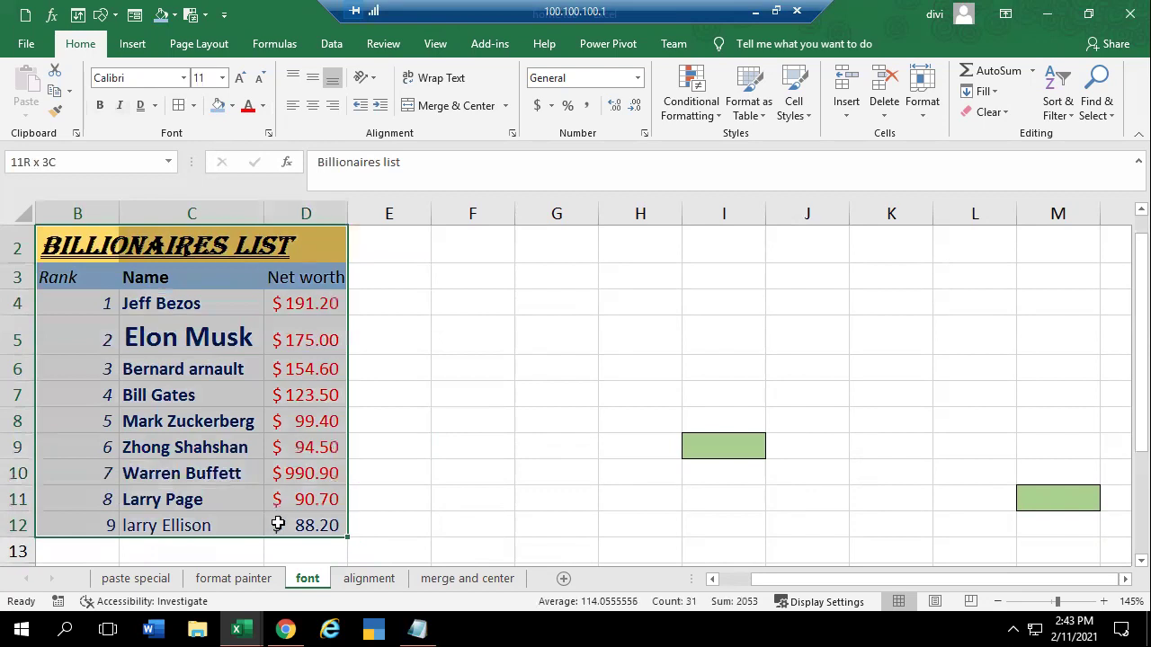
- Apply All Borders to the table, then remove them with No Border
click(178, 107)
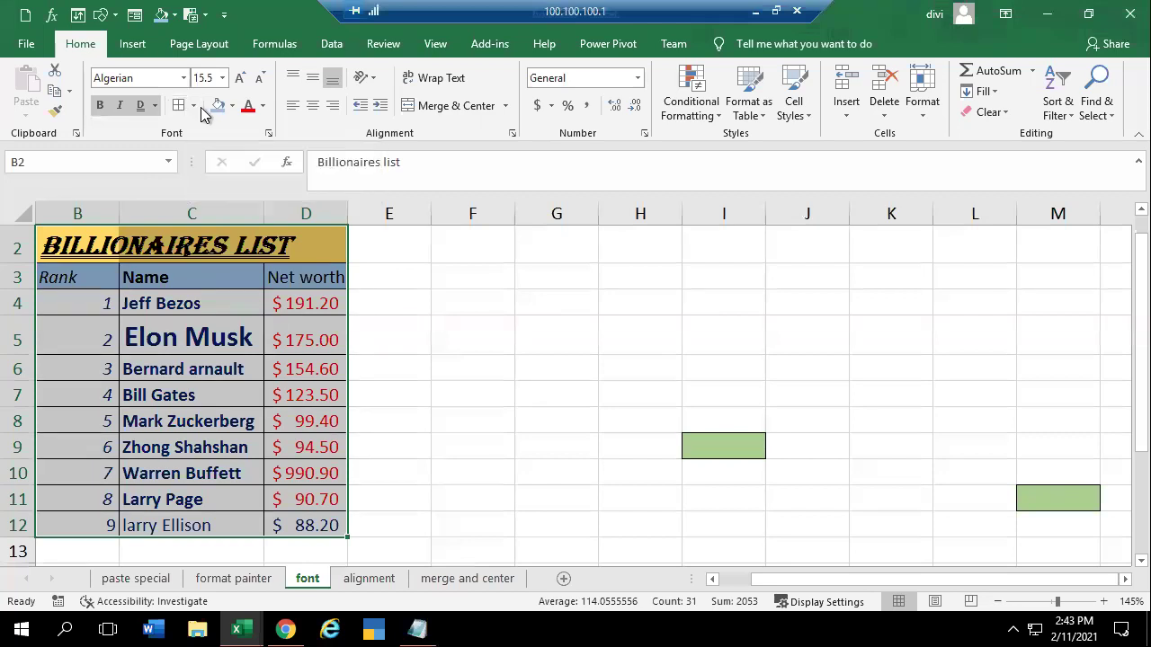
click(193, 105)
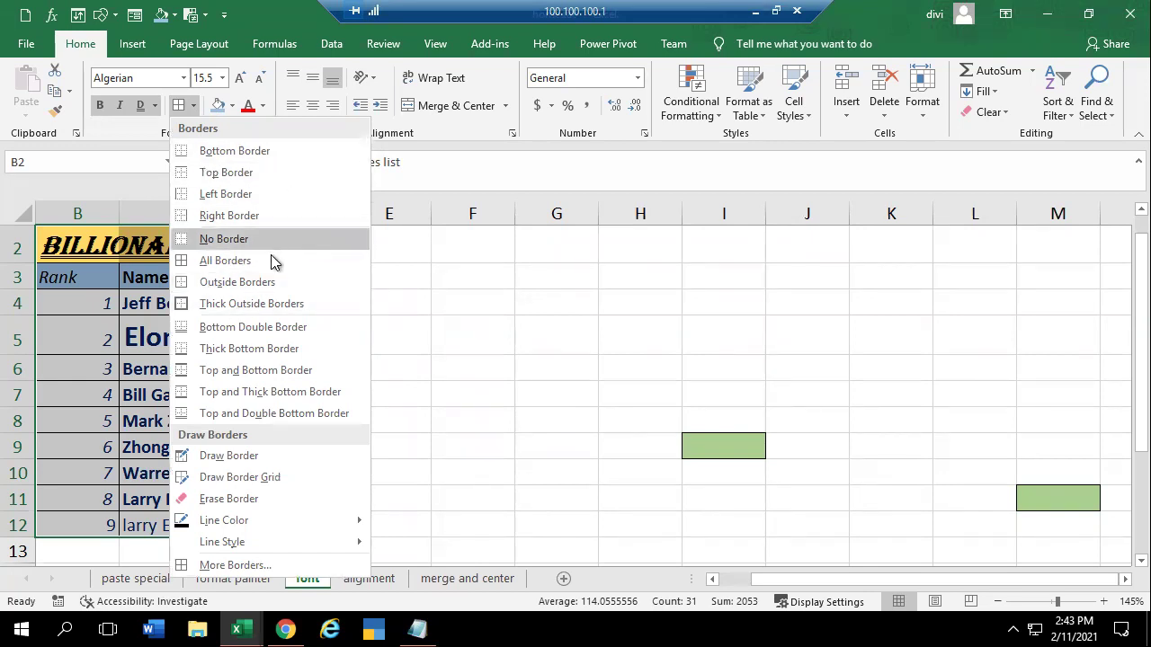
click(225, 263)
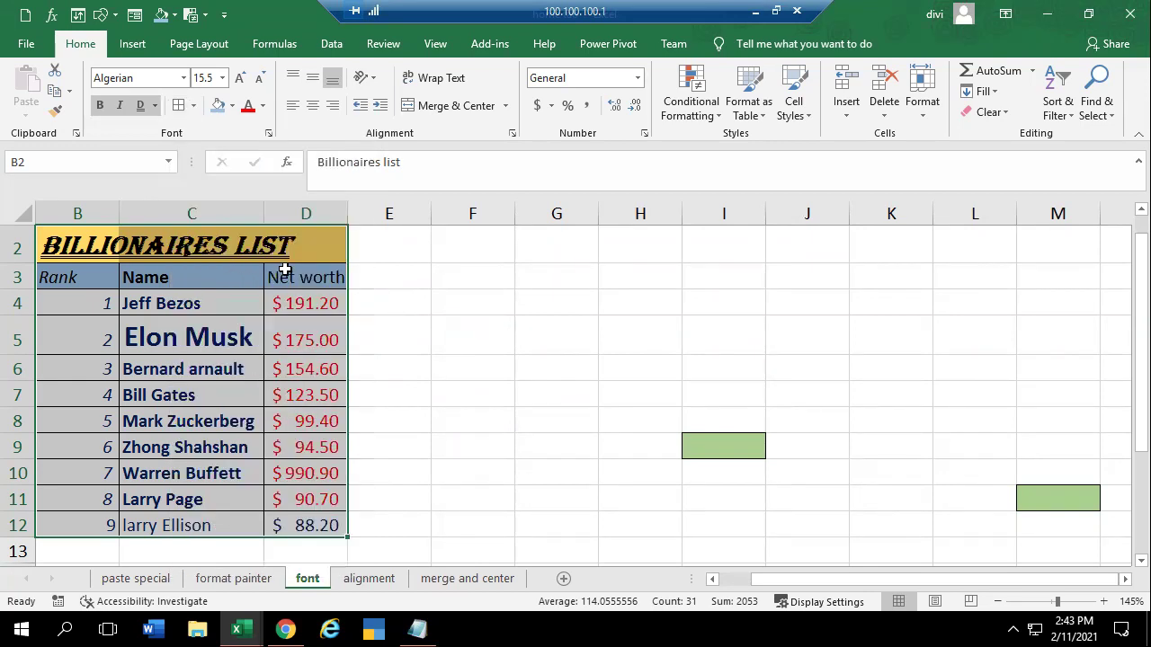
click(192, 106)
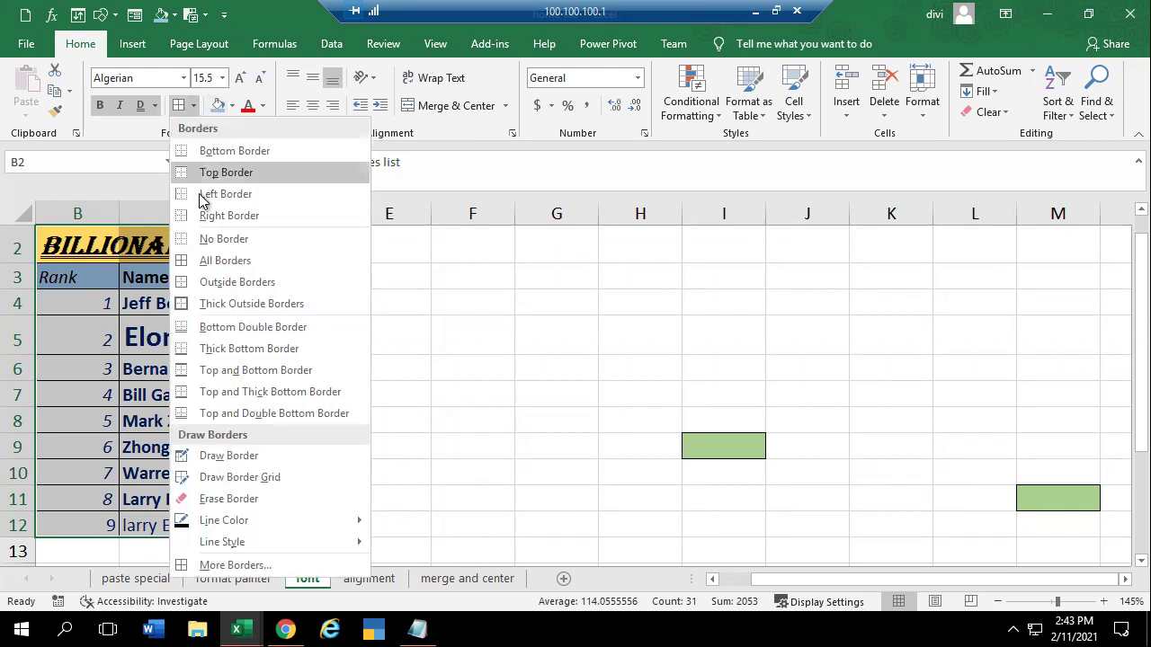
click(206, 240)
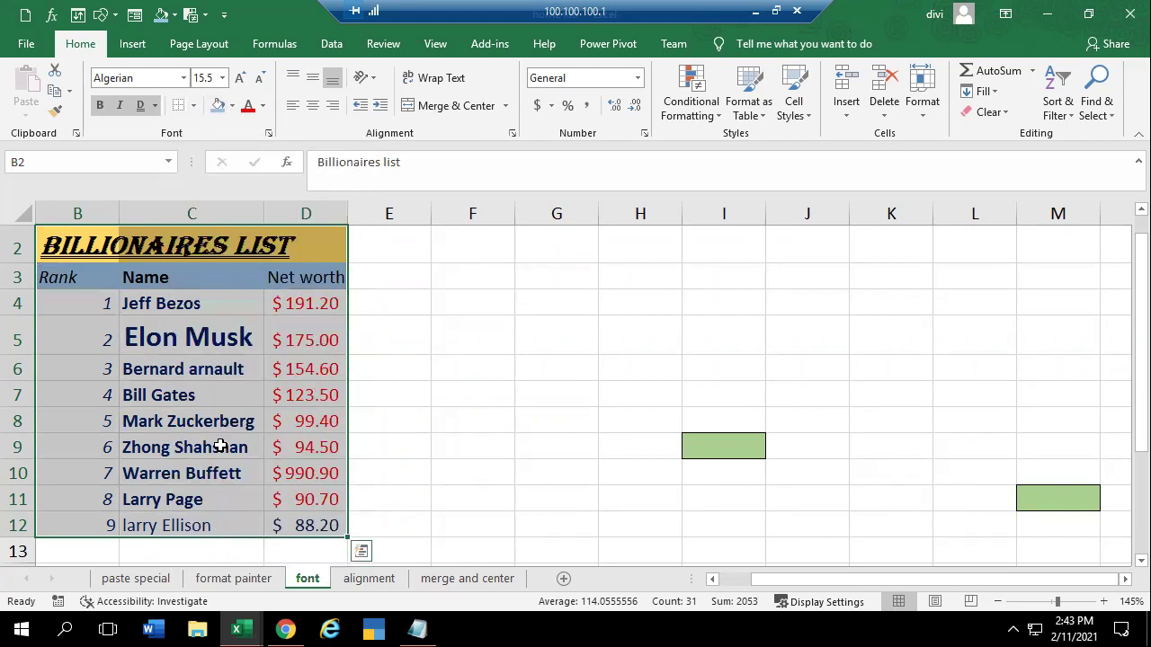
- Open the border styles list and close it without applying a border
drag(764, 578, 584, 468)
drag(791, 578, 216, 126)
click(193, 105)
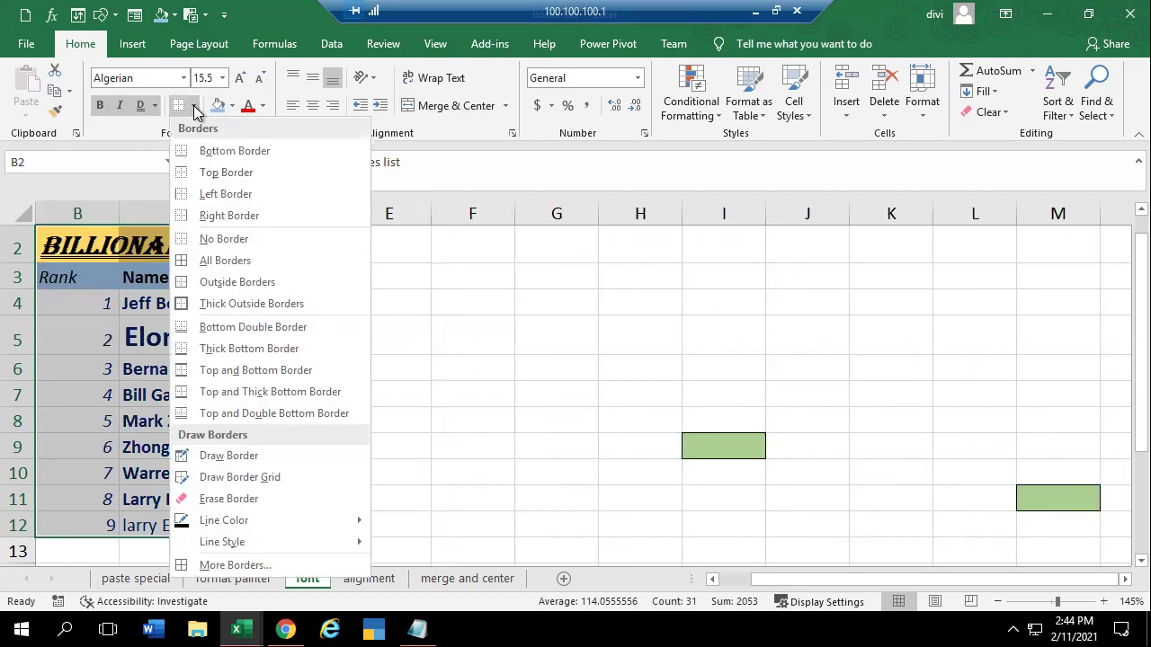
click(576, 370)
drag(804, 581, 400, 516)
- Copy the Billionaires list table and paste it starting at G2
key(ctrl+c)
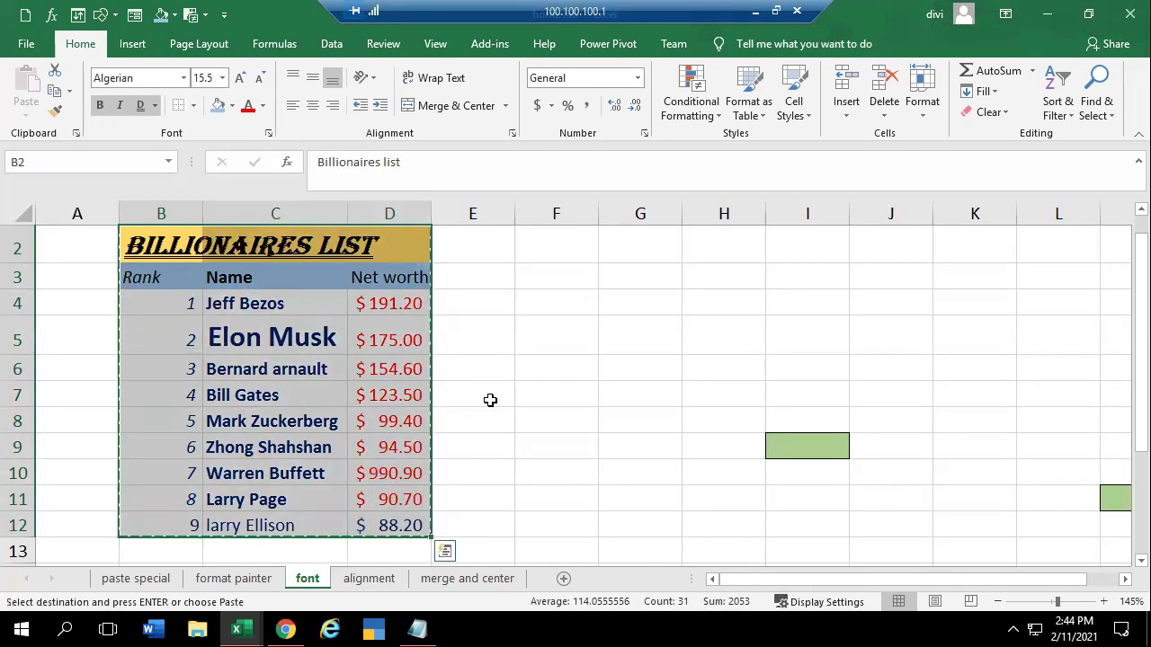
click(667, 256)
key(ctrl+v)
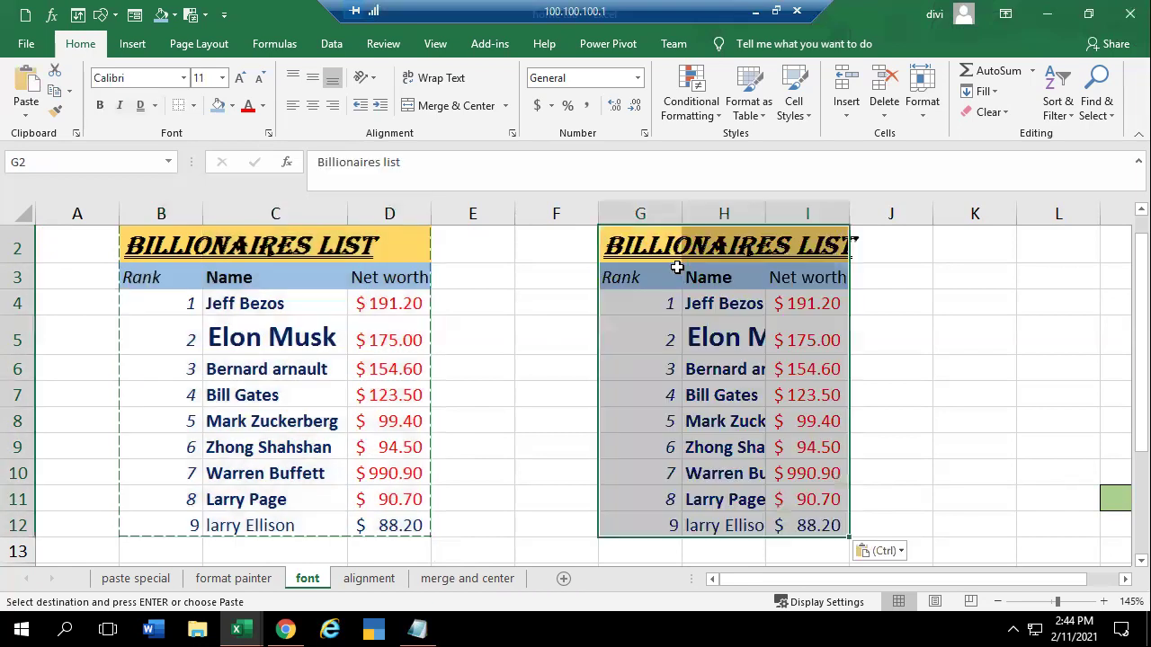
- Auto-fit and adjust columns G and H so the title and full names show
click(690, 249)
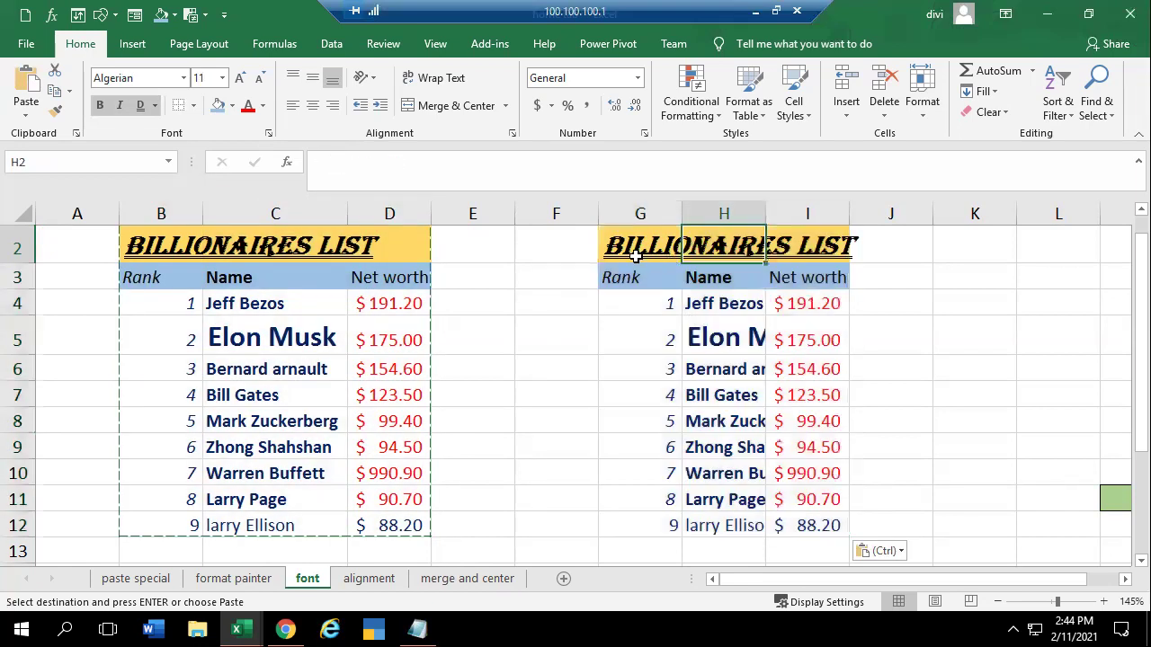
double_click(682, 216)
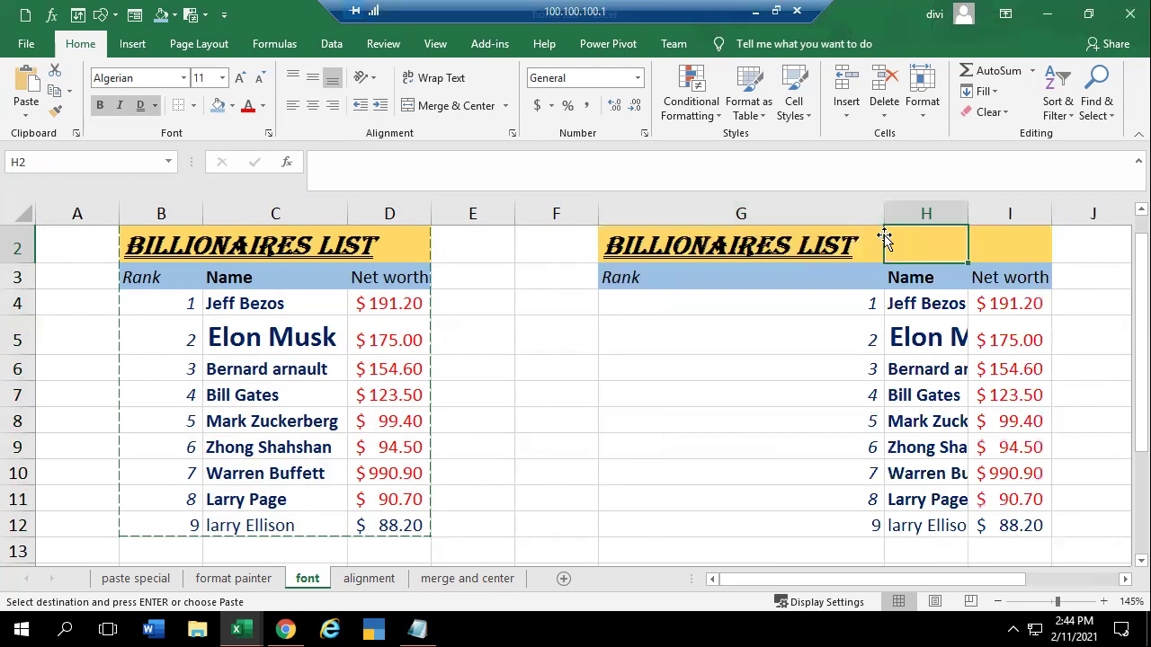
drag(883, 216, 772, 215)
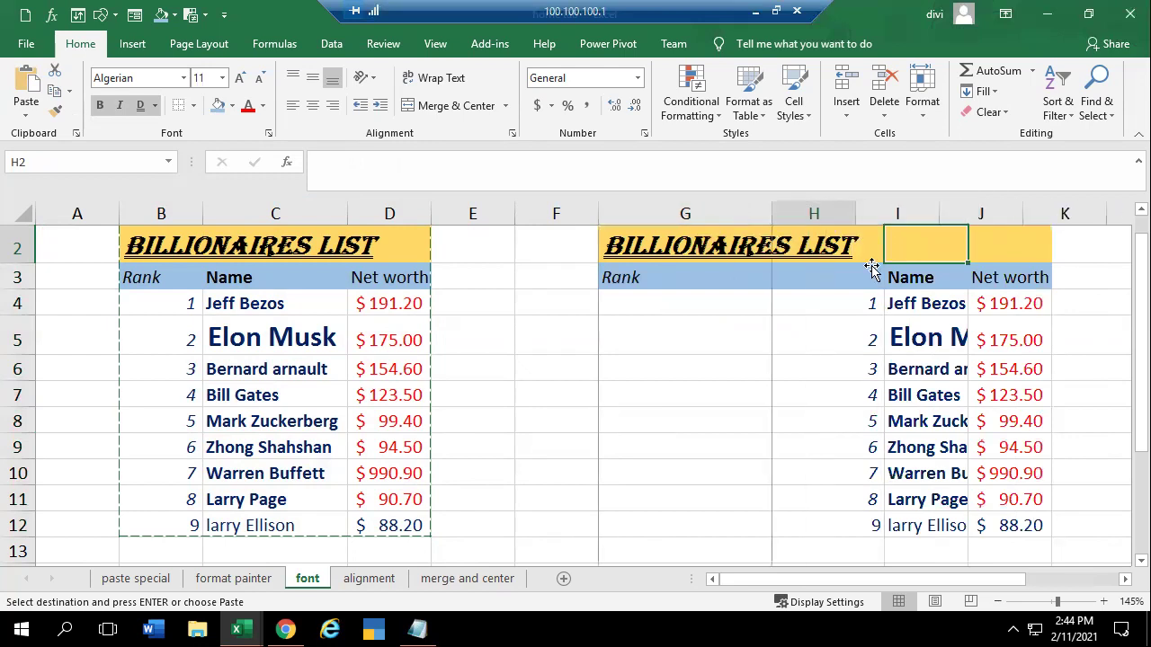
double_click(854, 215)
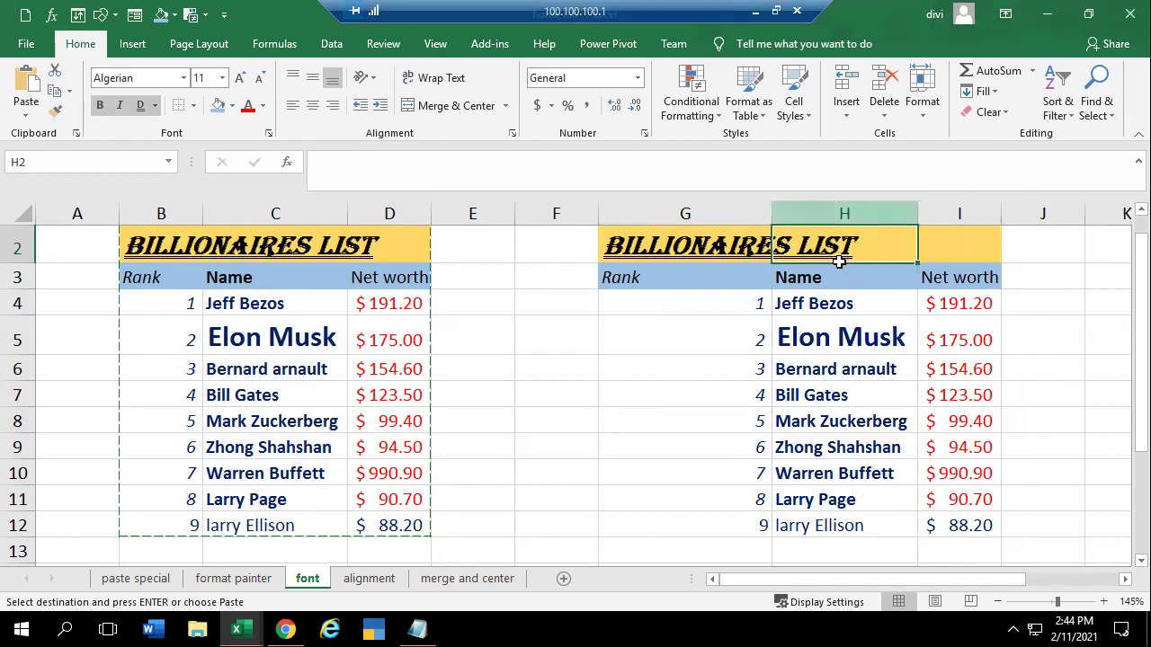
drag(759, 255, 950, 517)
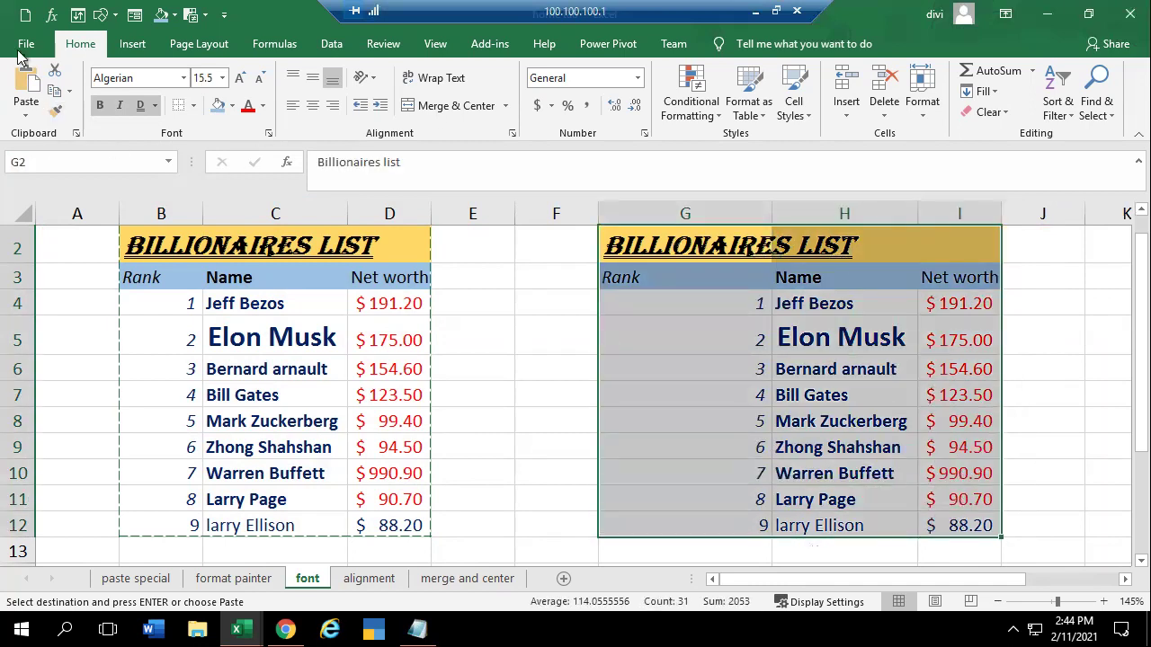
- Give the copied table G2:I12 an outside border, then All Borders
click(196, 107)
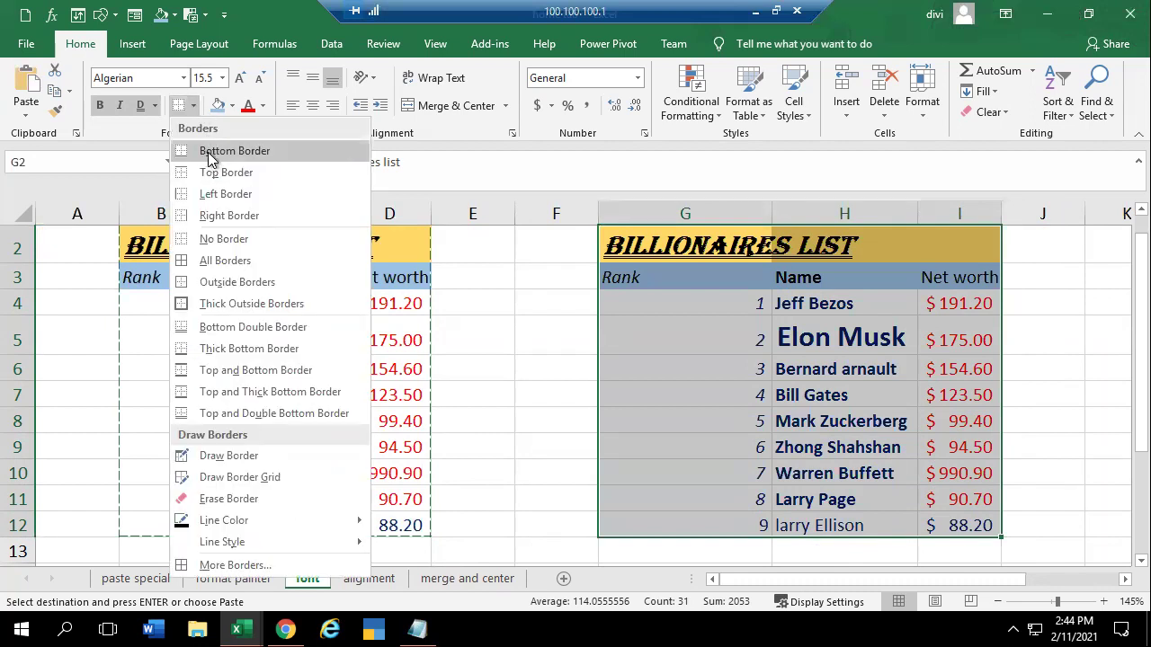
click(227, 279)
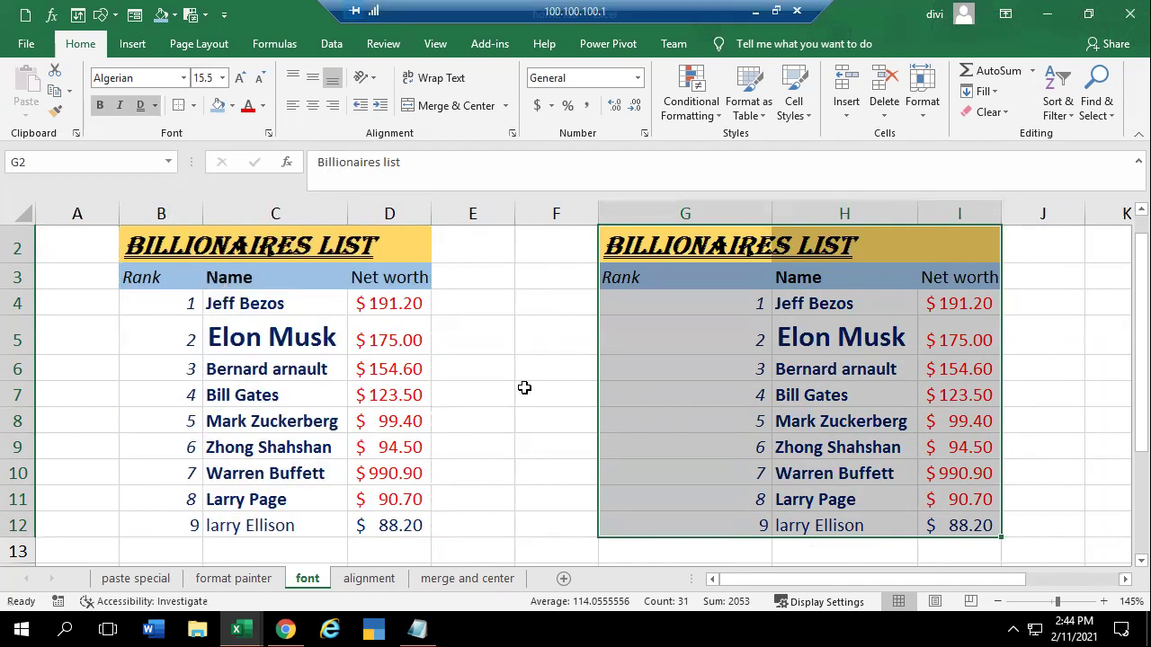
click(526, 390)
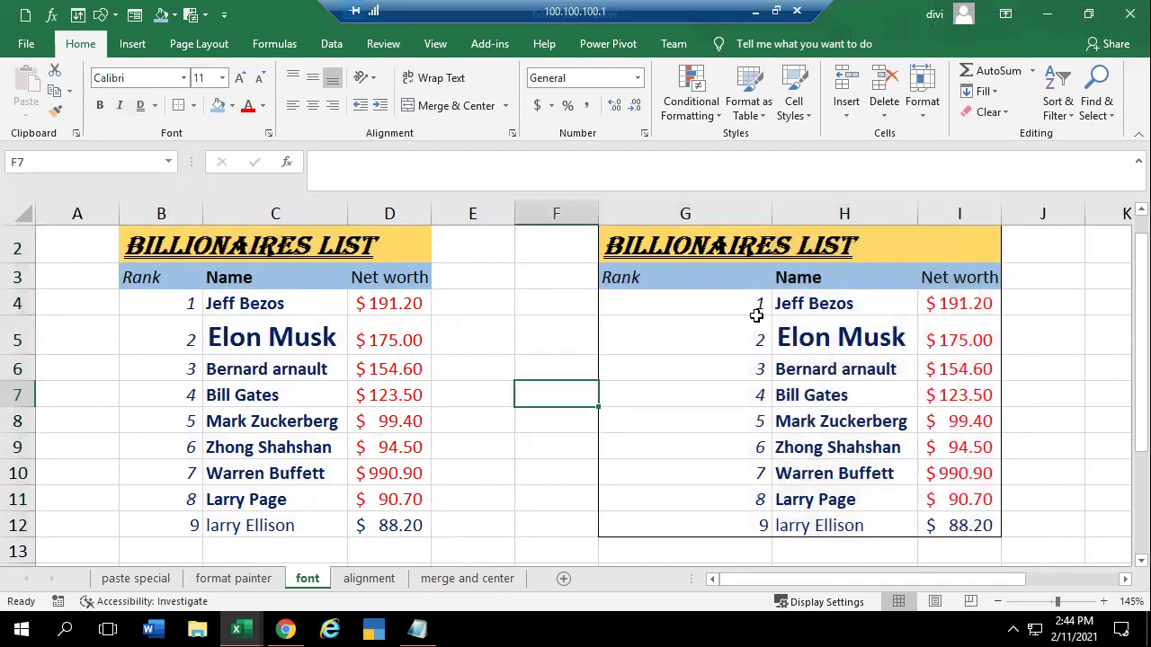
drag(695, 244, 935, 517)
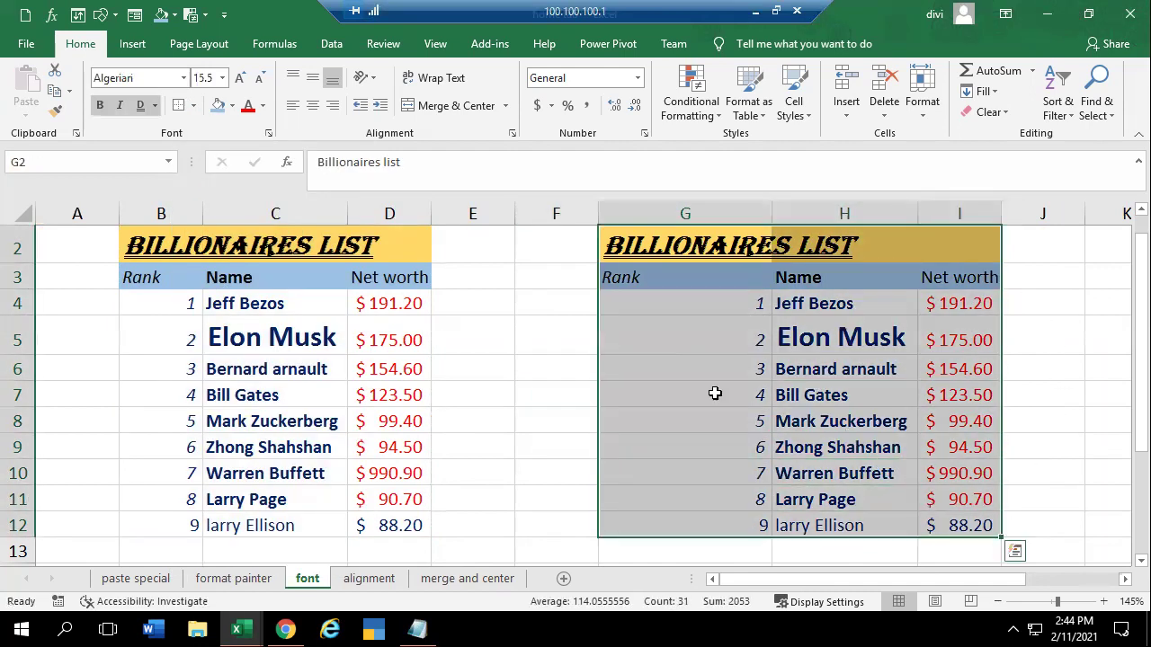
click(192, 105)
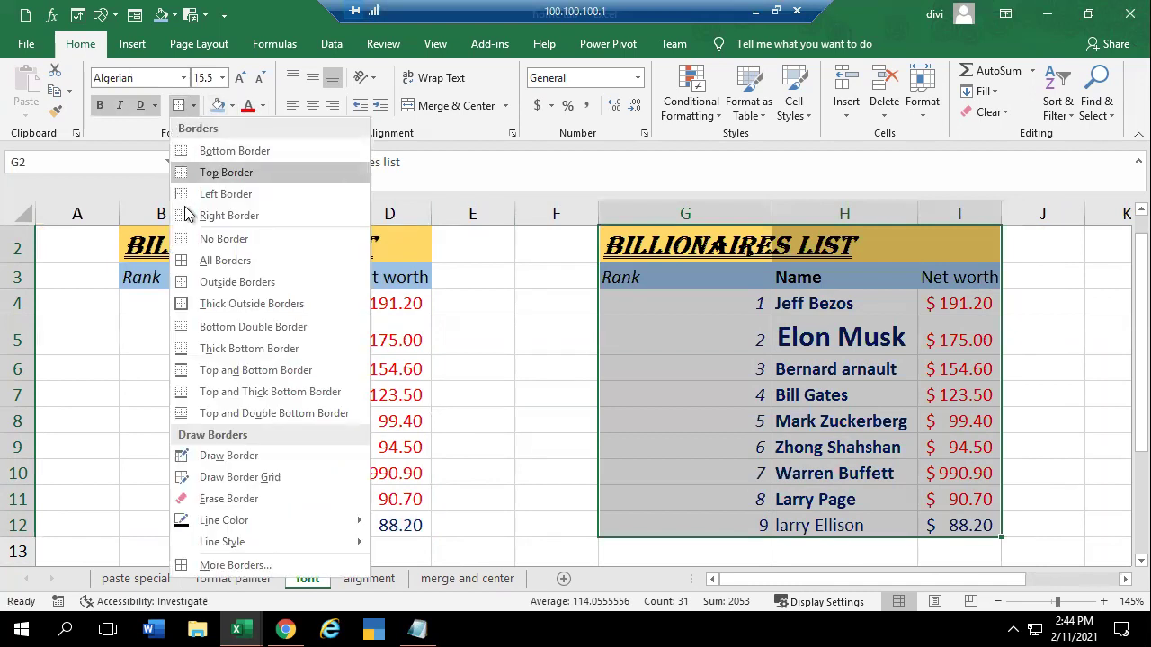
click(223, 261)
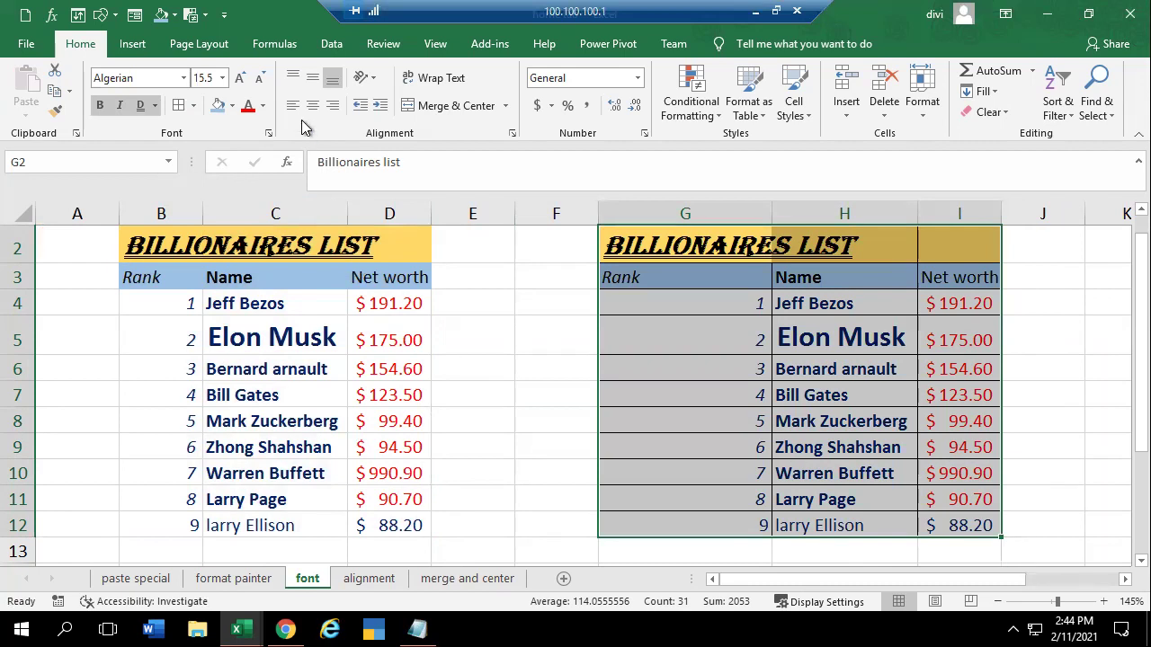
- Browse the border list and Insert tab, returning to Home without further changes
click(193, 105)
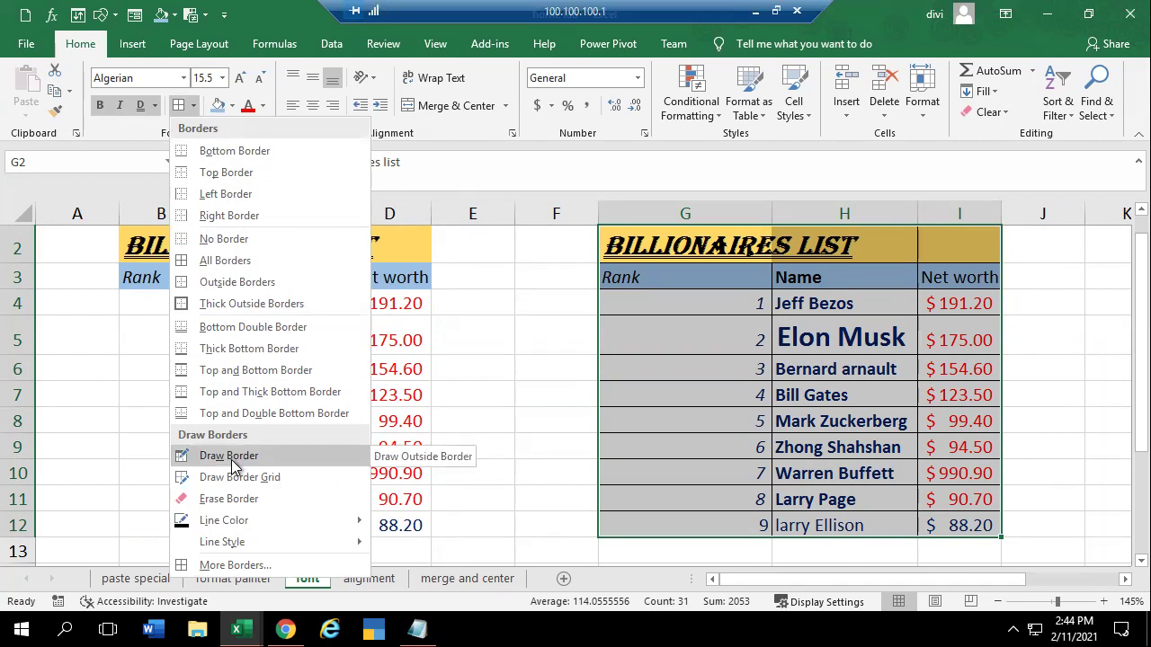
click(132, 45)
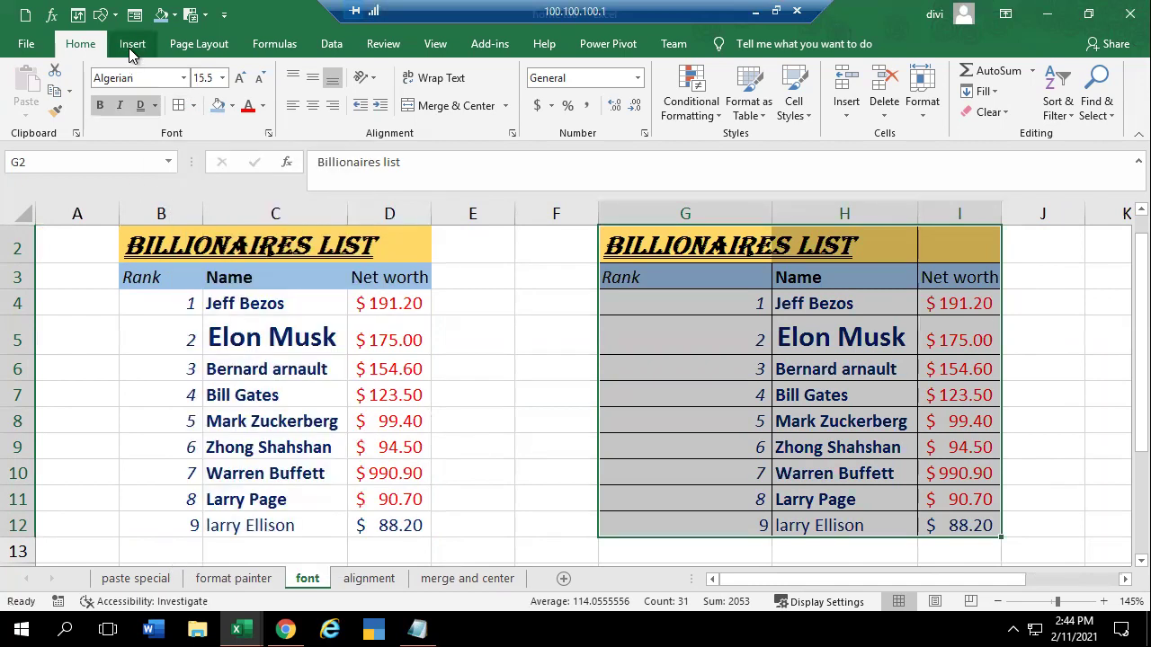
click(132, 44)
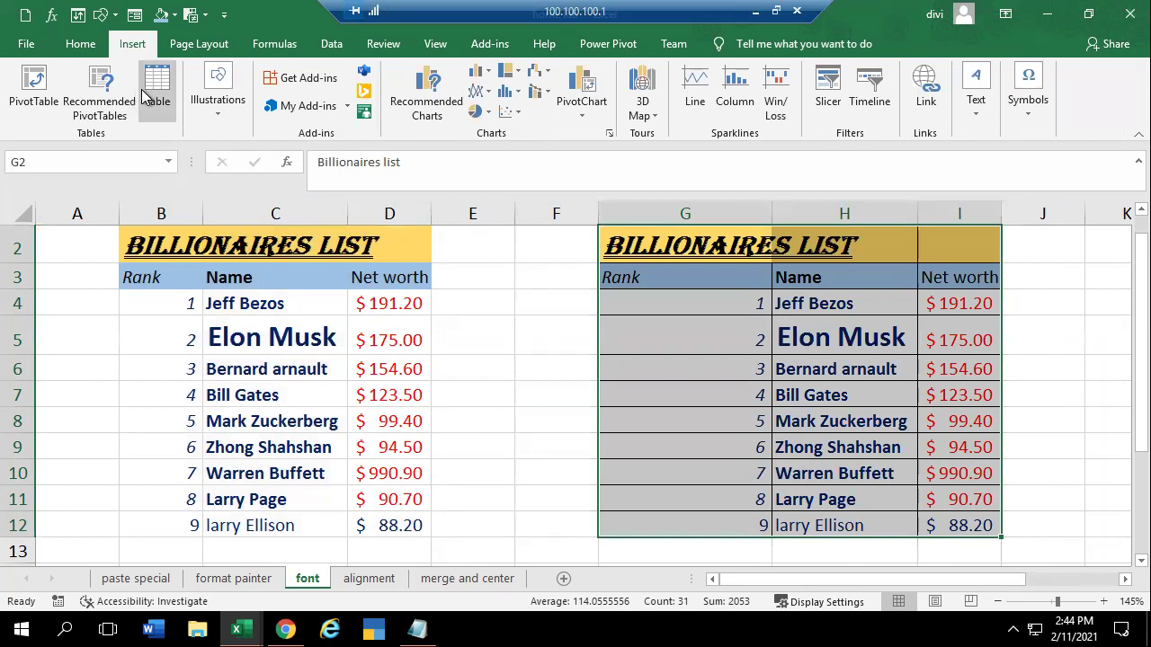
click(89, 52)
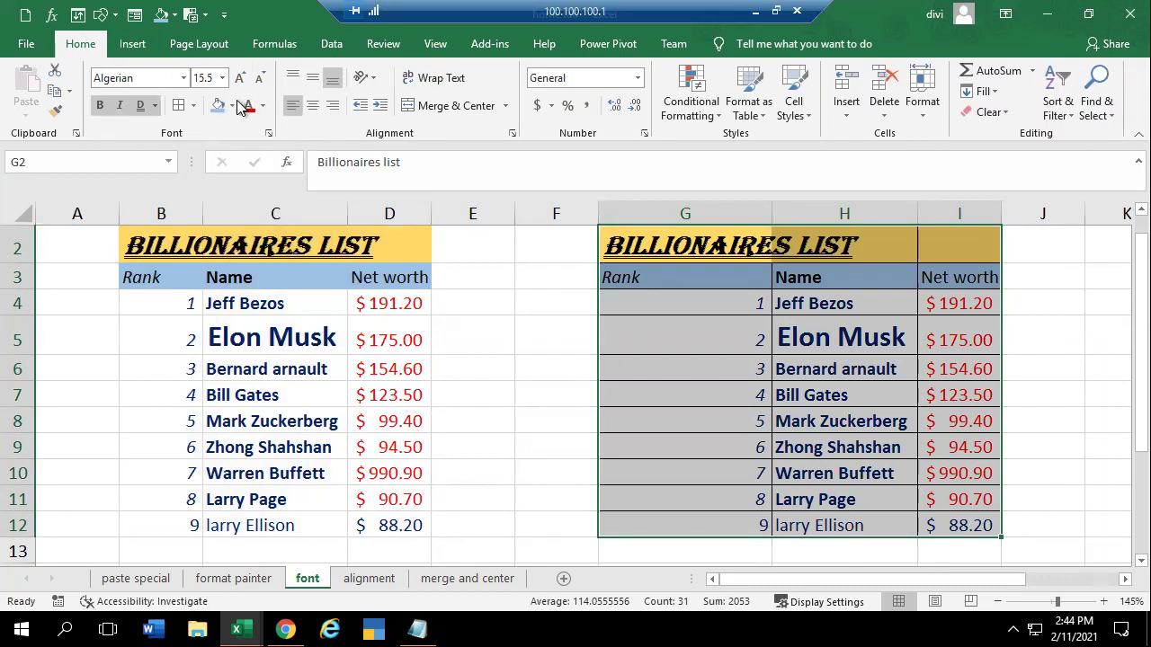
click(191, 107)
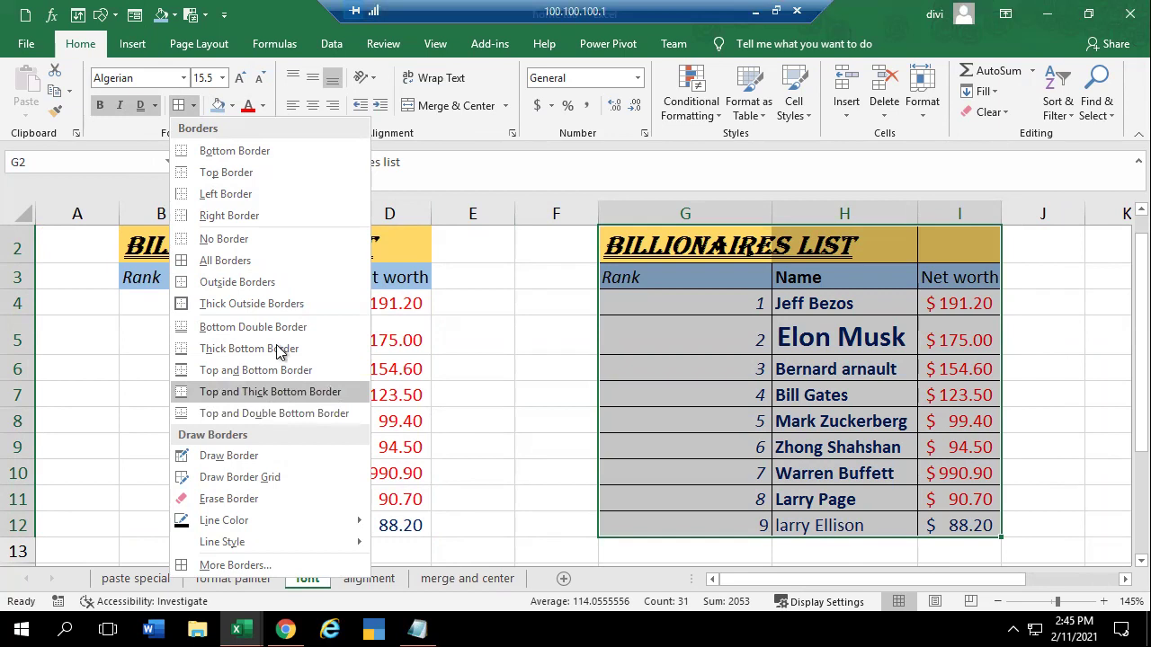
click(710, 334)
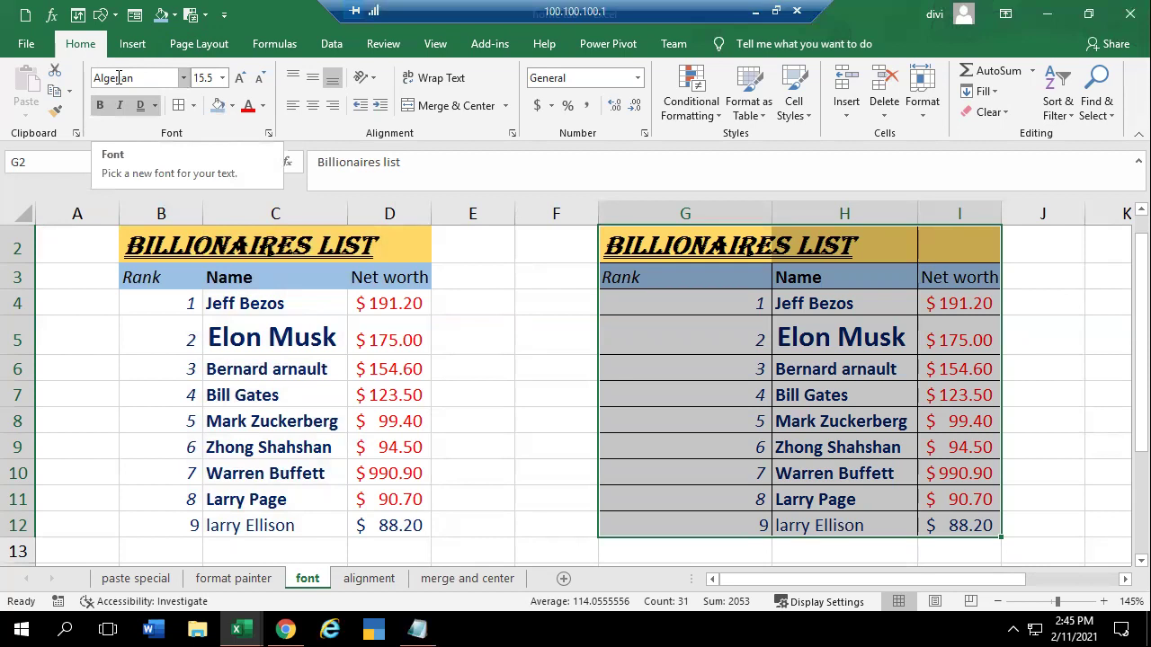
- Step the copied table's font size up to 18, then back down to 14
click(117, 77)
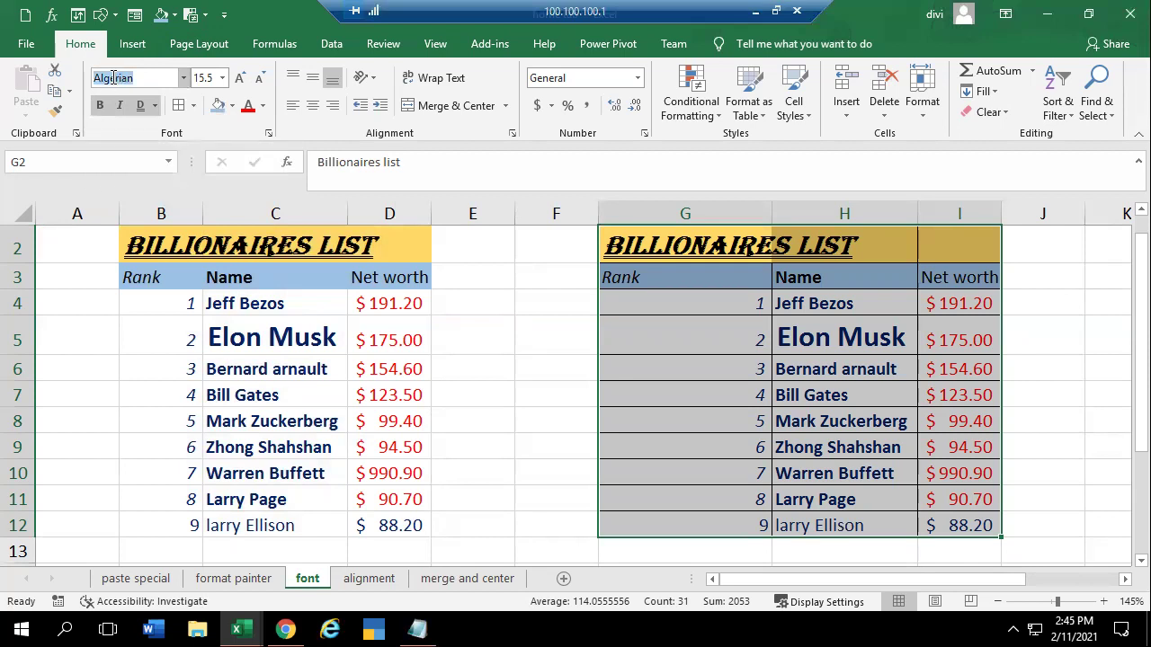
click(223, 79)
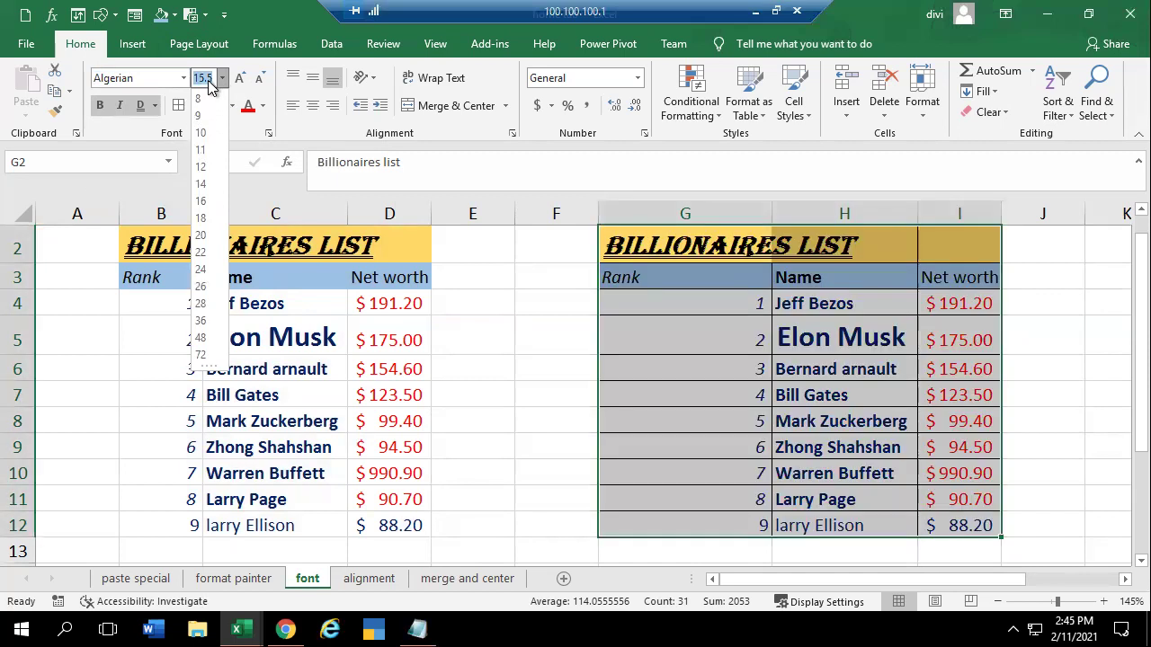
click(240, 80)
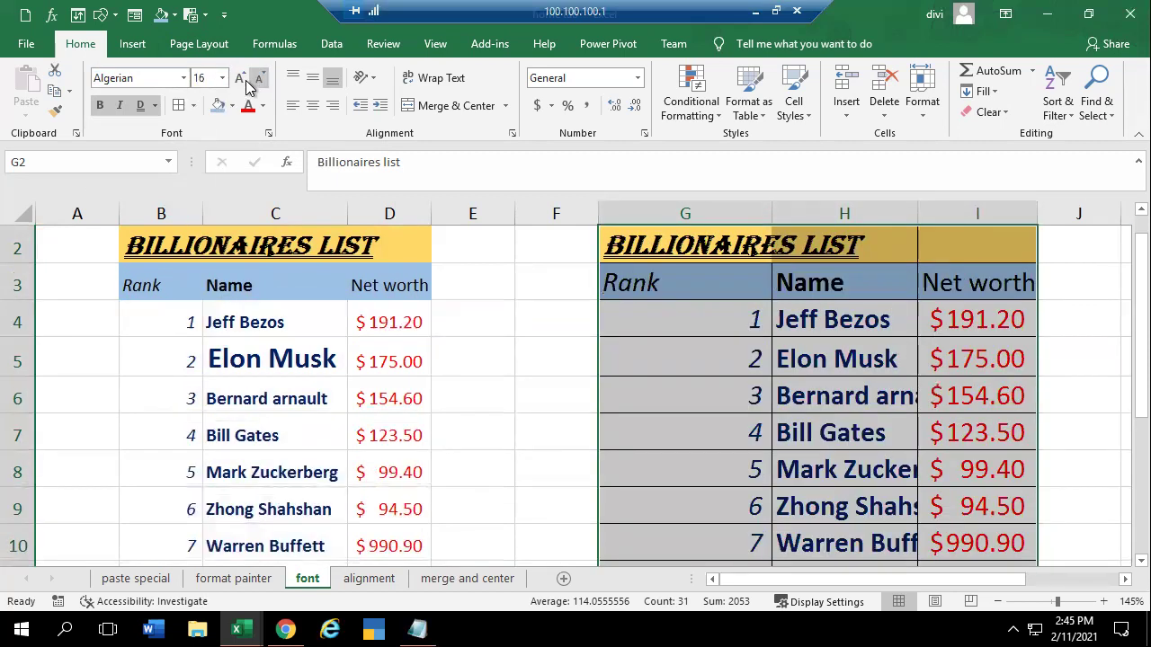
click(244, 82)
click(258, 81)
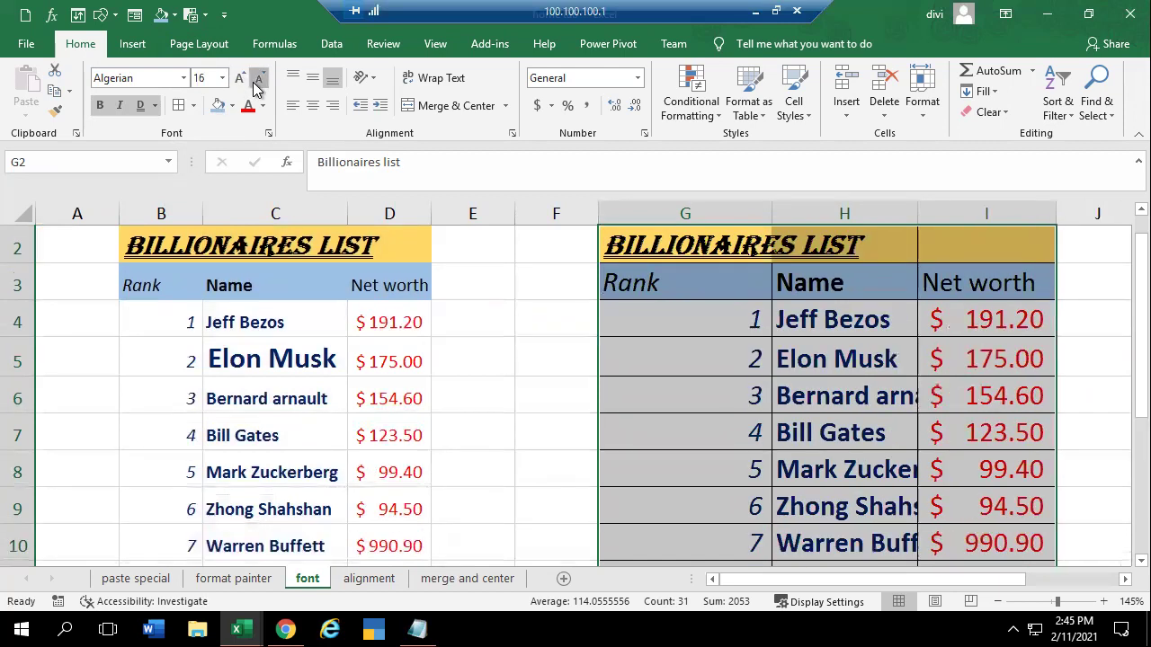
click(259, 81)
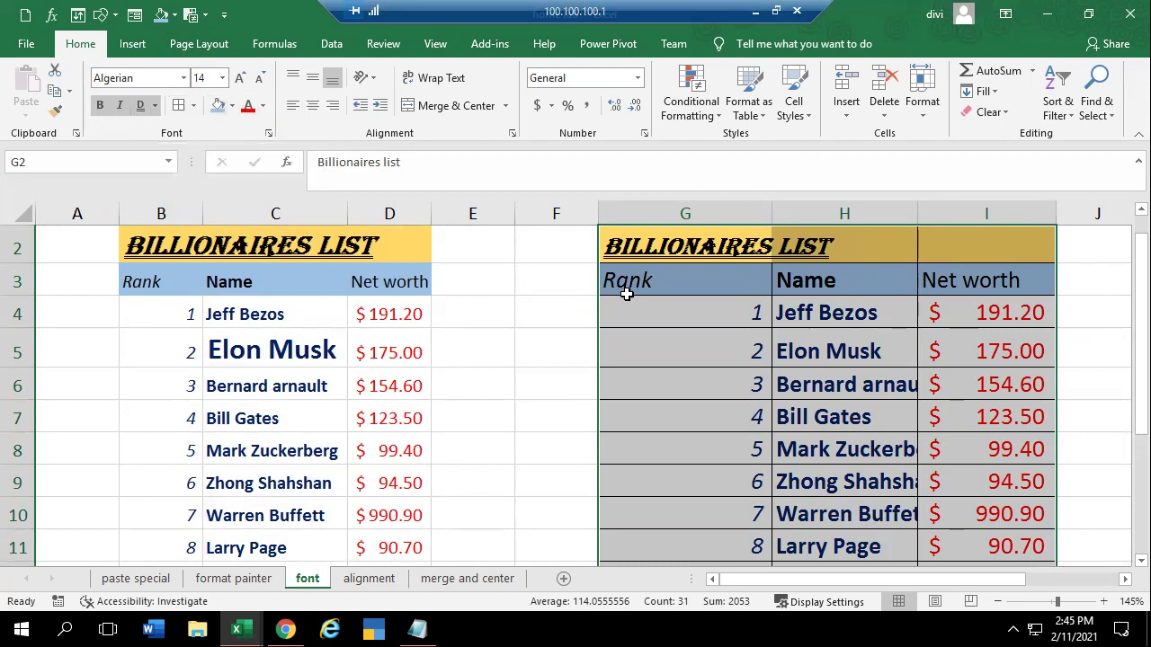
click(733, 339)
scroll(265, 244, down, 3)
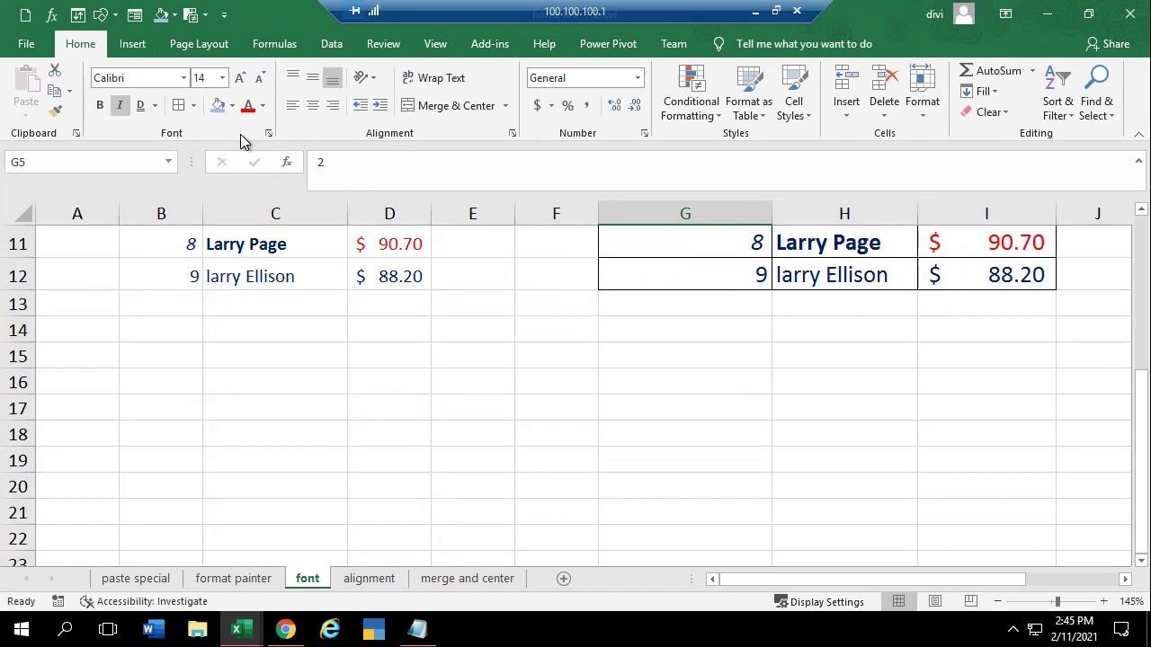
- Review G5's font settings, trying Bold and Italic before keeping Regular, then close
click(268, 133)
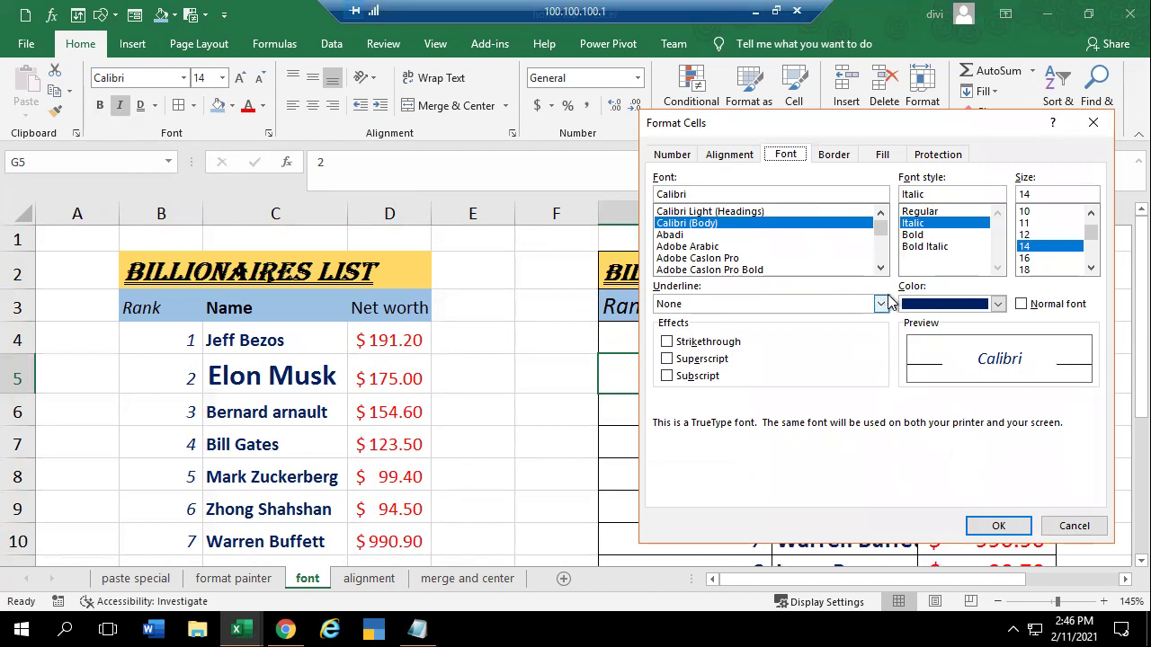
click(881, 304)
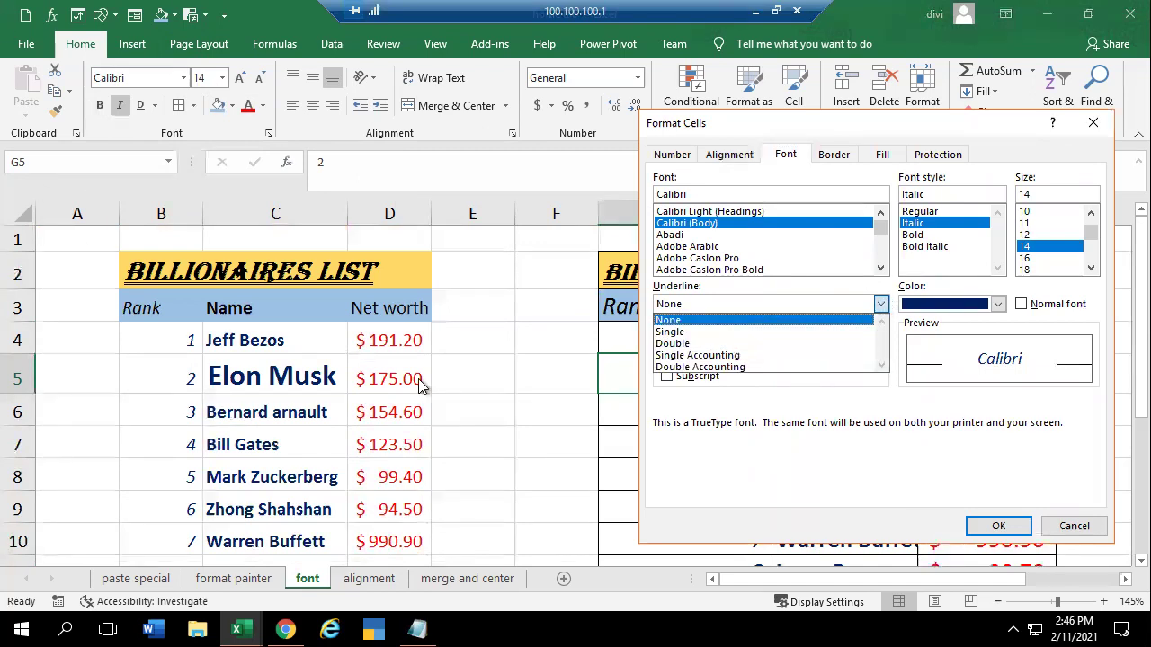
click(922, 235)
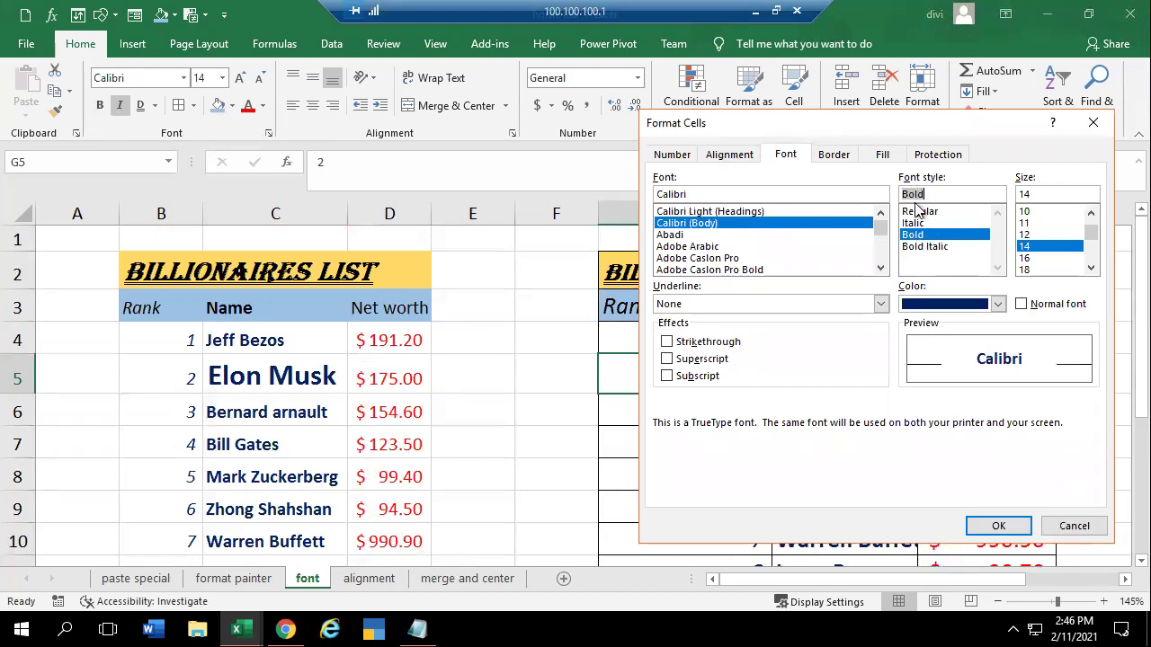
click(914, 223)
click(917, 212)
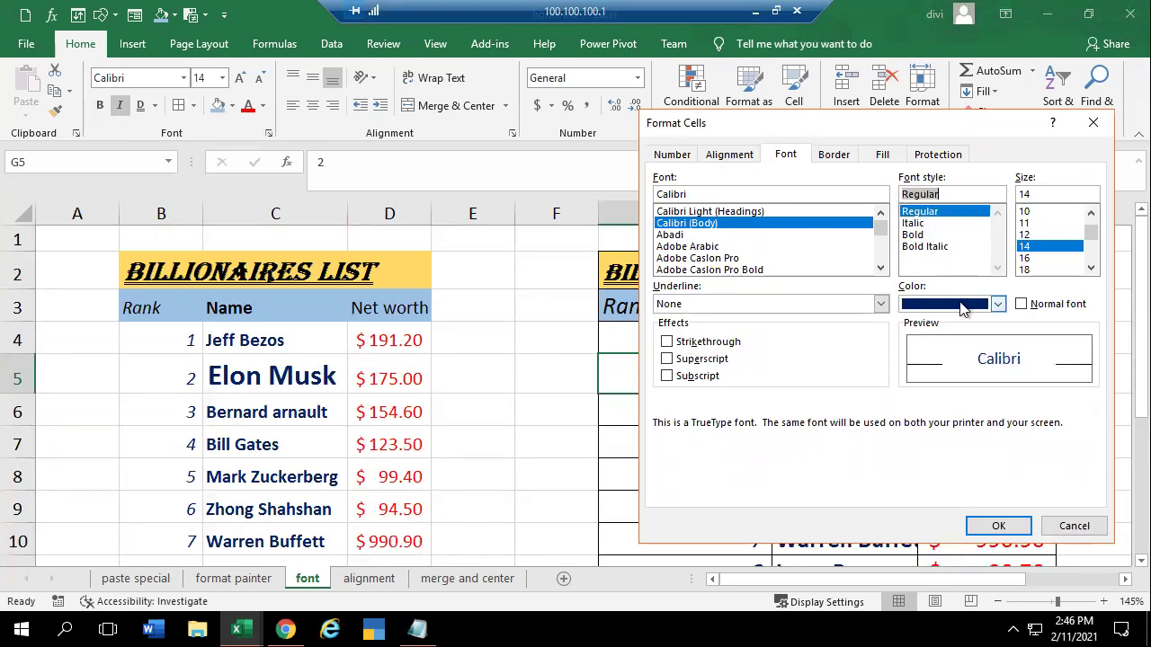
click(997, 305)
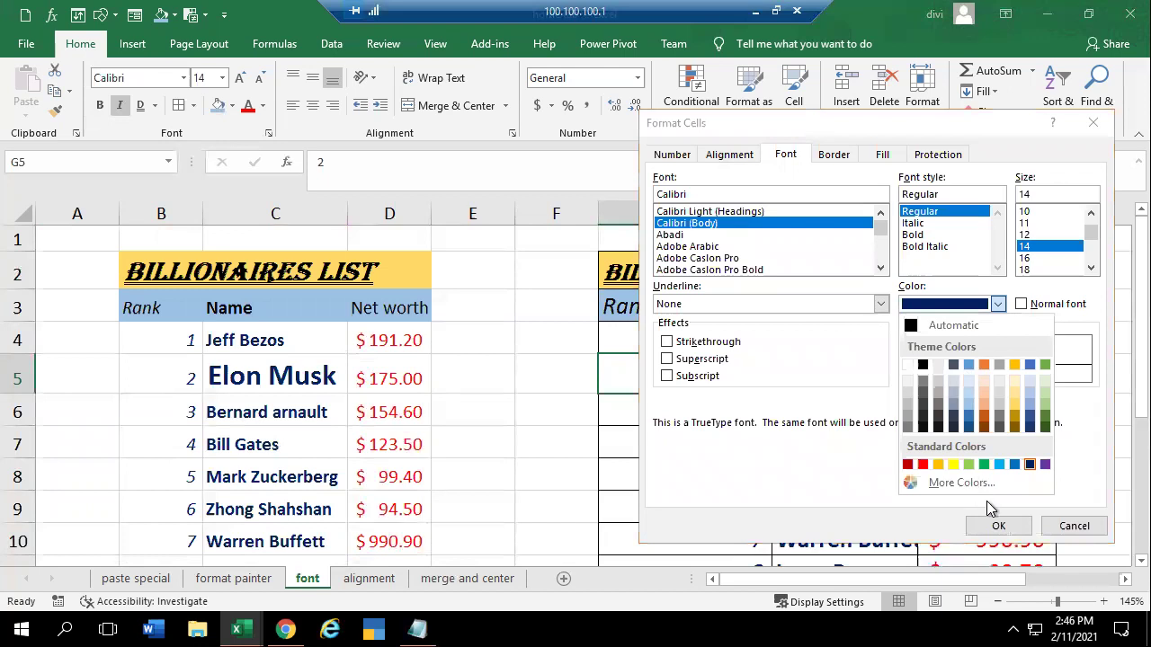
click(854, 480)
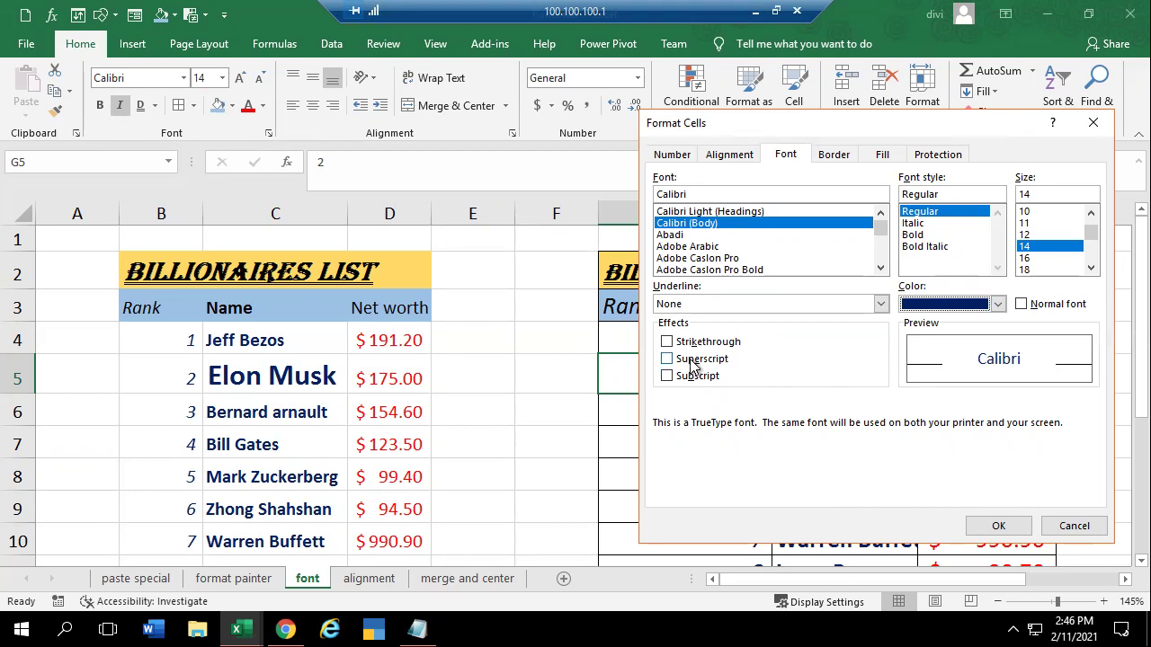
click(1091, 126)
scroll(314, 473, down, 6)
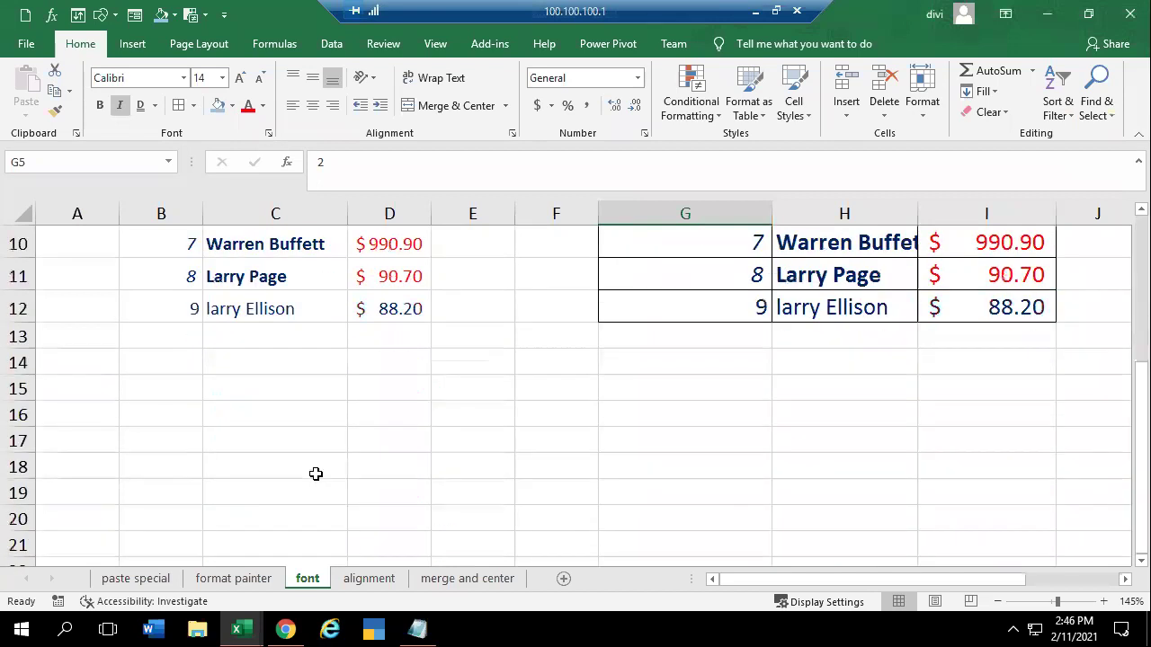
- Type H2O in C24 and set its 2 as subscript
click(249, 364)
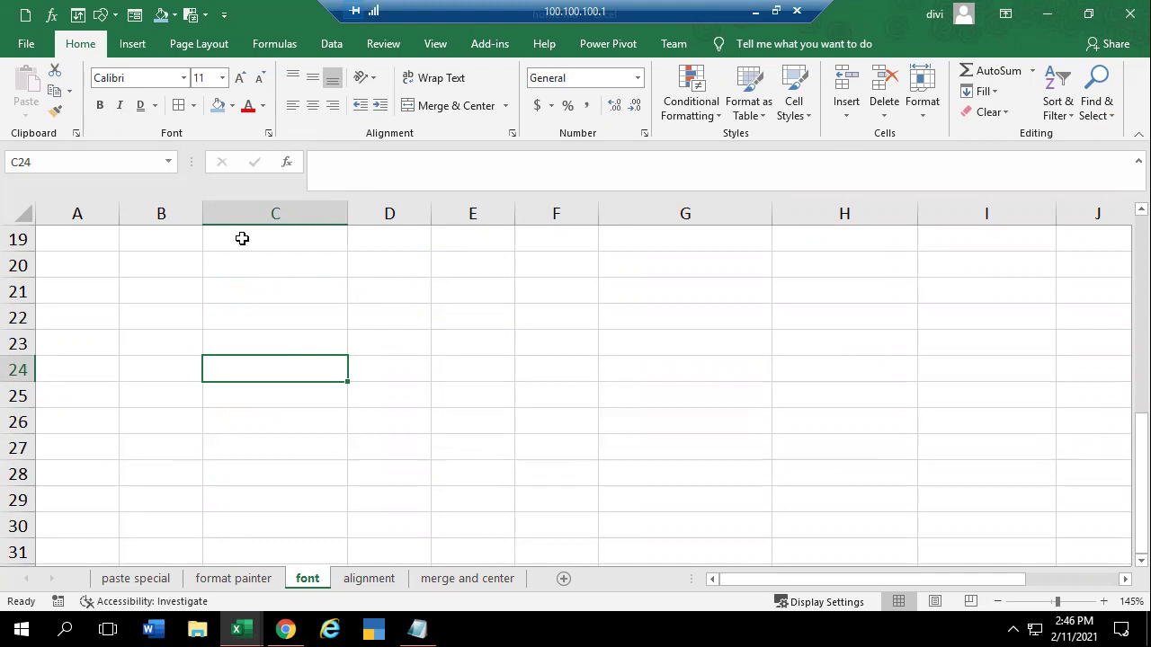
text(H2O)
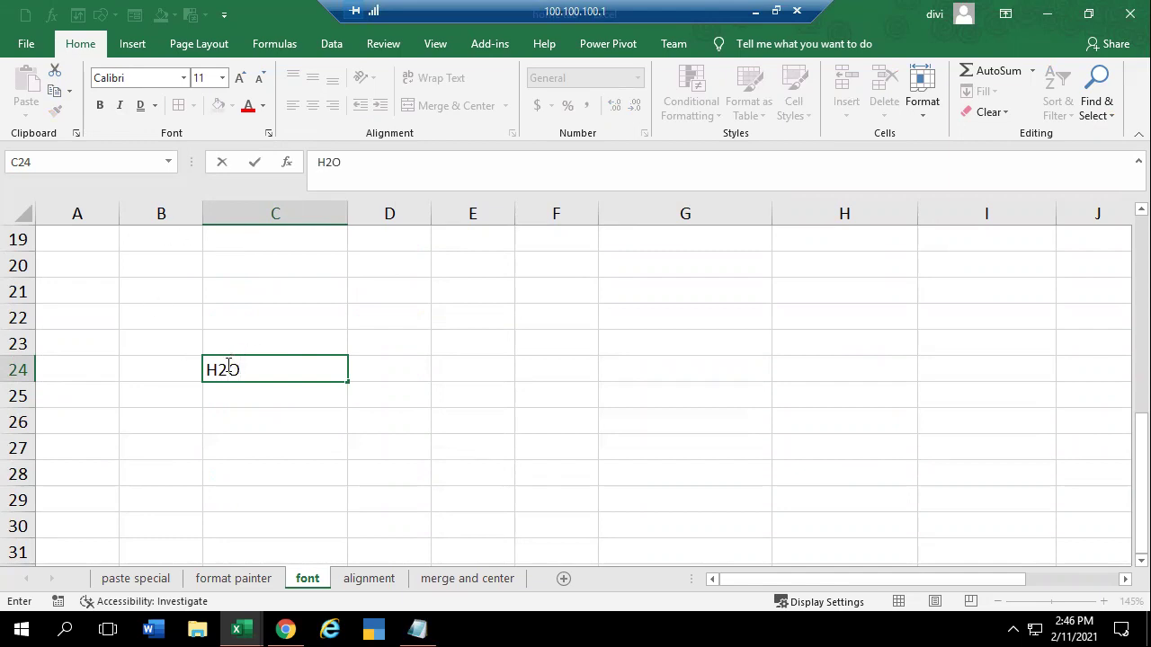
click(229, 370)
drag(230, 370, 219, 370)
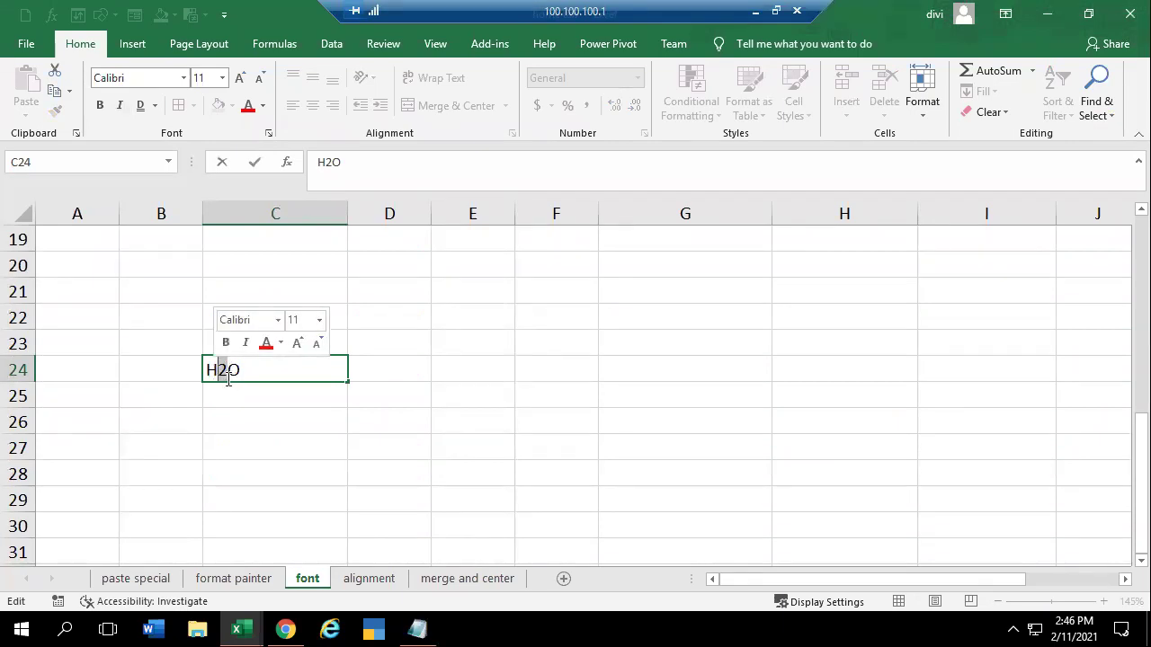
click(269, 135)
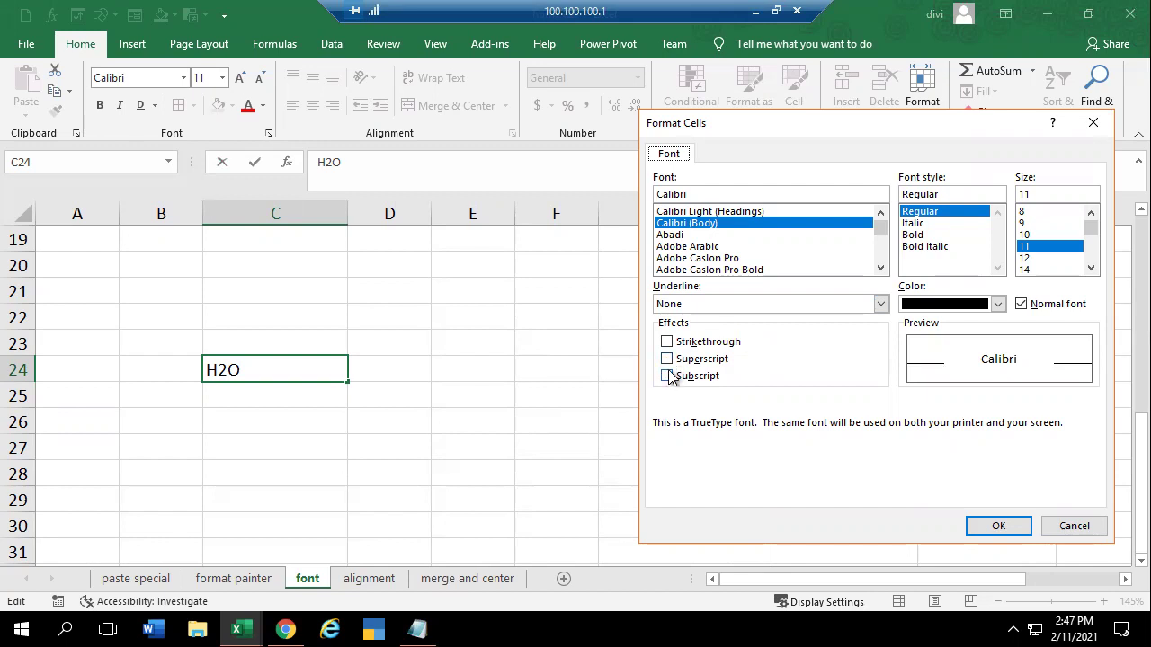
click(667, 377)
click(984, 526)
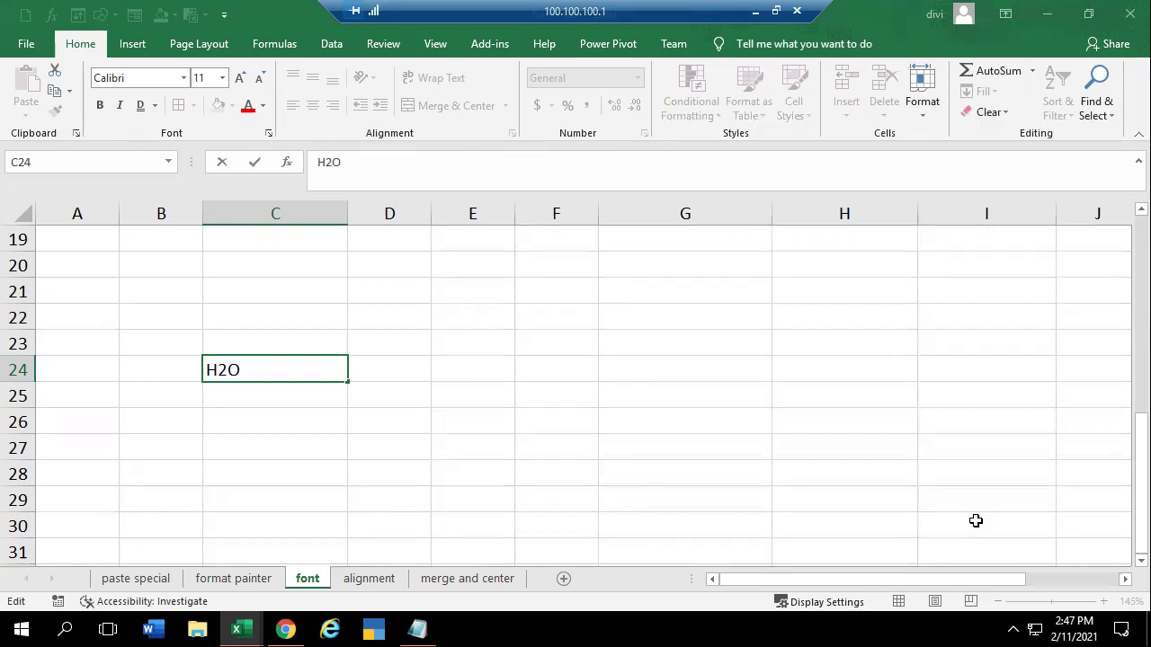
- Reselect the 2 in H2O, reapply subscript, and finish editing the cell
click(243, 367)
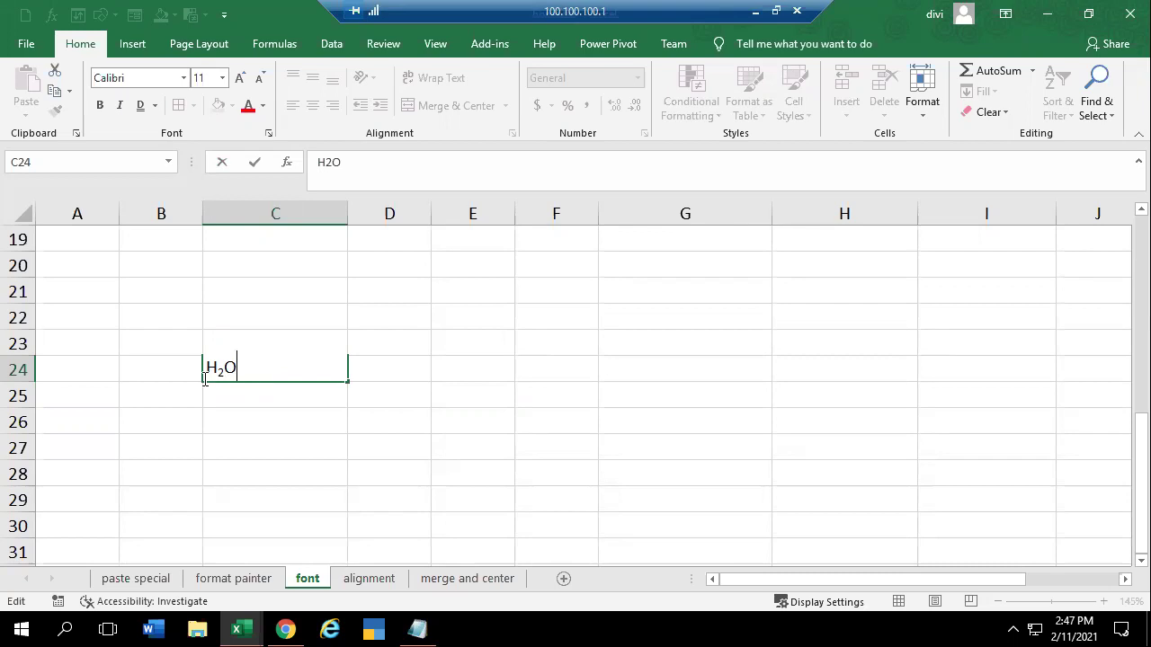
click(220, 370)
key(Left)
key(shift+Left)
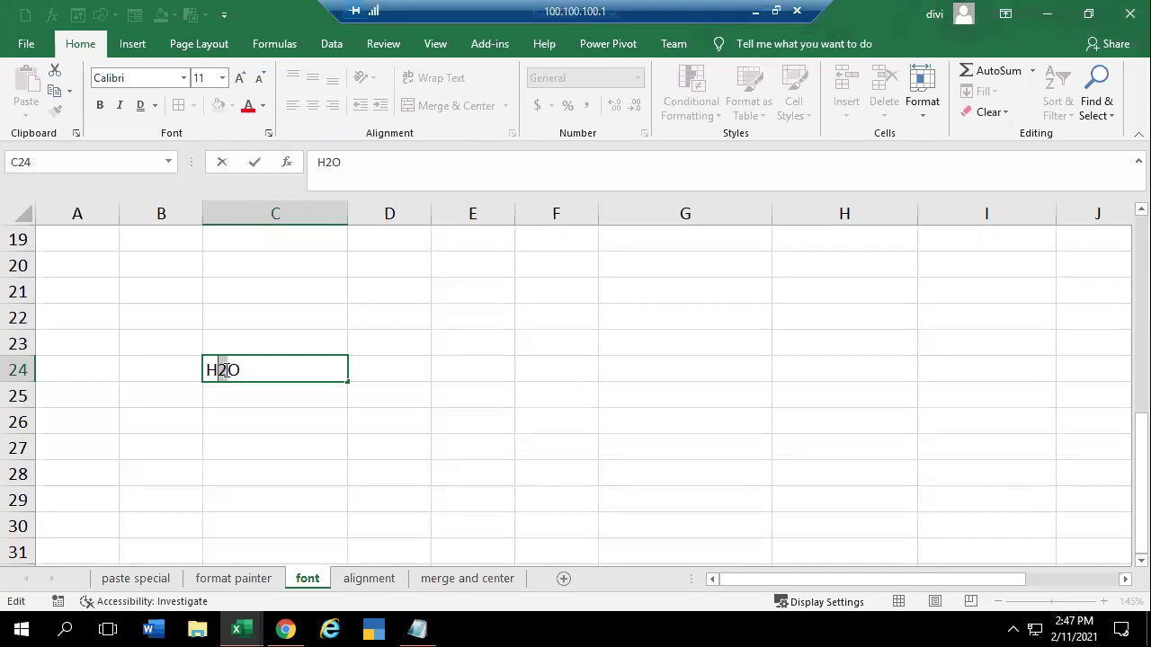
click(268, 134)
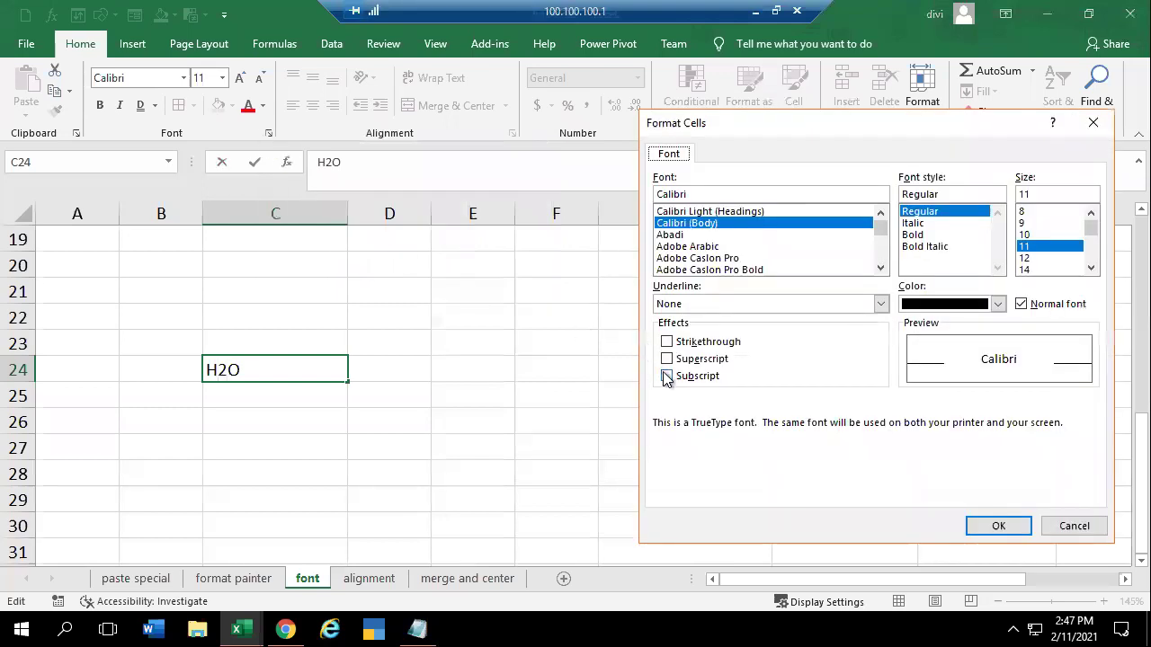
click(665, 377)
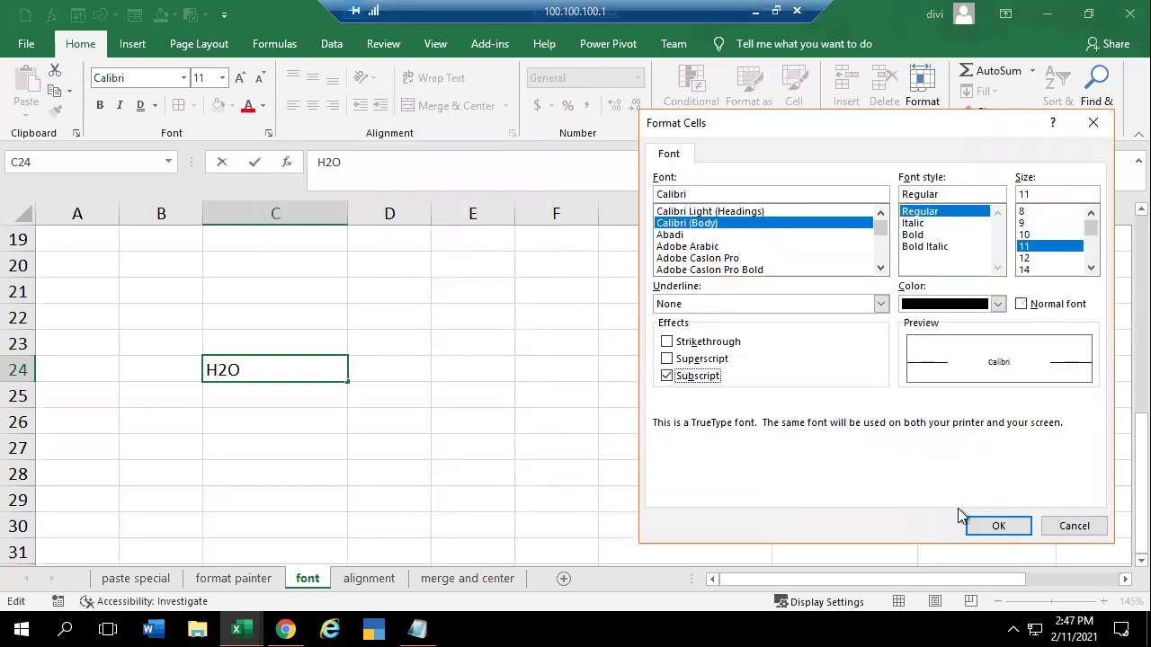
click(1000, 525)
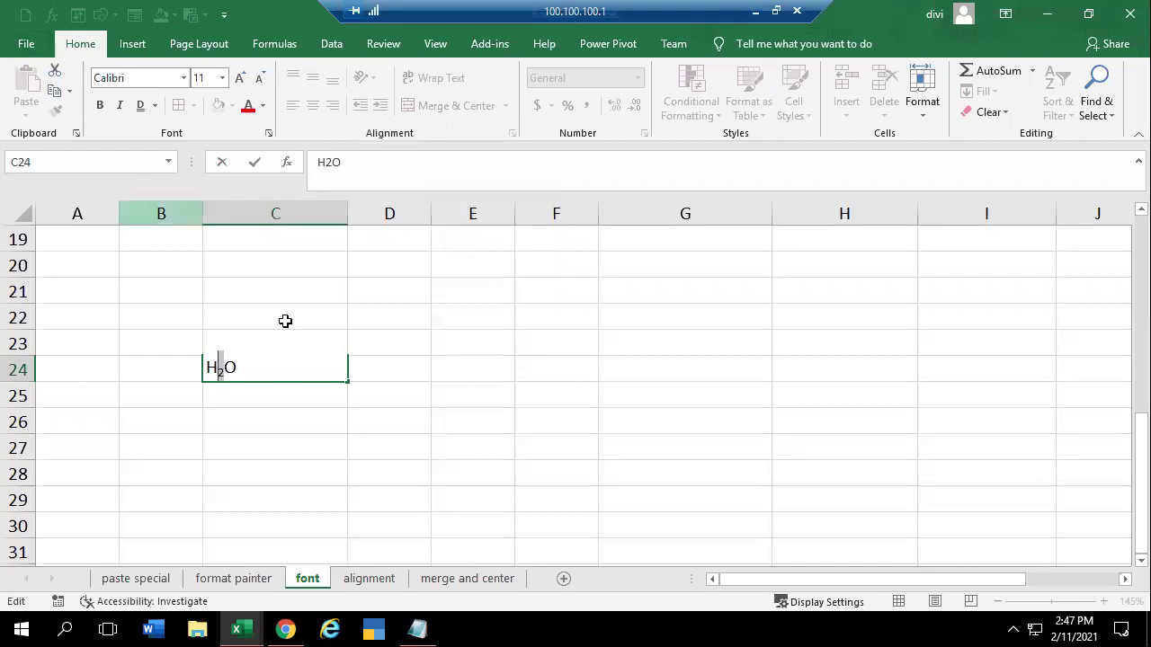
click(365, 362)
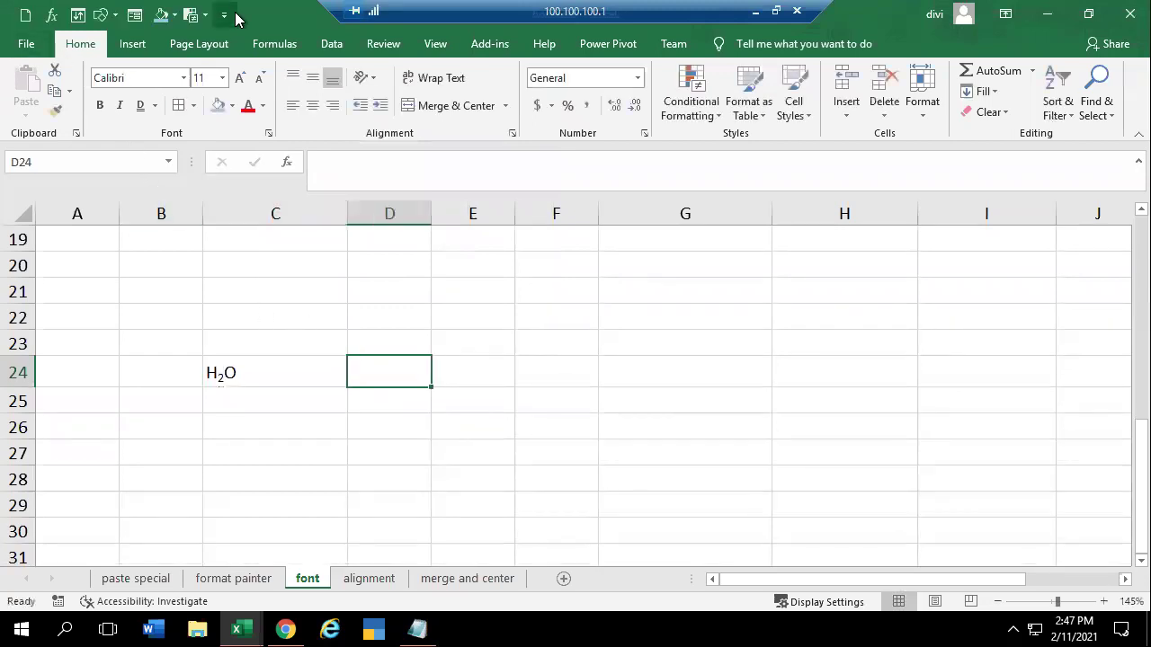
- Type A2+B2 in D24 and make the 2 after A superscript
text(A2+b@)
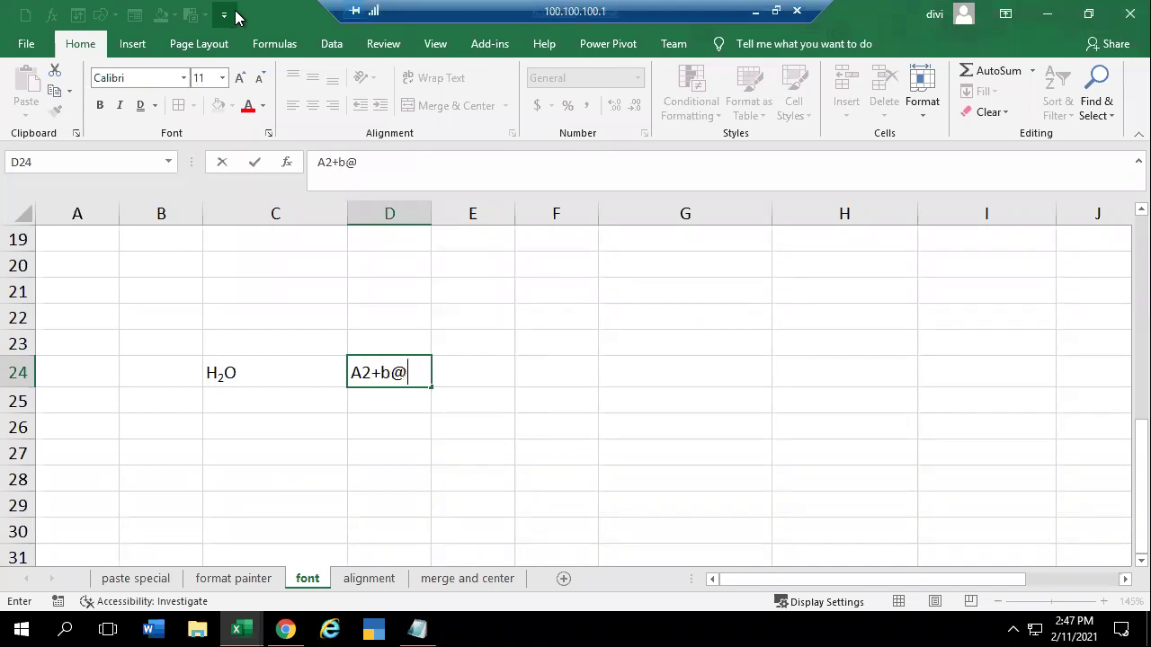
key(BackSpace)
key(BackSpace)
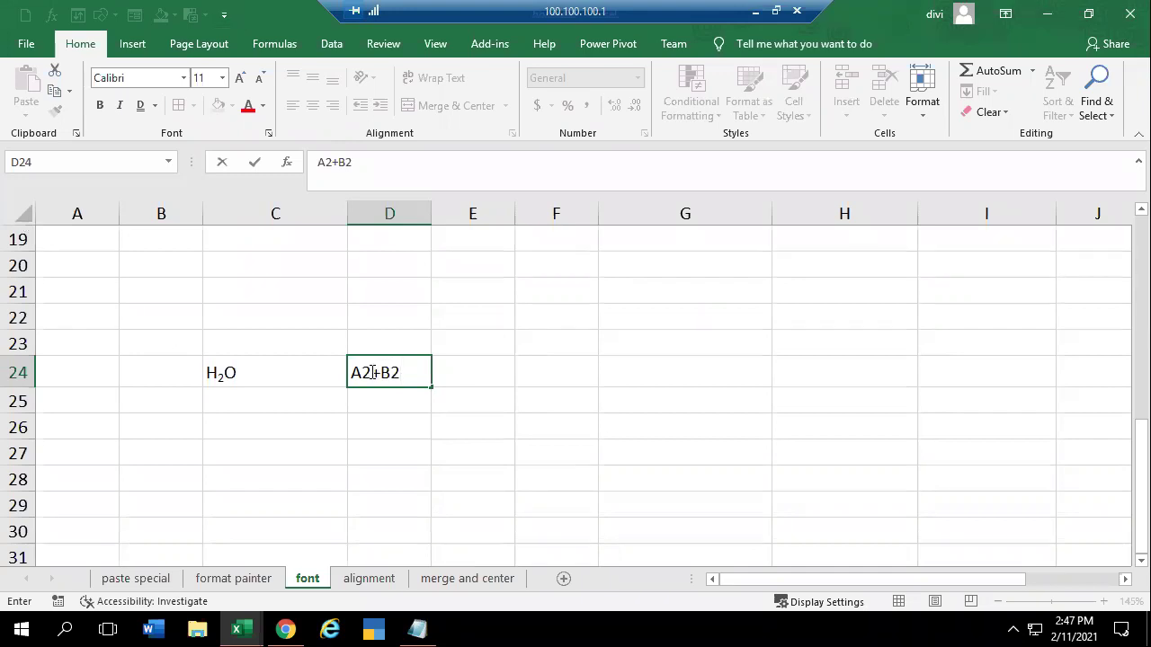
drag(369, 372, 364, 372)
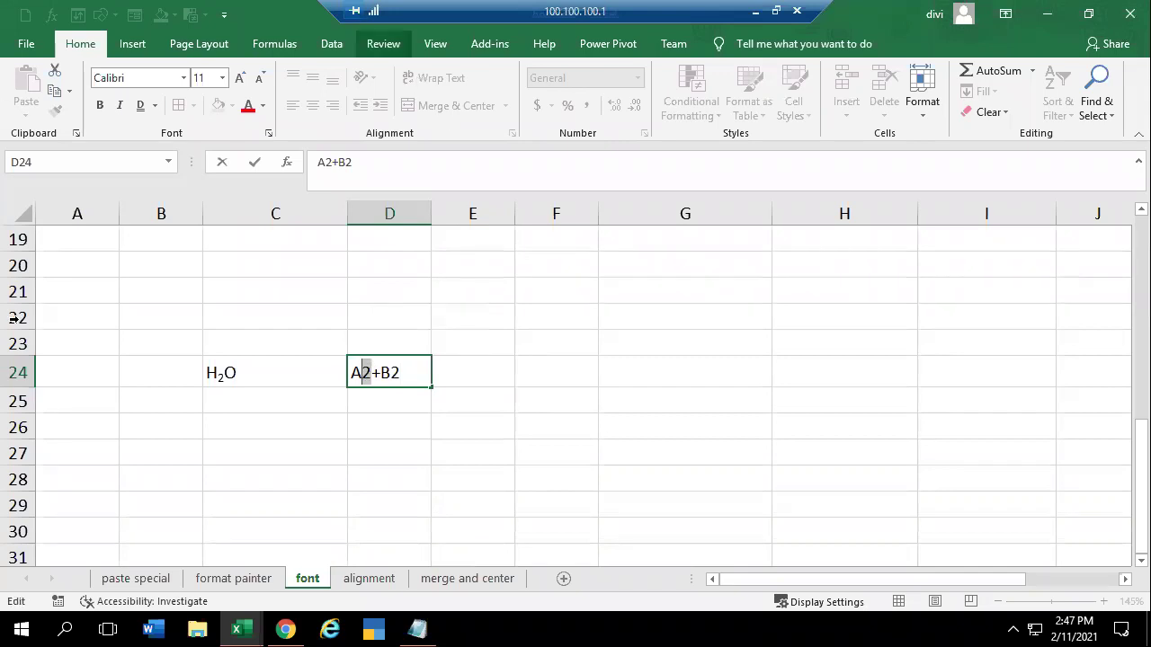
click(268, 133)
click(666, 359)
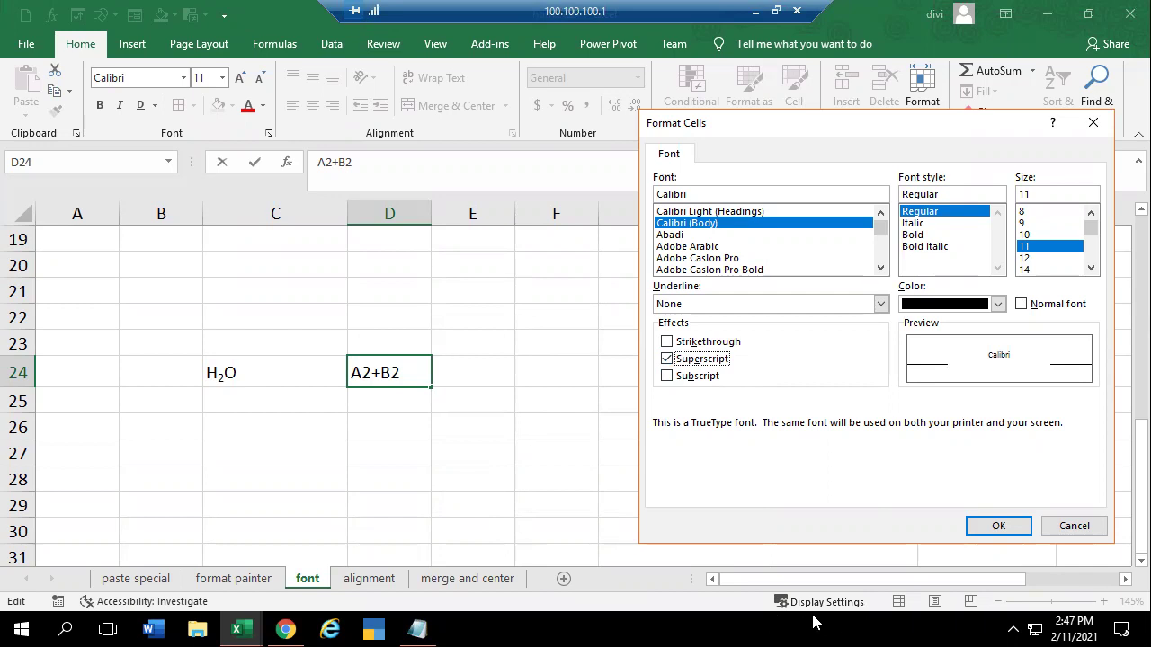
click(1006, 526)
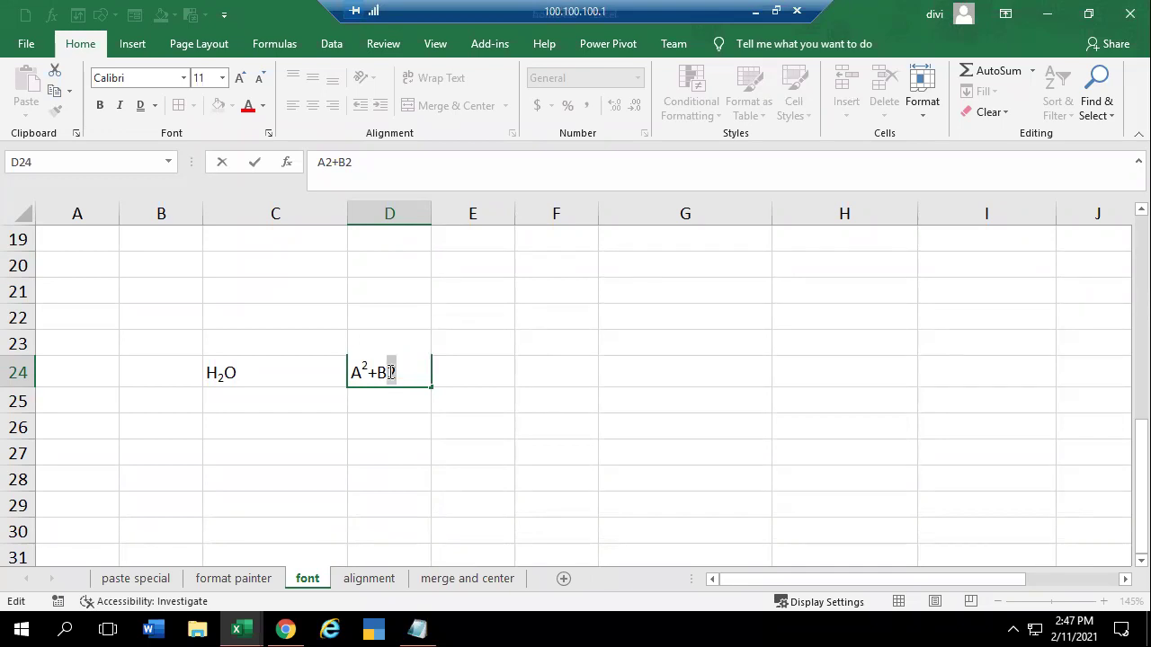
- Make the 2 after B superscript to complete A²+B²
click(268, 134)
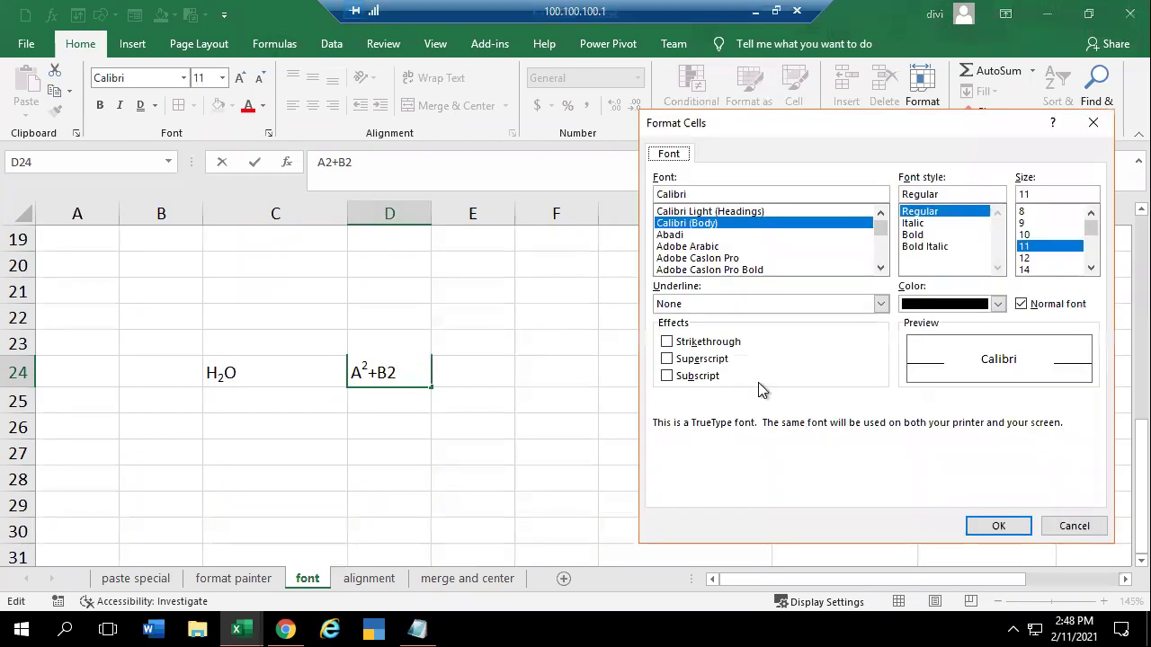
click(667, 359)
click(986, 528)
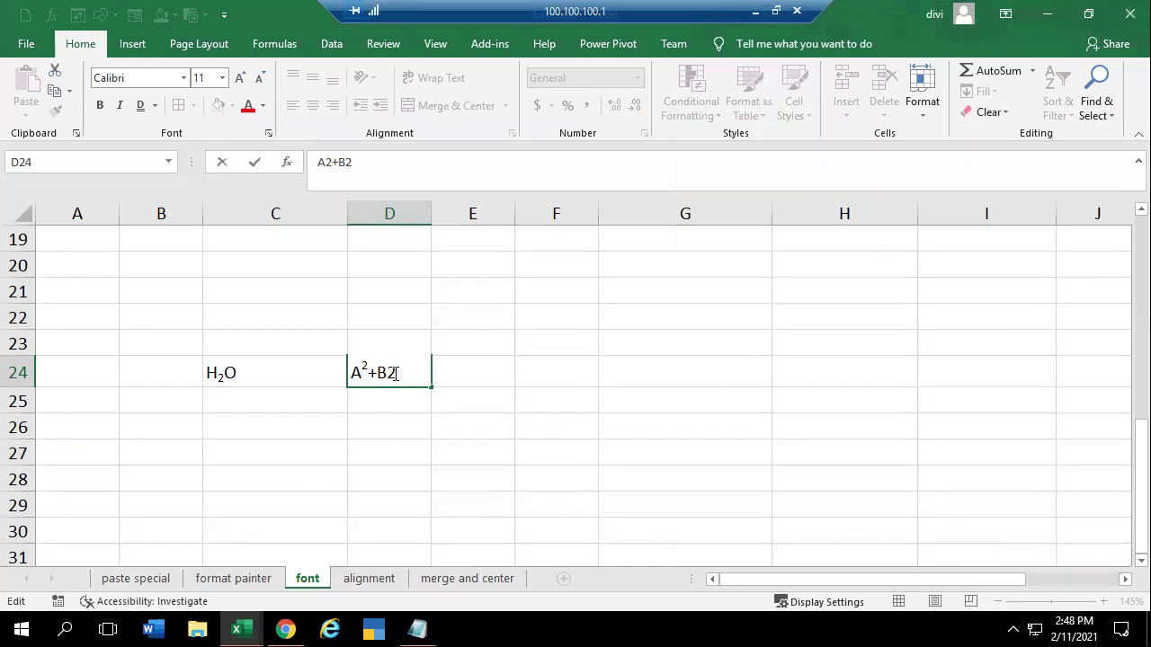
drag(396, 372, 388, 371)
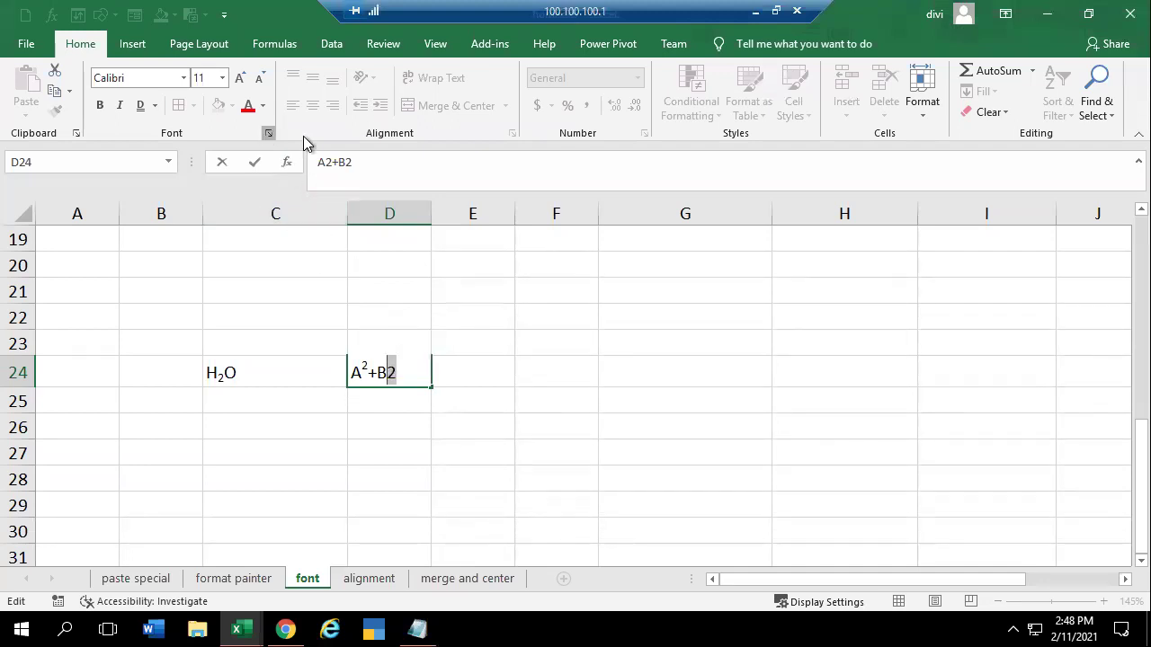
click(268, 133)
click(667, 357)
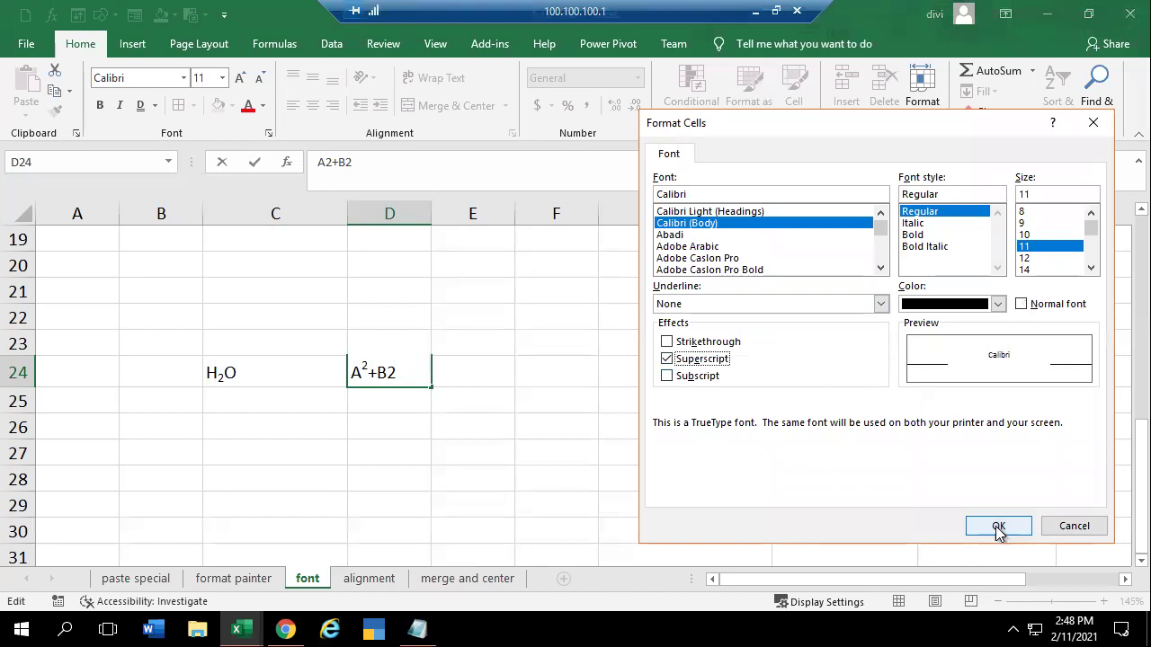
click(998, 528)
drag(403, 450, 399, 426)
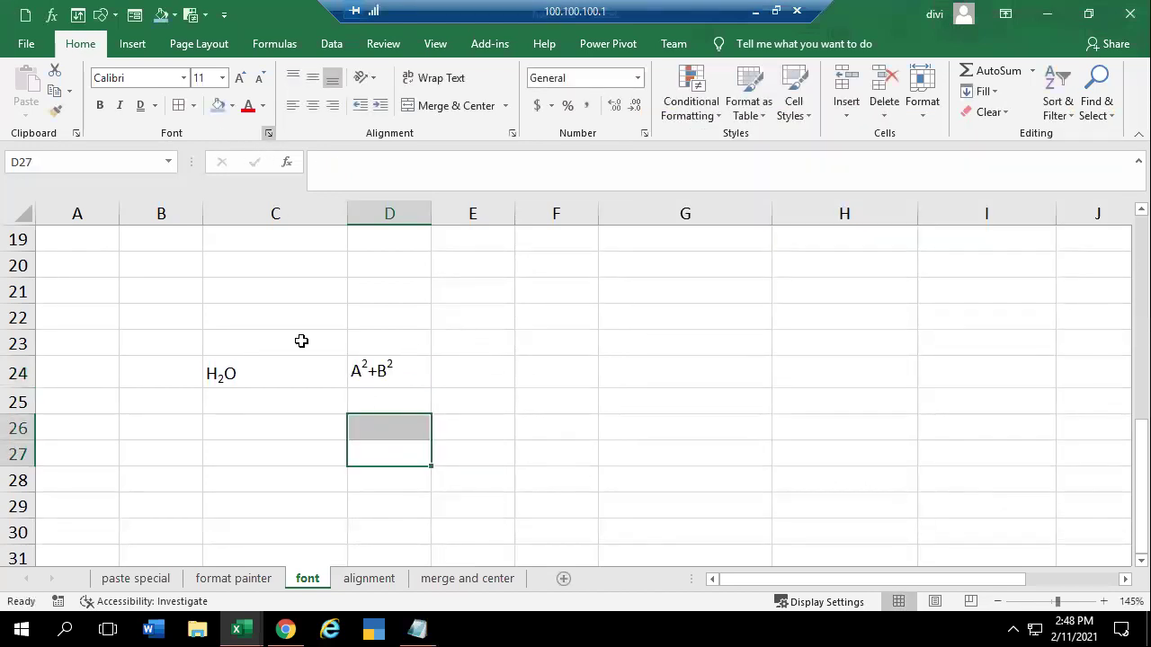
scroll(302, 341, up, 6)
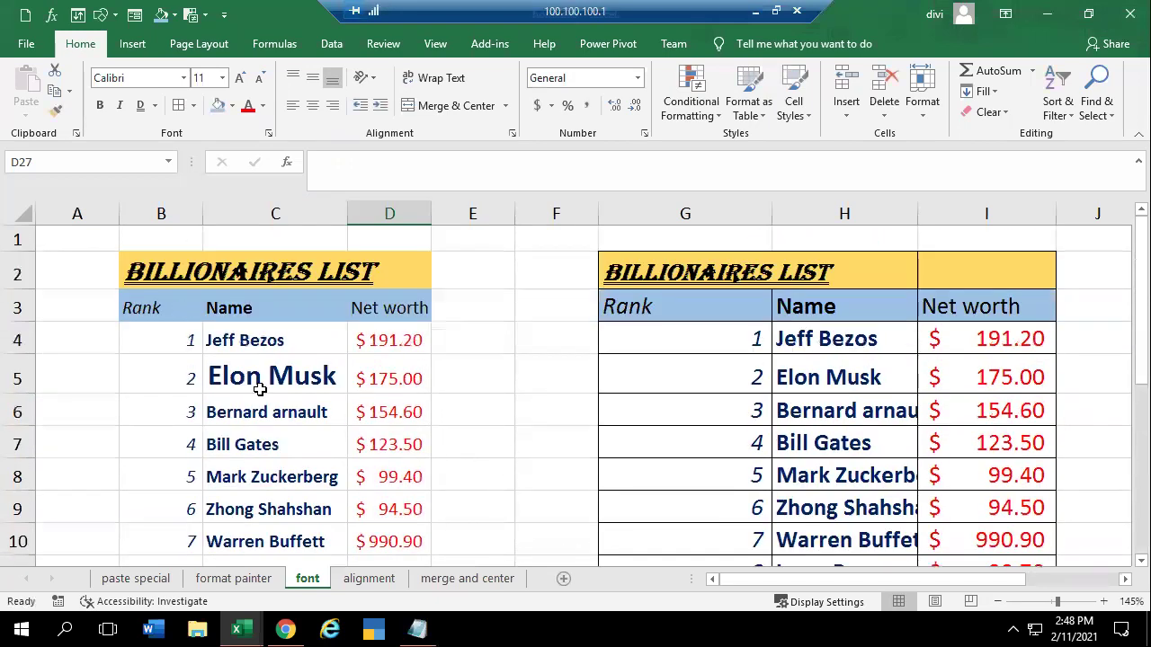
scroll(259, 388, down, 2)
click(250, 406)
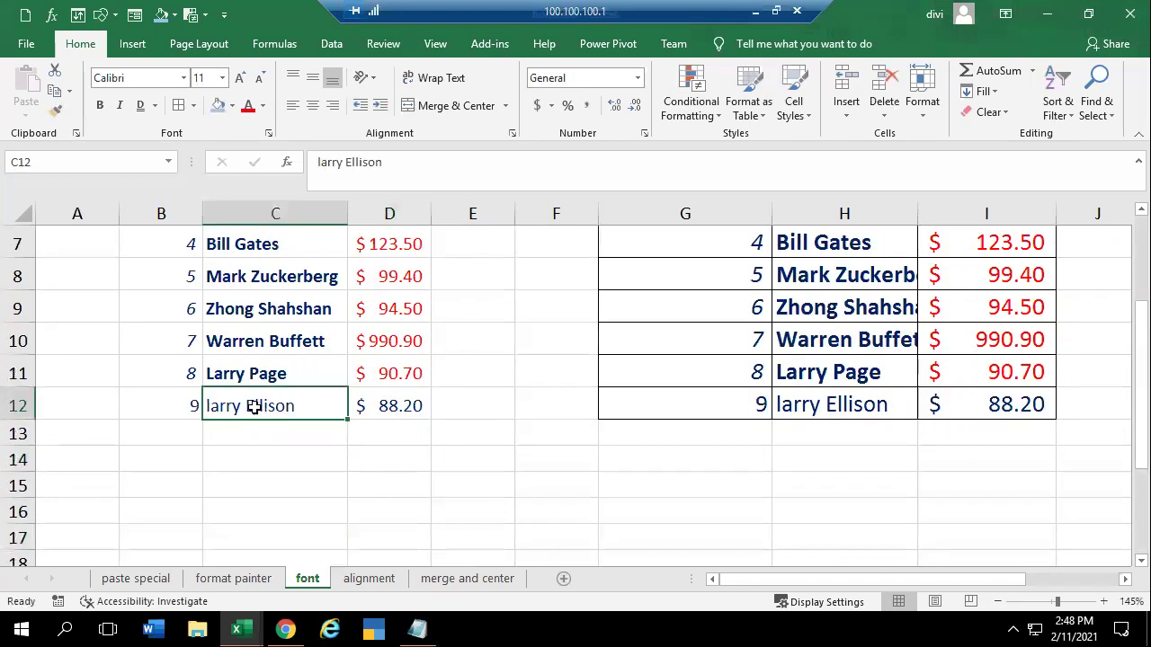
click(221, 374)
click(269, 135)
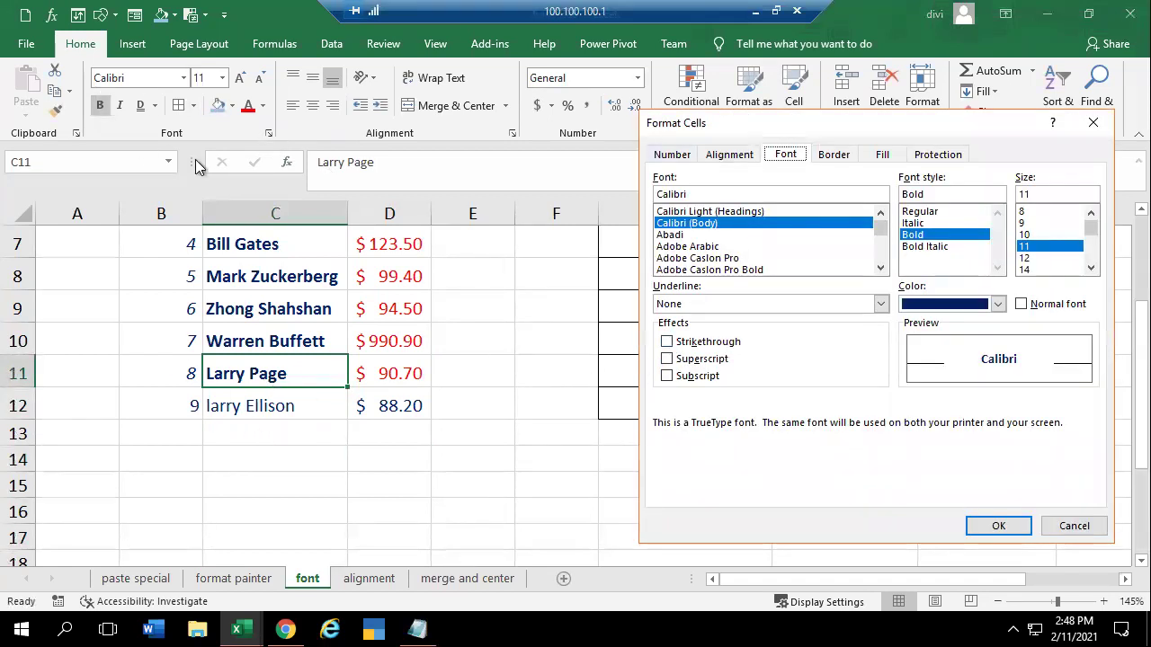
click(673, 344)
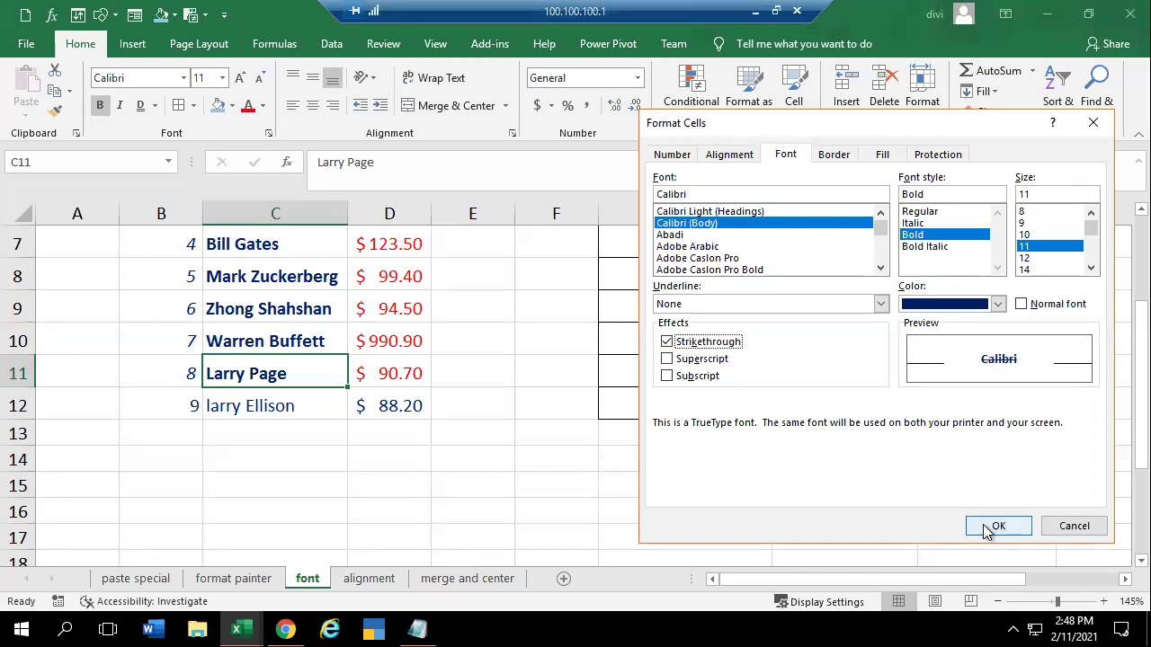
click(987, 529)
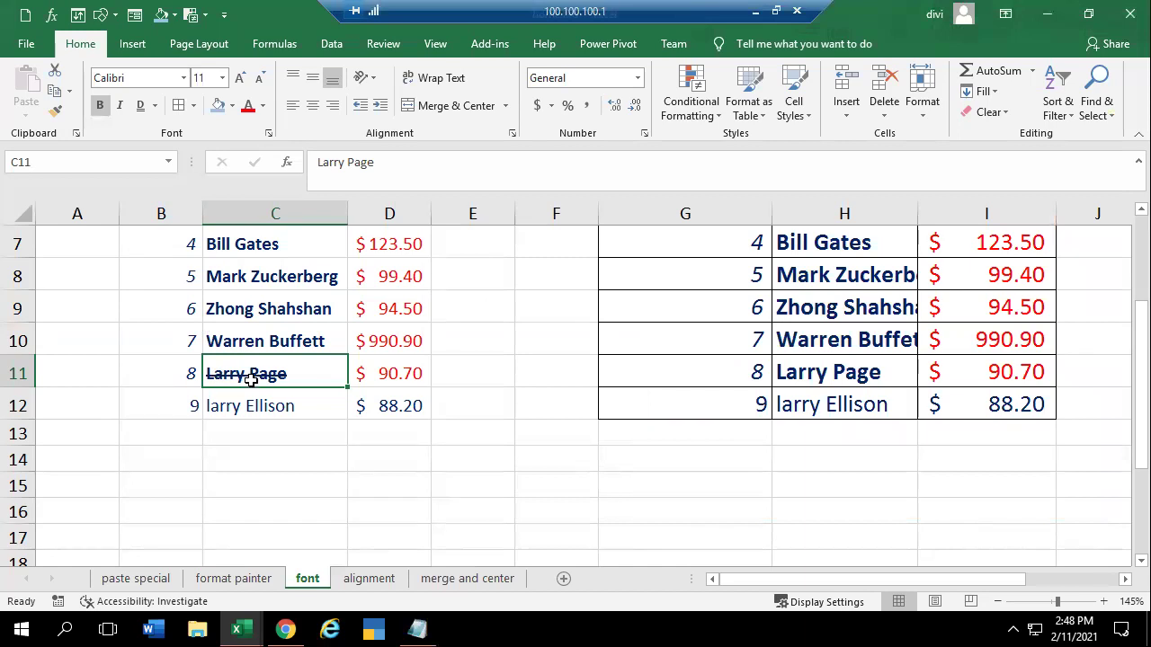
click(269, 134)
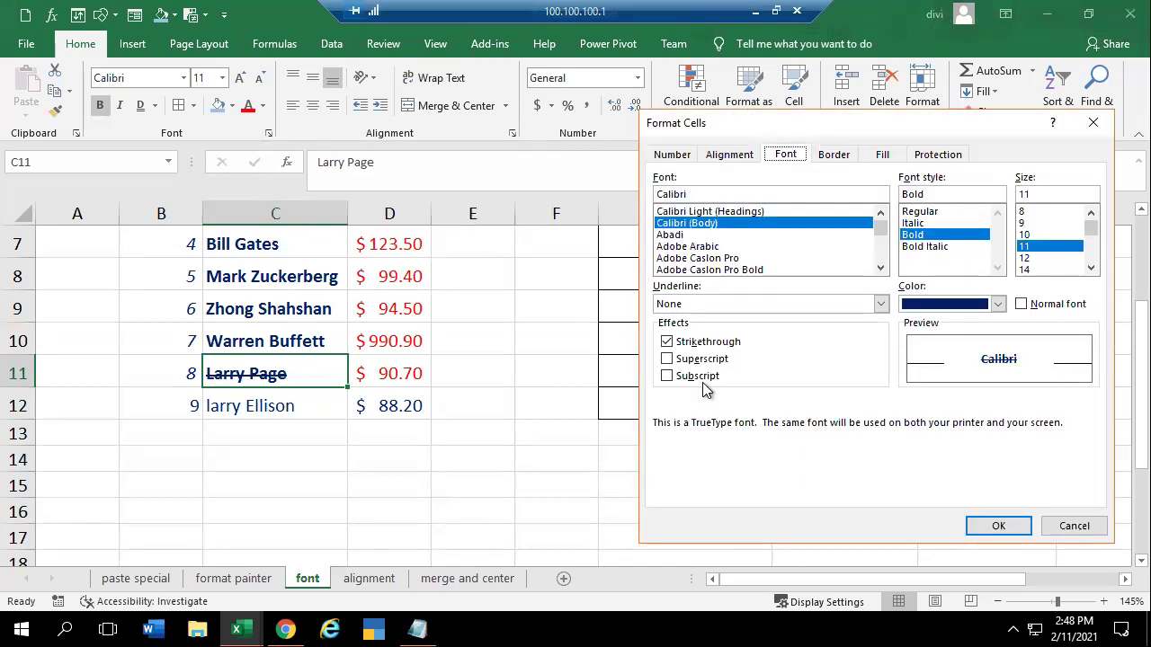
click(668, 342)
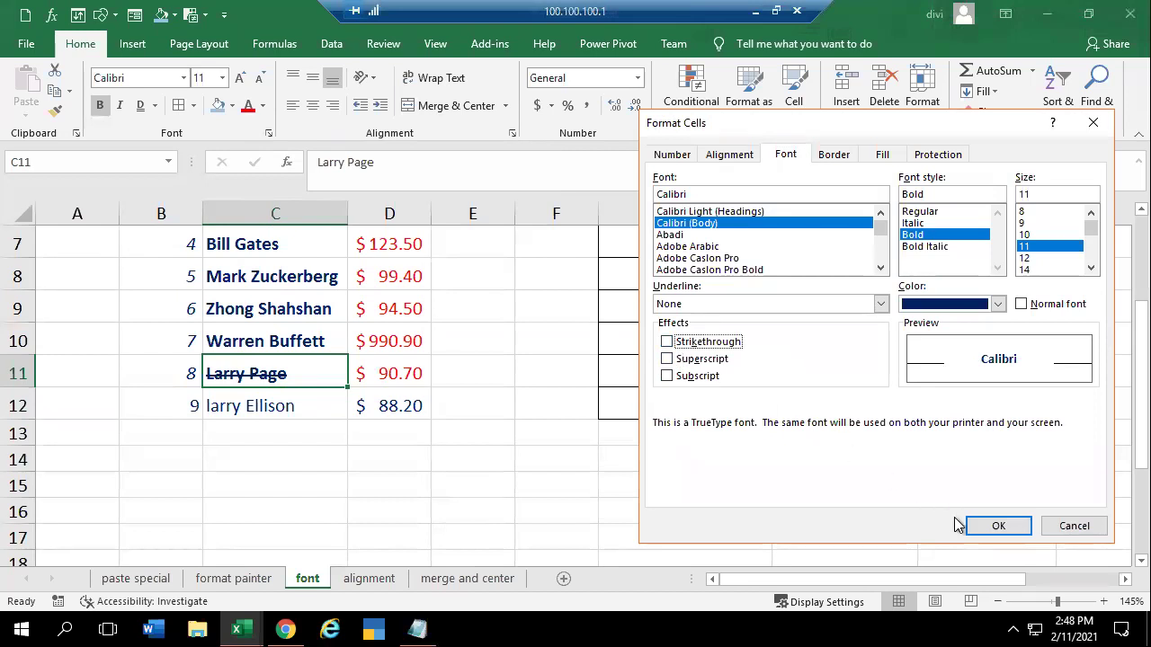
click(989, 525)
click(330, 482)
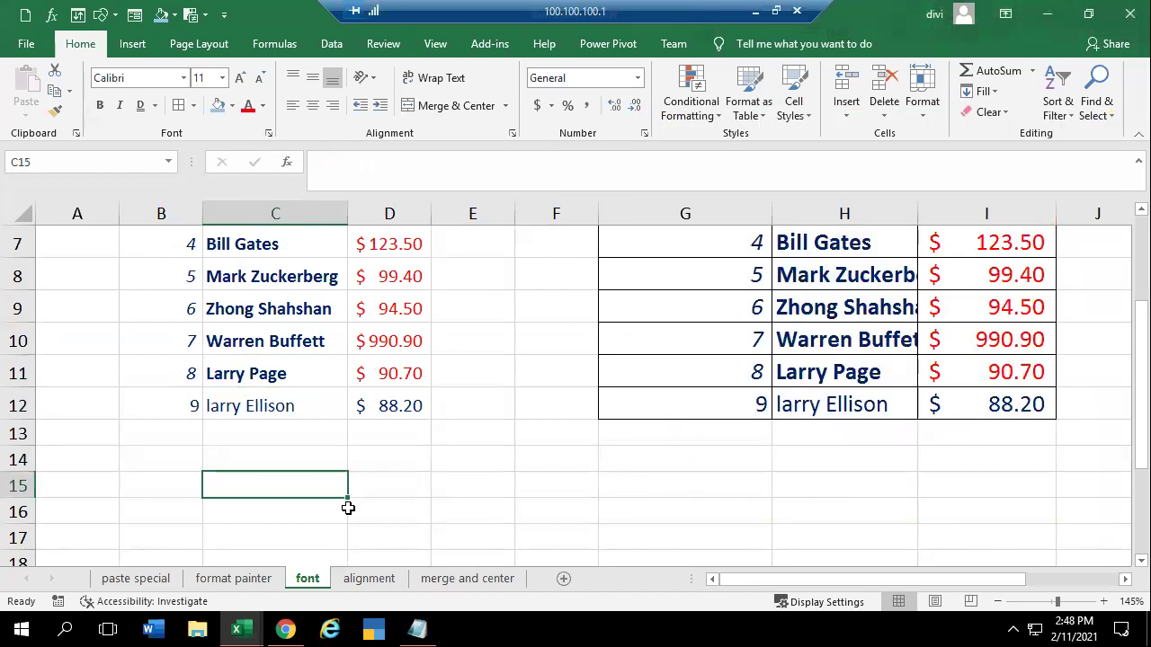
scroll(27, 224, up, 2)
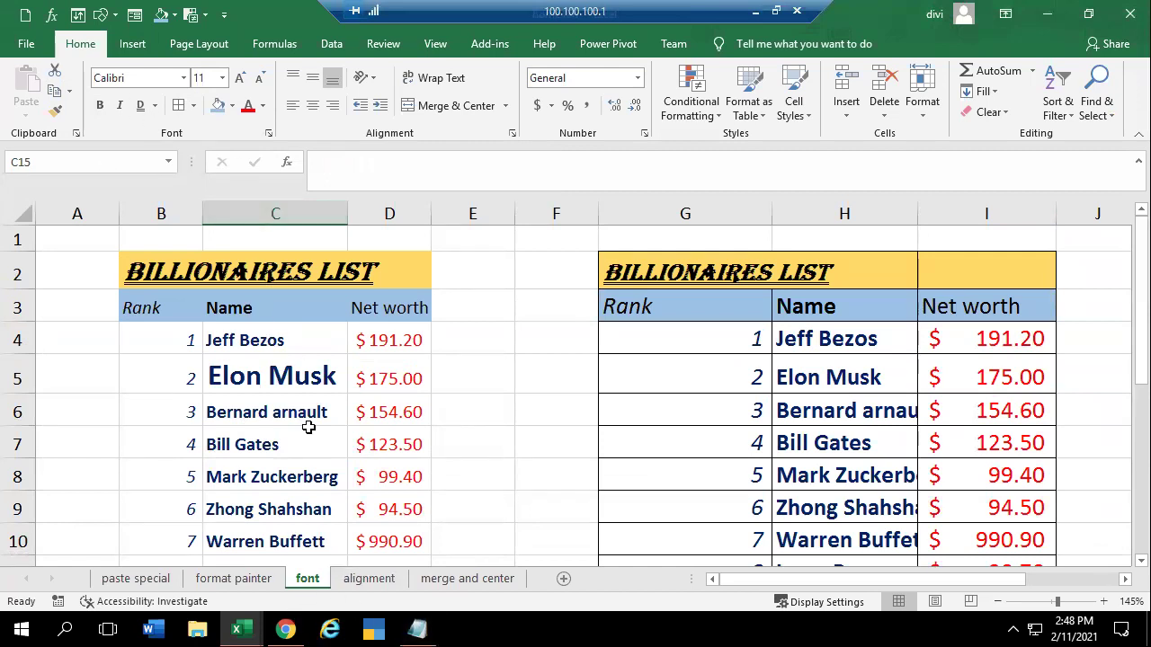
- Add the Notepad notes 'bold - Ctrl+b', 'italic-ctrl+i' and 'uderline- ctrl+u' on new lines
click(416, 622)
click(362, 414)
text(bold)
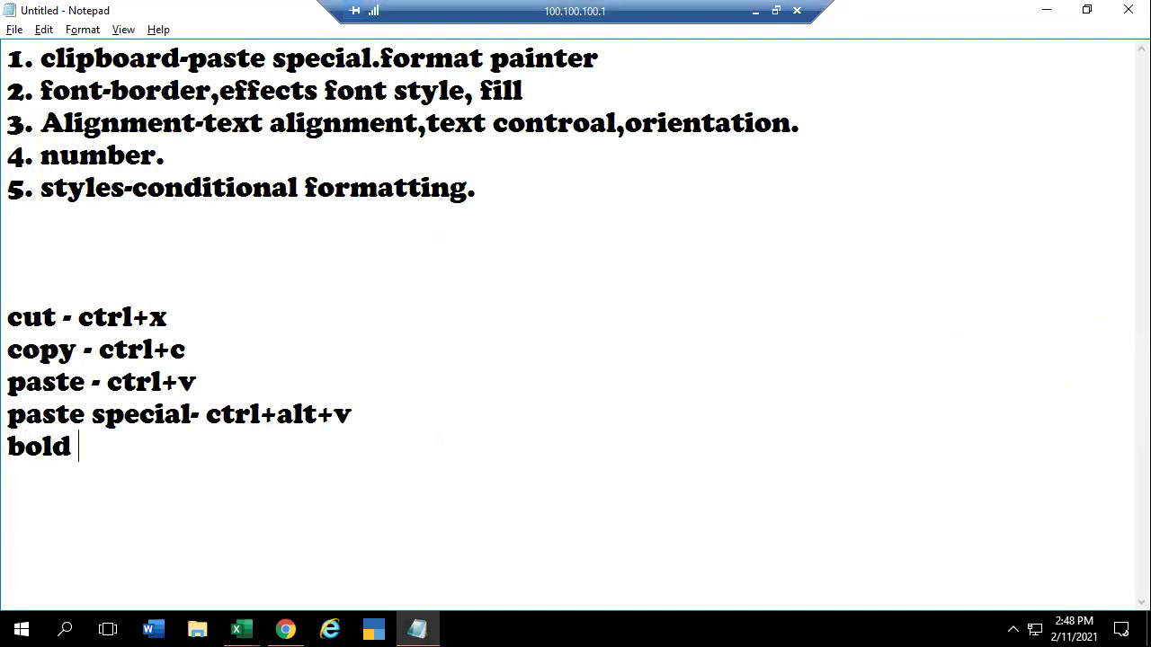
text( - Ctrl+b)
key(Return)
text(italic-ct)
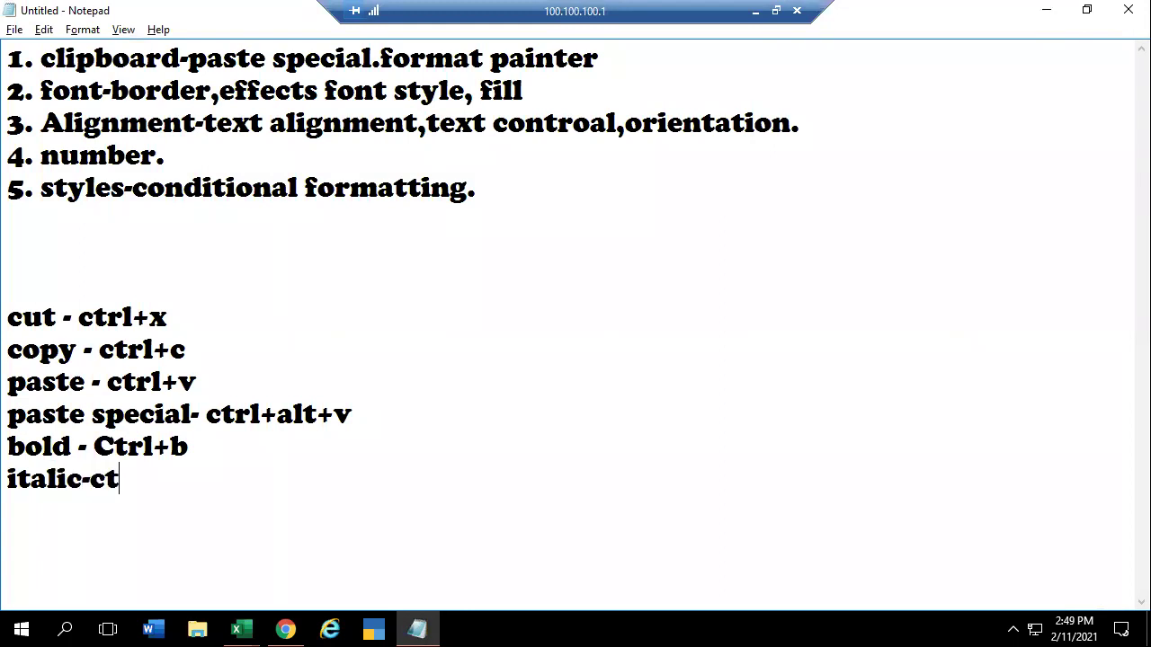
text(rl+i)
text(u)
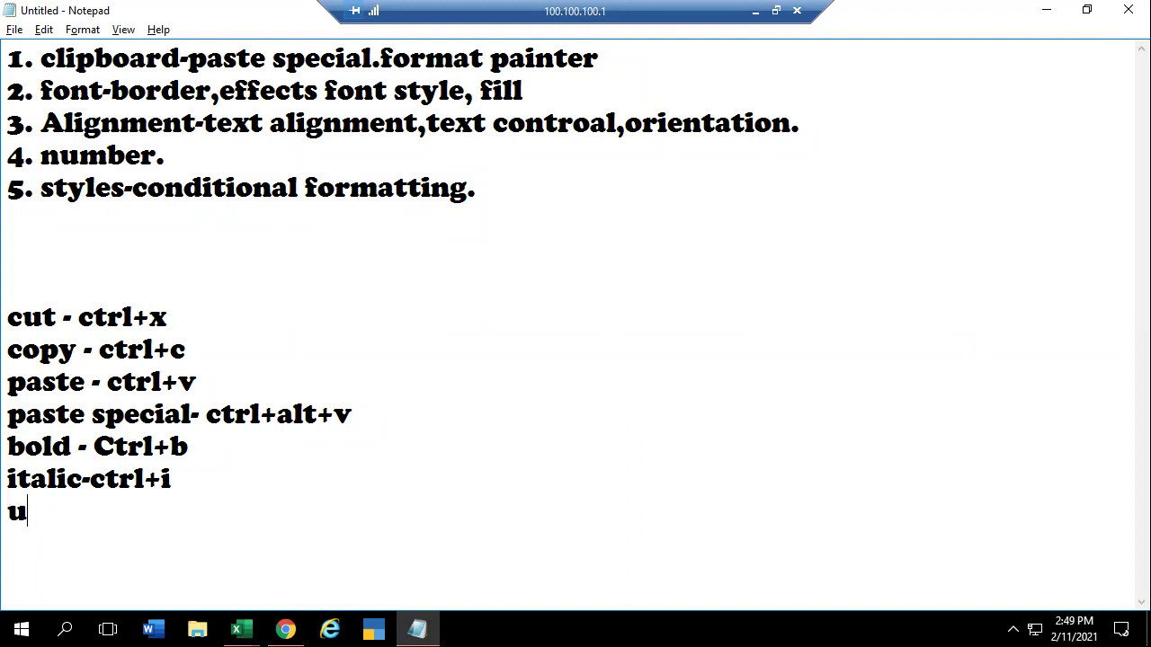
text(derline)
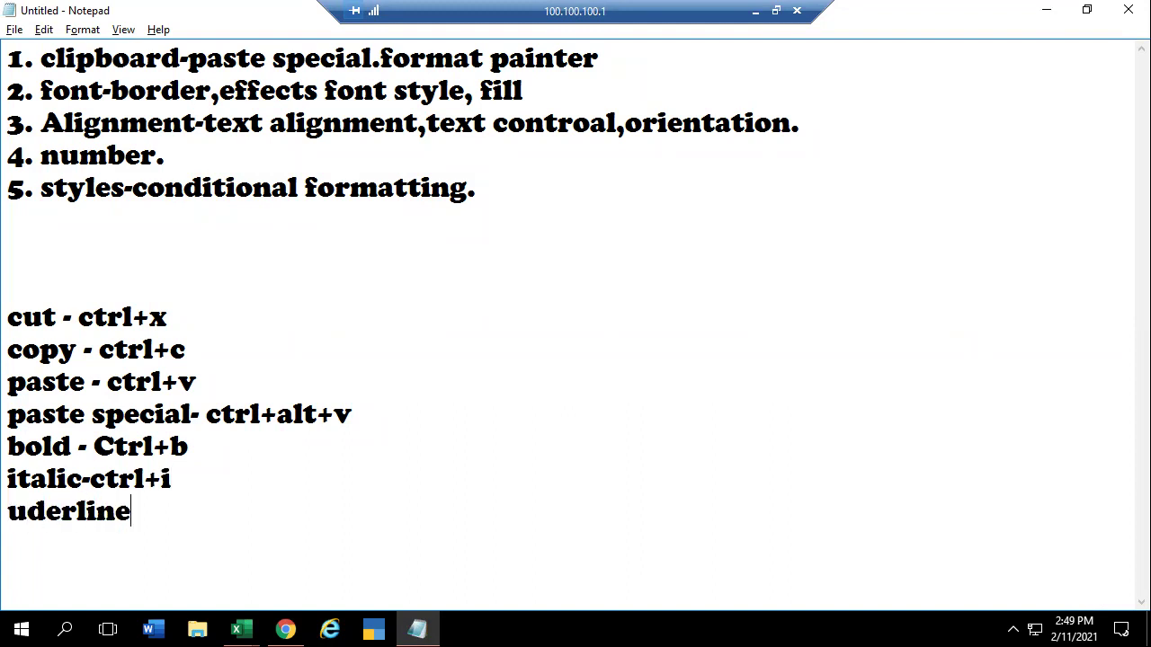
text(- ctrl)
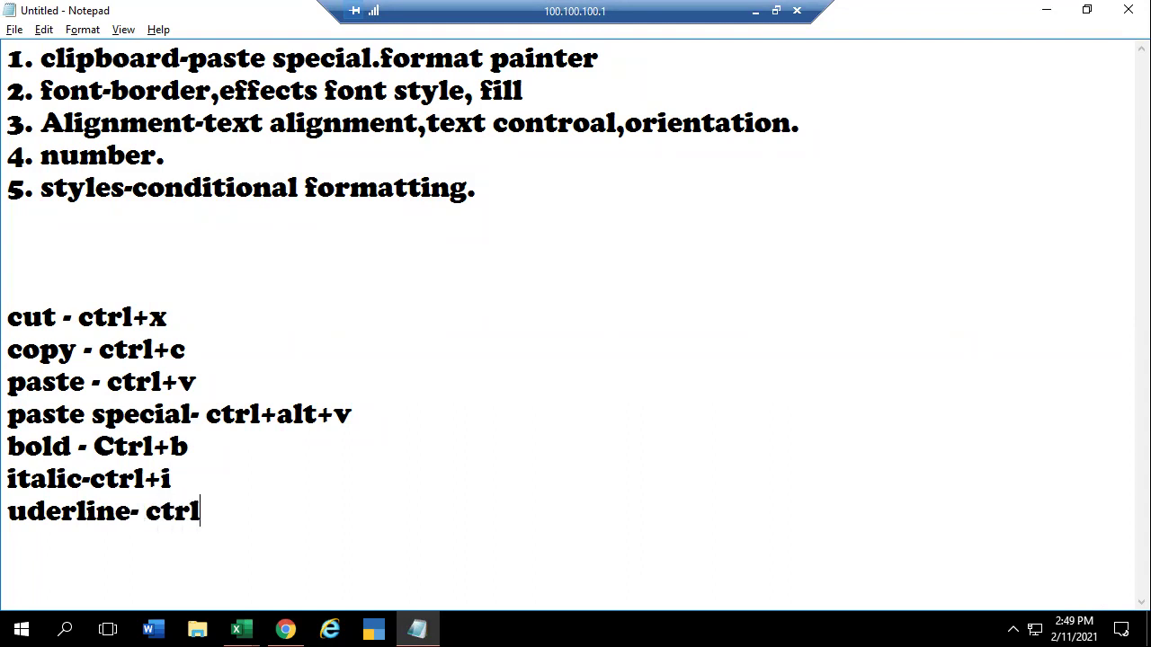
text(+u)
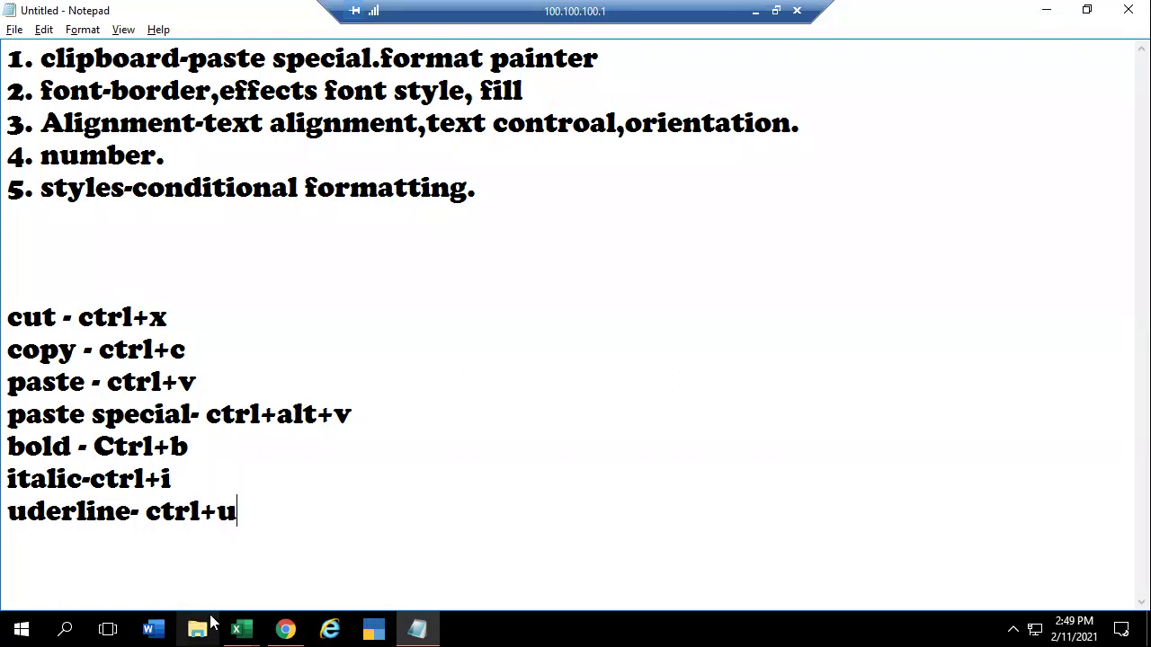
- Bring the formatting practice workbook to the front and show its alignment sheet
mouse_move(232, 621)
click(315, 526)
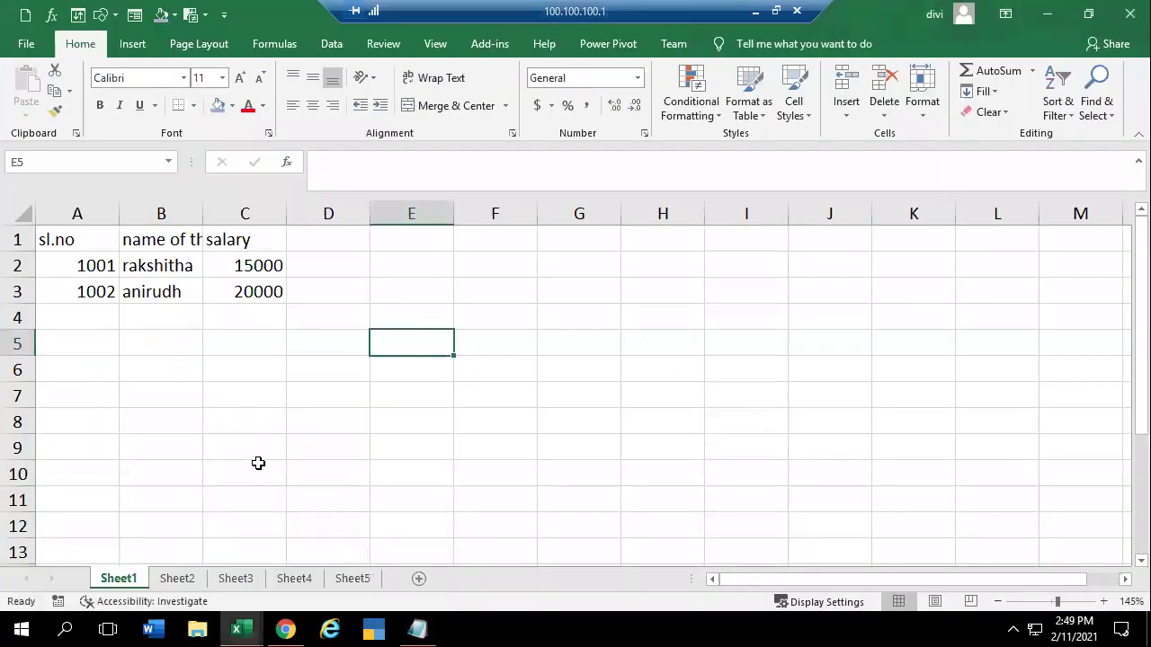
click(259, 468)
mouse_move(239, 621)
click(167, 586)
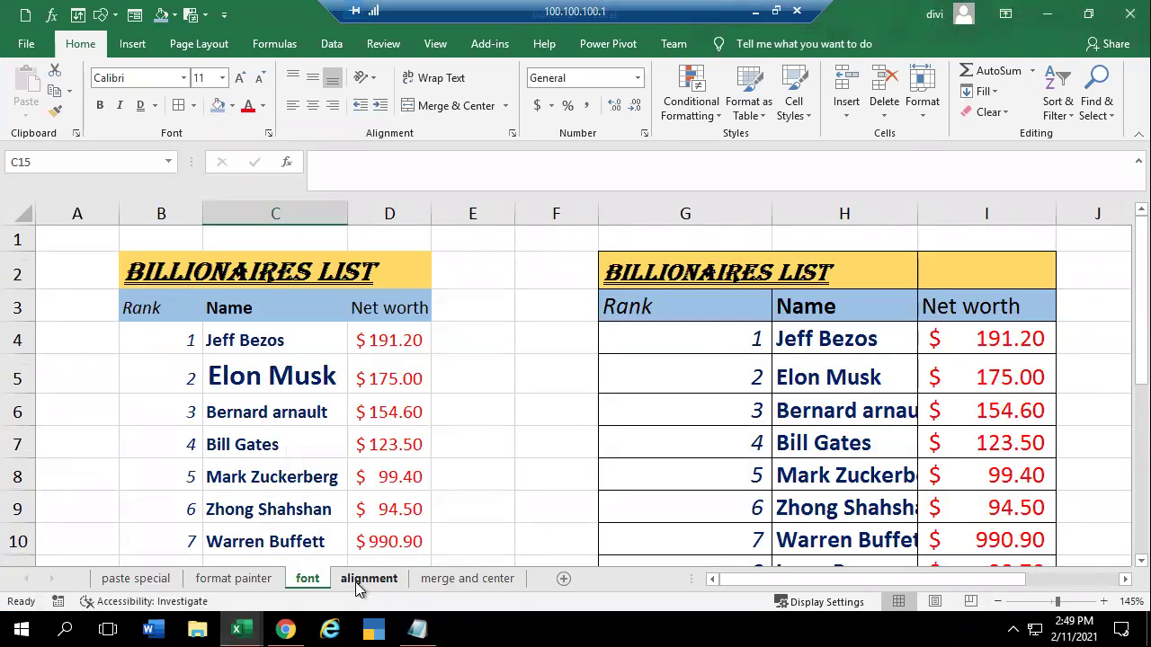
click(355, 582)
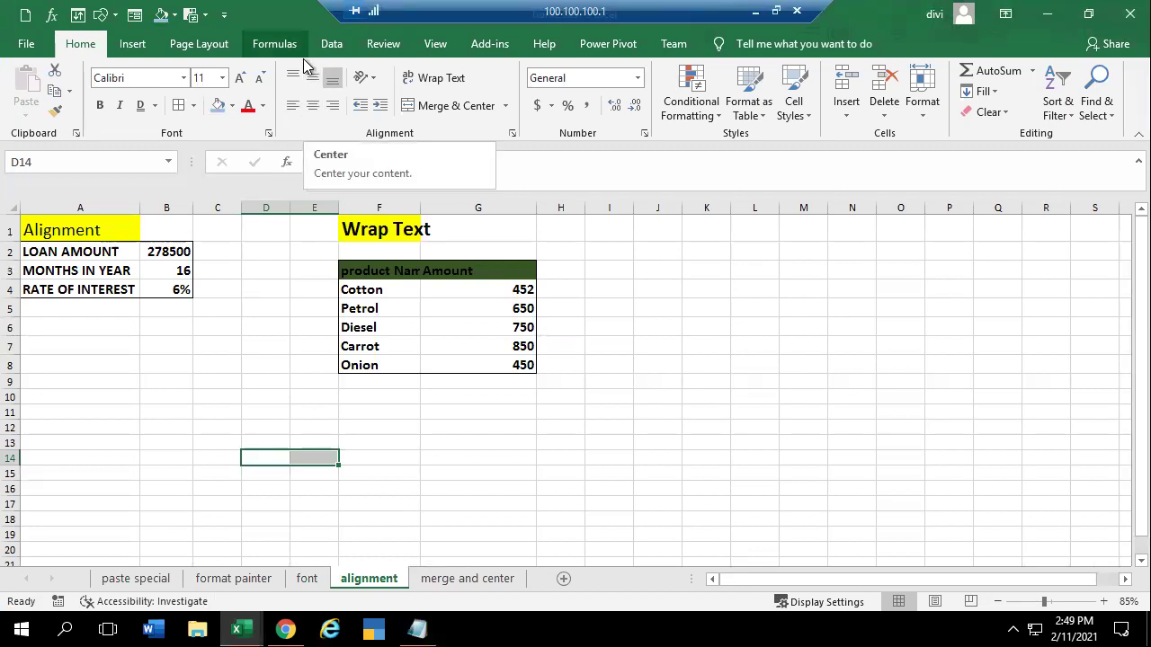
- Browse the Home text Orientation and Page Layout page Orientation choices without changing anything
click(366, 81)
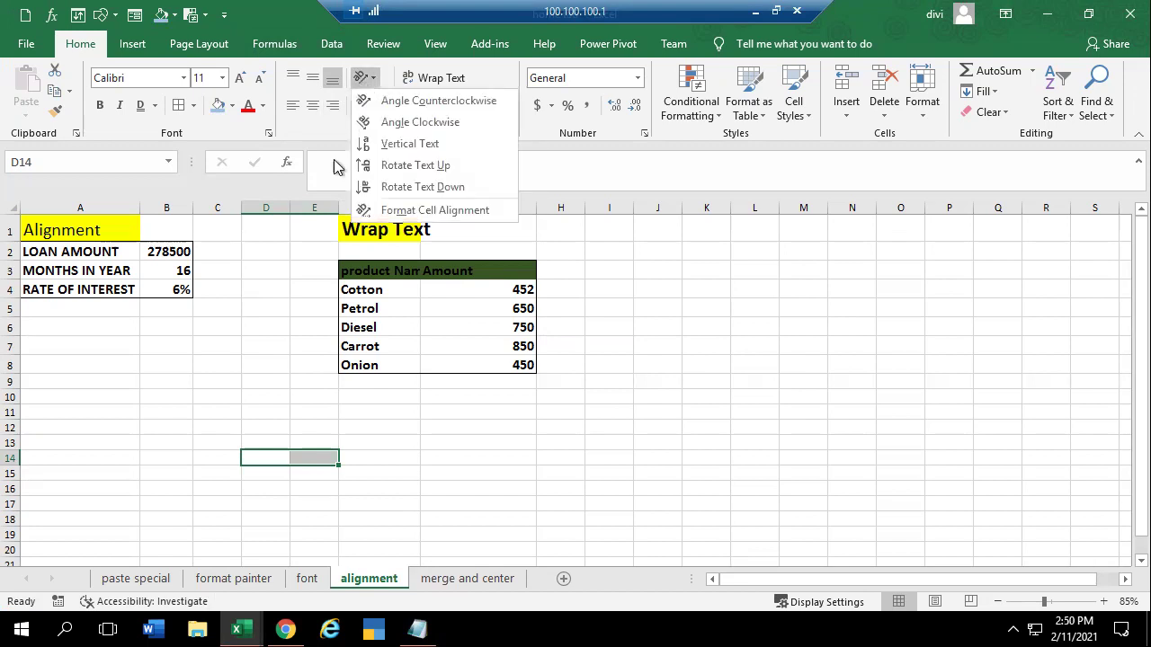
click(232, 392)
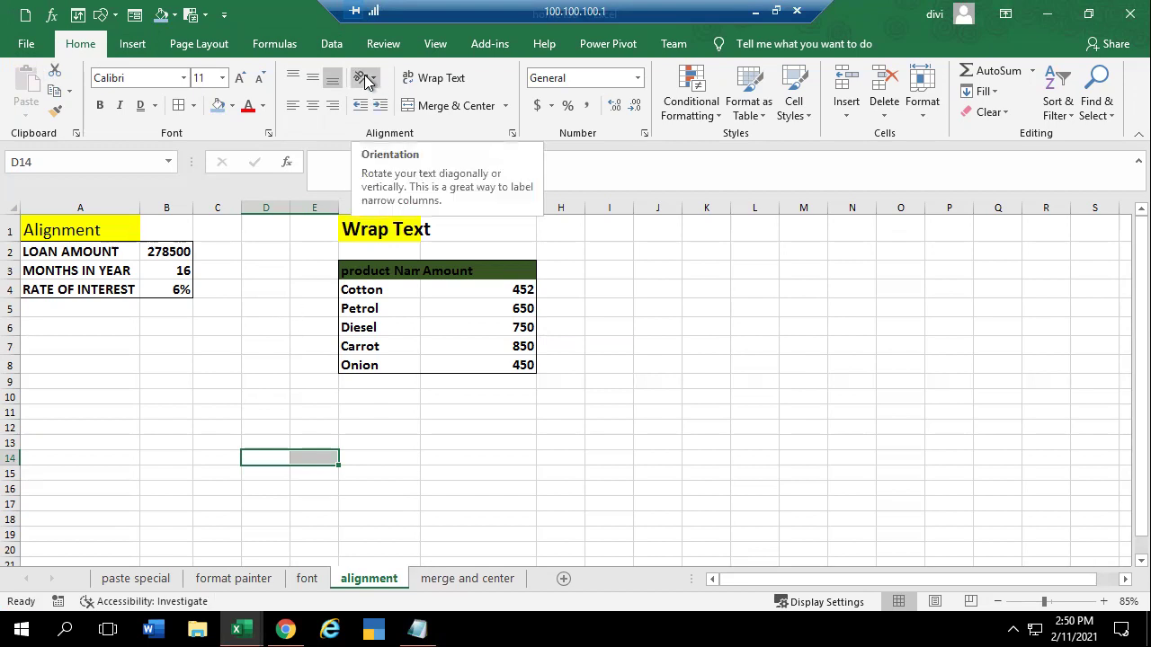
click(269, 329)
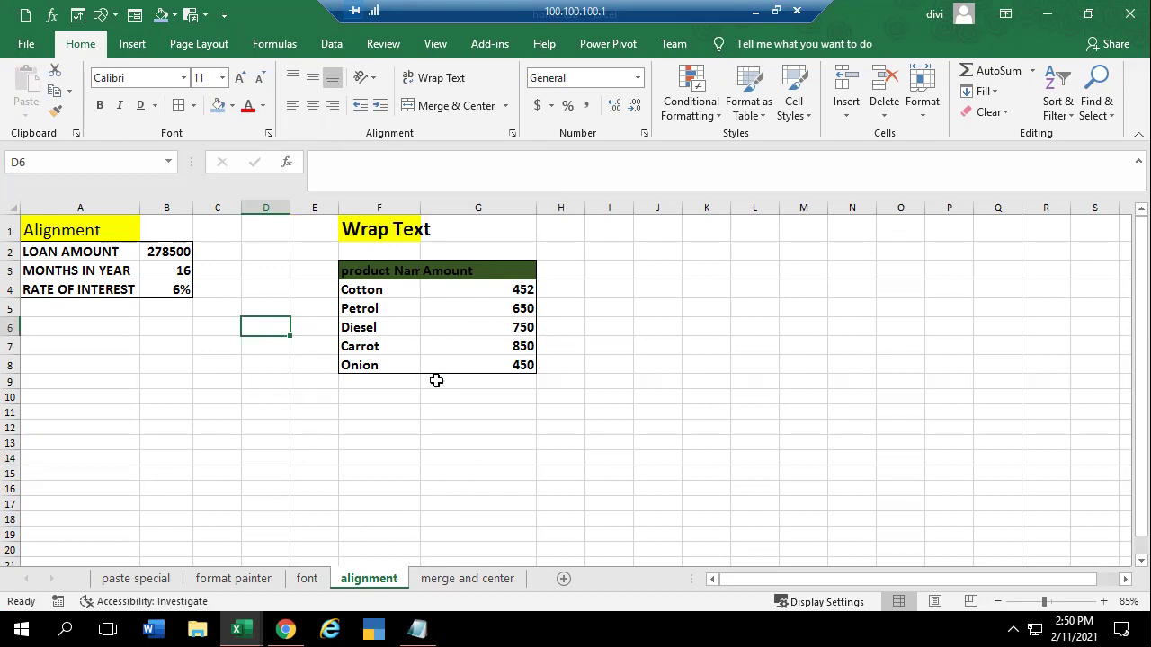
click(213, 45)
click(199, 99)
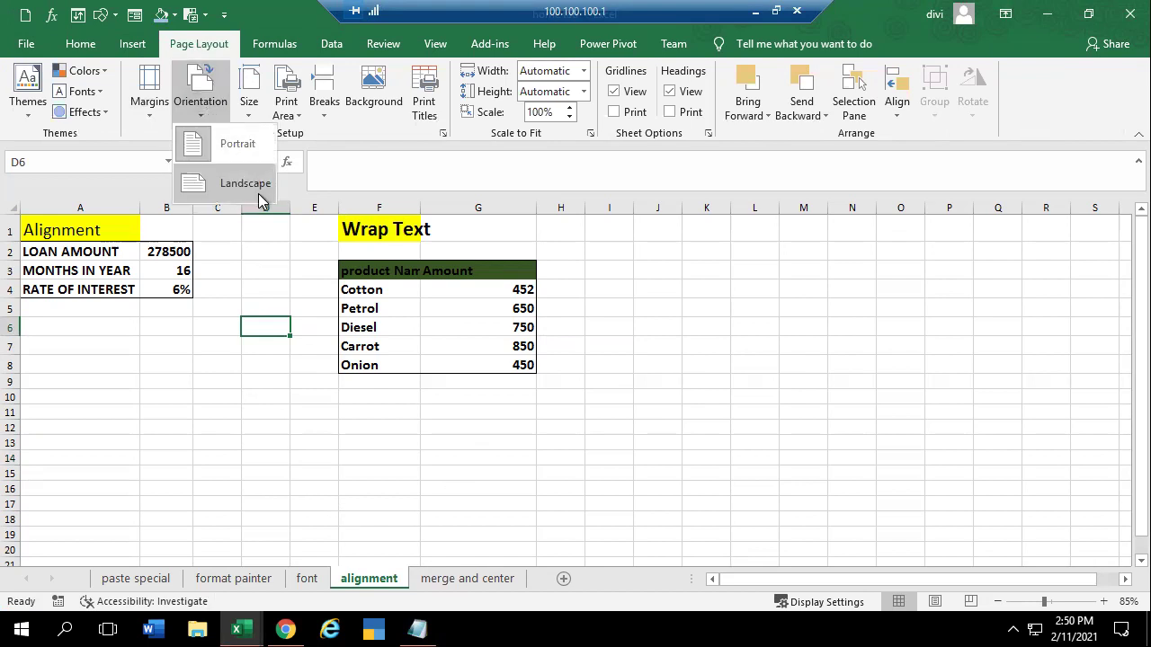
click(79, 44)
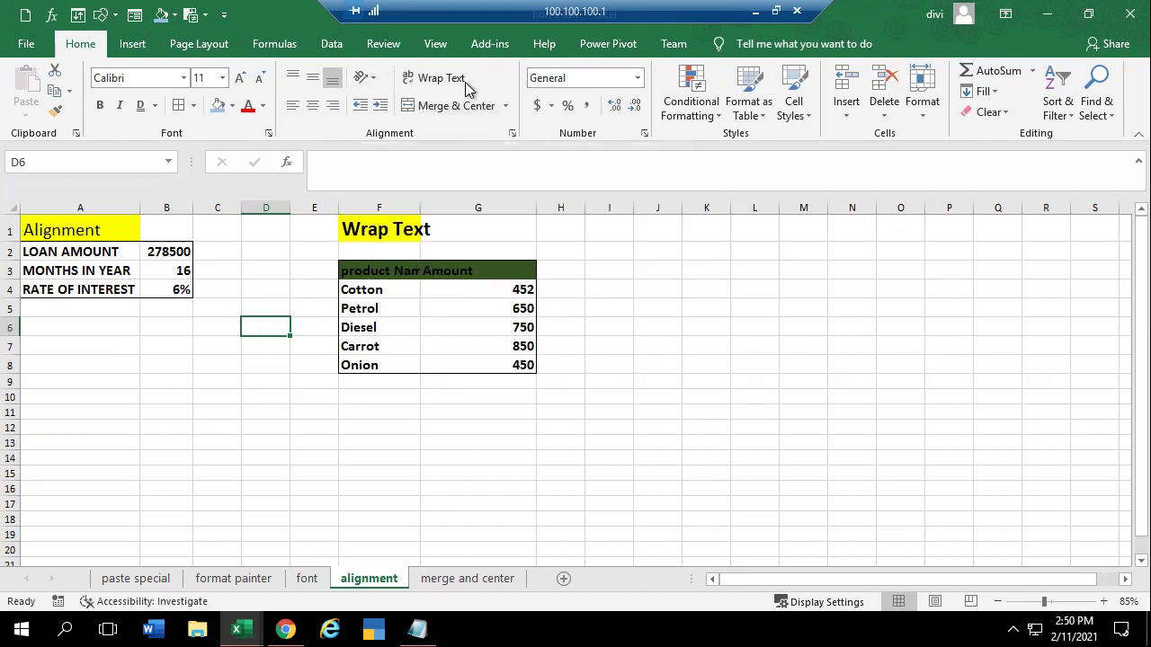
- Select the LOAN AMOUNT cell A2, widen column A and make row 2 taller
click(100, 422)
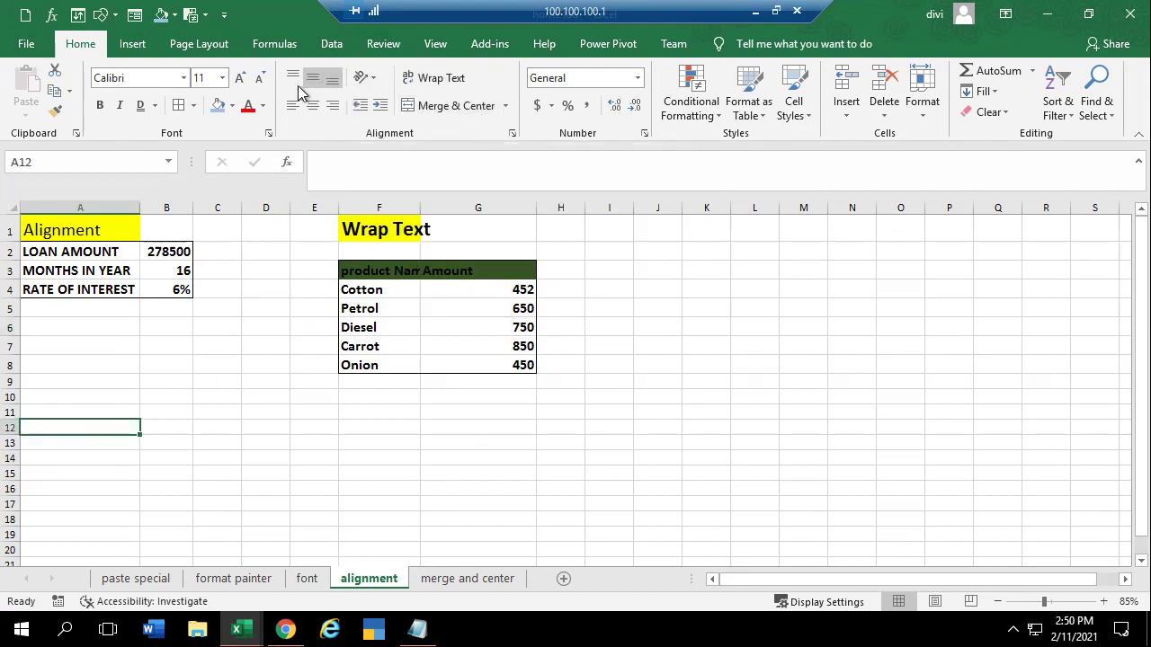
click(368, 272)
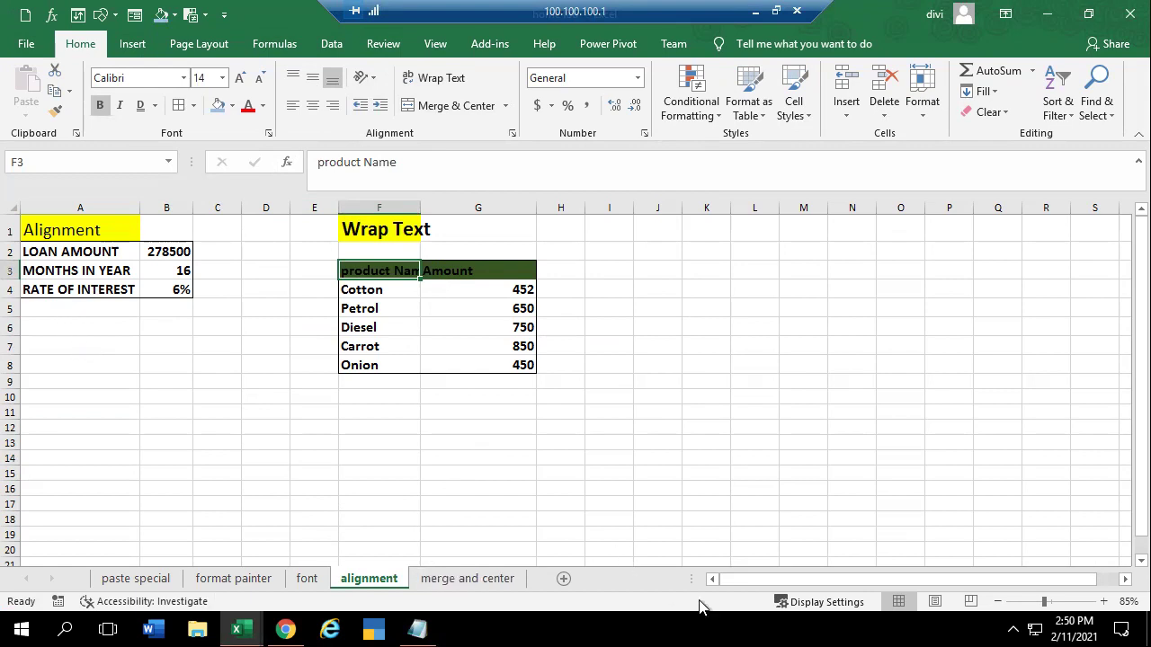
drag(44, 252, 144, 286)
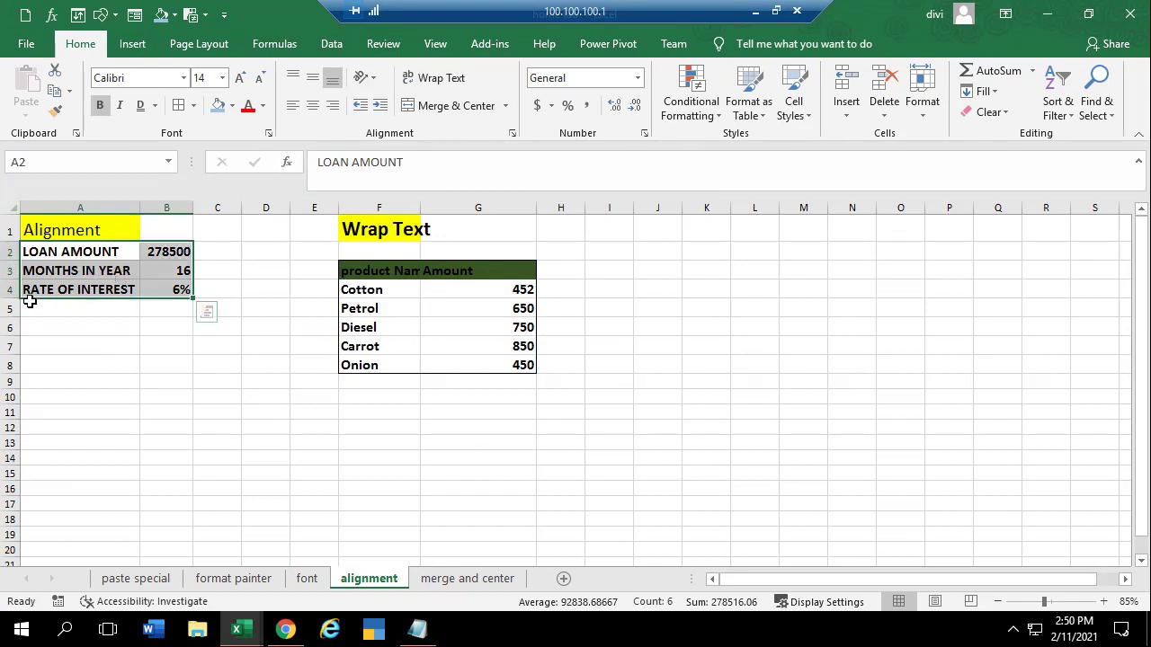
click(70, 255)
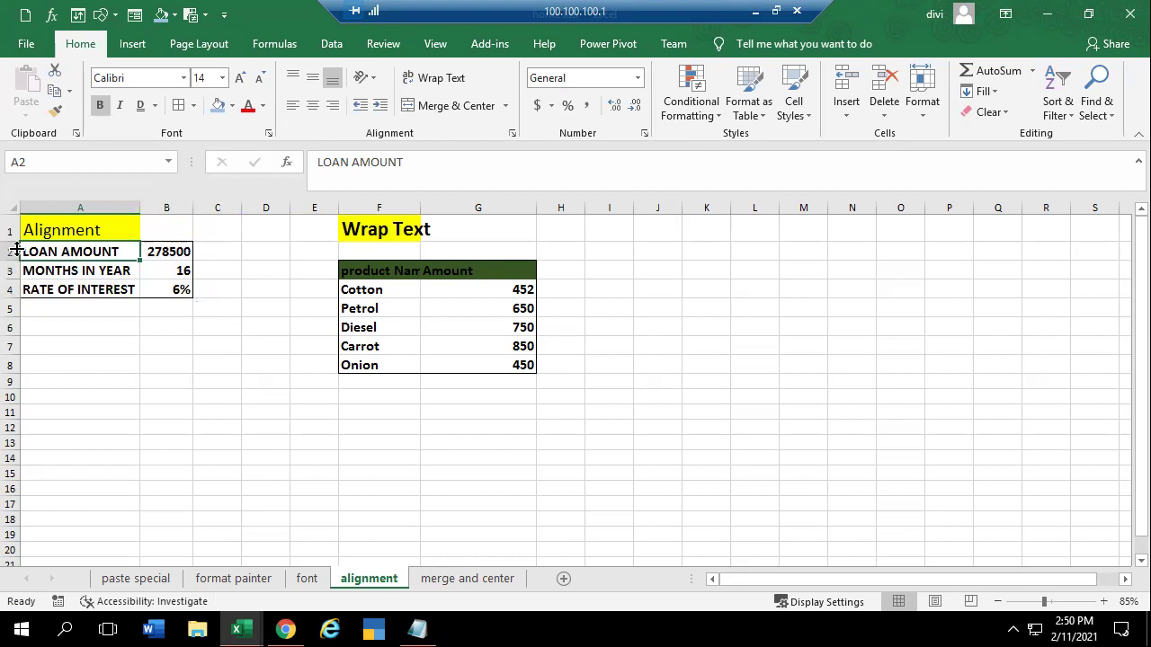
drag(138, 208, 190, 207)
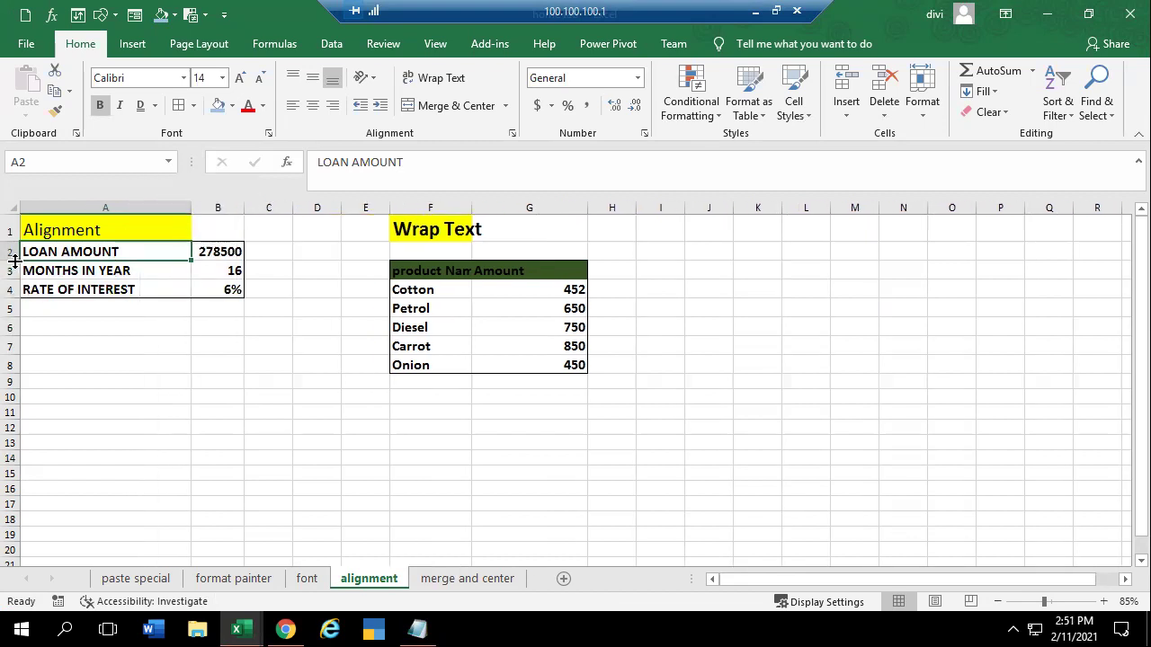
drag(18, 261, 16, 300)
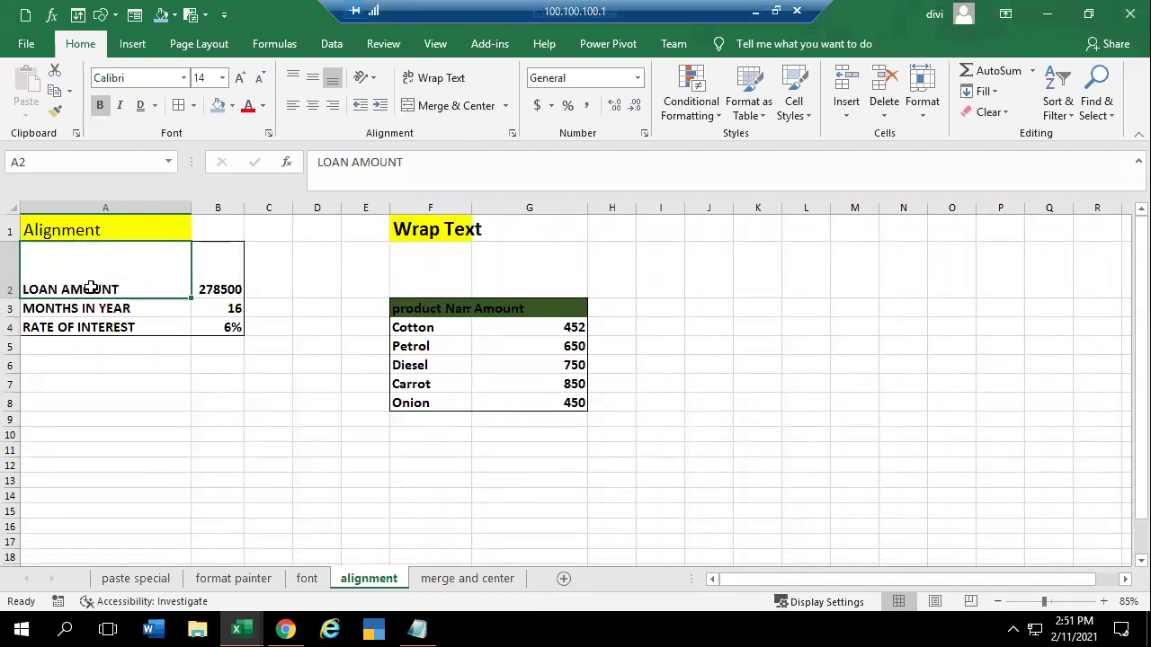
- Centre LOAN AMOUNT vertically and horizontally in A2
click(317, 84)
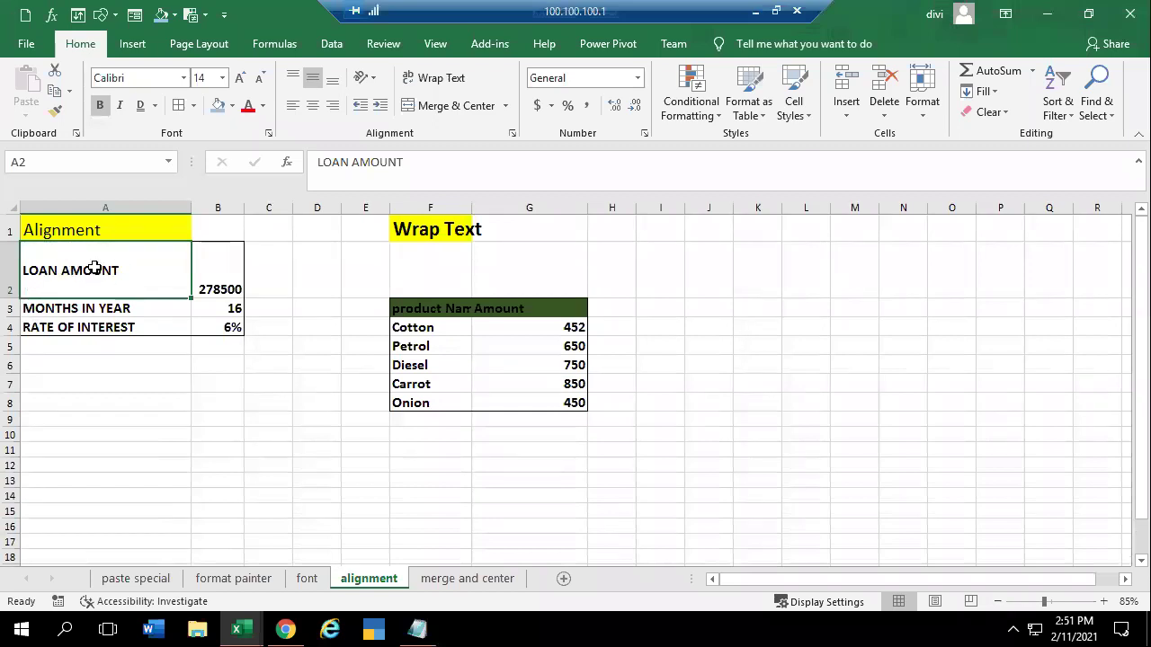
click(312, 106)
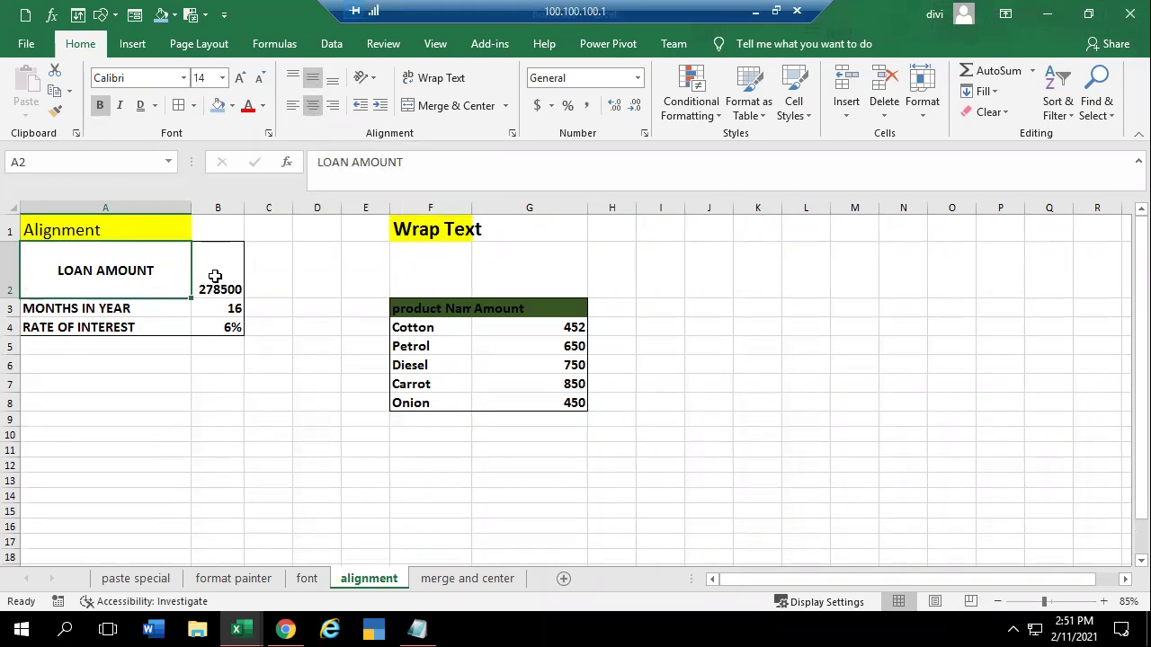
click(221, 276)
- Widen column B and centre 278500 horizontally and vertically in B2
drag(243, 212, 299, 224)
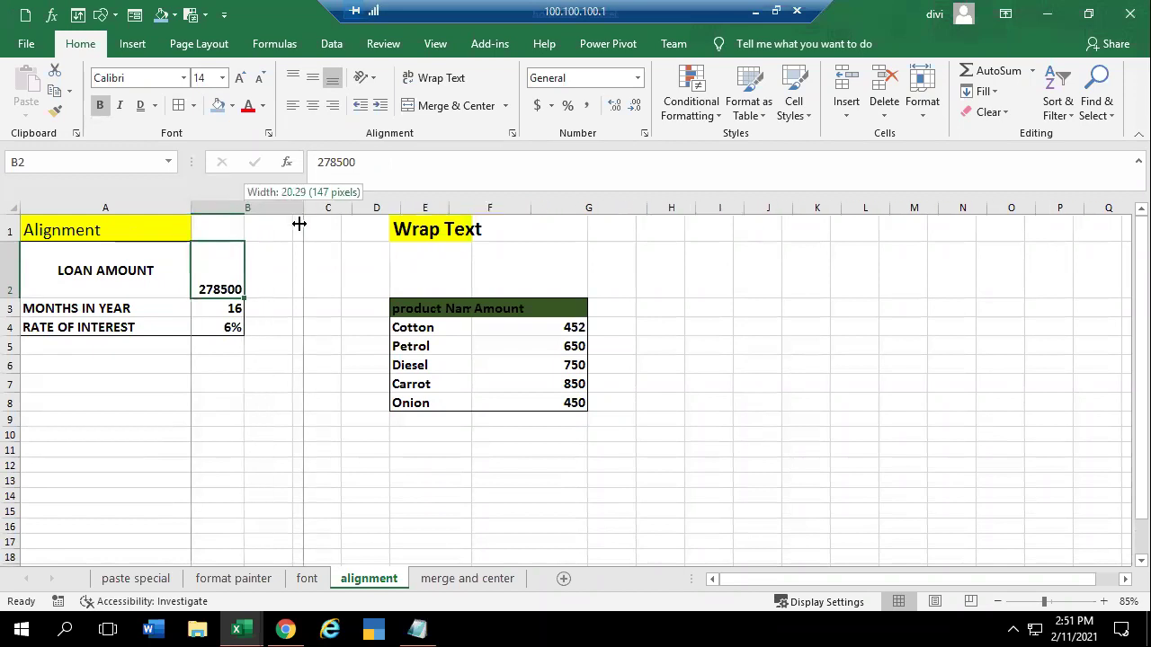
drag(276, 297, 289, 287)
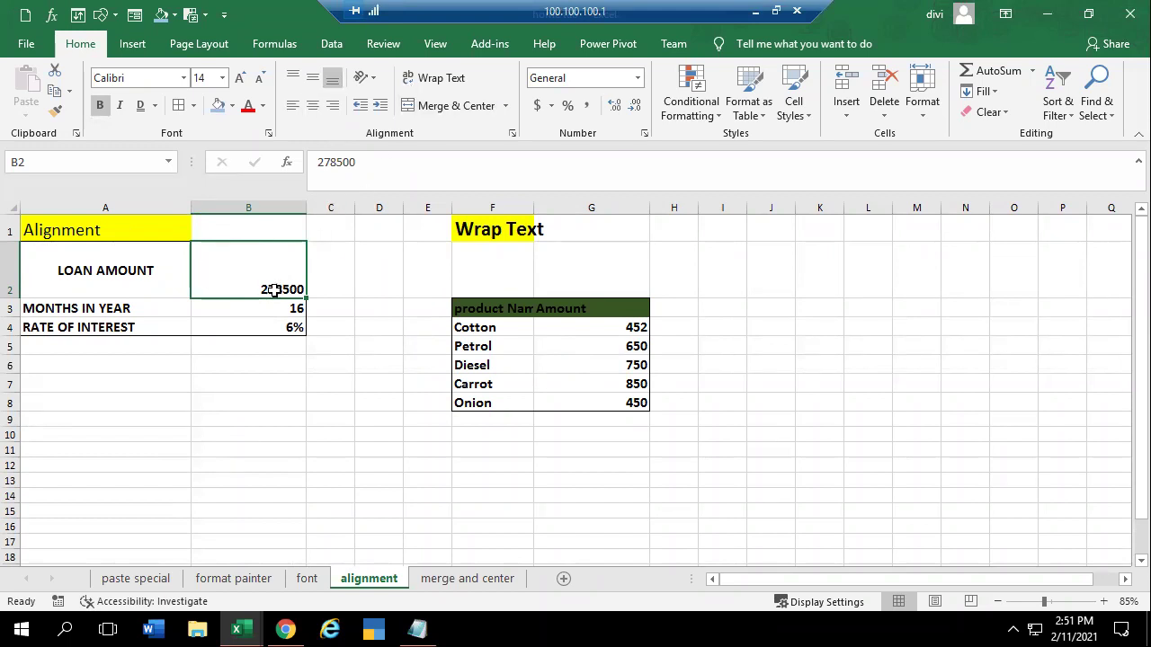
click(312, 106)
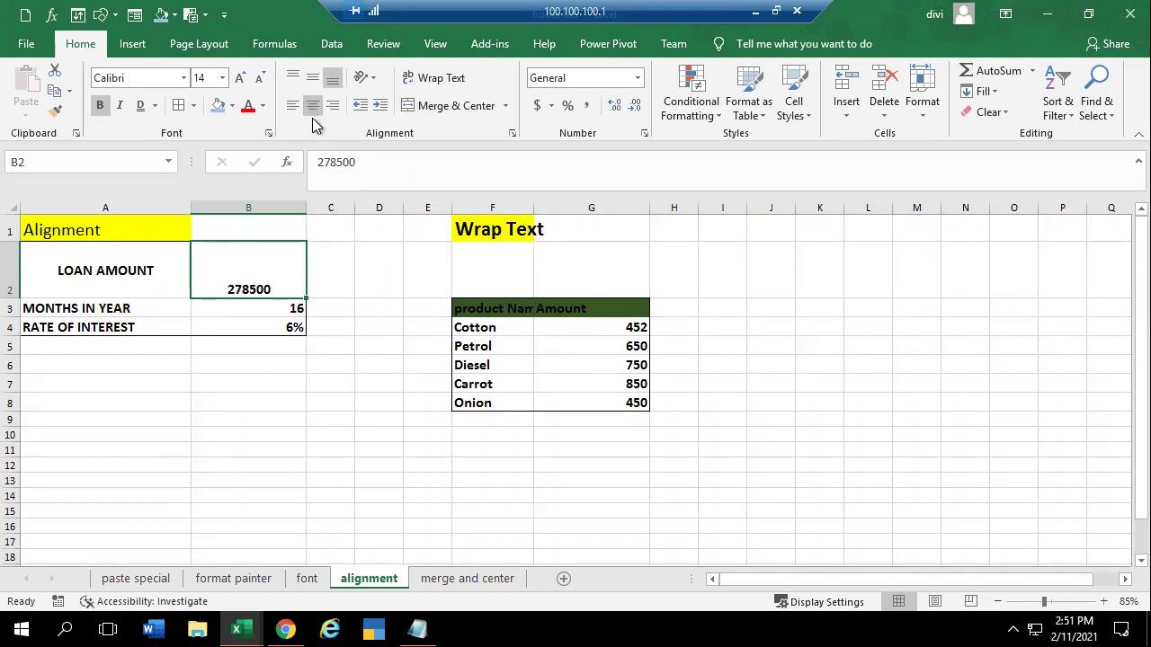
click(313, 79)
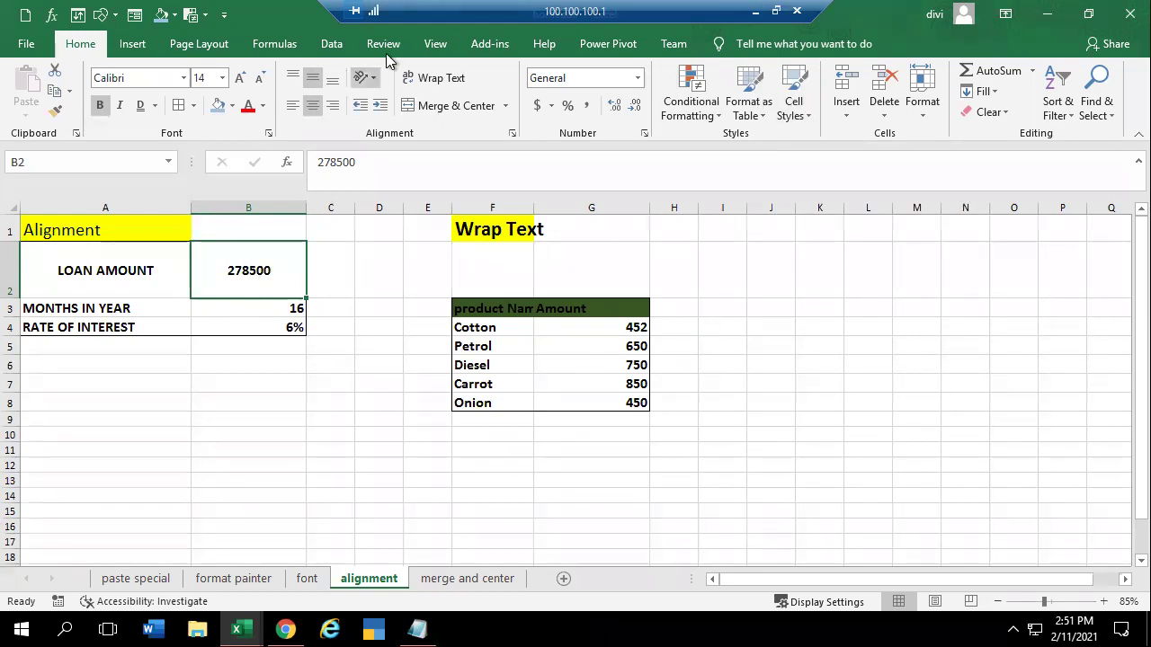
- Try top, left, right and centre alignments on 278500, ending centred at the bottom
click(297, 81)
click(292, 106)
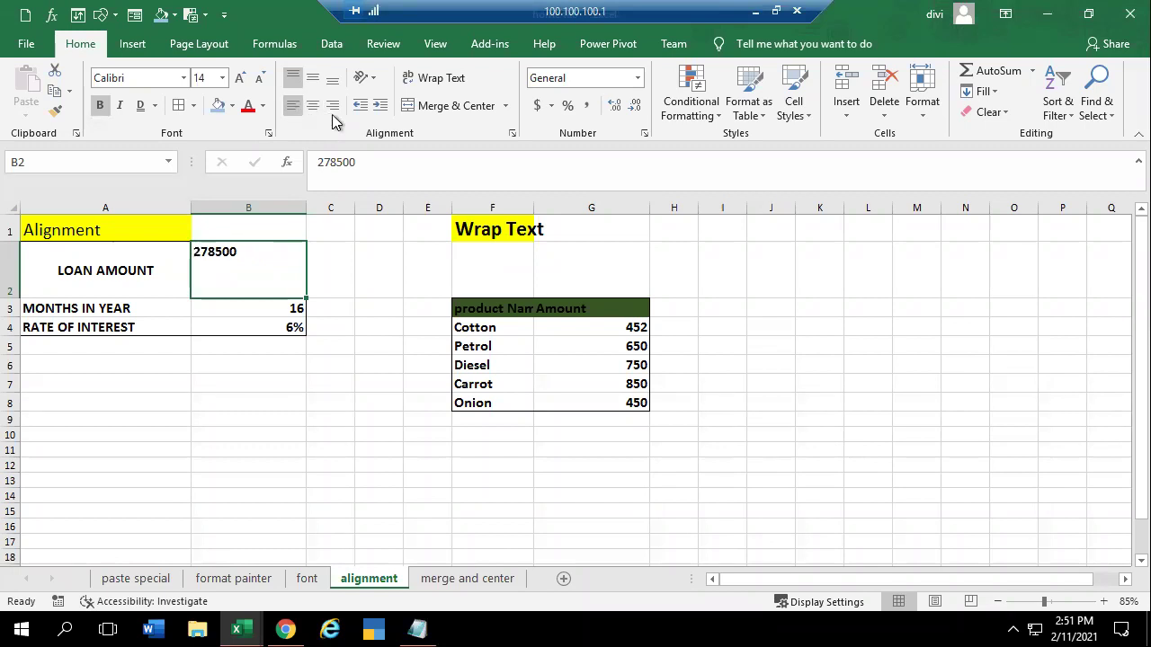
click(313, 105)
click(312, 79)
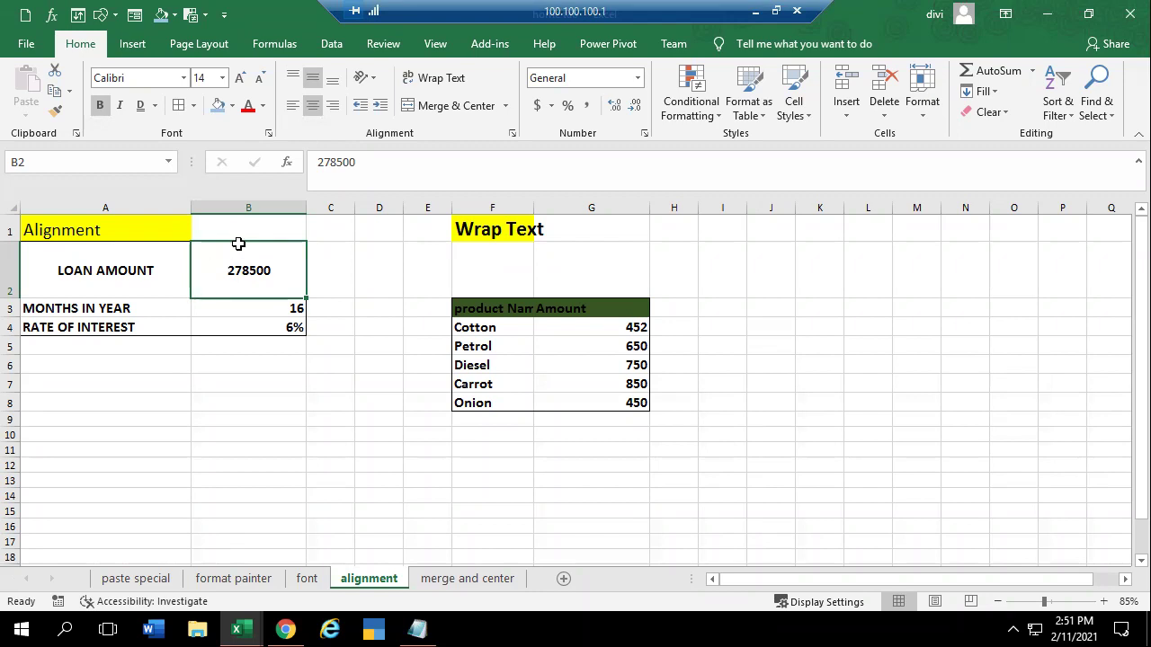
click(332, 105)
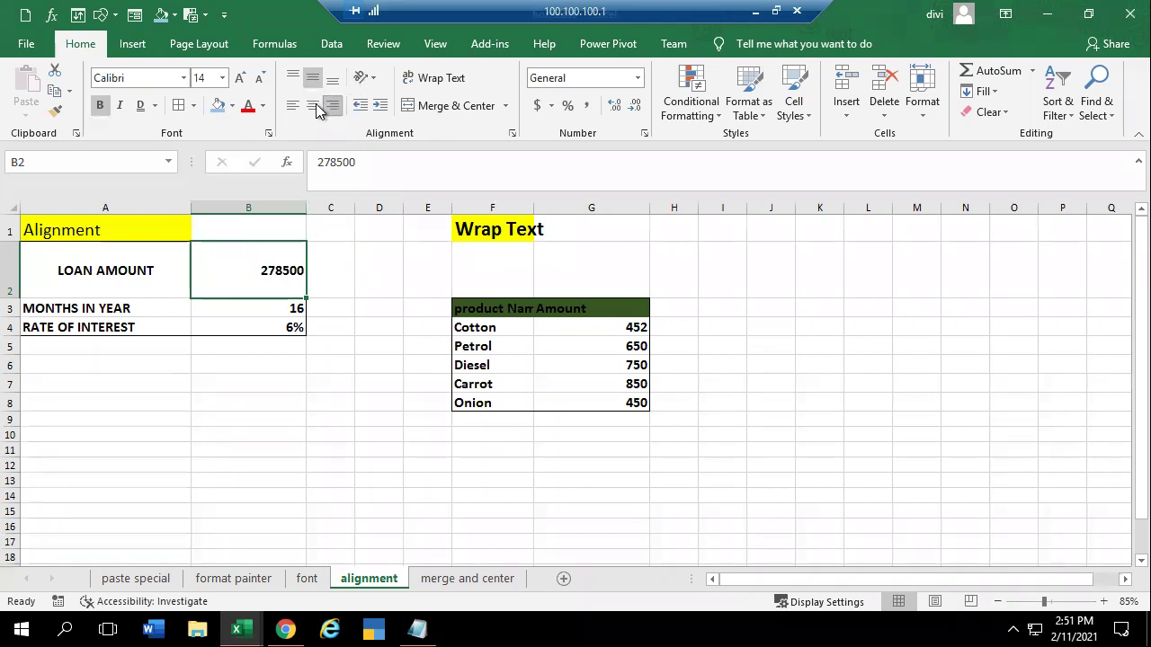
click(308, 105)
click(292, 106)
click(292, 77)
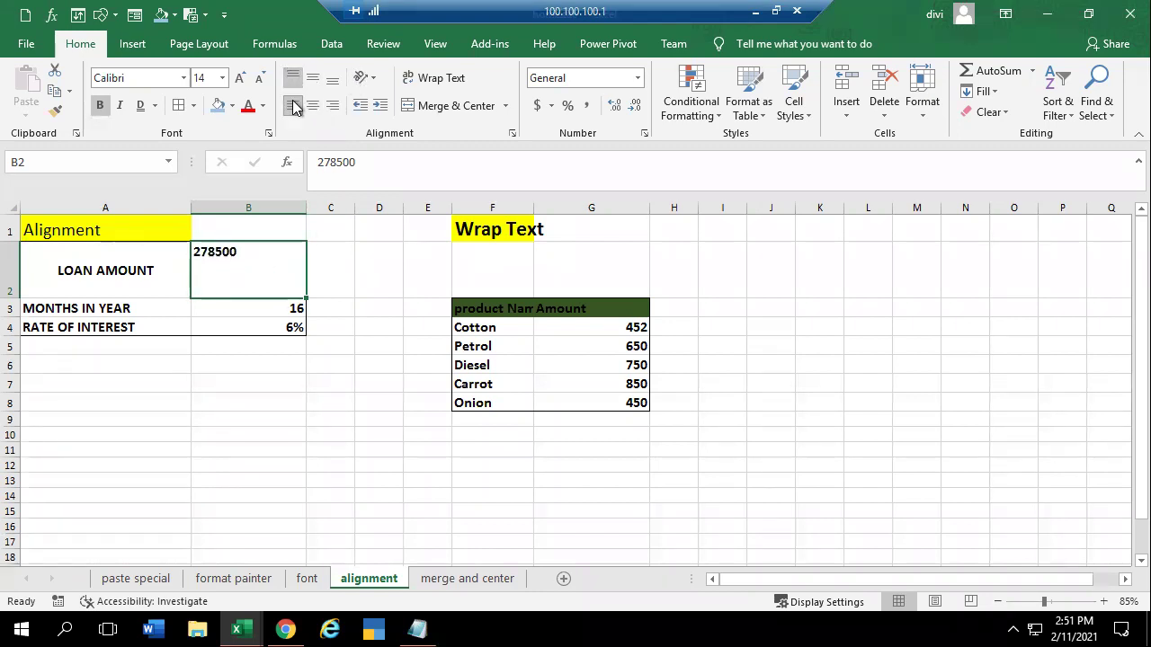
click(317, 106)
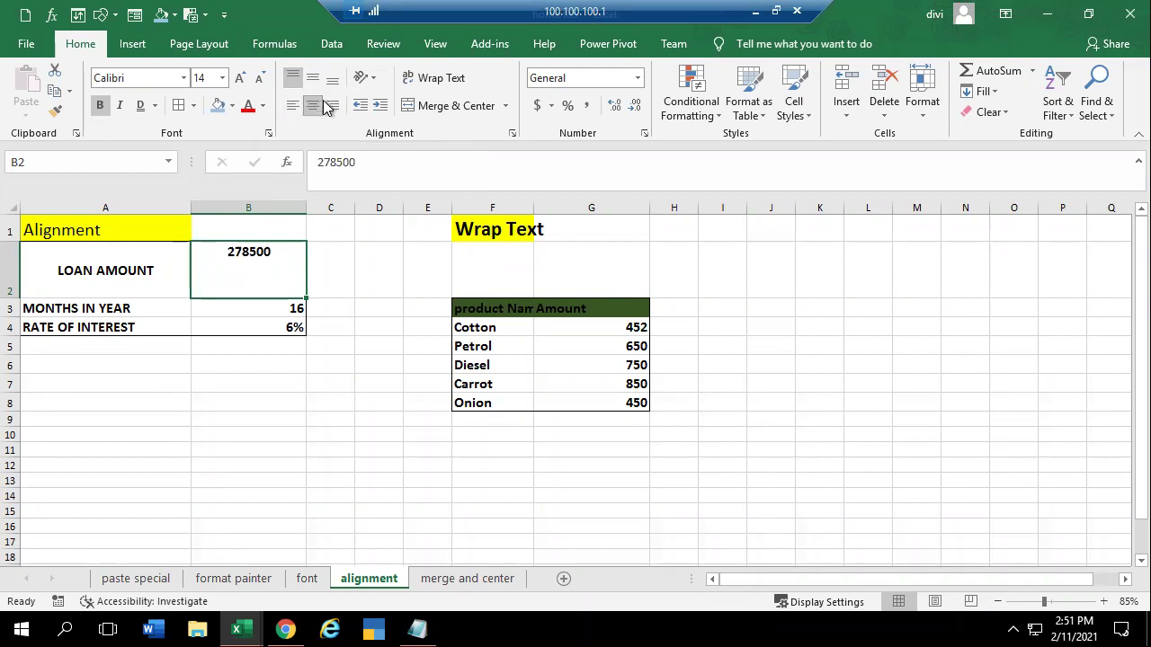
click(333, 79)
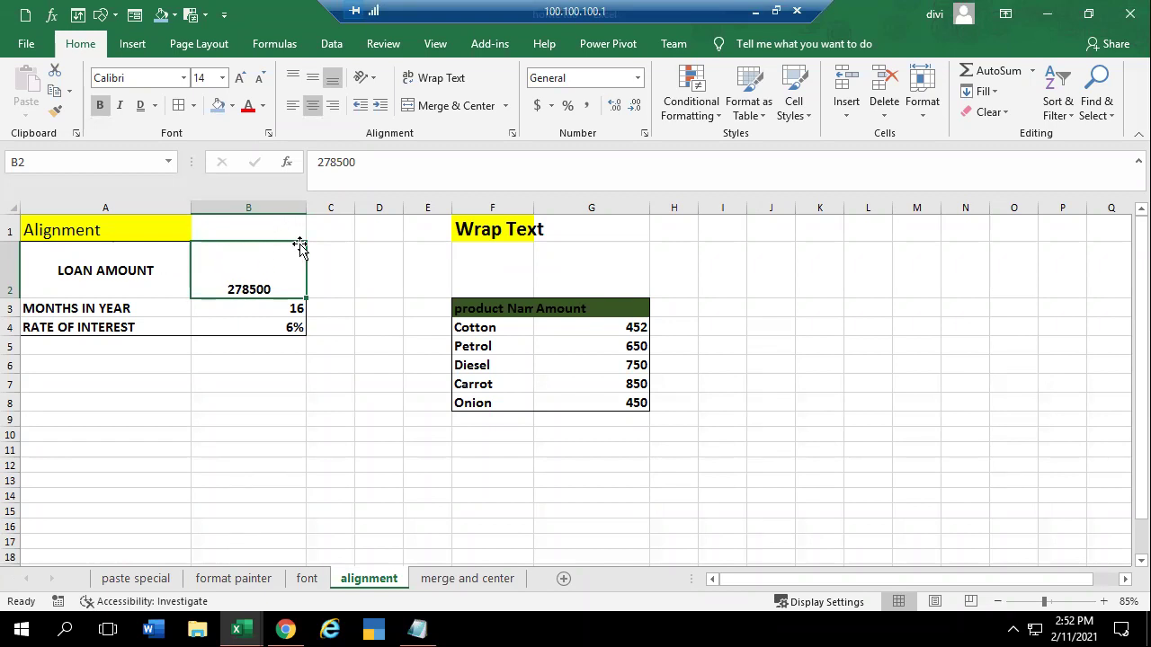
click(362, 77)
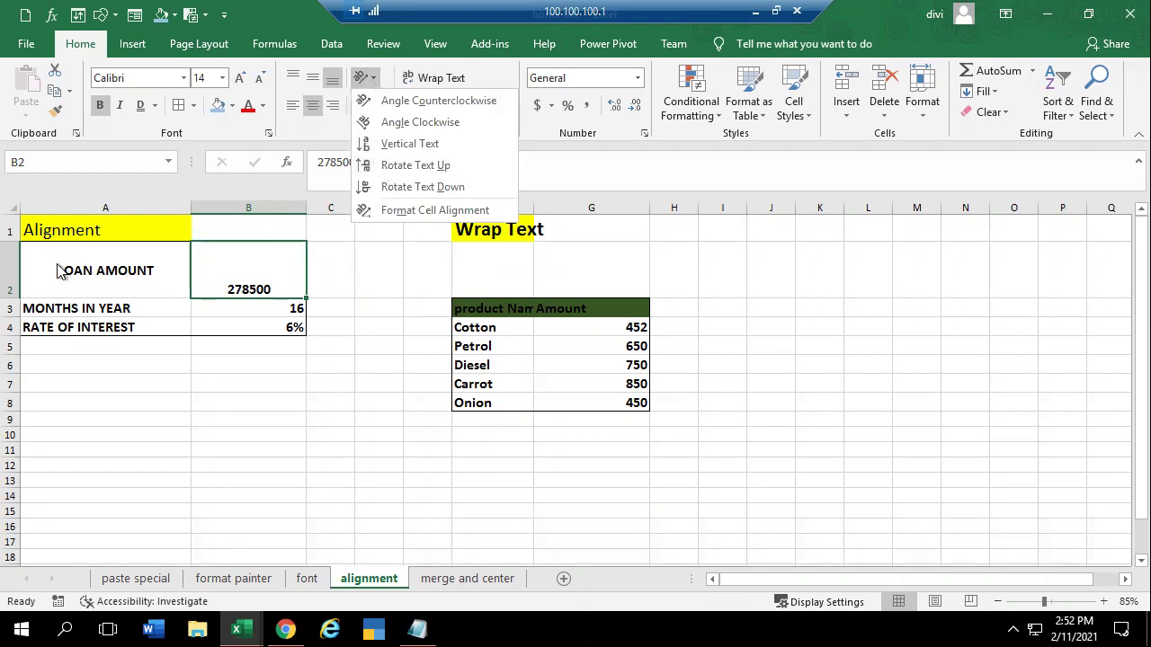
- Select Cotton in F4, make row 4 taller and widen column F for the product Name header
click(384, 351)
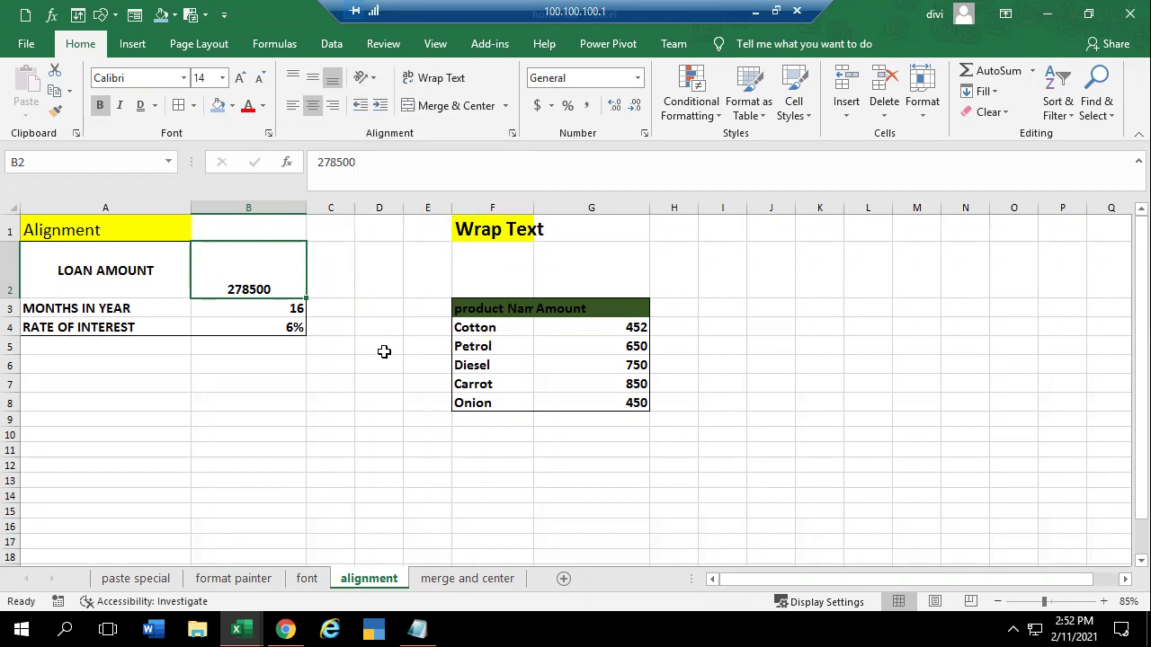
click(475, 328)
drag(16, 333, 309, 396)
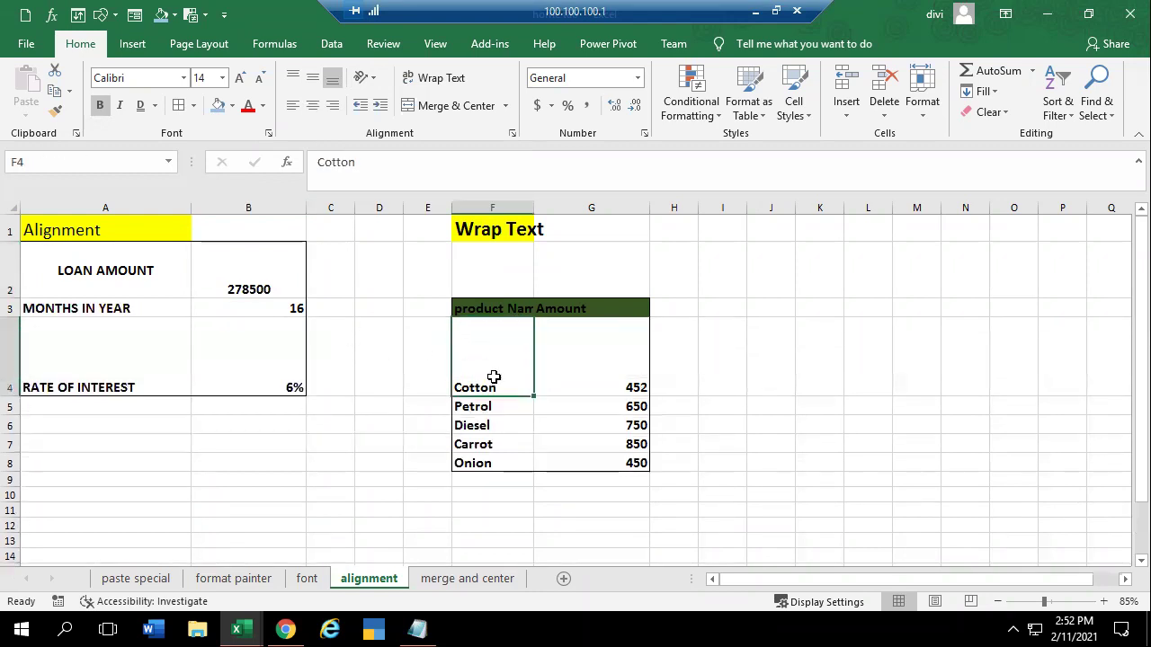
drag(535, 207, 579, 206)
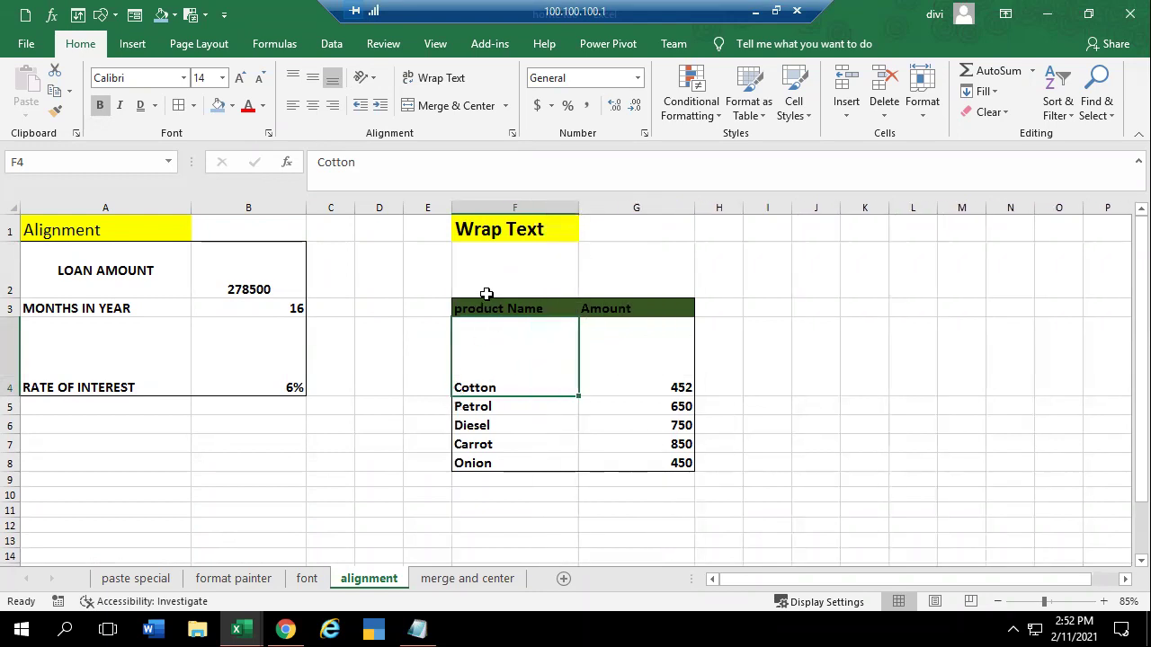
- Try stacking Cotton vertically, rotating it up, and angling it clockwise and counterclockwise
click(372, 78)
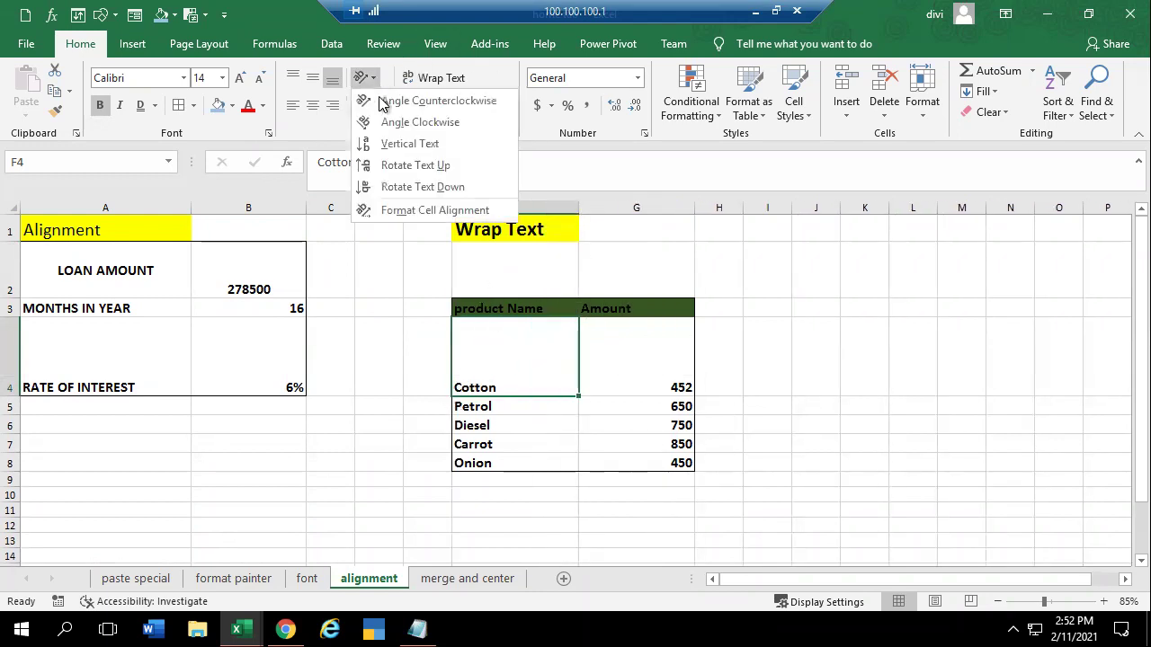
click(410, 144)
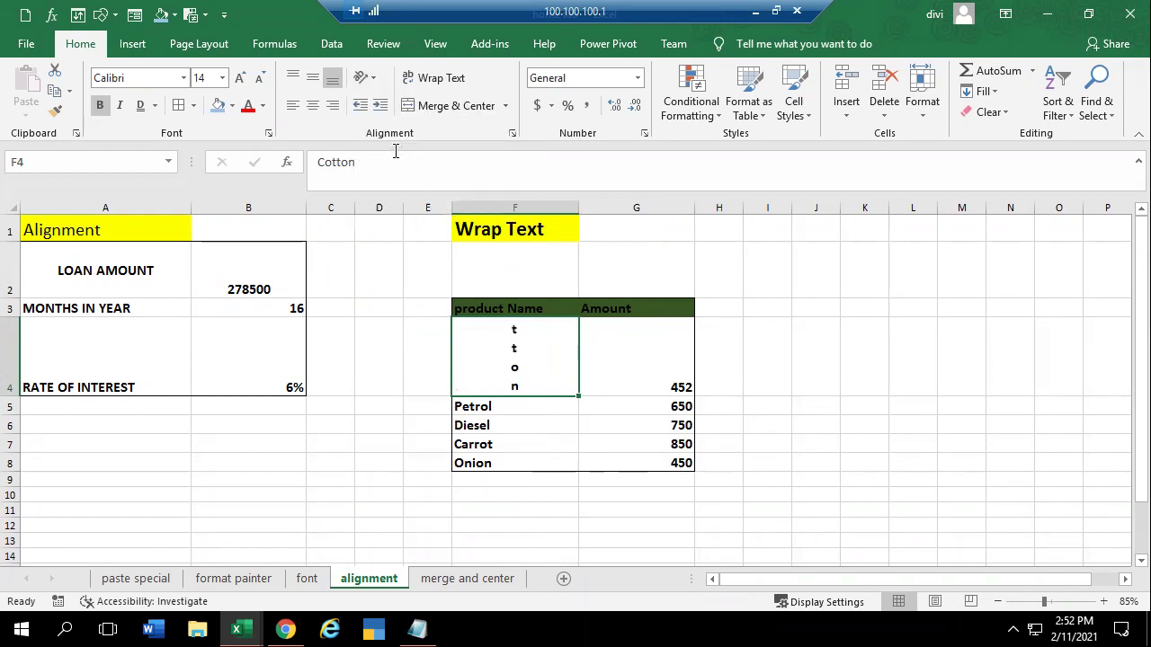
drag(10, 396, 206, 415)
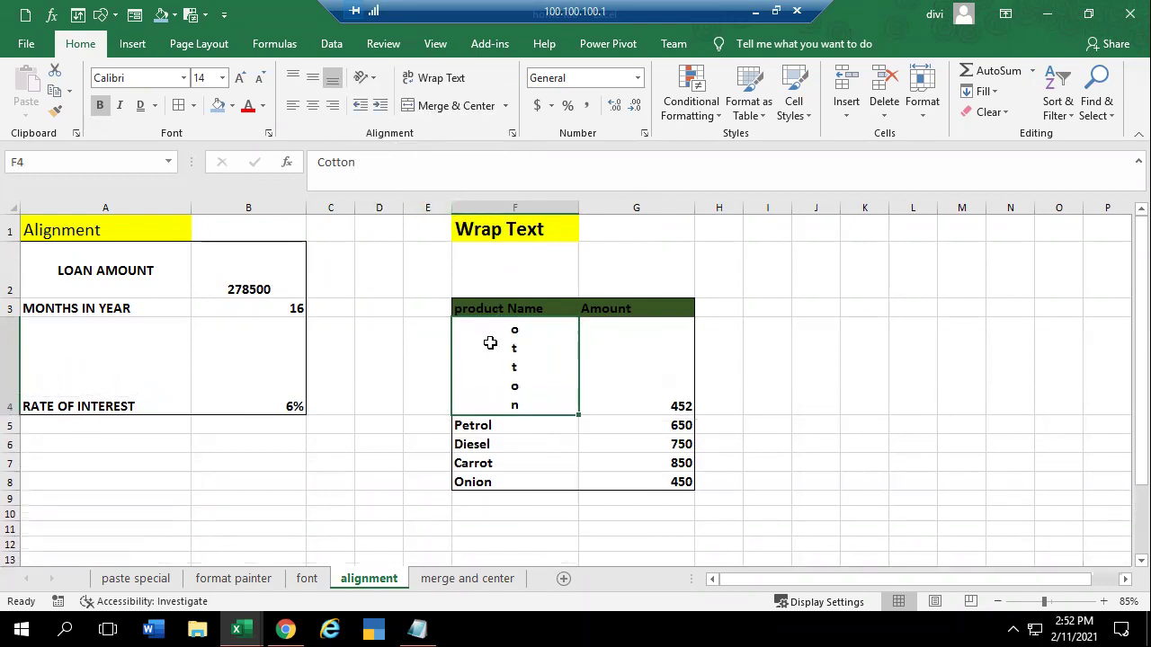
click(363, 78)
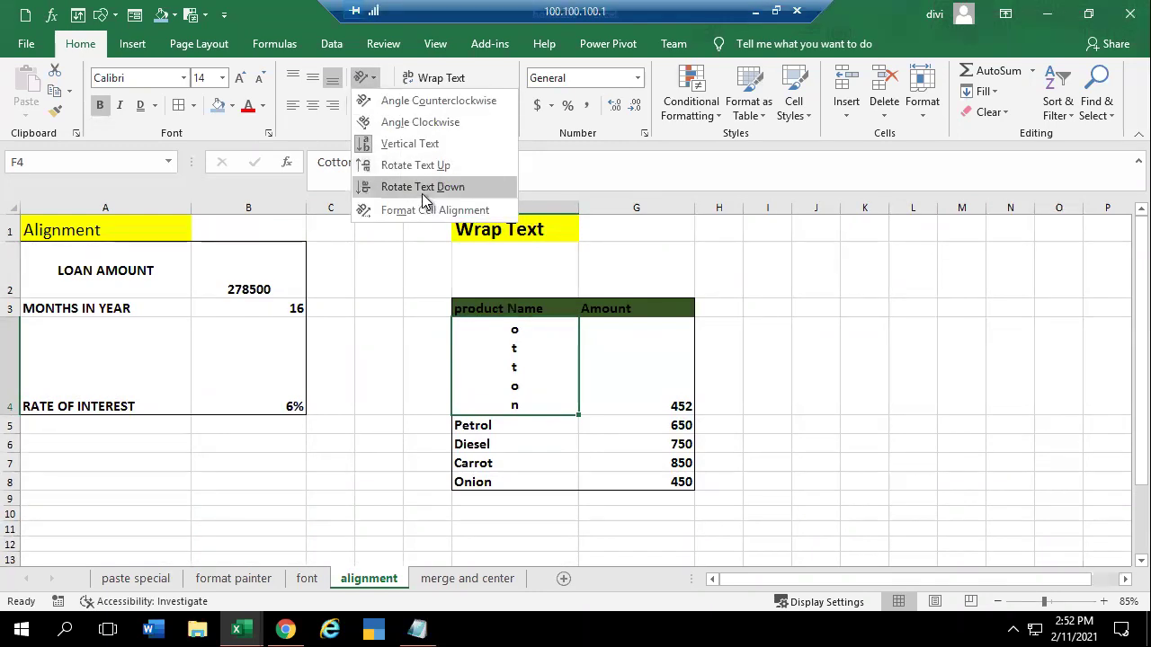
click(404, 164)
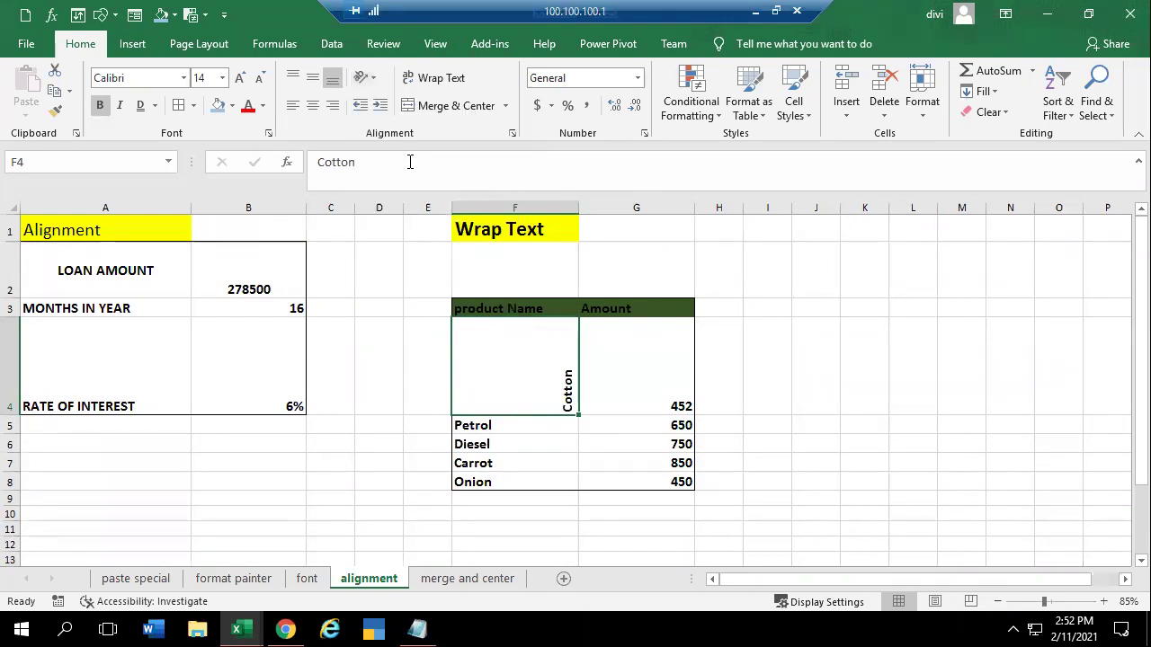
click(363, 78)
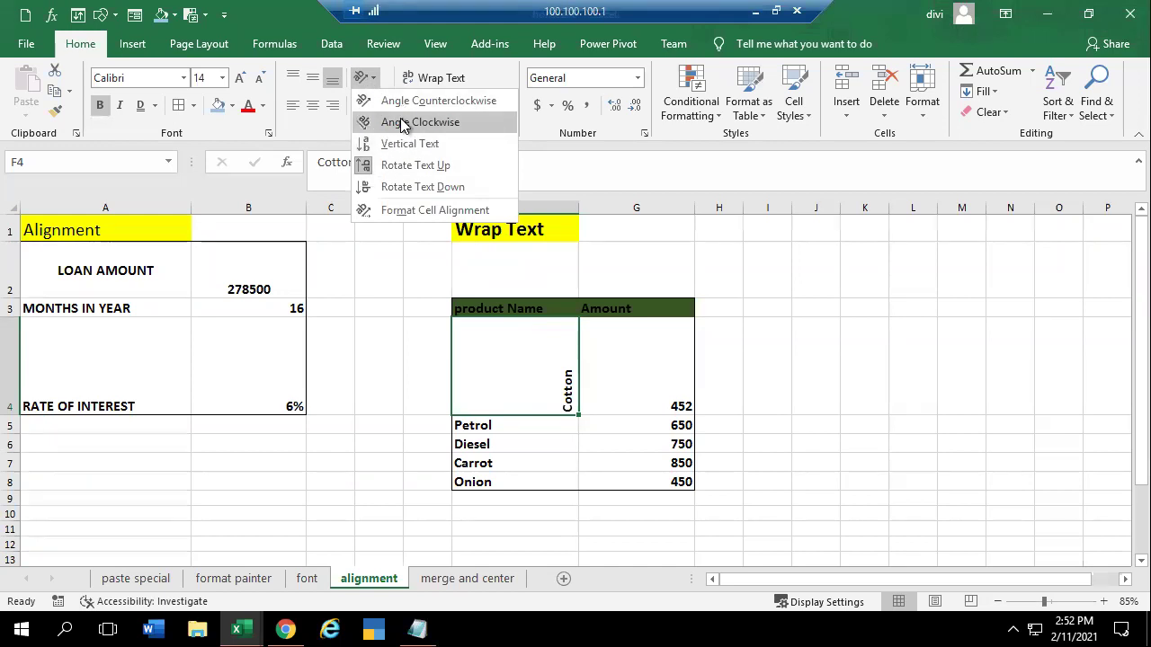
click(400, 123)
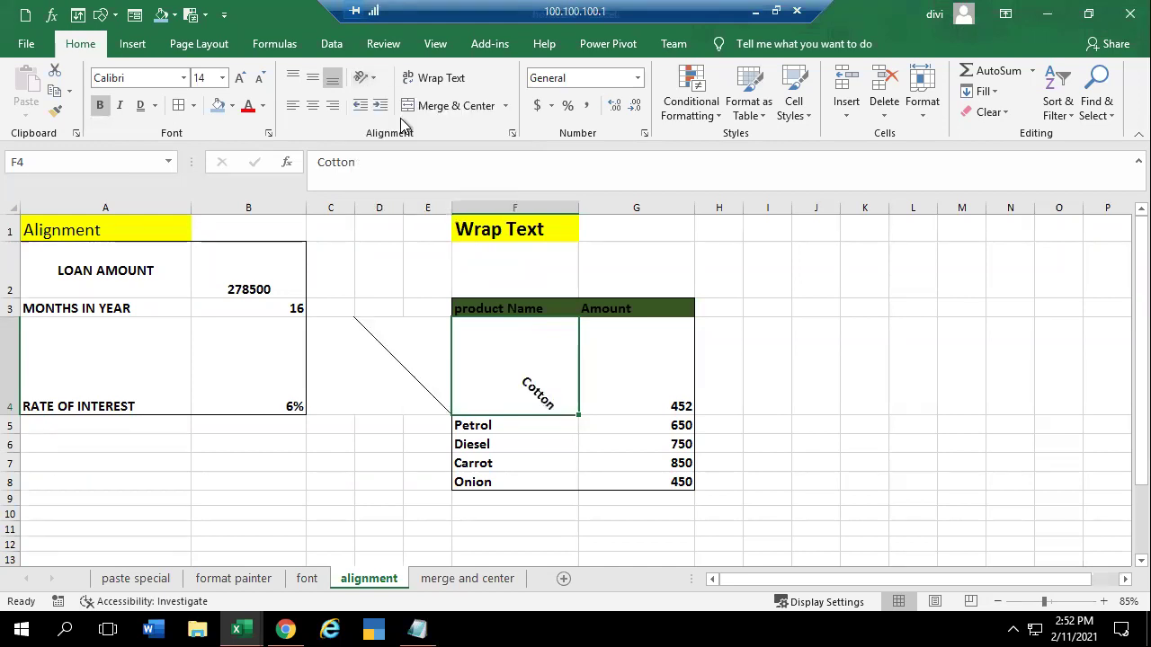
click(364, 77)
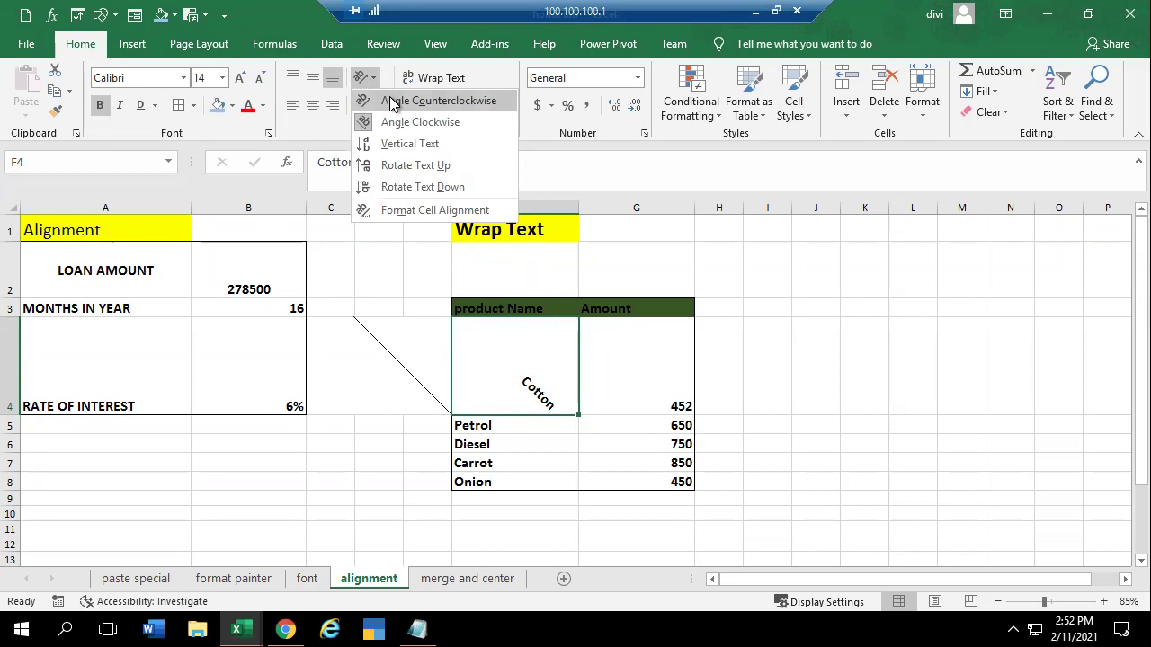
click(393, 101)
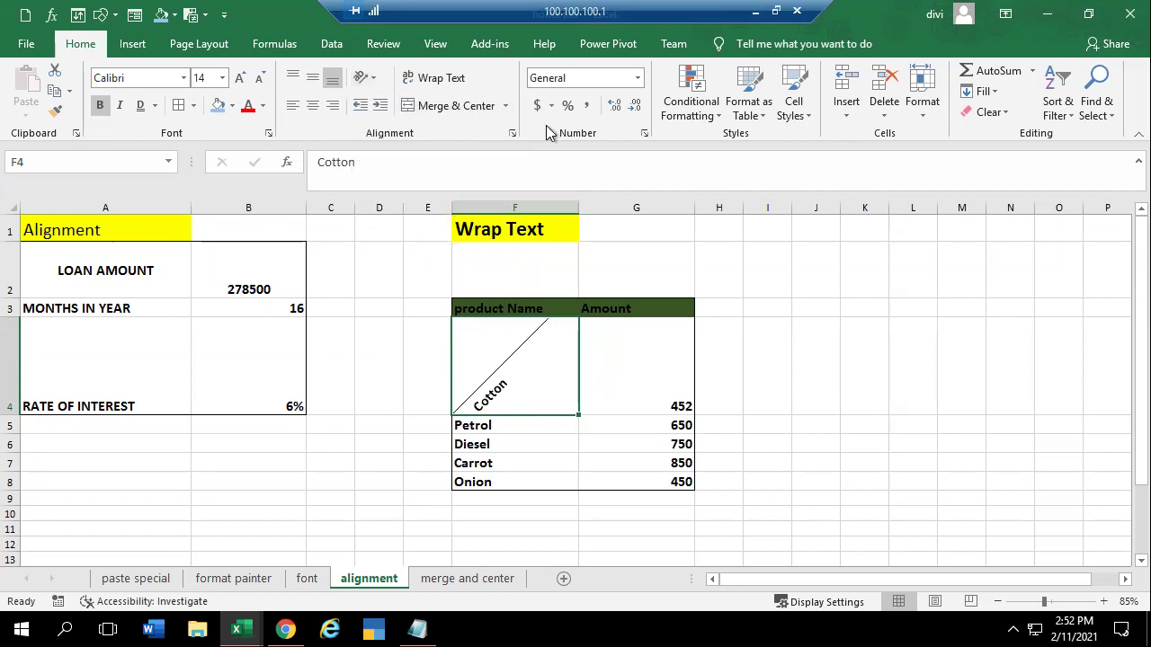
- Cycle Cotton through angled, stacked and rotated-up orientations again, ending horizontal
click(363, 77)
click(404, 121)
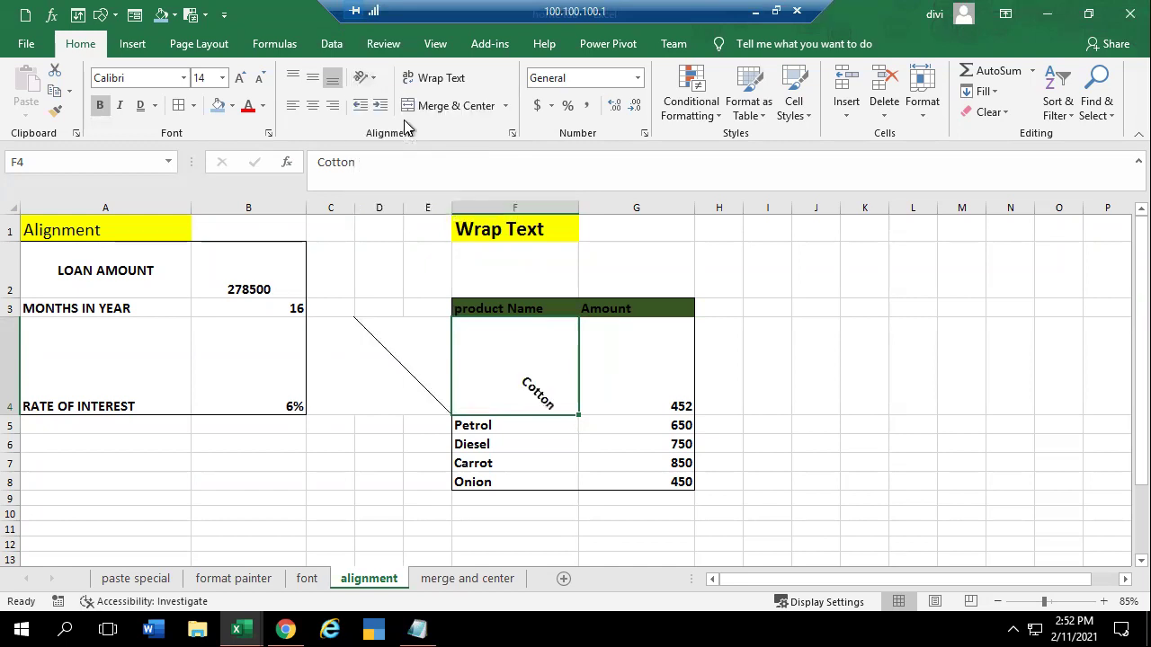
click(372, 79)
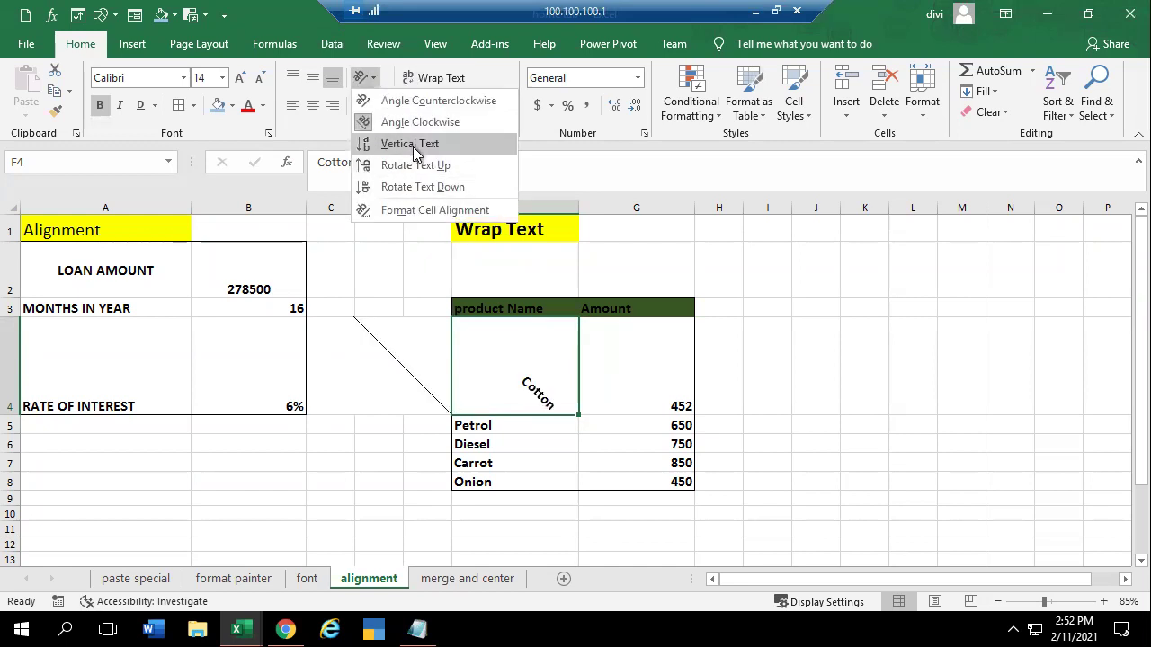
click(409, 144)
click(374, 79)
click(388, 165)
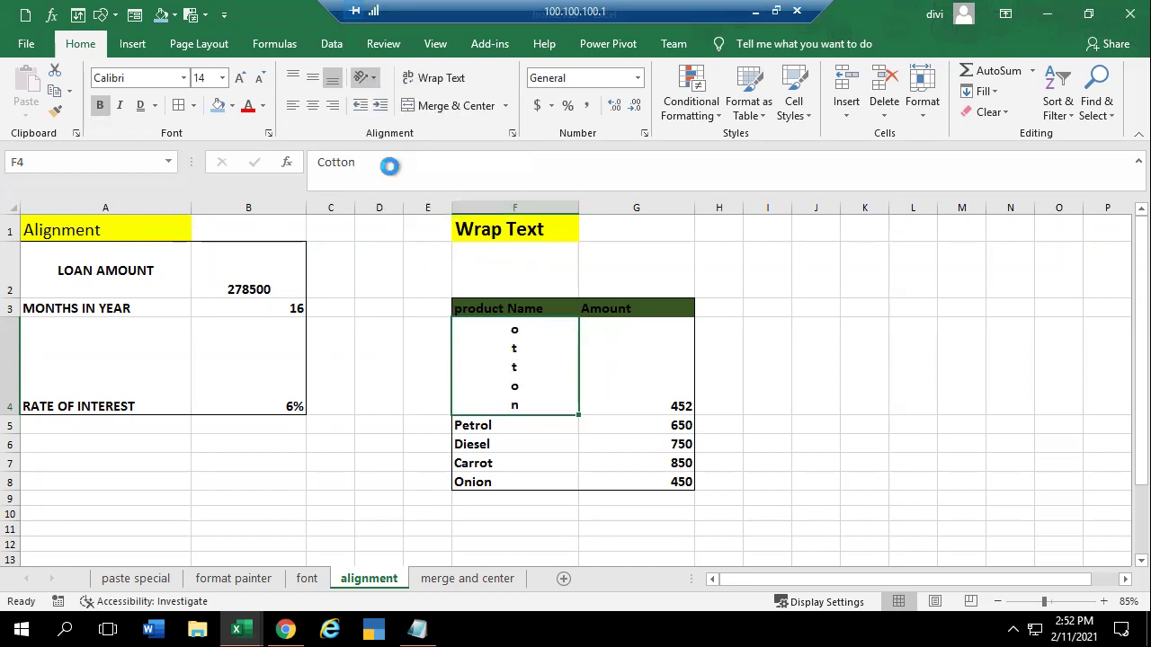
click(363, 79)
click(390, 165)
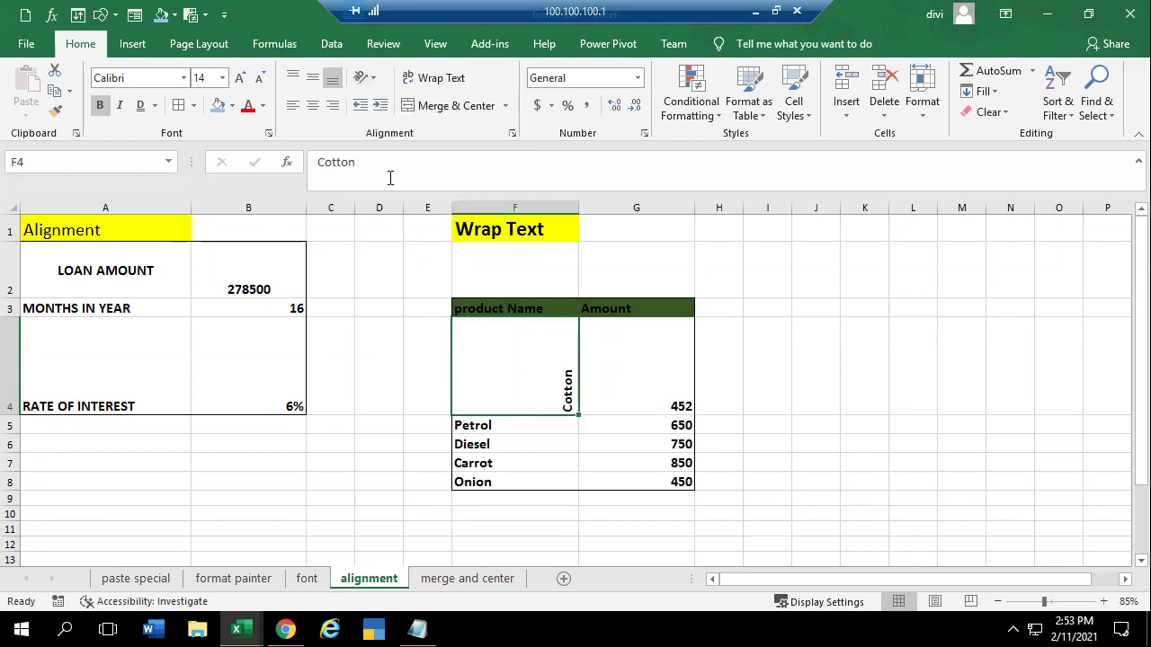
click(363, 79)
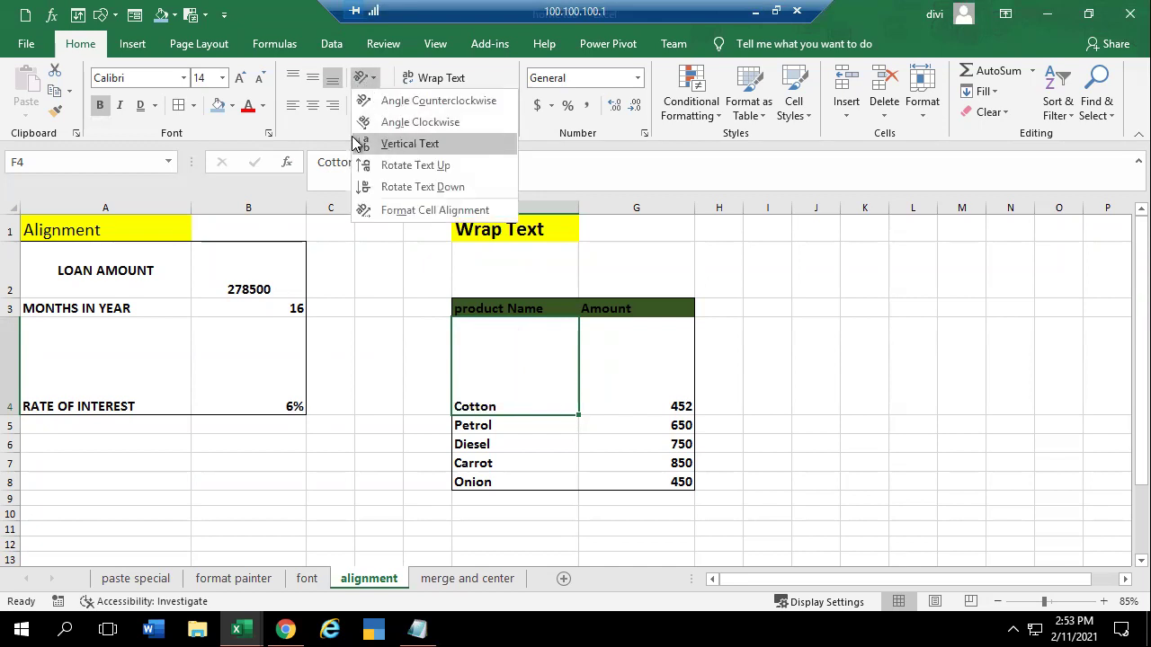
- Tilt Cotton in F4 to 15 degrees in the Format Cells alignment settings
click(423, 213)
drag(806, 125, 134, 144)
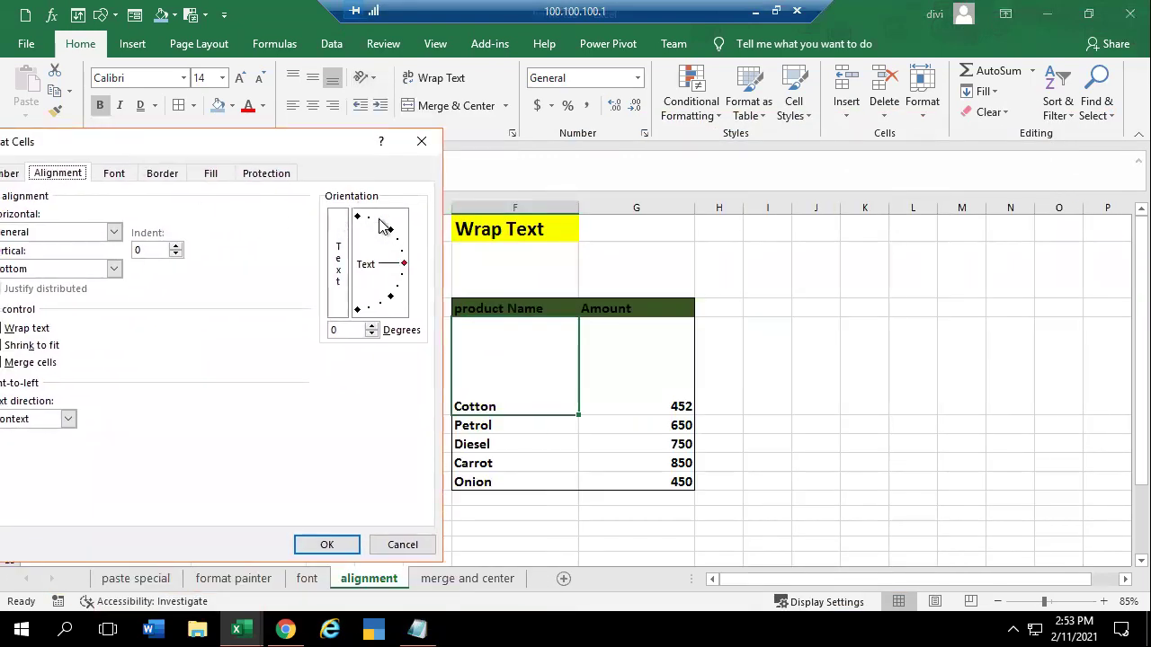
click(404, 263)
drag(403, 262, 407, 258)
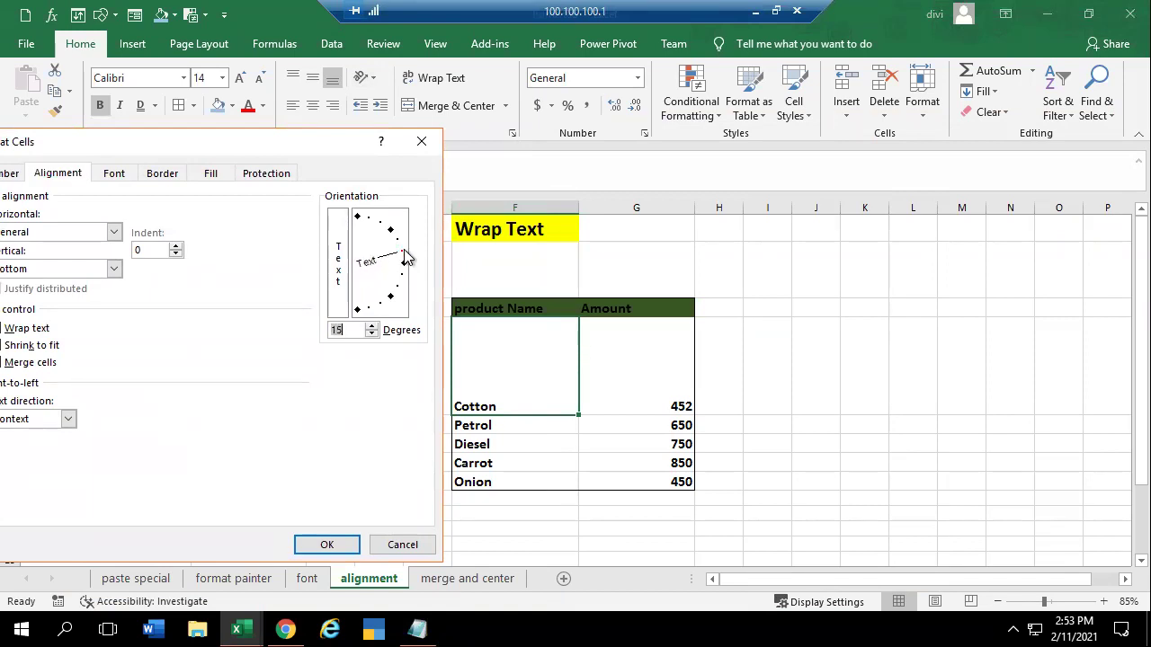
click(332, 545)
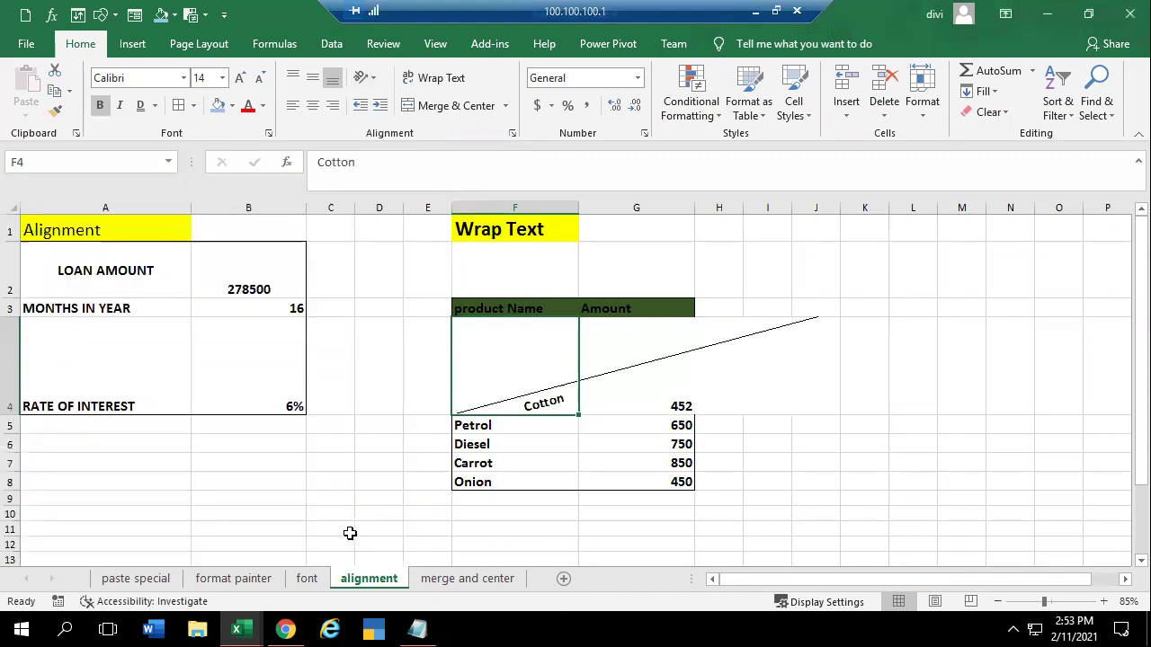
- Tilt Petrol in F5 to about 21 degrees in the Format Cells alignment settings
click(474, 432)
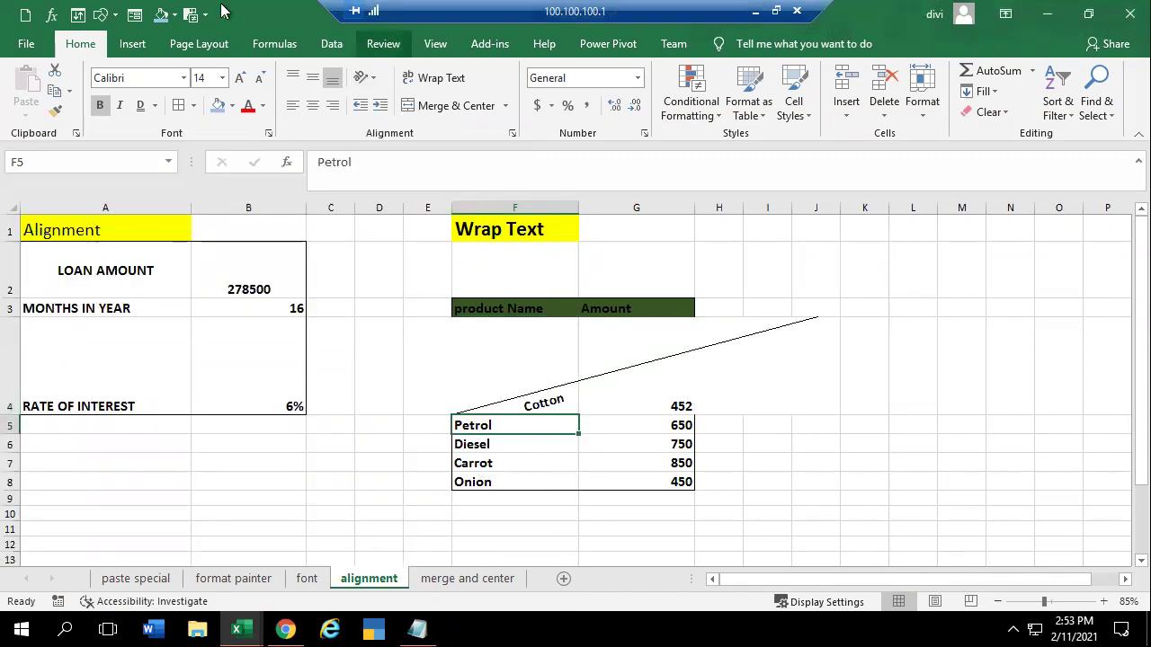
click(358, 80)
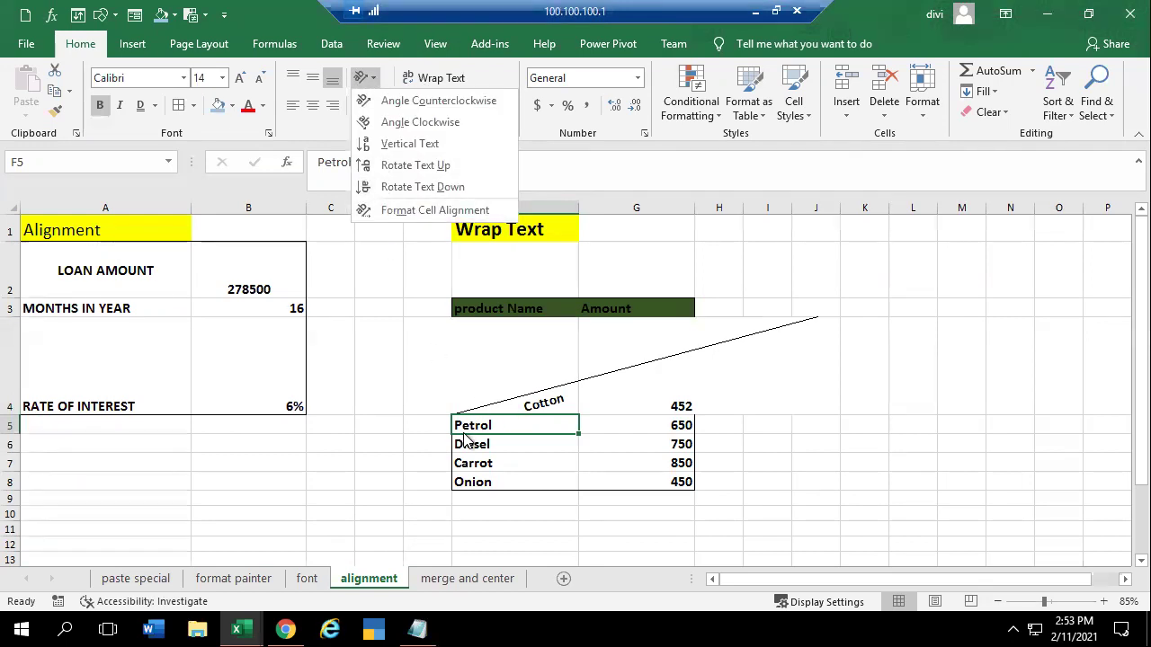
click(411, 212)
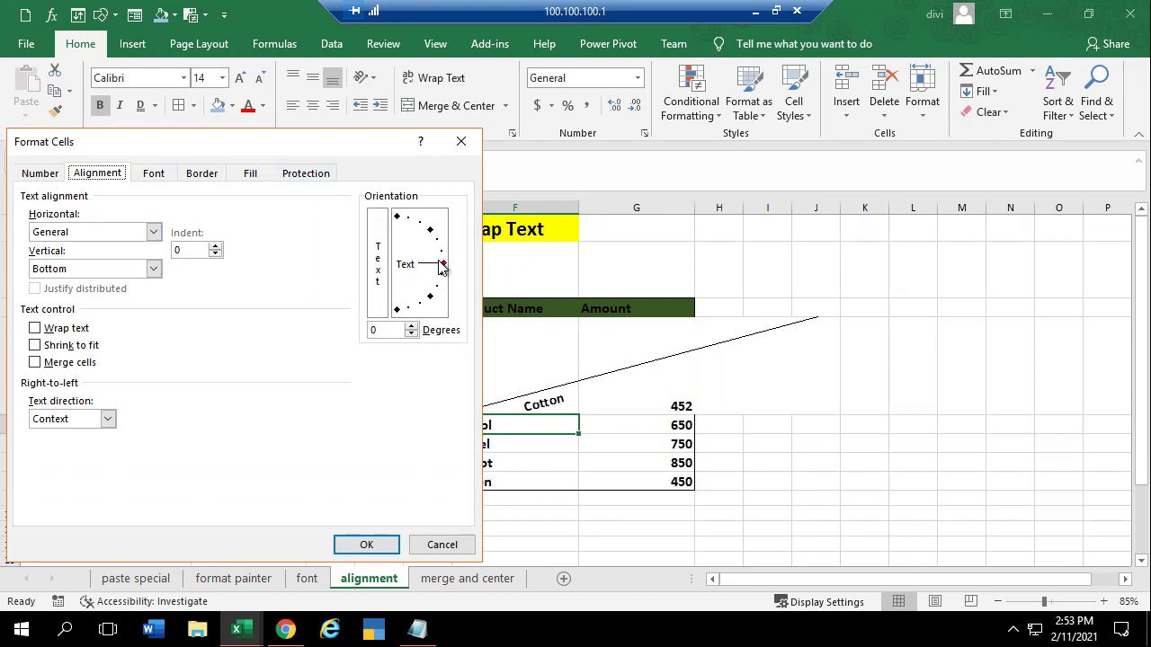
drag(443, 267, 438, 250)
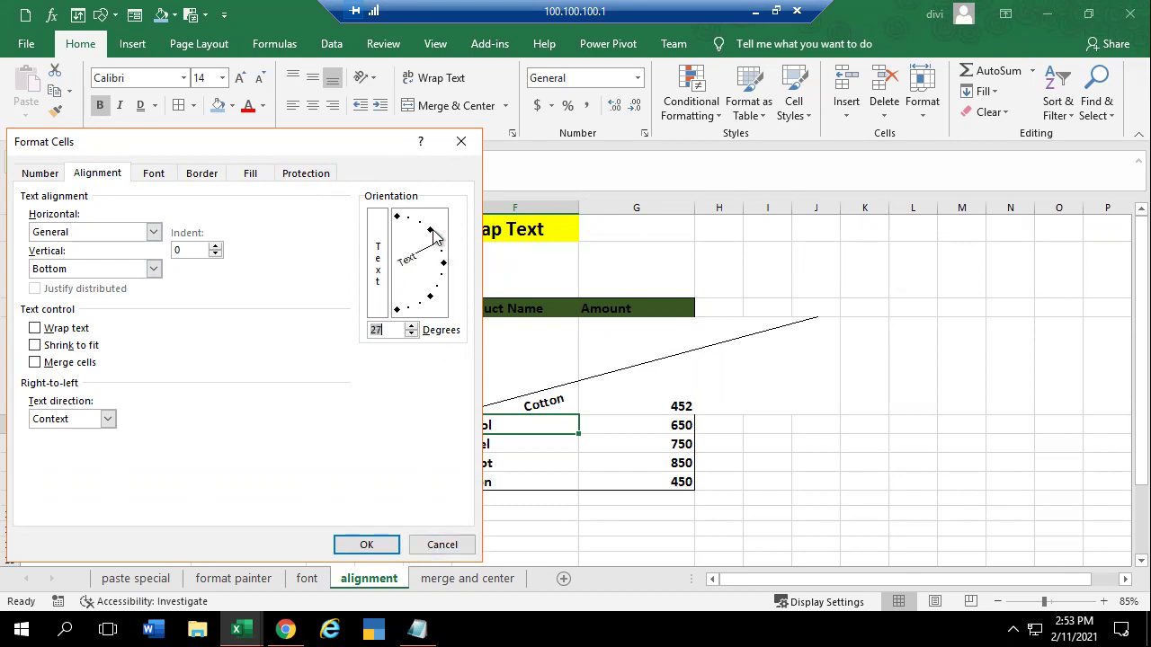
drag(435, 250, 442, 256)
drag(442, 257, 441, 245)
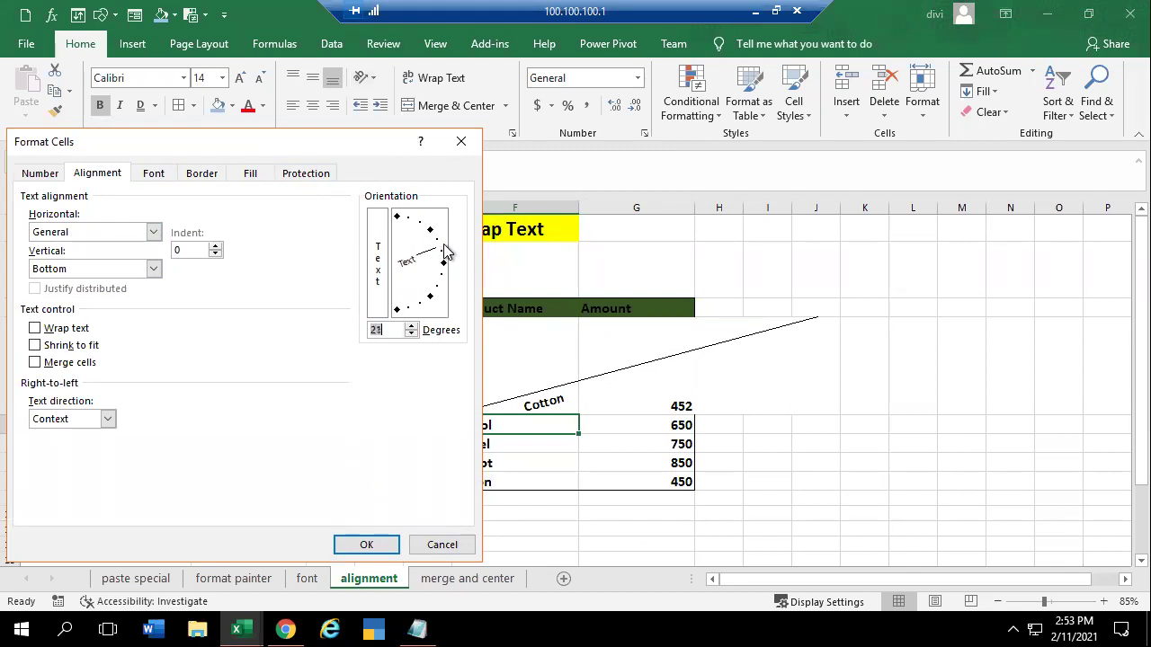
click(367, 545)
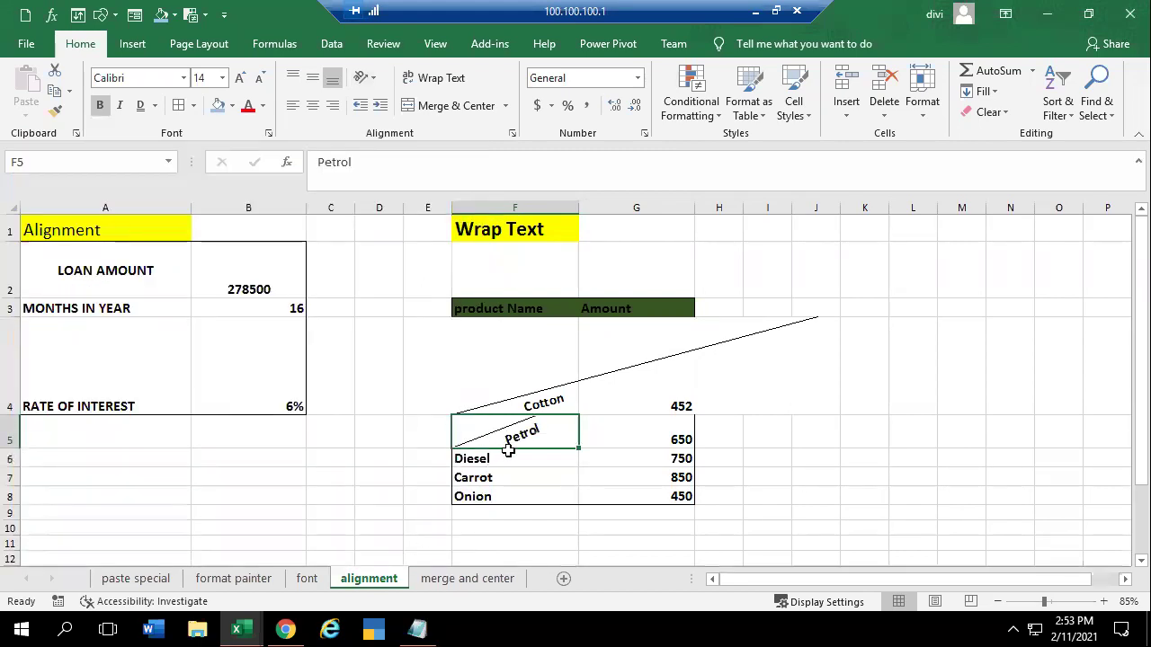
click(603, 494)
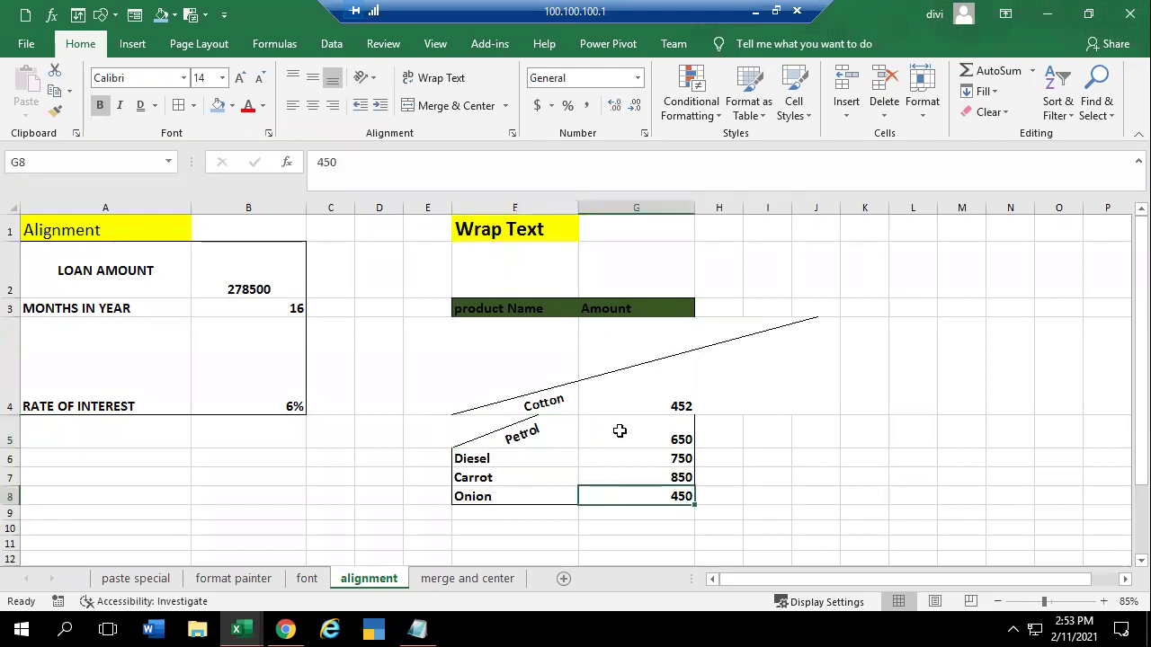
click(575, 398)
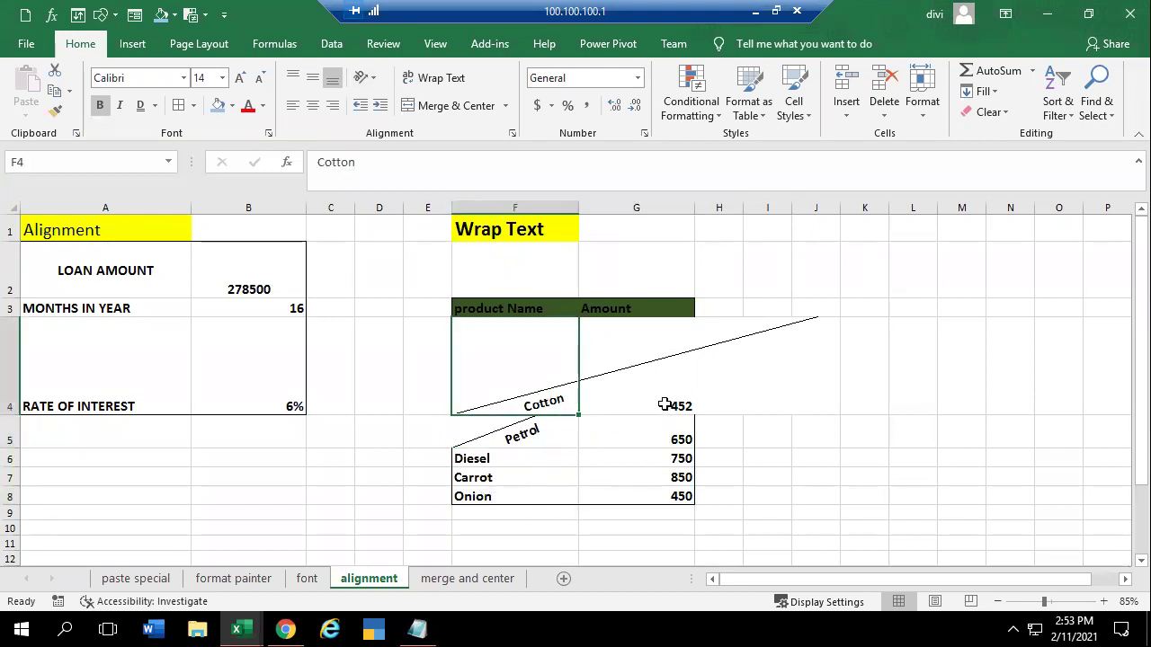
- Undo the angle changes on Petrol and Cotton and the extra row 4 height
key(ctrl+z)
key(ctrl+z)
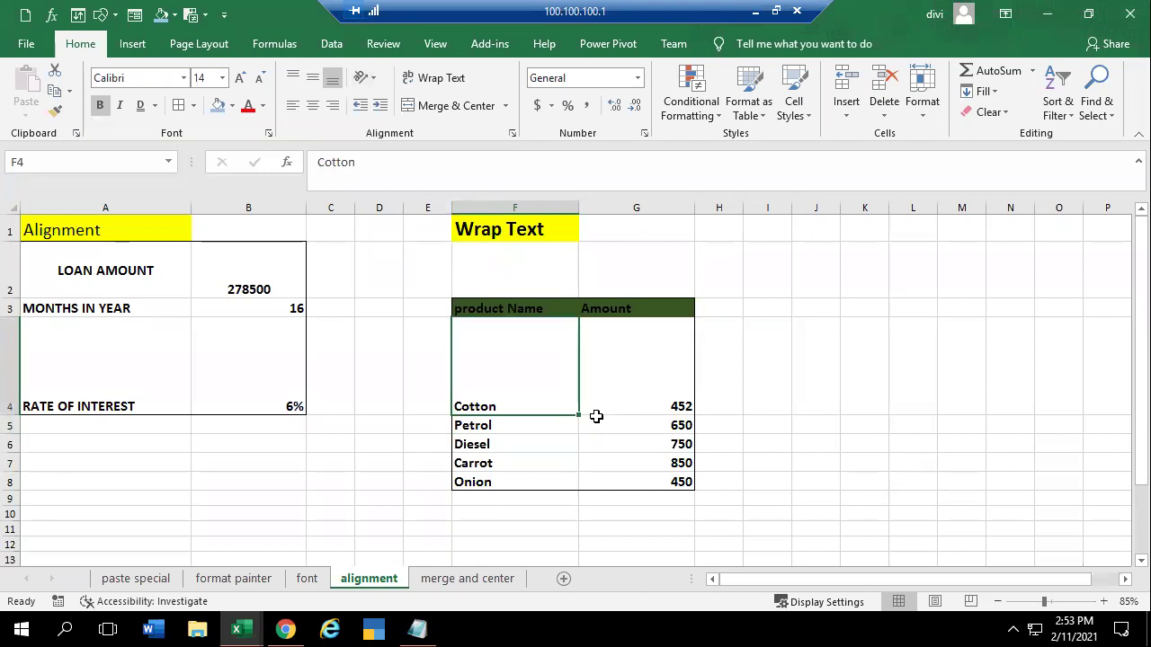
key(ctrl+y)
key(ctrl+z)
key(ctrl+z)
key(ctrl+z)
key(ctrl+z)
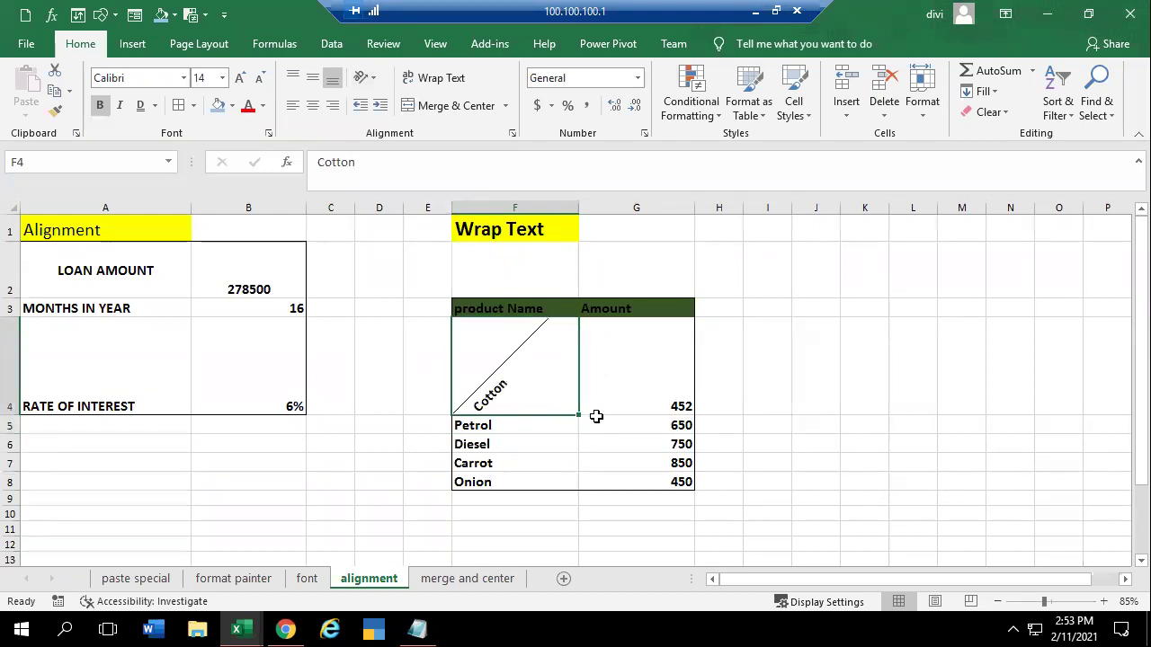
key(ctrl+z)
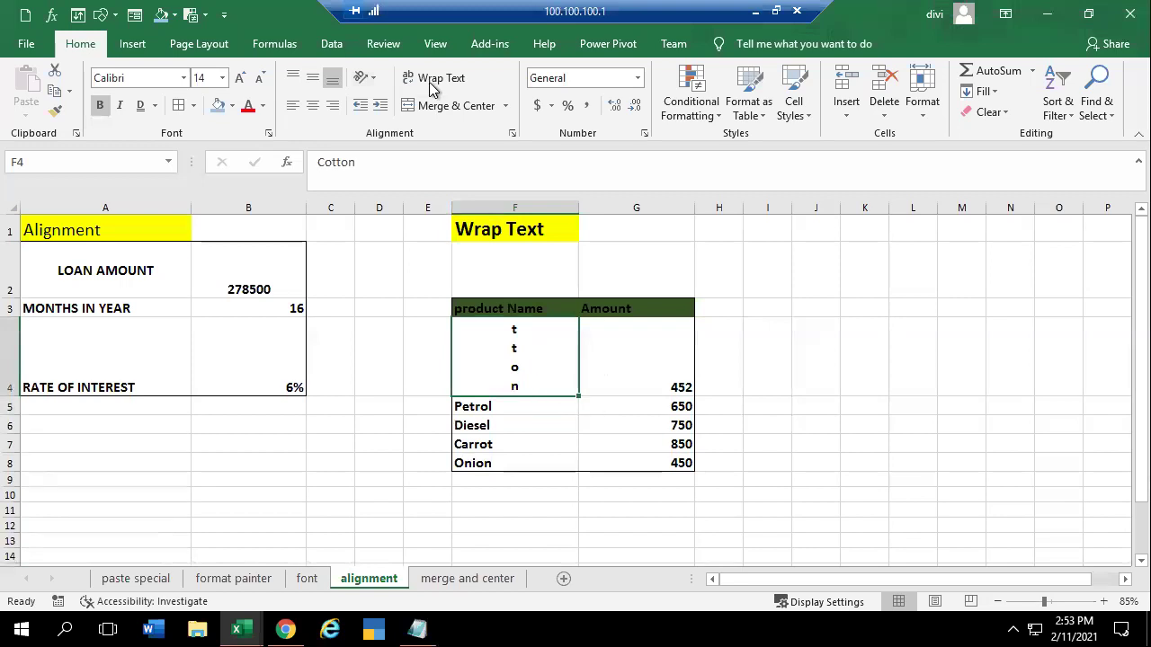
- Turn off Vertical Text for Cotton and drag row 4 shorter
click(366, 77)
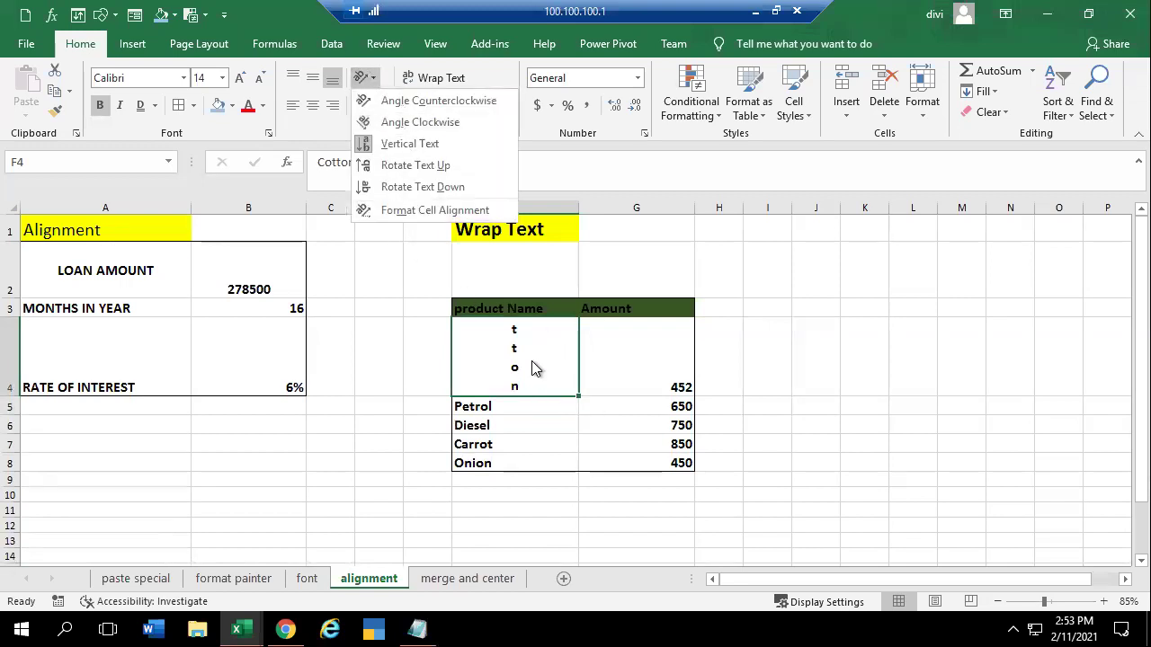
click(381, 148)
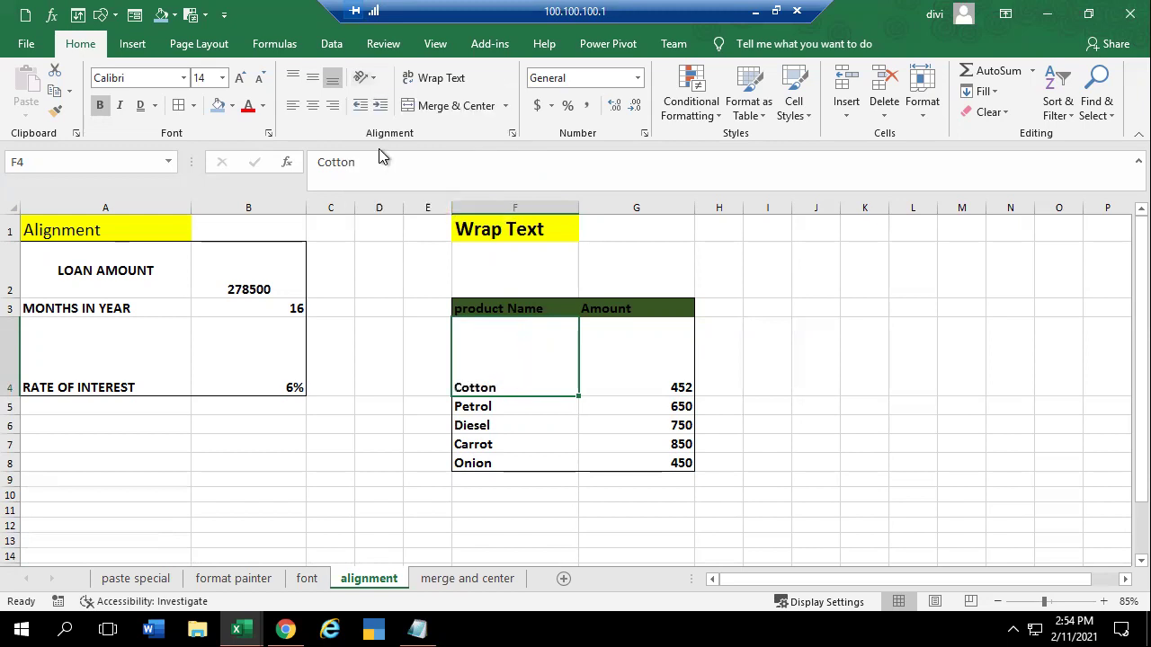
click(20, 389)
drag(16, 397, 18, 358)
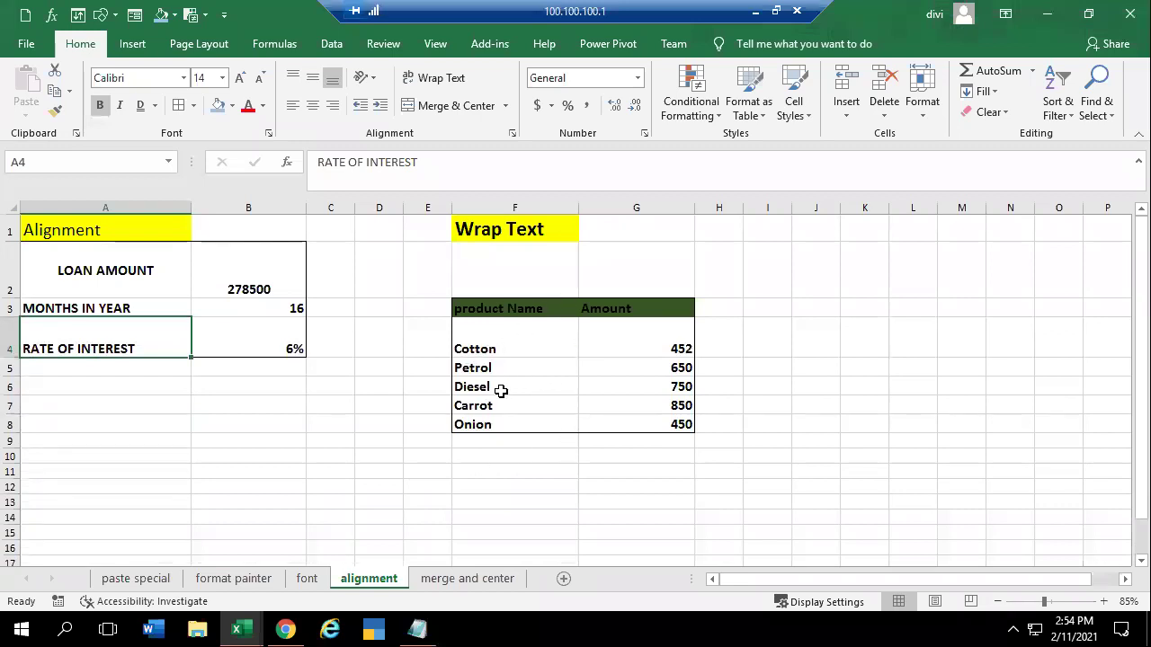
click(363, 79)
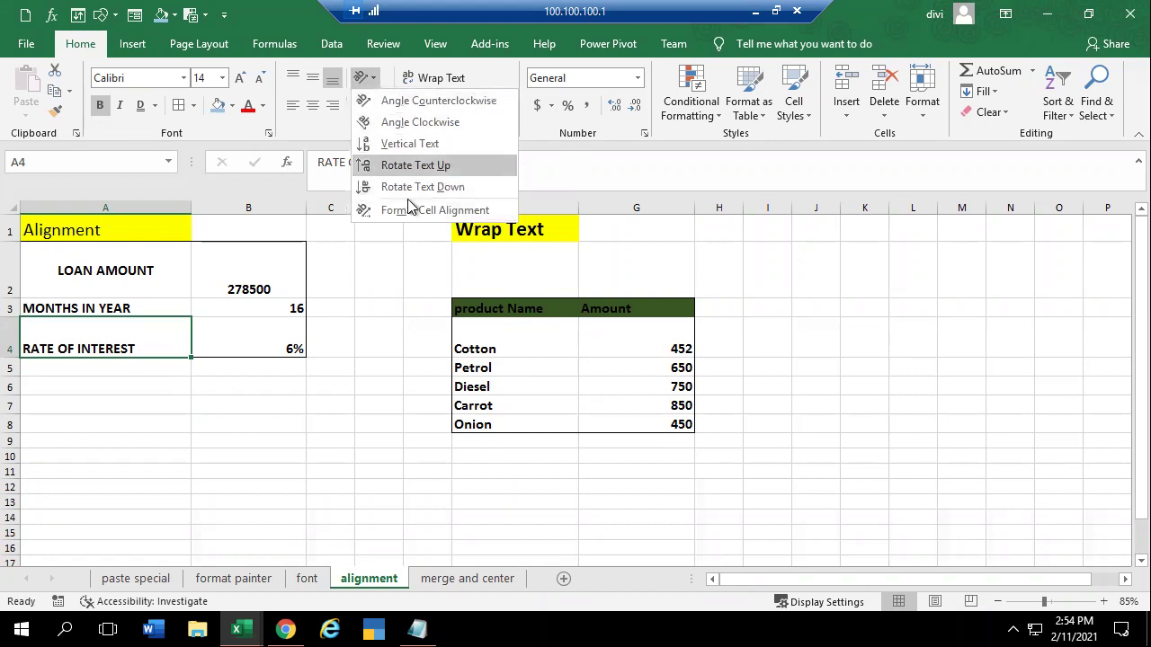
click(379, 278)
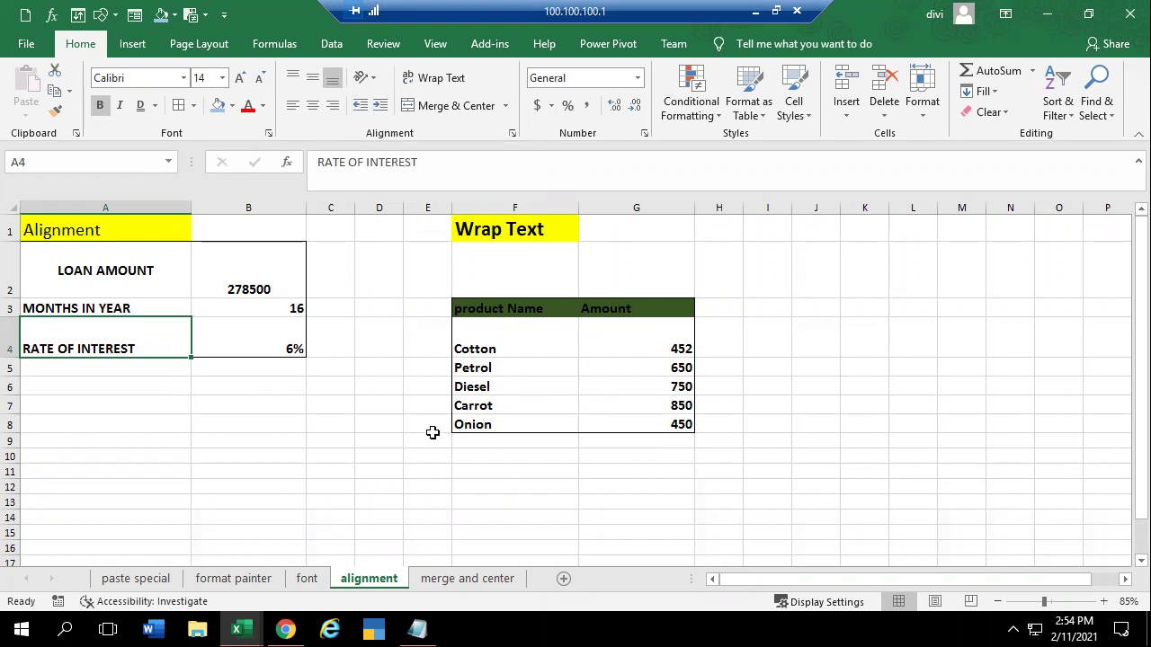
- Centre the product names in F4:F8 vertically and horizontally
drag(479, 325, 480, 424)
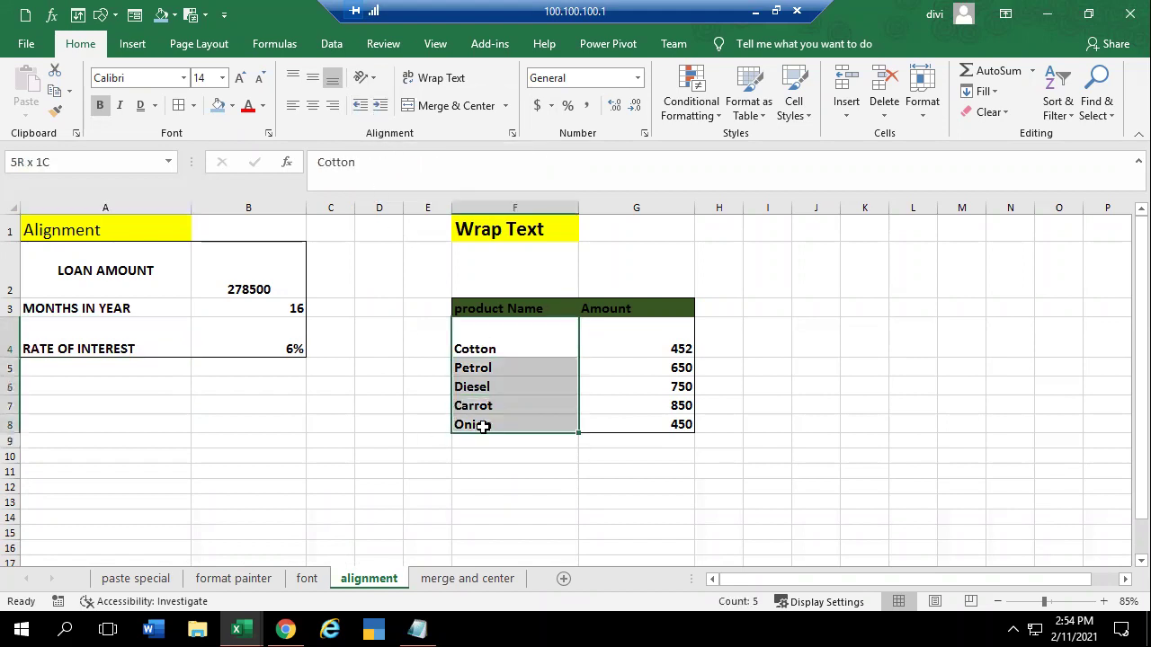
click(311, 82)
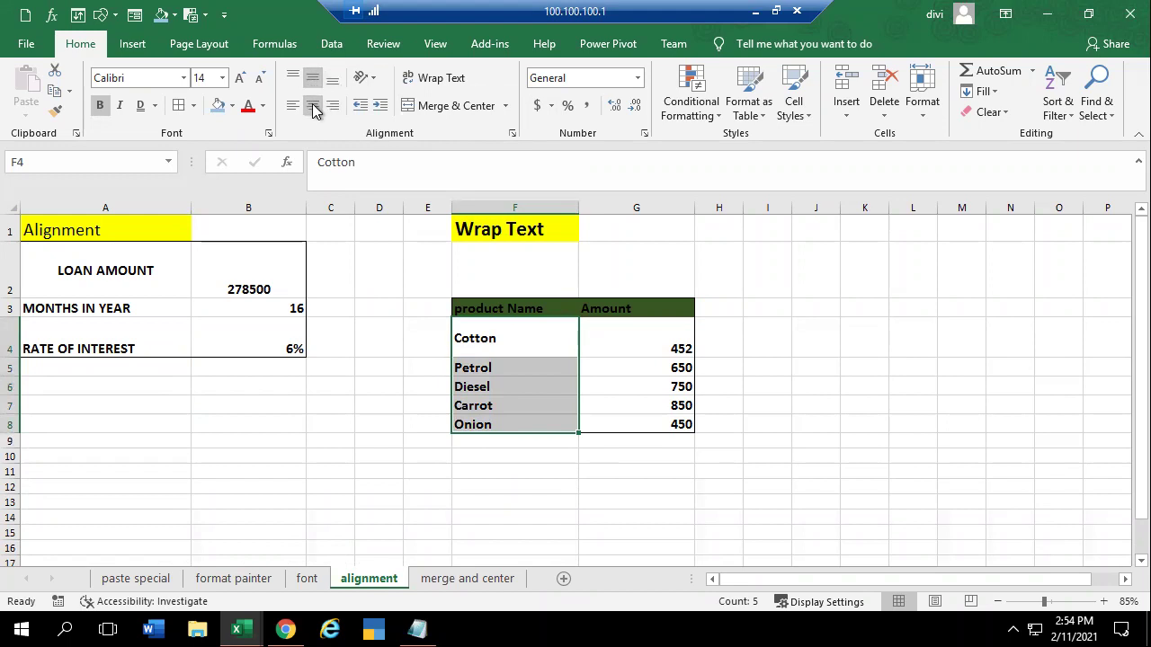
click(312, 106)
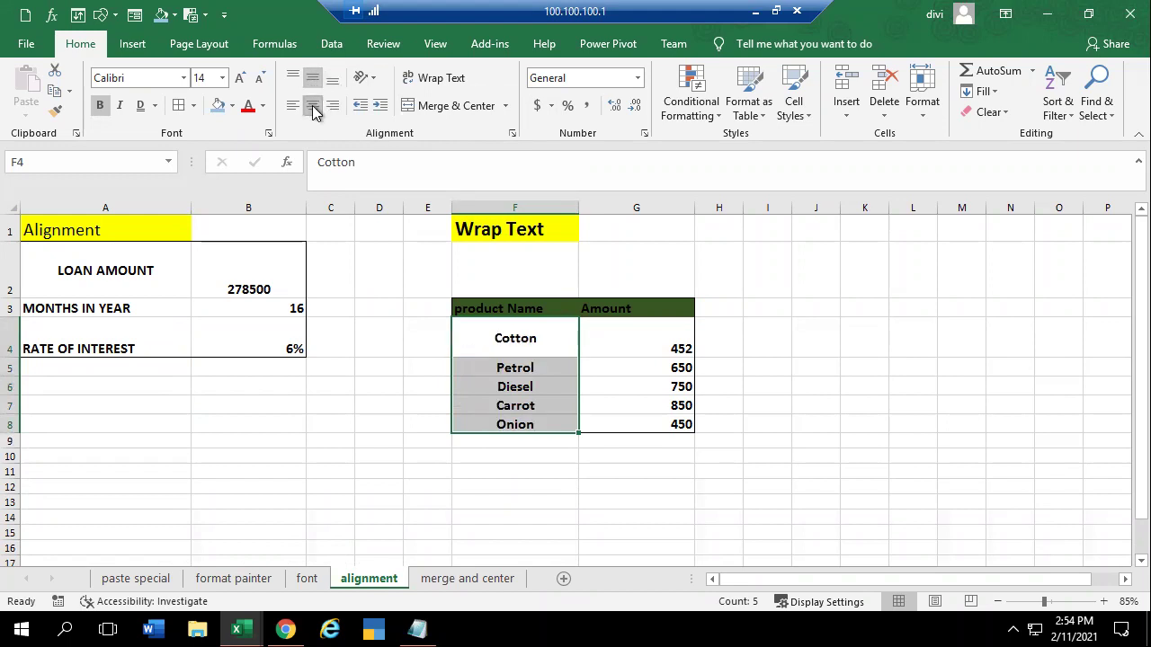
- Indent the product names several steps right, then remove the indent, leaving them left-aligned
click(379, 108)
click(380, 108)
click(360, 105)
click(386, 104)
click(387, 103)
click(387, 103)
click(387, 103)
click(388, 103)
click(388, 104)
click(388, 104)
click(388, 104)
click(381, 108)
click(382, 108)
click(381, 108)
click(367, 108)
click(366, 108)
click(368, 108)
click(368, 108)
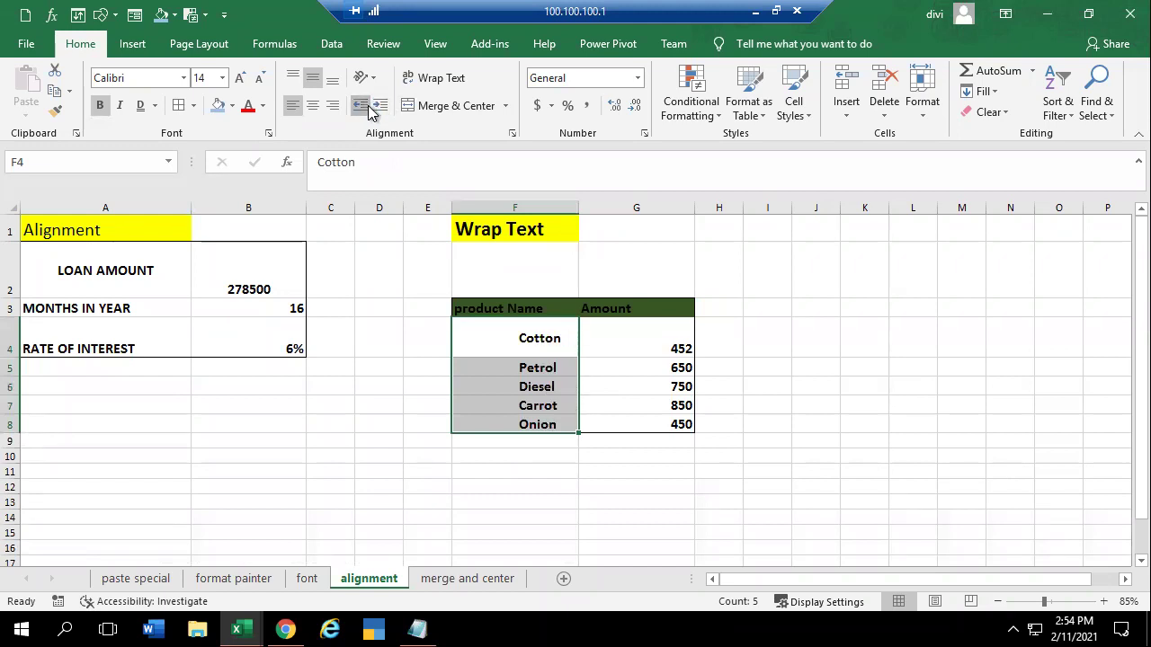
click(367, 108)
click(362, 108)
click(360, 107)
click(360, 108)
click(359, 108)
click(358, 107)
click(359, 108)
click(359, 108)
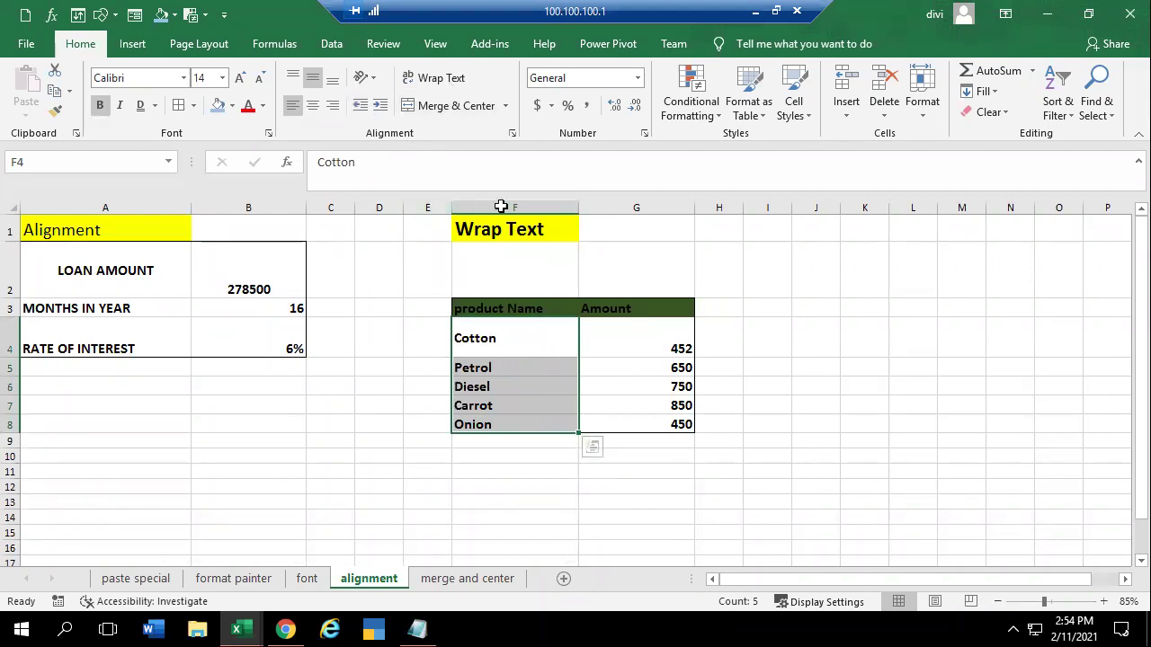
- Narrow column F and start editing the product Name header in F3
drag(580, 206, 530, 206)
click(489, 308)
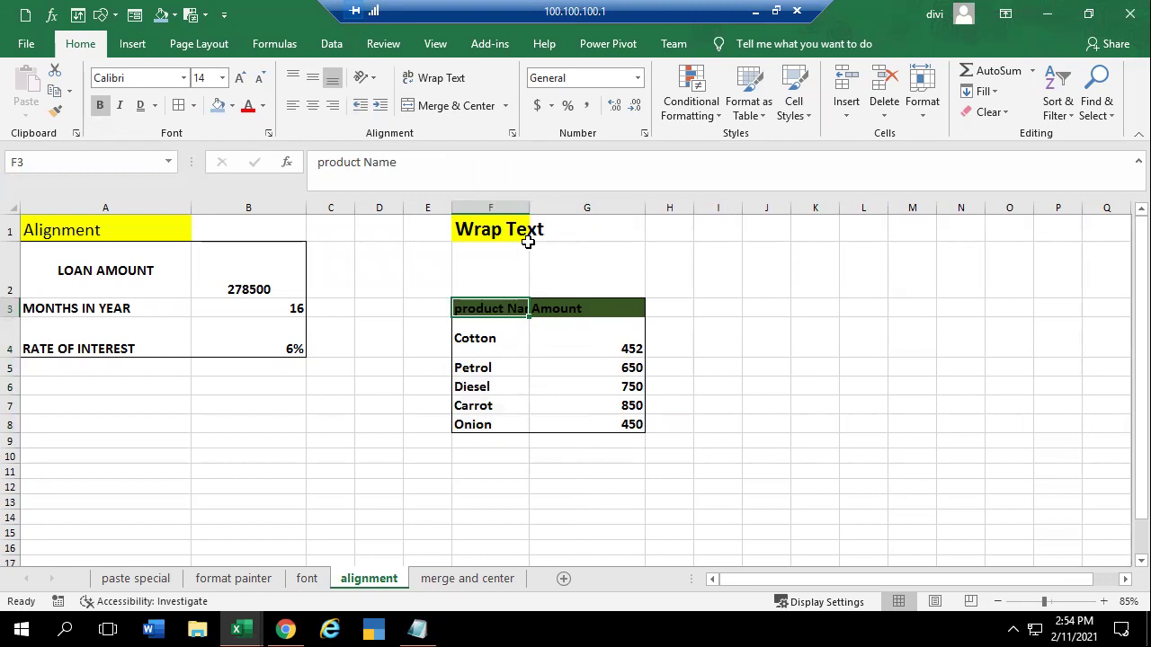
click(396, 160)
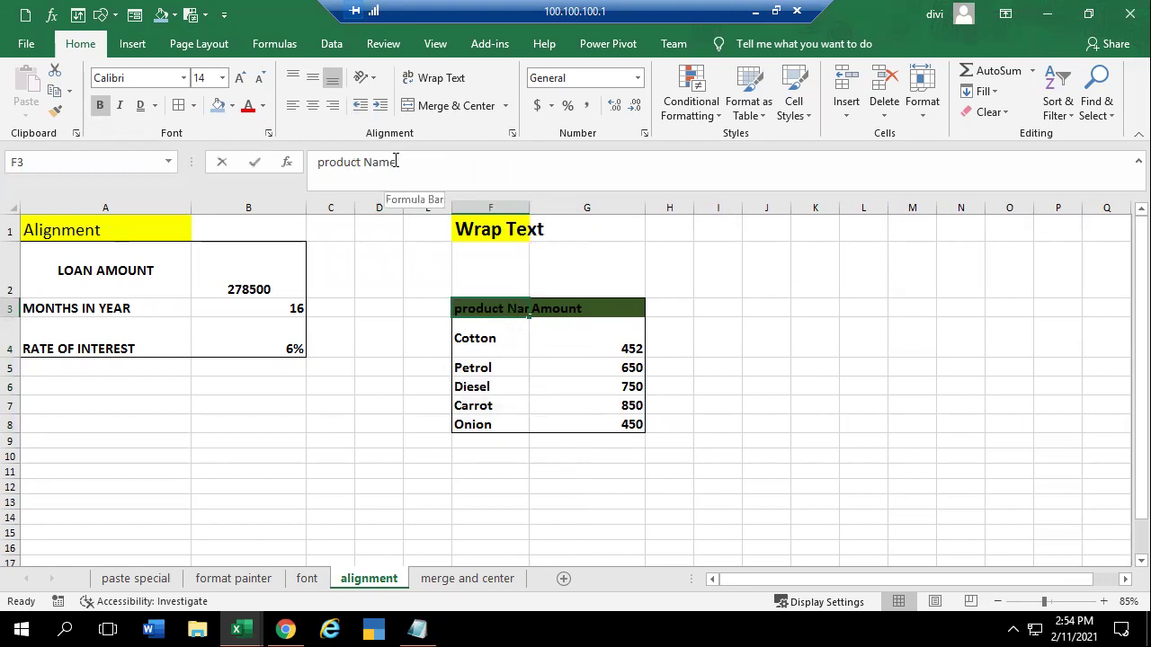
click(423, 188)
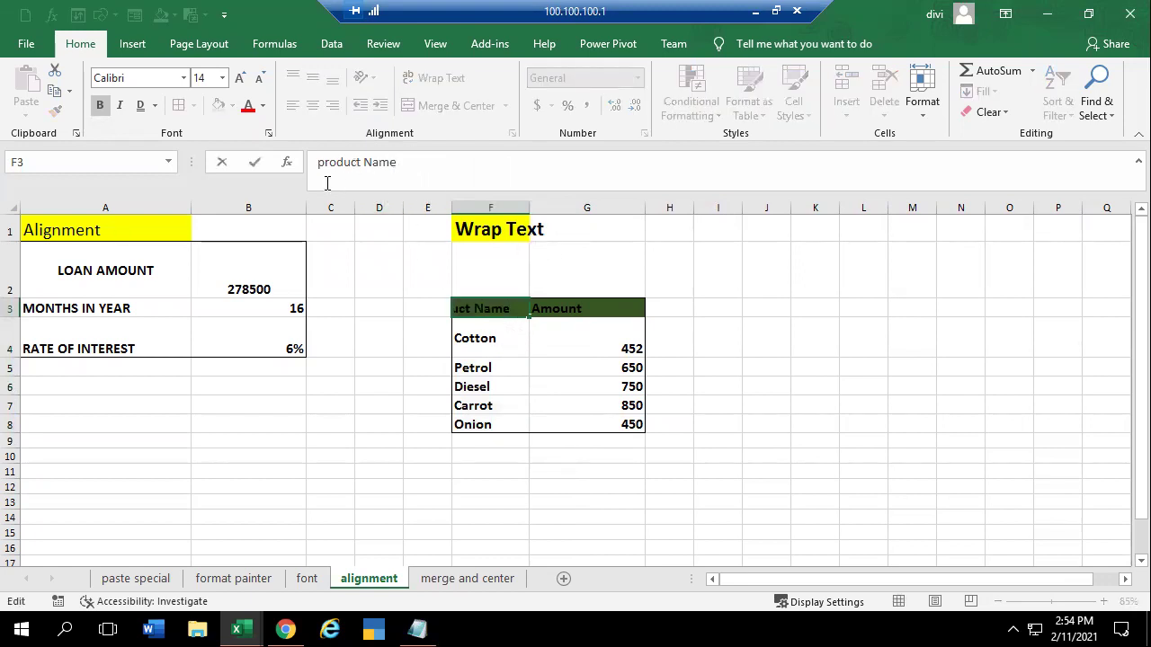
- Wrap the F3 product Name header onto two lines and narrow column A
click(511, 332)
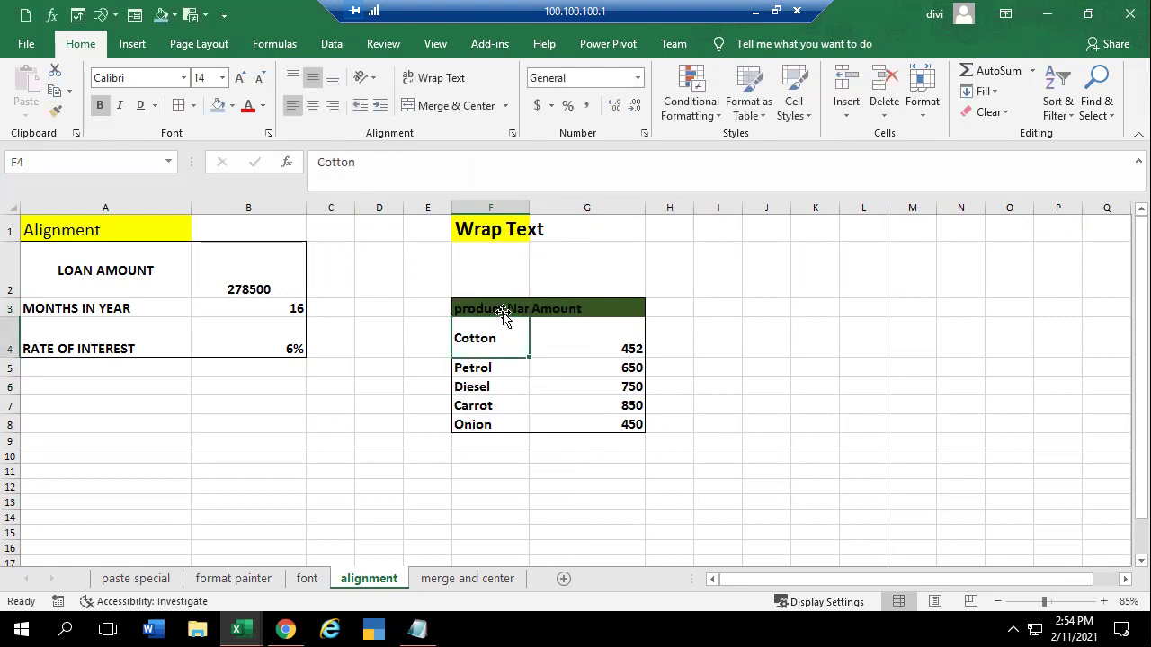
click(501, 302)
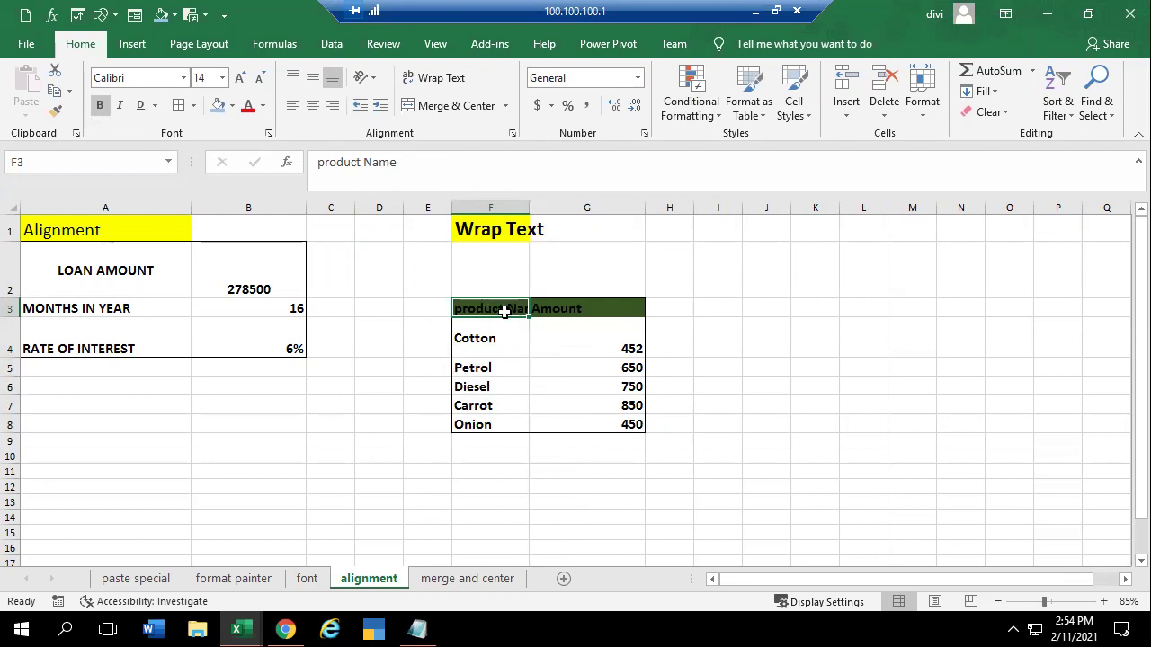
mouse_move(529, 208)
mouse_down()
mouse_move(560, 208)
mouse_move(515, 207)
mouse_up()
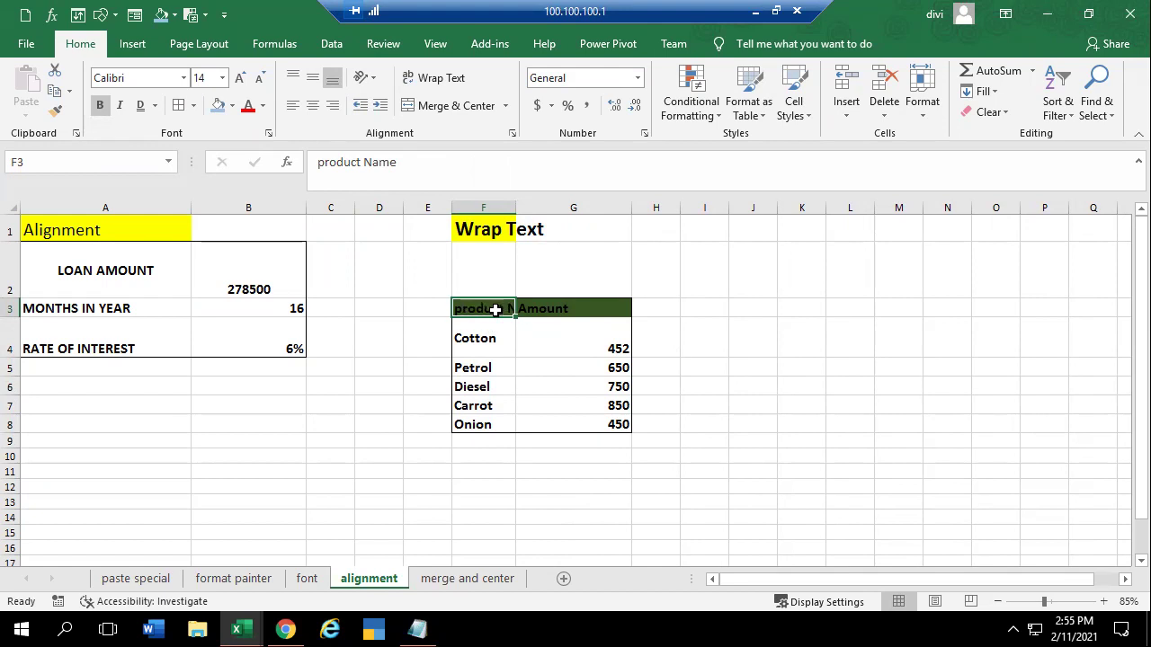
click(447, 83)
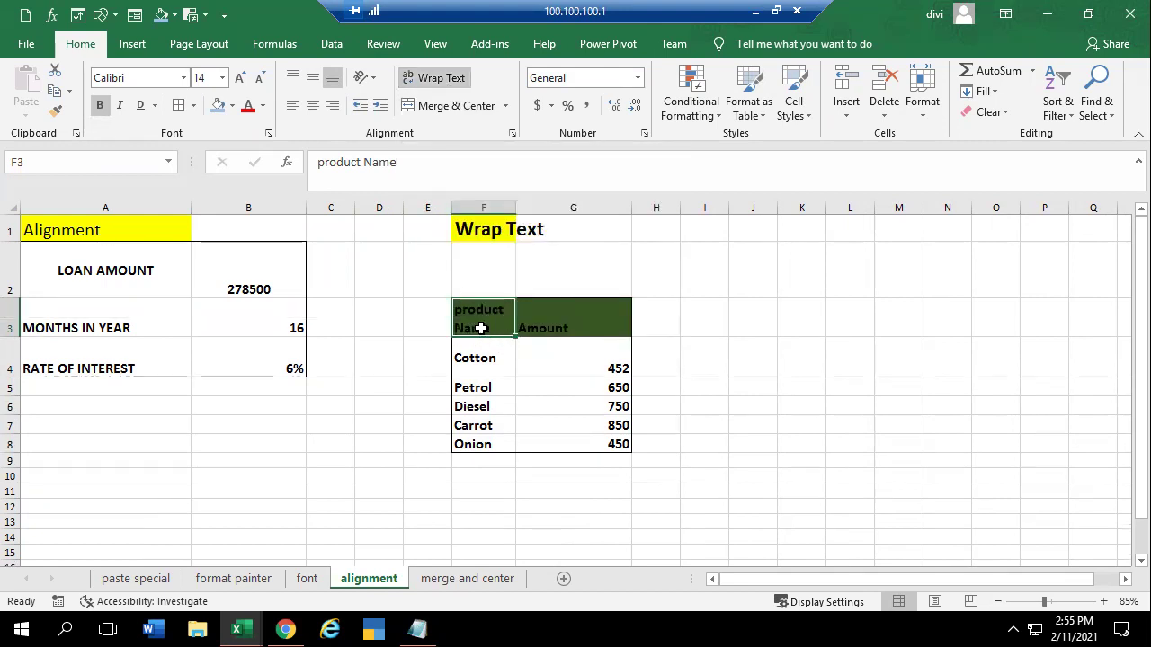
drag(192, 211, 98, 325)
- Narrow column A further and wrap the labels in A2:A4 onto two lines
drag(44, 289, 40, 330)
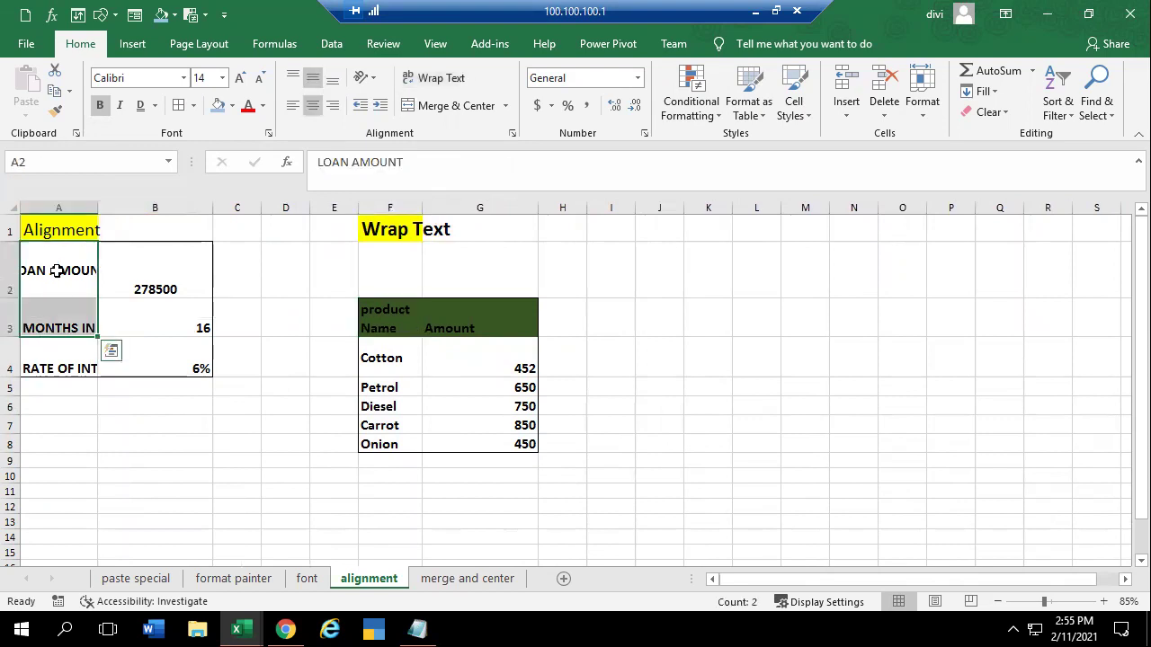
click(57, 271)
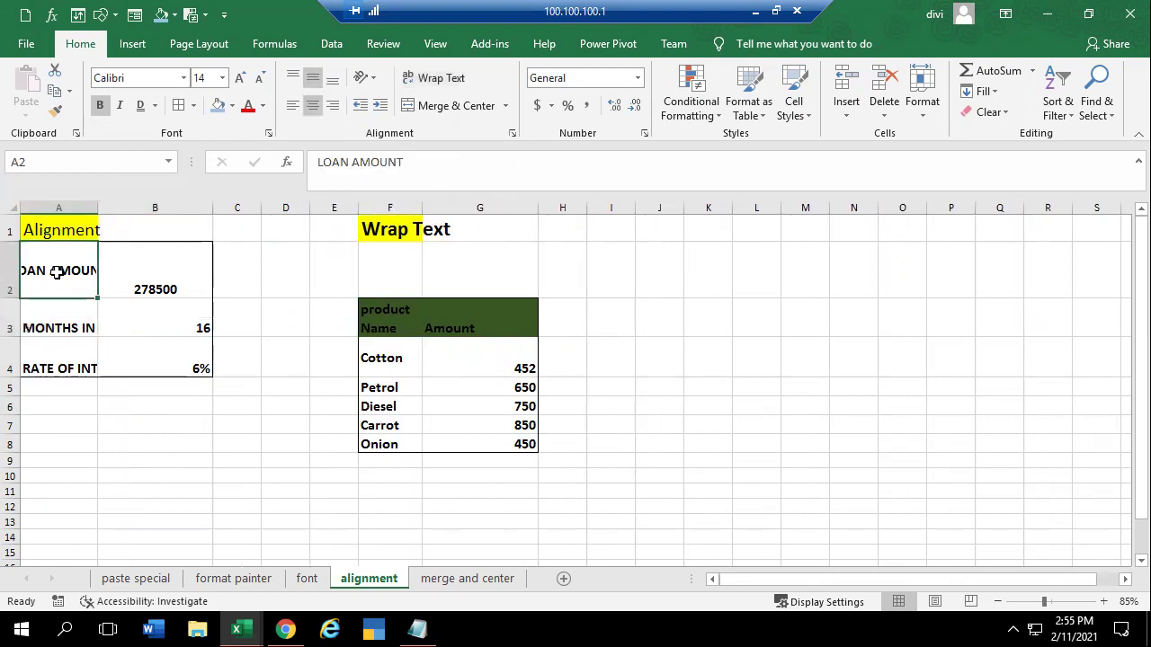
click(51, 329)
click(52, 365)
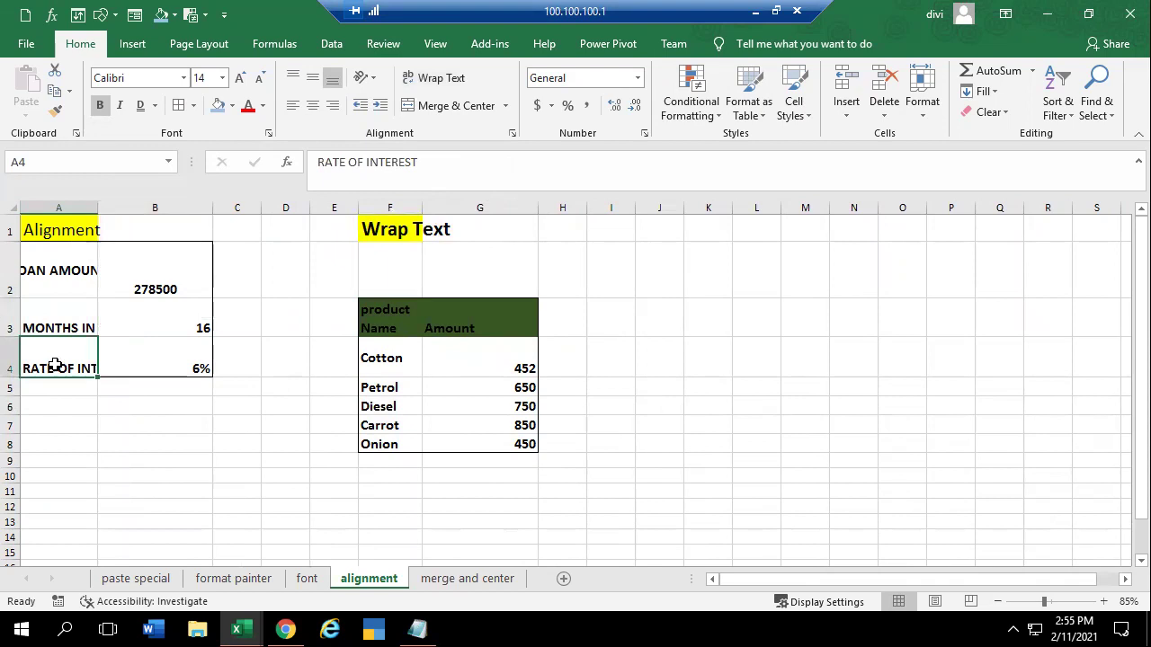
drag(58, 293, 69, 344)
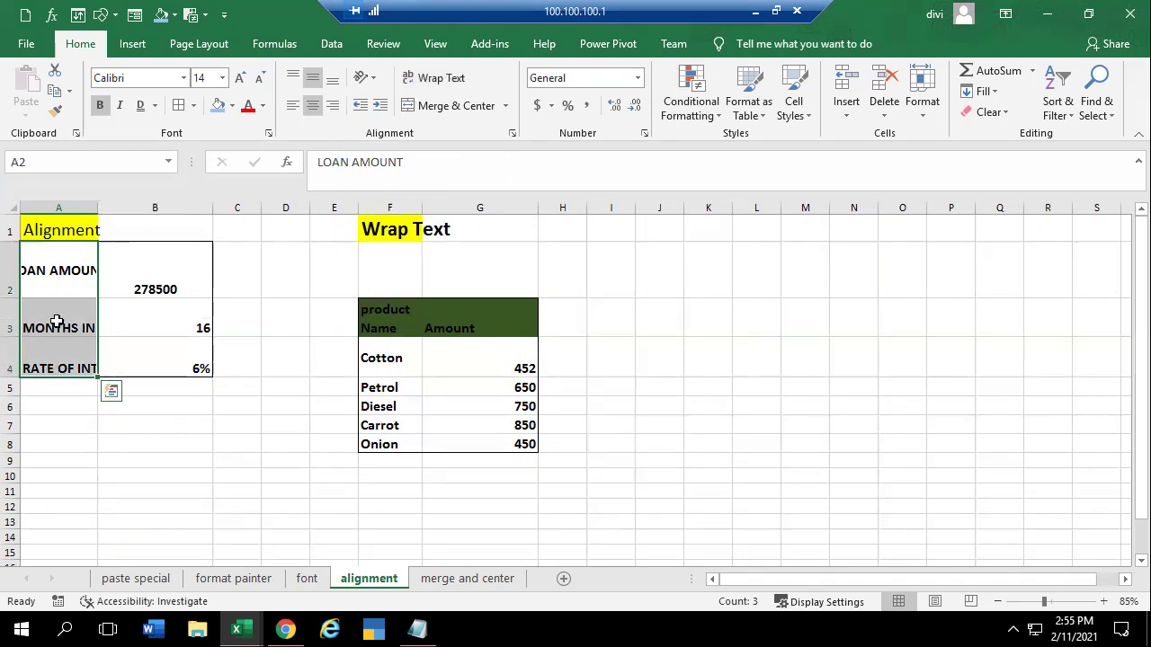
click(55, 271)
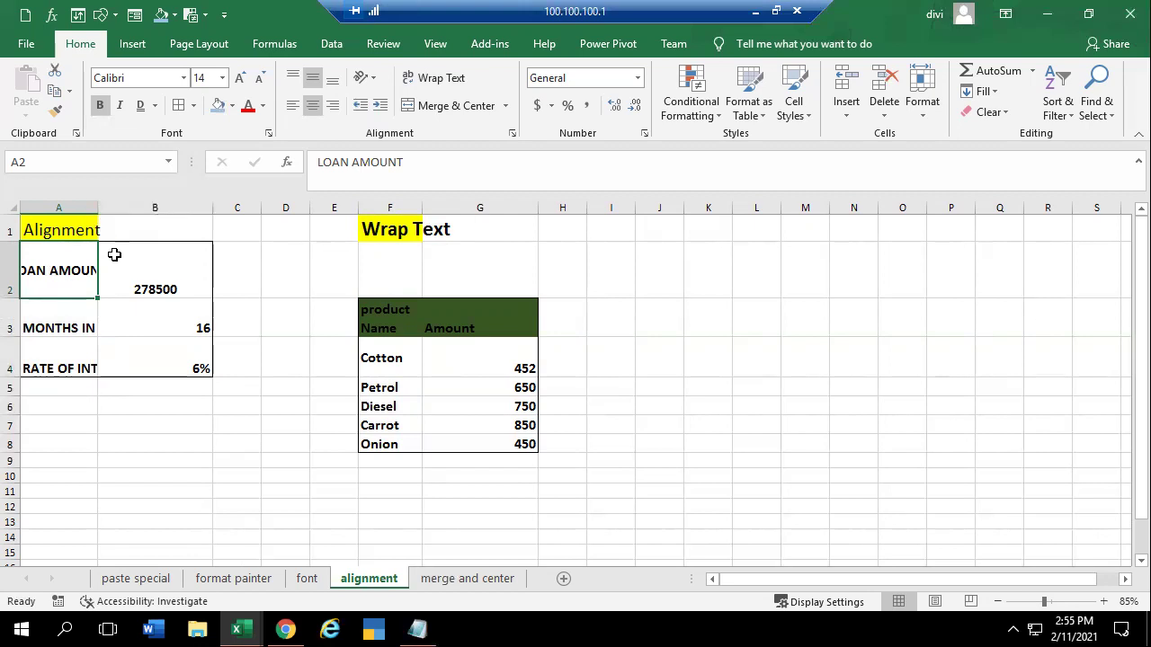
drag(94, 227, 570, 462)
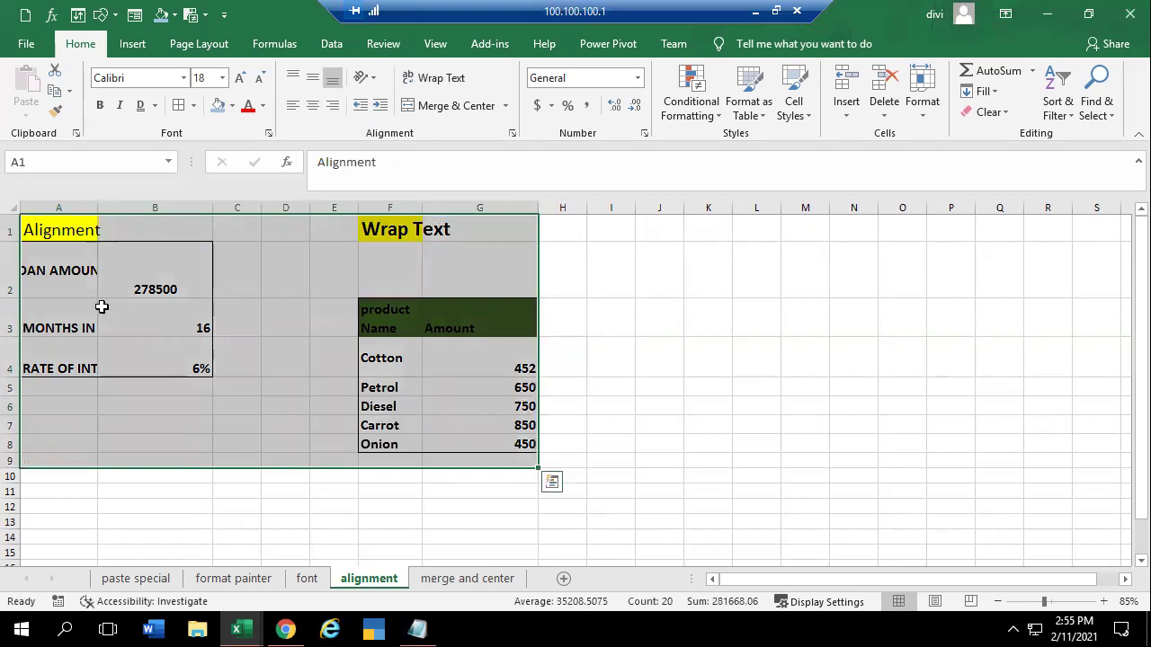
click(100, 306)
drag(94, 270, 78, 362)
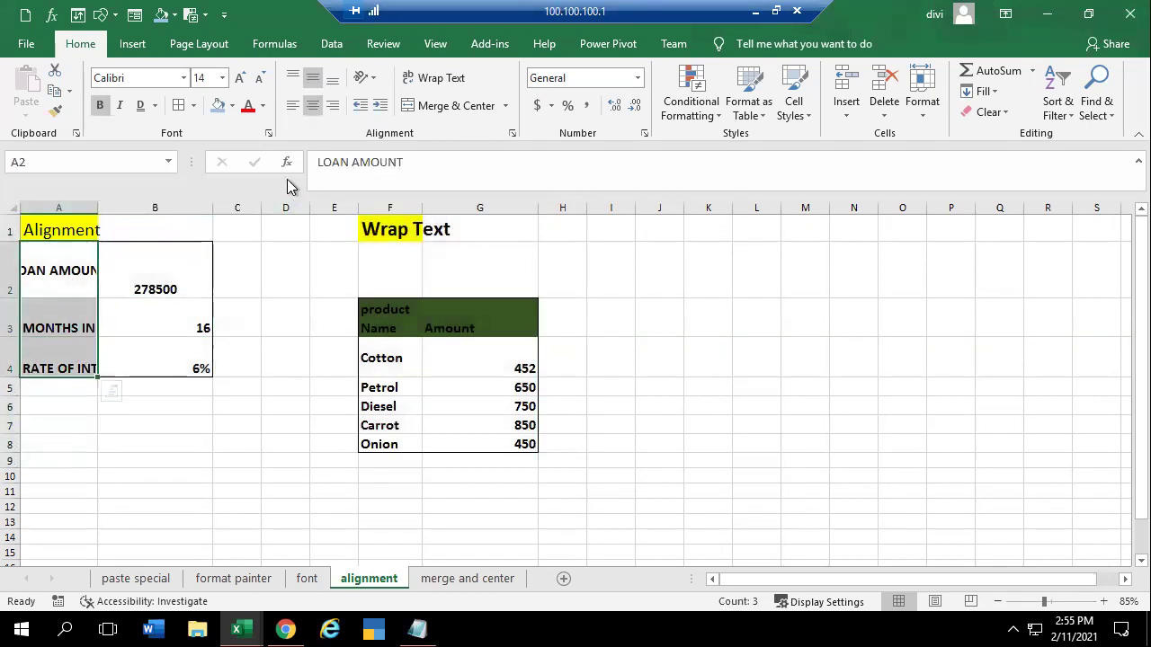
click(421, 83)
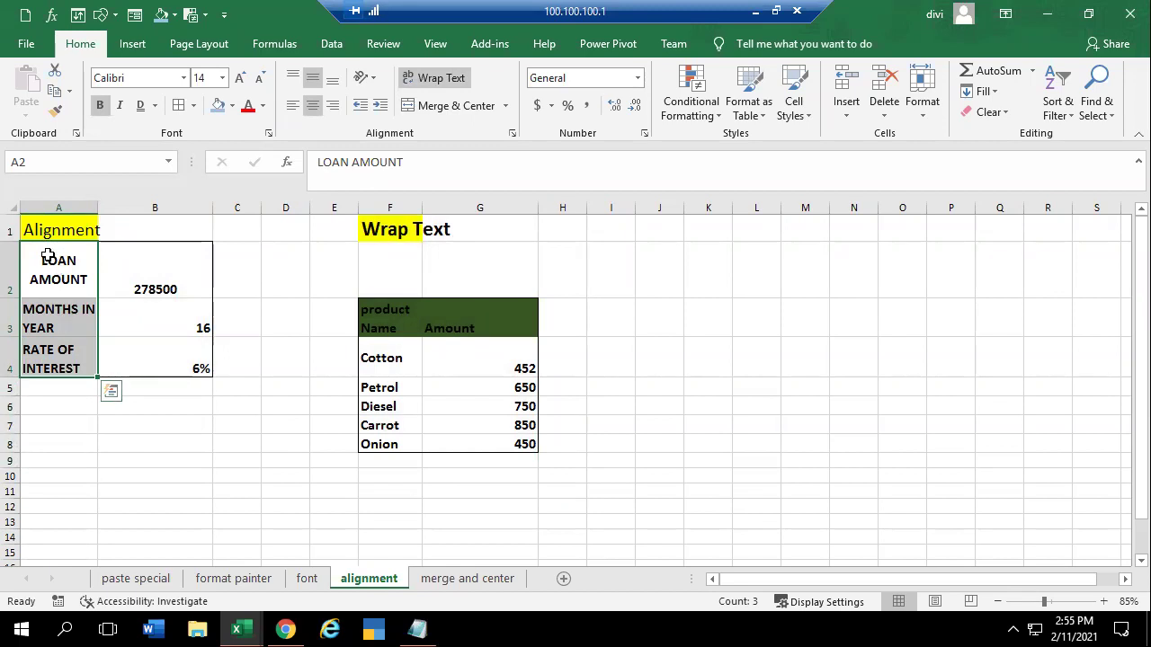
- Check the Merge & Center options unchanged and switch to the 'merge and center' sheet
click(57, 289)
click(61, 317)
click(57, 349)
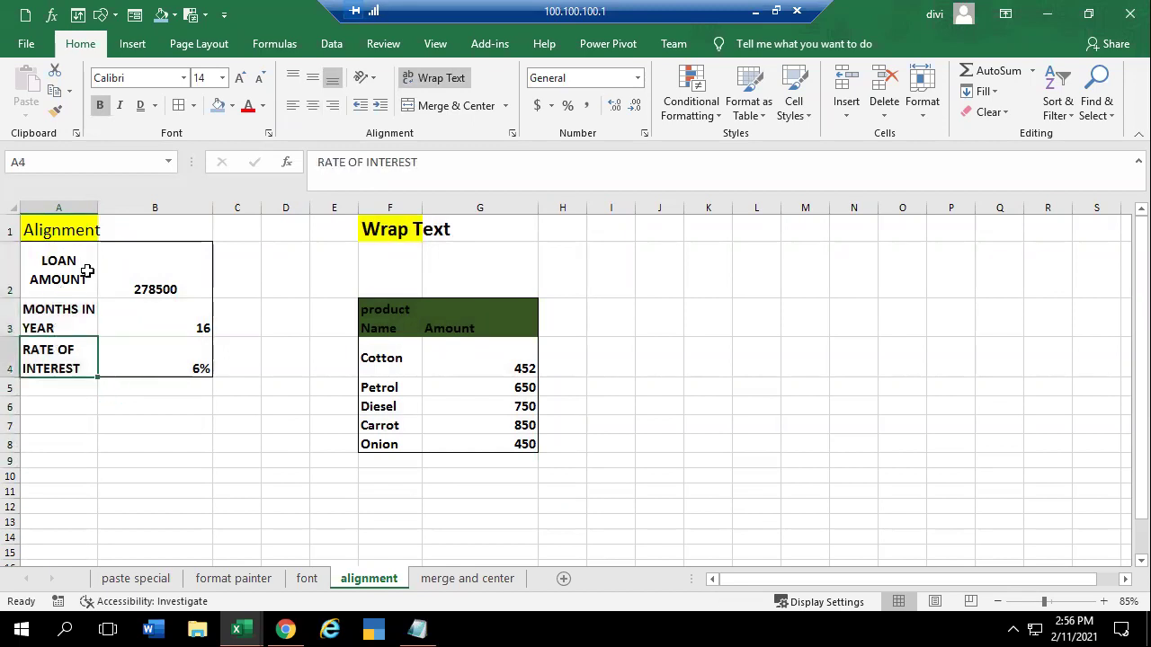
click(87, 270)
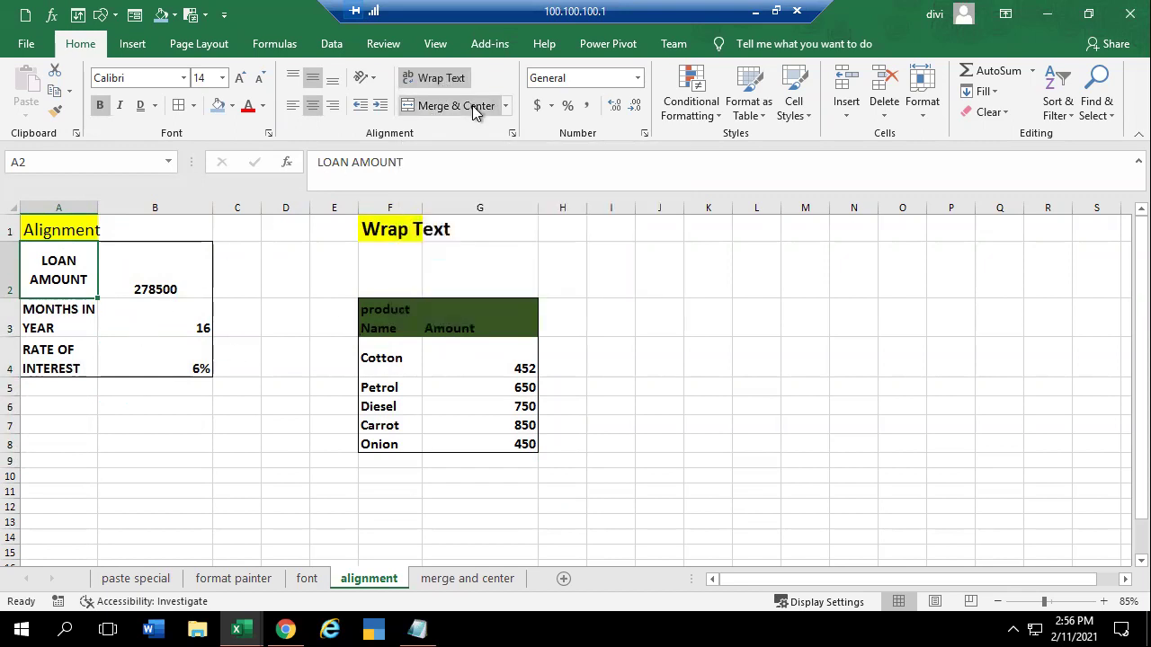
click(505, 109)
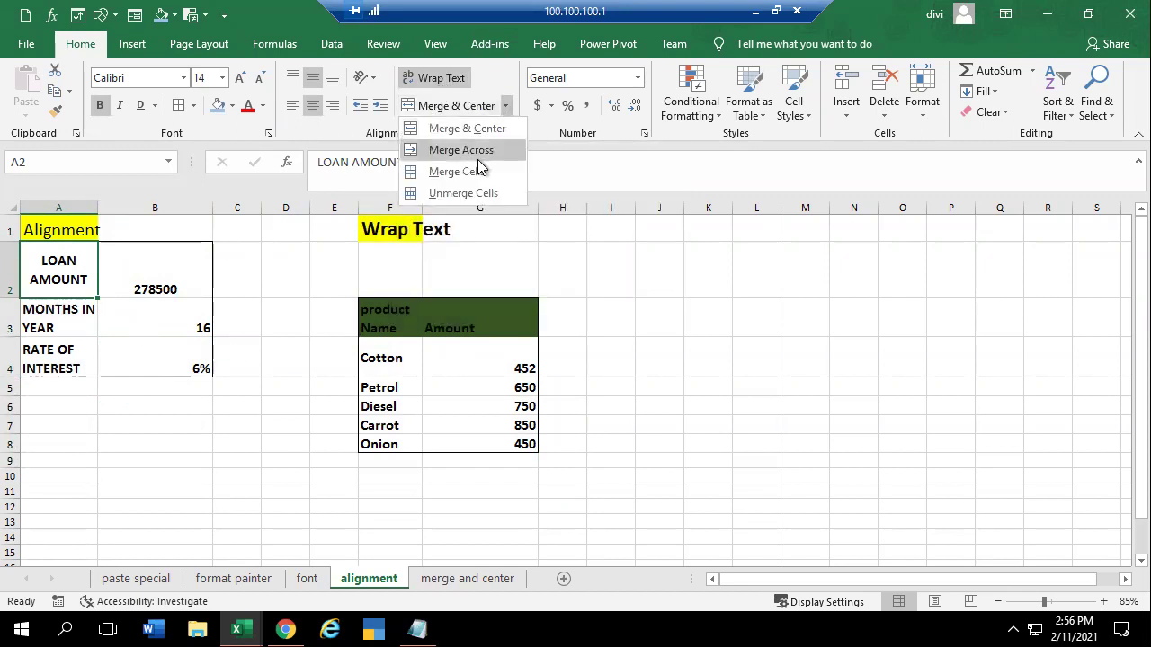
click(297, 265)
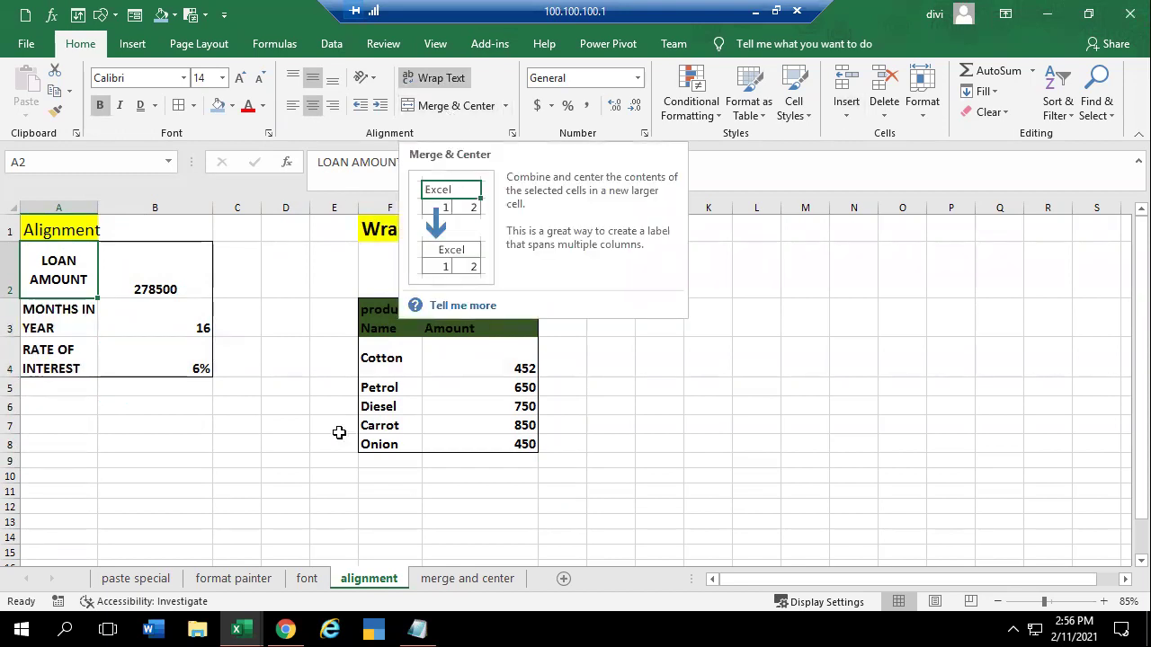
click(430, 578)
- AutoFit columns F and G so the Empname and Designation headers show in full
drag(358, 370, 336, 385)
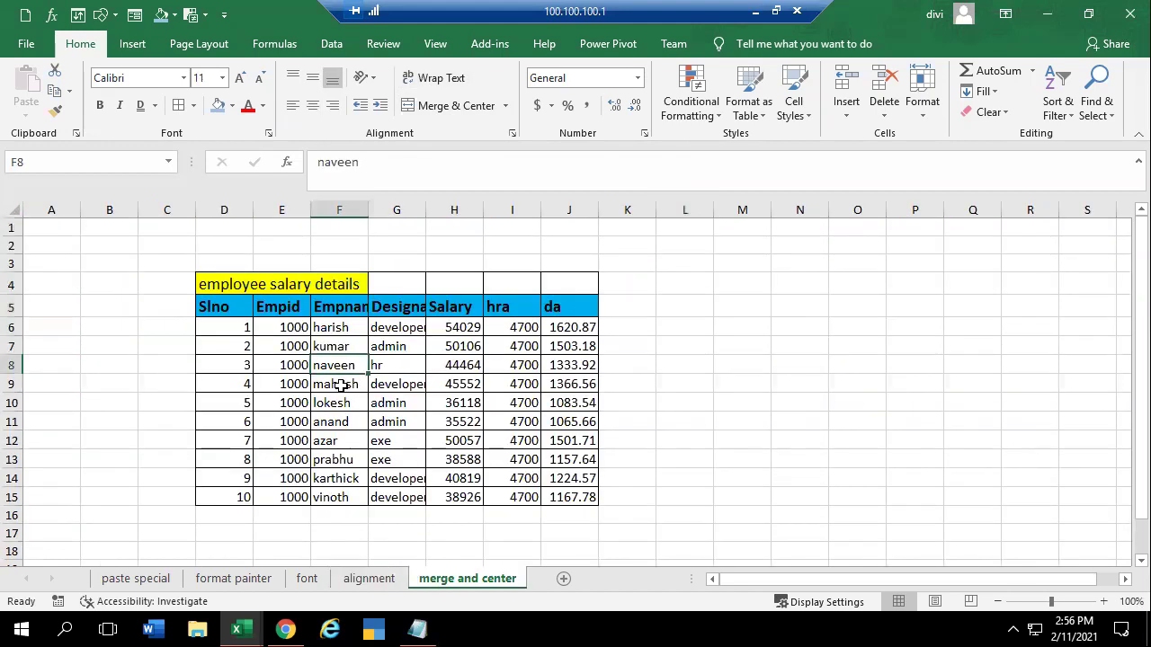
drag(223, 306, 560, 499)
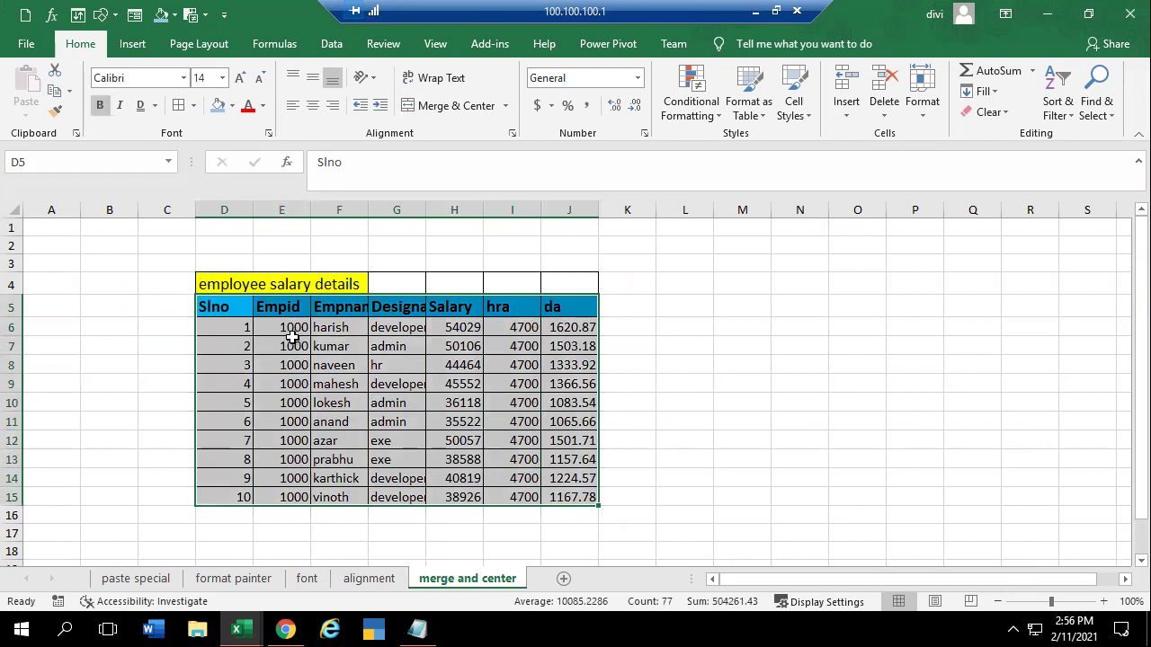
double_click(368, 206)
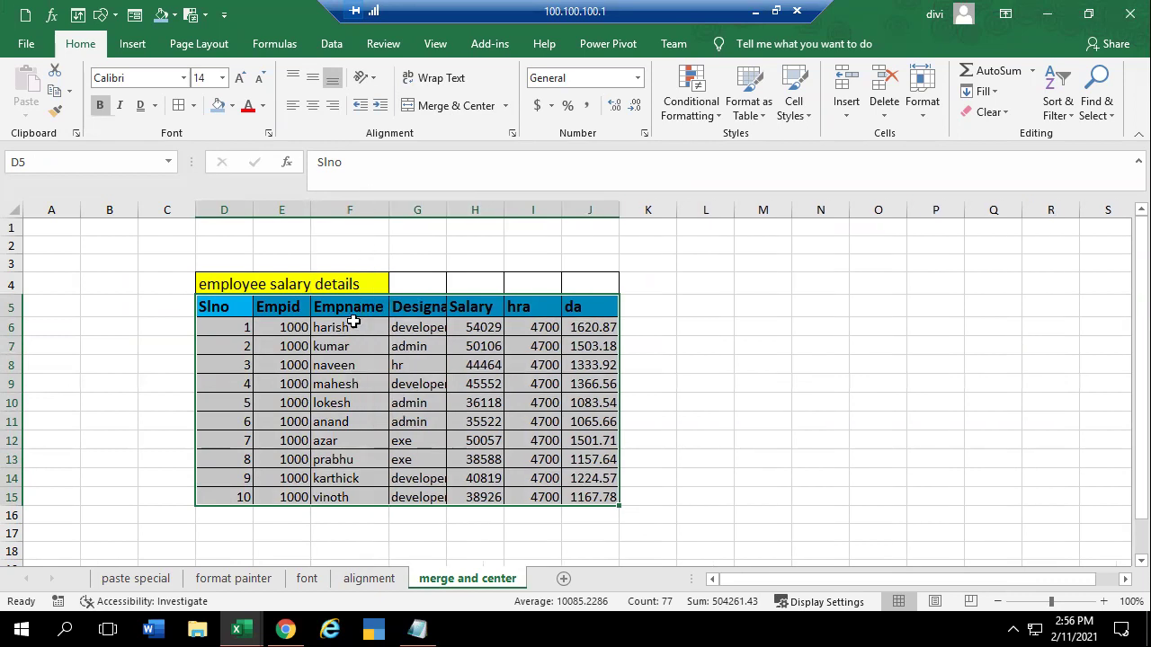
click(417, 309)
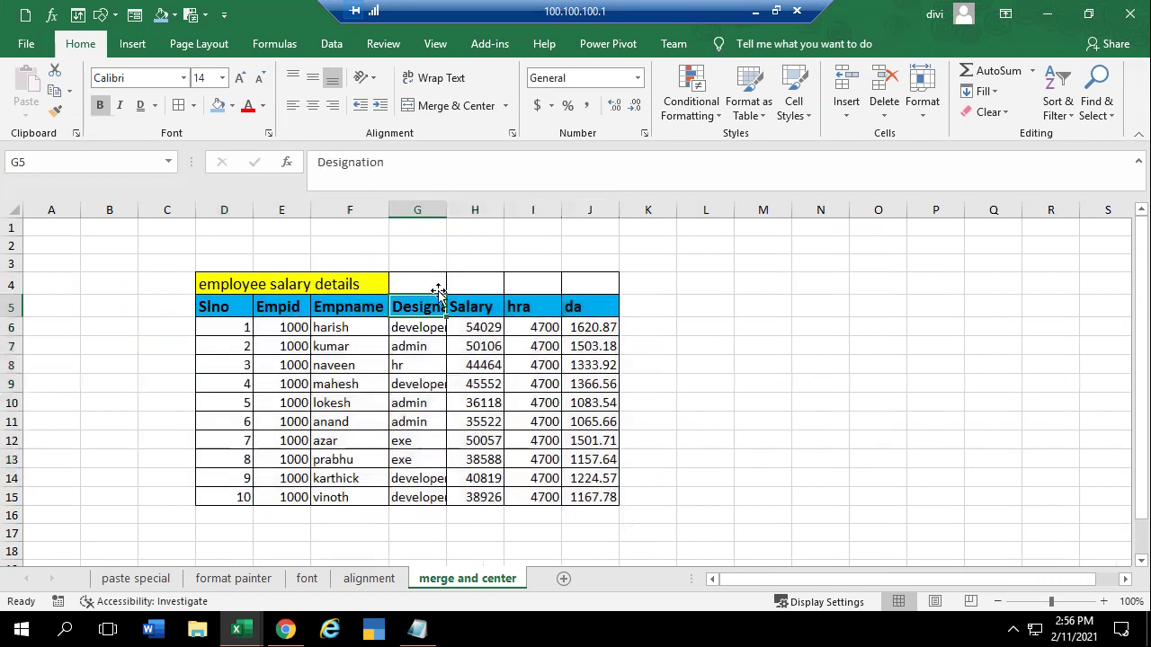
double_click(442, 210)
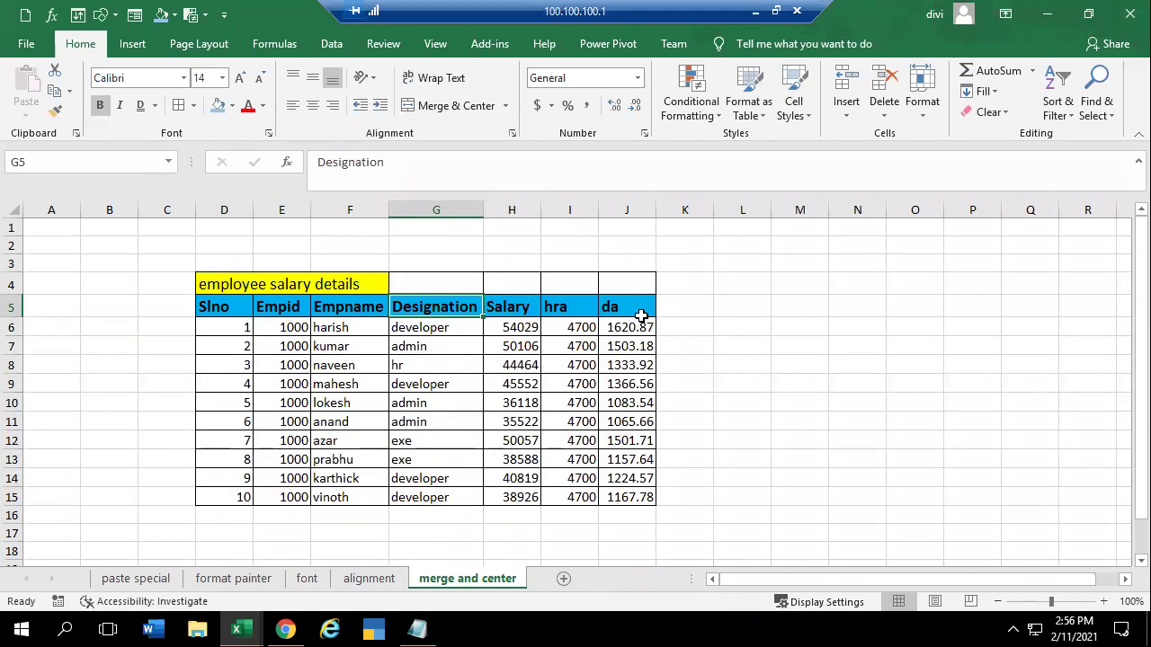
- Select the title cells D4 to F4 above the table
drag(231, 286, 555, 286)
click(295, 329)
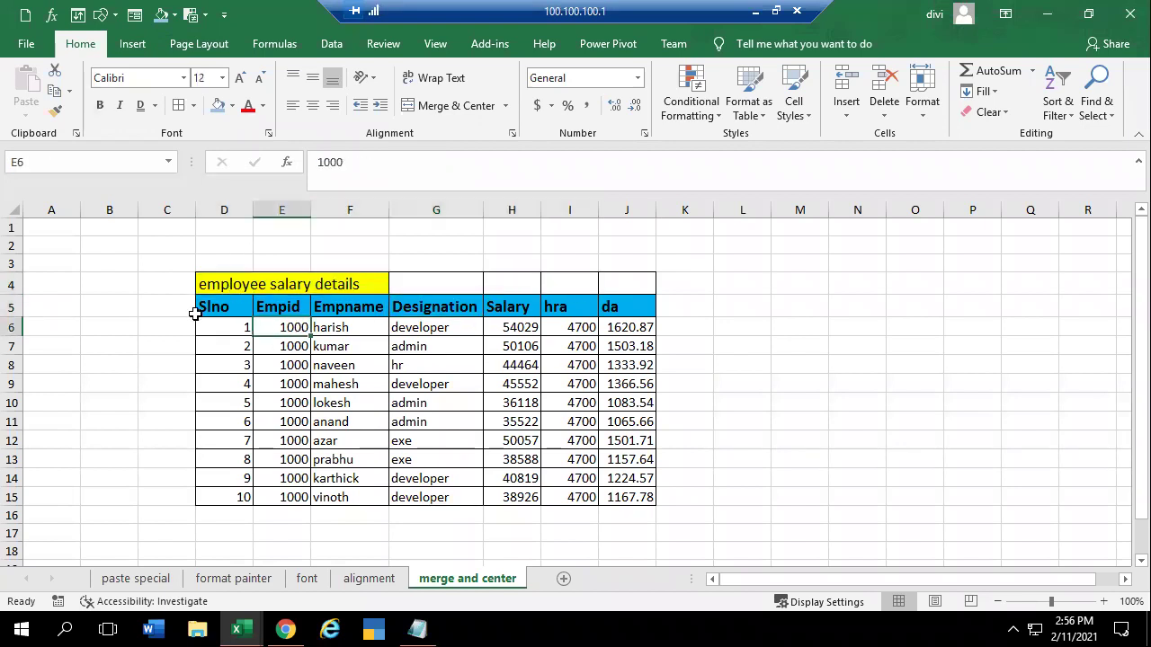
drag(231, 284, 341, 285)
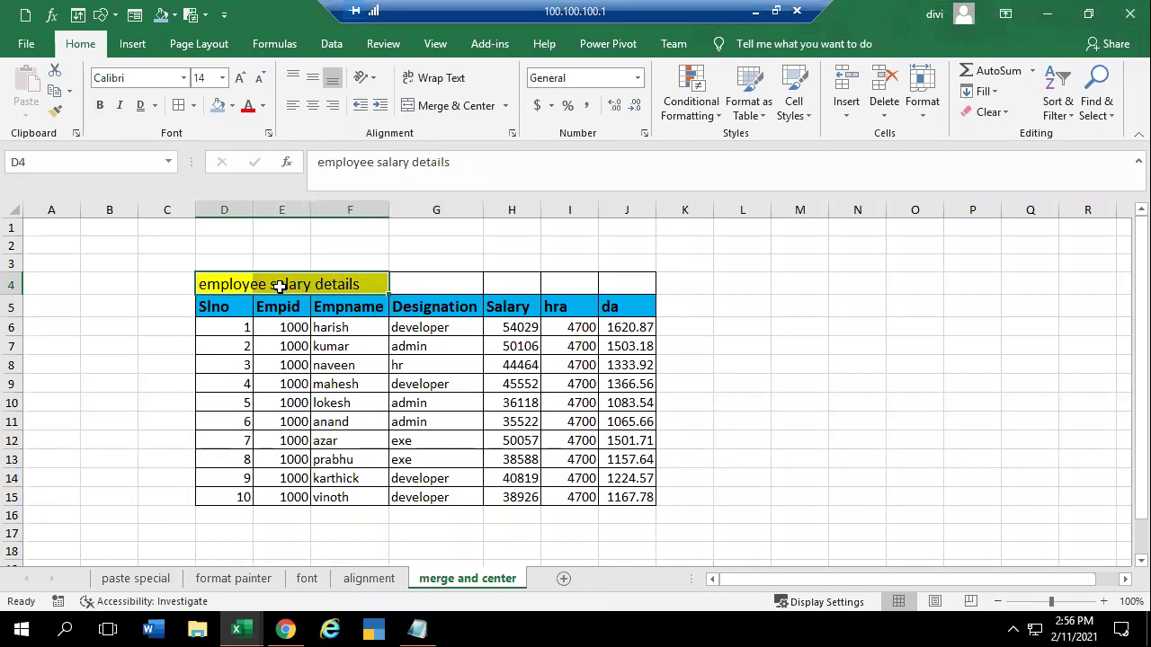
- Set the 'employee salary details' title font size to 18
drag(226, 291, 366, 279)
click(239, 81)
click(239, 81)
click(249, 284)
drag(264, 289, 618, 291)
drag(226, 284, 632, 279)
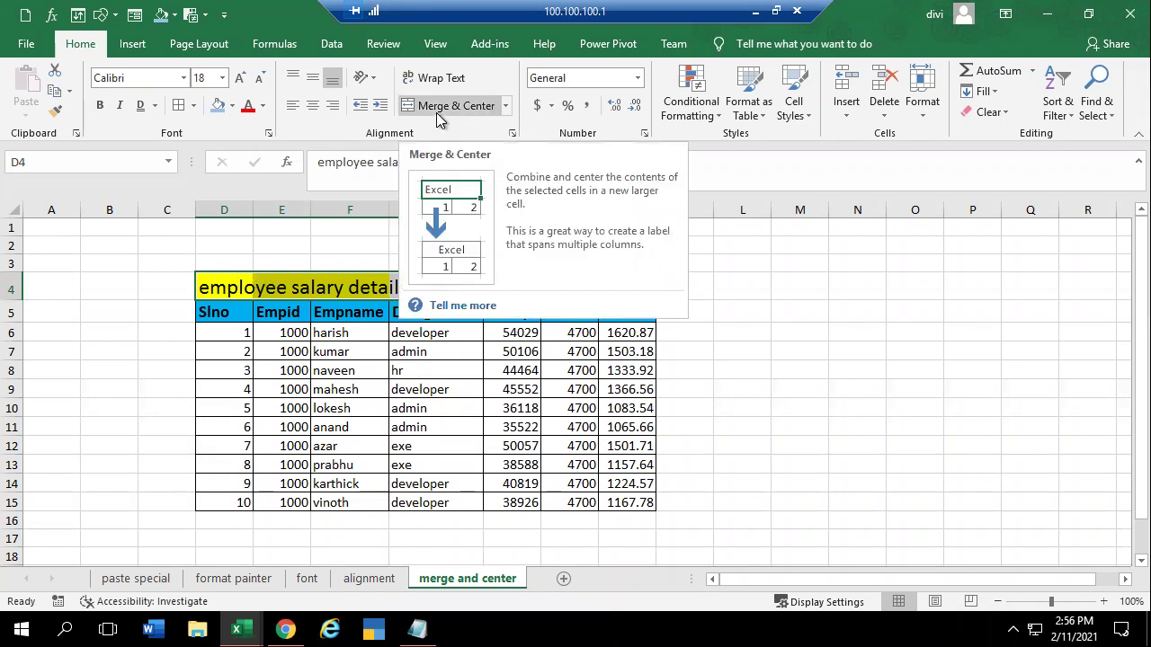
click(241, 314)
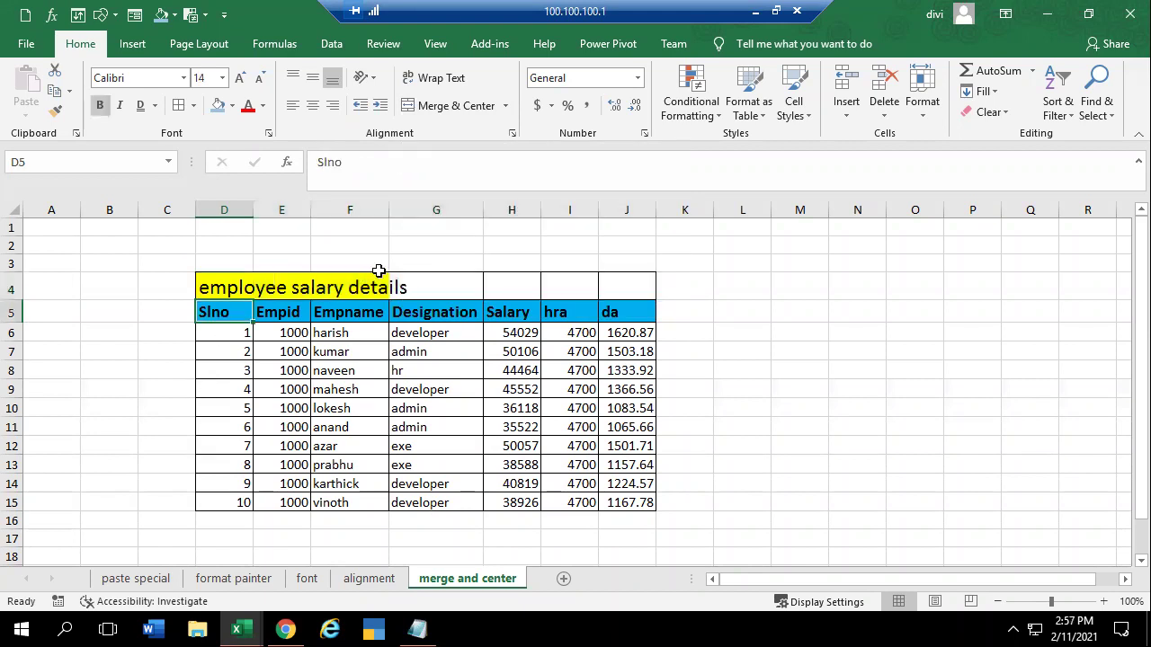
- Merge and center the title across D4:J4
click(238, 286)
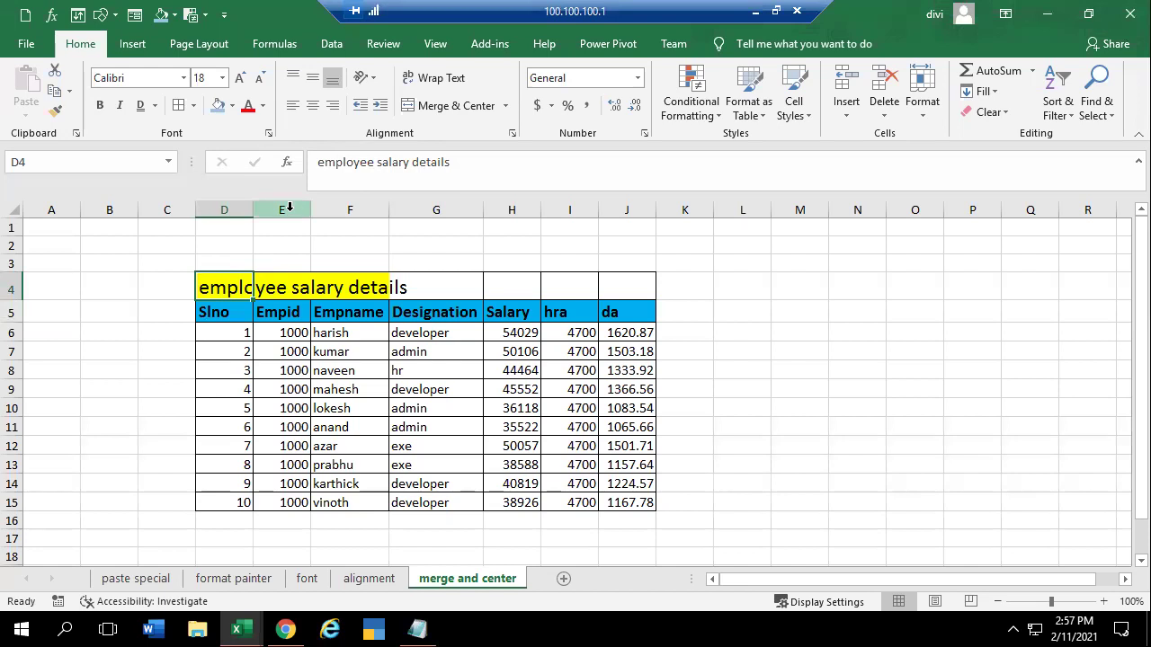
click(266, 291)
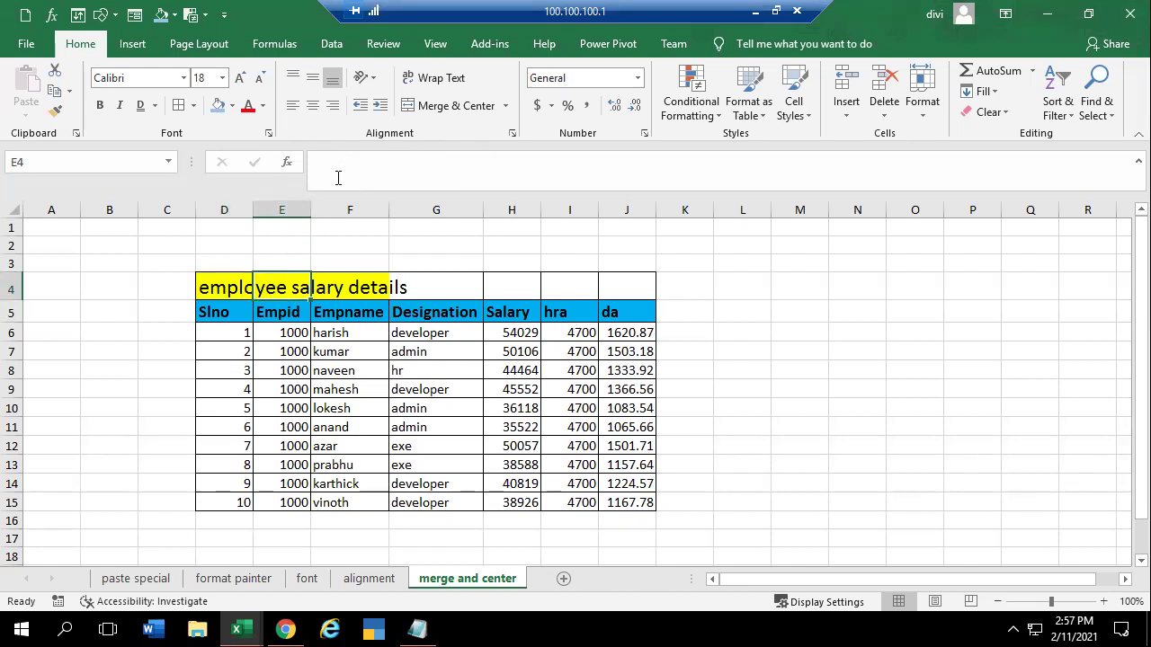
click(236, 289)
drag(216, 287, 274, 333)
drag(229, 286, 629, 427)
drag(236, 289, 612, 293)
drag(222, 289, 618, 282)
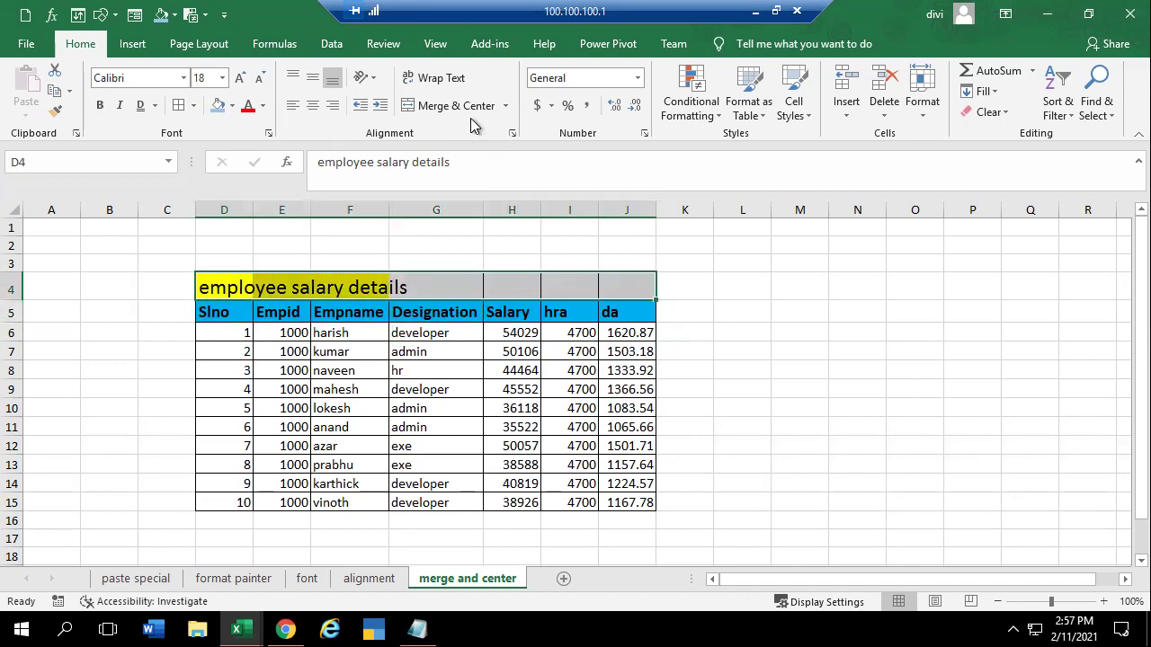
click(454, 106)
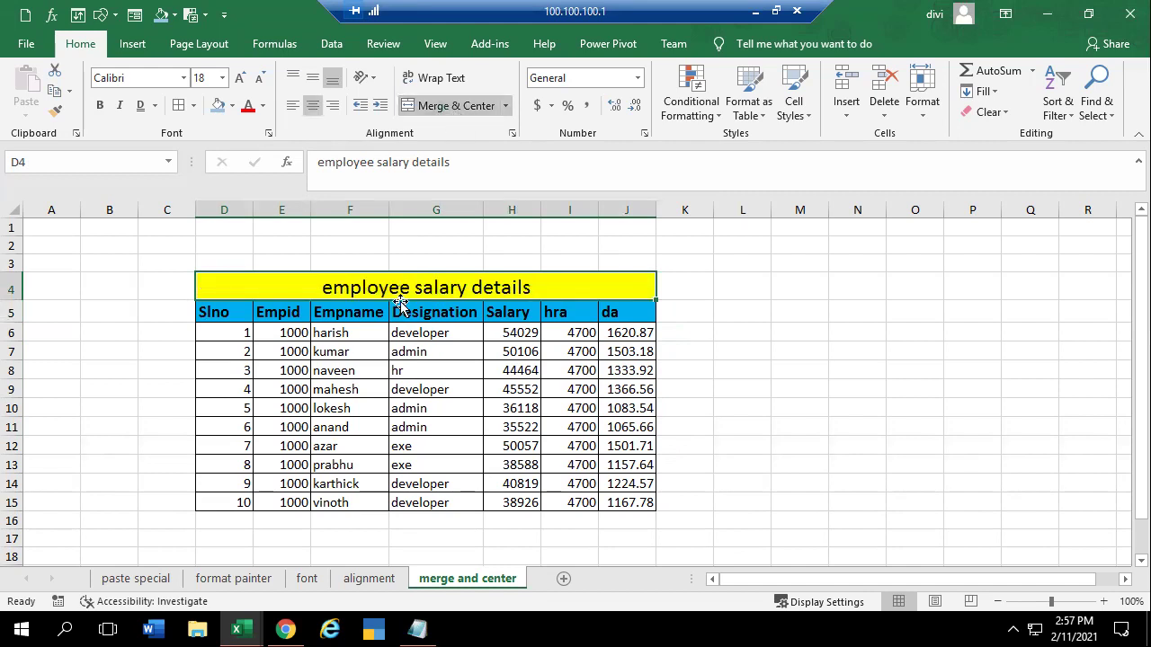
click(398, 331)
click(370, 294)
click(503, 107)
click(503, 108)
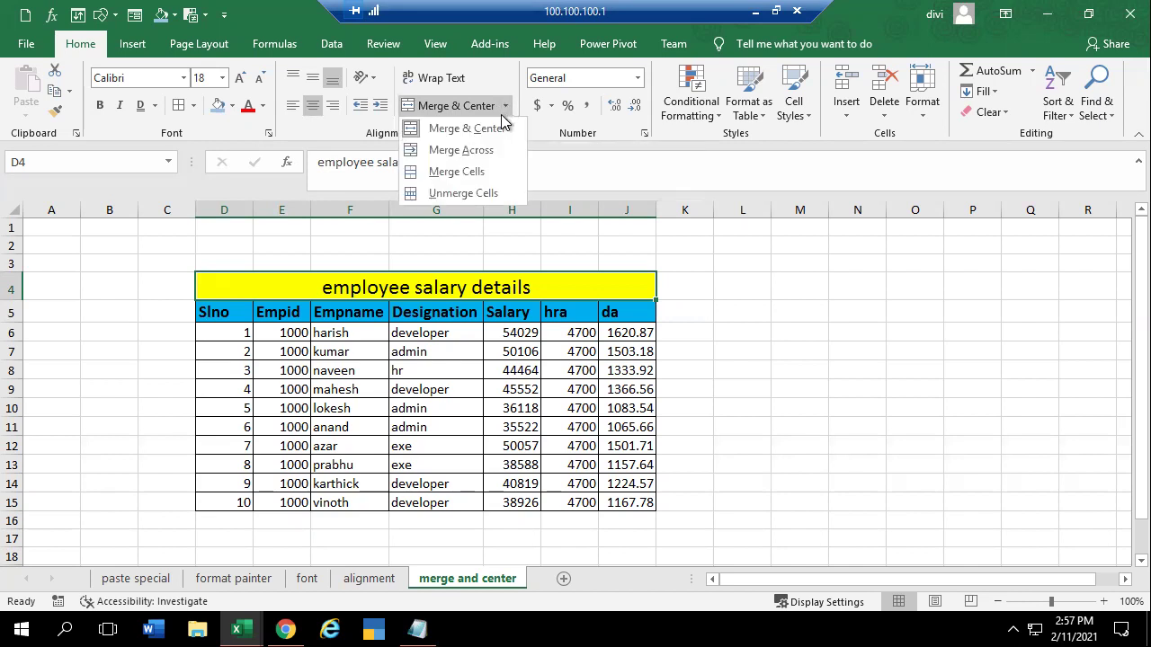
click(456, 194)
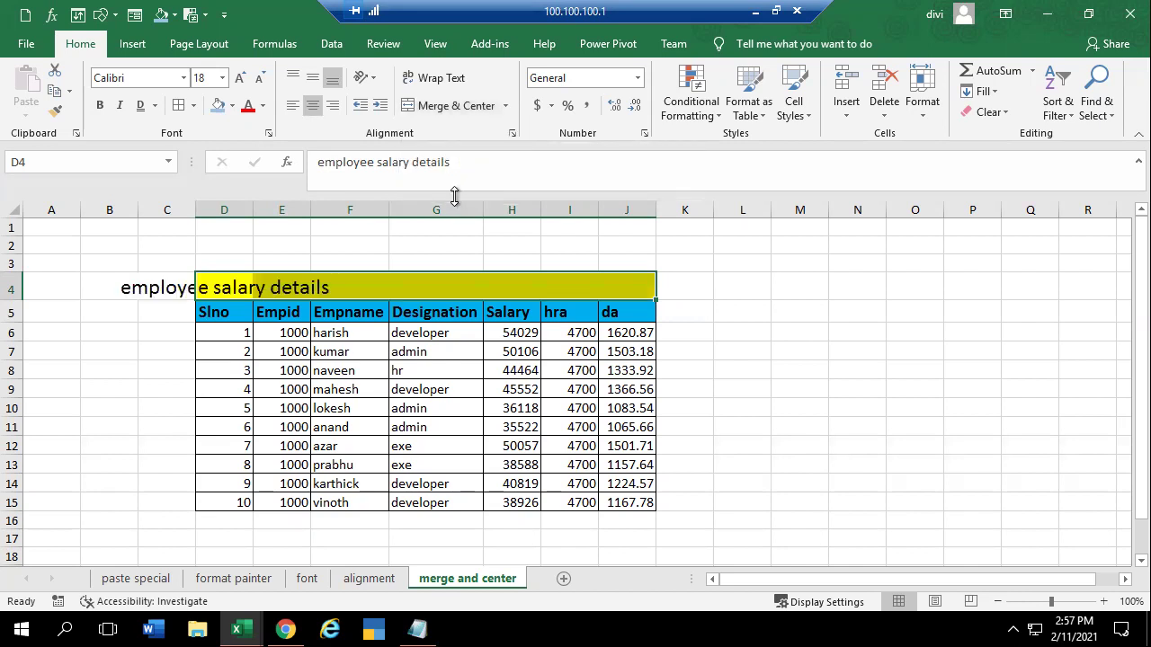
click(277, 307)
click(297, 288)
click(360, 288)
click(467, 310)
click(494, 286)
click(231, 283)
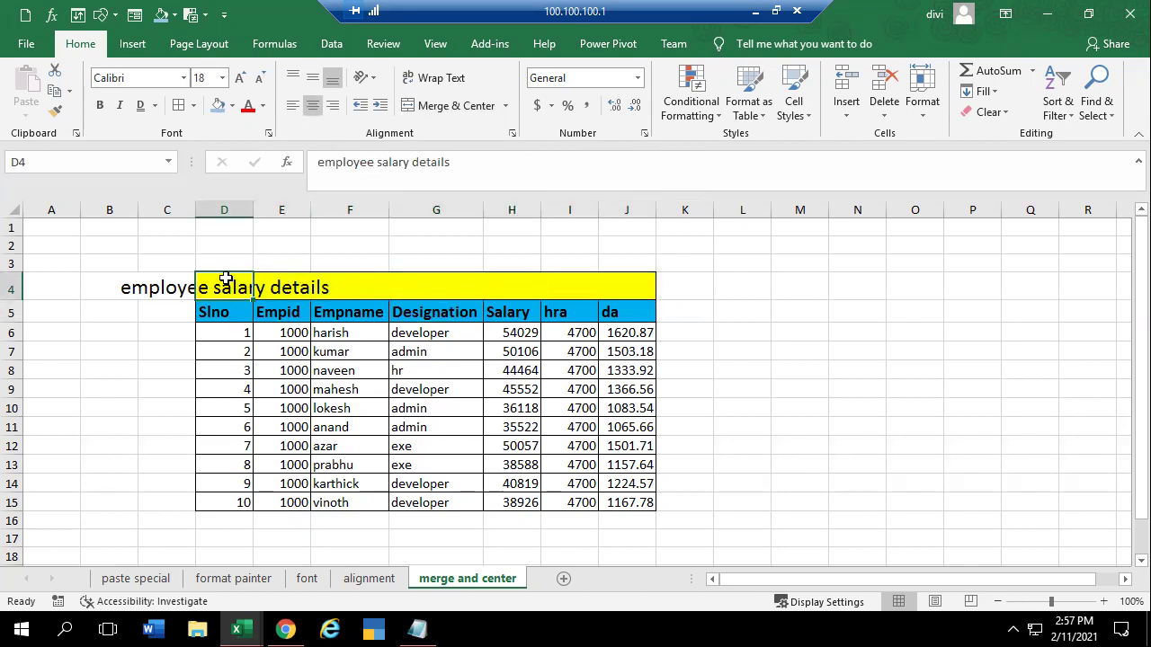
drag(206, 282, 616, 286)
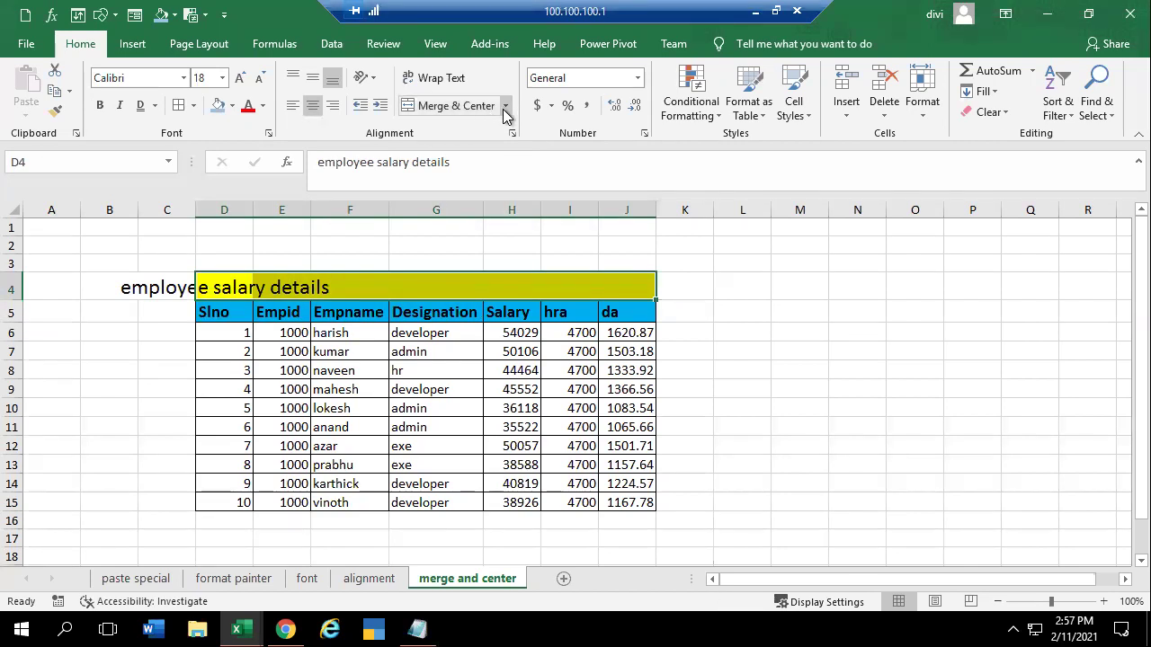
click(505, 107)
click(487, 149)
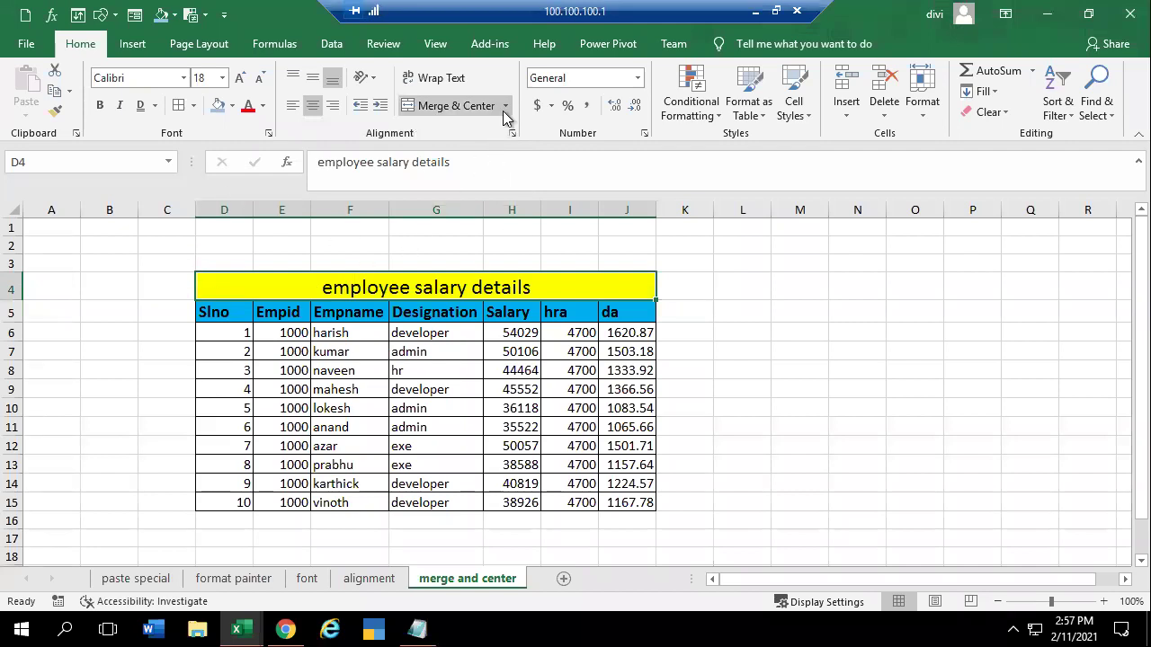
click(504, 110)
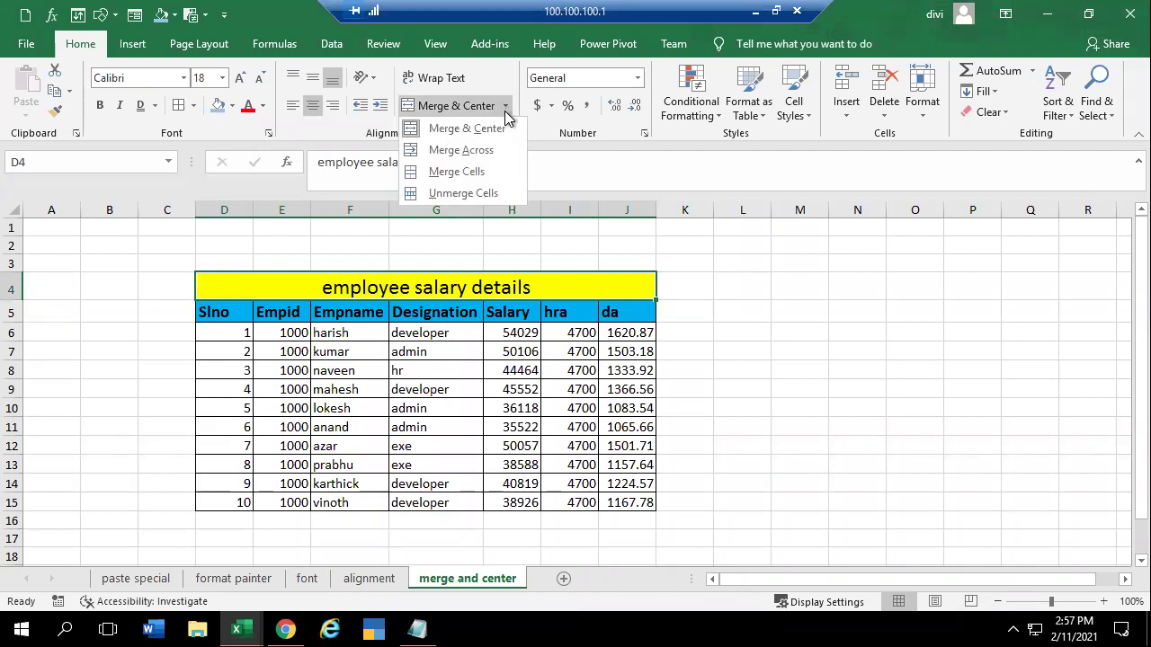
click(479, 171)
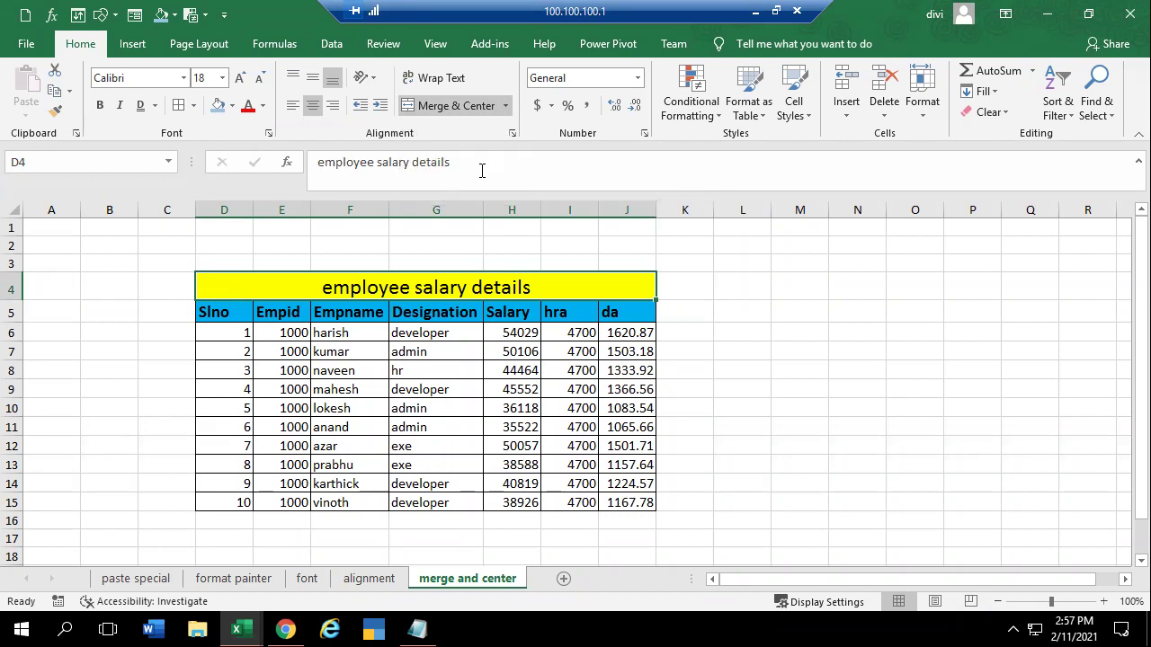
click(345, 350)
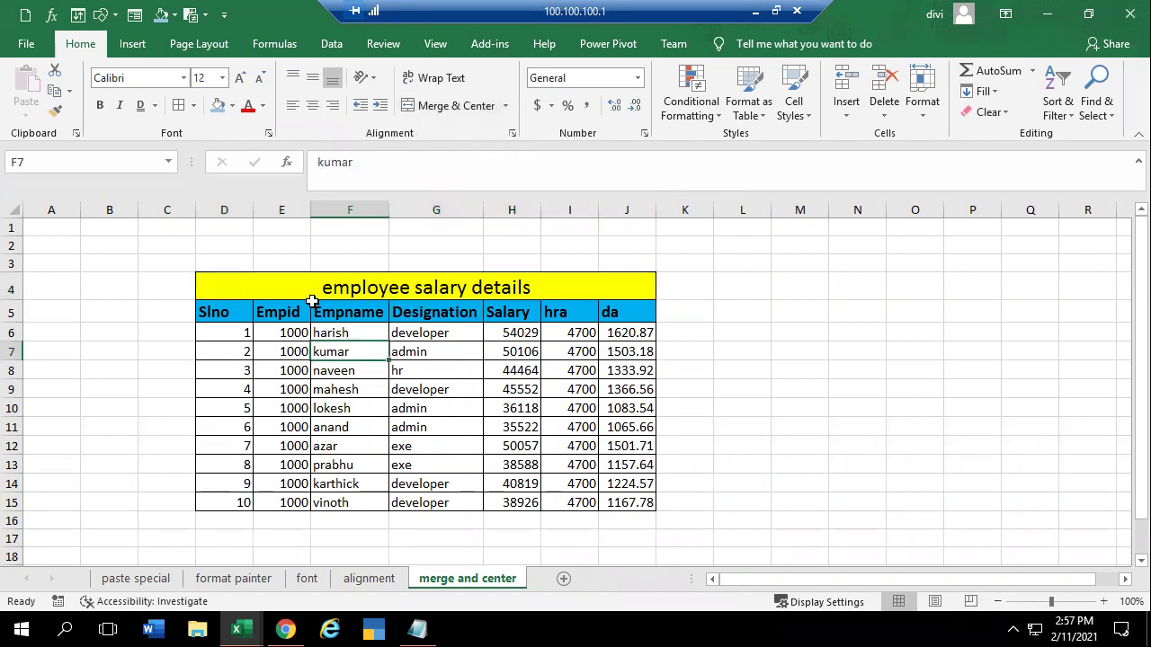
drag(231, 288, 517, 498)
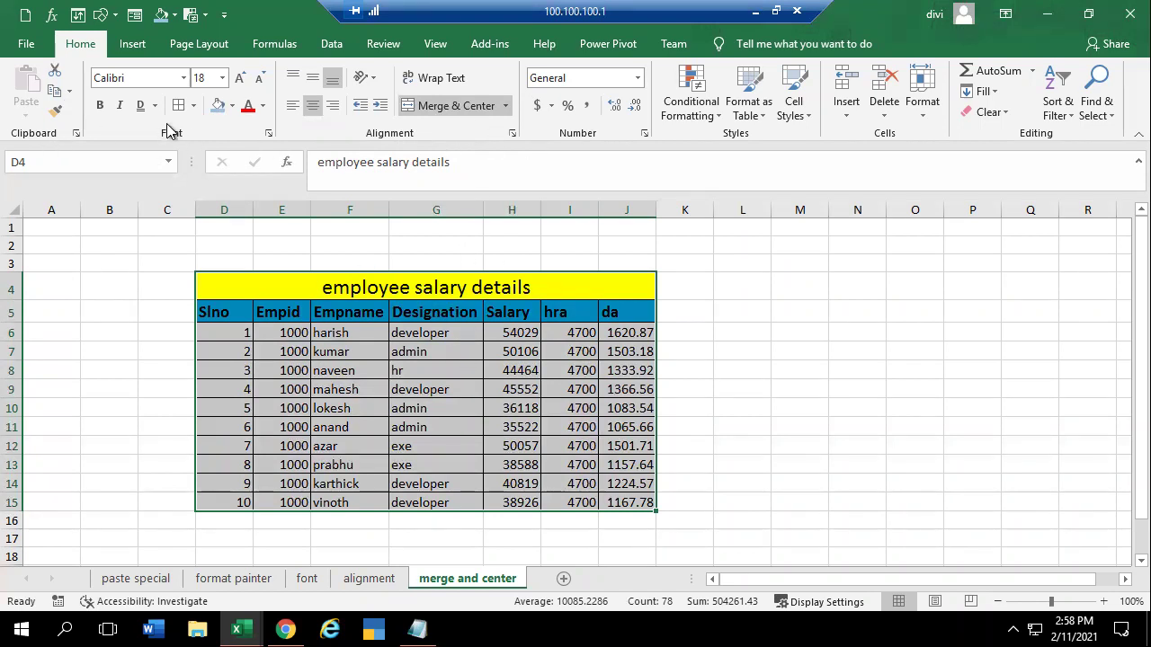
click(806, 350)
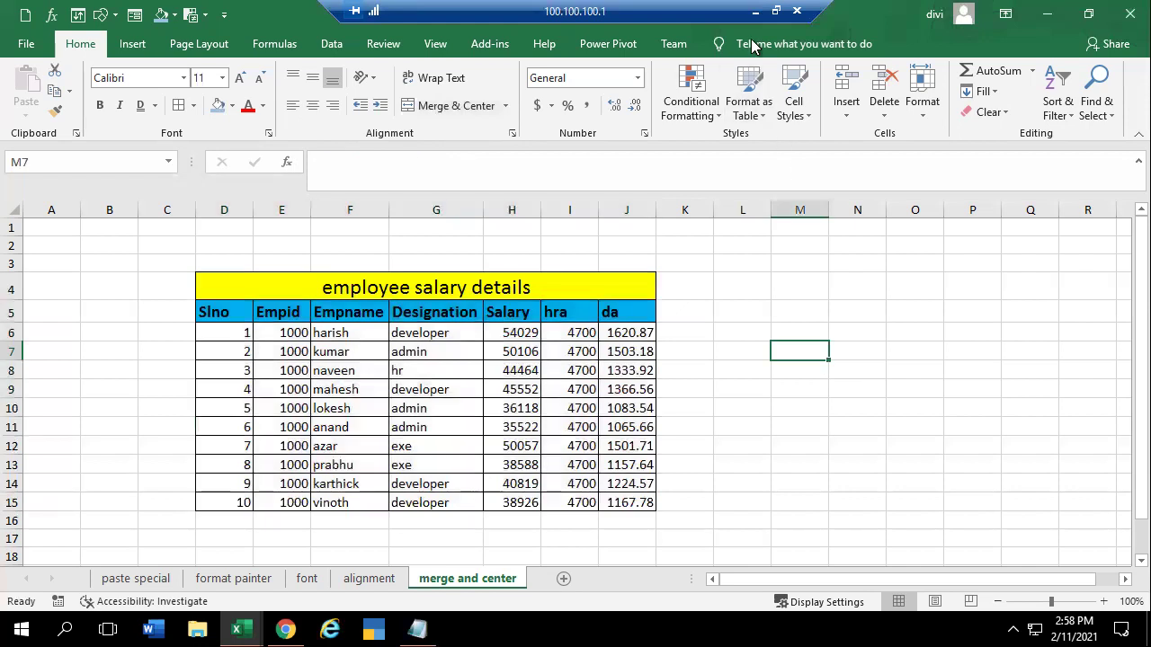
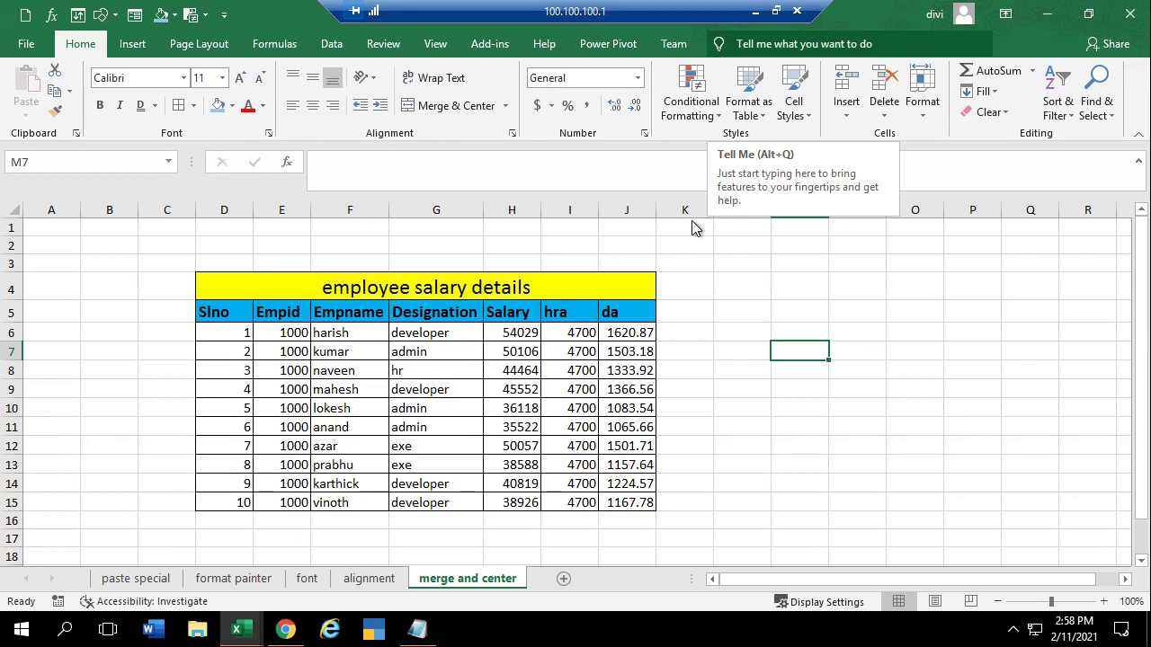
- Dismiss the pop-up hint over the salary sheet and move to cell K6
click(788, 370)
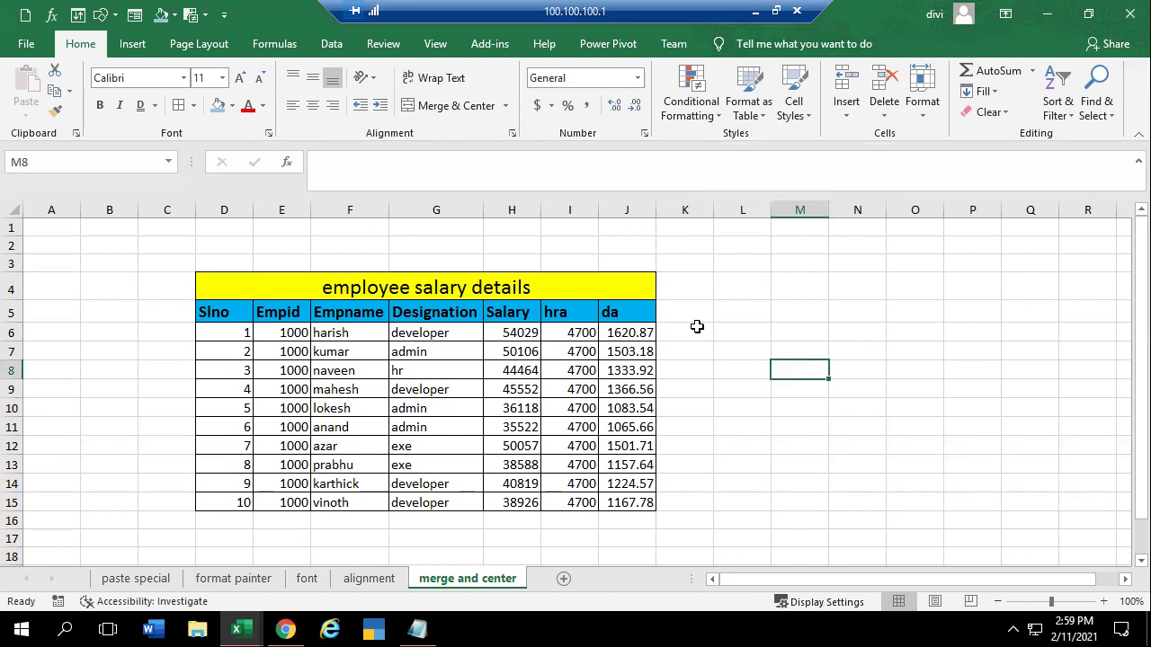
key(Up)
key(Up)
key(Left)
key(Left)
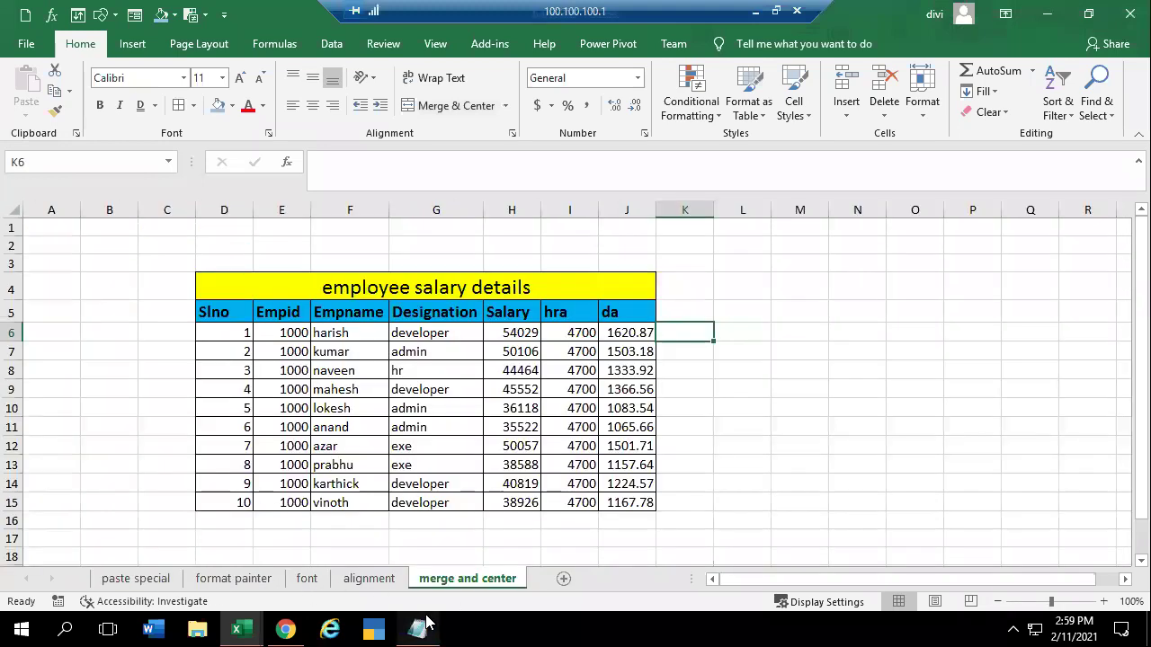
- In the Notepad notes, highlight the font and alignment lines, then the word 'number'
click(417, 629)
drag(94, 130, 439, 91)
drag(40, 158, 159, 158)
- Back in Excel, view the Format Cells number formats for cell M5, cancel, and return to Notepad
key(alt+Tab)
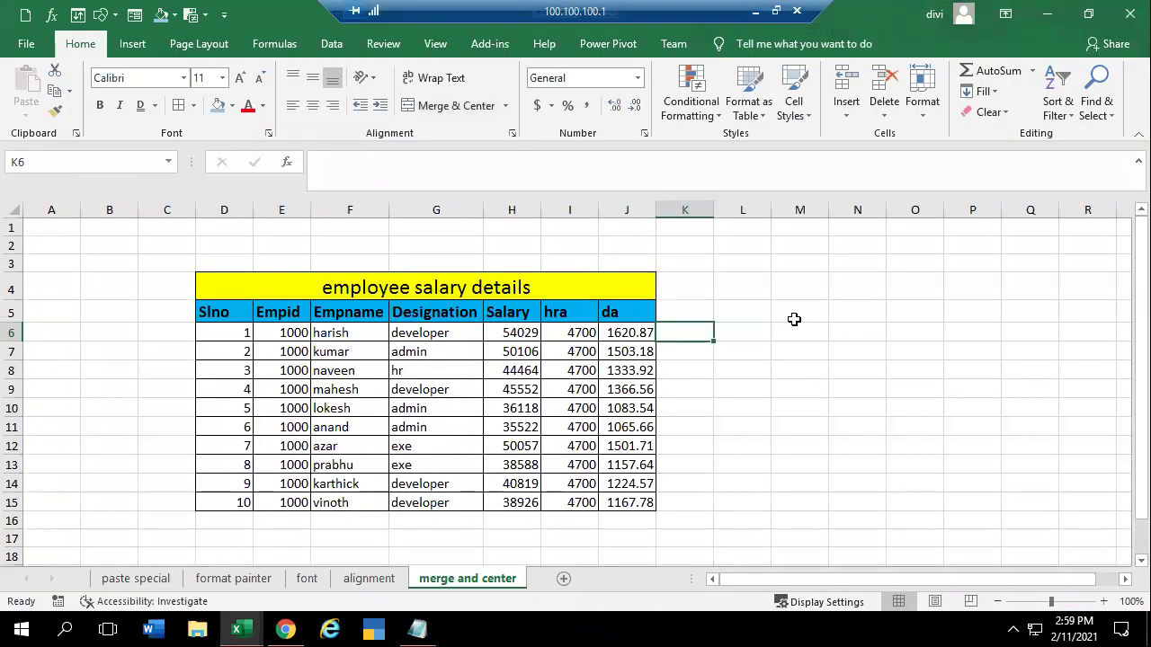
click(794, 319)
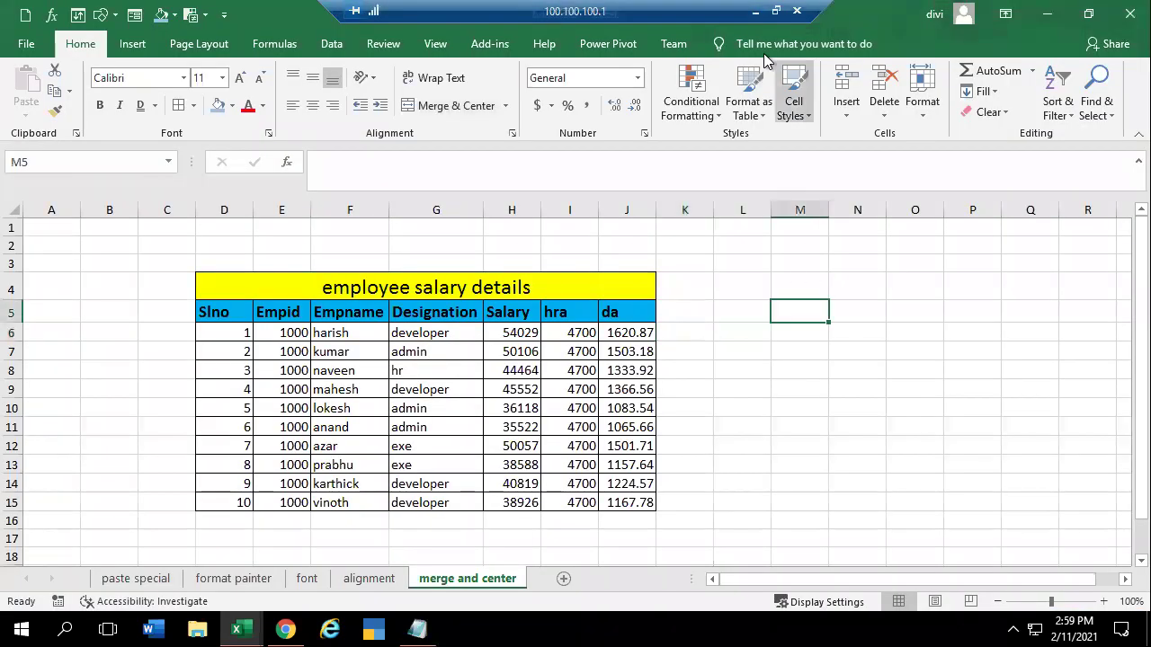
click(645, 134)
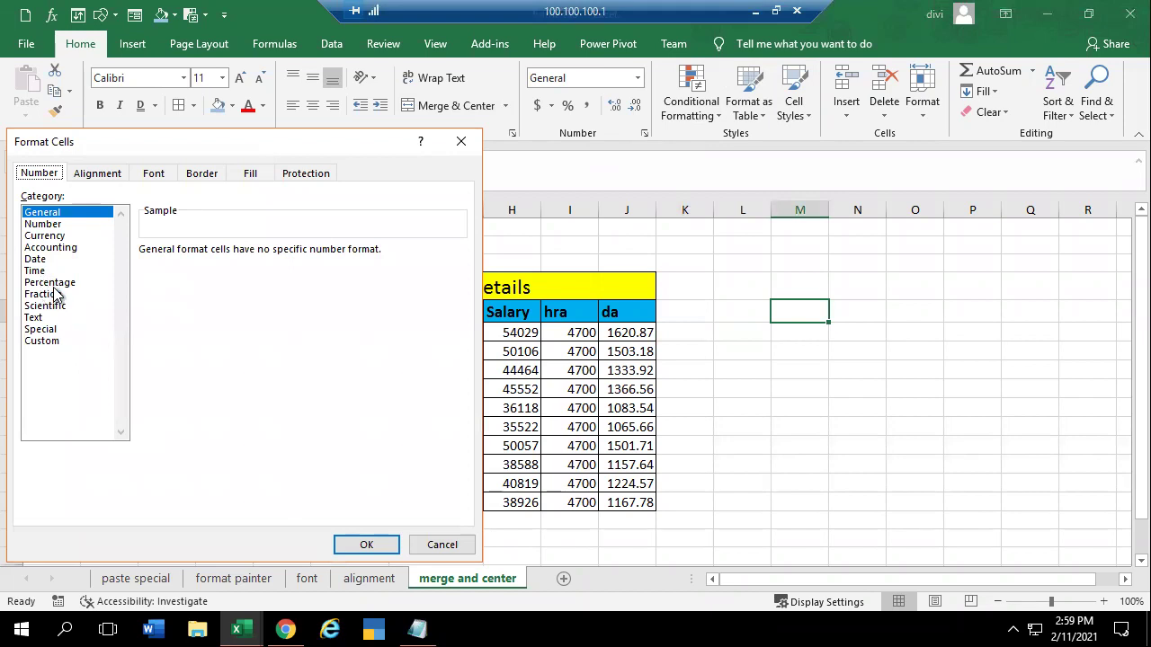
click(471, 145)
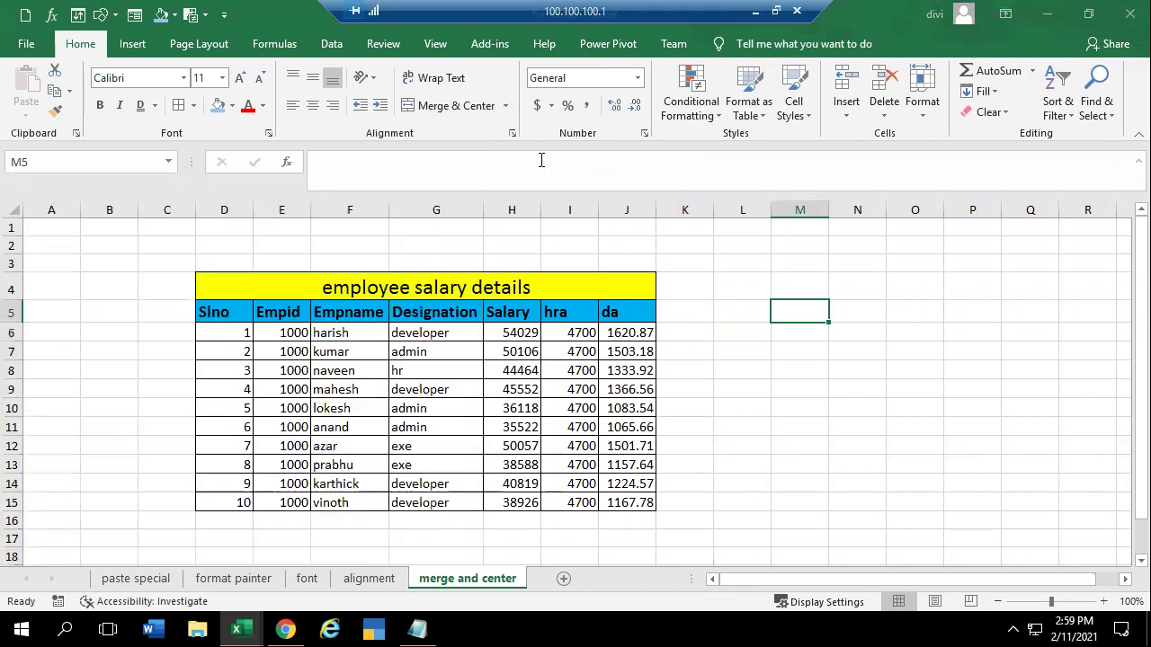
click(1047, 13)
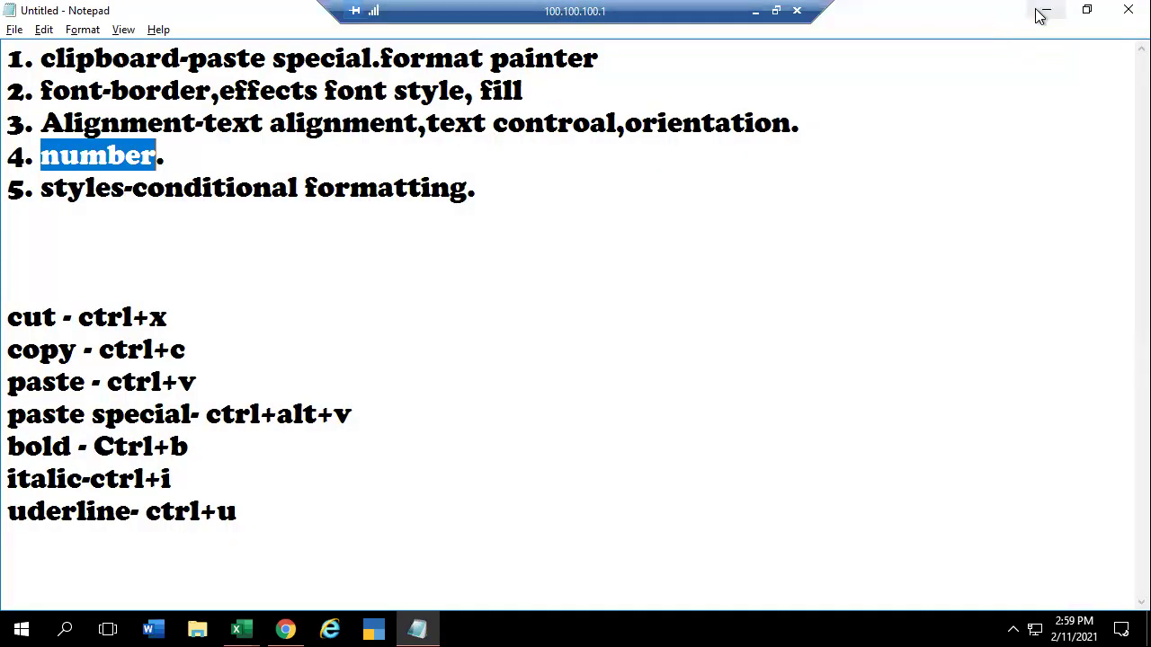
- Minimize Notepad and close the Book2 workbook without saving
click(1047, 11)
click(1120, 11)
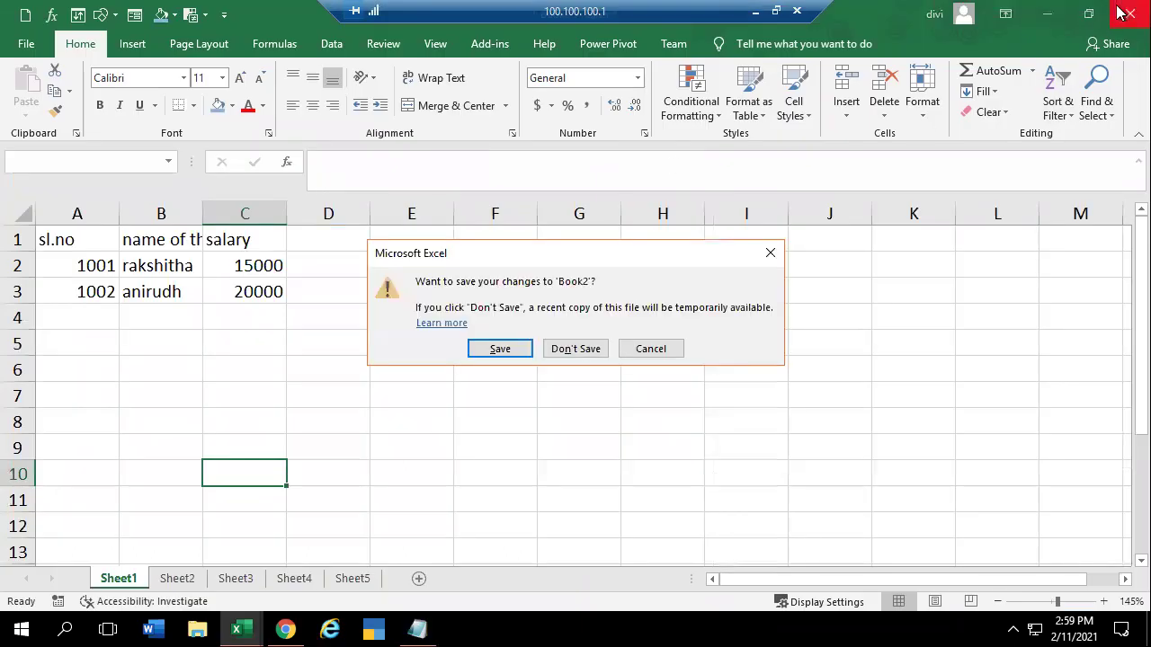
click(550, 352)
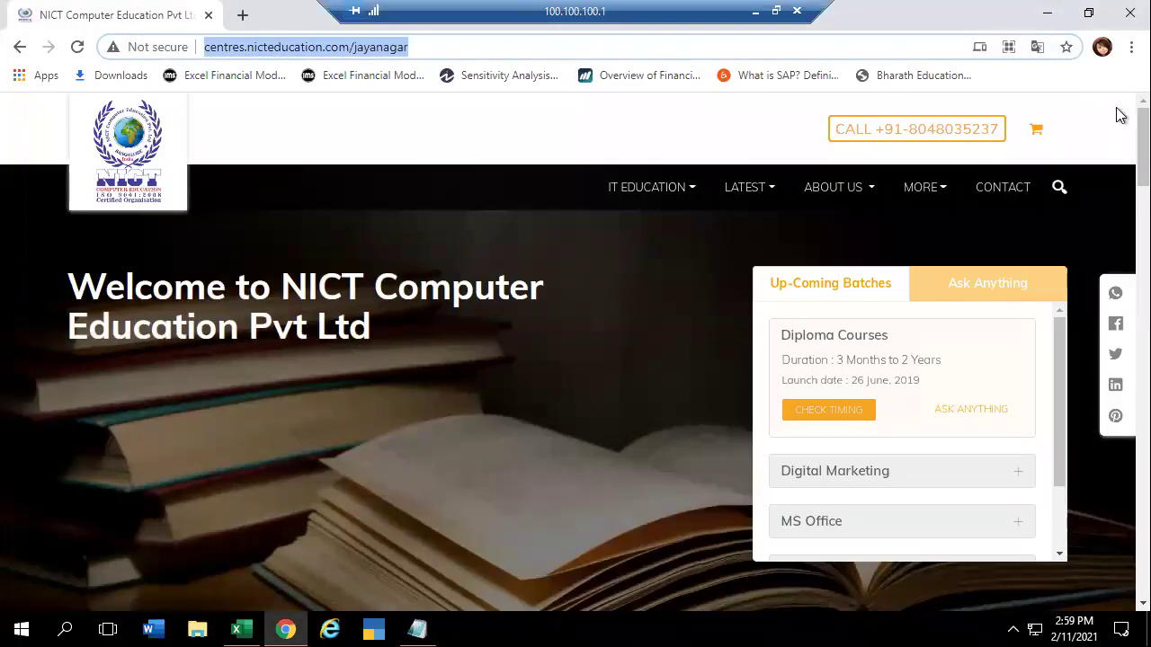
- Open the 'number' workbook from the desktop and go to its Number sheet
click(1046, 13)
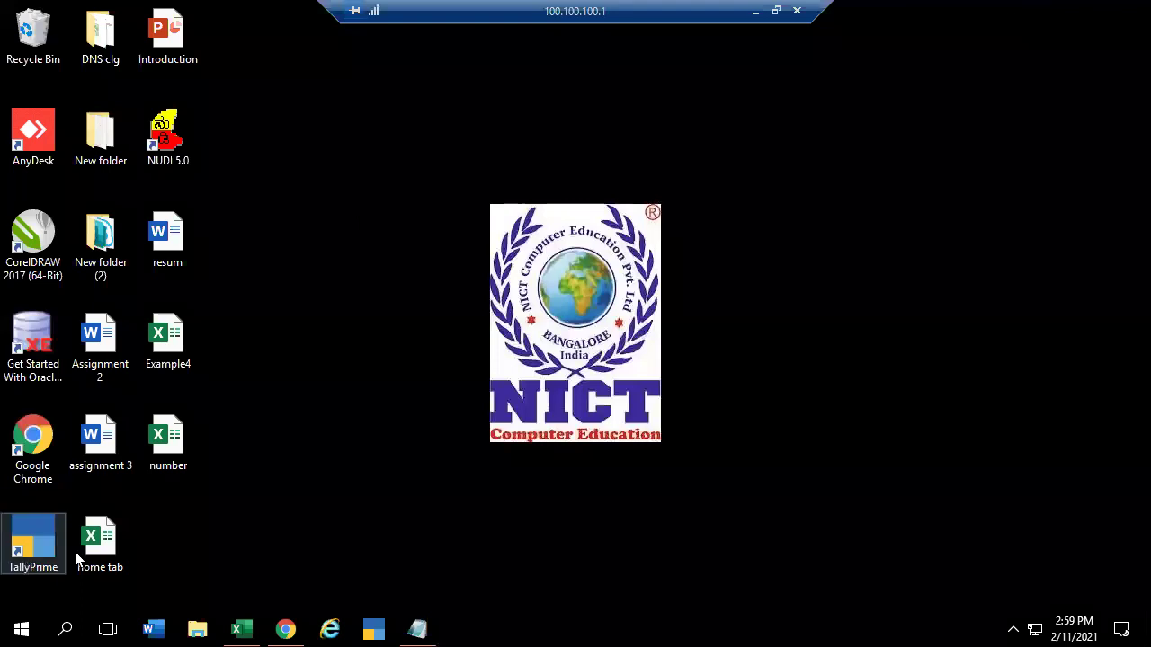
double_click(151, 460)
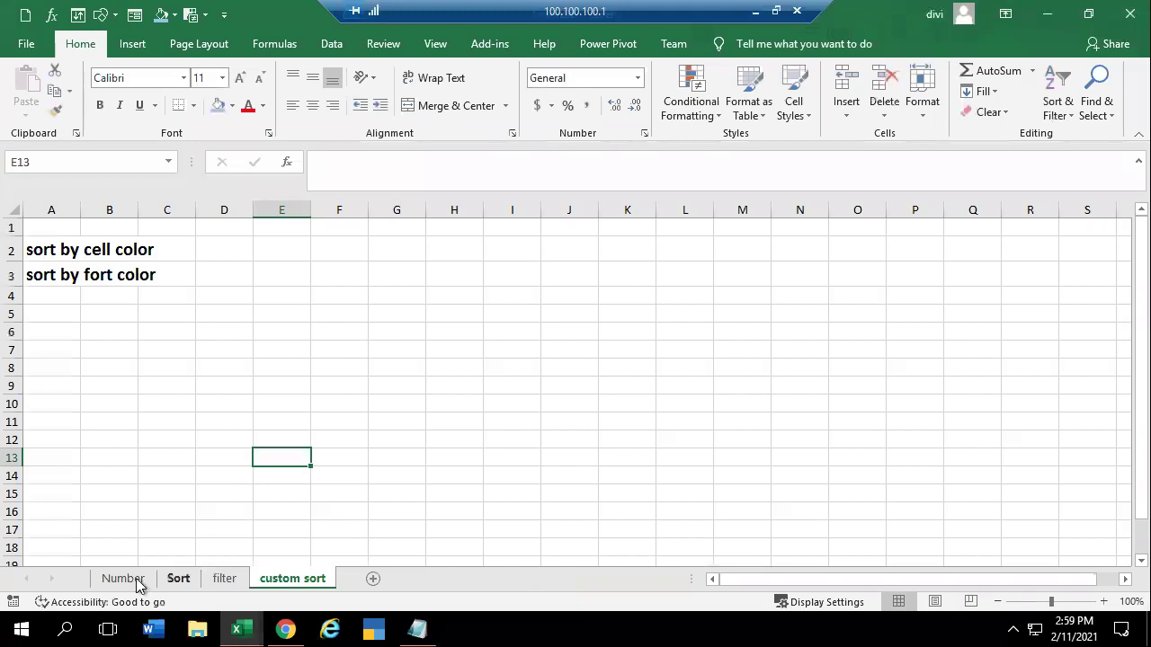
click(126, 581)
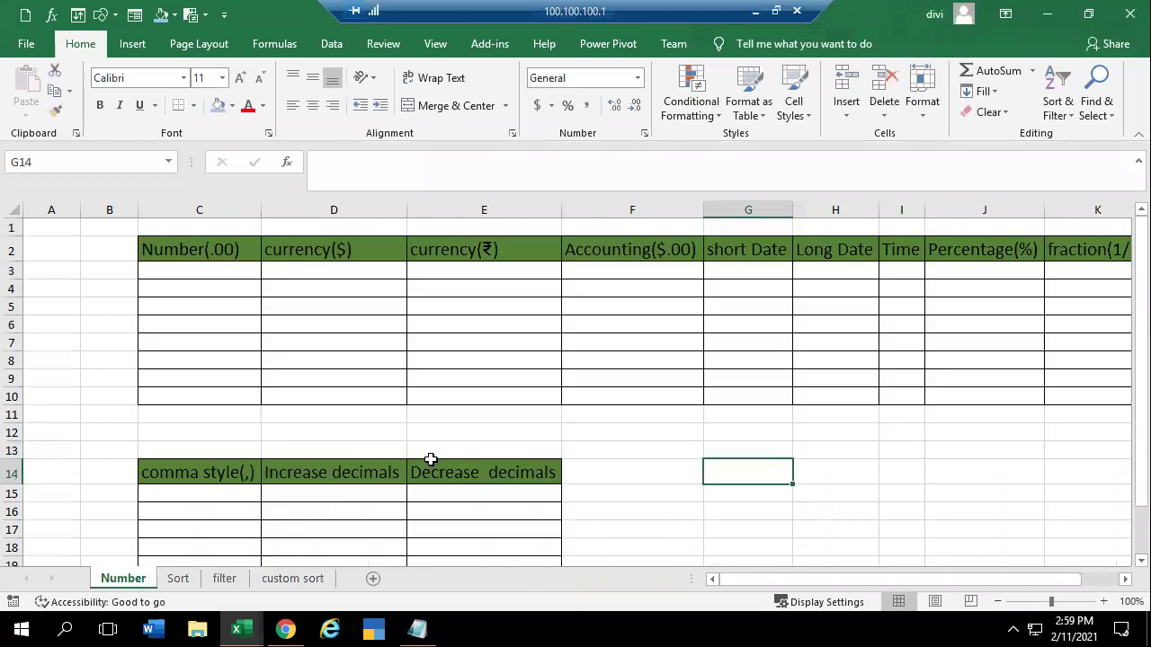
- Set the data area C3:K10 to the General number format
click(232, 311)
drag(195, 276, 984, 378)
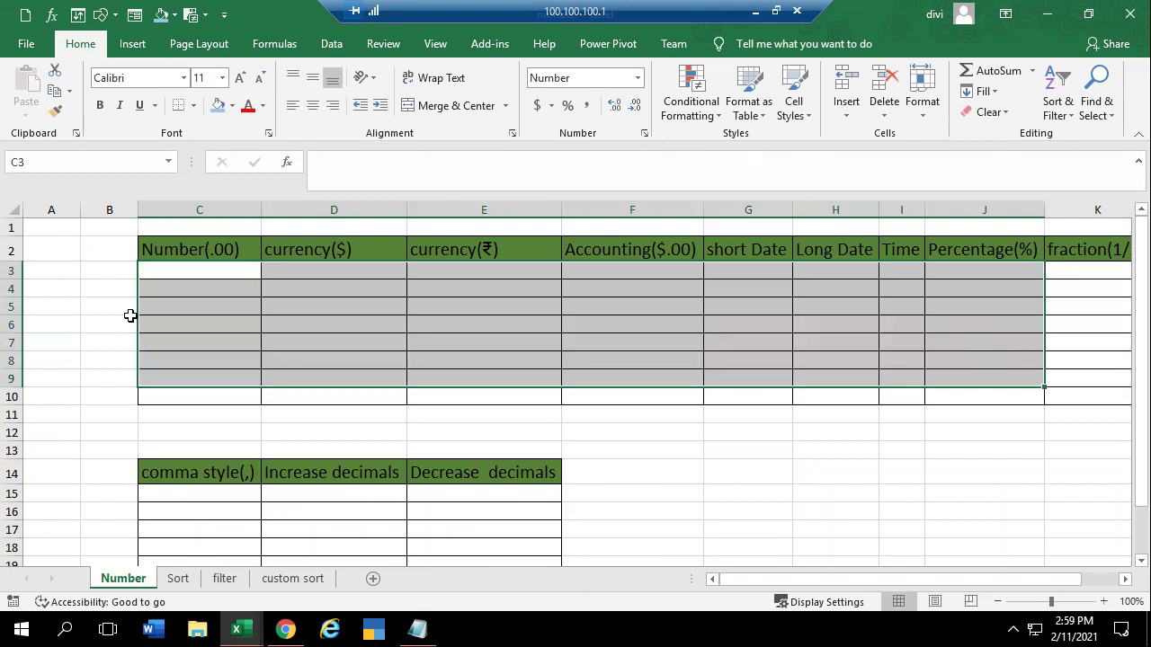
drag(174, 269, 1076, 393)
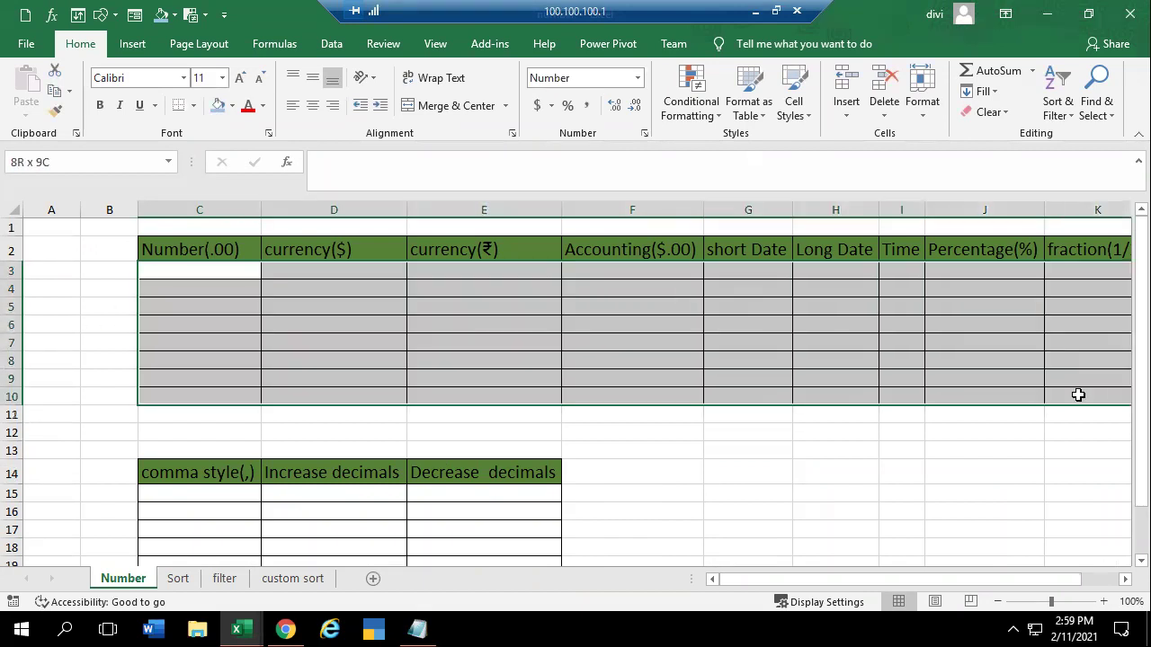
click(638, 79)
click(613, 105)
click(536, 360)
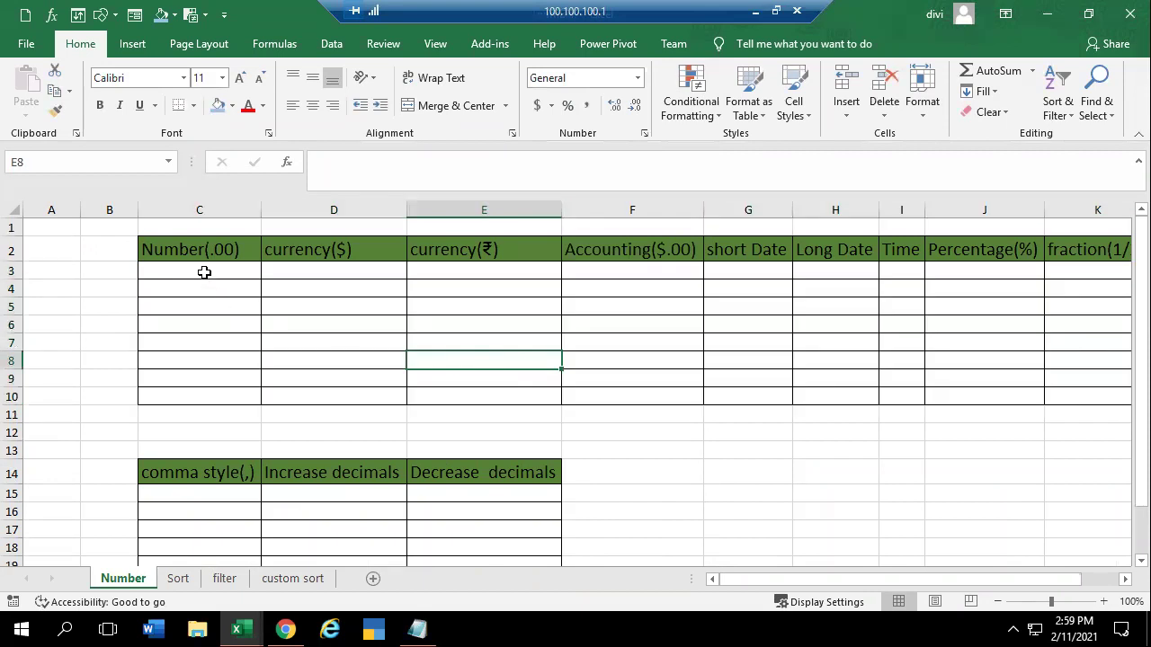
- Inspect the Number(.00) heading and the formats of cells such as H15 and F12
click(204, 272)
click(181, 281)
click(187, 268)
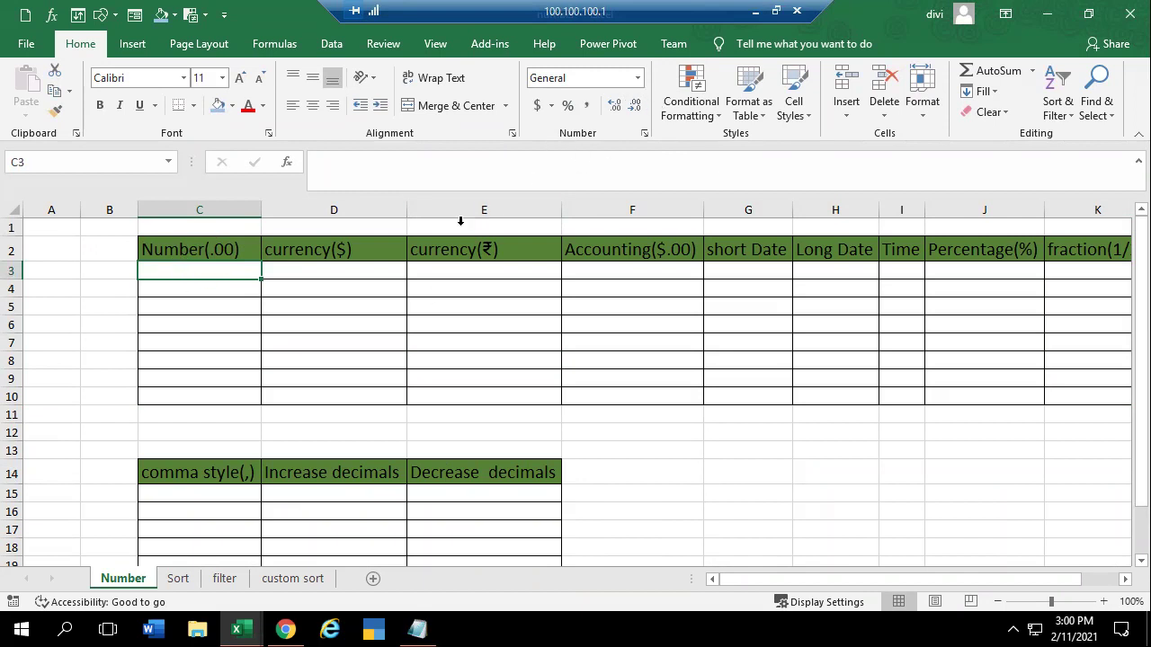
click(170, 239)
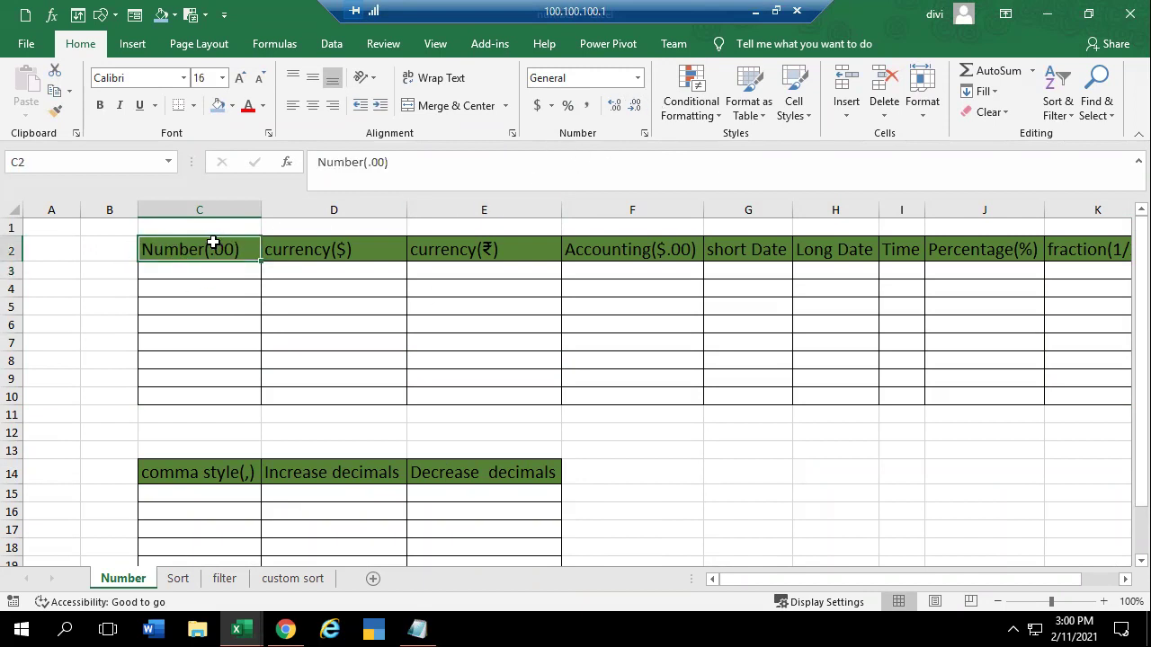
click(86, 273)
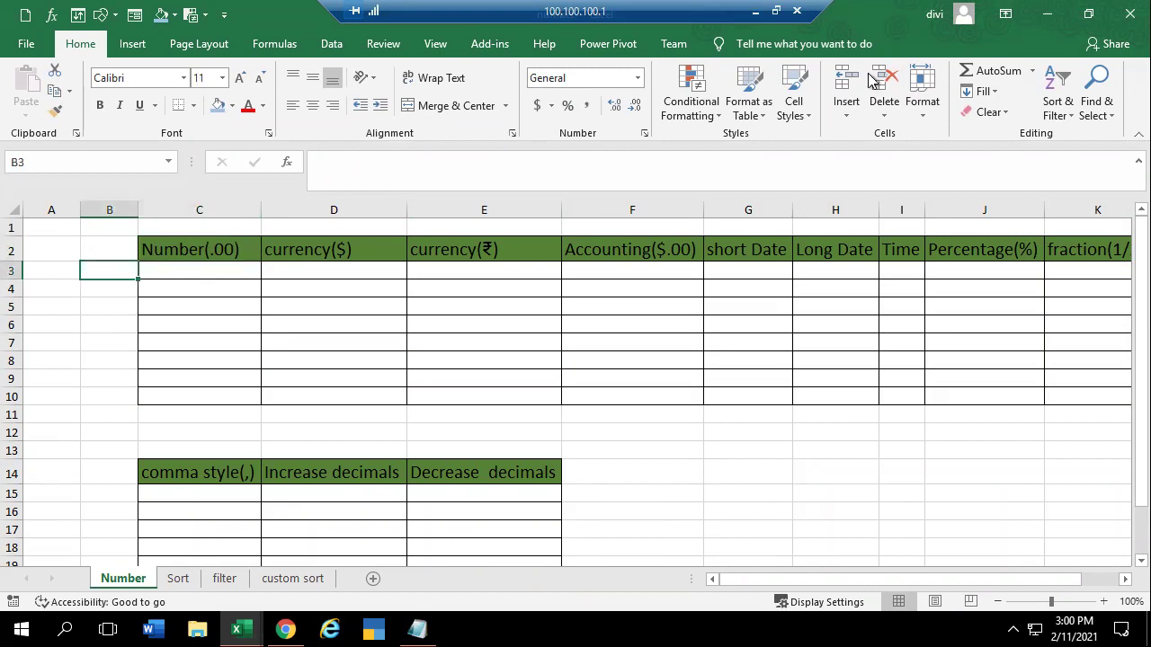
drag(935, 455, 858, 496)
click(901, 511)
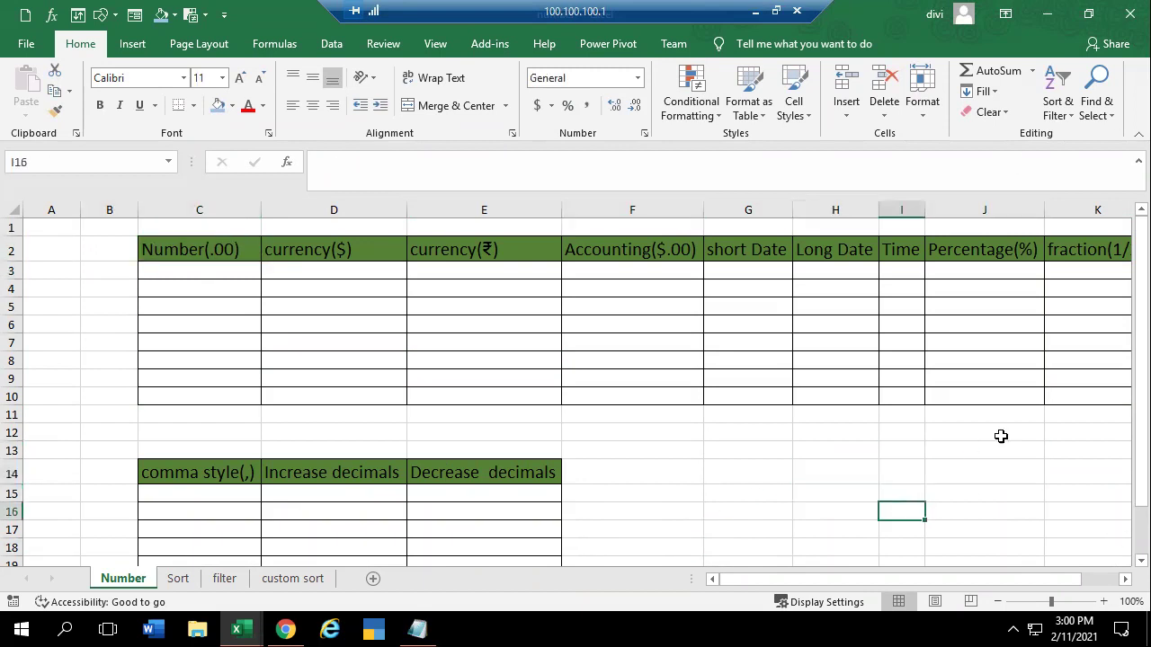
click(1001, 436)
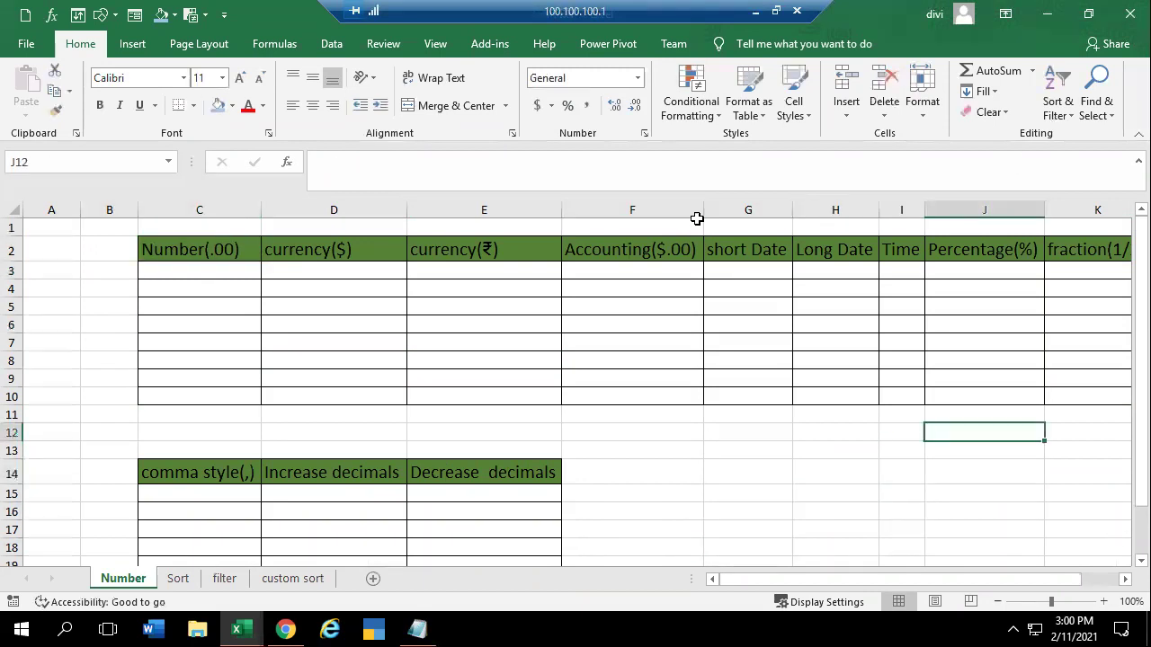
click(759, 519)
click(628, 476)
click(794, 492)
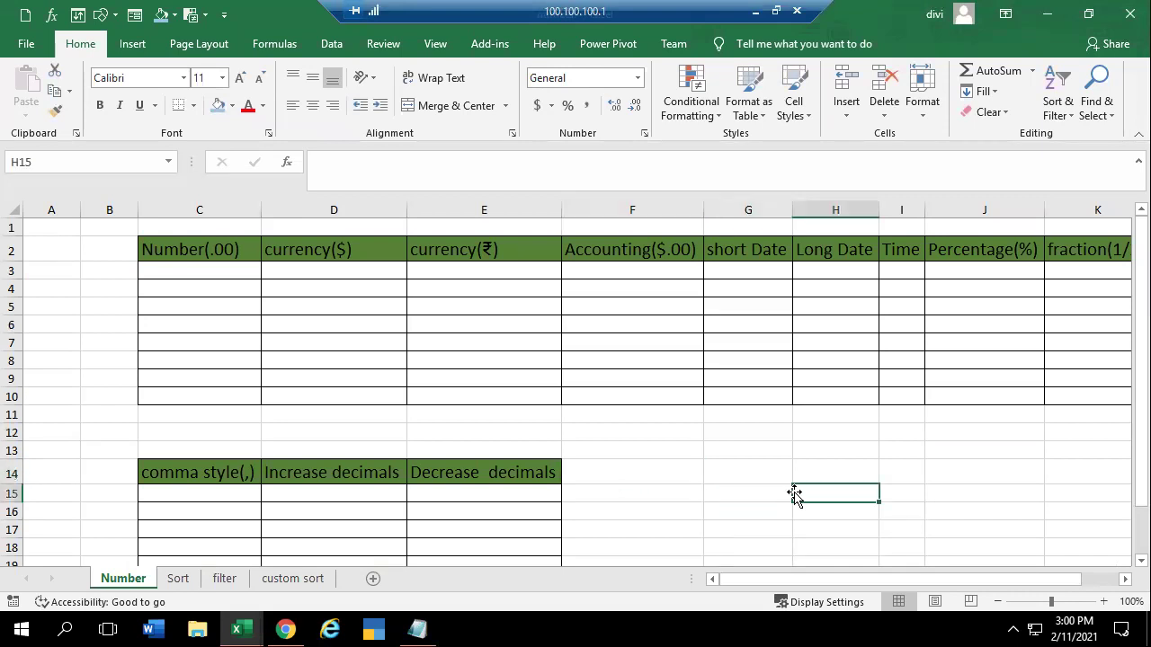
click(721, 432)
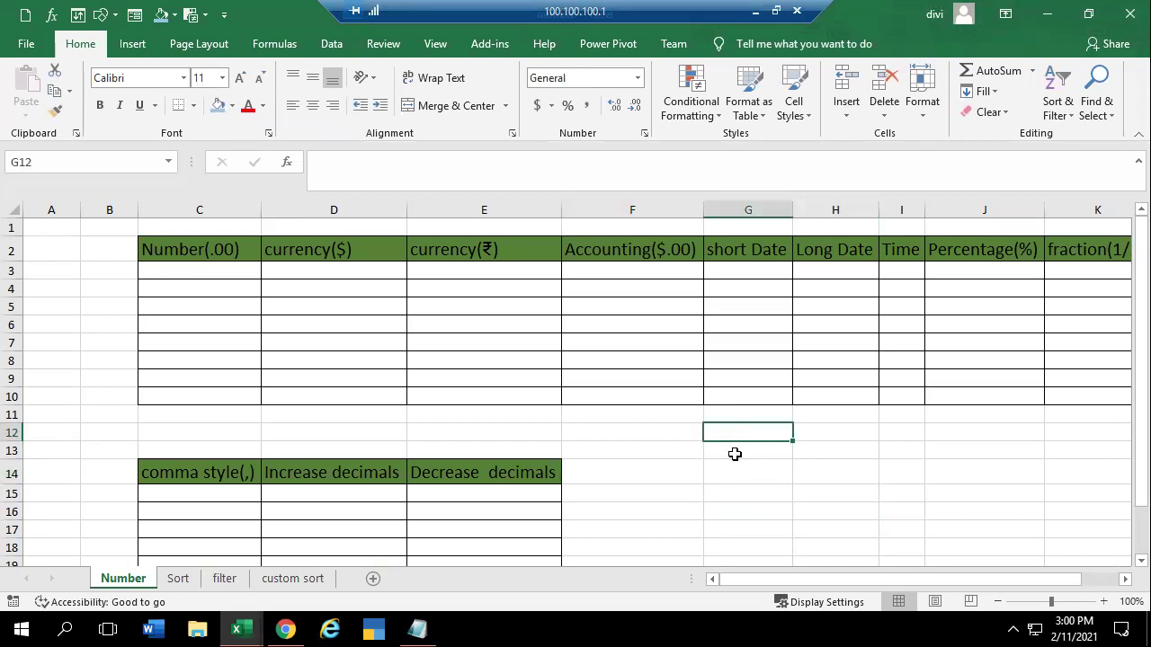
click(861, 451)
click(625, 433)
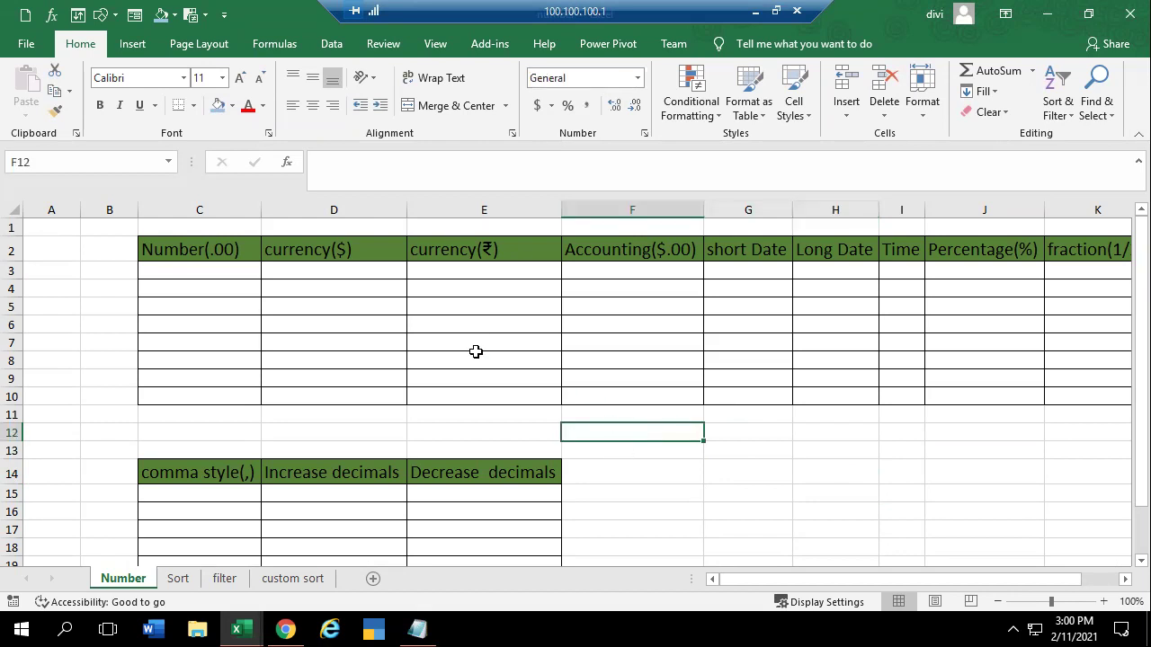
click(233, 428)
click(127, 340)
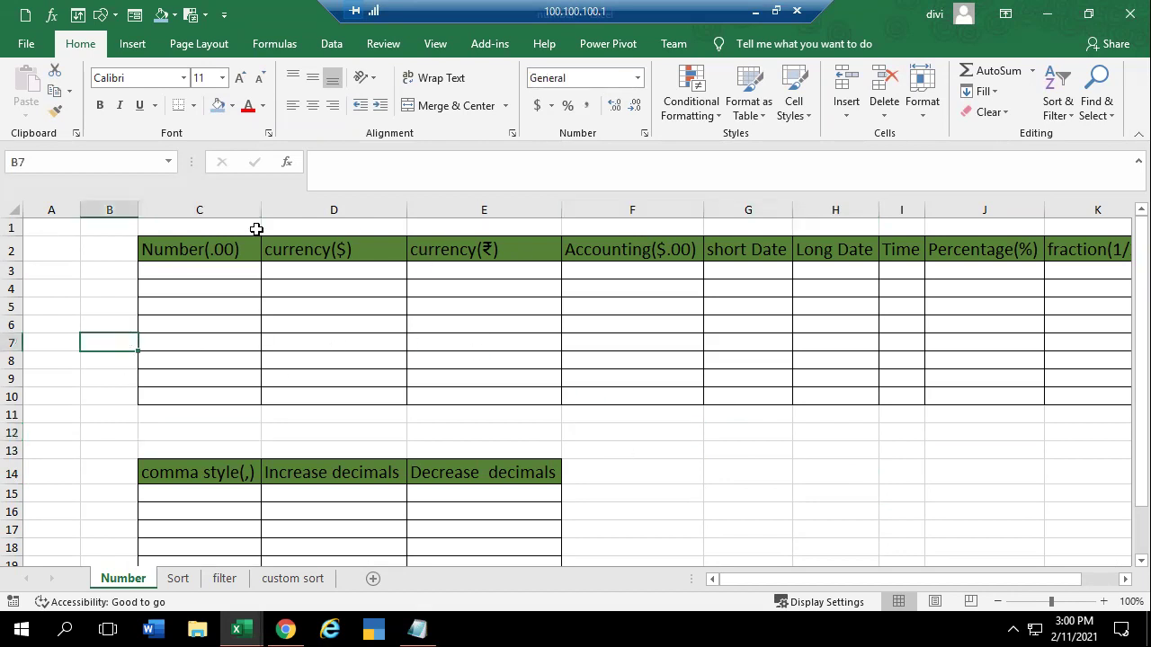
- Enter 4000, 500 and 6000 in C3:C5, then select C3:C10
click(200, 271)
text(4000)
key(Return)
text(500)
key(Return)
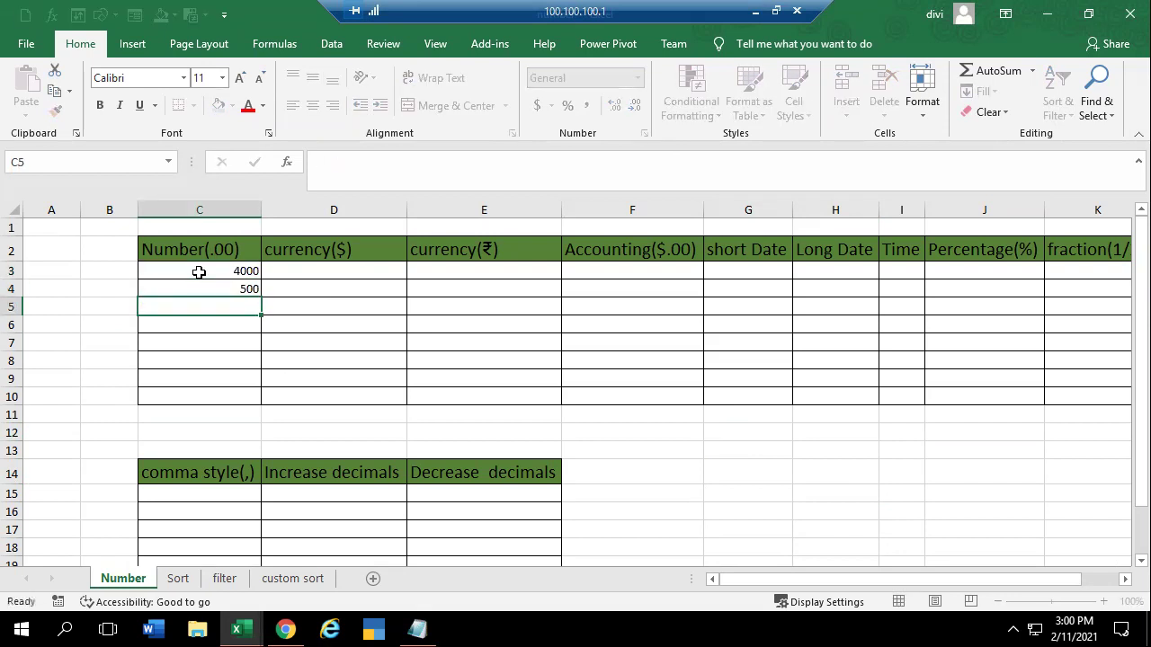
text(6000)
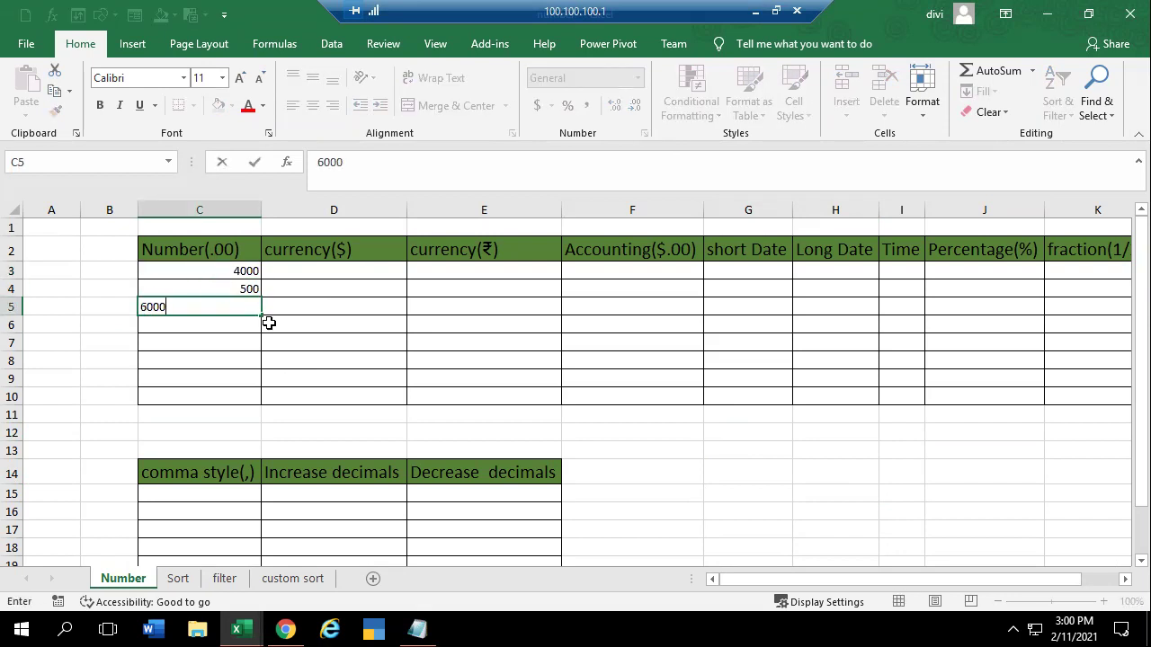
click(269, 322)
click(220, 263)
click(218, 285)
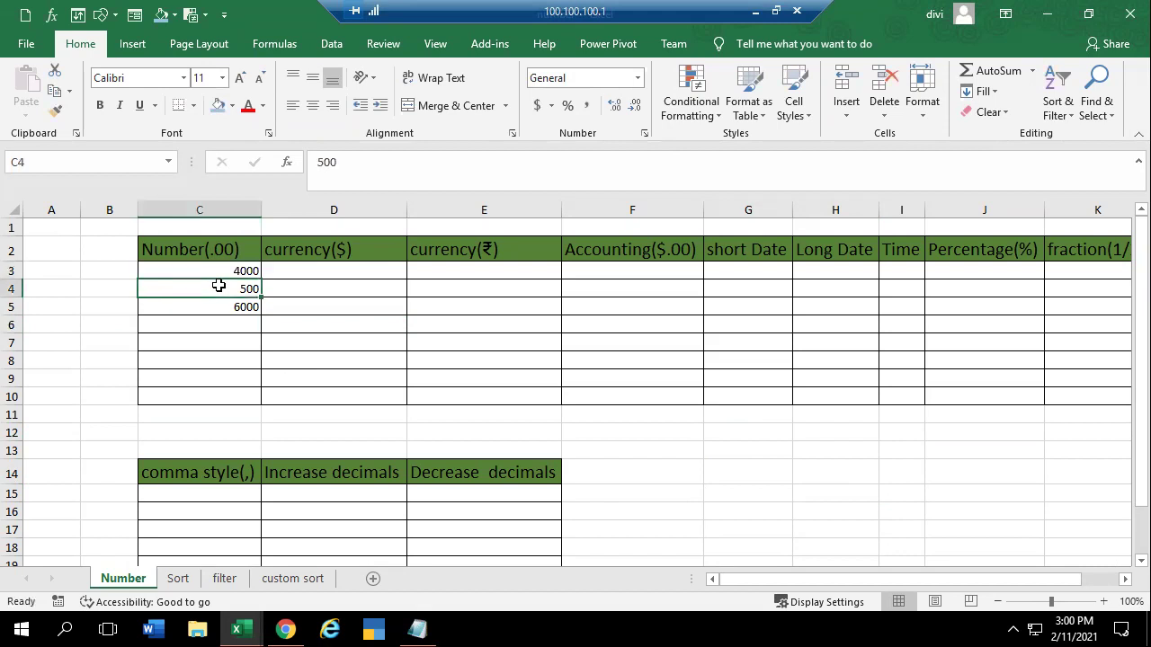
click(213, 307)
drag(215, 275, 231, 392)
click(296, 283)
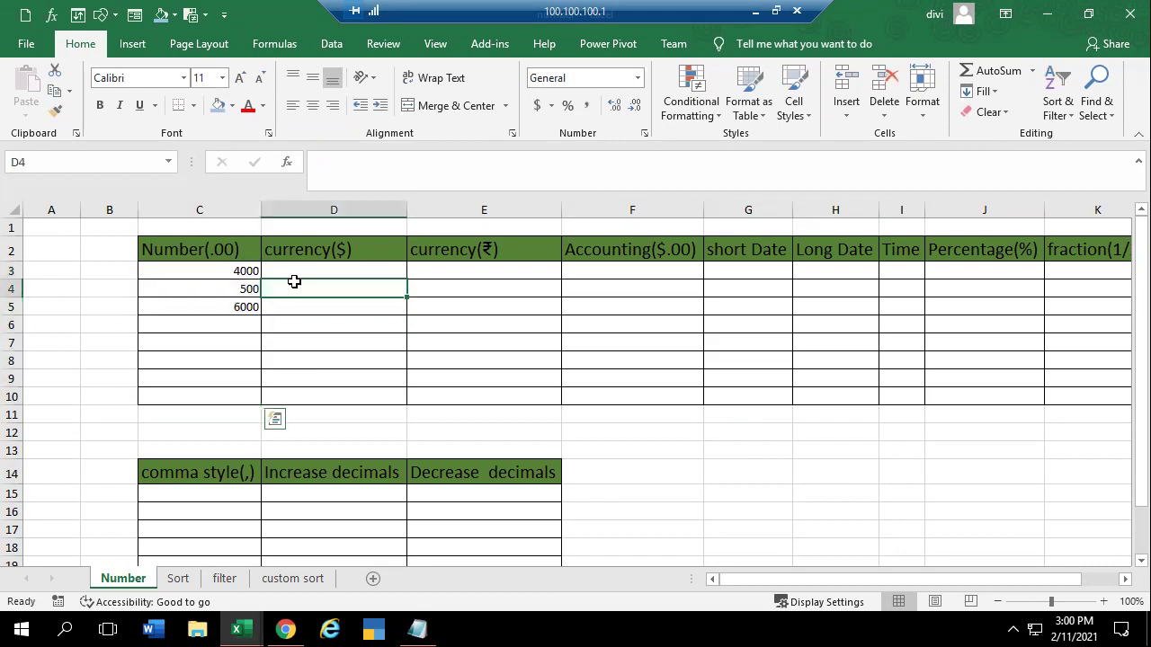
drag(225, 270, 221, 406)
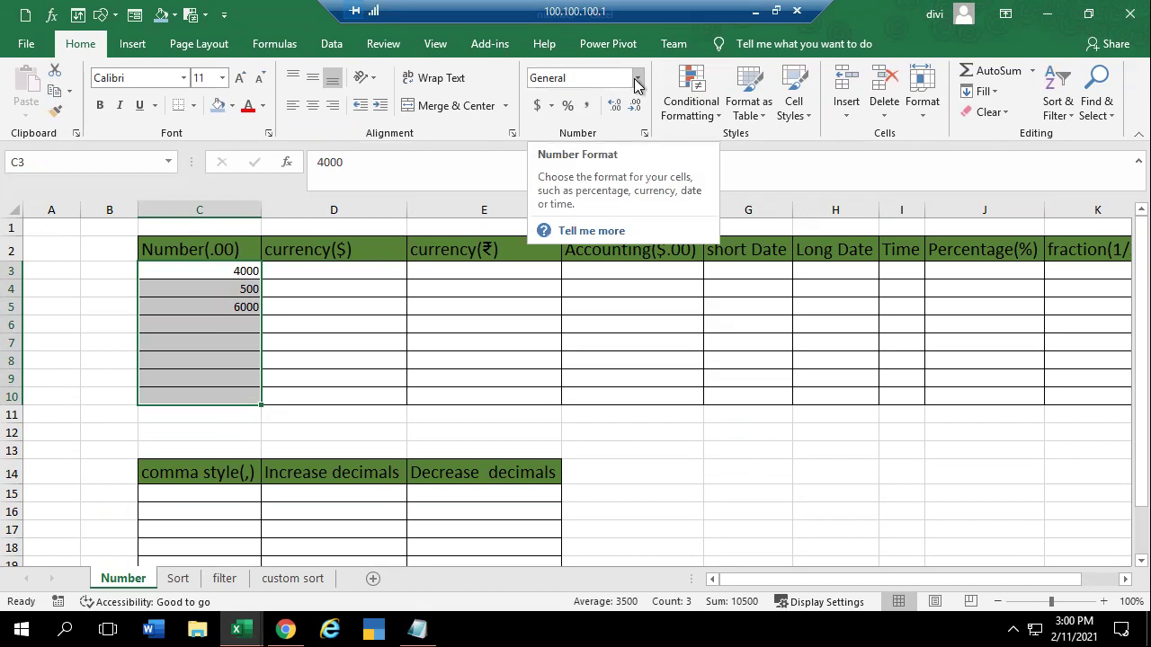
- Give the Number(.00) column C3:C10 the Number format with two decimal places
click(637, 80)
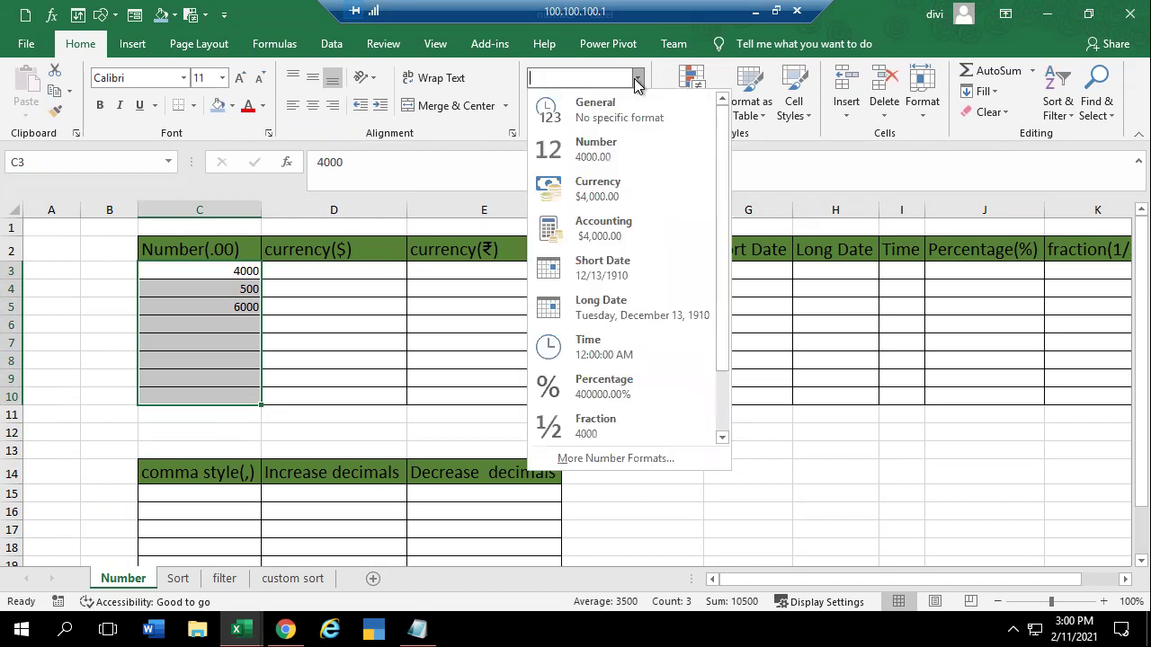
click(598, 158)
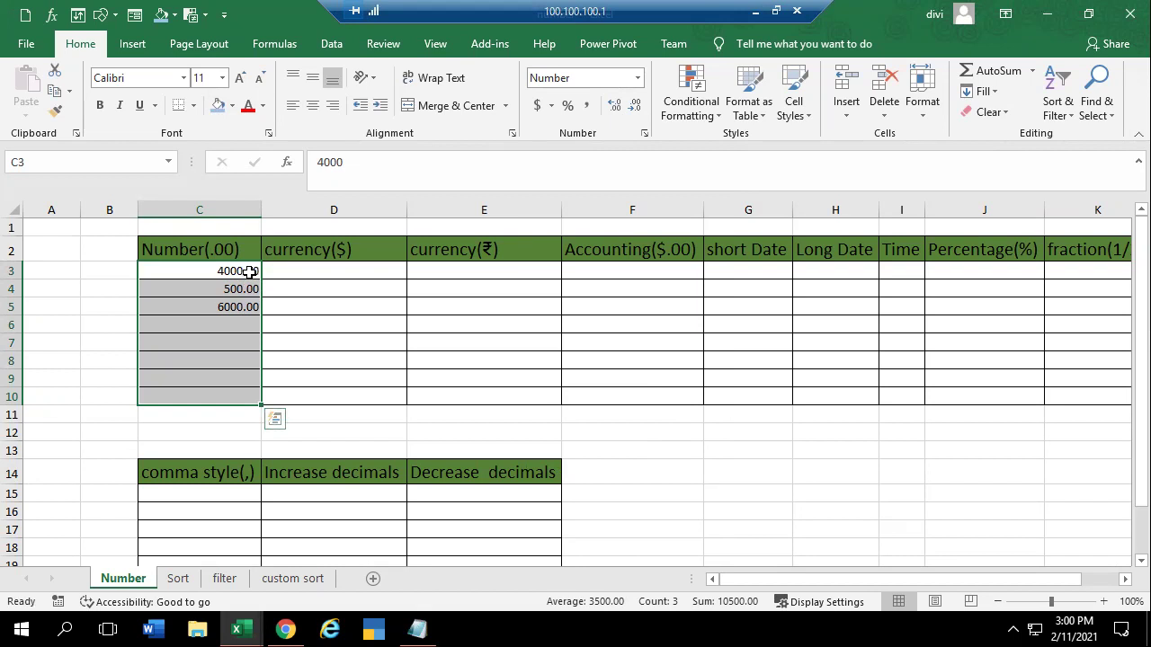
click(229, 308)
click(221, 321)
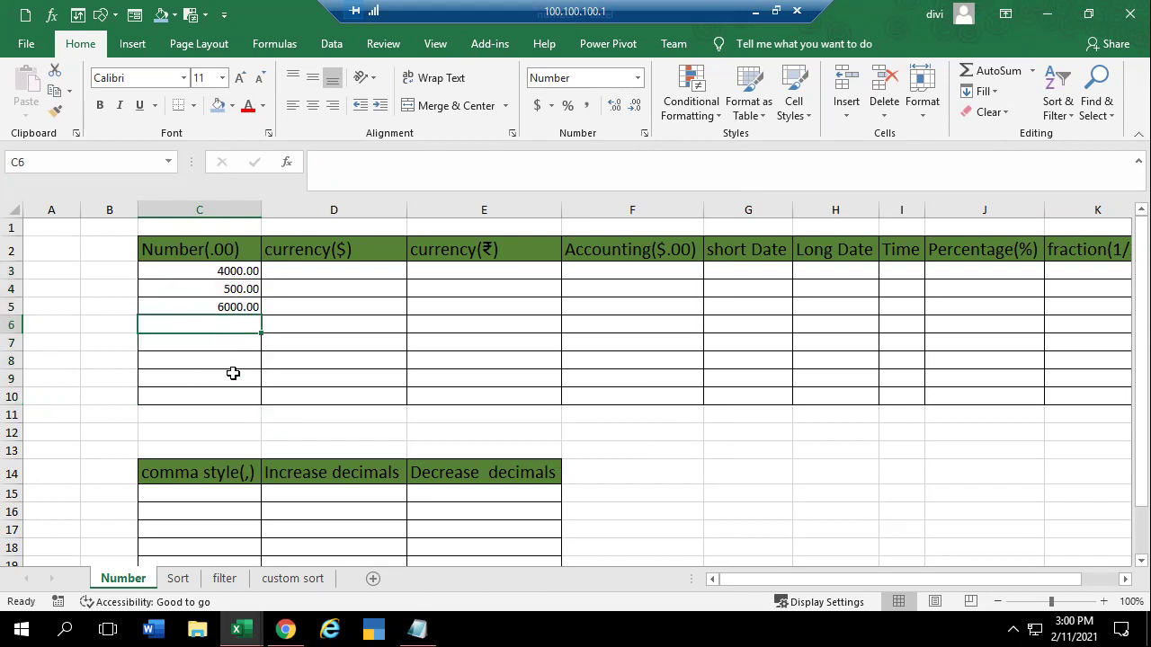
drag(231, 271, 241, 385)
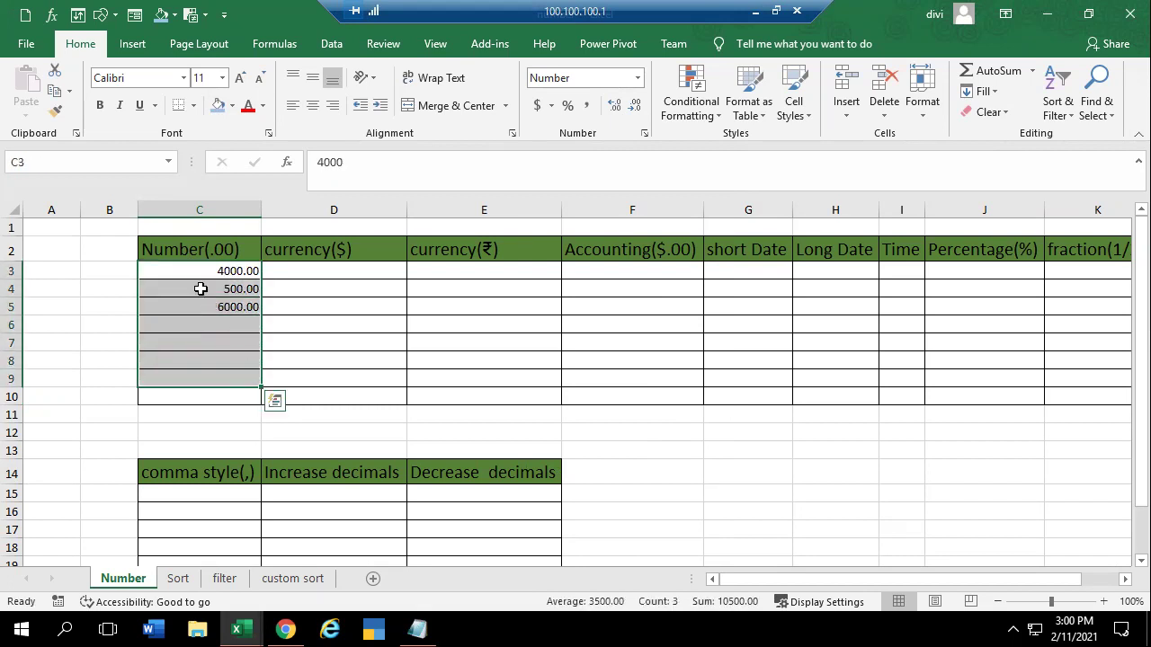
click(203, 268)
drag(220, 271, 226, 393)
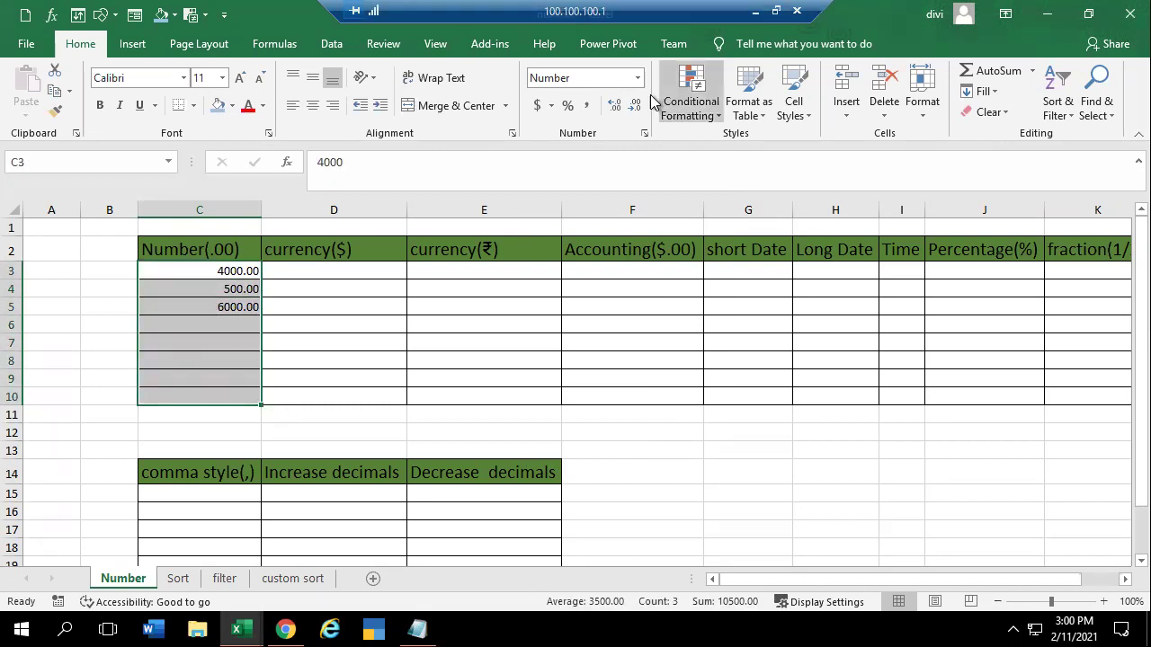
click(235, 313)
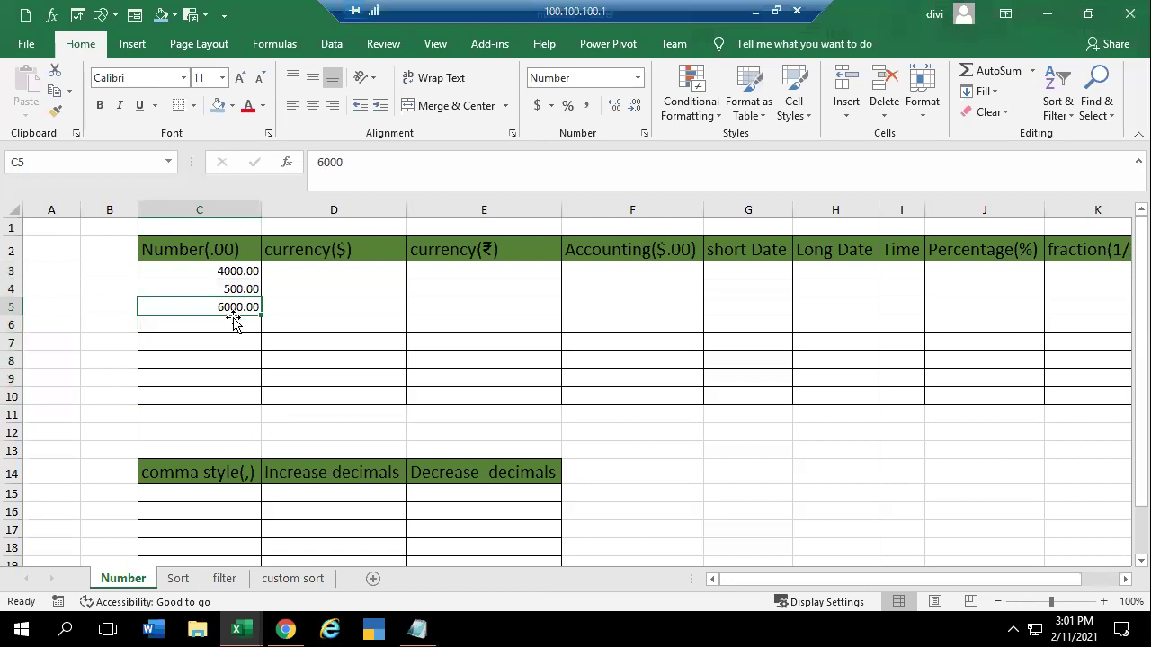
- Enter 85000, 96000 and 54000 in C6:C8, then copy C3:C8
click(227, 329)
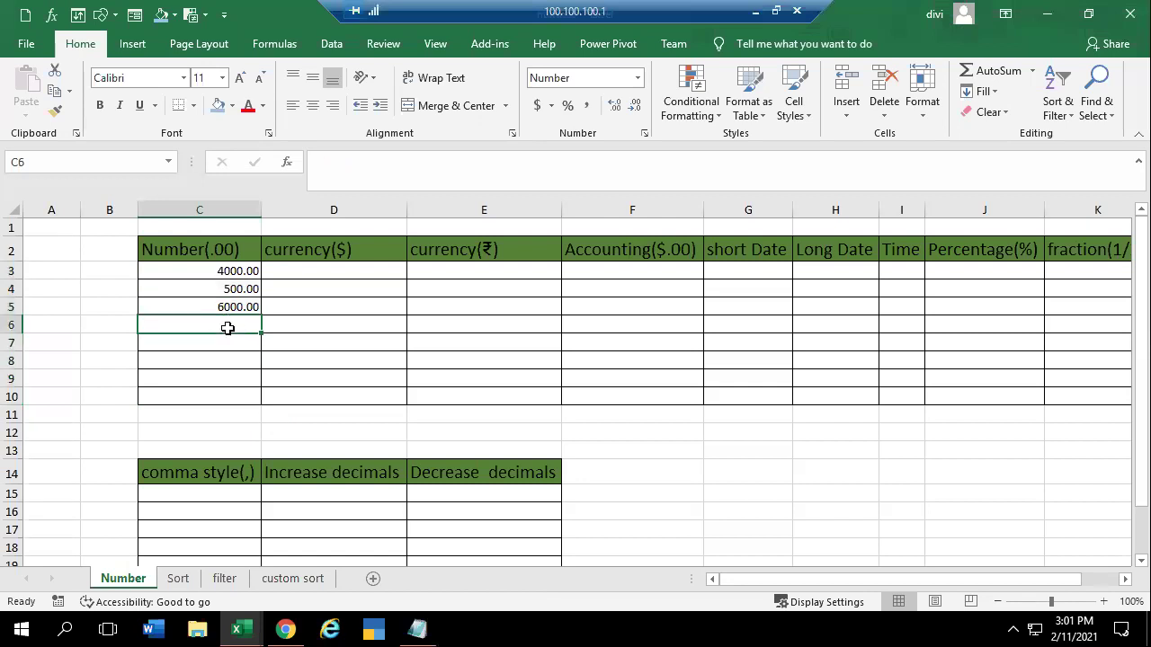
text(85000)
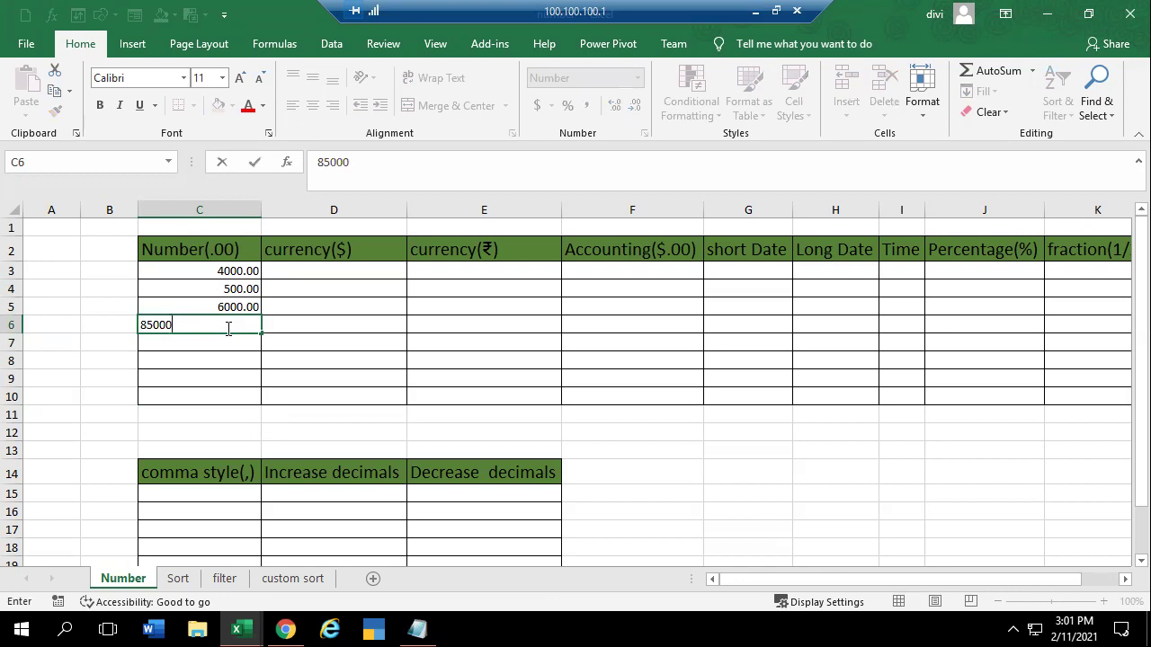
key(Return)
text(96000)
key(Return)
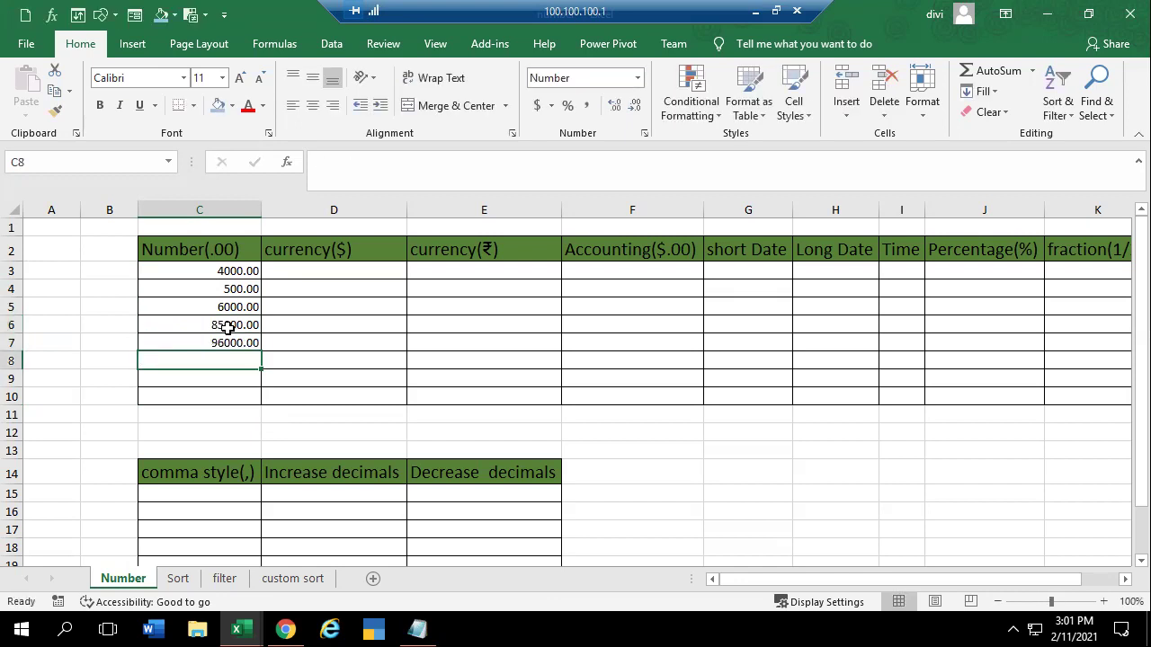
text(54000)
key(Return)
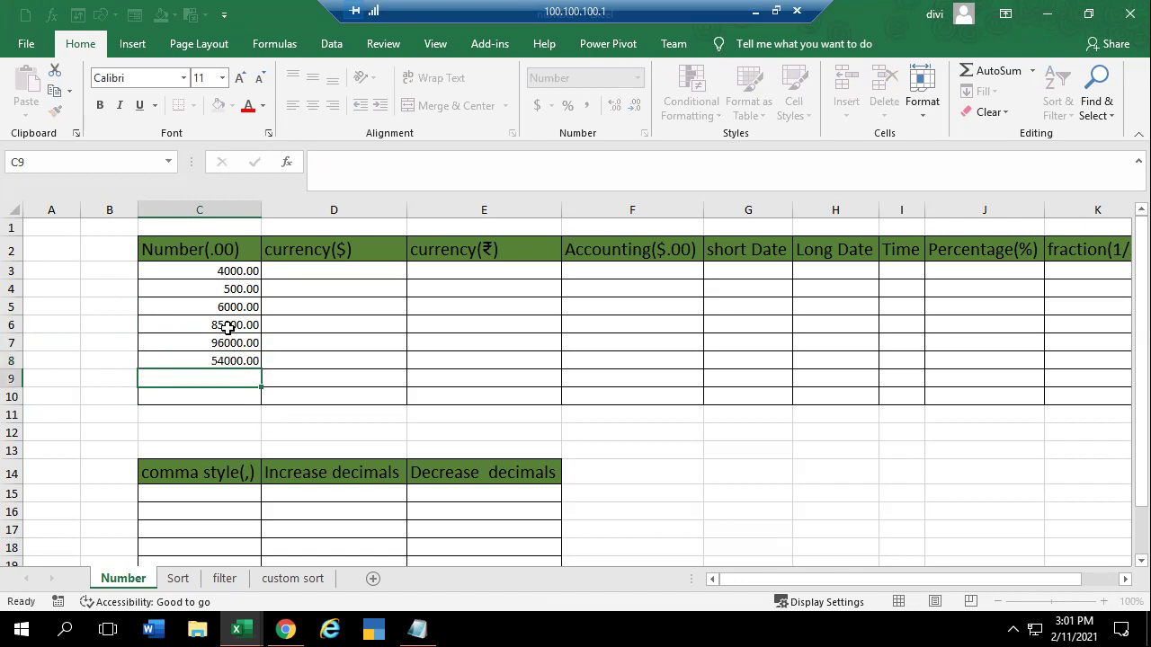
drag(253, 270, 259, 355)
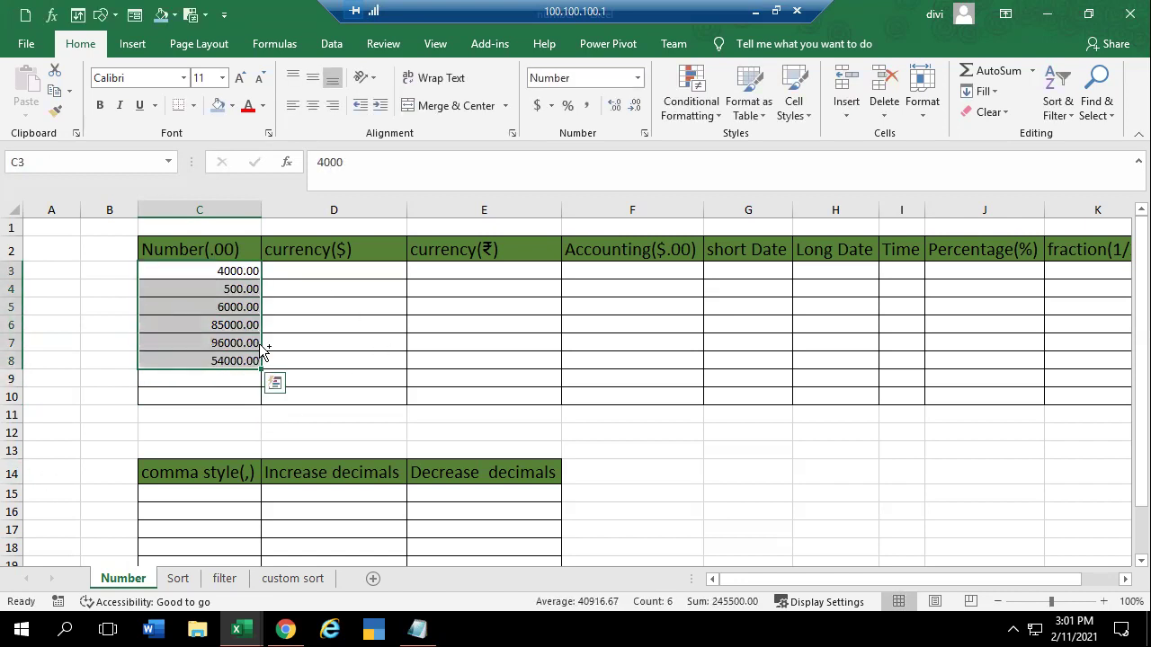
key(ctrl+c)
- Paste the six copied values into D3:D8 under currency($)
click(337, 276)
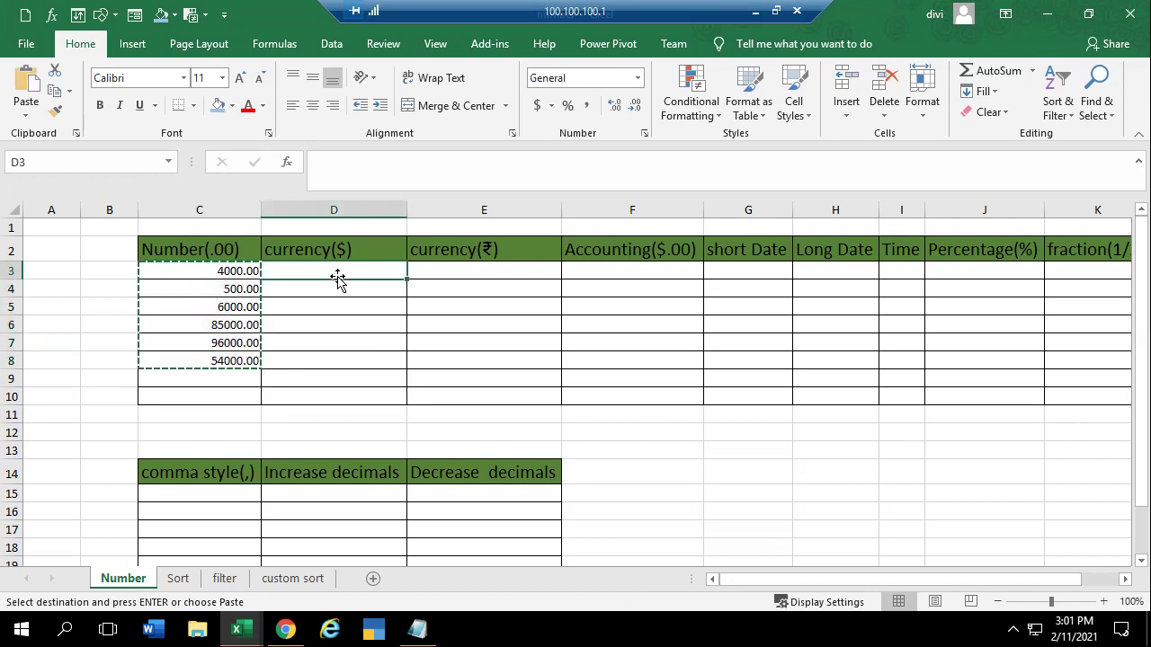
key(ctrl+v)
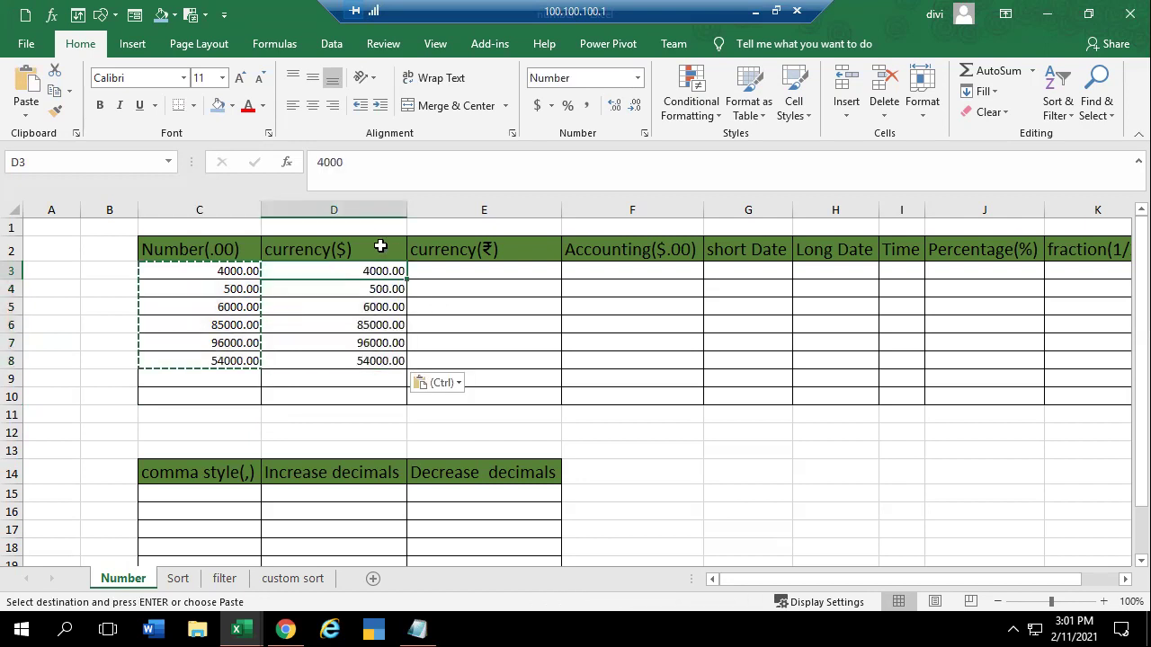
drag(353, 273, 369, 358)
click(465, 288)
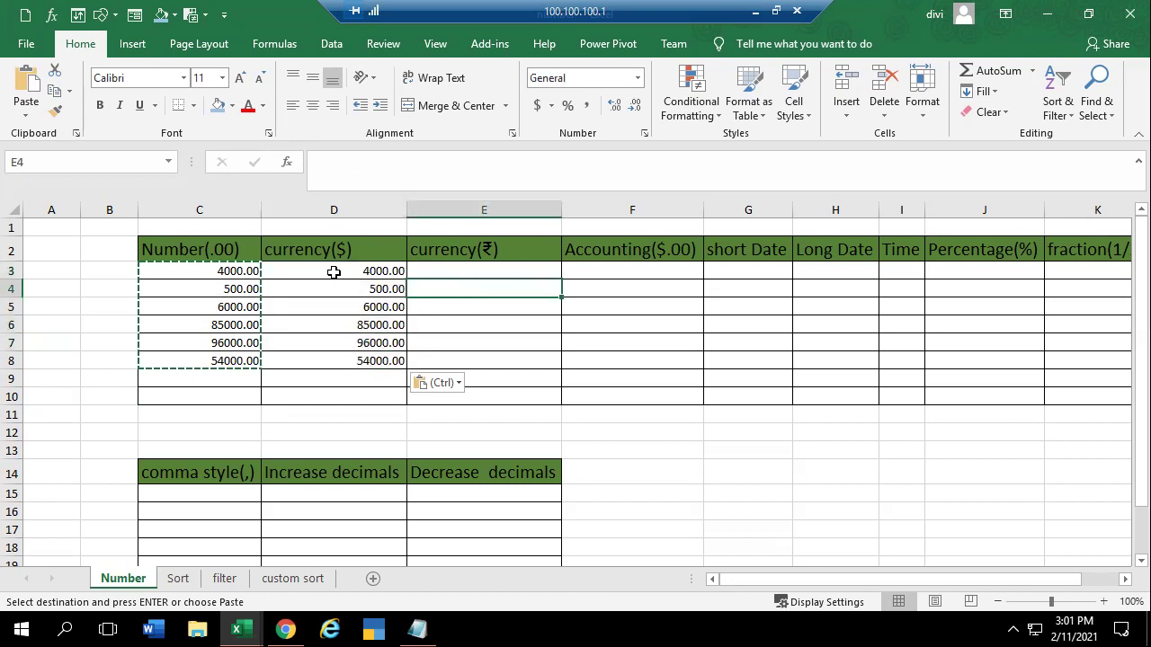
drag(329, 276, 341, 359)
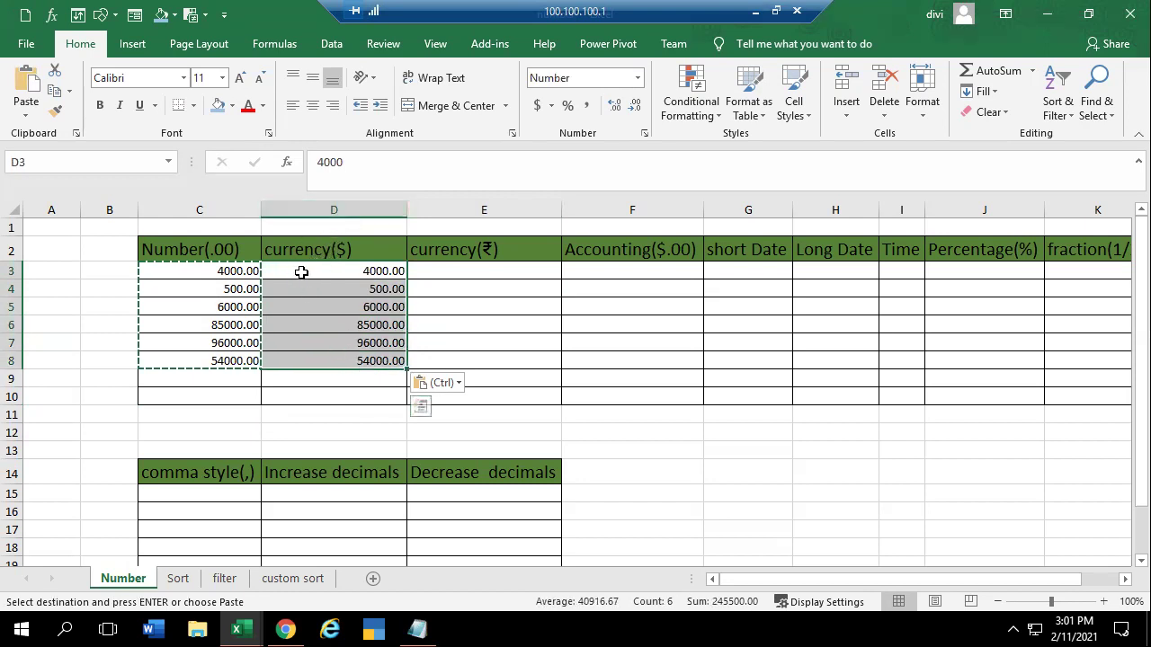
- Apply the Currency number format to D3:D8
click(302, 272)
drag(309, 280, 343, 367)
click(637, 78)
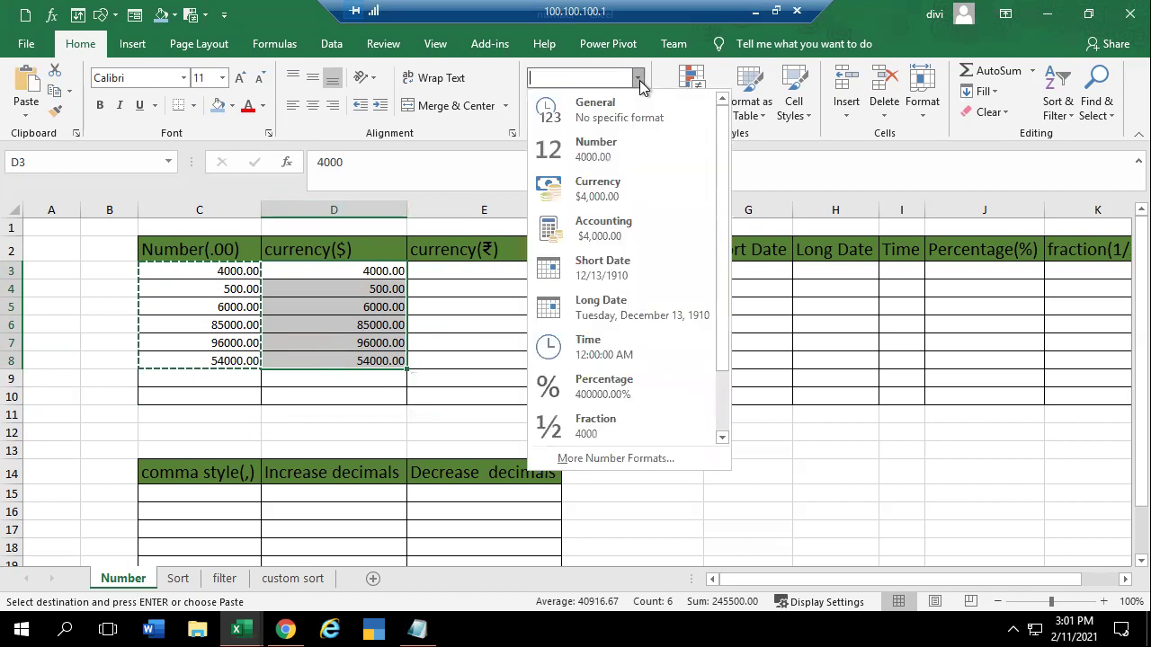
click(584, 186)
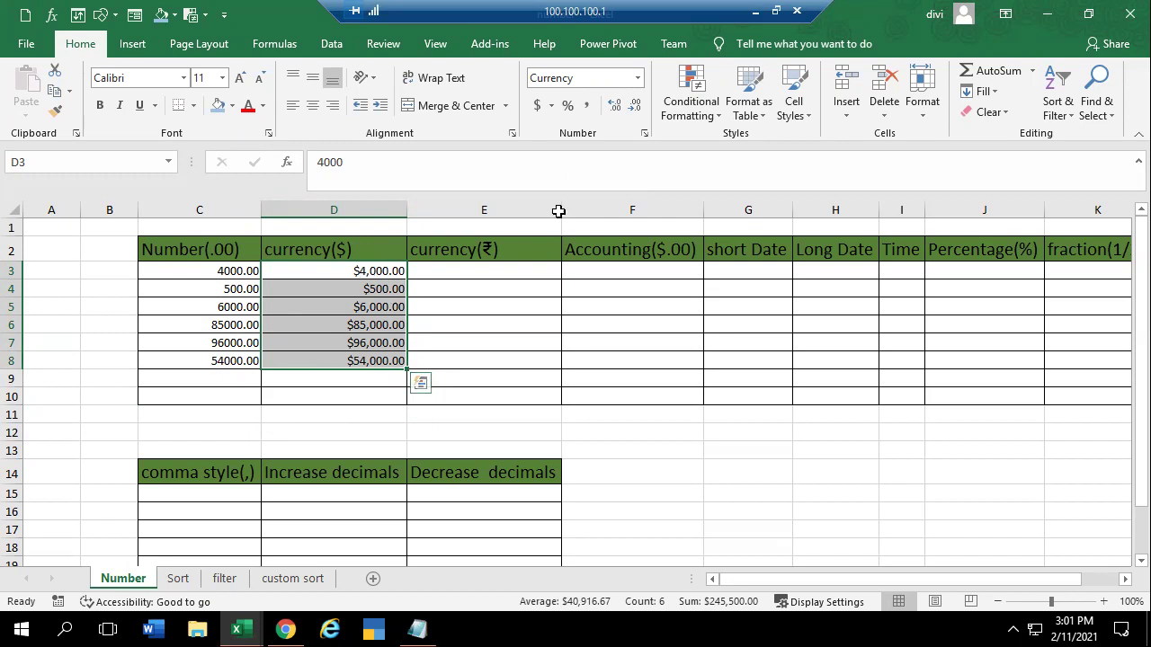
- Try pound and yuan accounting symbols, then settle on dollar Accounting for D3:D8
click(551, 106)
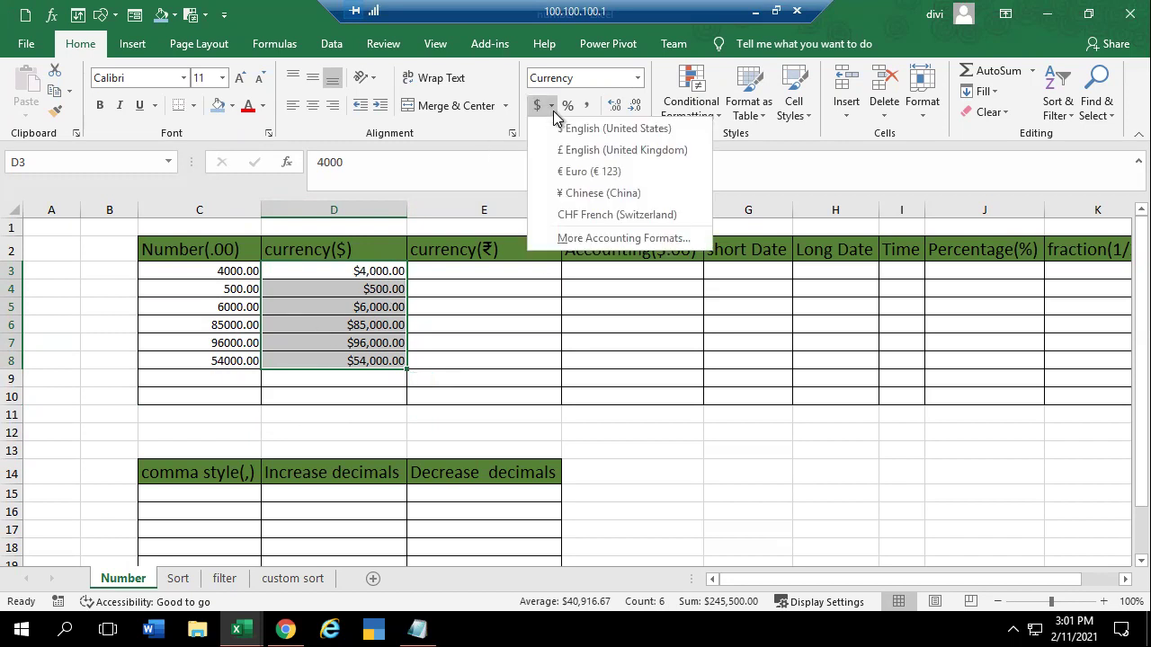
click(599, 150)
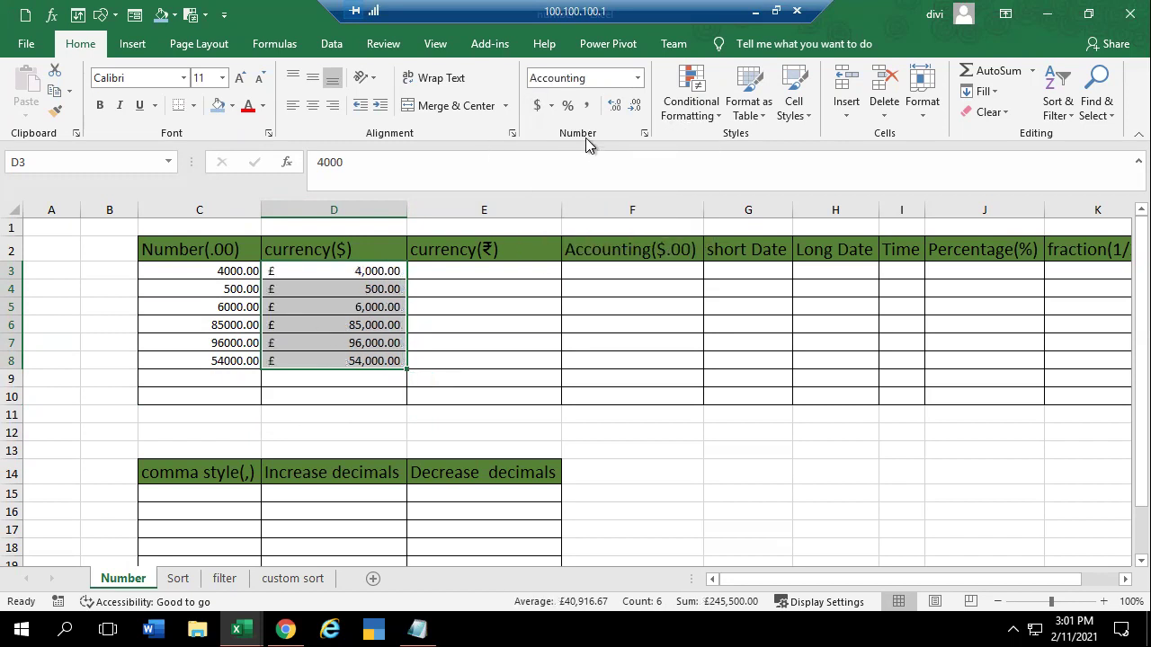
click(552, 106)
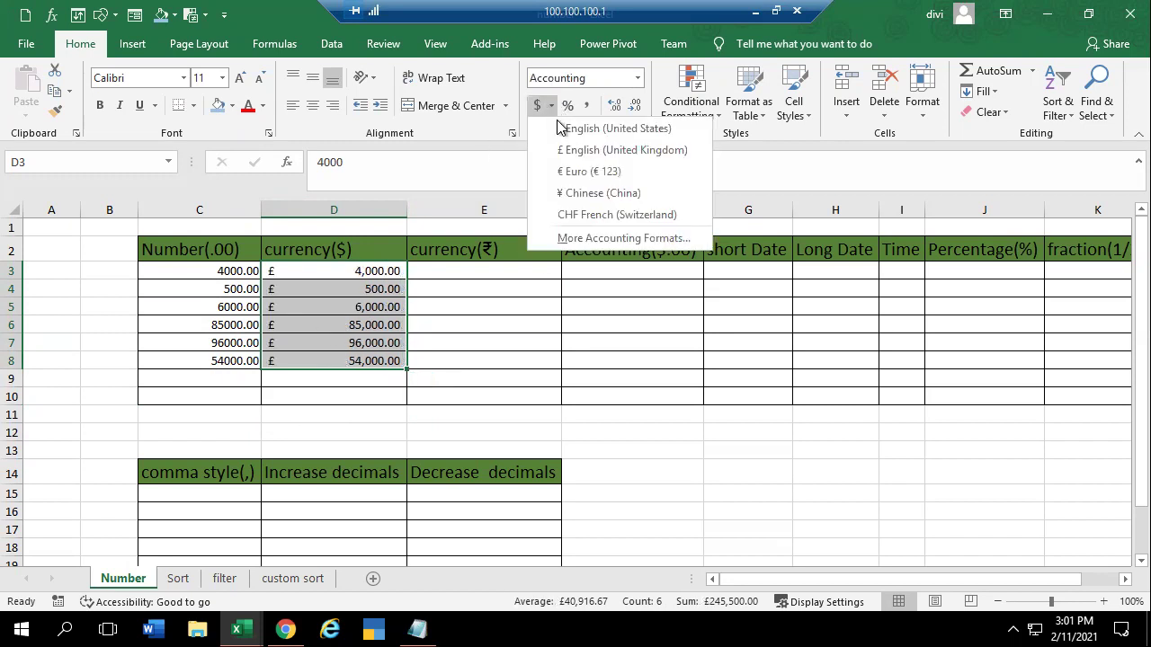
click(603, 195)
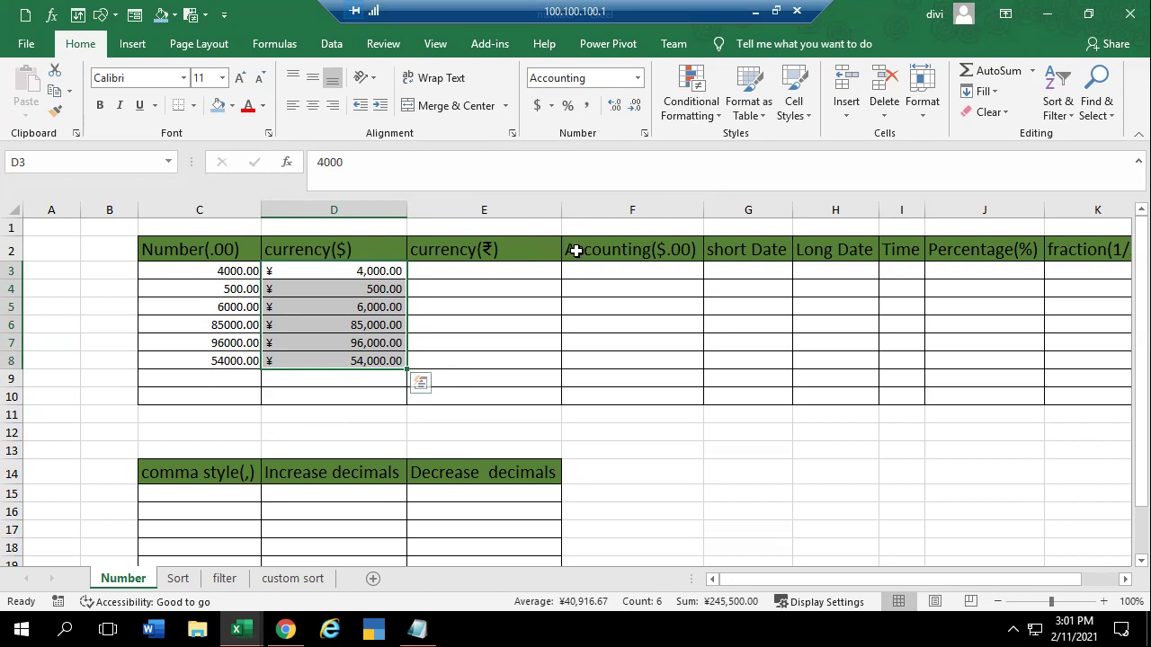
click(537, 105)
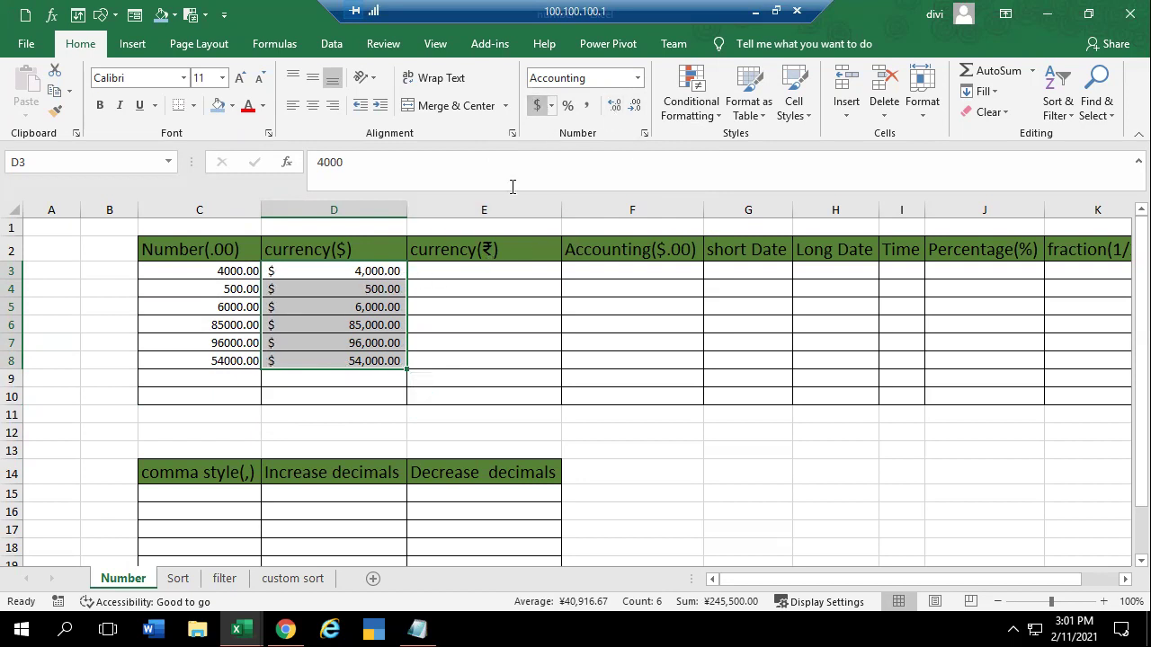
- Copy D3:D8 and paste the values into E3:E8 under currency(₹)
drag(361, 289, 368, 359)
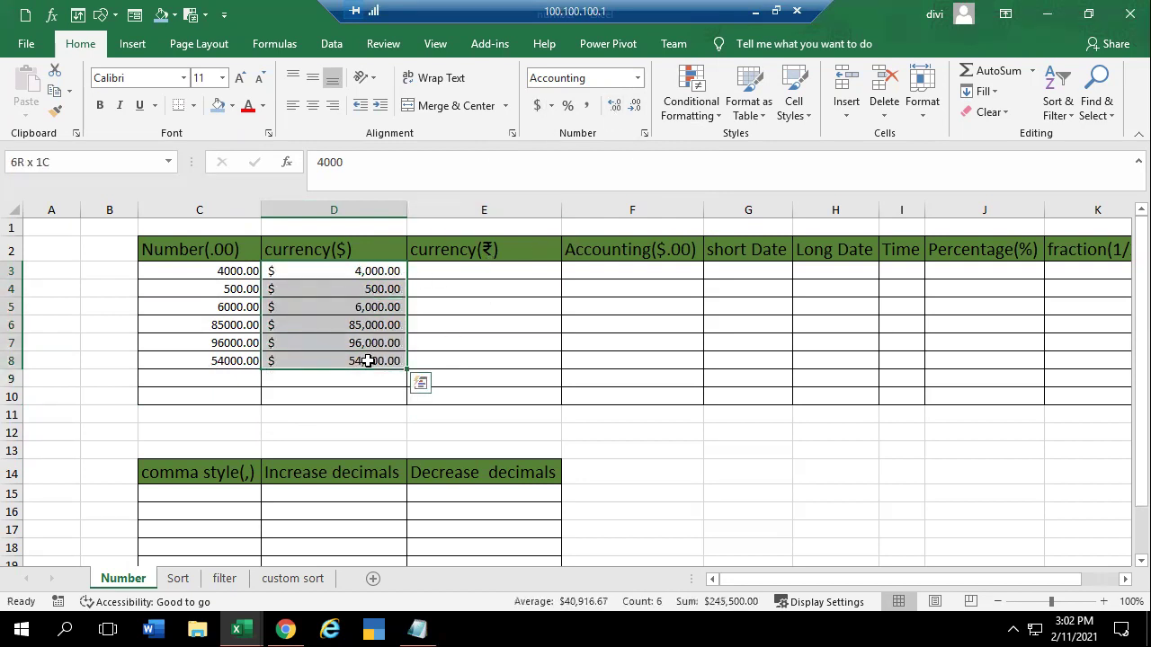
key(ctrl+c)
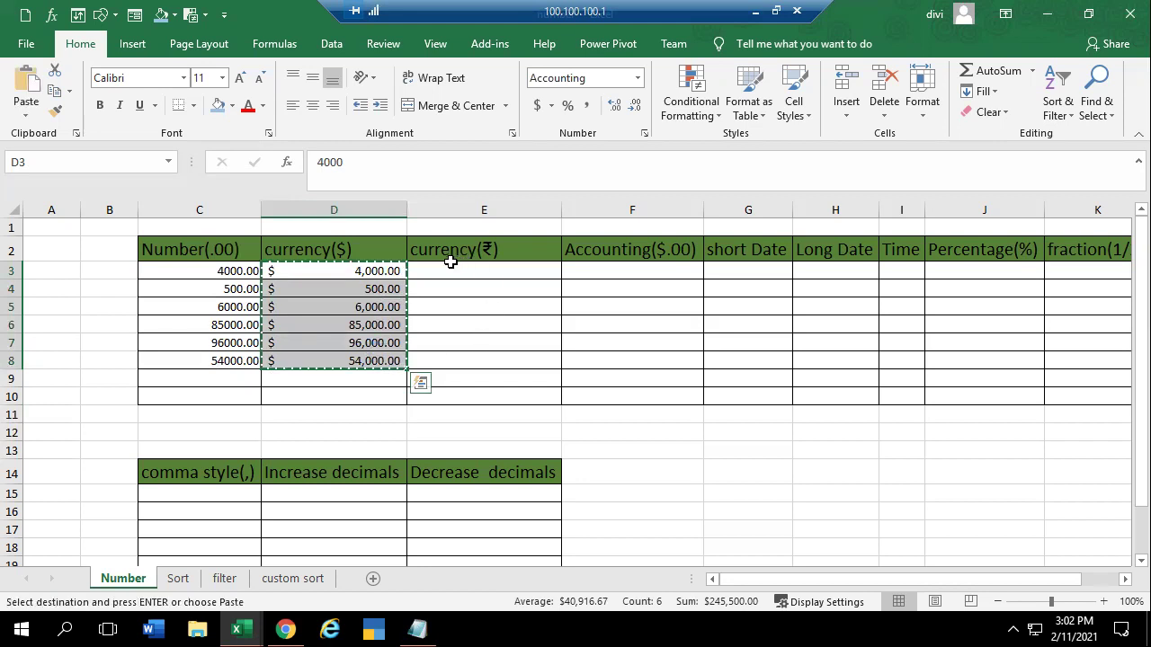
click(451, 268)
key(ctrl+v)
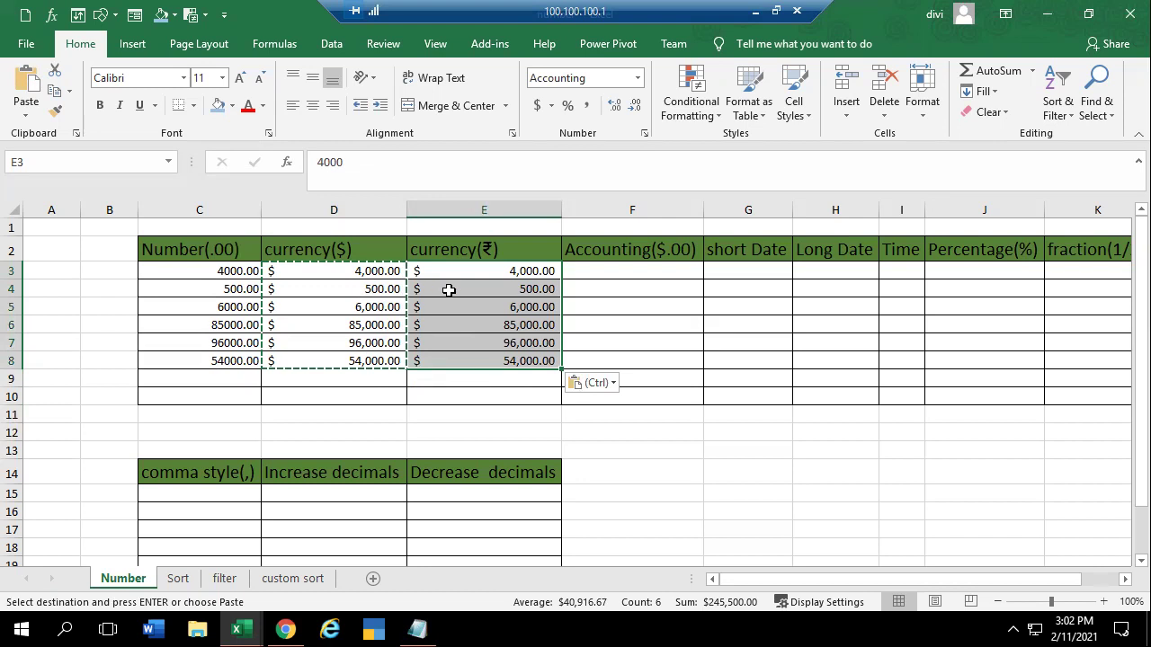
- Apply the Currency number format to the pasted values in E3:E8
click(552, 106)
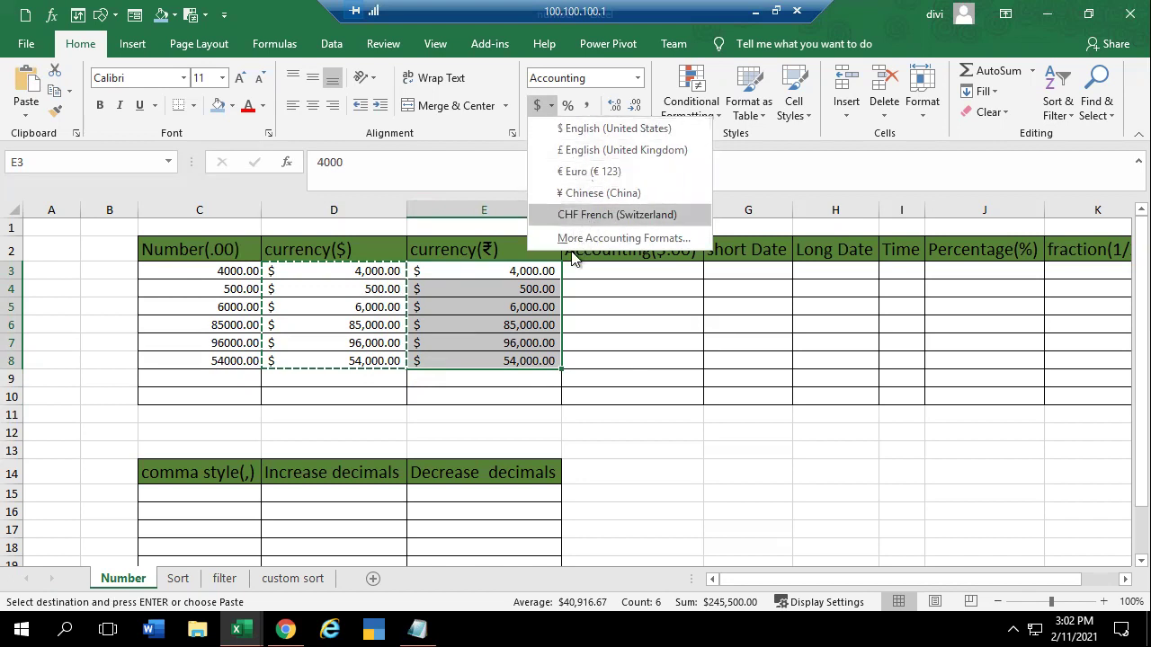
click(638, 78)
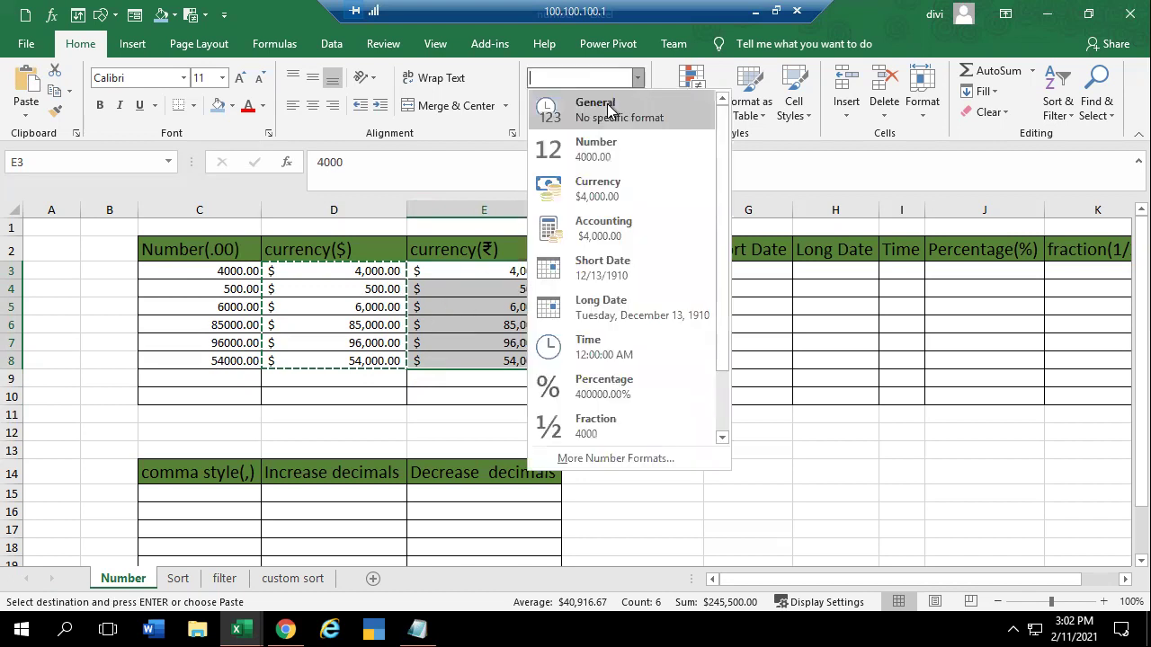
click(584, 186)
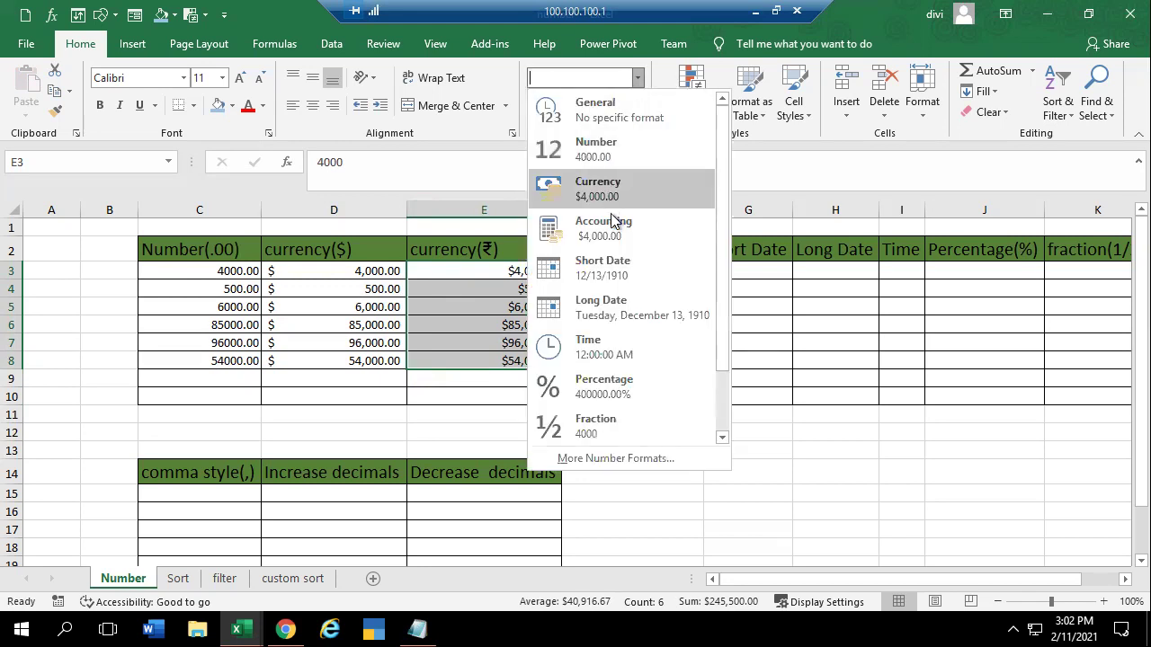
click(750, 163)
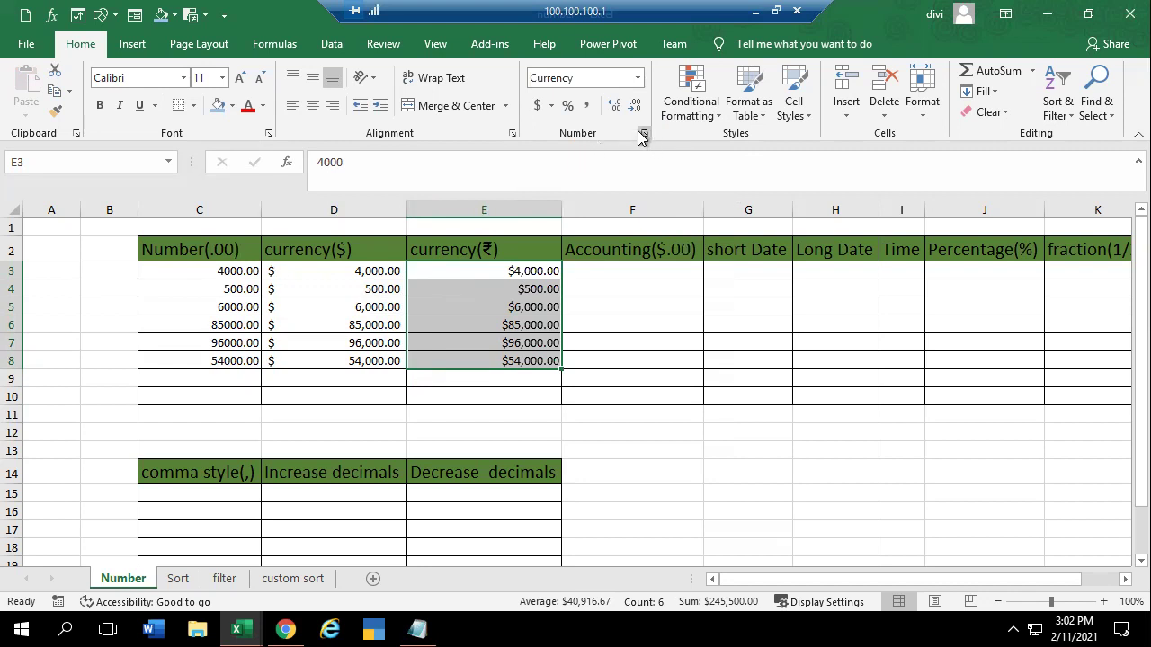
- In Format Cells, set the Currency symbol for E3:E8 to ₹ Kannada, showing ₹4,000.00
click(644, 134)
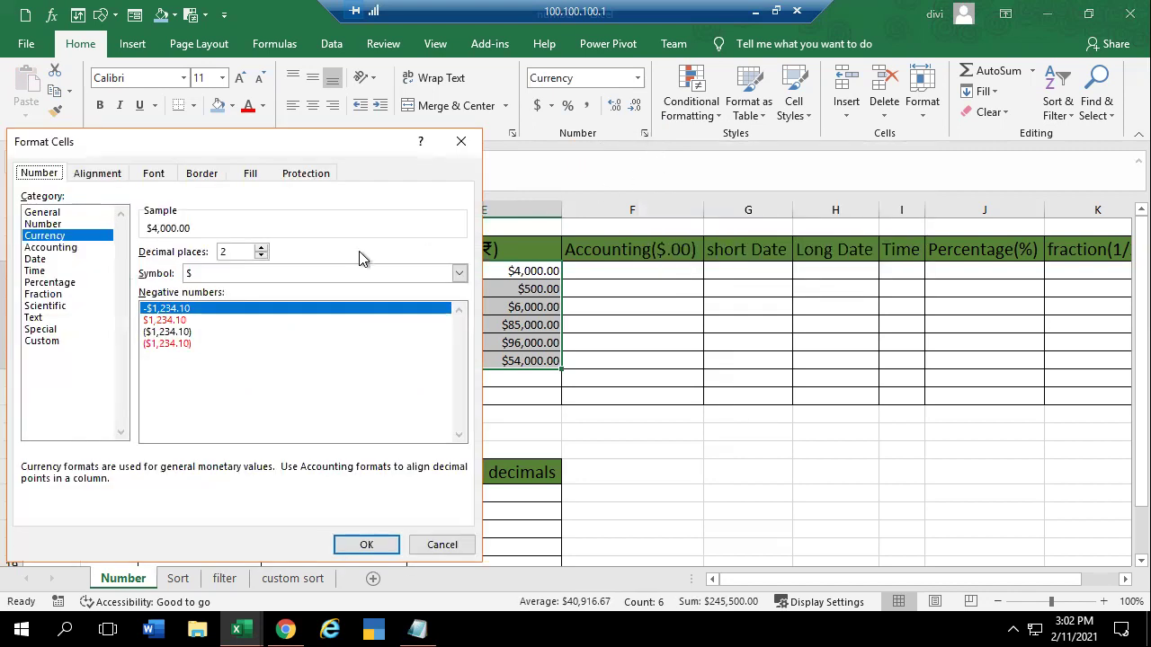
drag(319, 139, 1012, 110)
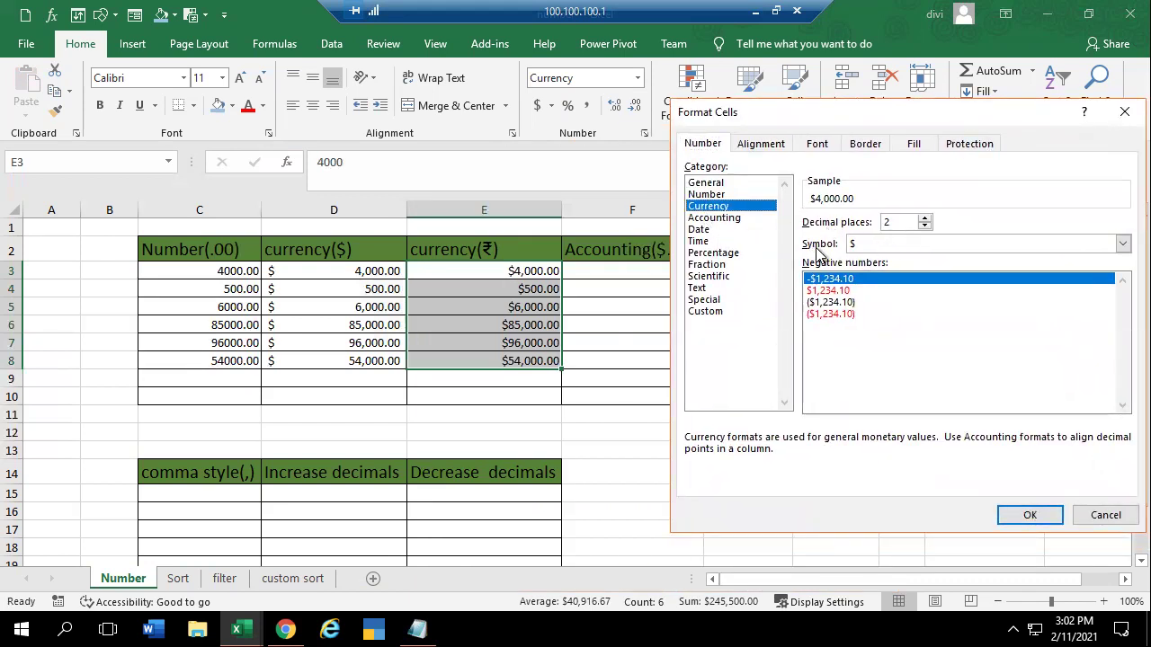
click(1121, 245)
scroll(897, 363, down, 3)
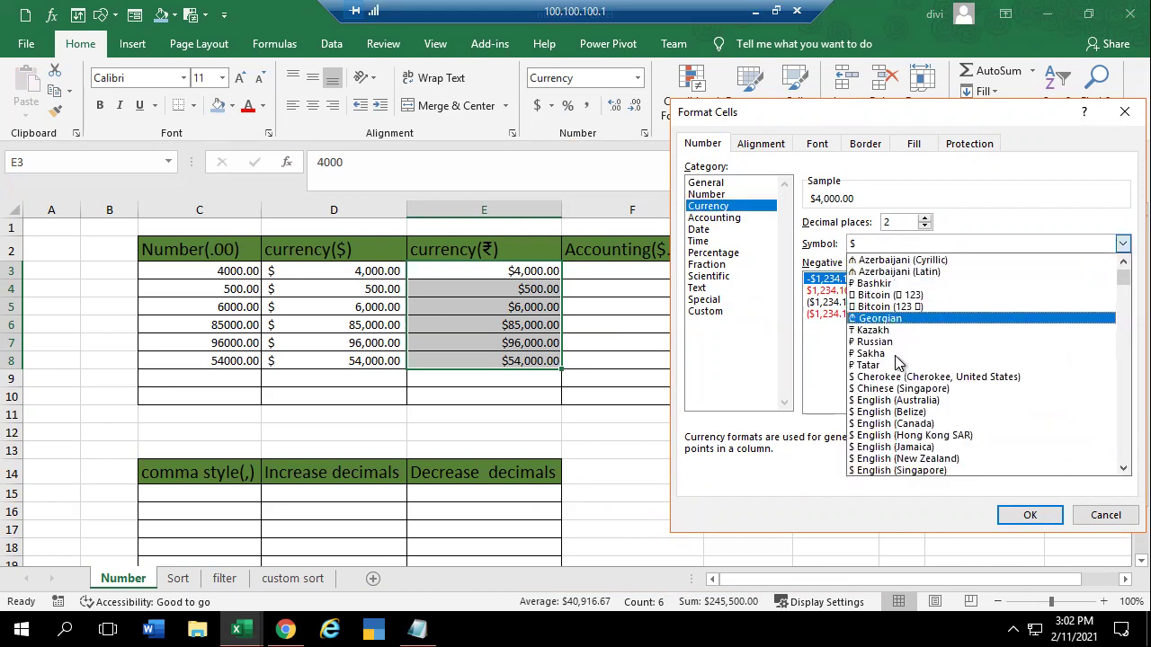
scroll(897, 363, down, 10)
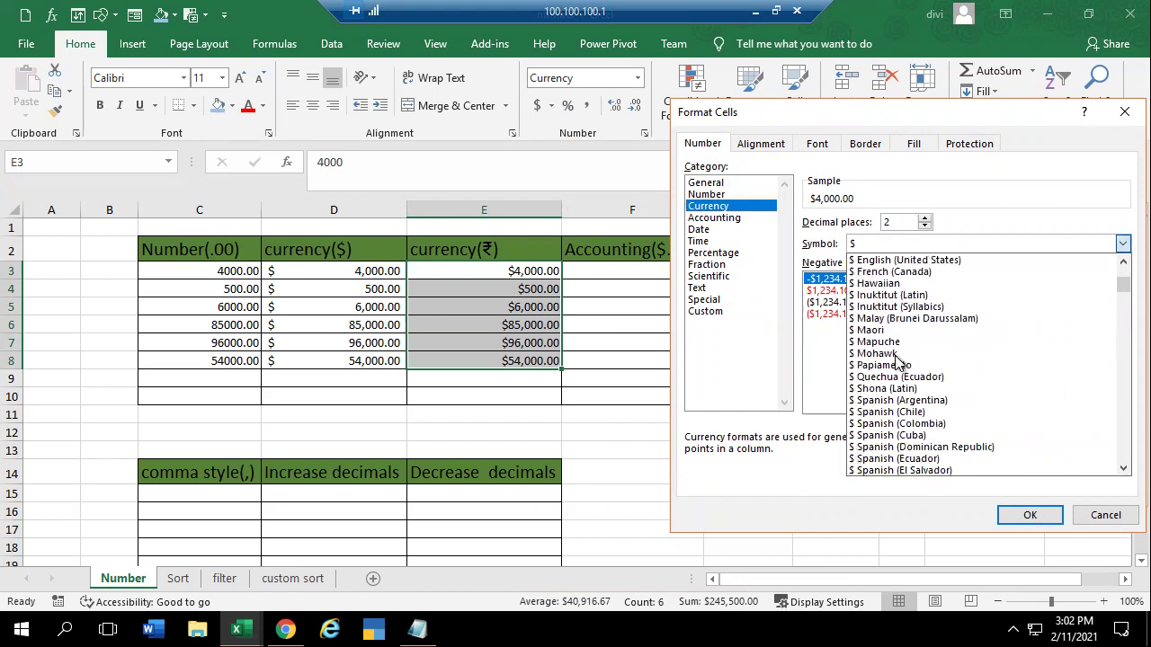
scroll(898, 362, down, 12)
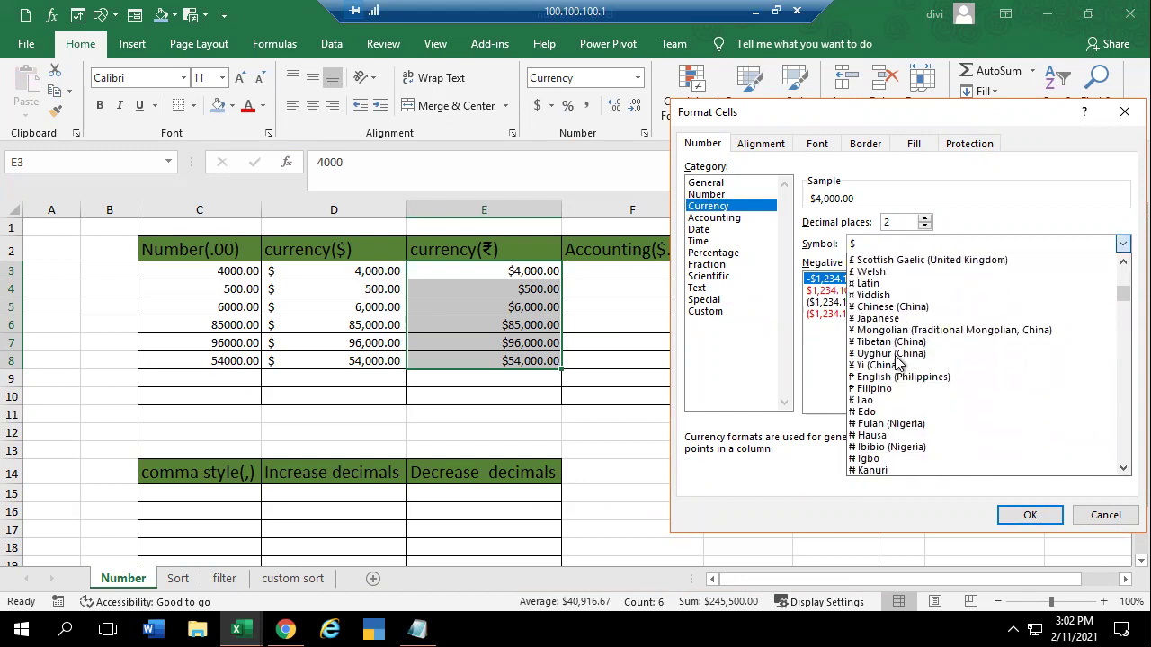
scroll(897, 363, down, 9)
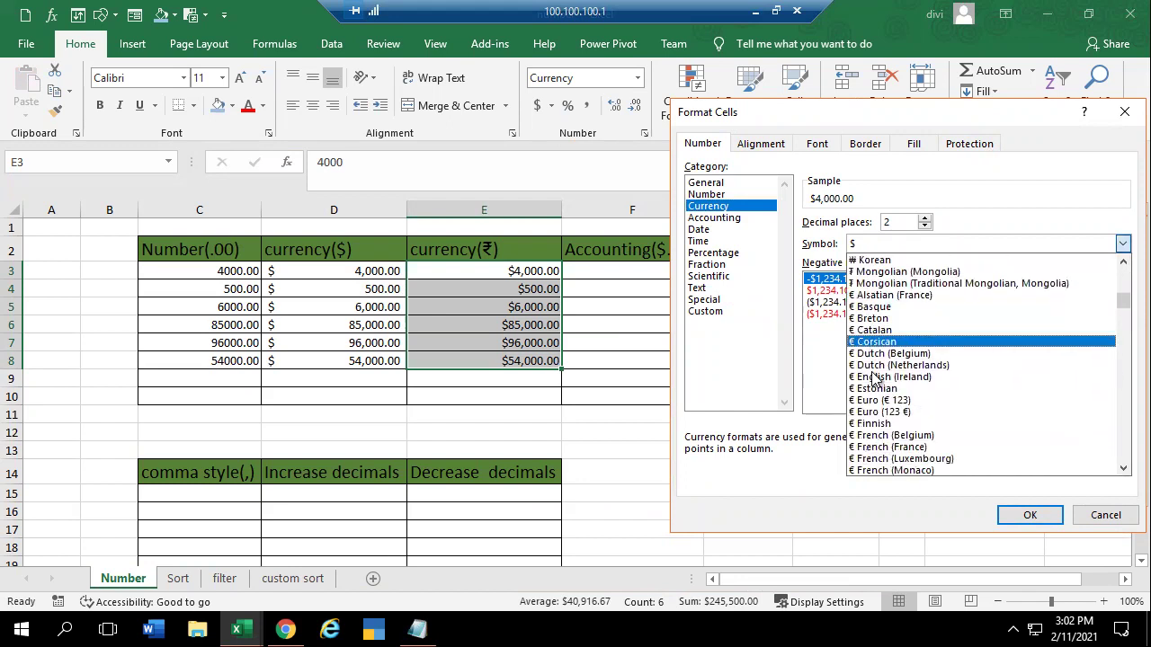
scroll(885, 371, down, 6)
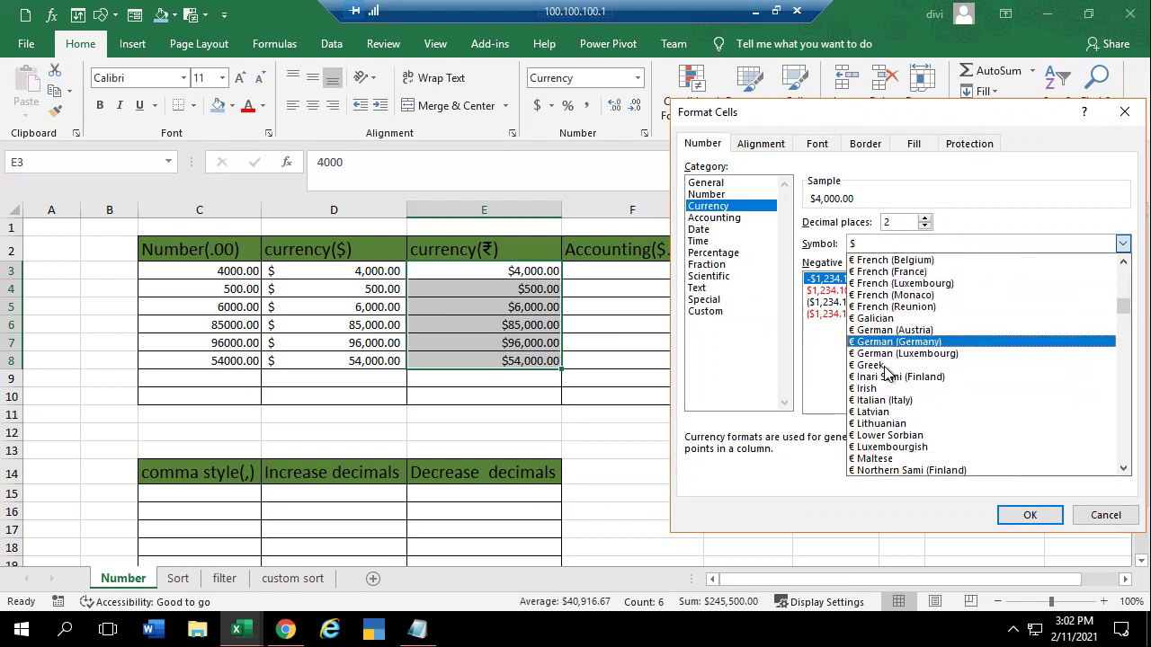
scroll(886, 366, down, 5)
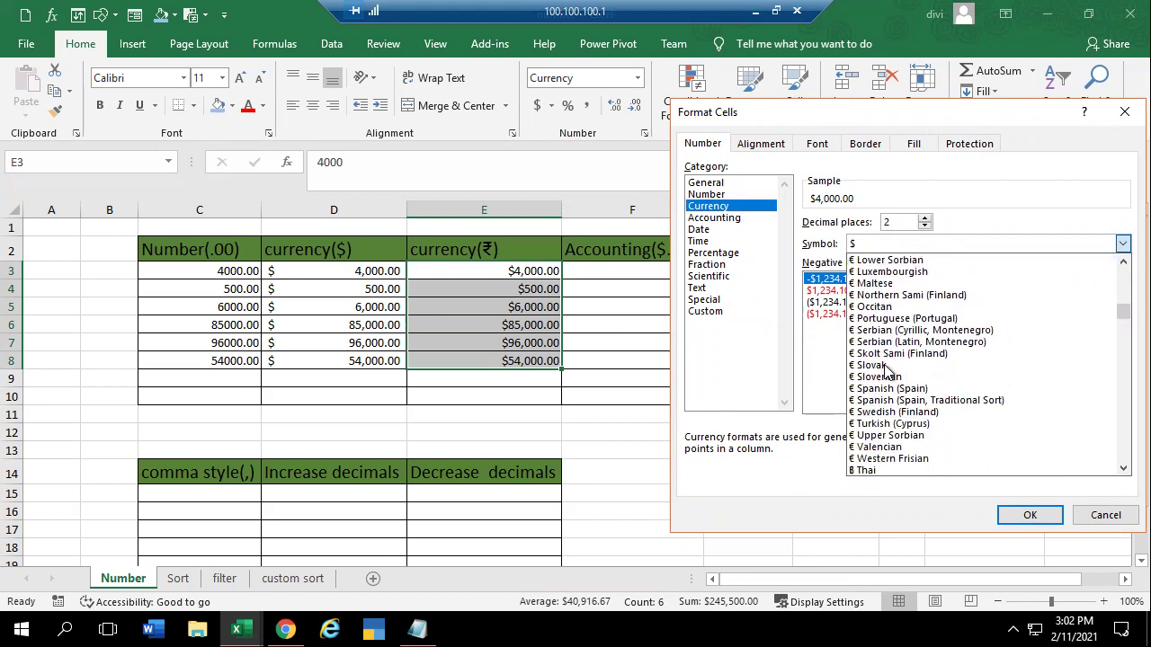
scroll(888, 368, down, 6)
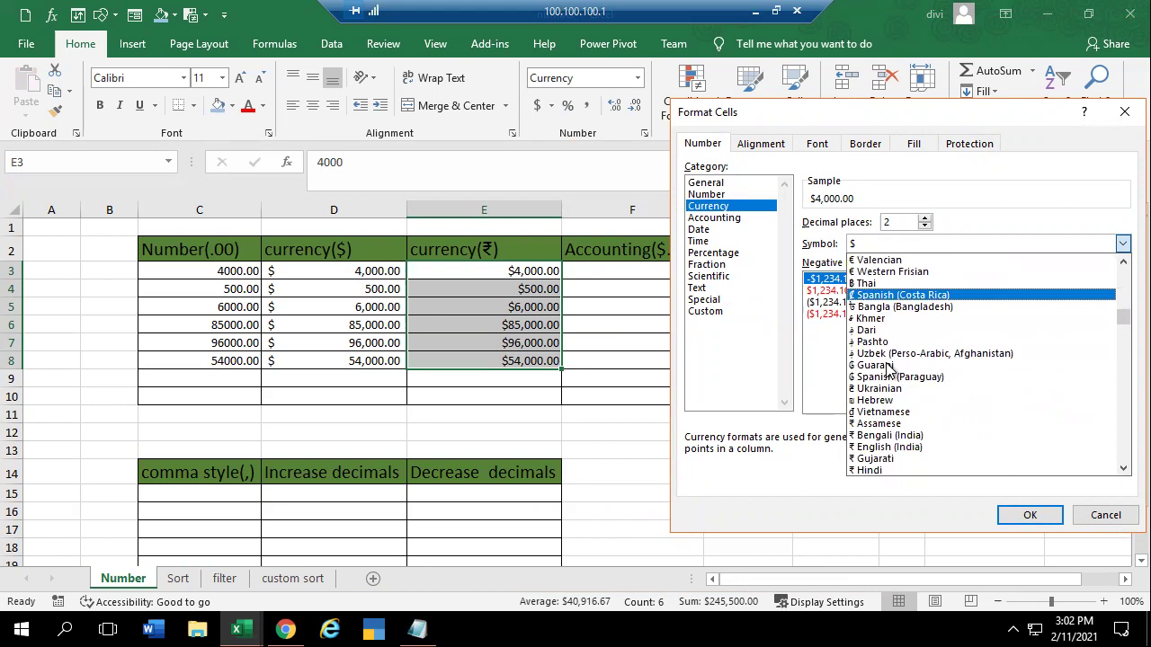
scroll(888, 369, down, 2)
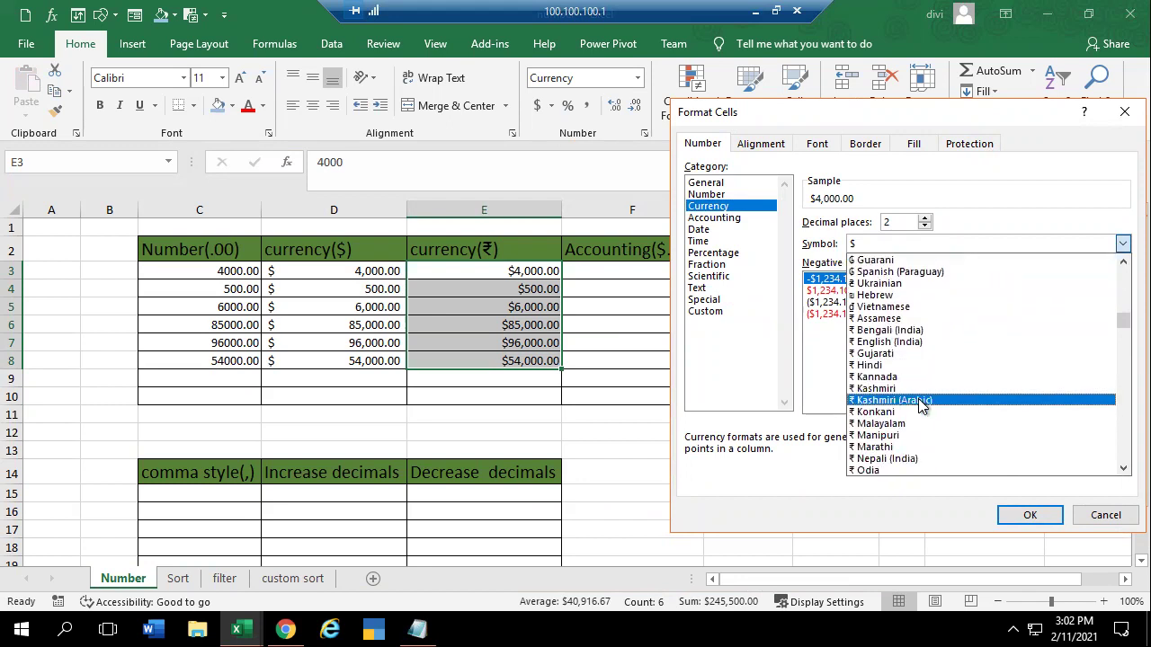
scroll(895, 382, down, 1)
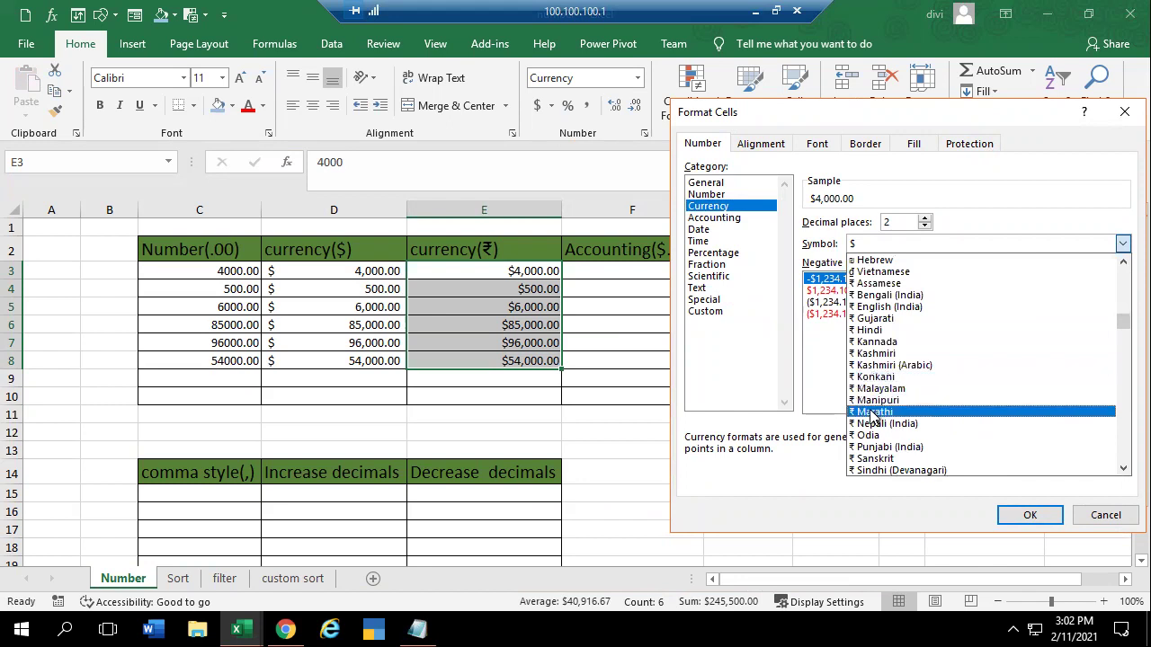
click(866, 341)
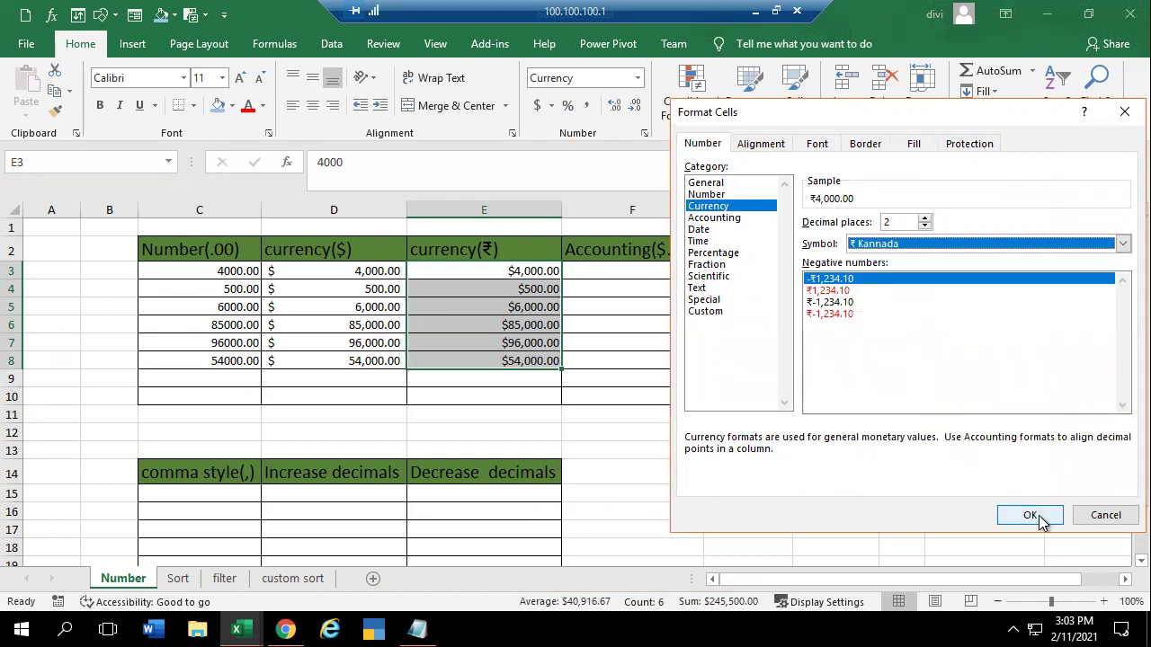
click(1030, 515)
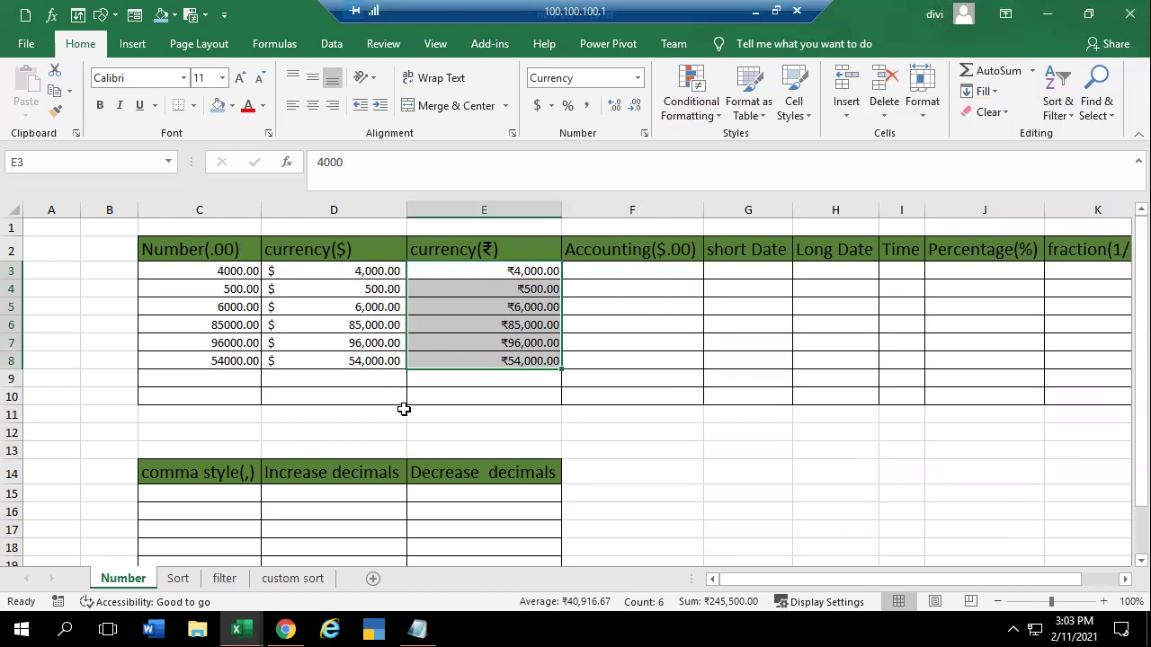
click(537, 105)
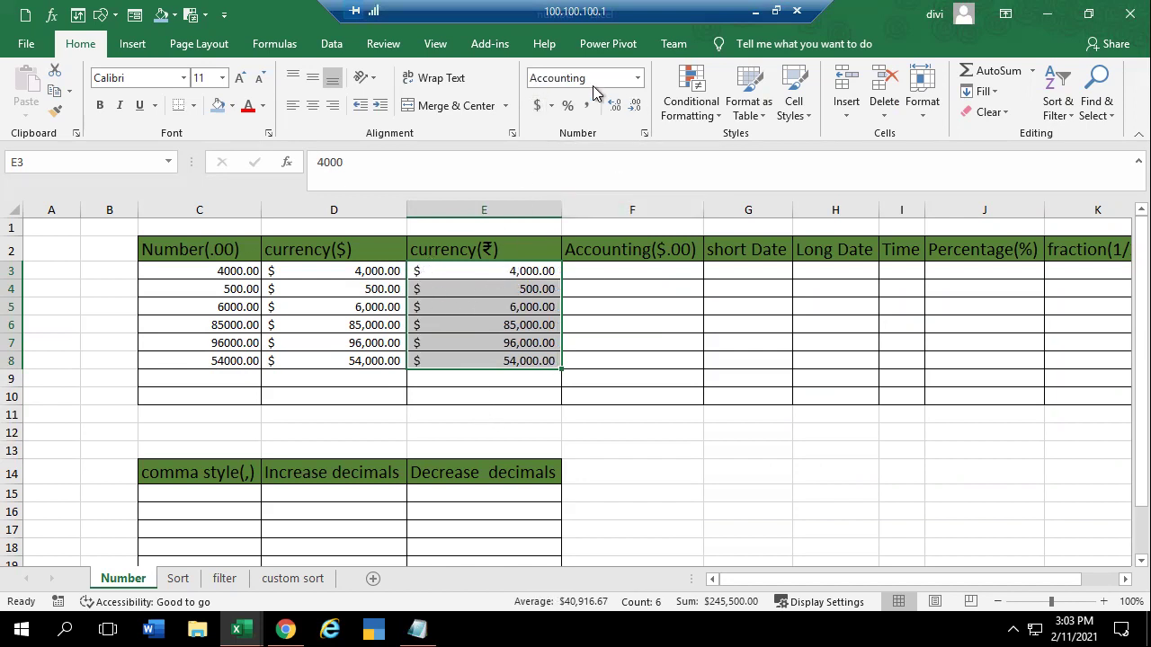
click(553, 105)
click(503, 289)
drag(485, 270, 484, 366)
click(644, 133)
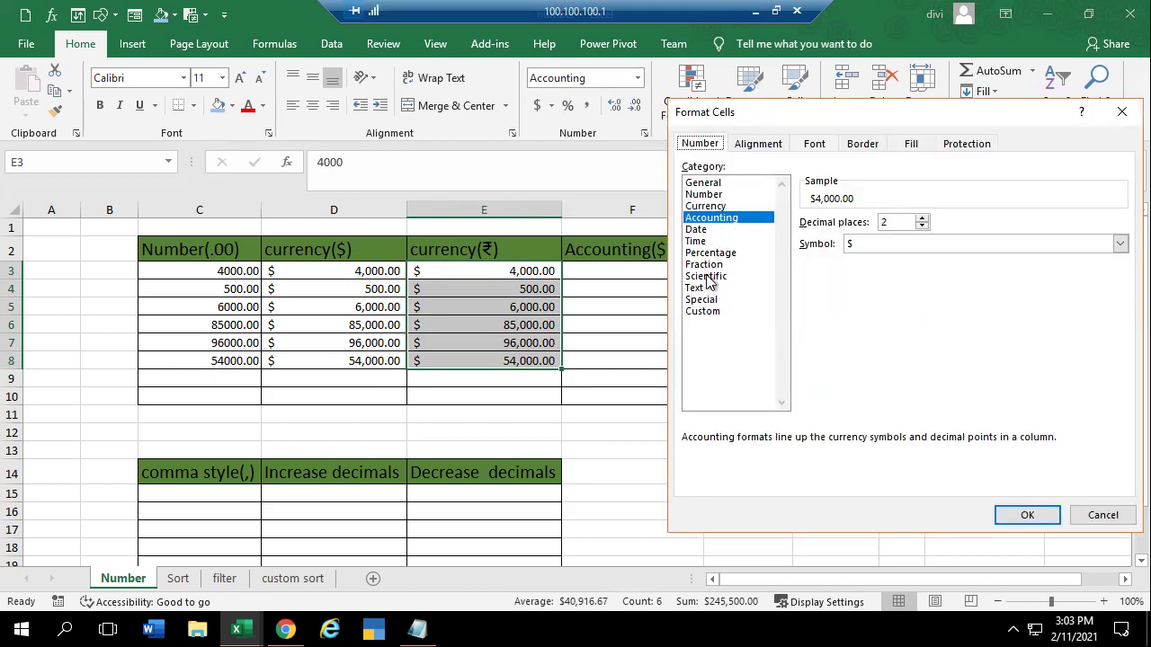
click(698, 207)
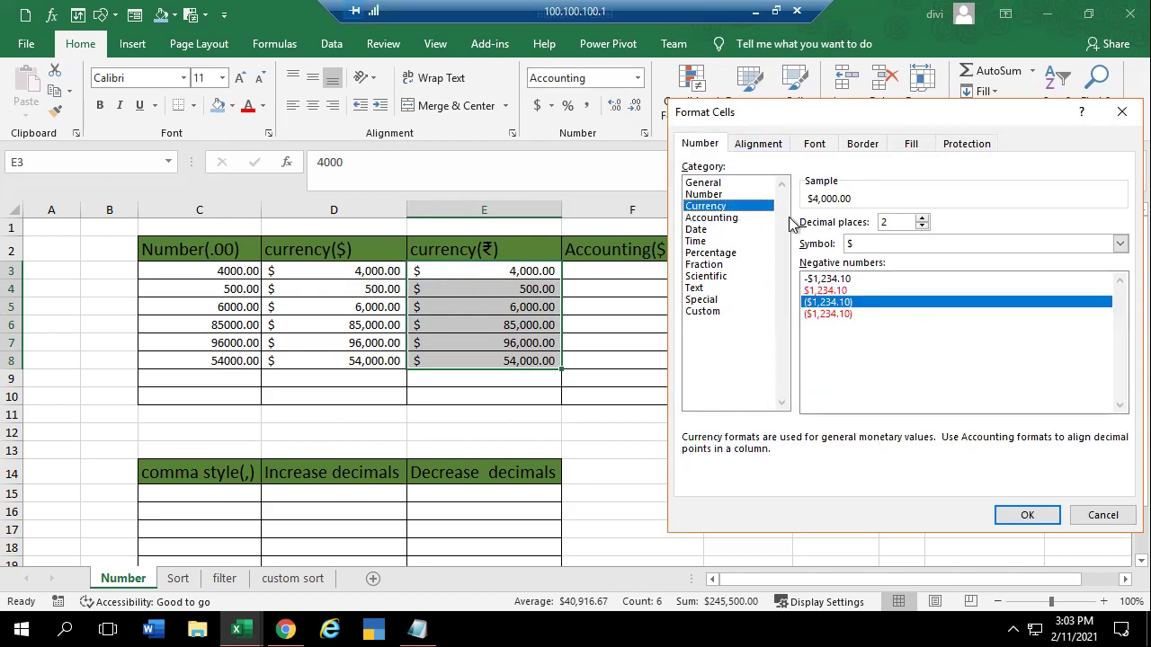
click(1118, 245)
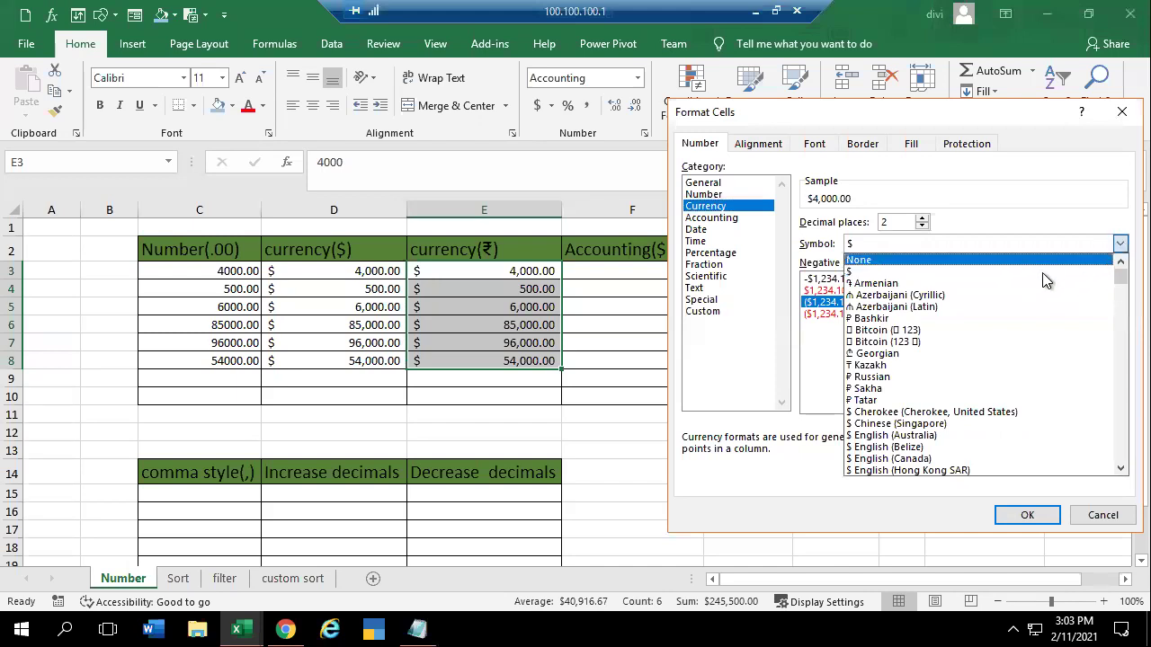
scroll(944, 396, down, 4)
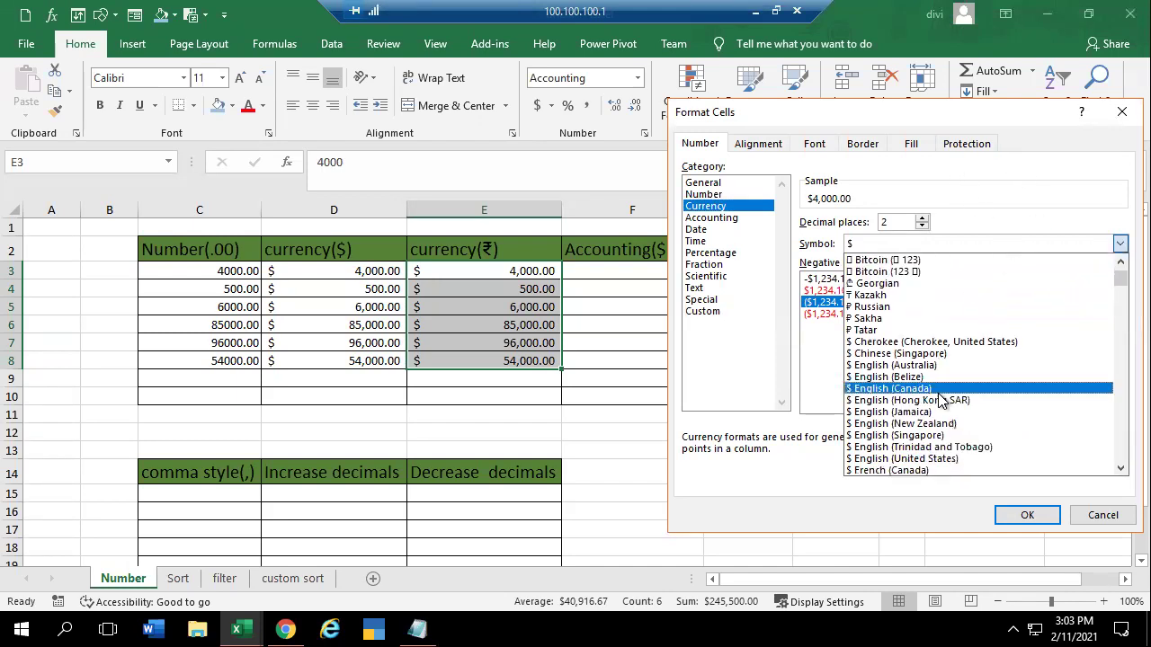
scroll(996, 335, down, 8)
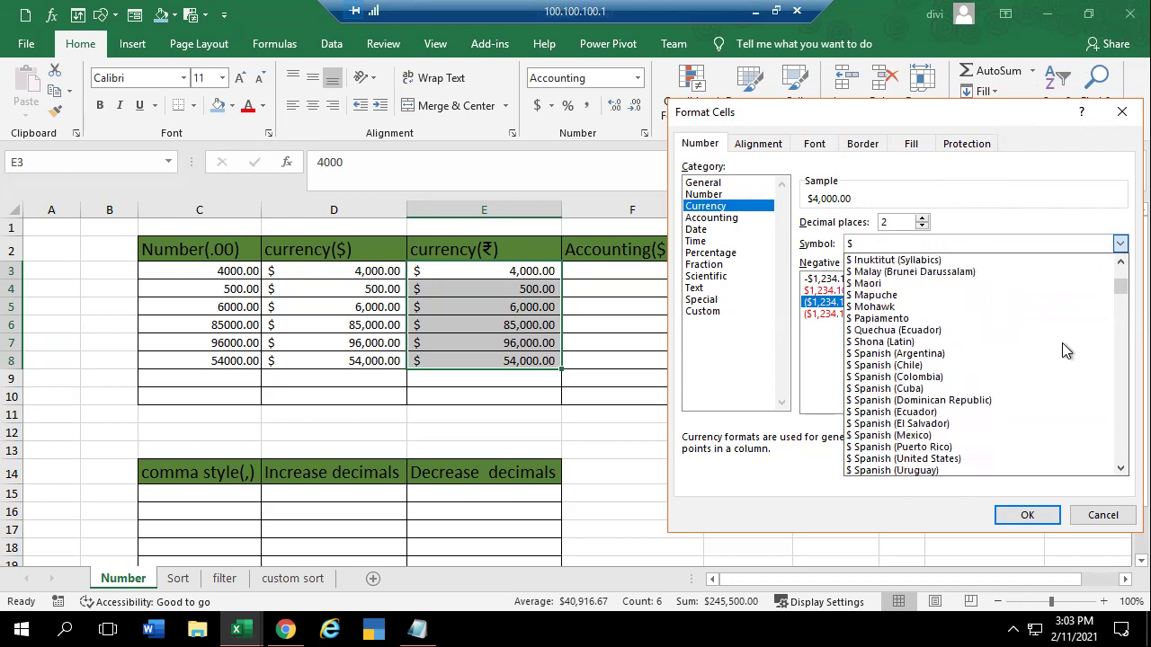
scroll(1066, 320, down, 15)
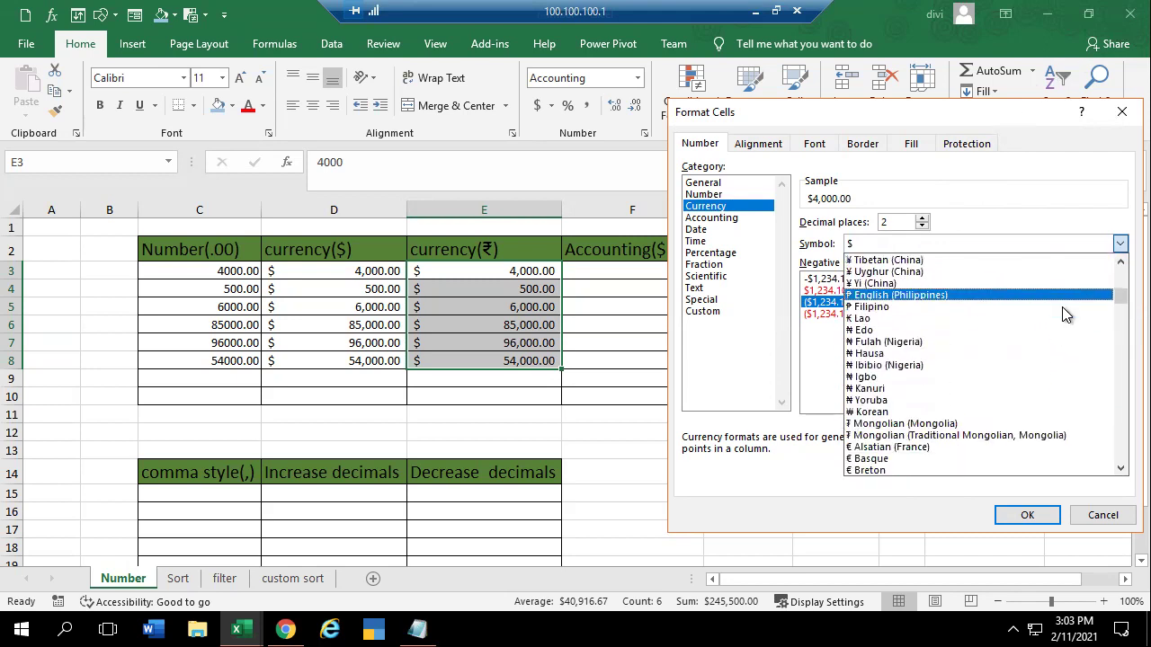
scroll(1068, 304, down, 9)
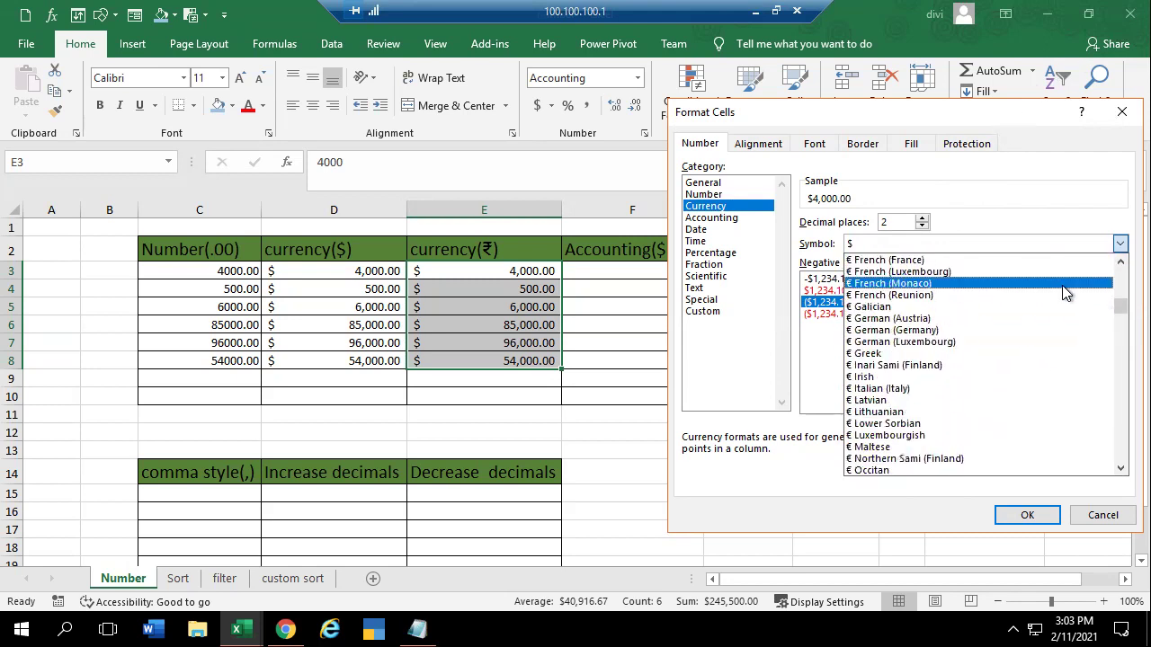
scroll(1059, 325, down, 9)
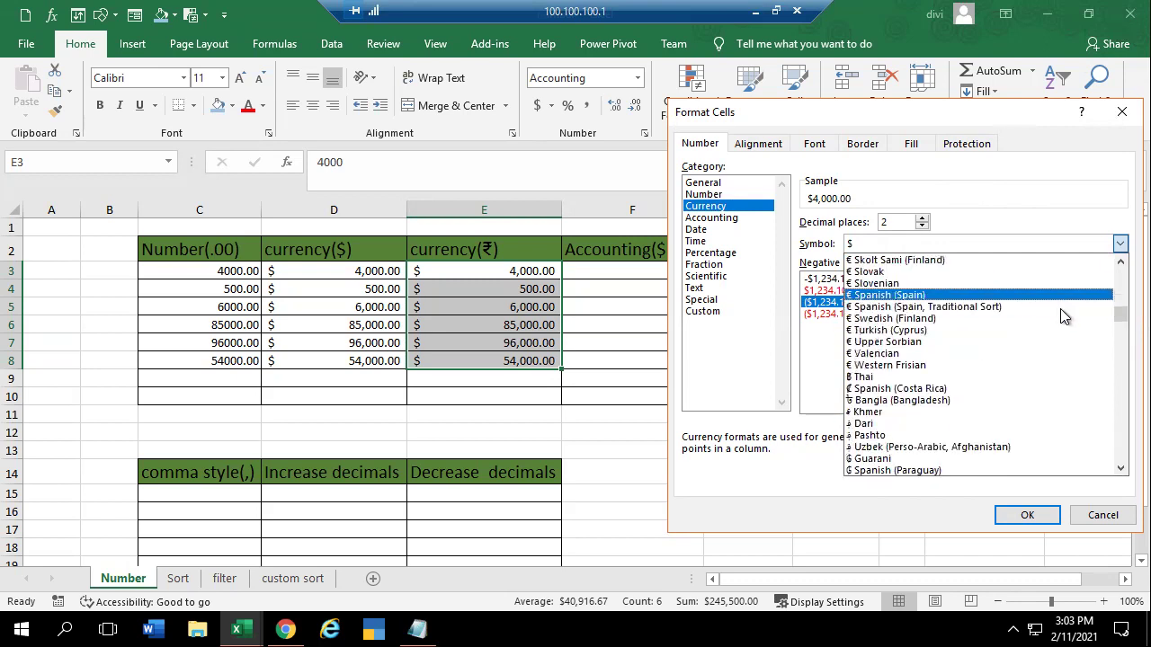
scroll(1064, 318, down, 4)
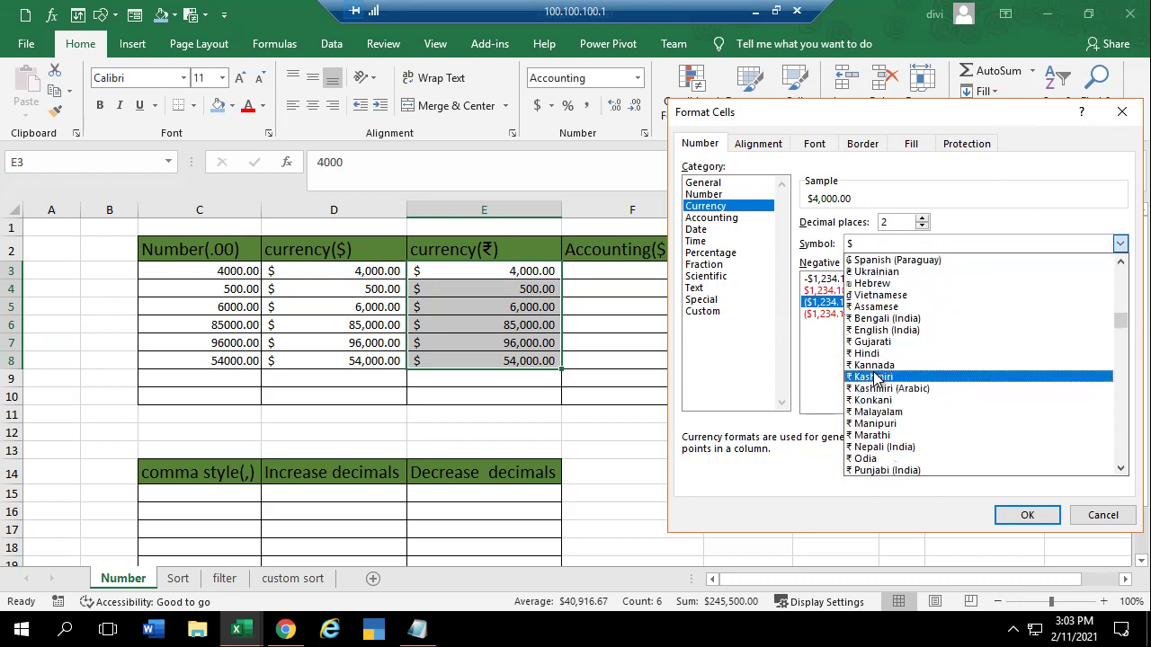
click(871, 367)
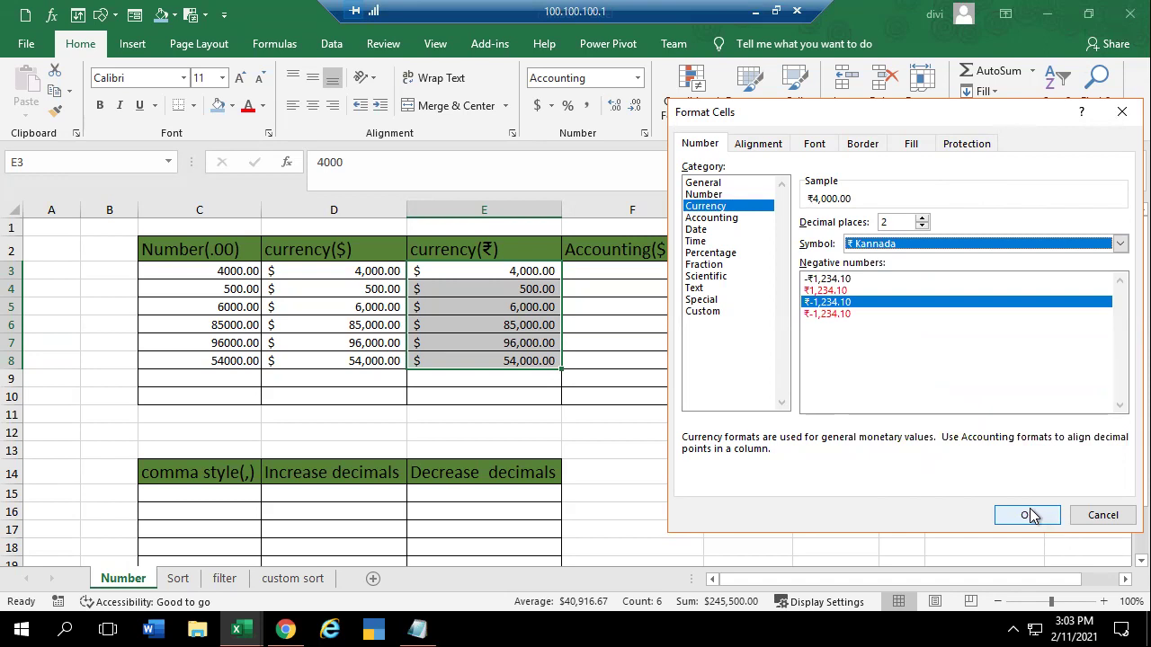
click(1027, 515)
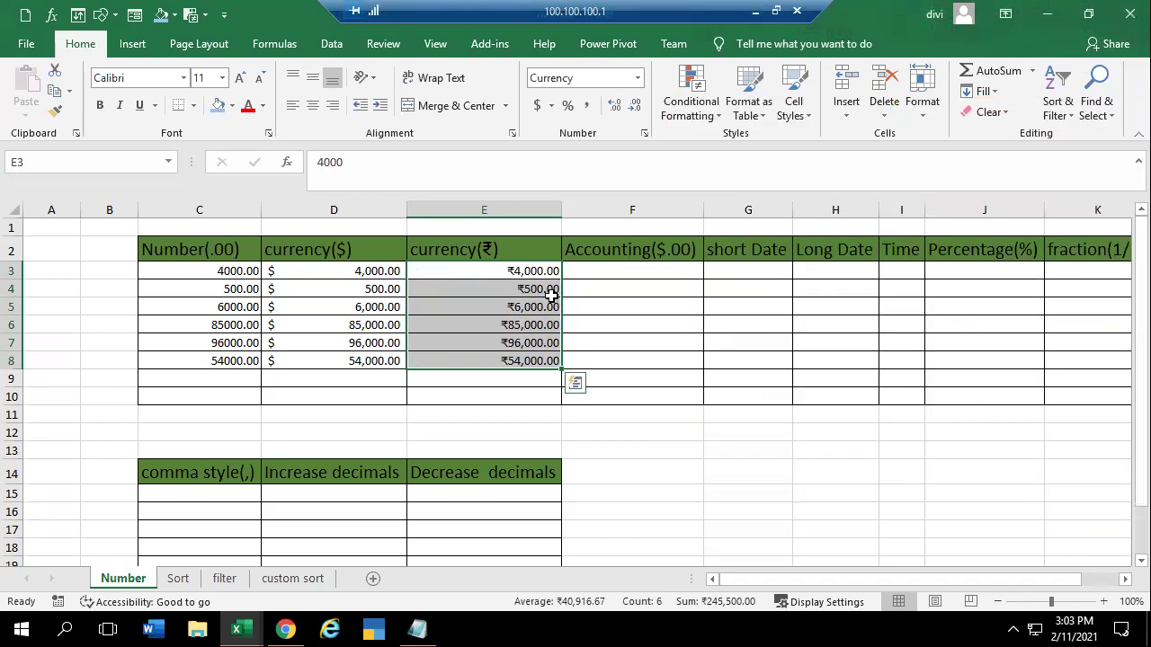
- Copy the numbers from C3:C8 into F3:F8 under Accounting($.00)
click(614, 269)
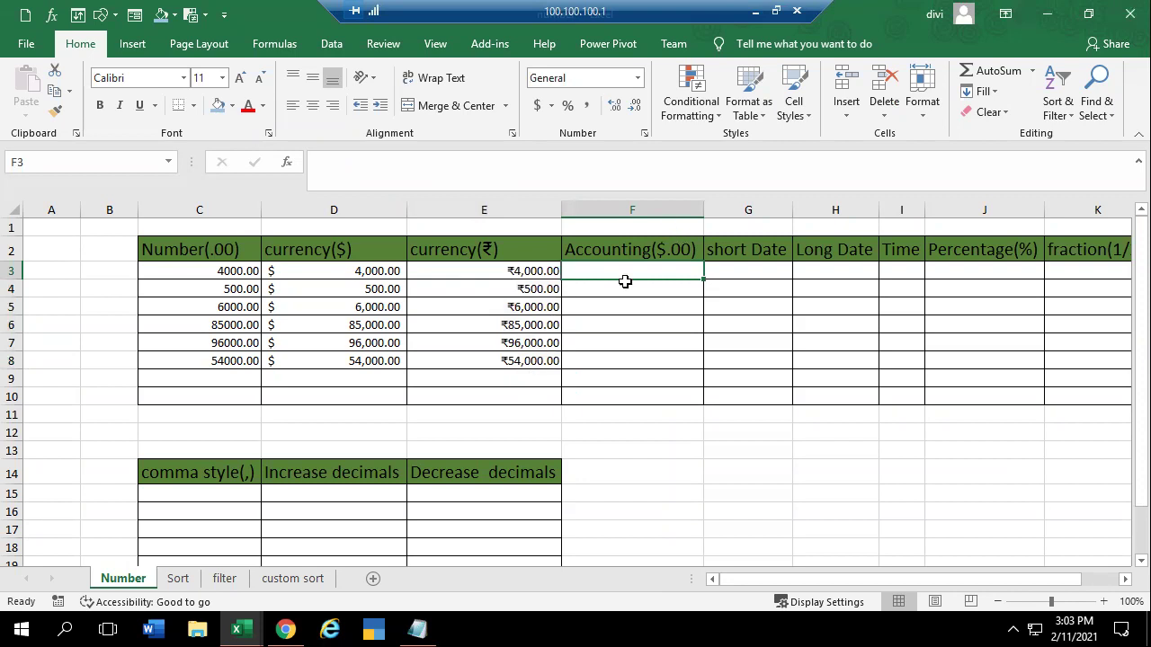
drag(614, 279, 622, 340)
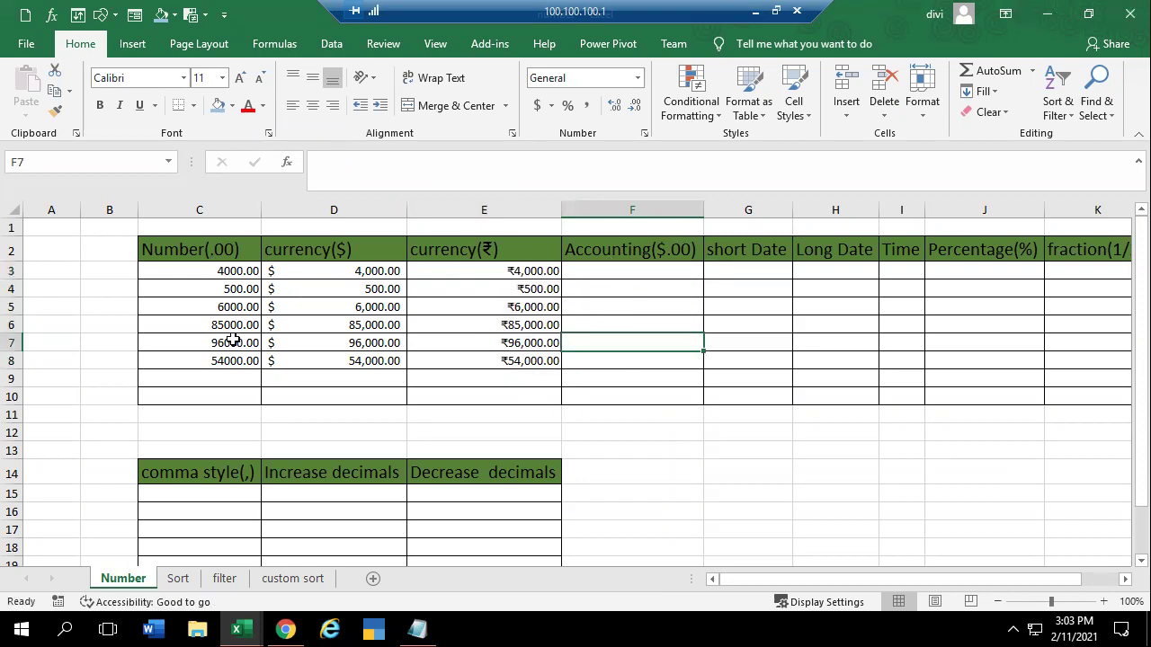
drag(215, 270, 236, 360)
key(ctrl+c)
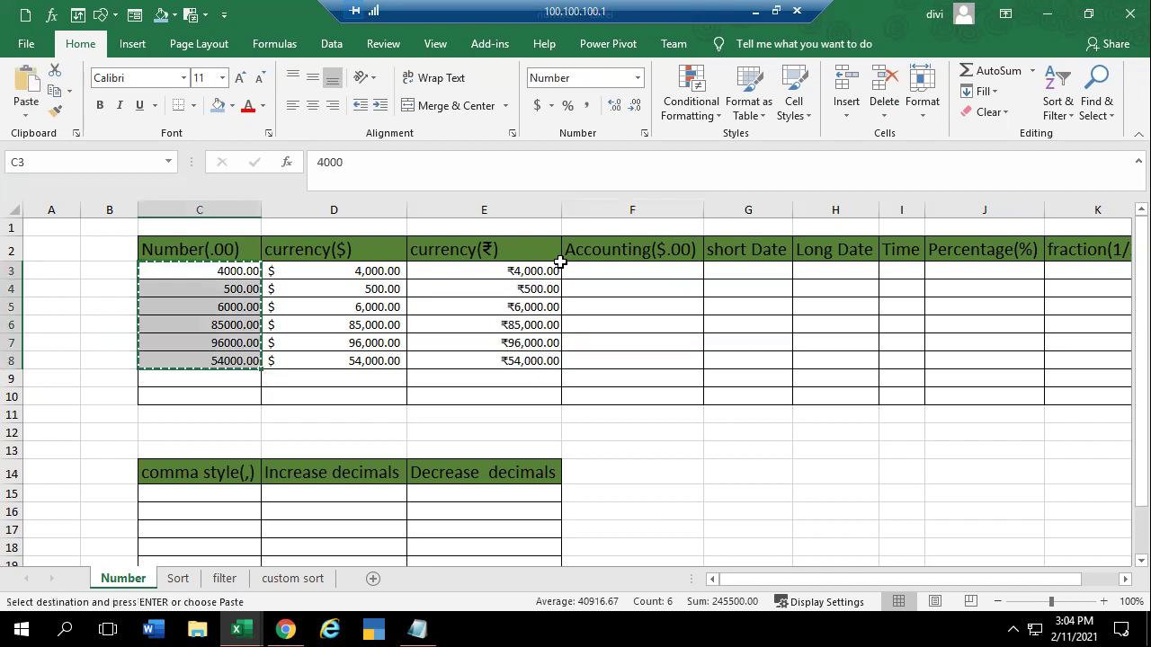
click(577, 271)
key(ctrl+v)
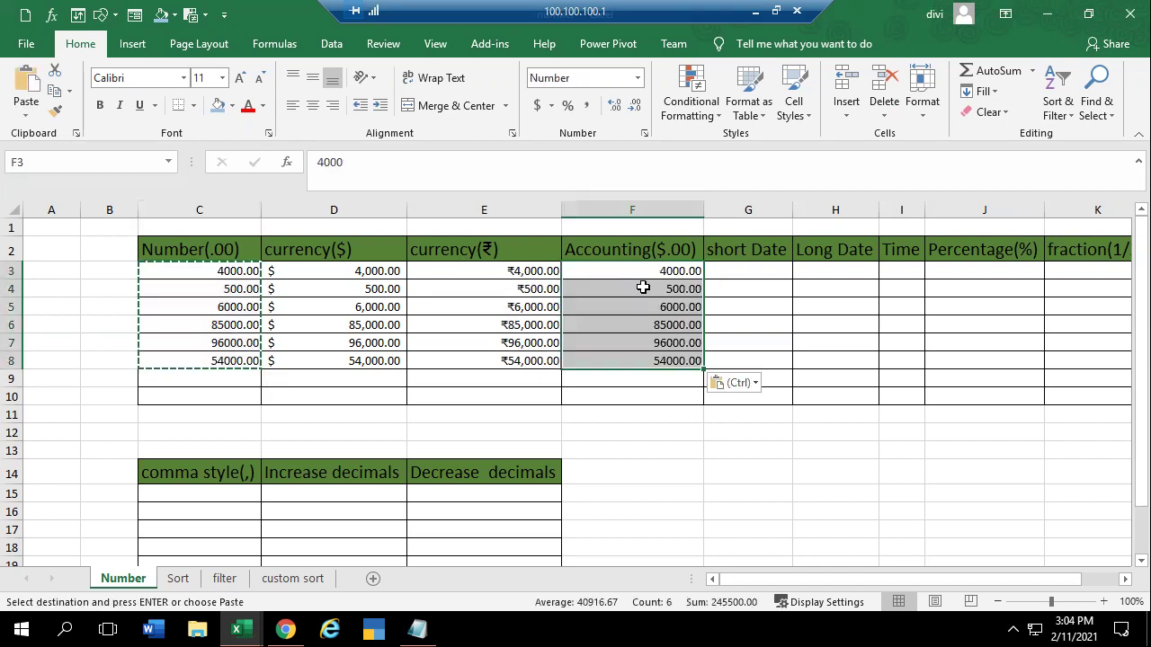
key(Escape)
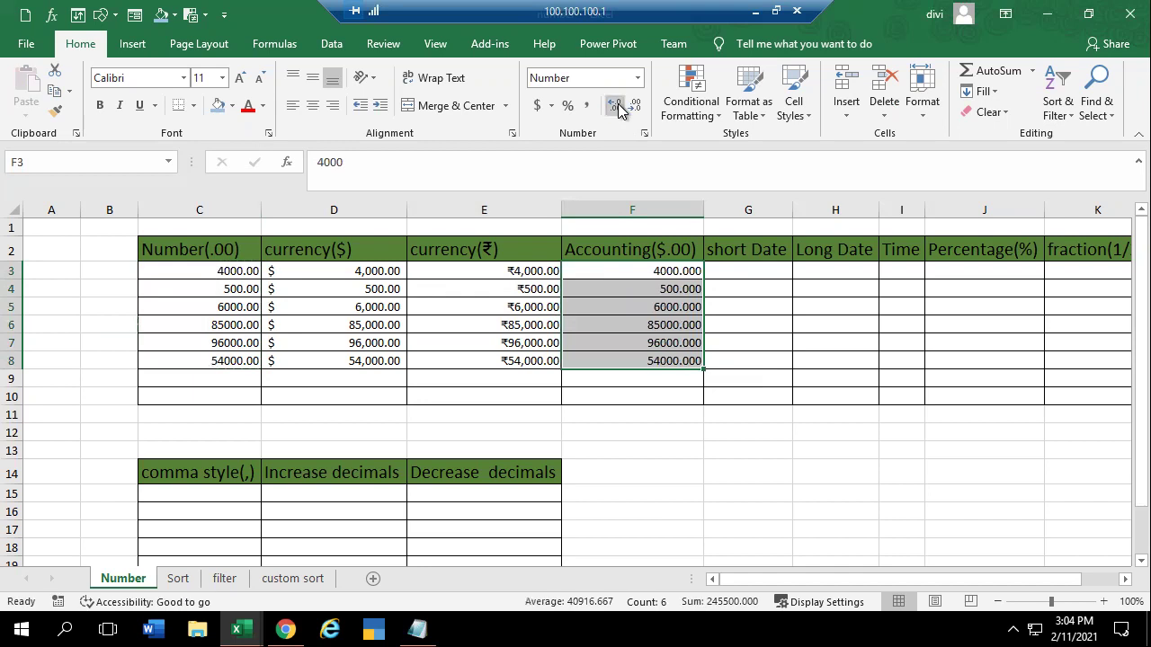
- Adjust decimal places and apply dollar Accounting format to F3:F8
click(634, 105)
click(635, 105)
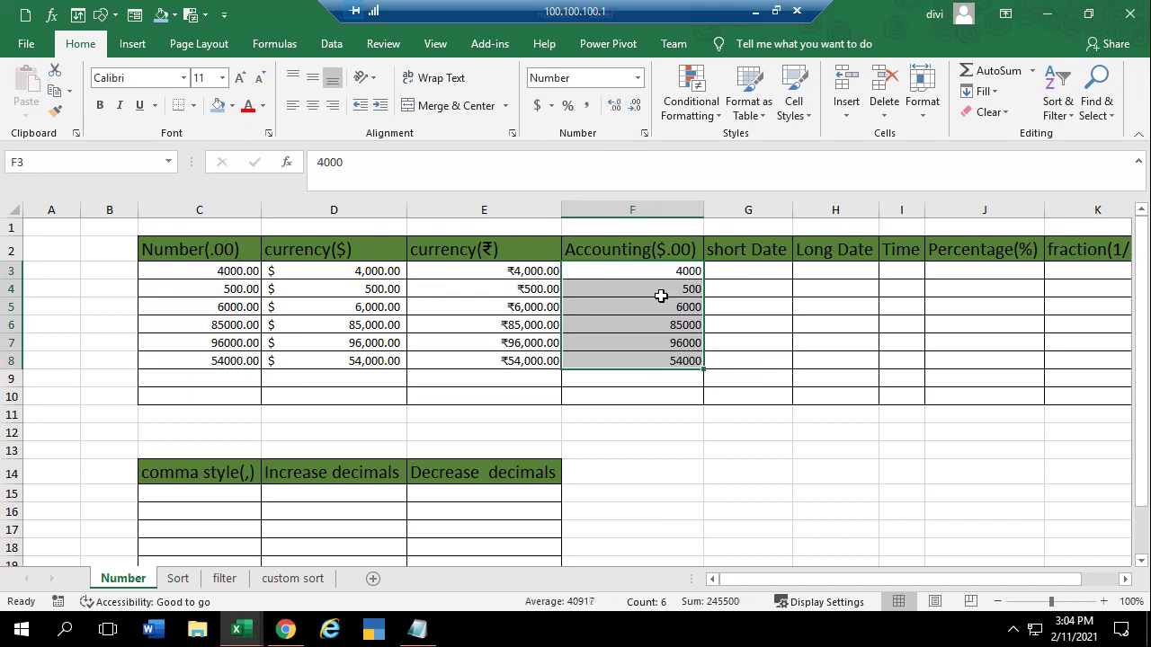
click(630, 275)
drag(628, 278, 648, 360)
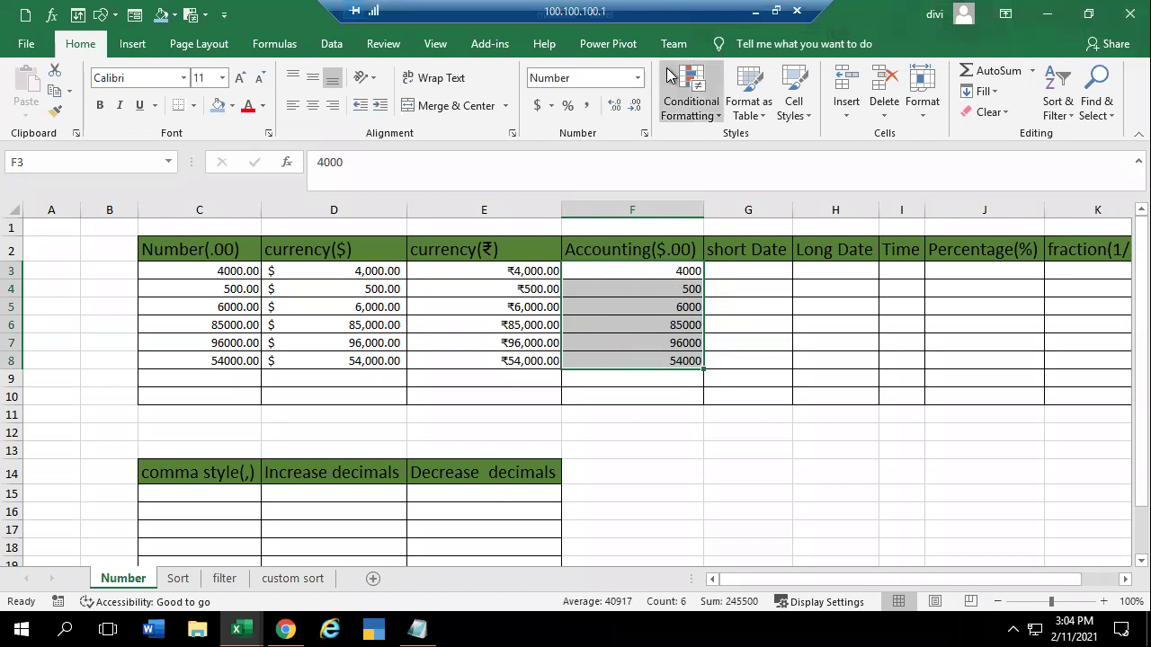
click(638, 78)
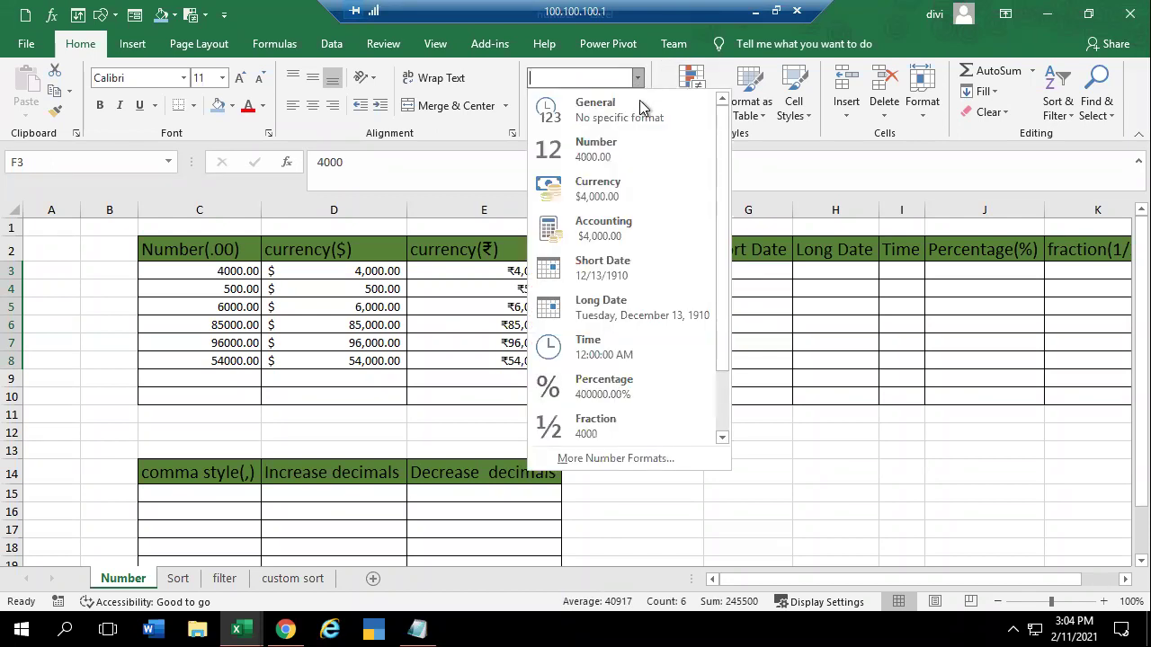
click(615, 225)
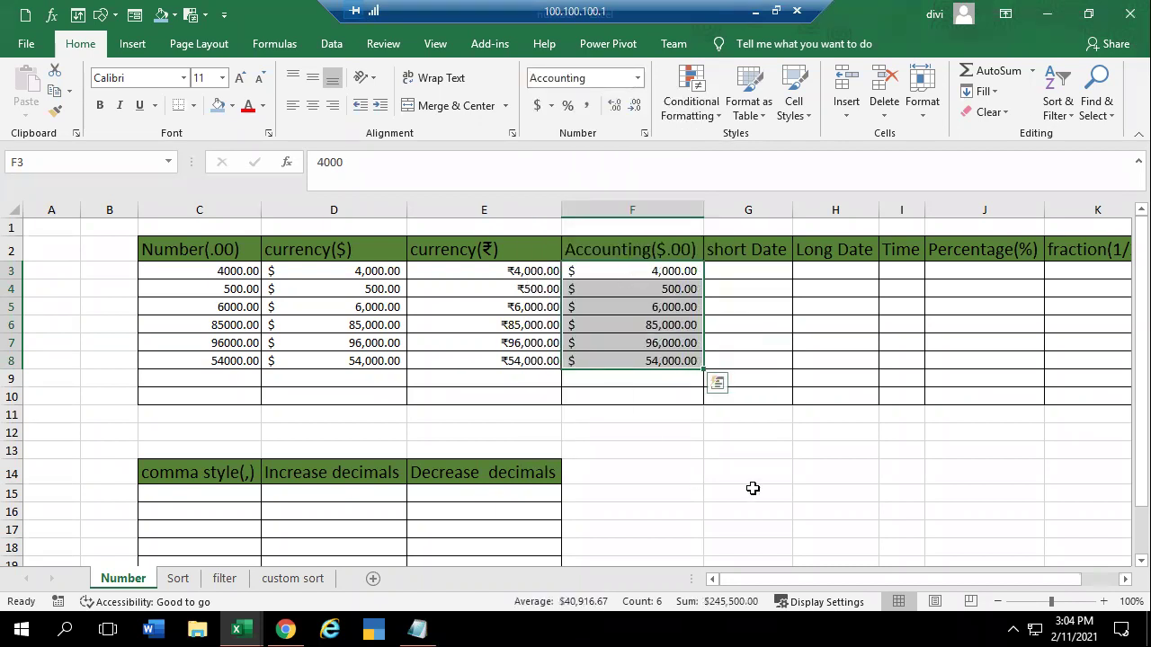
click(743, 274)
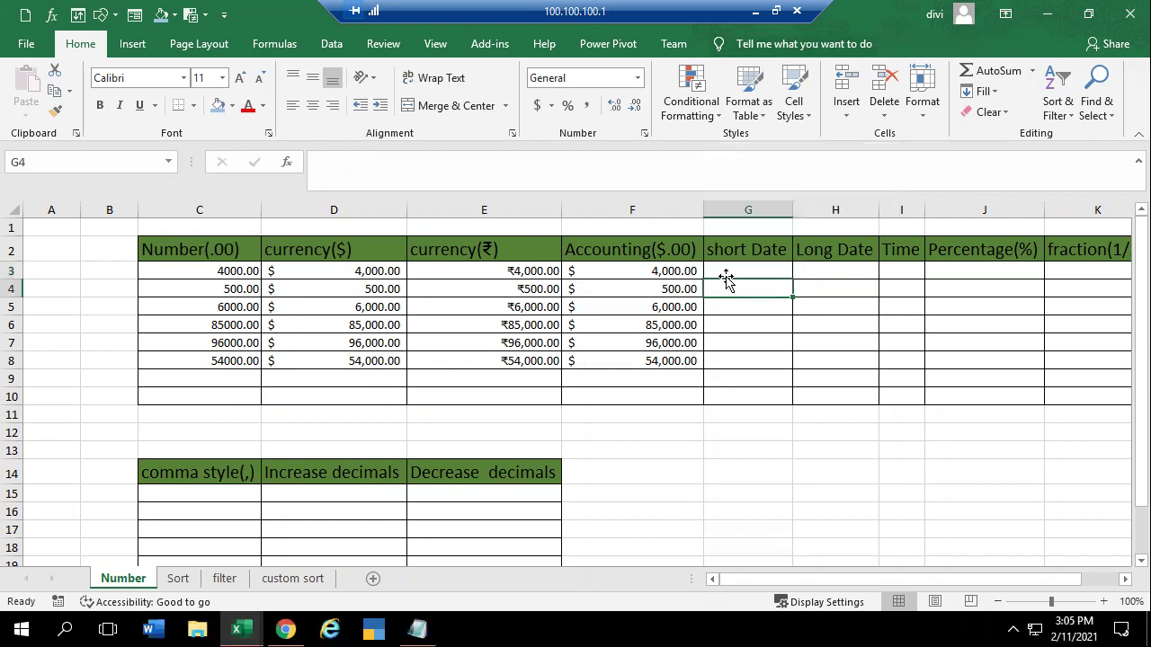
click(732, 273)
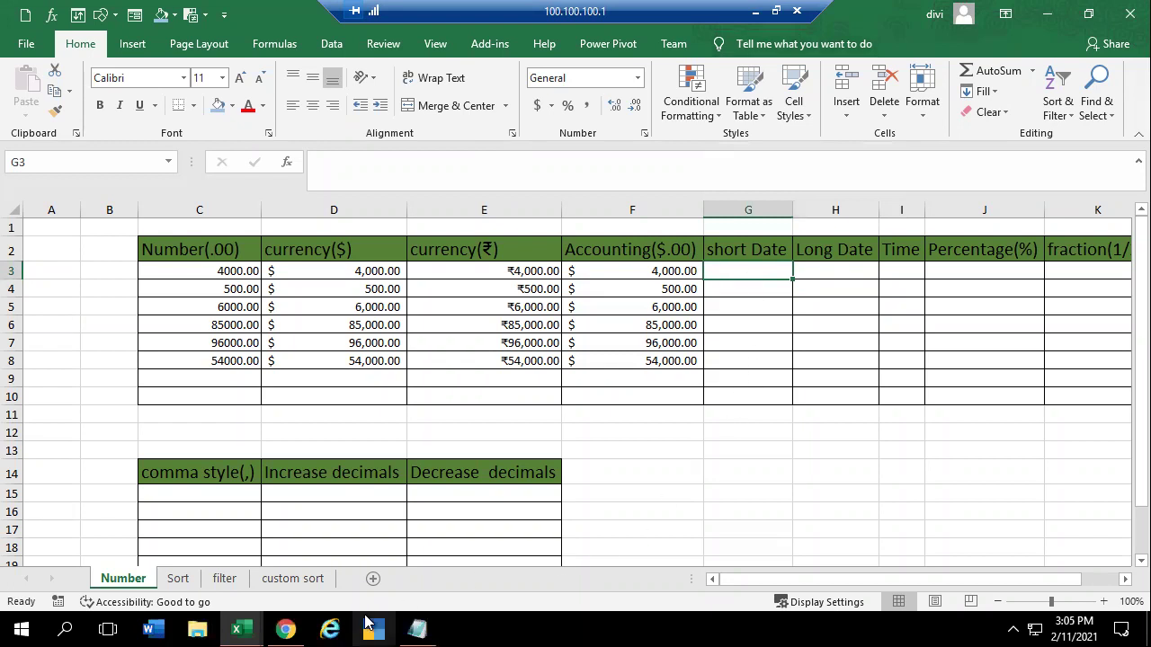
- Add lines 'date- ctrl+:' and 'time-ctrl+shift+;' below the underline shortcut note
click(417, 630)
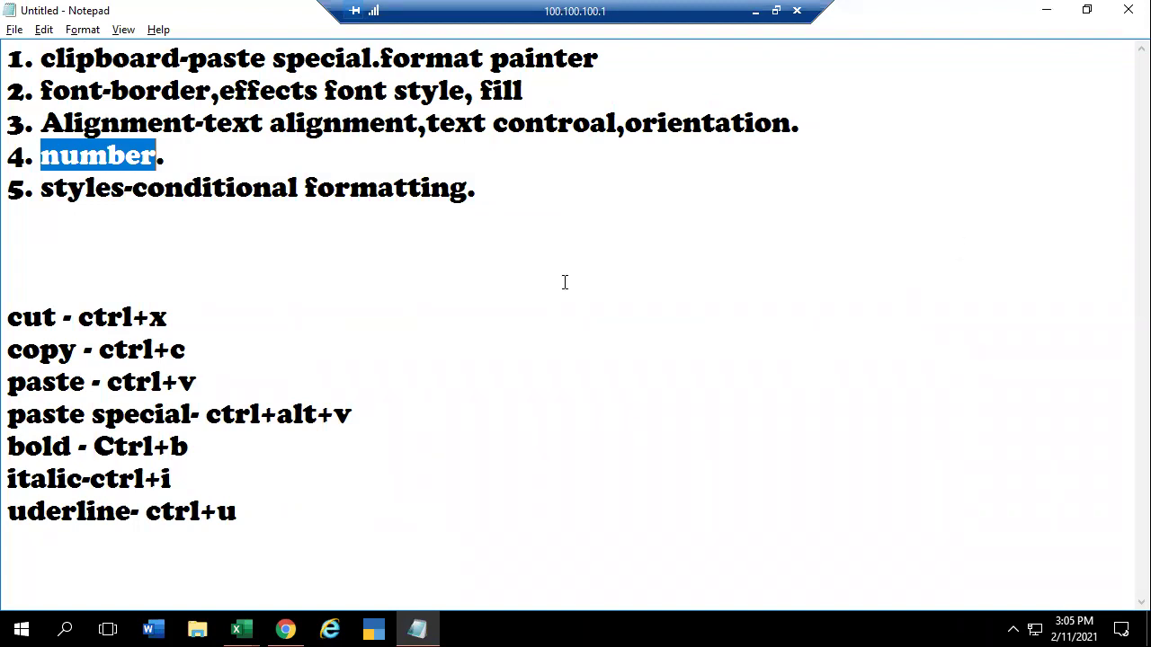
click(295, 502)
key(Return)
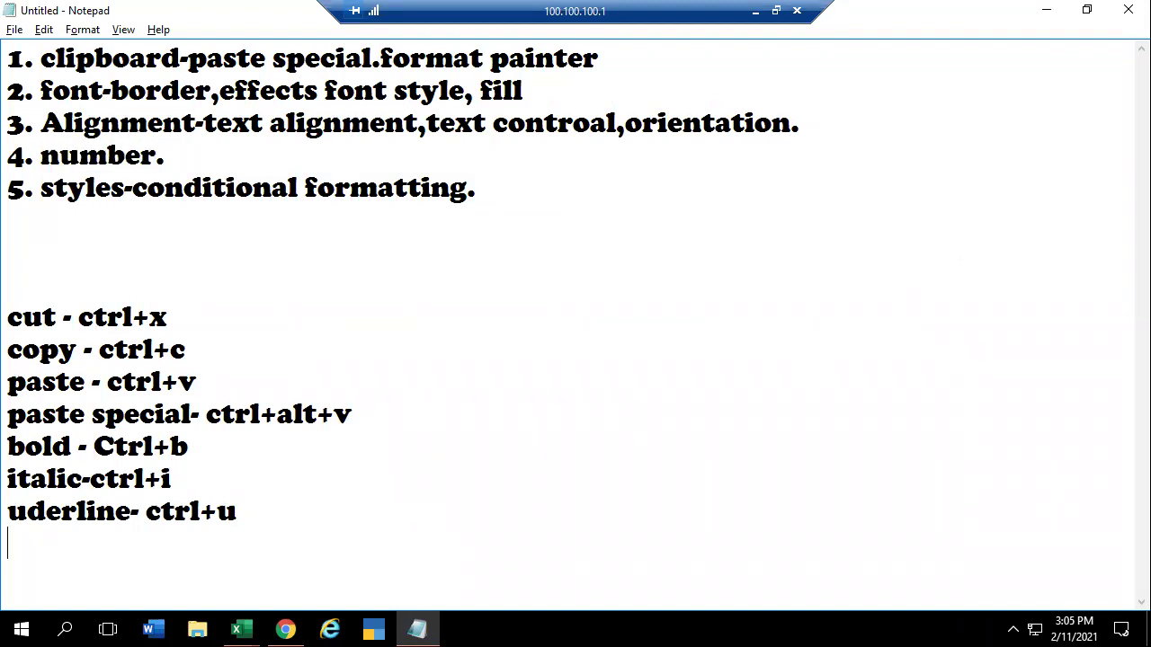
text(dat)
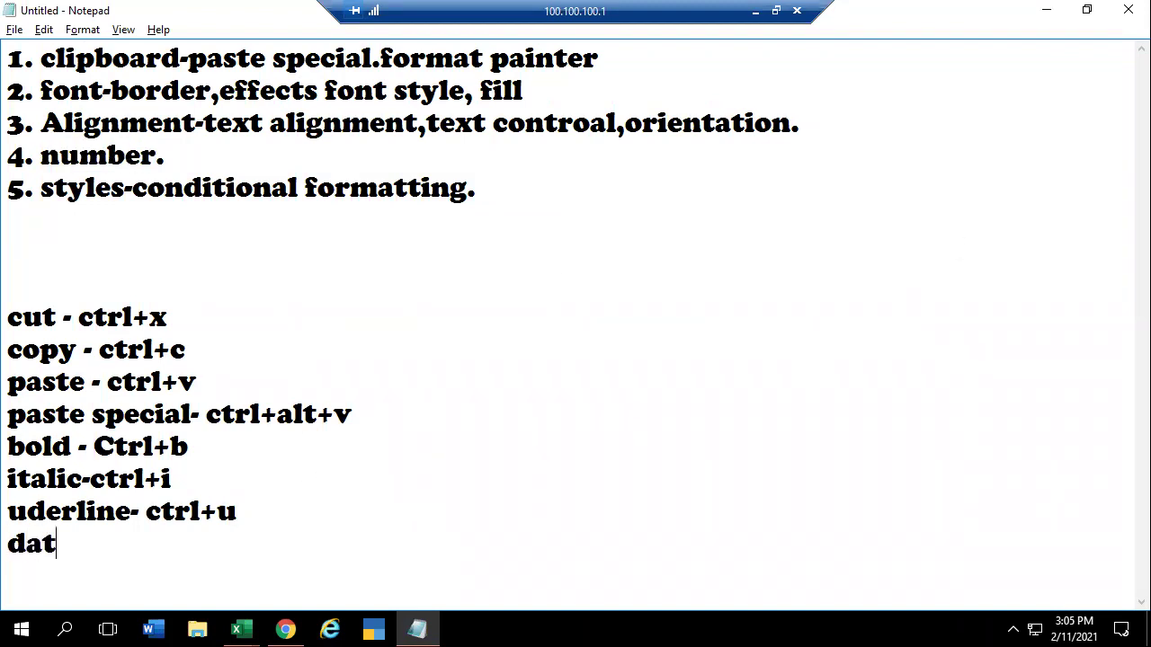
text(e- ct)
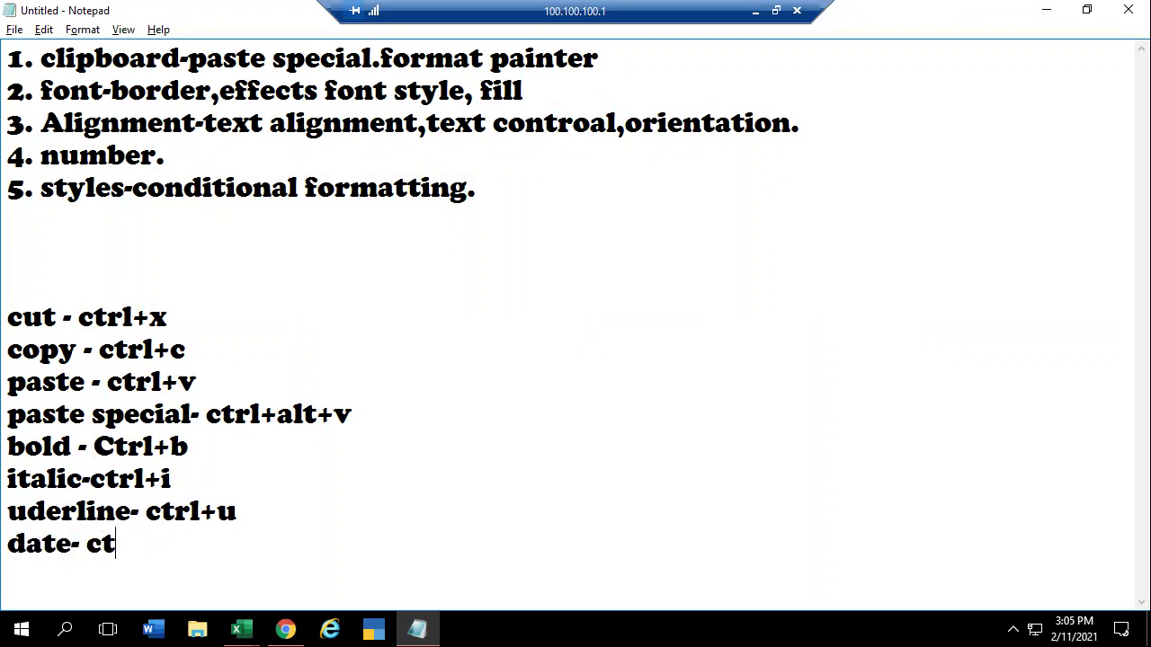
text(el+)
key(BackSpace)
key(BackSpace)
key(BackSpace)
text(rl+:)
key(Return)
text(time-ctrl+shift)
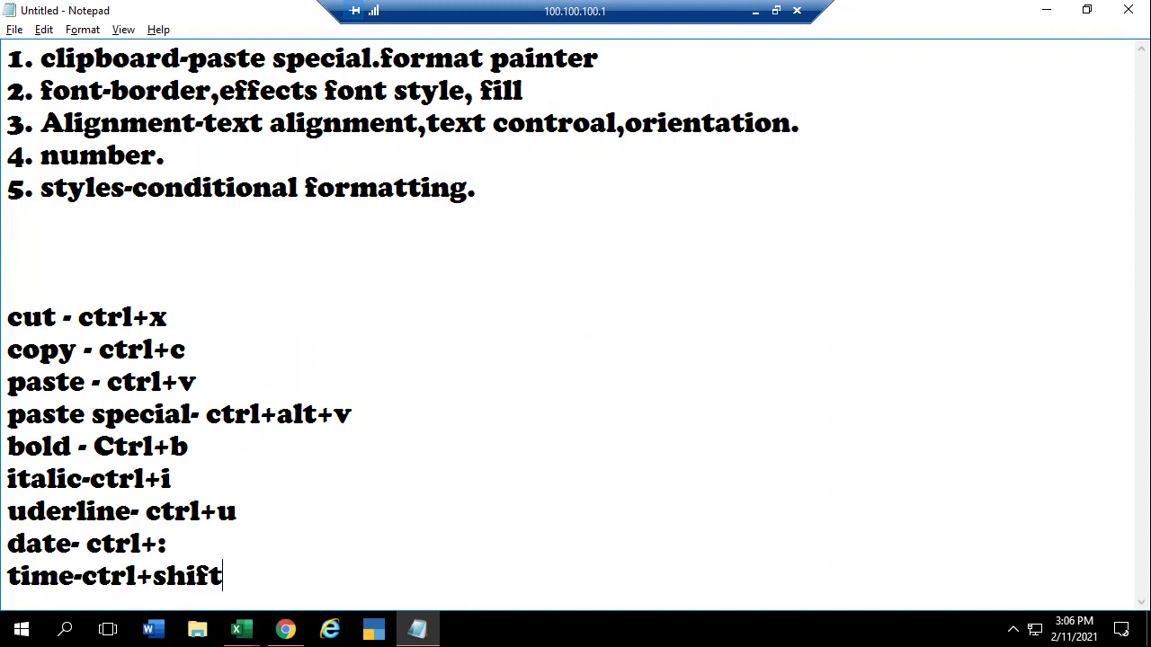
text(+;)
- Return from Notepad to the number workbook in Excel
click(315, 551)
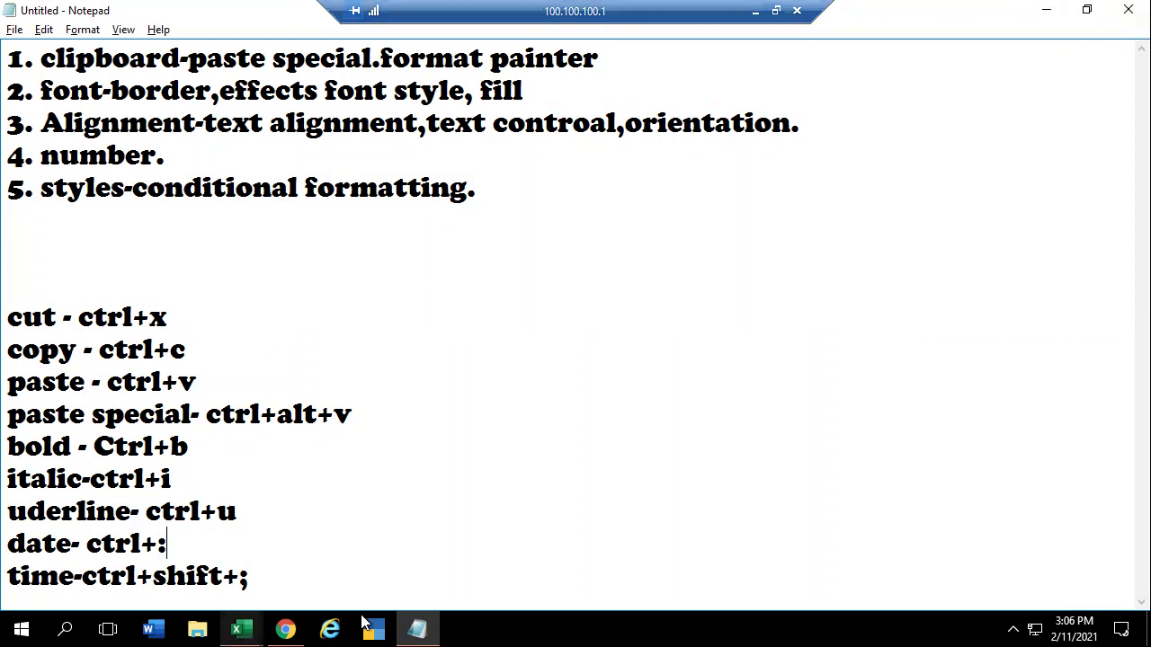
mouse_move(236, 630)
click(332, 582)
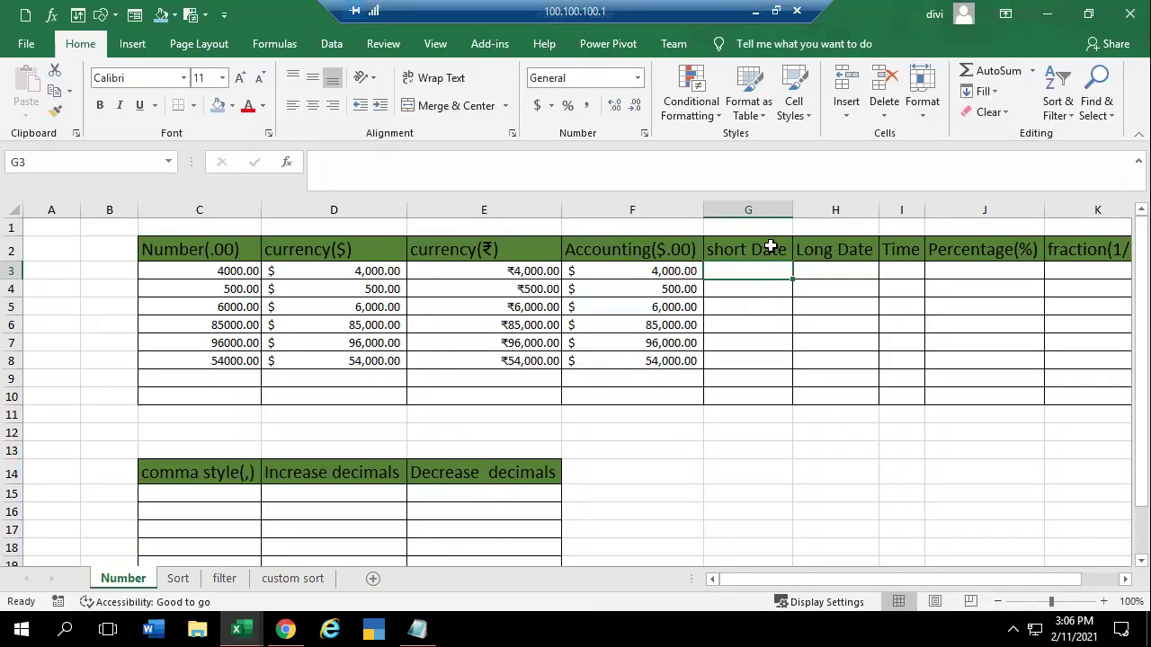
- Enter today's date in G3 and fill the Date column down to G8 (2/11/2021–2/16/2021)
key(ctrl+semicolon)
click(780, 322)
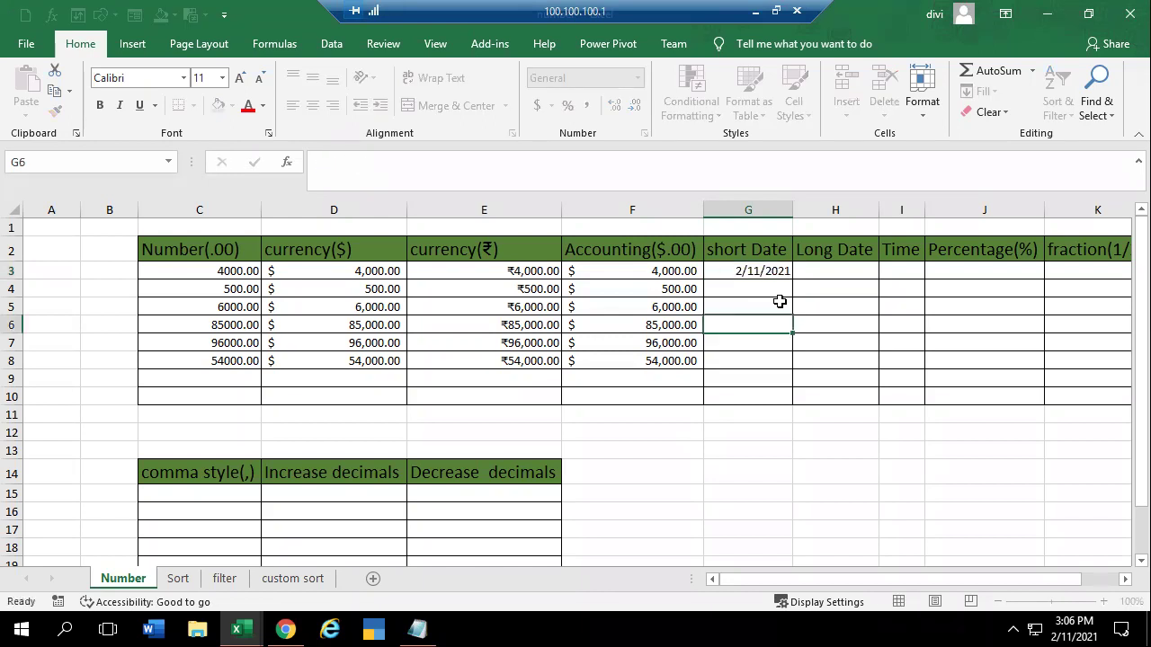
click(758, 273)
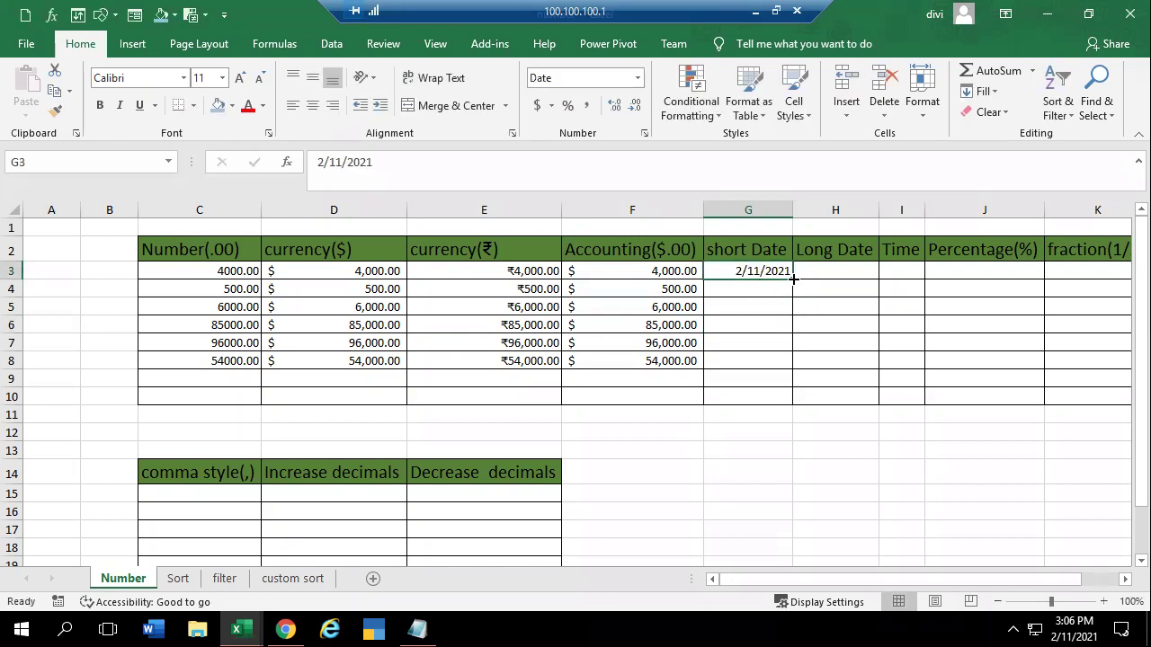
drag(794, 279, 763, 368)
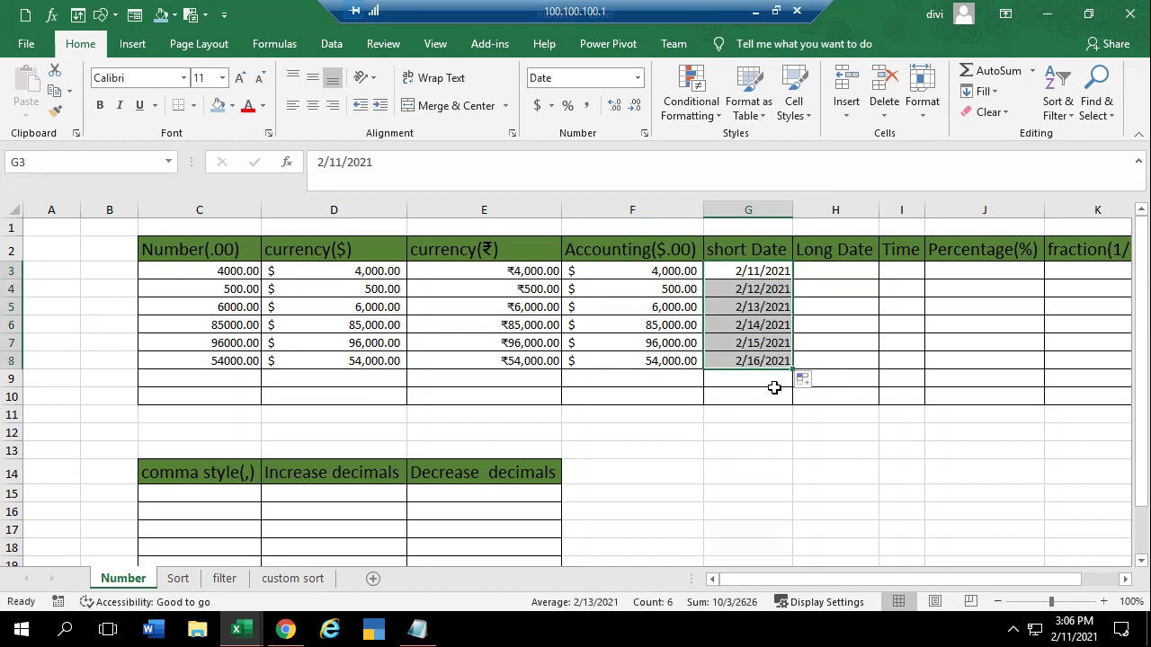
- Enter dates 2/11/2021–2/16/2021 into H3:H8 in the Long Date column
click(829, 272)
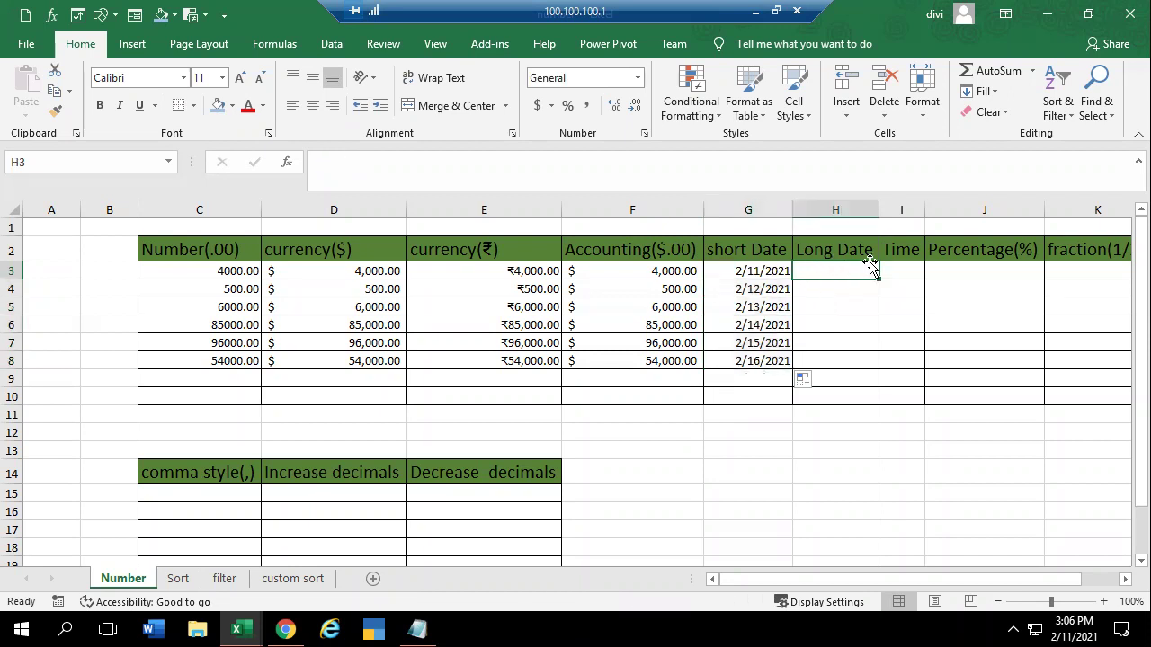
key(ctrl+semicolon)
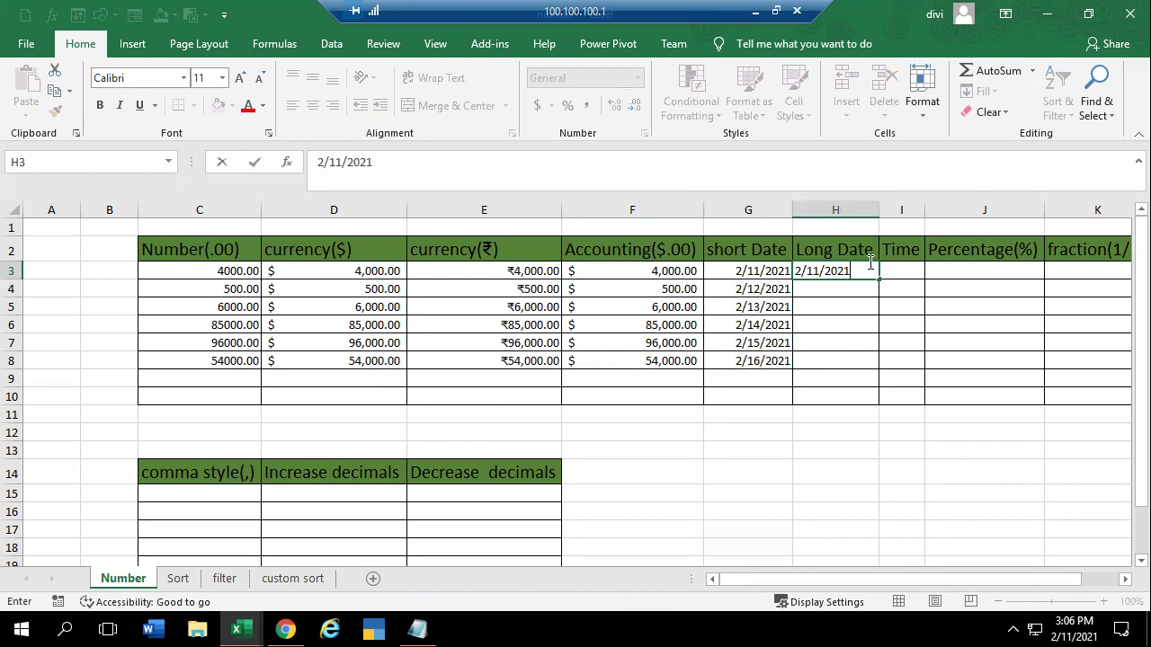
click(841, 307)
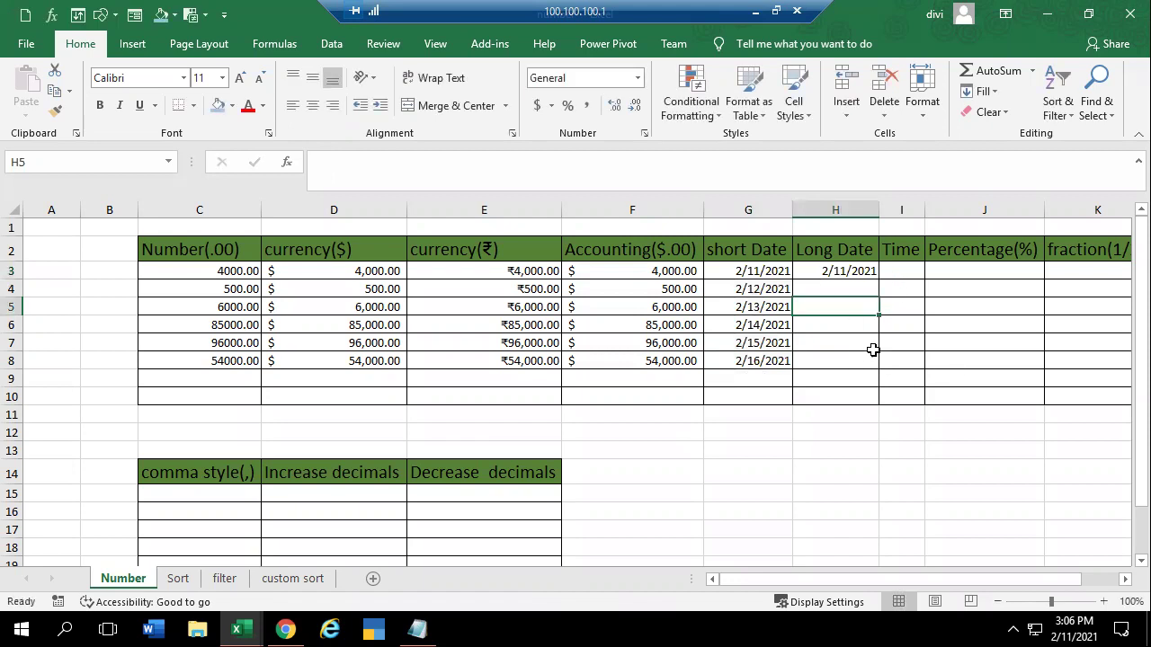
drag(828, 270, 838, 355)
click(861, 274)
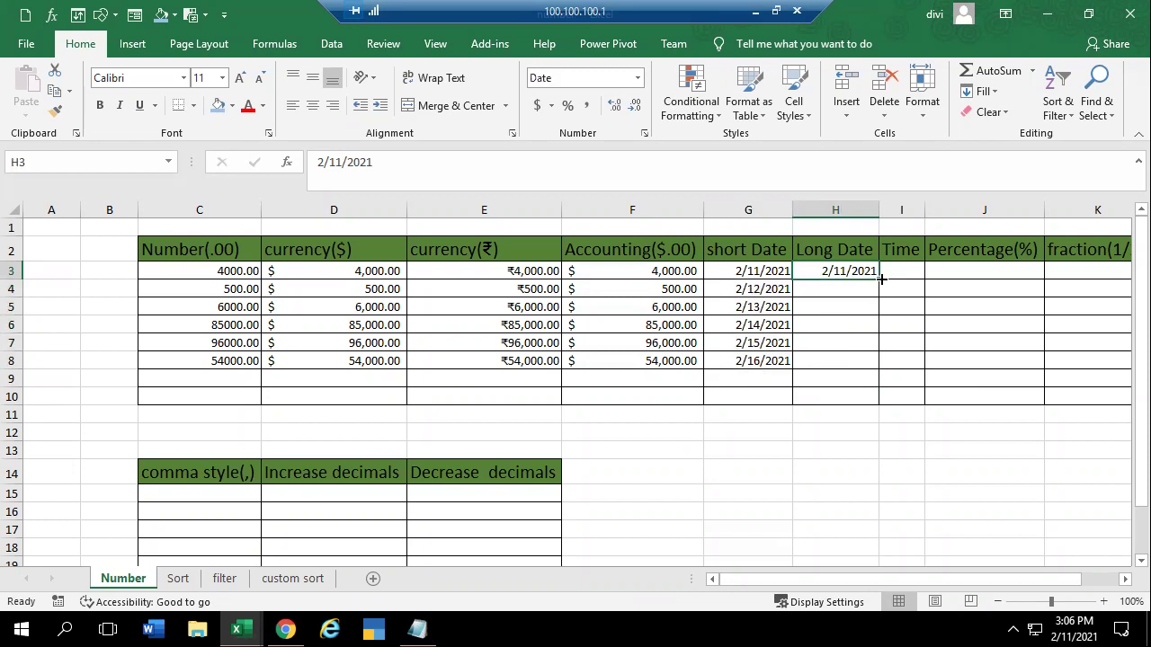
drag(879, 280, 867, 365)
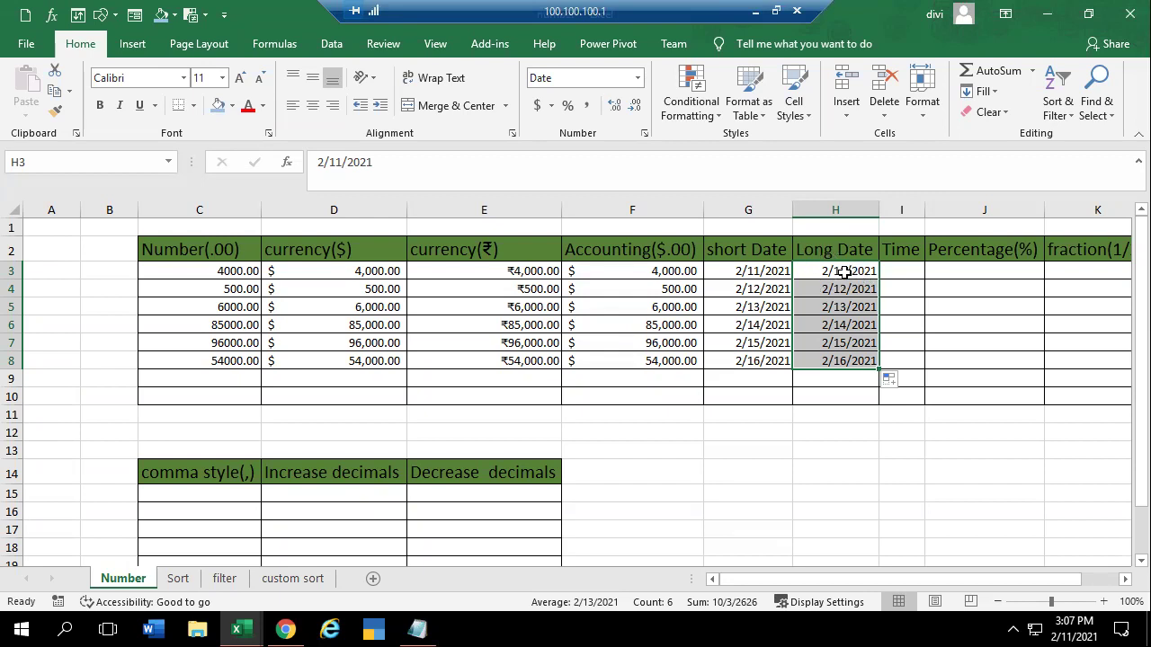
- Apply Long Date format to H3:H8 so they read like Thursday, February 11, 2021
click(638, 79)
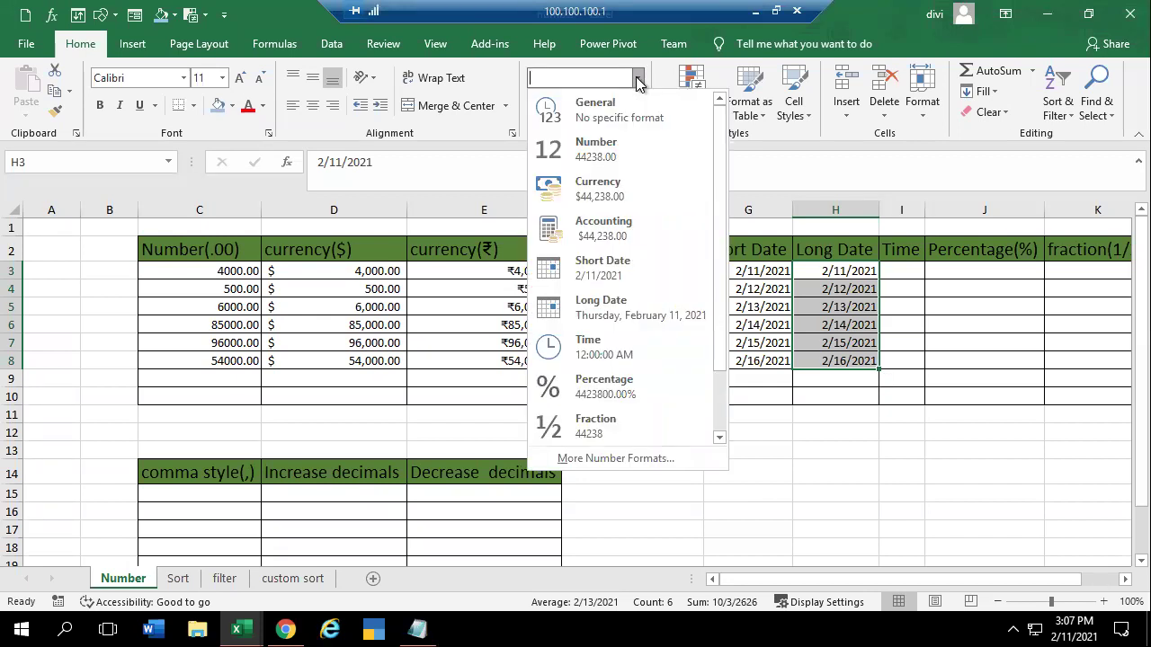
click(616, 311)
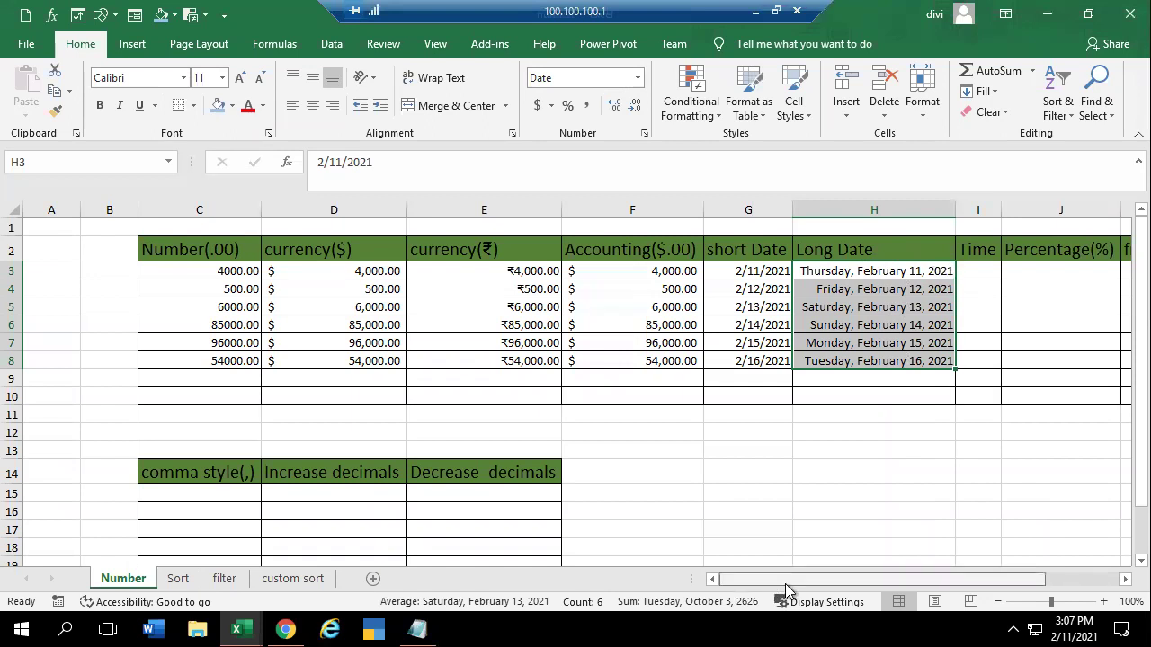
drag(785, 583, 855, 580)
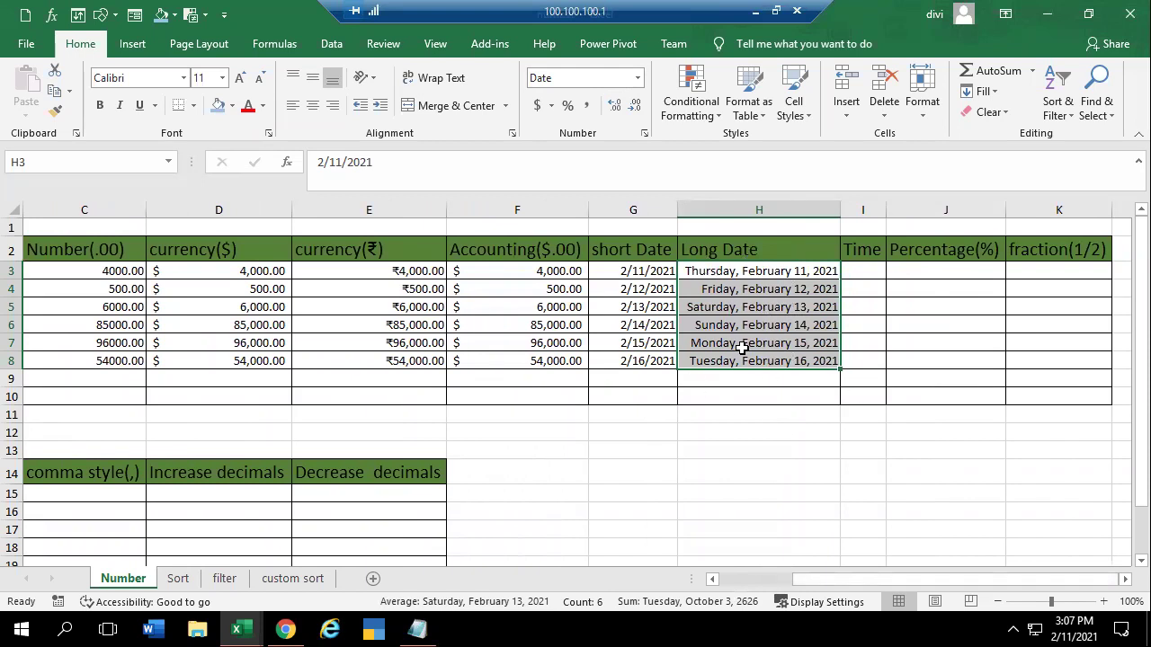
click(870, 271)
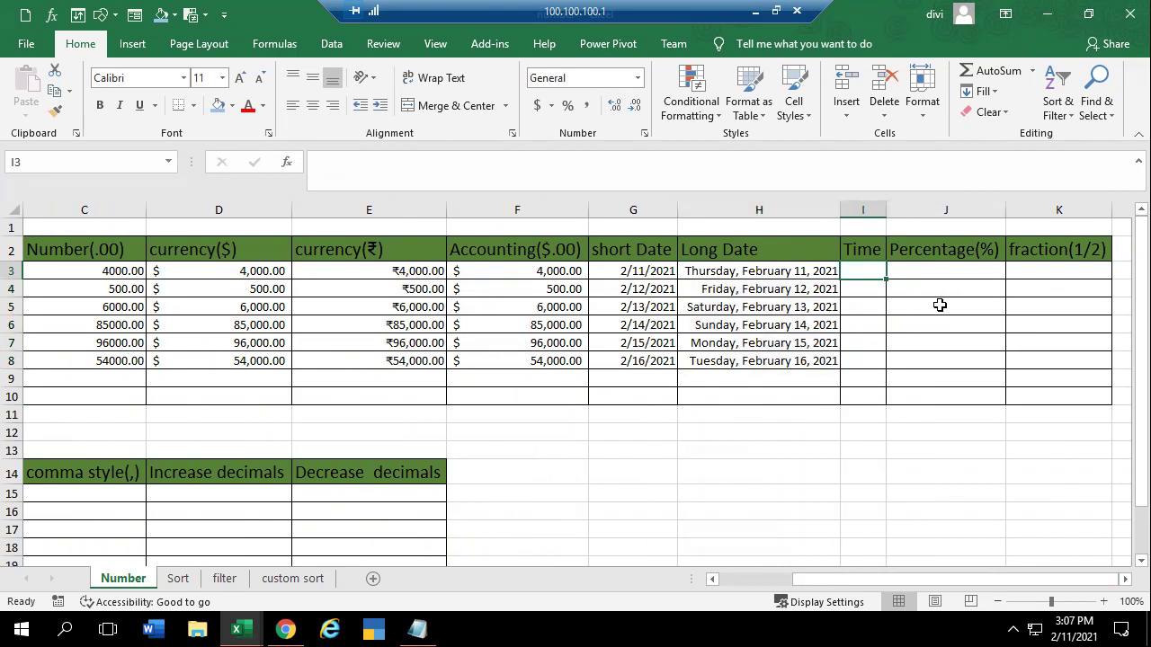
- Insert the current time 3:07 PM into I3 with Ctrl+Shift+;, then select I4:I8
key(ctrl+shift+semicolon)
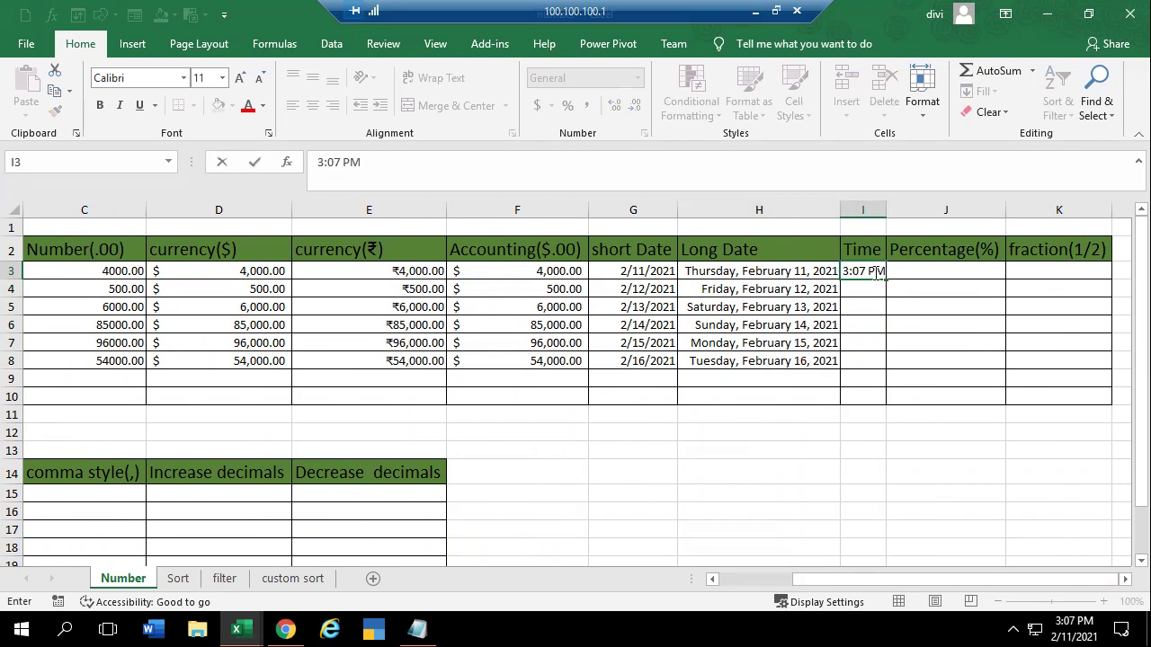
click(873, 286)
click(872, 268)
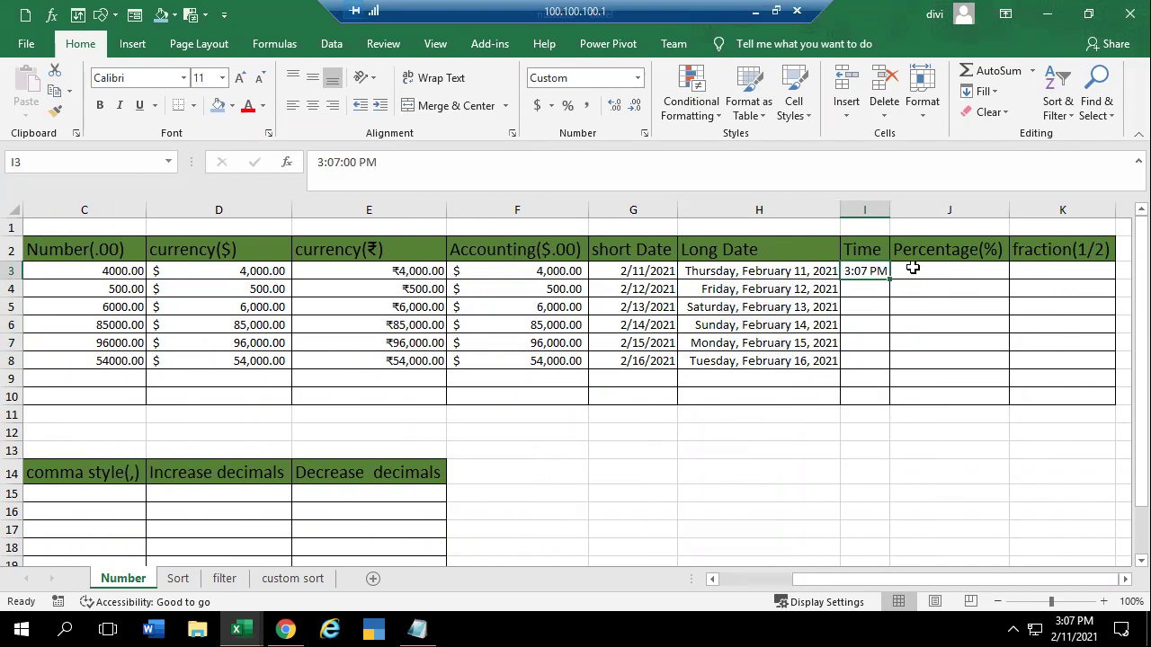
click(868, 286)
click(874, 268)
drag(864, 291, 871, 368)
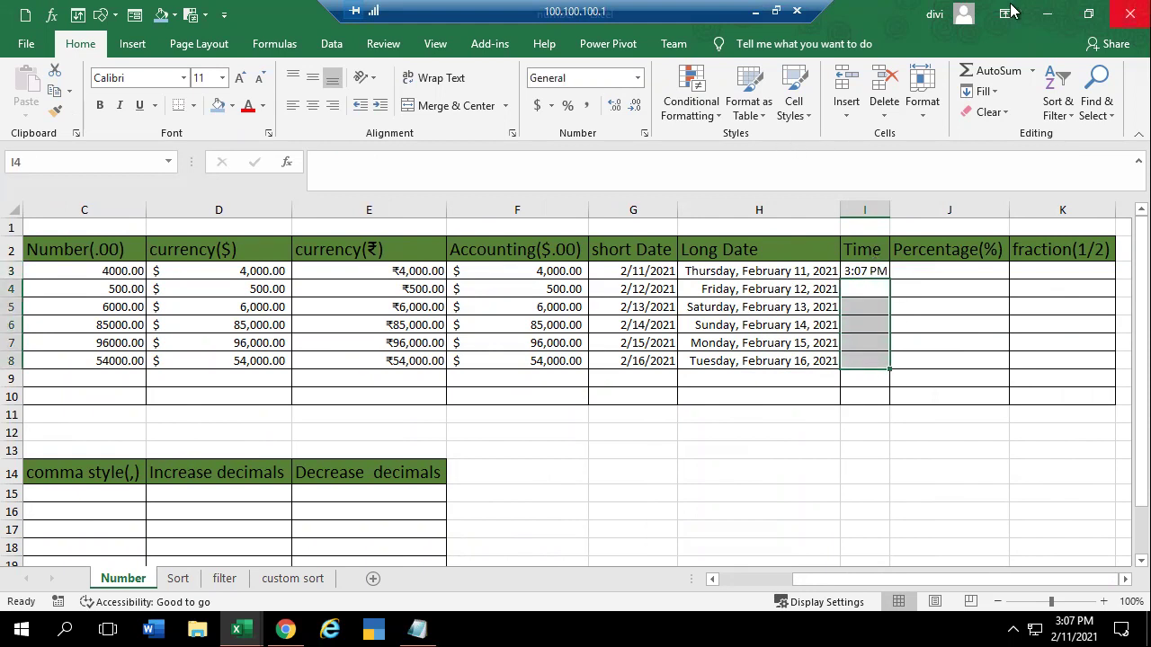
- Format I4:I8 as Time and enter 0 in I4:I6, showing 12:00:00 AM
click(637, 78)
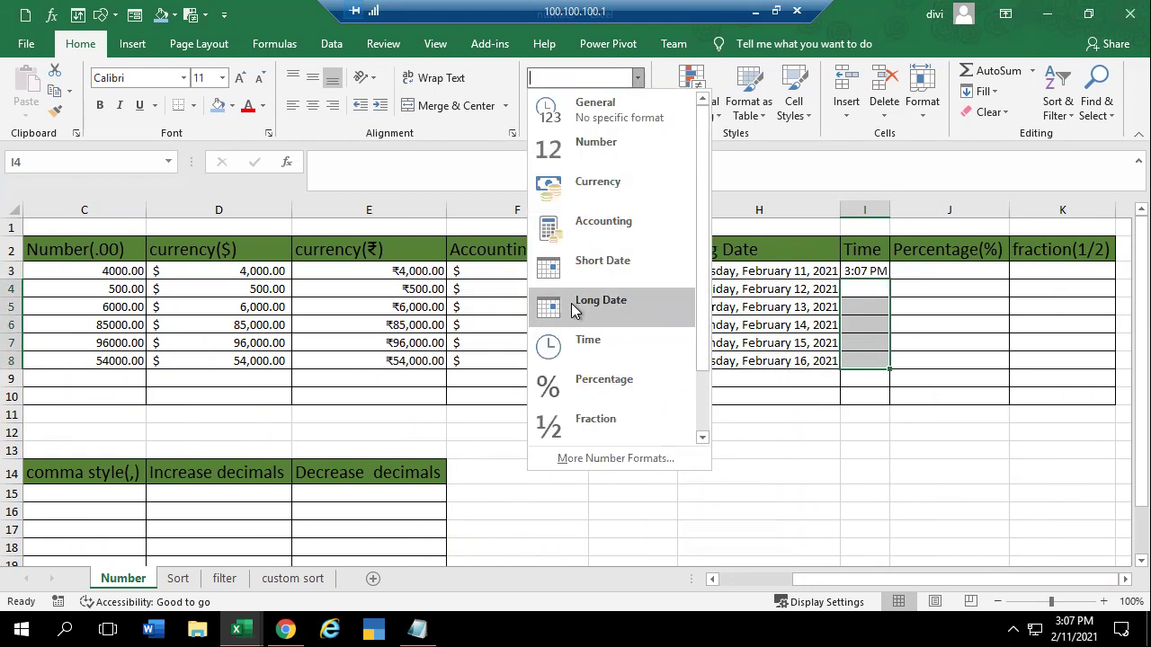
click(589, 340)
click(859, 292)
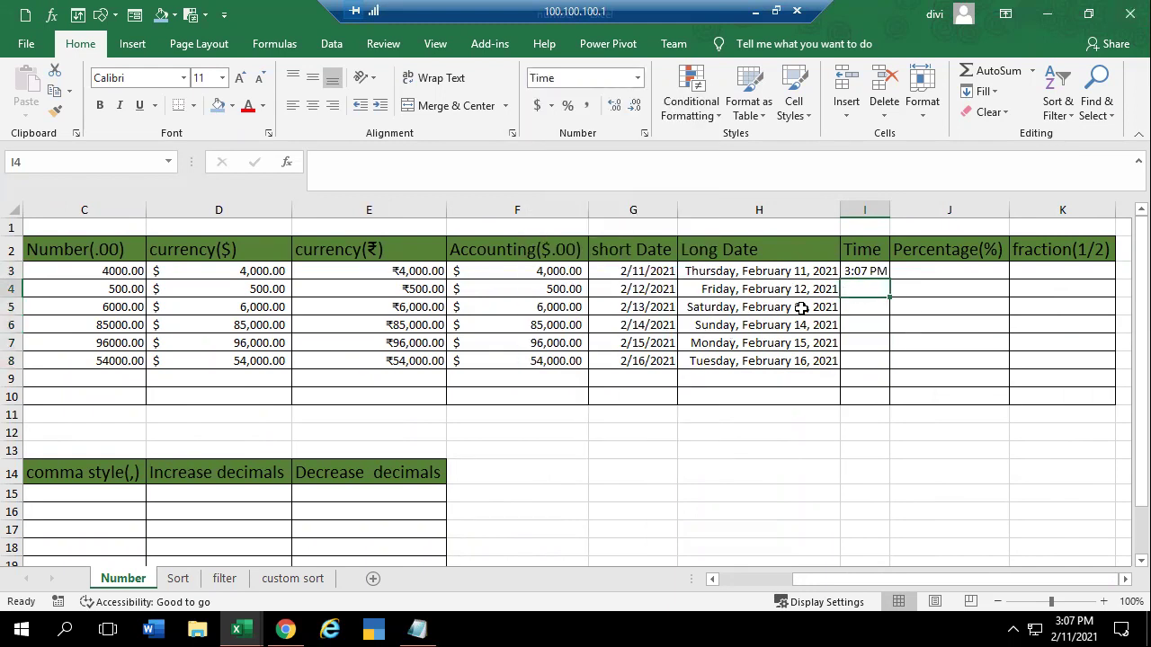
text(0)
key(Return)
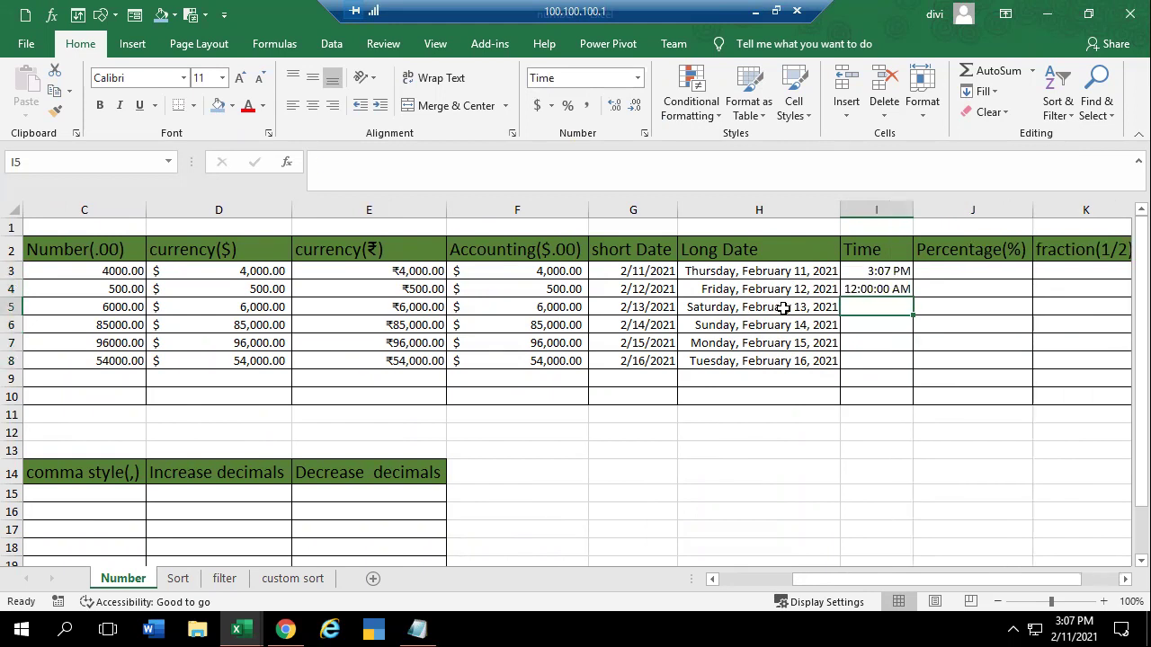
text(00:00 AM)
key(Return)
text(0)
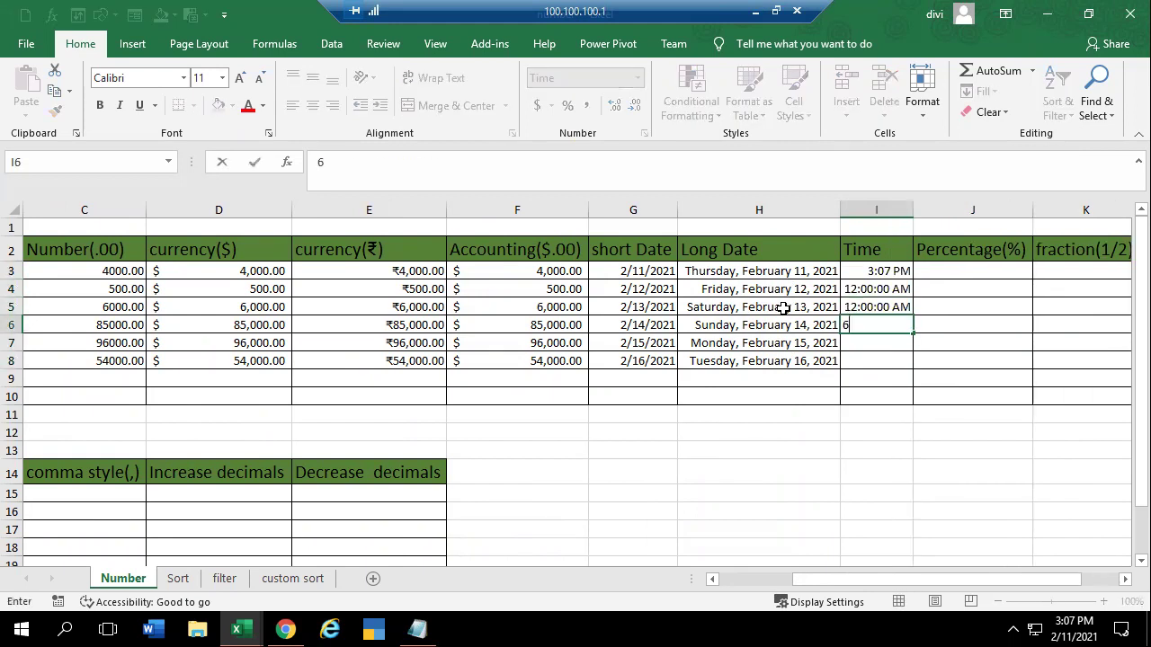
key(Return)
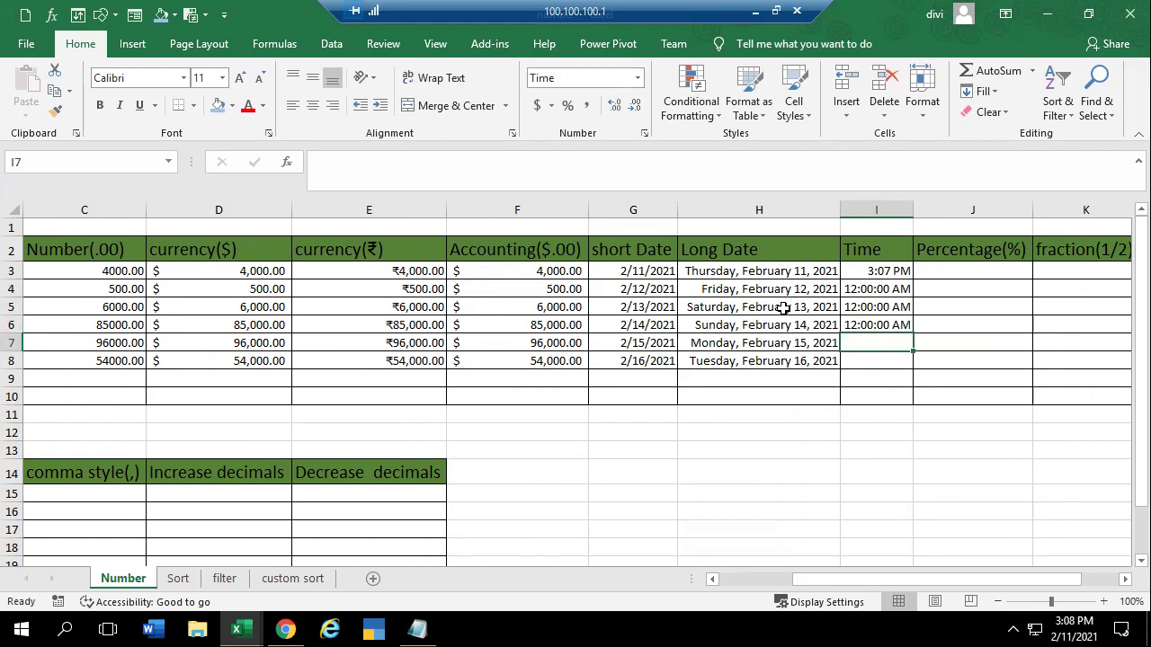
- Enter 16:30:20 in I7 (4:30:20 PM) and 22:15:10 in I8 (10:15:10 PM)
text(16)
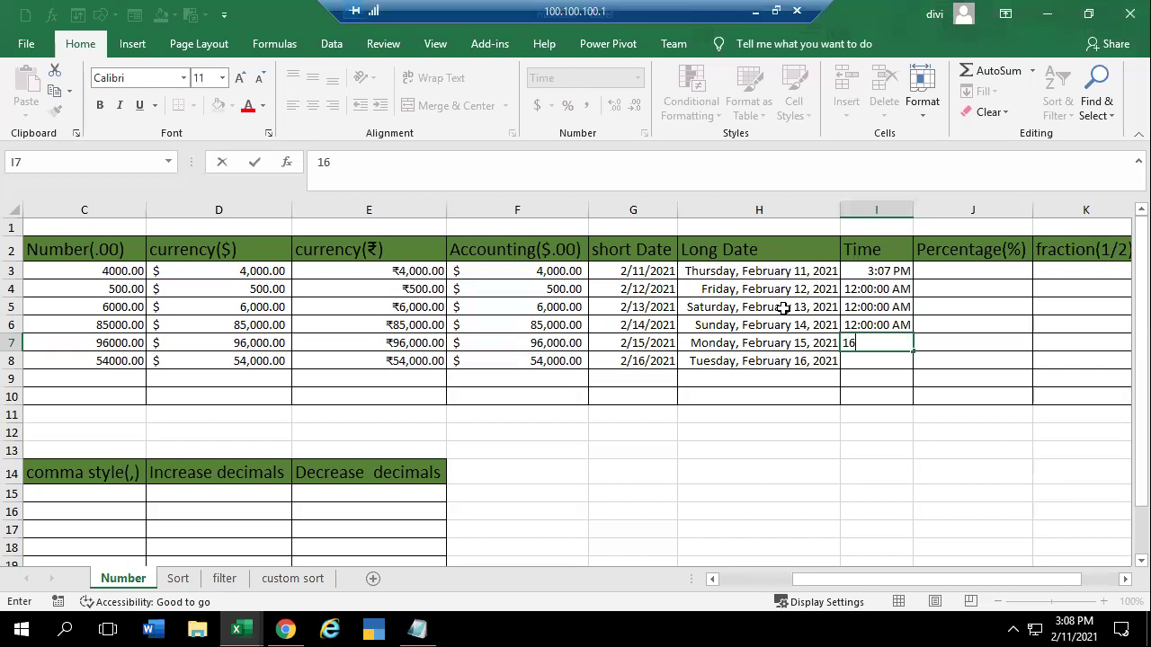
text(:30:20)
key(Return)
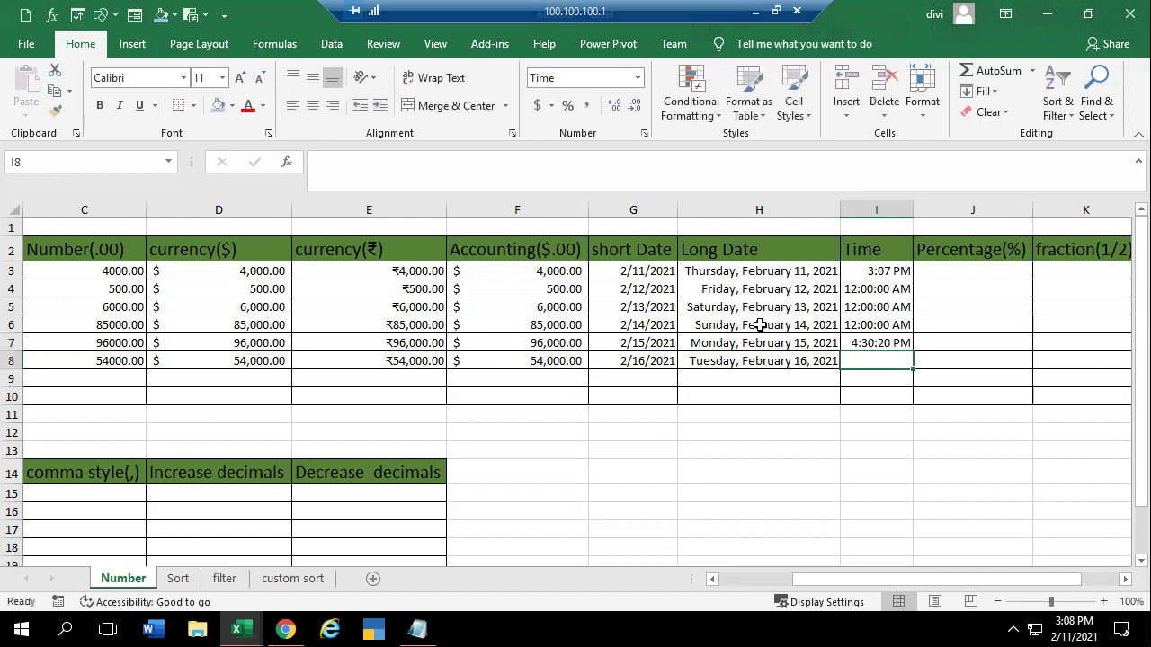
click(872, 344)
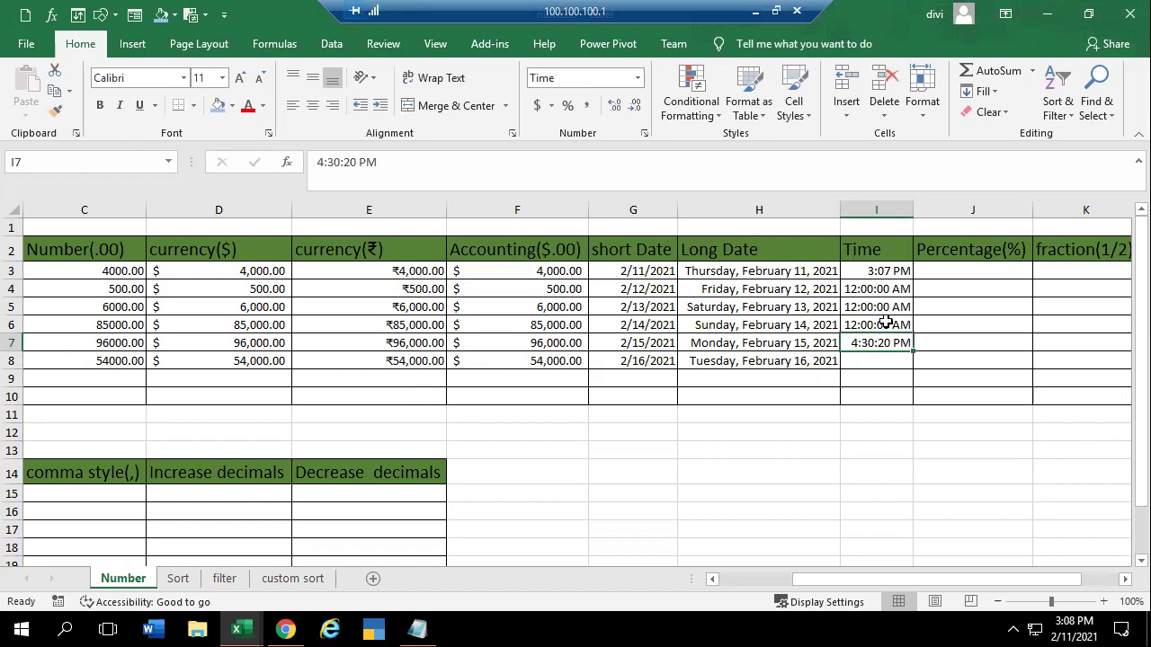
click(886, 322)
click(870, 342)
click(885, 359)
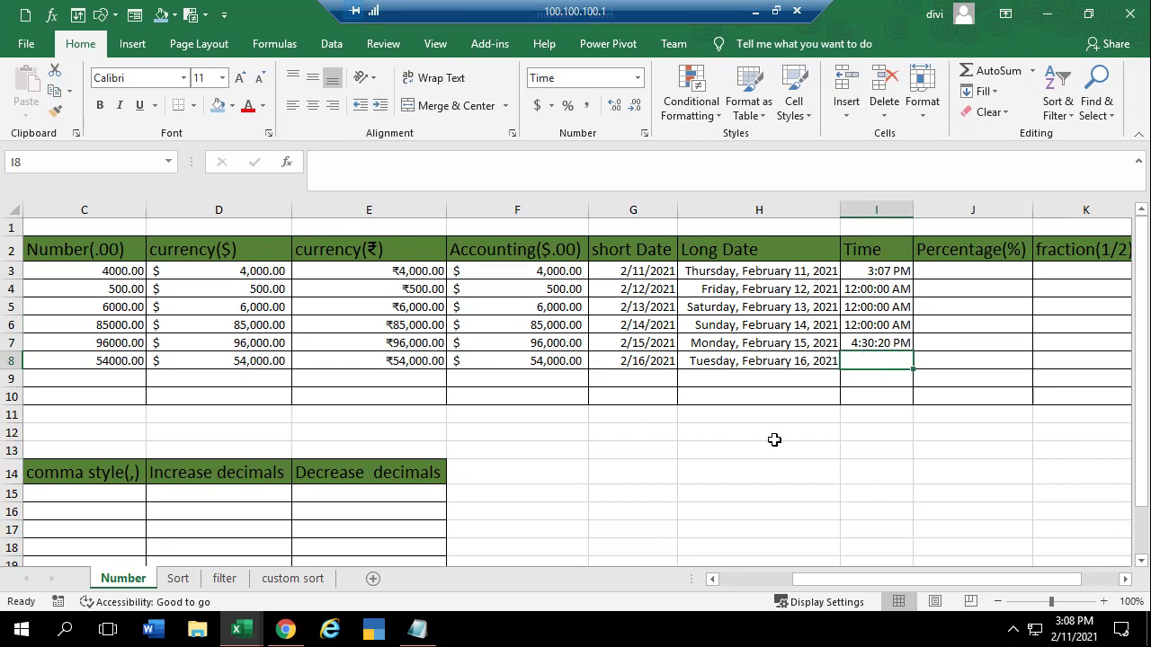
text(22)
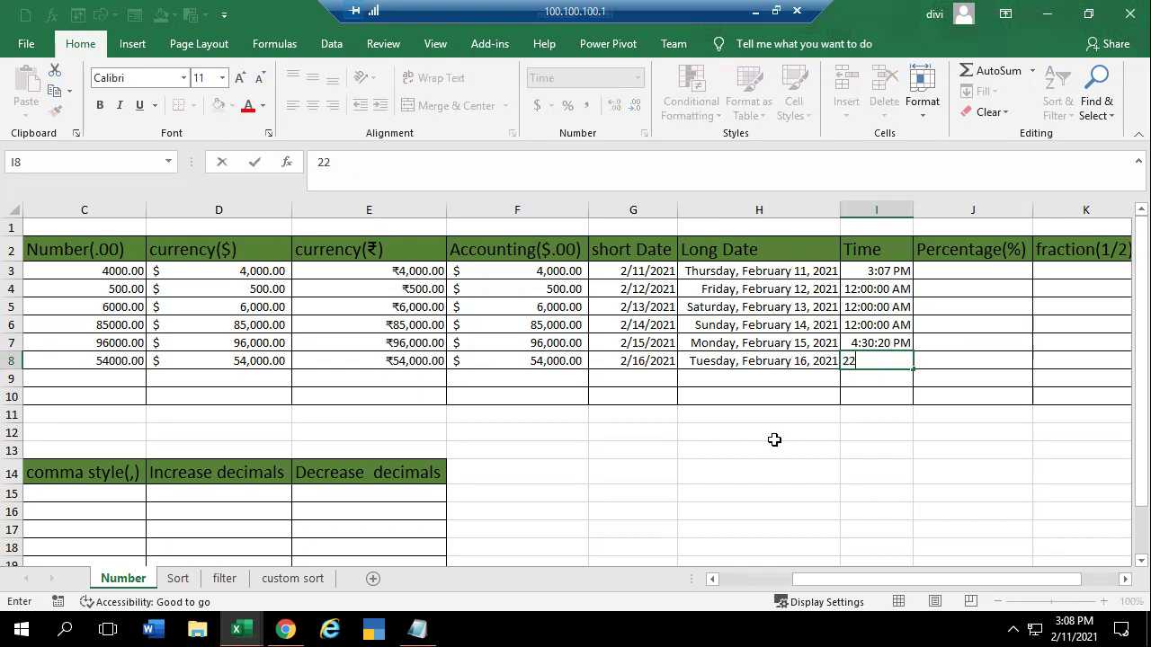
text(:15:10)
key(ctrl+Return)
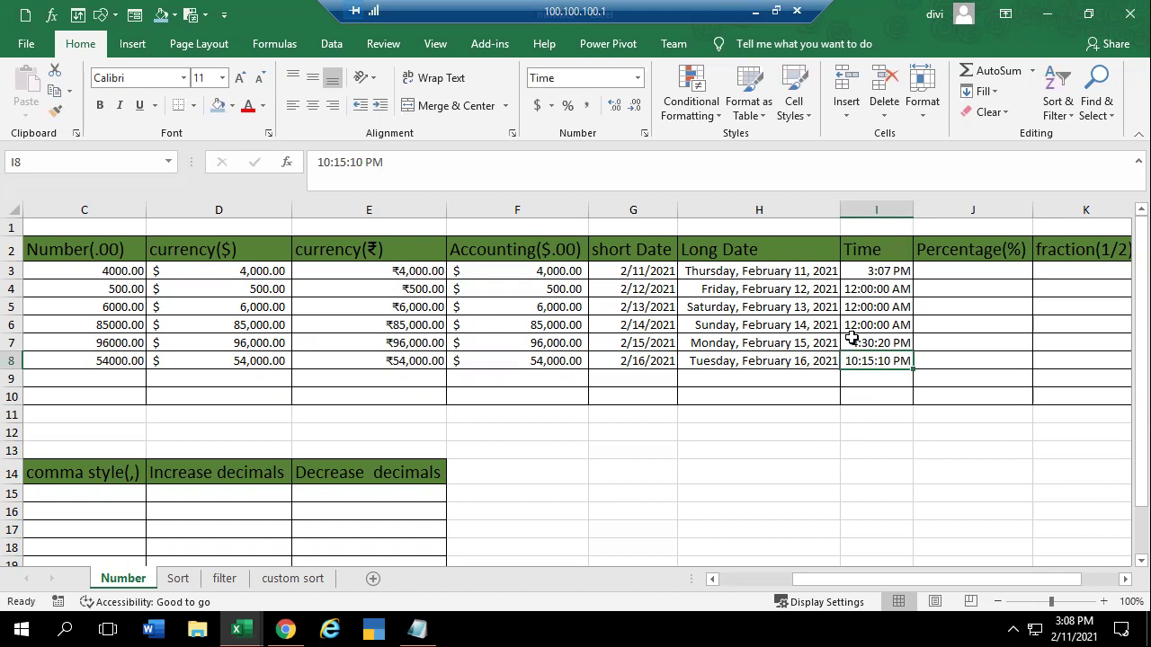
- Replace I6 with 8:02:30 AM, cancelling an accidental move of it onto I7
click(853, 328)
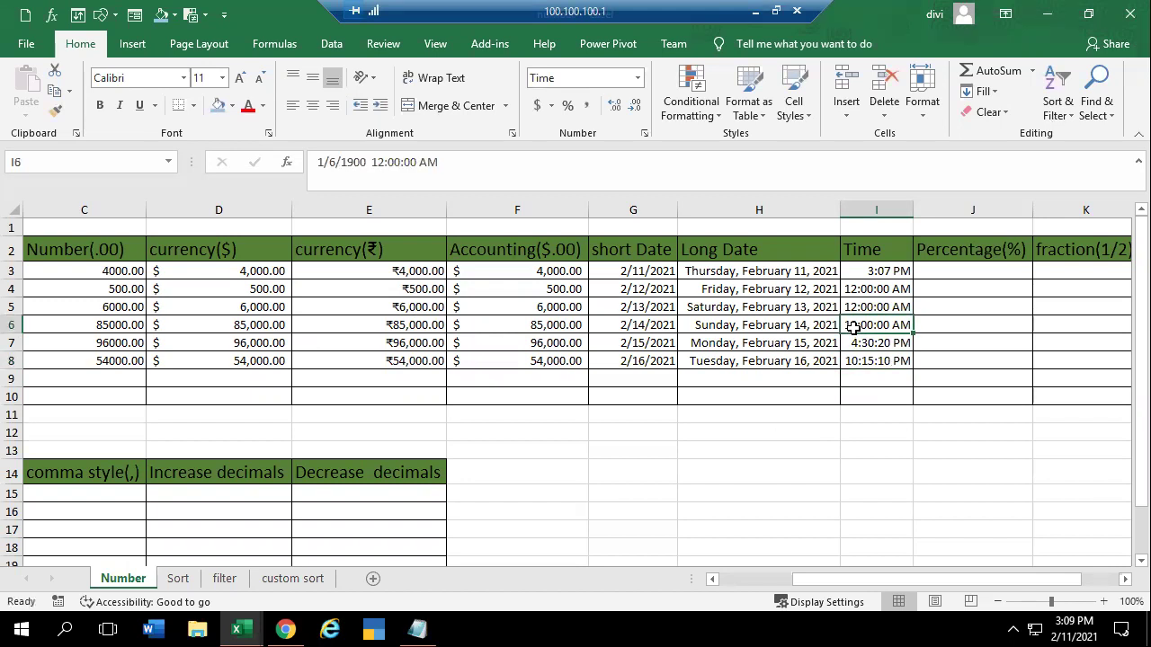
text(8:02)
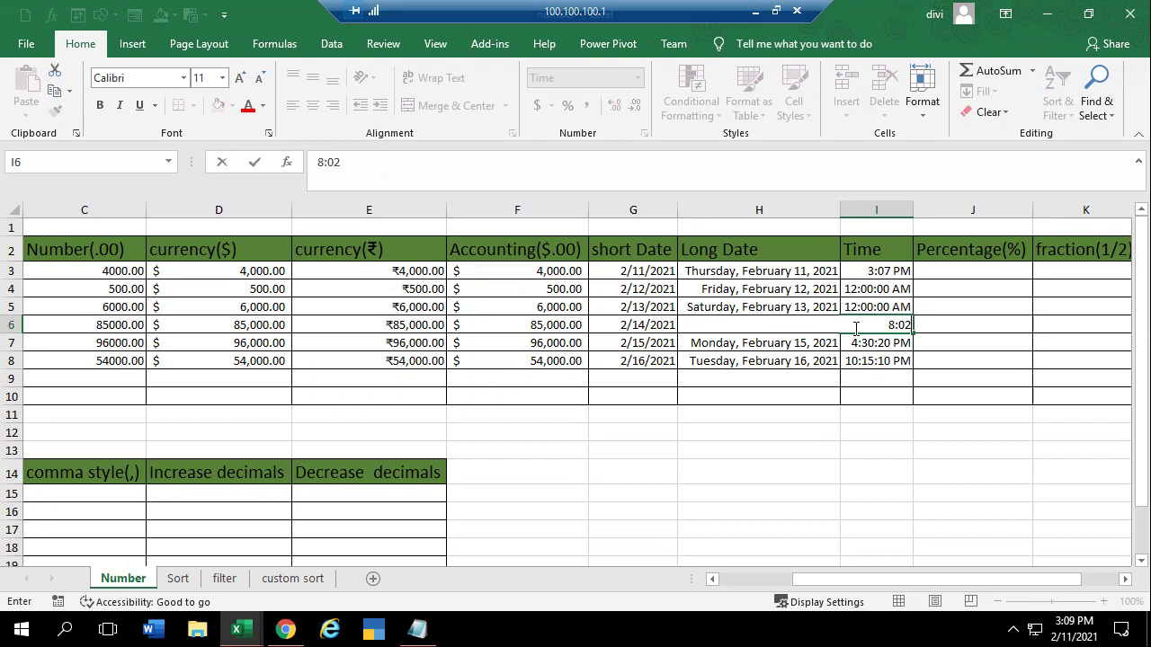
text(0)
key(Return)
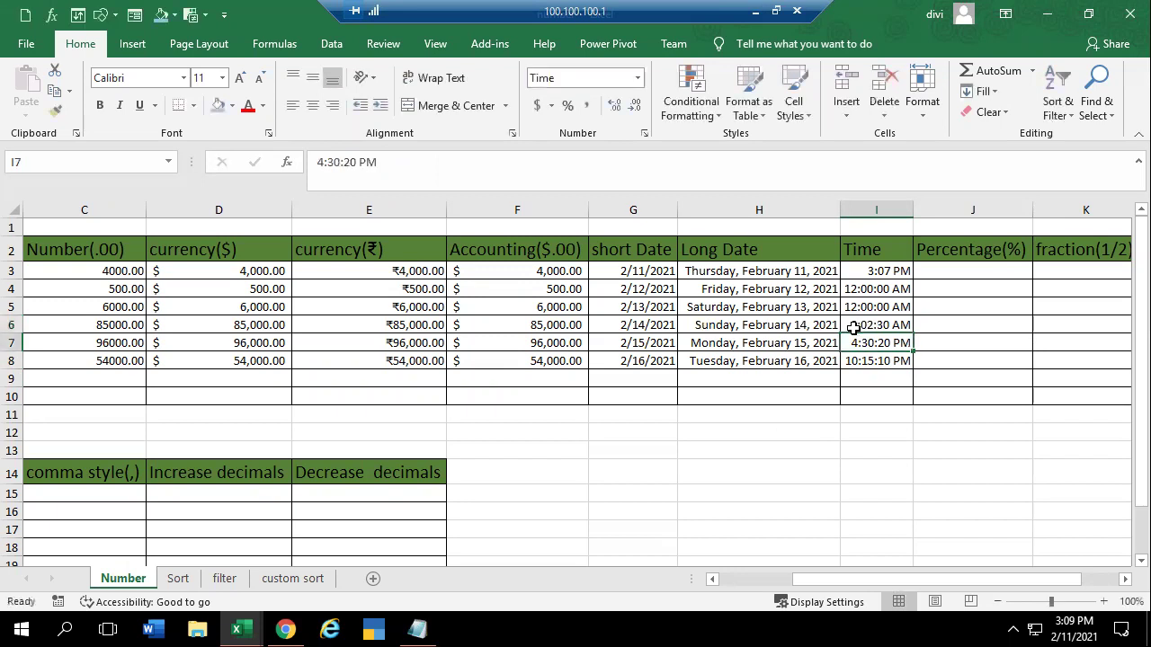
click(881, 325)
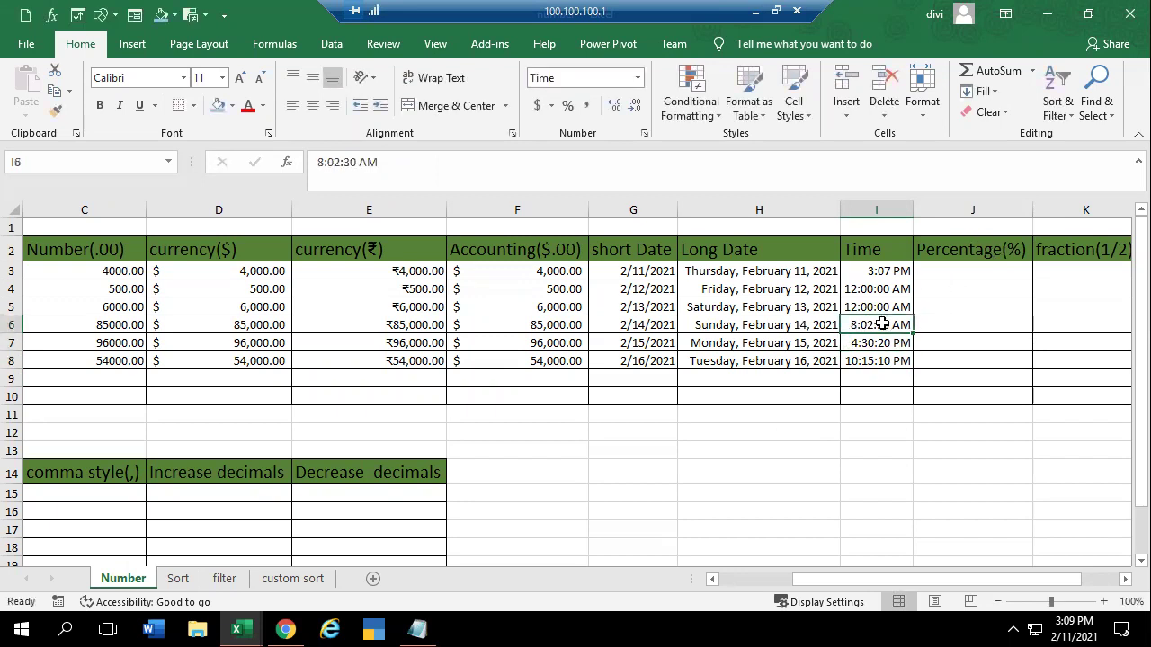
drag(858, 334, 861, 352)
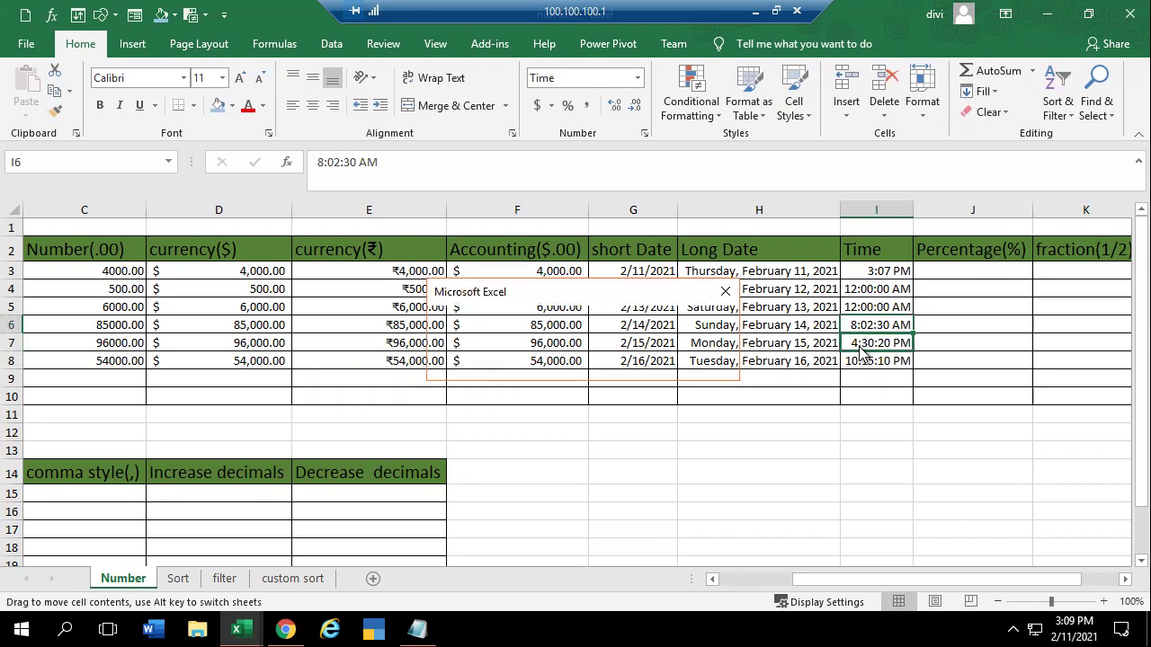
click(725, 291)
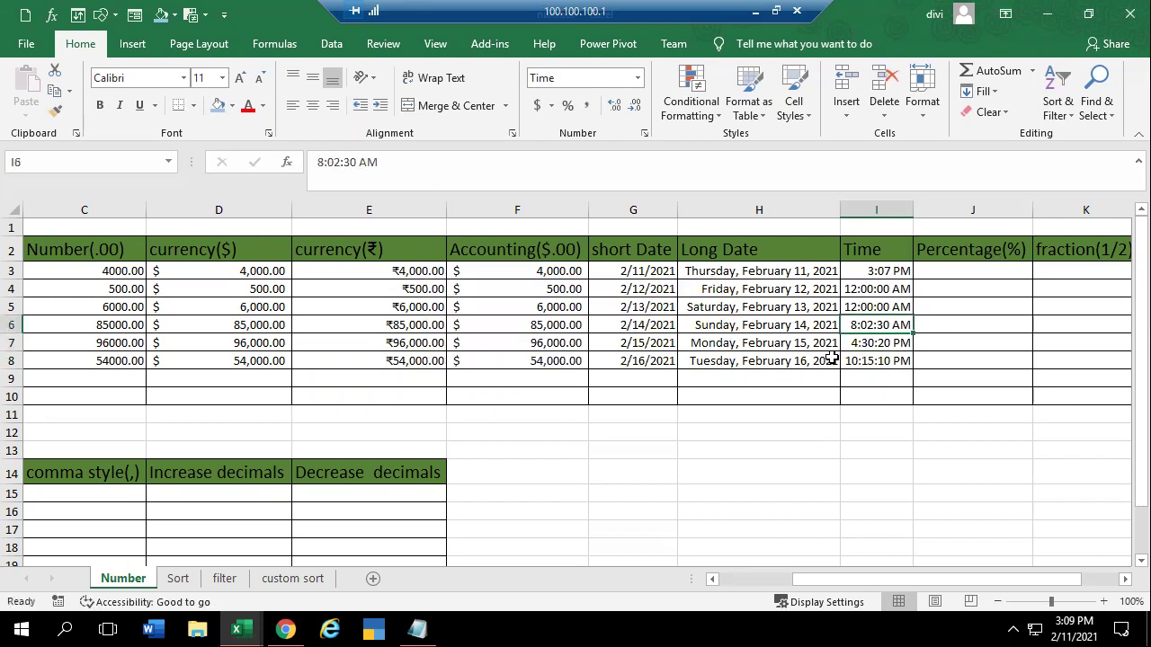
drag(871, 360, 890, 289)
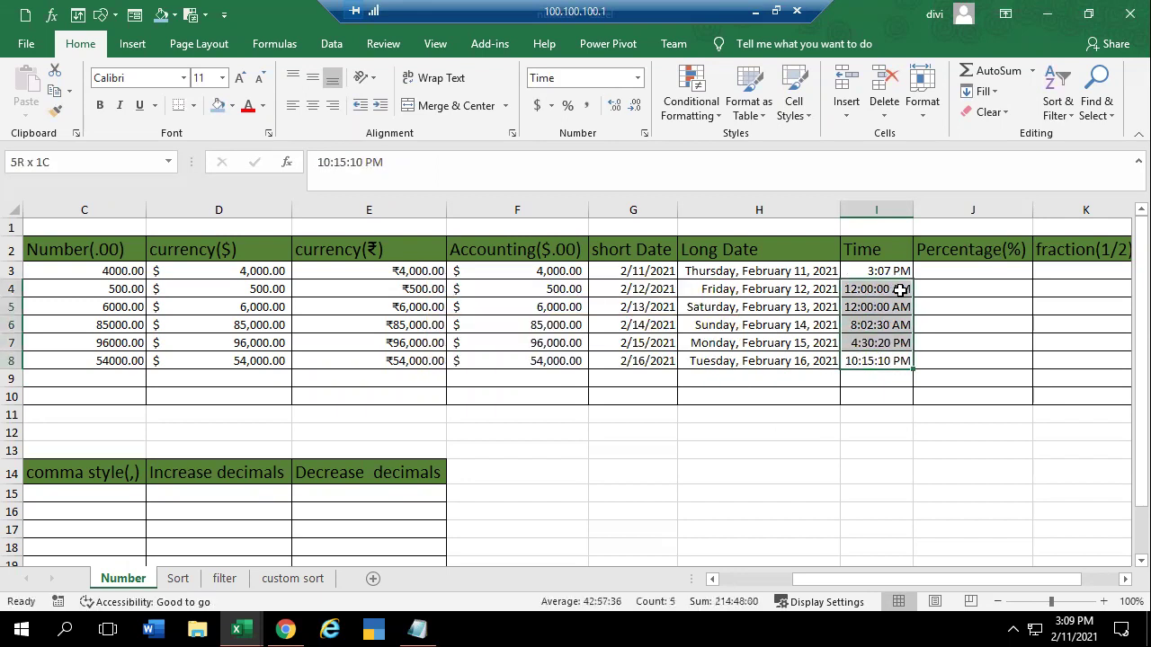
click(954, 271)
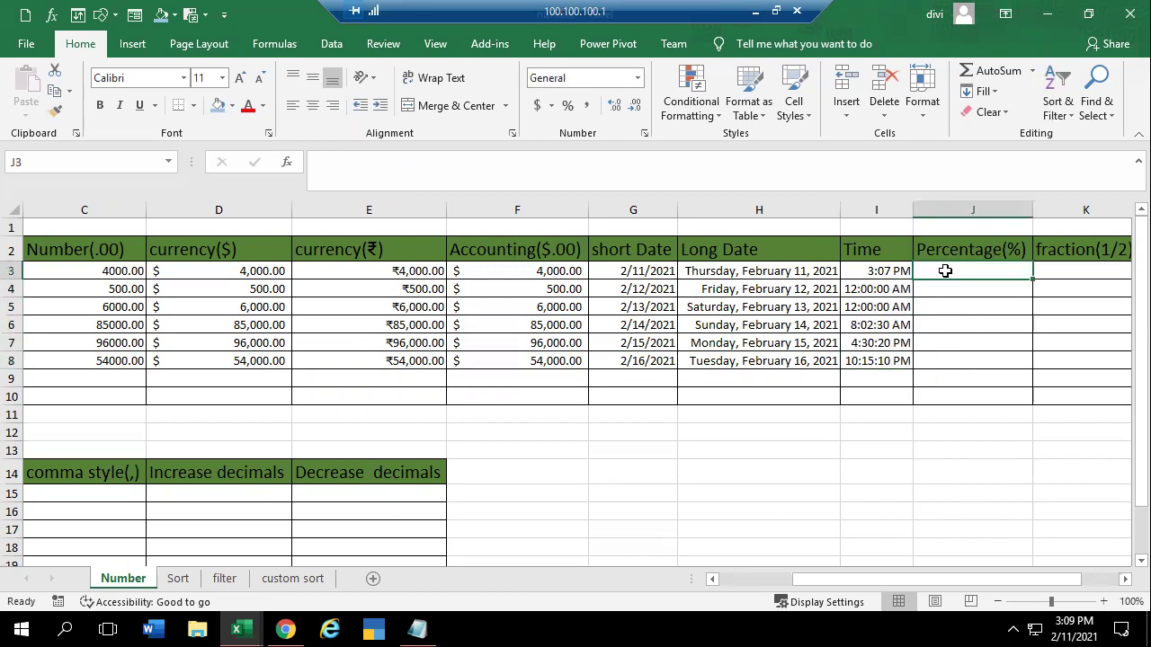
text(20)
key(Return)
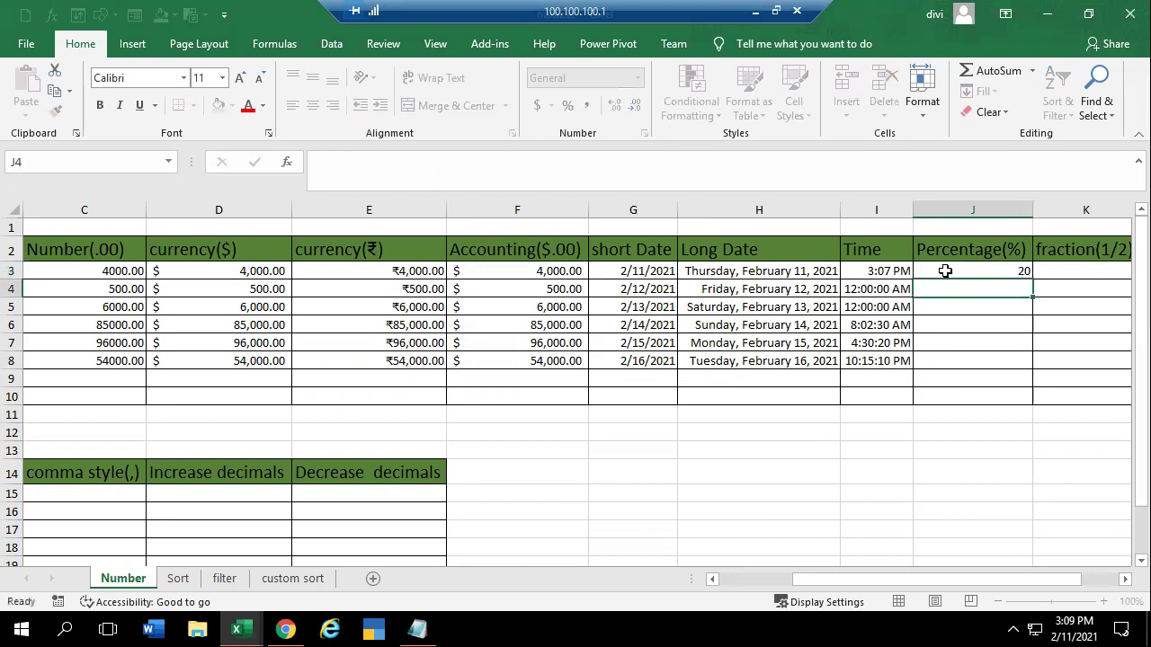
text(50)
key(Return)
text(620)
key(Return)
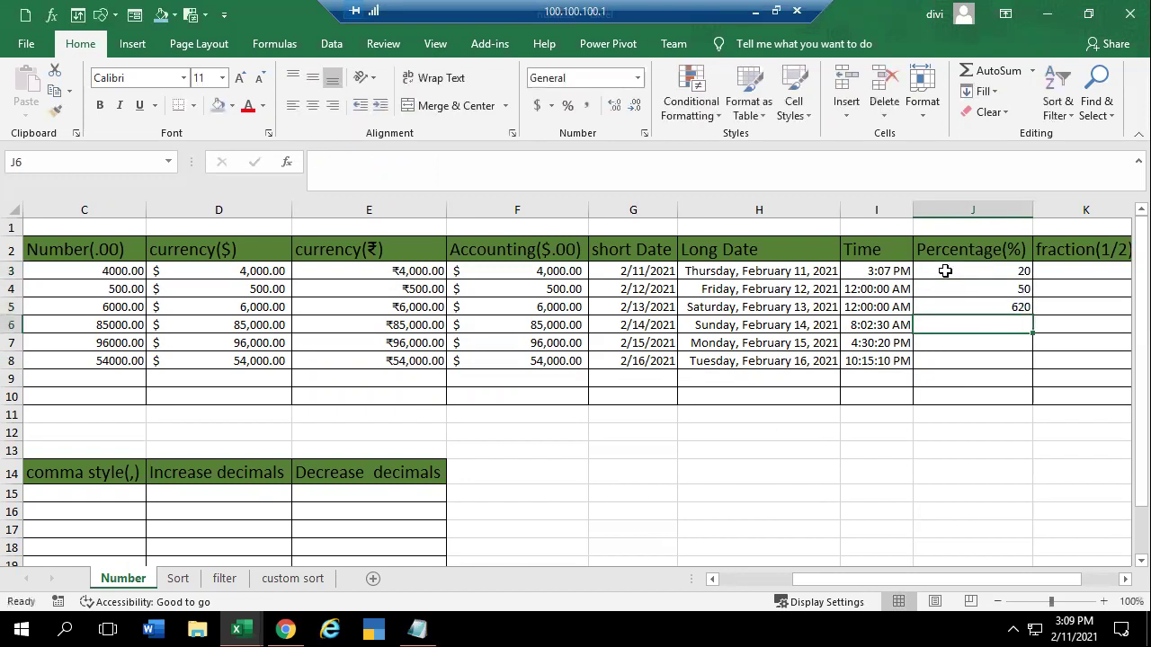
key(Up)
text(62)
key(Return)
text(85)
key(Return)
text(95)
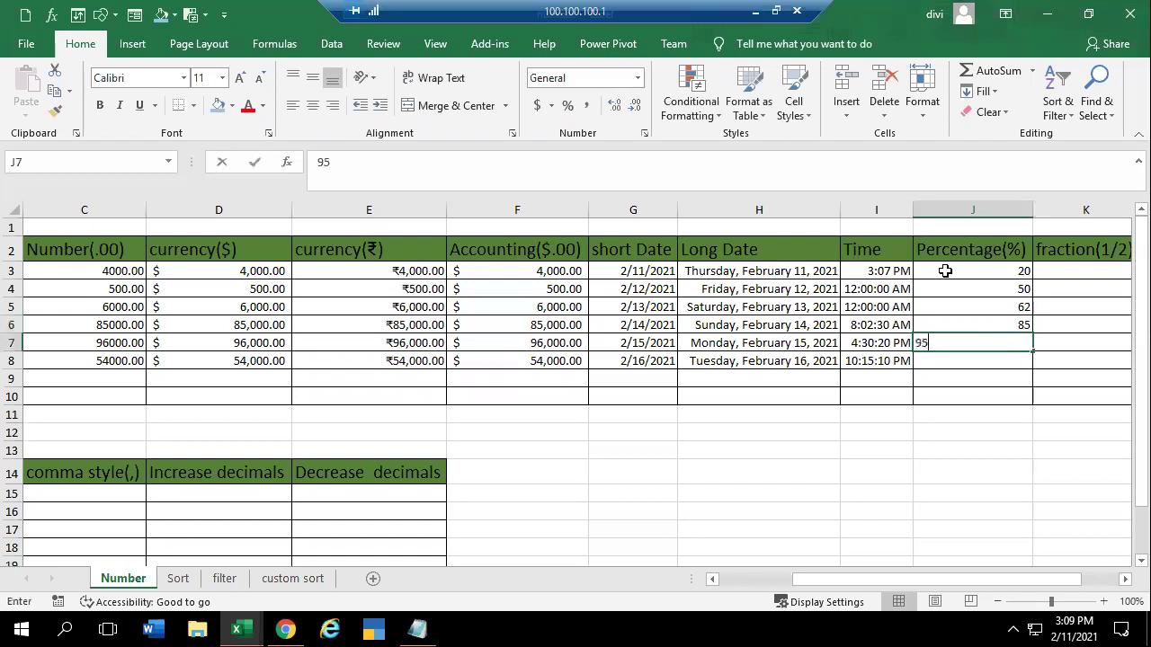
key(Return)
text(23)
key(Return)
click(979, 273)
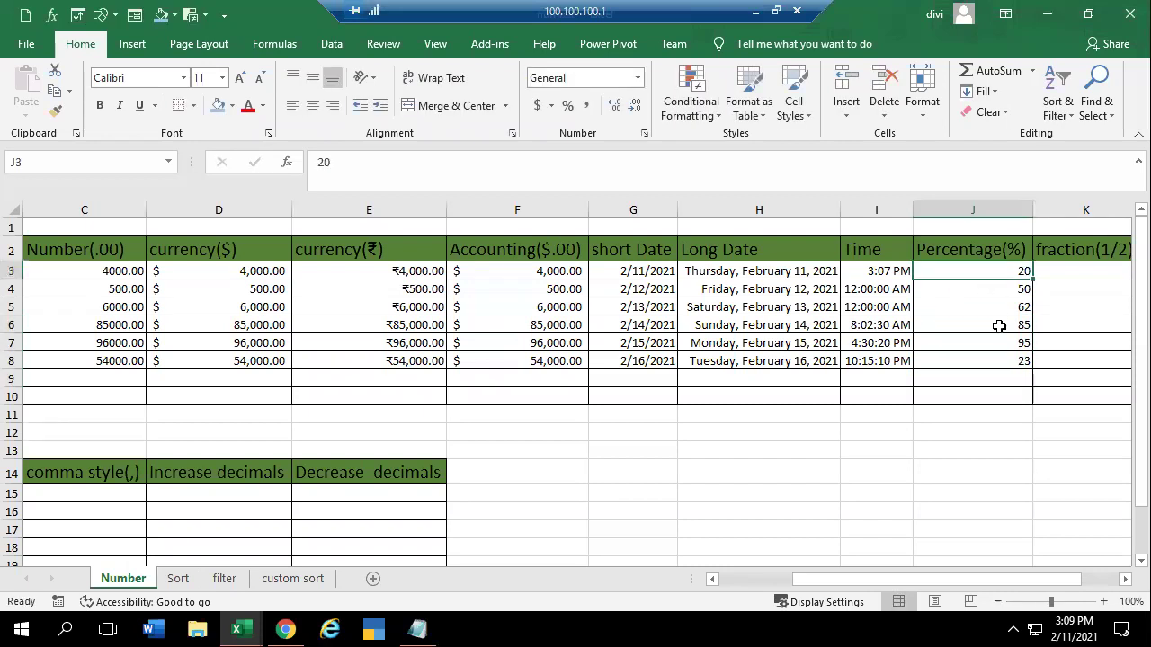
drag(999, 327, 990, 356)
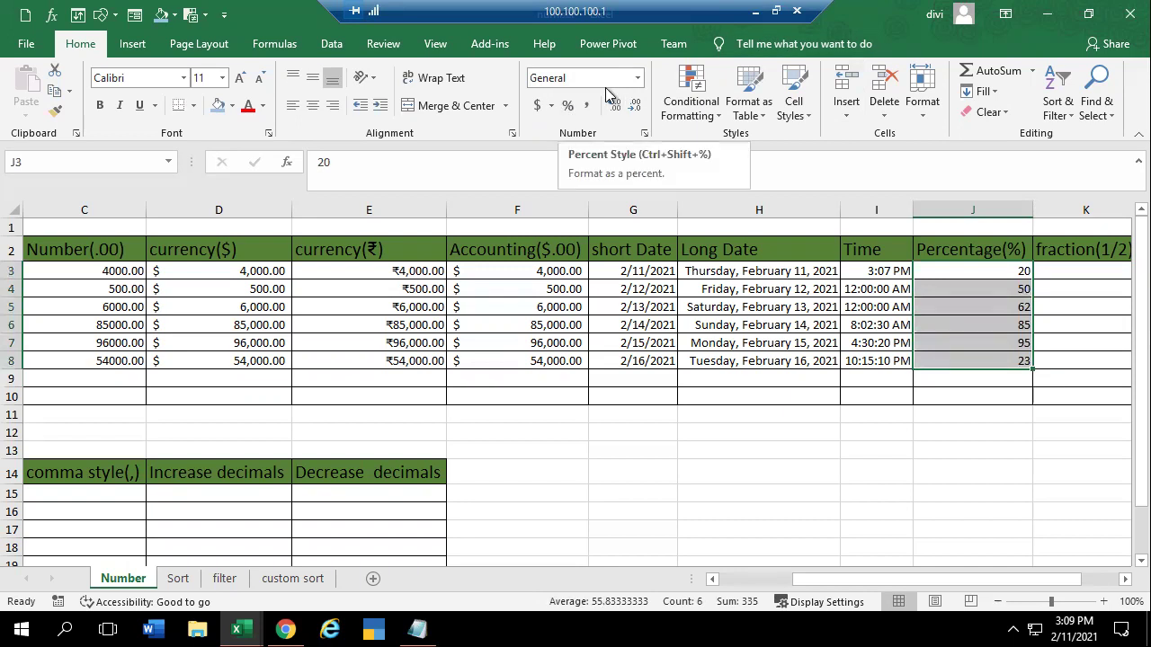
click(636, 81)
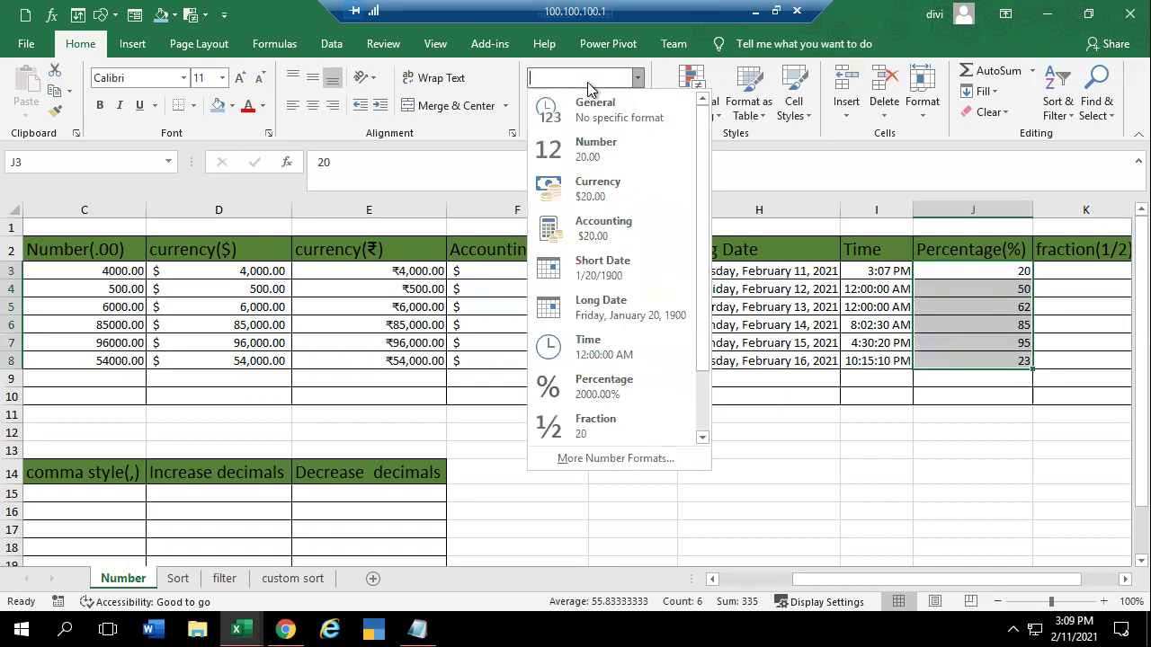
click(598, 395)
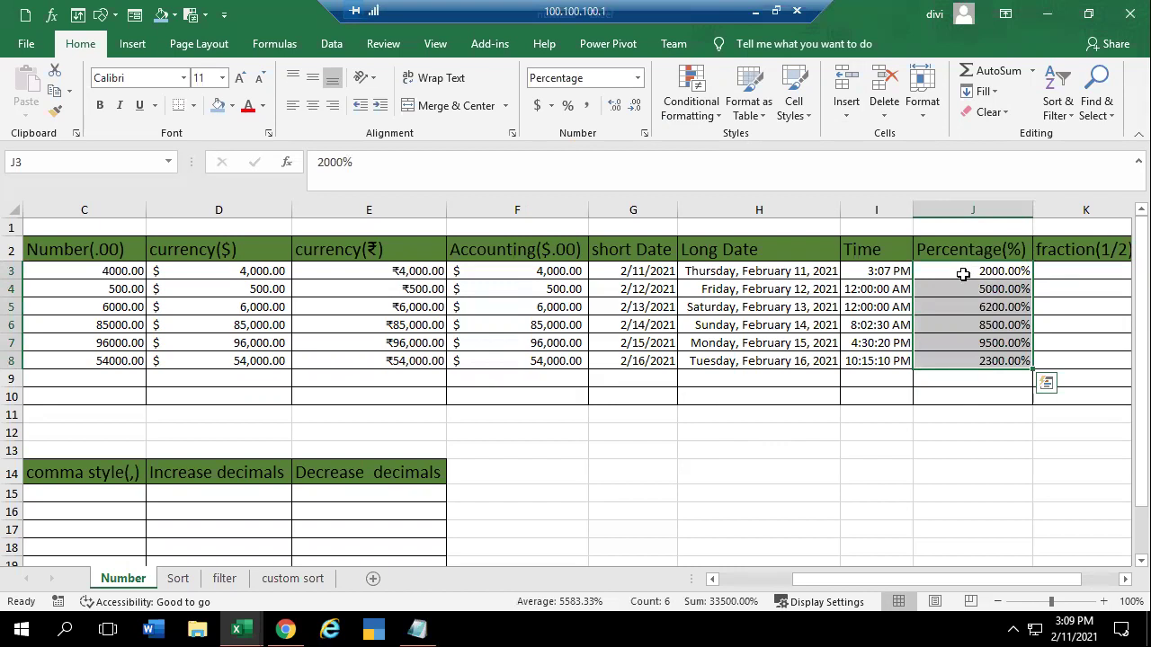
drag(961, 274, 956, 365)
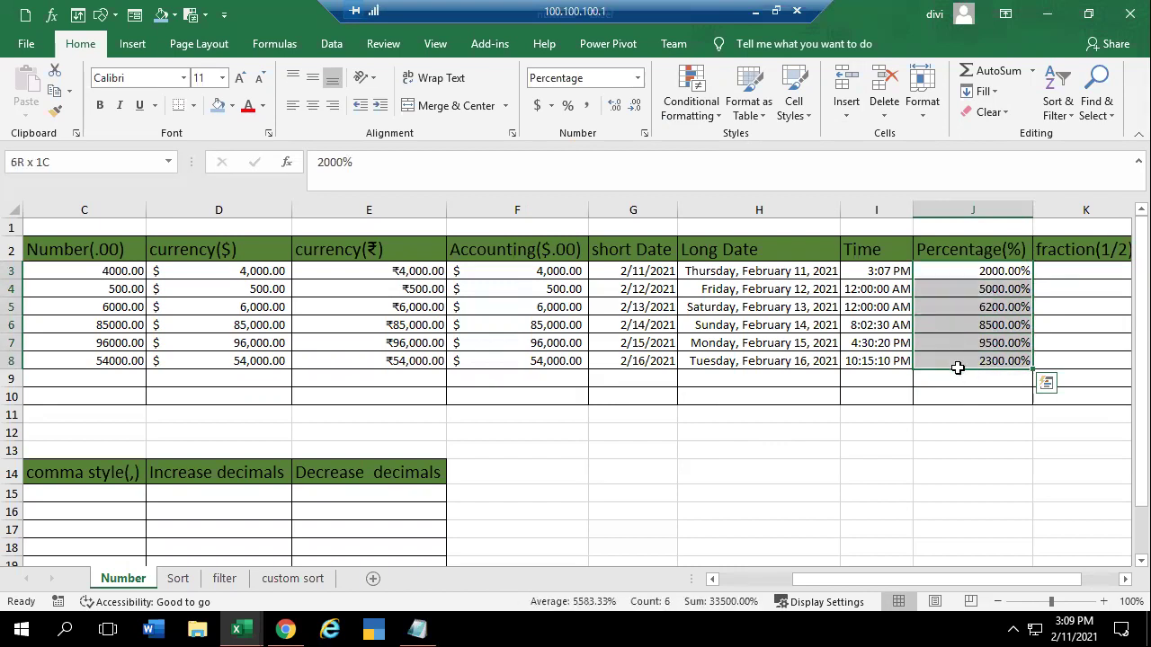
key(Delete)
click(966, 376)
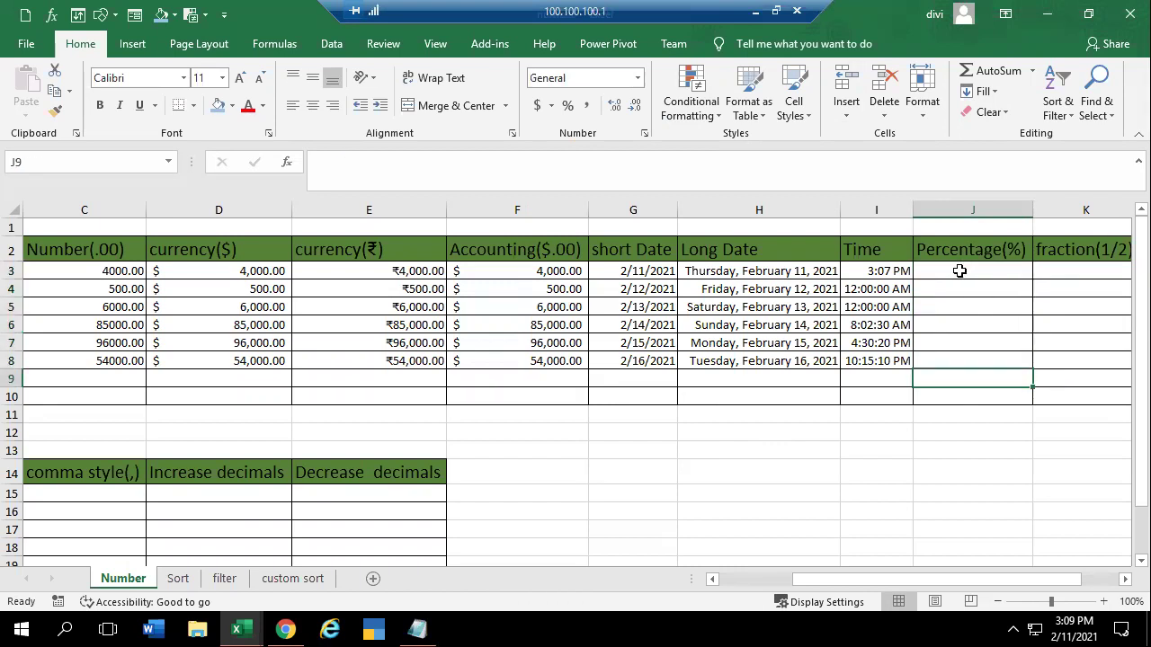
- Format J3:J9 as Percentage and enter 20% and 60% in J3:J4
drag(959, 271, 955, 374)
key(ctrl+shift+5)
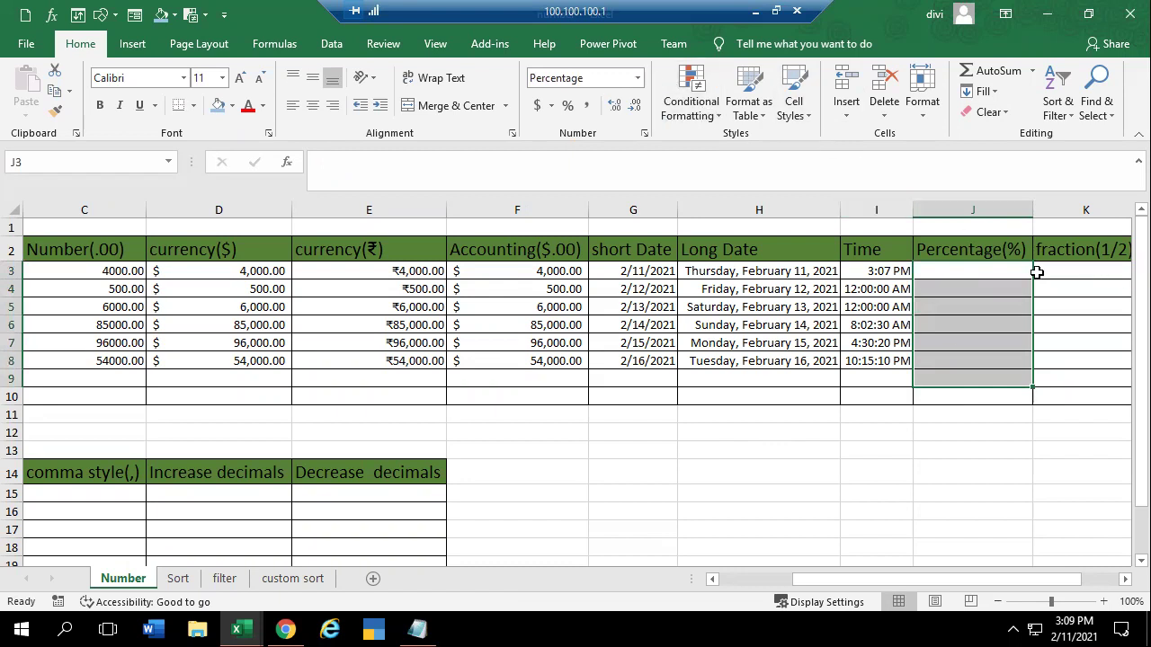
click(979, 273)
text(20)
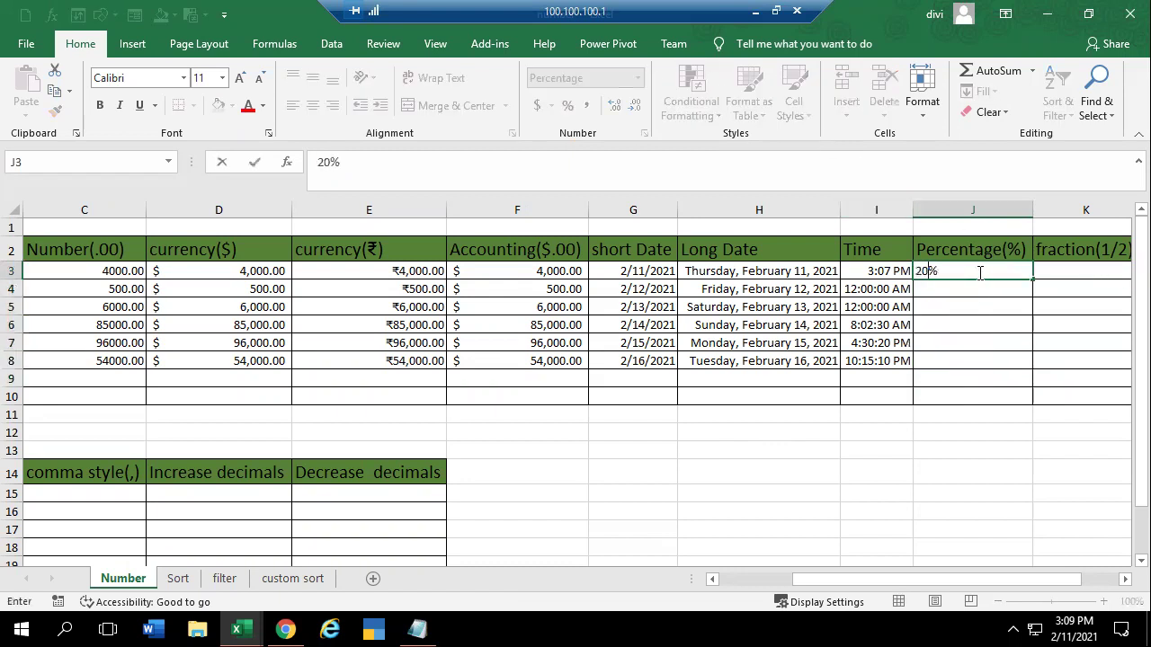
key(Return)
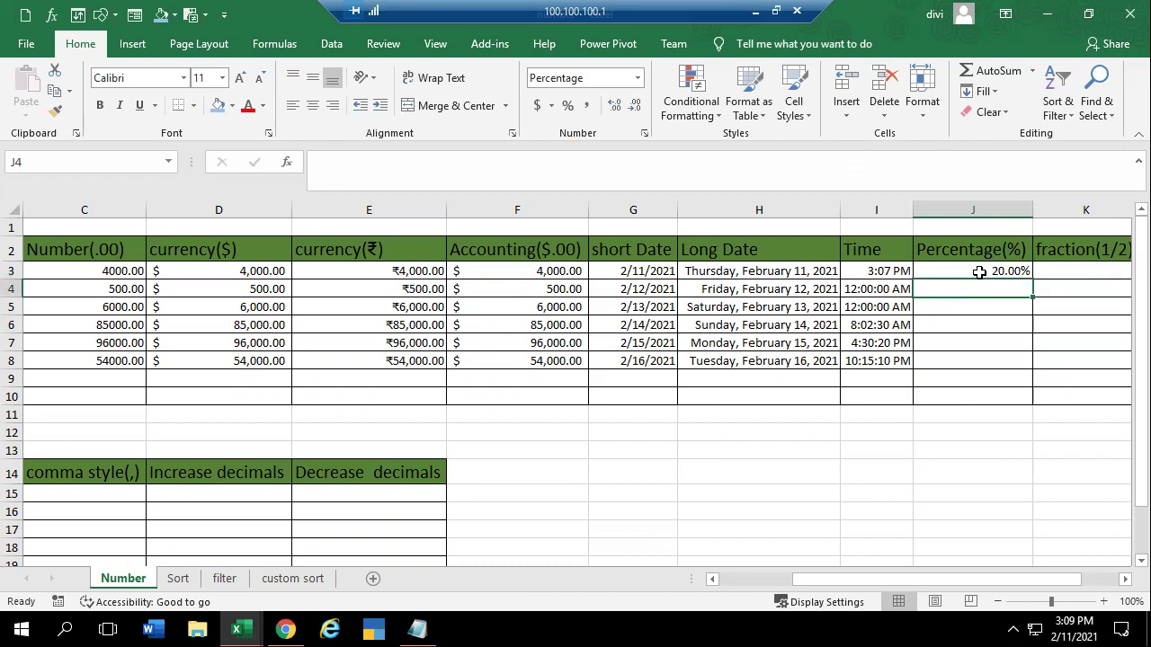
text(60)
key(Return)
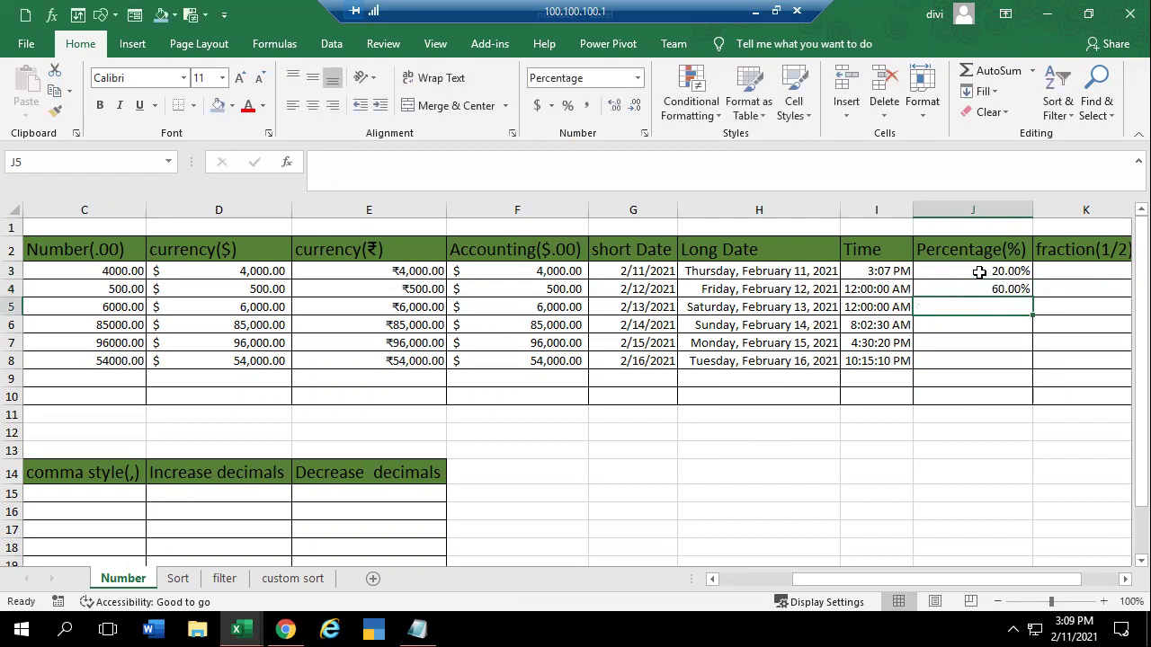
- Experiment with Increase/Decrease Decimal on J3:J4, ending with whole percentages
drag(1001, 274, 1001, 290)
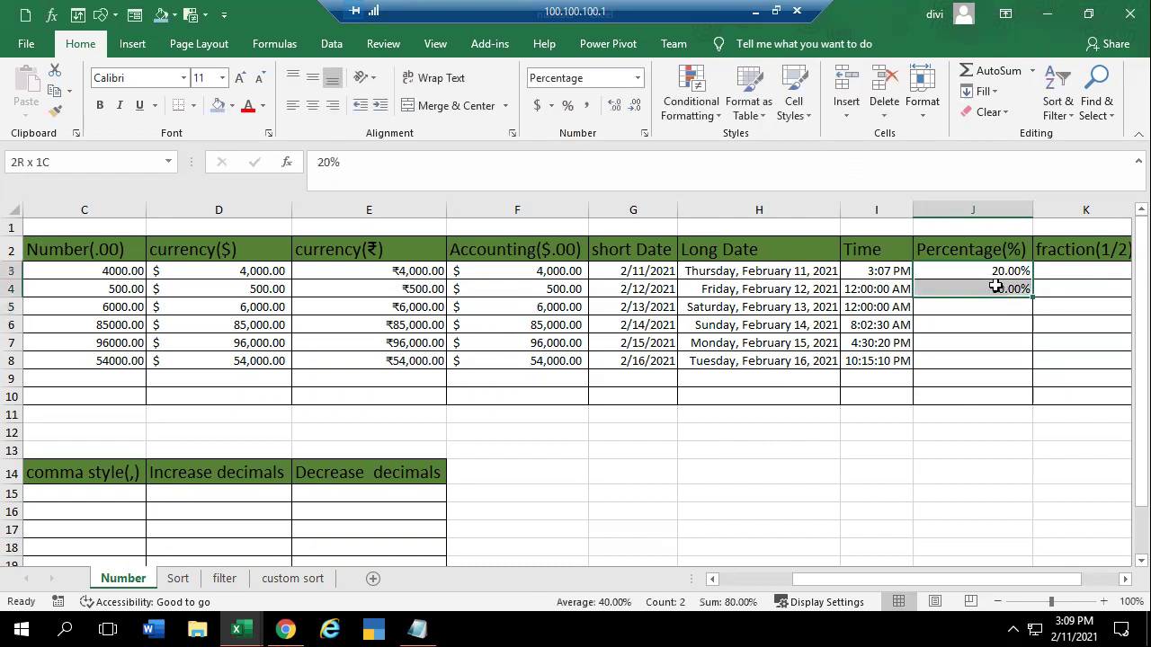
click(616, 106)
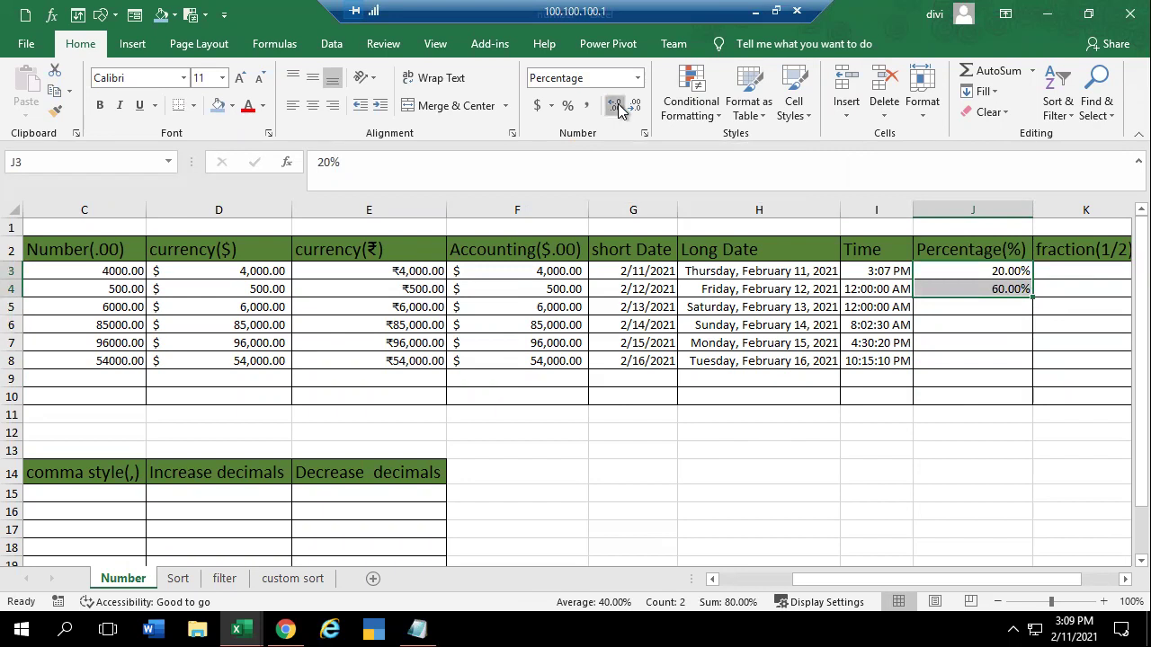
click(631, 109)
click(630, 109)
click(629, 110)
click(616, 106)
click(616, 106)
click(616, 106)
click(616, 106)
click(616, 106)
click(616, 106)
click(619, 108)
click(619, 108)
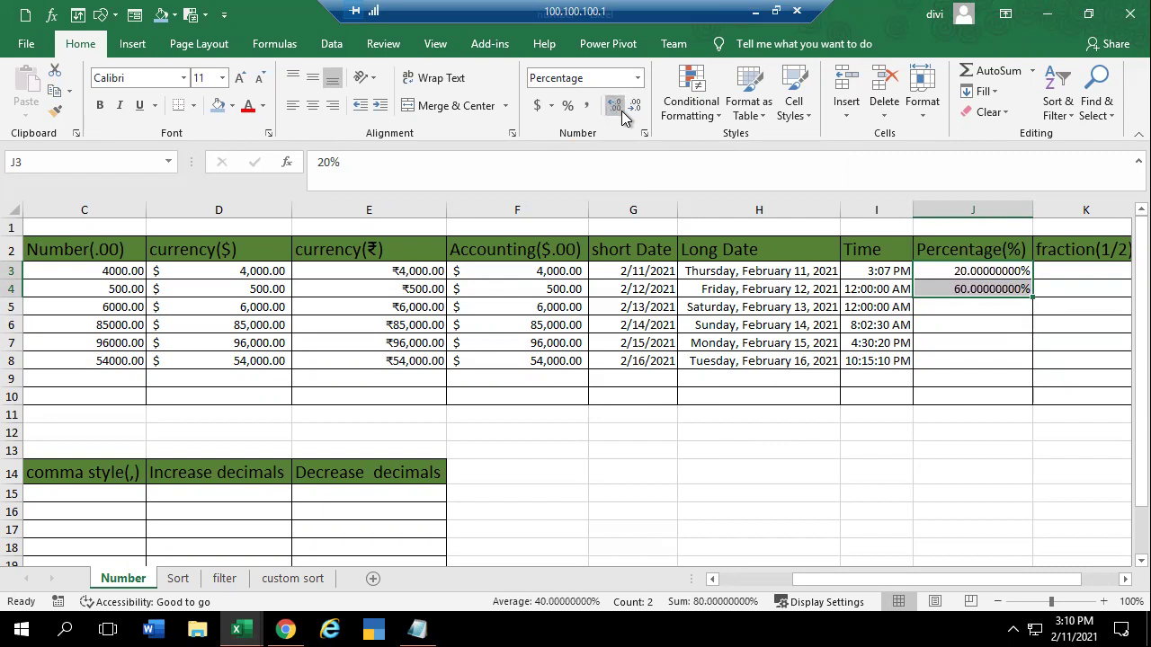
click(619, 108)
click(635, 107)
click(635, 107)
click(635, 107)
click(635, 107)
click(635, 107)
double_click(635, 107)
click(635, 107)
click(635, 107)
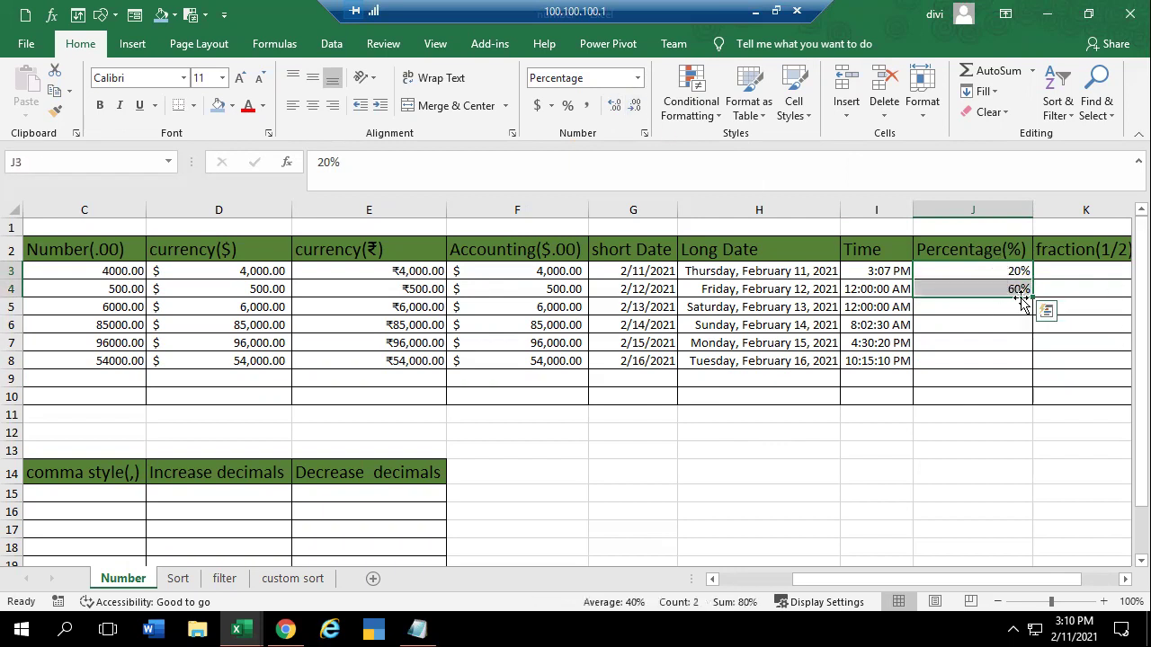
- Extend the 20%, 60% series down to J8 (100%, 140%, 180%, 220%)
drag(1033, 298, 1025, 363)
click(1110, 314)
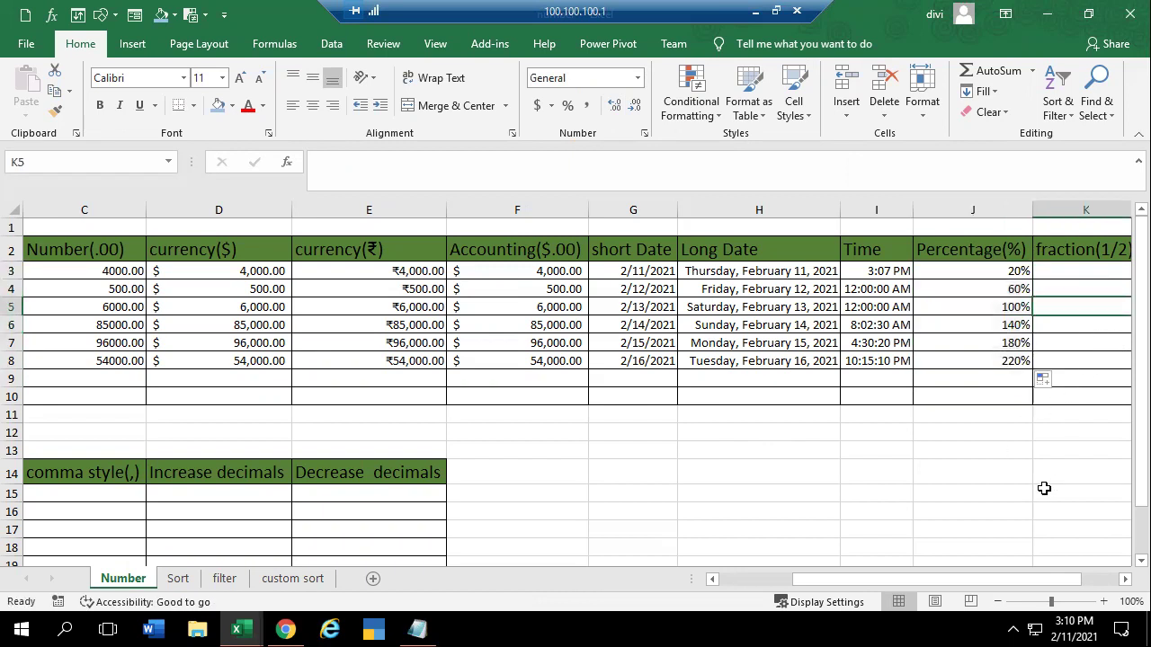
key(Right)
key(Right)
key(Right)
- Enter 0.52, 0.32, 0.85, 0.654 and 0.85 into K3:K7
click(813, 268)
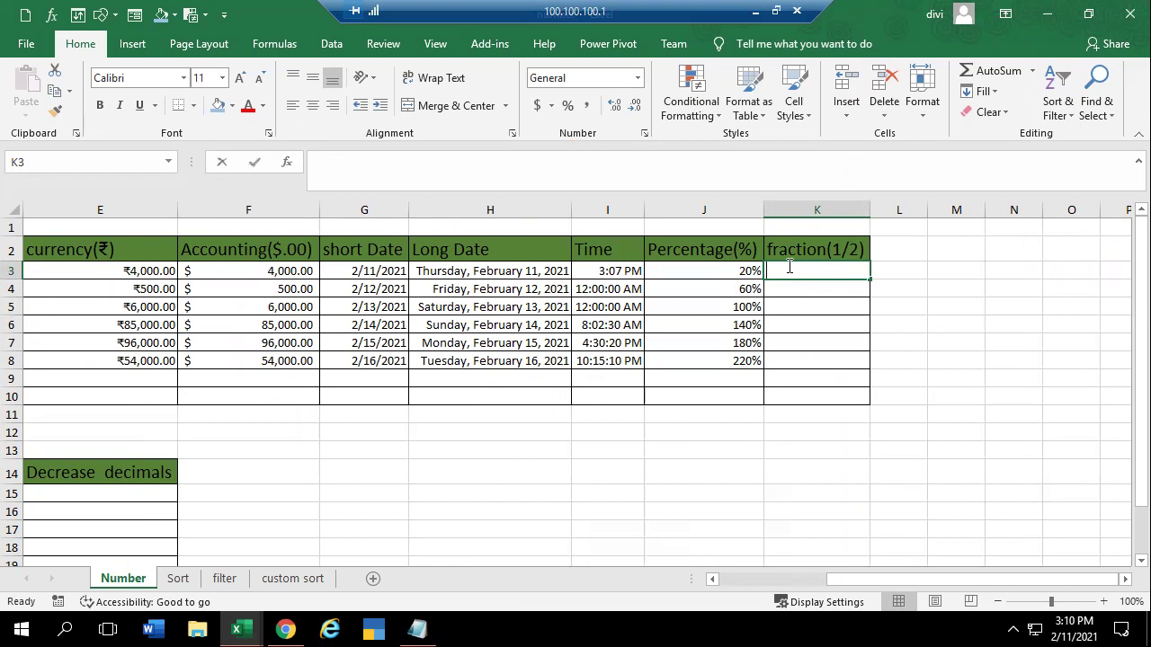
text(0.52)
key(Return)
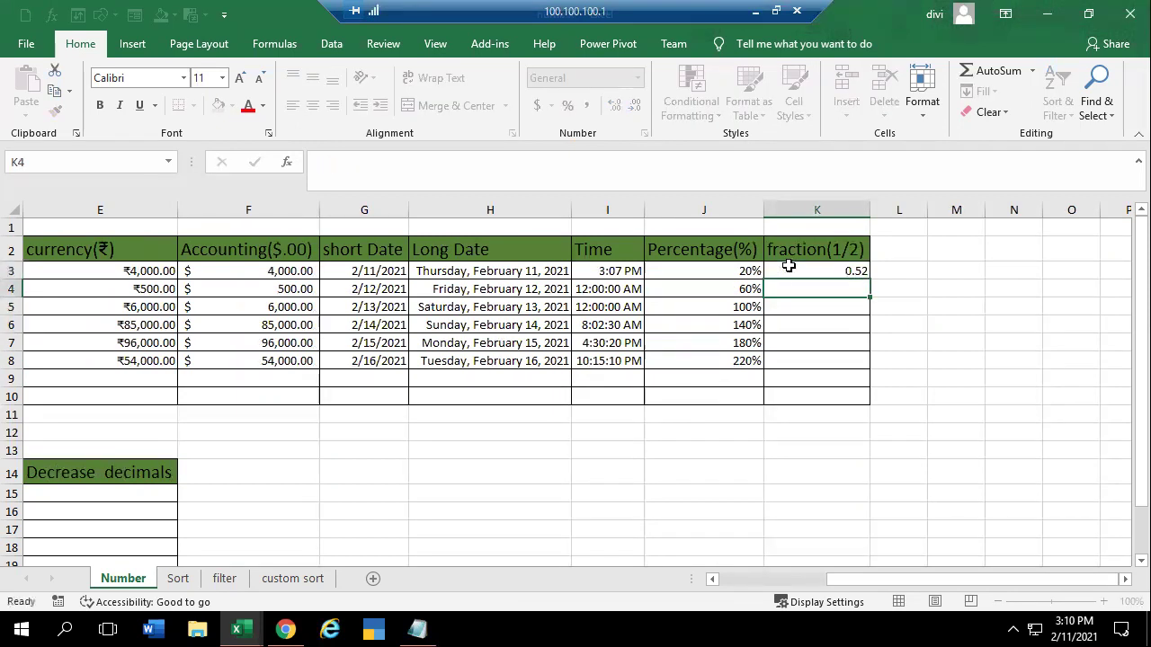
text(0.32)
key(Return)
text(60.85)
key(Return)
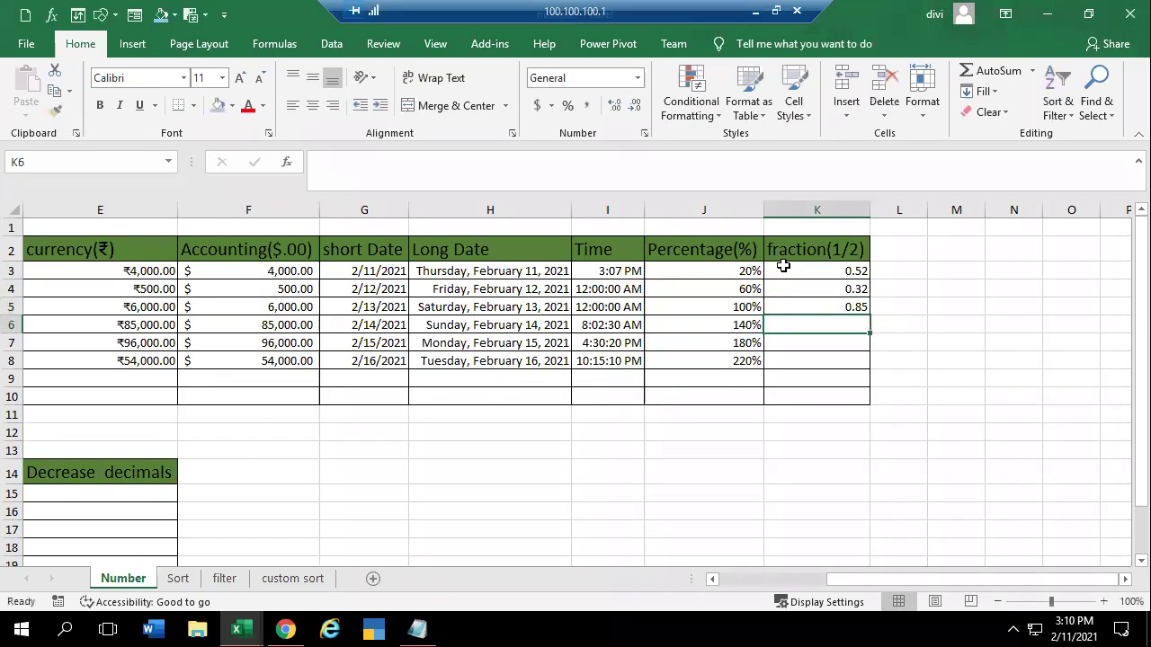
text(.654)
key(Return)
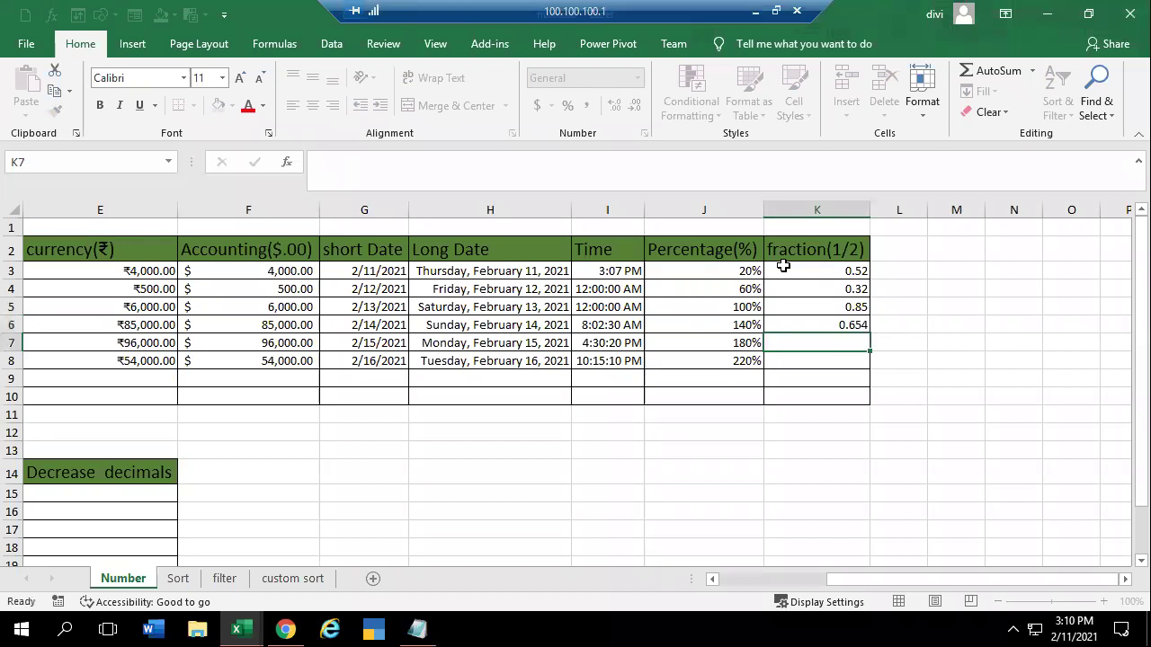
text(0.85)
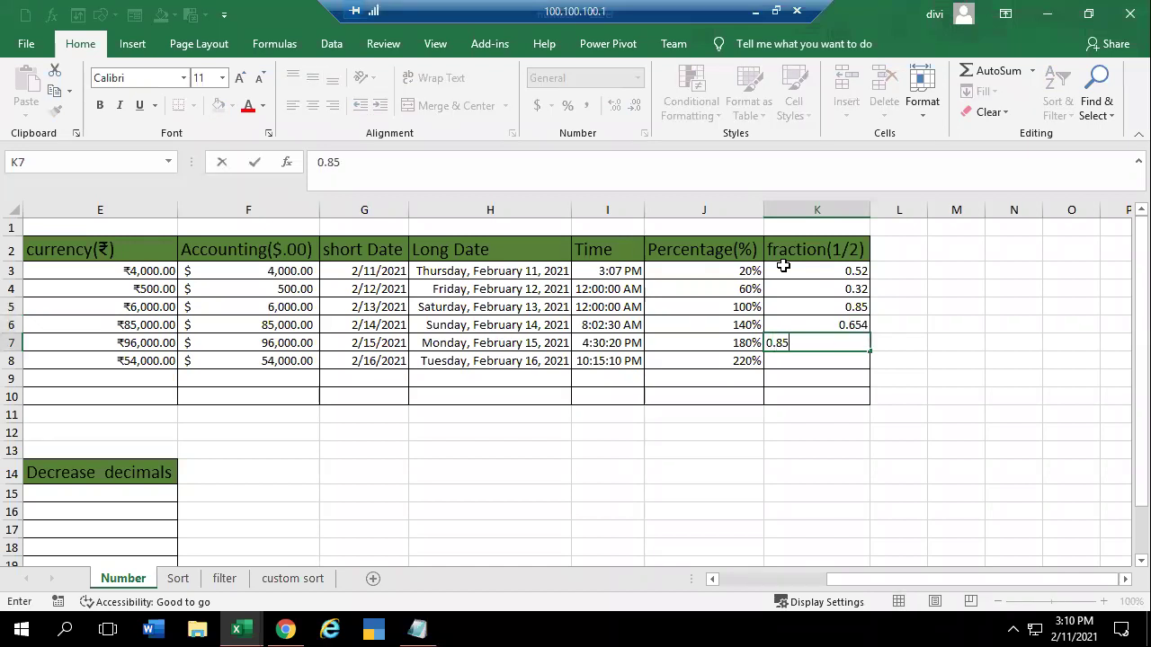
key(Return)
- Display K3:K8 in Fraction format, showing values like 1/2 and 6/7
drag(848, 270, 848, 360)
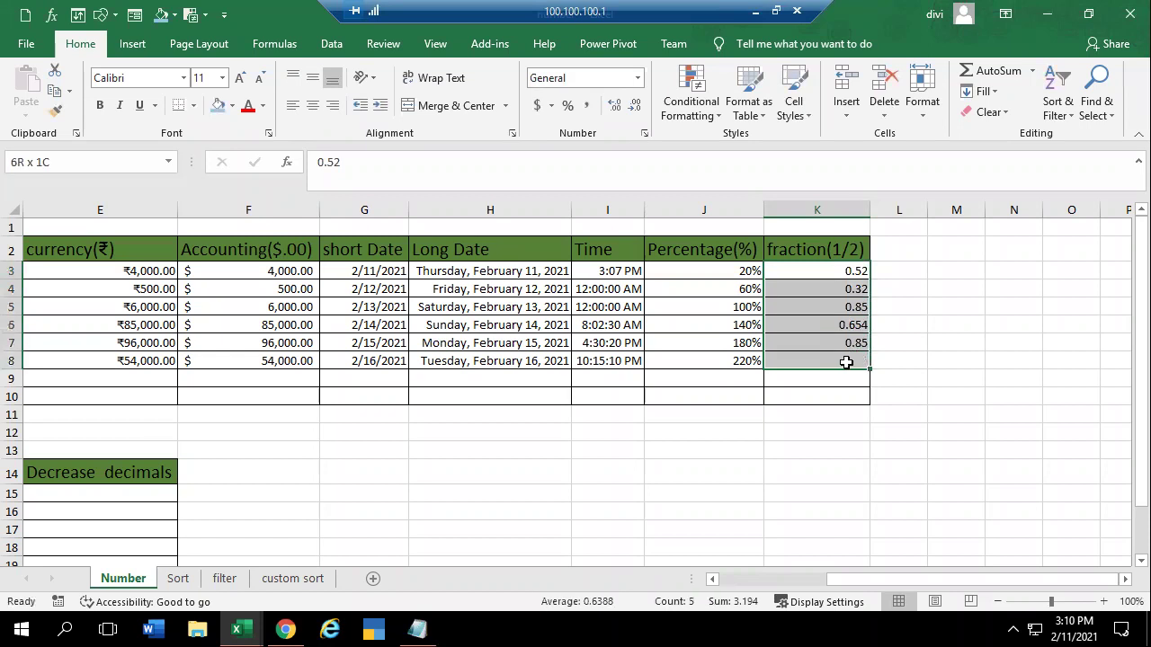
click(636, 86)
click(606, 419)
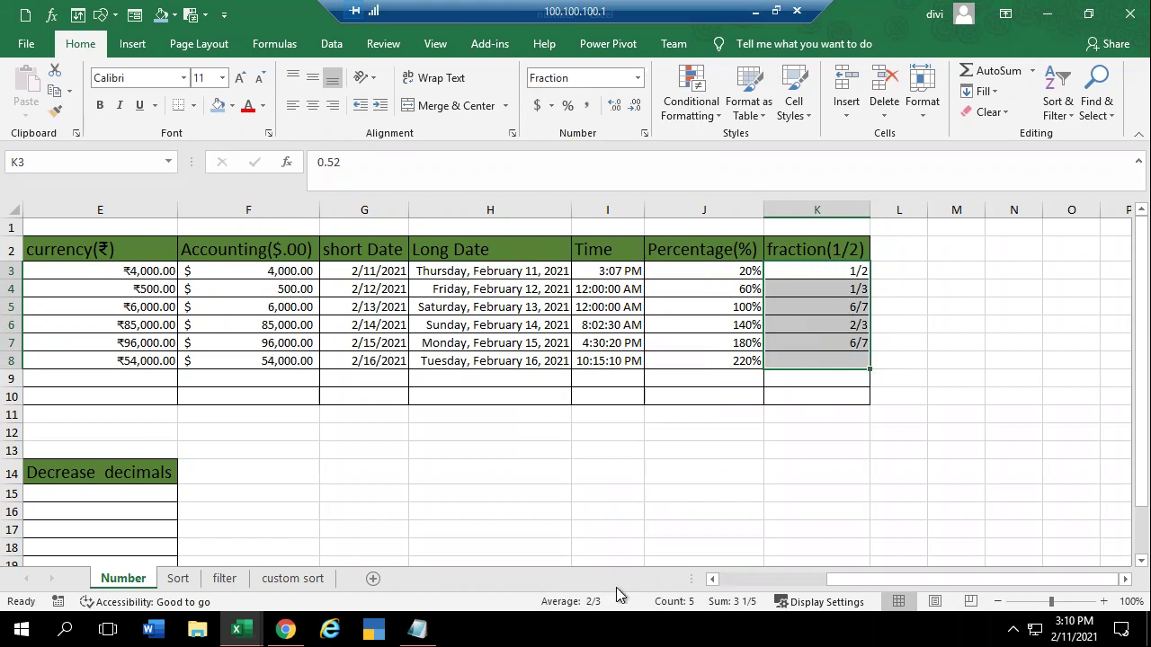
drag(850, 580, 704, 582)
- Enter 200,000 in C15 and 50000 in C16 under comma style(,)
scroll(13, 230, down, 3)
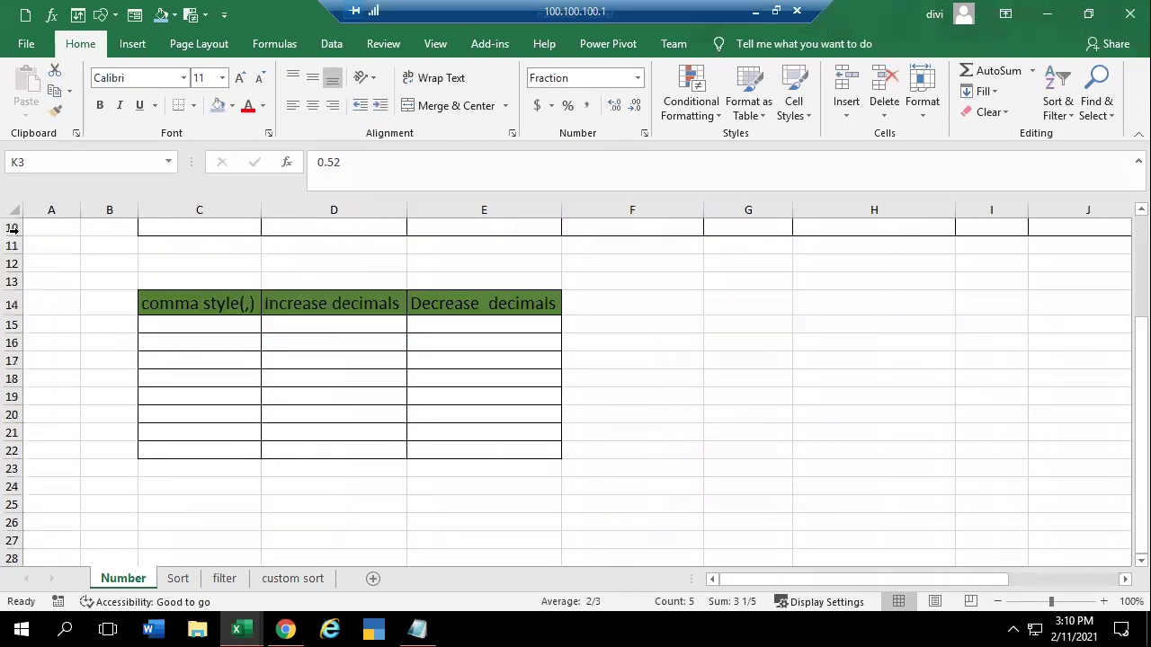
click(186, 324)
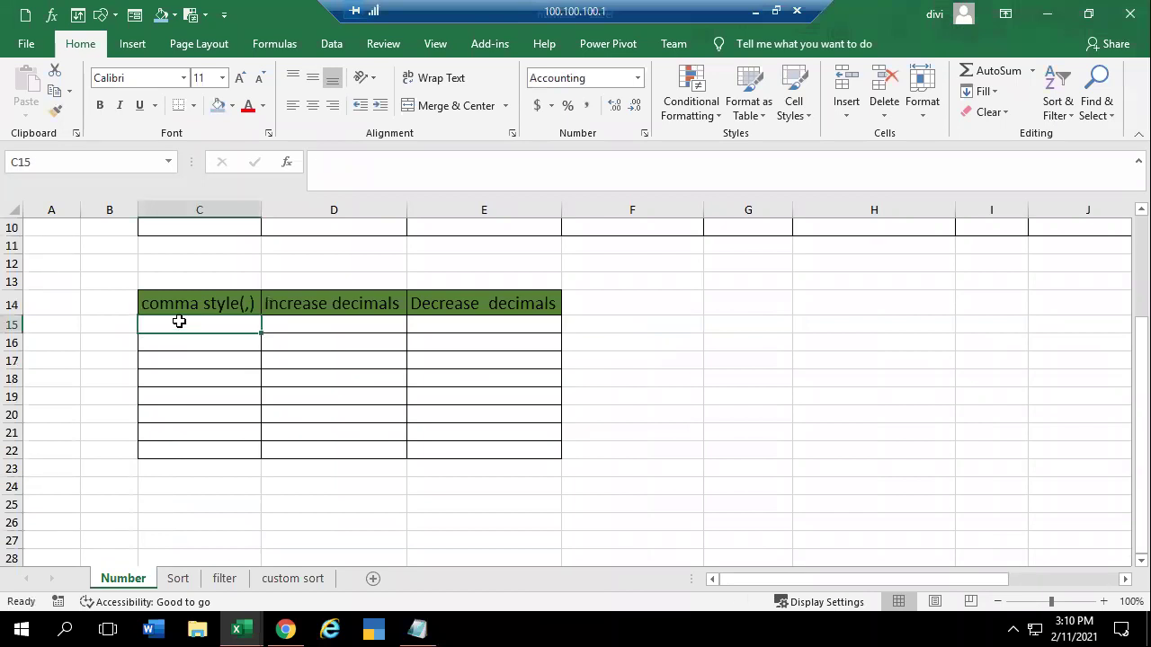
text(2)
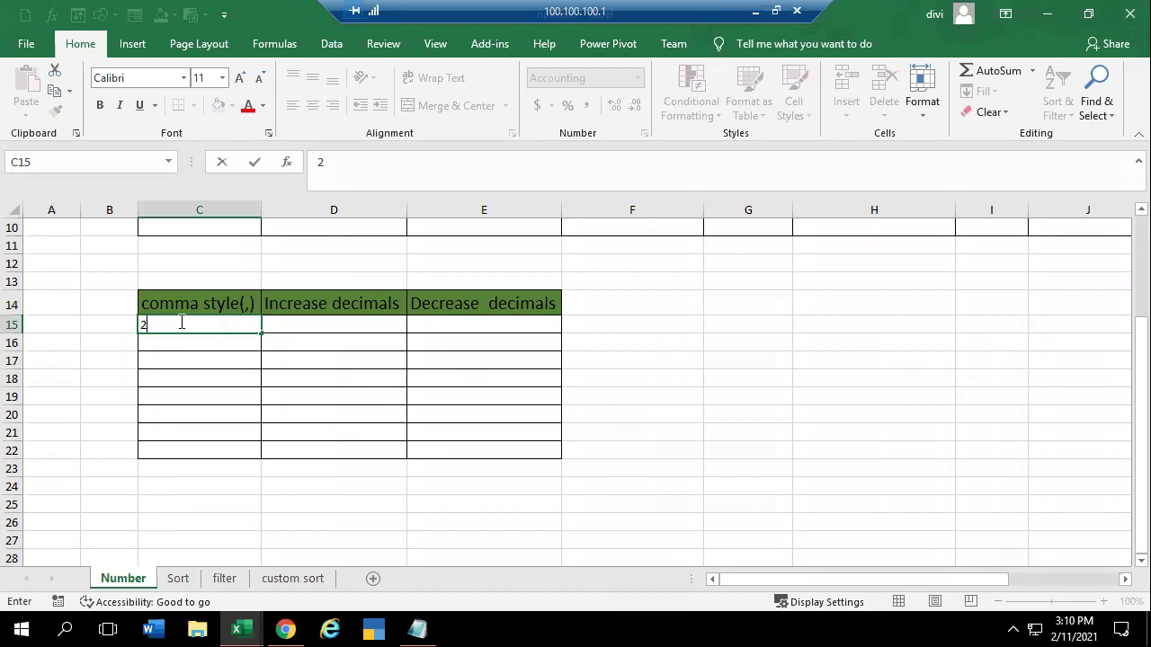
text(00,000)
key(Return)
text(50000)
key(Return)
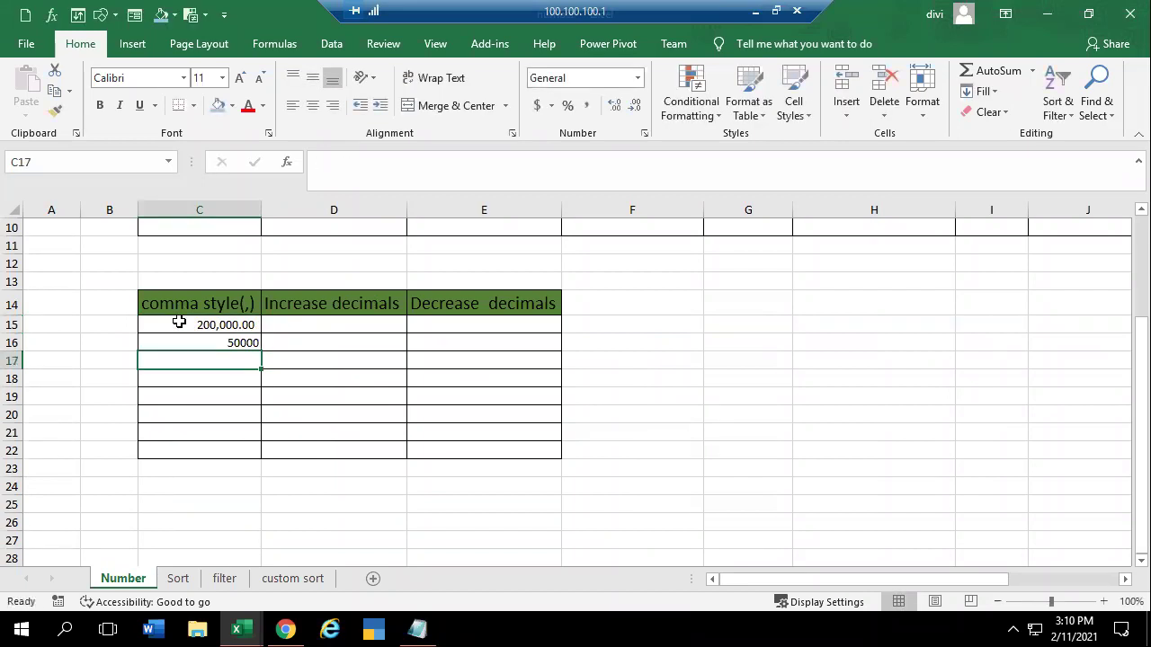
- Try Comma Style on C15:C19, then reset C15:C21 to General format
drag(180, 322, 218, 403)
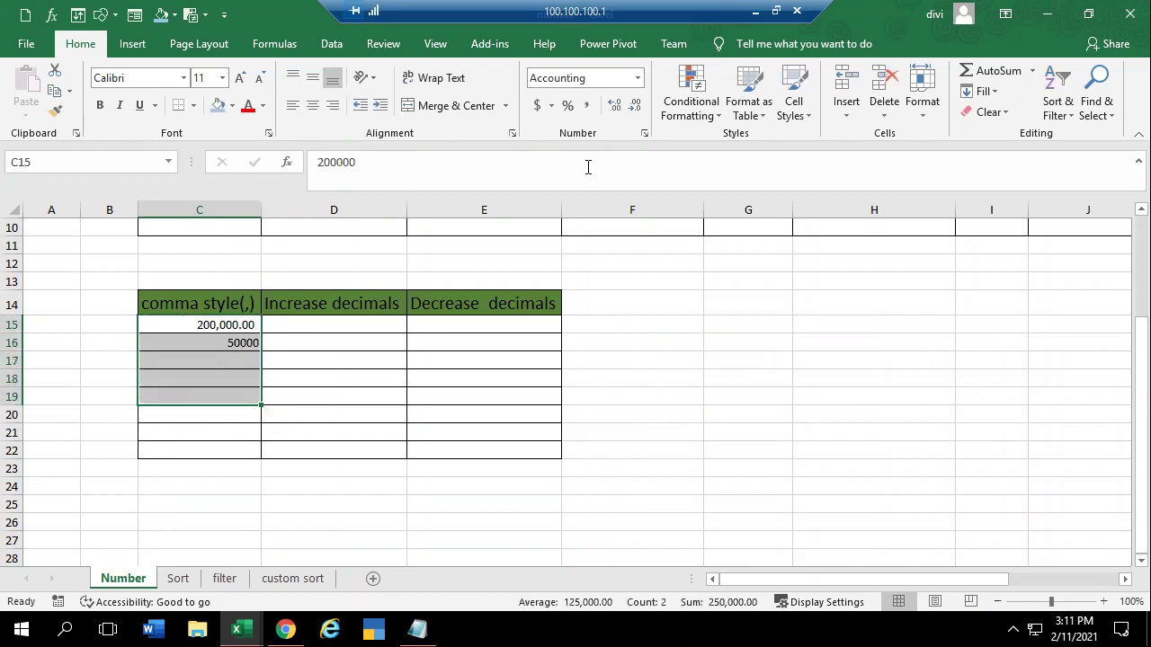
click(587, 105)
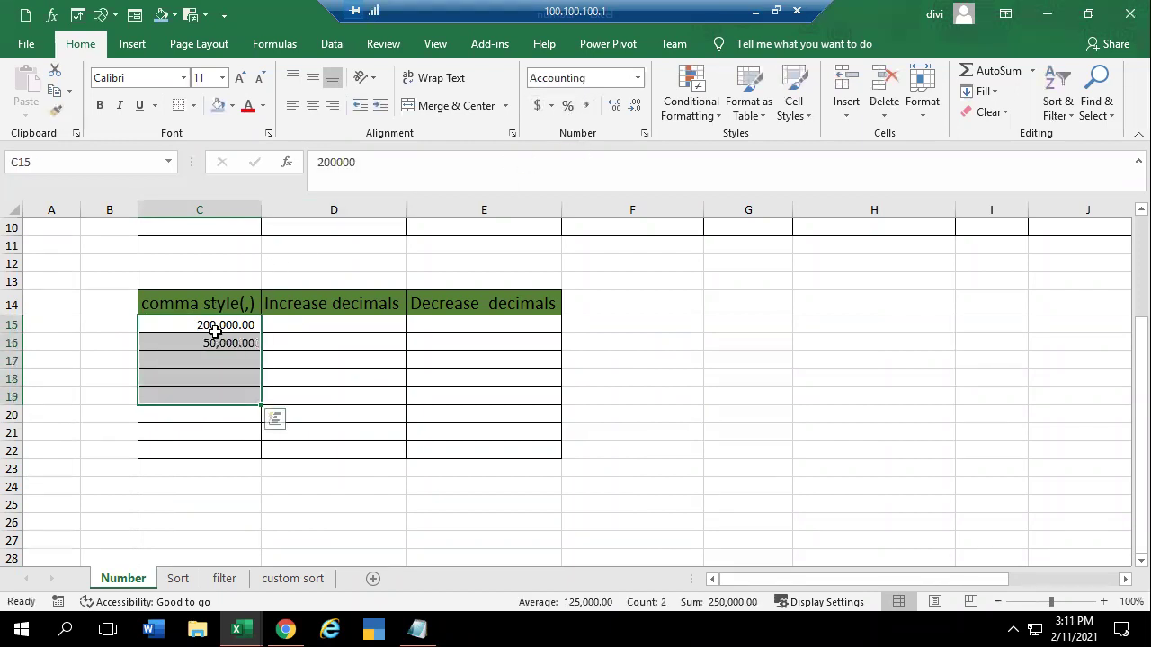
drag(206, 329, 202, 431)
click(638, 78)
click(598, 104)
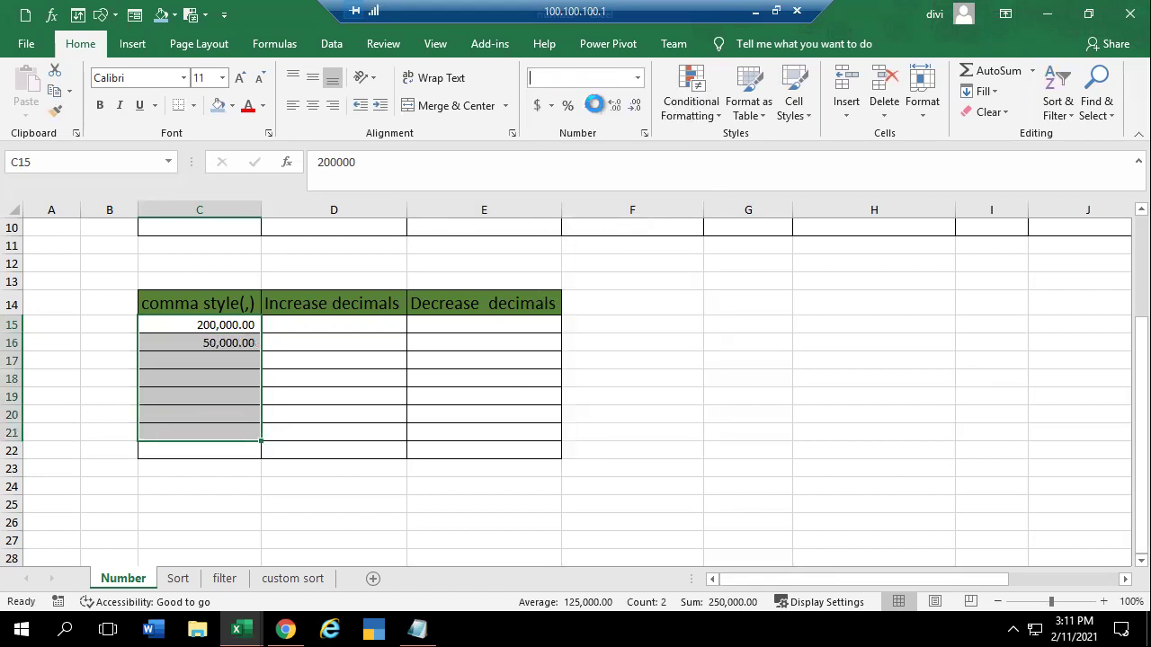
click(238, 361)
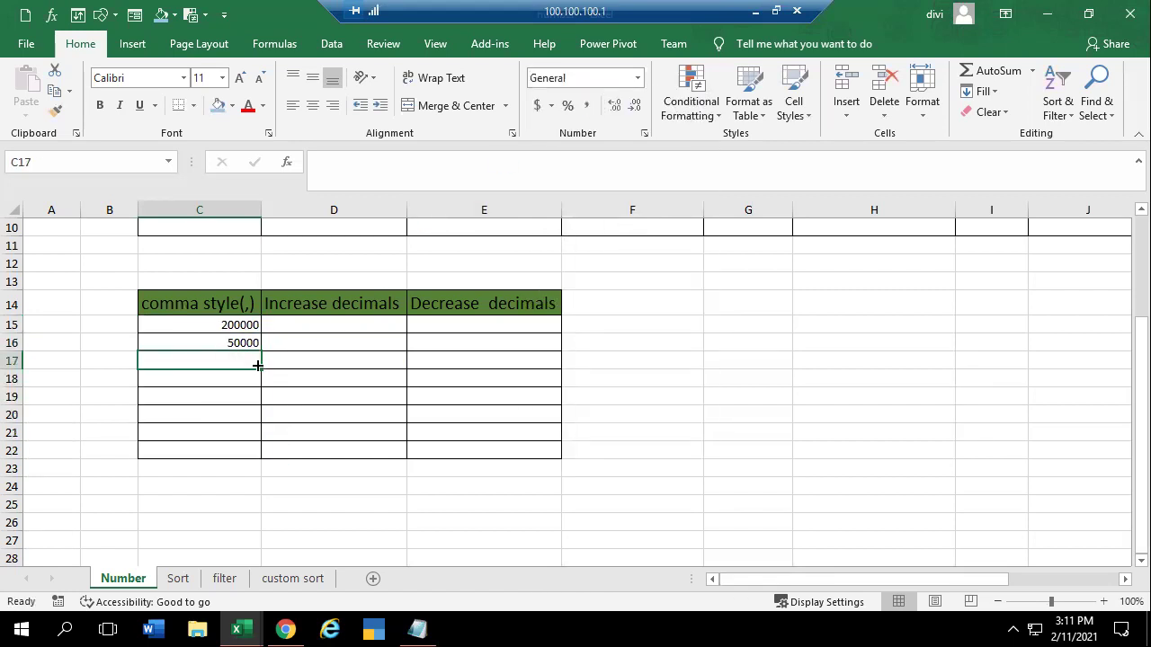
- Enter 60000, 85000 and 960000 into C17:C19
text(60000)
key(Return)
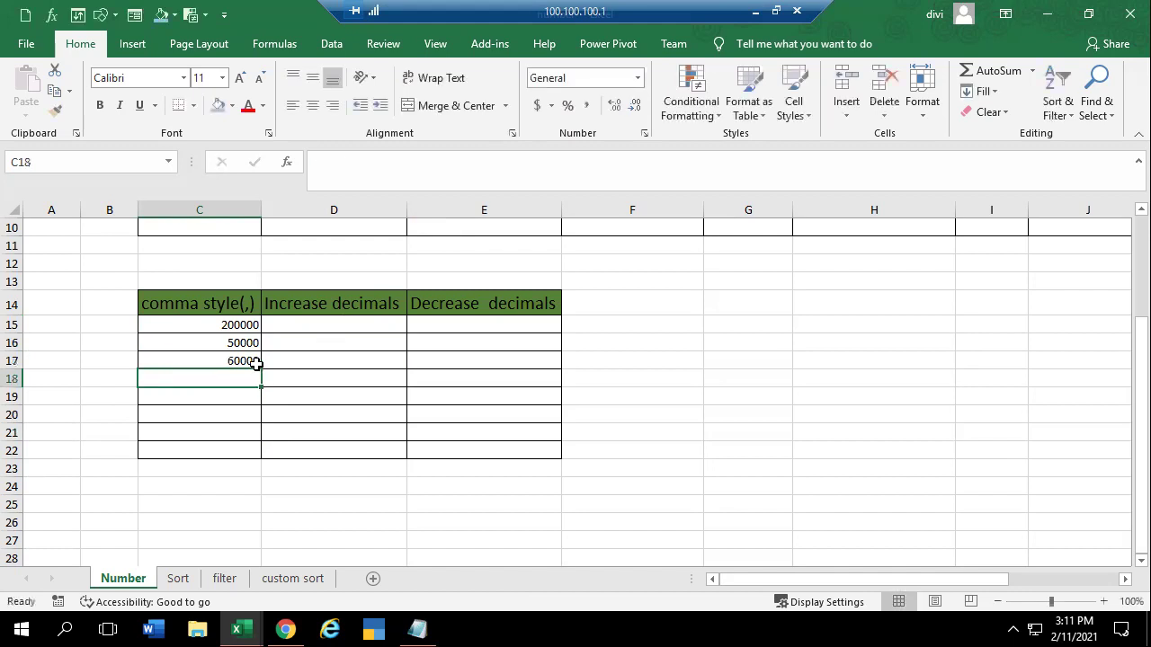
text(85000)
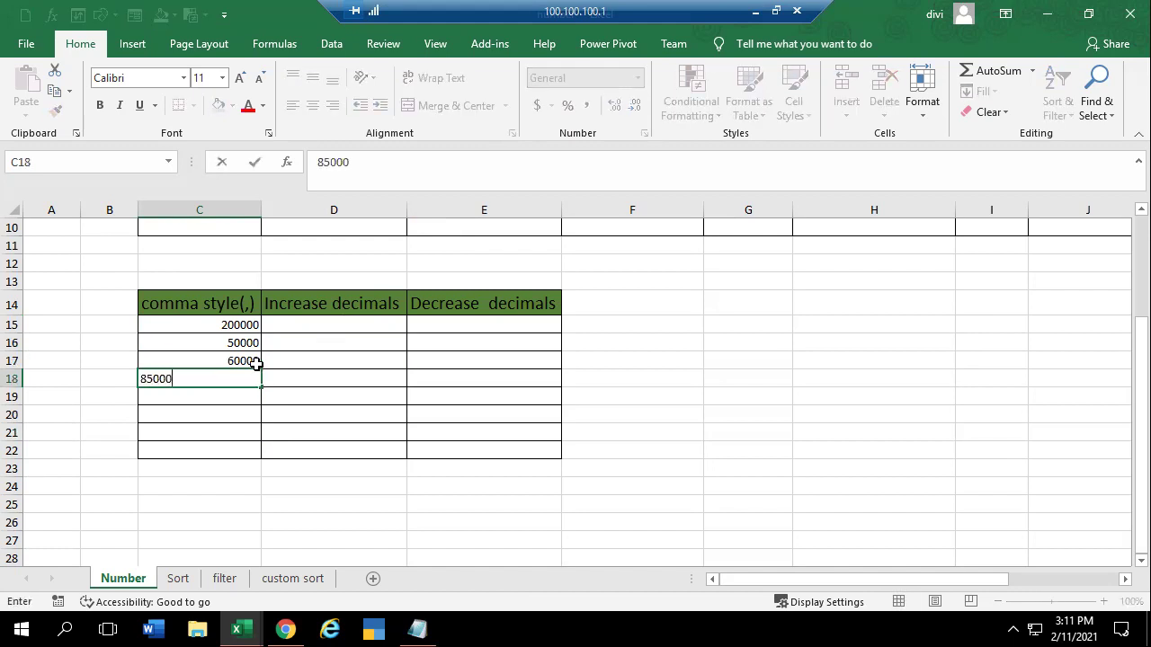
key(Return)
text(960000)
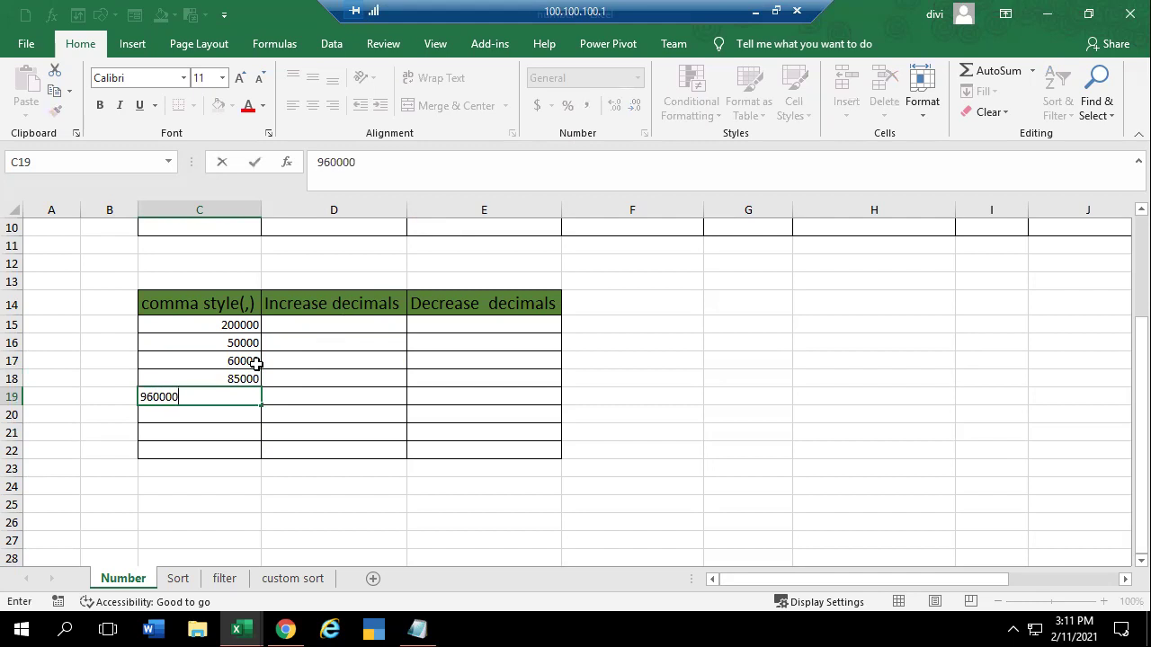
key(Return)
- Apply Comma Style to C15:C19, cancelling an accidental cell move along the way
click(234, 327)
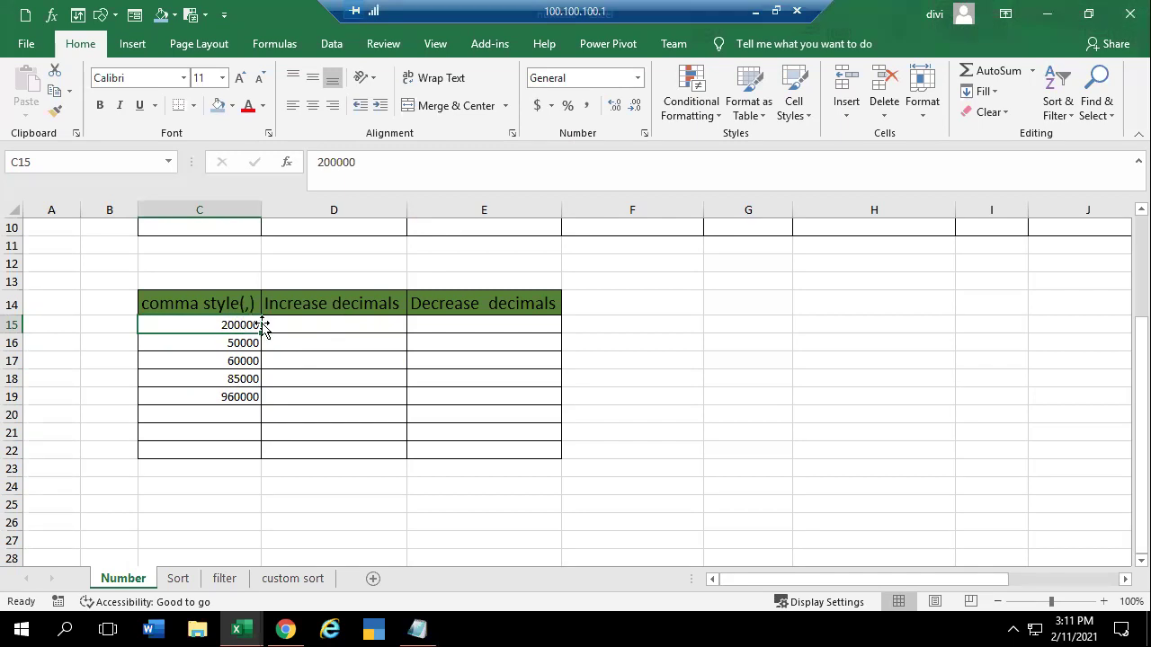
drag(239, 335, 243, 388)
click(733, 301)
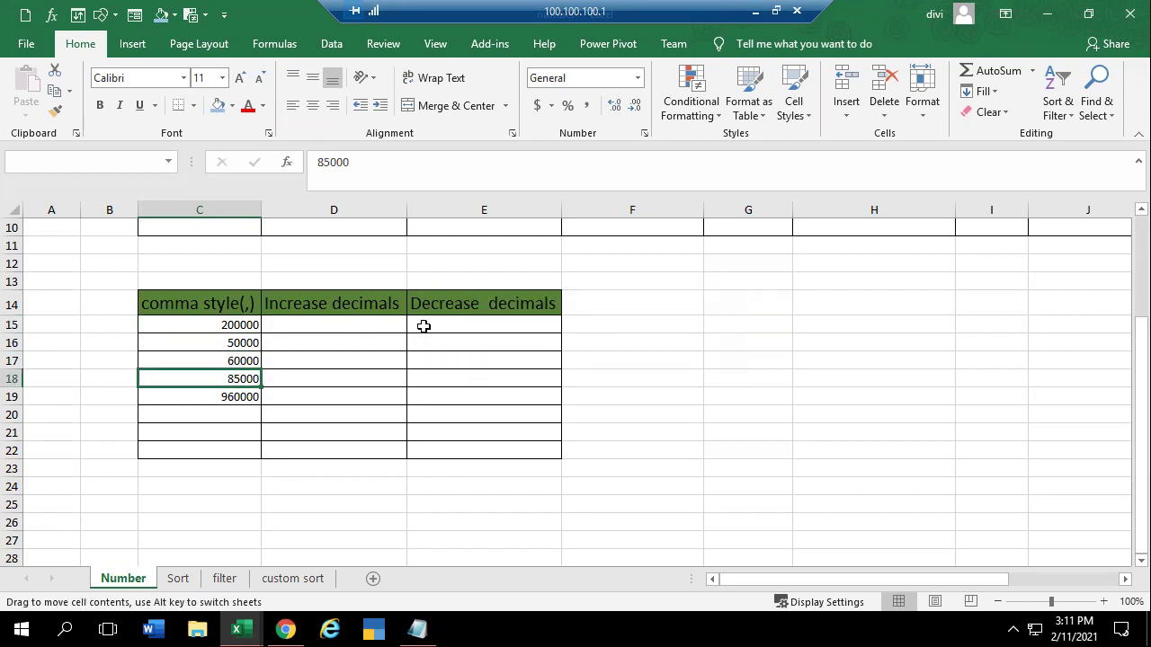
drag(221, 325, 226, 396)
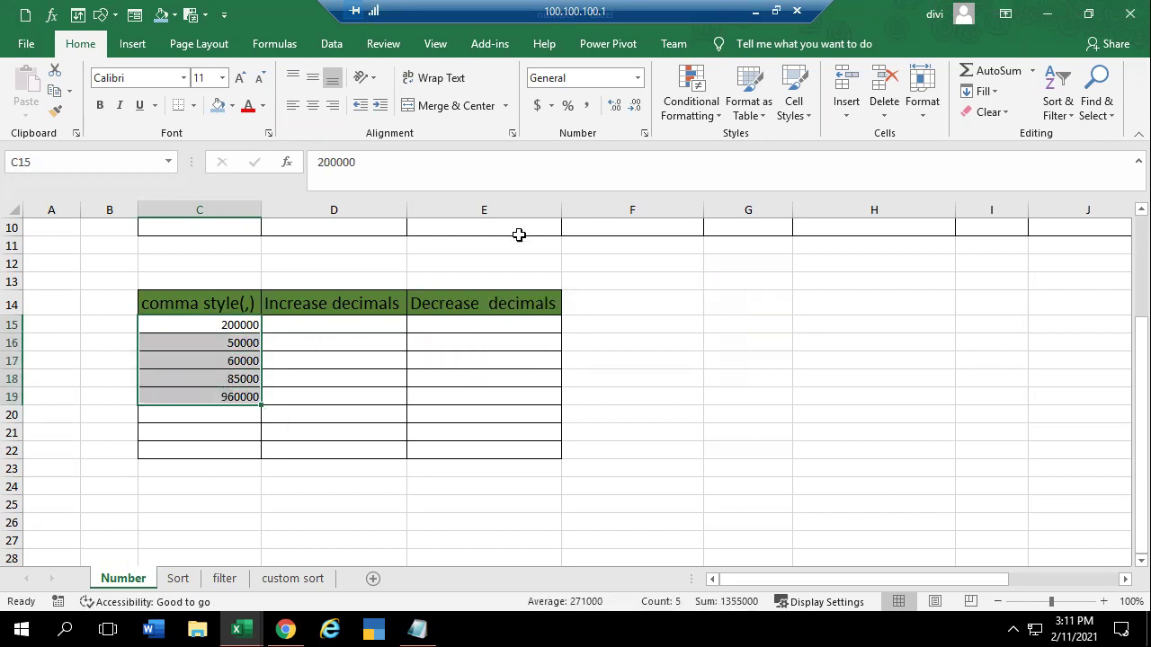
click(587, 106)
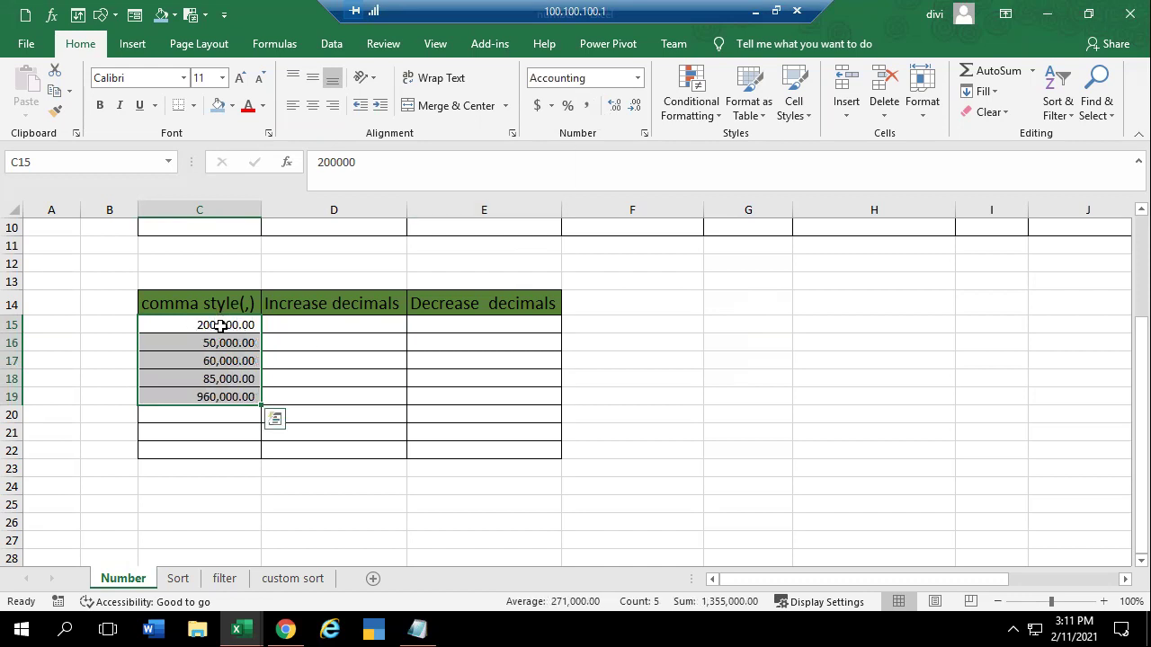
drag(225, 326, 233, 396)
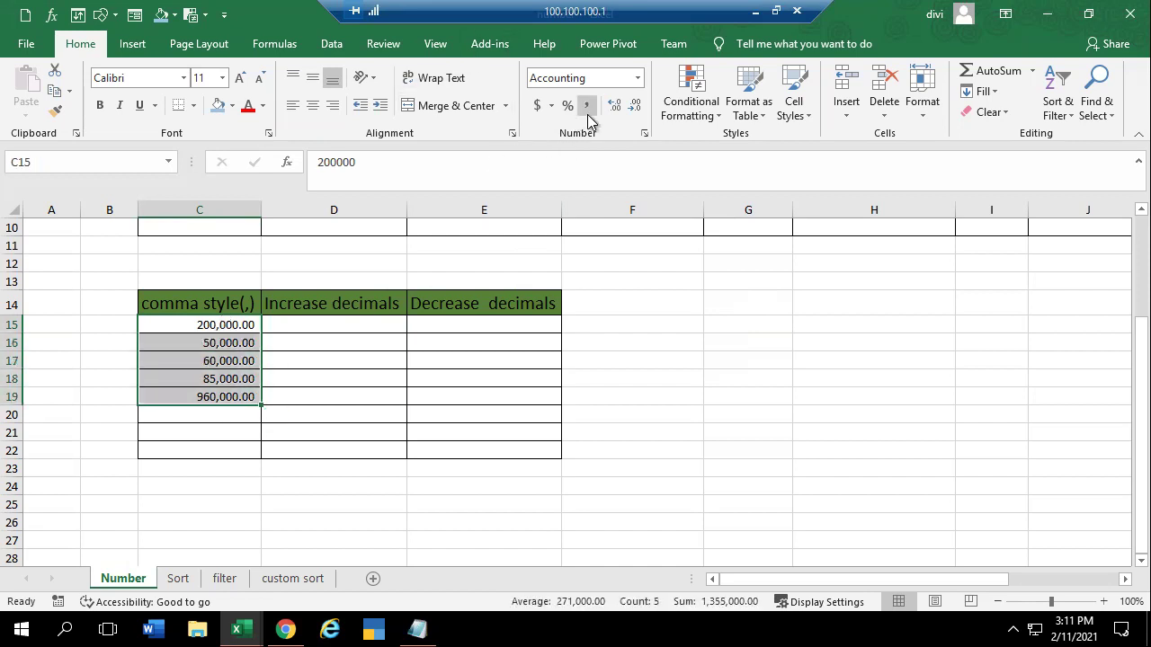
click(315, 324)
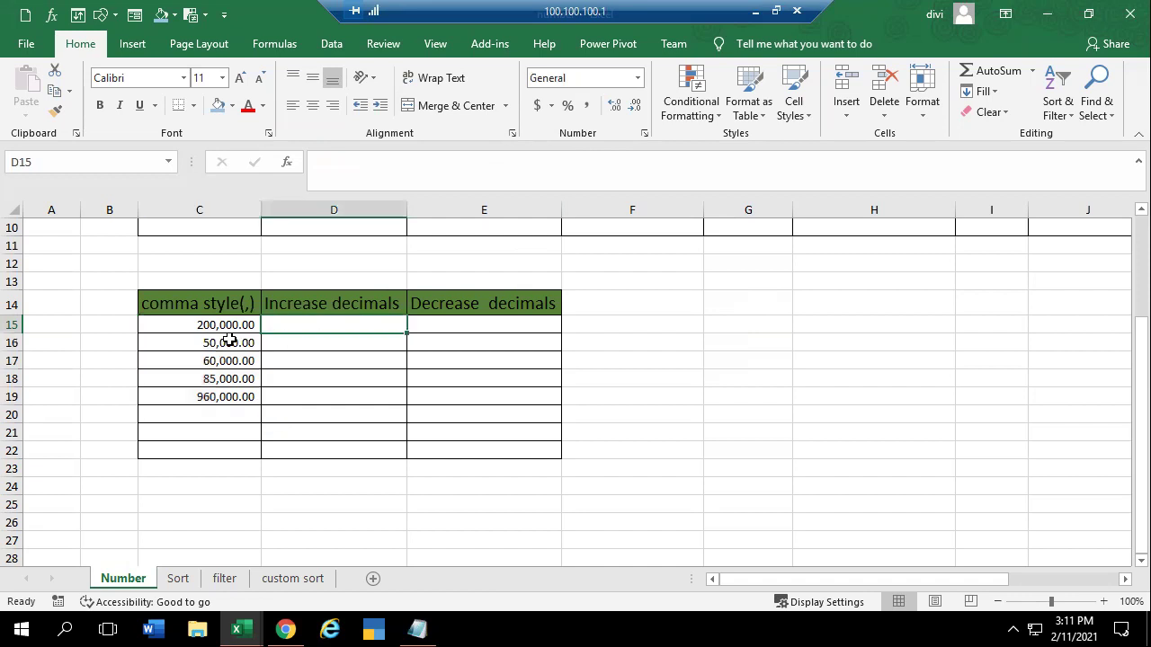
drag(235, 325, 234, 393)
- Copy C15:C19 and paste the values into D15 and E15
key(ctrl+c)
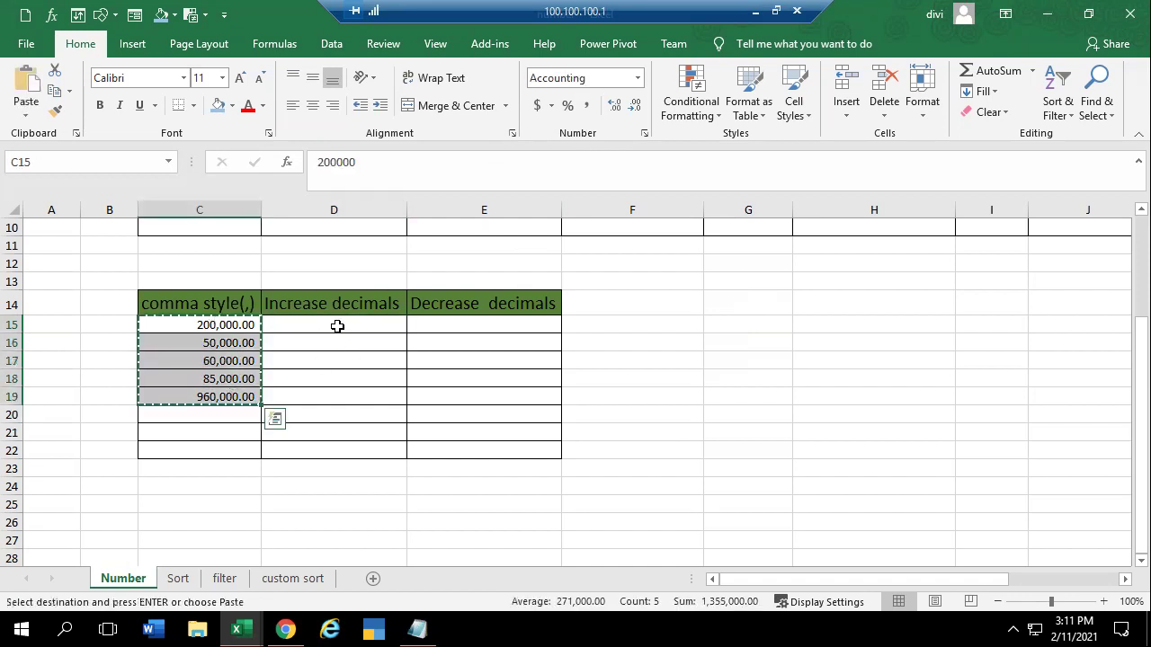
click(336, 325)
key(ctrl+v)
click(413, 325)
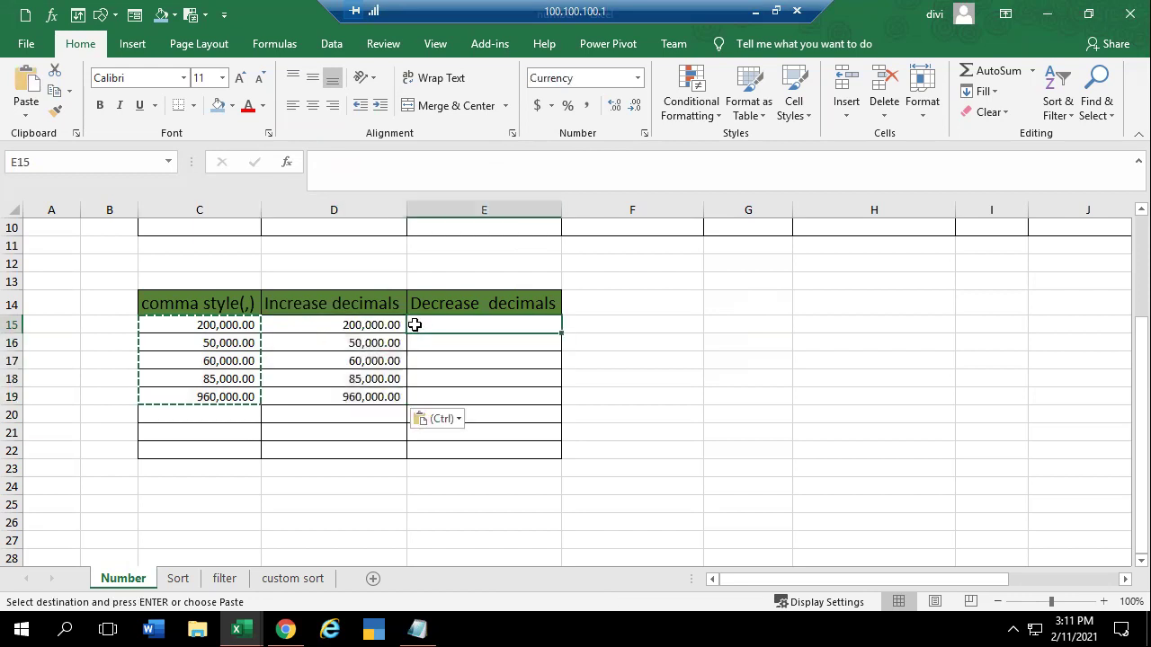
key(ctrl+v)
- Show seven decimal places in D15:D19 and whole numbers like 200,000 in E15:E19
drag(367, 326, 372, 397)
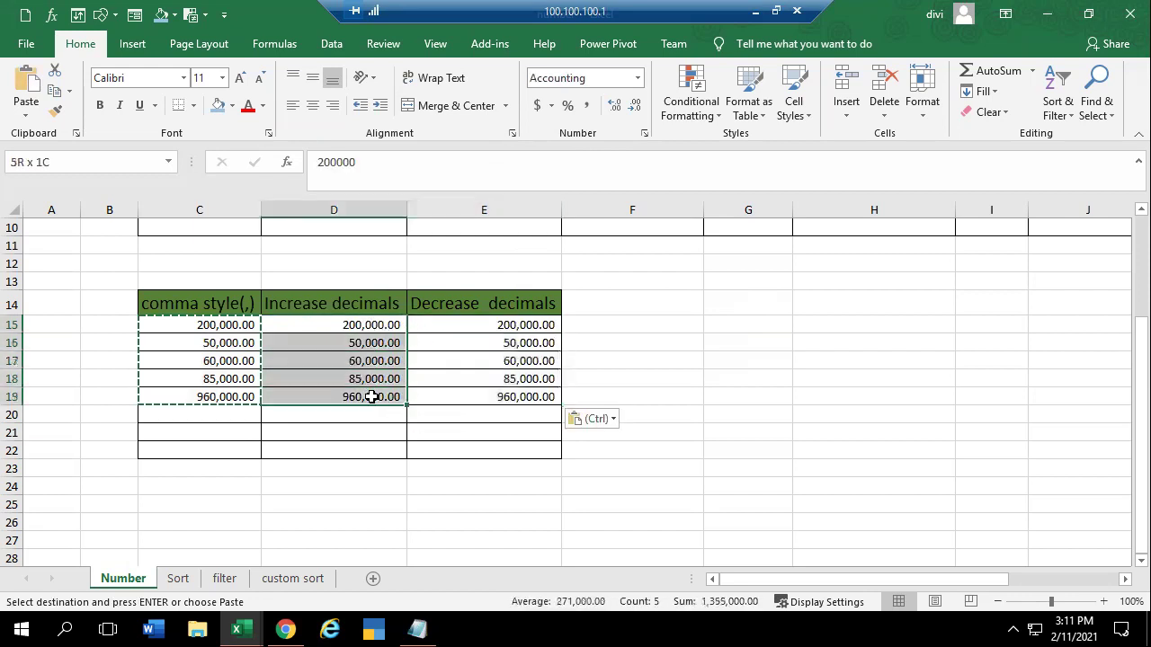
click(617, 108)
click(616, 108)
click(617, 108)
click(617, 108)
click(617, 108)
drag(505, 329, 496, 401)
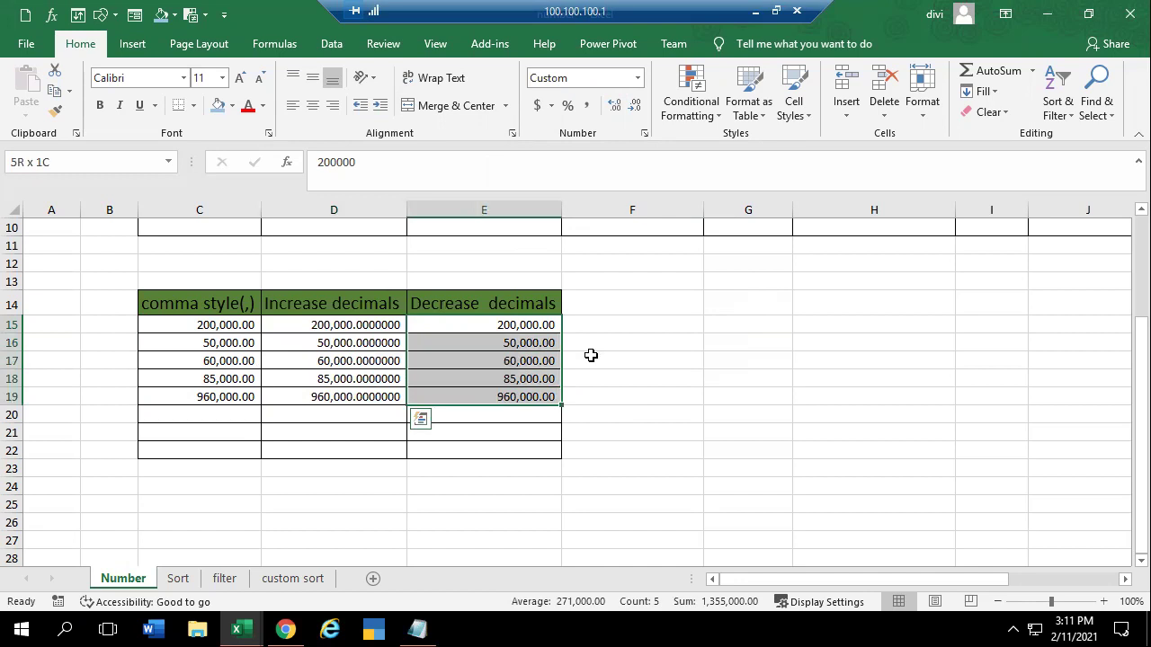
click(634, 107)
click(633, 110)
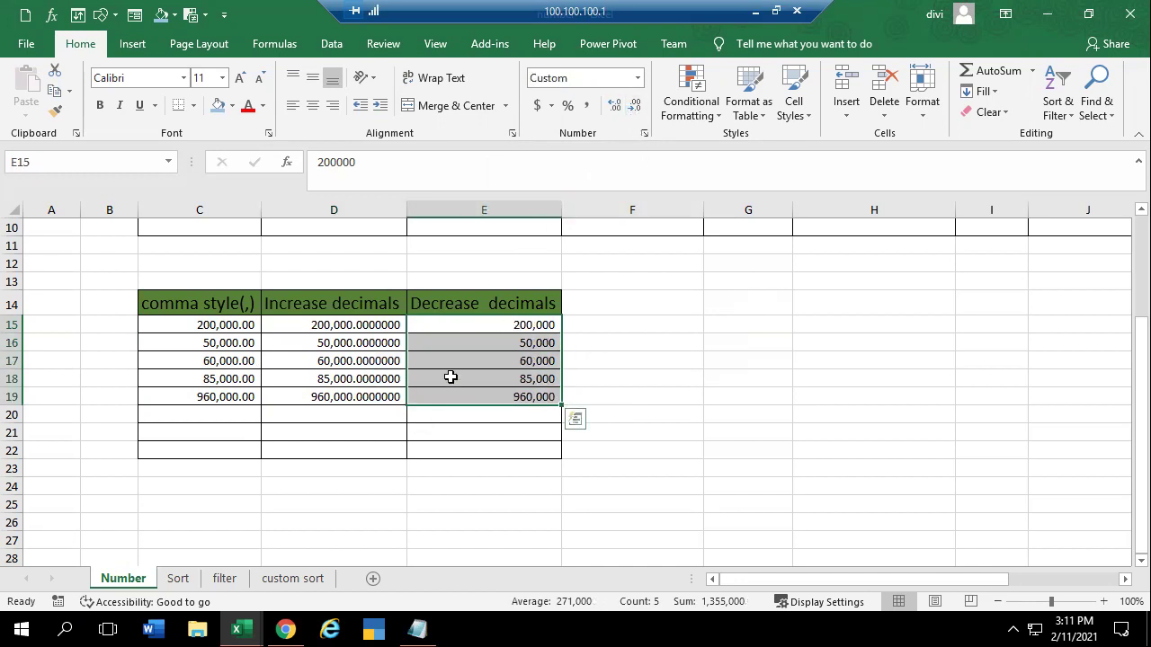
click(742, 293)
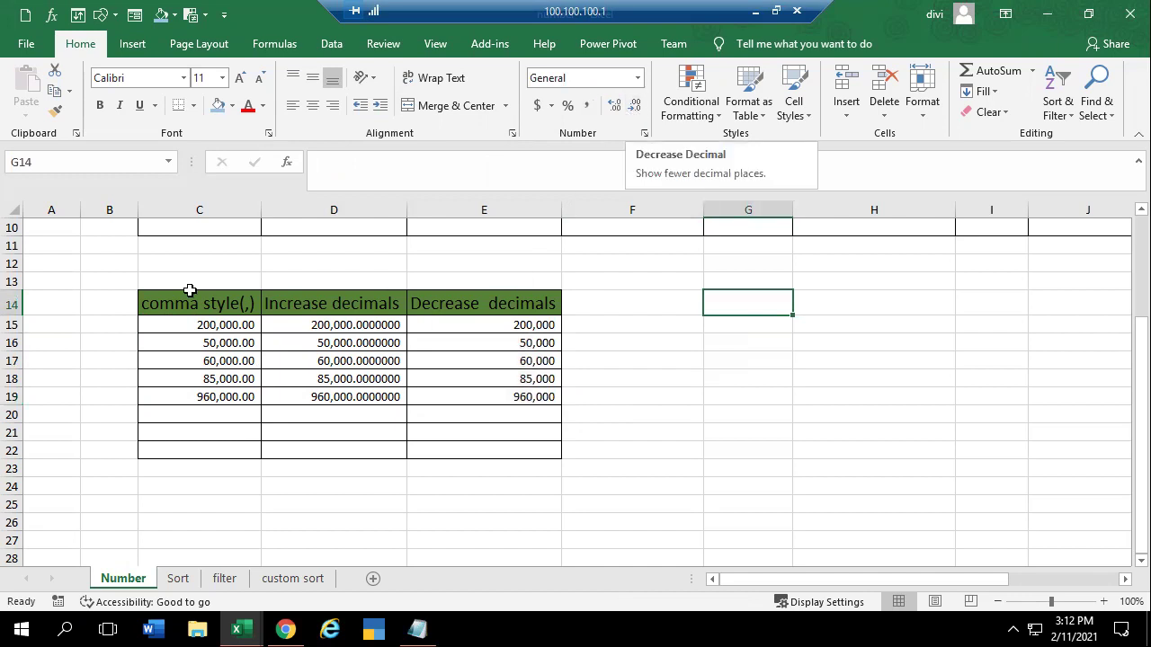
- Type the heading dddd,mmmm,yyy into F14, leaving the cells below empty
scroll(424, 465, up, 3)
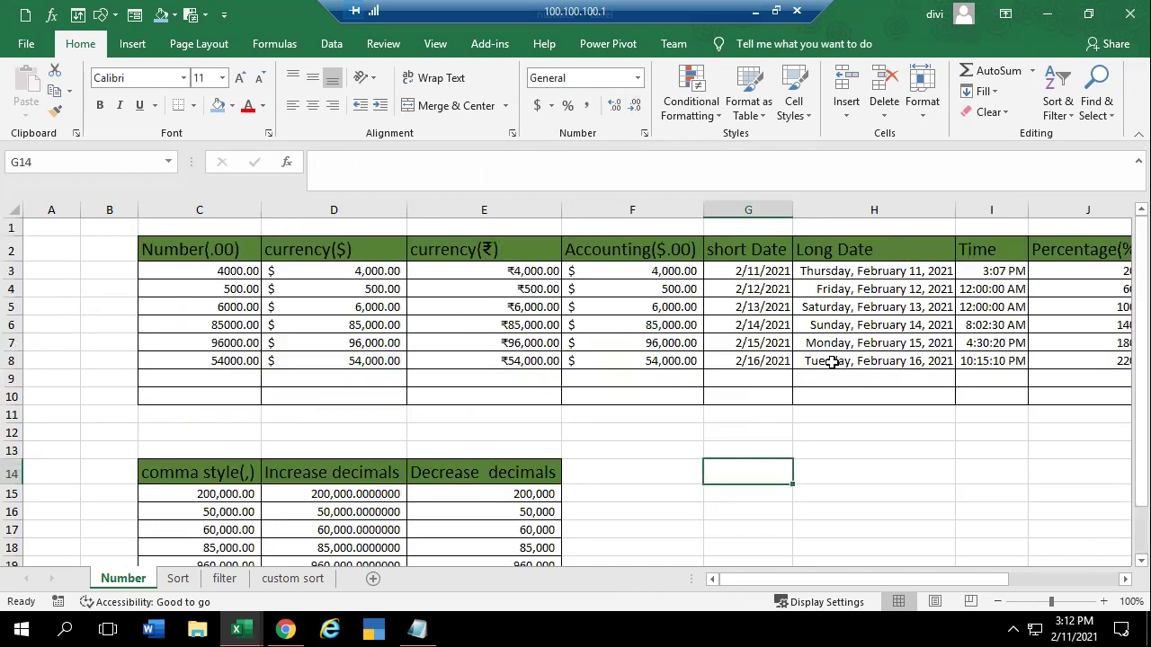
scroll(877, 409, down, 3)
scroll(926, 416, up, 1)
scroll(869, 409, up, 2)
drag(848, 246, 872, 358)
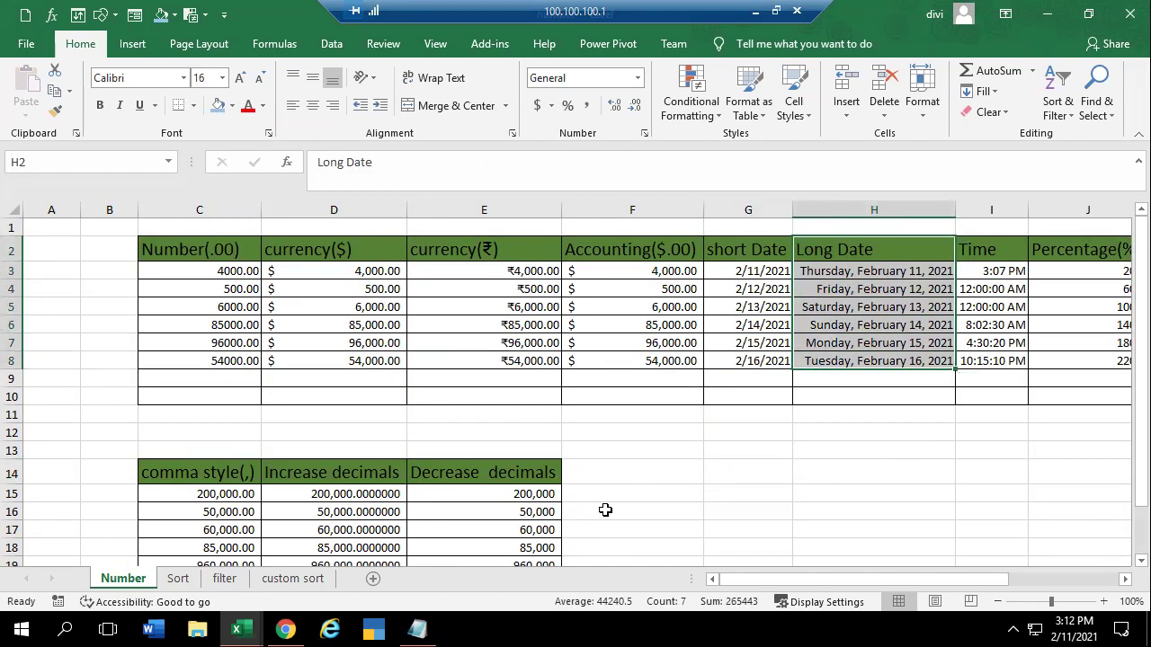
click(622, 479)
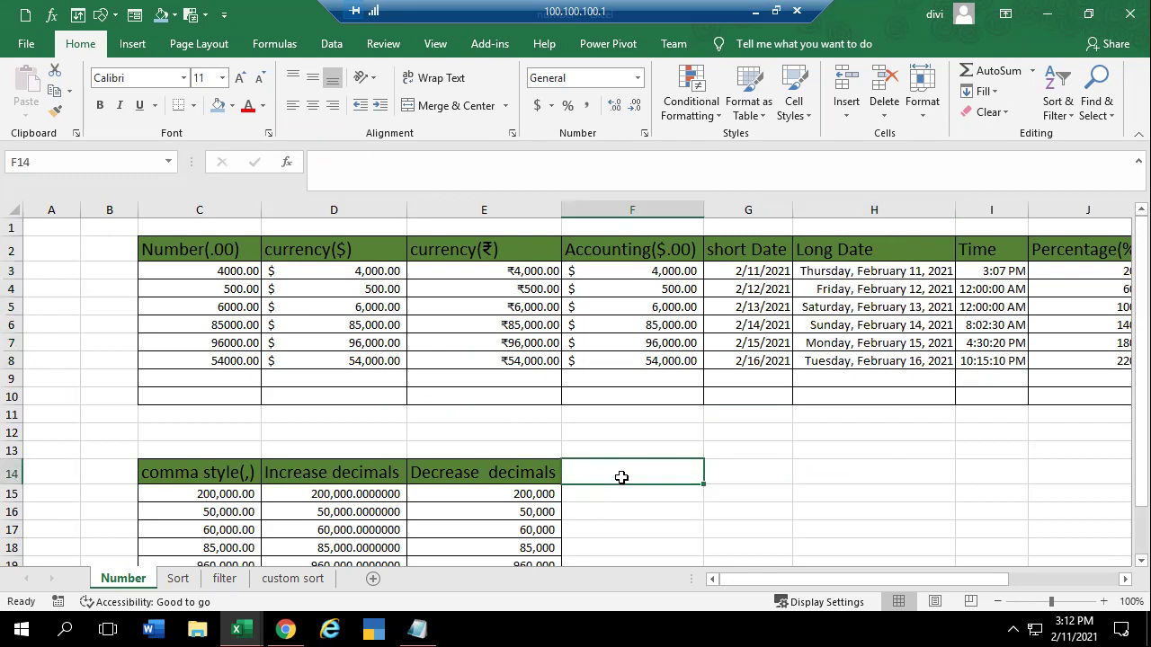
text(dddd,mmmm,)
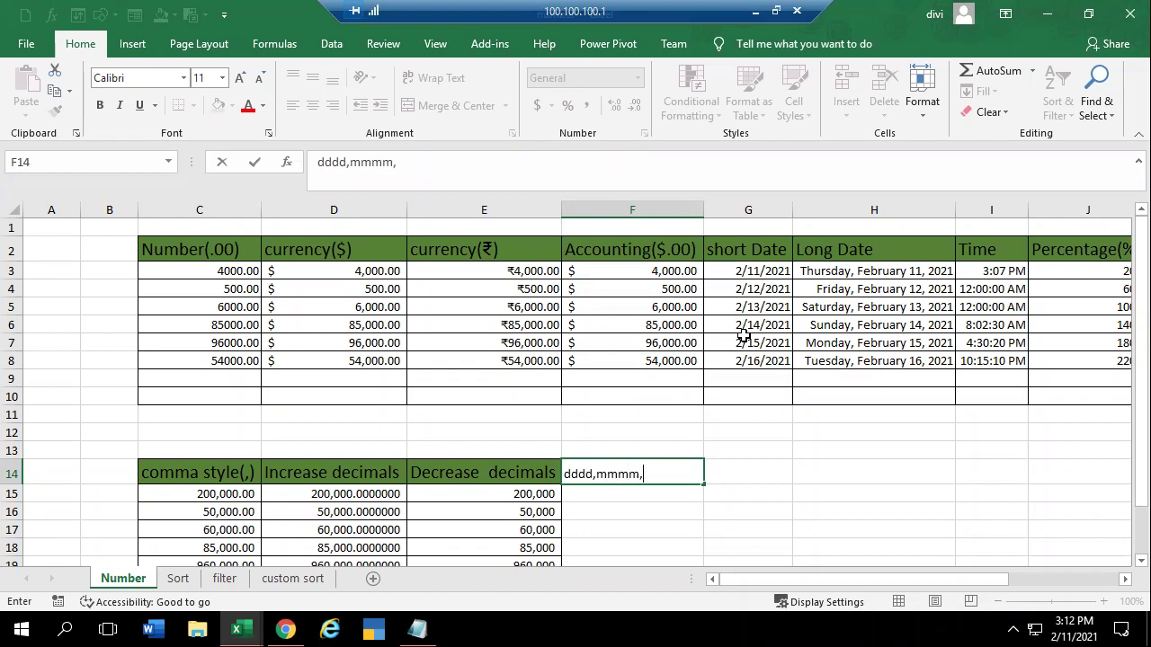
text(yyy)
click(658, 493)
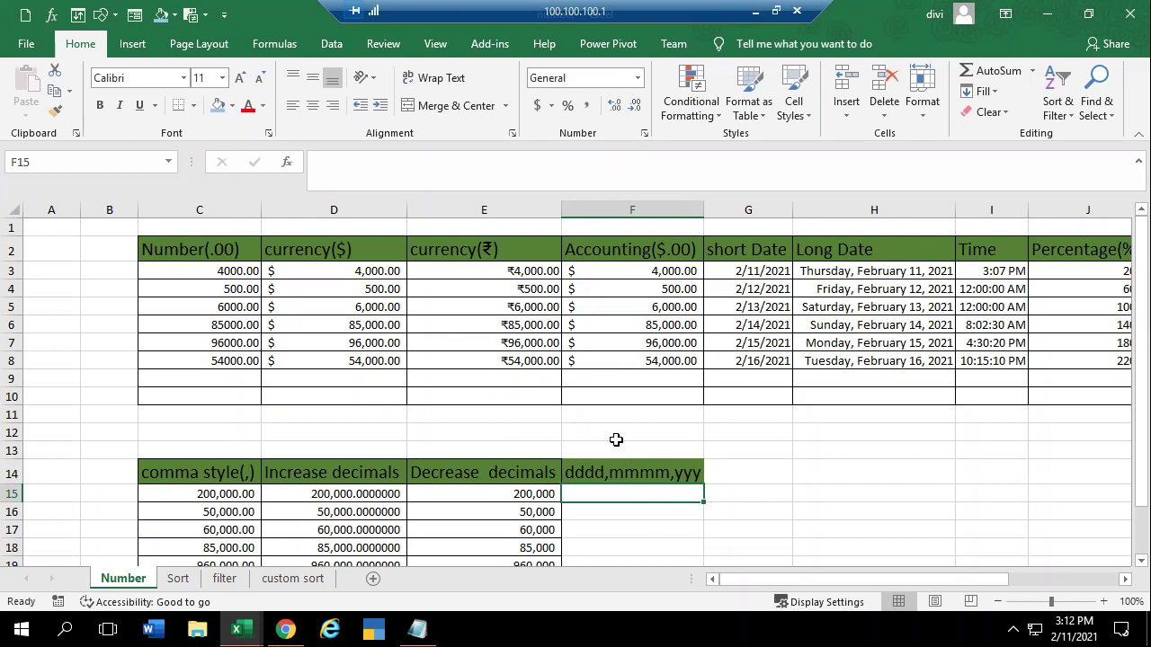
- Insert today's date, 2/11/2021, into cell F15 with Ctrl+;
key(ctrl+semicolon)
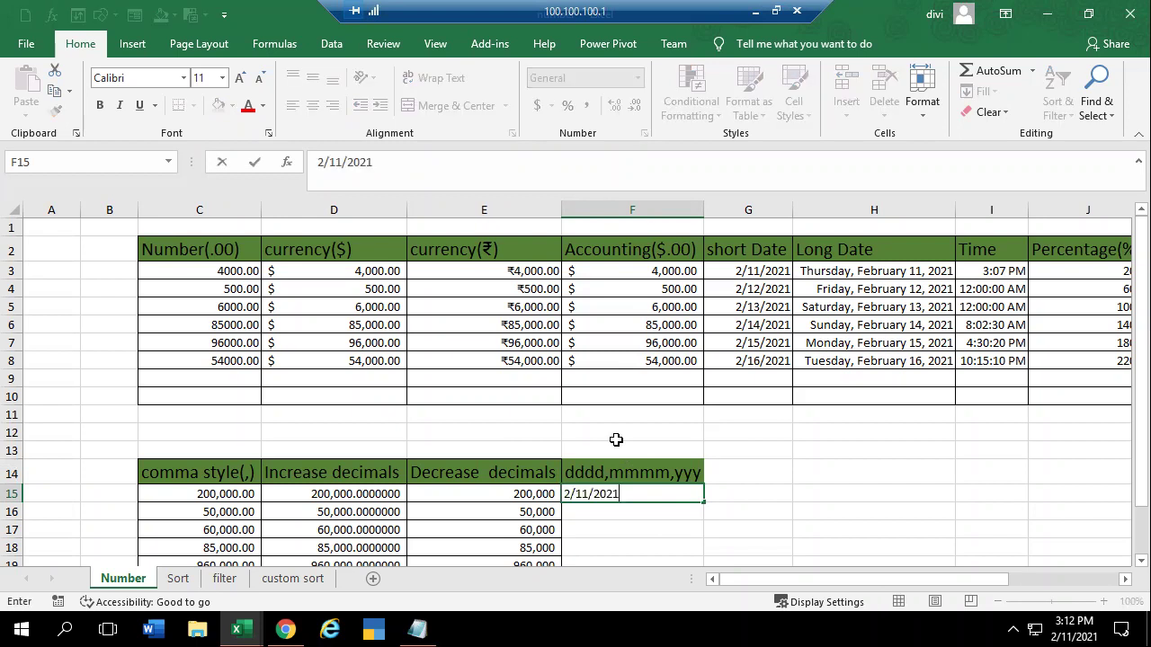
key(Return)
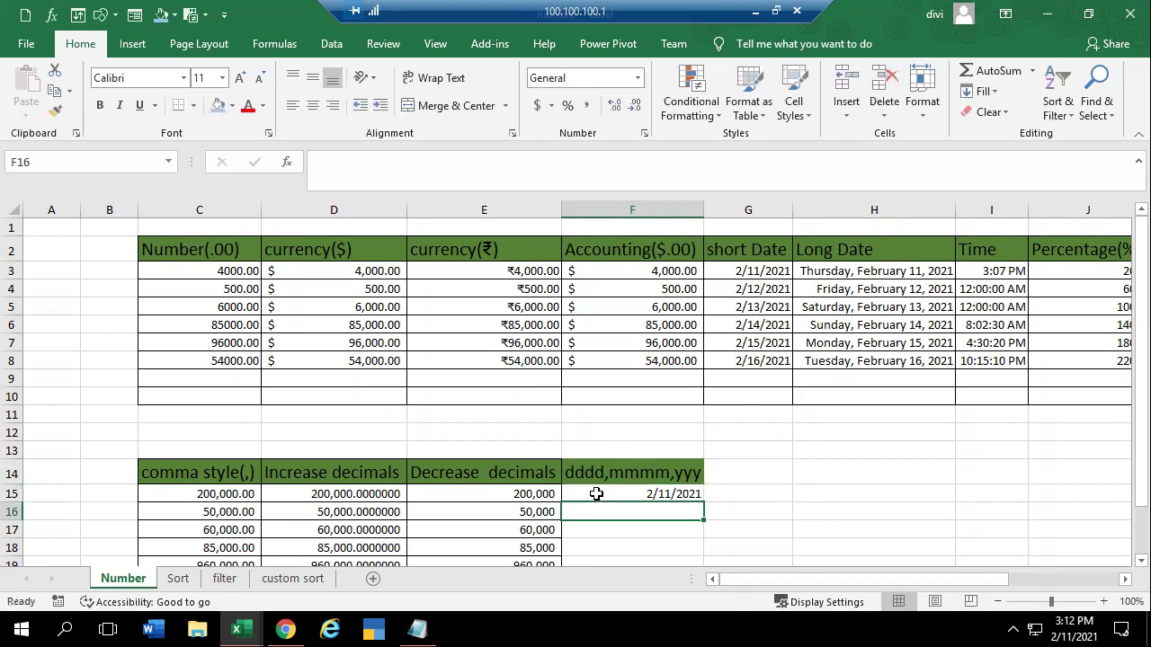
click(595, 494)
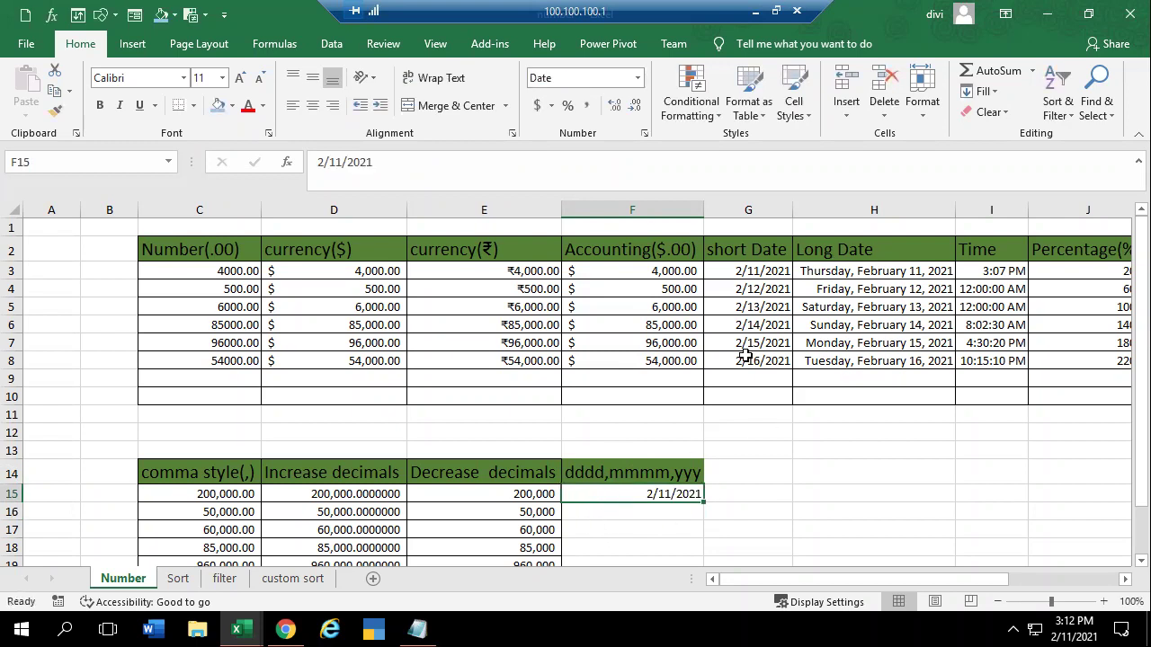
- Preview the custom d-mmm-yy format for F15, then close Format Cells without applying it
click(636, 78)
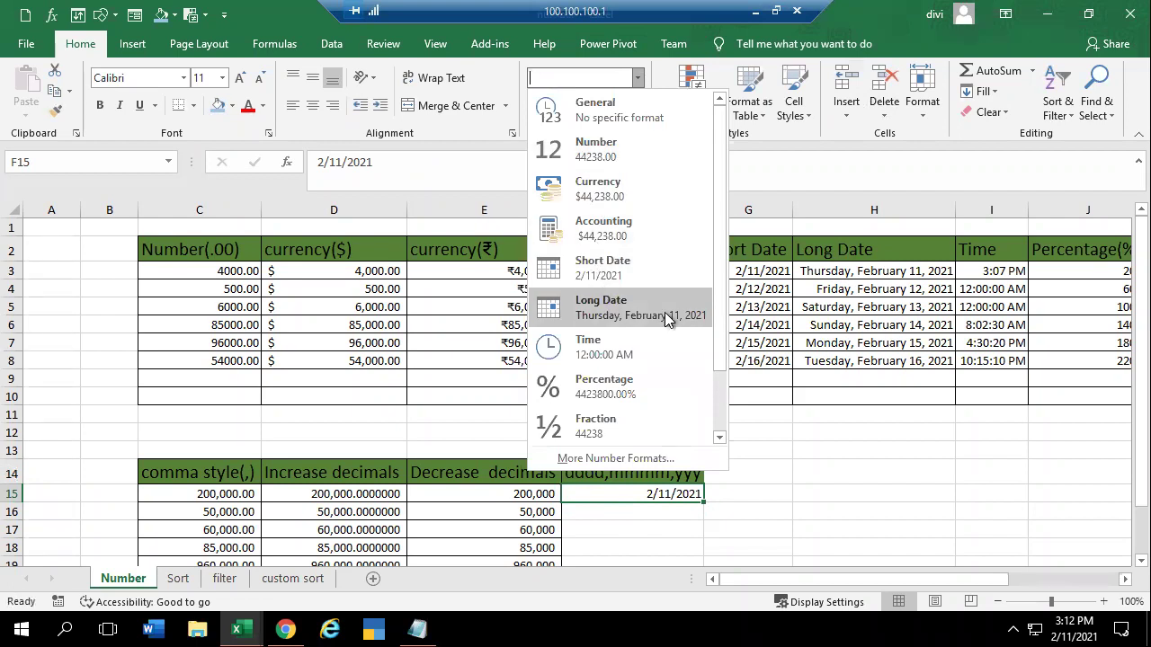
click(755, 360)
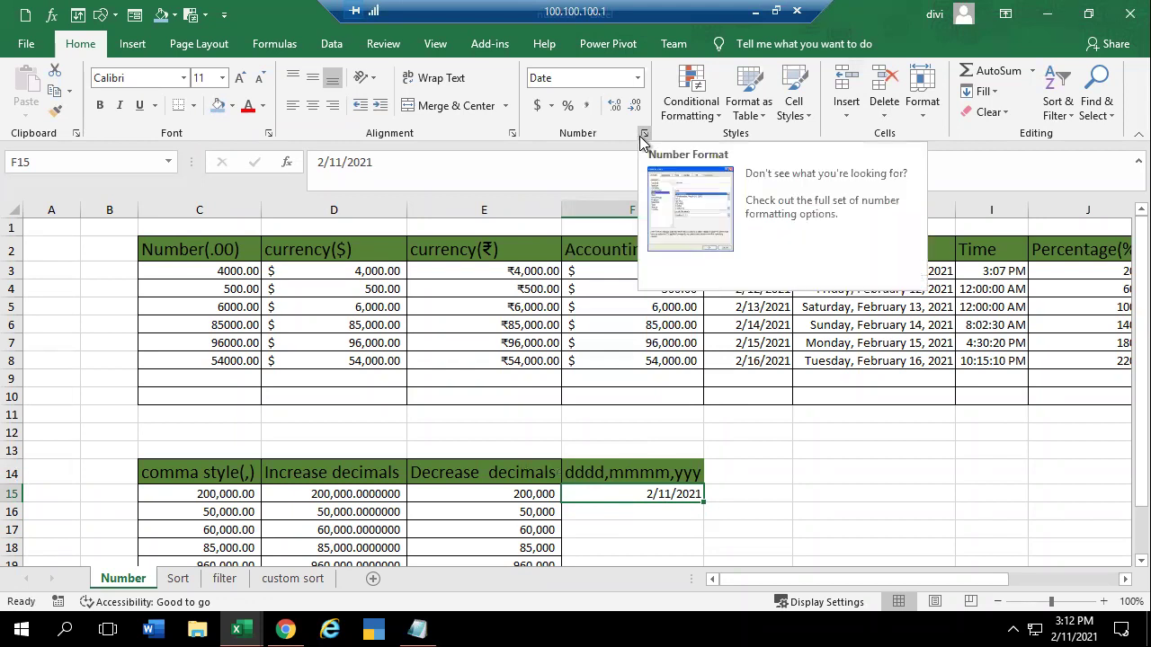
click(641, 135)
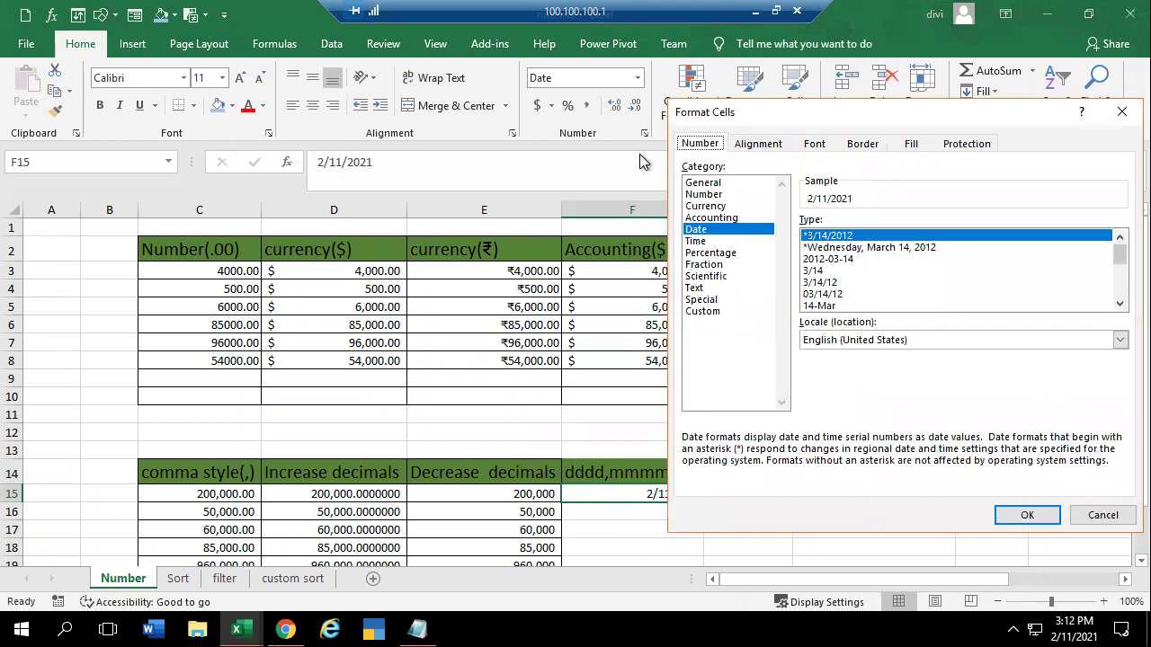
drag(828, 101, 244, 35)
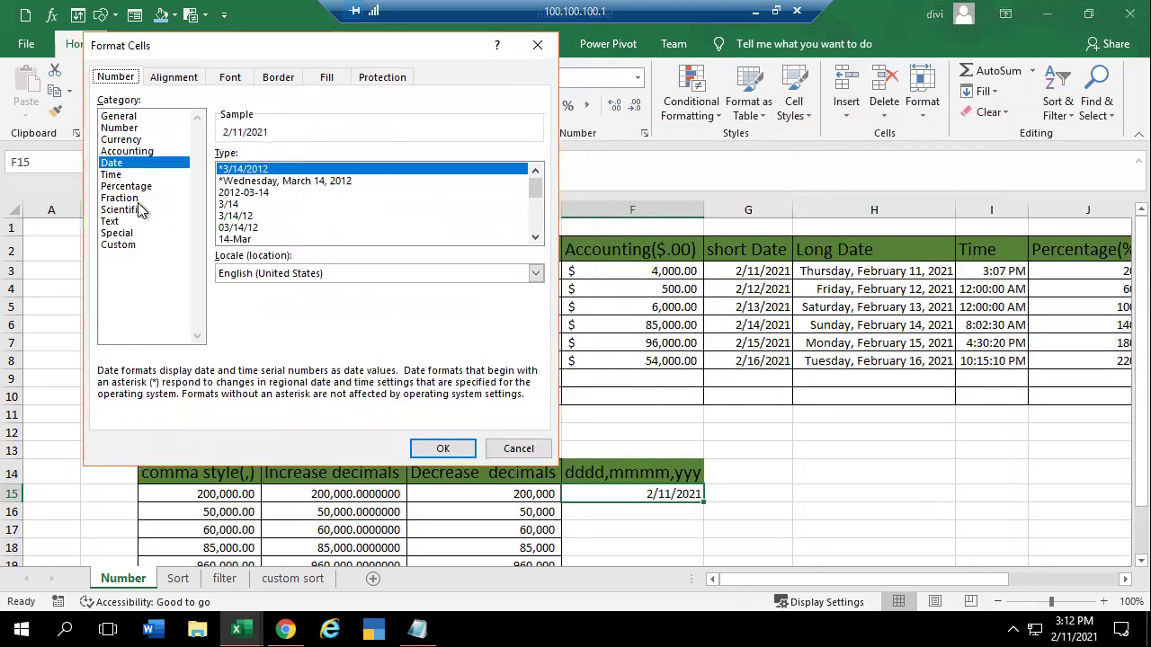
click(116, 246)
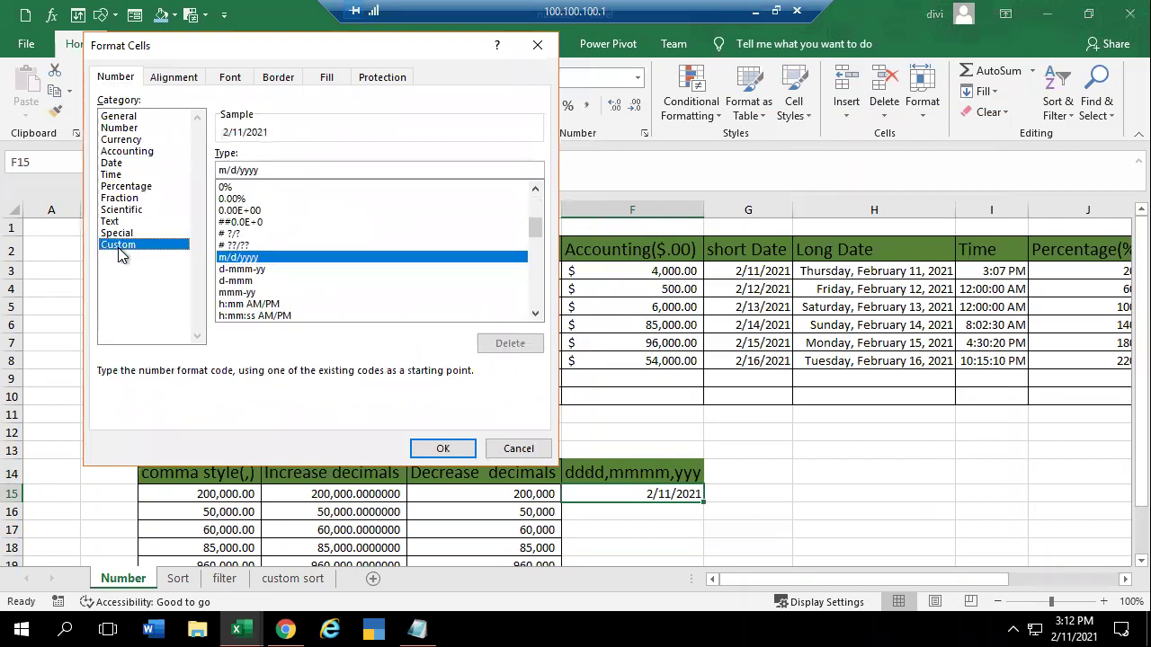
click(241, 270)
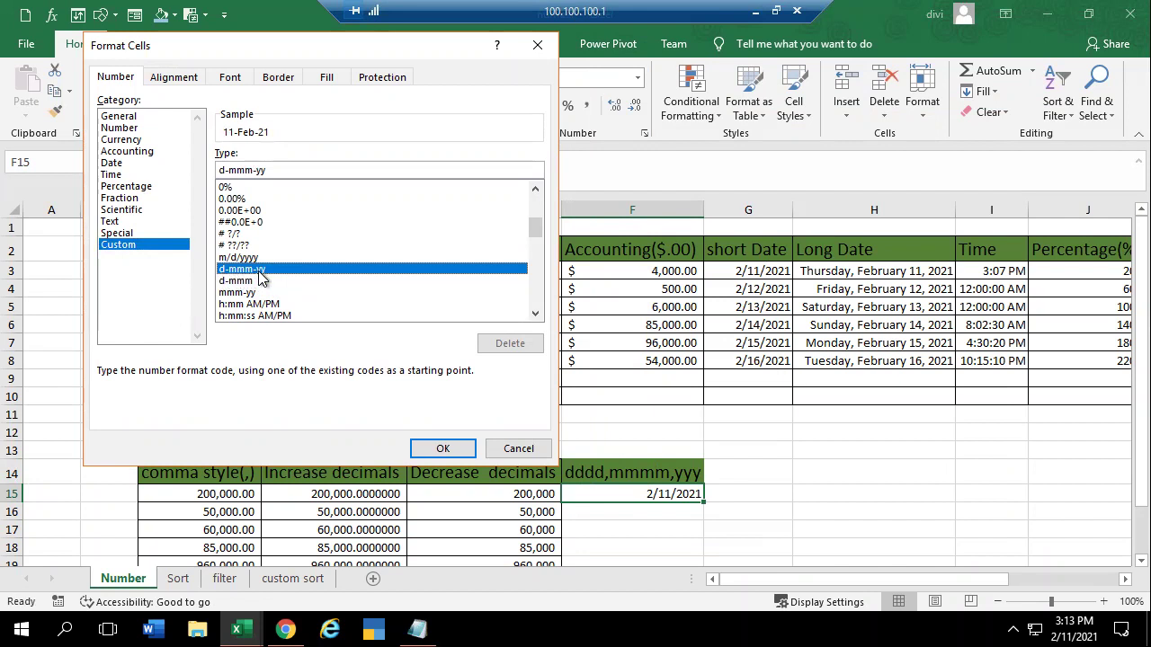
click(538, 45)
click(727, 490)
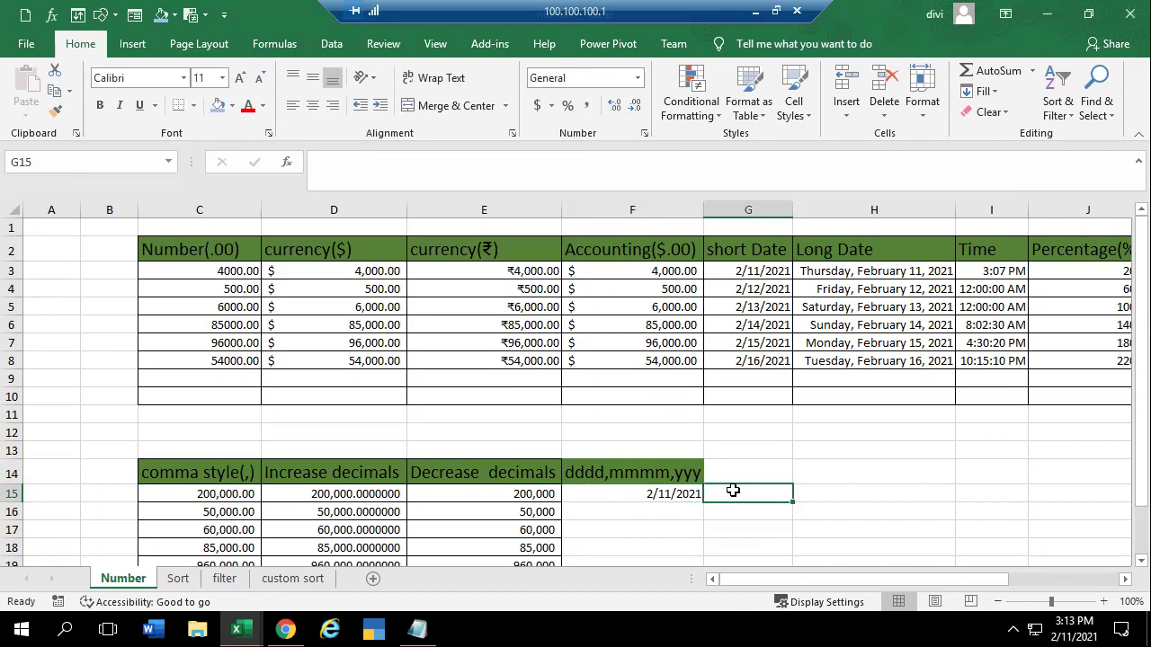
- Enter the date 2/11/2021 in cell G15
text(2/11/2021)
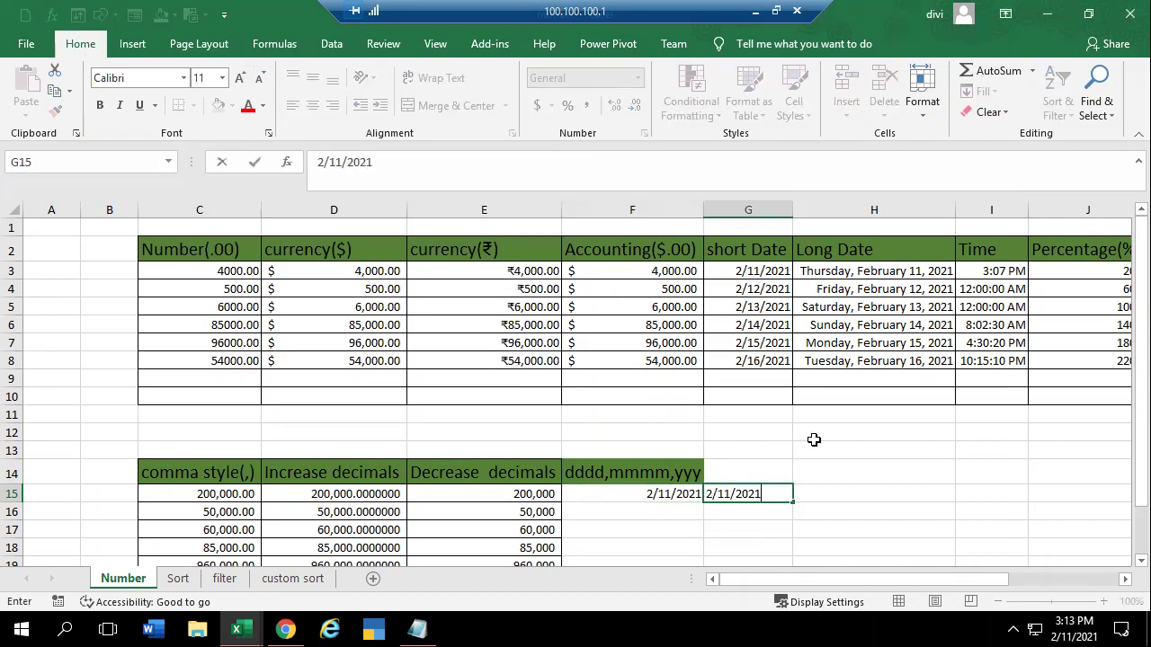
key(Return)
key(shift+Down)
click(747, 490)
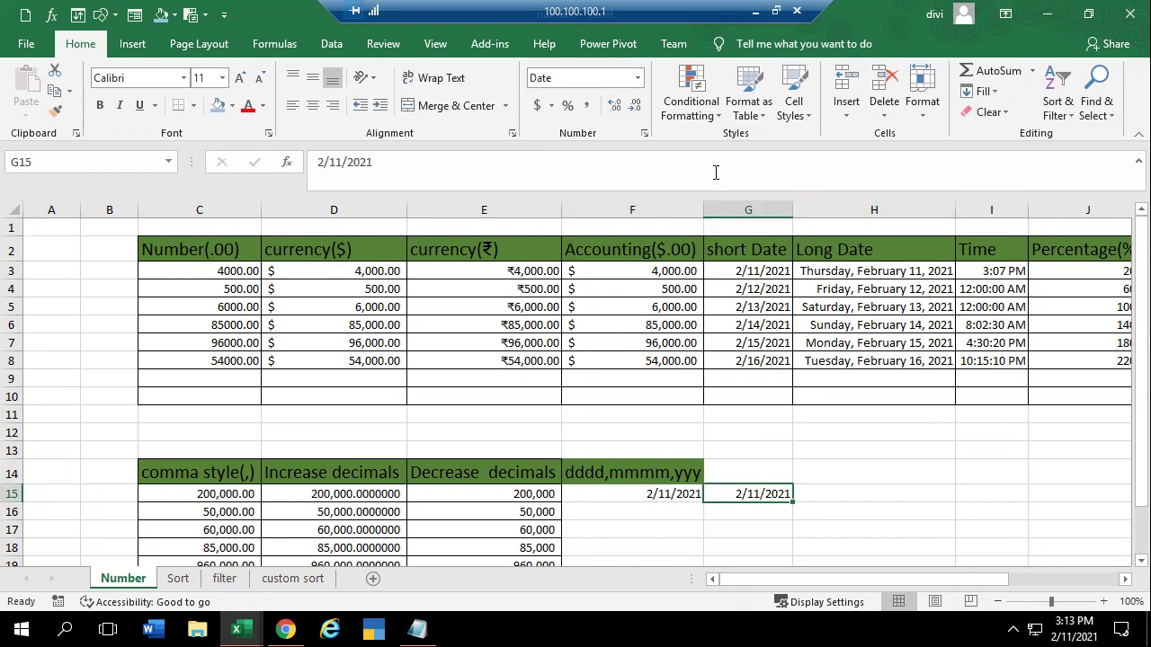
- Apply the custom d-mmm-yy format to G15 so it shows 11-Feb-21
click(644, 134)
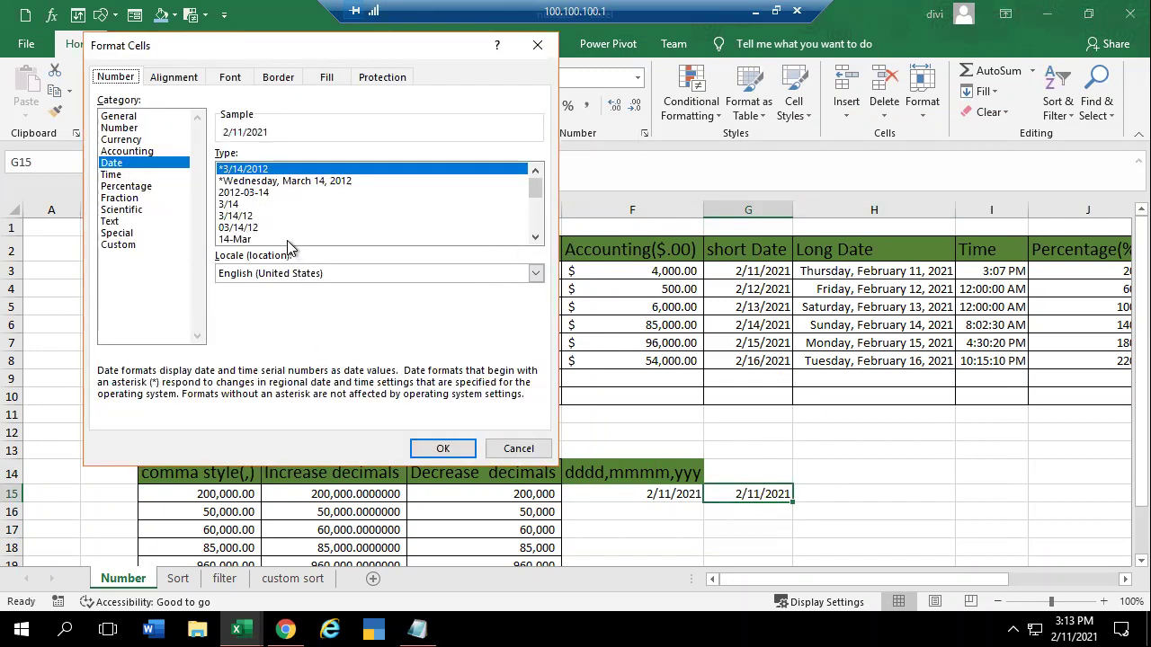
scroll(287, 230, down, 3)
click(118, 245)
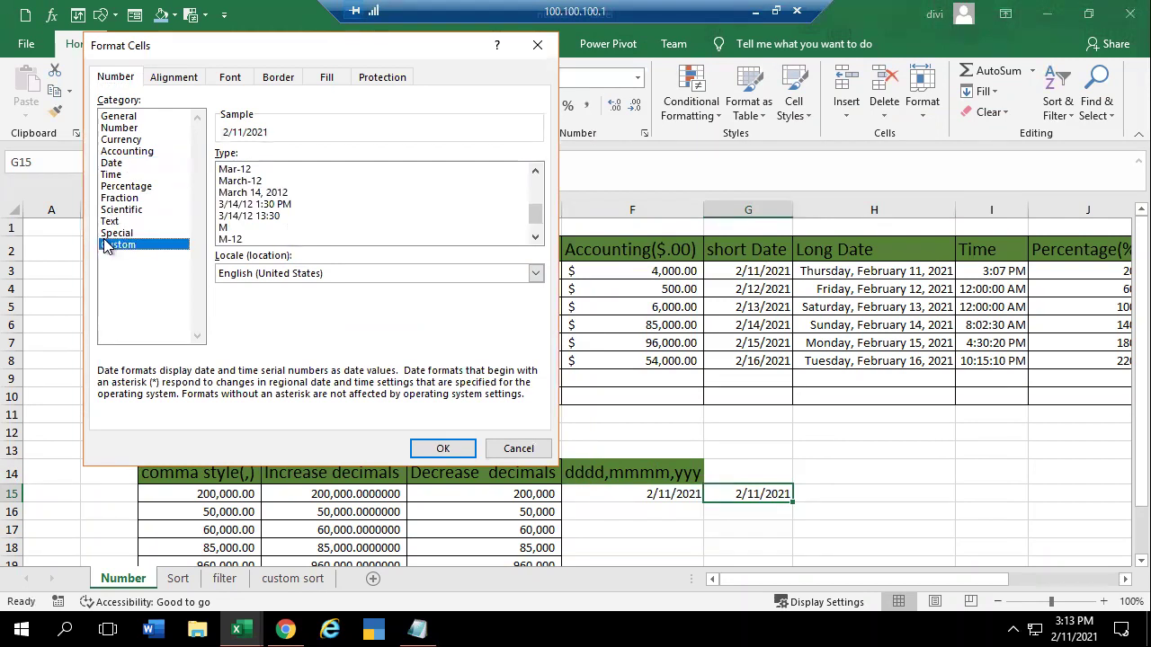
click(239, 270)
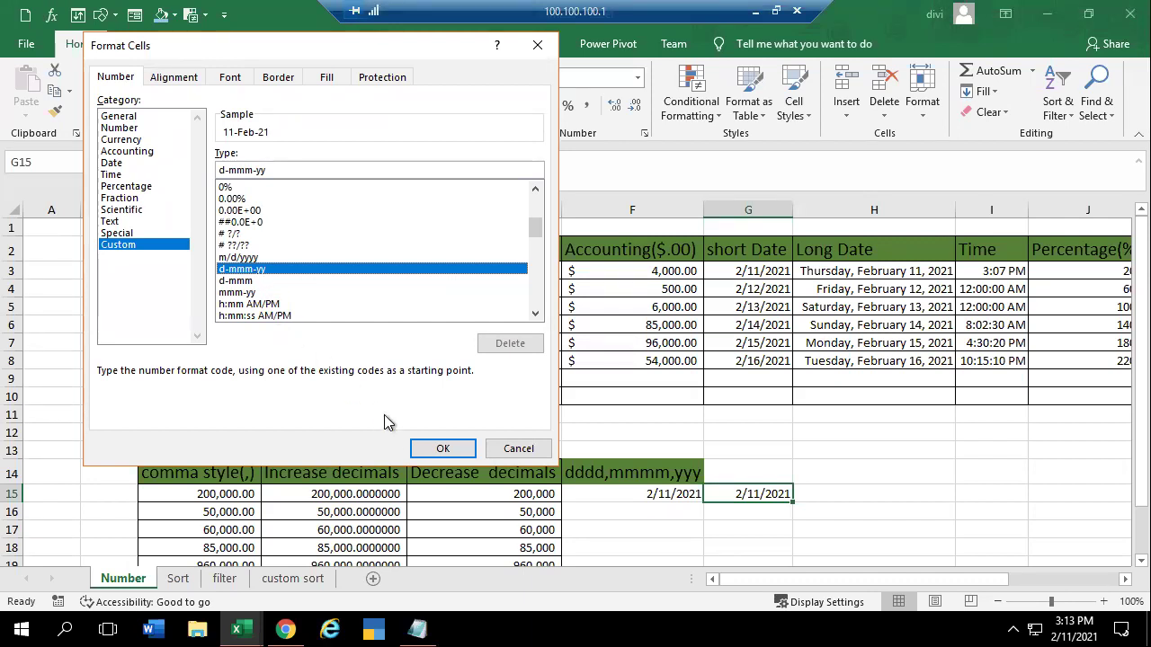
click(440, 447)
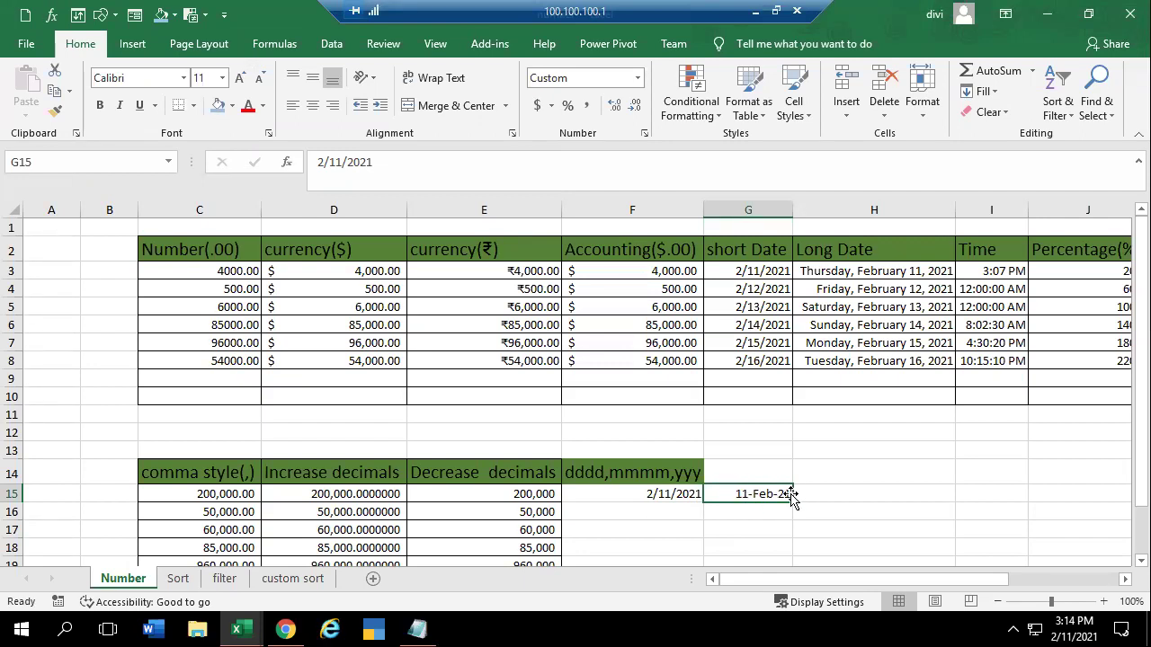
click(658, 494)
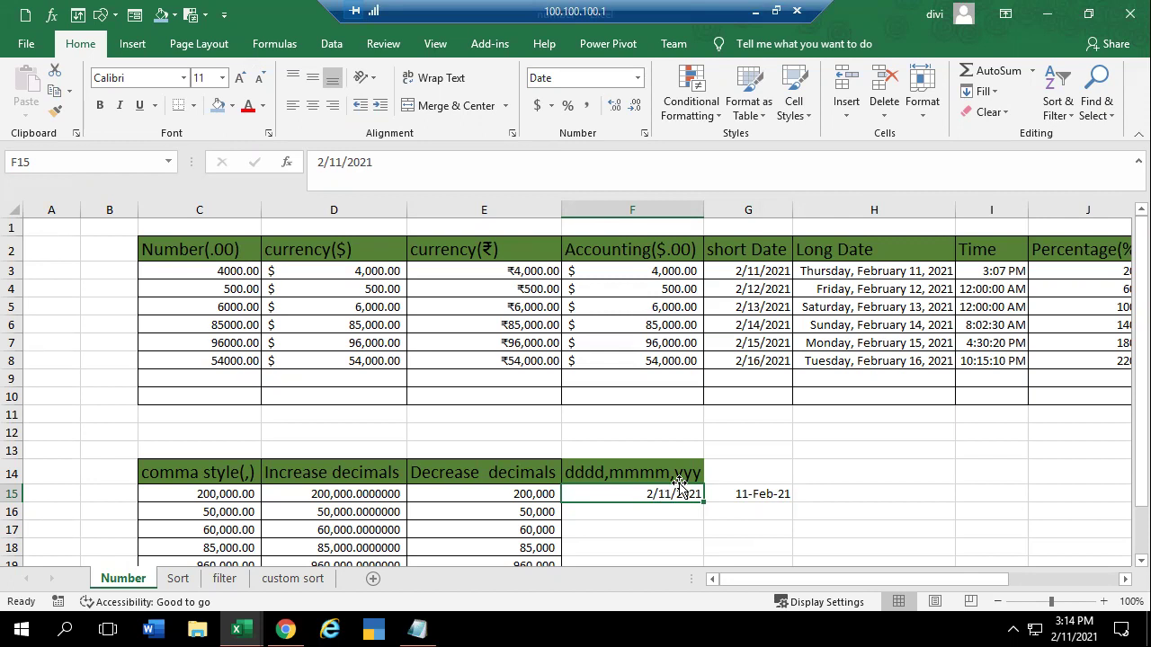
- Open Custom number formats for F15, start from #,##0 and clear the Type code
click(736, 503)
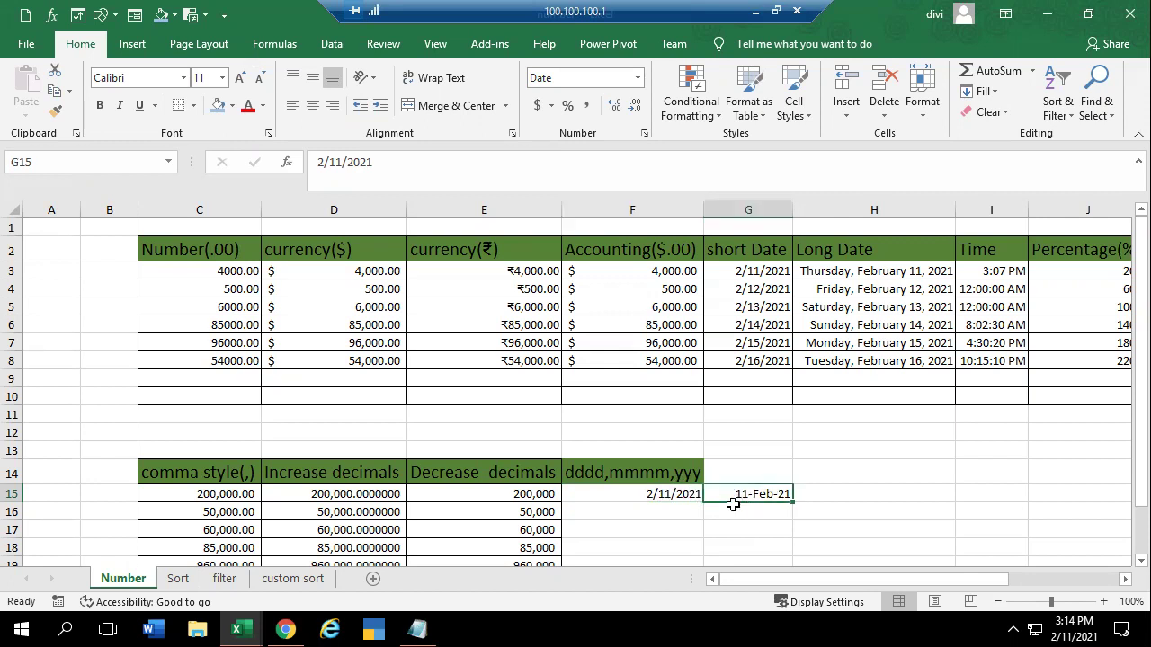
click(659, 494)
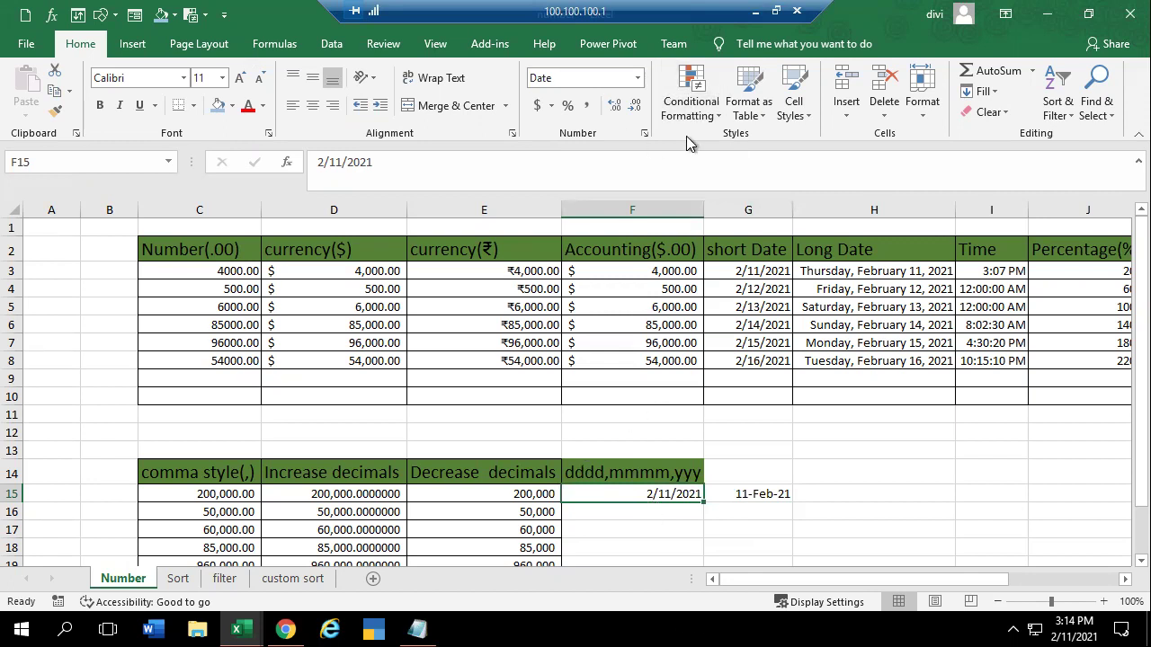
click(644, 134)
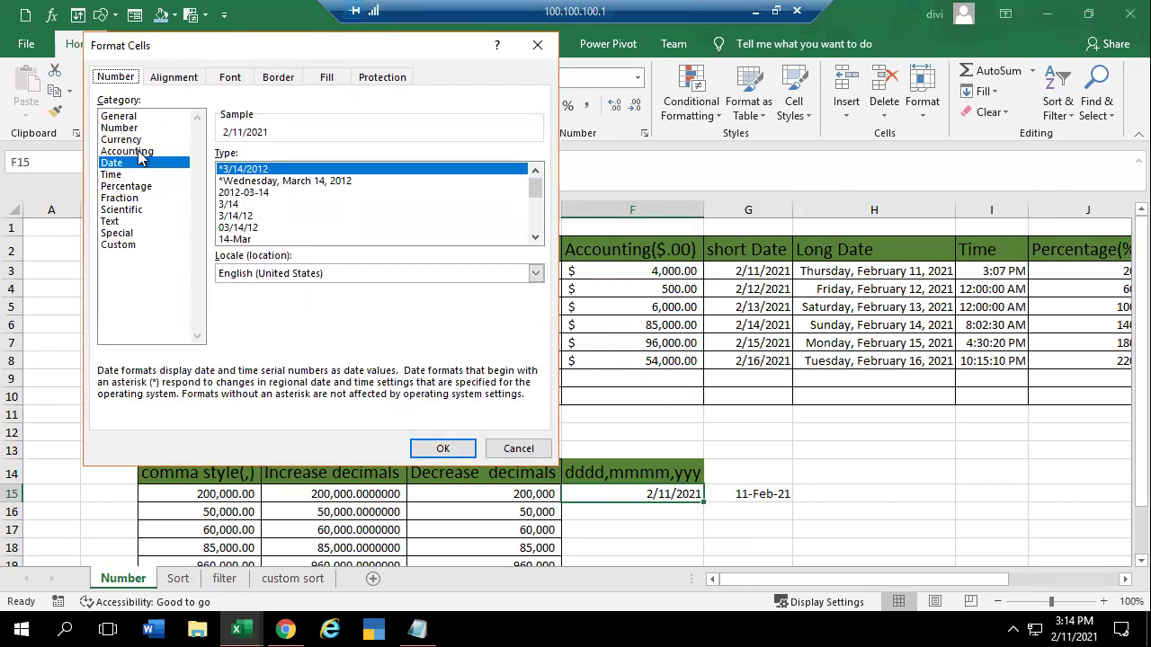
click(120, 246)
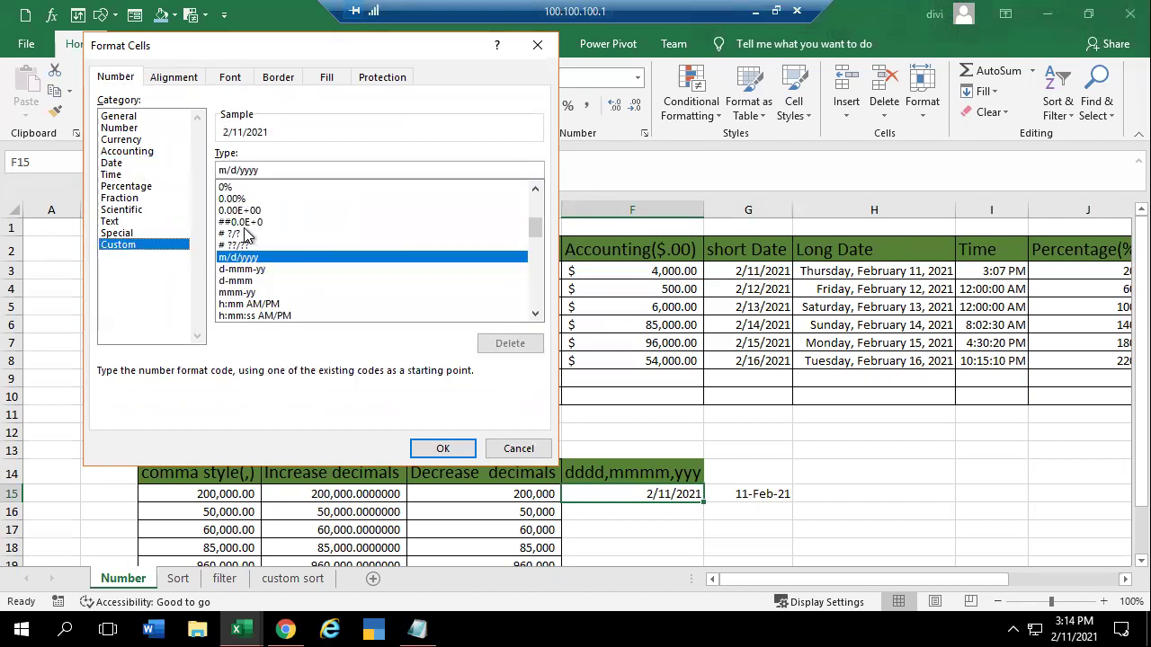
scroll(378, 232, up, 10)
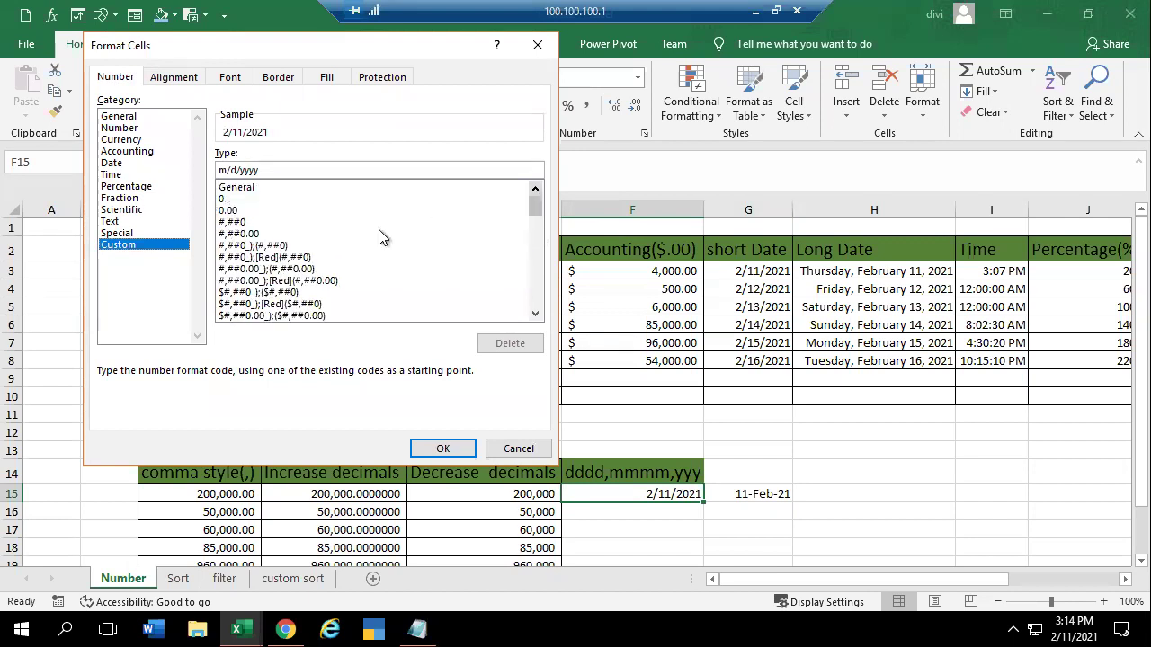
click(234, 223)
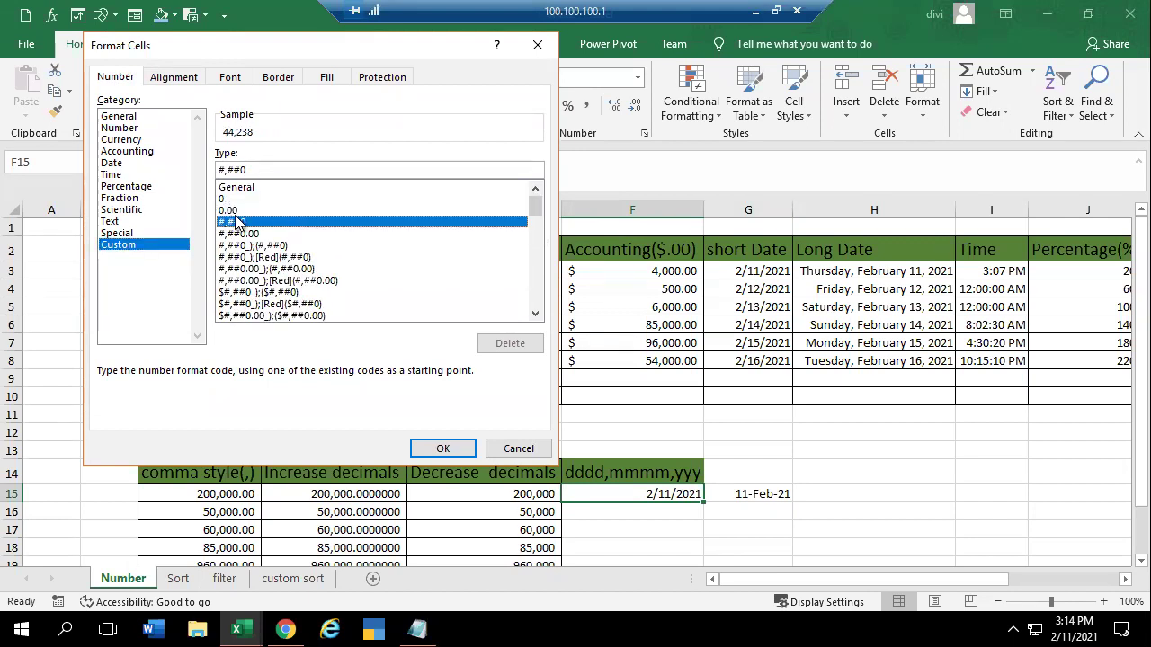
click(241, 169)
key(BackSpace)
key(BackSpace)
key(BackSpace)
key(BackSpace)
key(BackSpace)
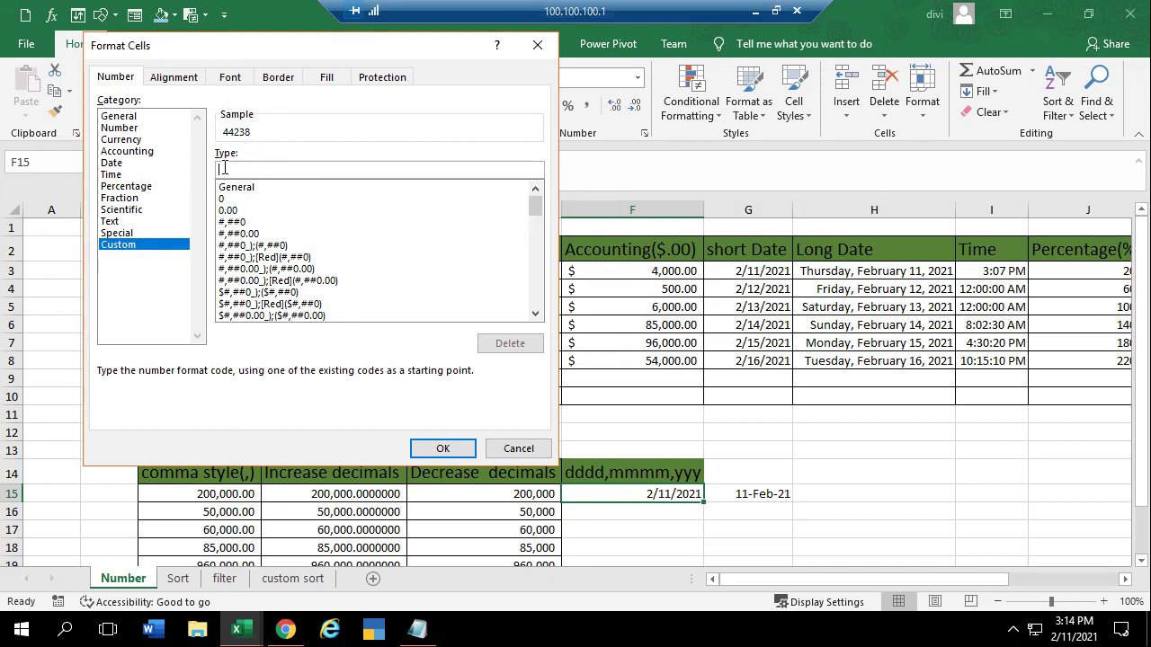
- Type the format code dddd-mmmm d-y so the sample reads Thursday-February 11-21
text(d)
text(d)
text(dd,)
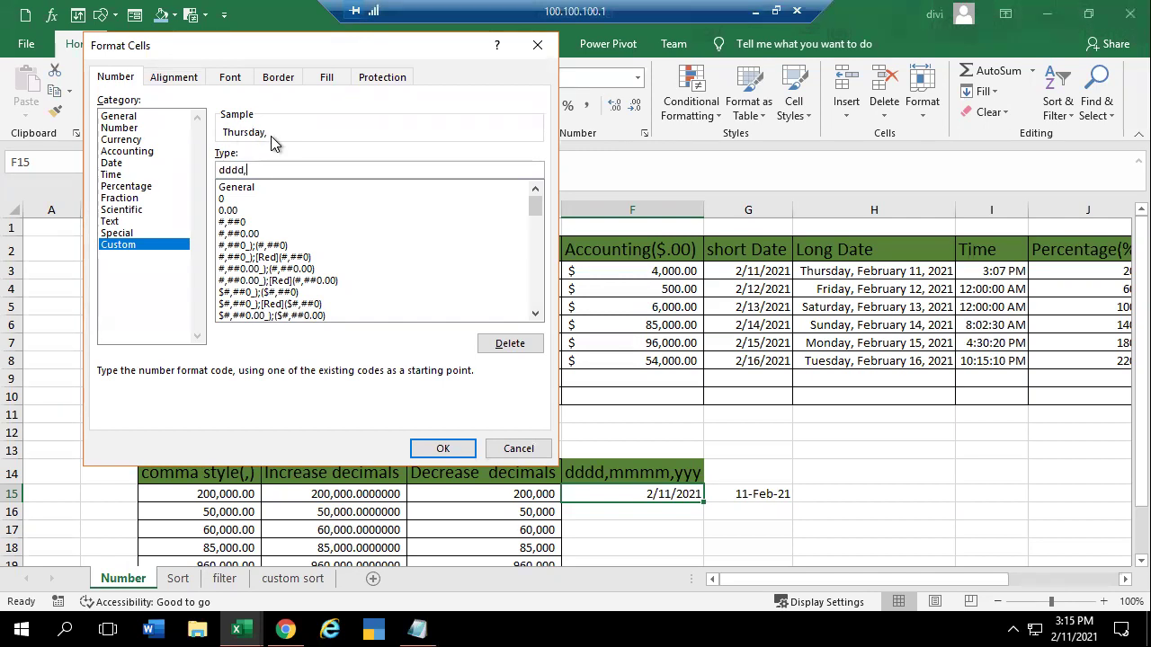
key(BackSpace)
text(m)
text(m)
text(mm)
text(d-yyy)
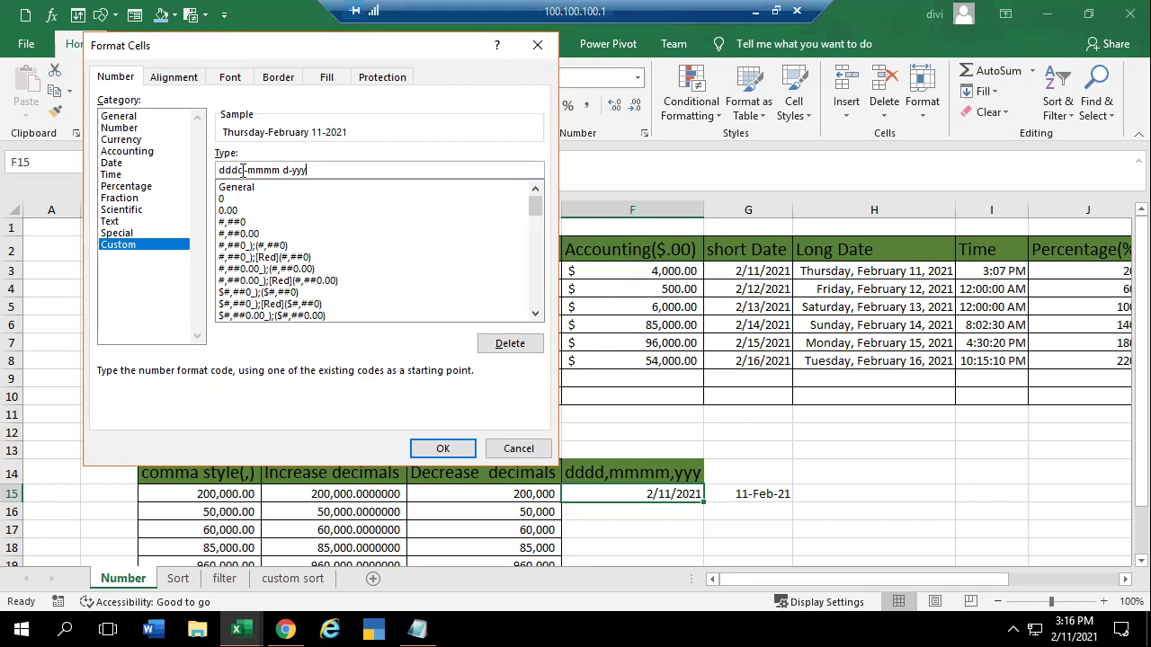
- Change F15's custom format code to dddd-mmmm d-yyy so it reads Thursday-February 11-2021
drag(219, 169, 281, 171)
click(288, 174)
drag(293, 171, 309, 171)
click(441, 451)
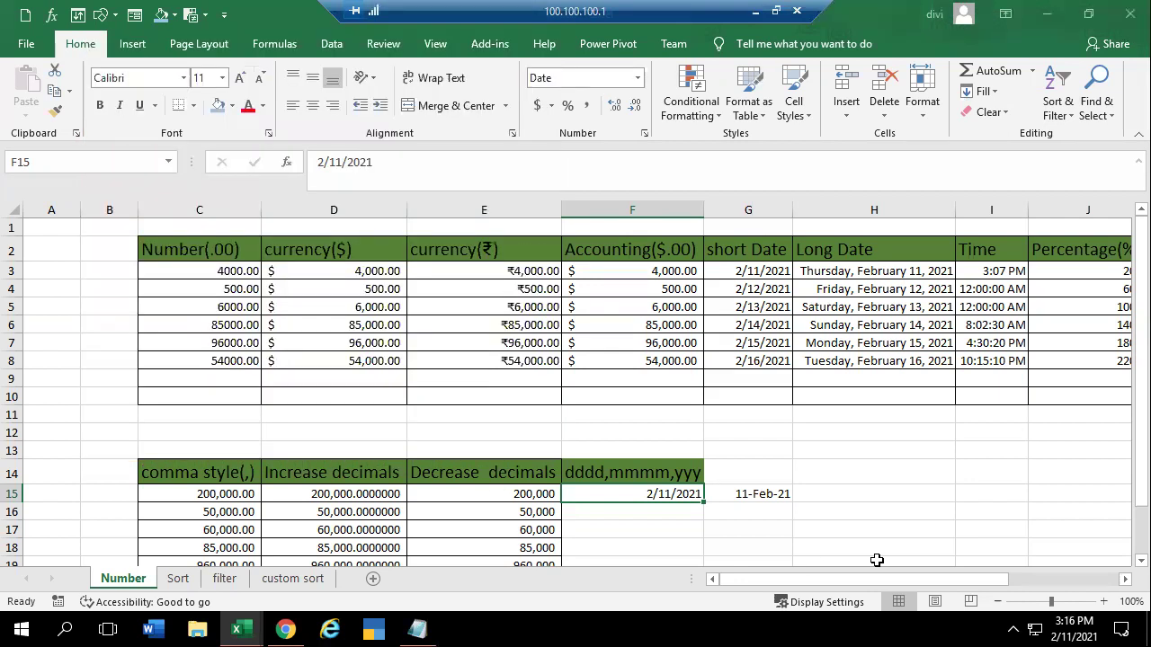
click(759, 481)
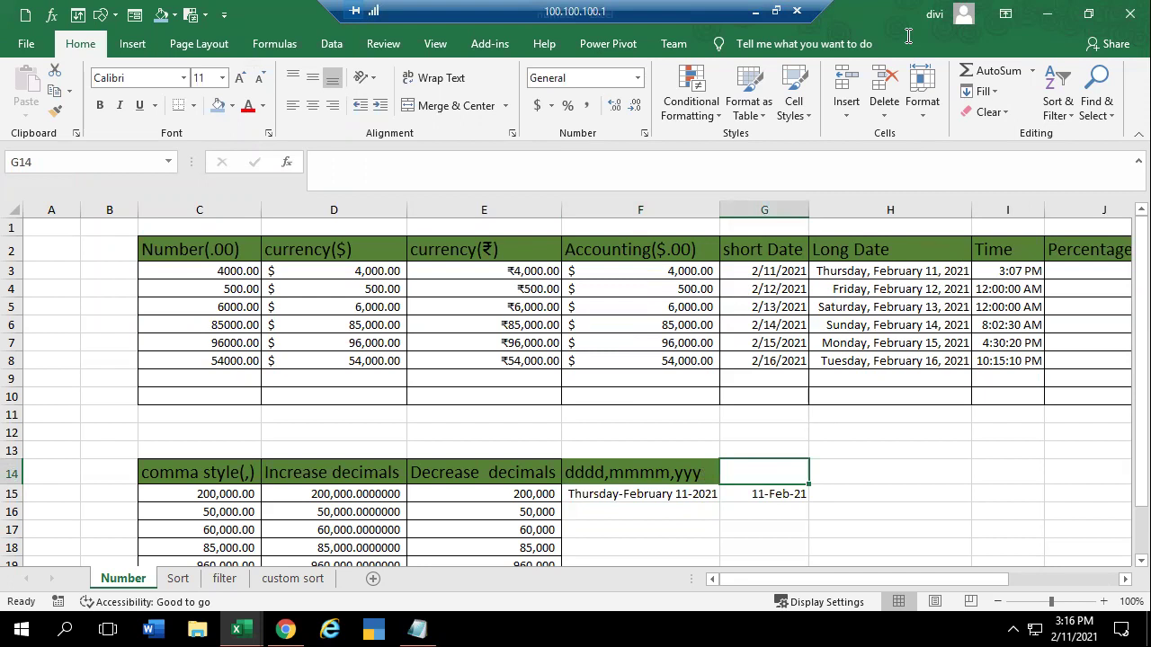
- Enter the heading ddd,mm,d,yy in G14 above the short date
text(dd)
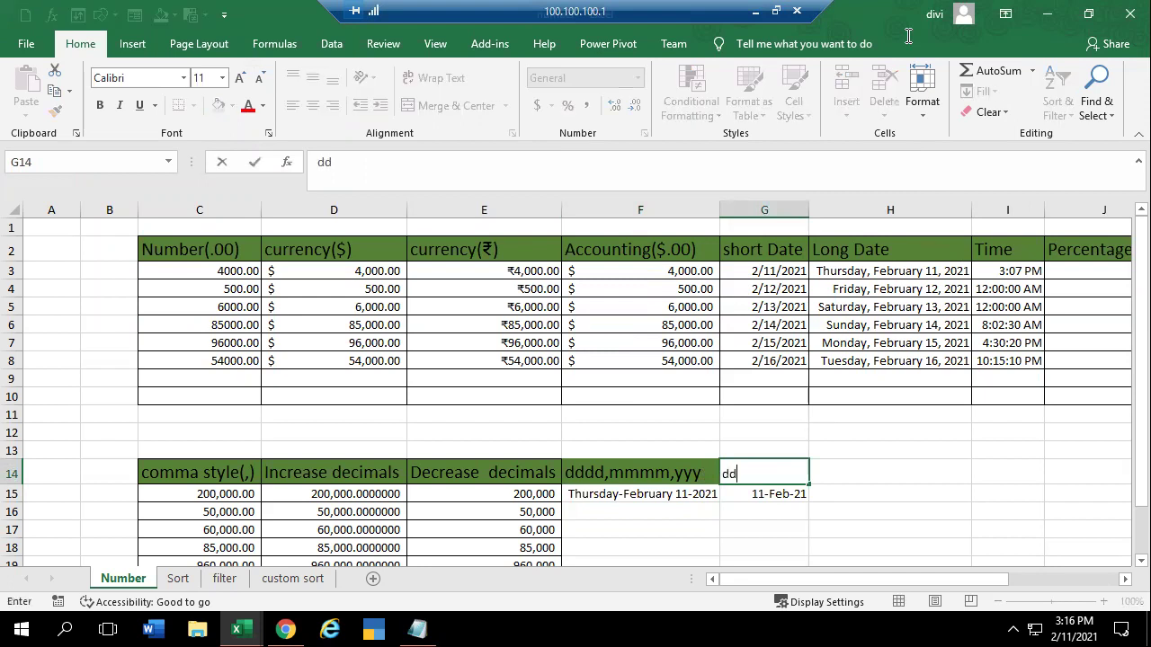
text(d,mm,d,yy)
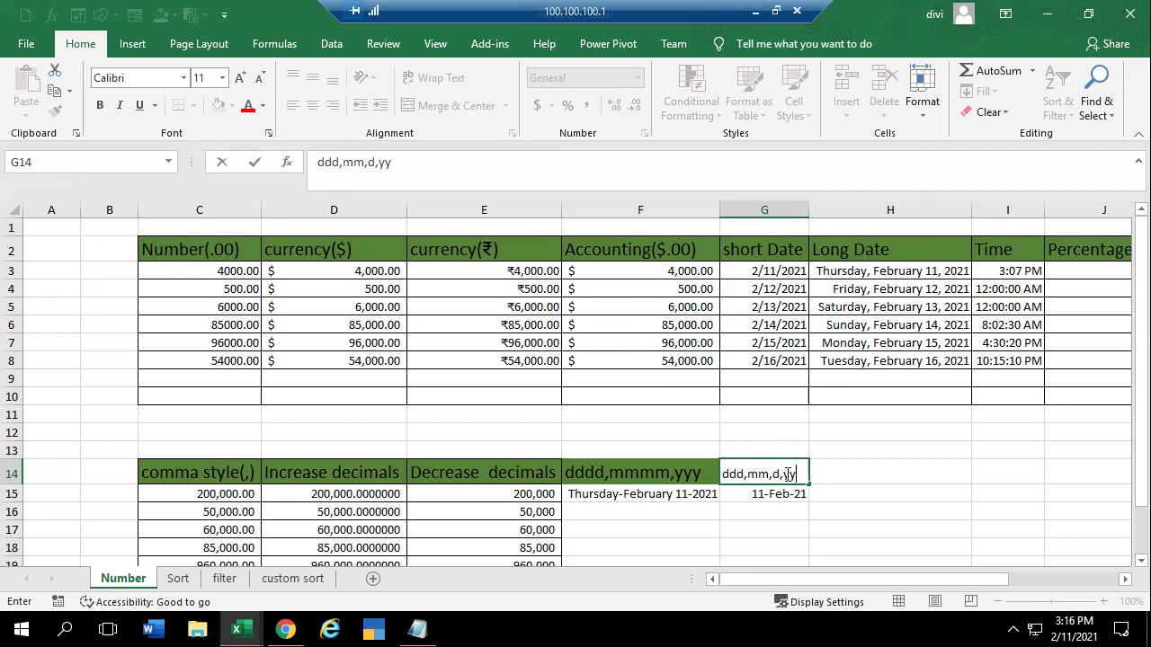
click(772, 489)
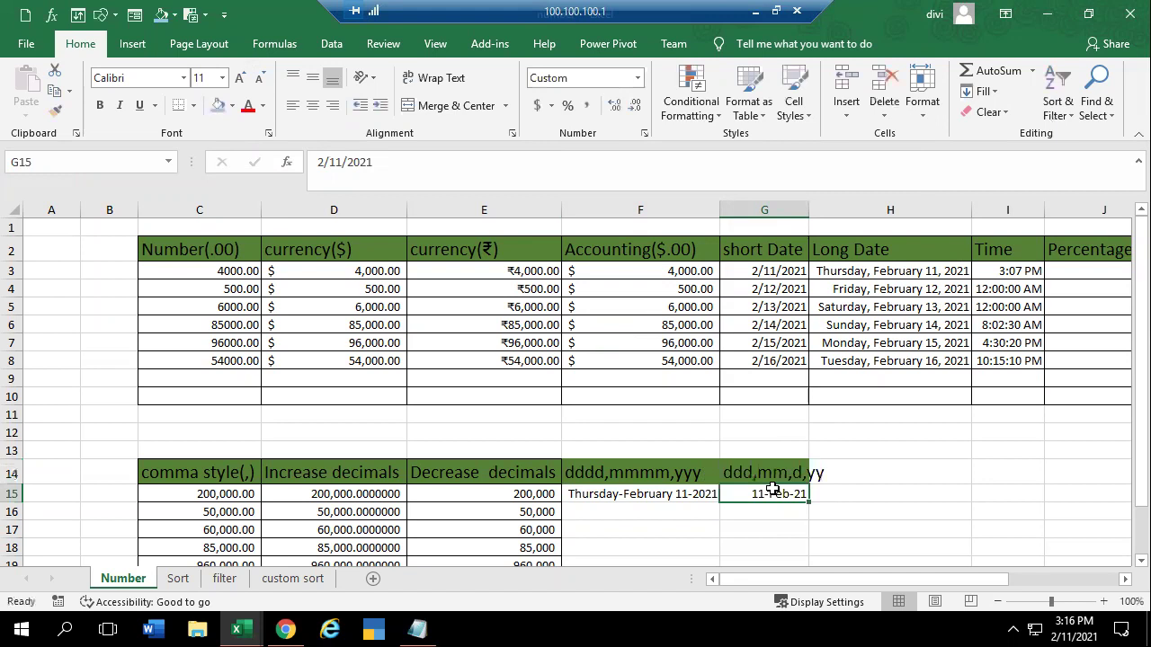
- Apply the custom format ddd,mm,d,yy to G15 so it shows Thu,02,11,21
click(644, 136)
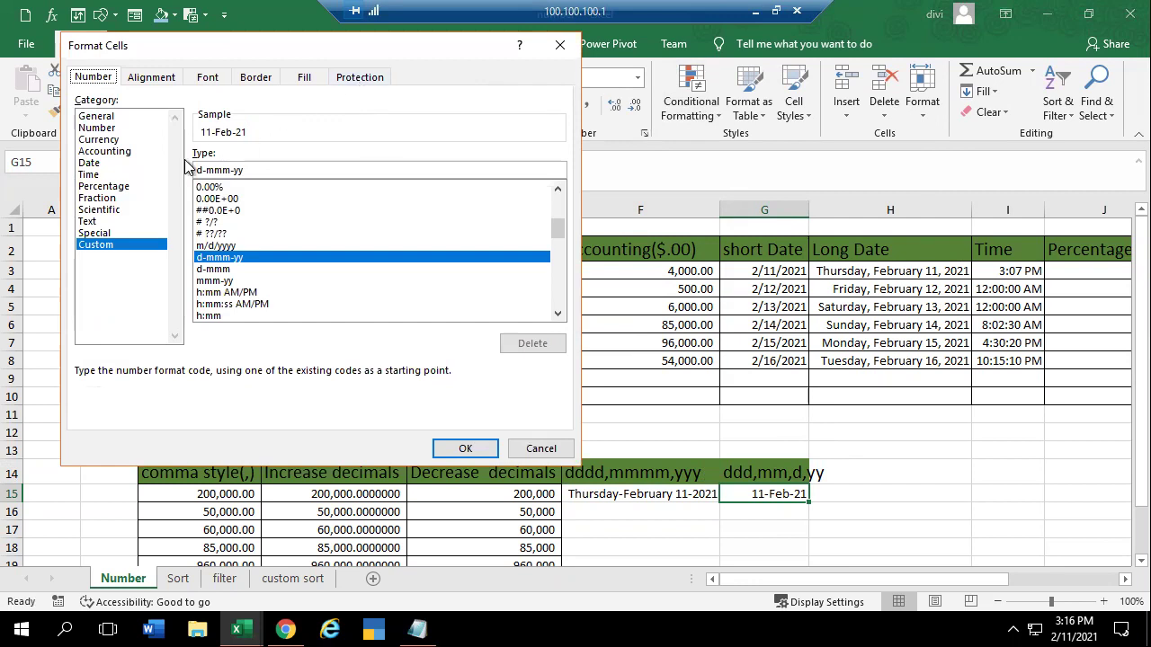
drag(557, 232, 557, 200)
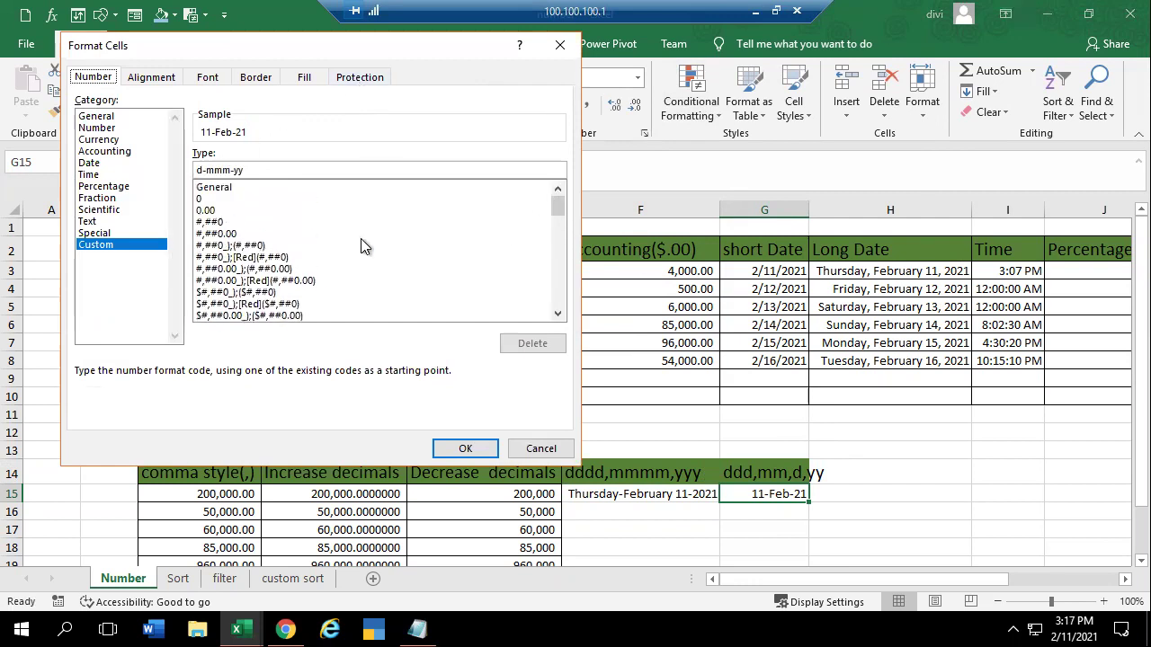
click(209, 223)
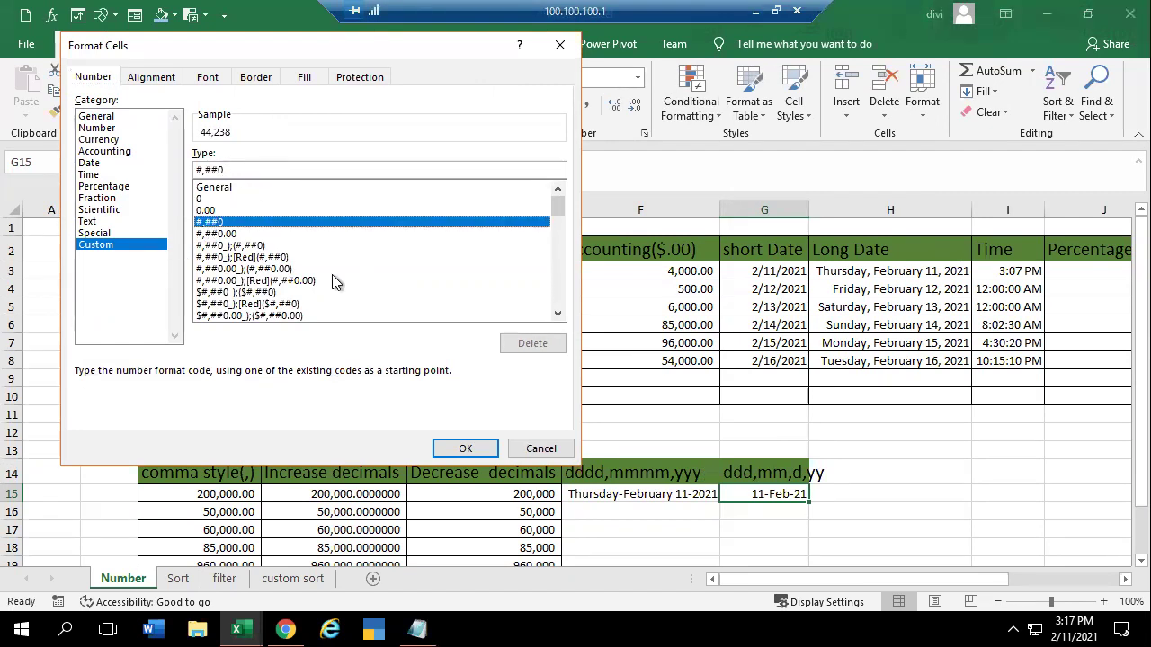
drag(236, 170, 190, 170)
key(BackSpace)
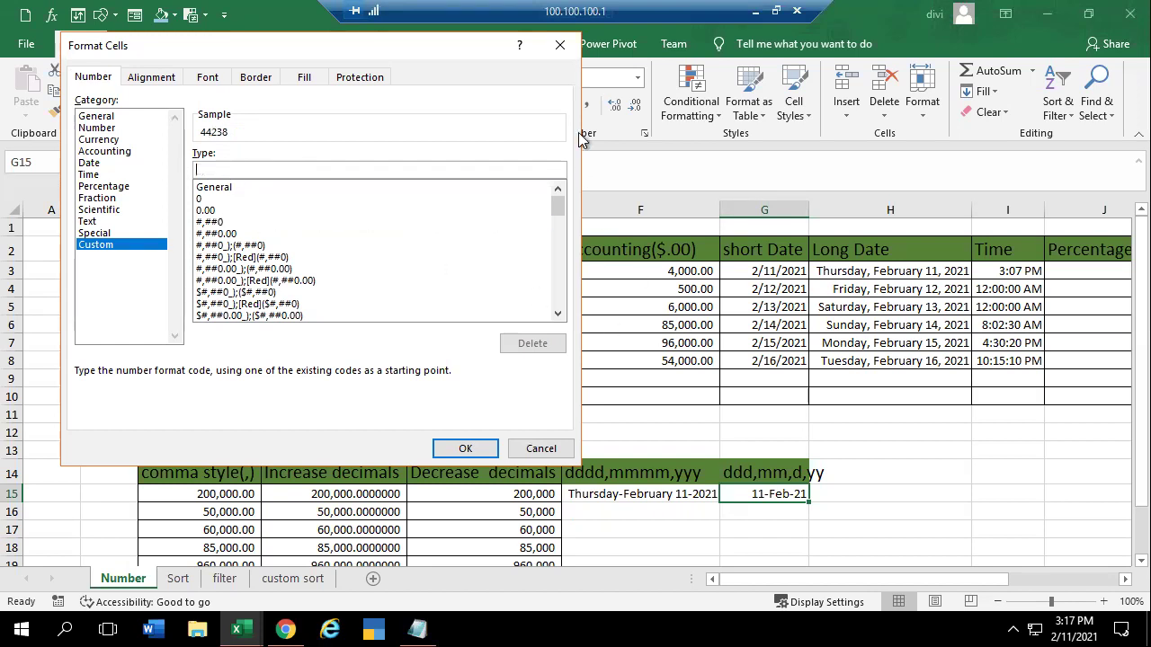
text(ddd,mm,d)
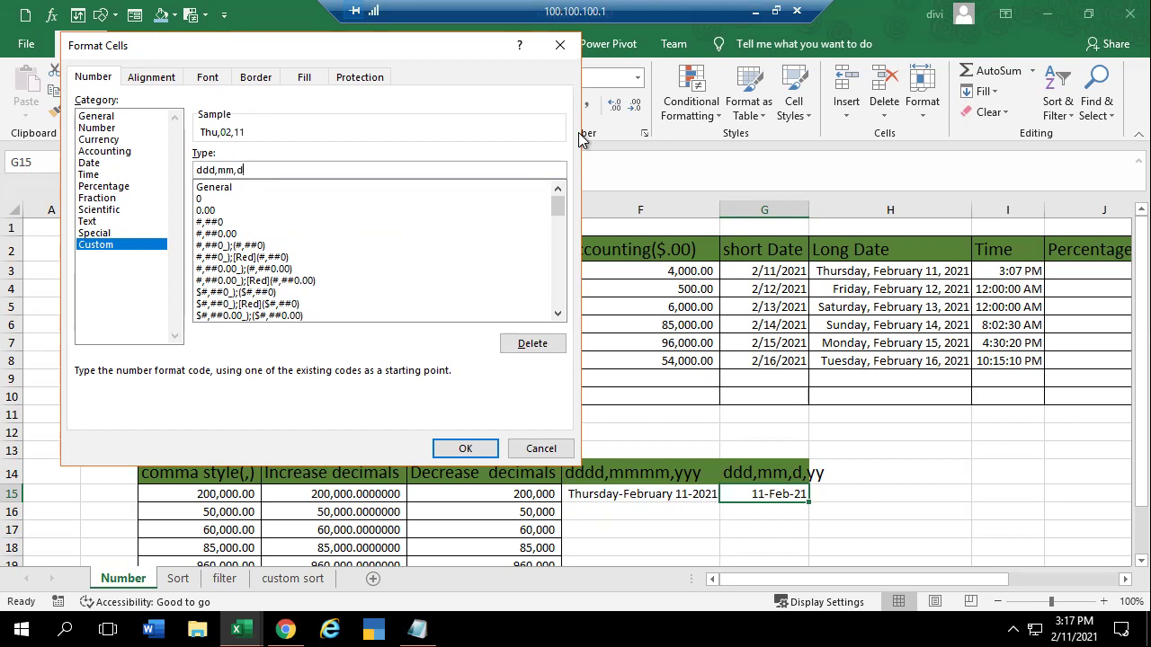
text(,yy)
click(463, 448)
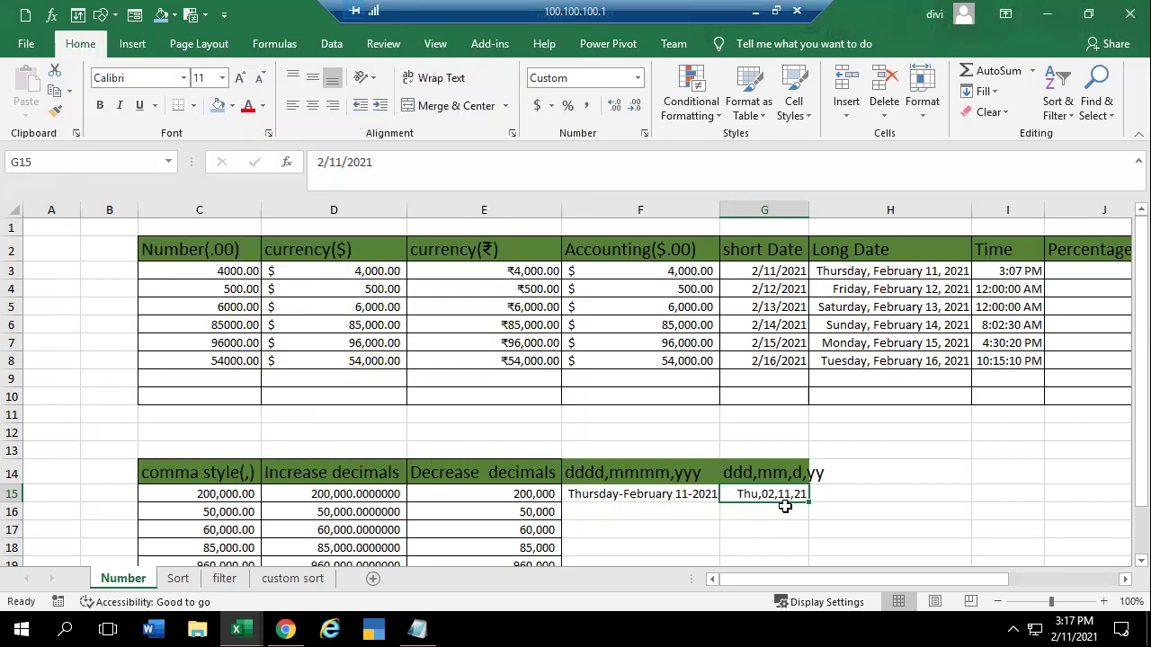
click(877, 515)
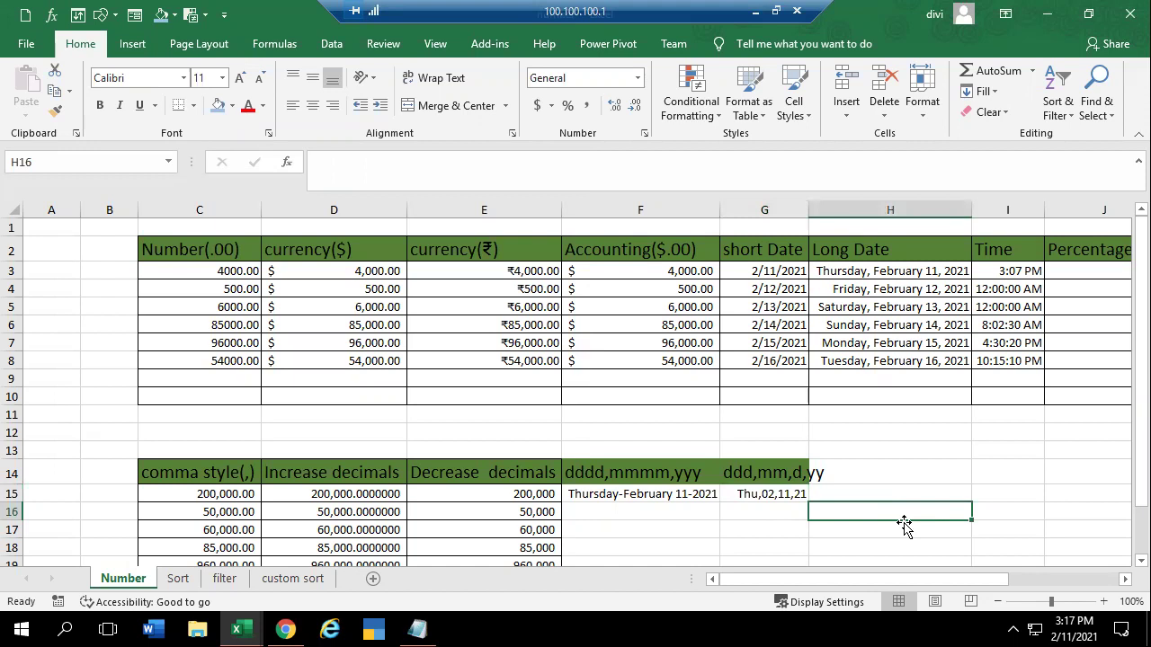
- Look through the Sort, filter and custom sort sheets
click(775, 531)
click(660, 528)
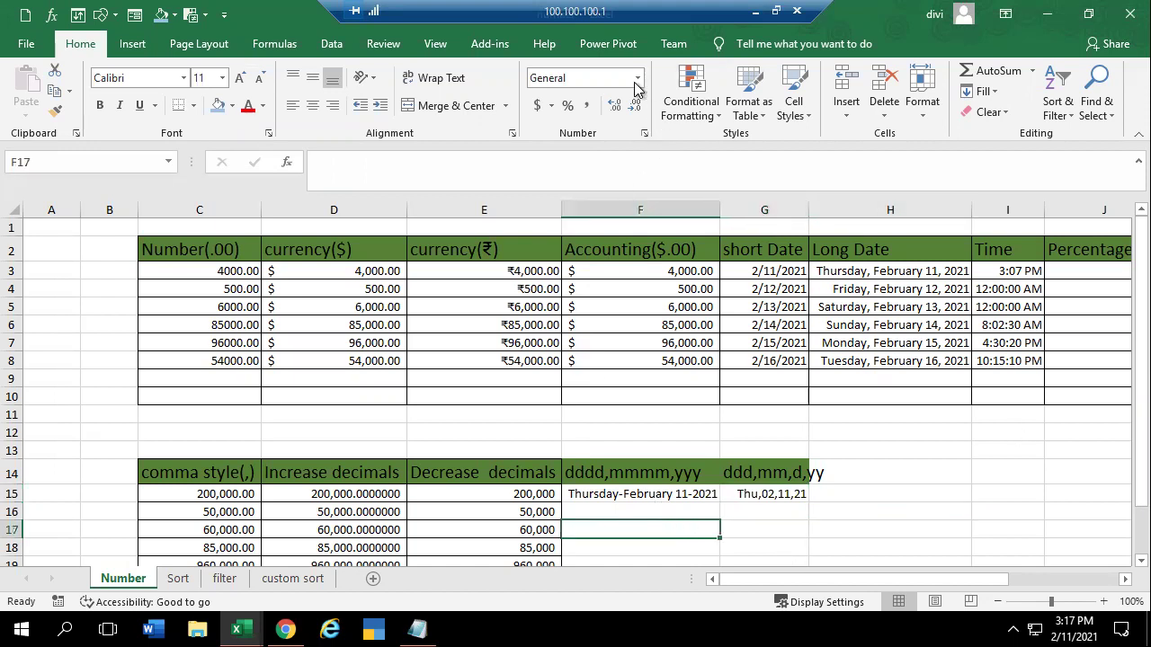
click(702, 108)
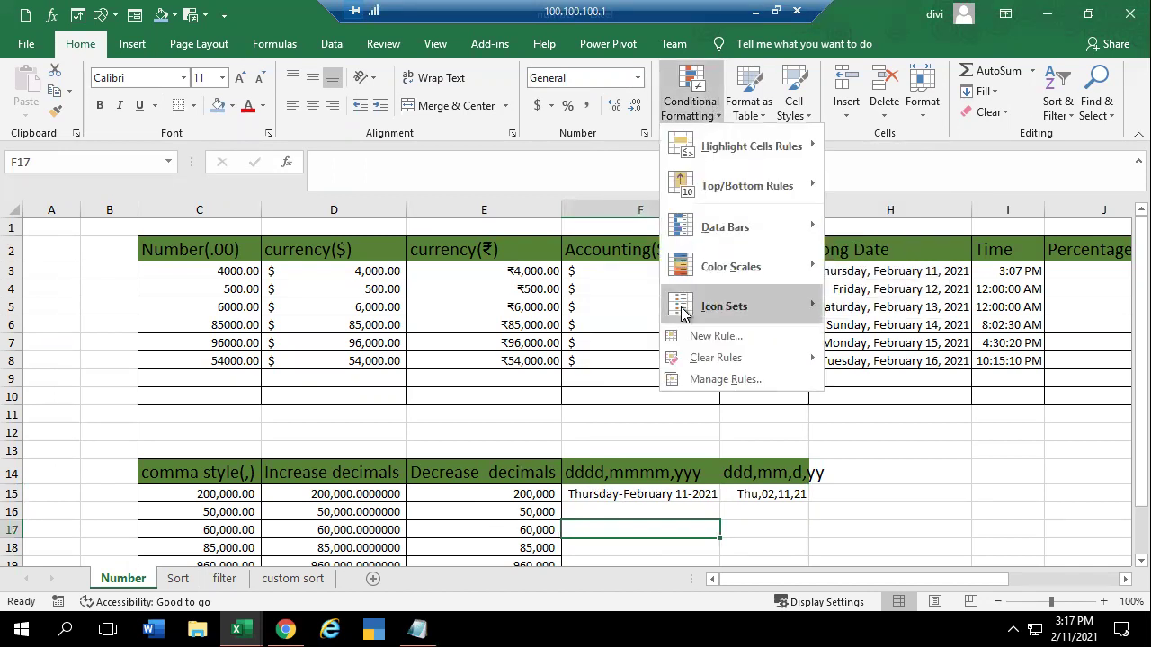
click(859, 504)
scroll(574, 509, down, 2)
scroll(540, 423, up, 2)
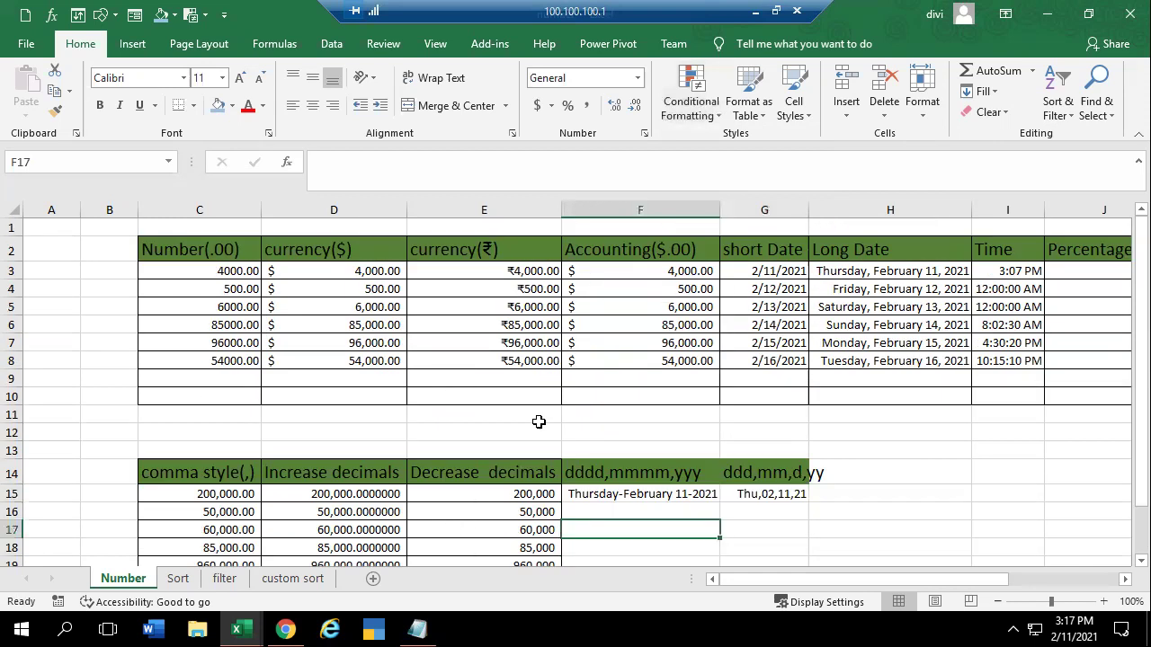
click(178, 578)
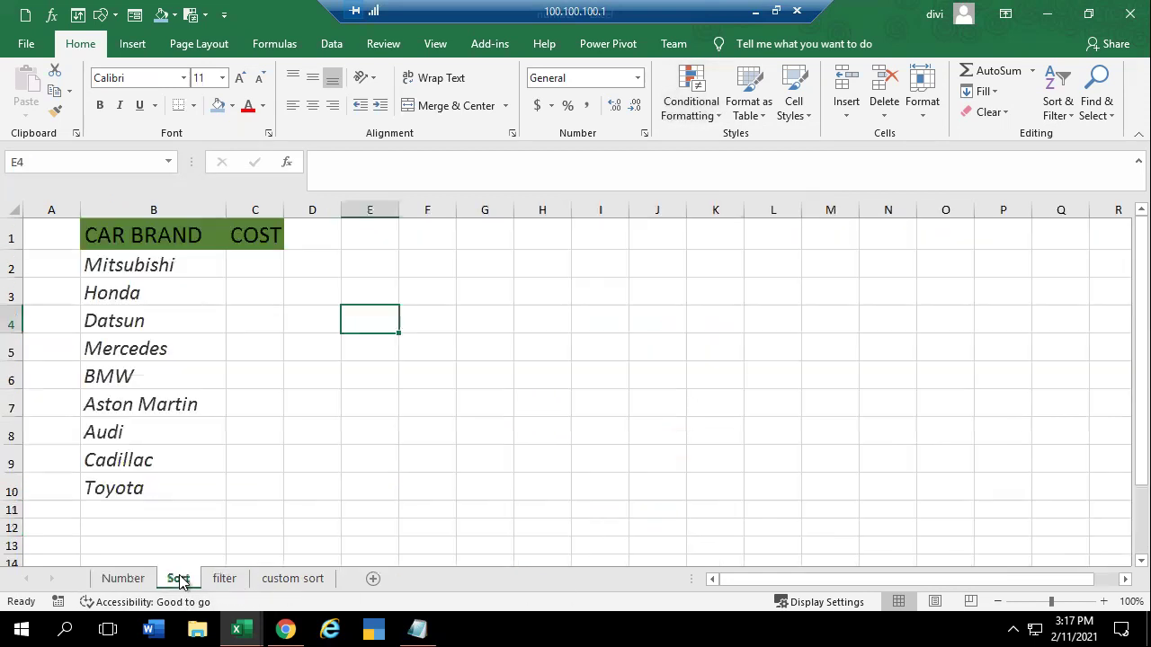
click(221, 579)
click(293, 578)
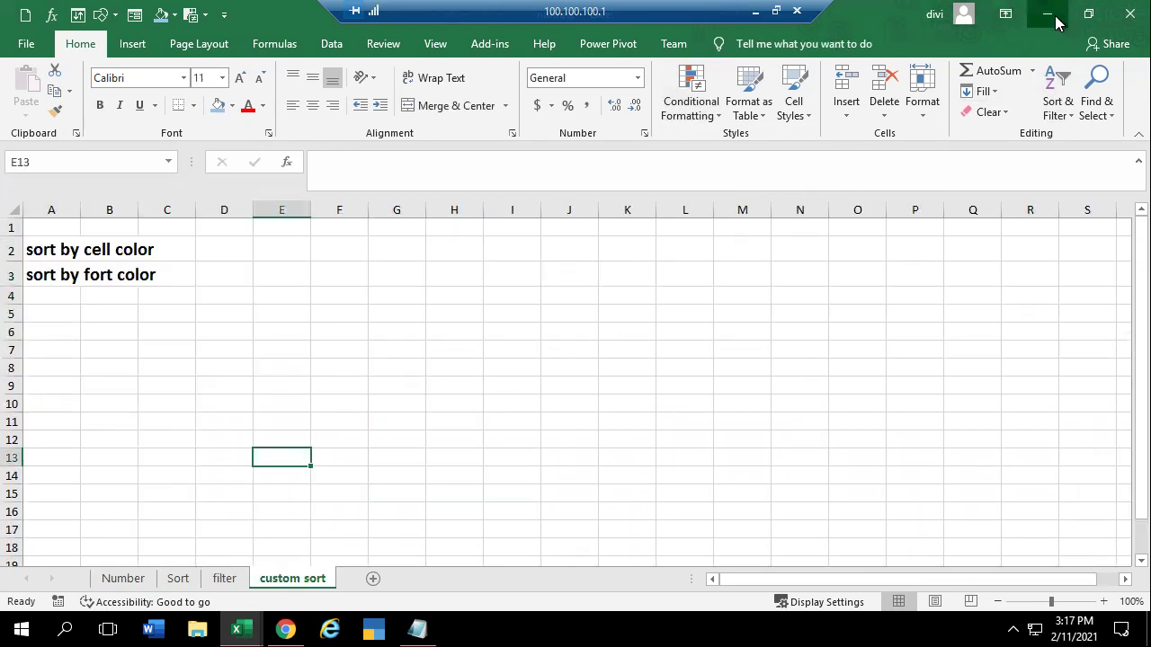
- Minimize the workbook and Notepad windows to reveal the desktop
click(1049, 15)
click(1045, 15)
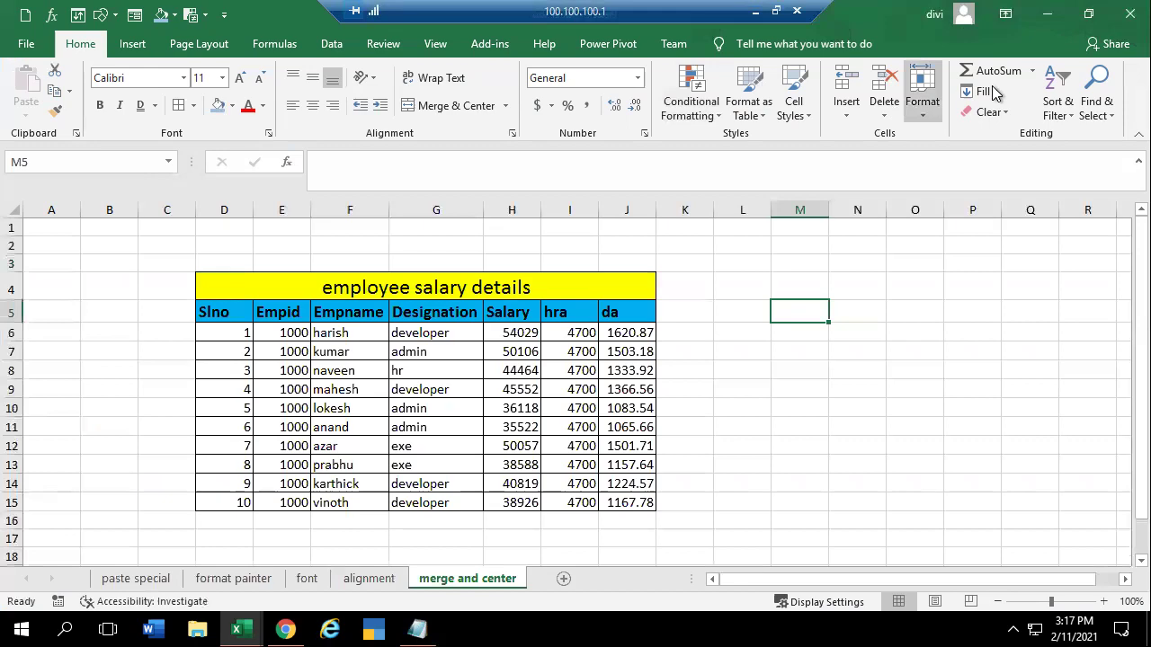
click(1047, 14)
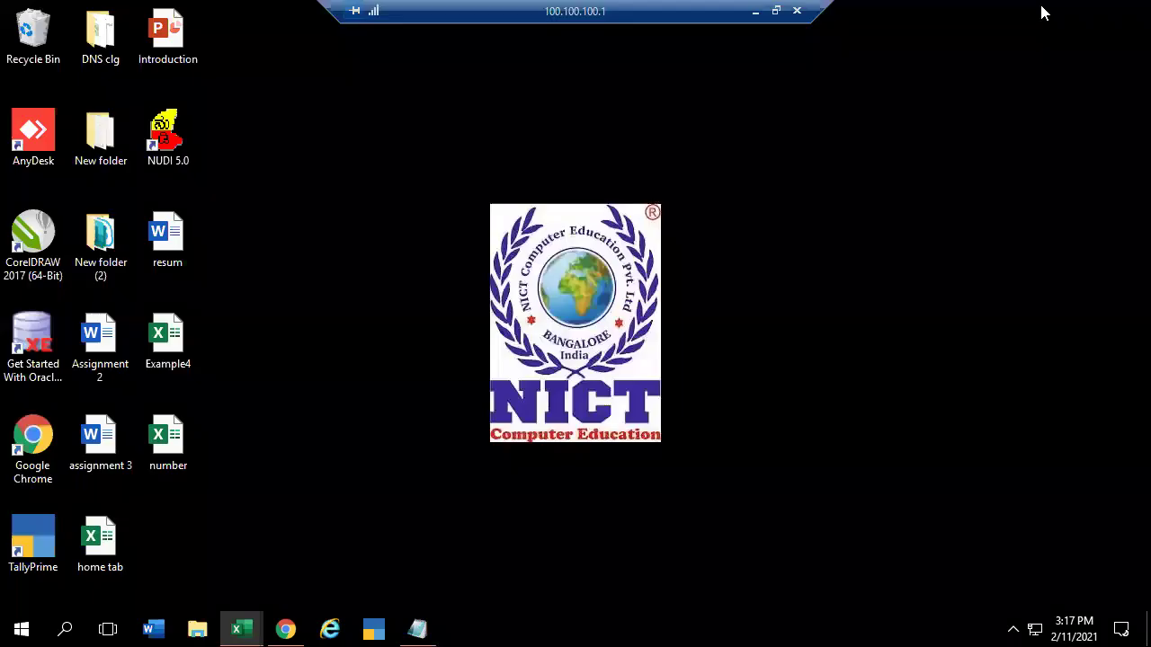
- Open Example4 from the desktop and go to its Conditional Formatting sheet
double_click(164, 354)
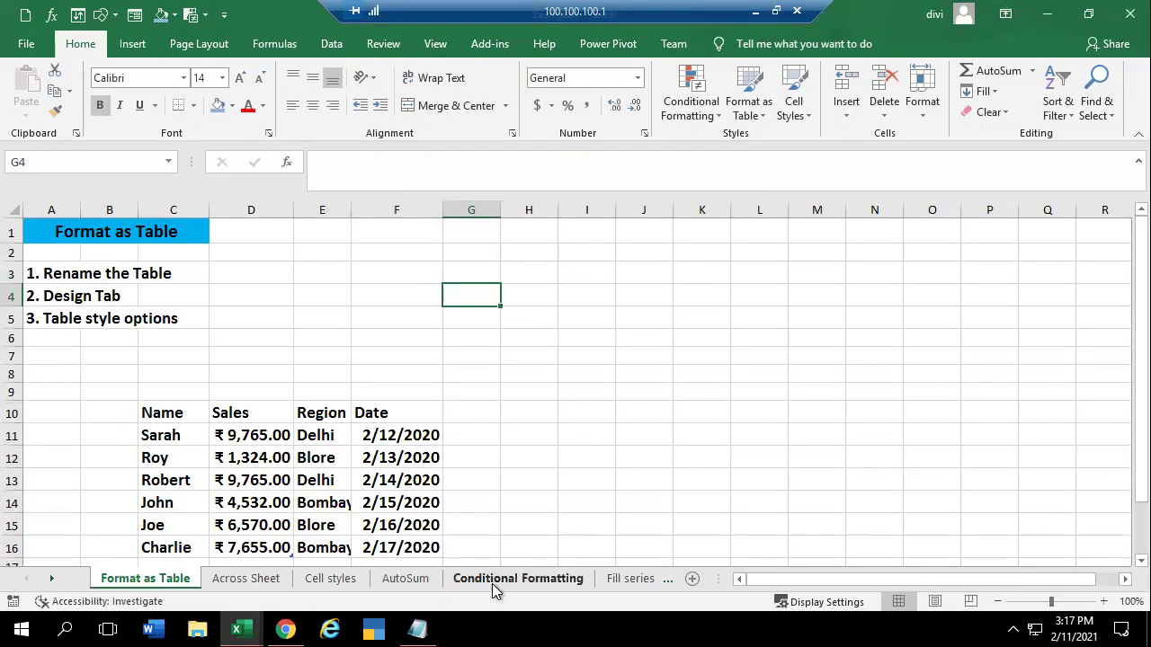
click(495, 580)
scroll(513, 468, down, 2)
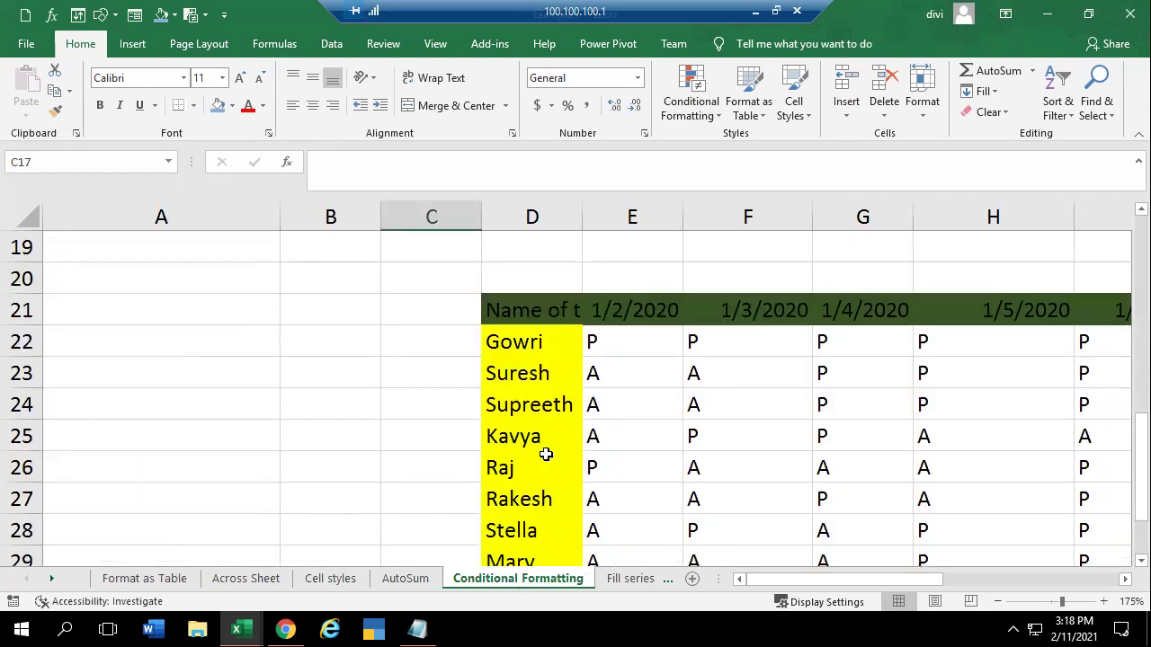
scroll(545, 454, down, 6)
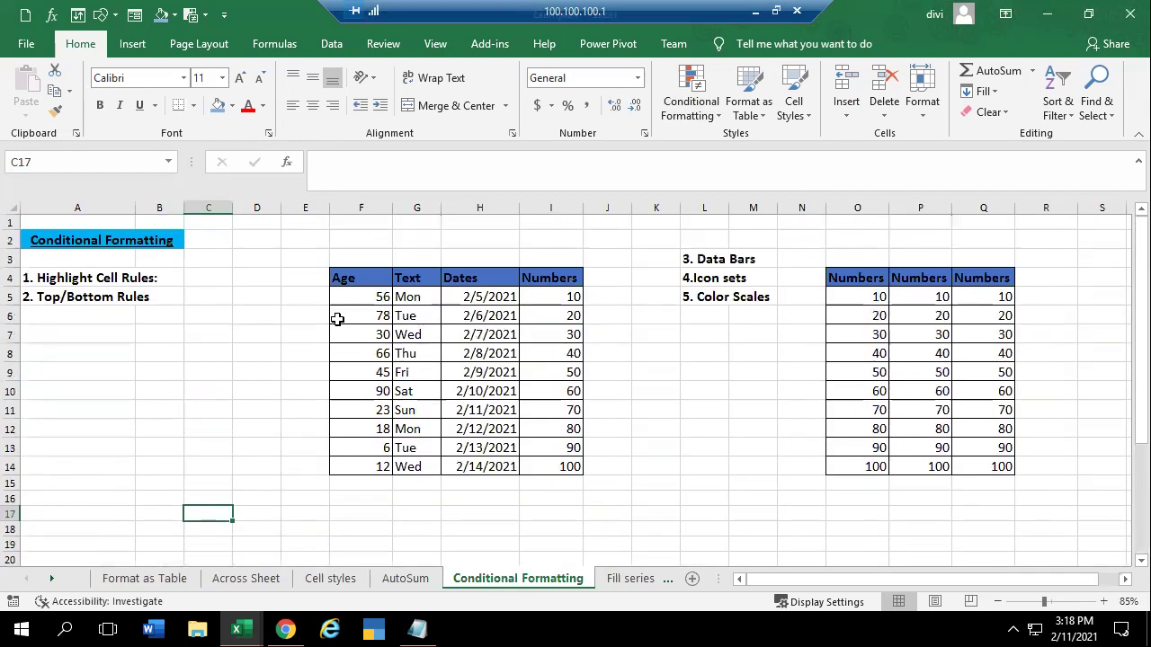
drag(340, 293, 566, 463)
click(685, 464)
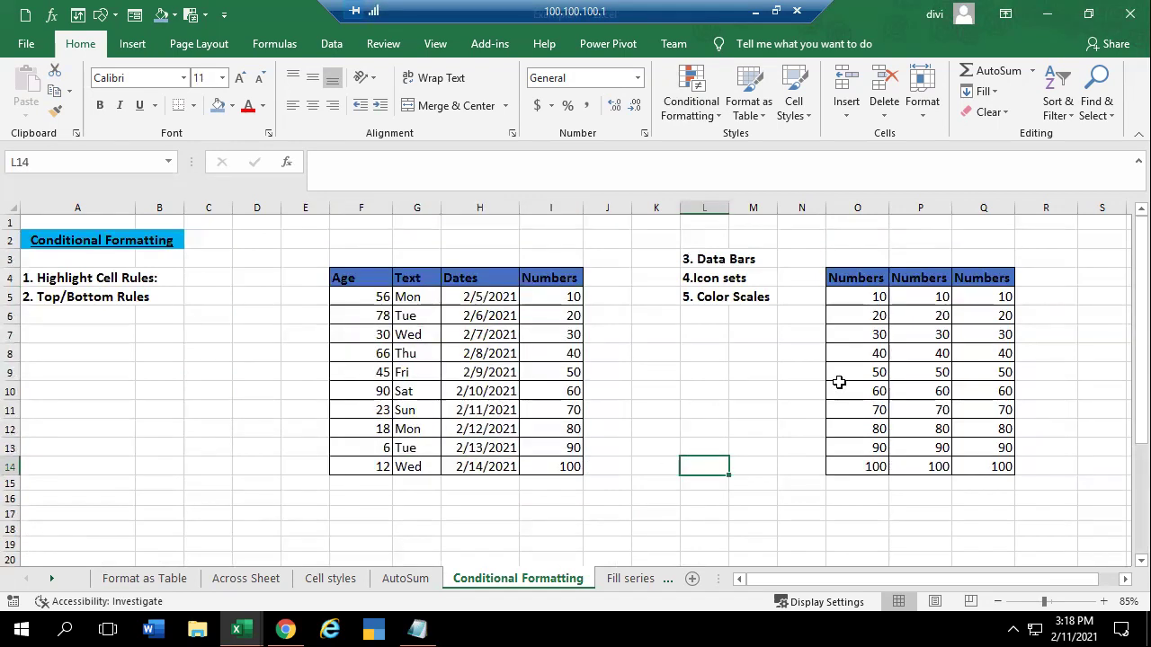
- Browse the rule submenus in the Conditional Formatting menu
click(701, 113)
mouse_move(717, 153)
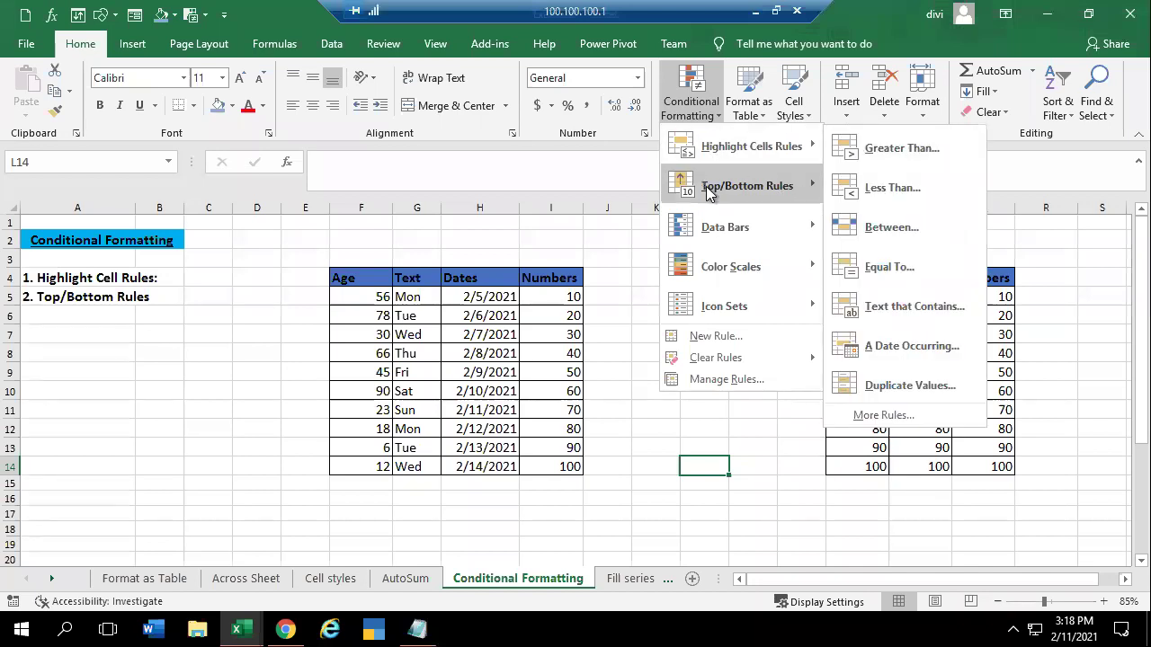
mouse_move(725, 191)
mouse_move(690, 235)
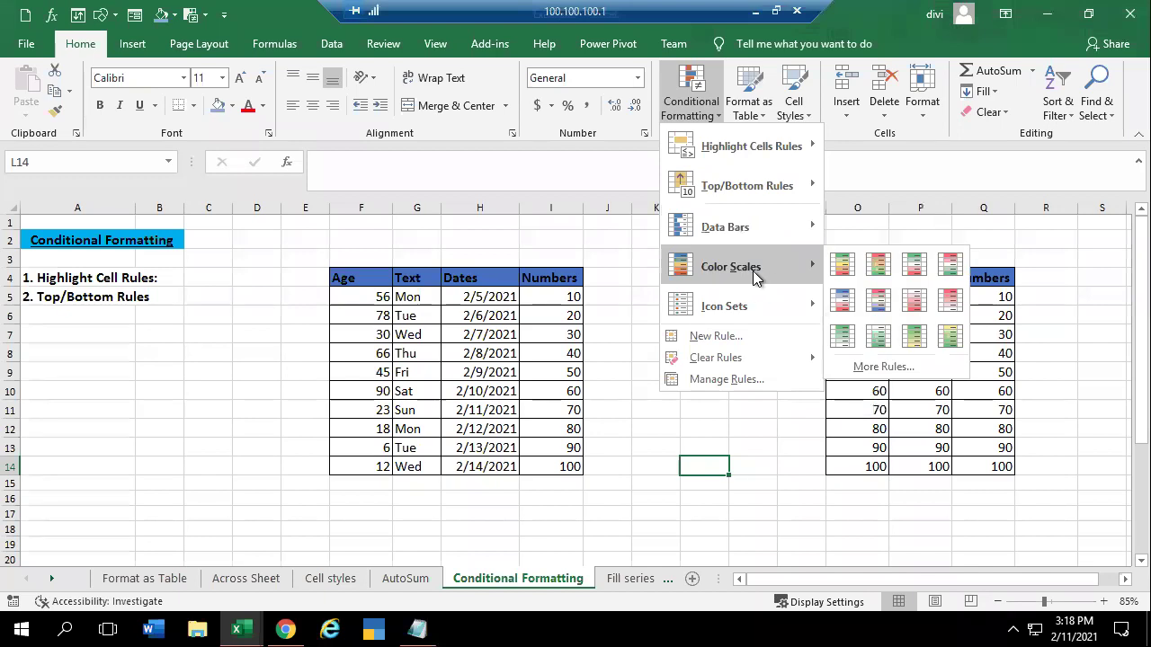
mouse_move(755, 308)
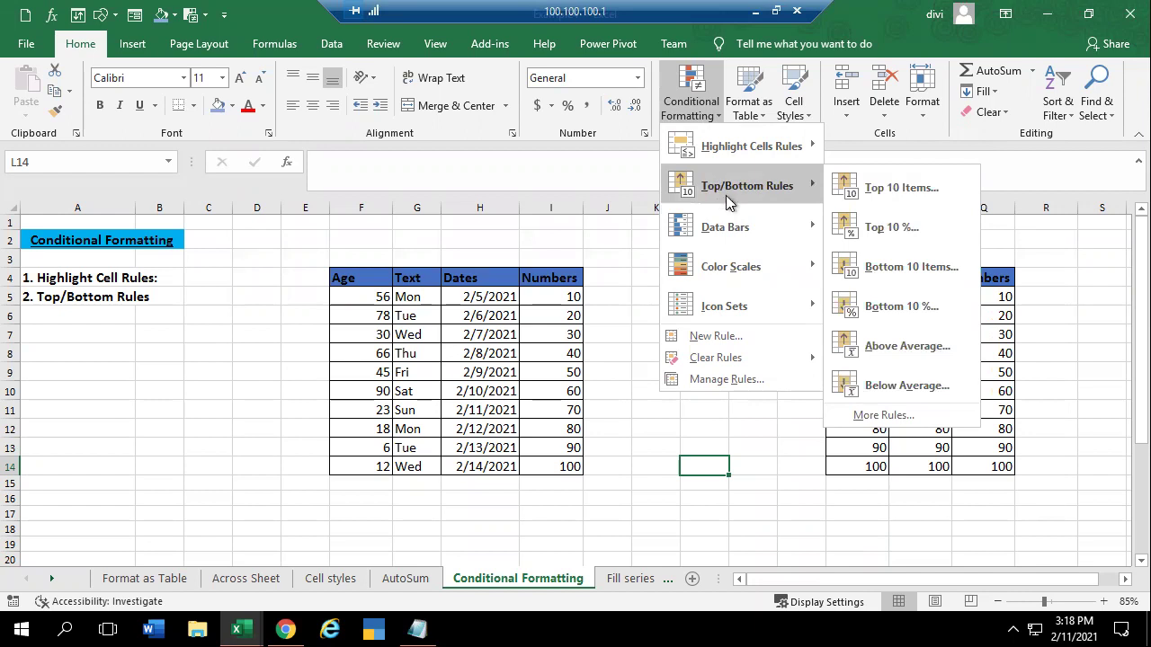
mouse_move(736, 237)
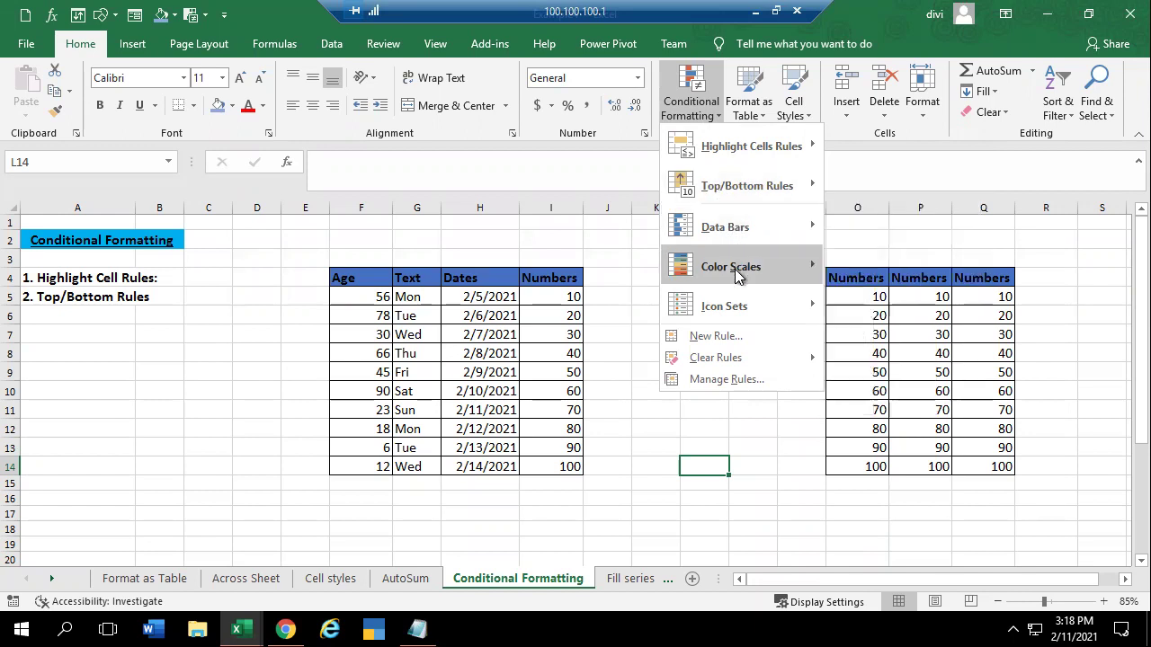
- Dismiss the rules menu and select the ten age values F5:F14
click(617, 455)
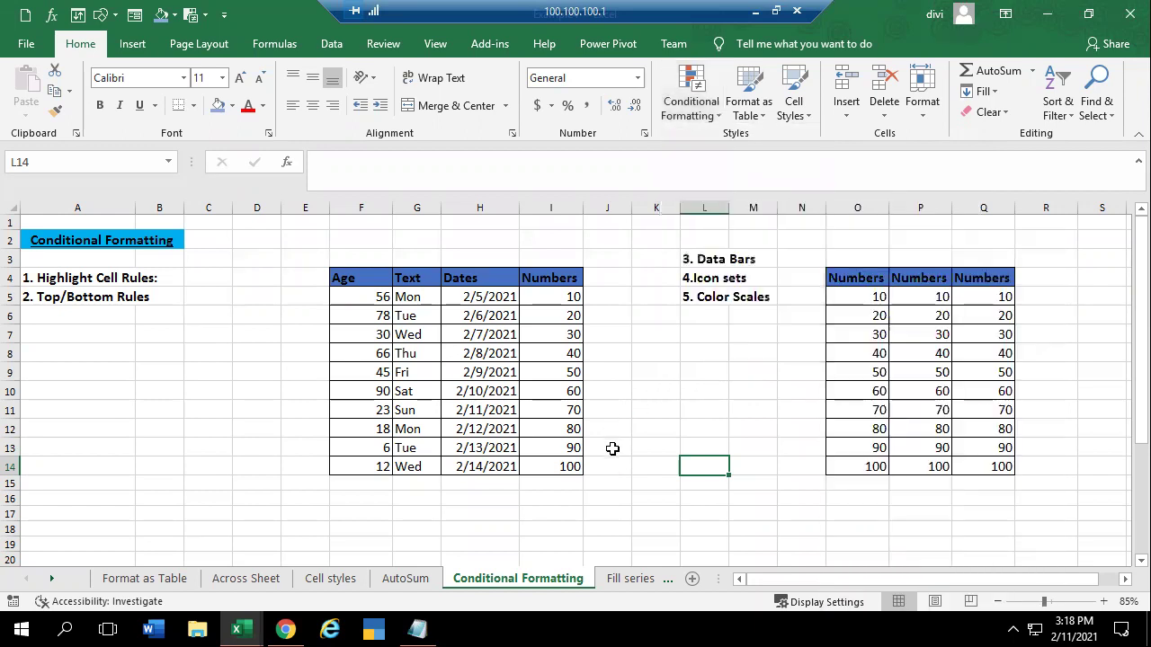
drag(354, 283, 350, 470)
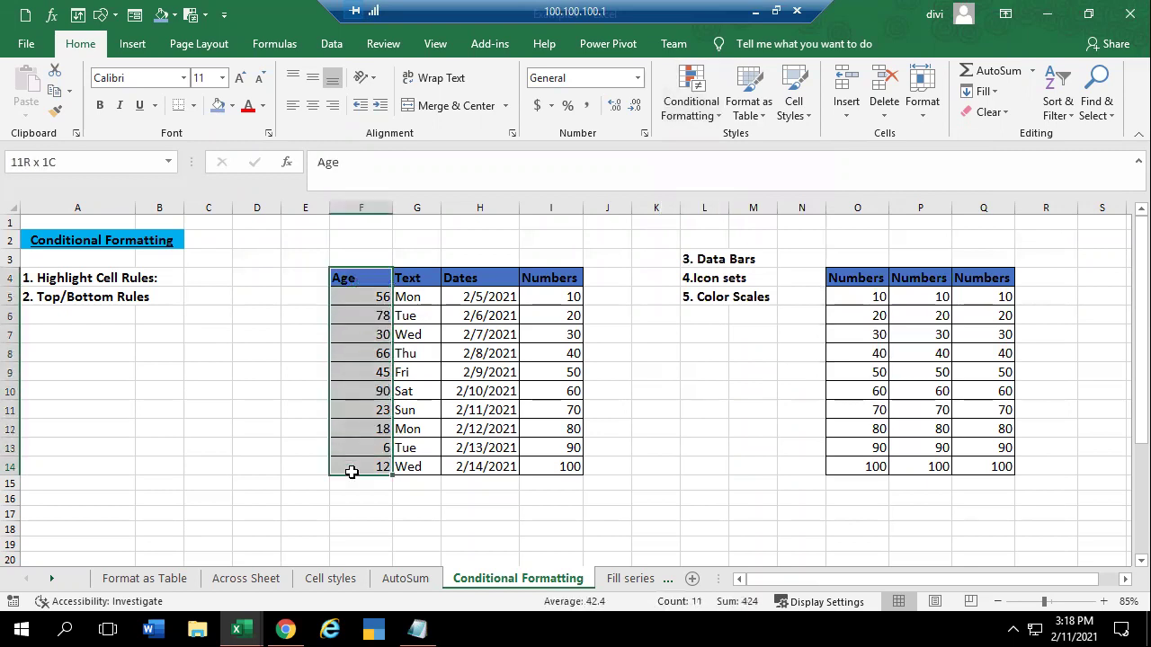
click(683, 408)
click(377, 295)
drag(377, 295, 377, 454)
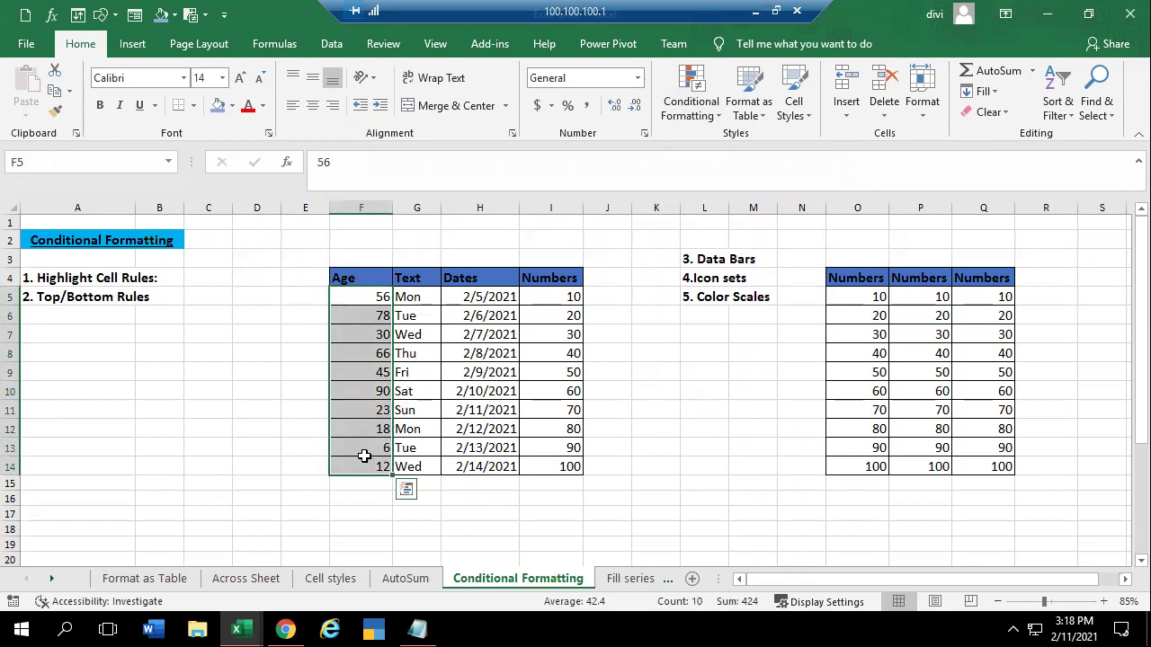
click(373, 450)
click(378, 390)
click(372, 299)
drag(359, 336, 345, 461)
- Check the Conditional Formatting rules for the ages without applying one, then scroll down
click(692, 111)
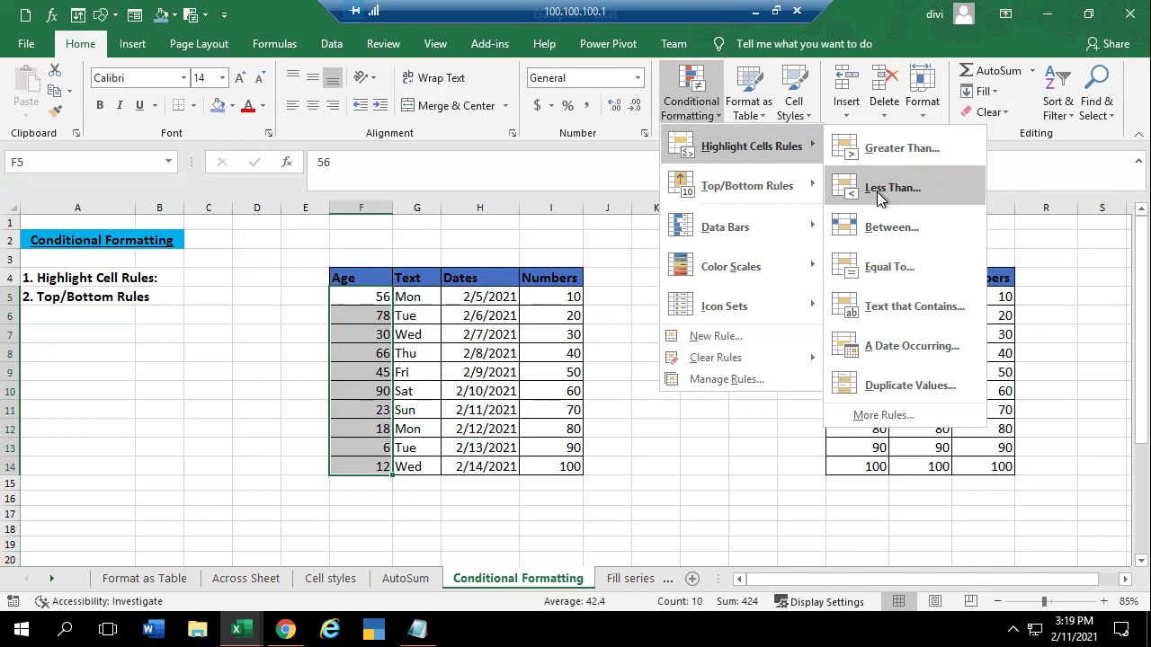
click(666, 437)
click(676, 450)
scroll(676, 450, down, 11)
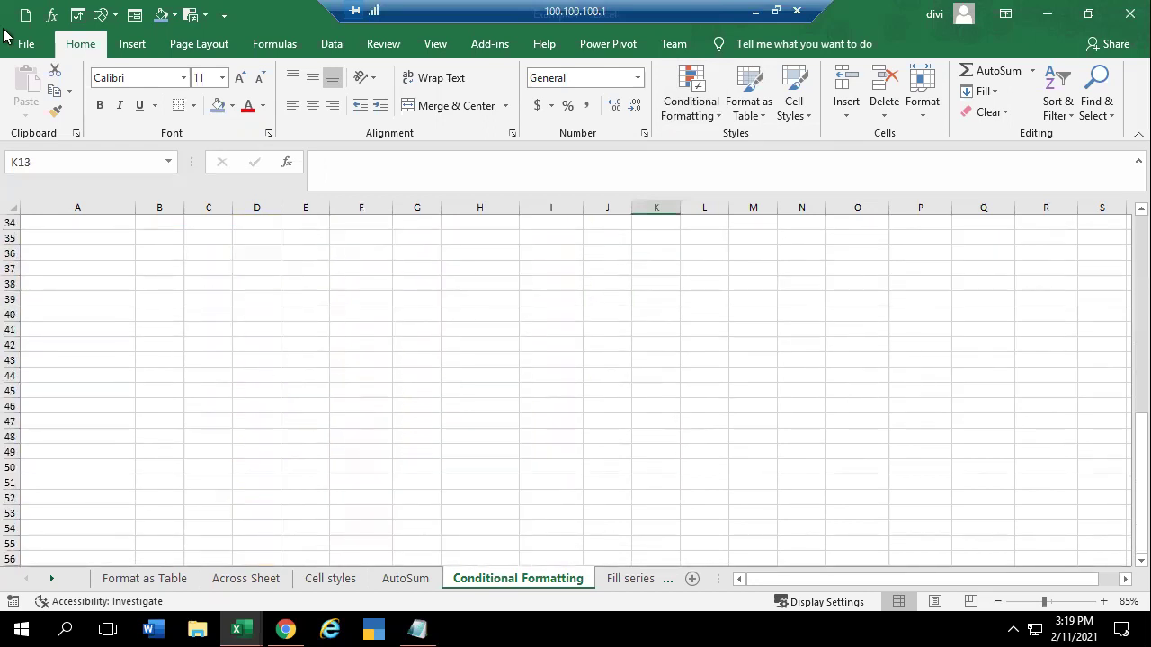
- Enter the headers name in A38 and sub in B38
click(57, 289)
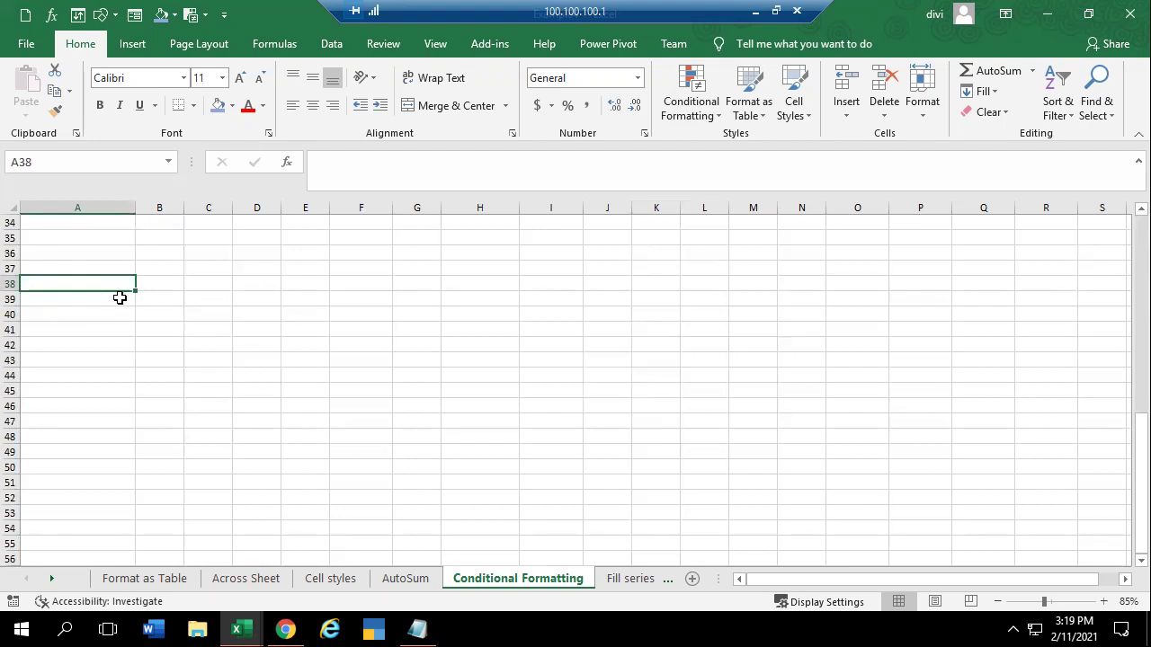
text(nam)
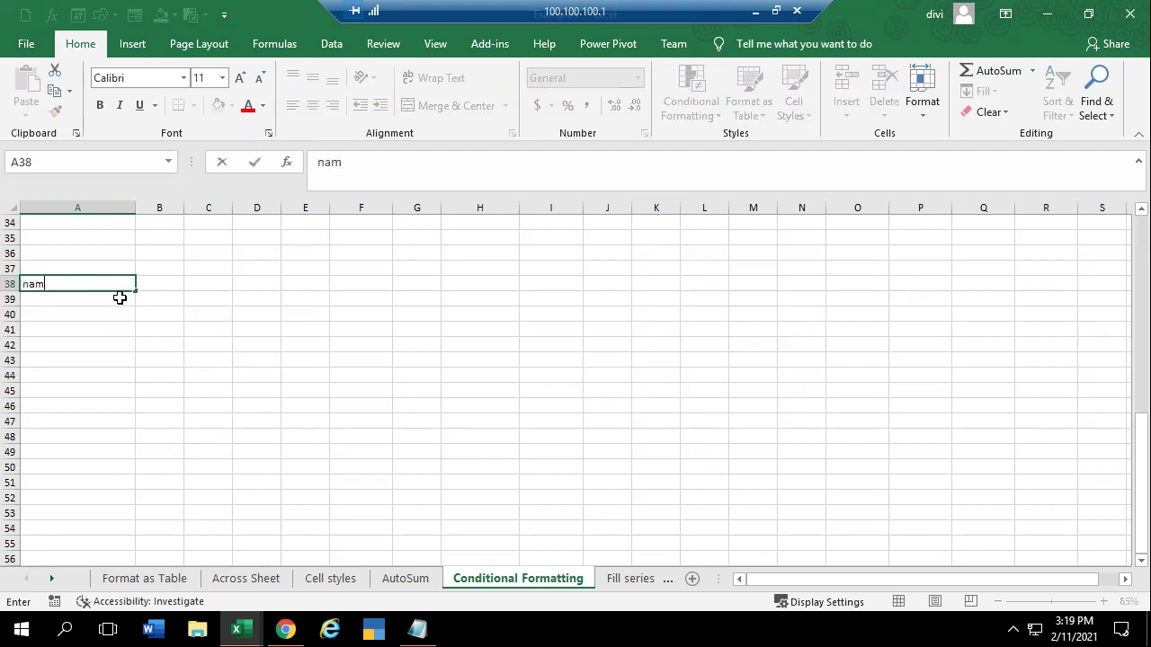
text(e)
key(Tab)
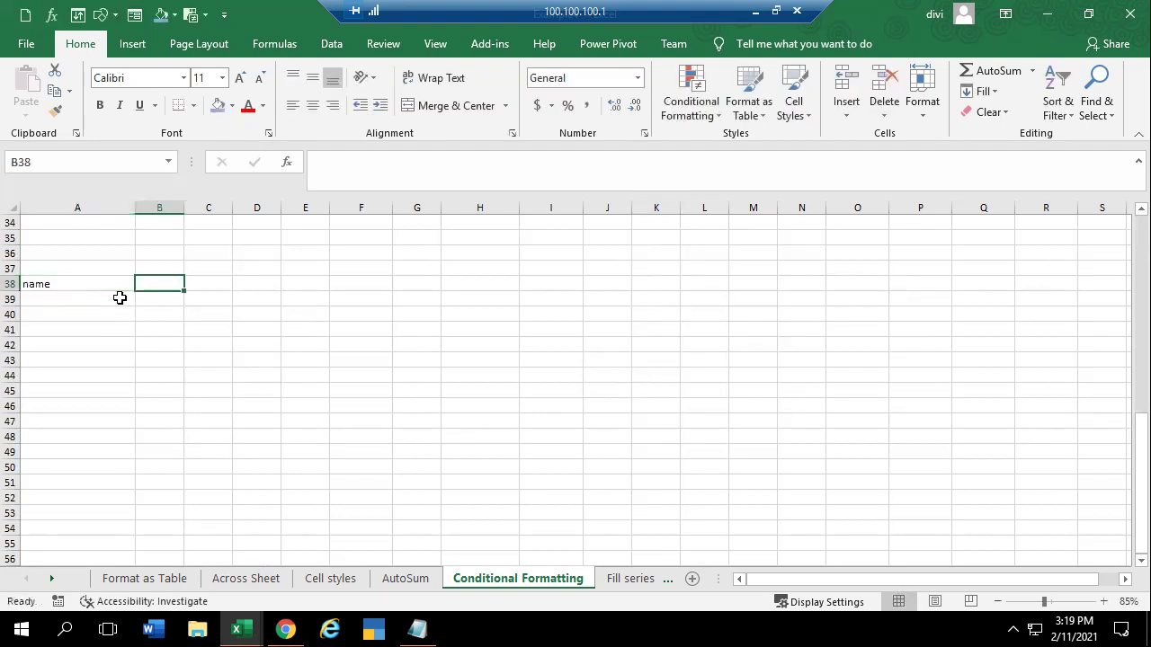
ctrl+scroll(186, 391, up, 3)
scroll(185, 390, down, 6)
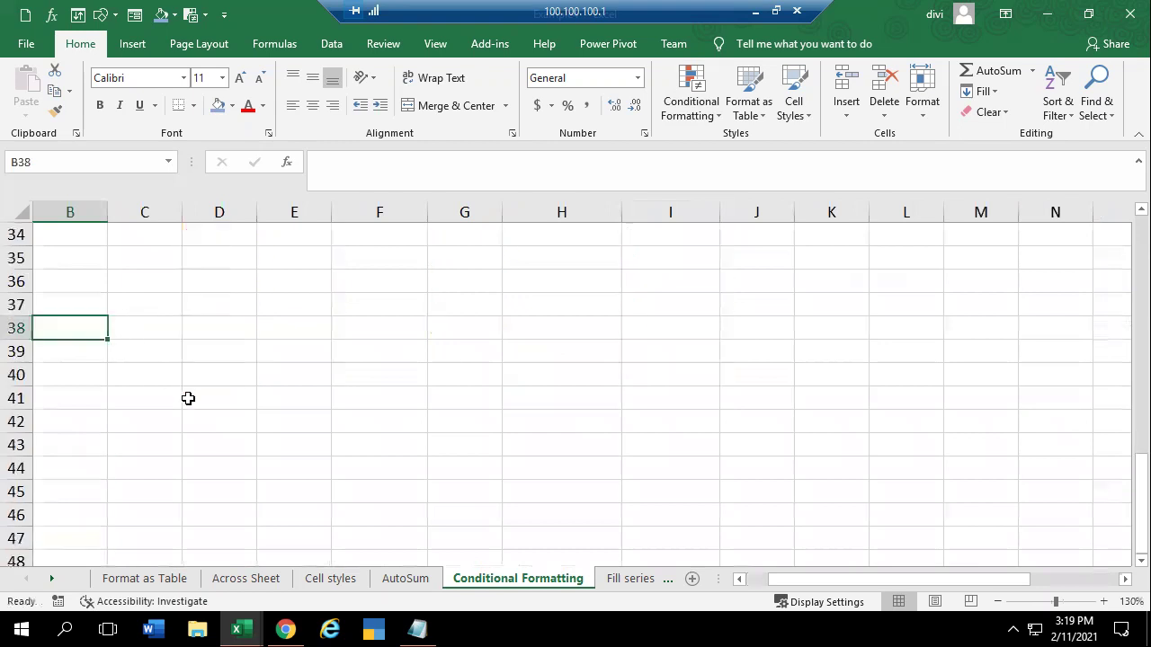
scroll(173, 388, up, 6)
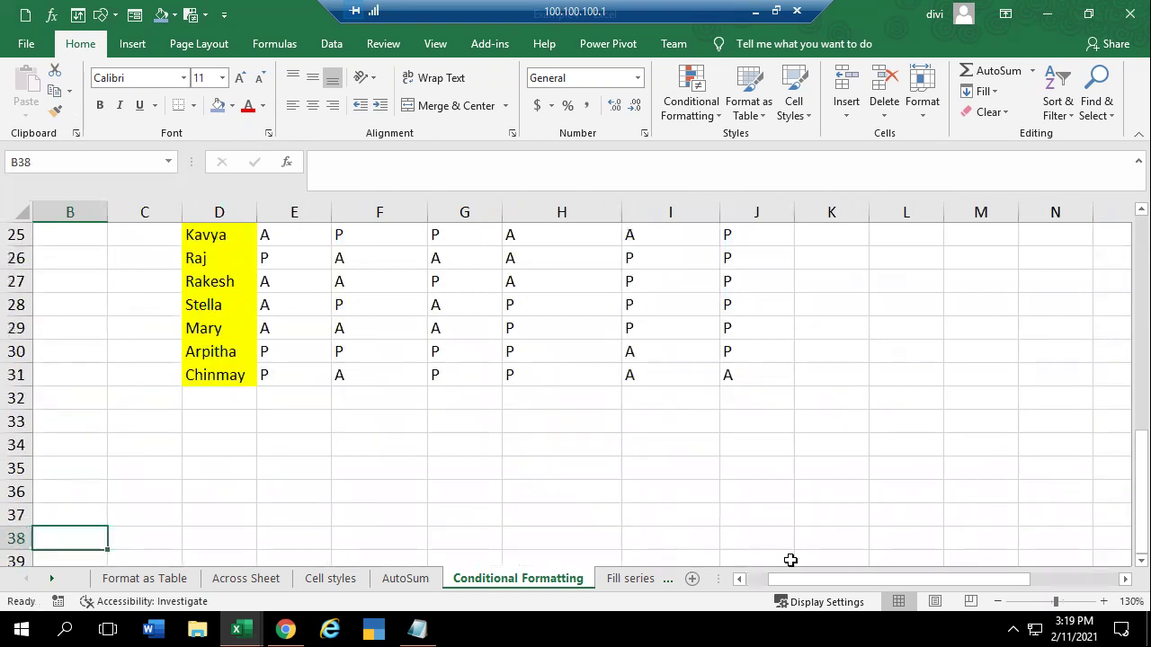
drag(771, 574, 702, 578)
scroll(273, 420, down, 2)
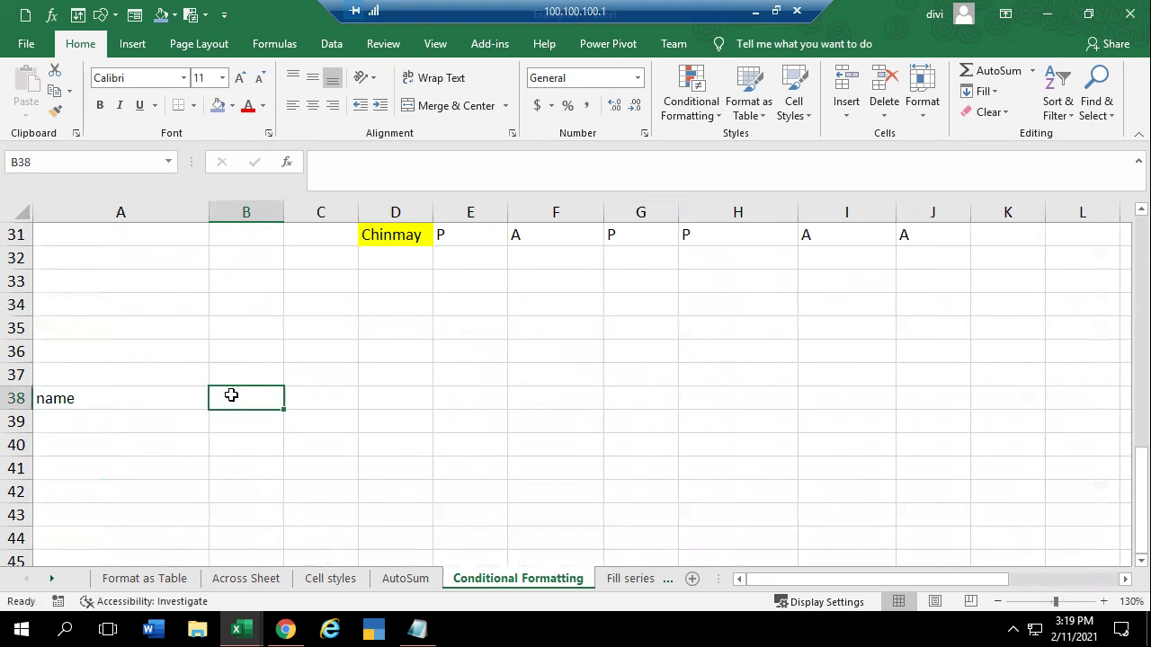
text(sur)
key(BackSpace)
text(b)
key(Tab)
- Add the headers sub2, sub3 and sub4 in C38:E38
text(sub2)
key(Tab)
text(sub3)
key(Tab)
text(sub4)
key(Tab)
text(sub4)
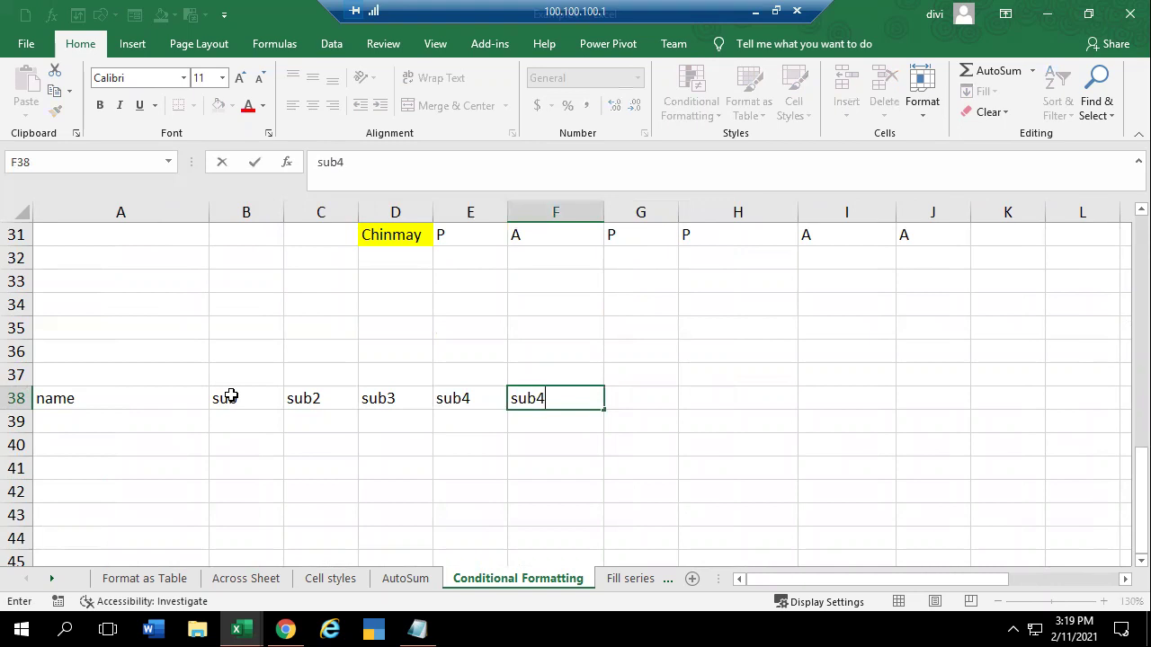
- Correct F38 to sub5 and enter sub6 in G38
key(Tab)
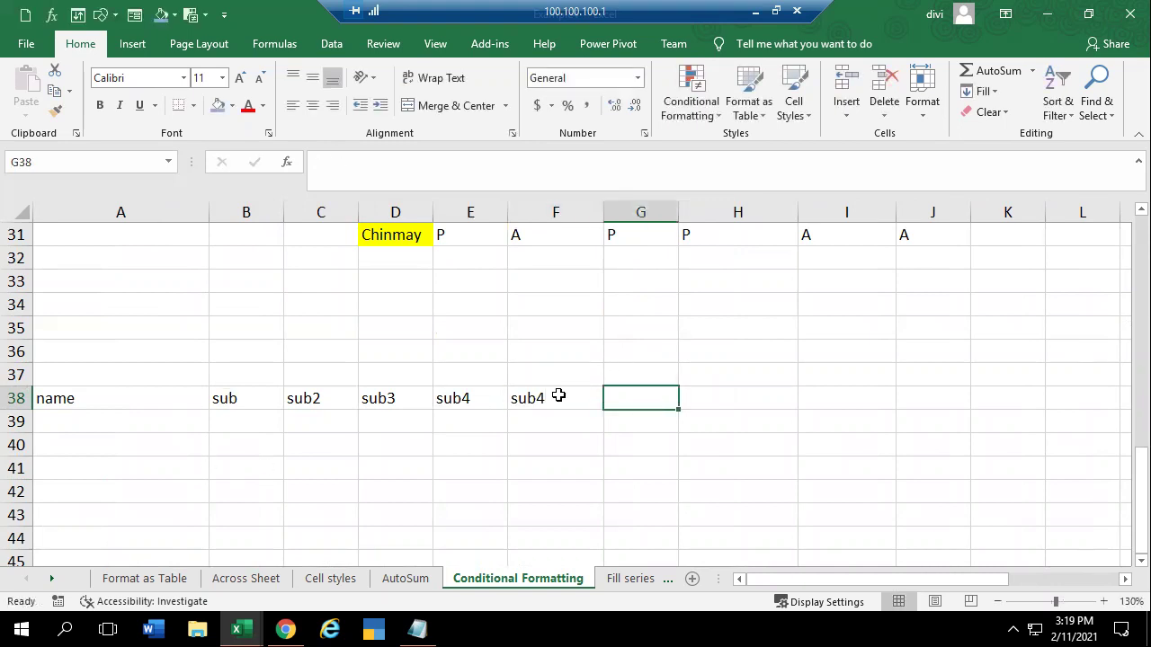
click(559, 397)
double_click(573, 384)
key(BackSpace)
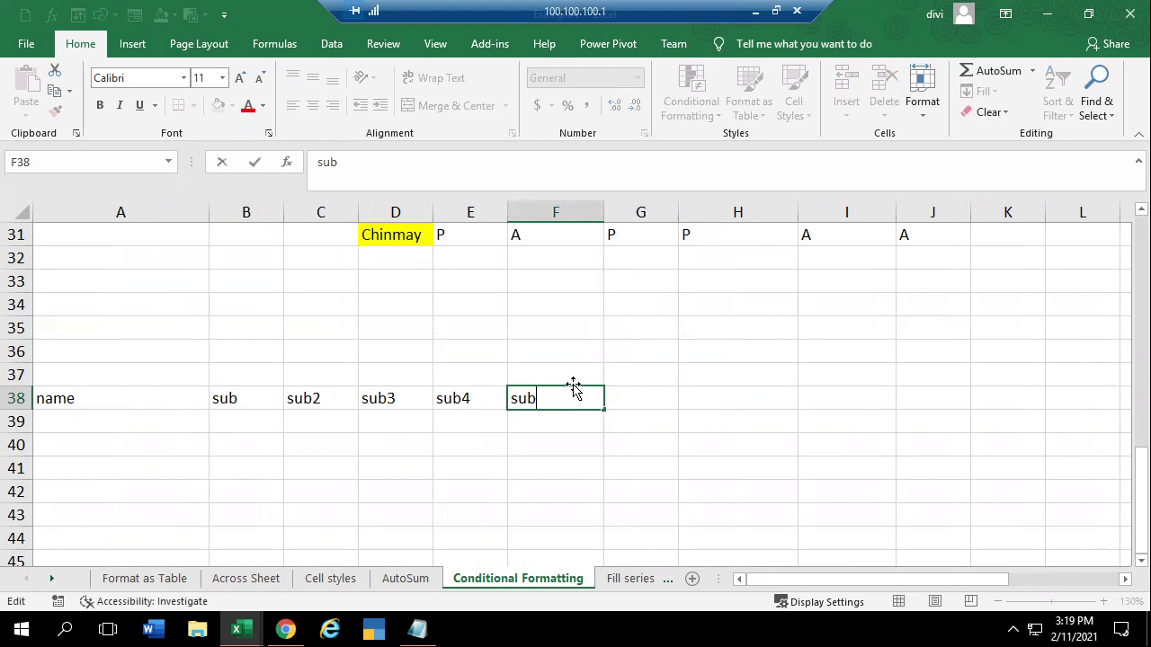
text(5)
key(Tab)
text(sub6)
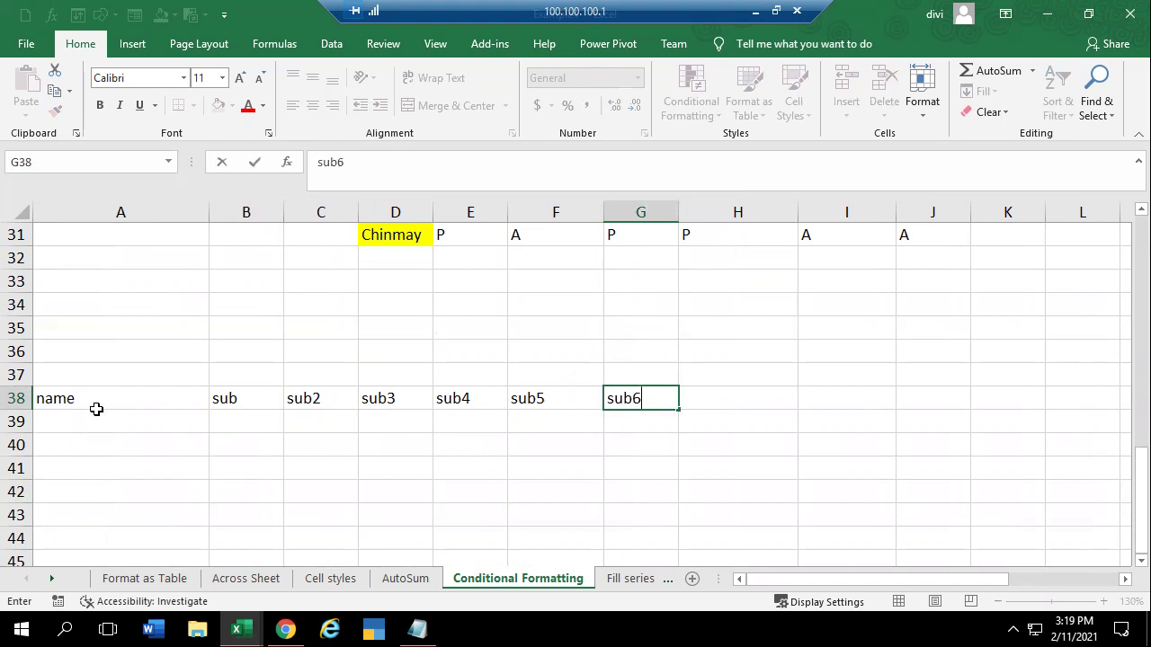
key(Return)
scroll(136, 416, down, 1)
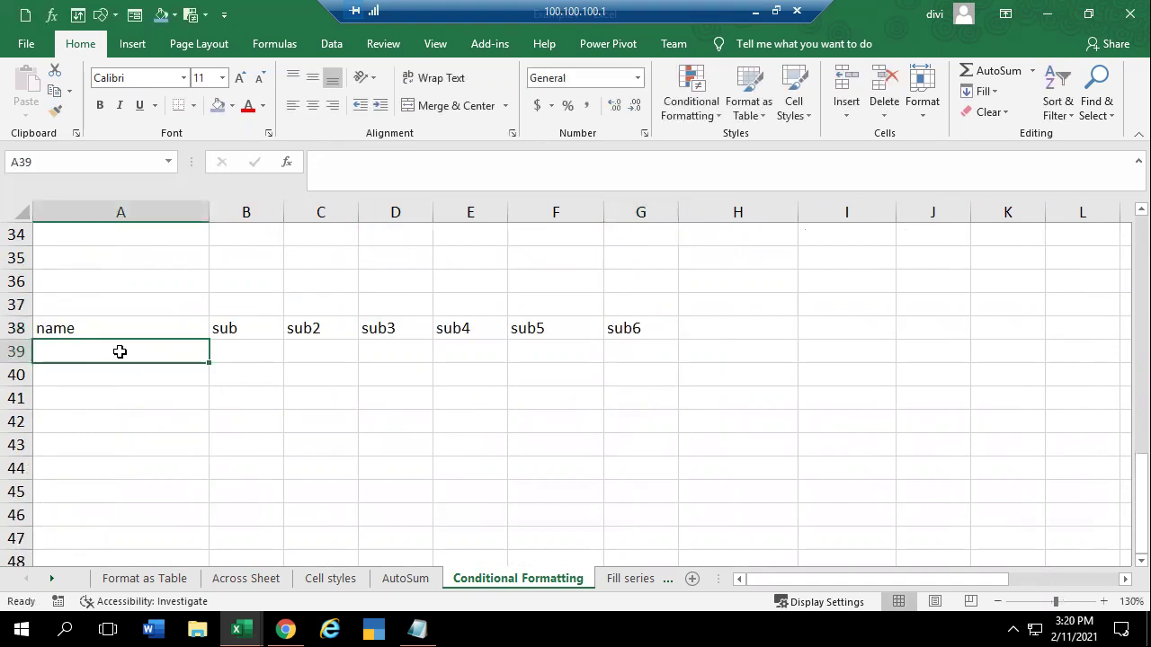
scroll(139, 332, down, 2)
scroll(148, 335, up, 1)
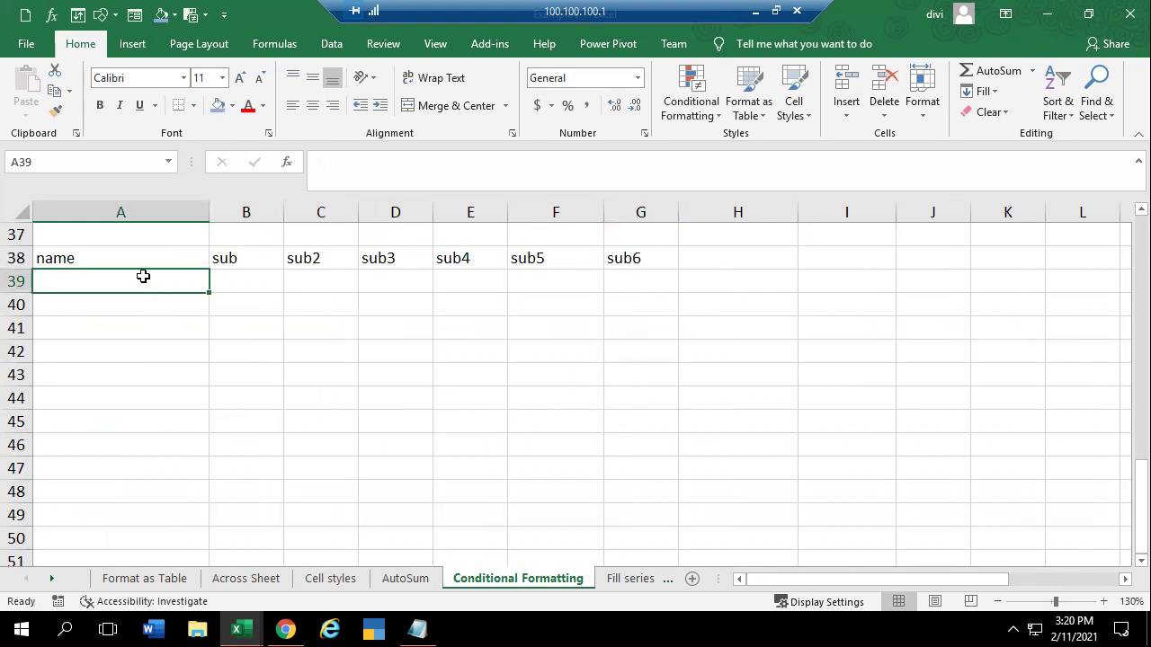
- Type divya in A39 and auto-fill the custom name list down to A50
text(divya)
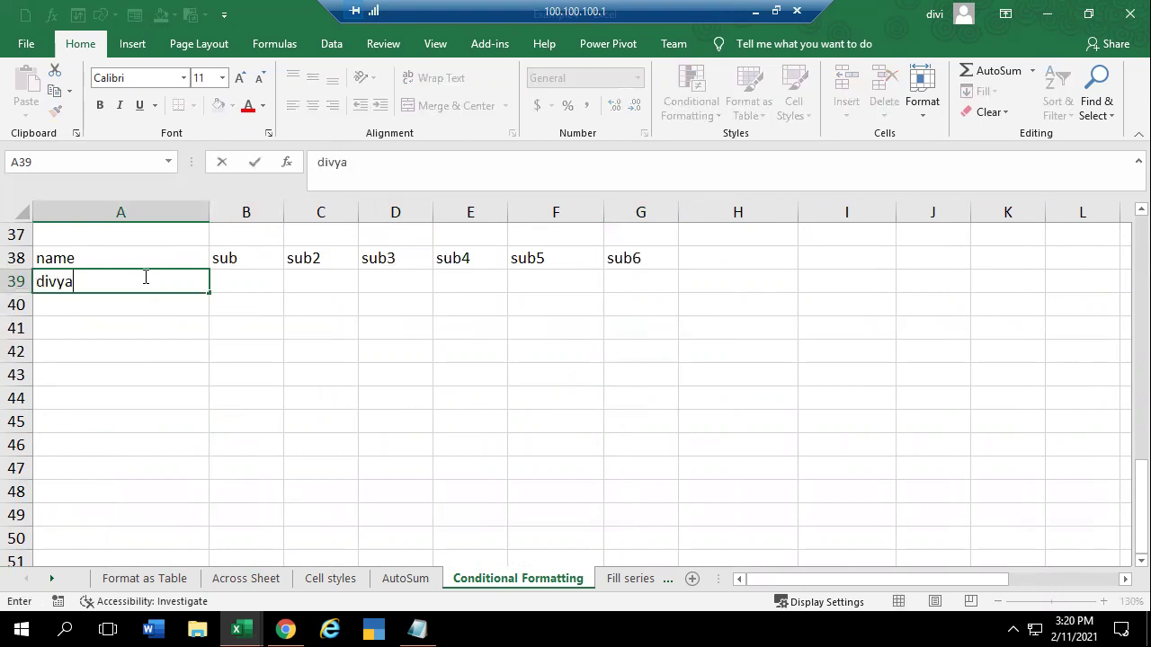
key(Return)
click(164, 281)
key(shift+Up)
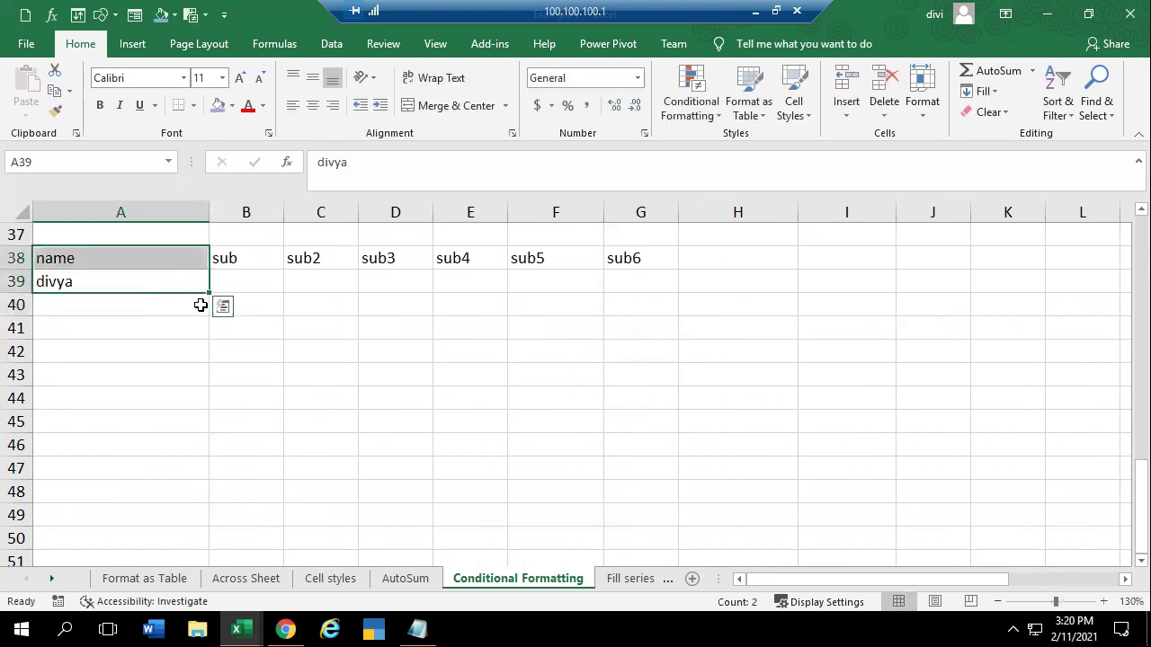
click(165, 282)
drag(209, 293, 191, 531)
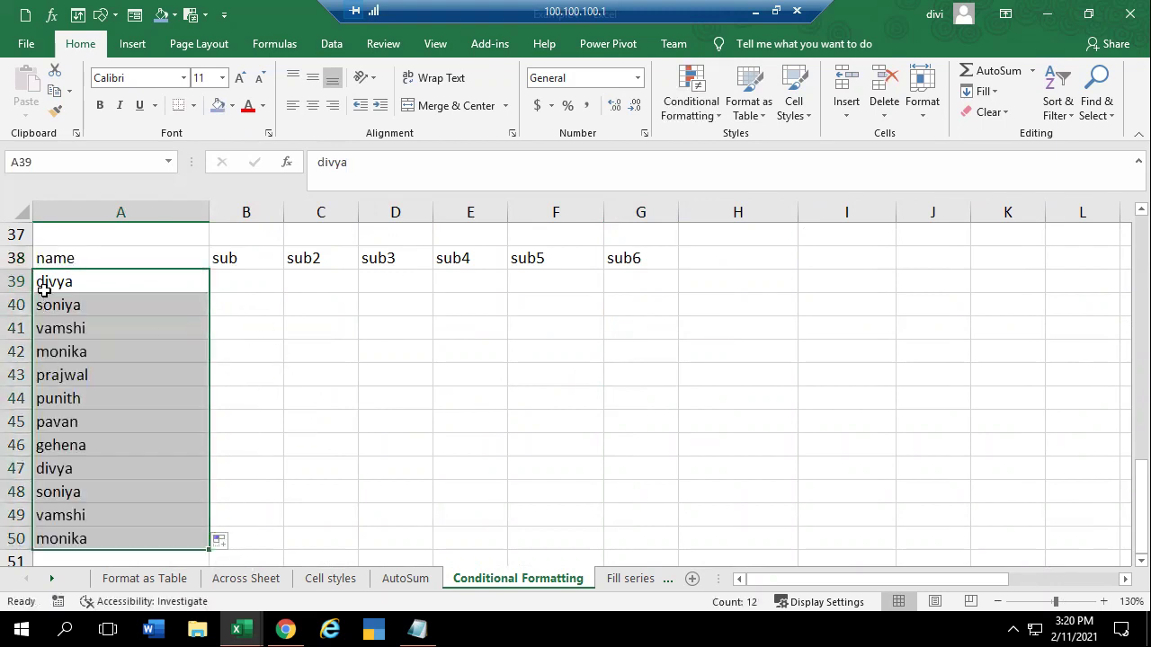
click(261, 274)
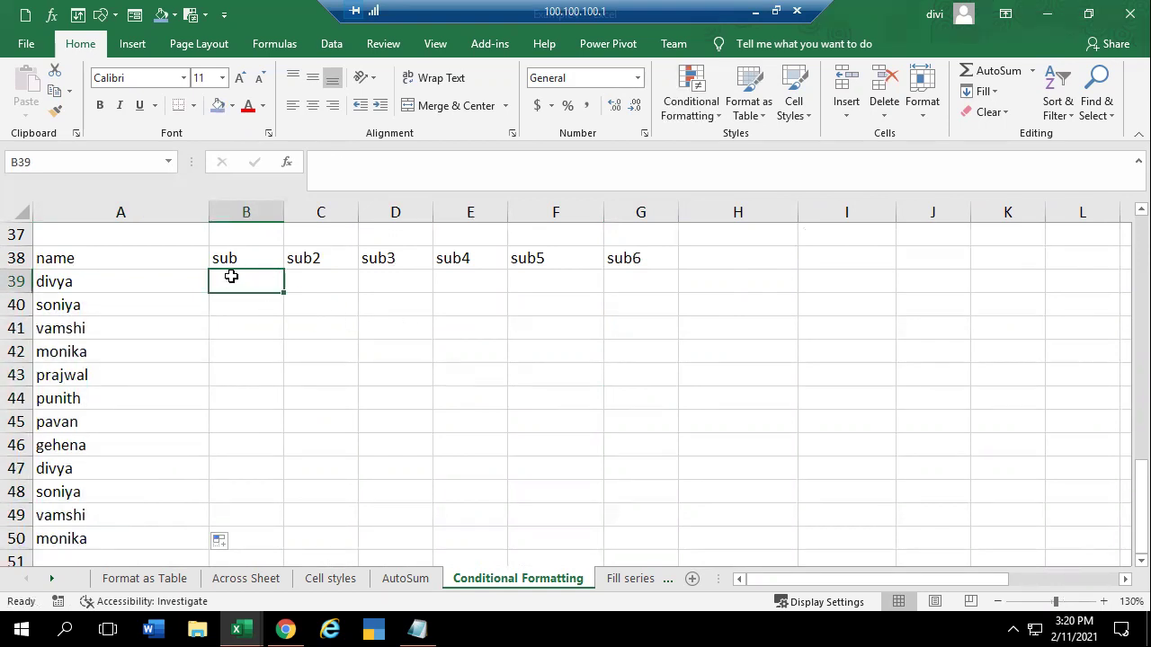
- Enter the formula =RANDBETWEEN(20,100) in B39
text(=)
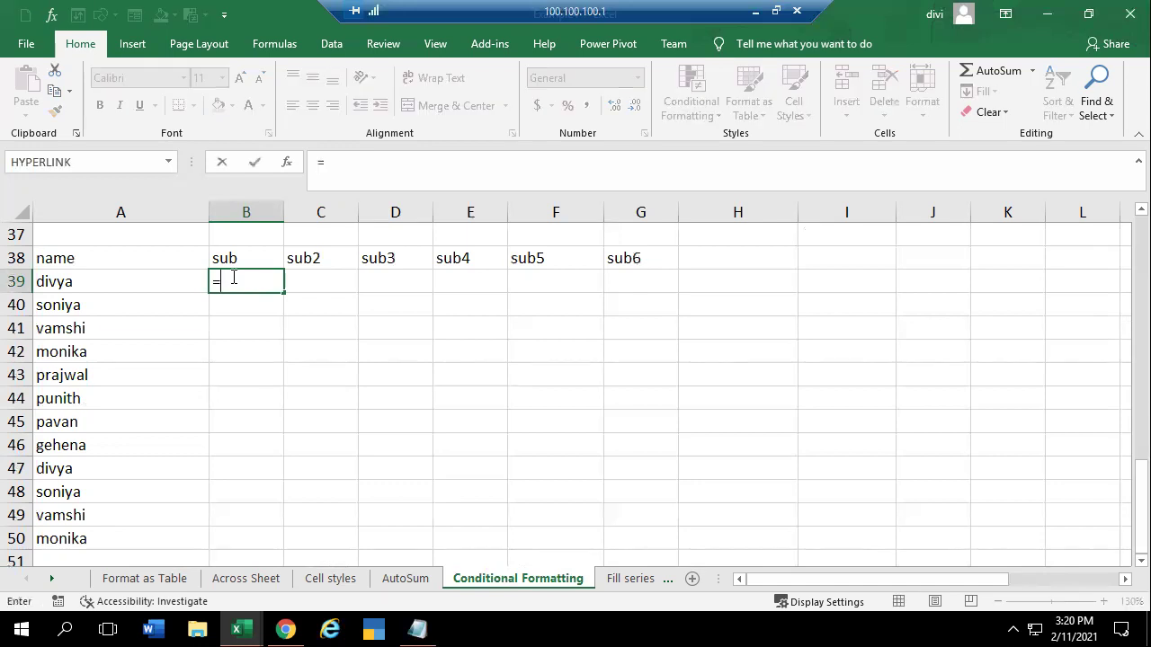
text(rand)
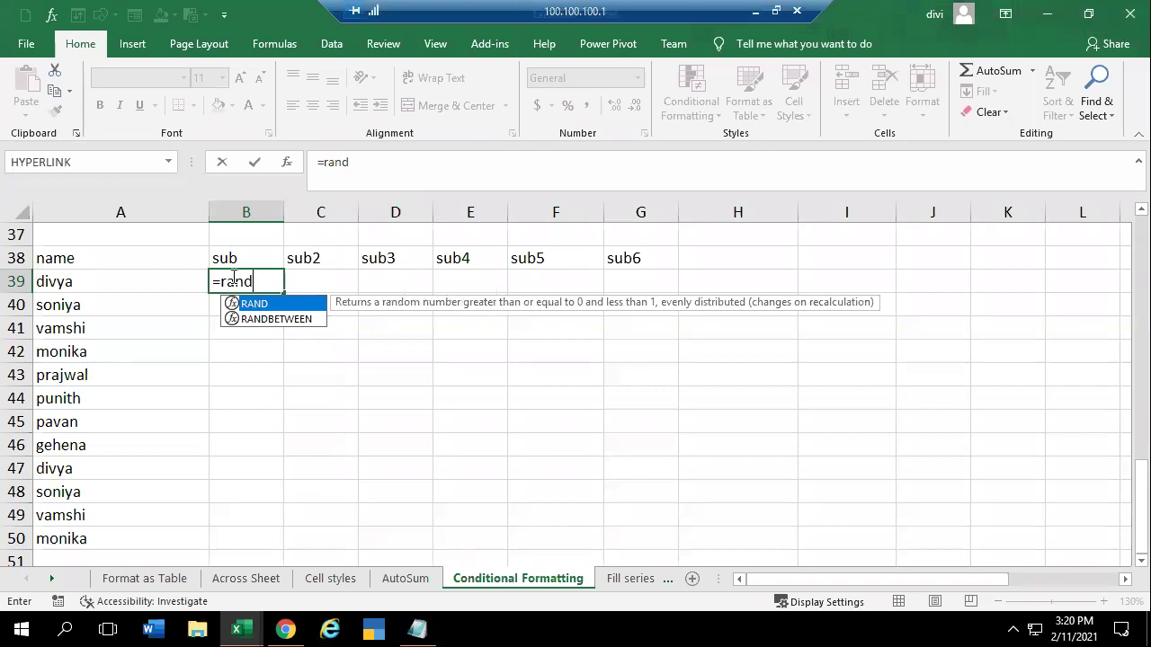
key(Down)
key(Tab)
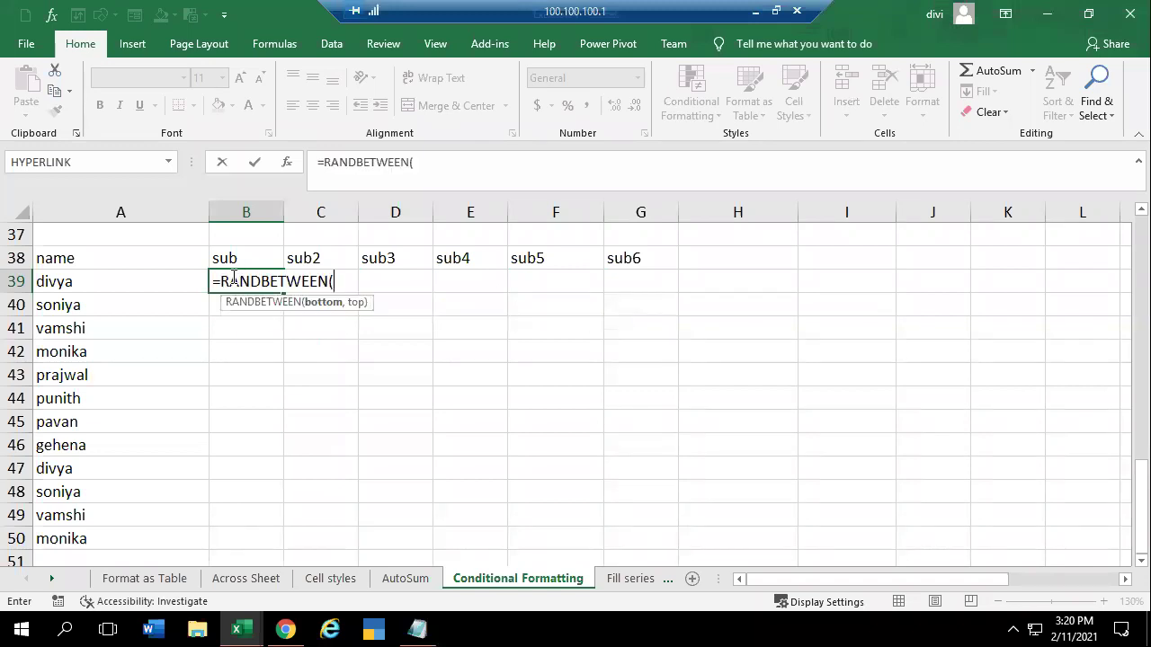
text(20,)
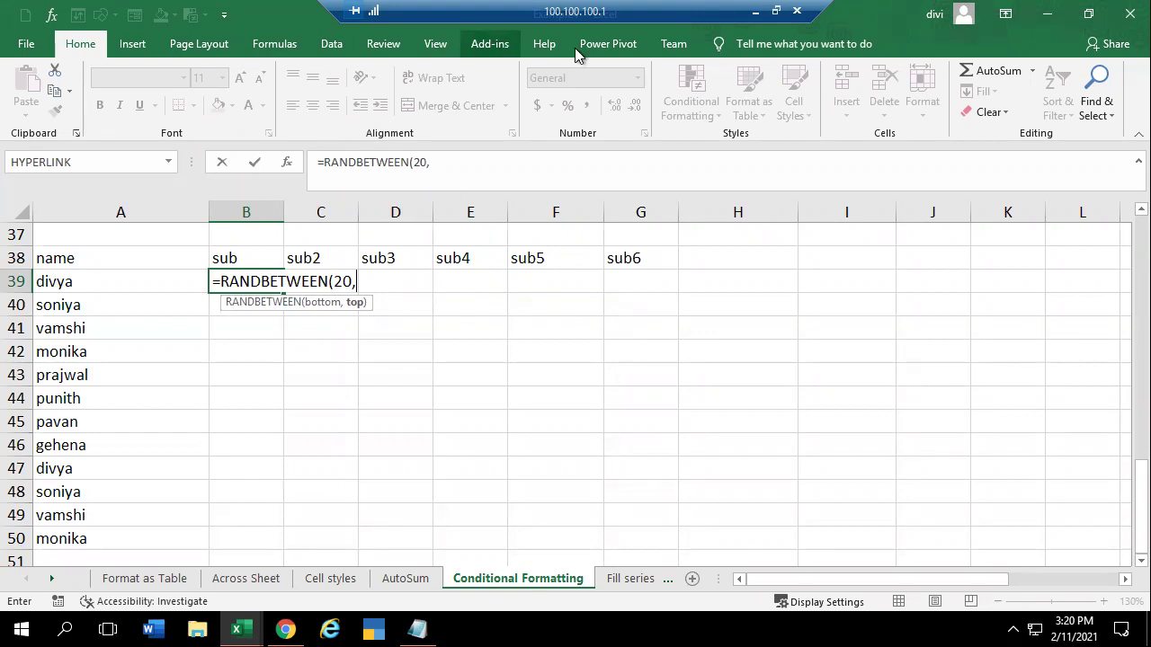
click(378, 281)
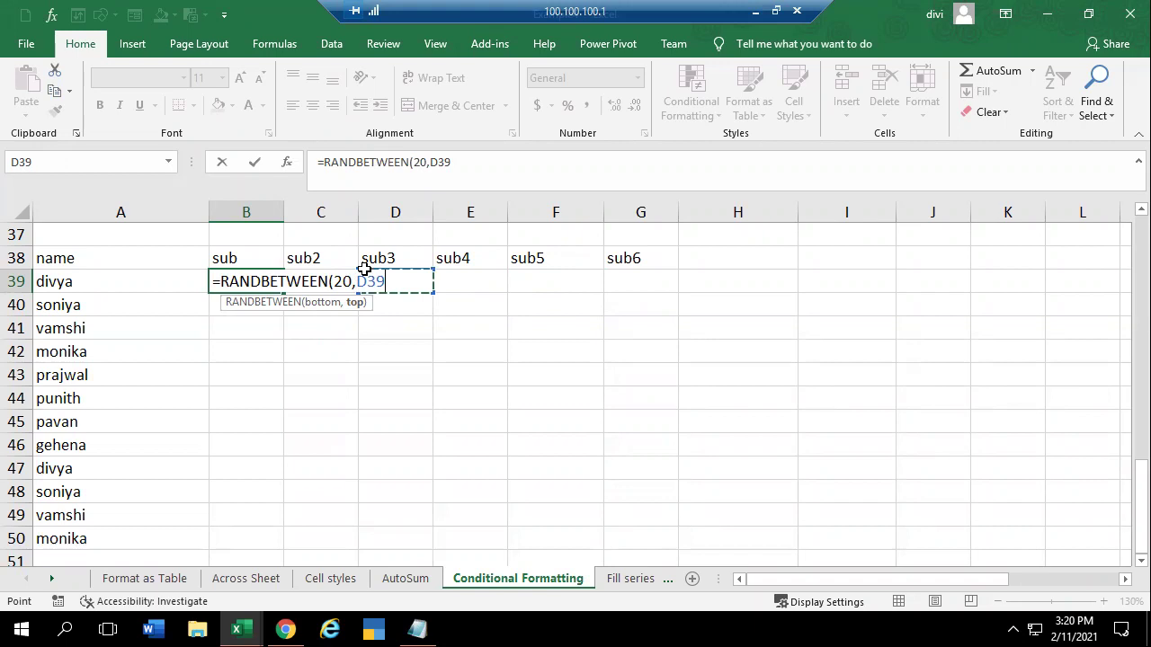
click(392, 343)
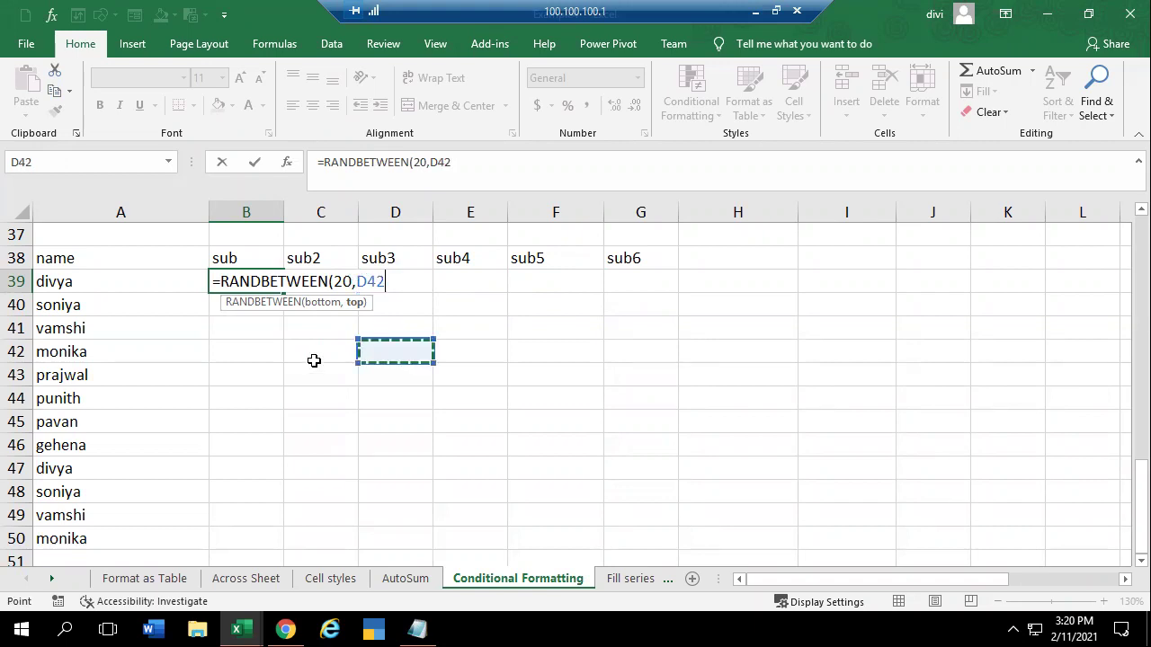
key(BackSpace)
key(BackSpace)
key(BackSpace)
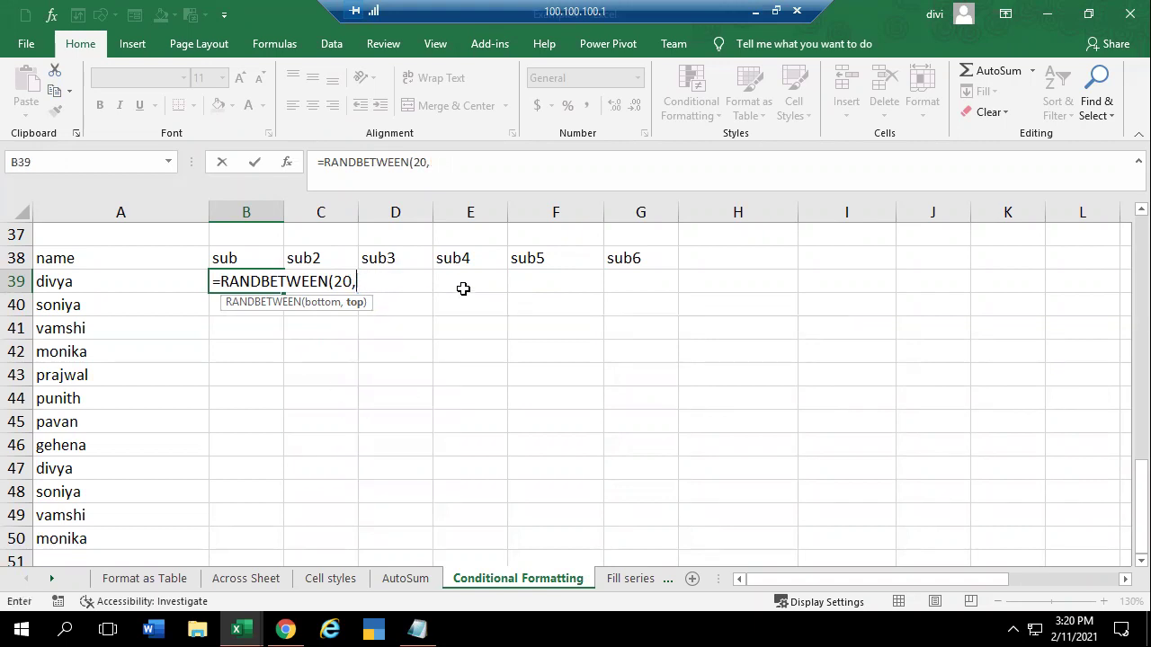
text(100))
key(Return)
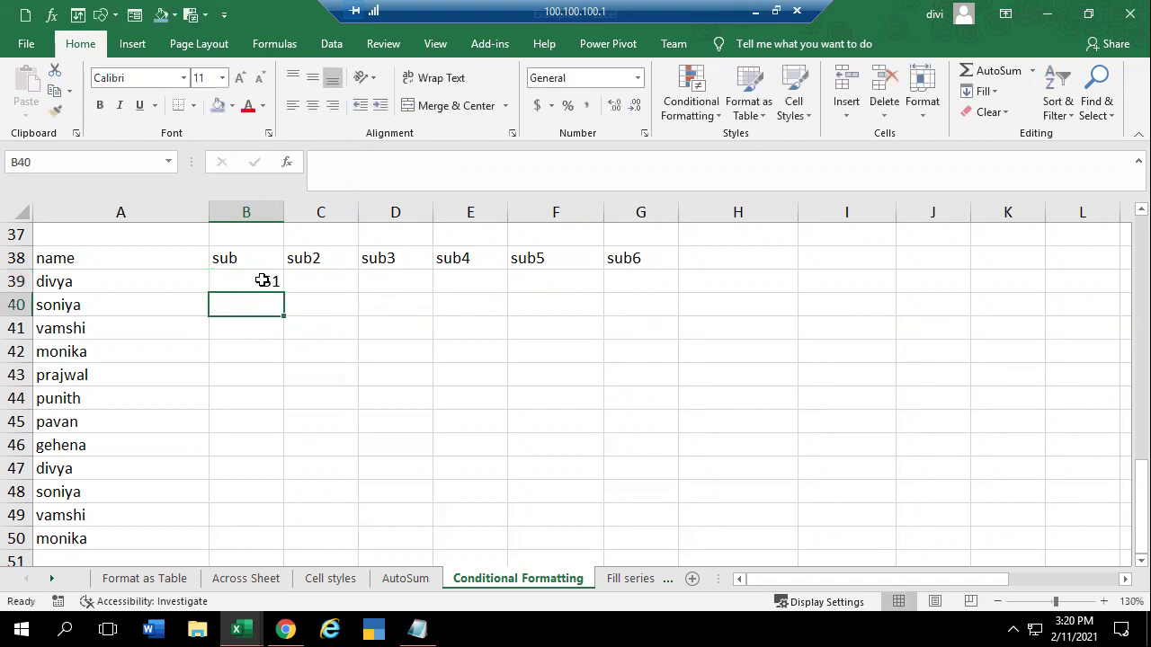
- Fill the formula across and down to G50, then select B39:G50
click(262, 281)
mouse_move(285, 292)
mouse_down()
mouse_move(365, 303)
mouse_move(674, 297)
mouse_move(663, 545)
mouse_up()
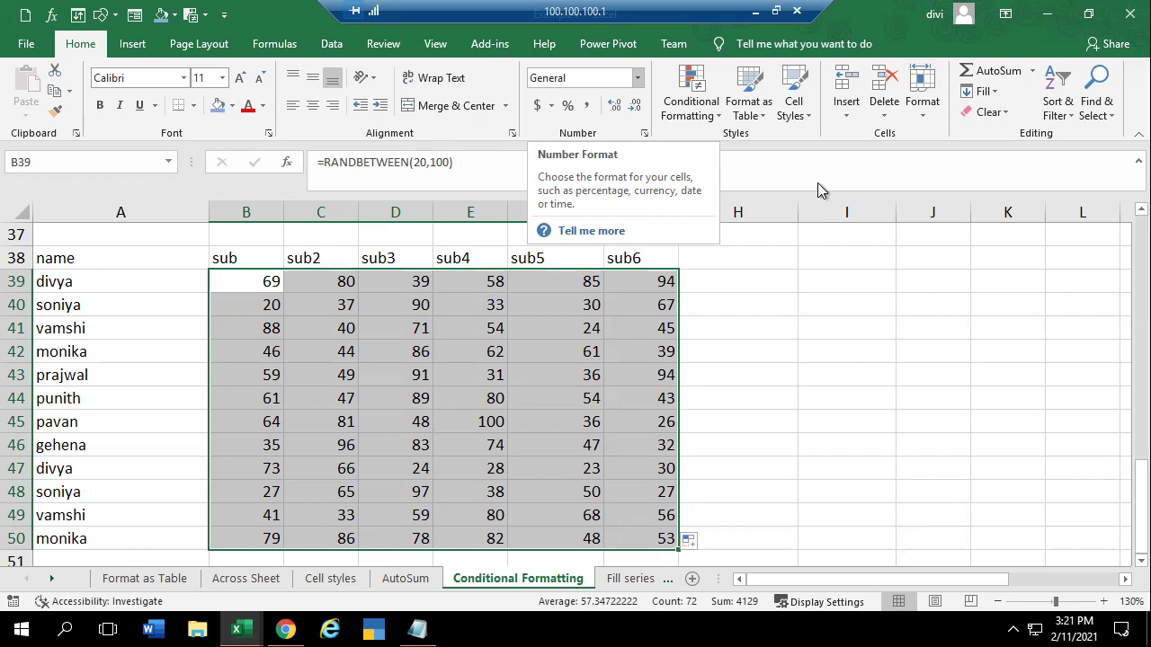
click(792, 307)
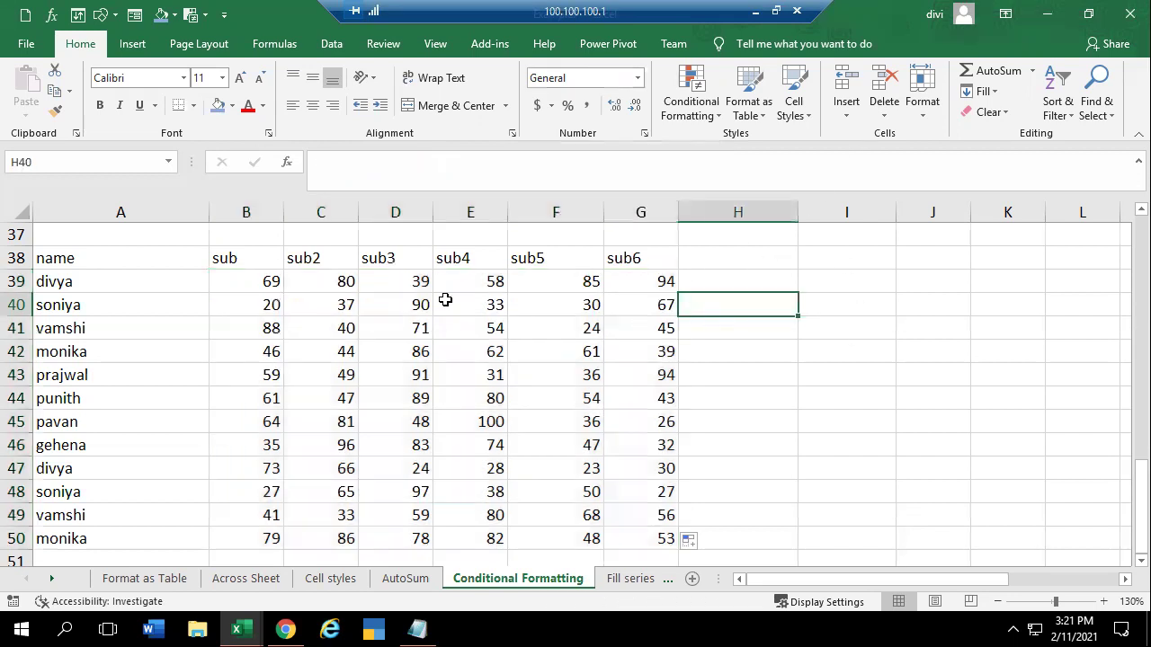
drag(270, 283, 621, 534)
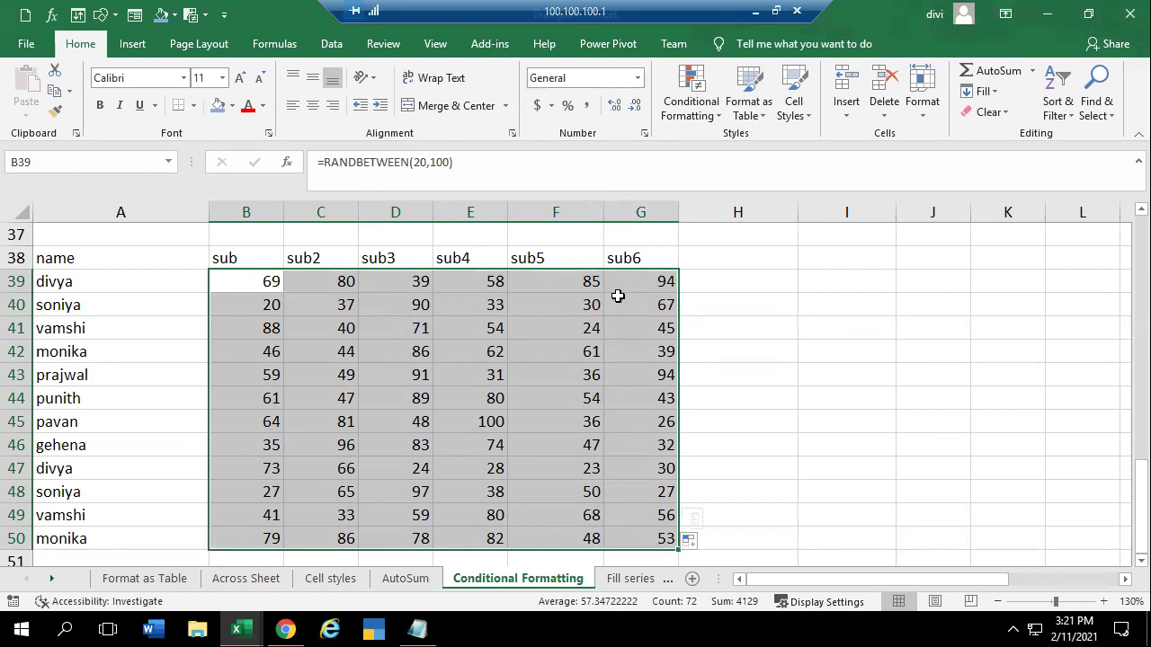
click(690, 106)
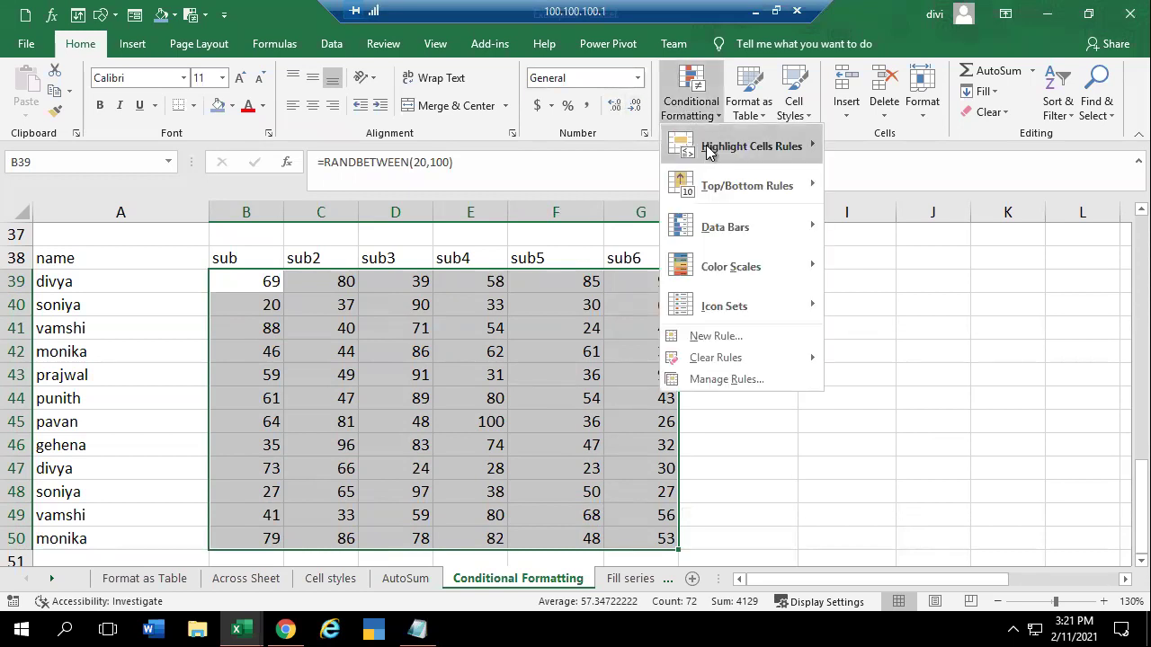
mouse_move(709, 153)
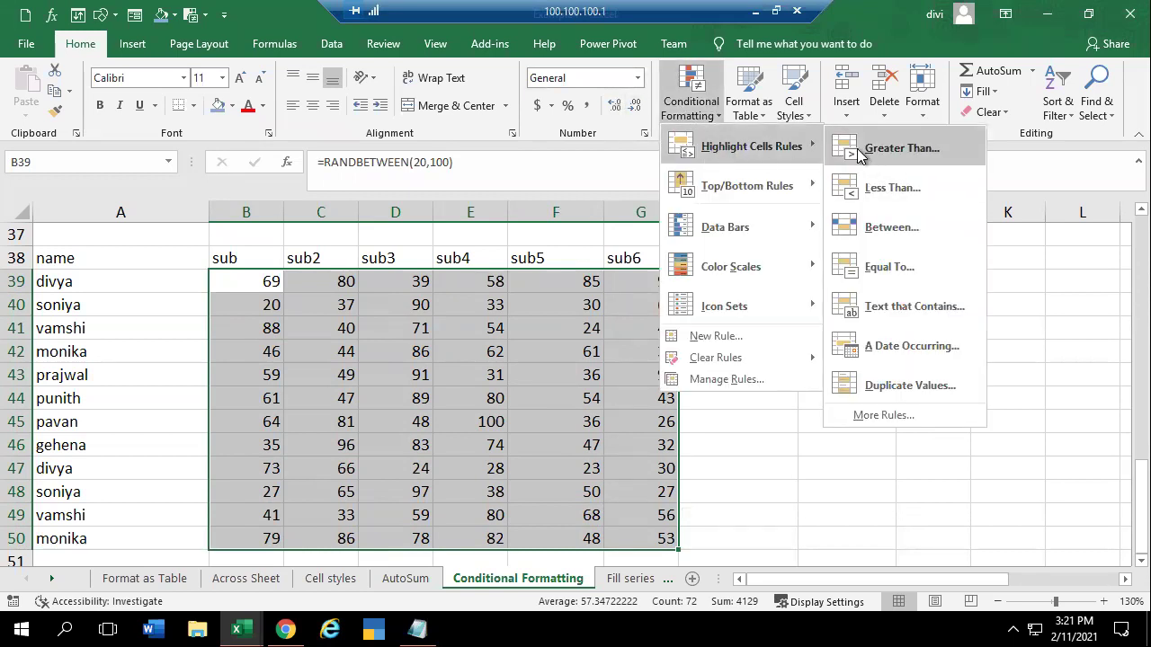
click(179, 496)
drag(259, 281, 619, 541)
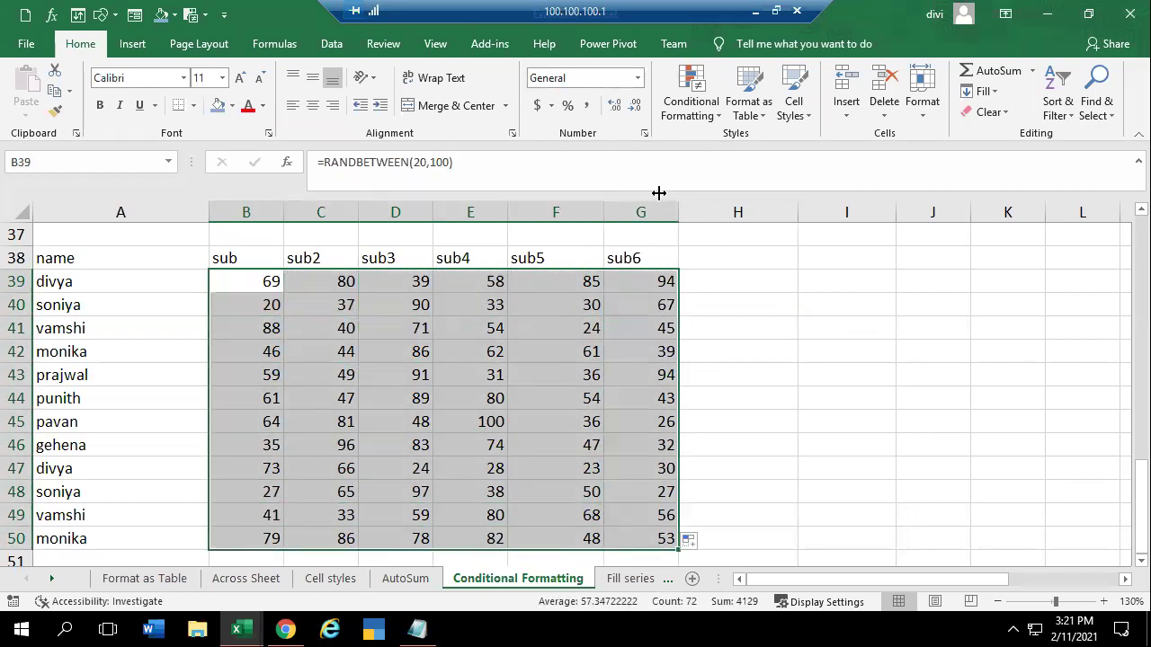
click(800, 330)
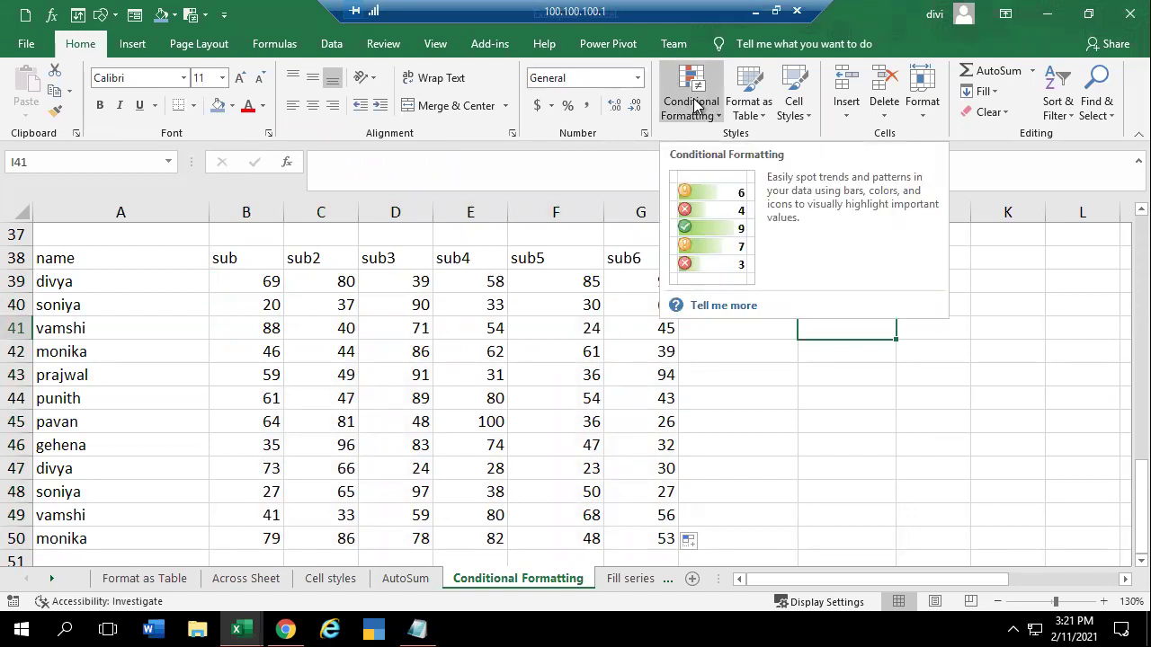
drag(247, 278, 640, 538)
- Enter >70 and green in I39:J39 as the first colour key row
click(781, 276)
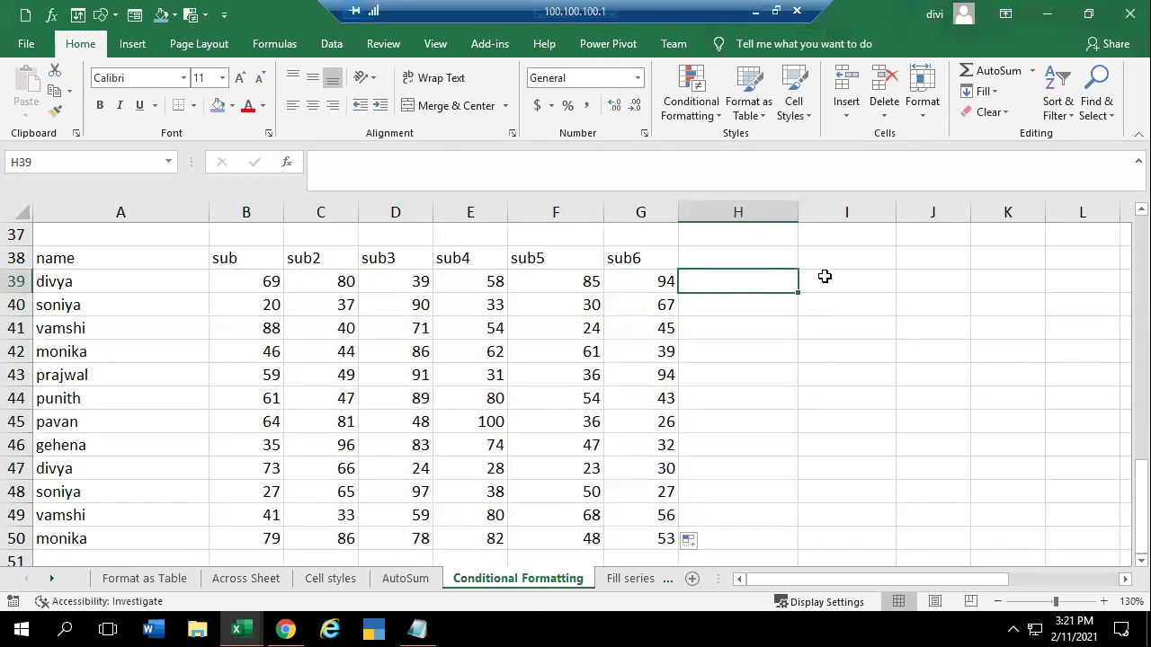
click(824, 276)
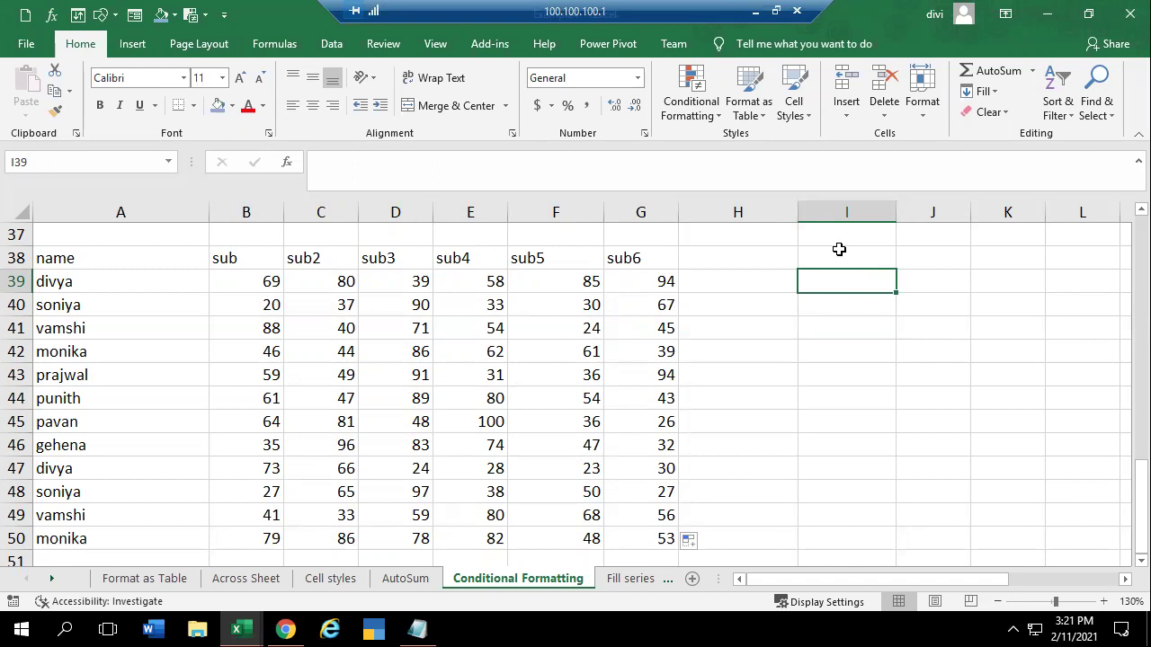
text(>)
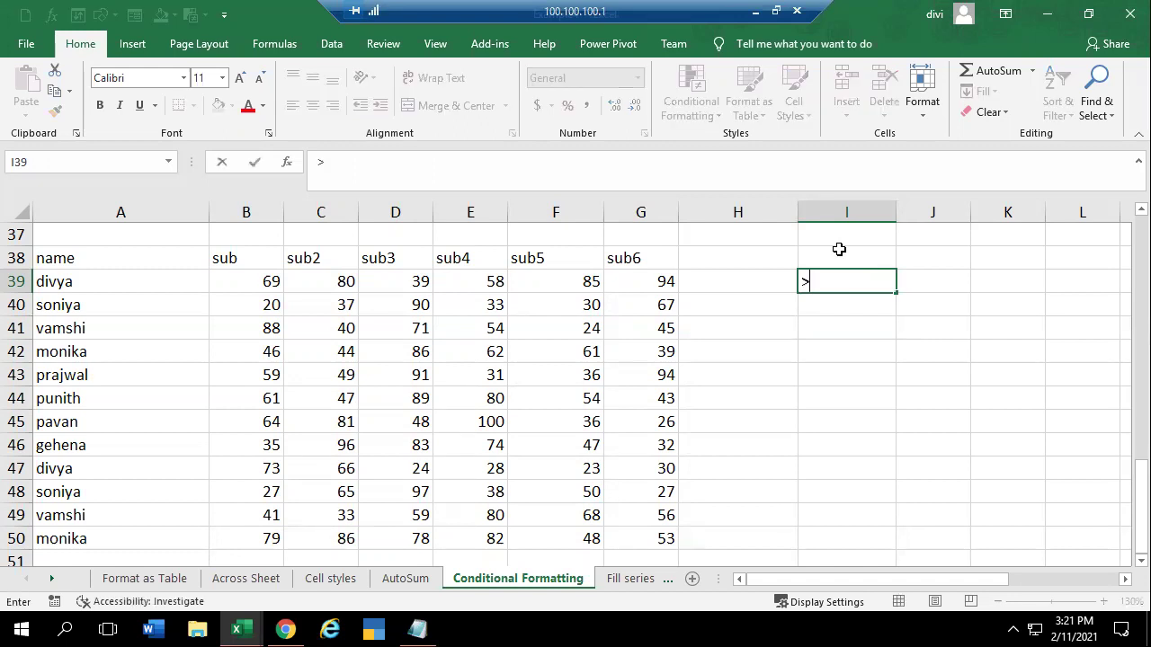
key(BackSpace)
text(70)
click(932, 283)
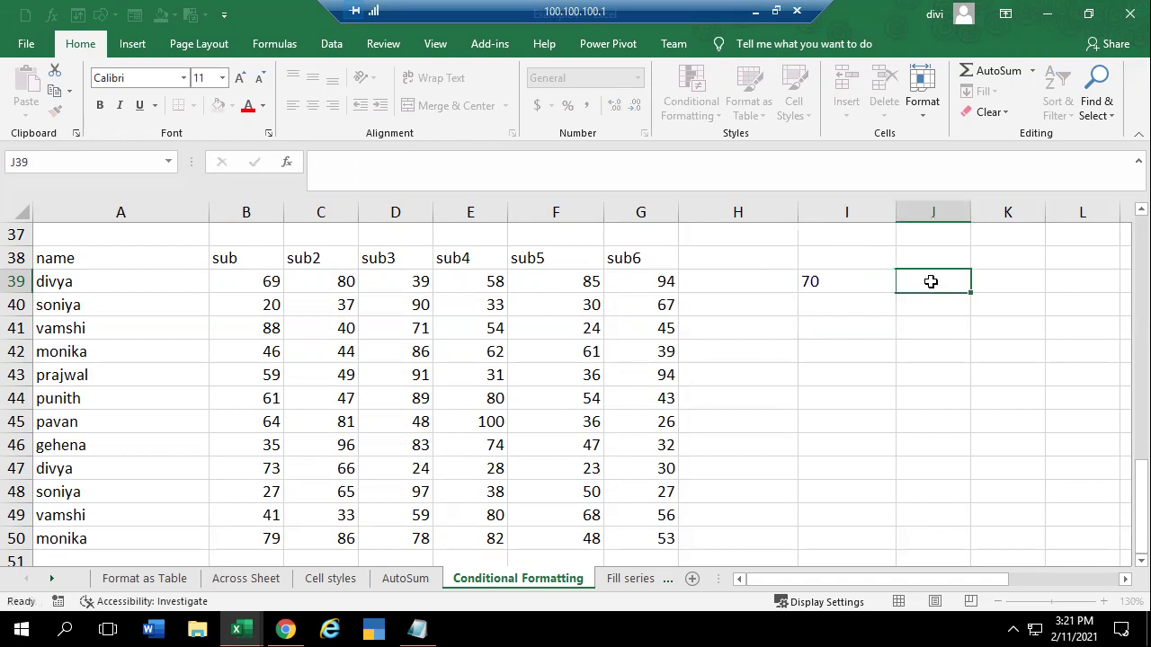
click(823, 283)
double_click(839, 280)
text(>)
click(917, 282)
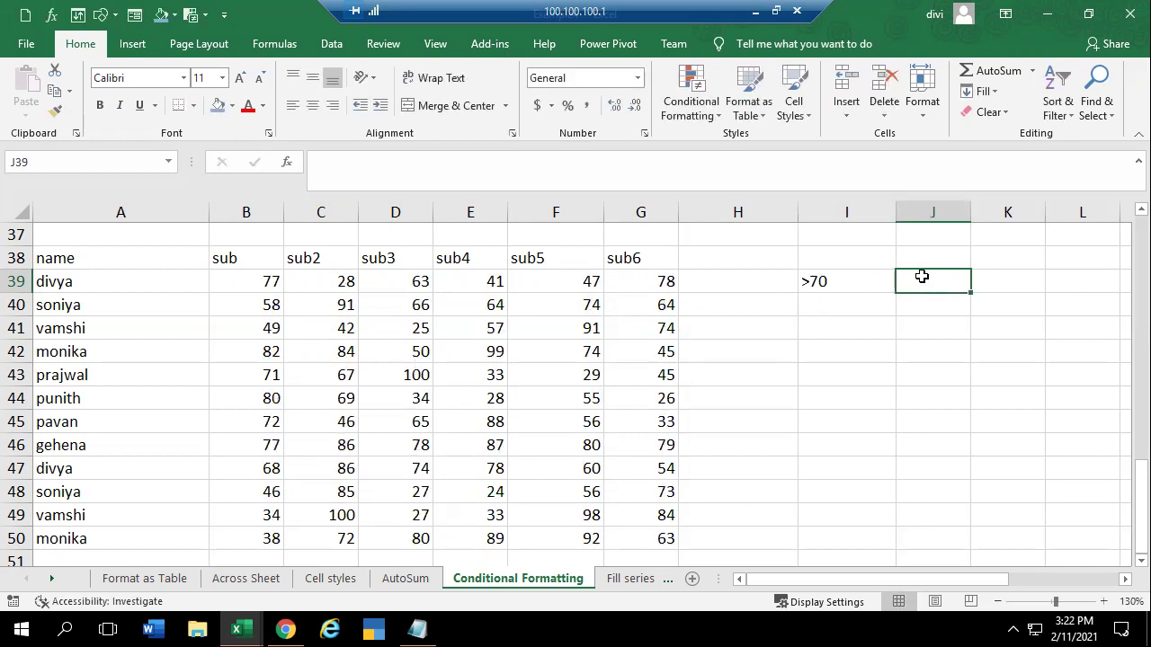
text(green)
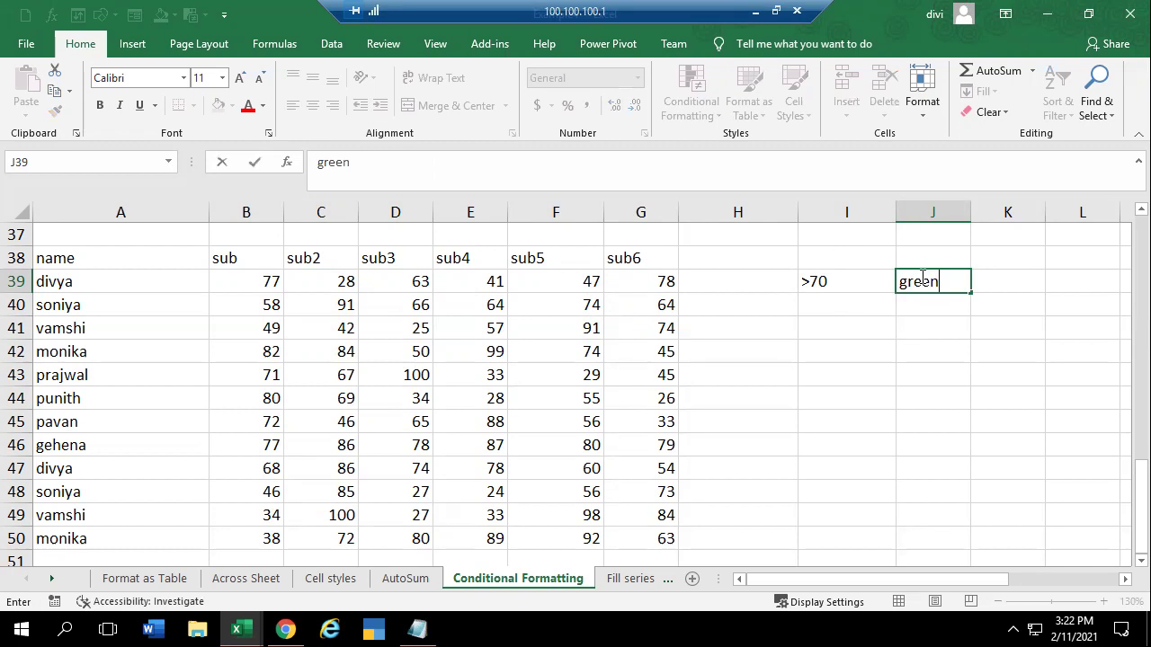
click(845, 311)
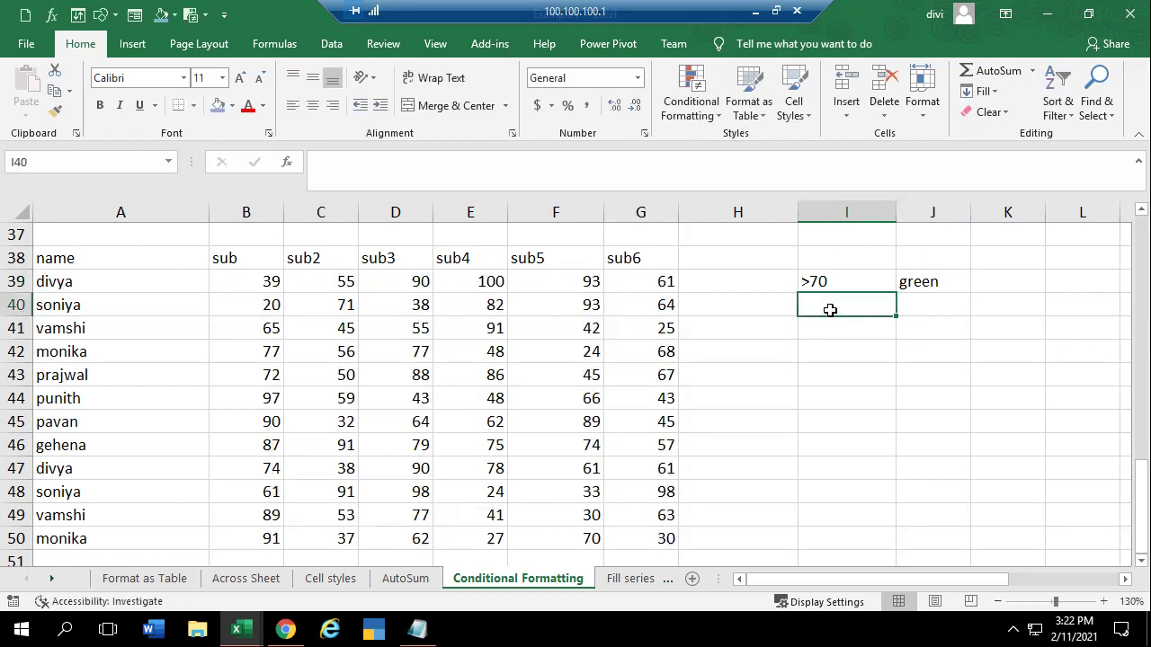
- Enter <35 and red in I40:J40
text(<35)
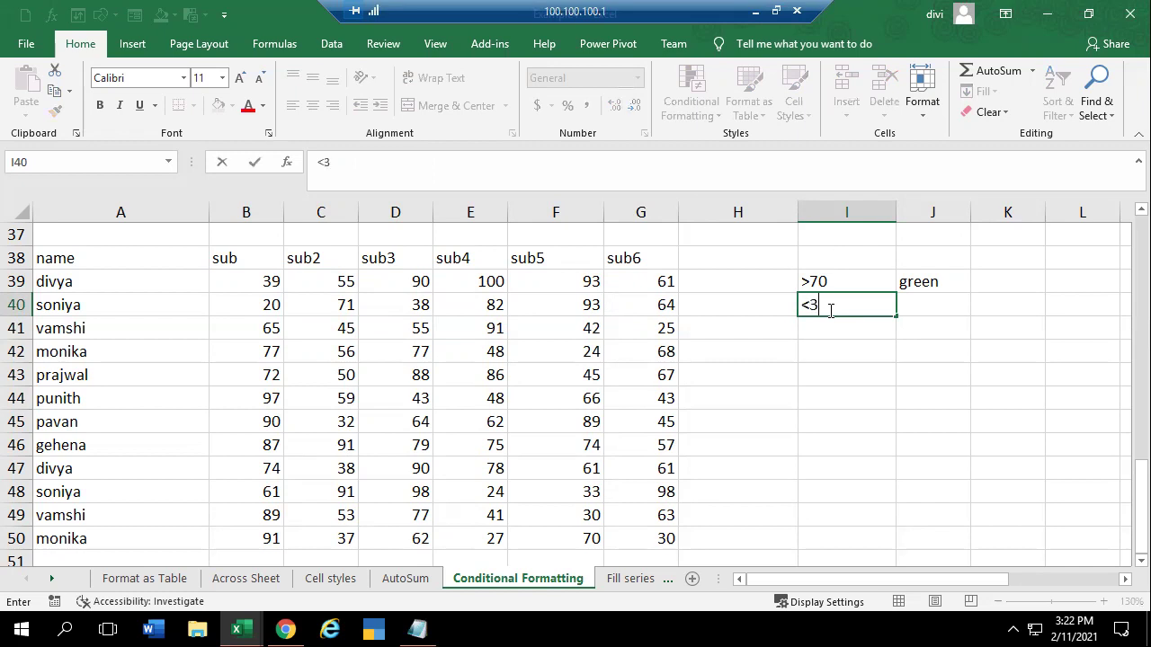
click(936, 307)
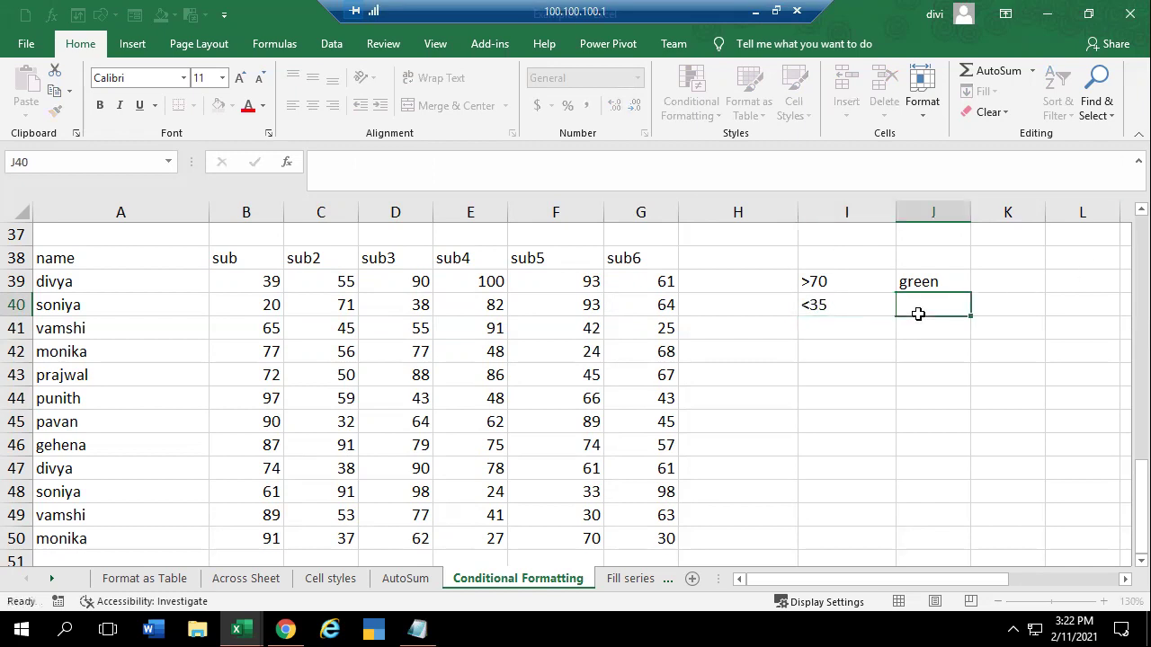
text(red)
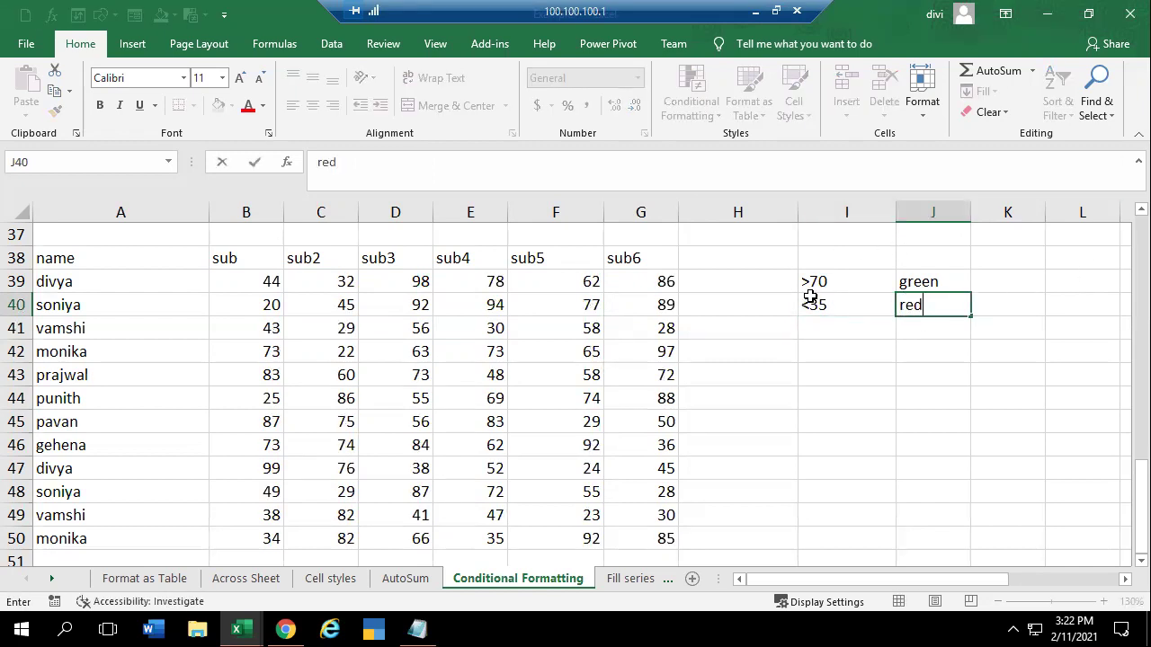
click(810, 319)
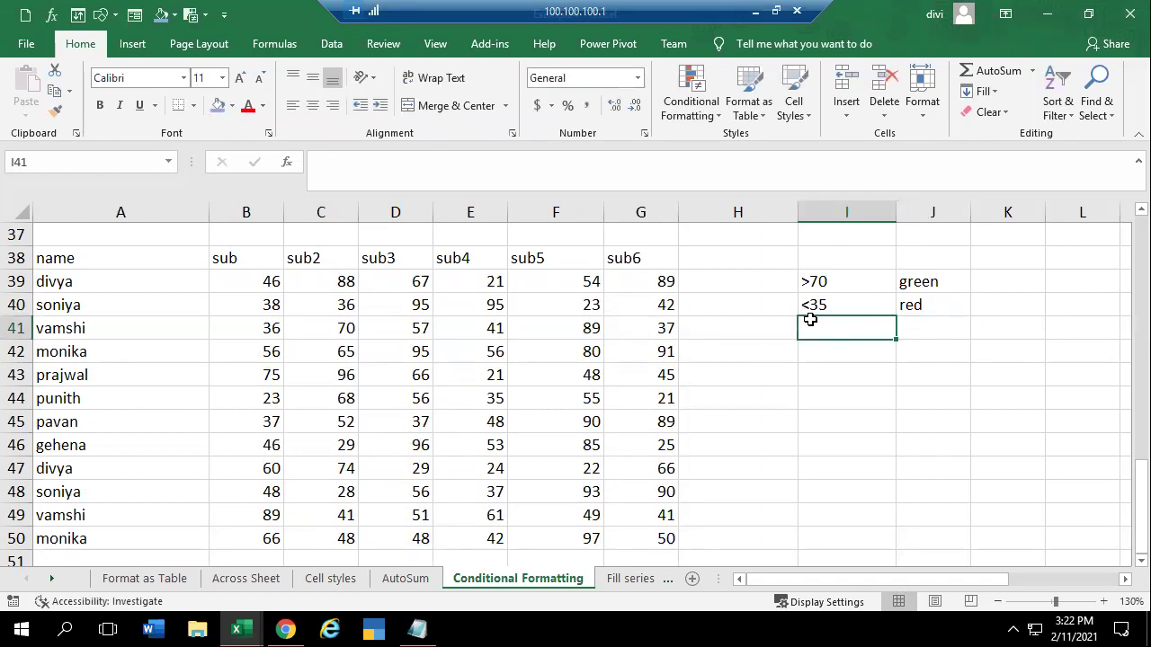
- Enter >35<70 and yellow in I41:J41, then select the marks B39:G50
text(3)
text(>)
key(BackSpace)
key(BackSpace)
text(>35<70)
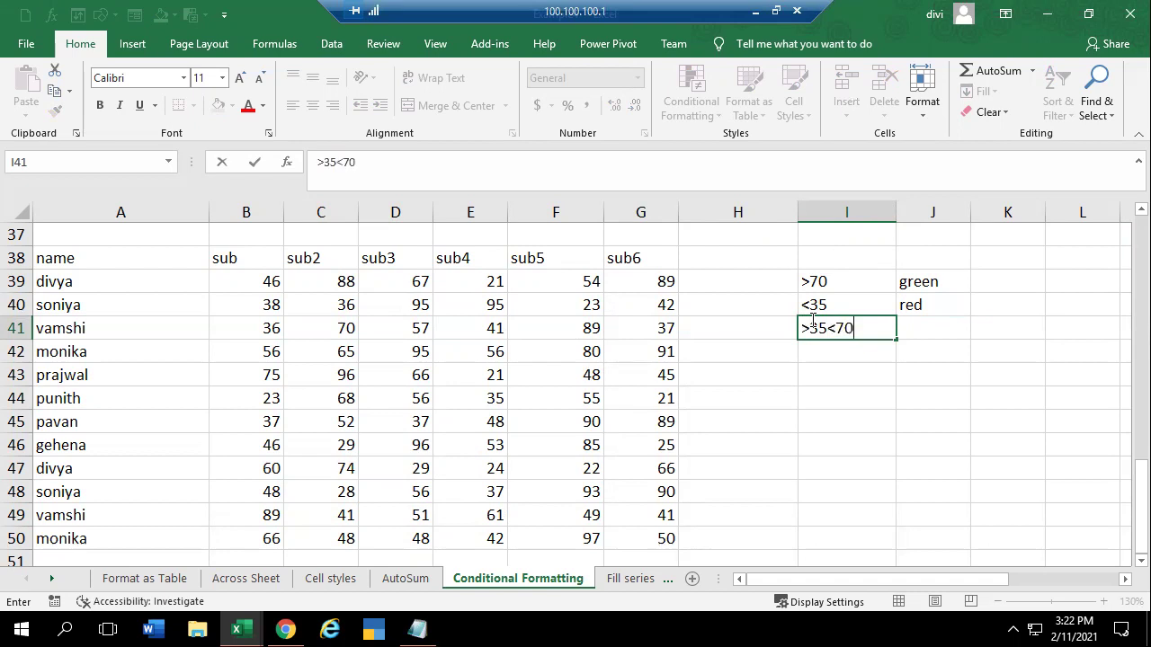
click(909, 333)
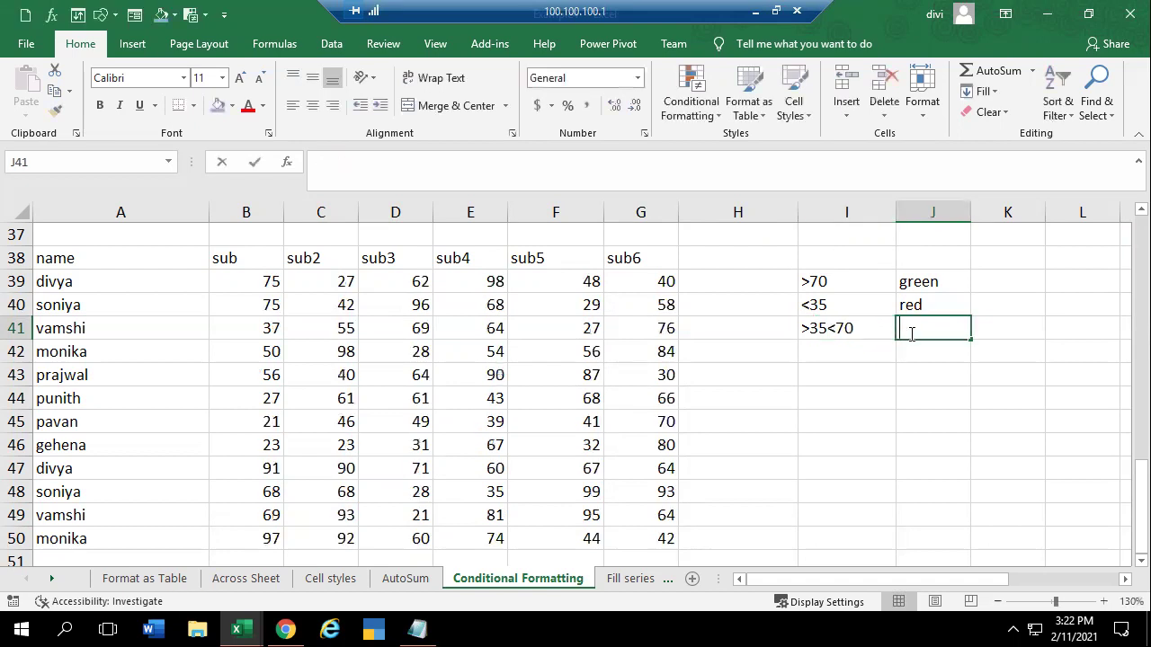
text(yellow)
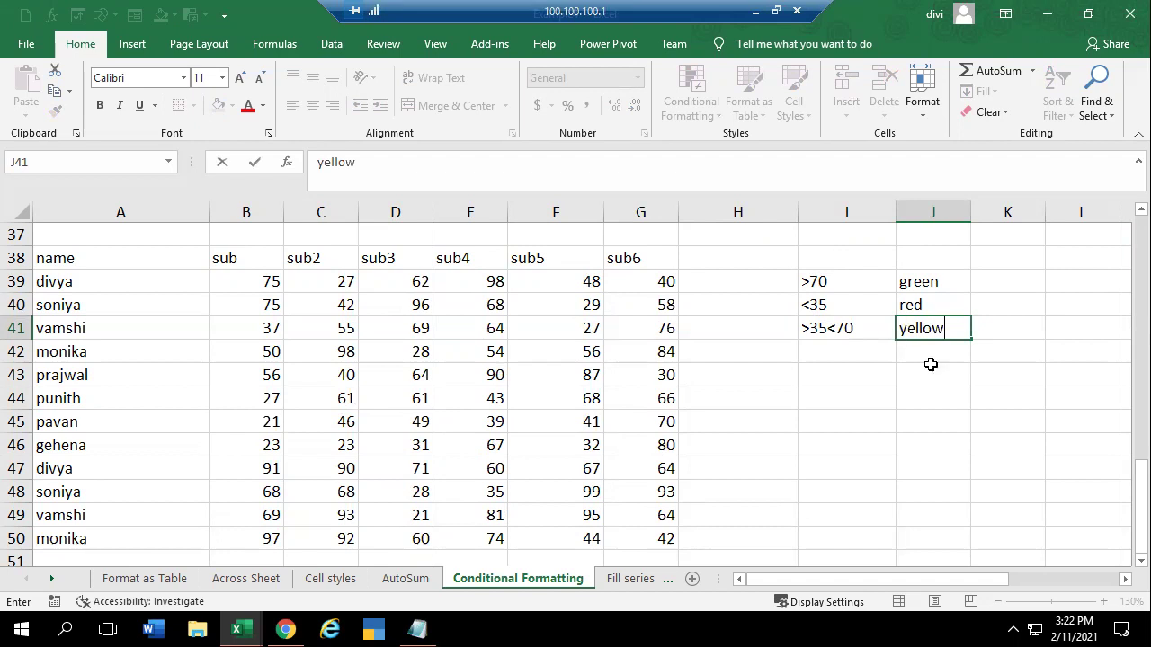
click(931, 364)
drag(848, 282, 917, 328)
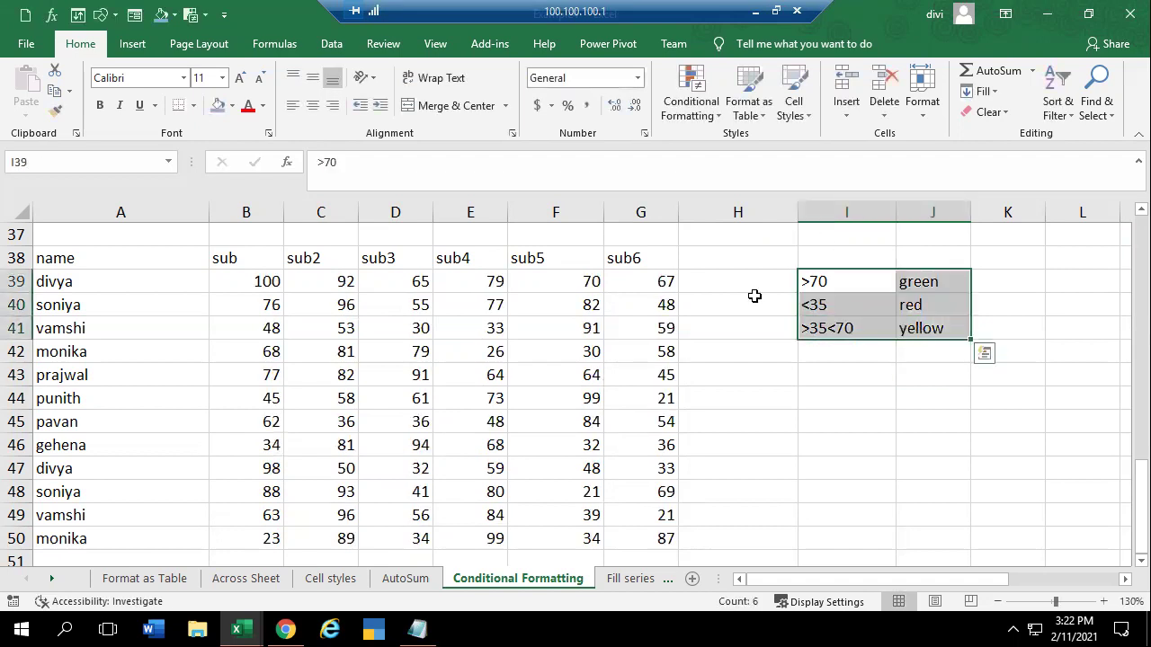
drag(256, 288, 643, 467)
scroll(855, 441, up, 2)
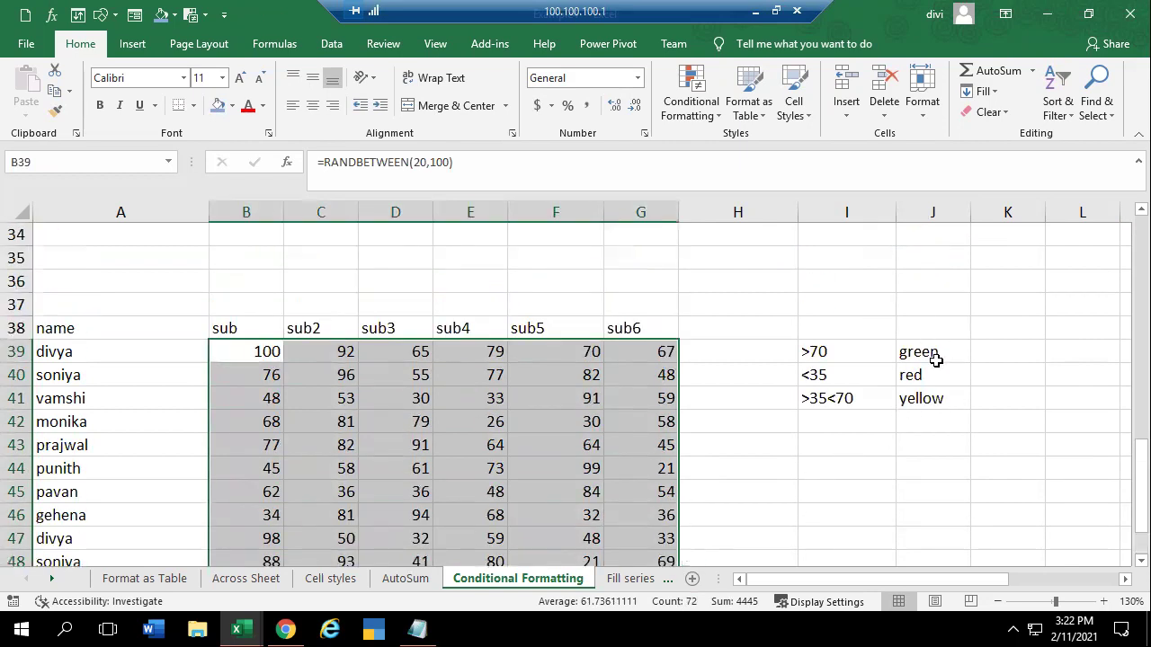
- Cancel the accidental move of cell contents near B39
scroll(940, 398, down, 1)
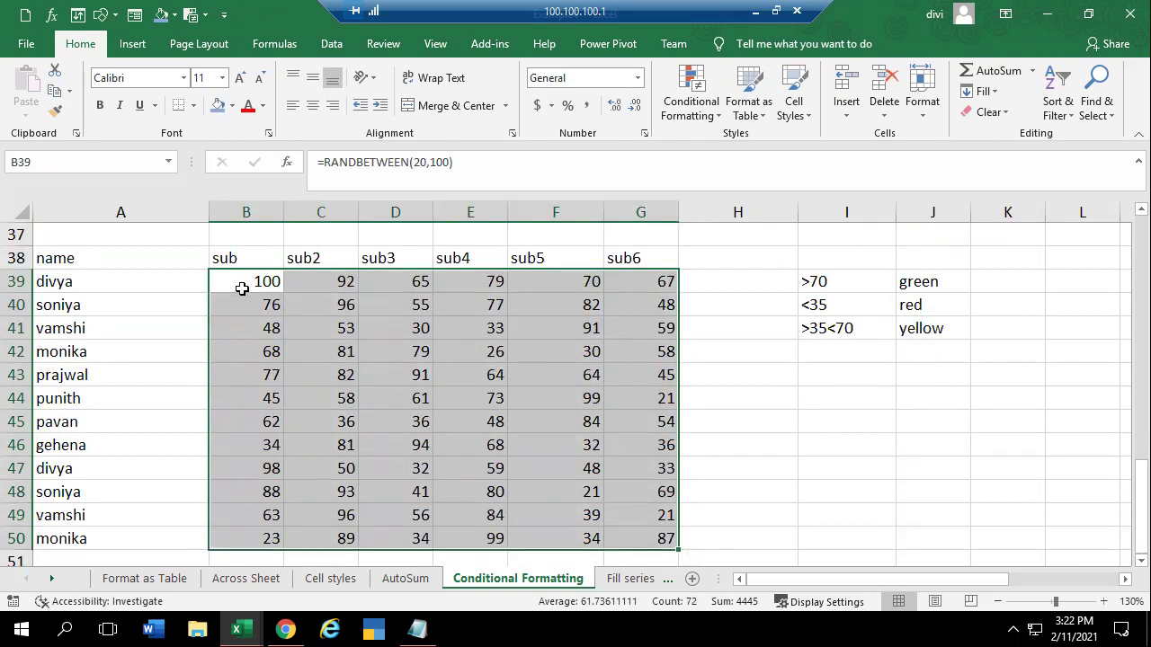
click(242, 288)
drag(231, 278, 306, 372)
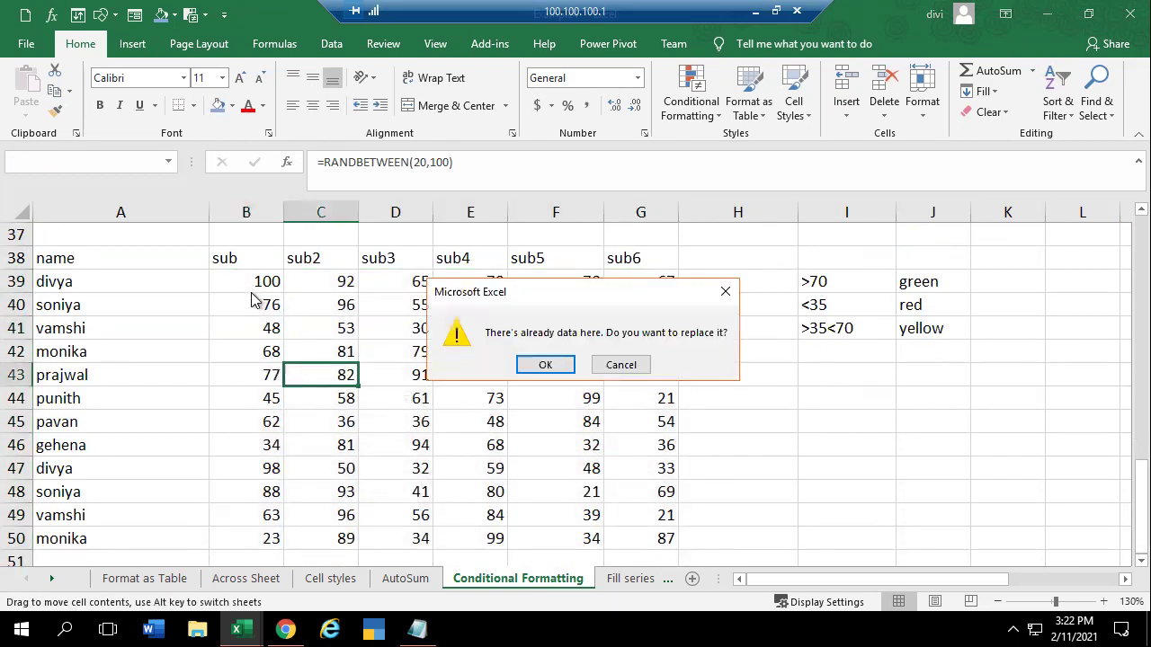
click(726, 292)
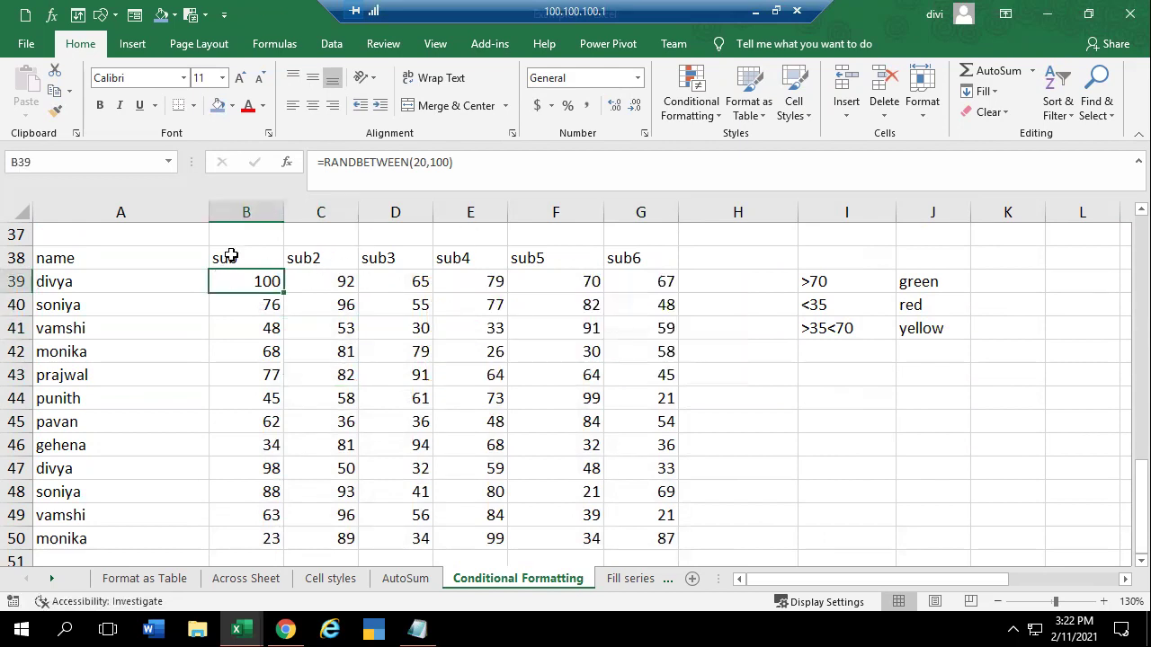
- Select the marks block B39:G50 and bring up Conditional Formatting
drag(75, 264, 101, 538)
drag(247, 276, 657, 541)
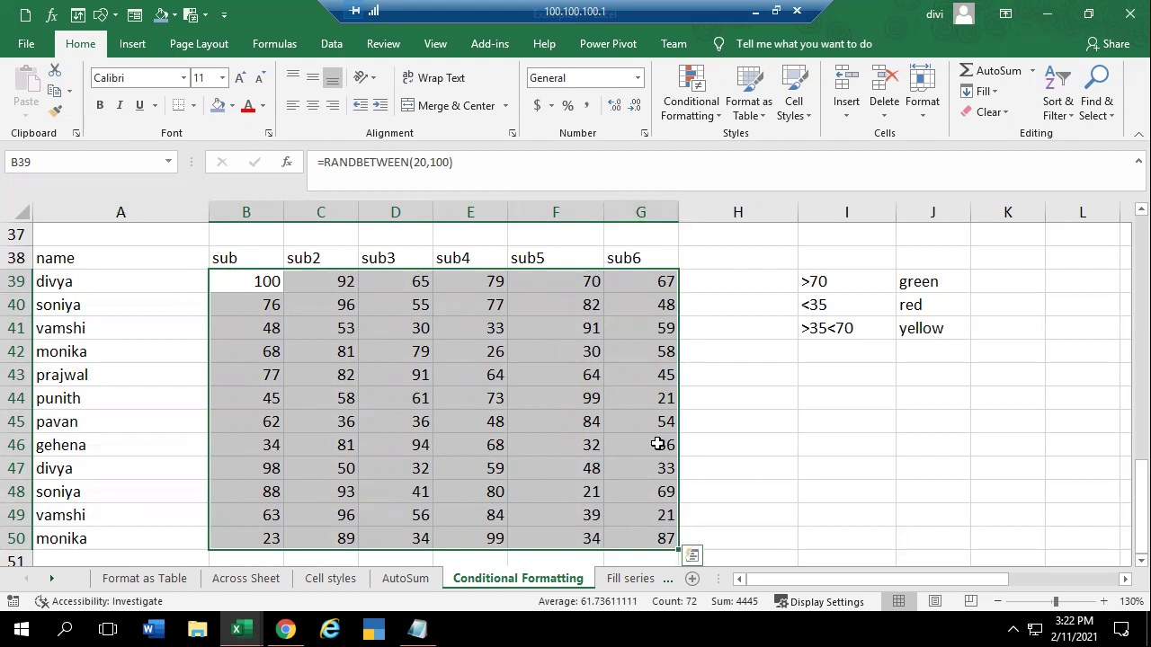
click(668, 90)
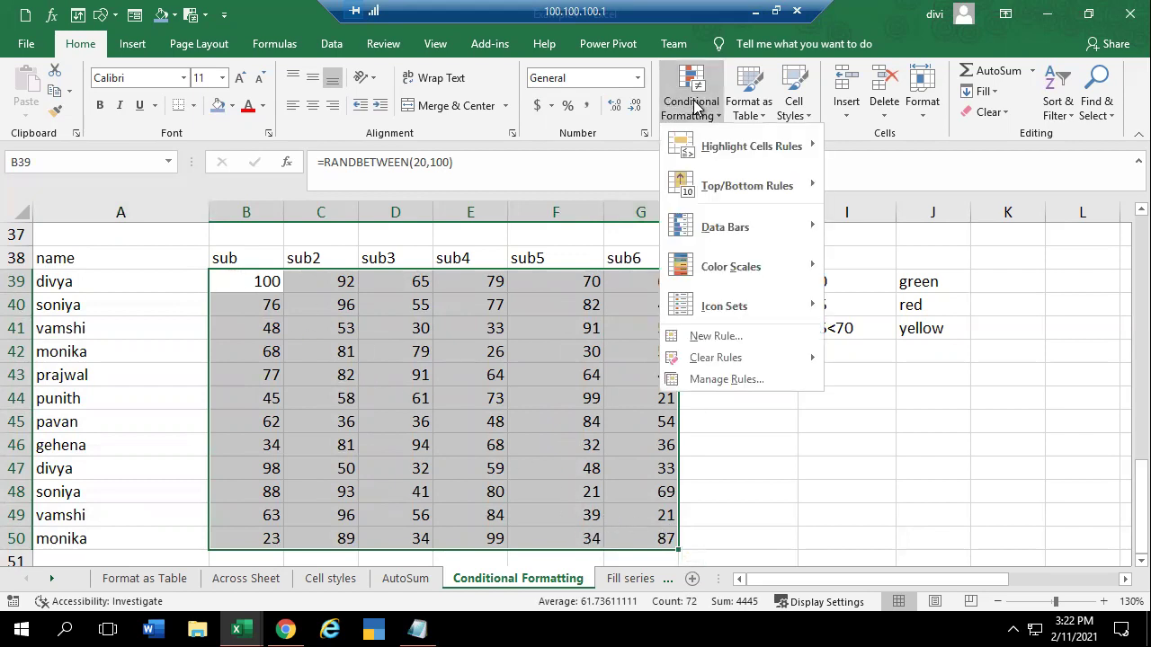
- Start a Greater Than highlight rule with threshold 70
mouse_move(752, 149)
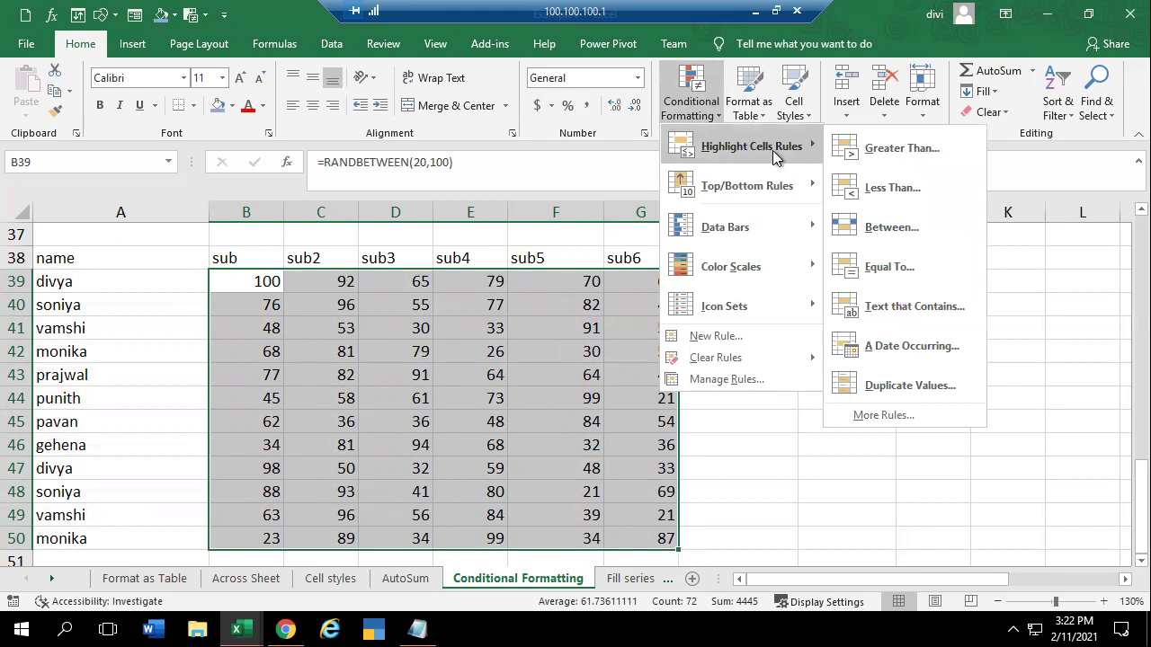
click(869, 153)
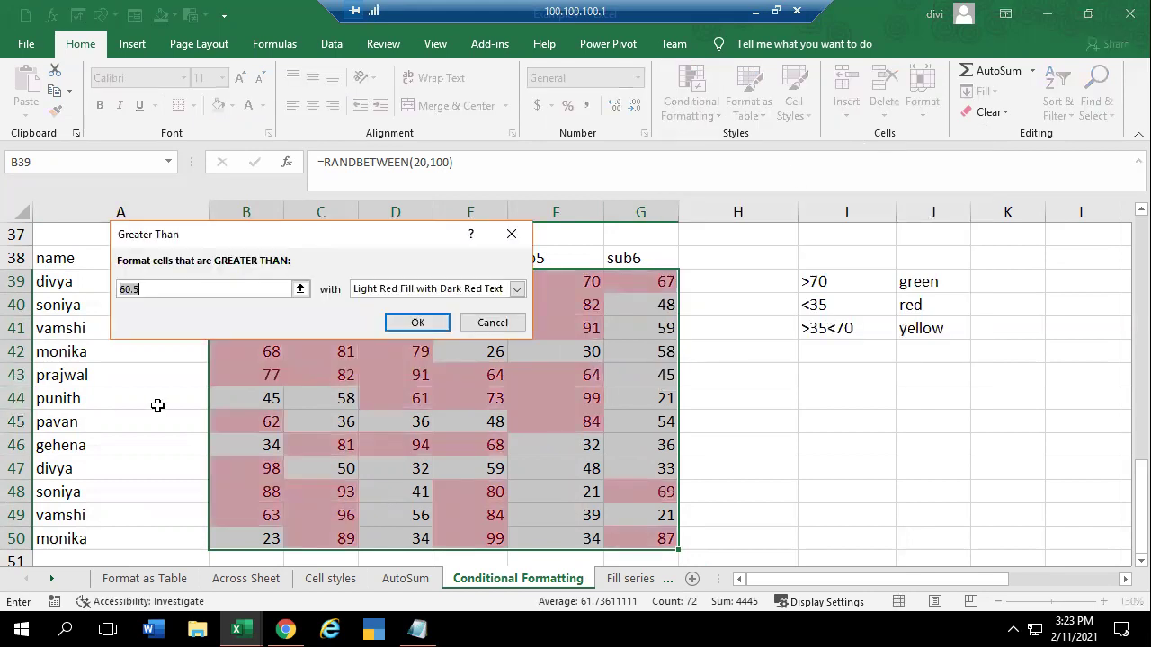
drag(311, 243, 527, 118)
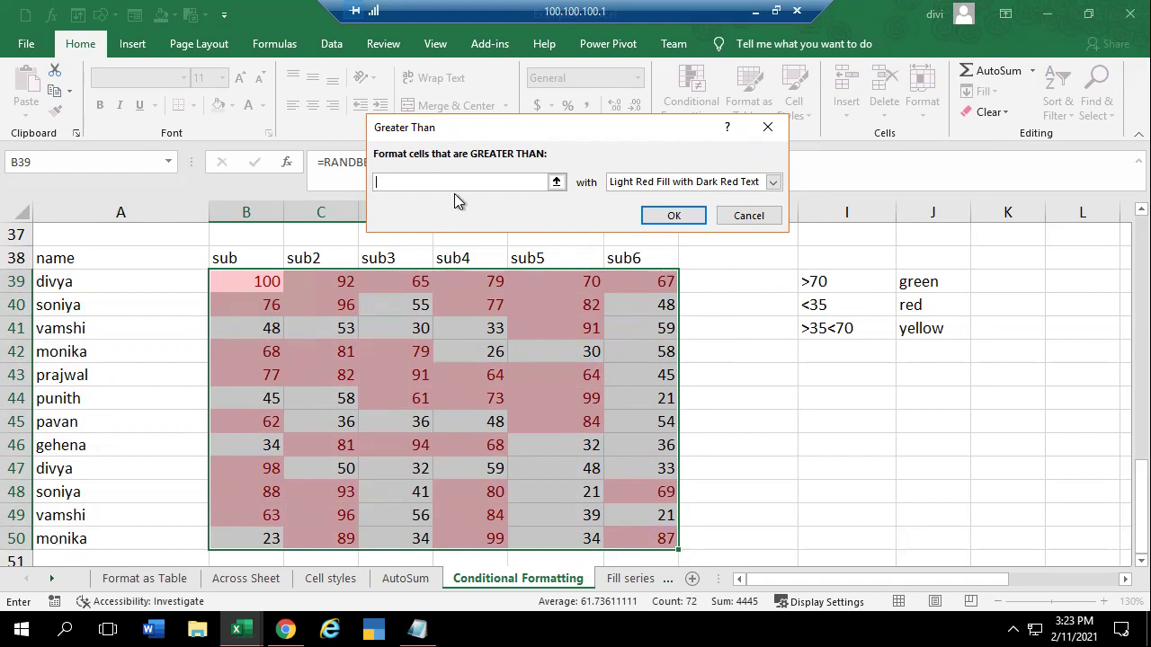
text(70)
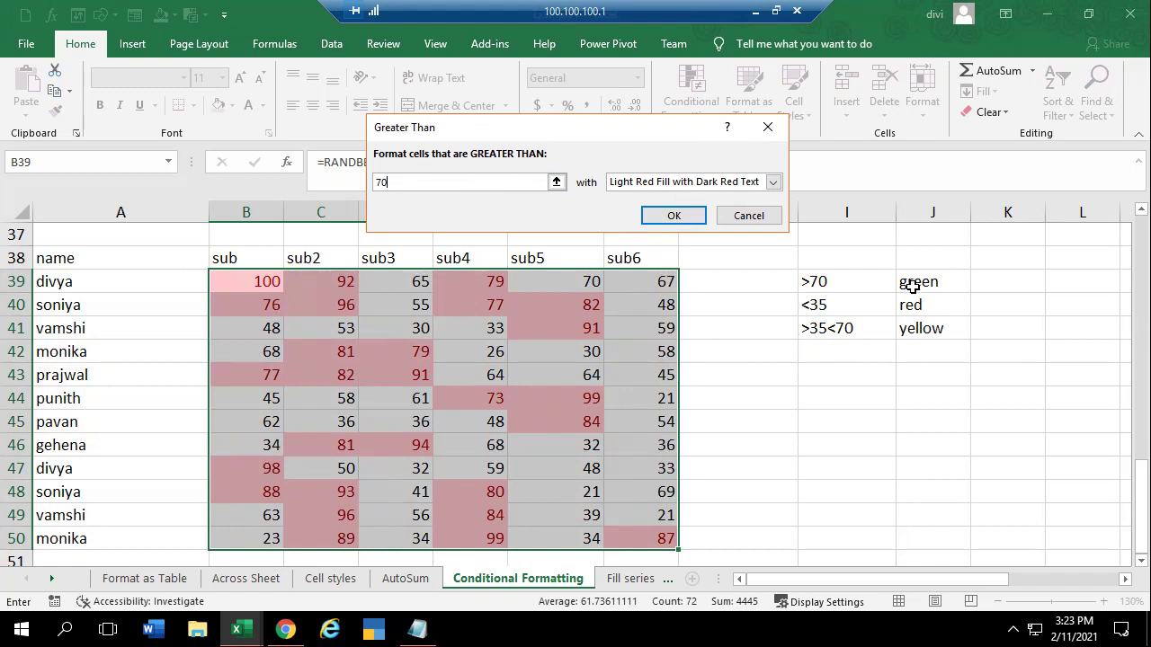
- Preview the green fill preset, then choose Custom Format for the rule
click(773, 183)
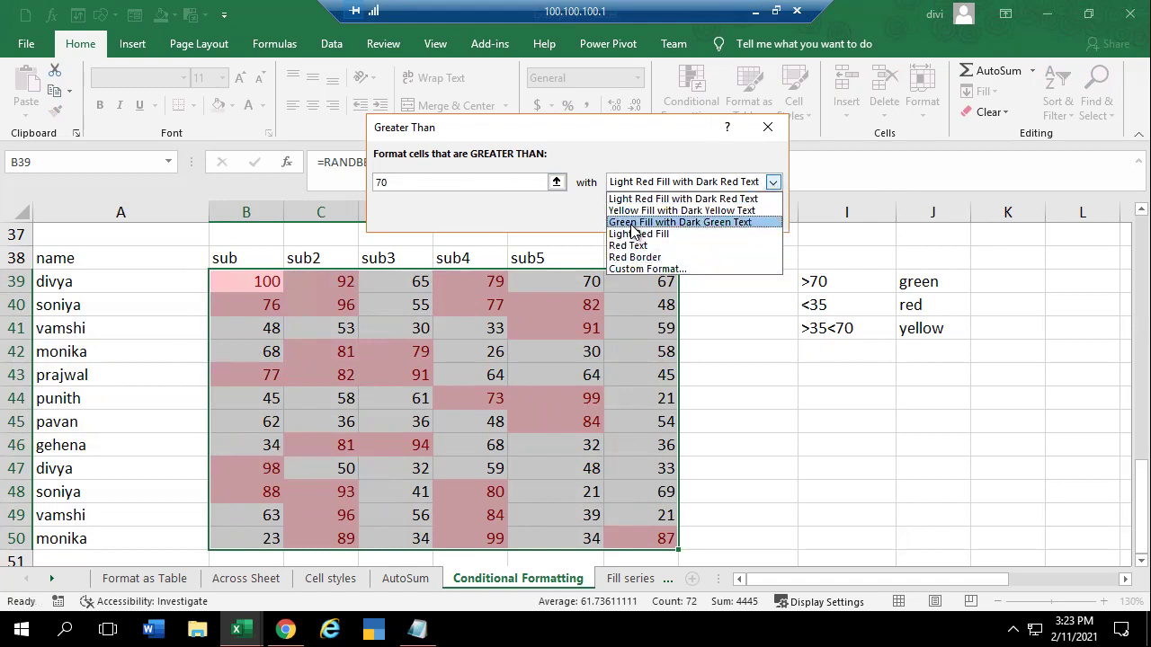
click(631, 223)
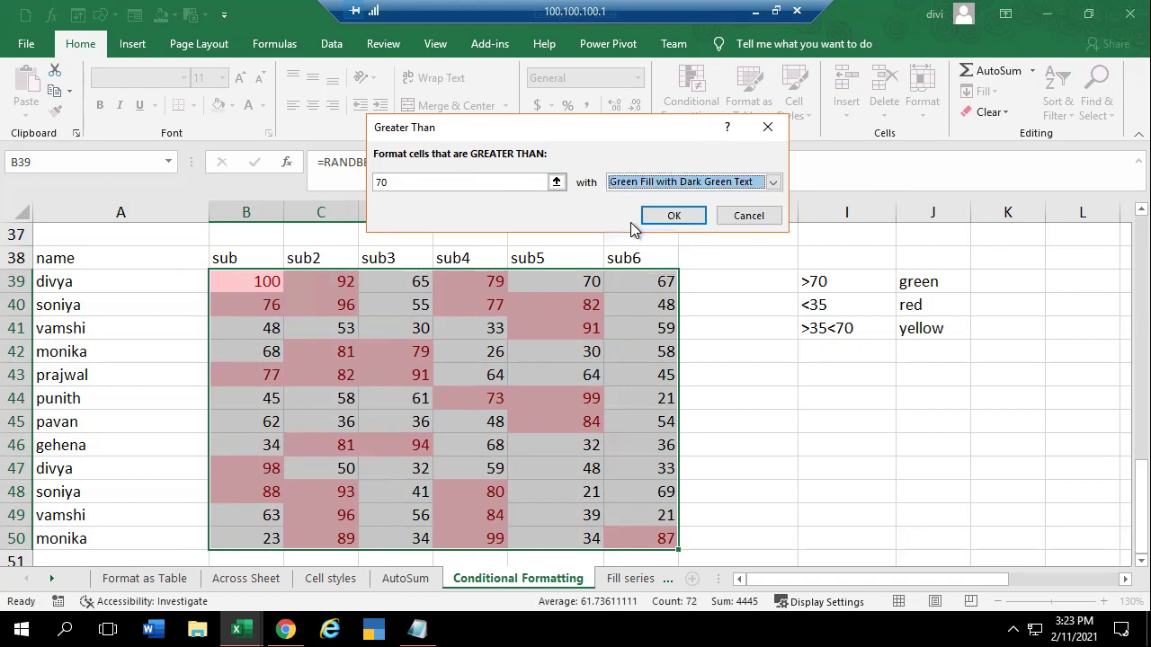
click(773, 184)
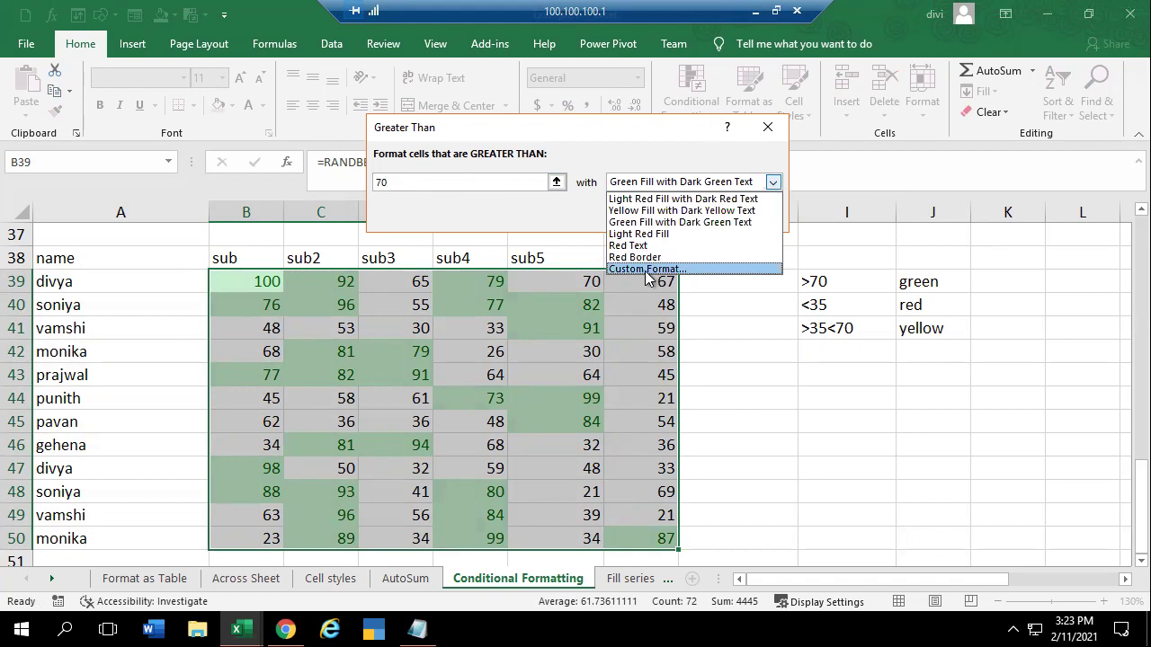
click(647, 270)
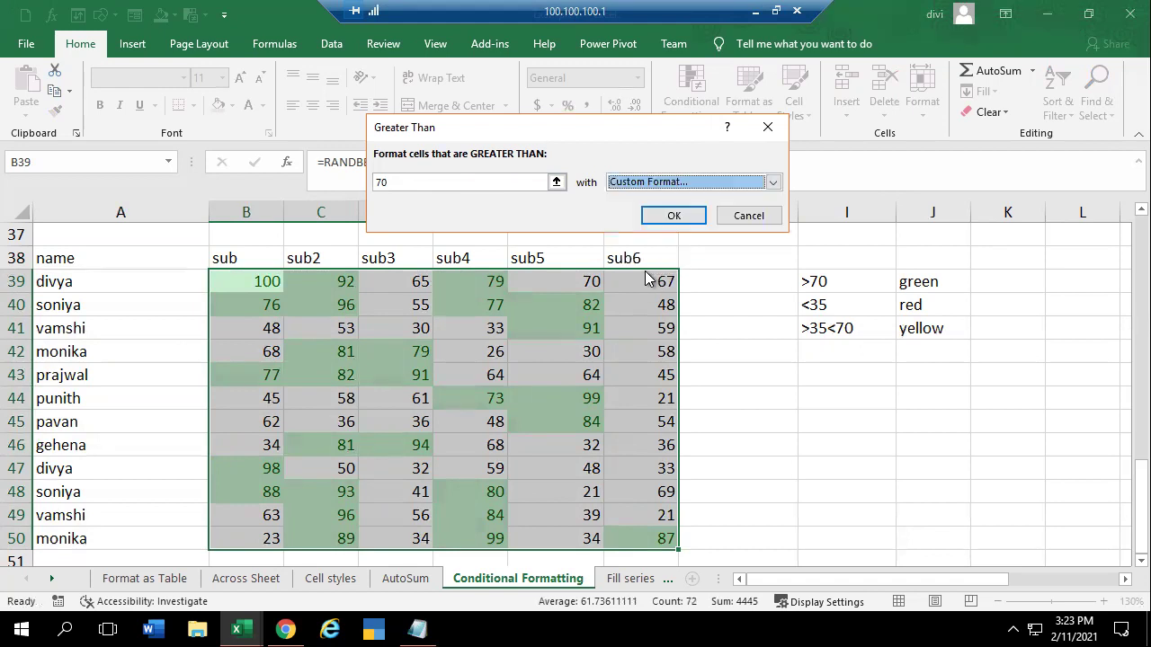
drag(198, 40, 746, 38)
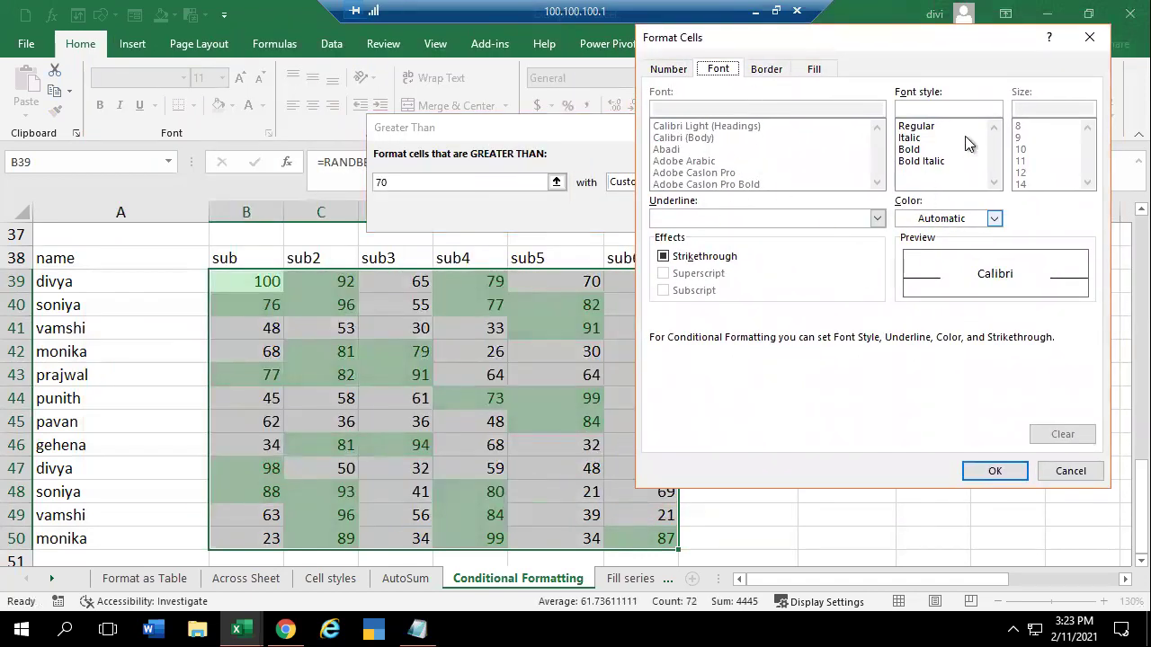
- Give the custom format a dark green fill and a purple double-line outline border
click(813, 69)
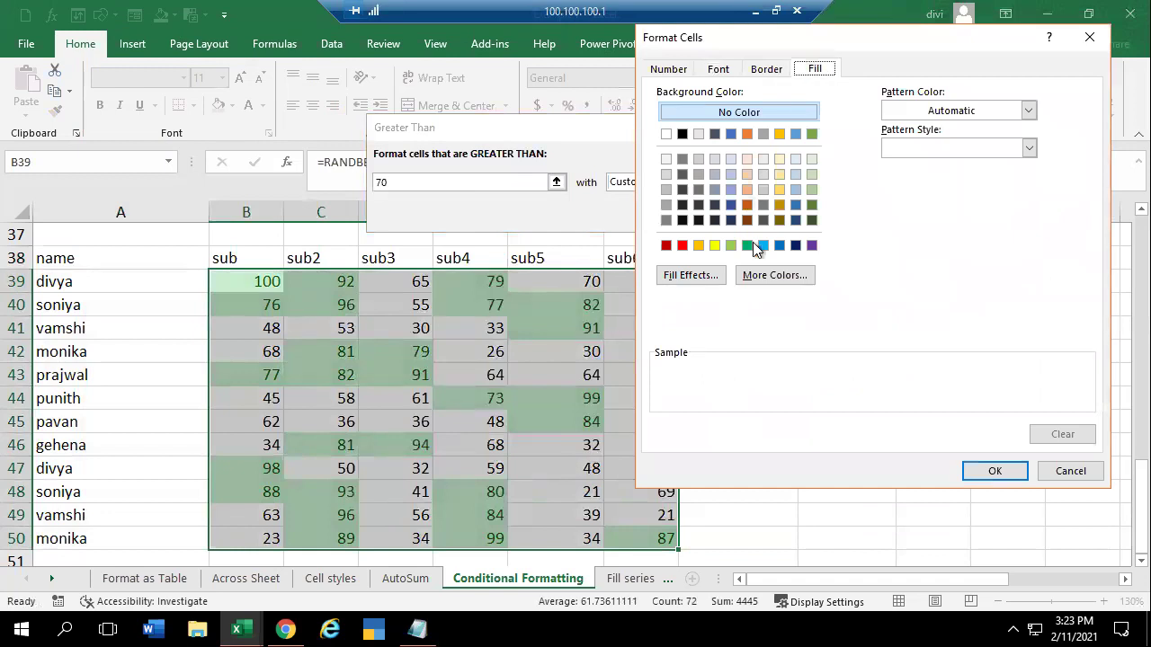
click(812, 204)
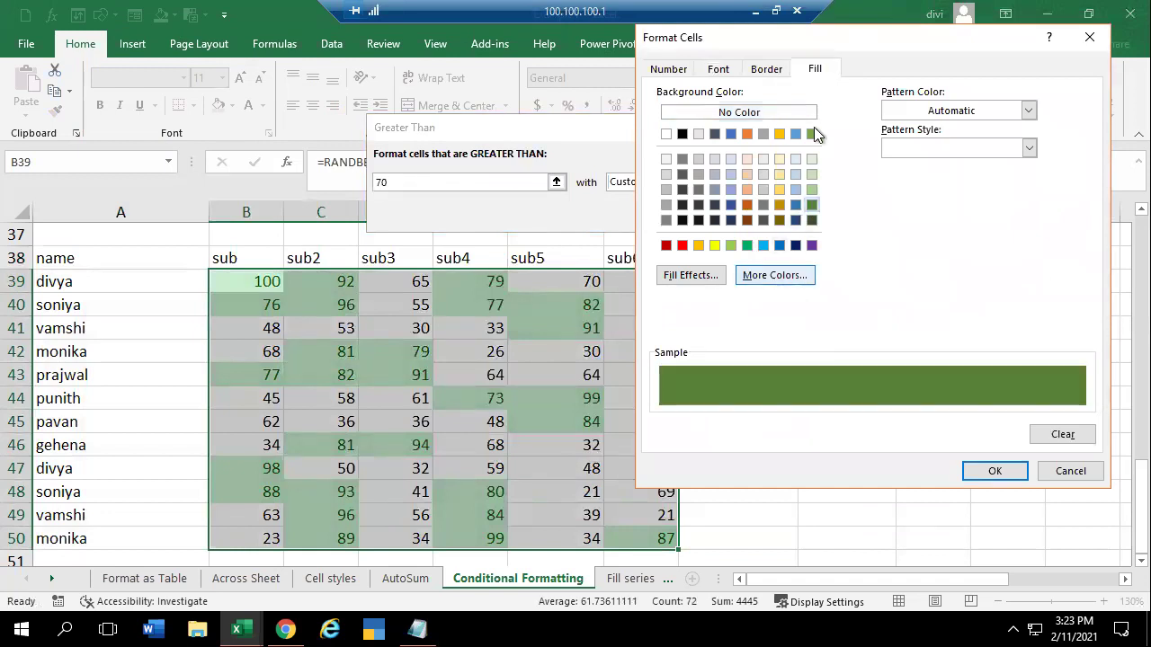
click(767, 70)
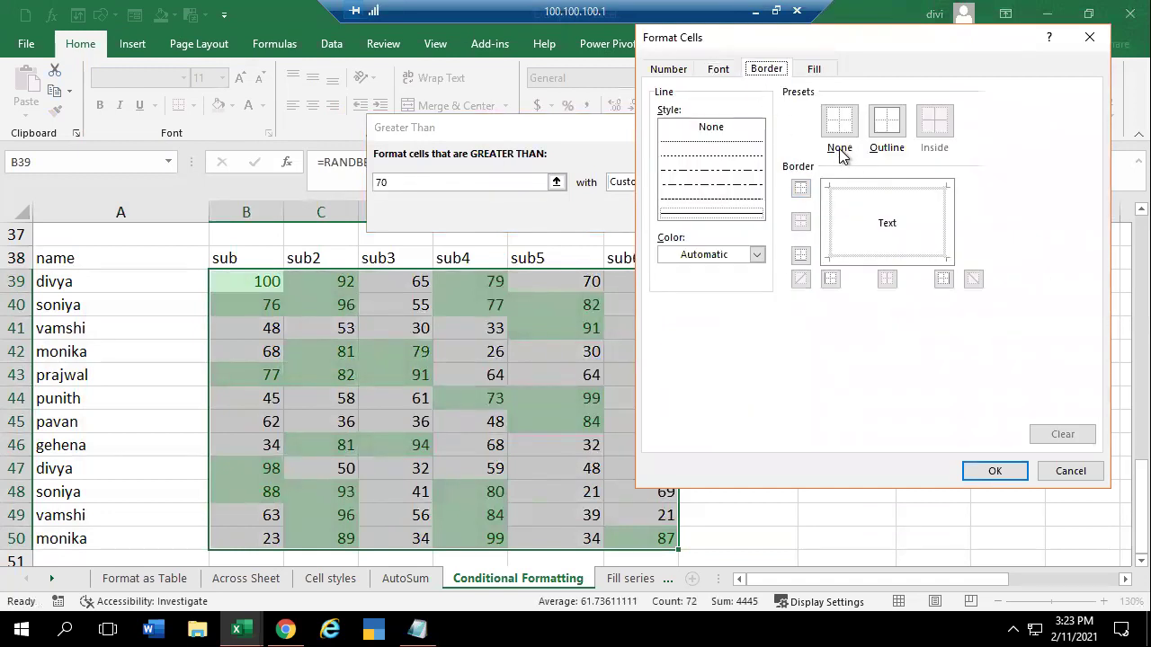
click(886, 135)
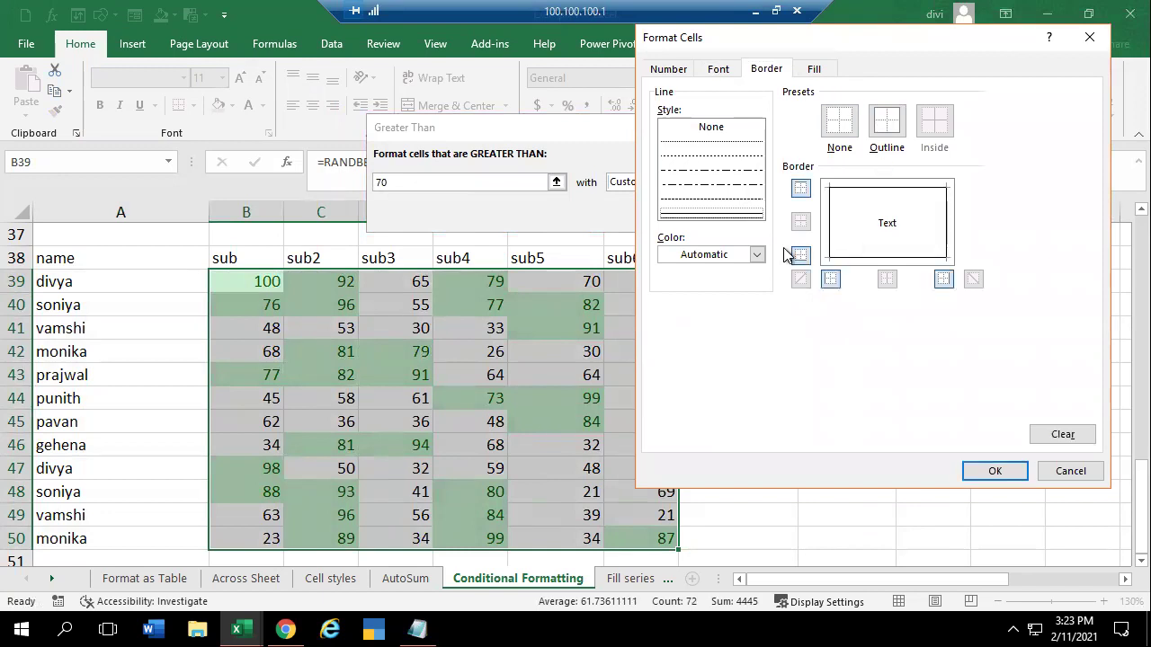
click(756, 254)
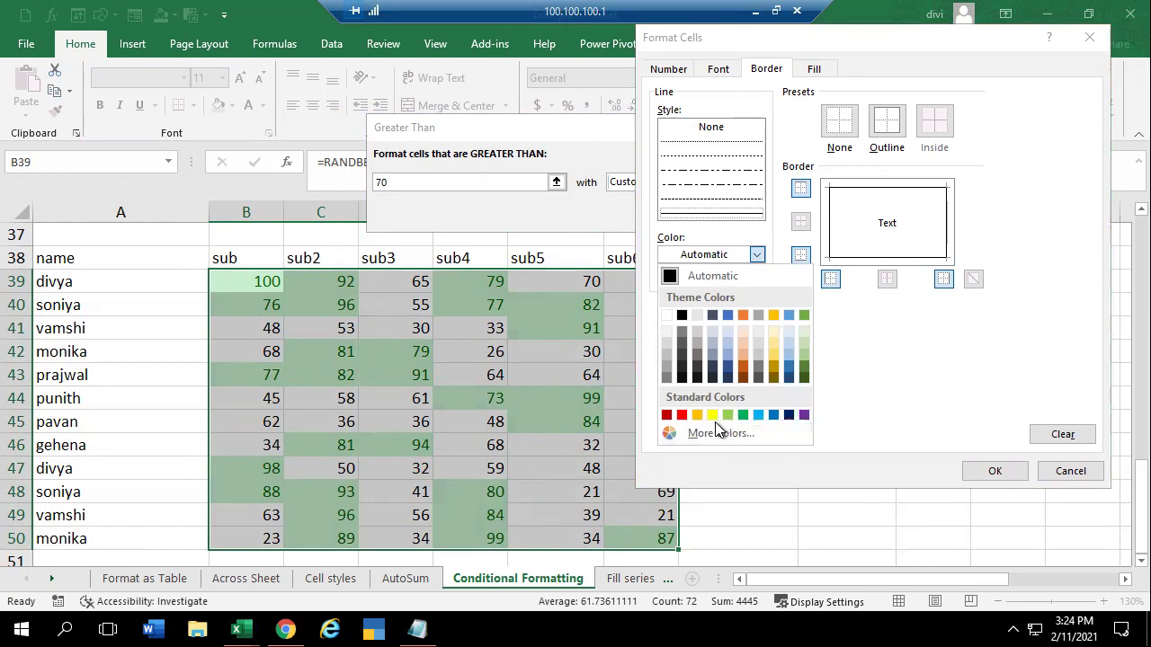
click(803, 416)
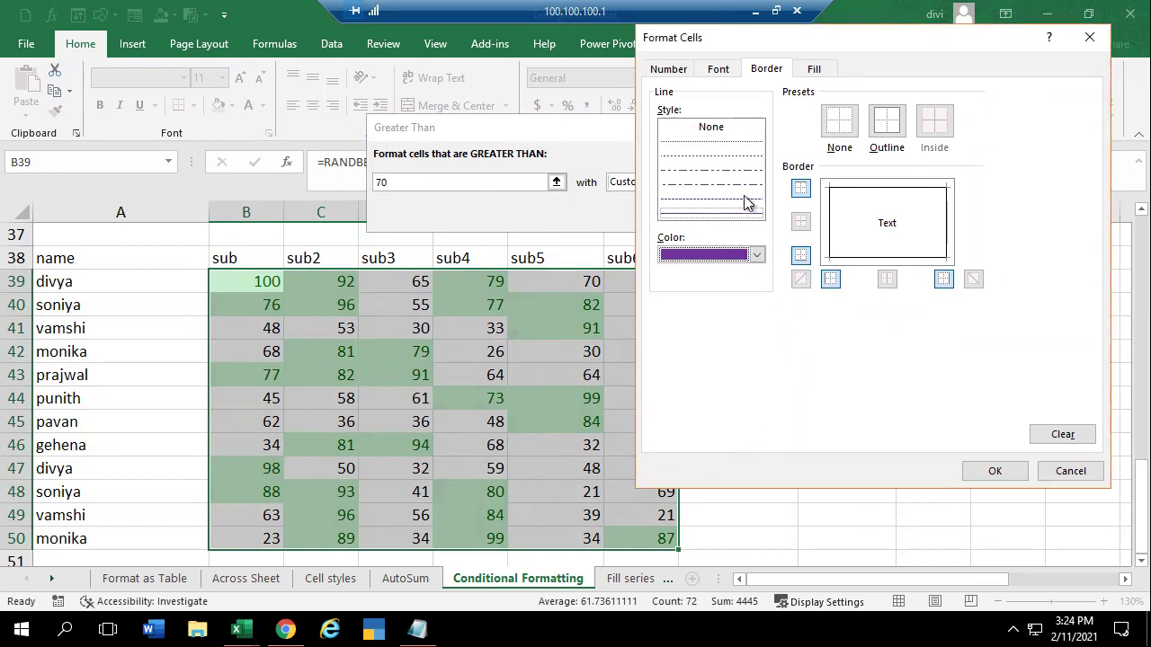
click(730, 157)
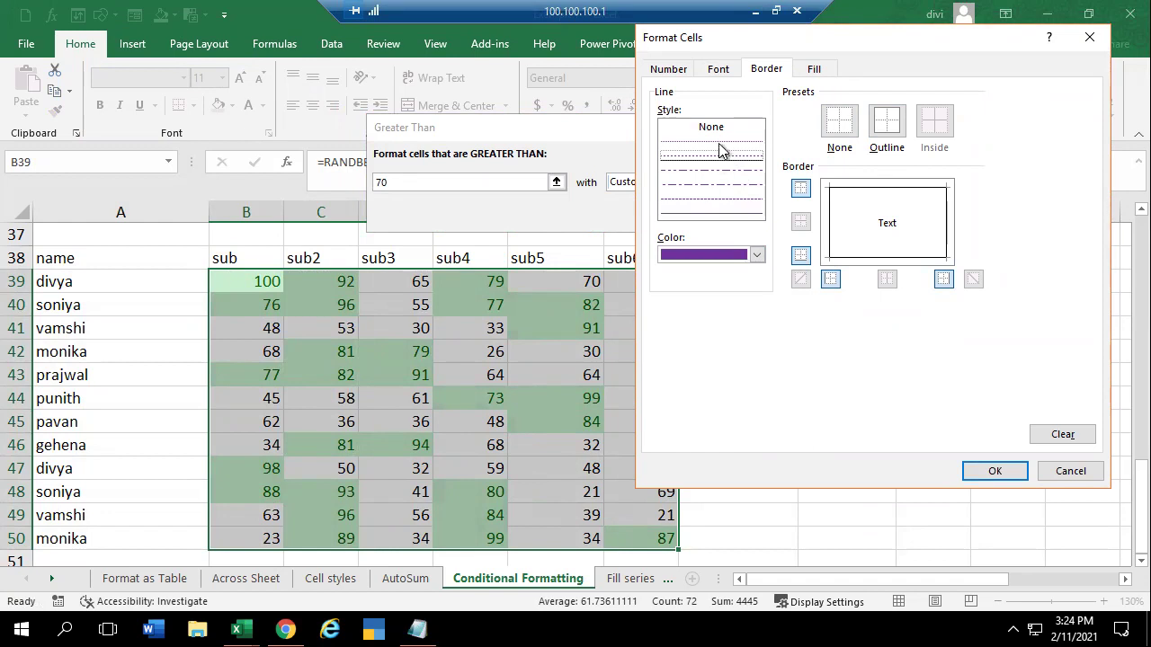
click(702, 199)
click(699, 214)
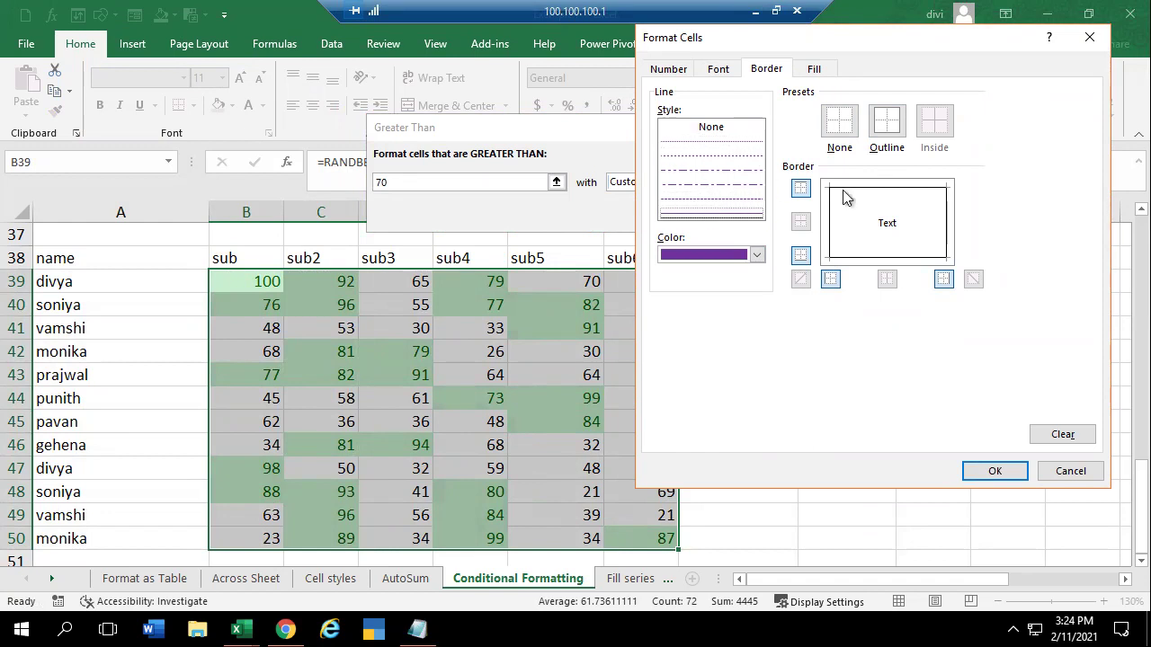
- Make the text black, bold and double-underlined, then apply the greater-than-70 rule
click(715, 71)
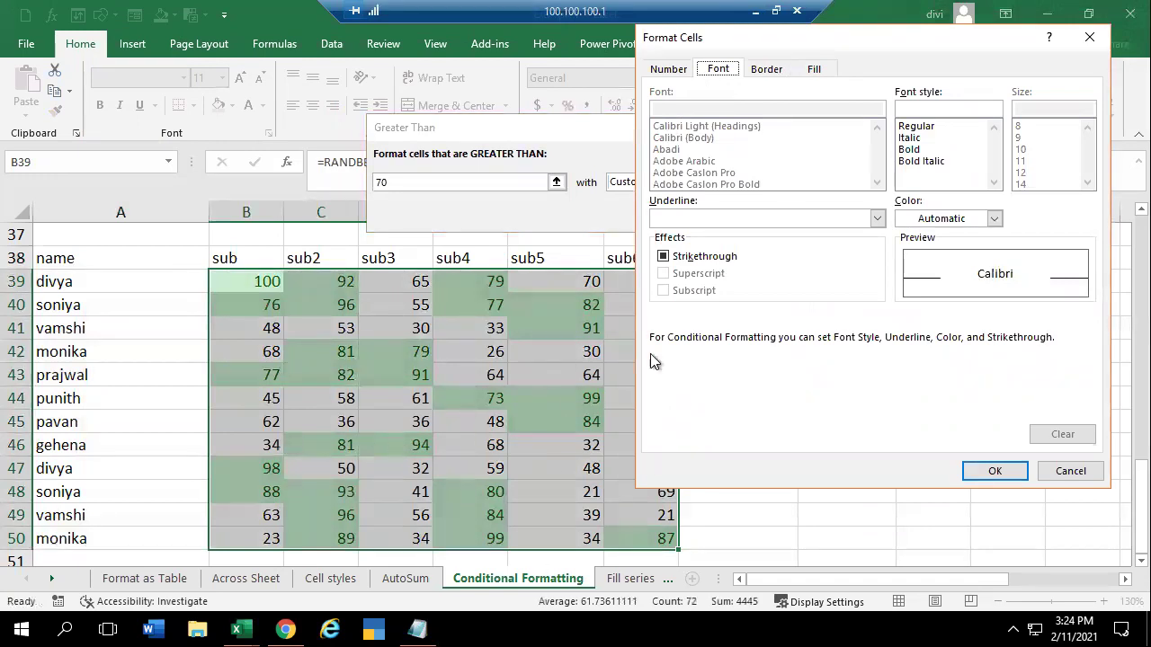
click(994, 219)
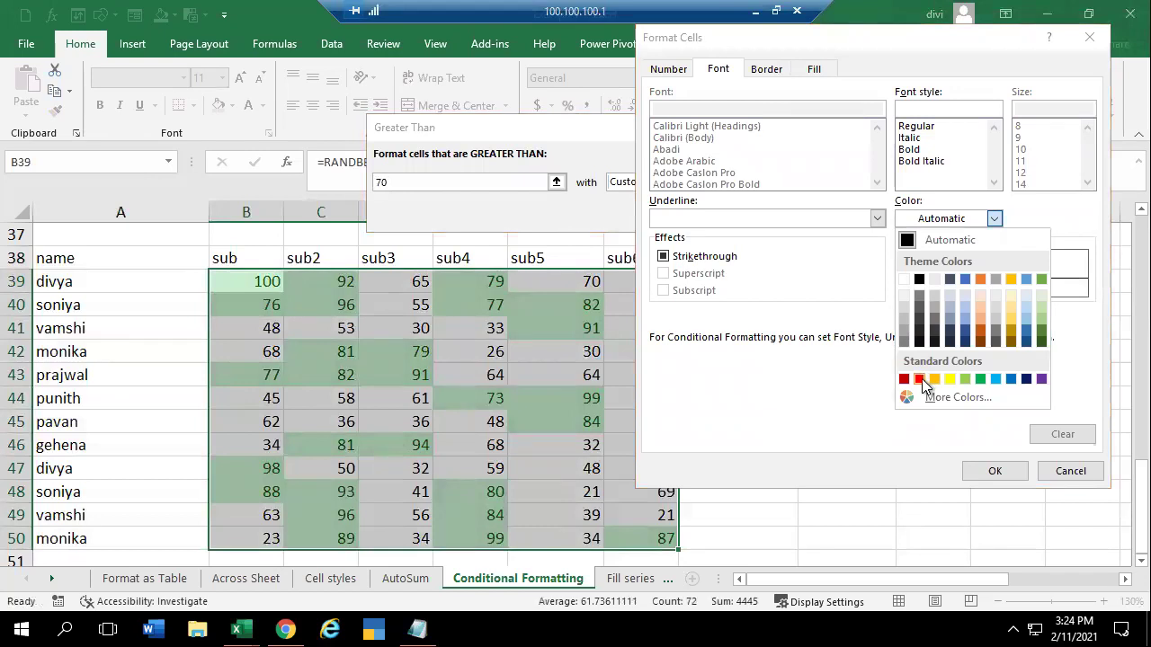
click(919, 278)
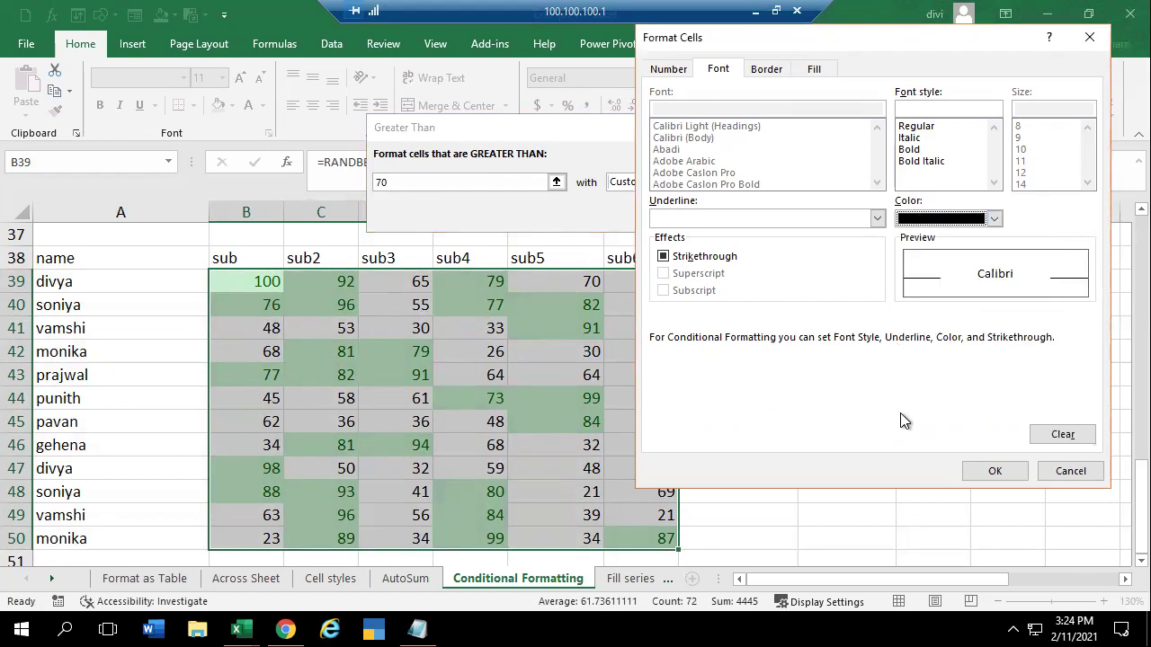
click(877, 218)
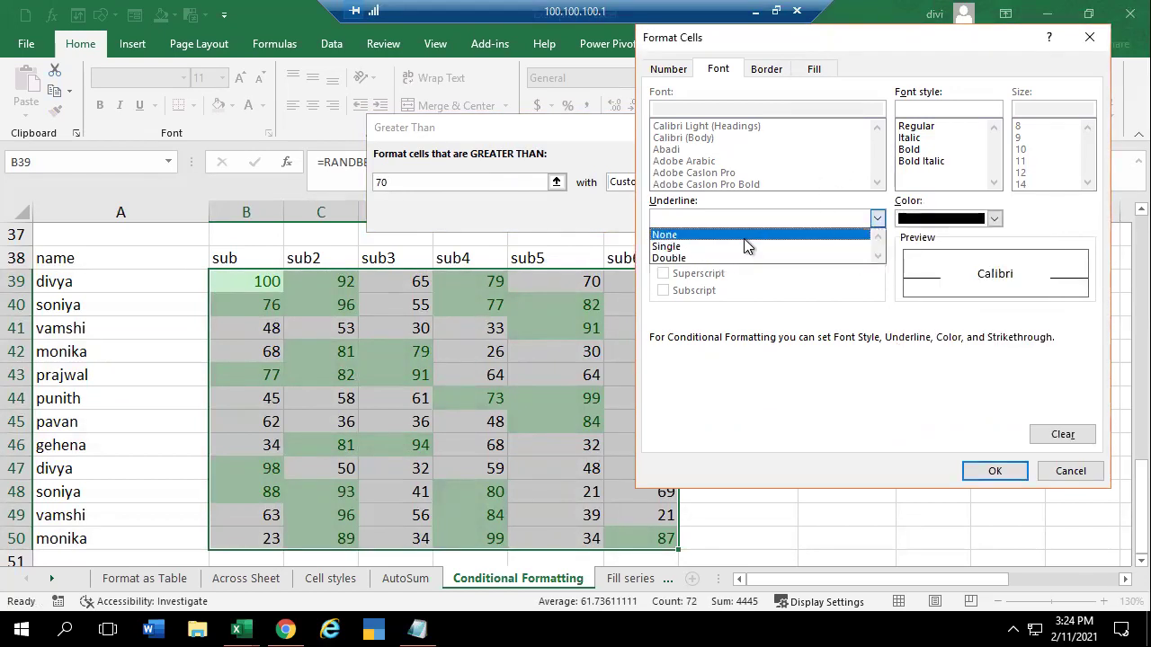
click(691, 258)
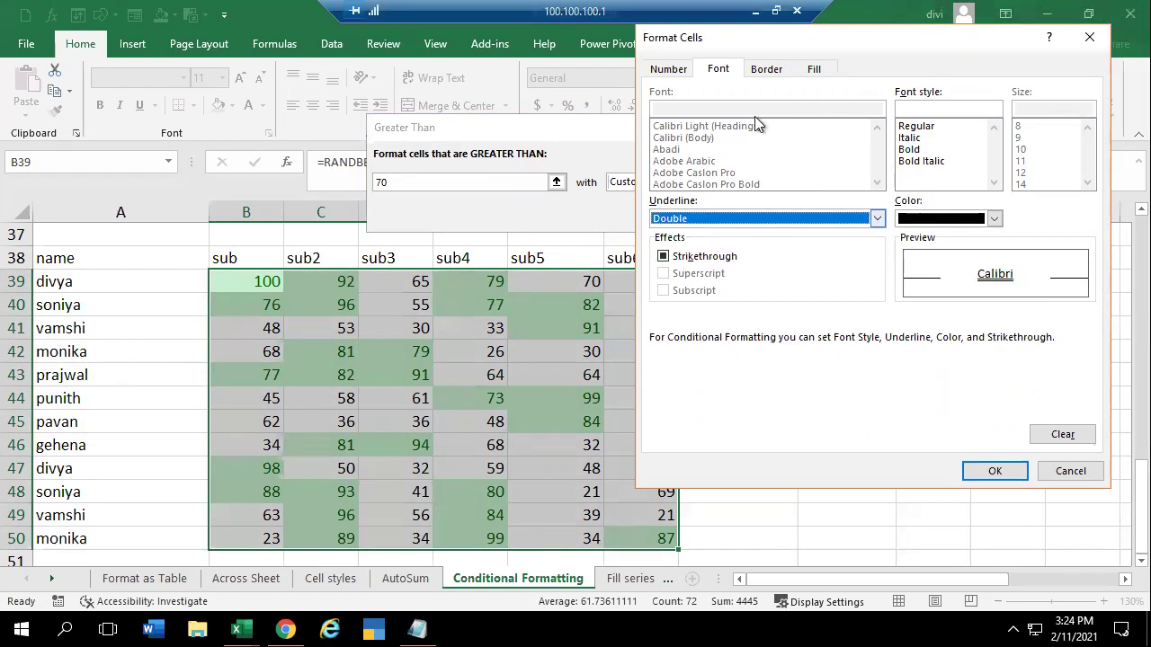
click(908, 153)
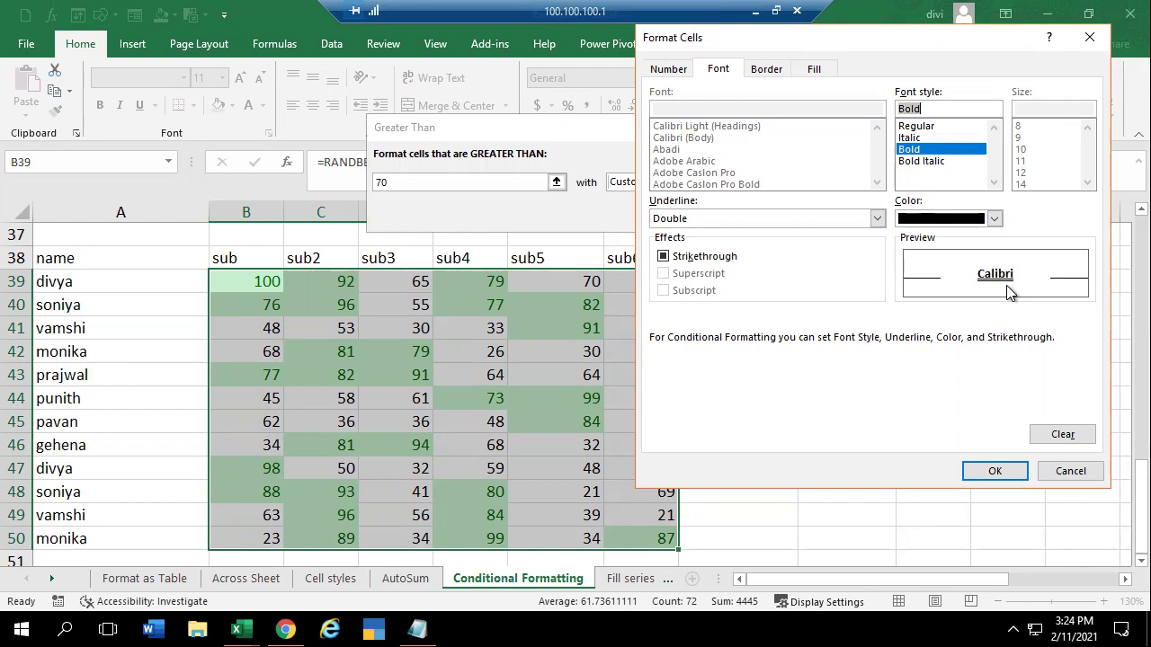
click(1003, 468)
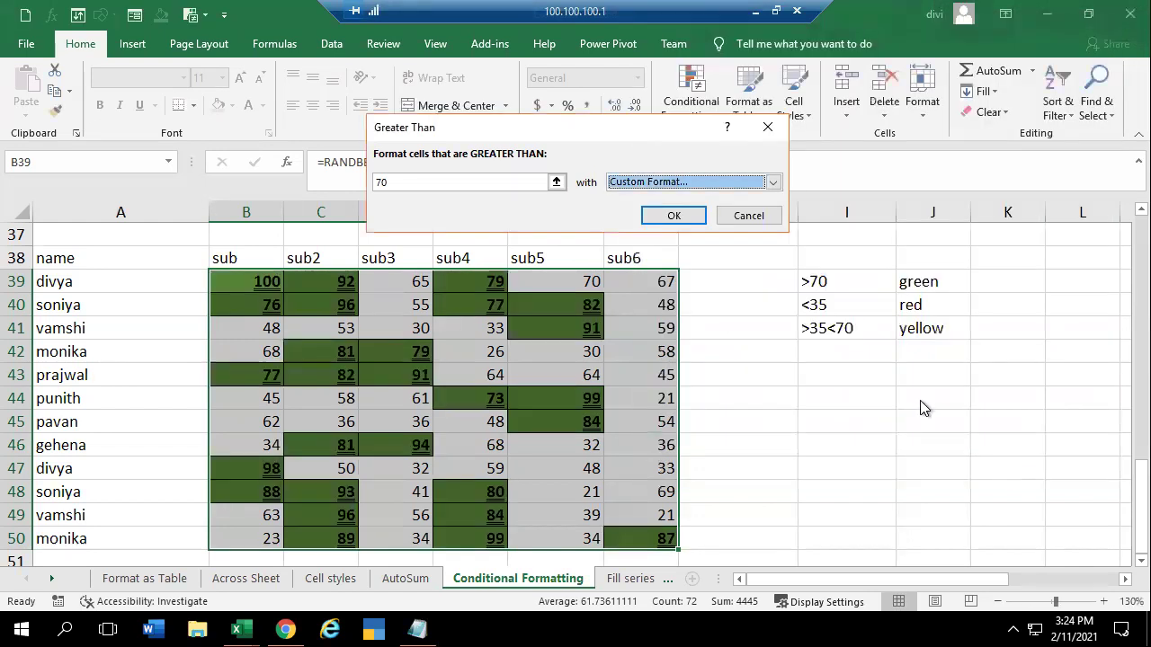
click(672, 215)
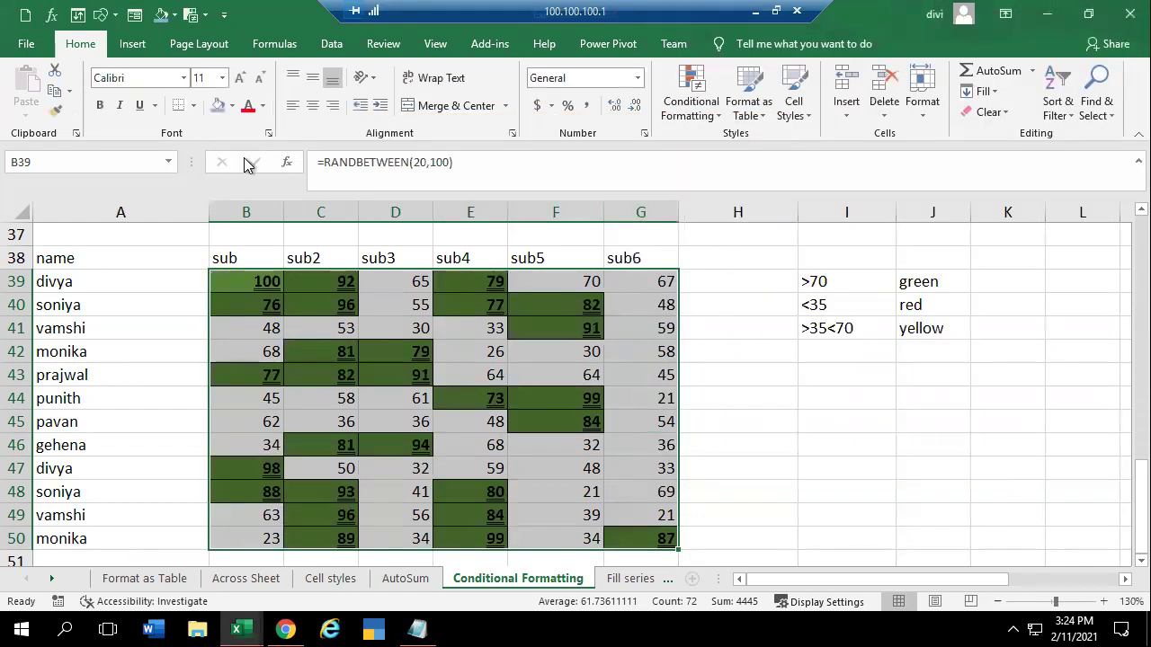
scroll(621, 375, down, 1)
scroll(598, 375, up, 1)
drag(252, 284, 626, 540)
- Start a Less Than rule for the marks with threshold 35 and open its format list
click(668, 87)
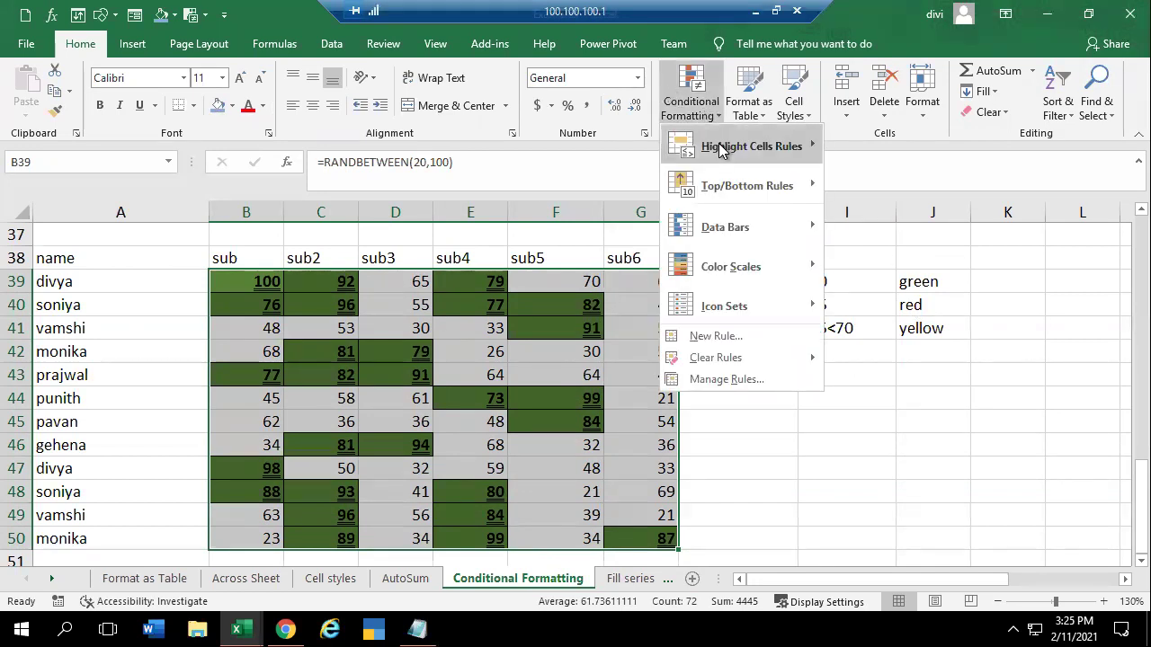
mouse_move(720, 151)
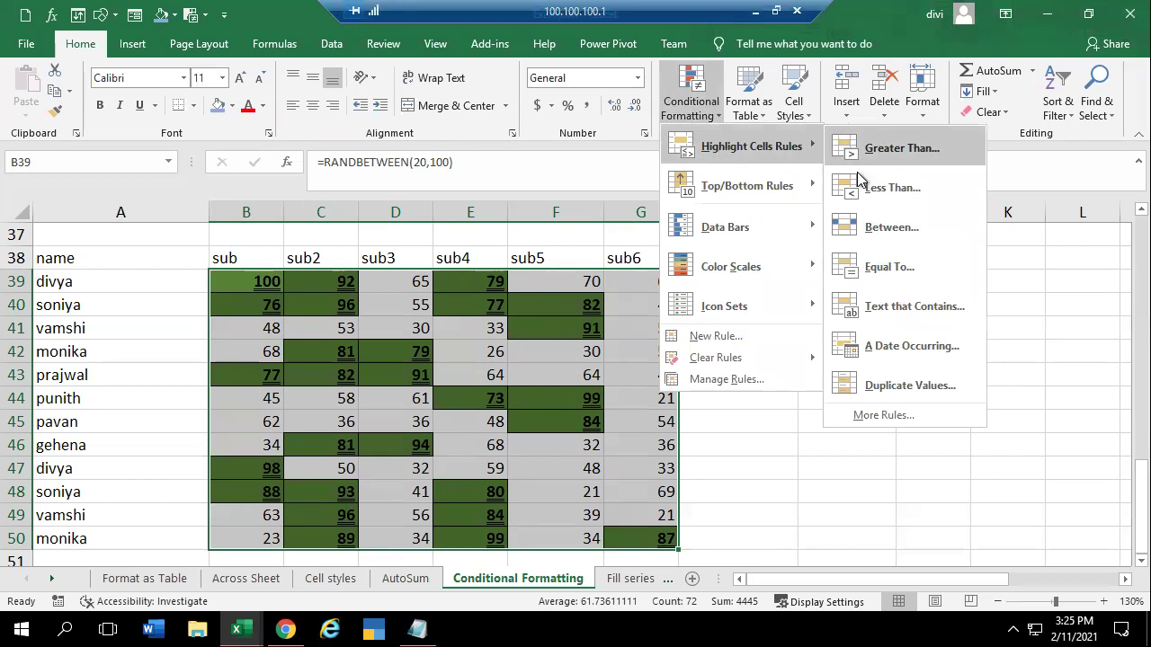
click(858, 195)
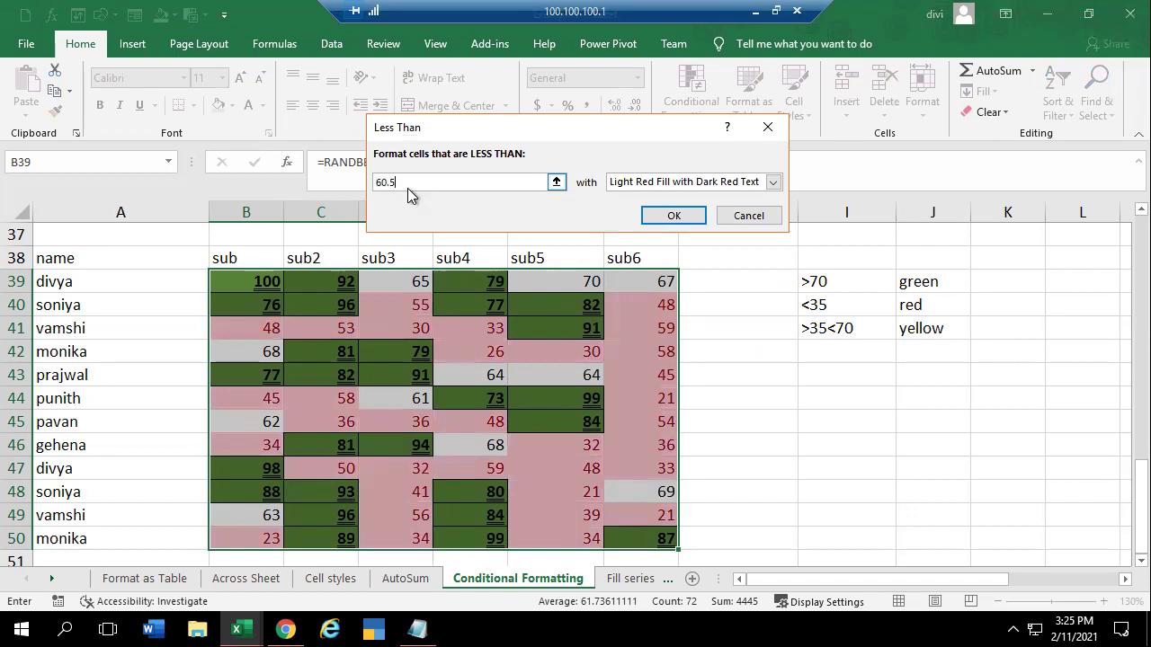
key(BackSpace)
key(BackSpace)
key(BackSpace)
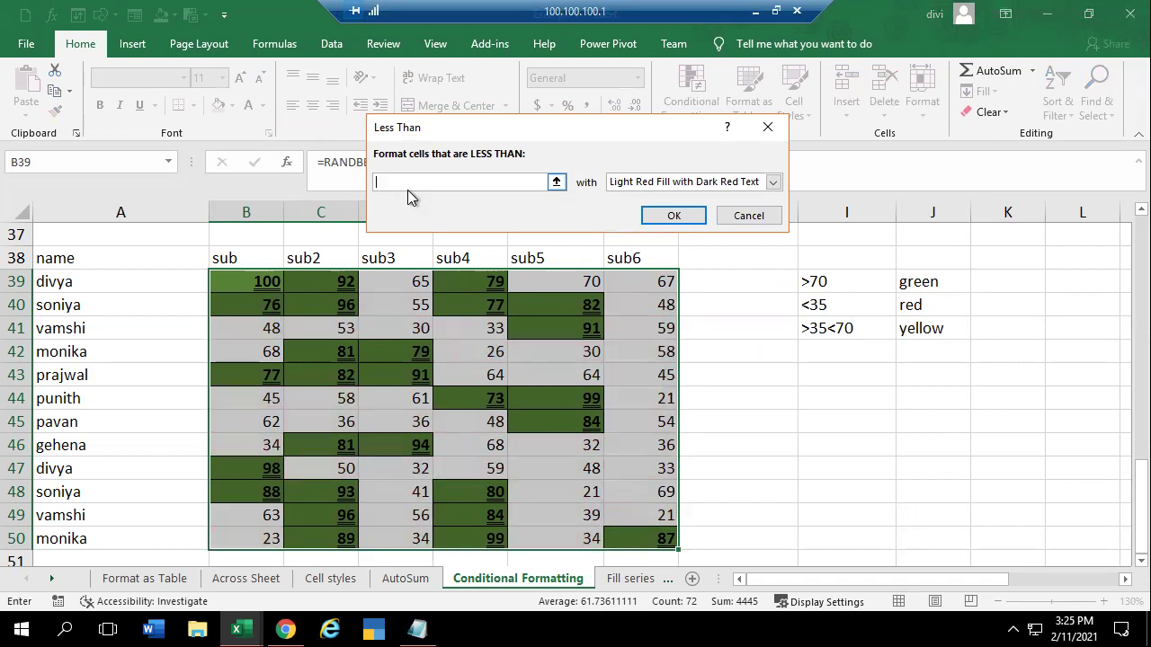
text(35)
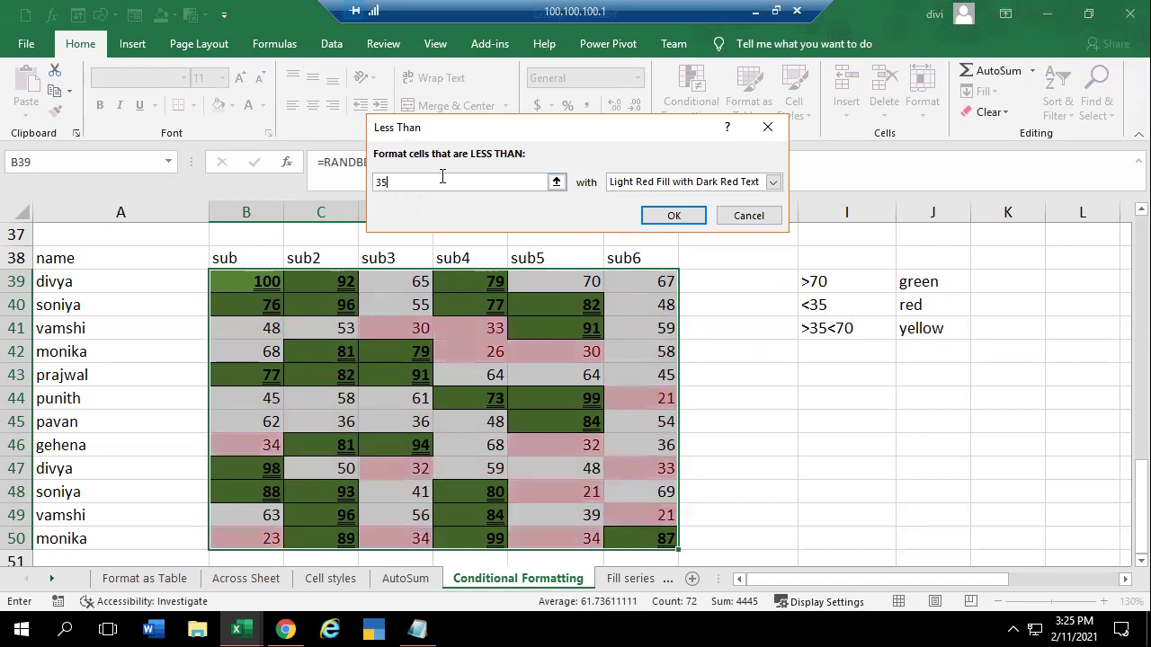
click(773, 184)
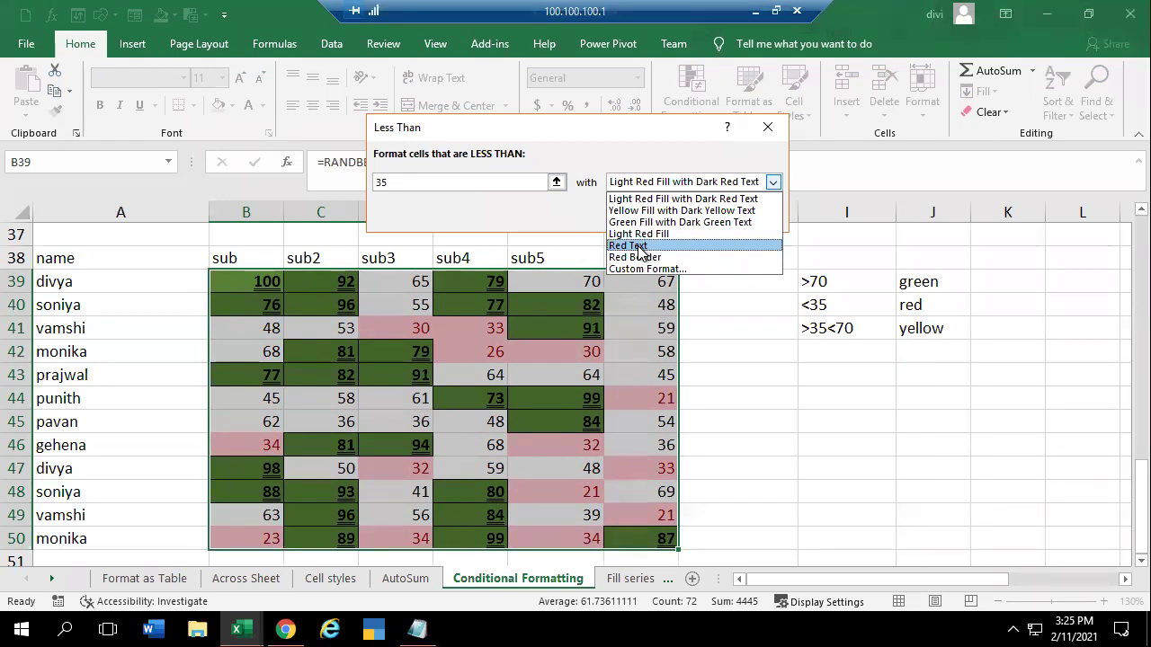
- Define a custom format with red fill, an outline border and green text
click(647, 270)
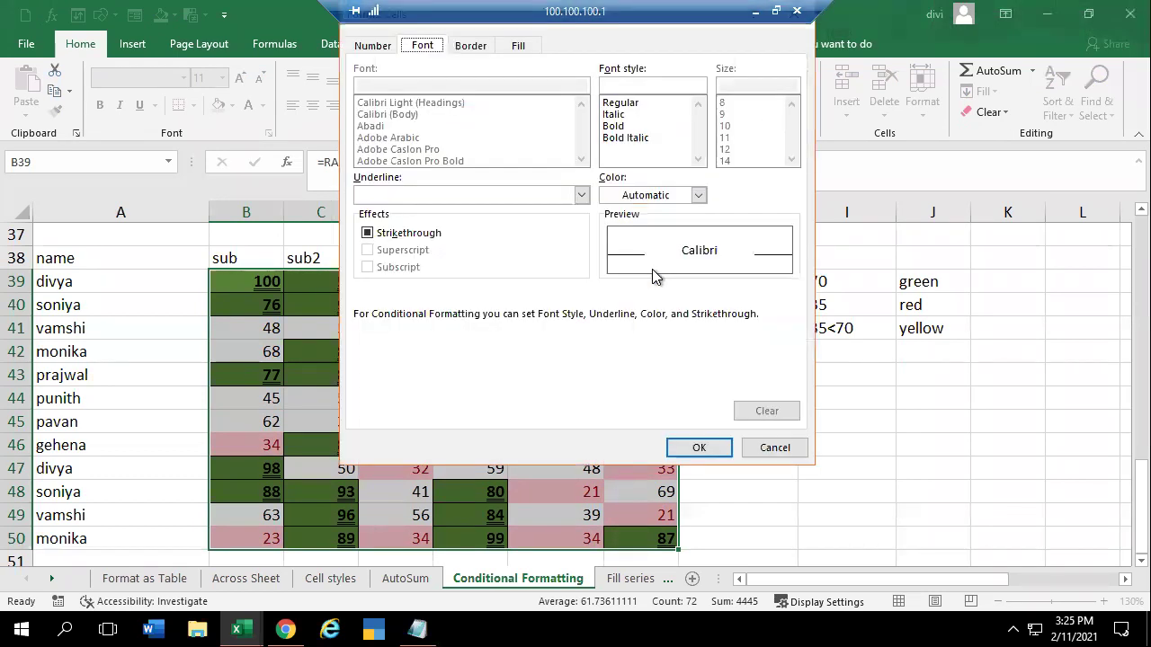
click(519, 45)
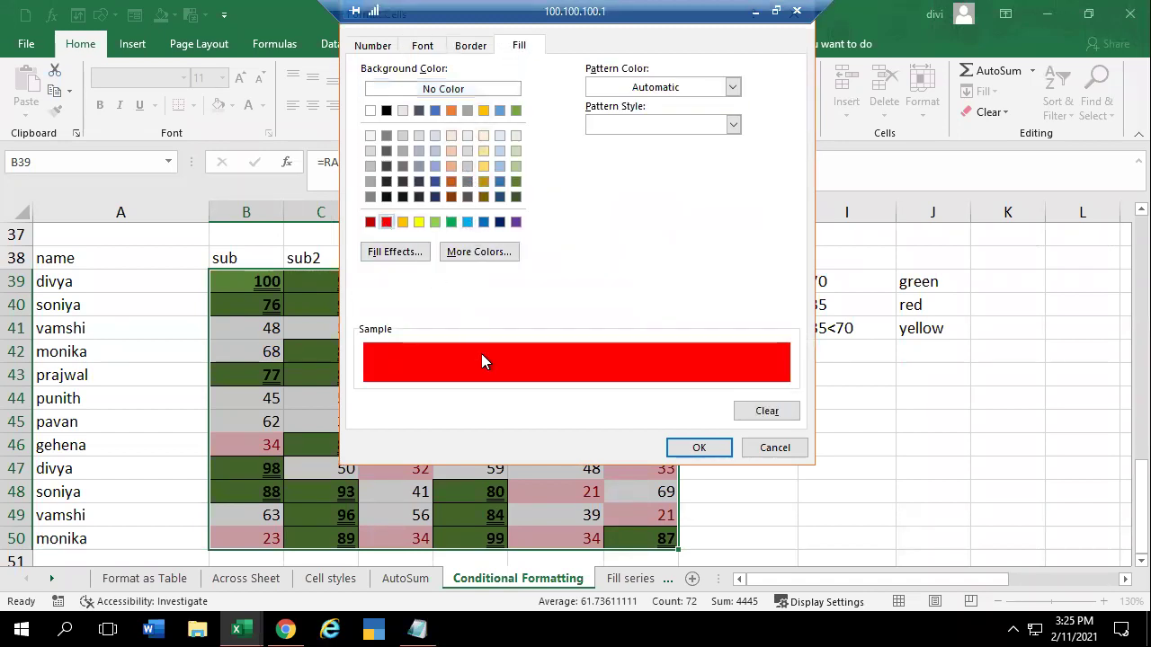
click(438, 46)
click(470, 46)
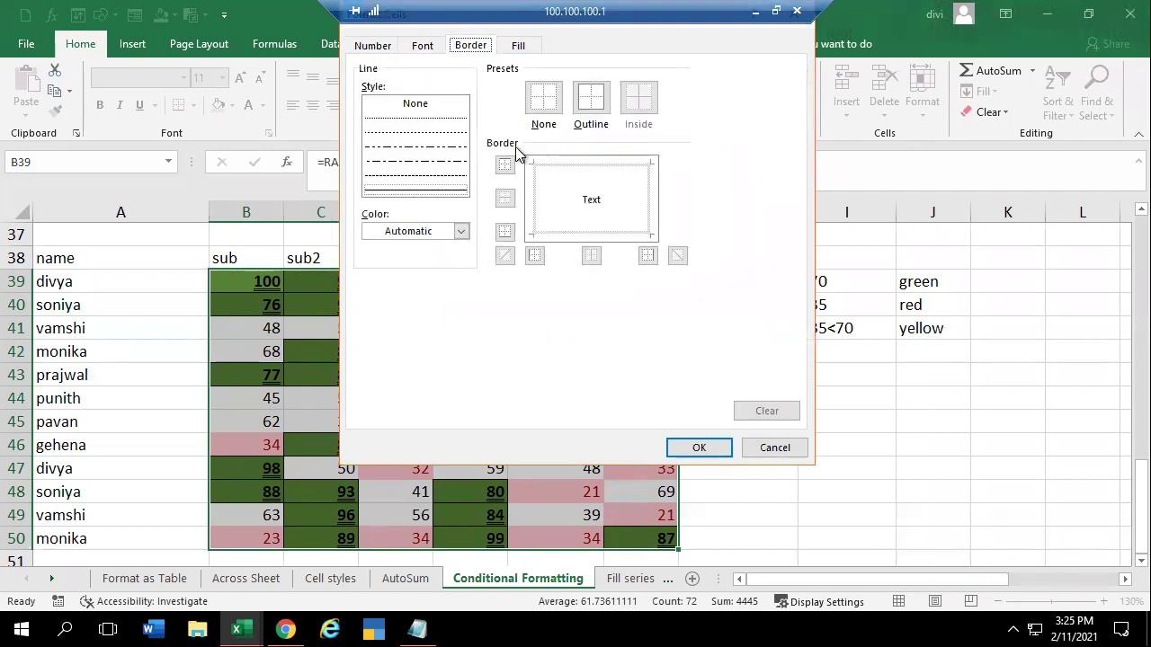
click(589, 103)
click(423, 46)
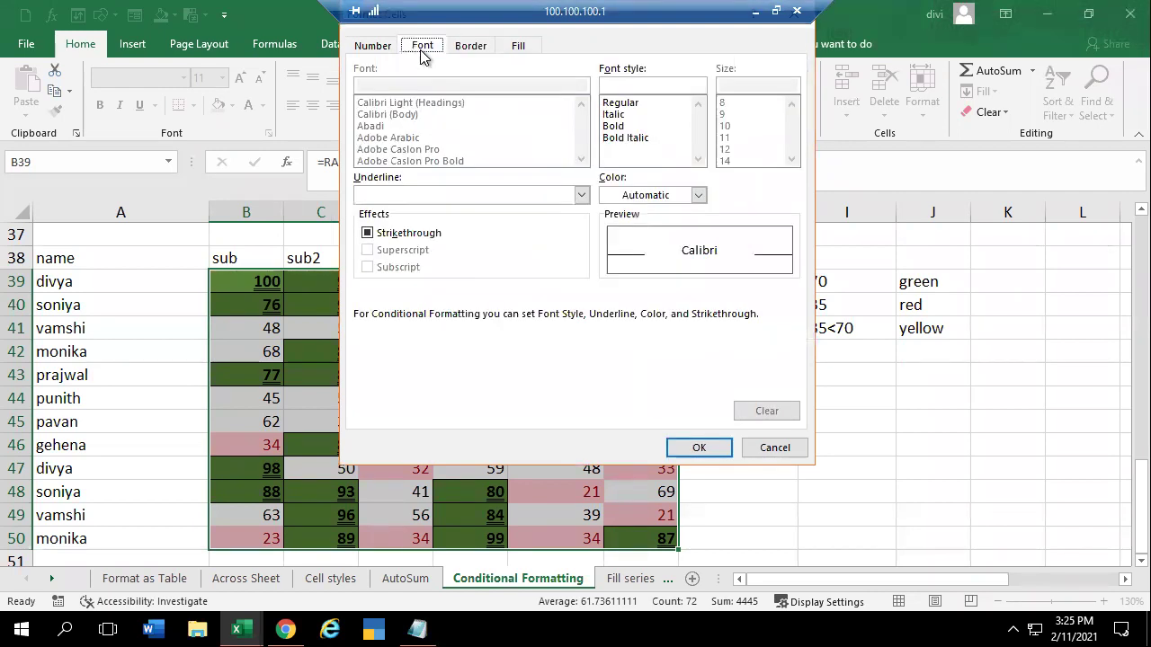
click(697, 195)
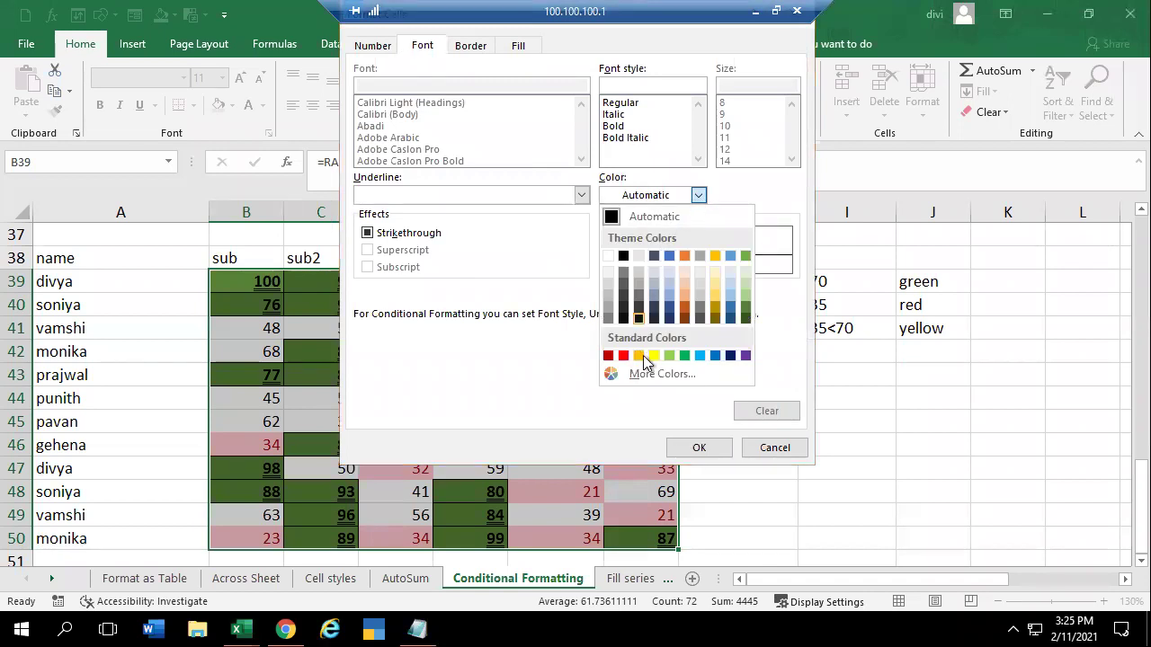
click(684, 355)
click(700, 446)
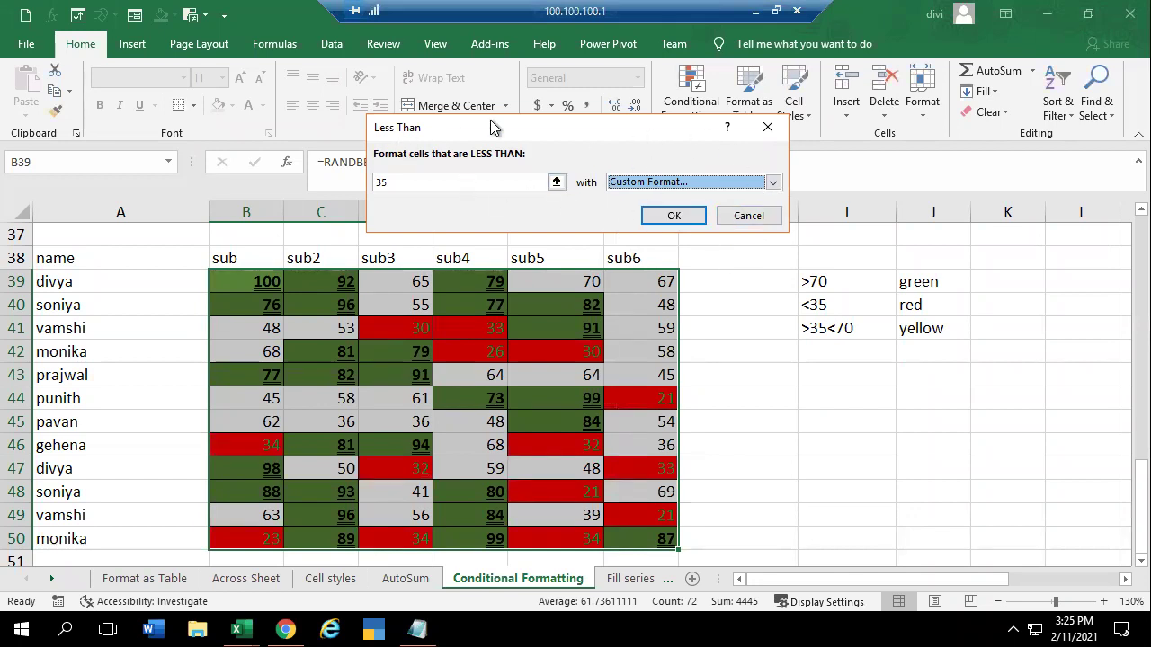
- Apply the less-than-35 rule, reselect B39:G50 and show the Highlight Cells Rules
click(673, 216)
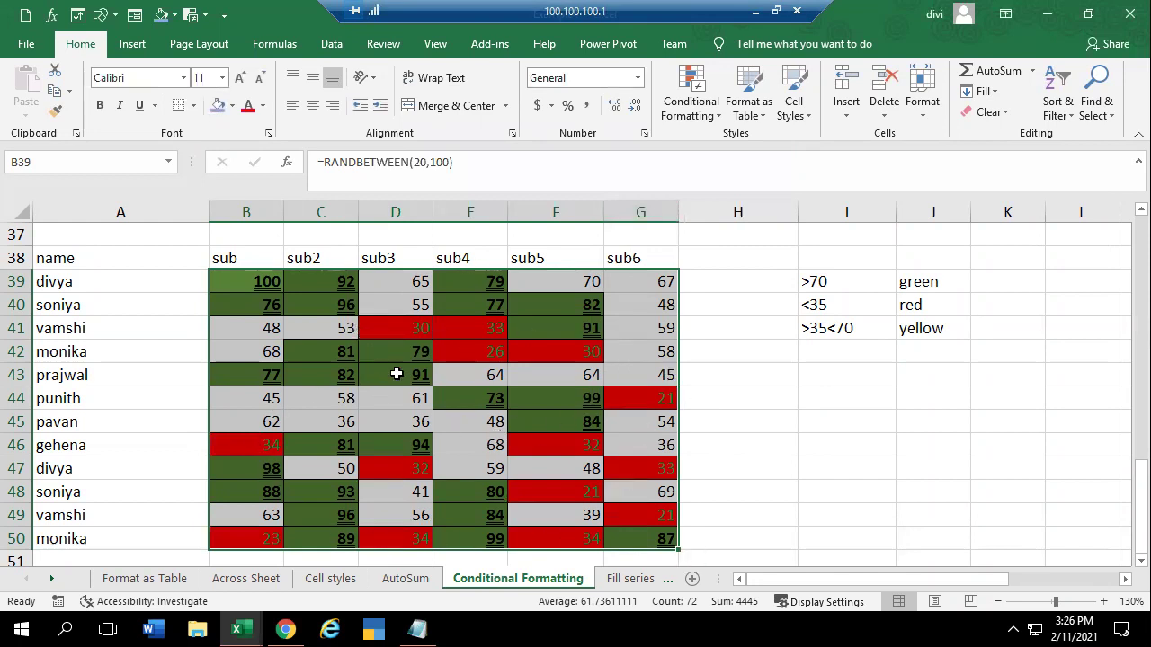
drag(411, 280, 643, 510)
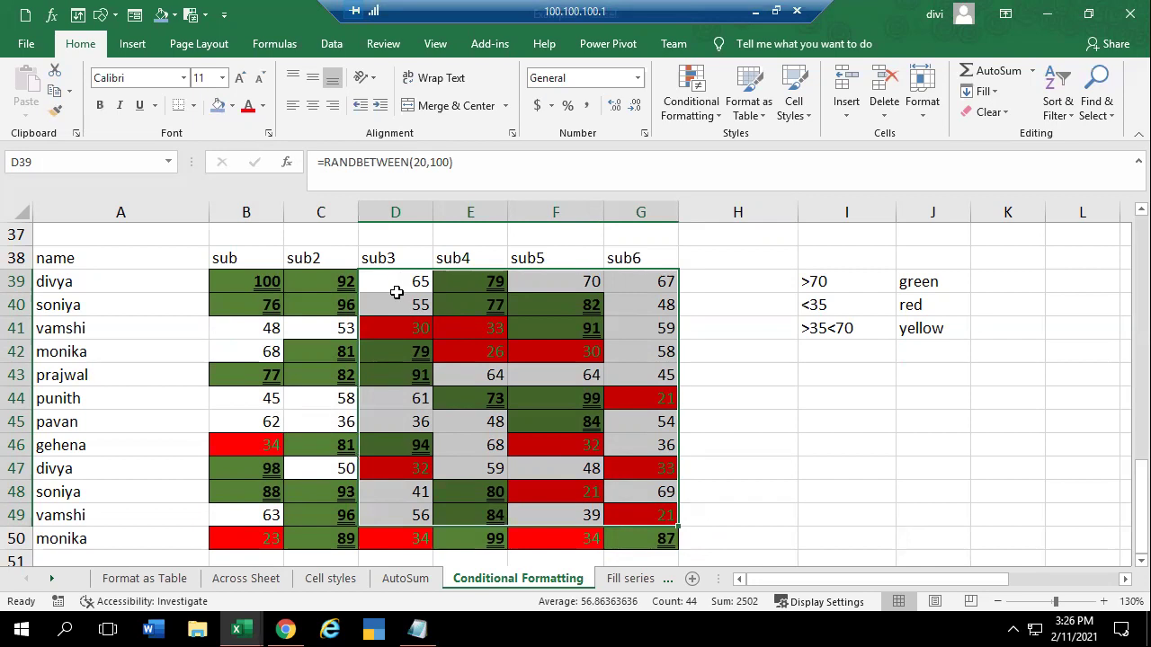
drag(257, 285, 652, 517)
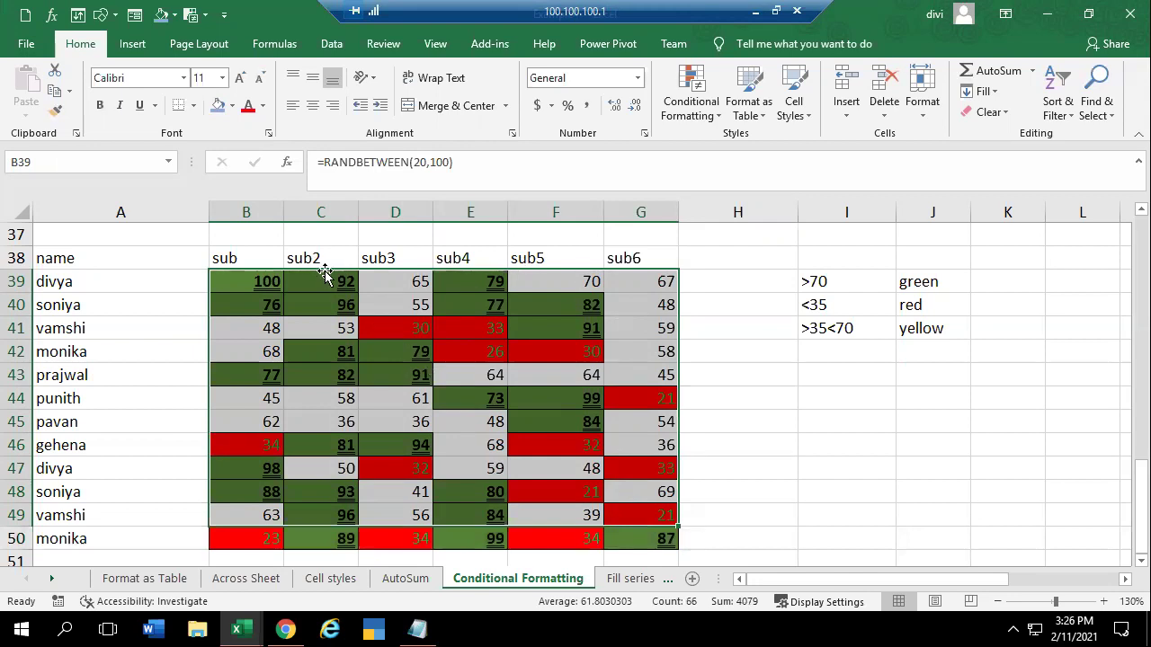
click(683, 118)
mouse_move(717, 142)
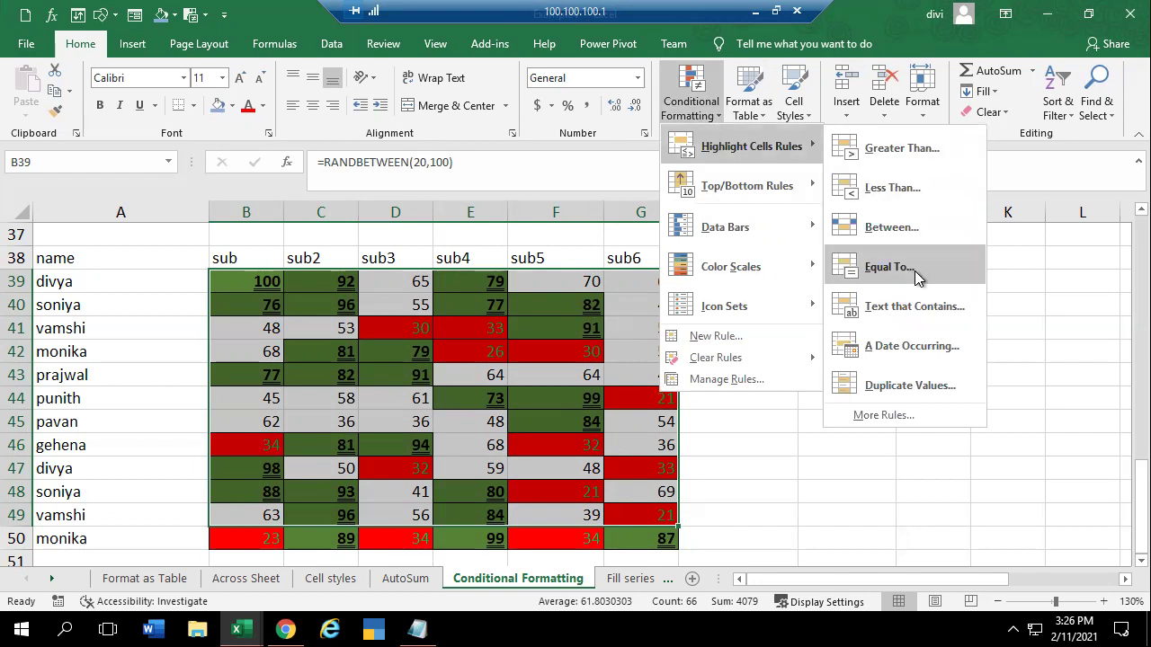
- Start a Between rule with bounds 35 and 70, previewing the yellow preset
click(902, 230)
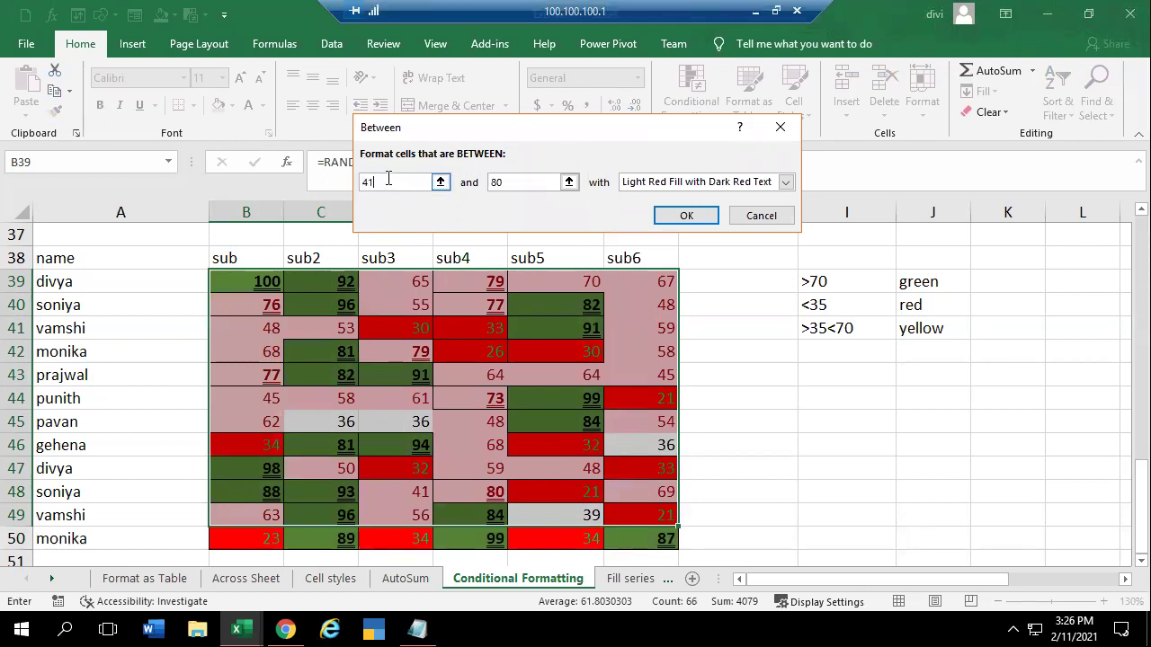
key(BackSpace)
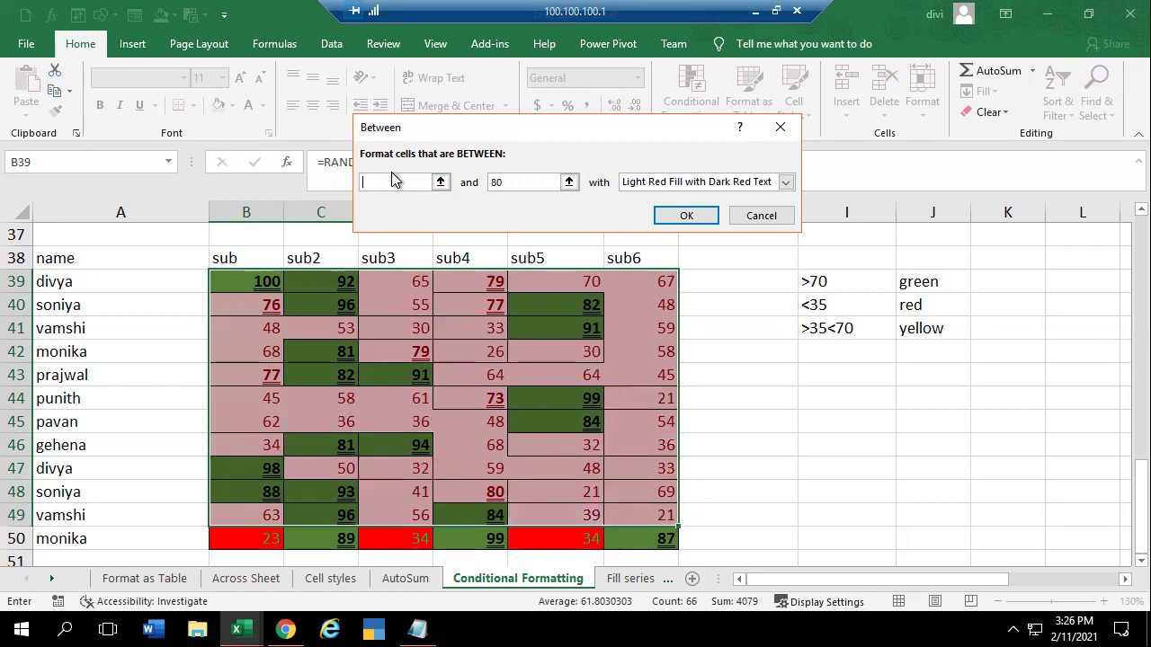
text(70)
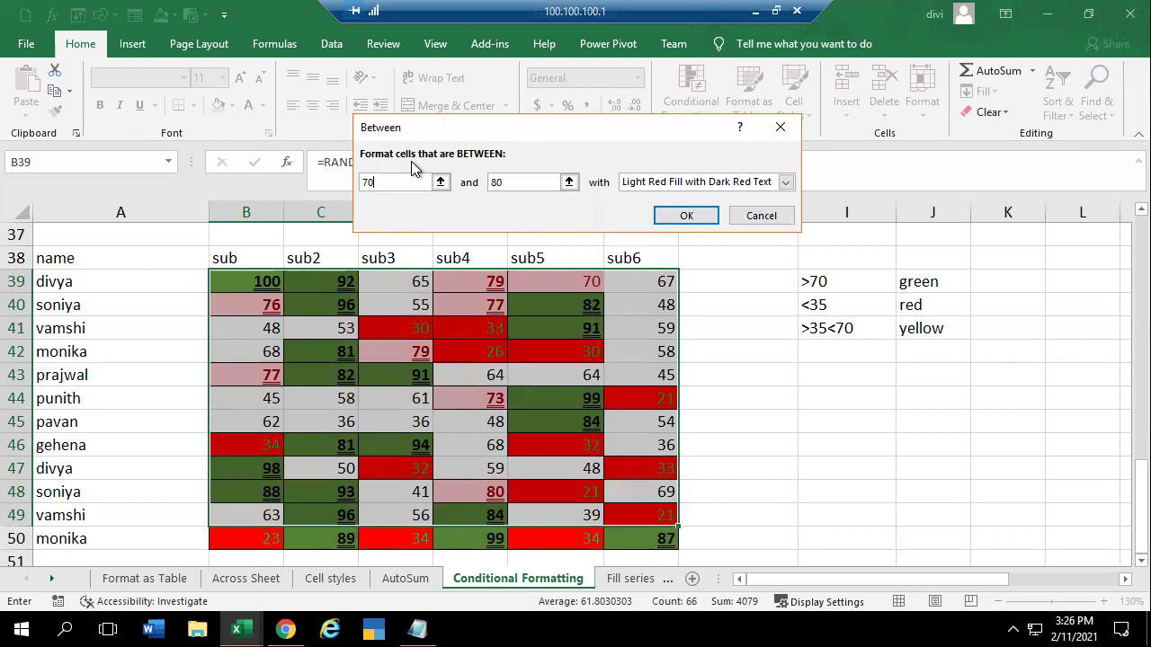
key(BackSpace)
key(BackSpace)
text(35)
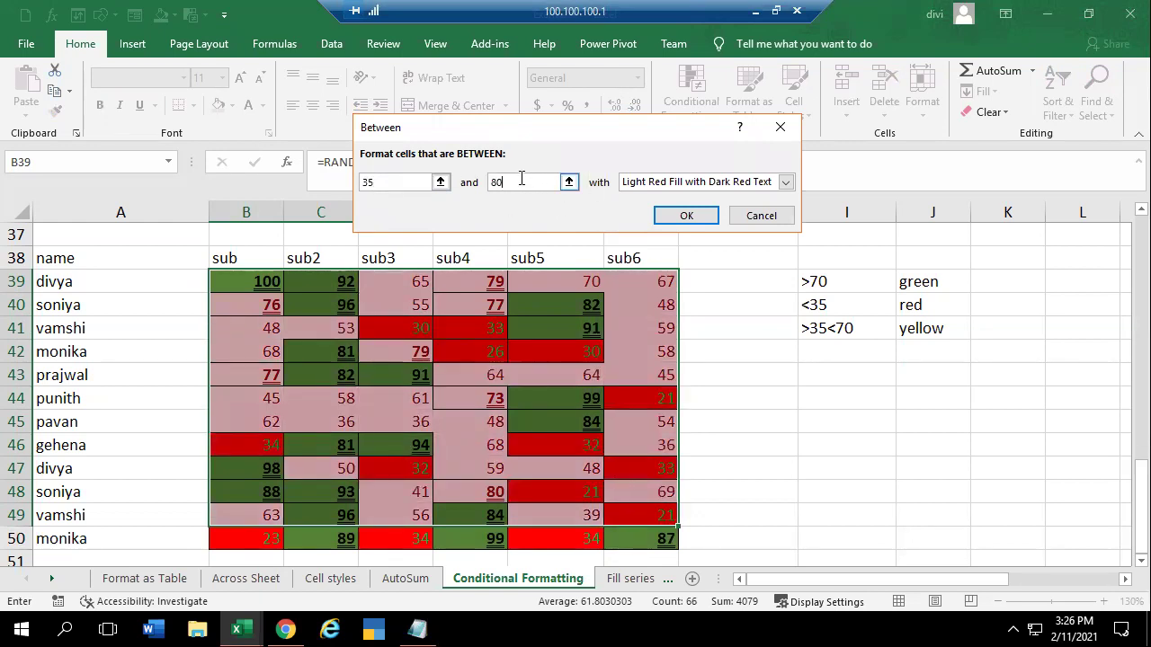
key(BackSpace)
key(BackSpace)
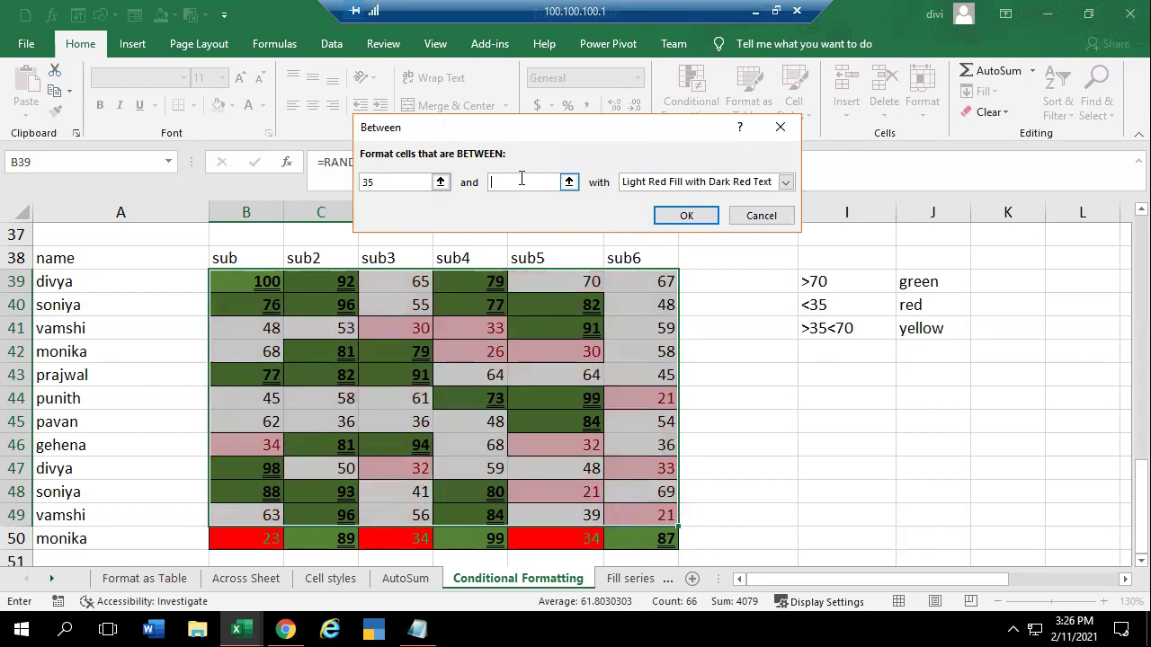
text(70)
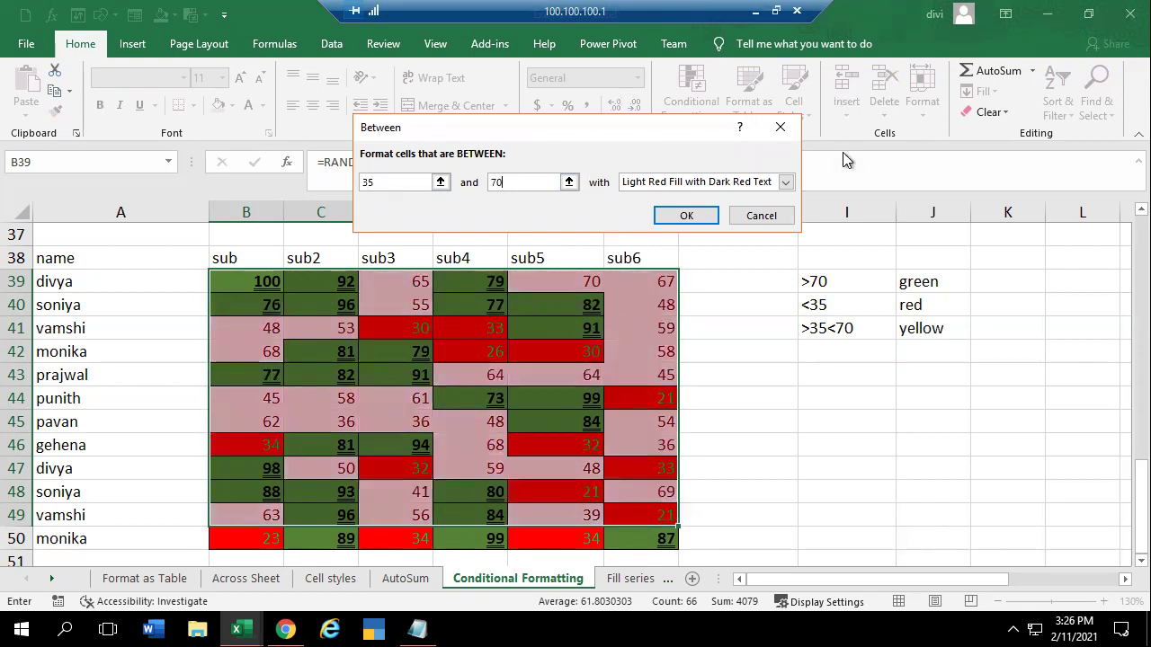
click(785, 181)
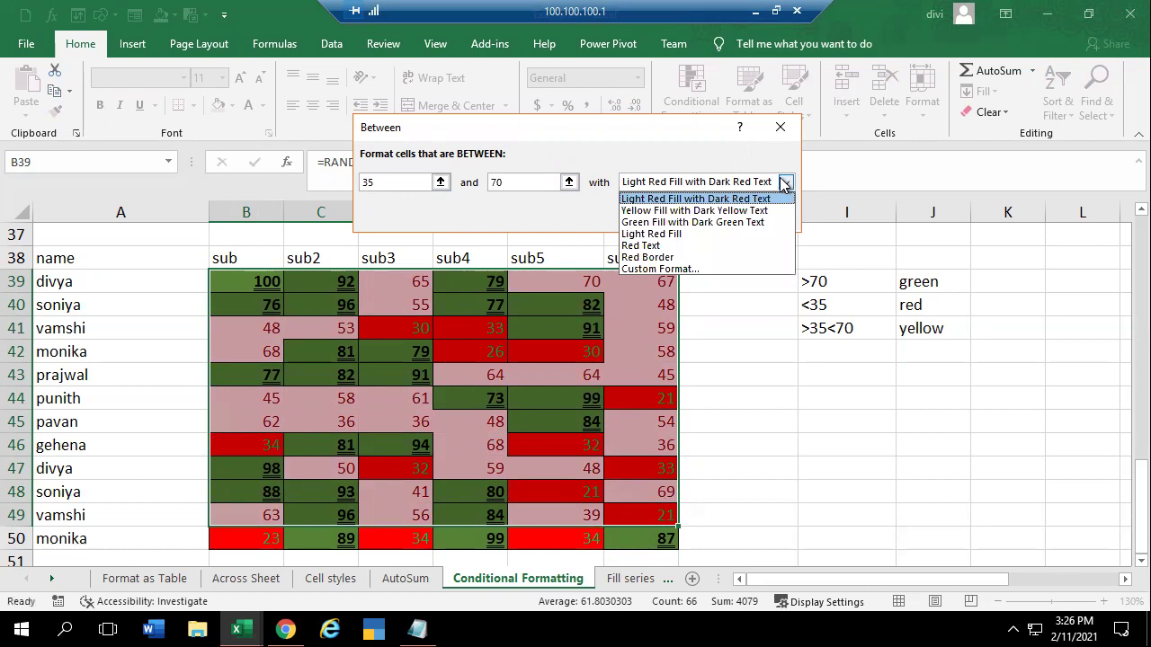
click(643, 212)
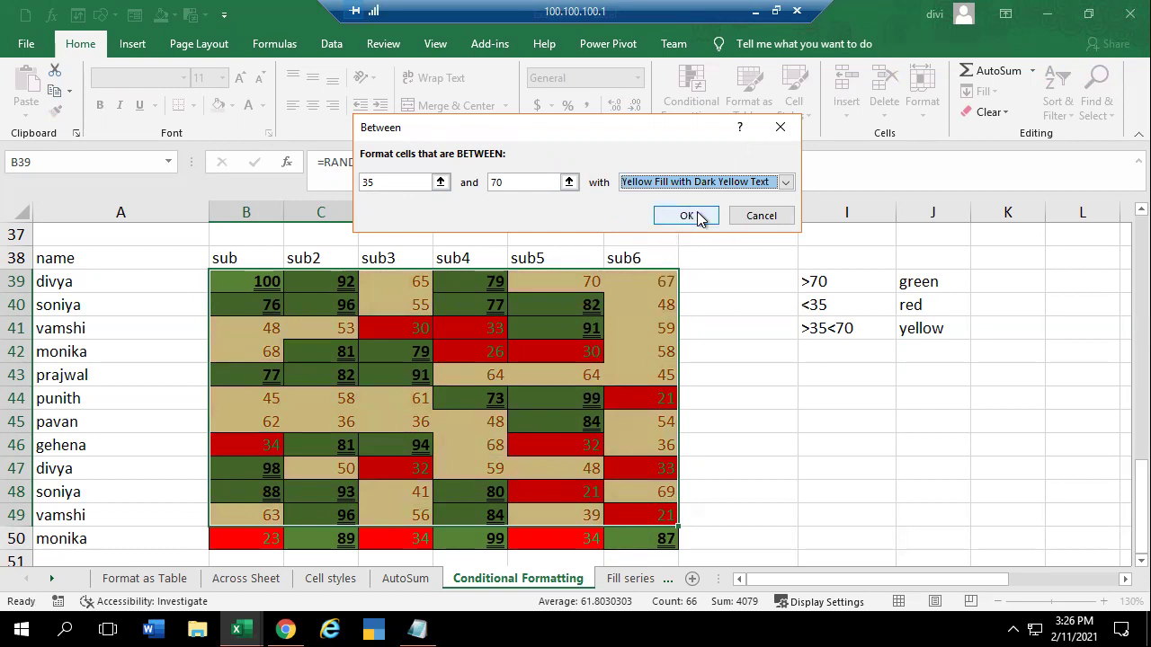
- Define a custom format with yellow fill and single-underlined text
click(763, 185)
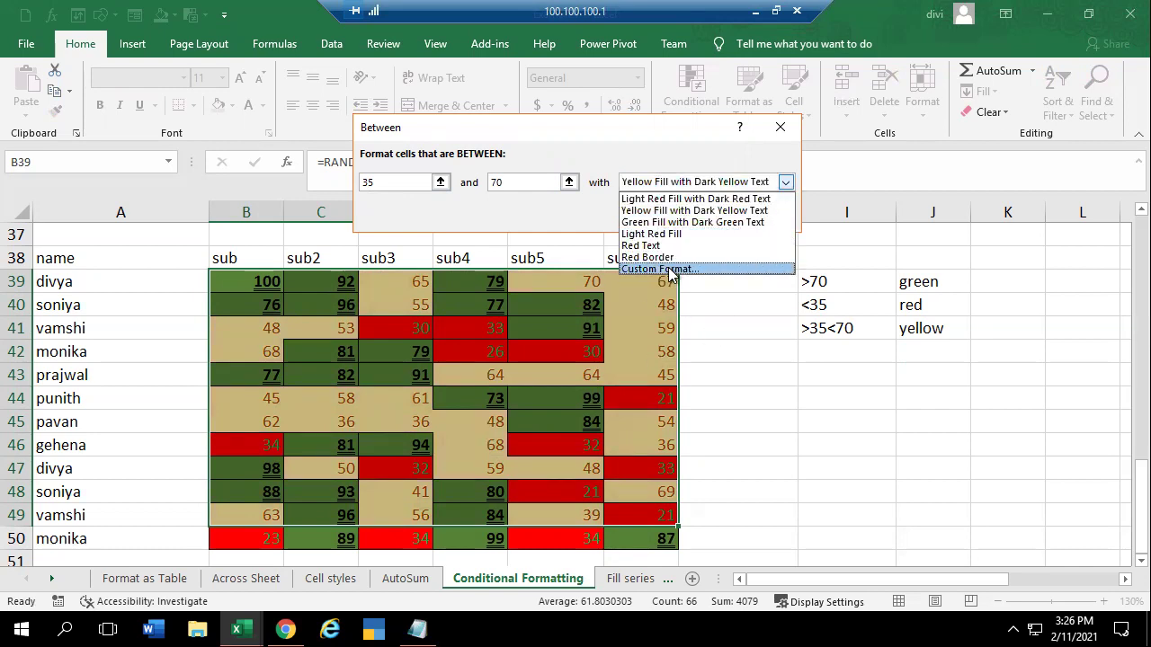
click(689, 268)
click(518, 49)
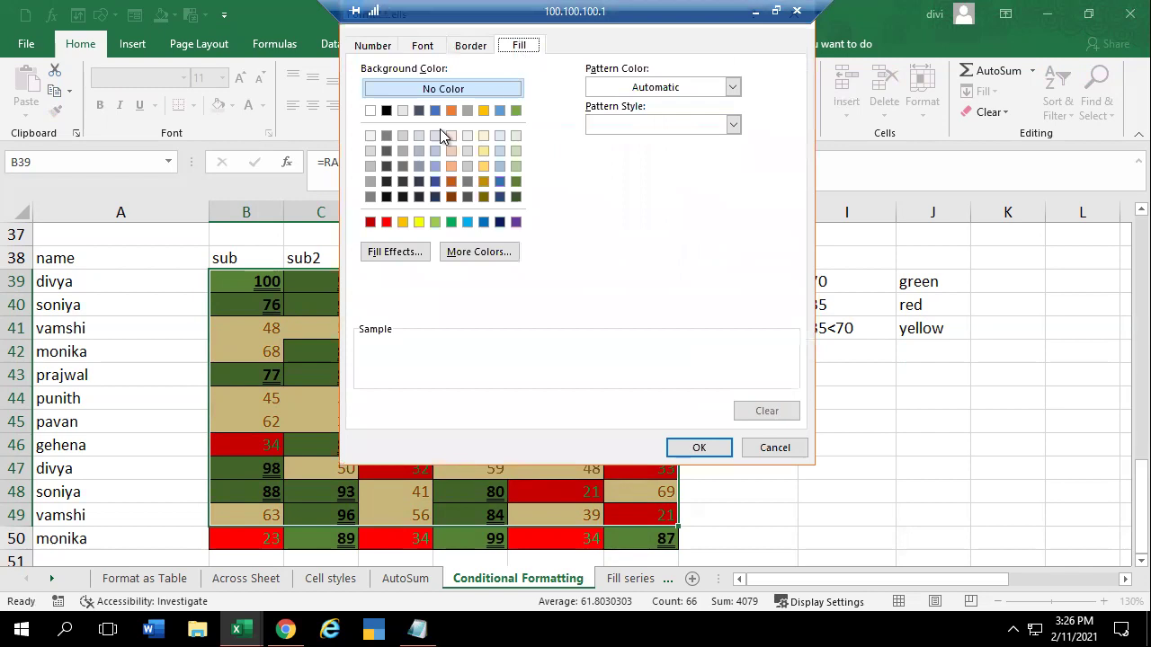
click(418, 223)
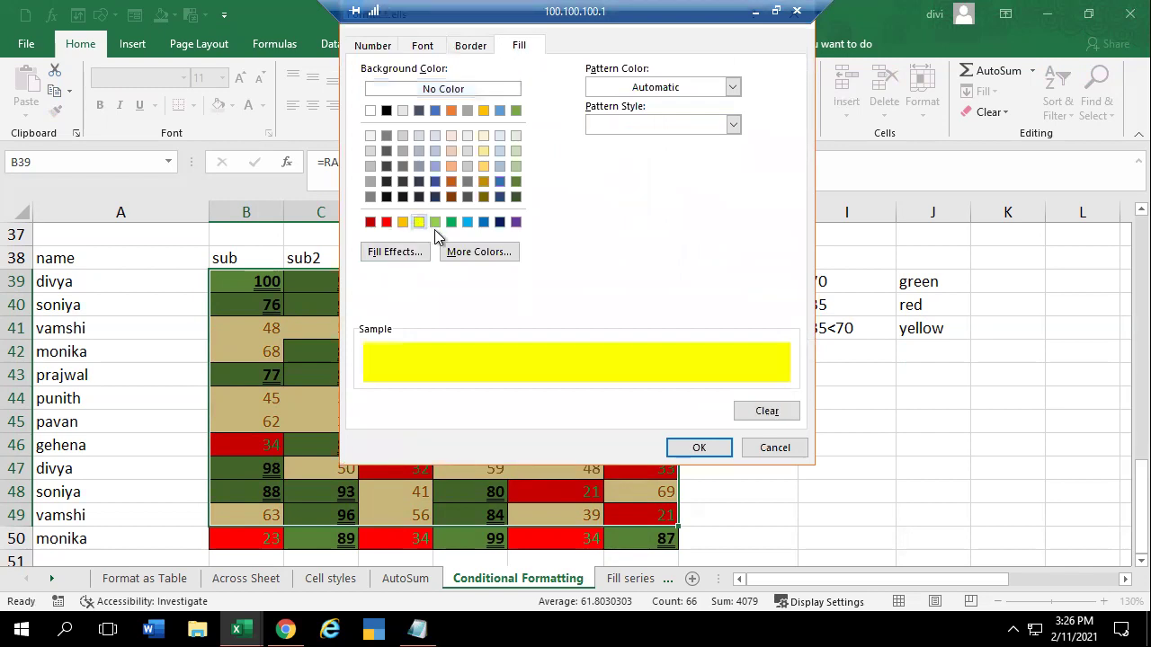
click(468, 46)
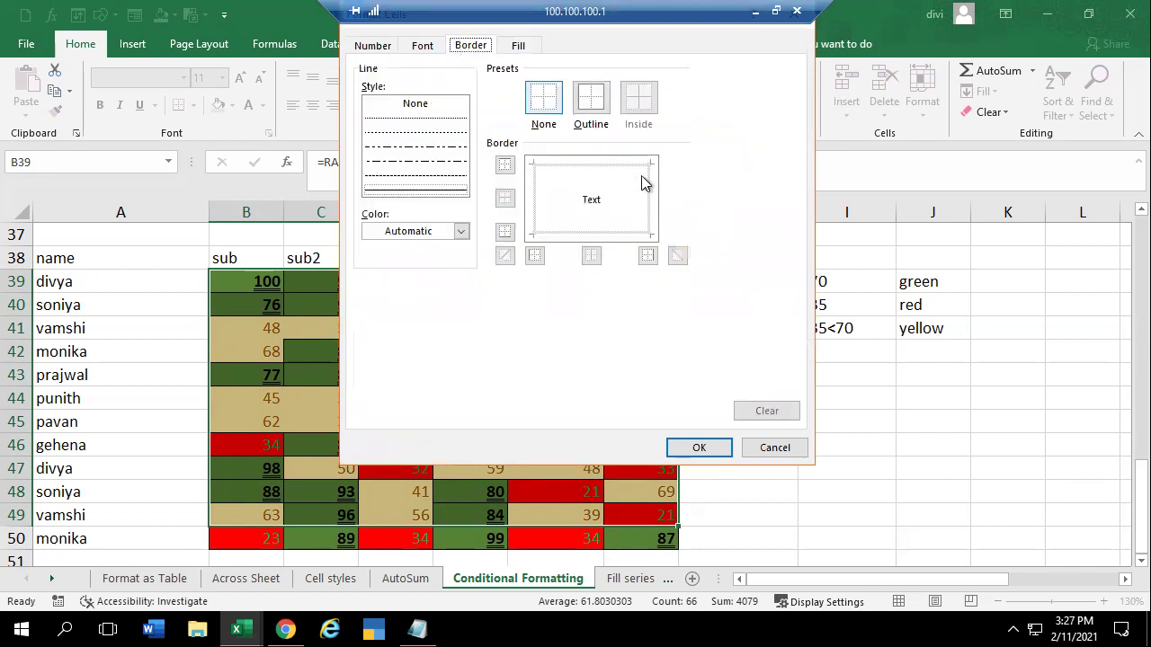
click(423, 46)
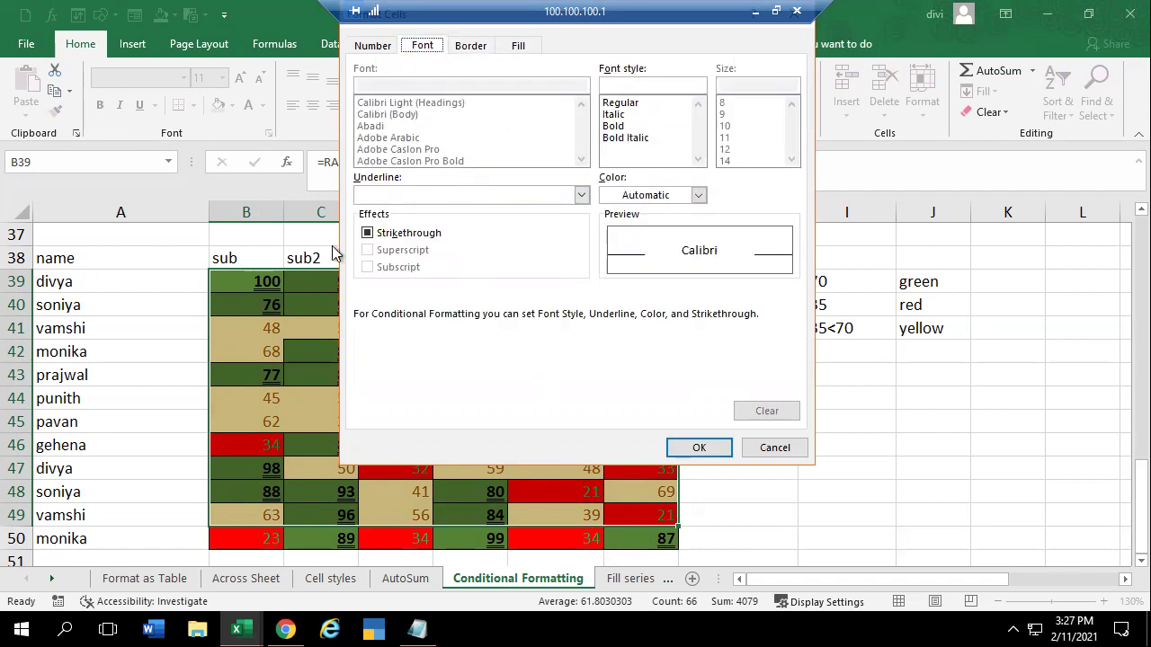
click(581, 196)
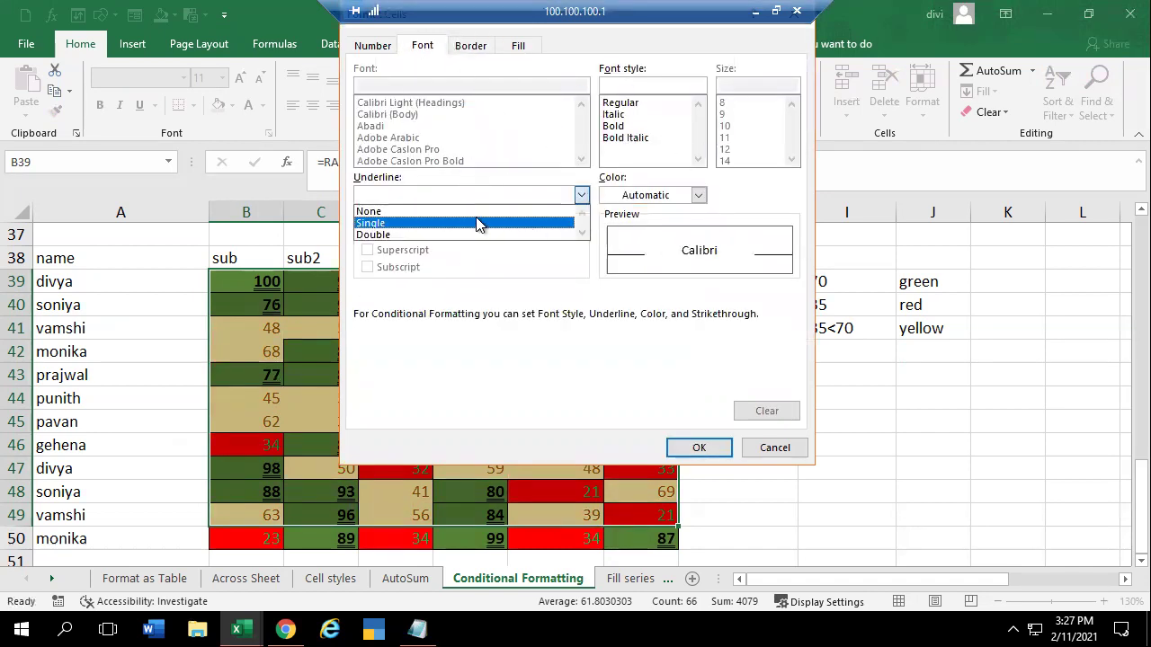
click(373, 223)
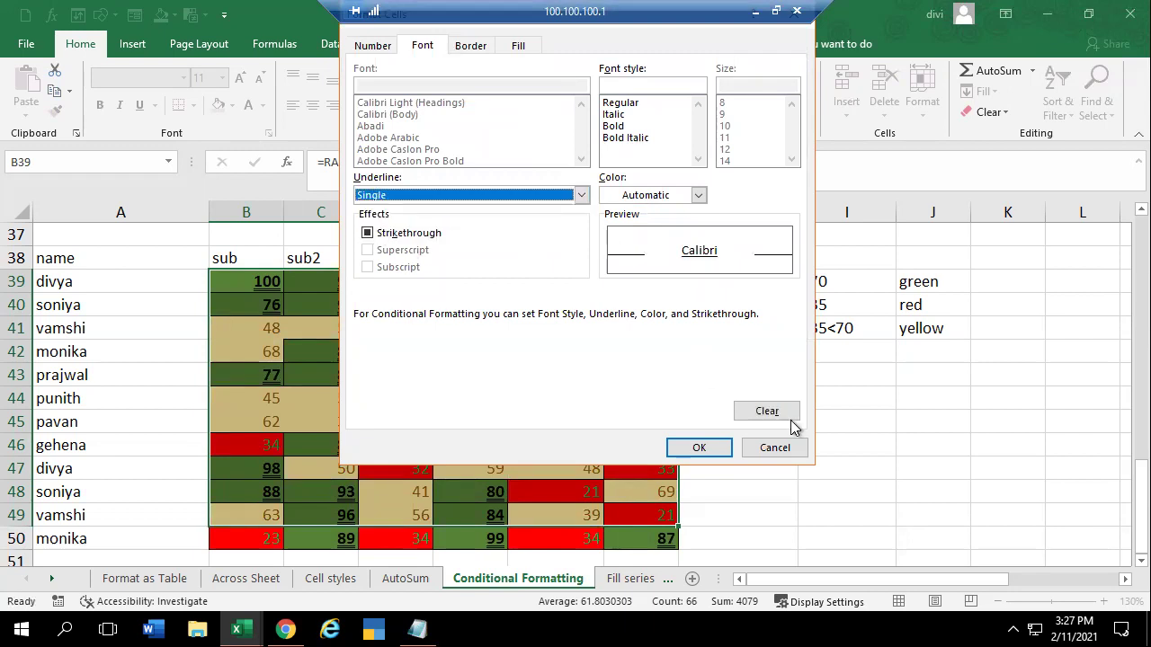
click(700, 448)
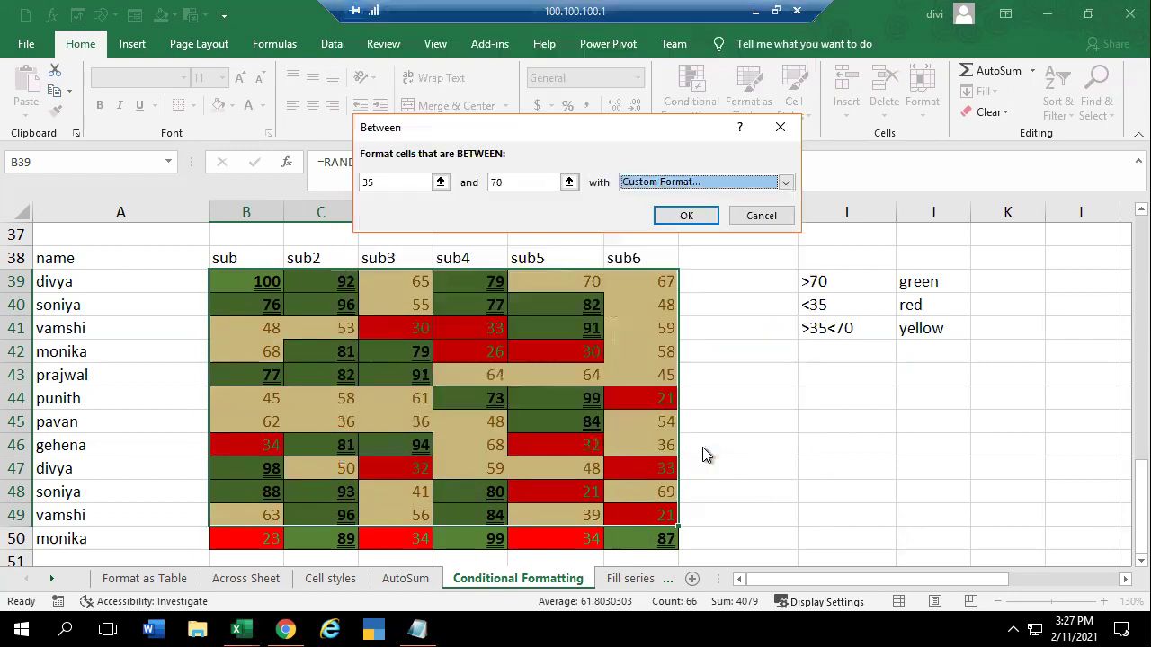
- Apply the 35-to-70 rule and select the legend notes and colour names
click(687, 217)
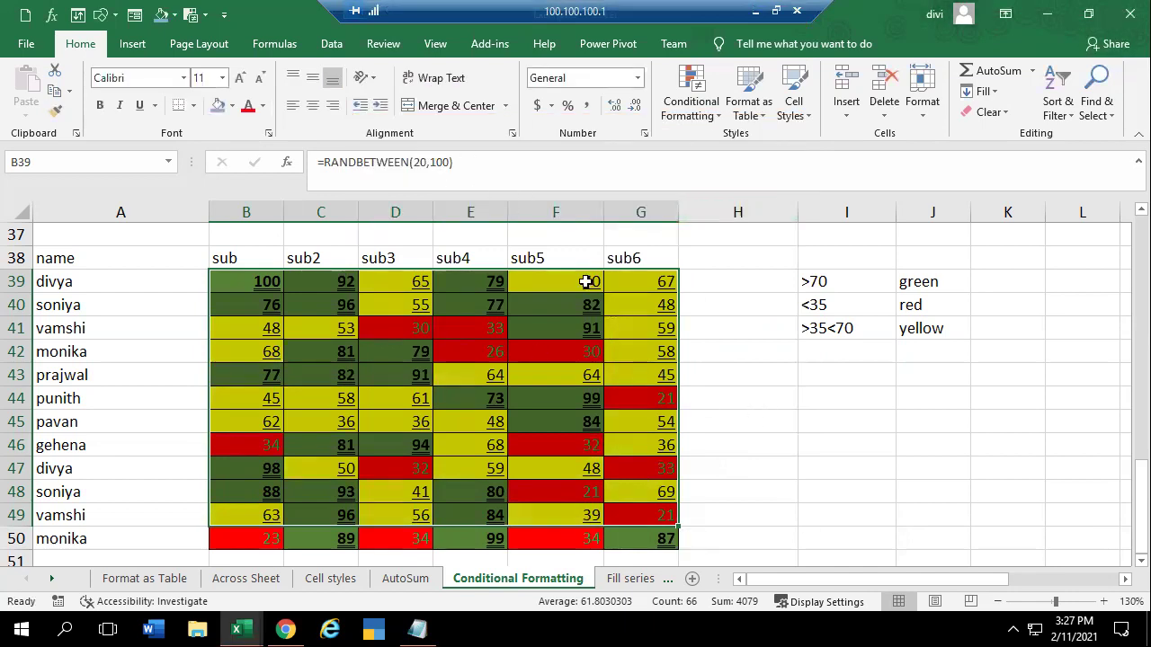
drag(834, 275, 834, 329)
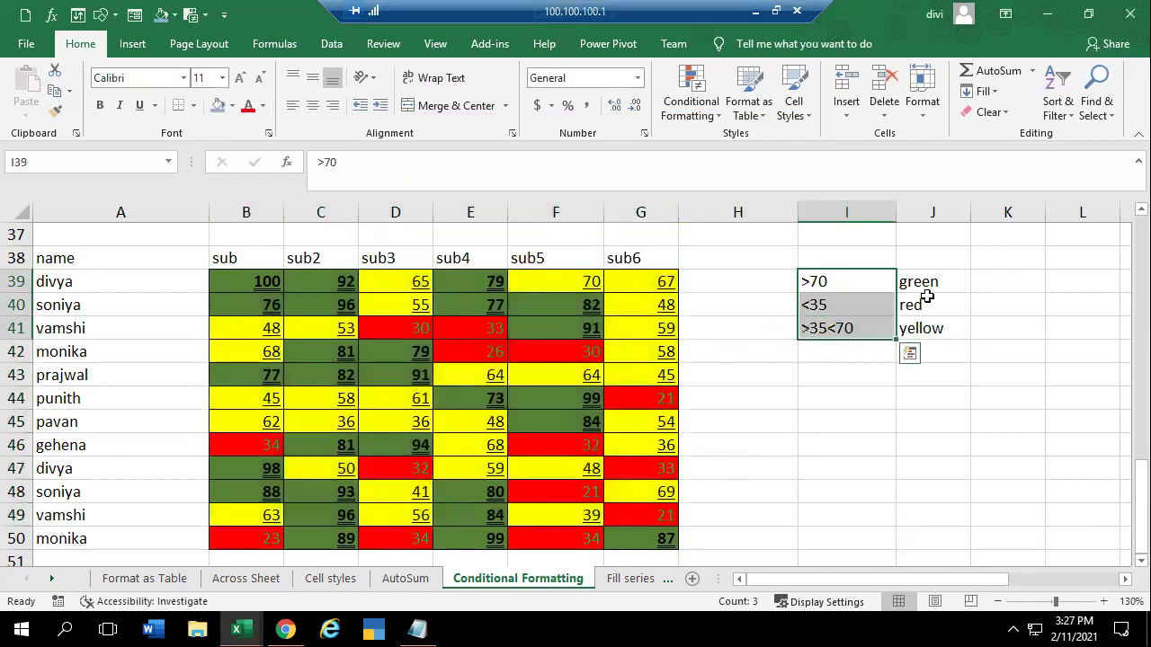
drag(921, 286, 931, 329)
- Reselect the marks range B39:G50 after briefly checking the Conditional Formatting menu
drag(257, 280, 665, 542)
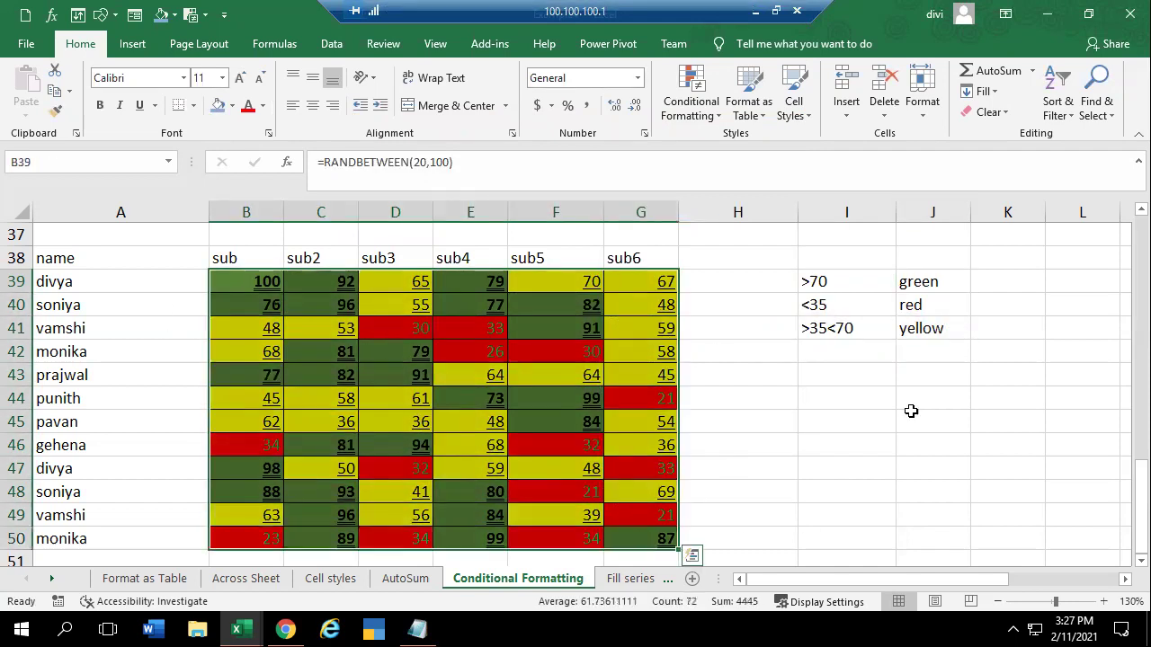
click(695, 113)
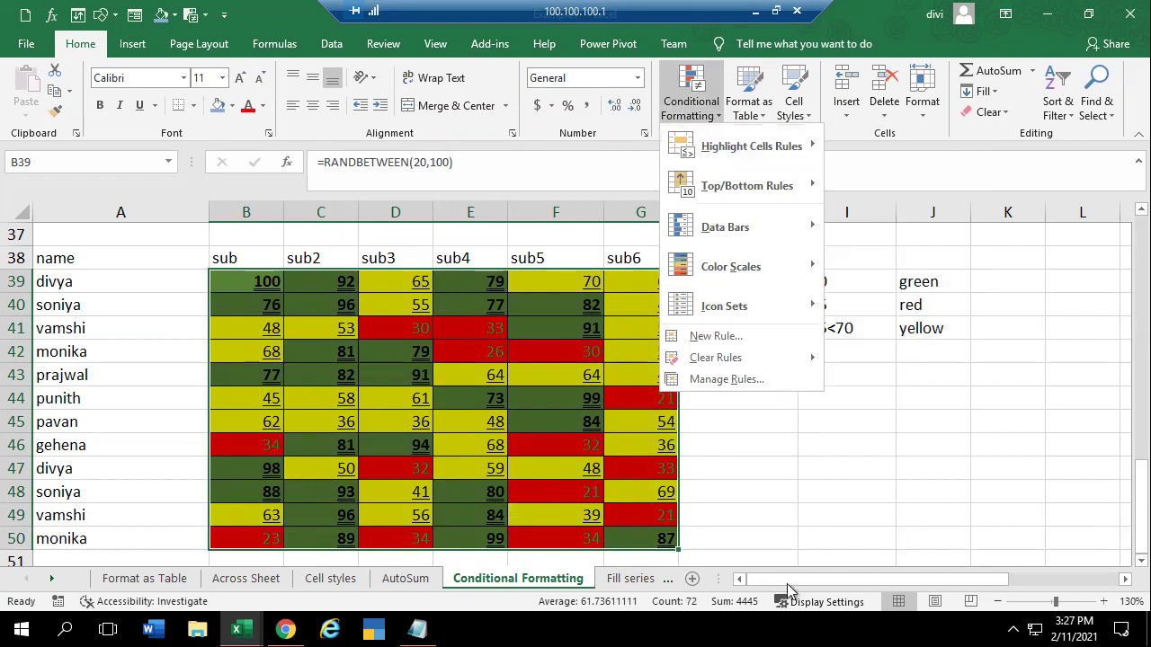
click(461, 226)
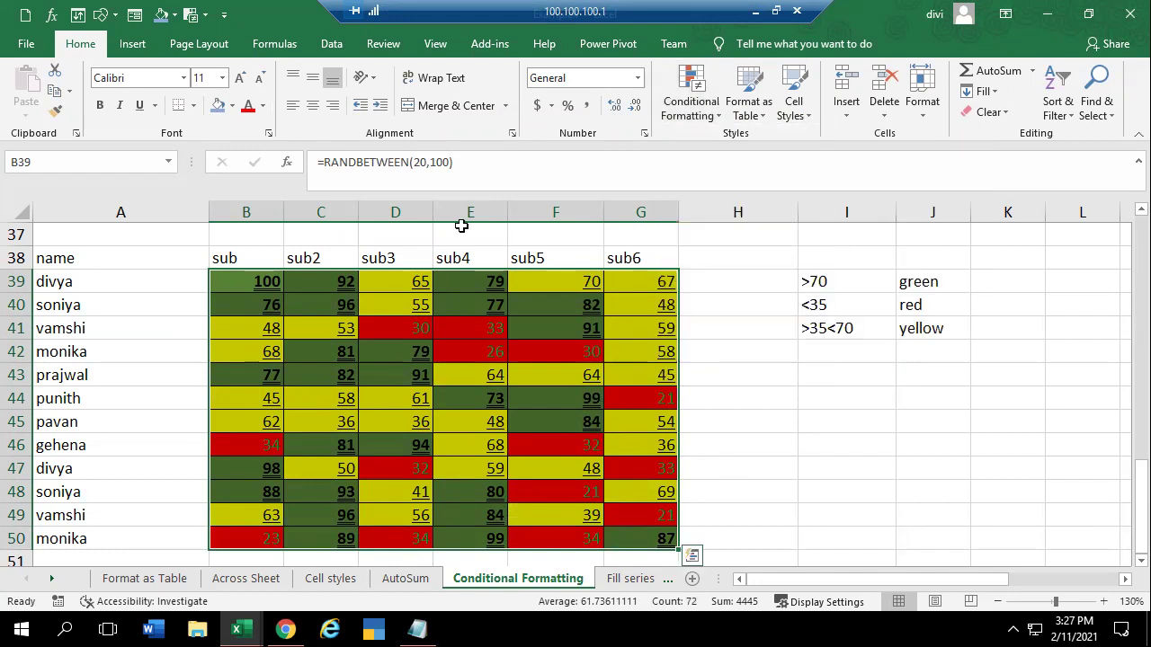
click(707, 110)
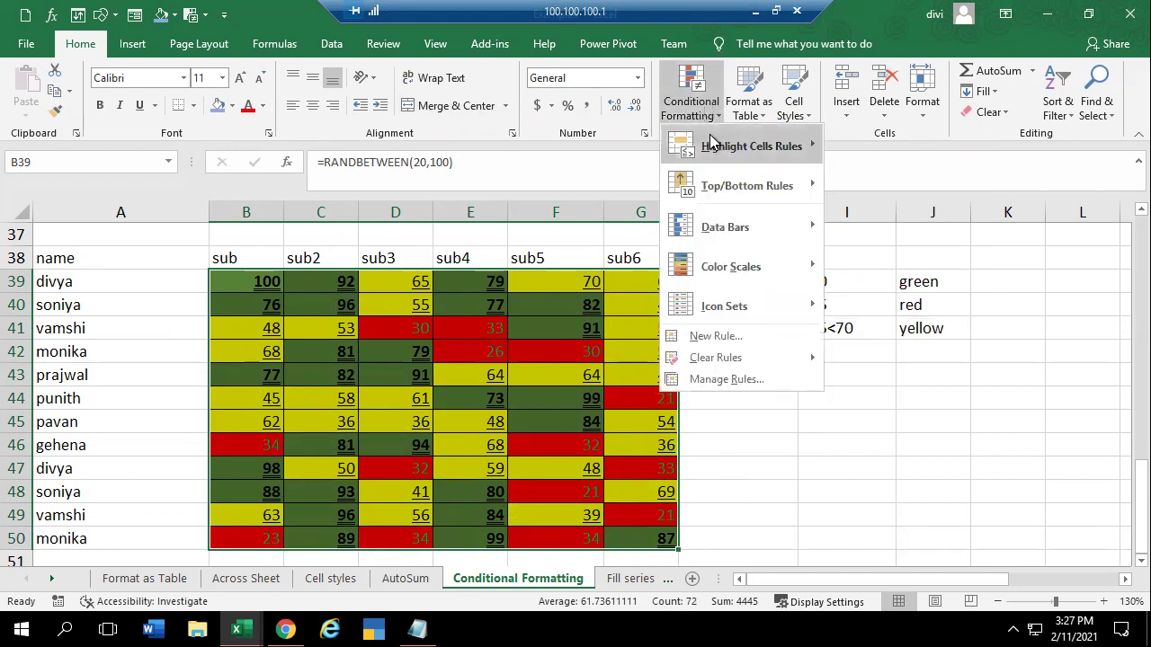
mouse_move(718, 149)
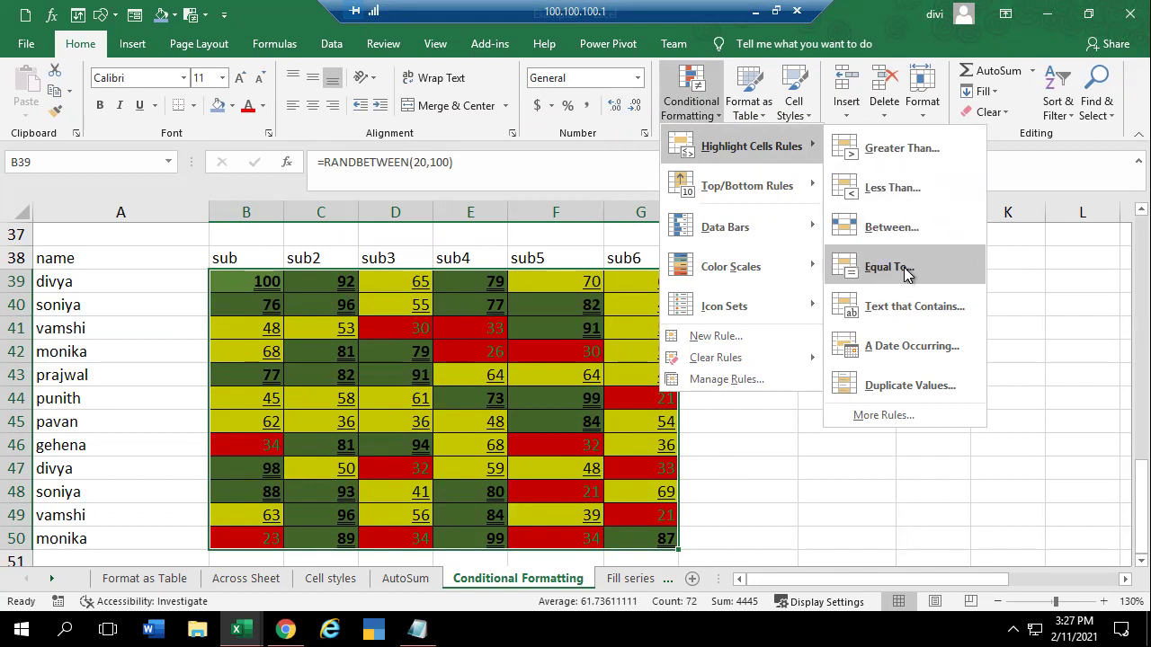
click(378, 373)
drag(259, 281, 645, 540)
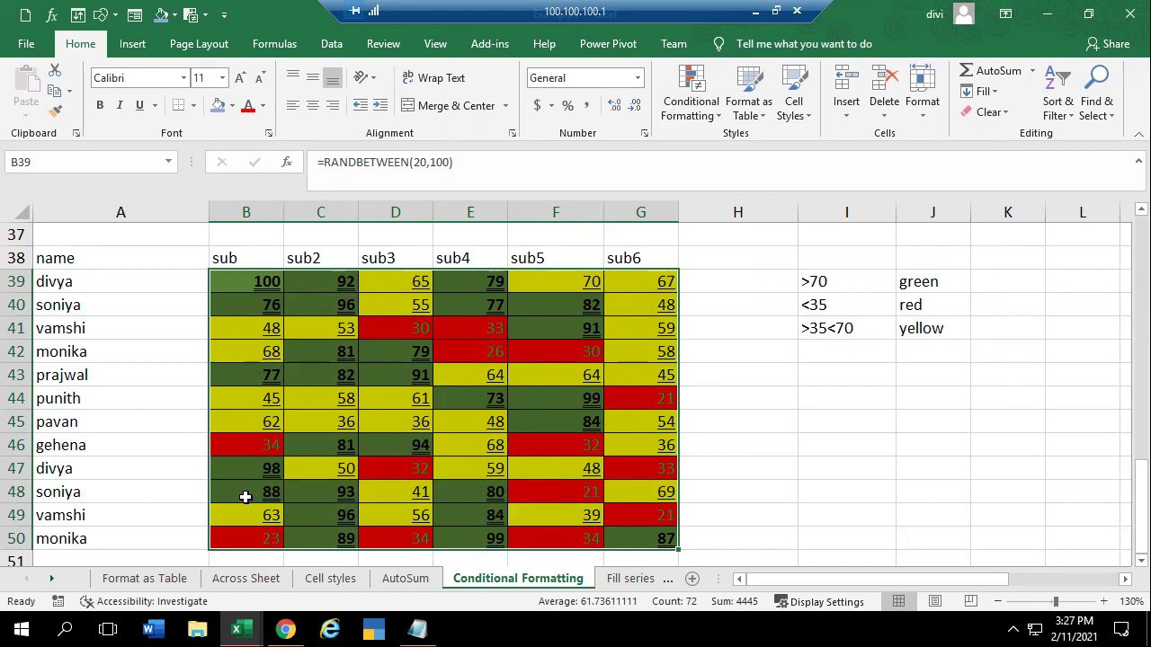
click(487, 514)
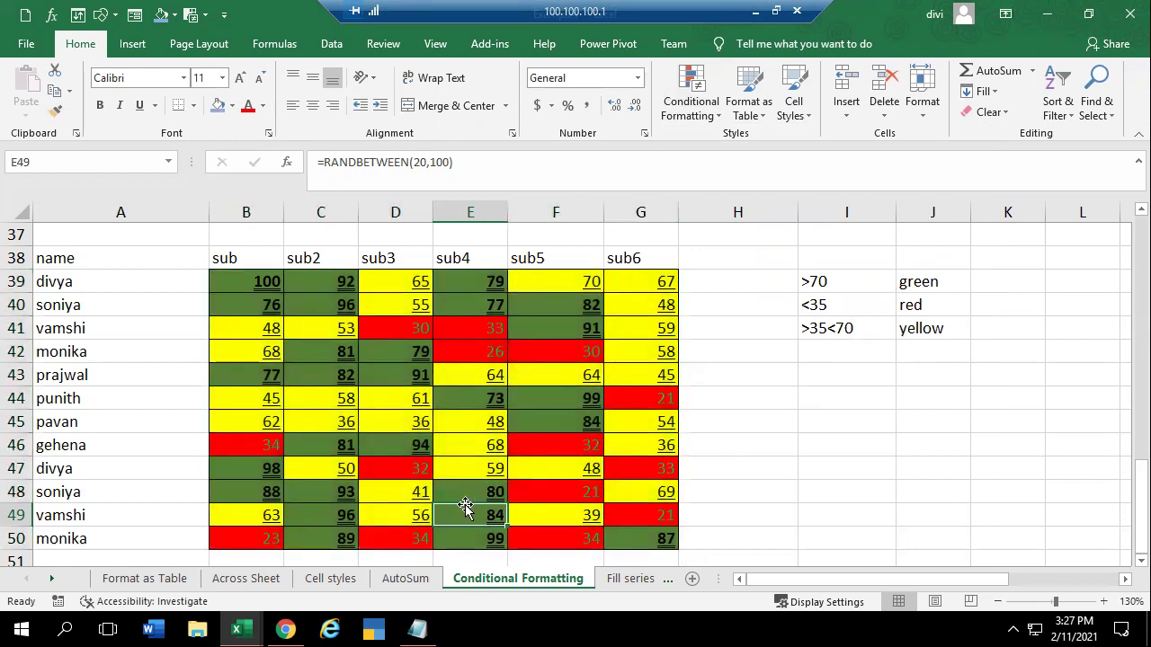
drag(268, 286, 656, 520)
- Highlight marks equal to 84 with Light Red Fill with Dark Red Text
click(688, 106)
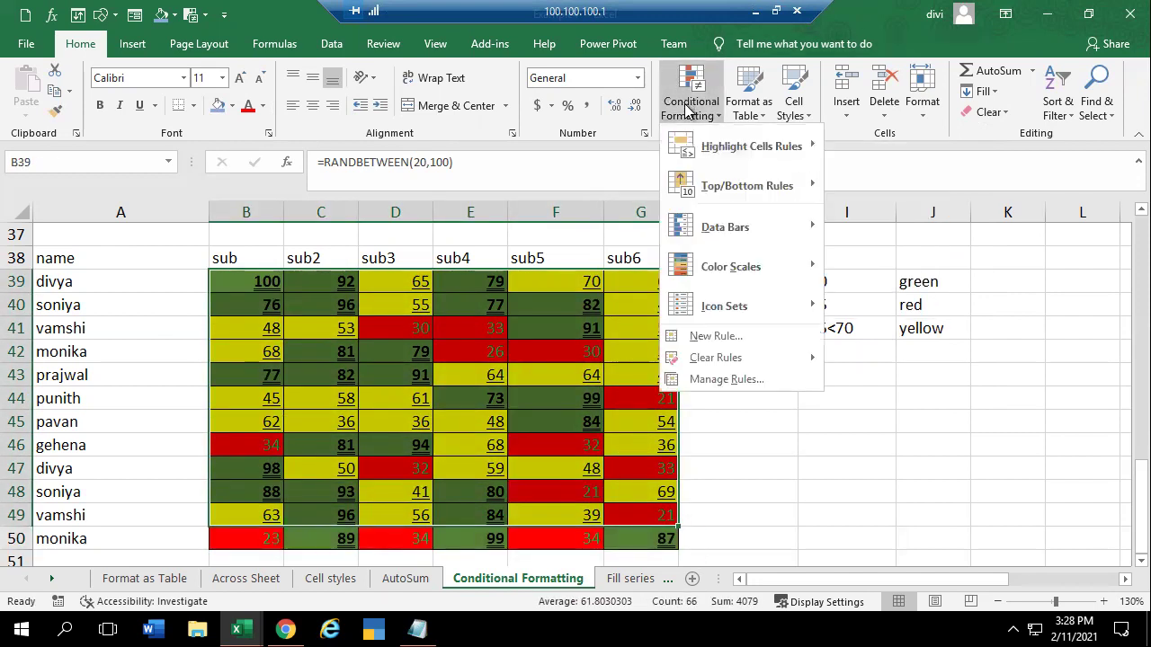
mouse_move(758, 153)
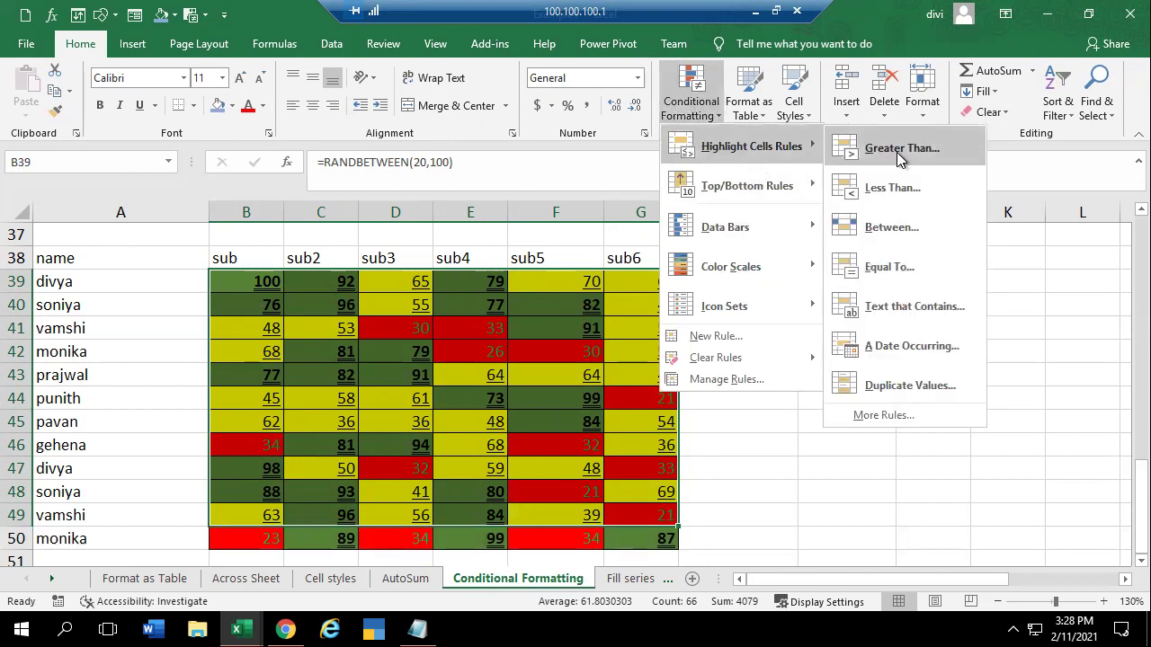
click(911, 267)
click(415, 181)
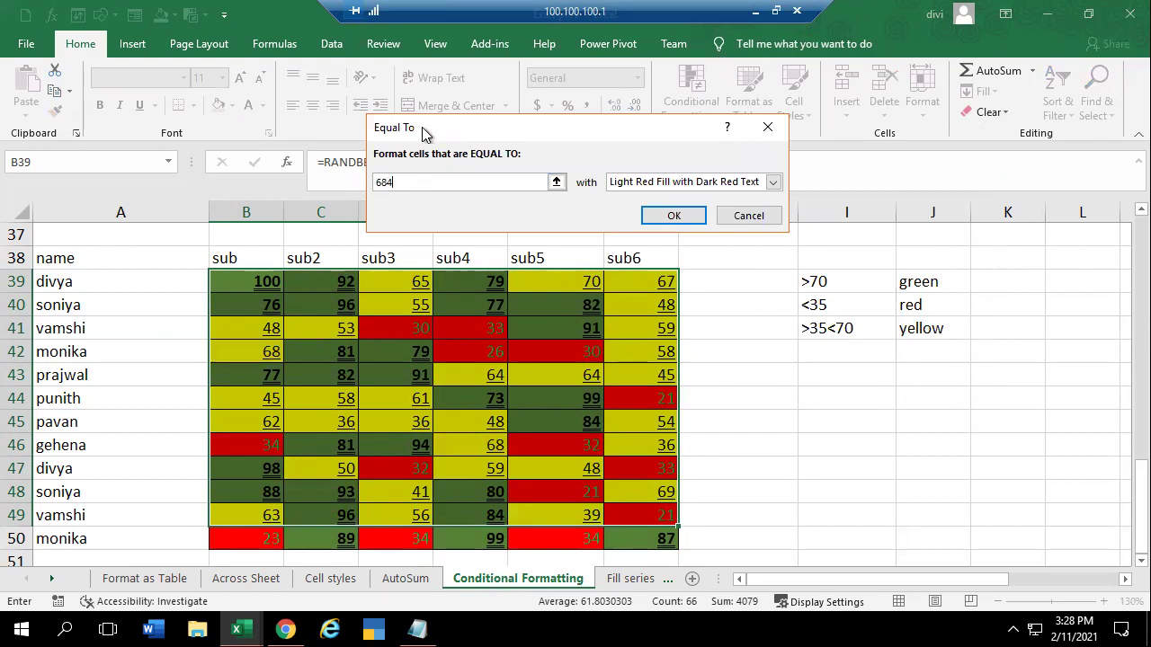
text(84)
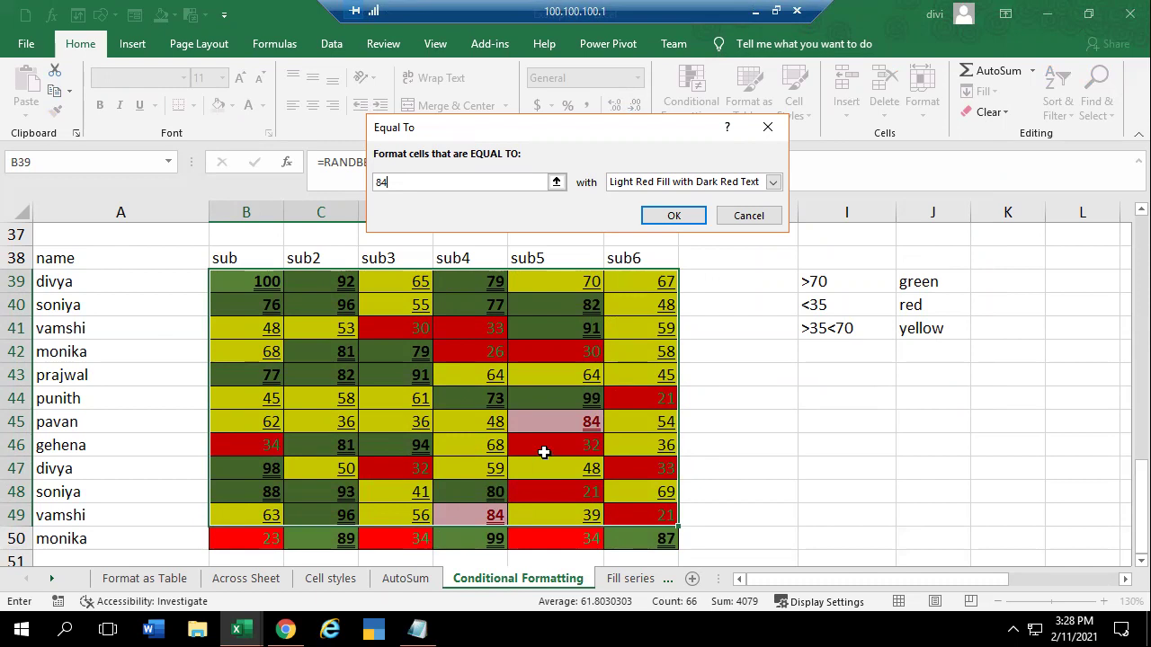
click(774, 181)
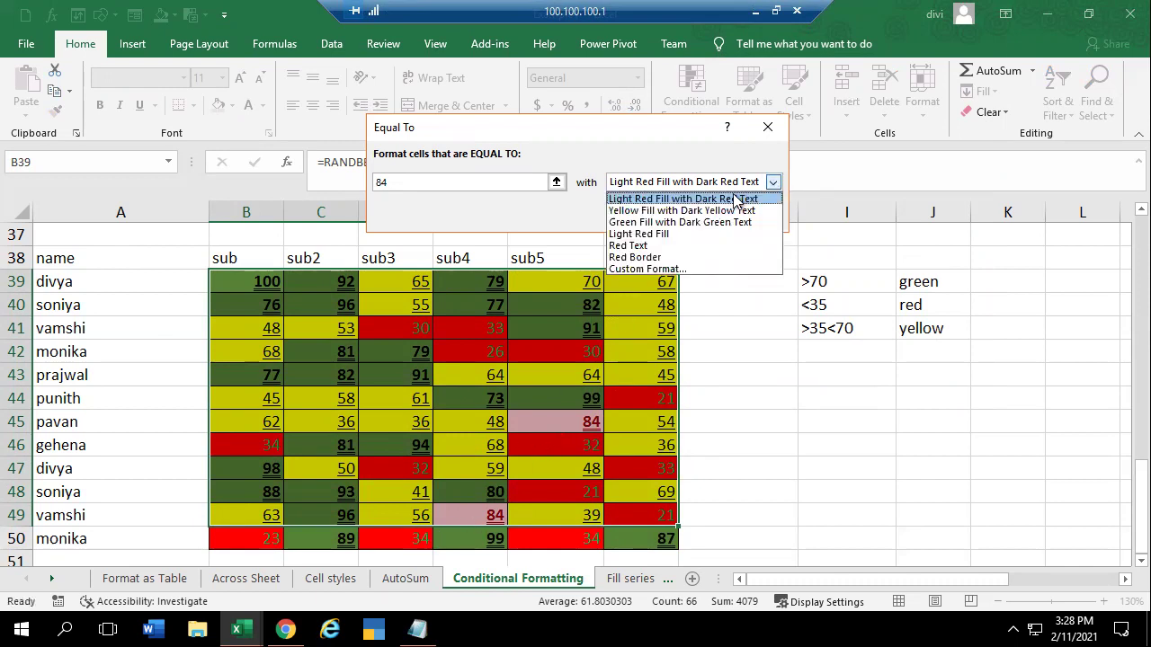
click(640, 198)
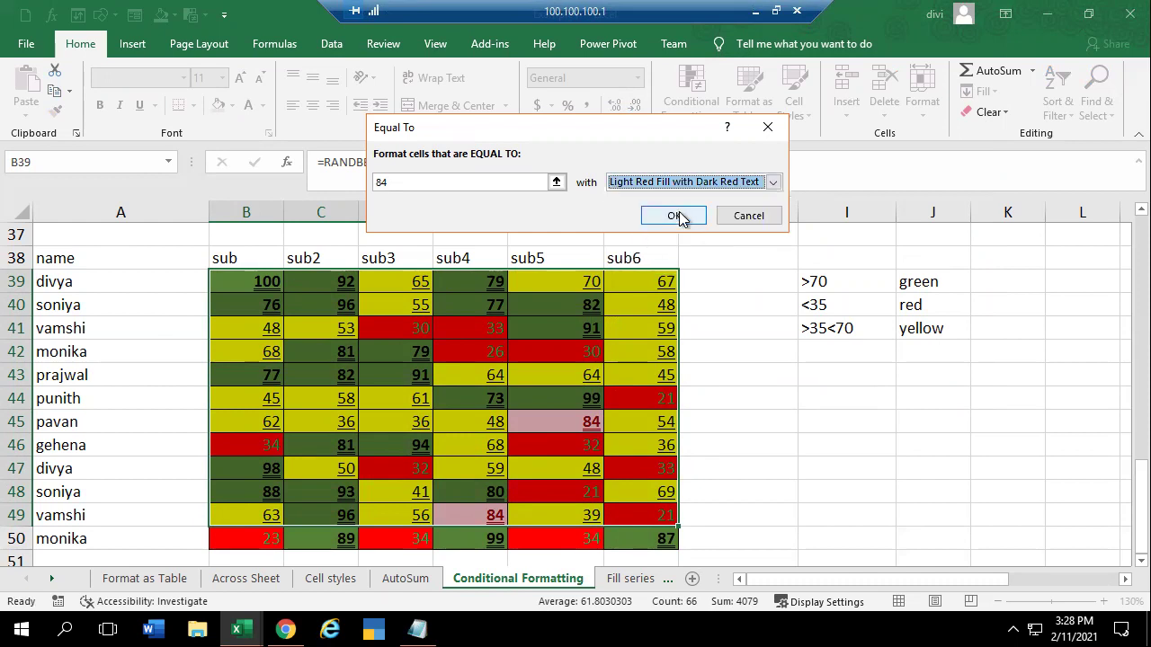
click(674, 215)
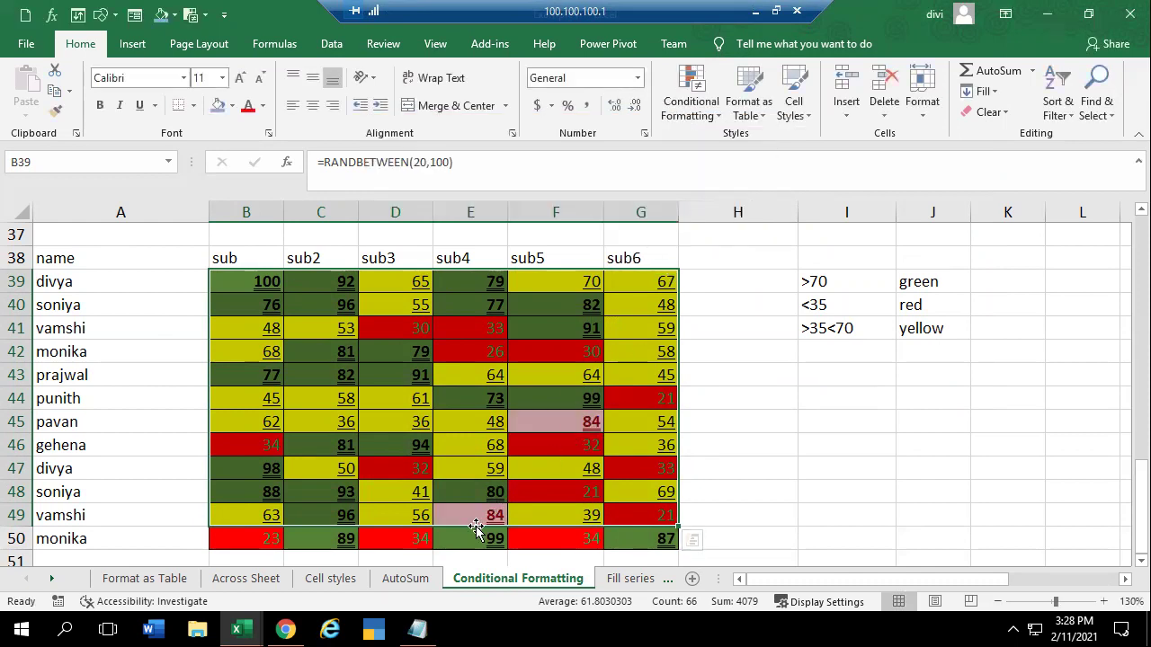
- Reselect the marks B39:G50 and bring up Conditional Formatting again
drag(268, 285, 634, 517)
drag(268, 285, 666, 545)
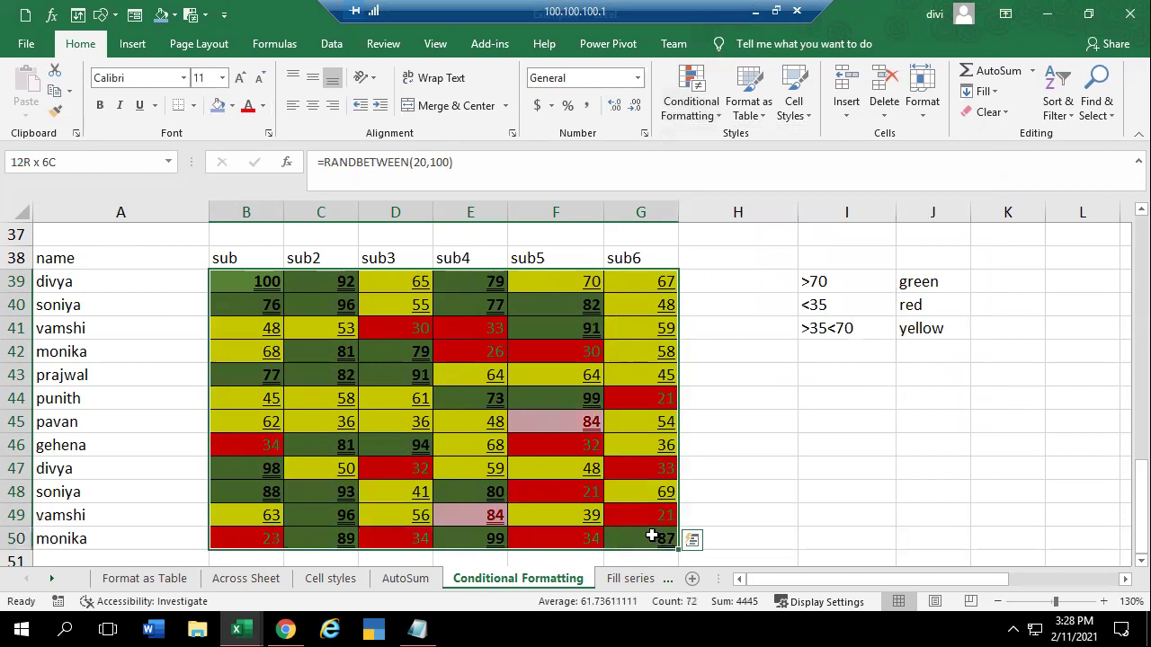
click(690, 99)
mouse_move(715, 146)
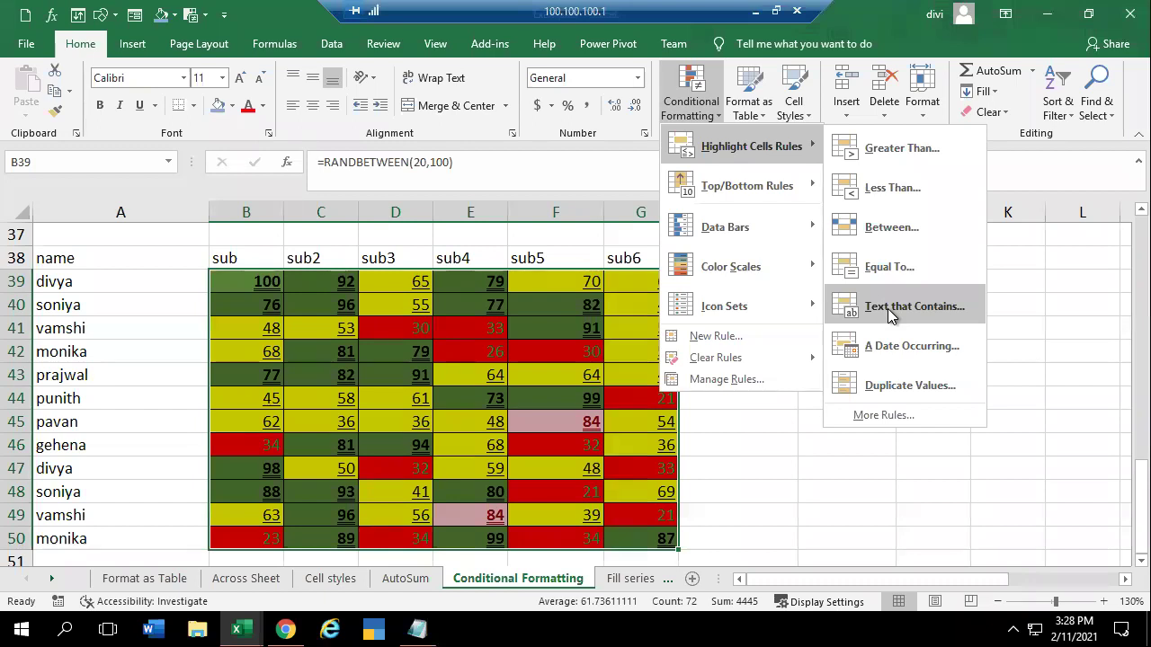
click(193, 380)
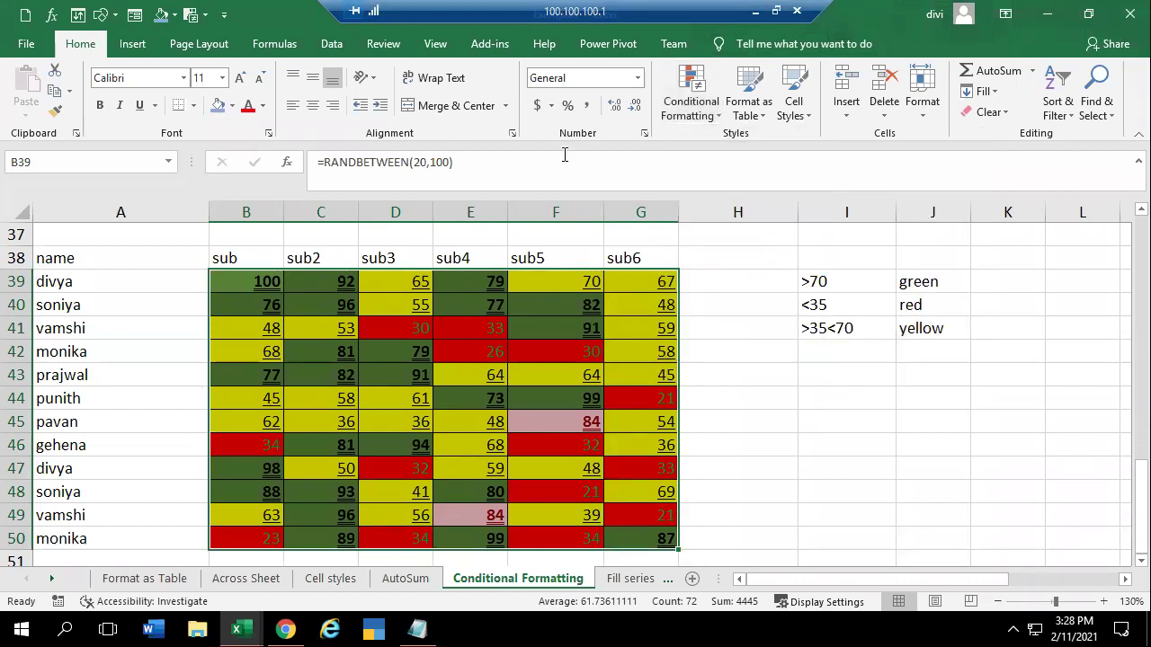
click(712, 101)
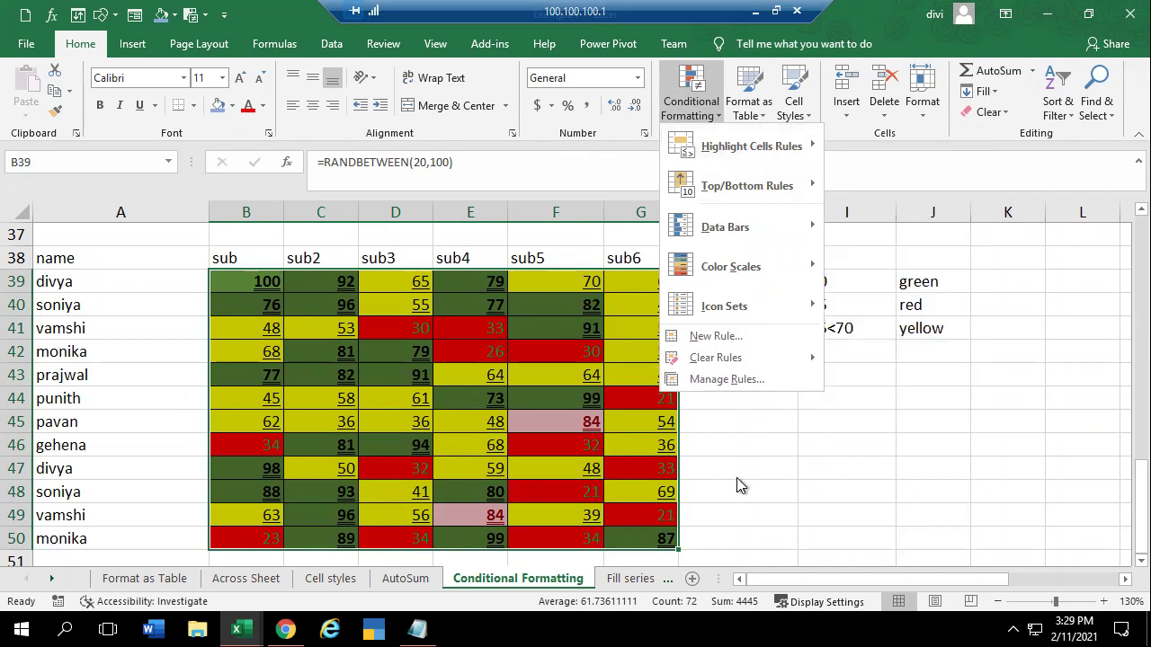
click(774, 531)
- Select the Text column entries G5:G14
scroll(773, 531, up, 12)
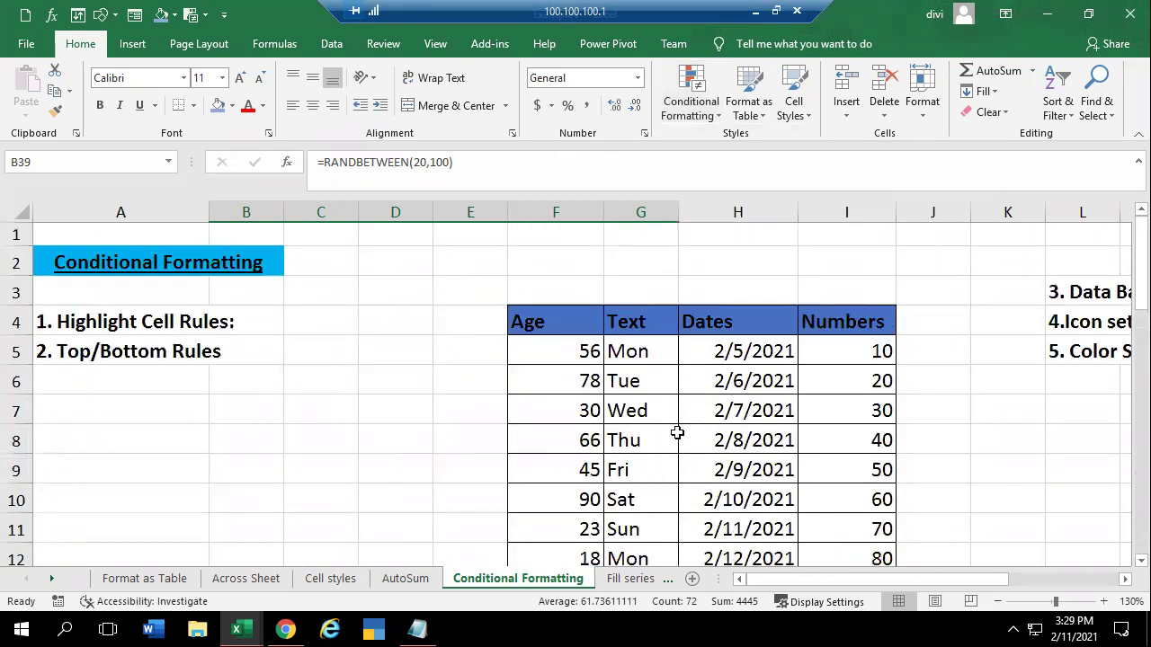
scroll(677, 423, down, 2)
scroll(678, 414, up, 1)
drag(620, 264, 617, 536)
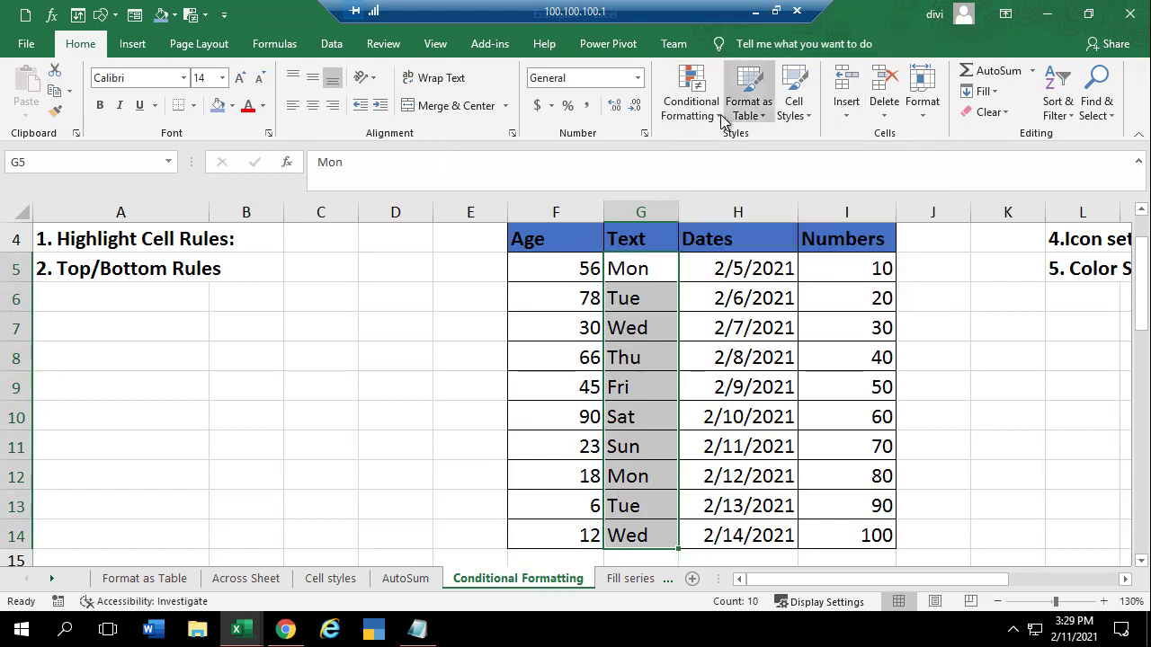
- Start a Text that Contains rule matching 'tue'
click(691, 101)
mouse_move(738, 145)
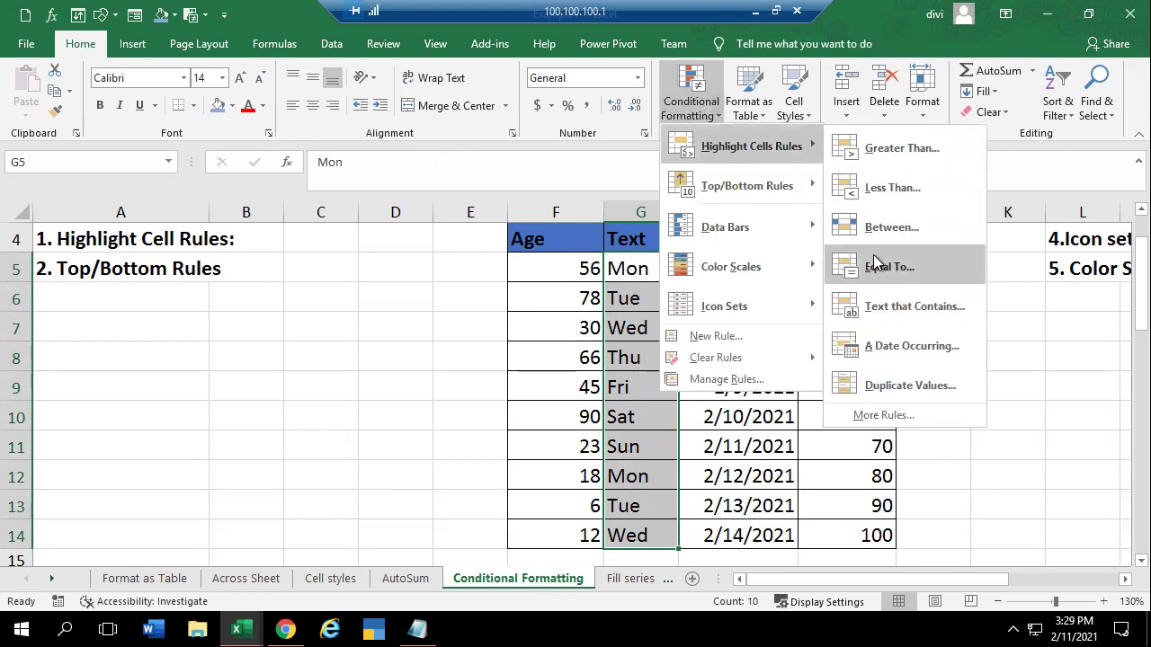
click(889, 307)
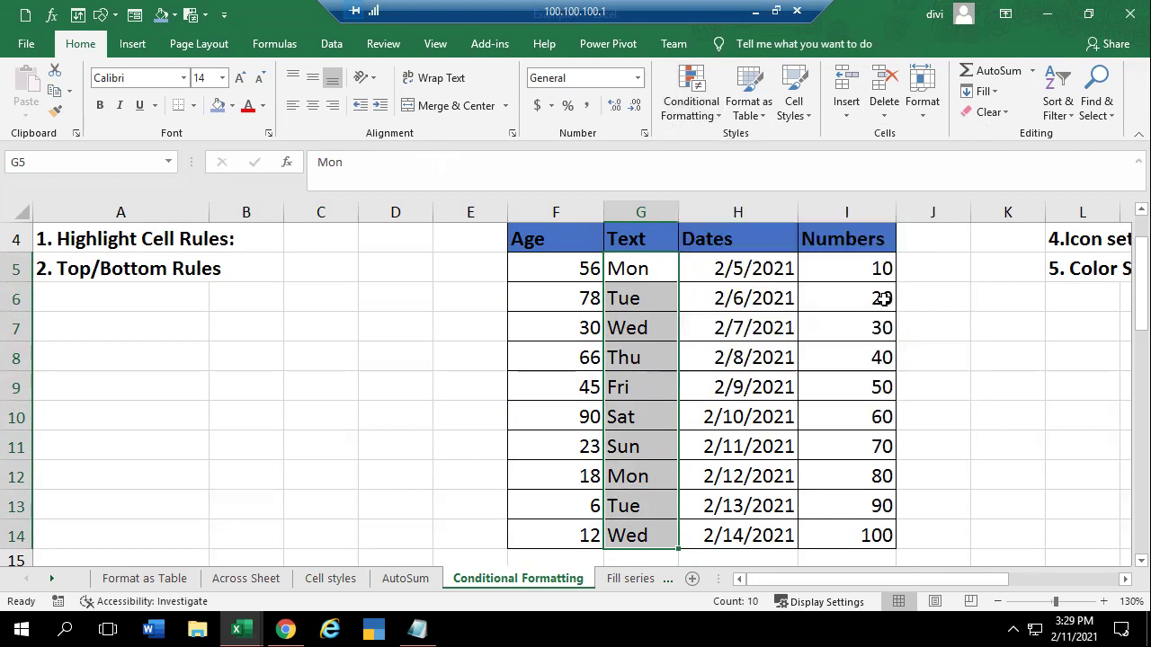
drag(574, 133, 294, 272)
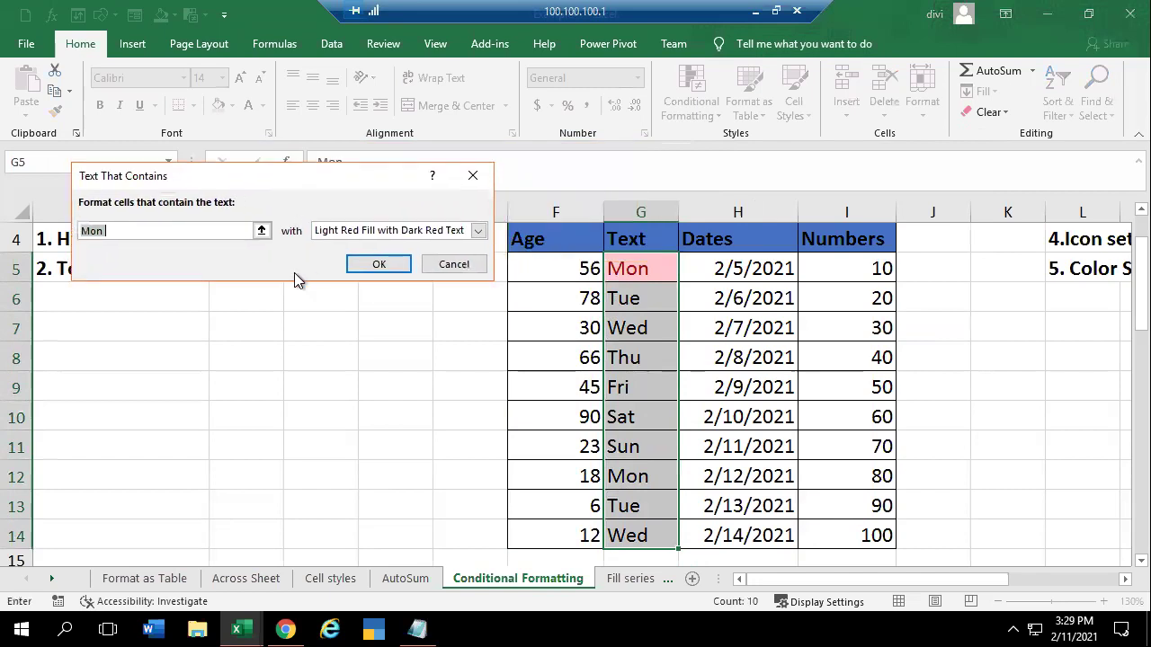
click(132, 236)
key(BackSpace)
key(BackSpace)
key(BackSpace)
text(tu)
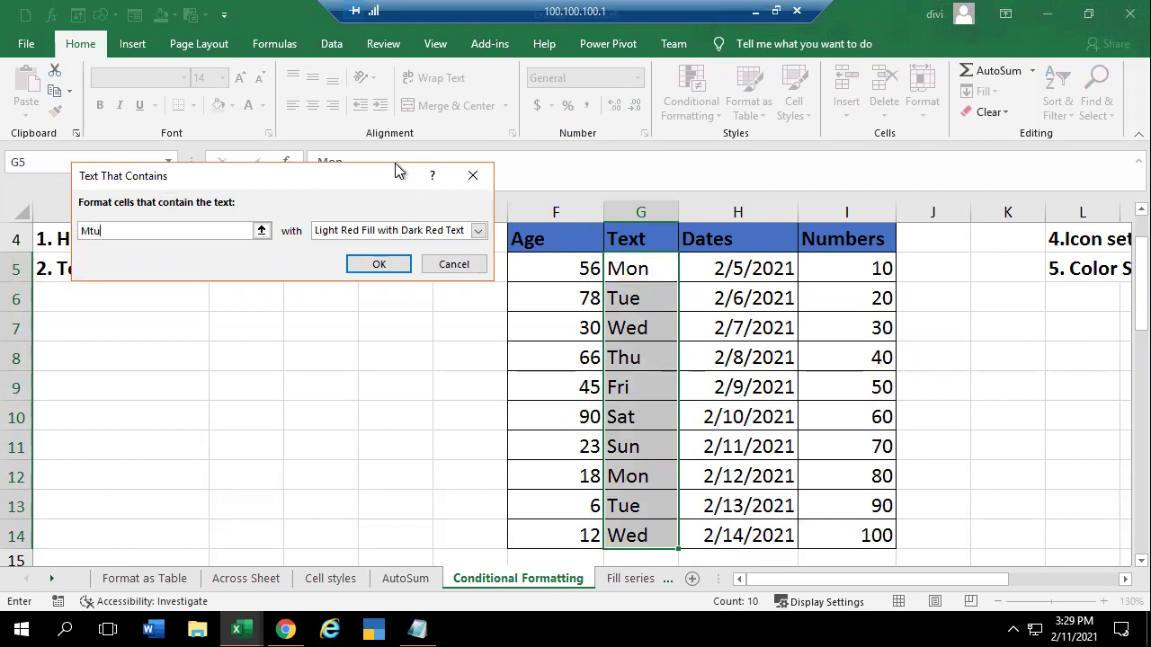
key(BackSpace)
key(BackSpace)
key(BackSpace)
text(t)
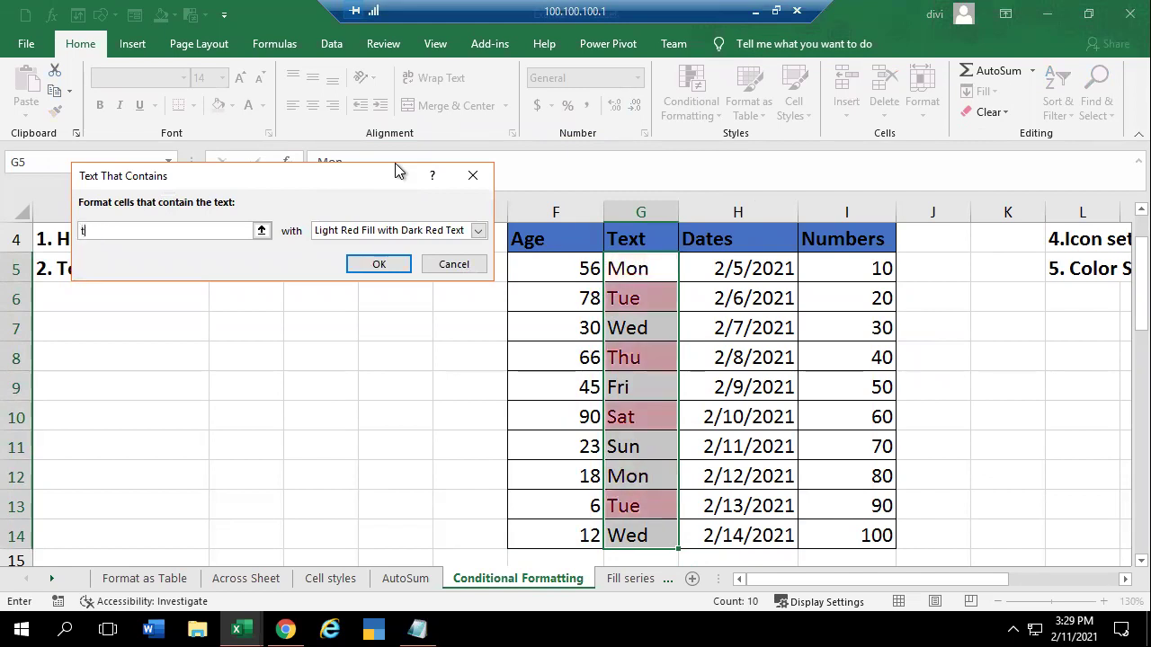
text(u)
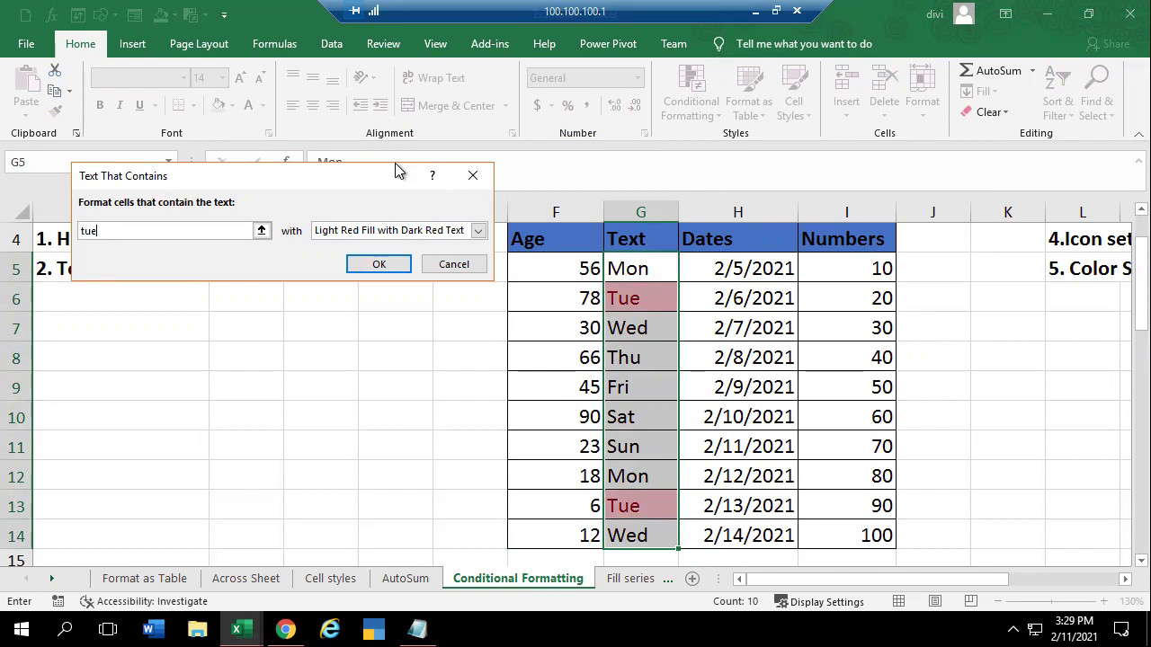
text(e)
- Give the rule a custom light blue fill with purple text and apply it
click(378, 230)
click(382, 318)
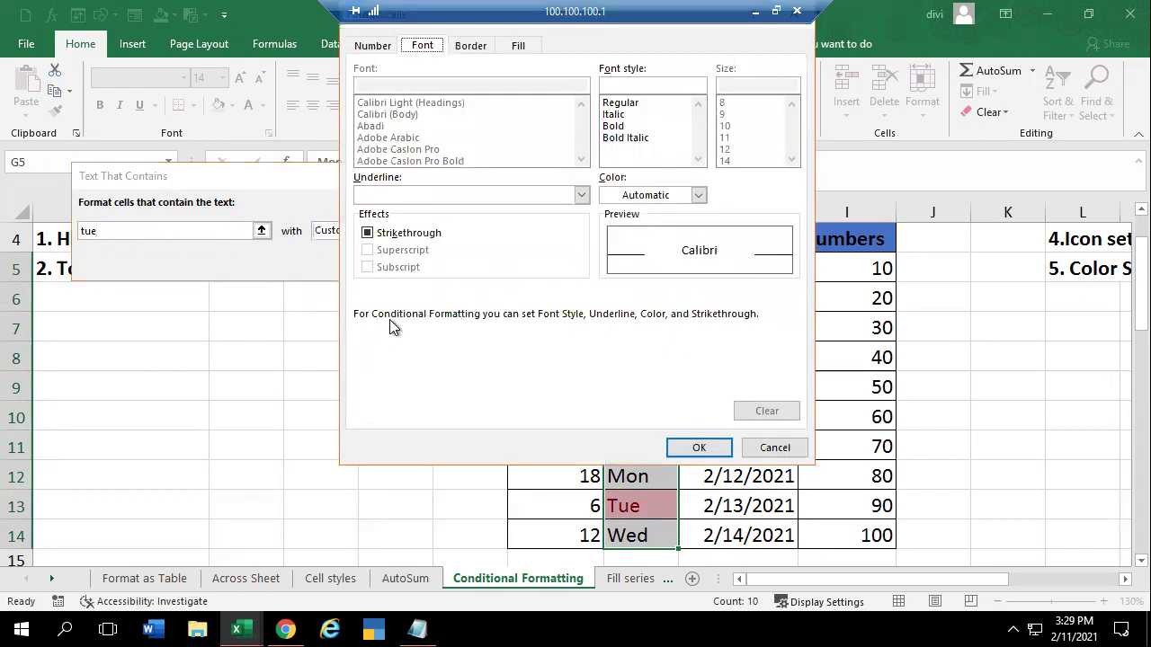
click(519, 45)
click(435, 151)
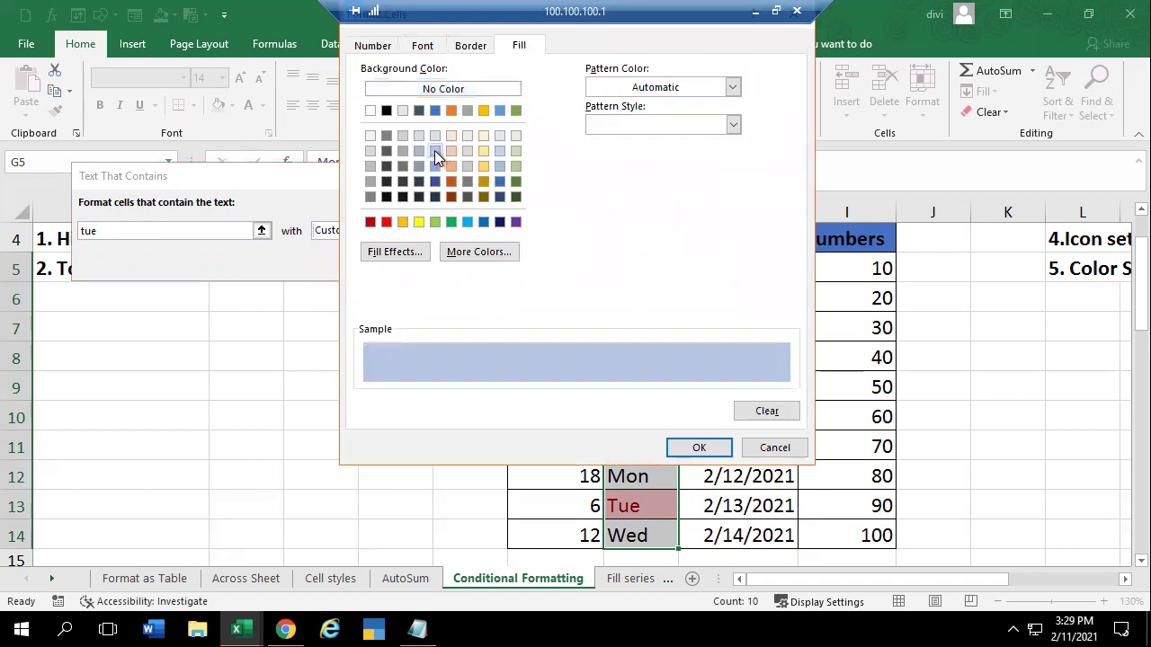
click(423, 45)
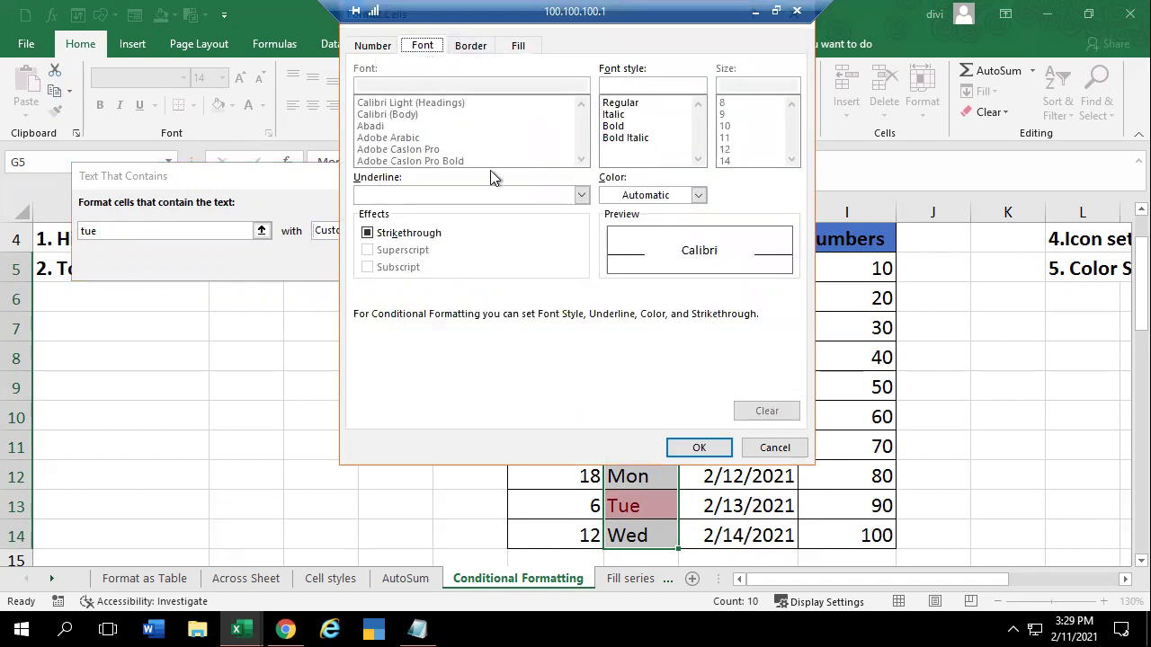
click(699, 196)
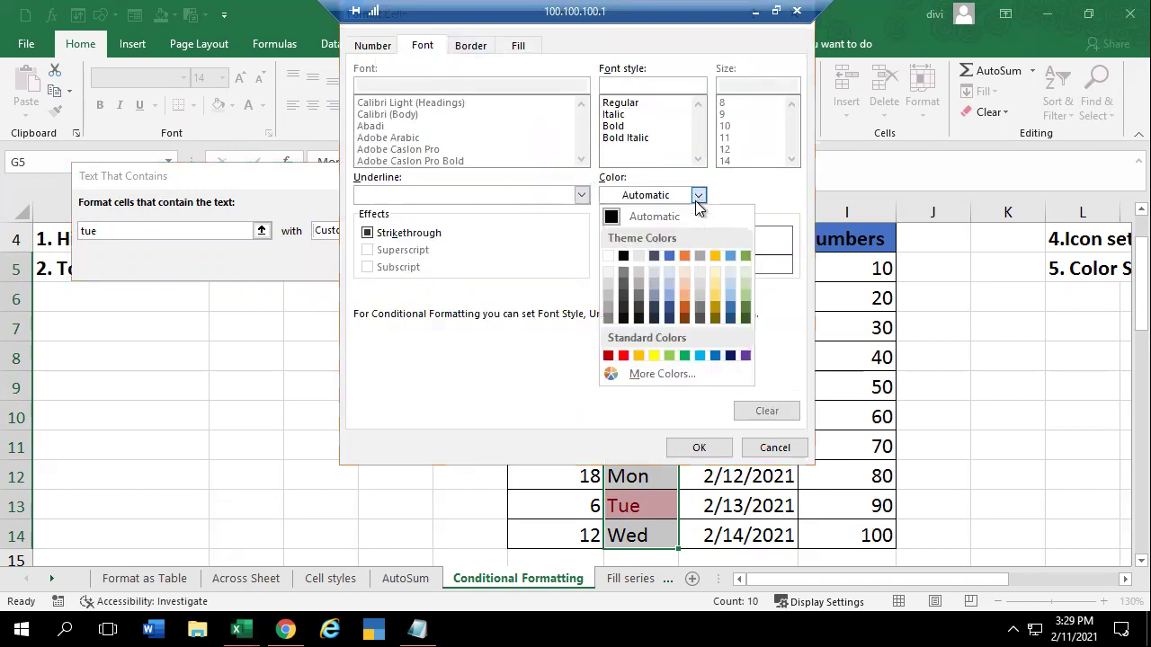
click(745, 357)
click(698, 447)
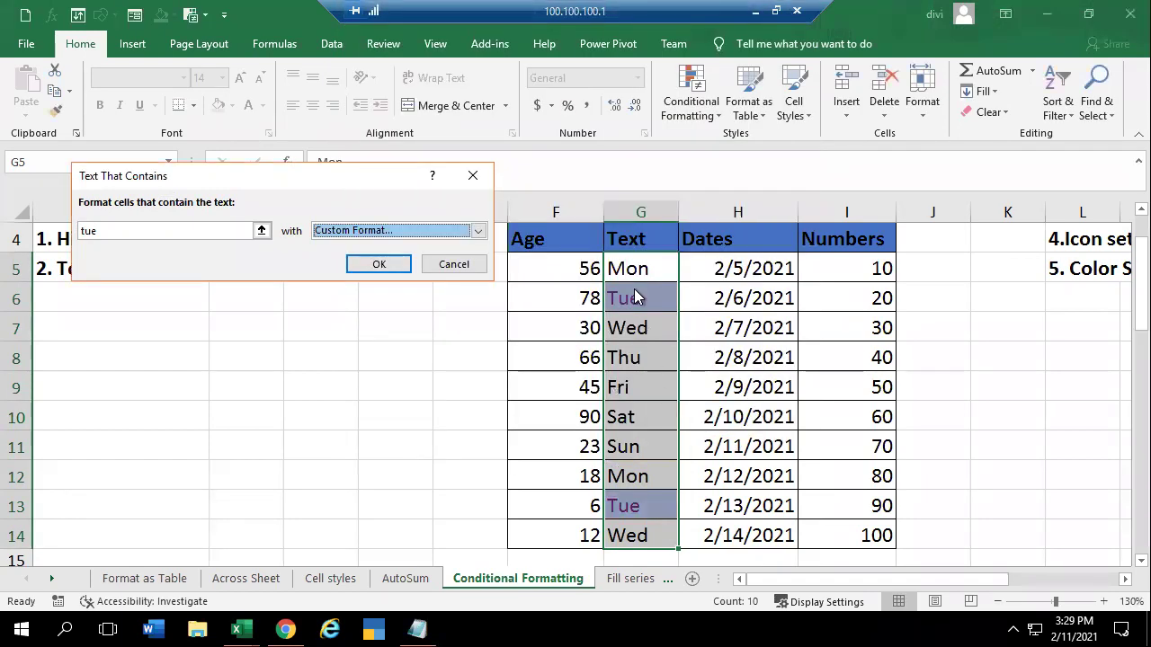
click(384, 264)
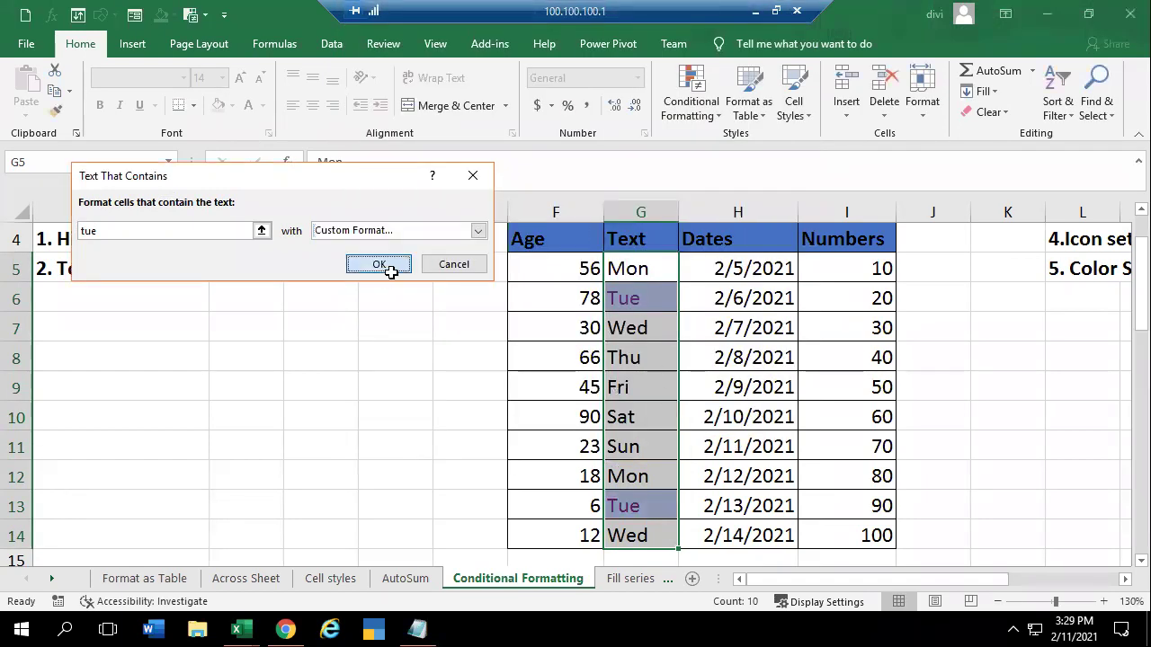
click(645, 362)
drag(627, 263, 629, 534)
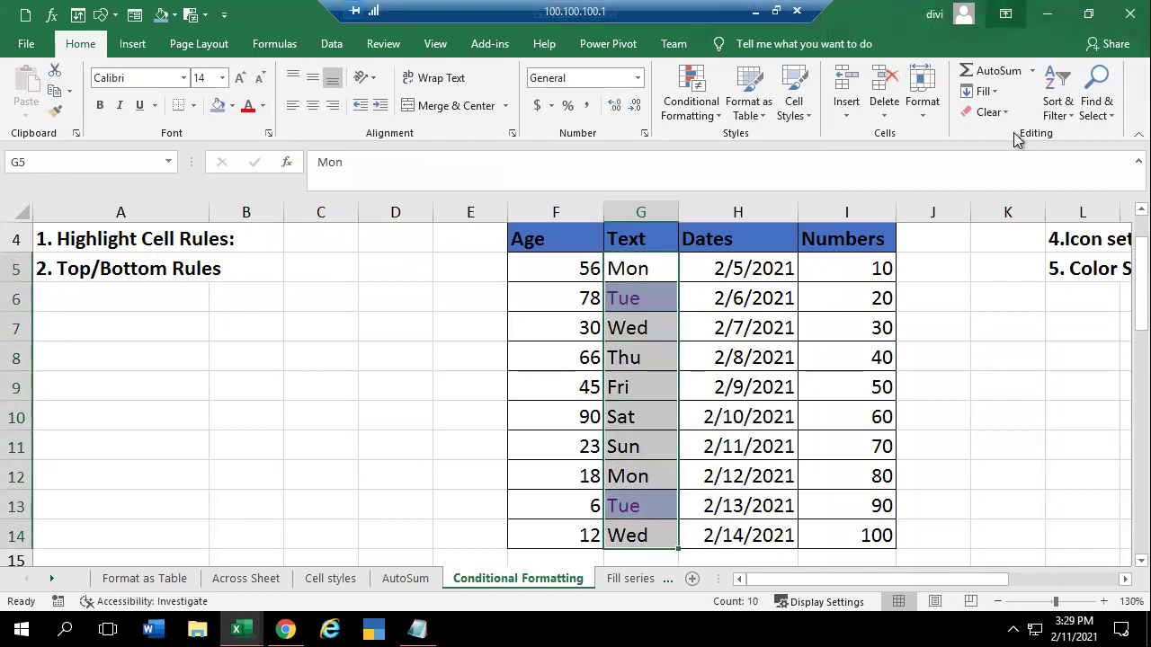
click(717, 120)
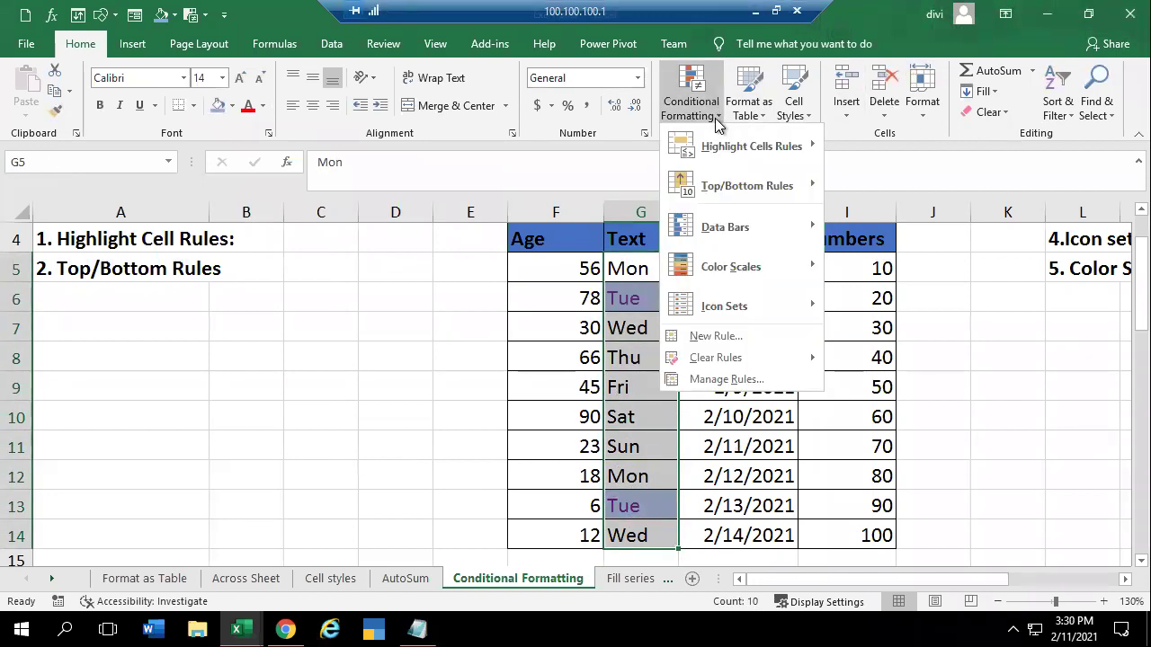
mouse_move(716, 142)
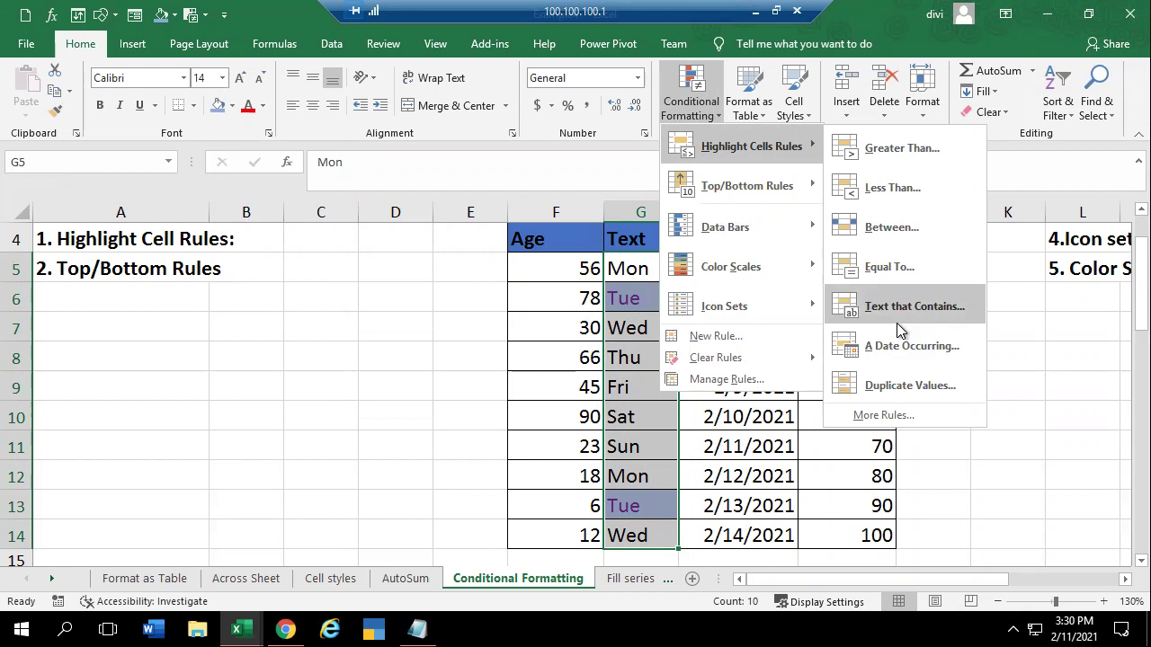
click(689, 477)
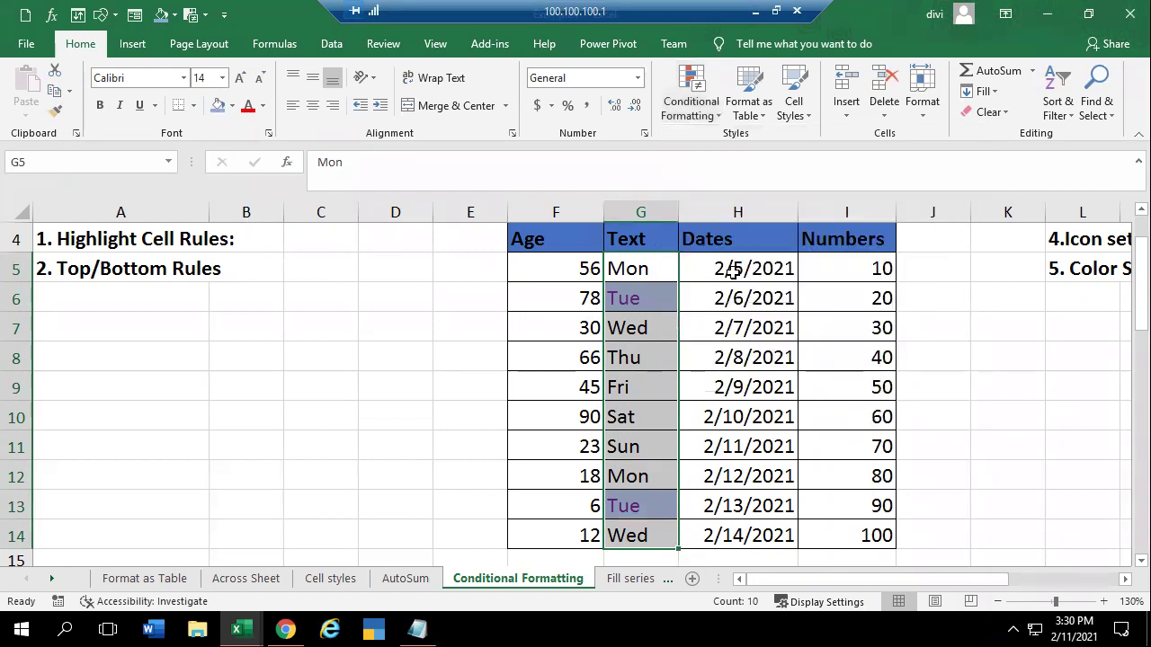
- Select the dates in H5:H14 and open Conditional Formatting's Highlight Cells Rules choices
drag(731, 272, 761, 537)
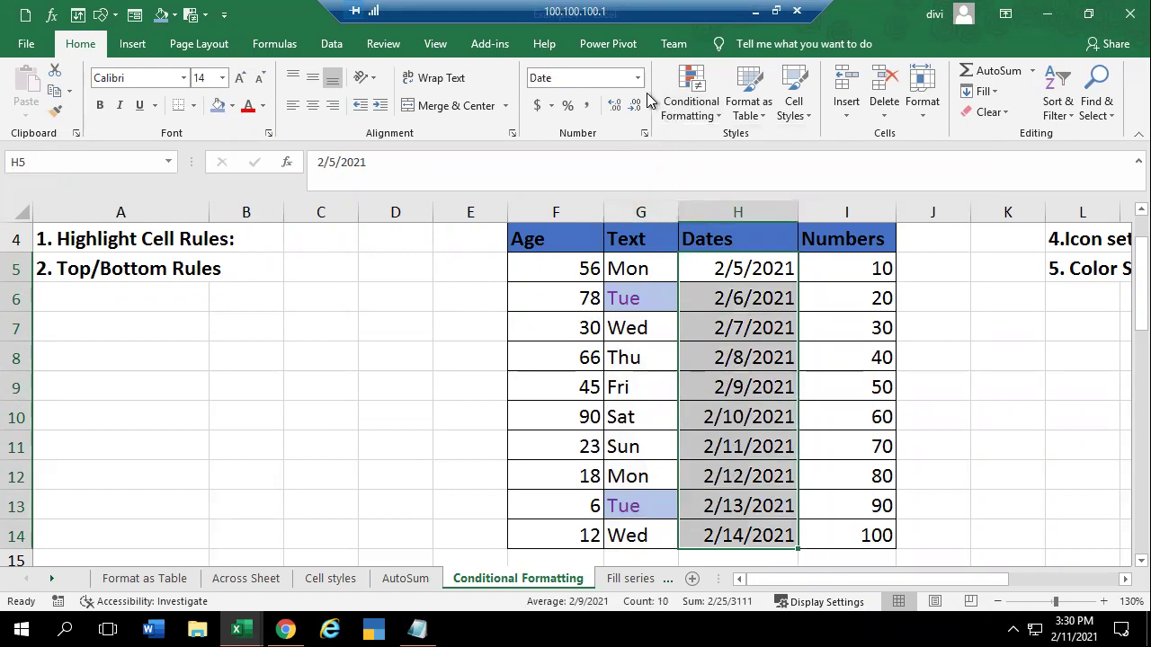
click(691, 95)
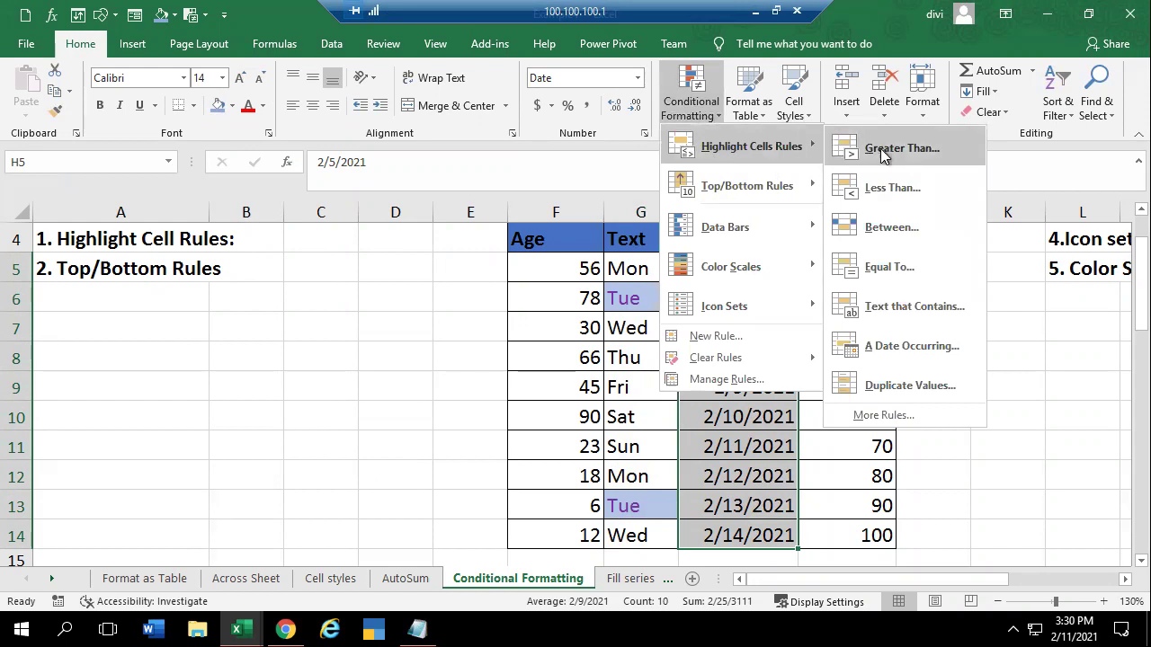
- Start an A Date Occurring rule, move its dialog beside the dates, and preview Today
click(914, 349)
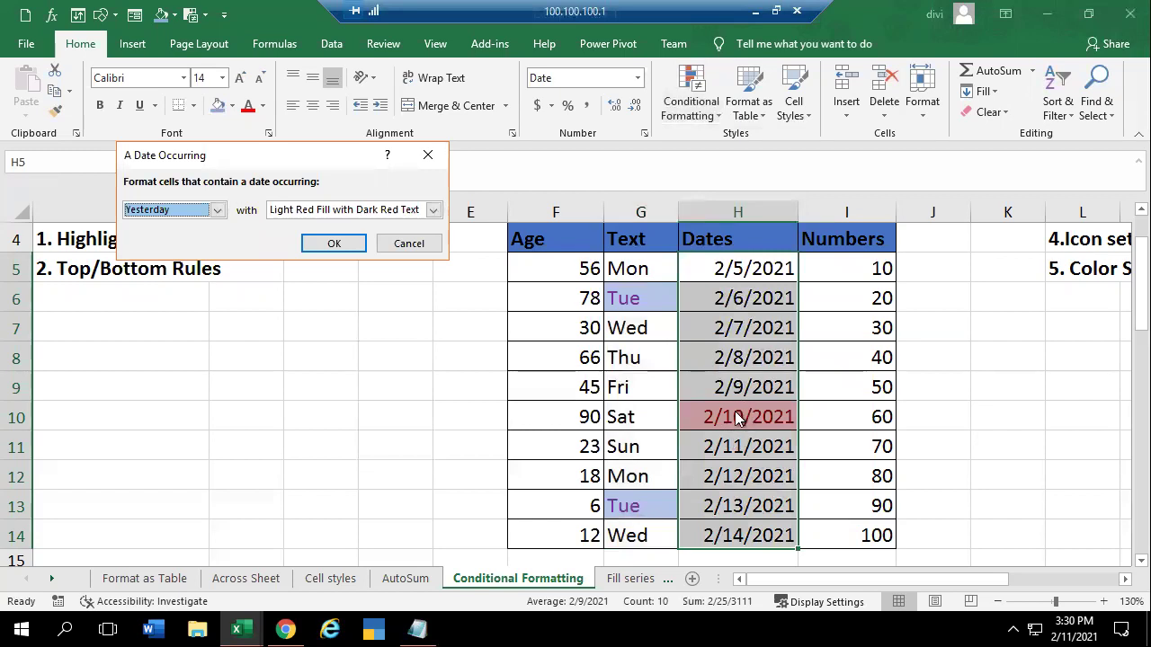
click(216, 211)
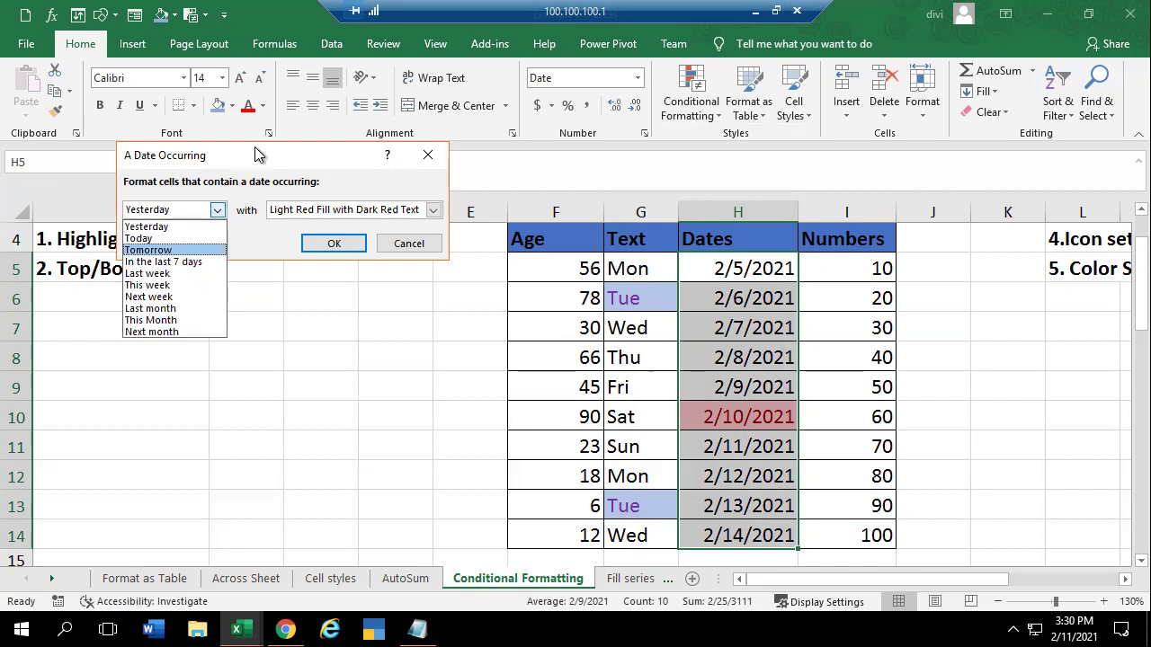
click(288, 225)
drag(186, 161, 249, 260)
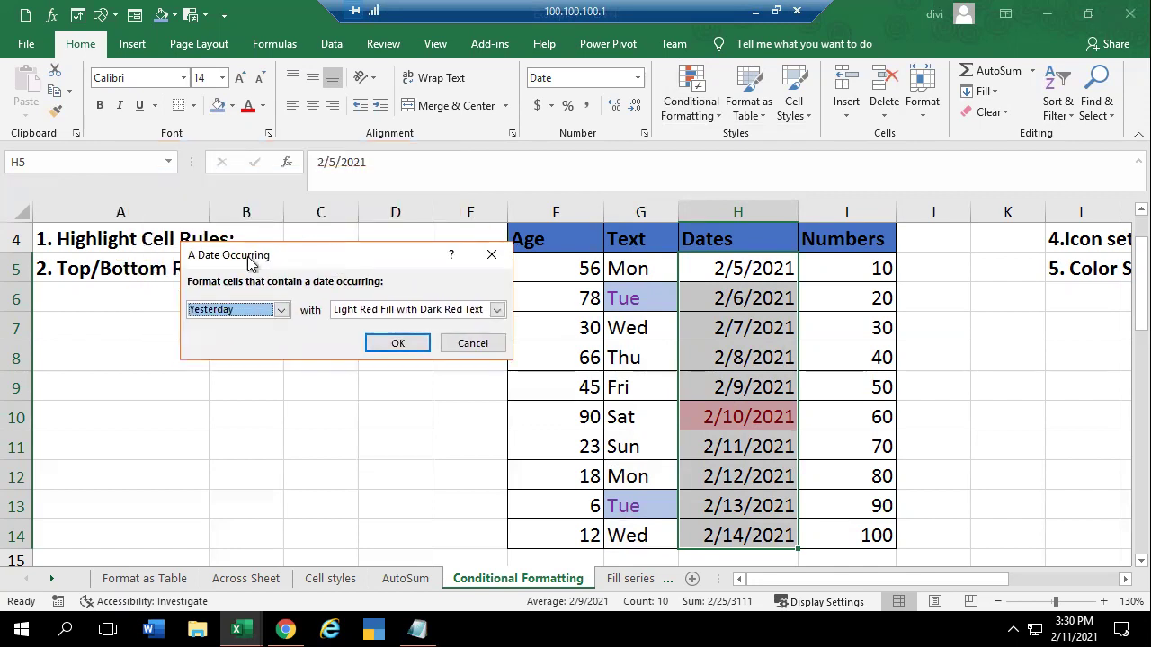
click(281, 311)
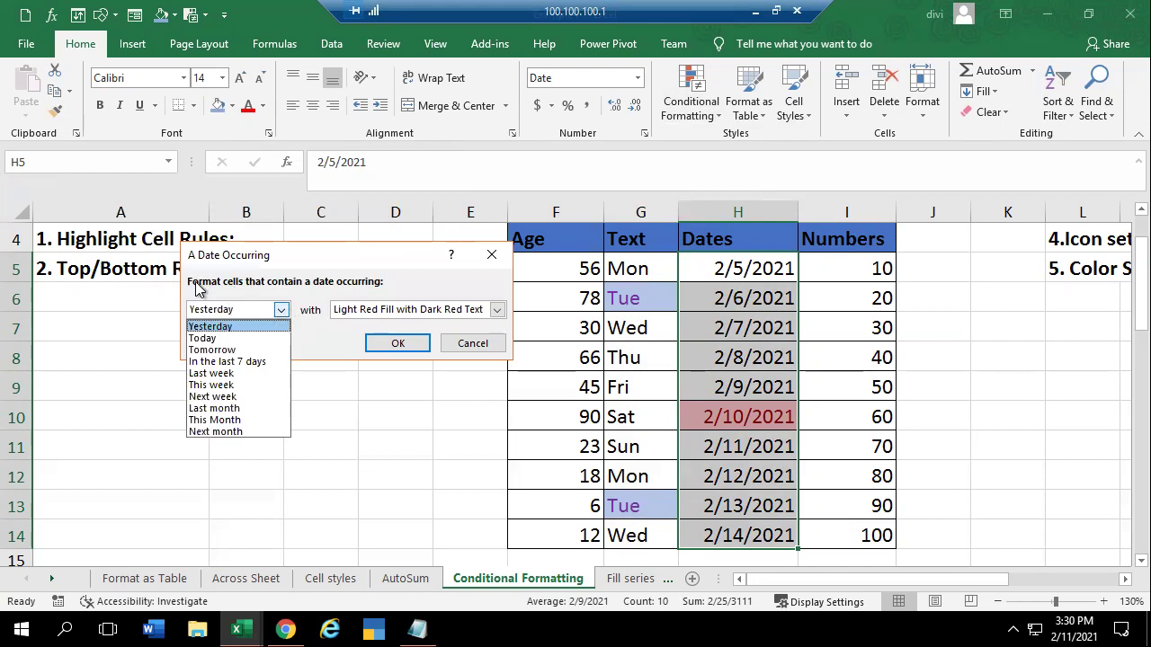
click(213, 339)
- Preview Last week, Next week and This month highlighting on the Dates column
click(282, 310)
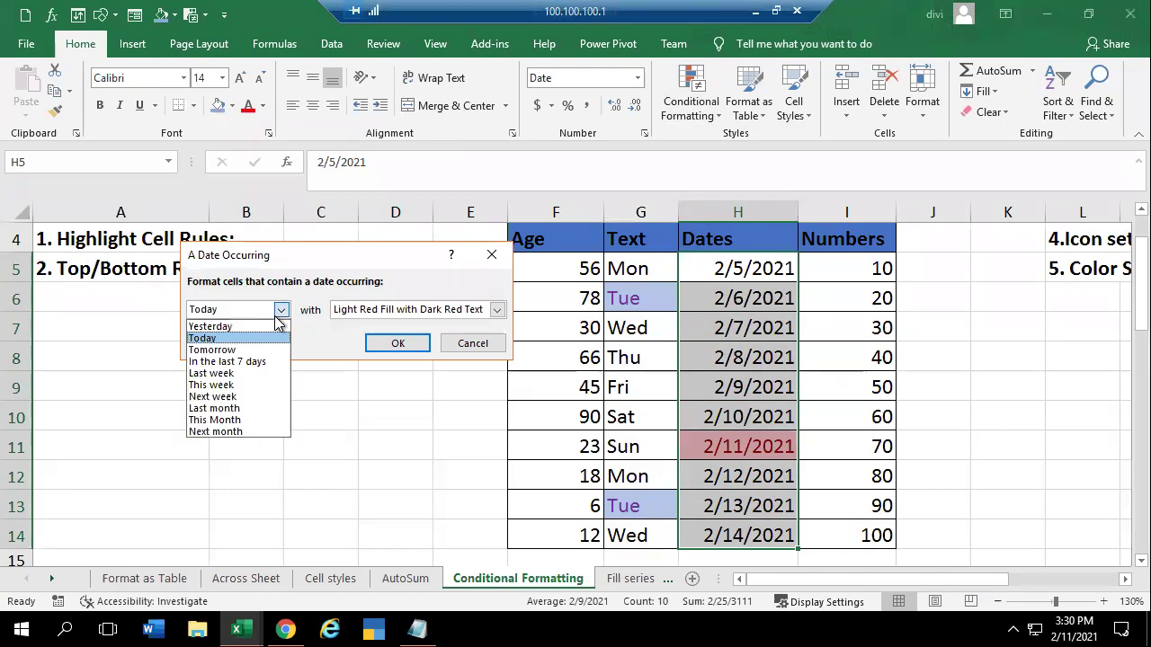
click(216, 374)
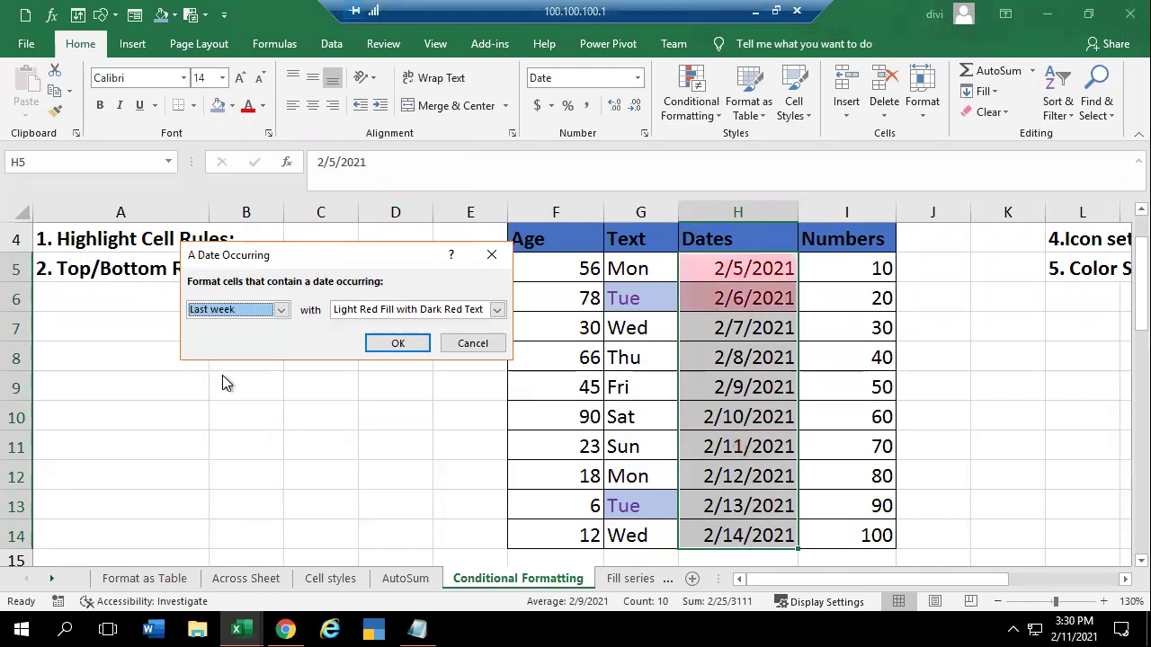
click(282, 309)
key(Escape)
key(Down)
key(Down)
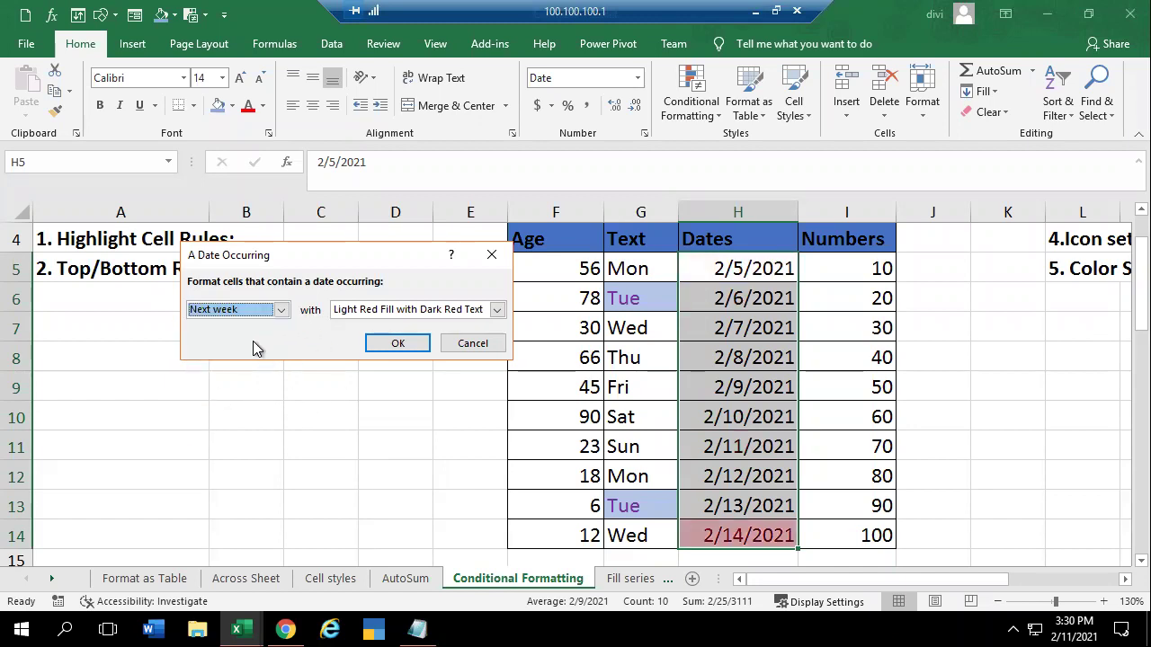
click(280, 311)
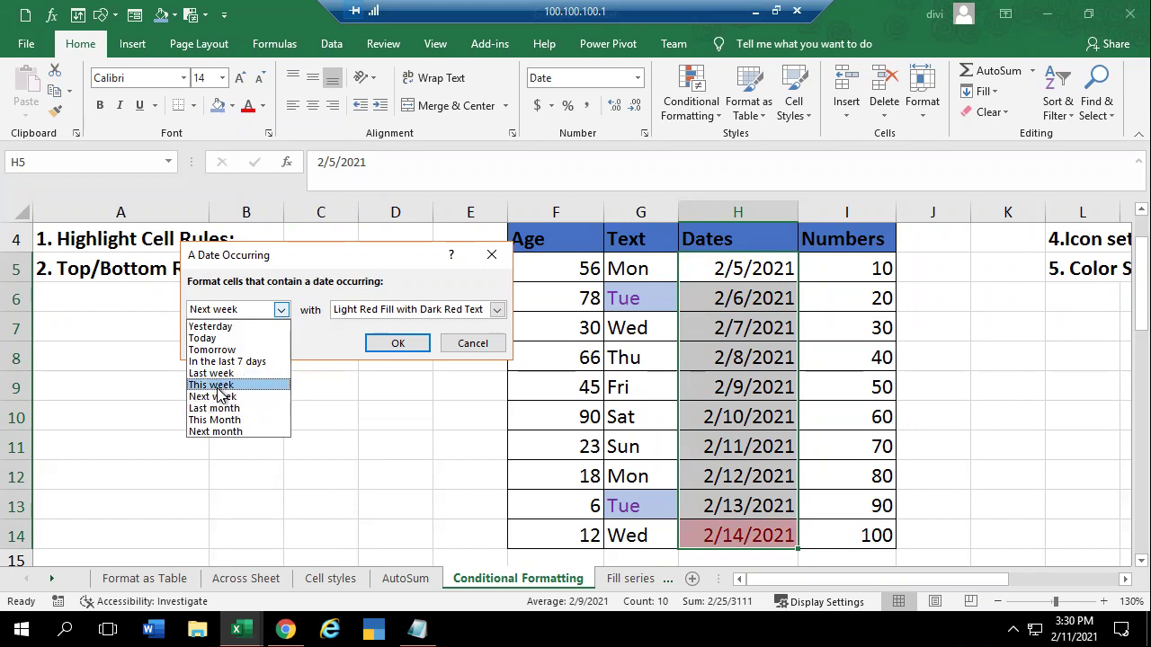
click(221, 420)
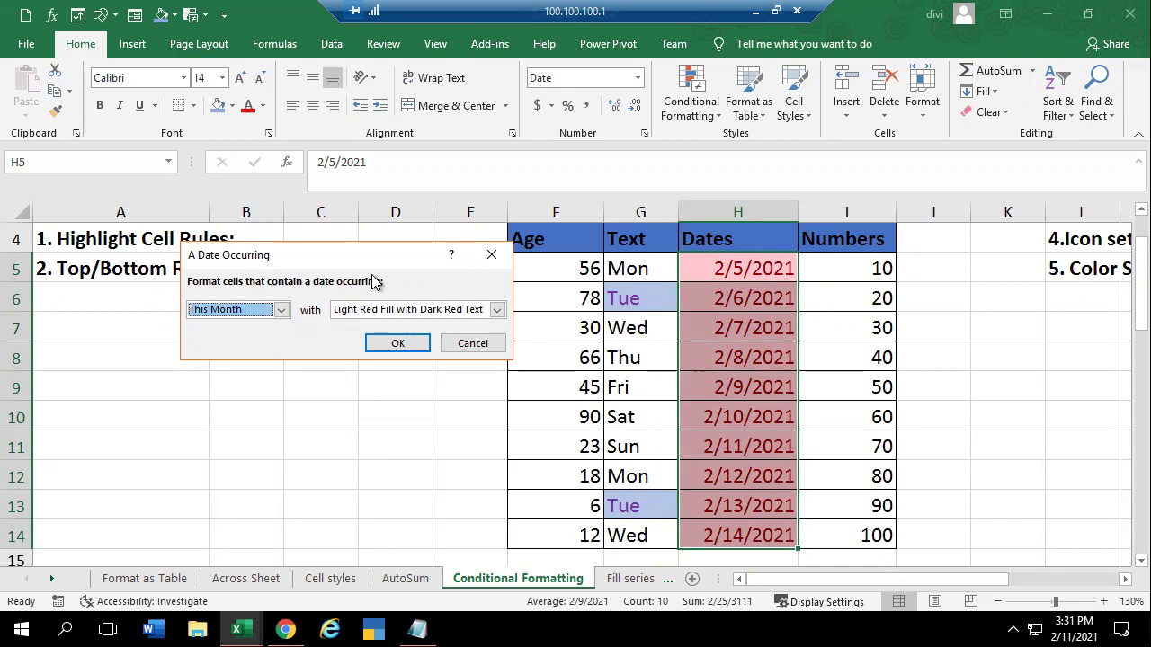
- Preview This week and then Today, and close the dialog without applying the rule
click(280, 310)
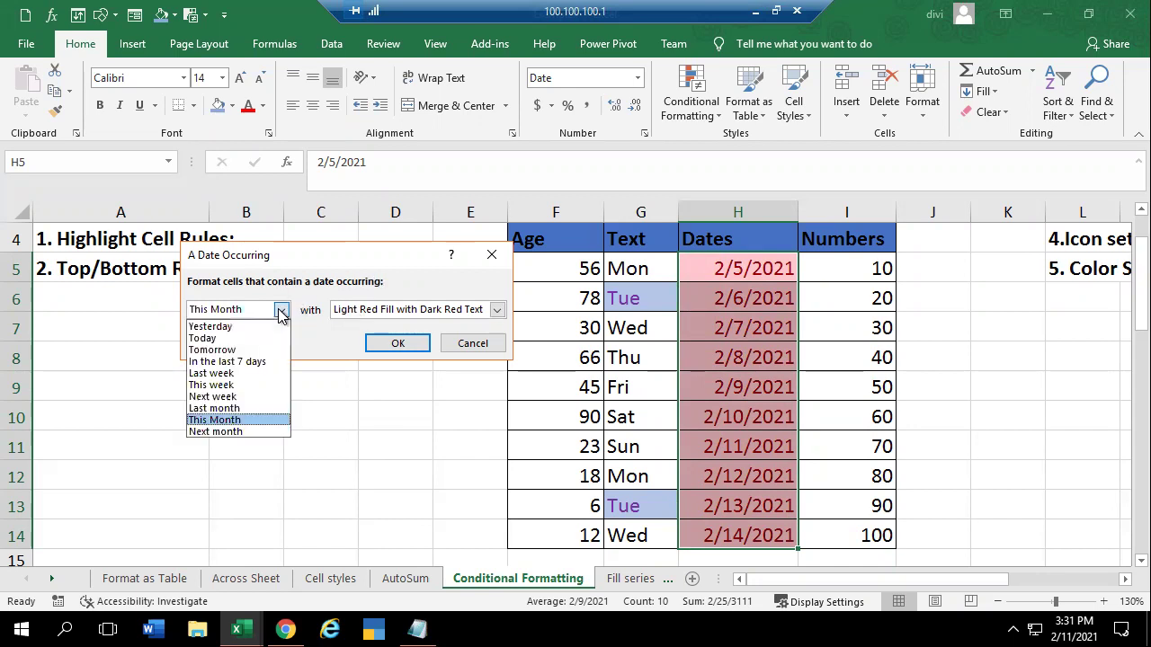
click(210, 385)
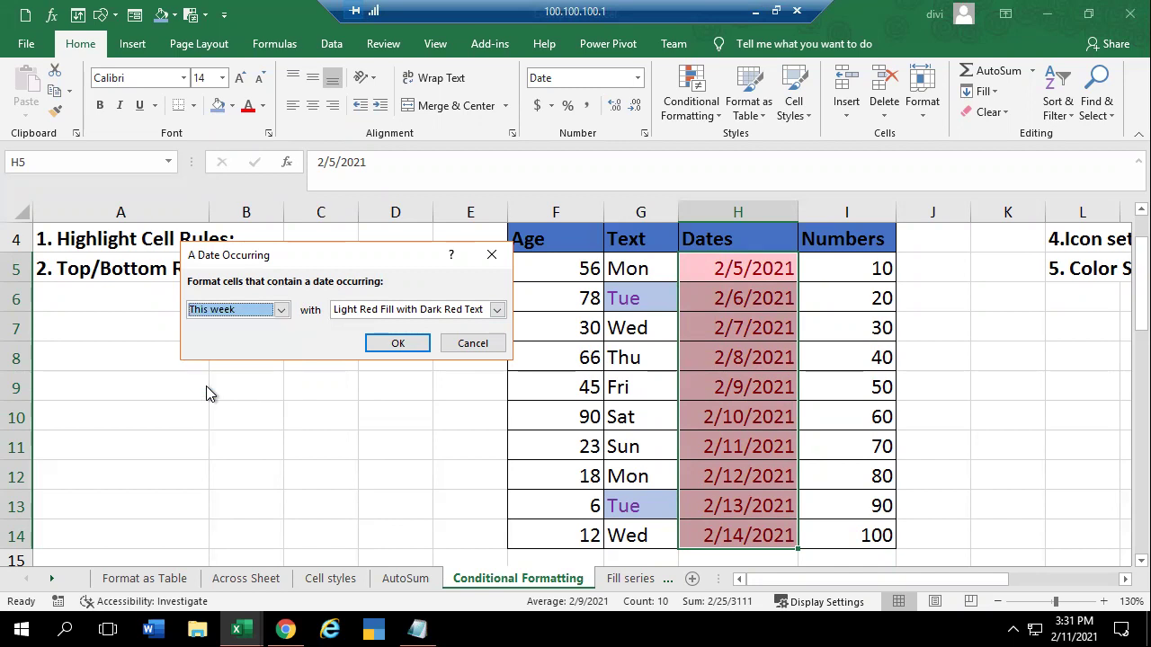
click(281, 312)
click(221, 338)
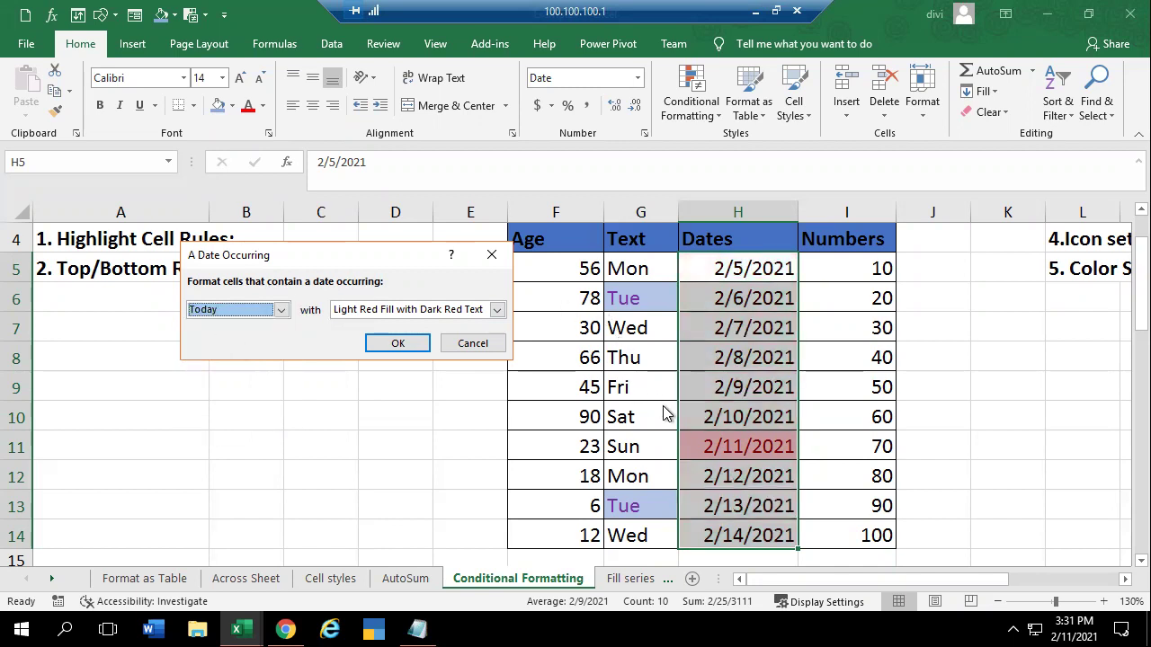
click(491, 258)
click(692, 117)
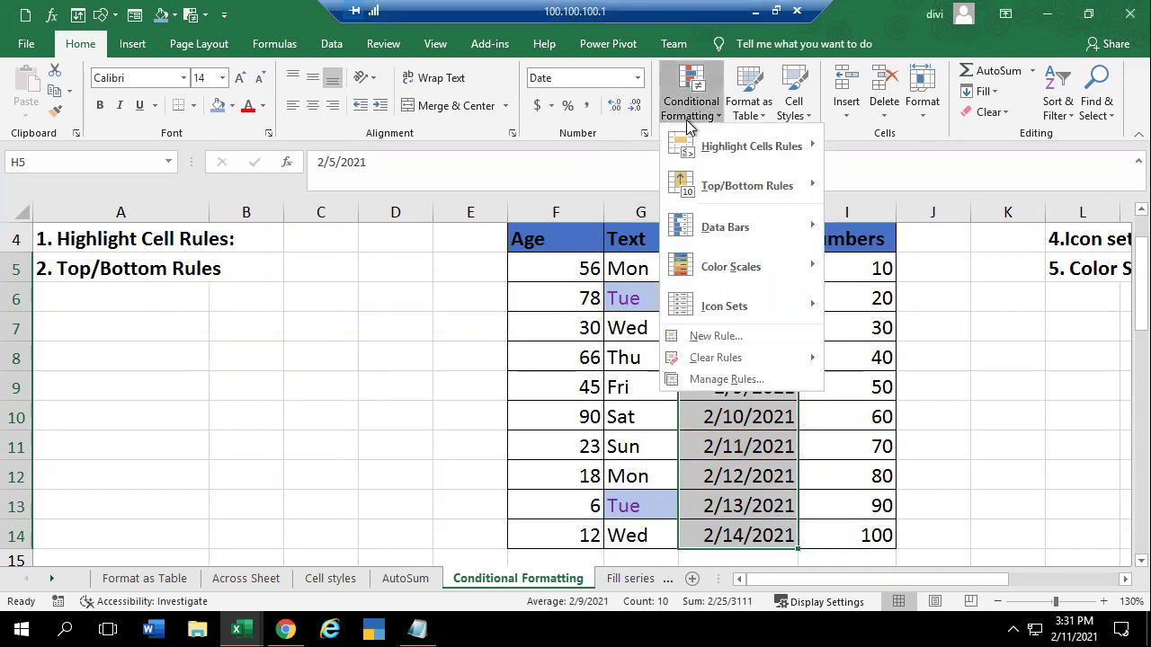
mouse_move(746, 189)
mouse_move(744, 147)
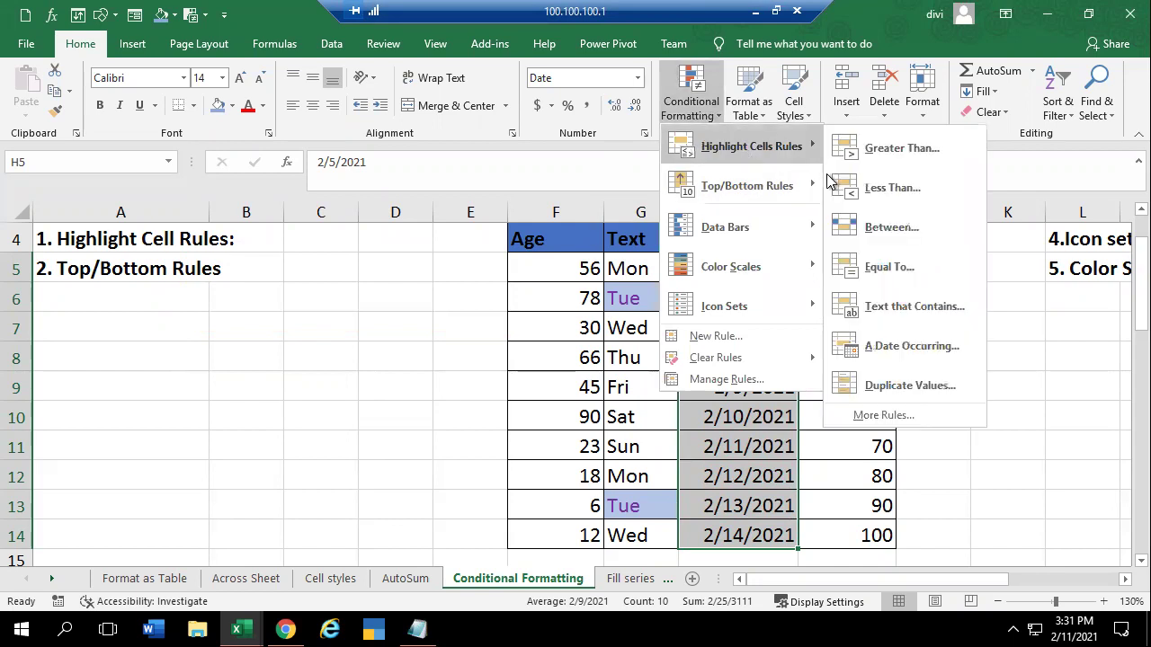
click(899, 351)
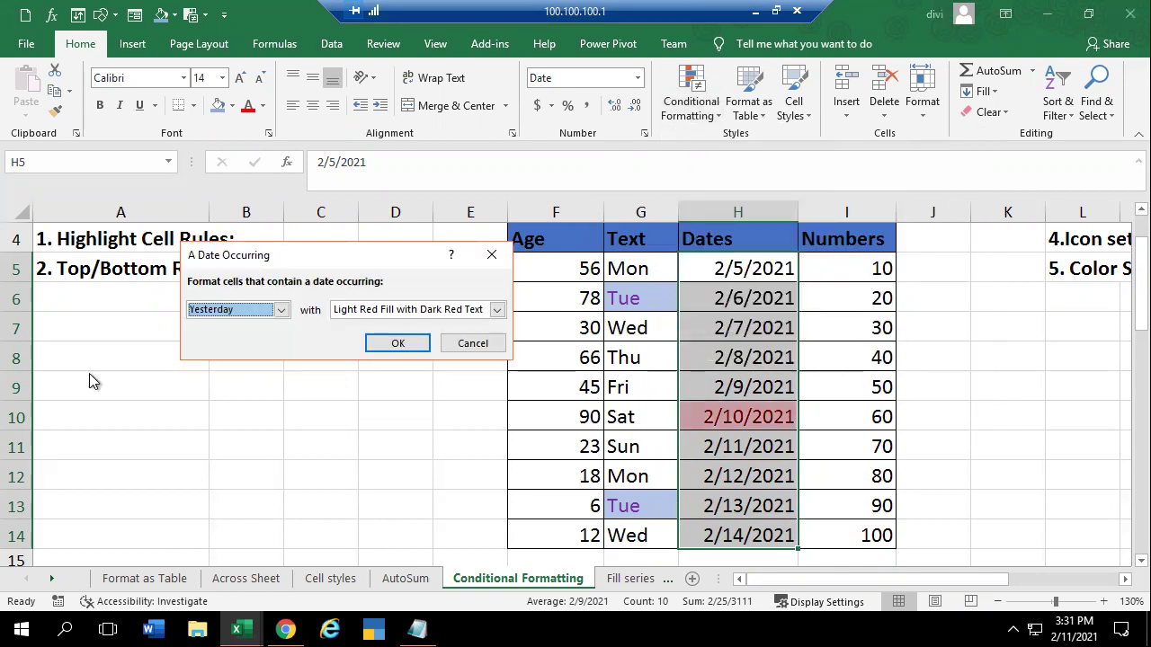
click(280, 312)
click(221, 376)
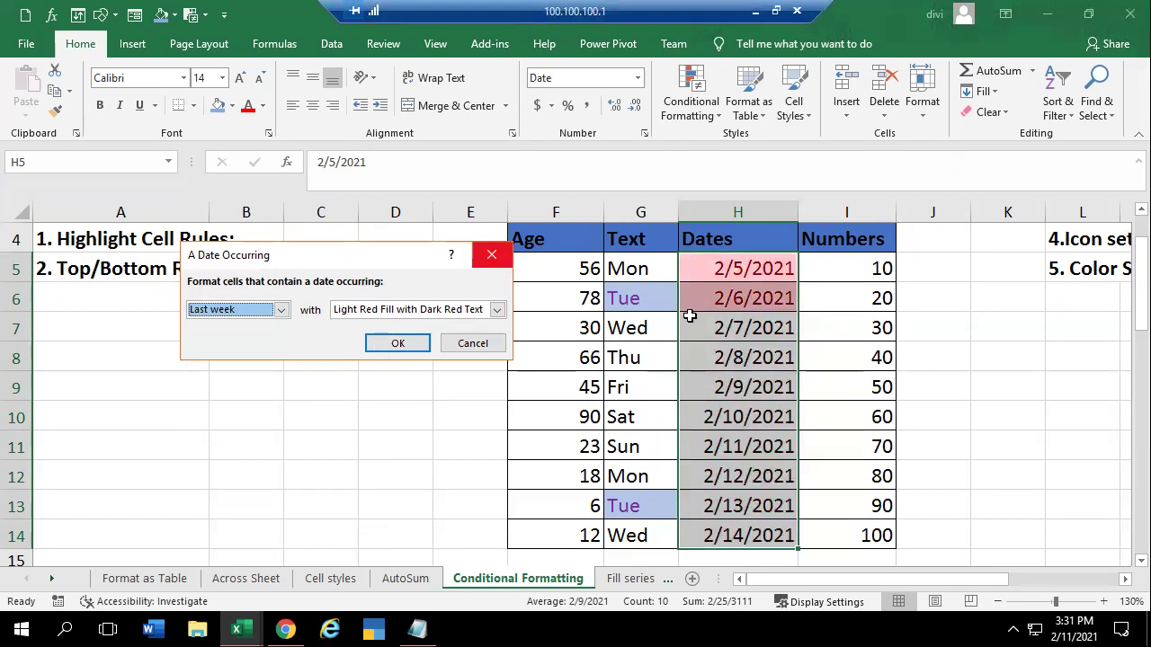
key(Escape)
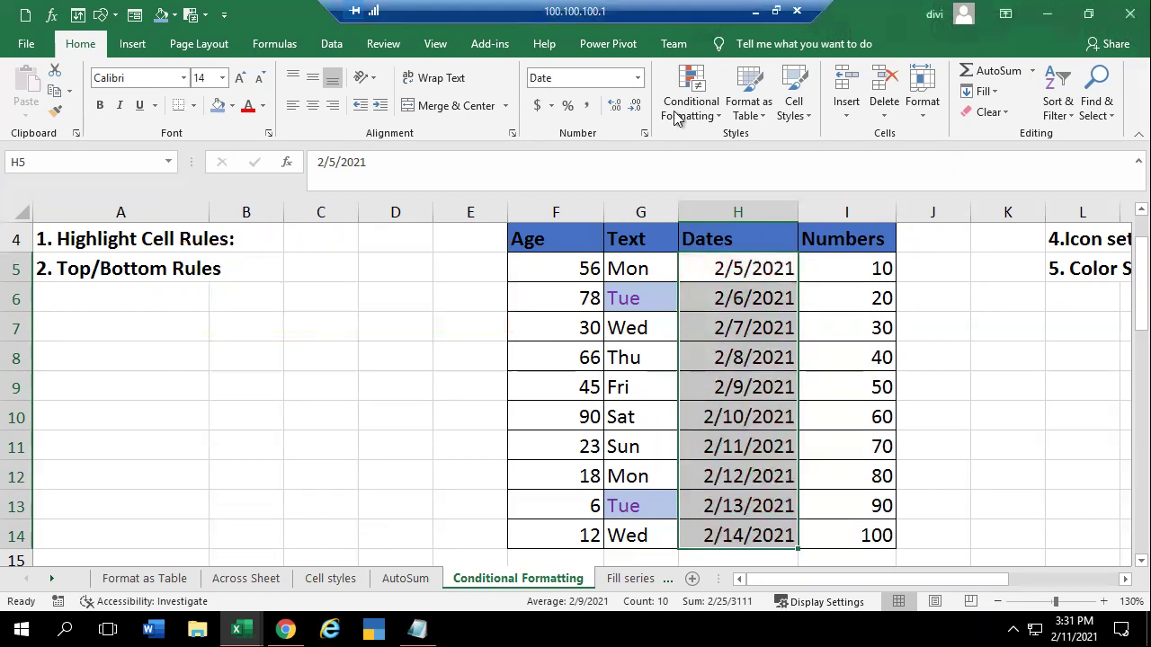
click(682, 107)
mouse_move(746, 147)
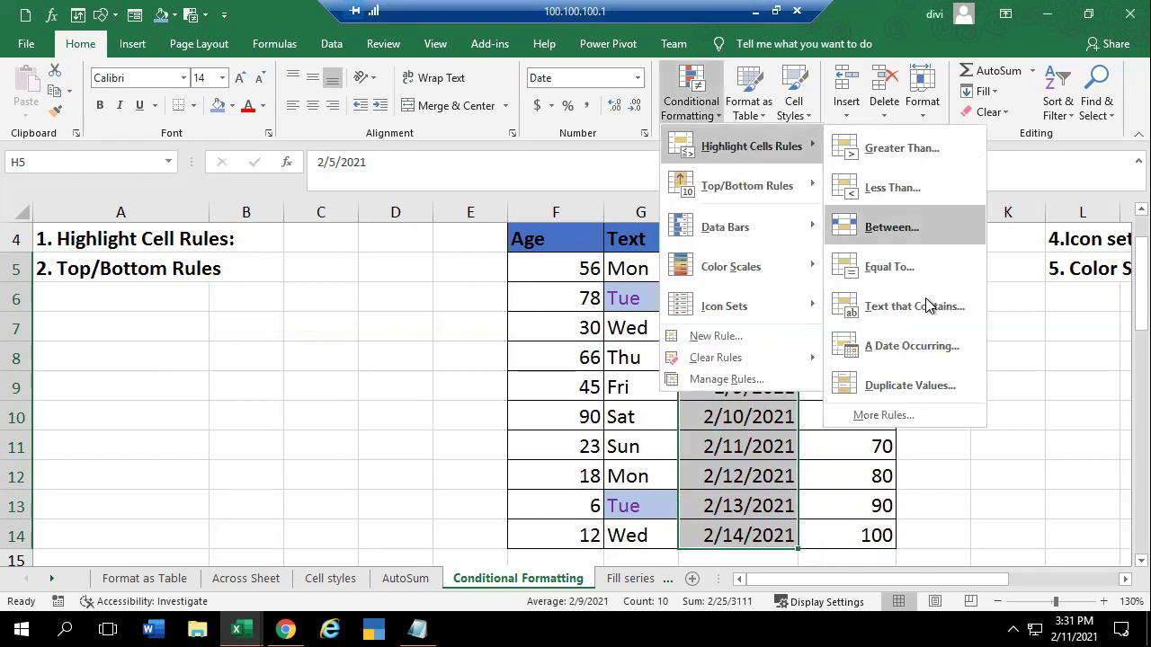
click(709, 455)
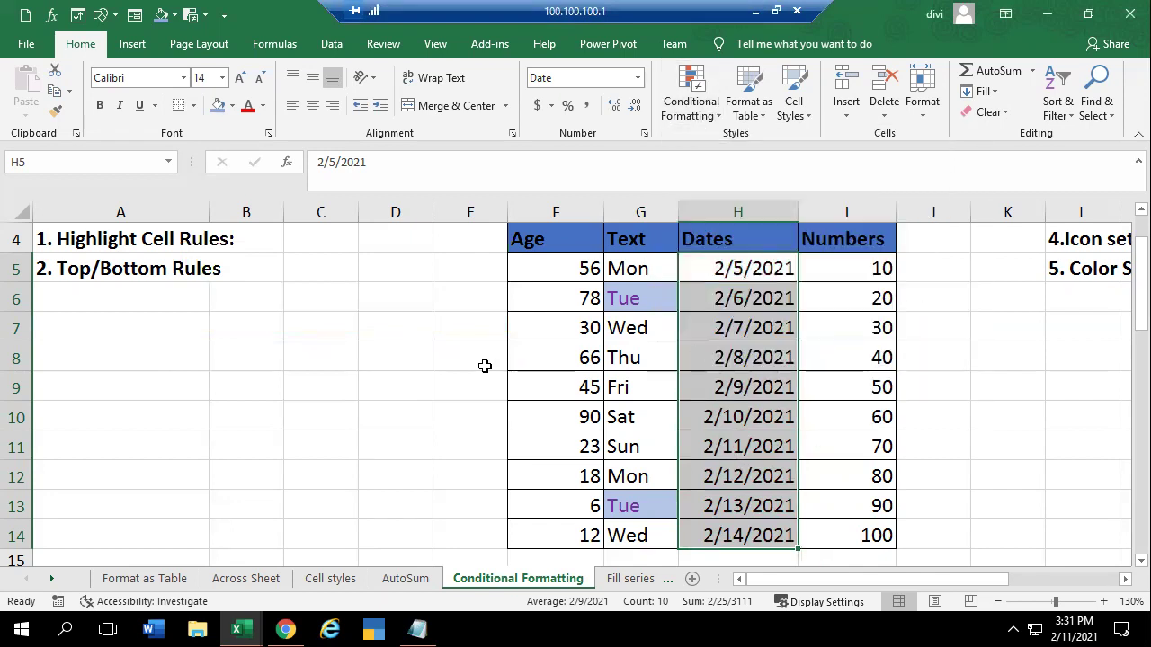
- Select the student names A39:A50 and bring up Conditional Formatting's Highlight Cells Rules submenu
scroll(485, 361, down, 3)
scroll(486, 361, down, 11)
scroll(247, 367, up, 4)
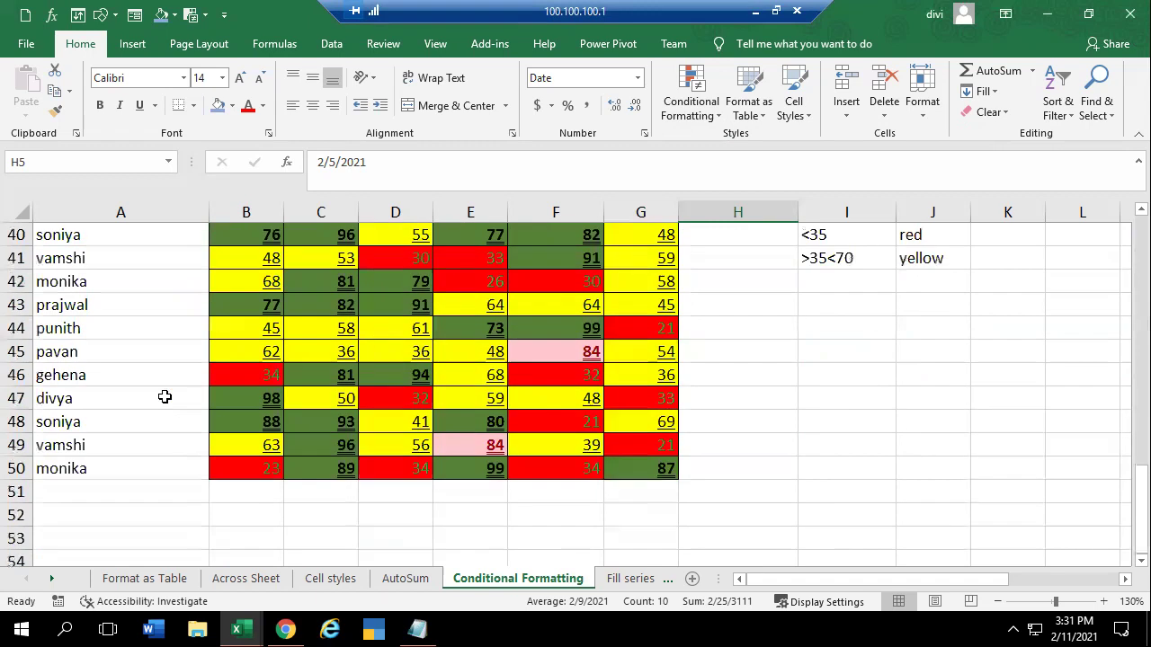
scroll(165, 397, down, 1)
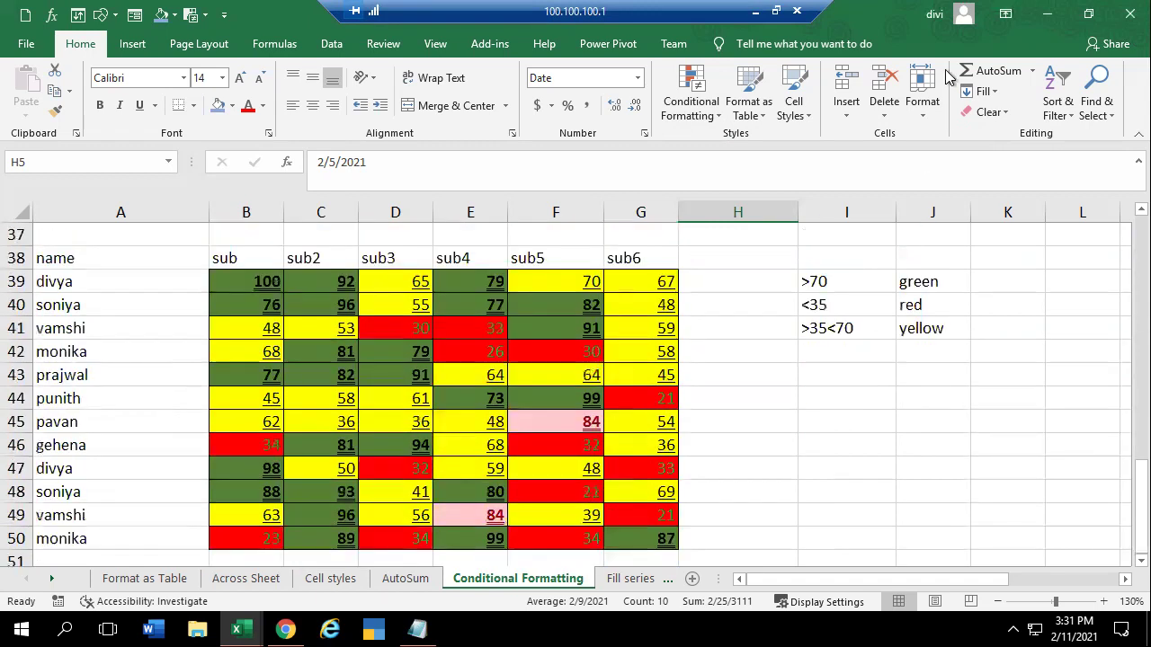
drag(72, 286, 95, 530)
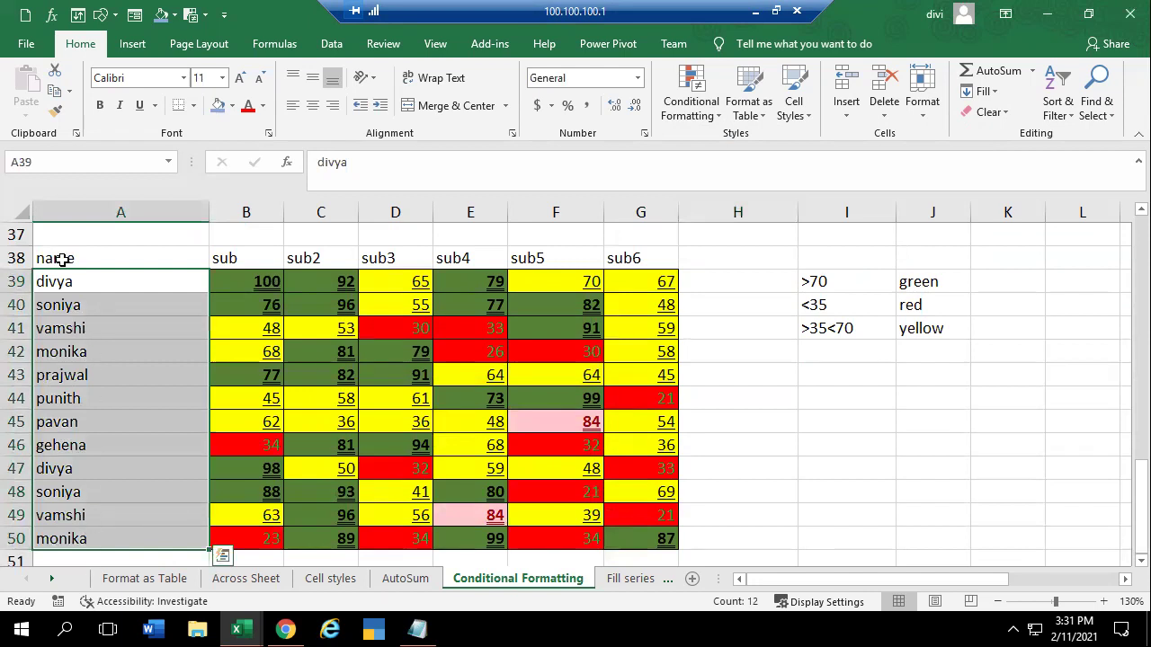
click(692, 98)
mouse_move(690, 147)
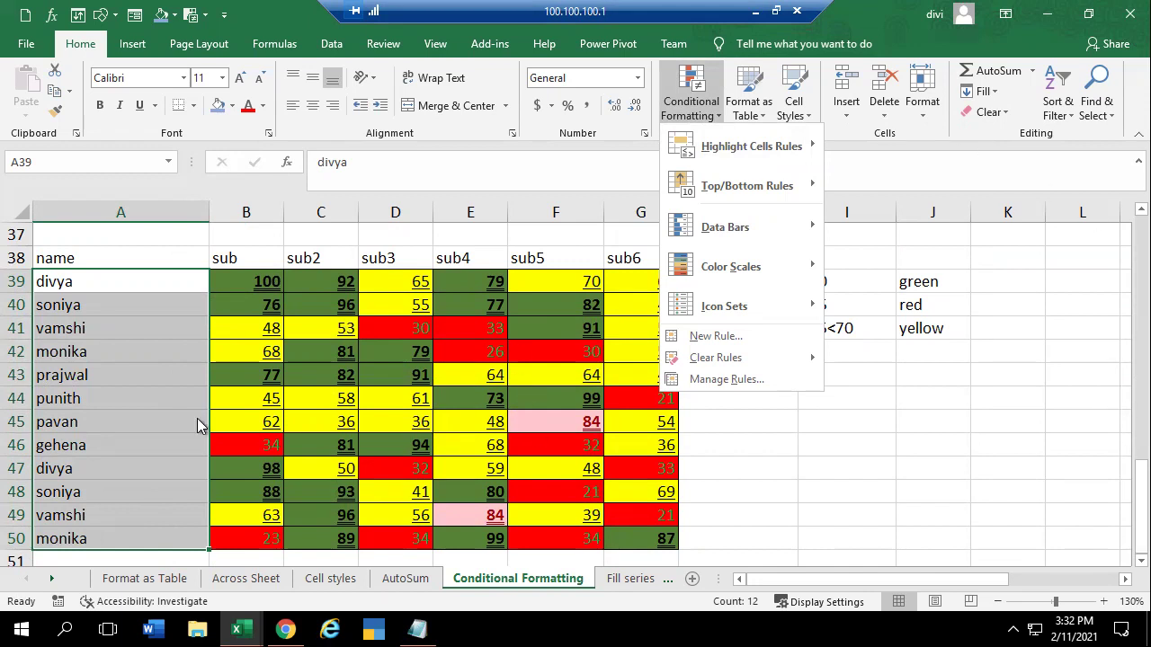
mouse_move(717, 225)
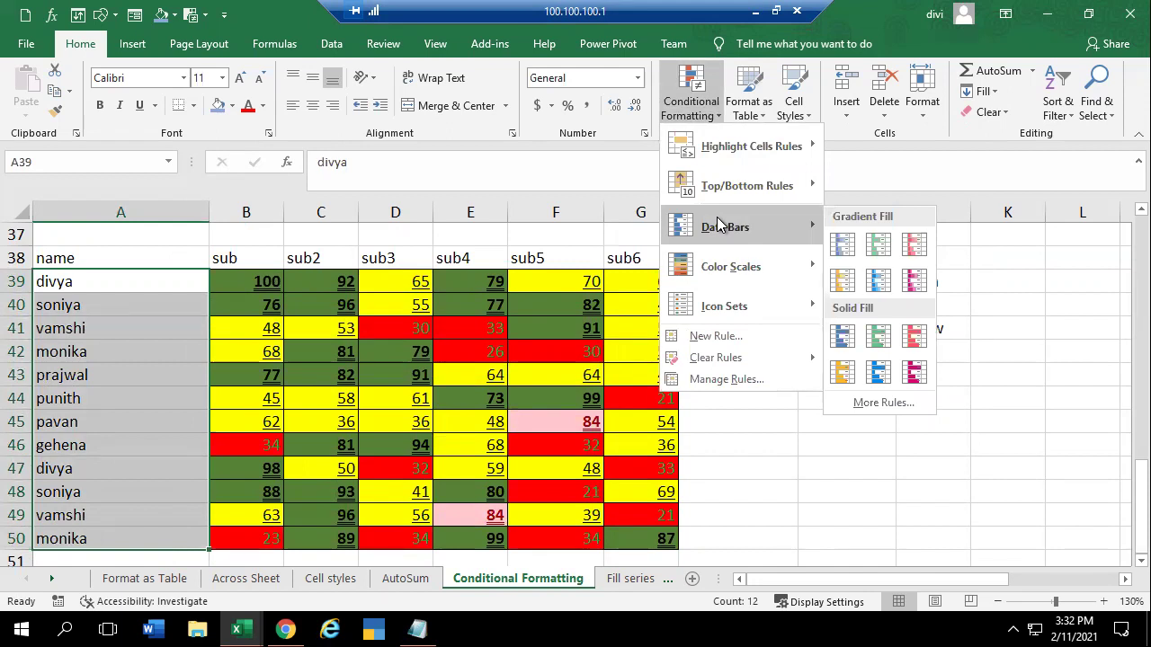
mouse_move(727, 159)
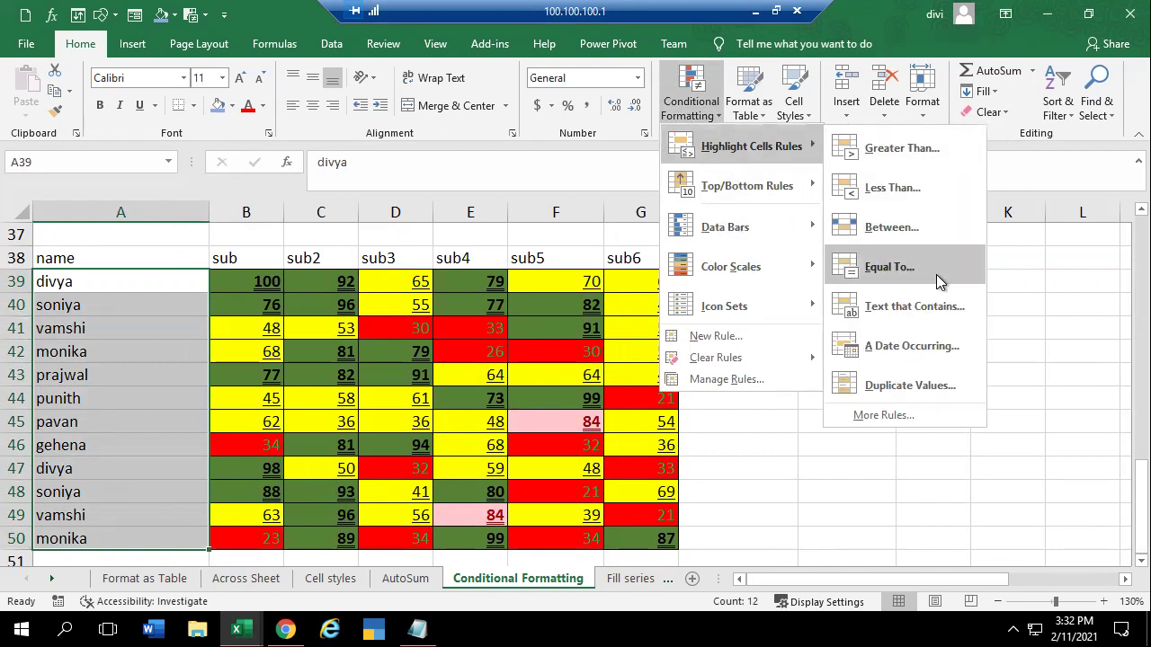
- In a Duplicate Values rule, toggle between Duplicate and Unique previews, then close it unapplied
click(899, 384)
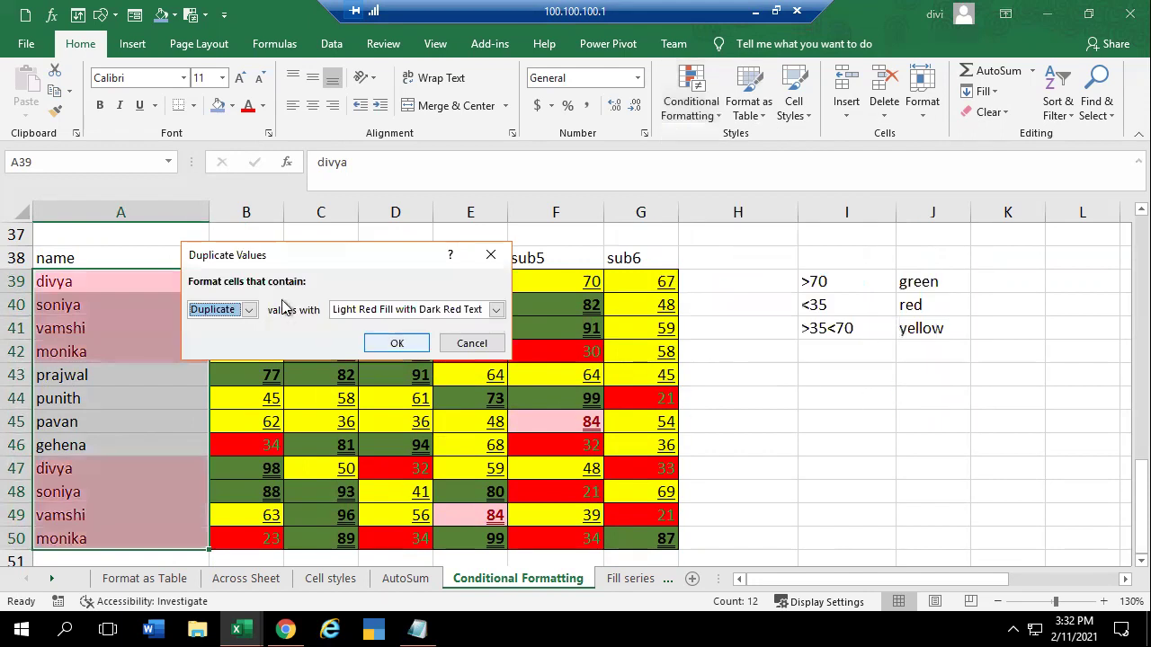
drag(274, 260, 491, 267)
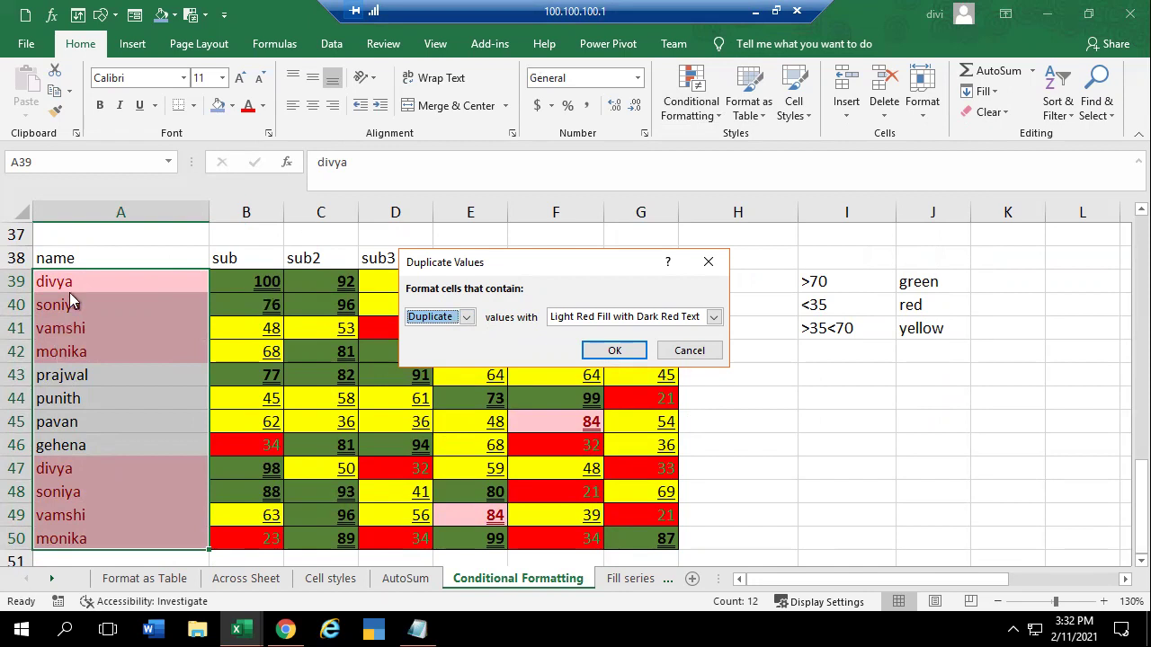
click(464, 319)
click(437, 348)
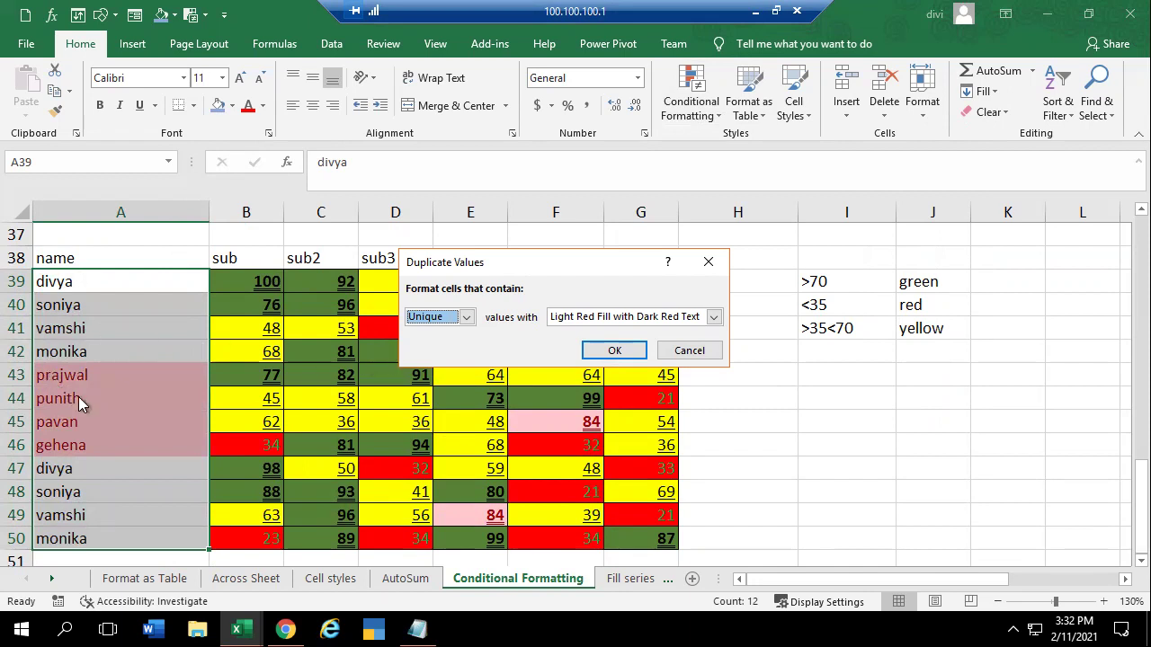
click(467, 317)
click(471, 333)
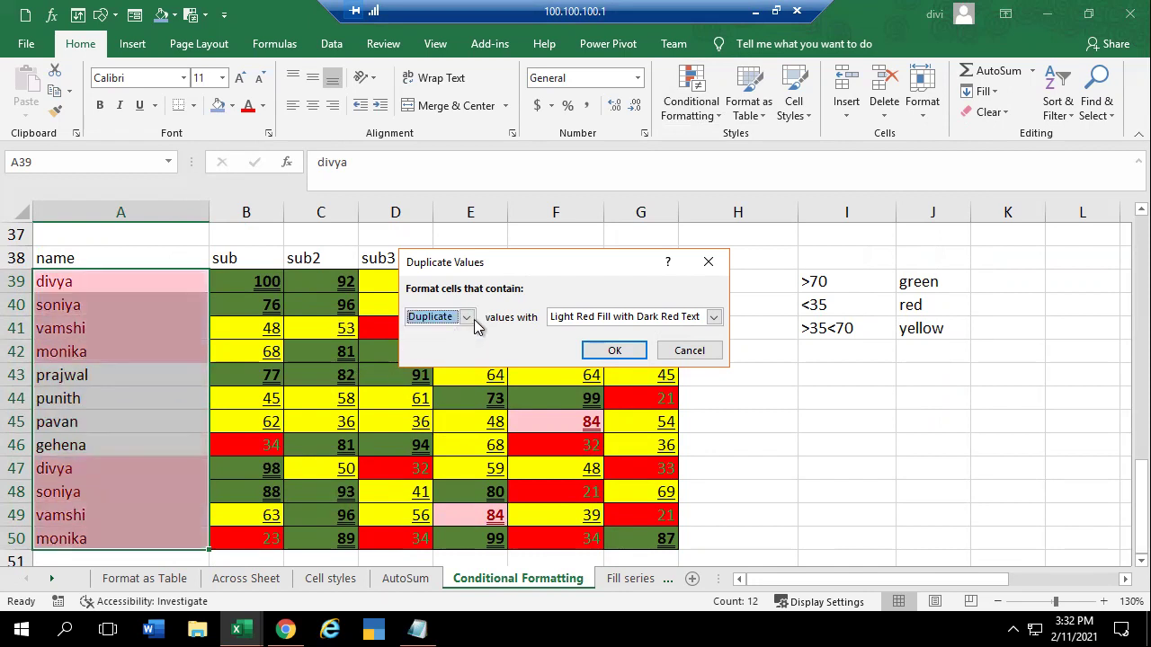
click(466, 317)
click(452, 347)
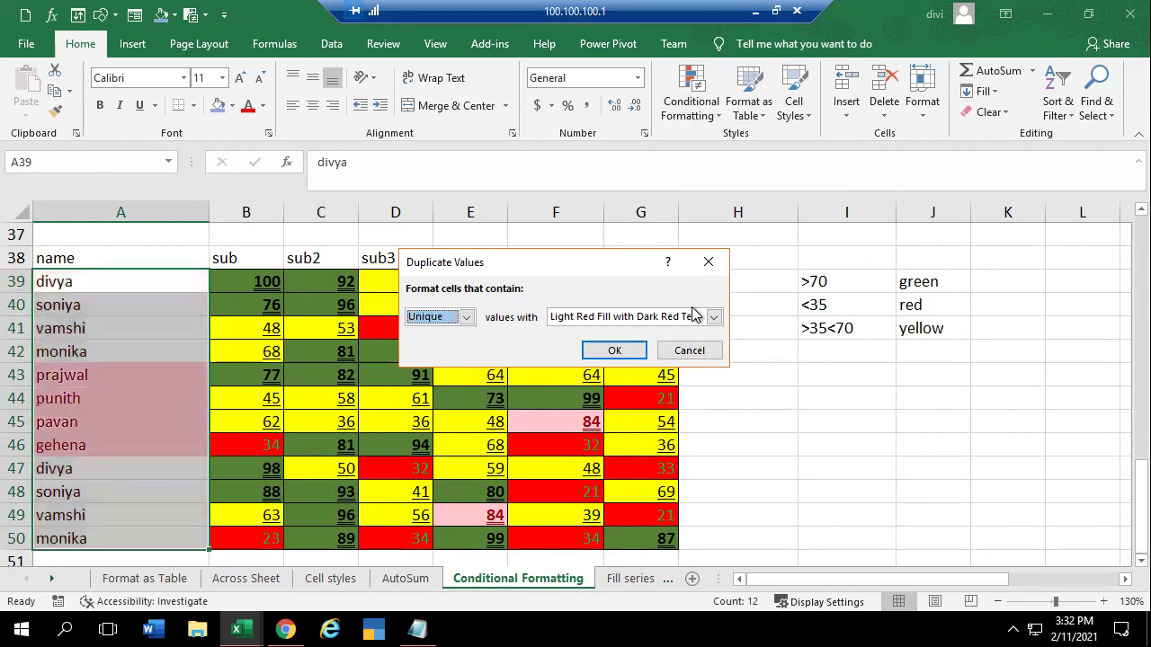
click(709, 261)
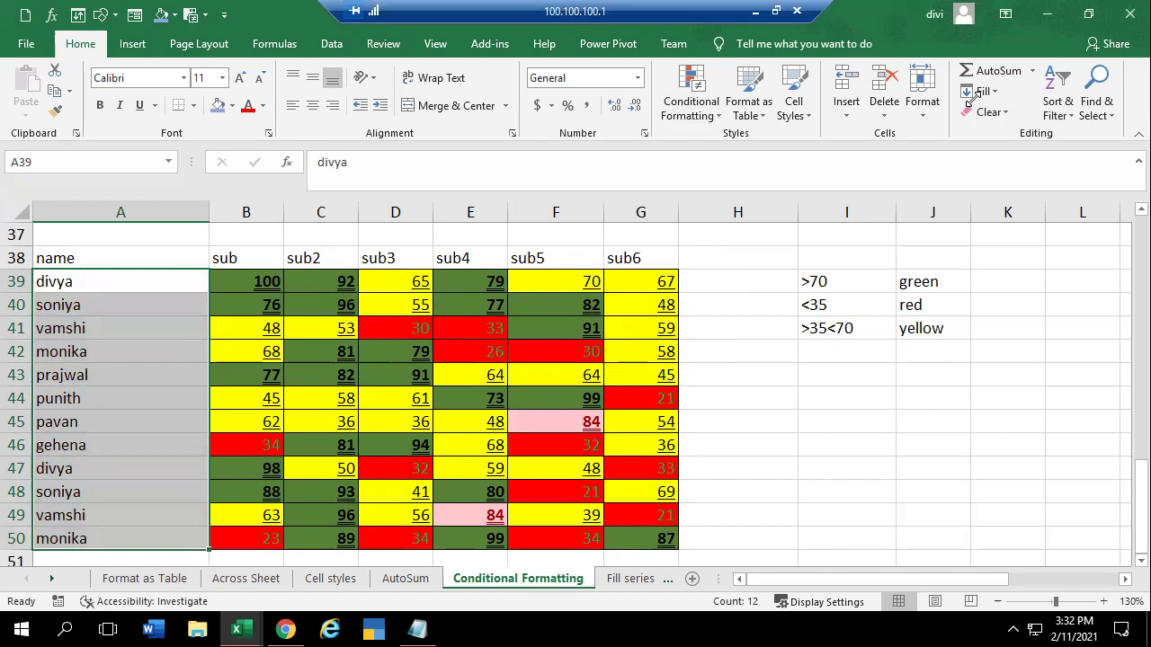
- Deselect the names and browse the Conditional Formatting menu before dismissing it
click(810, 402)
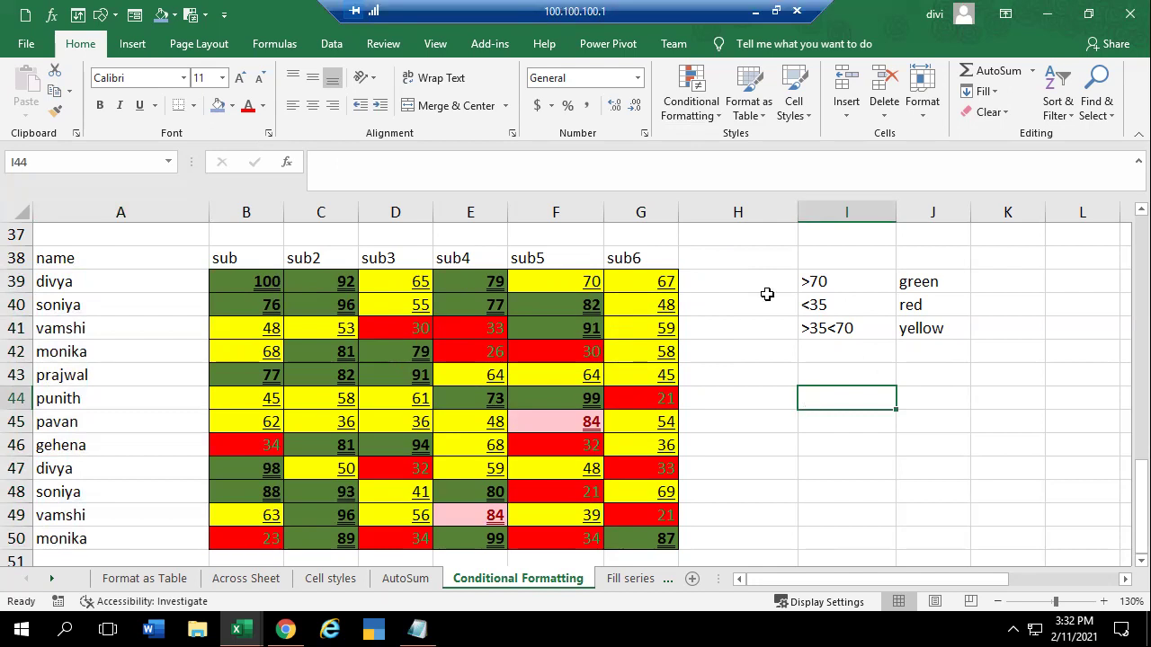
click(708, 108)
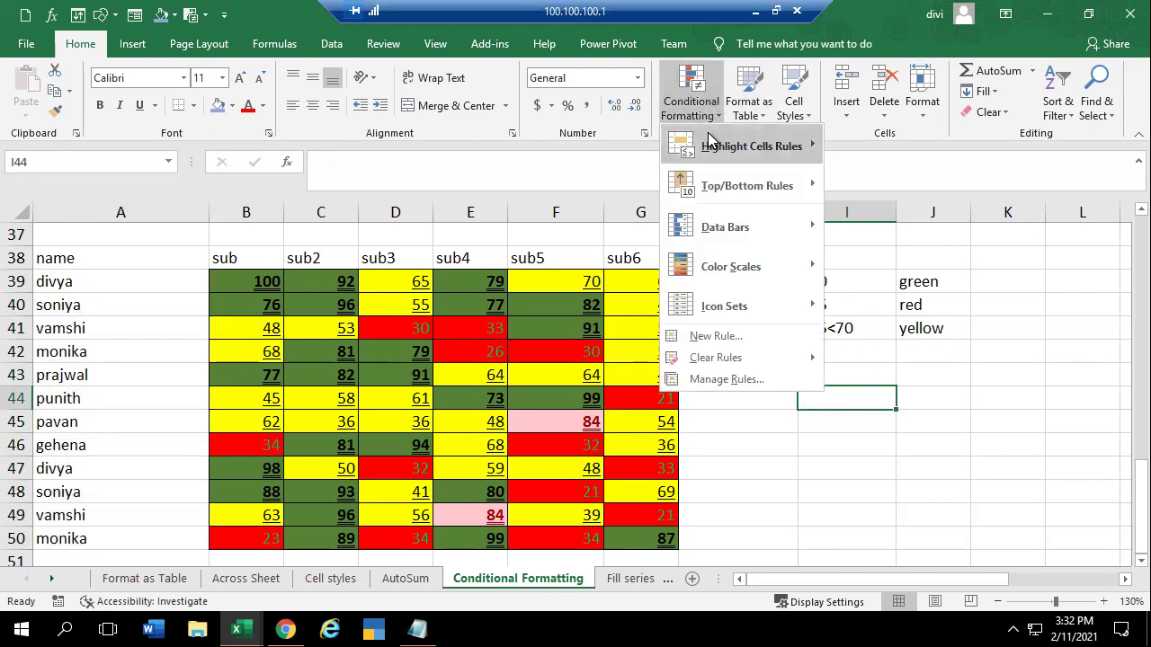
mouse_move(737, 146)
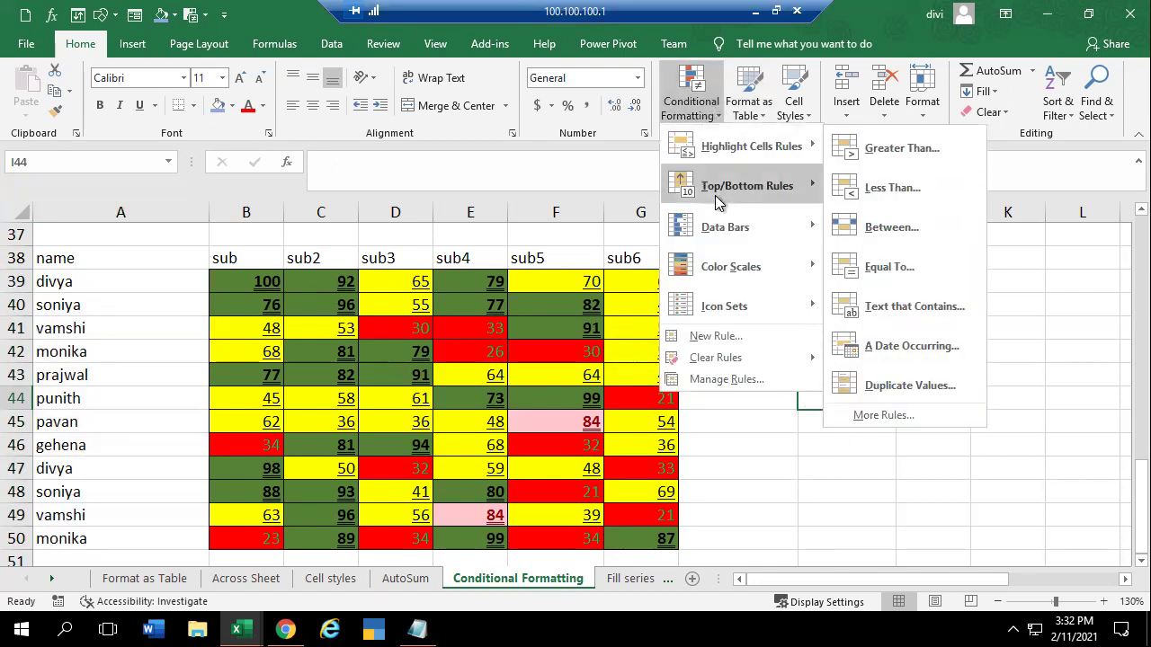
mouse_move(716, 195)
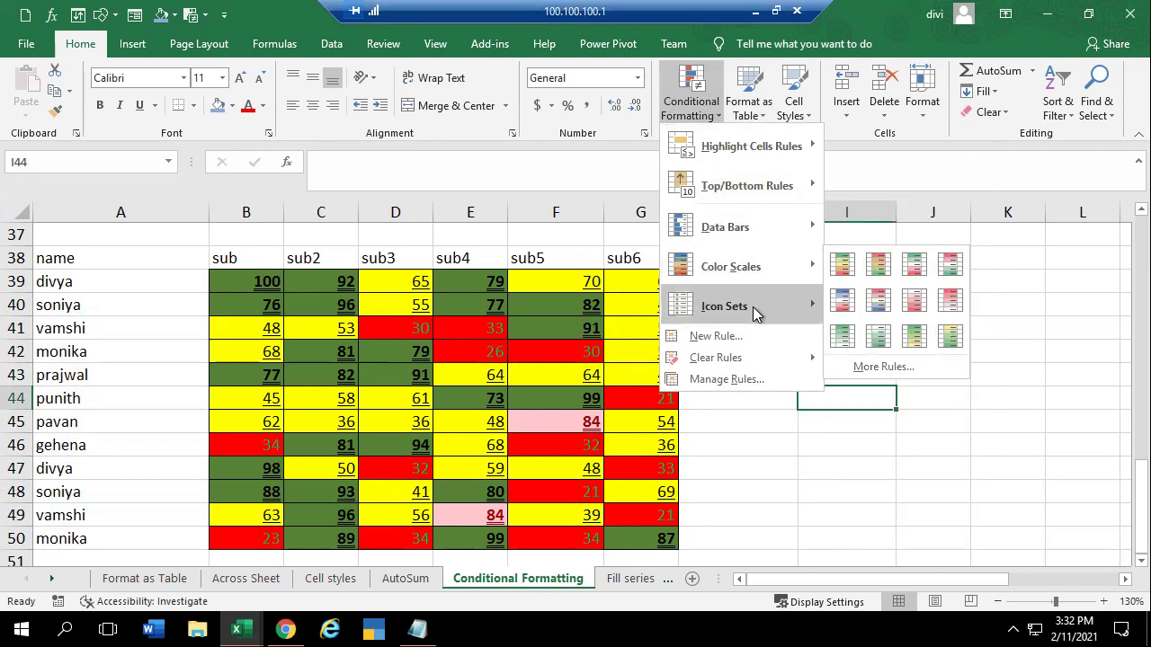
click(710, 446)
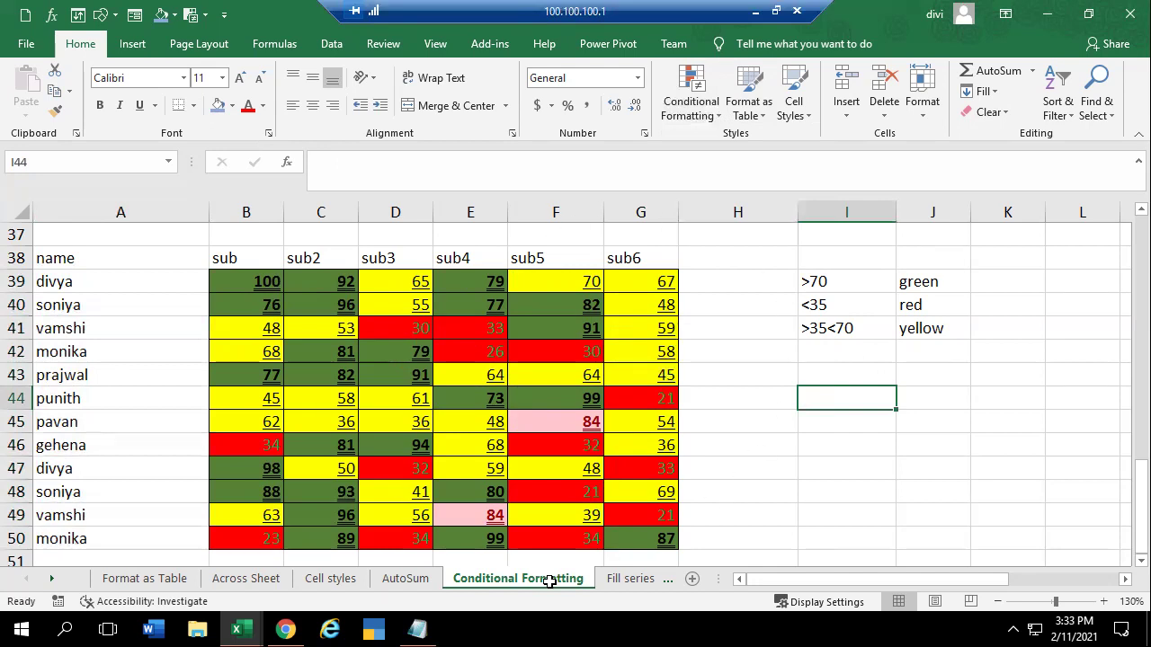
- Minimize both Excel workbooks and refresh the desktop
click(1066, 22)
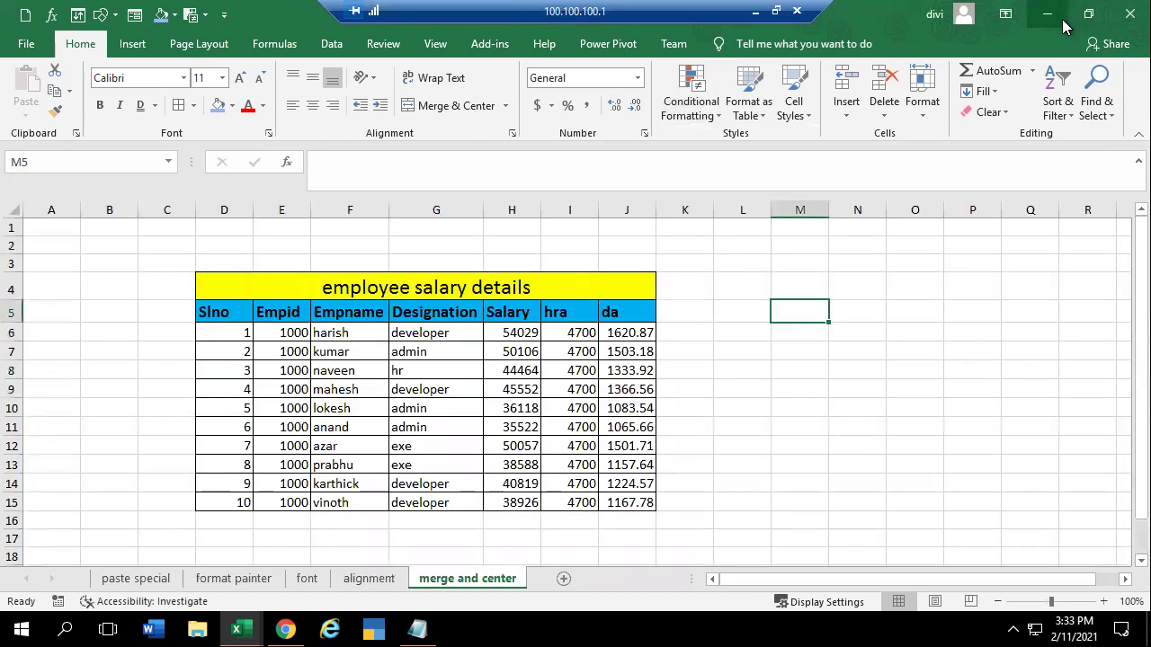
click(1050, 14)
right_click(272, 368)
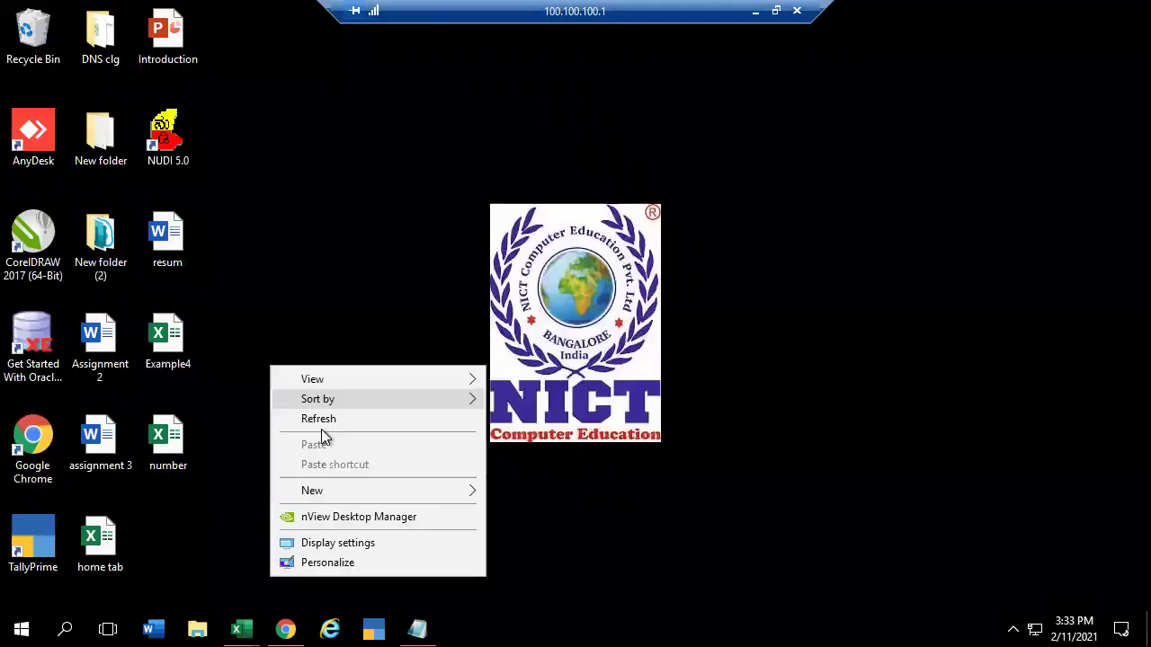
click(319, 420)
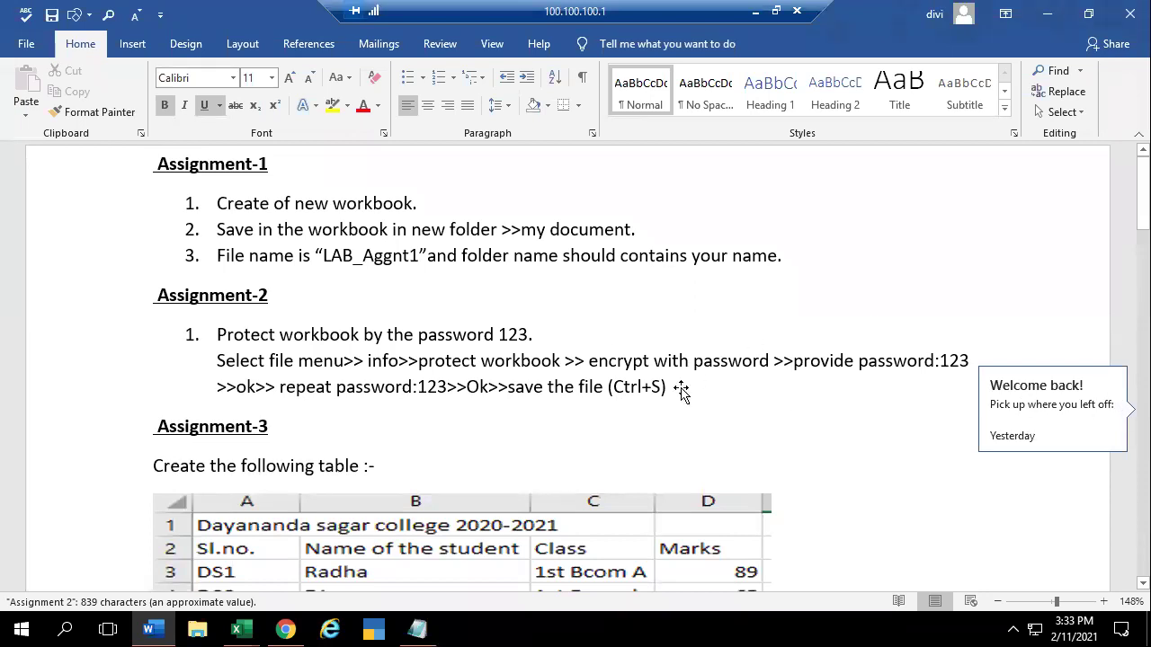
- Scroll the Assignment 2 document in Word to view the listed assignments
scroll(683, 386, down, 9)
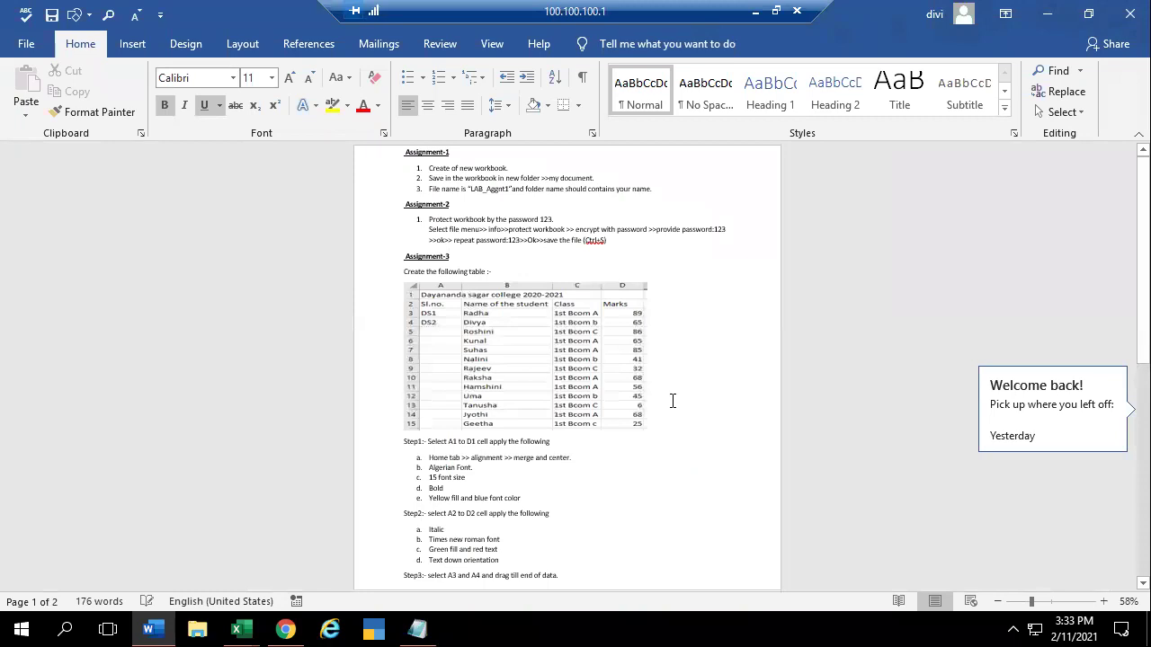
scroll(673, 401, up, 1)
scroll(671, 402, up, 2)
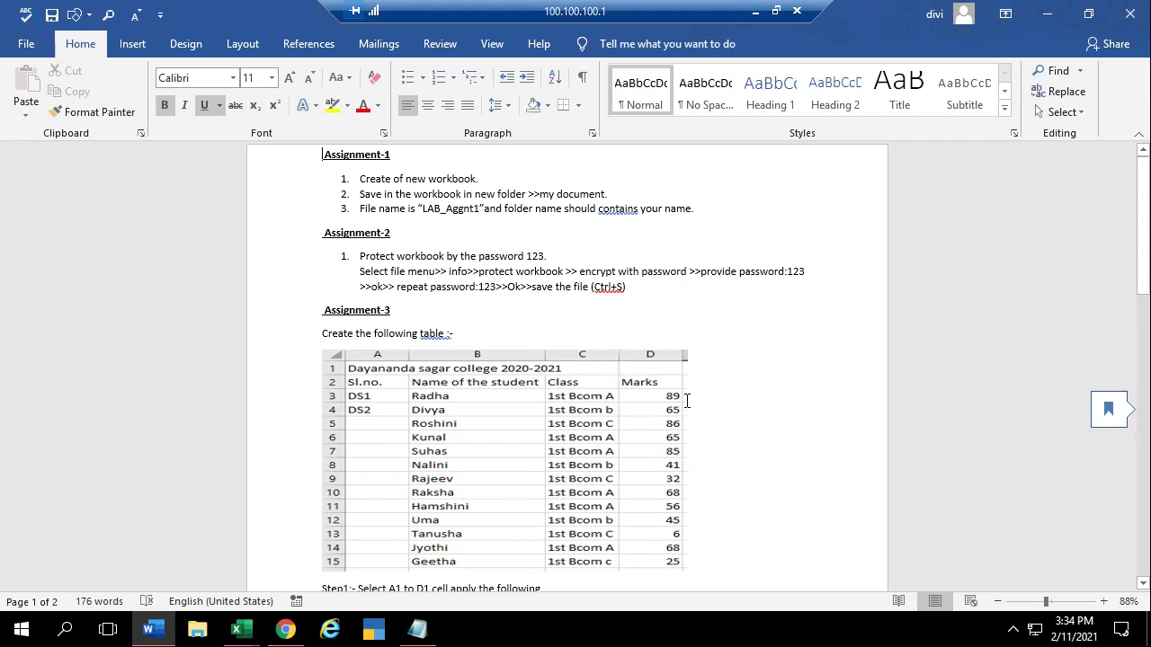
- Inspect the marks table picture in the Word assignment document
click(636, 454)
scroll(636, 454, down, 10)
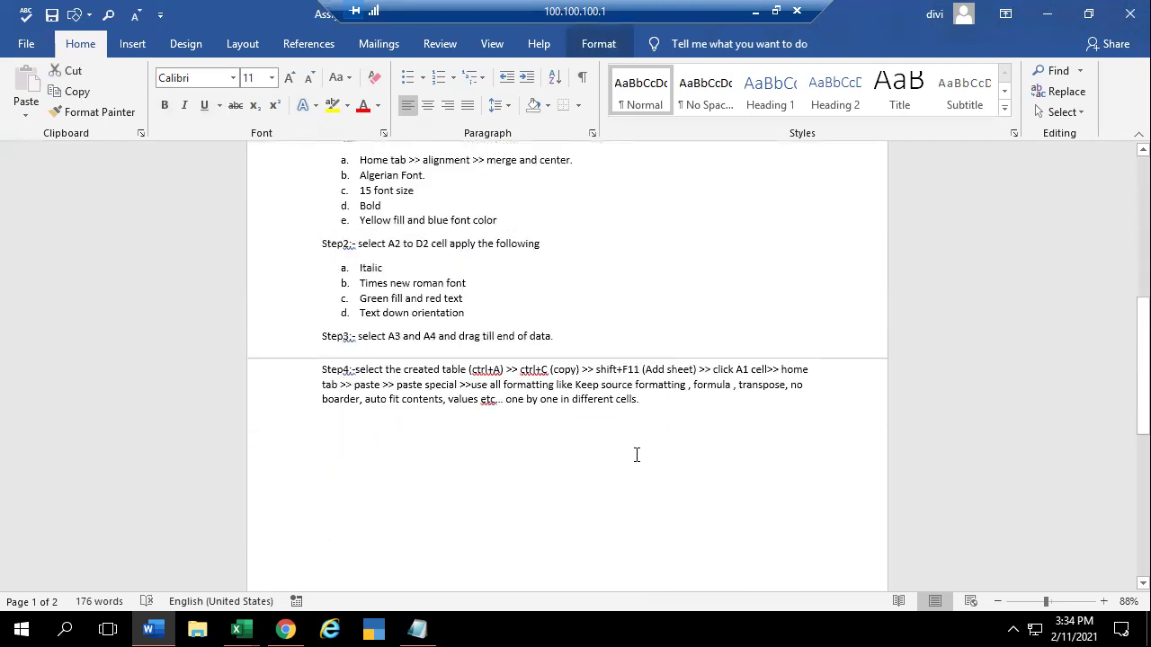
scroll(636, 457, up, 1)
scroll(630, 441, up, 1)
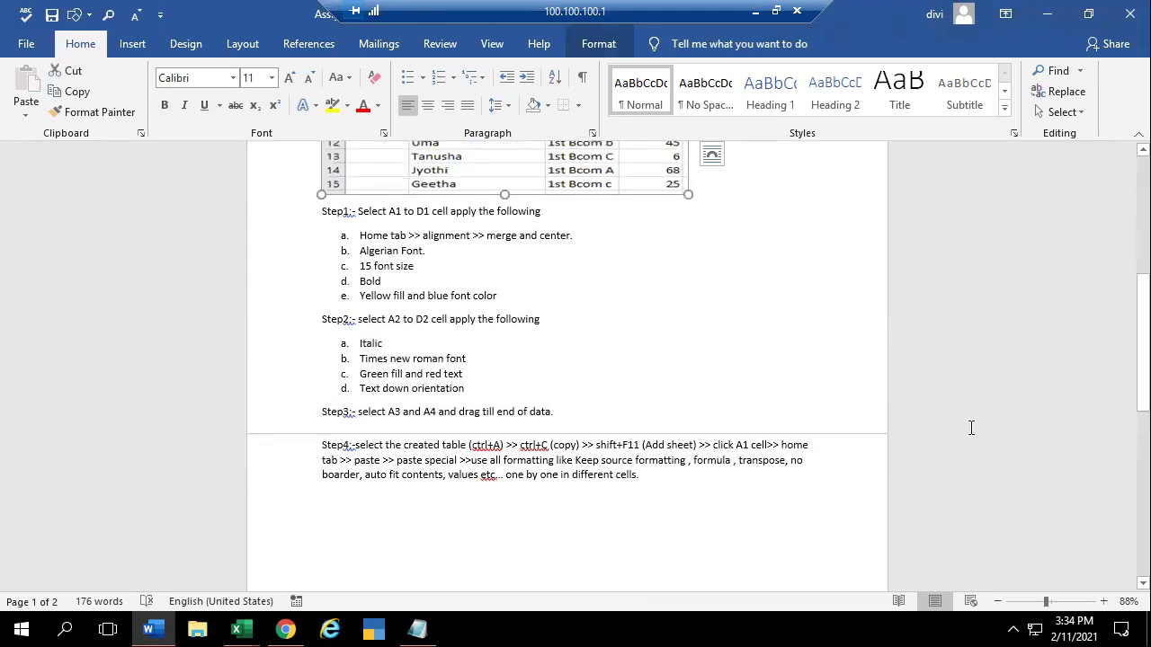
click(851, 321)
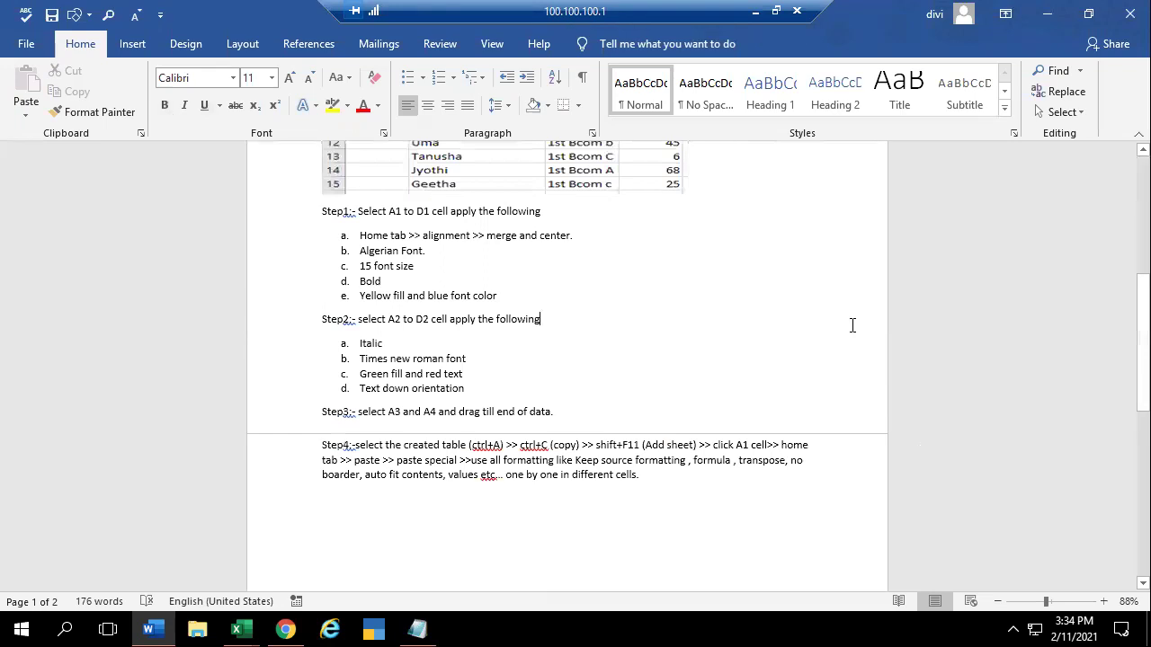
scroll(665, 362, up, 3)
scroll(673, 373, up, 7)
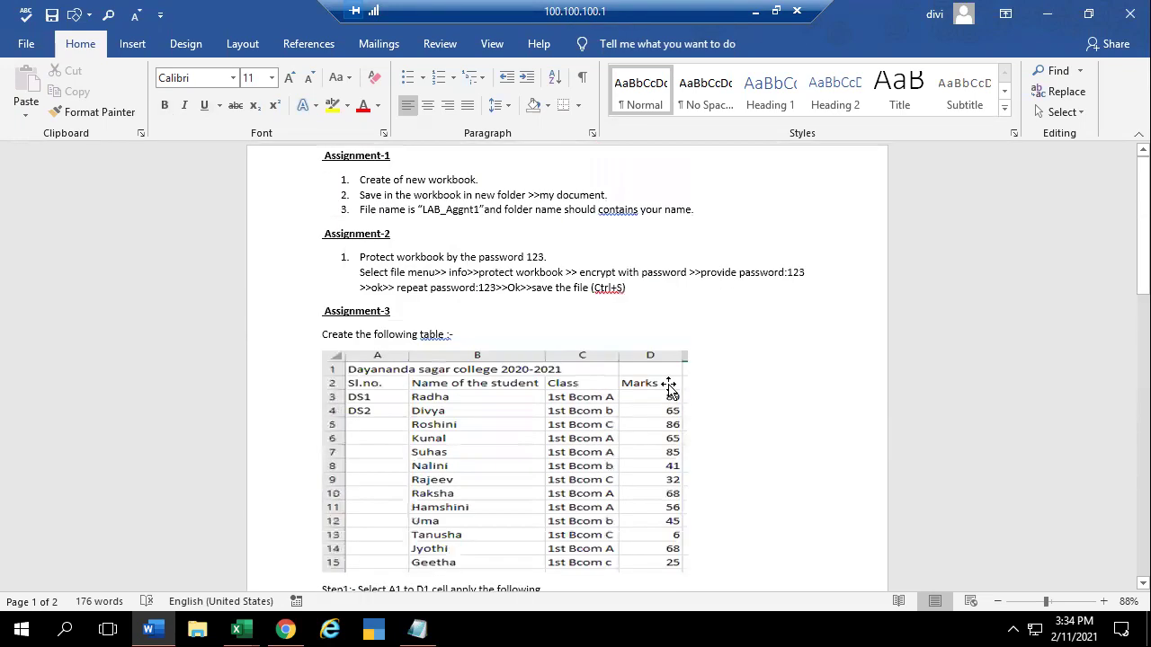
scroll(591, 430, up, 2)
scroll(592, 430, up, 3)
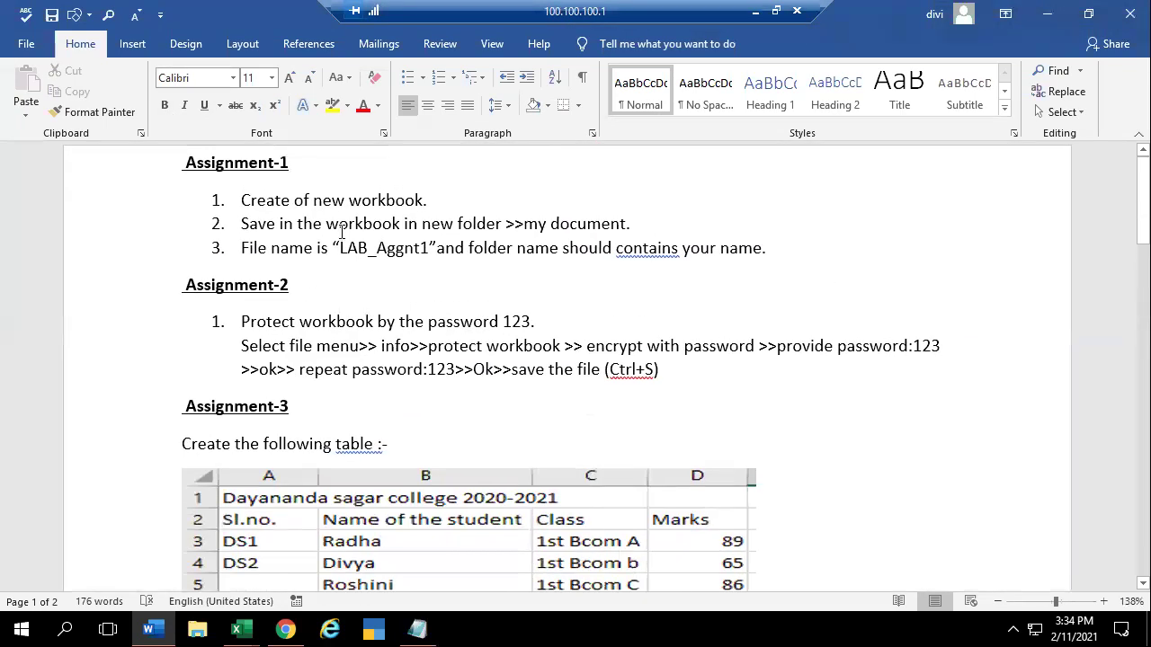
- Reread the Assignment-1 folder and file-name items and the Assignment-2 protection steps
drag(228, 165, 770, 250)
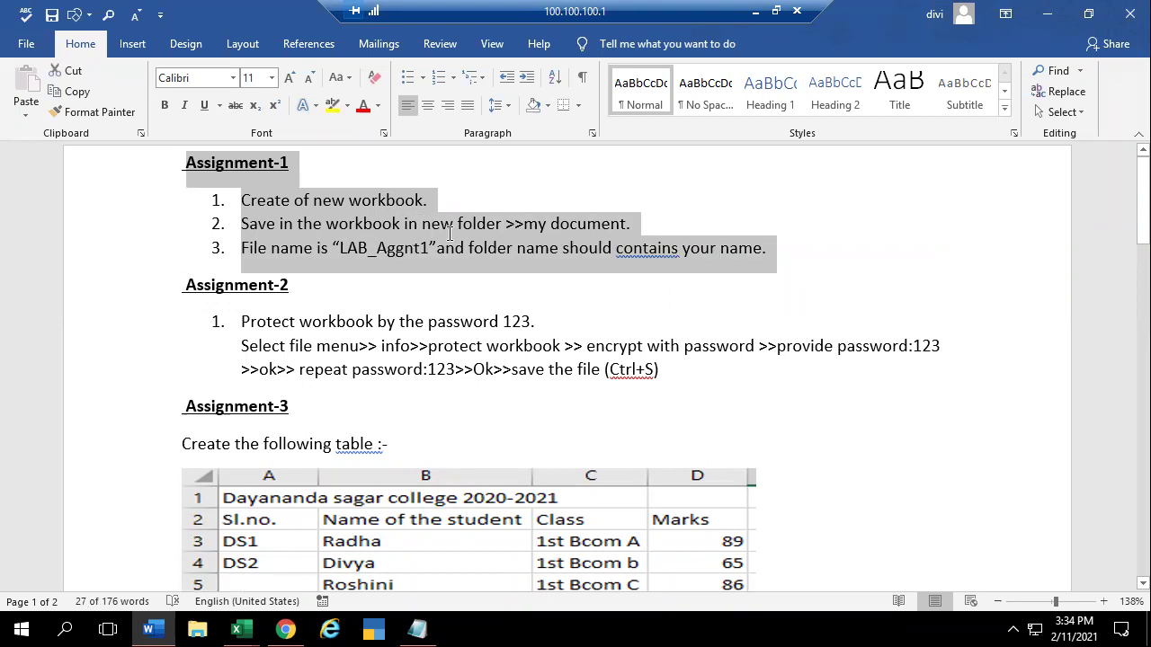
click(404, 225)
drag(519, 225, 630, 224)
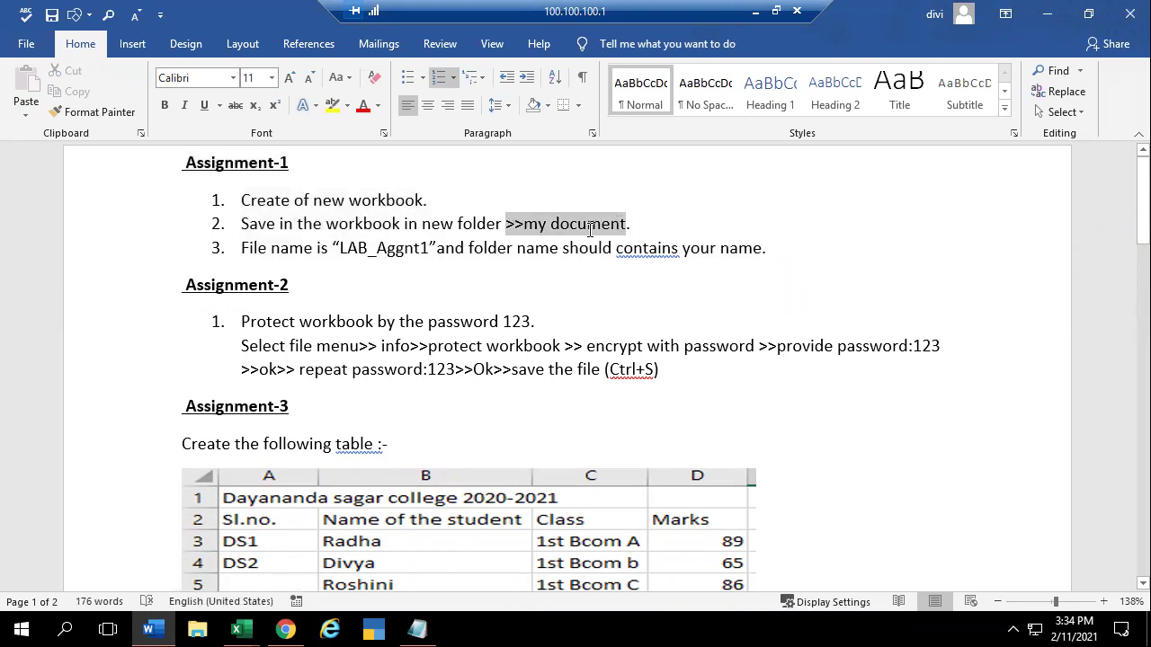
click(306, 250)
drag(332, 259, 762, 256)
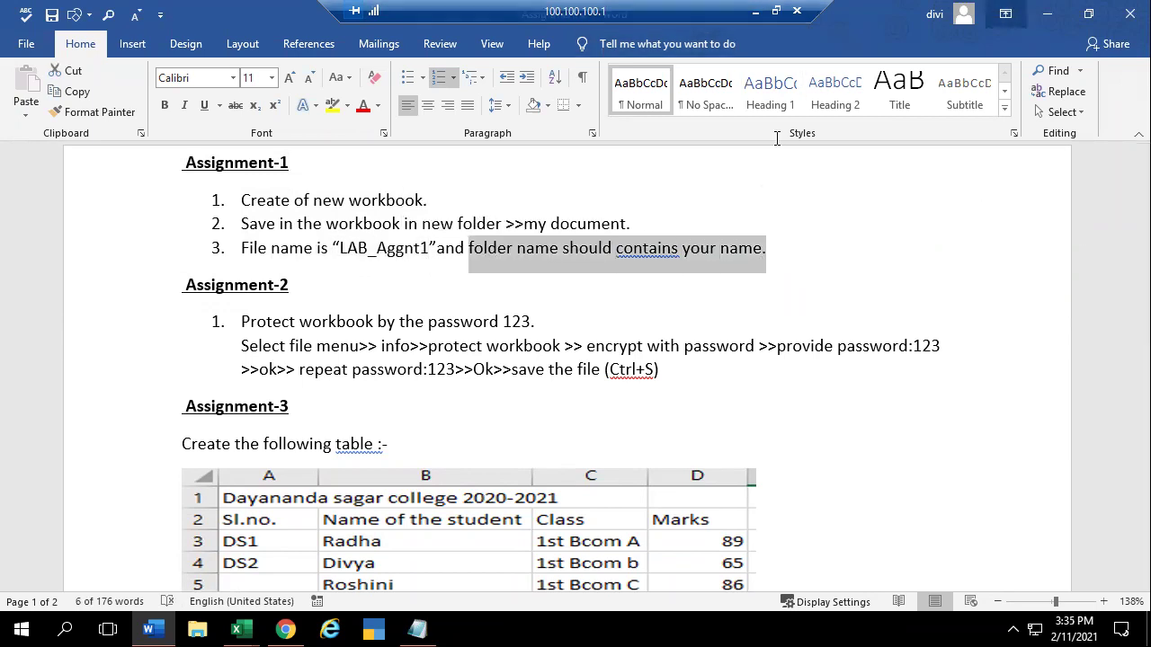
click(328, 347)
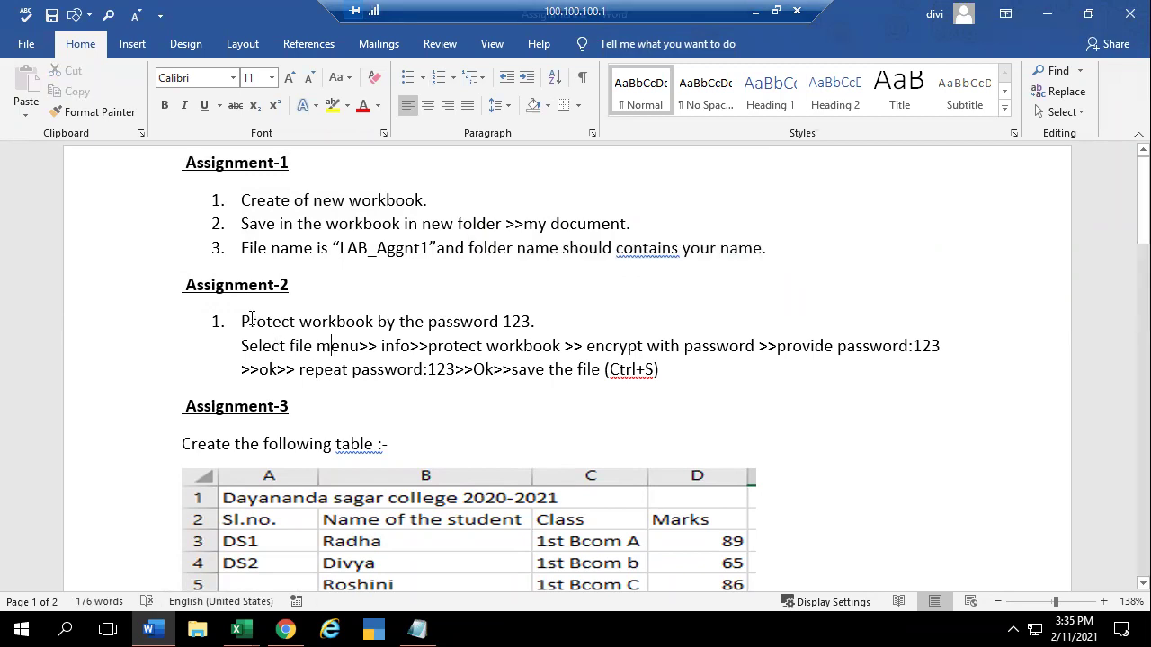
drag(243, 321, 669, 383)
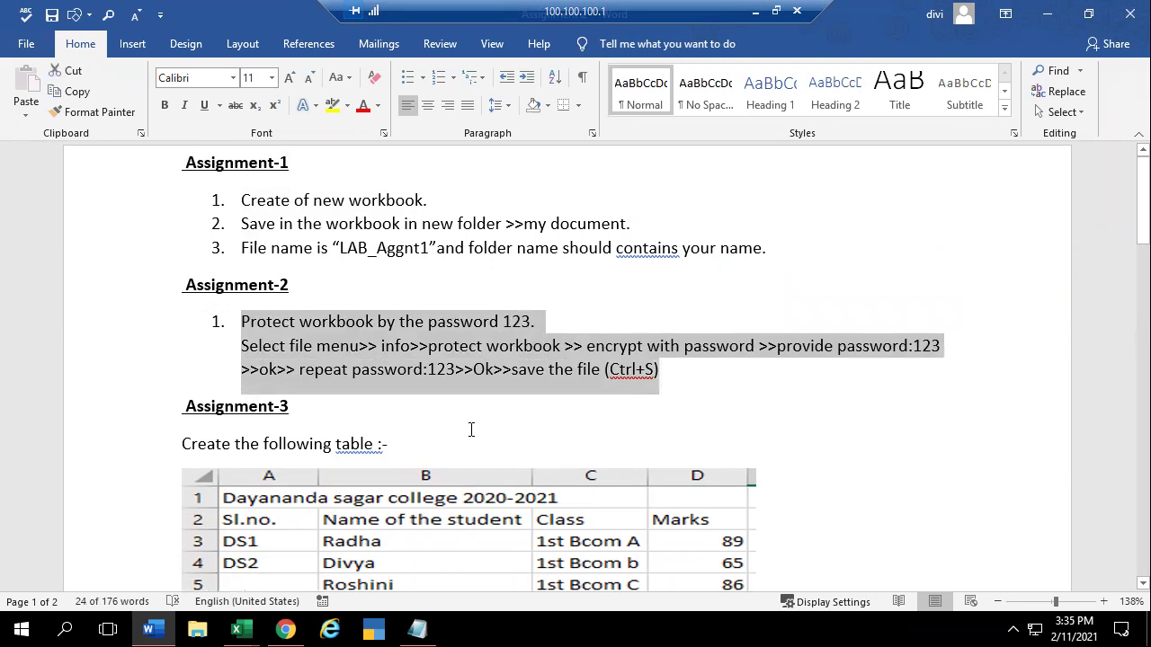
- Check the embedded marks table in the Word document
scroll(470, 437, down, 4)
click(299, 285)
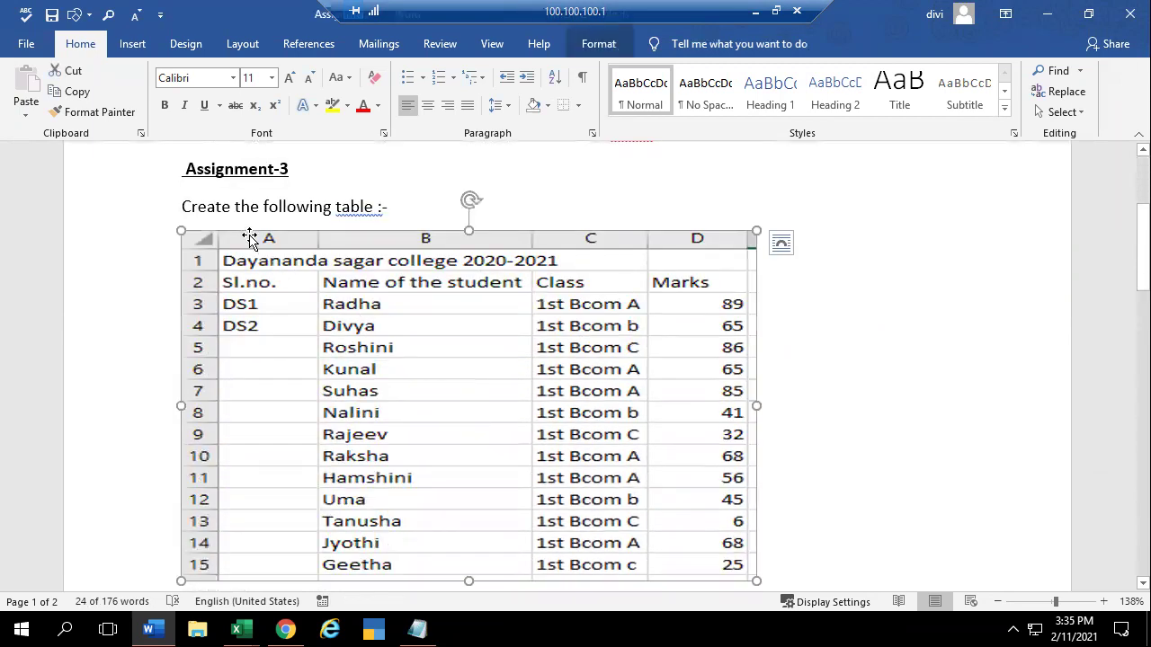
click(920, 393)
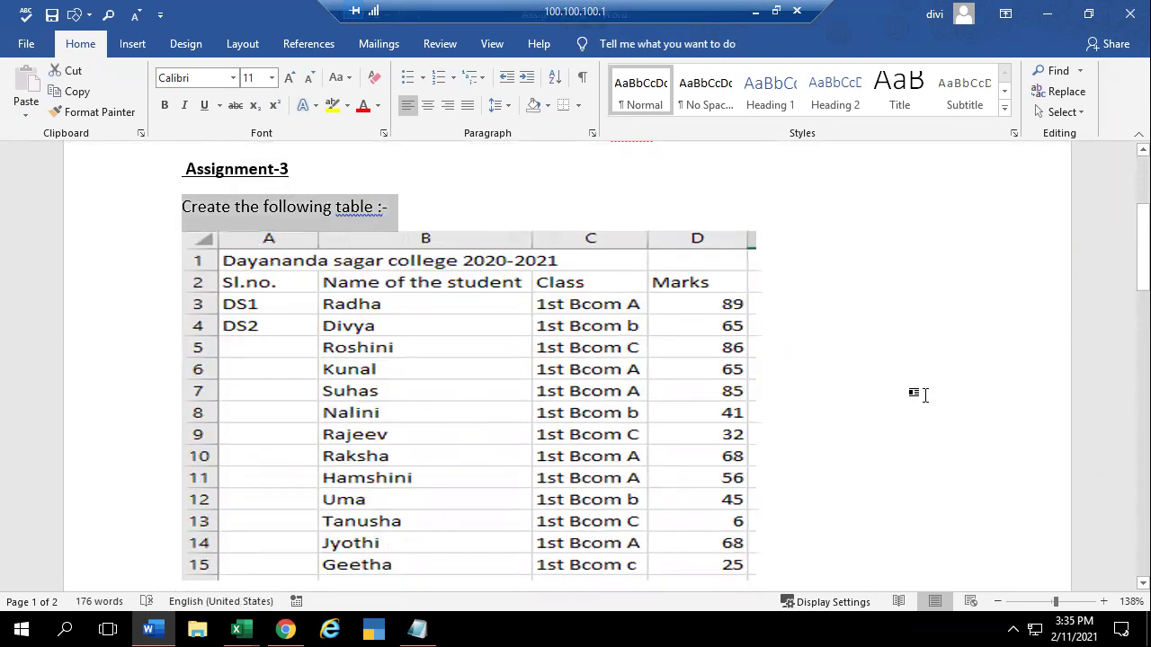
scroll(496, 509, down, 1)
scroll(496, 509, up, 2)
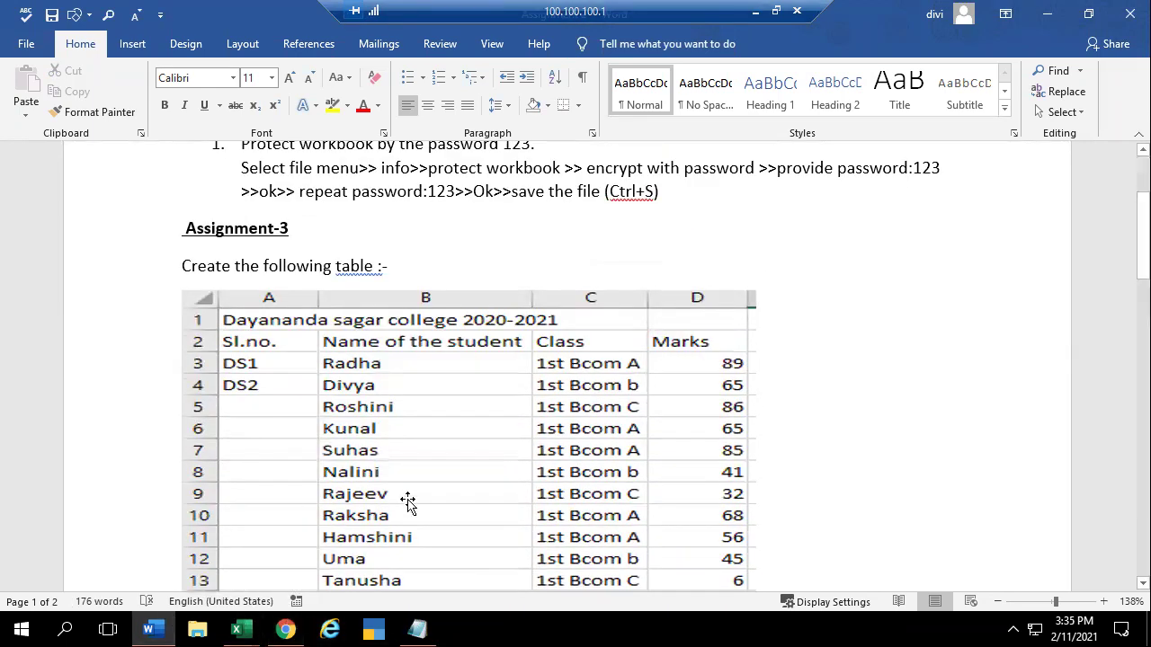
- Launch Excel from the Run box with a blank workbook and maximize it
key(super+r)
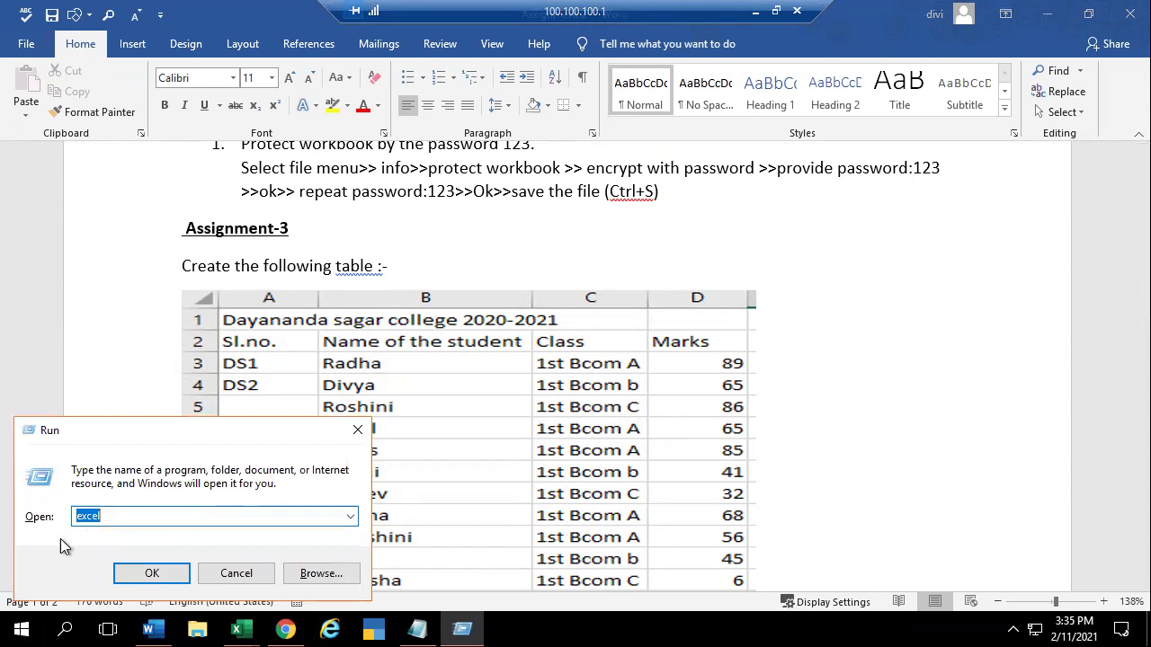
click(135, 576)
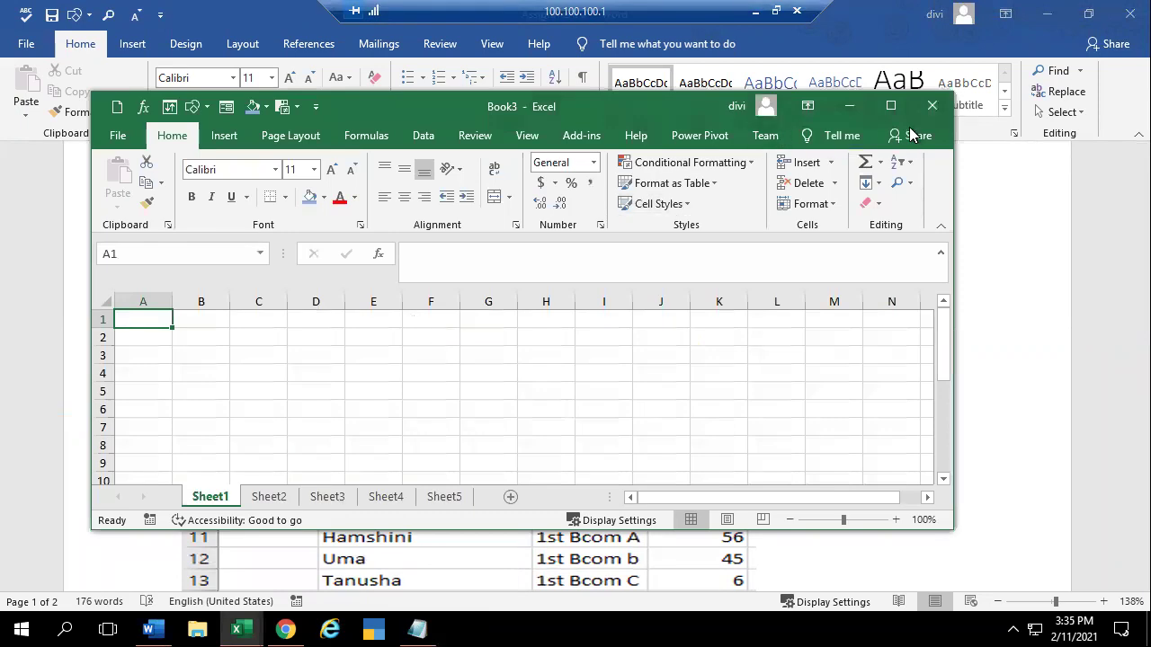
click(891, 106)
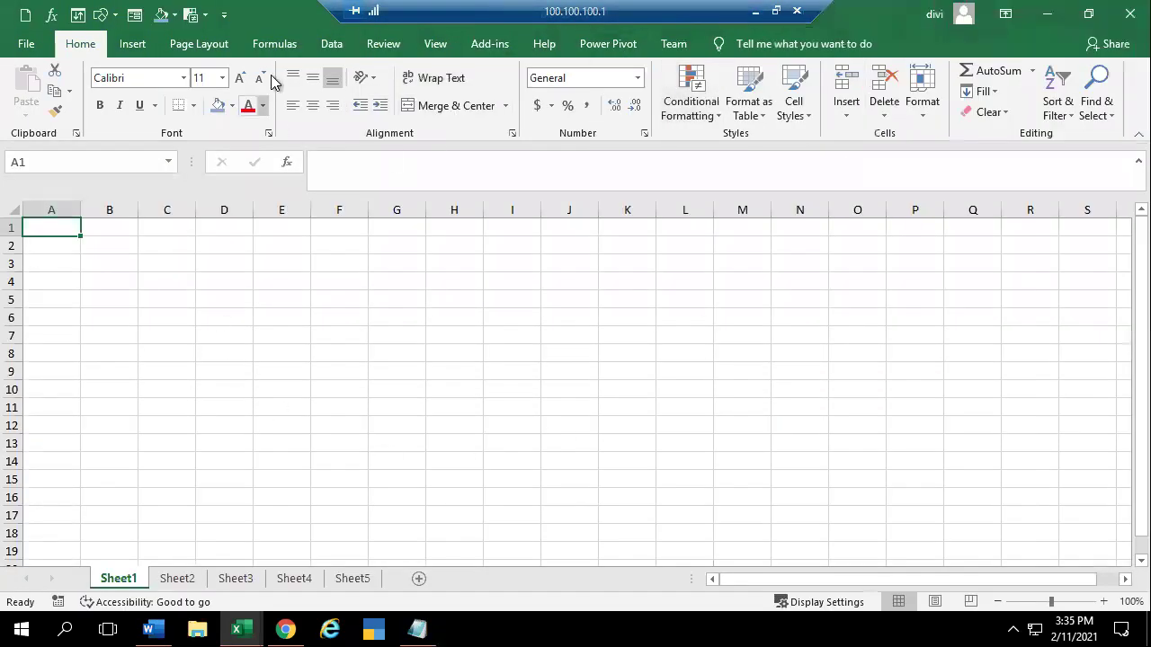
- Browse to Documents in Save As, then cancel and return to the worksheet
key(ctrl+s)
click(207, 328)
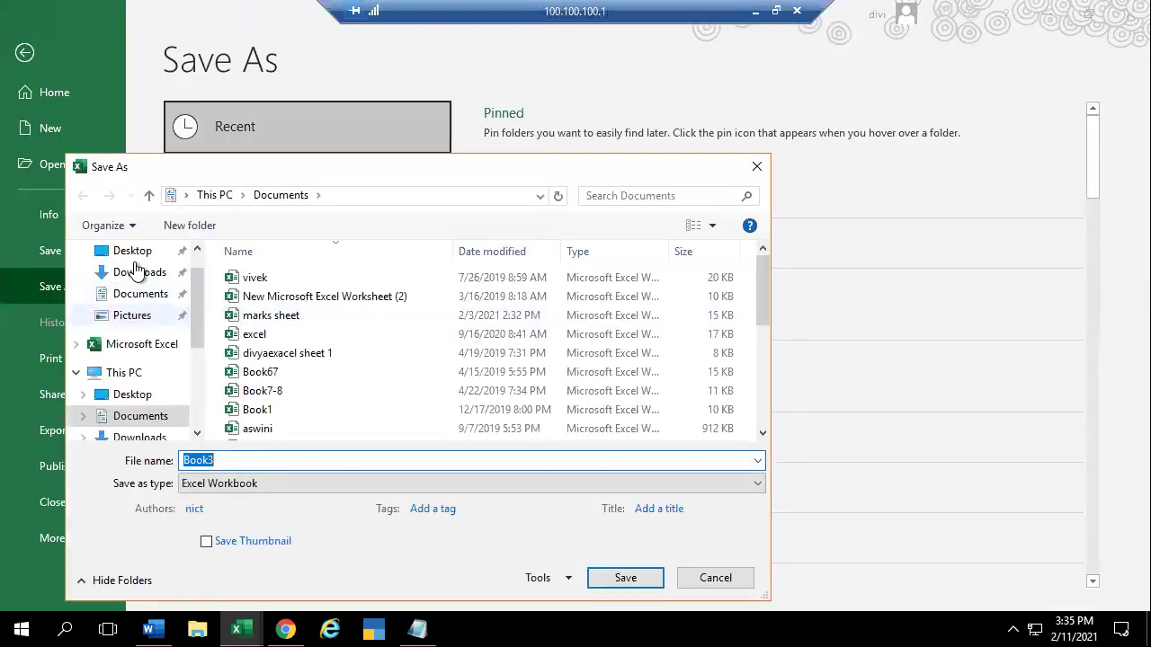
click(127, 300)
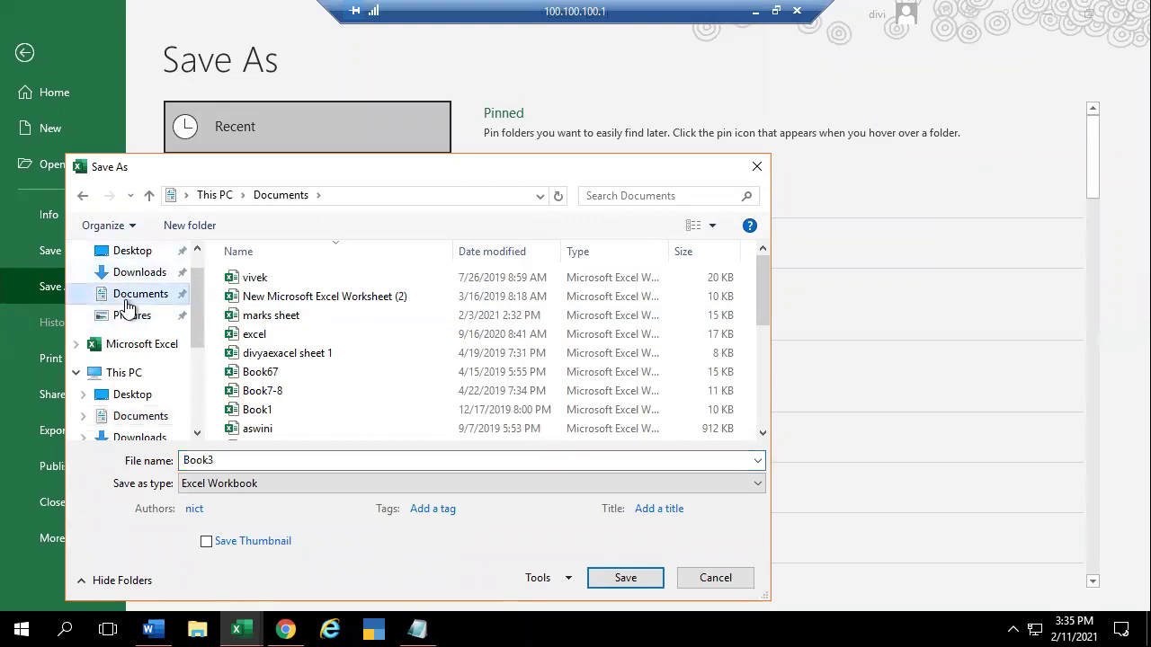
click(753, 171)
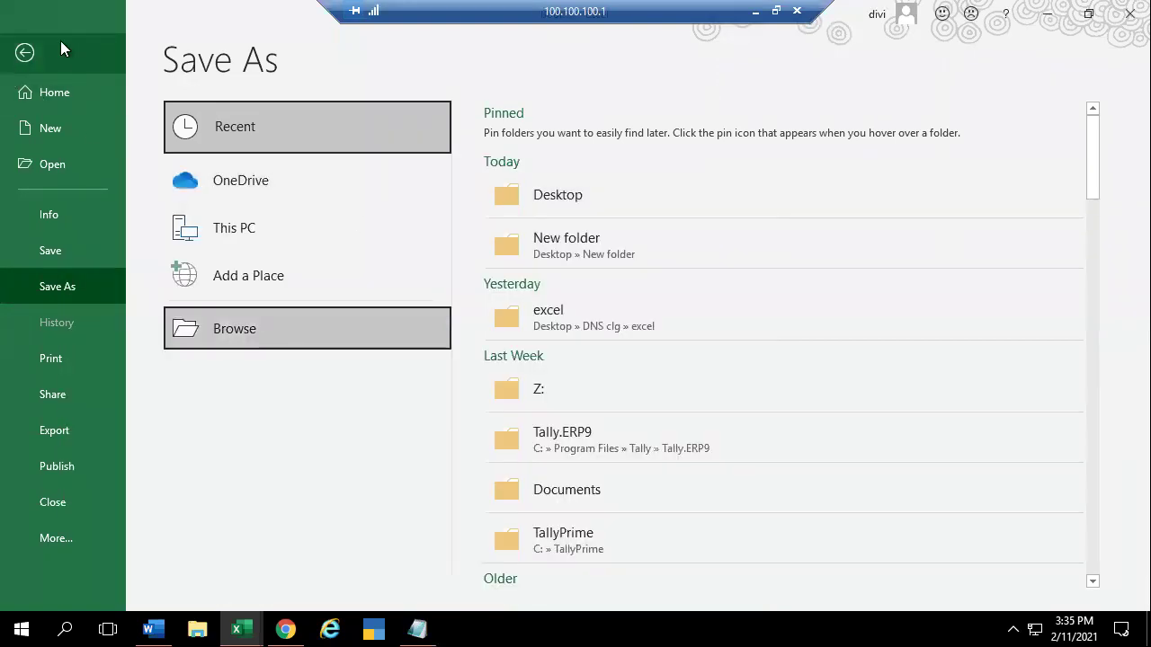
click(40, 60)
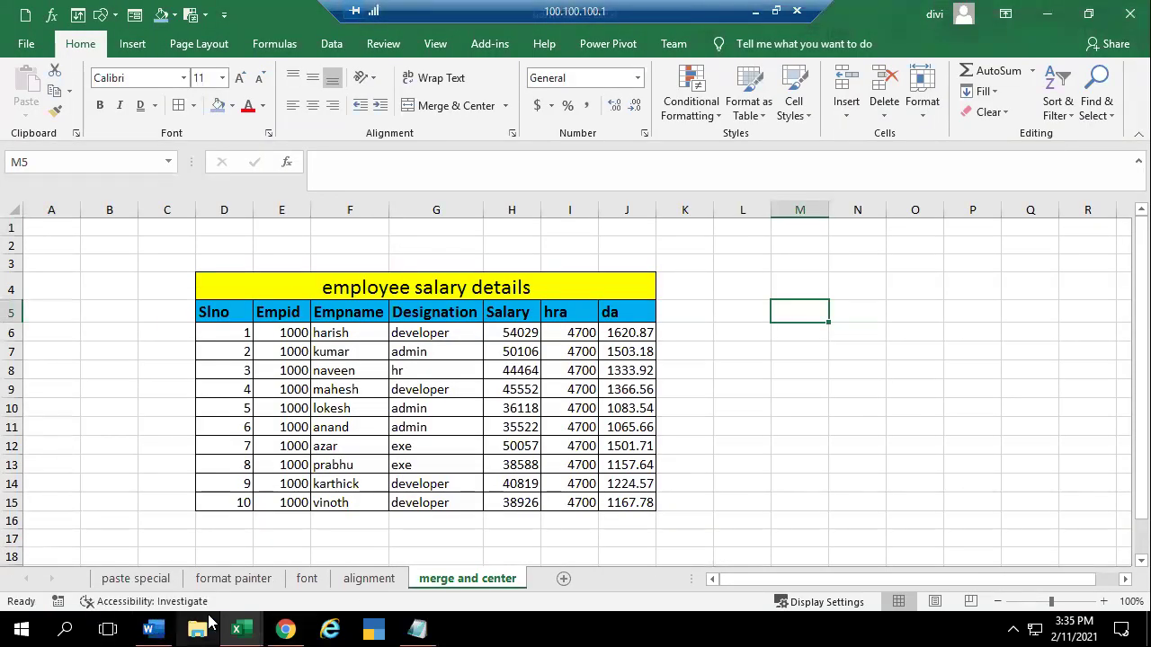
- Highlight and review the Assignment-2 workbook-protection steps in Word, then switch back to Excel
key(ctrl+n)
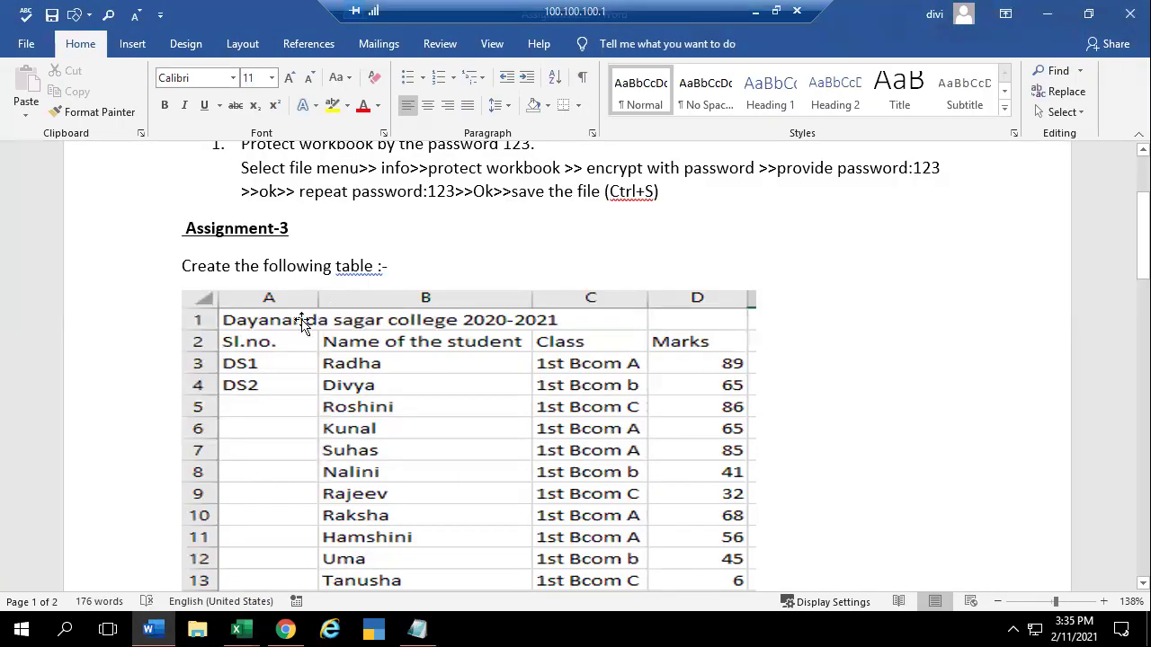
scroll(338, 293, up, 2)
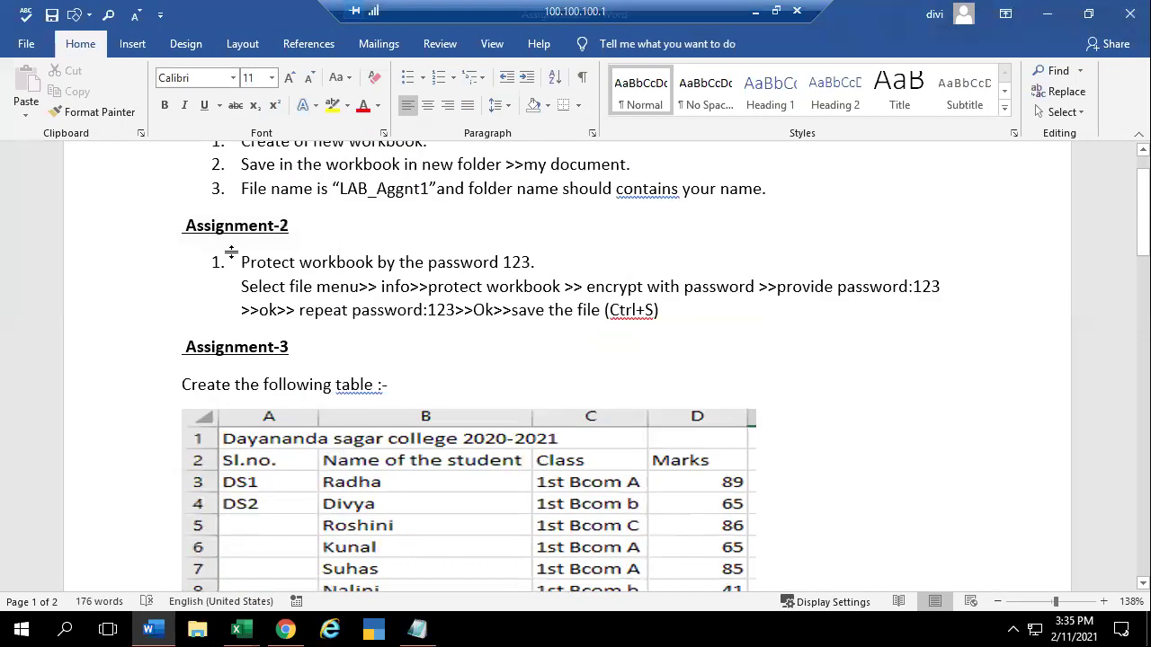
scroll(260, 275, down, 3)
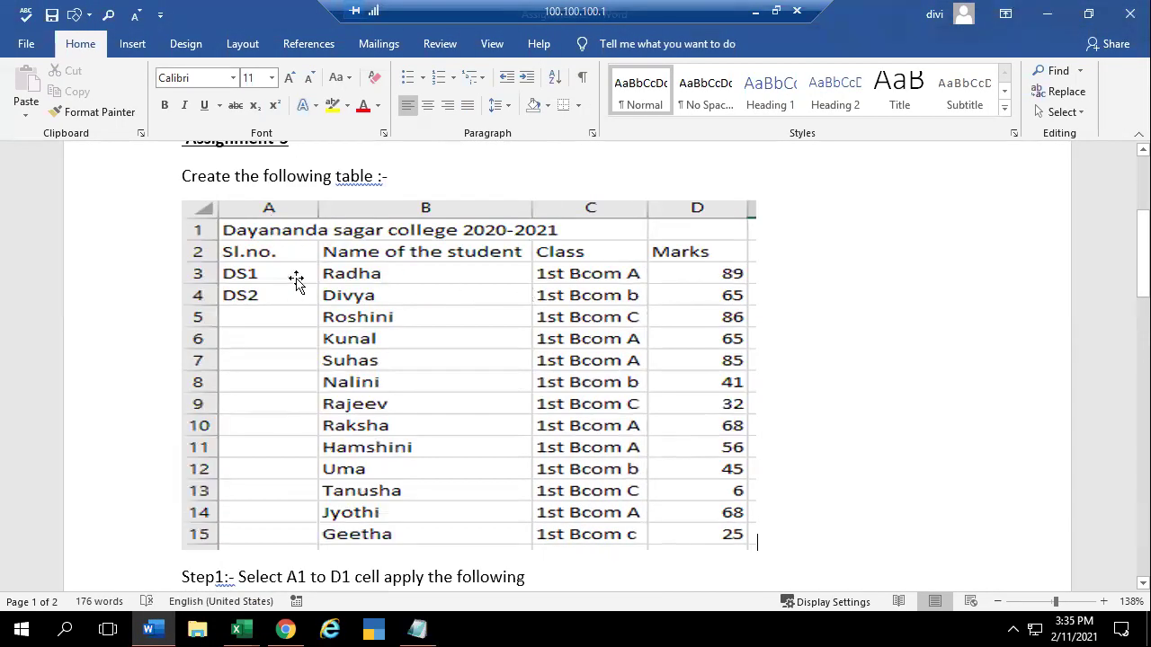
scroll(270, 292, up, 4)
drag(241, 322, 636, 370)
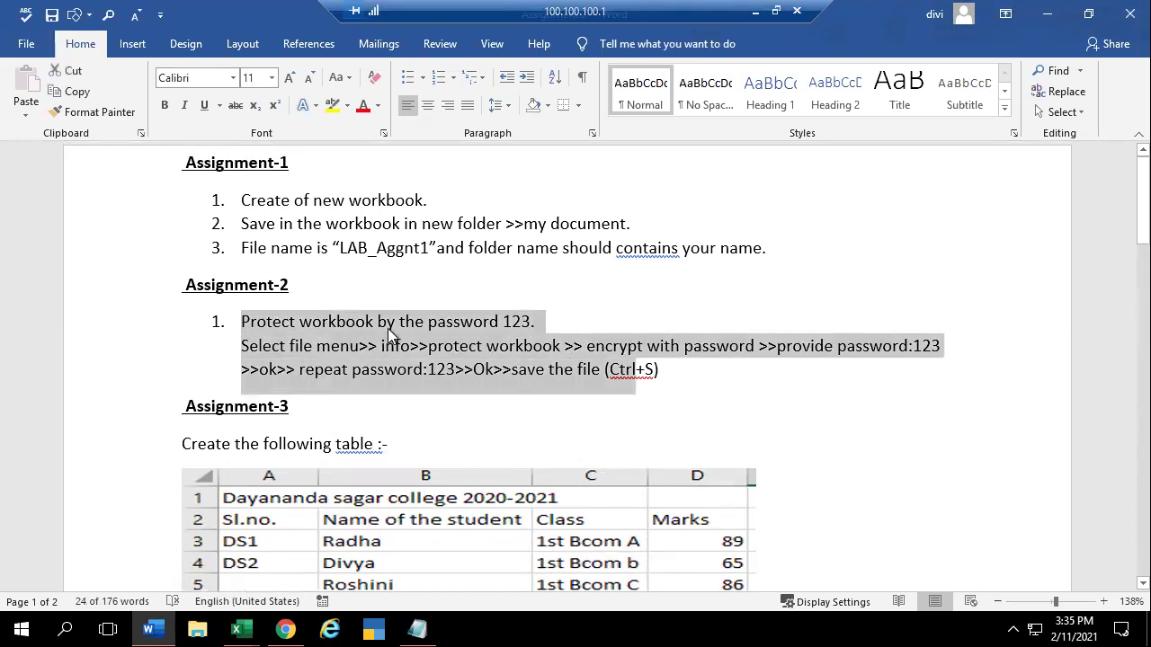
click(558, 342)
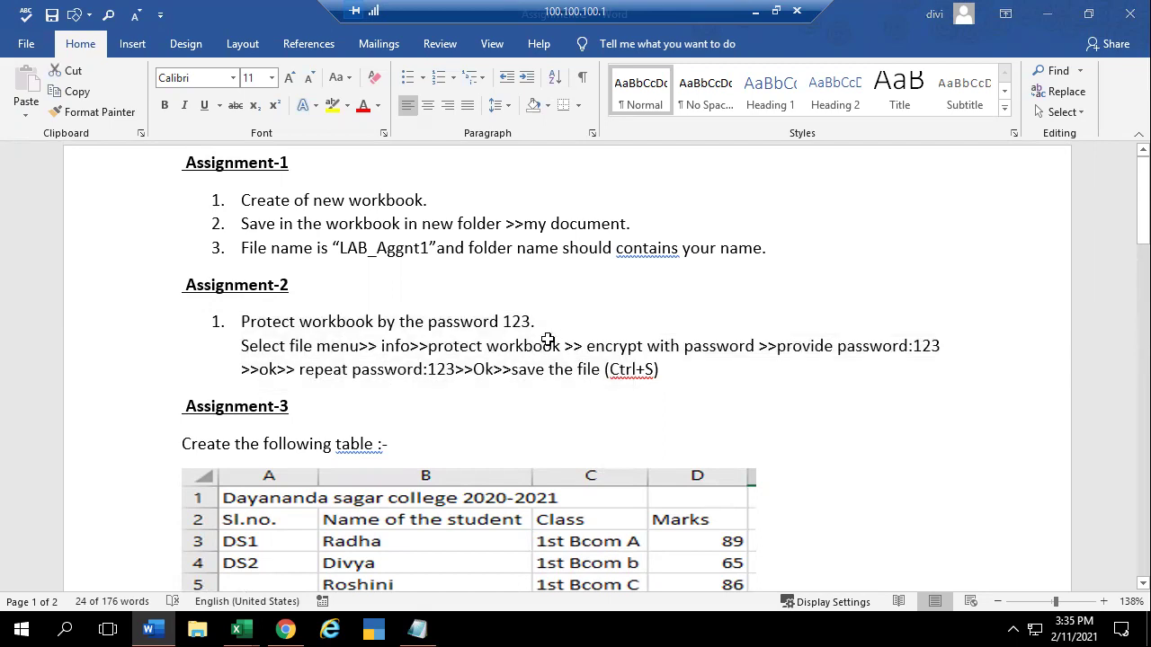
key(alt+Tab)
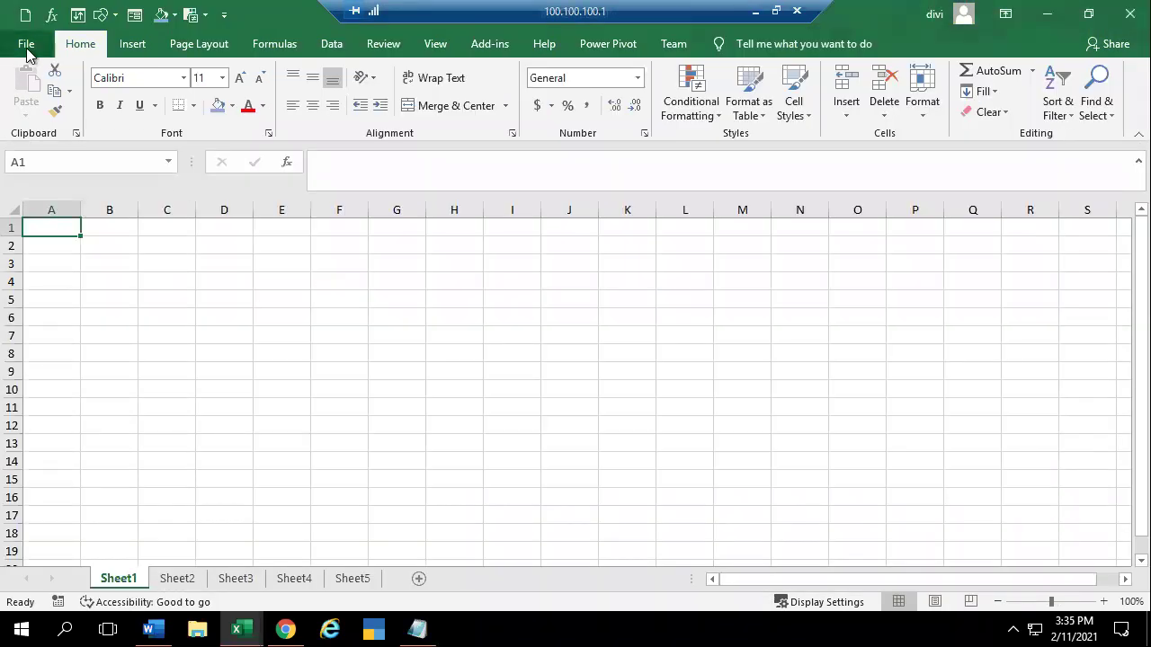
- Encrypt the blank workbook with a password via File > Info > Protect Workbook, then return to Sheet1
click(26, 46)
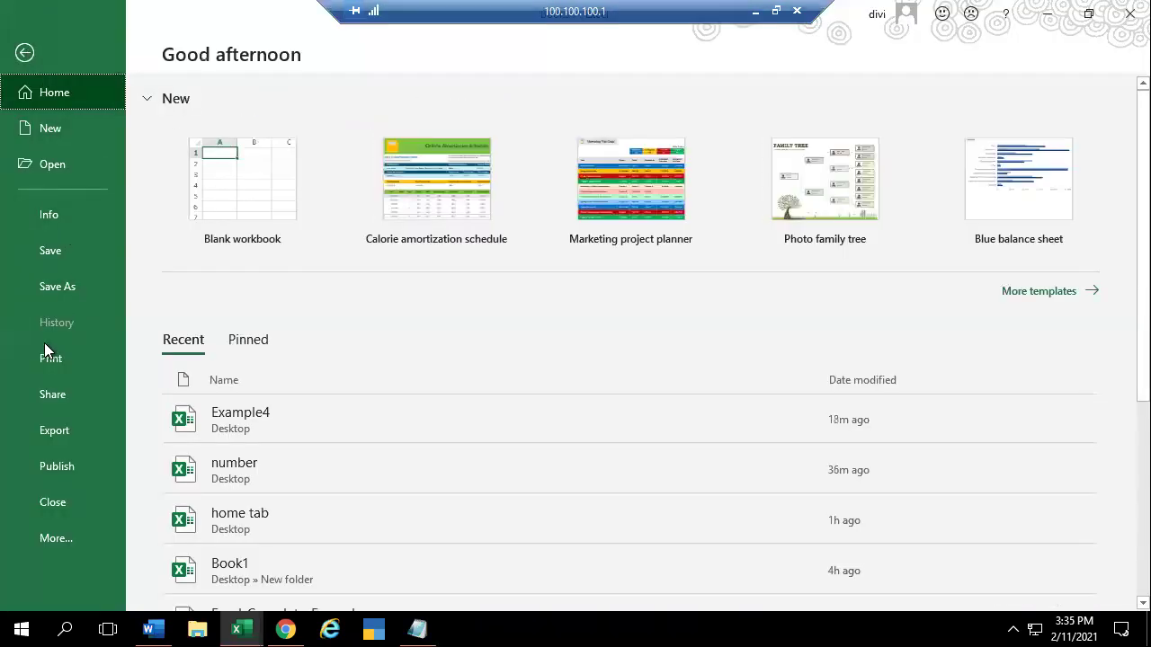
click(42, 211)
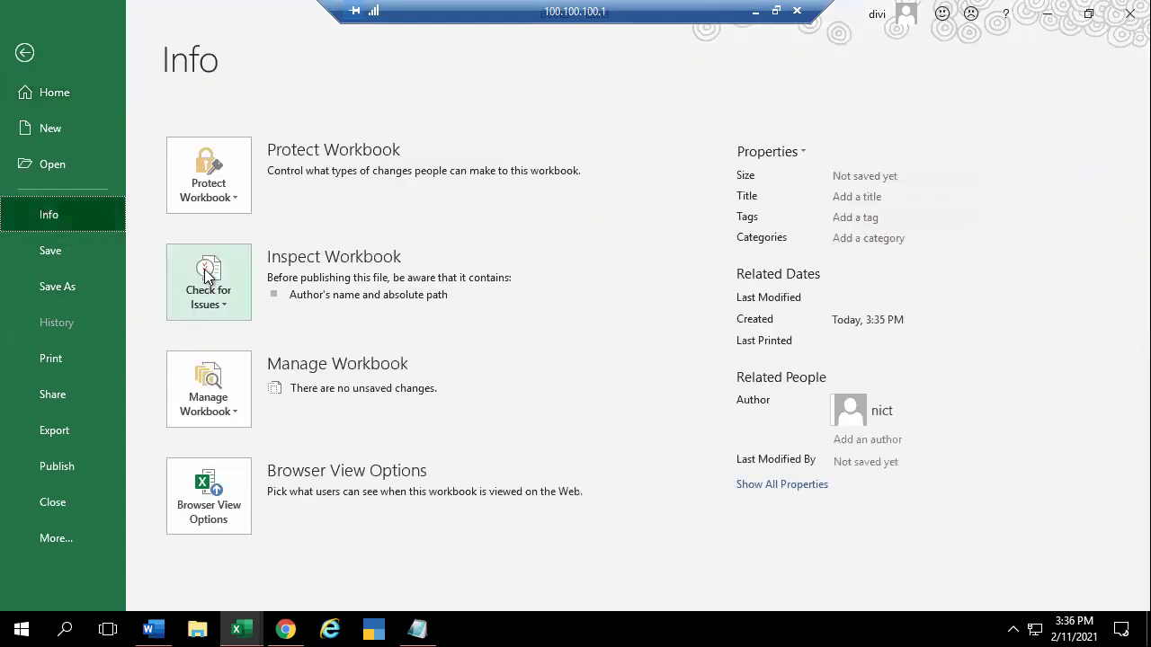
click(190, 204)
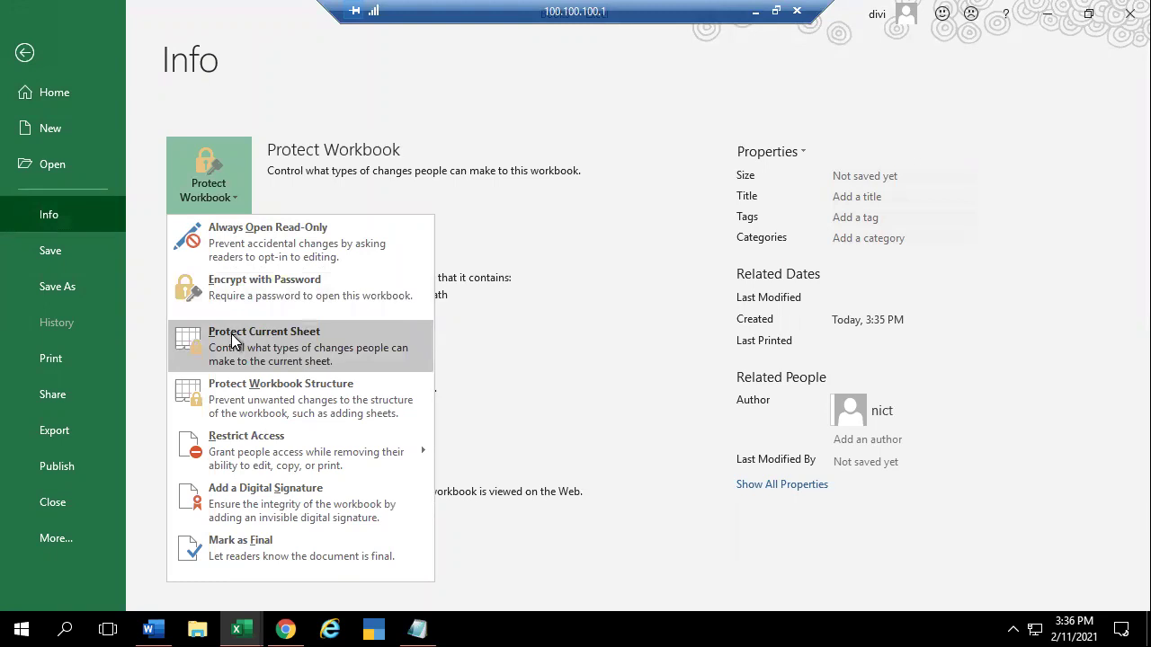
click(255, 290)
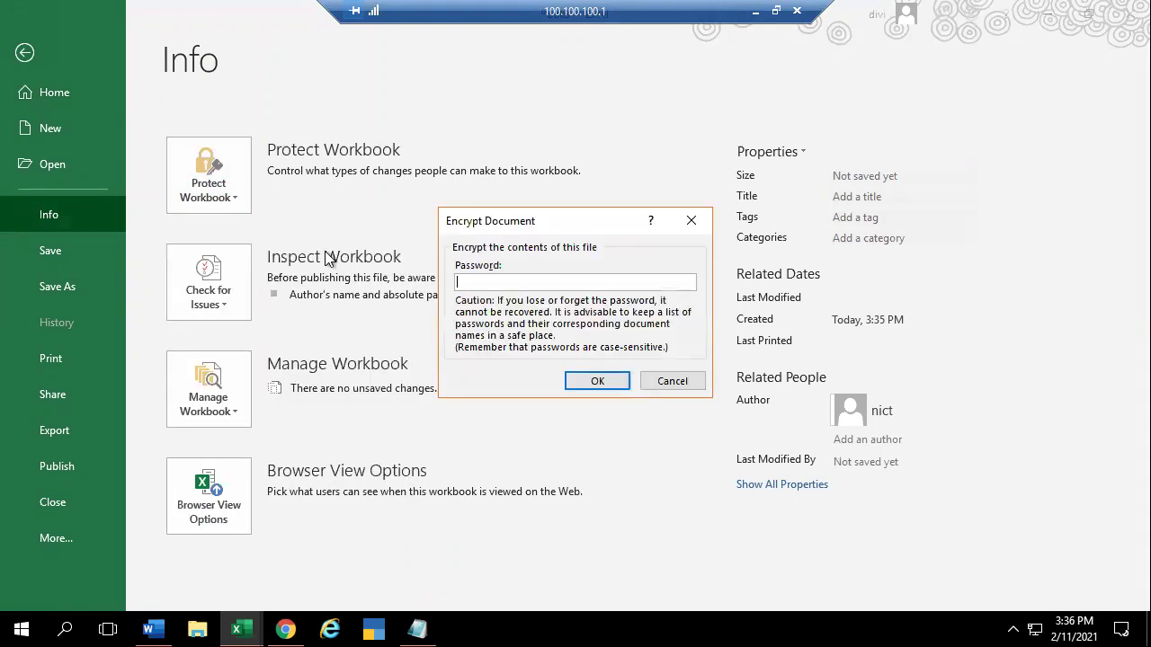
key(Return)
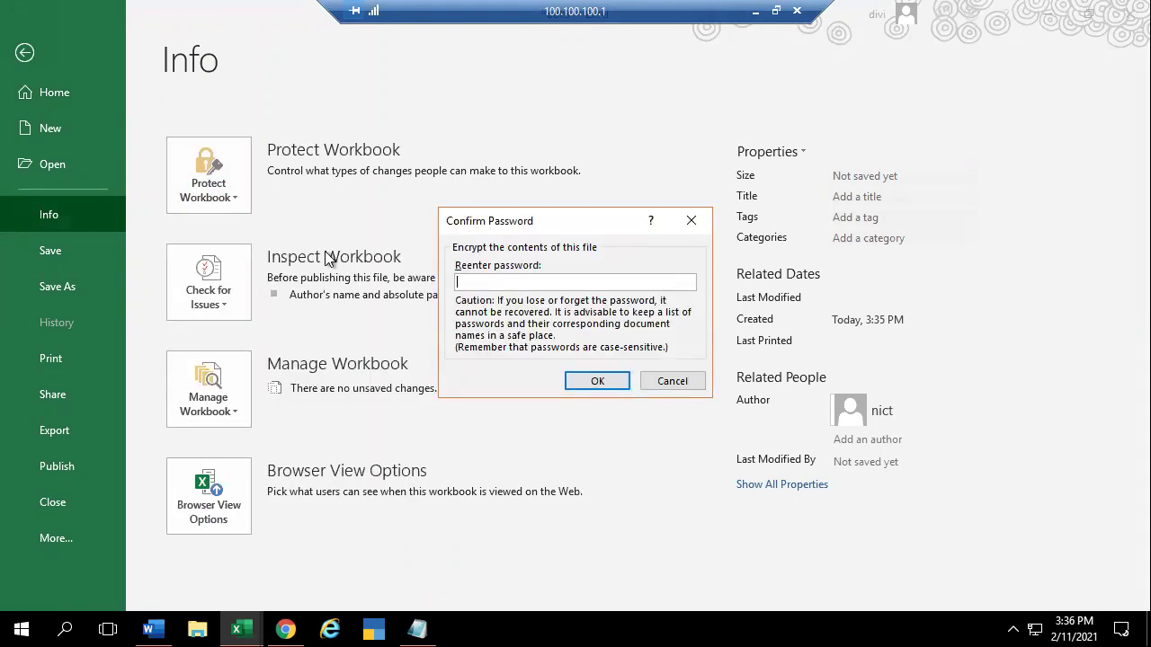
key(Return)
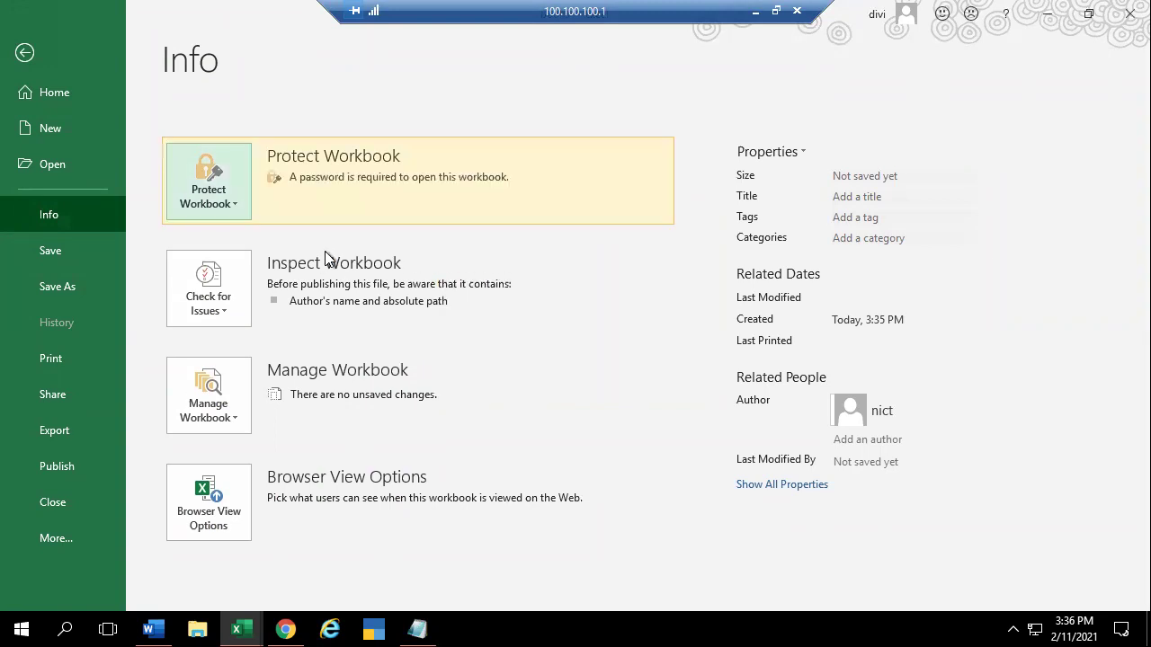
click(24, 52)
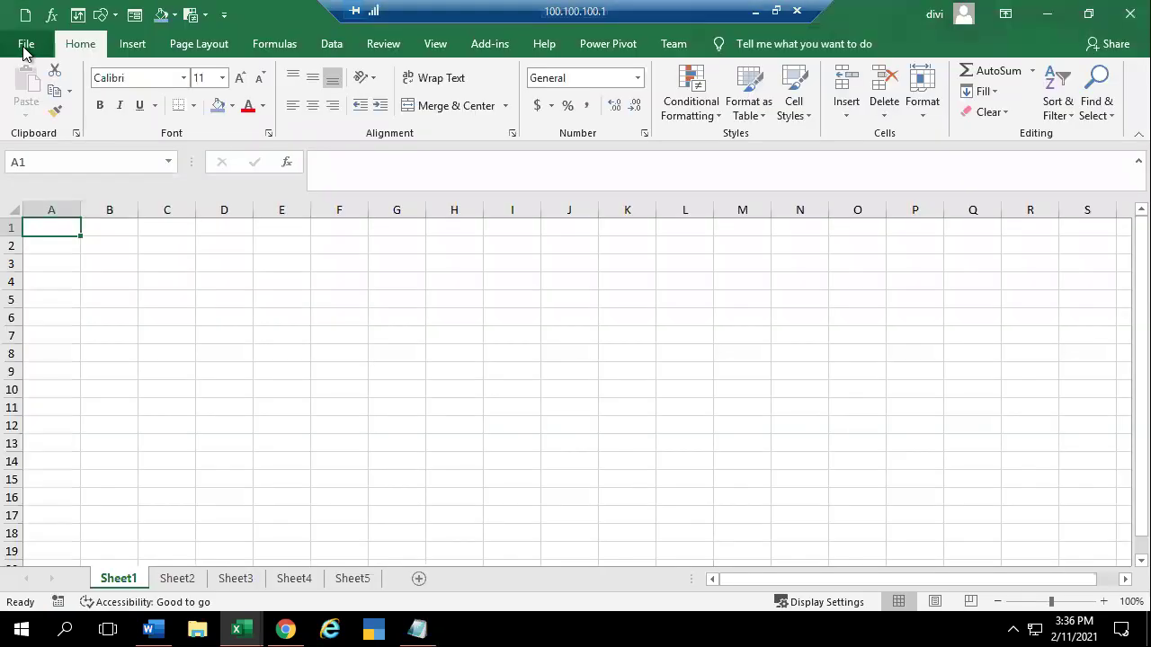
- Scroll through the Assignment-3 college marks table in Word
key(alt+Tab)
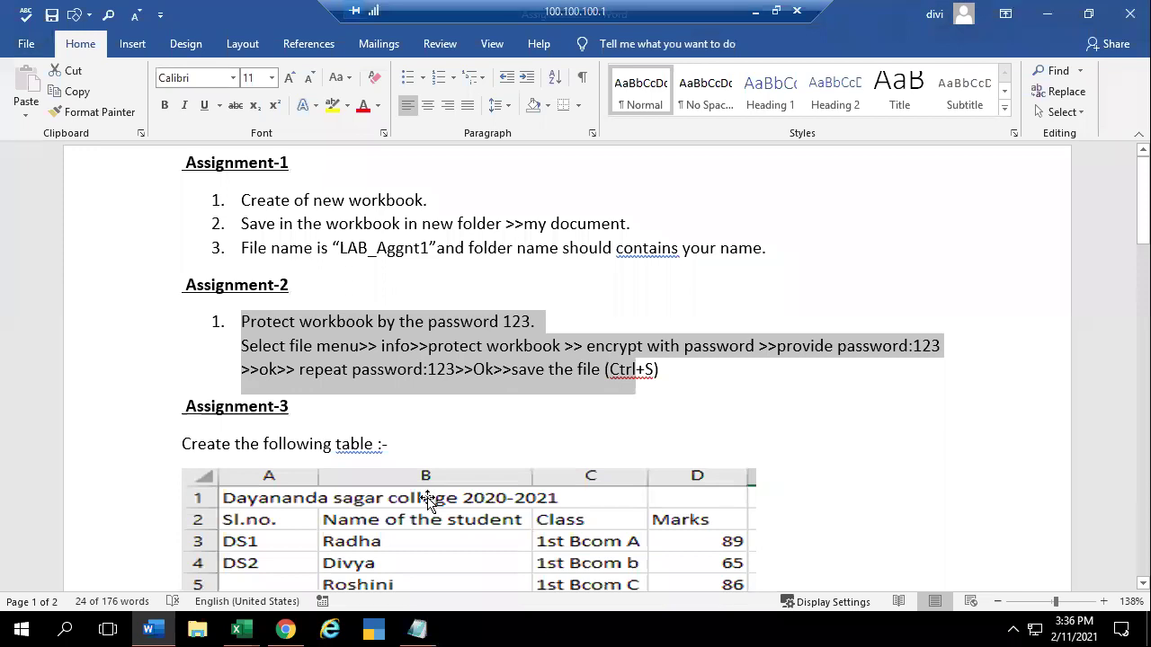
scroll(441, 490, down, 3)
scroll(380, 339, down, 2)
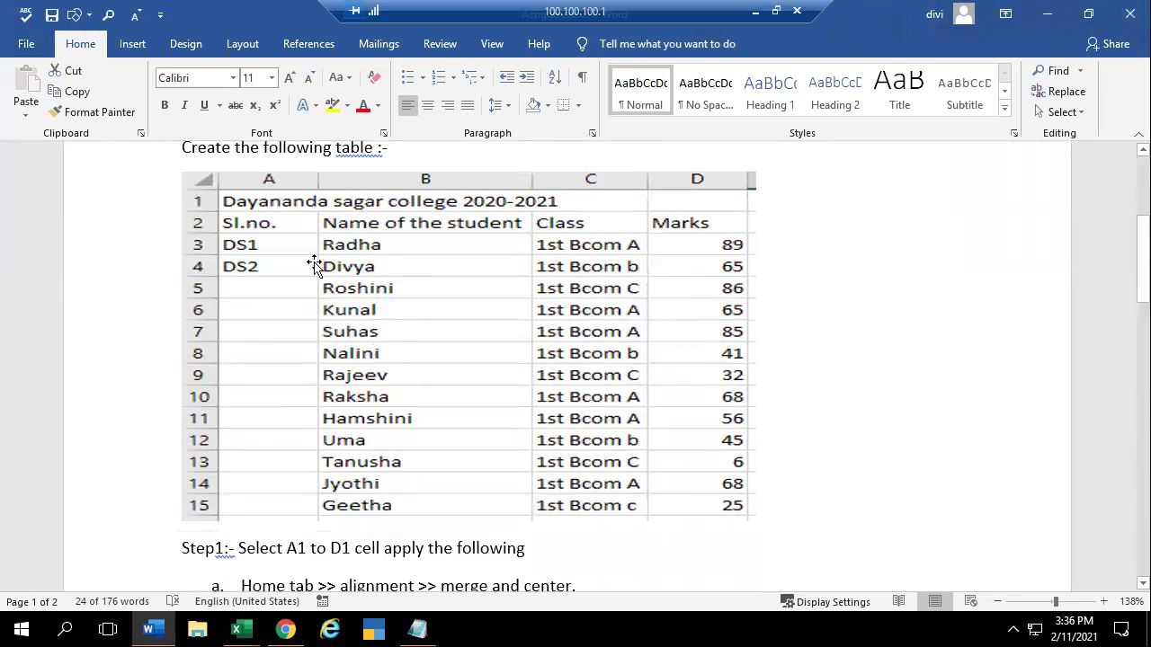
scroll(298, 310, up, 2)
scroll(285, 450, down, 1)
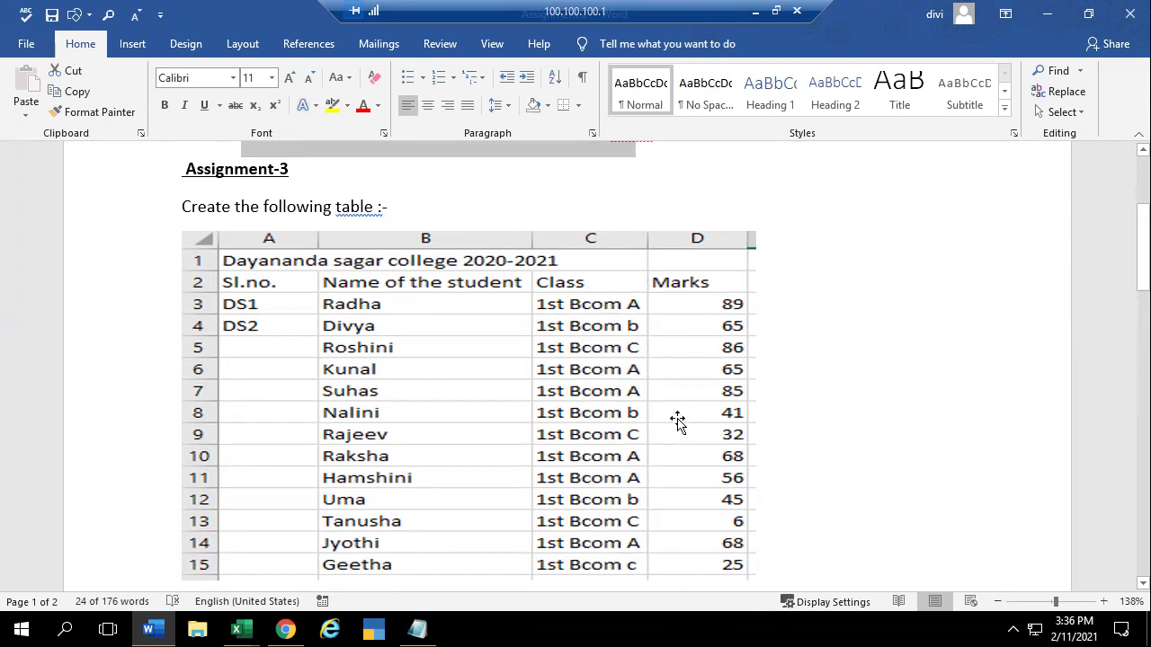
- Type 'dayananda sagar clg 2020-2021' into cell A1 of the Excel sheet
key(alt+Tab)
scroll(159, 391, up, 7)
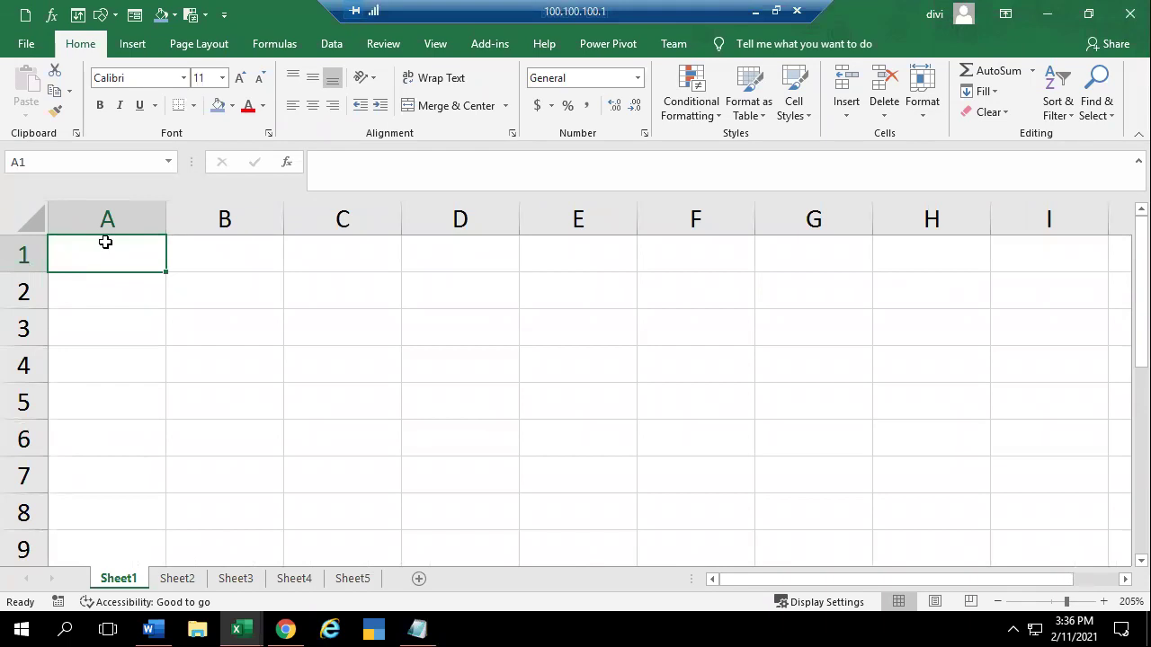
text(dayan)
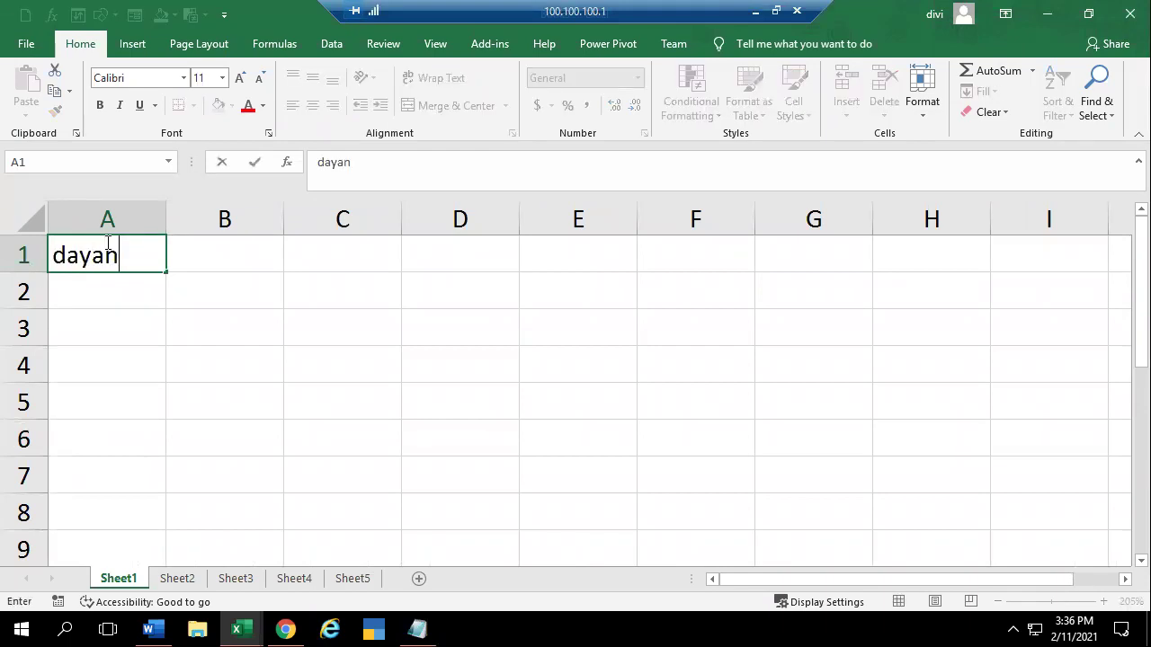
text(anda sagar clg 202)
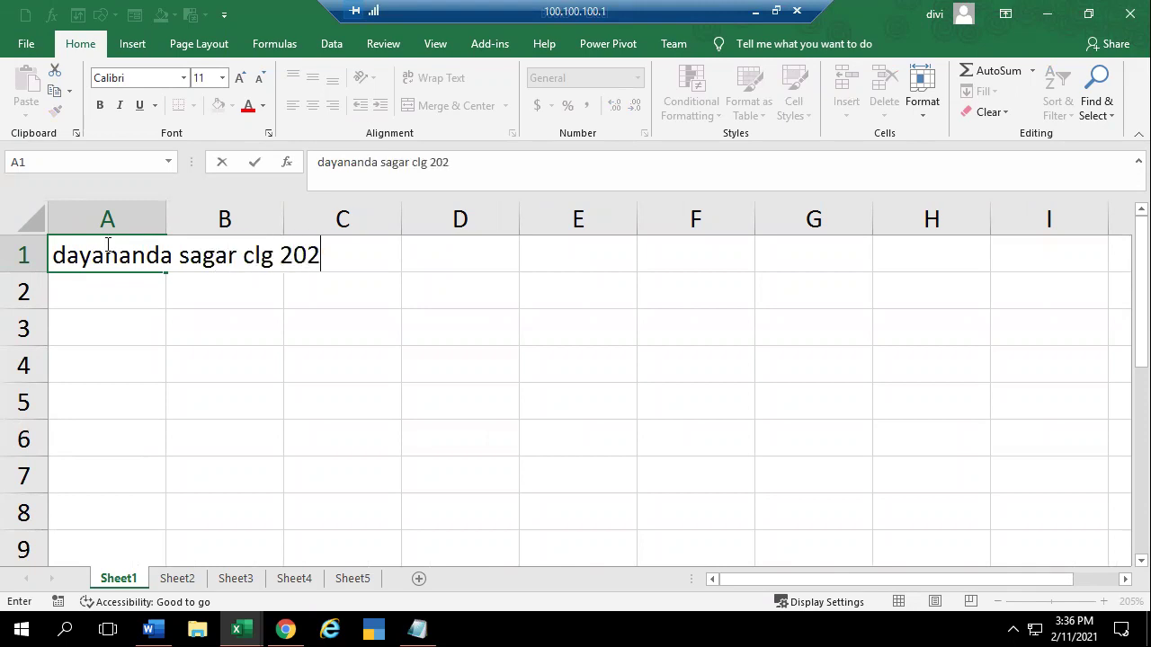
text(0-2021)
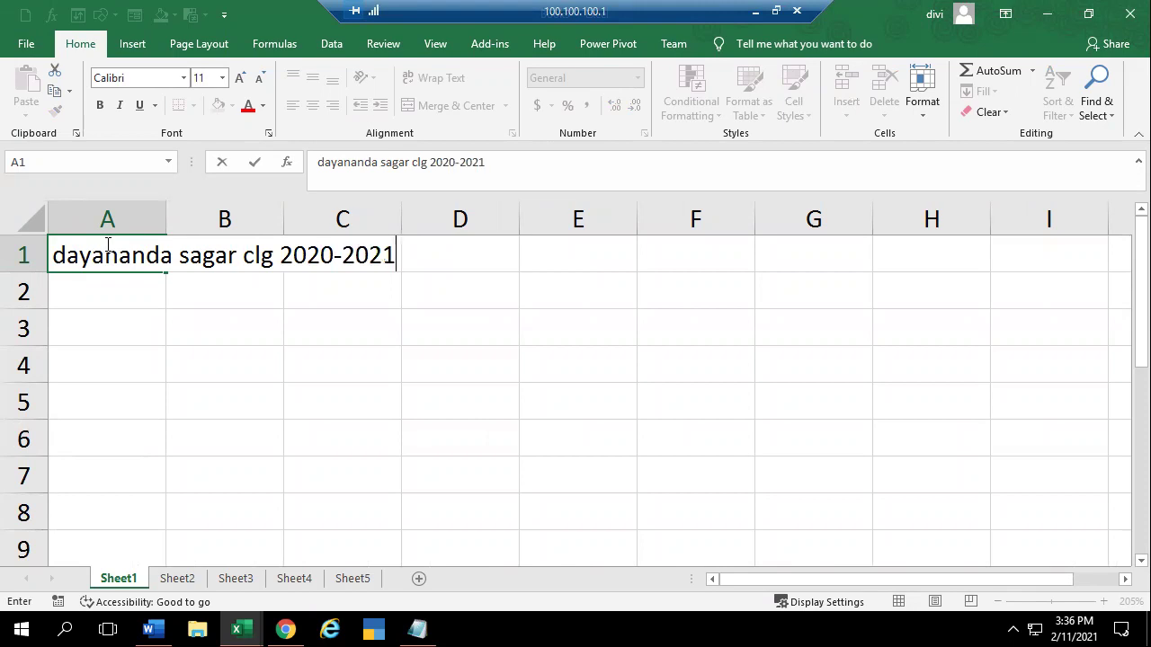
- Add the sl.no header in A2 and number the column from 1001 and 1002
click(109, 285)
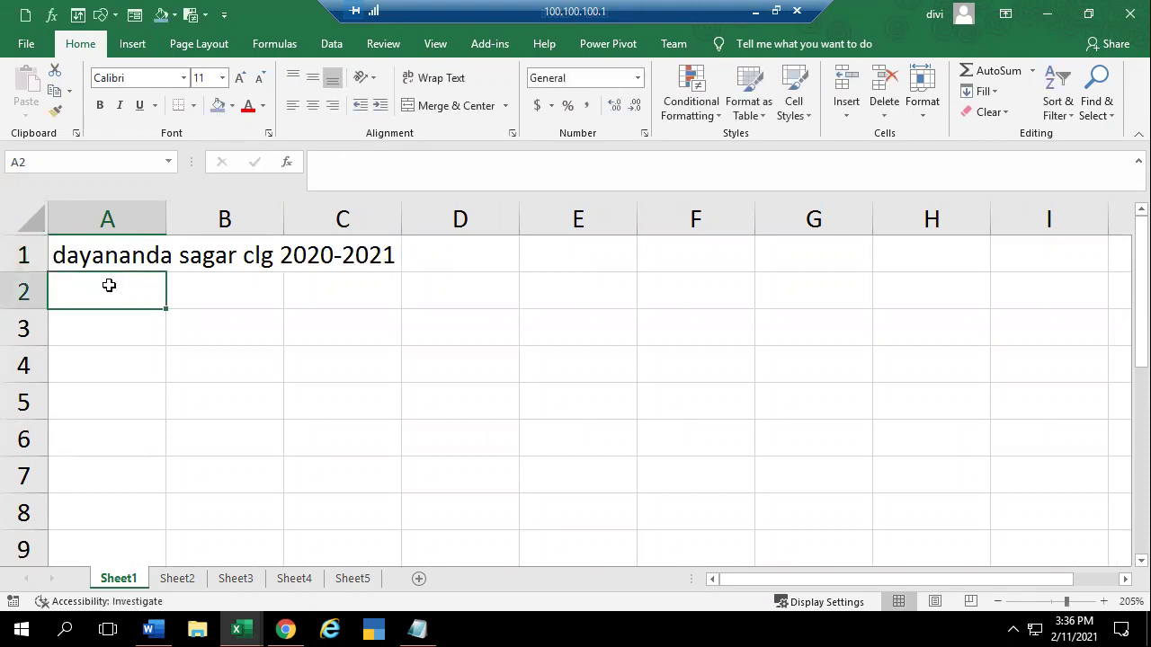
text(sl.no)
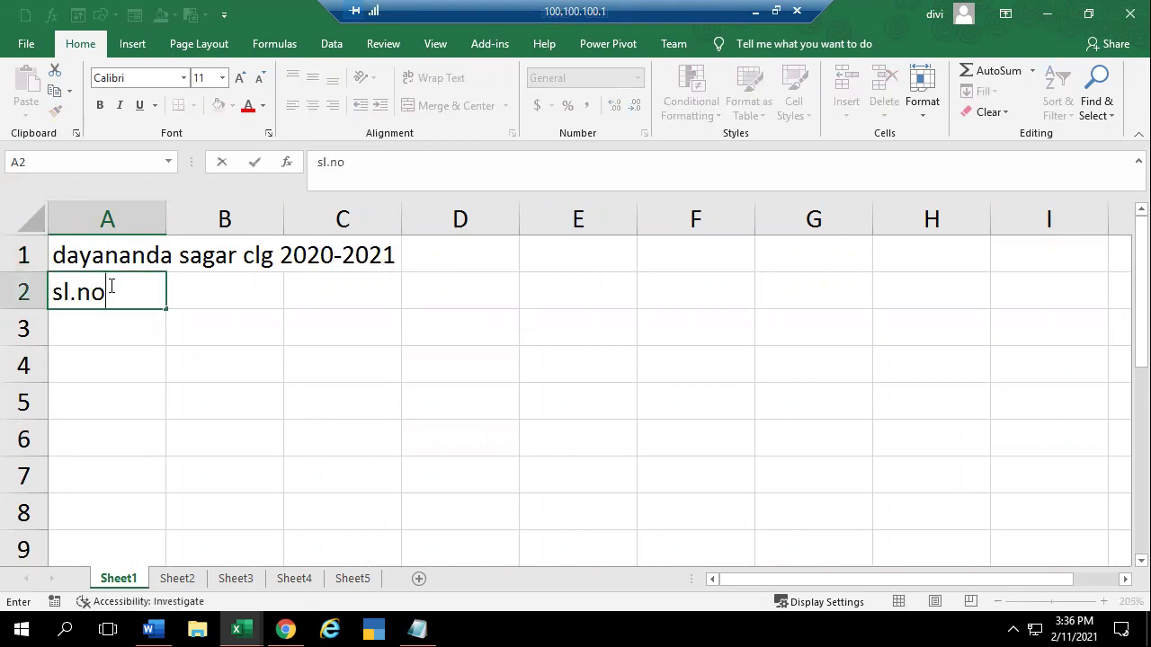
key(Return)
text(1001)
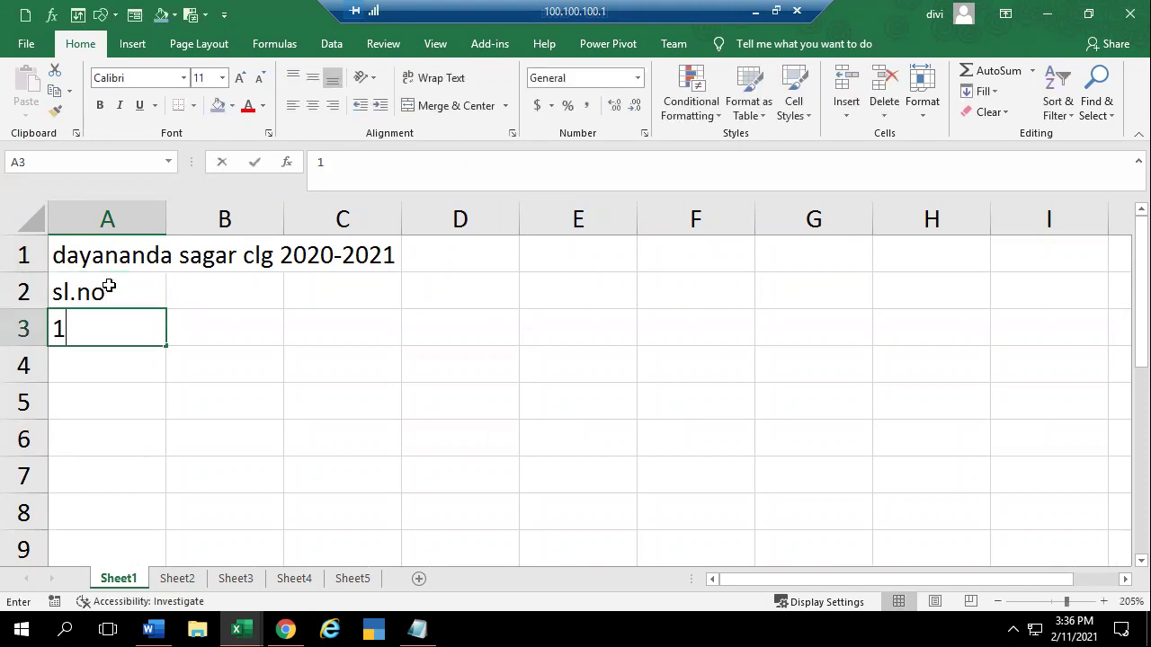
key(Return)
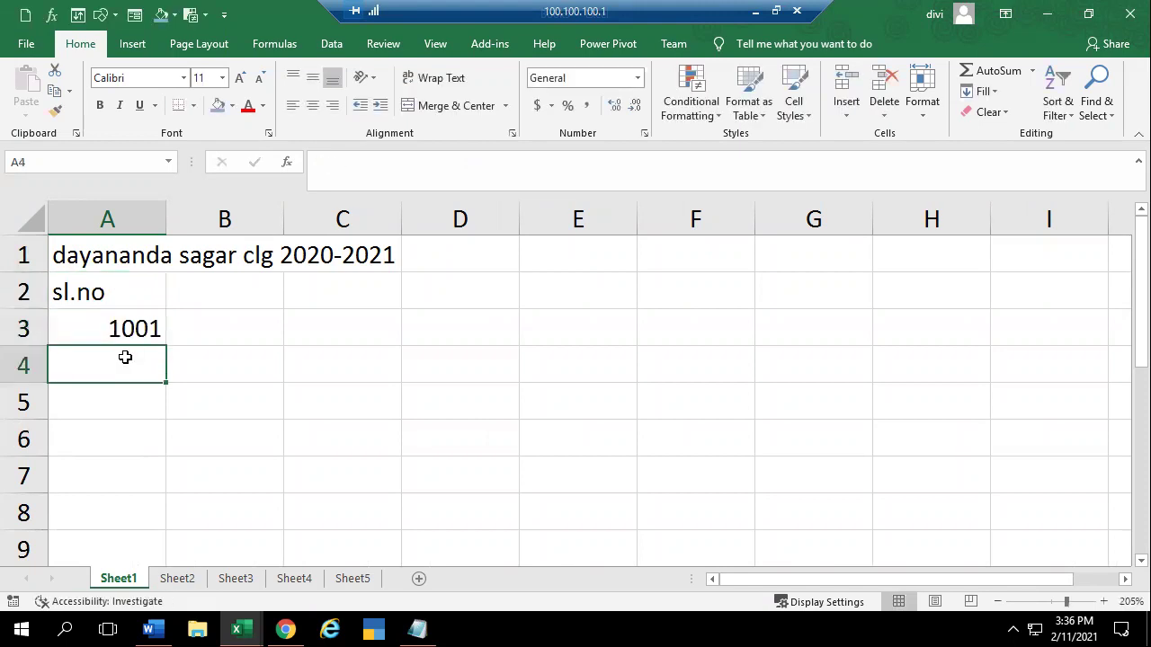
click(151, 329)
click(137, 355)
text(1002)
key(Return)
drag(155, 324, 157, 550)
- Add the name header in B2 with the first student, divya, in B3
click(228, 293)
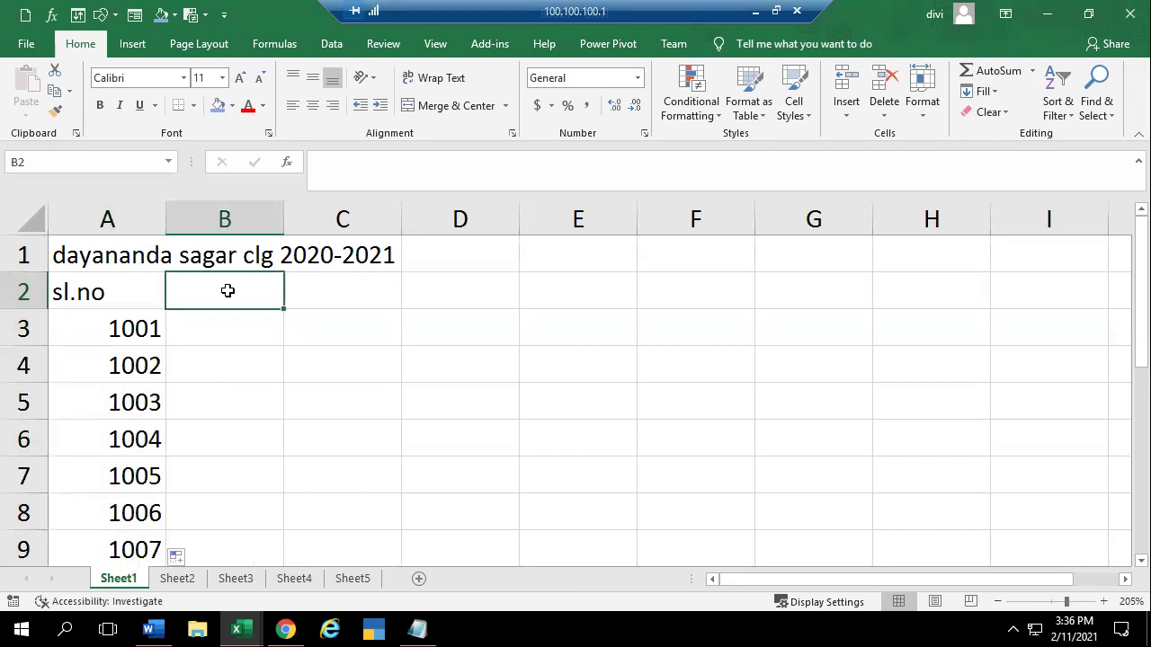
key(alt+Tab)
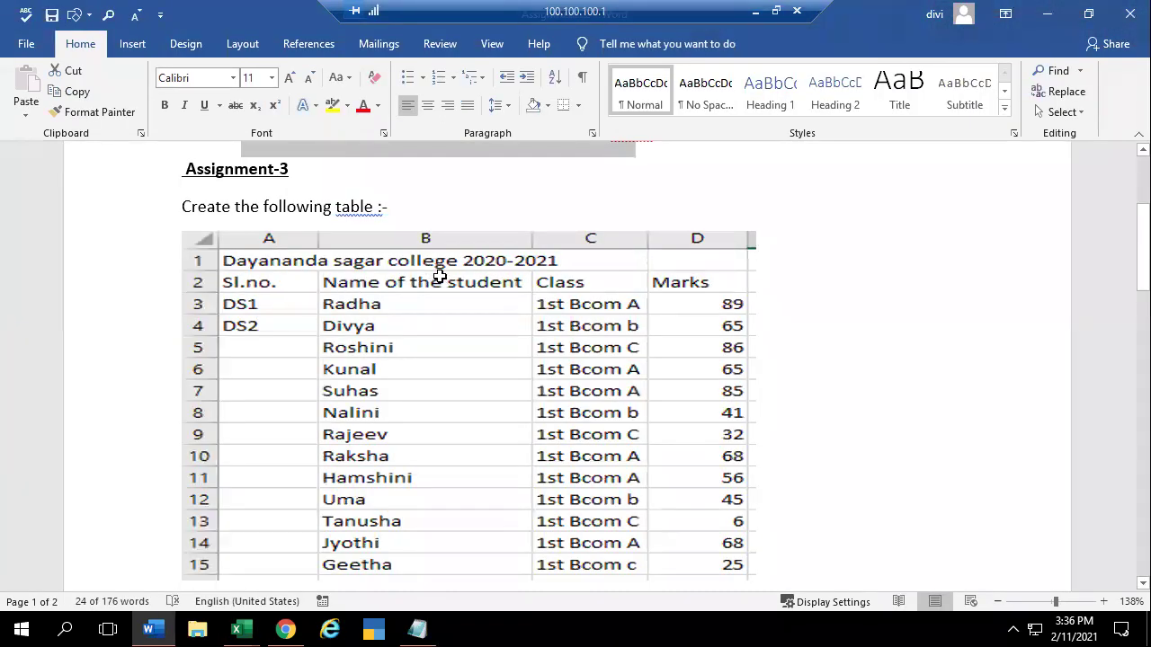
key(alt+Tab)
text(name)
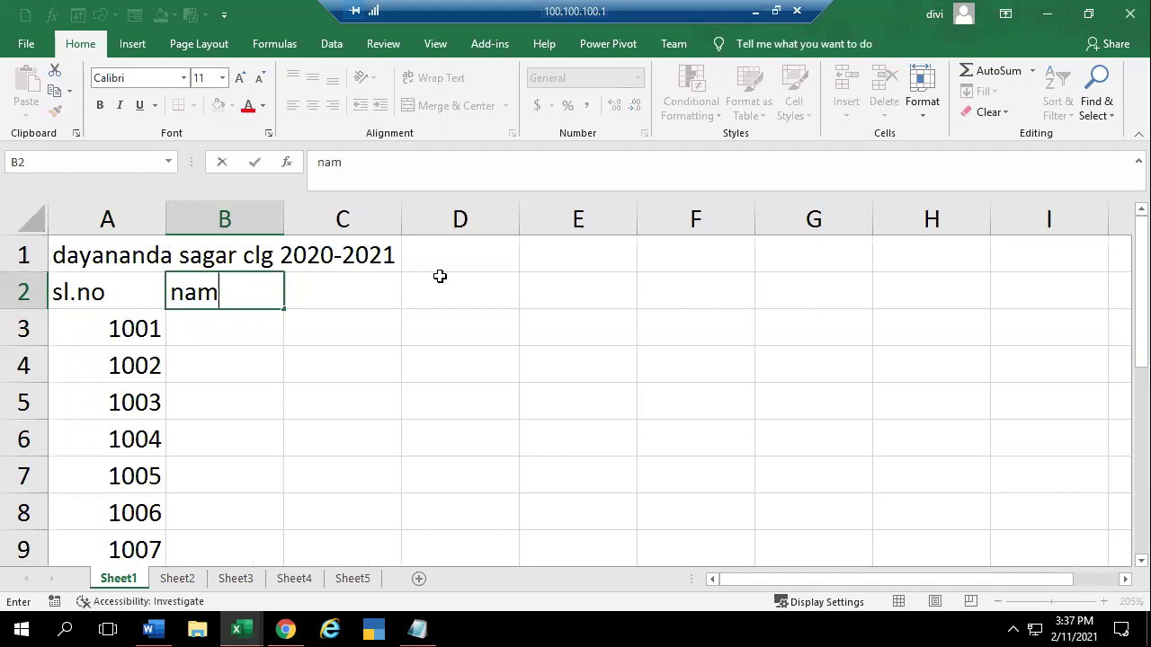
key(Return)
text(divya)
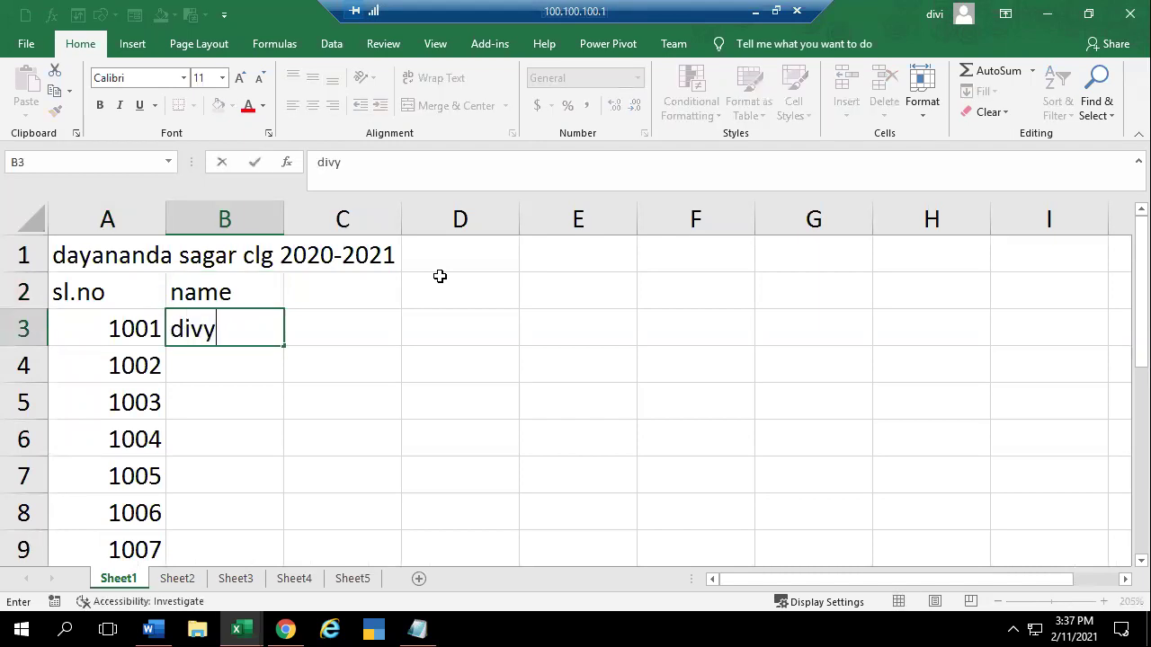
key(Return)
- Fill the student names in column B down to row 9
drag(265, 307, 301, 334)
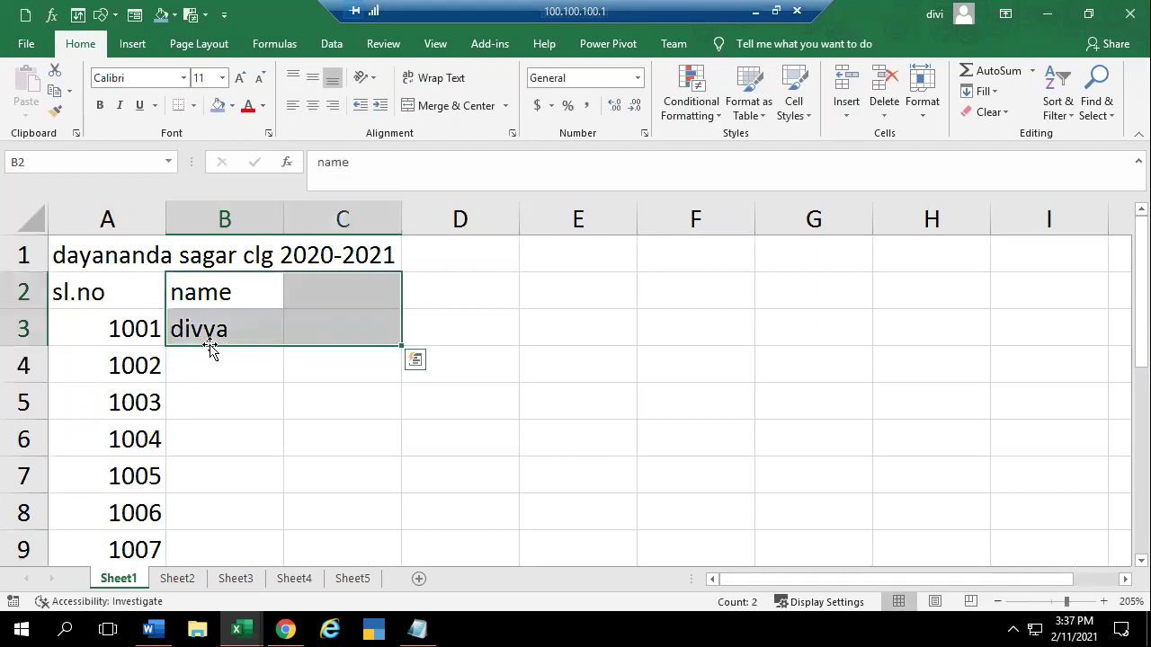
click(226, 339)
click(281, 352)
click(278, 341)
drag(282, 346, 236, 404)
scroll(298, 392, up, 2)
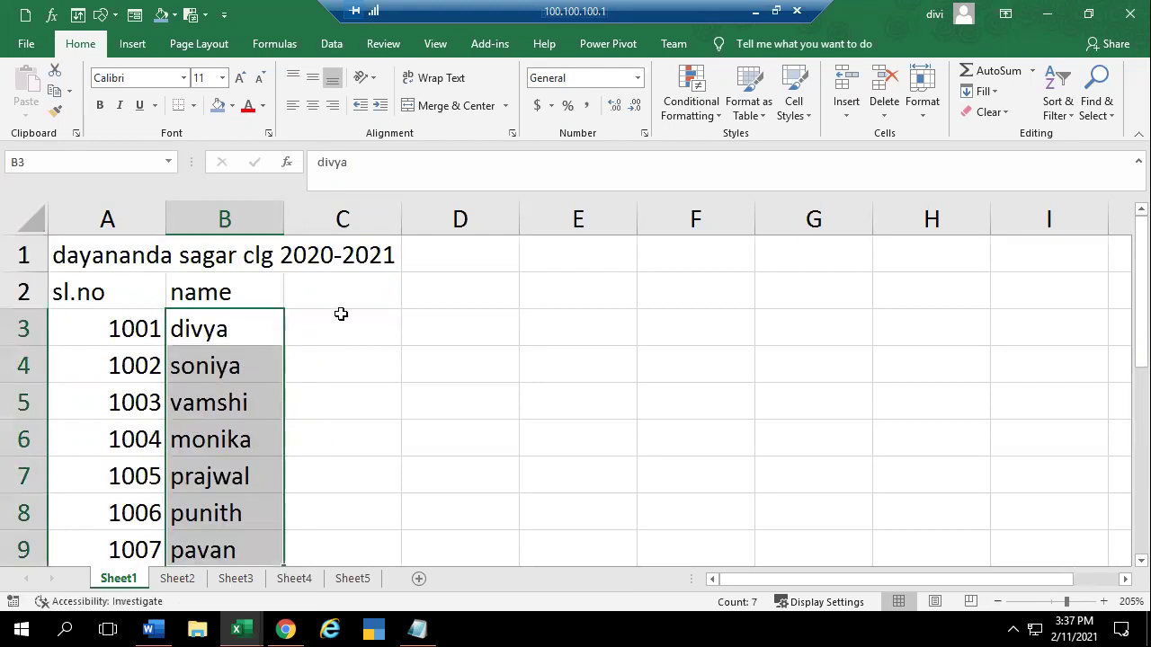
click(346, 303)
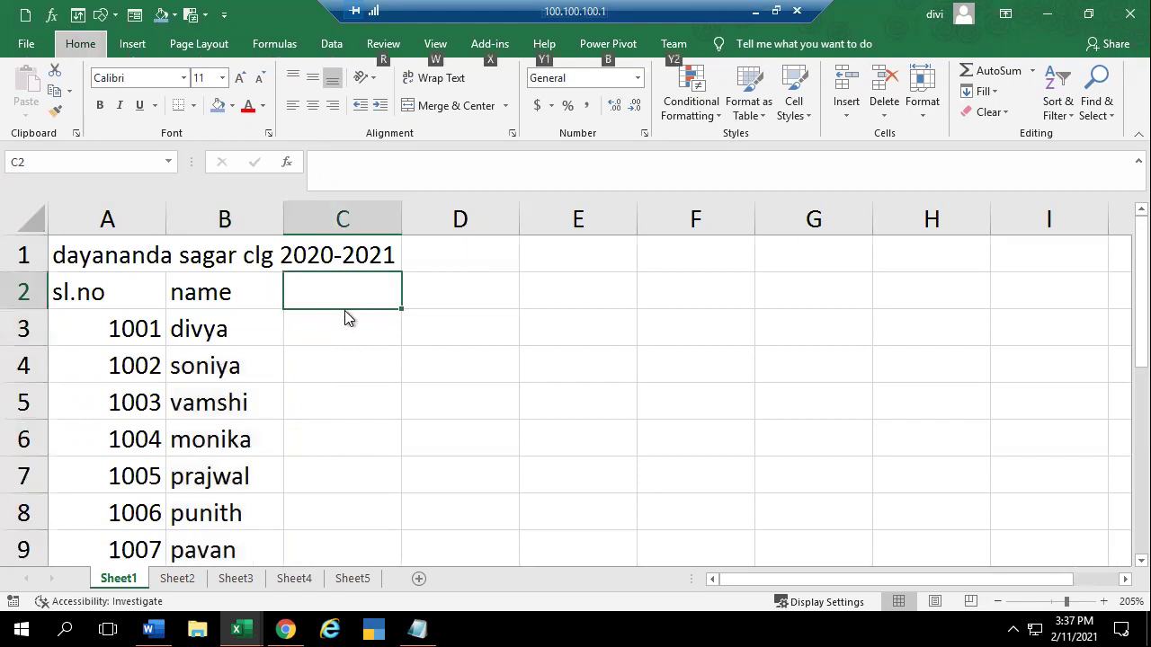
- Add the clas header in C2 and fill classes 5 bcom d through 11 bcom d to row 9
key(alt+Tab)
key(alt+Tab)
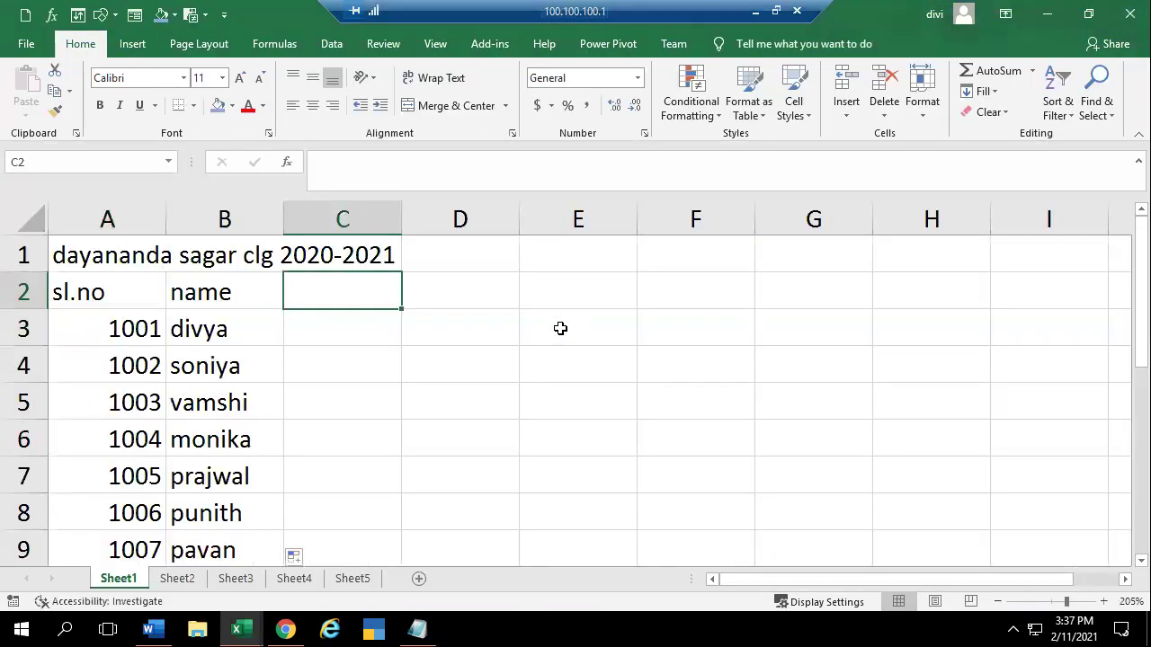
text(clas)
key(Return)
text(1)
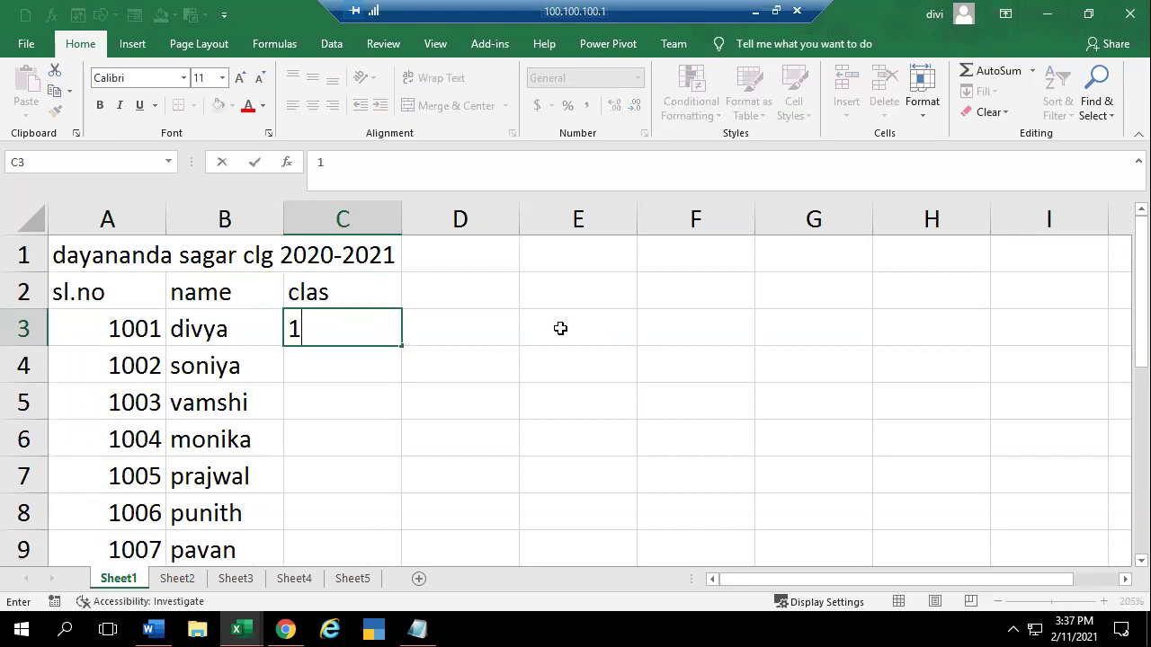
text( bcom)
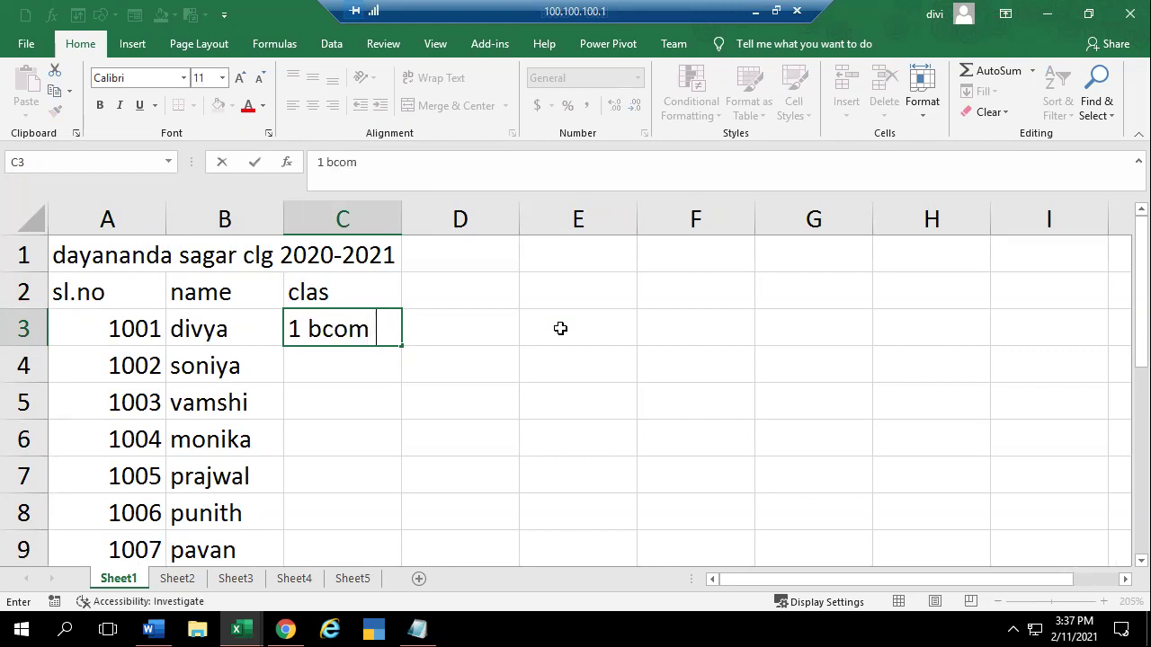
text( d)
click(304, 328)
key(BackSpace)
text(5)
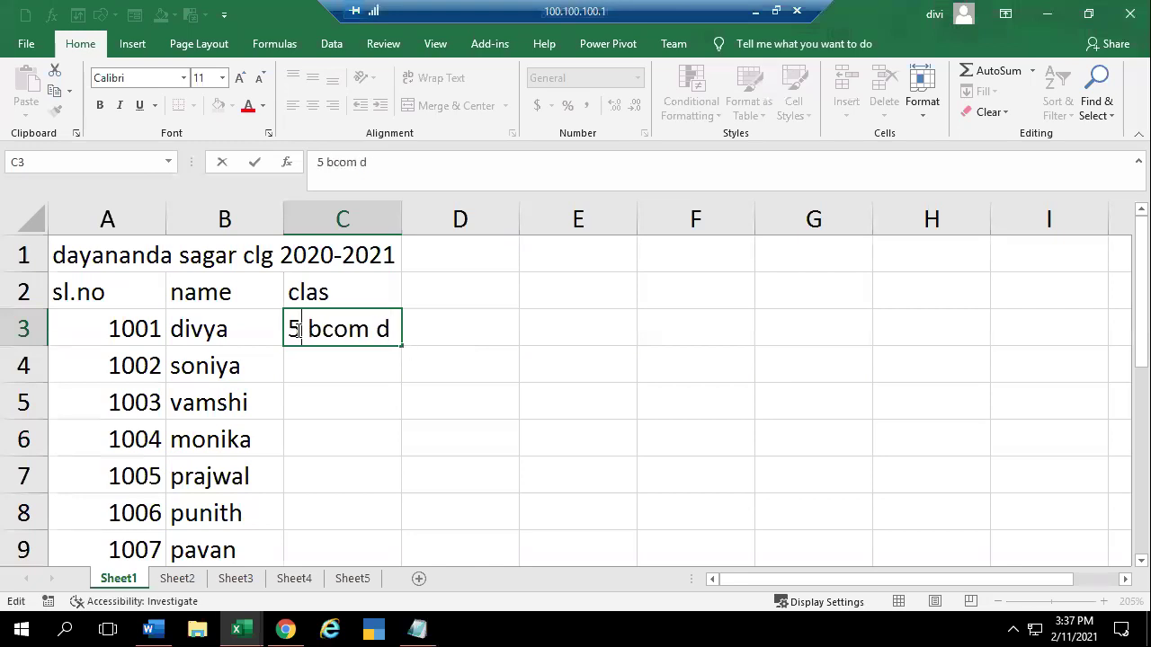
click(351, 415)
click(338, 331)
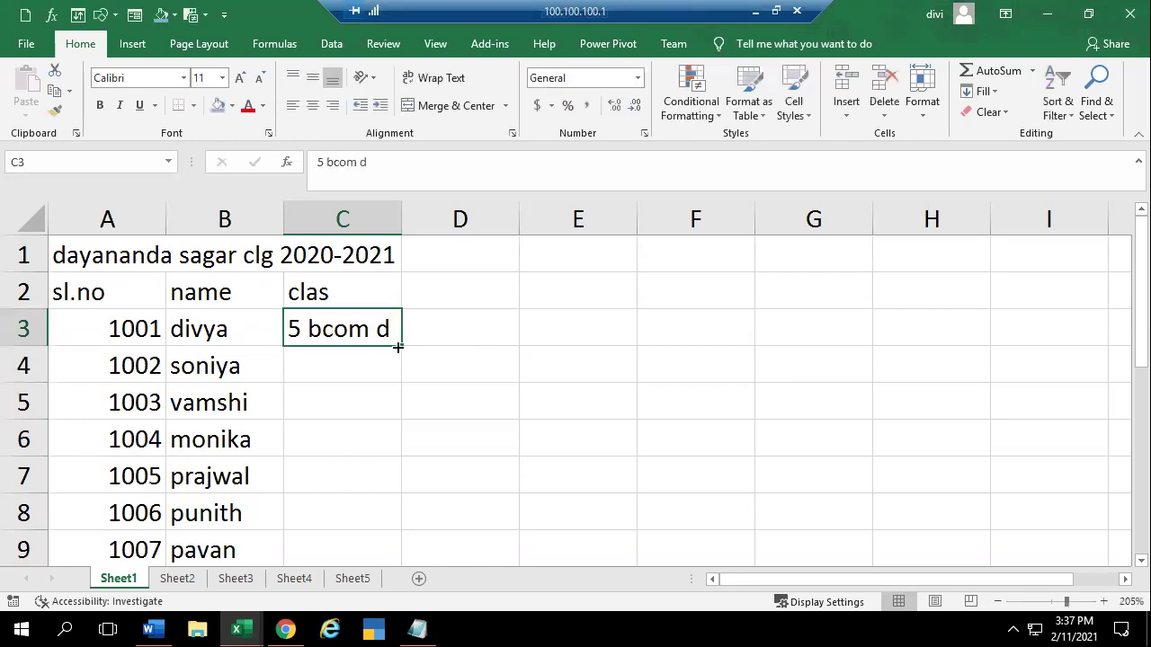
drag(401, 347, 357, 357)
scroll(413, 379, up, 2)
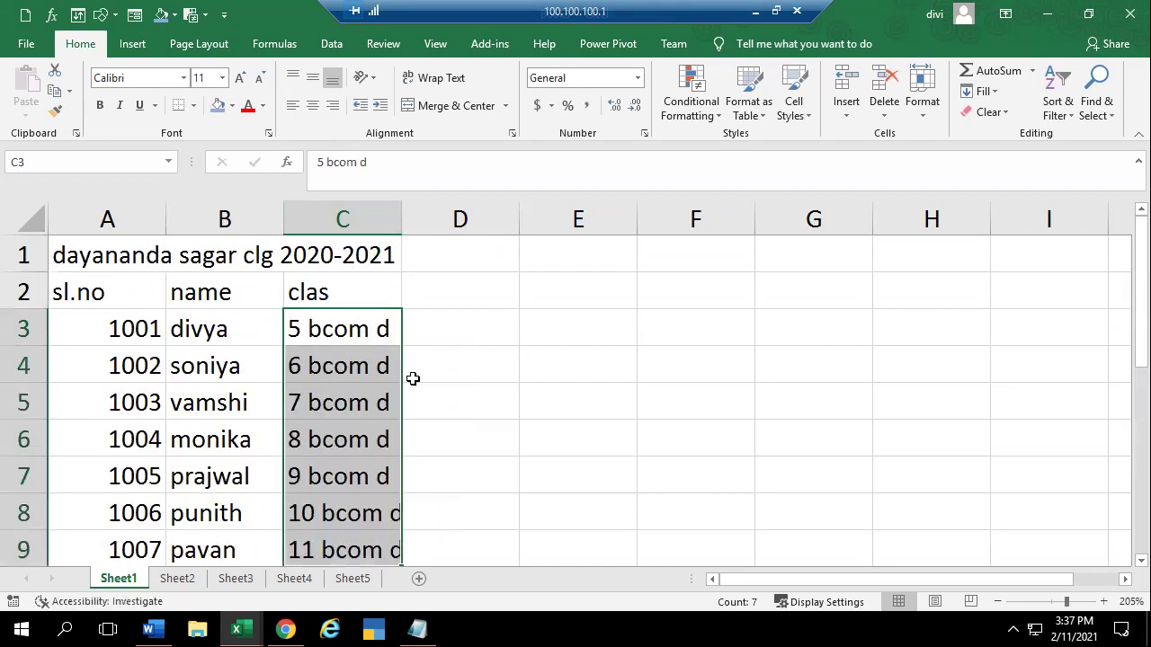
- Add the marks header in D2 with scores 52, 63, 95, 87, 52, 32 and 56
click(441, 285)
key(alt+Tab)
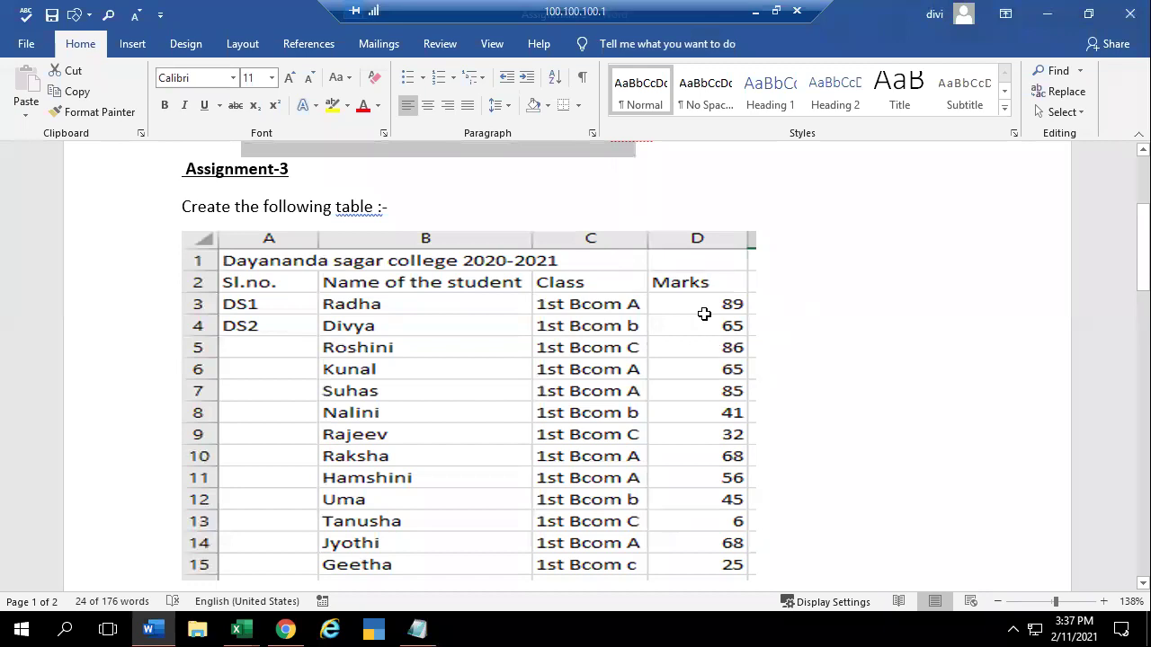
key(alt+Tab)
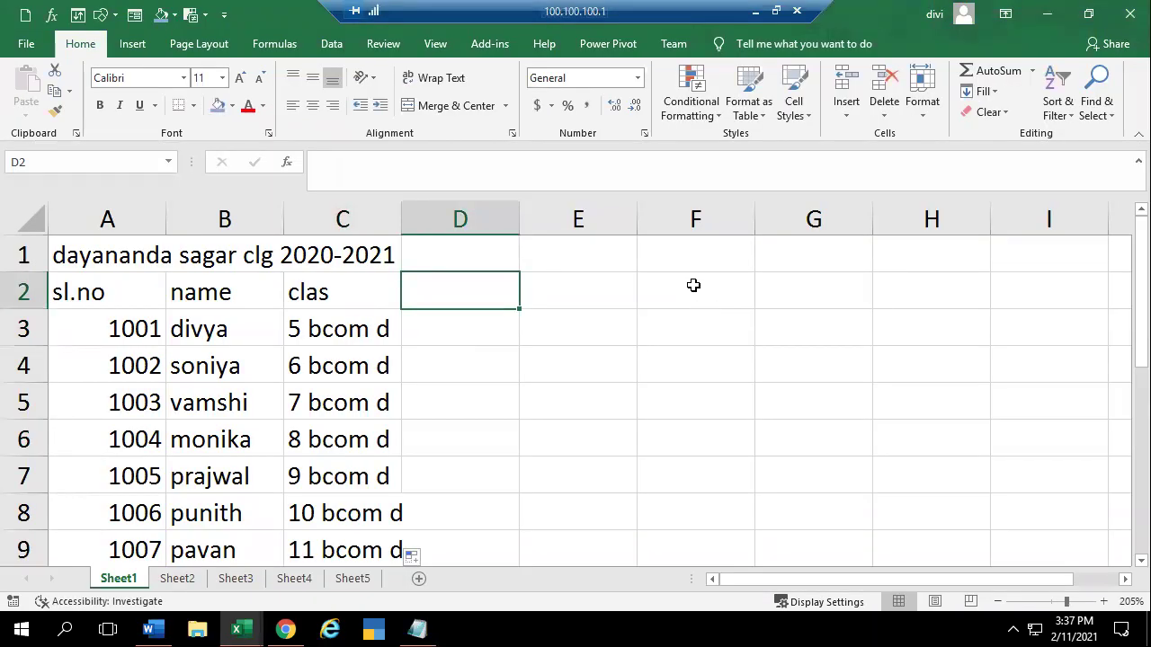
text(marks)
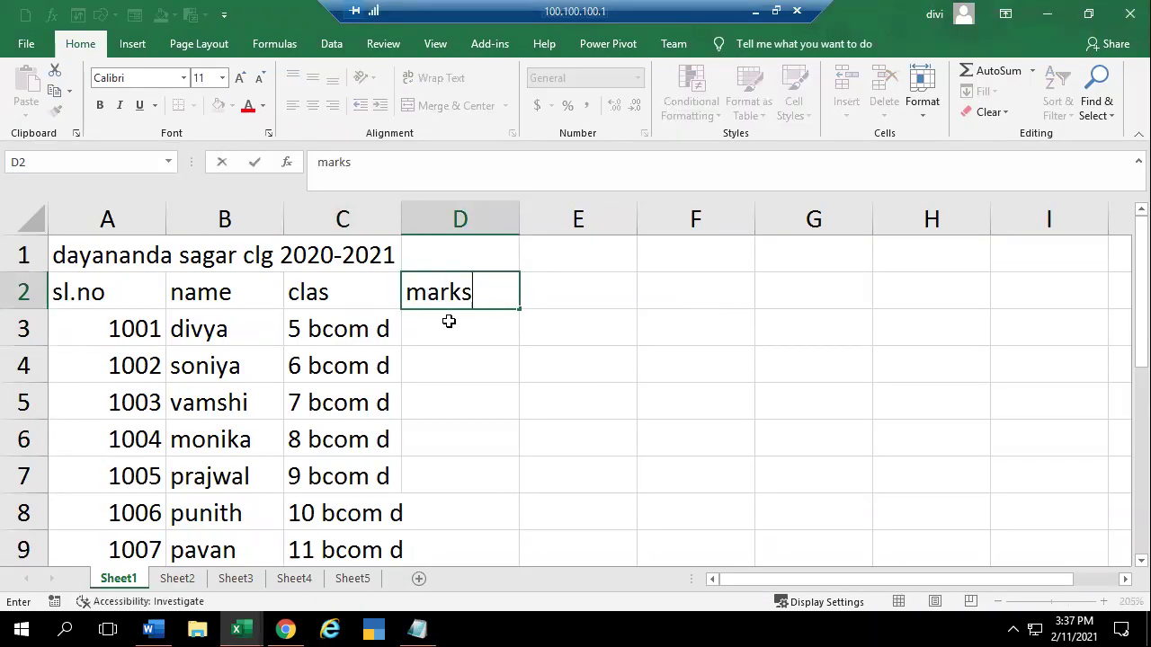
key(Return)
text(52)
key(Return)
text(63)
key(Return)
text(95)
key(Return)
text(87)
key(Return)
text(52)
key(Return)
text(32)
key(Return)
text(56)
key(Return)
- Remove the accidental 5 typed into D10, leaving the cell empty
text(5)
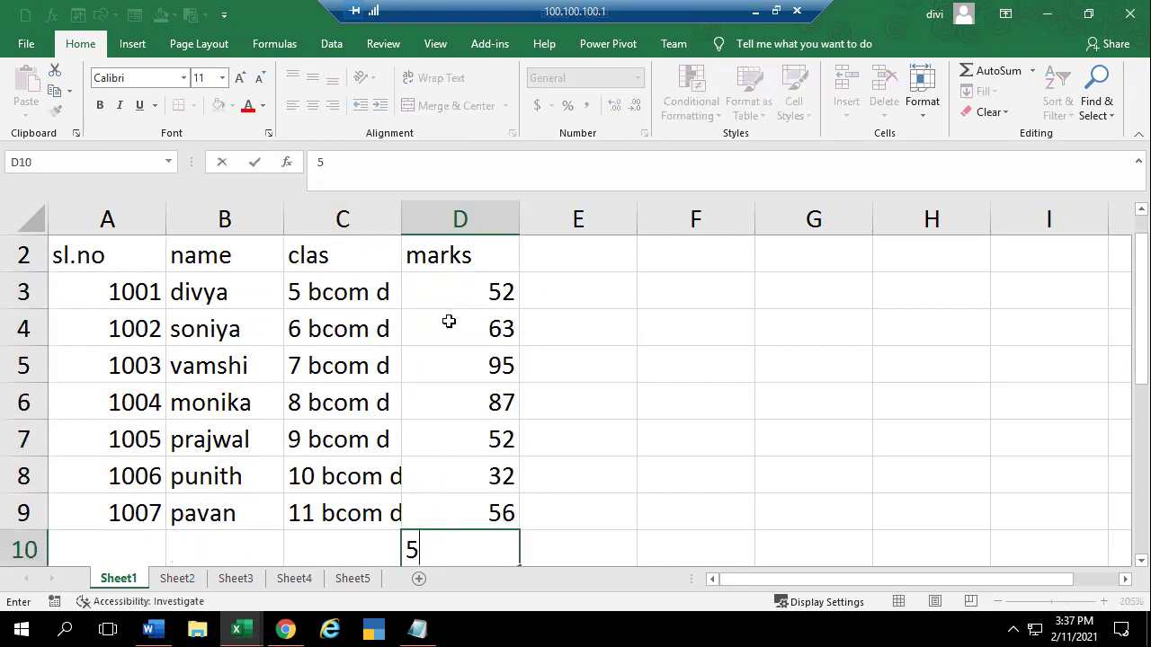
key(BackSpace)
key(Return)
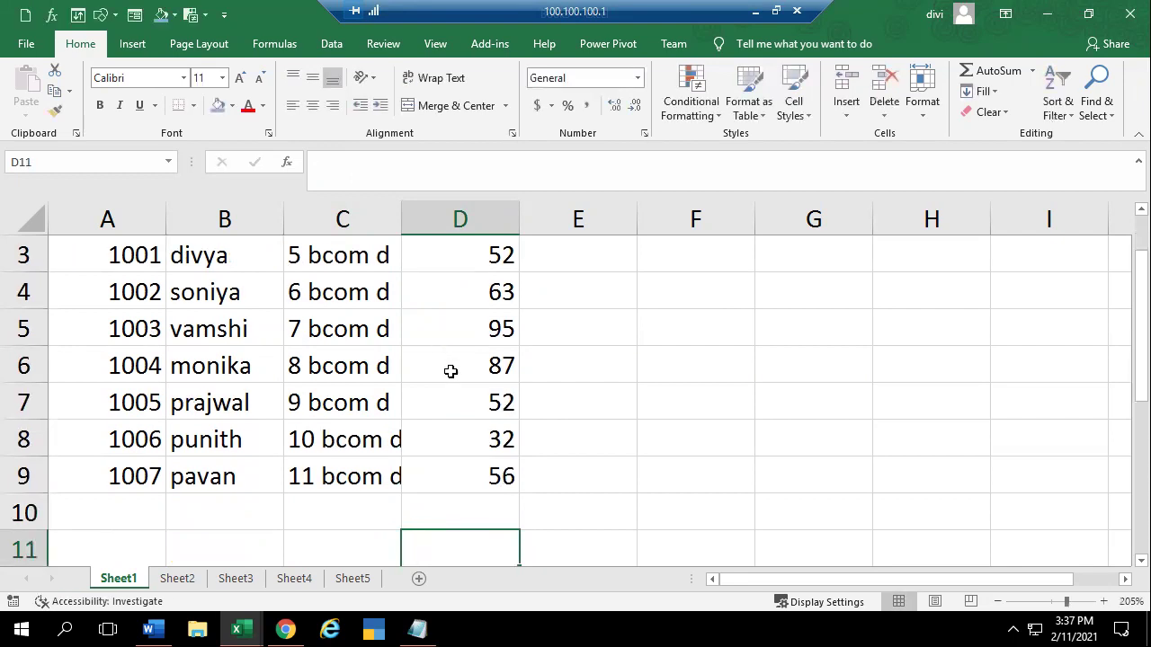
ctrl+scroll(451, 371, down, 2)
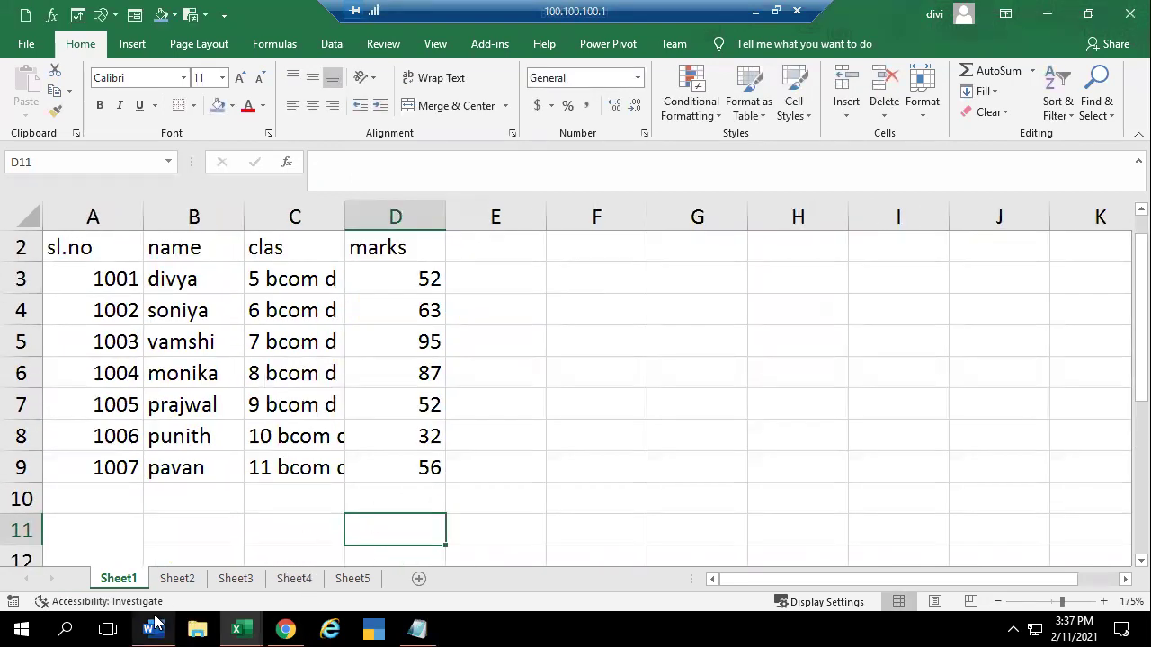
click(153, 626)
- Read Step1 of the Word instructions and bring the Book3 workbook back
scroll(352, 422, down, 5)
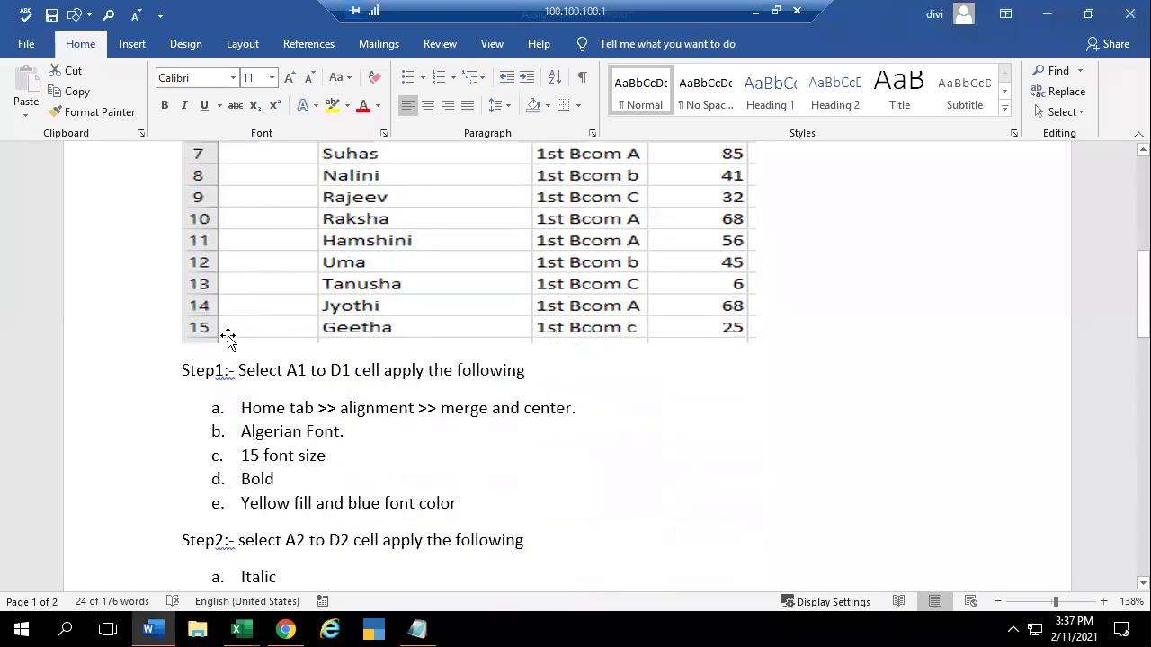
drag(241, 373, 511, 372)
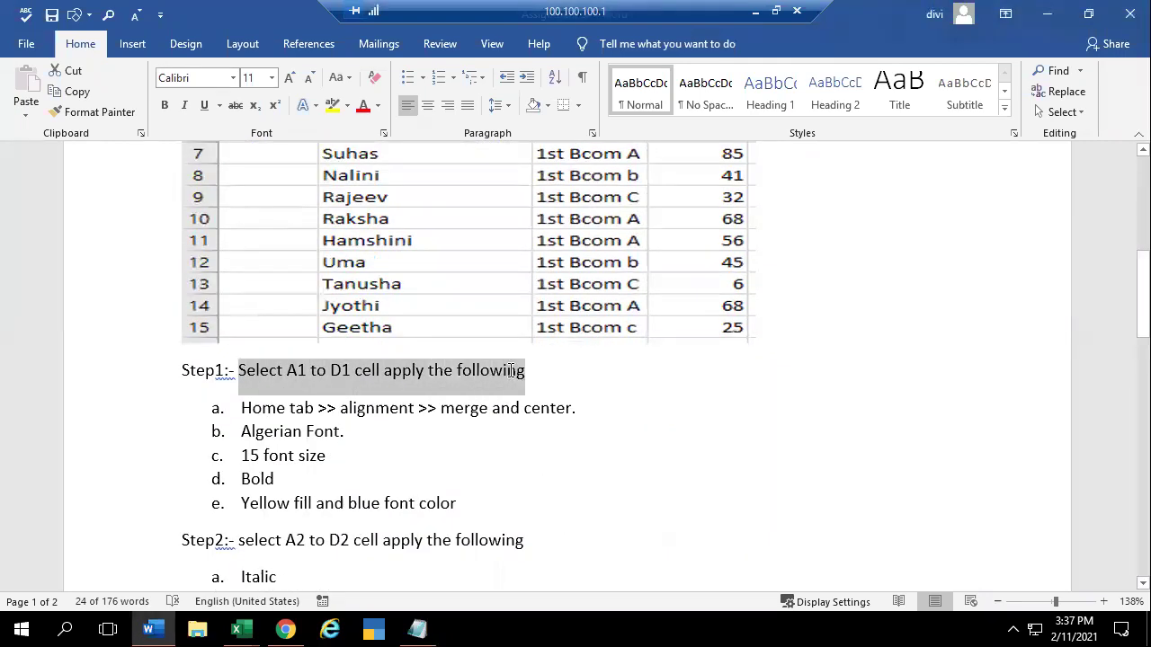
click(237, 630)
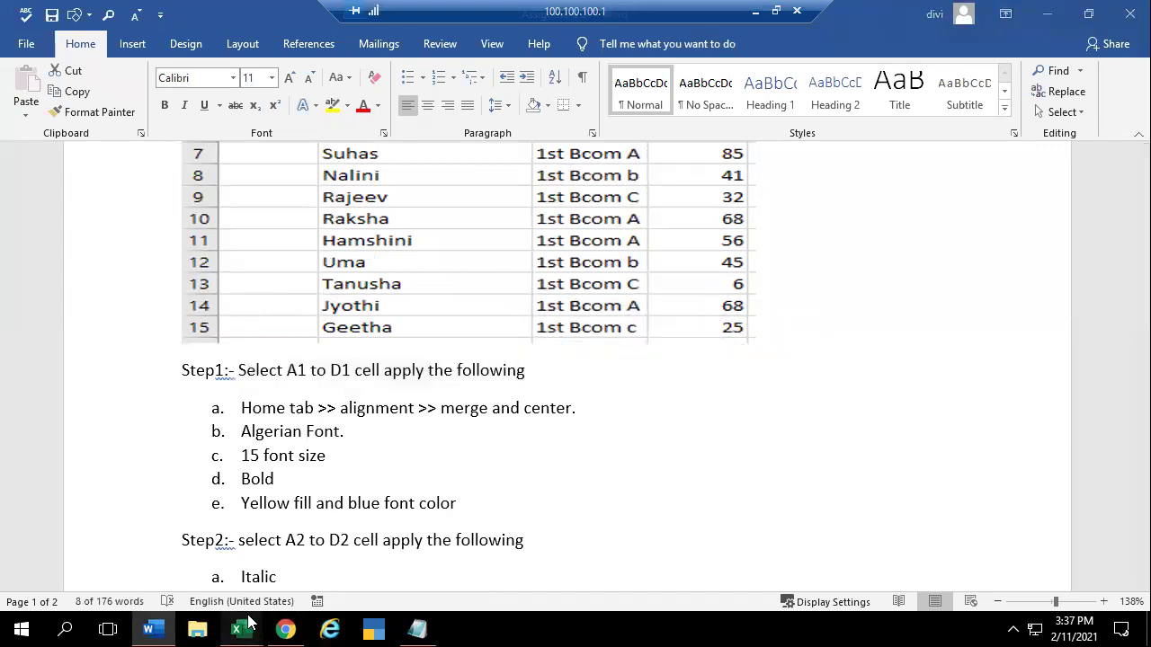
click(661, 537)
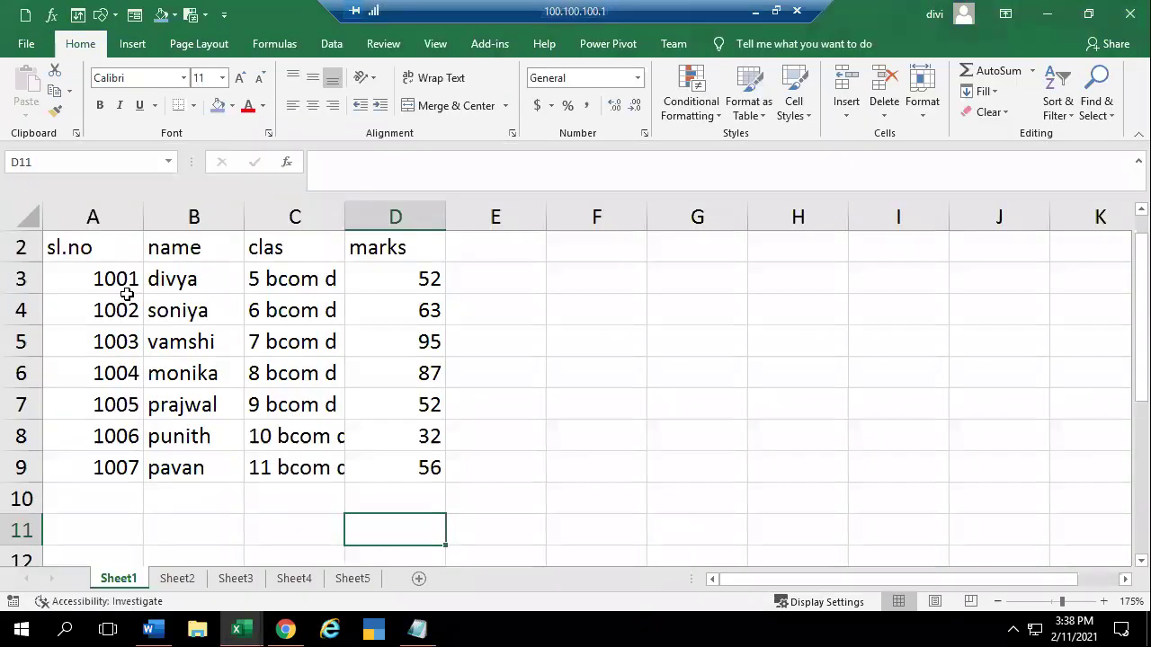
- Select A1:D1 by typing the range into the Name Box, retrying after an invalid reference
drag(65, 248, 384, 223)
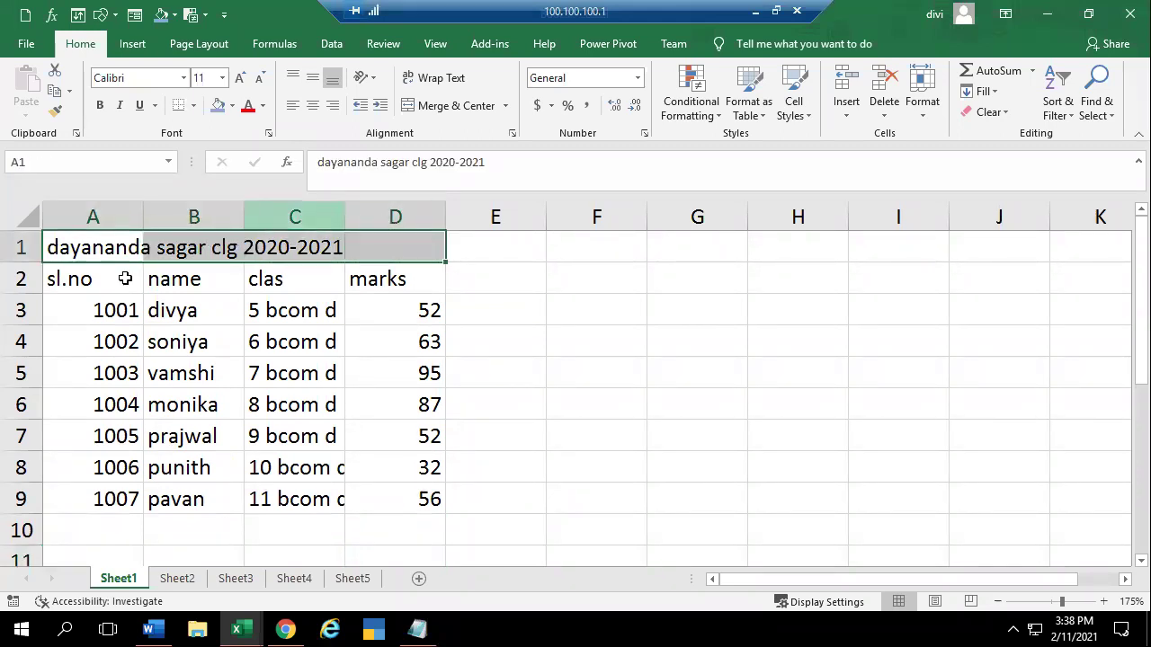
click(67, 253)
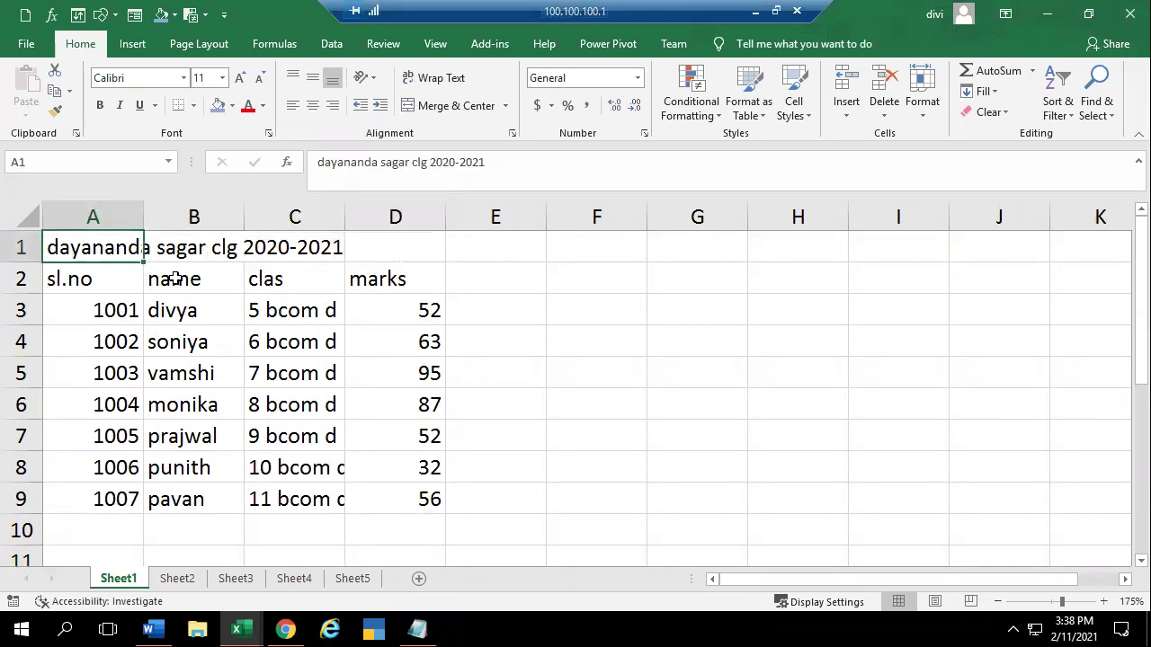
click(27, 162)
key(BackSpace)
key(Return)
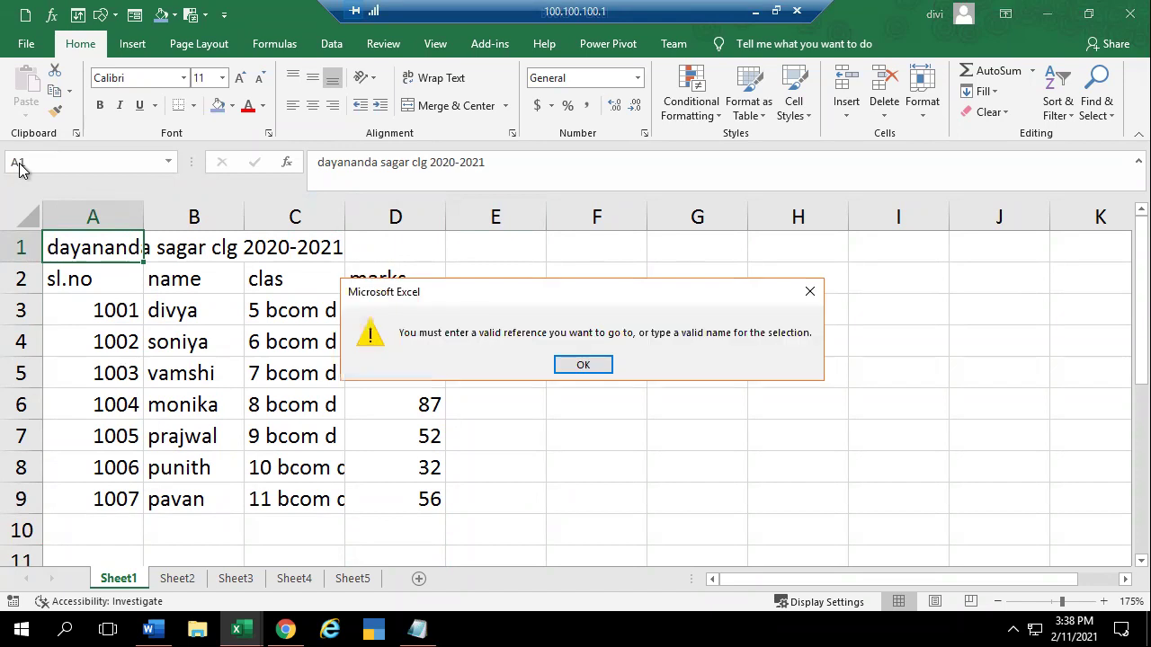
click(565, 365)
click(14, 162)
click(27, 156)
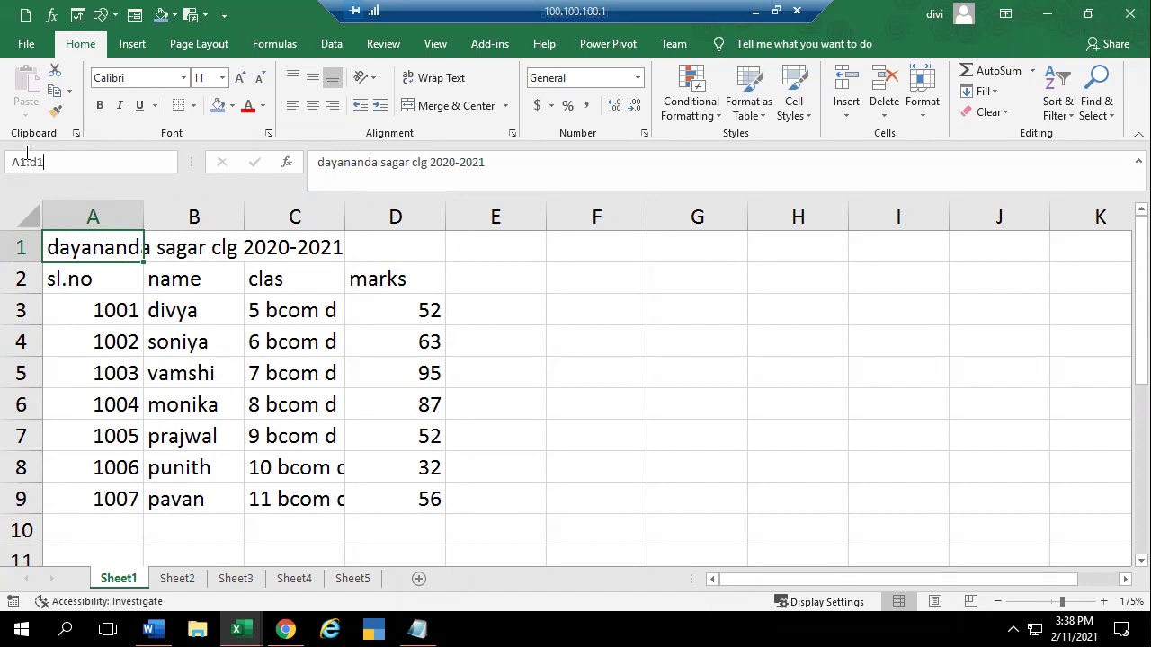
text(:d1)
key(Return)
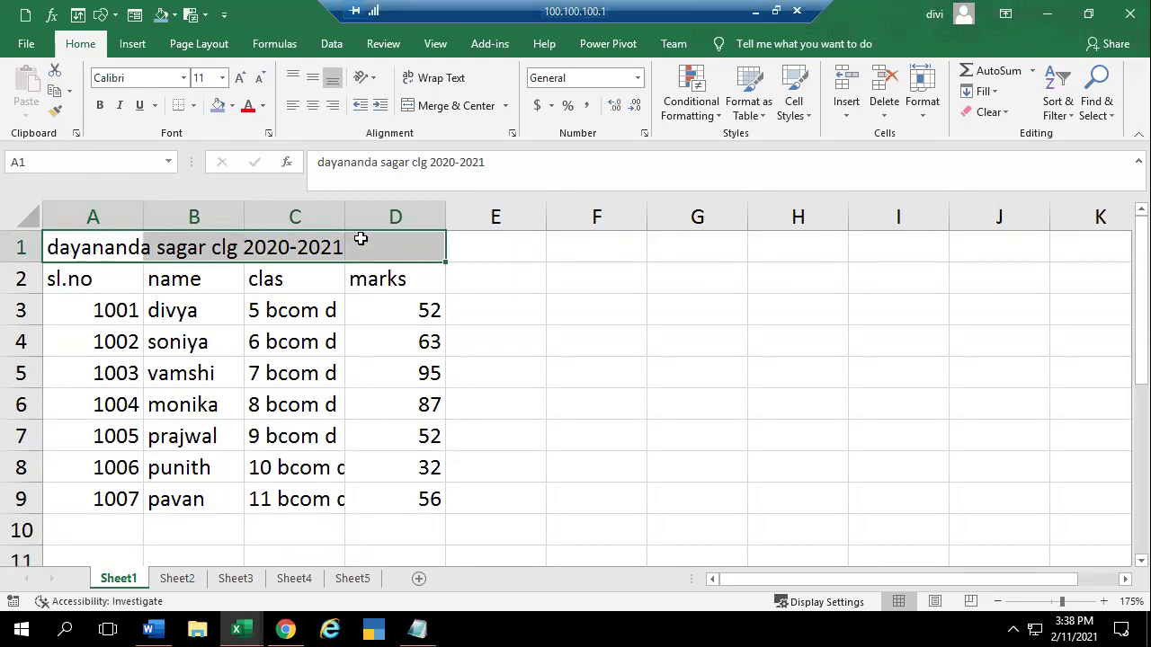
- Merge & Center the 'dayananda sagar clg 2020-2021' title across A1:D1
click(201, 308)
click(69, 251)
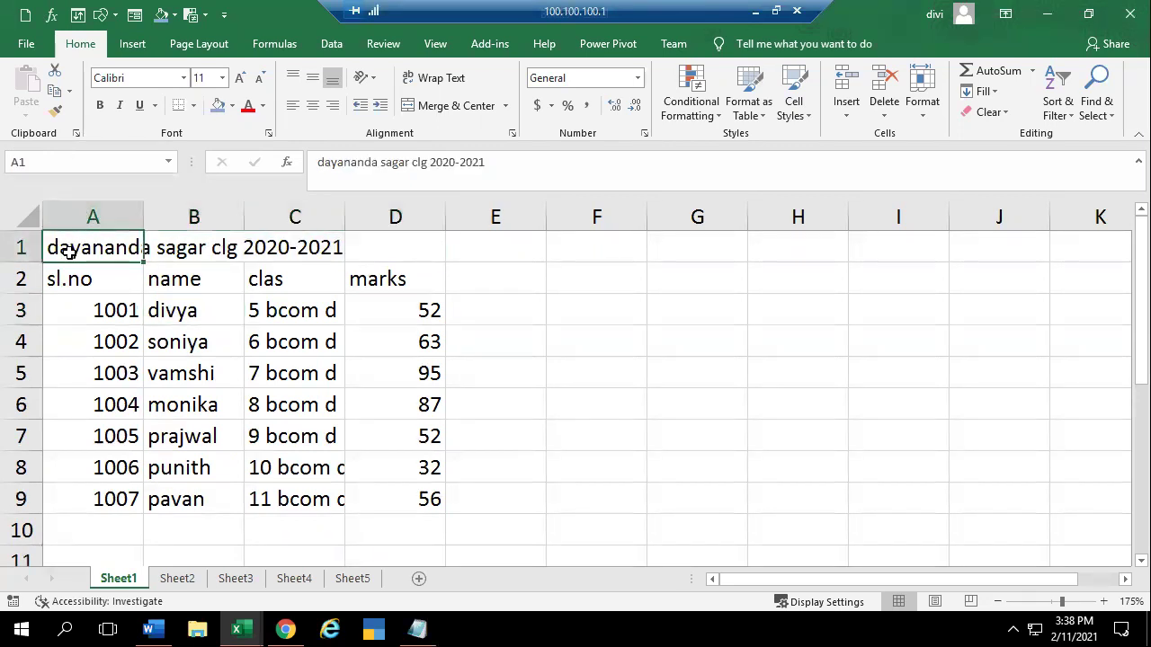
drag(65, 251, 374, 245)
key(alt+Tab)
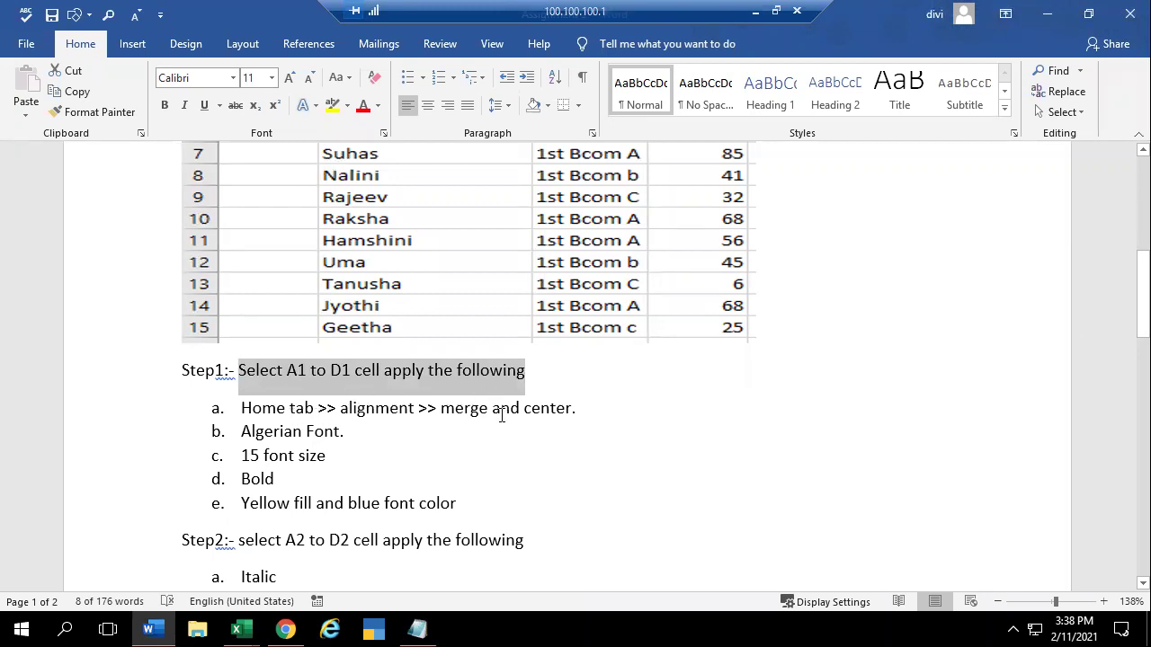
key(alt+Tab)
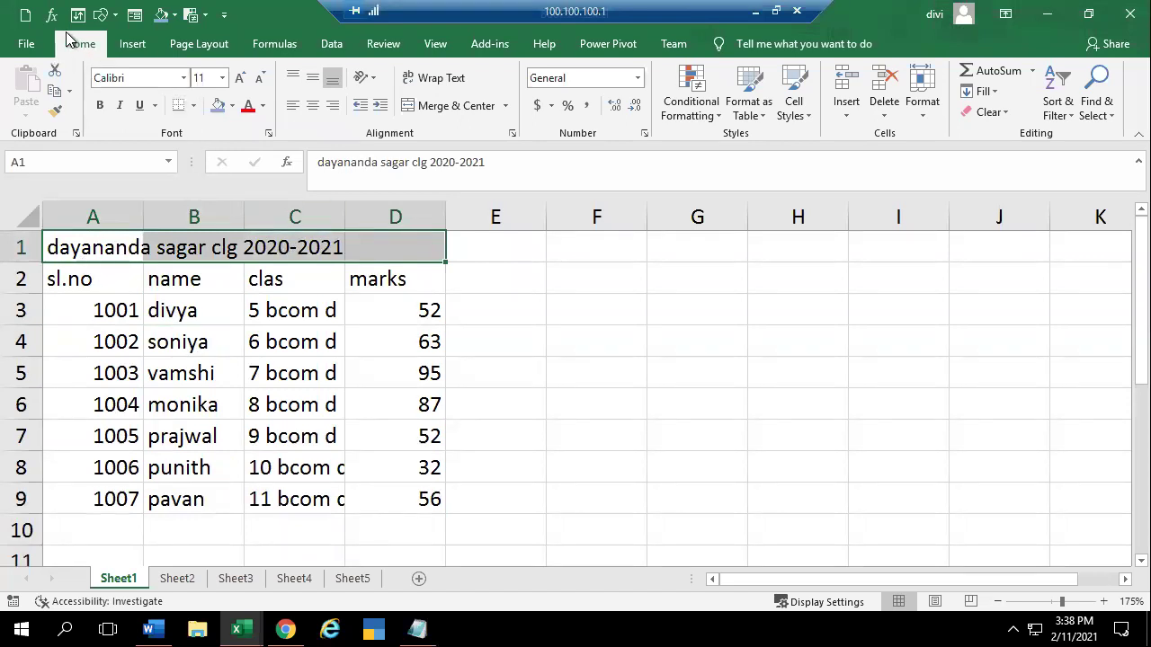
click(460, 108)
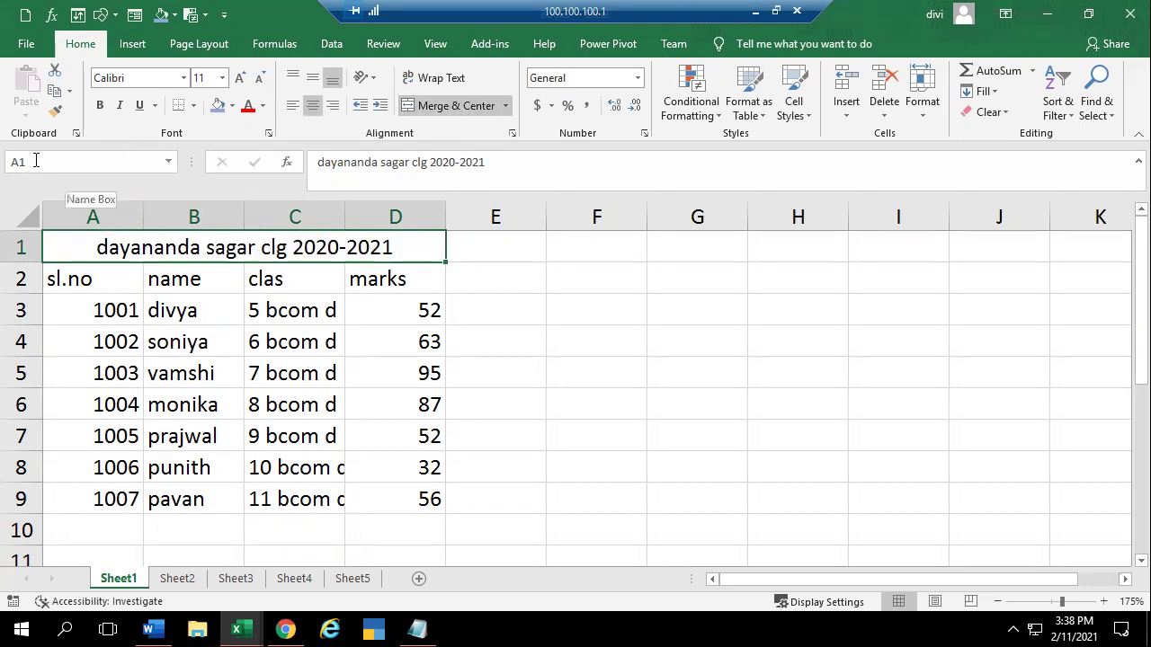
- Read the next font and size instructions in Word, then return to Excel
key(alt+Tab)
drag(252, 411, 568, 429)
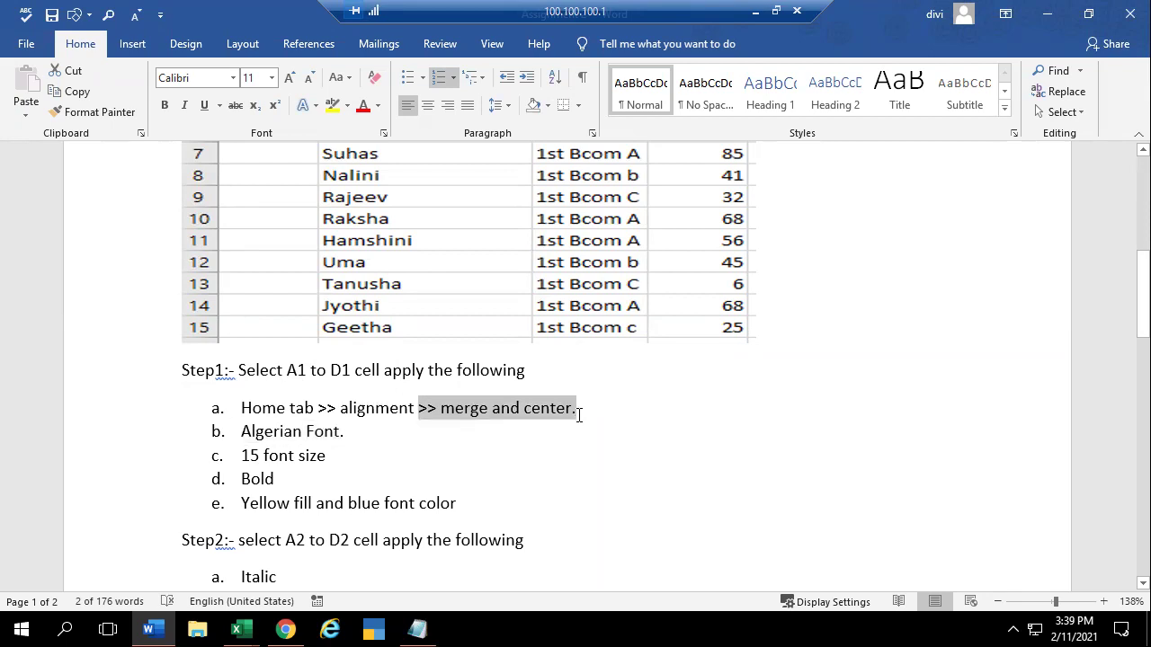
click(327, 456)
drag(235, 441, 336, 456)
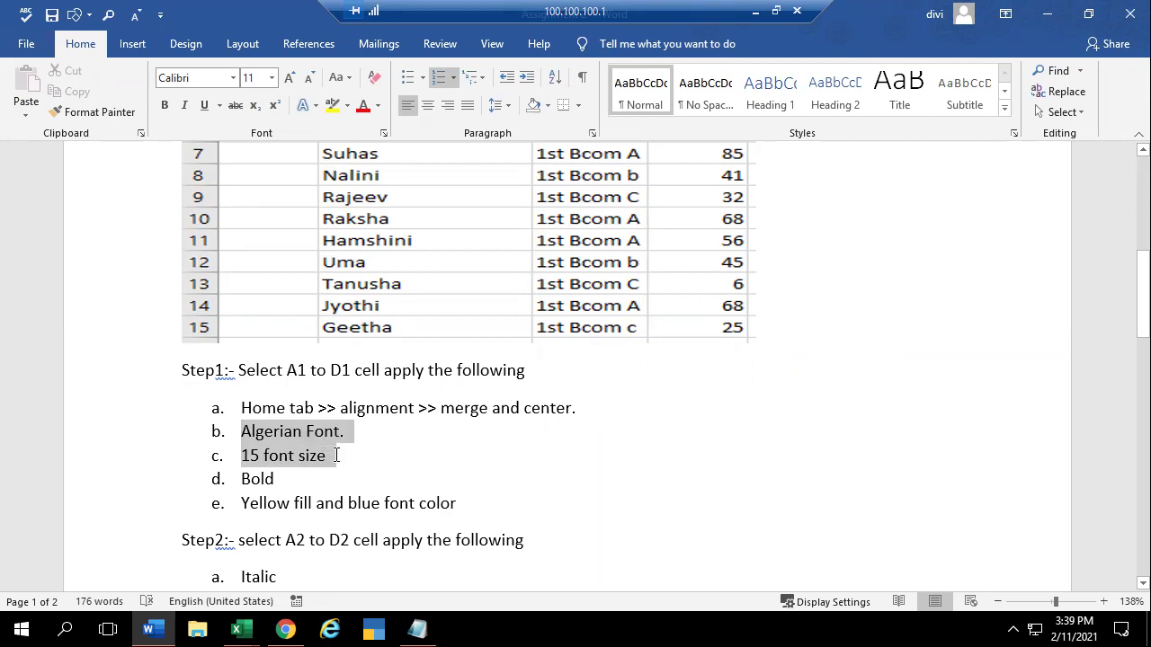
key(alt+Tab)
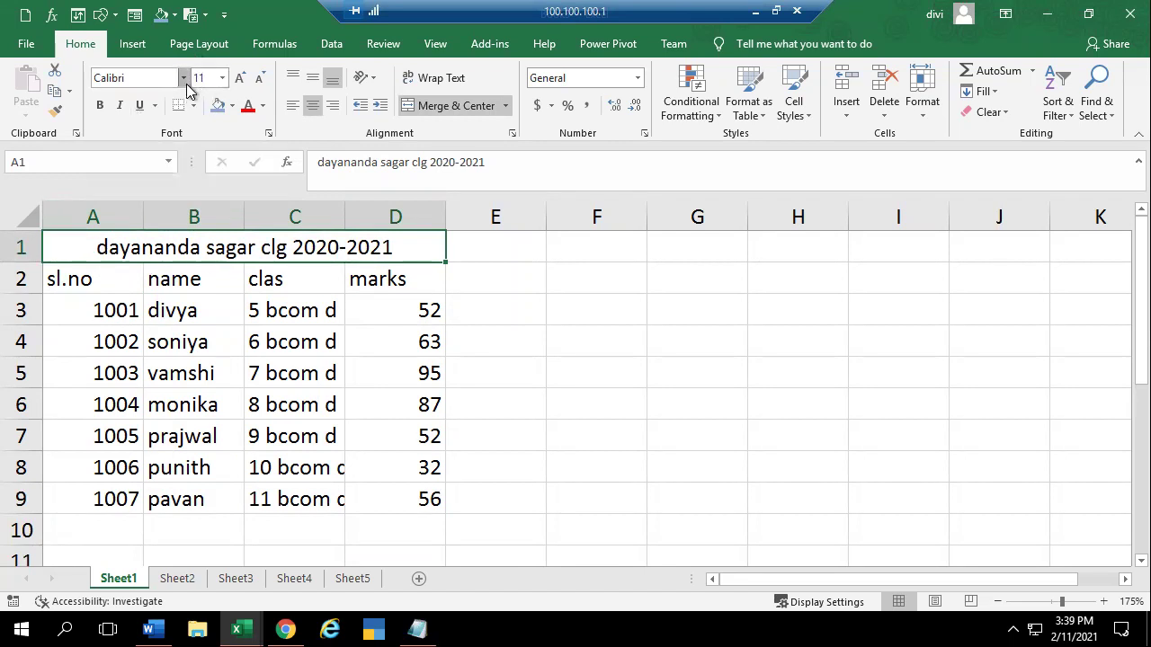
- Set the merged title A1 to the Algerian font at size 15
click(184, 78)
scroll(208, 198, up, 15)
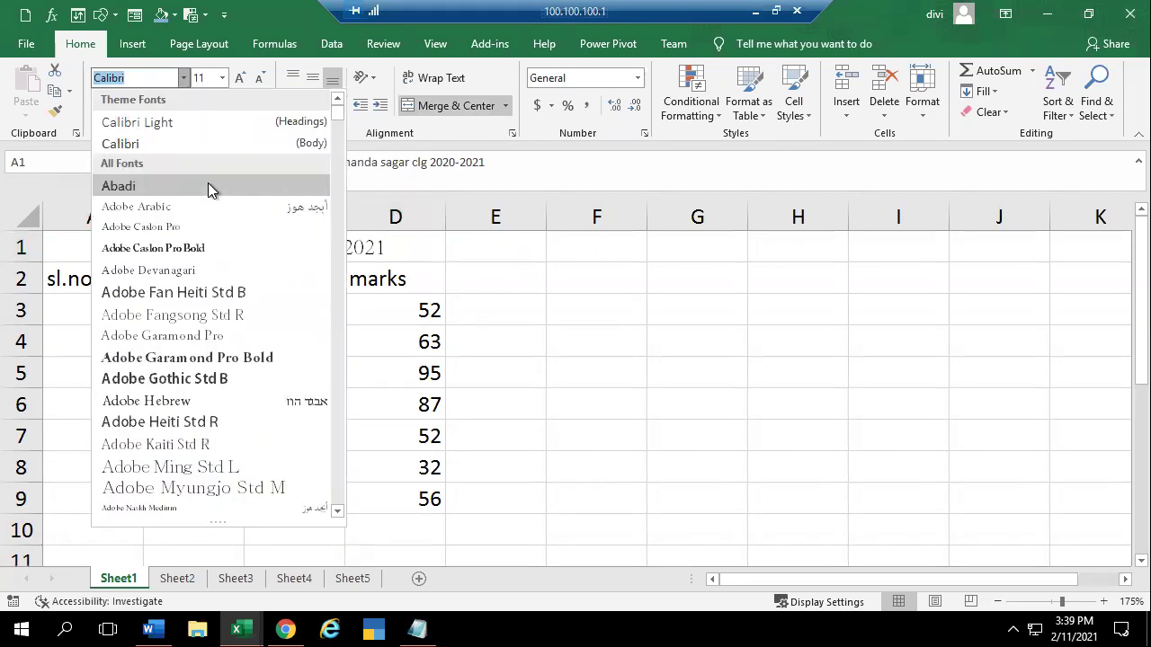
scroll(106, 342, down, 3)
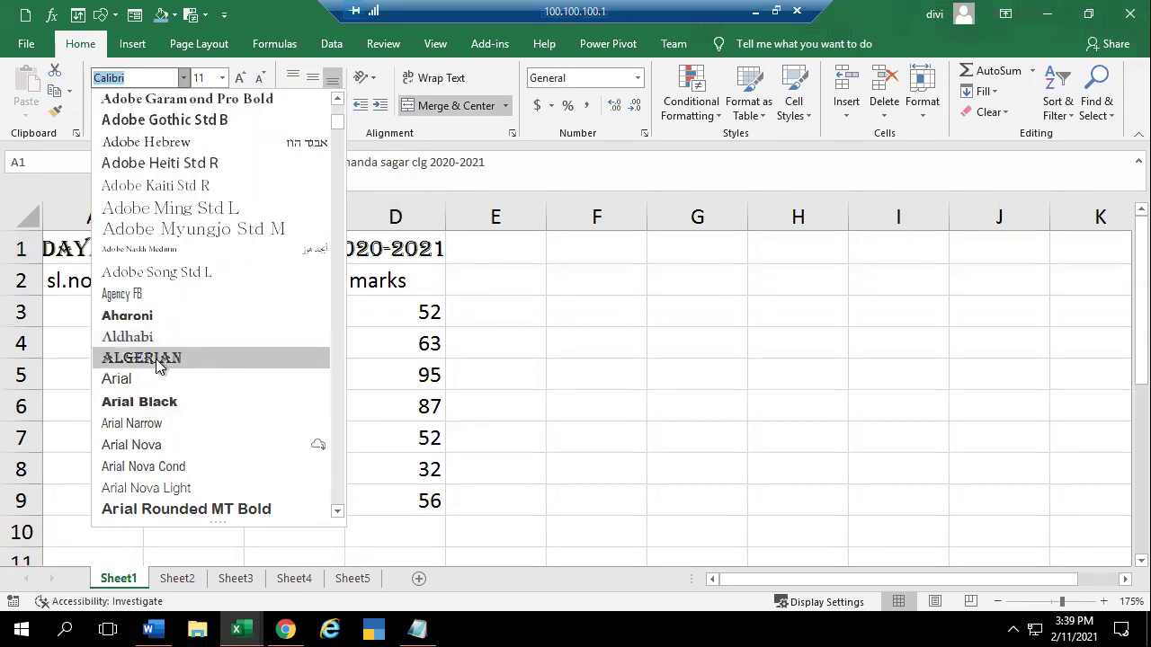
click(99, 354)
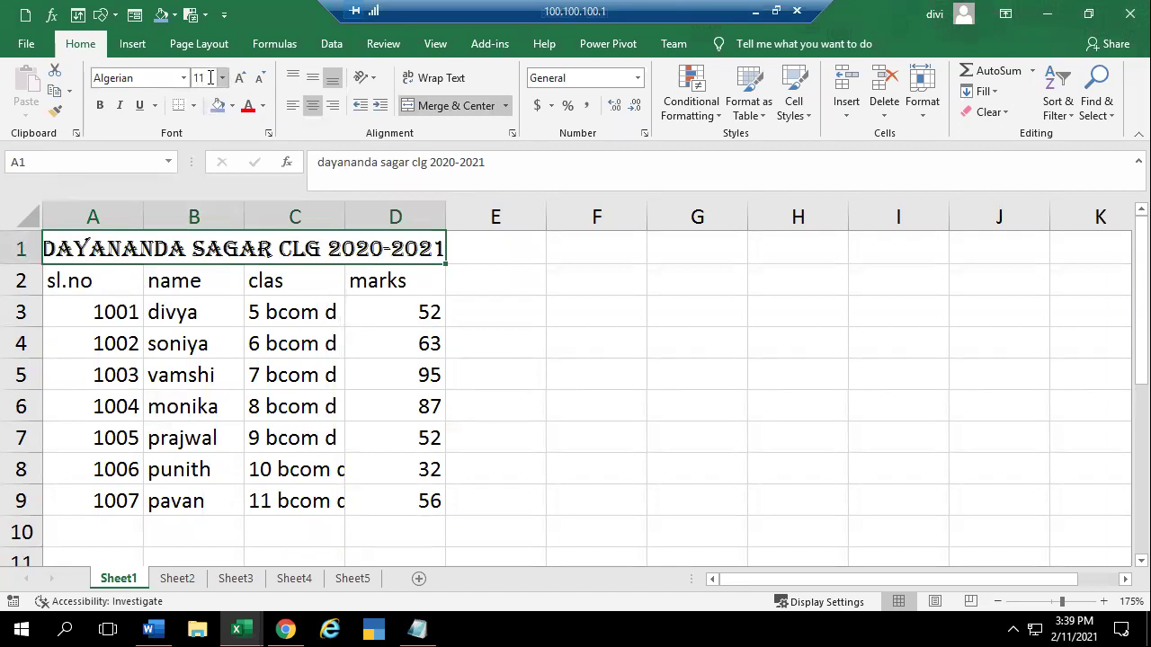
key(BackSpace)
text(15)
key(Return)
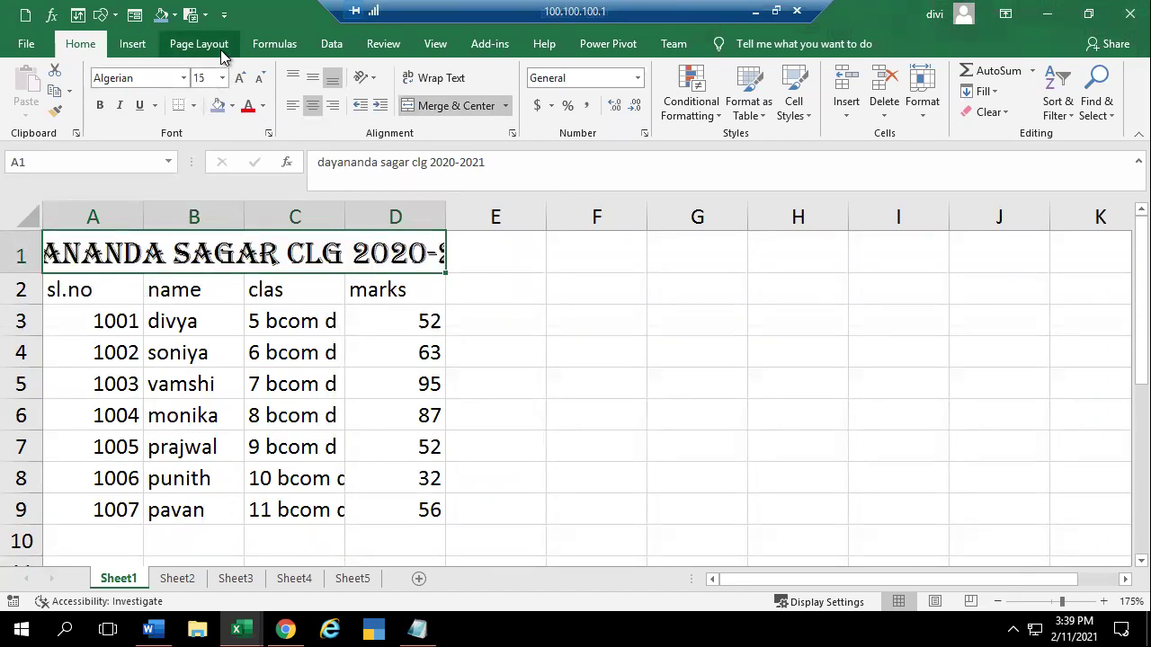
- Make the title bold and give its cell a yellow fill
key(alt+Tab)
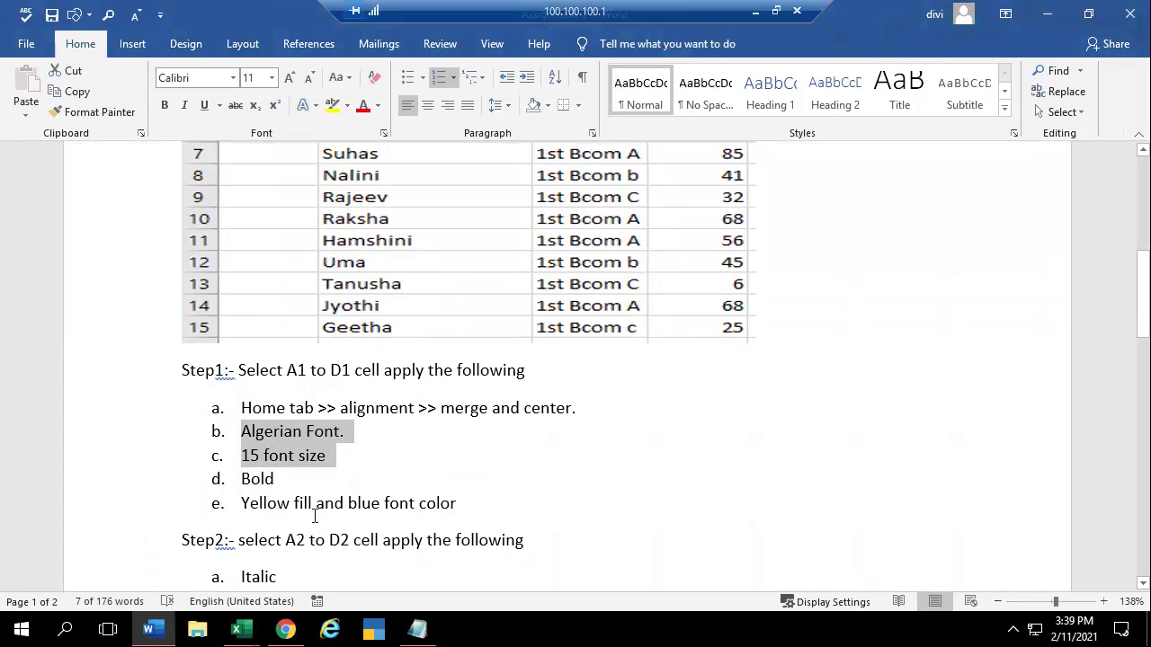
key(alt+Tab)
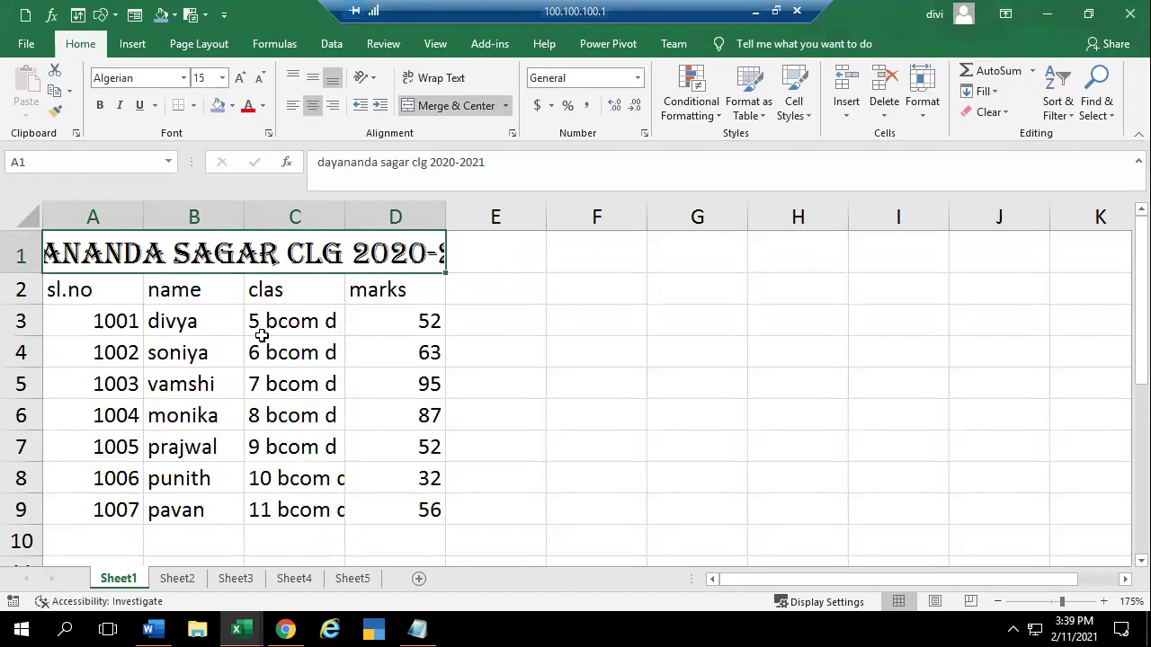
click(99, 106)
key(ctrl+b)
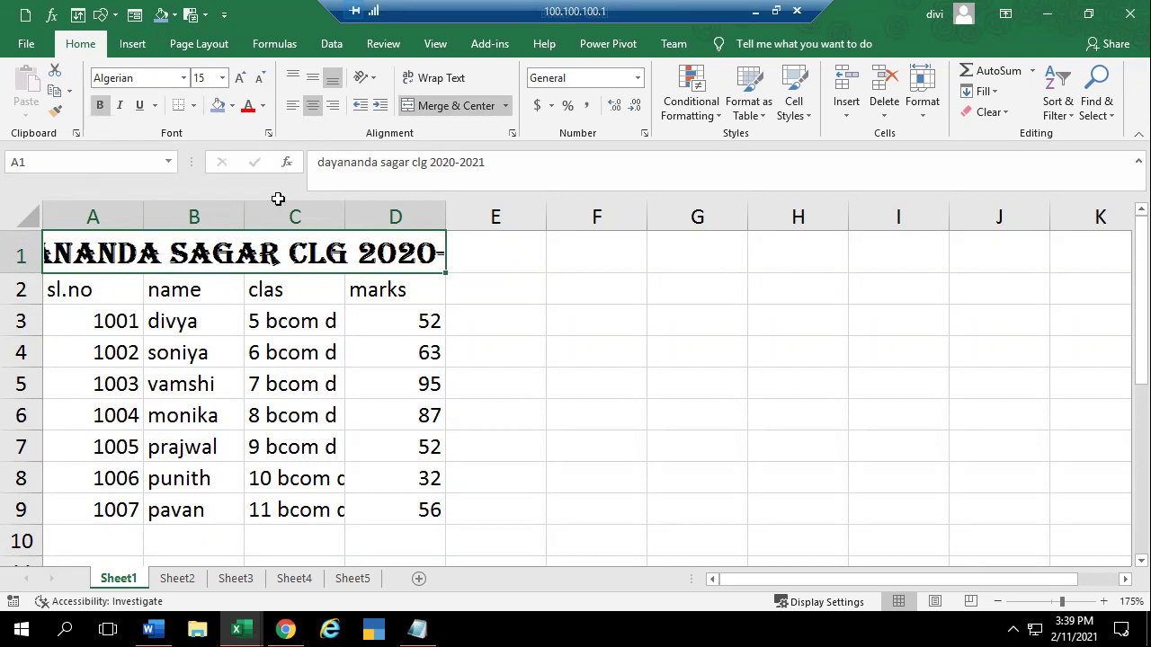
click(234, 106)
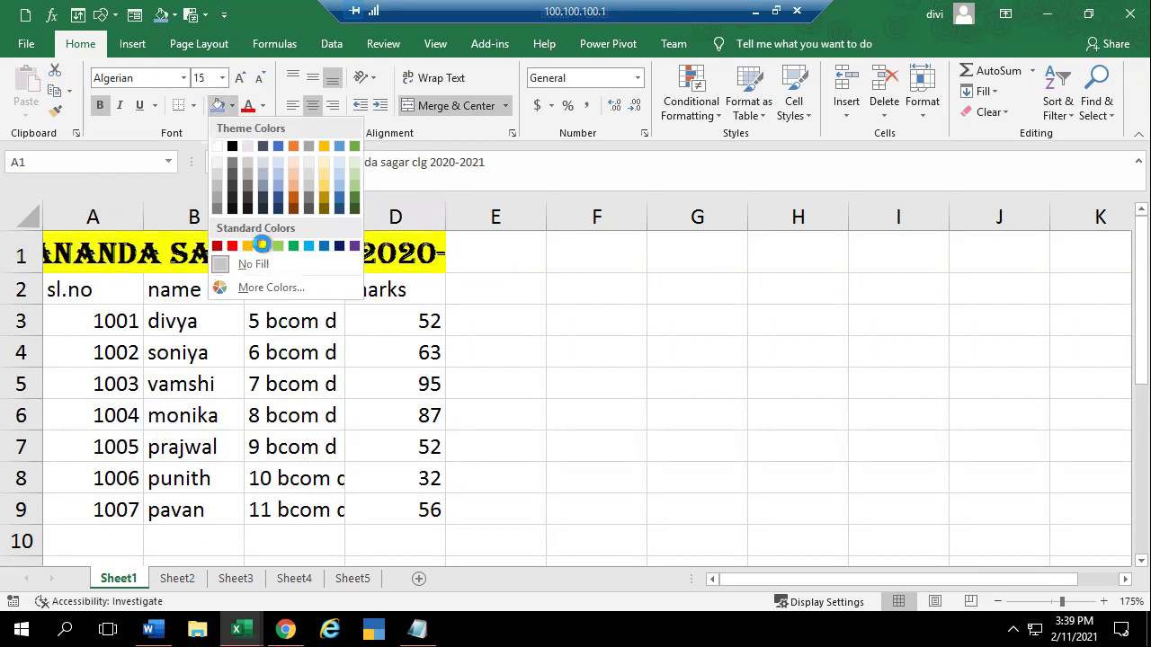
click(262, 245)
- Colour the title text blue and reselect cell A1
key(alt+Tab)
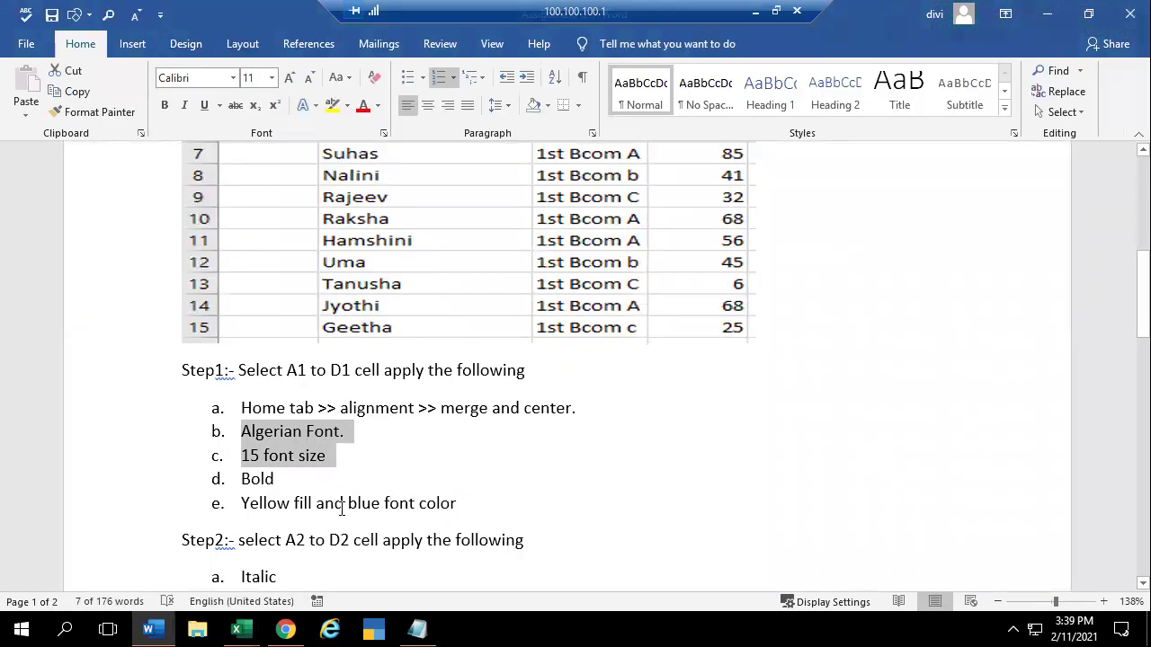
key(alt+Tab)
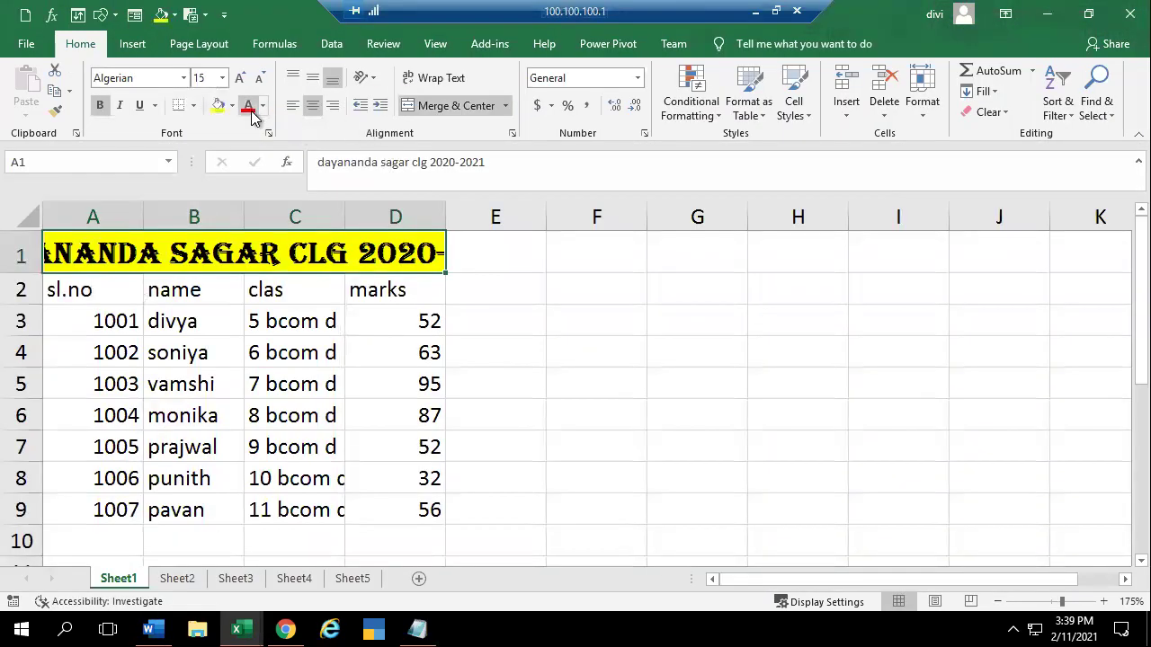
click(262, 106)
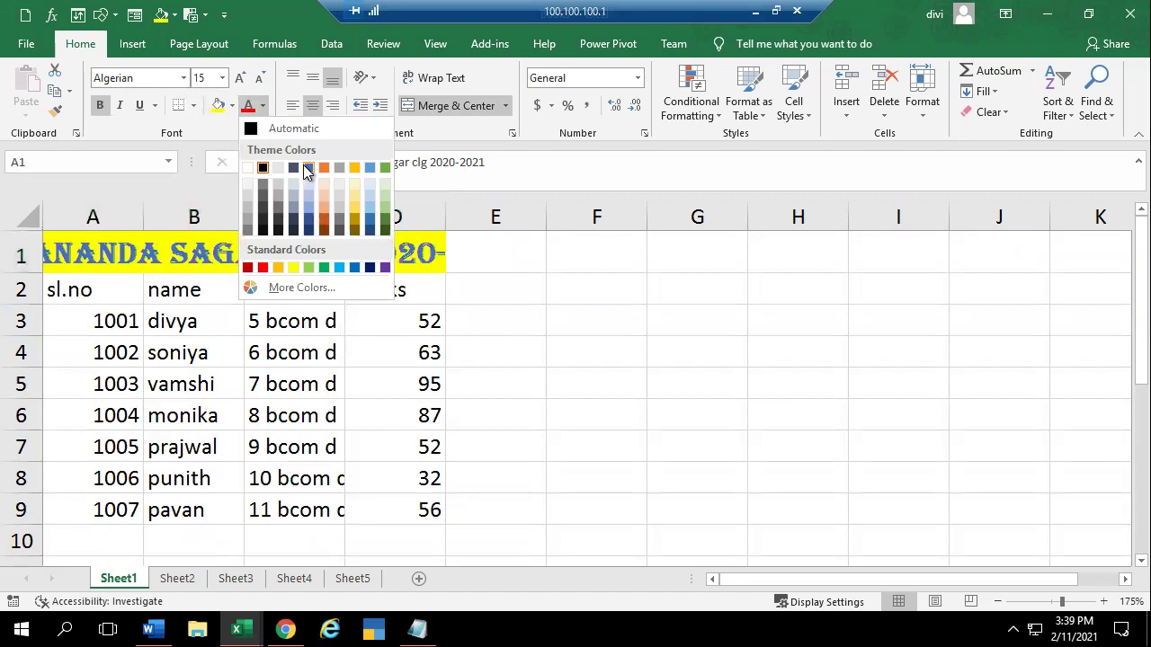
click(301, 179)
click(186, 384)
click(87, 245)
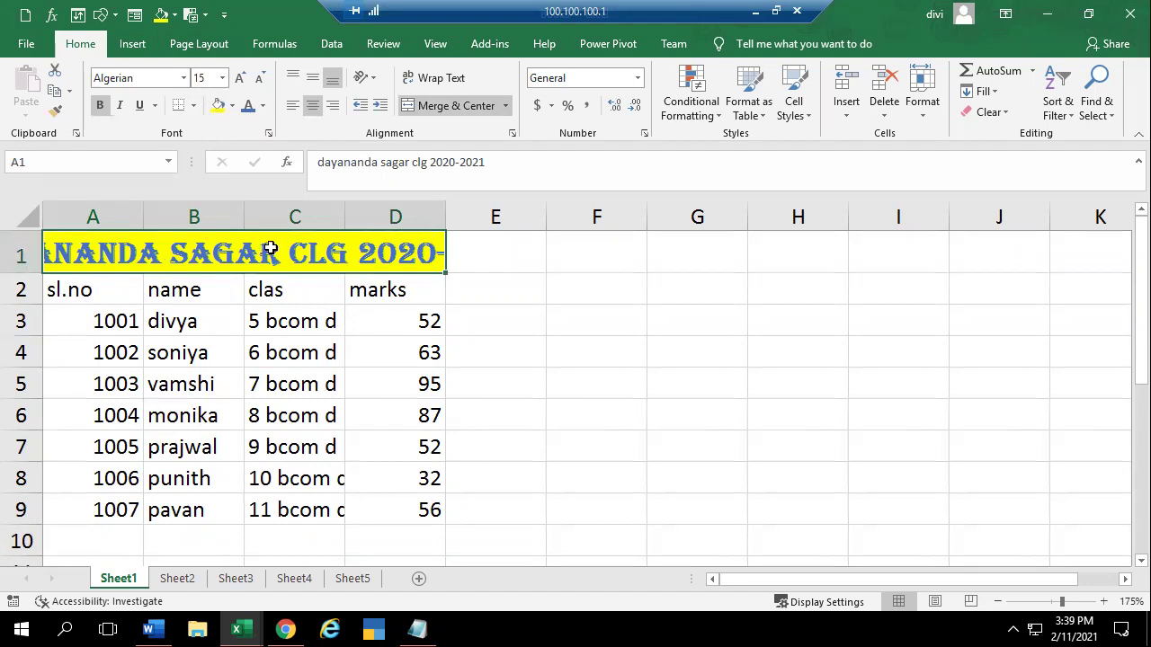
- Auto-fit and drag-widen columns A, B, C and D until the college title and all marks show fully
double_click(445, 205)
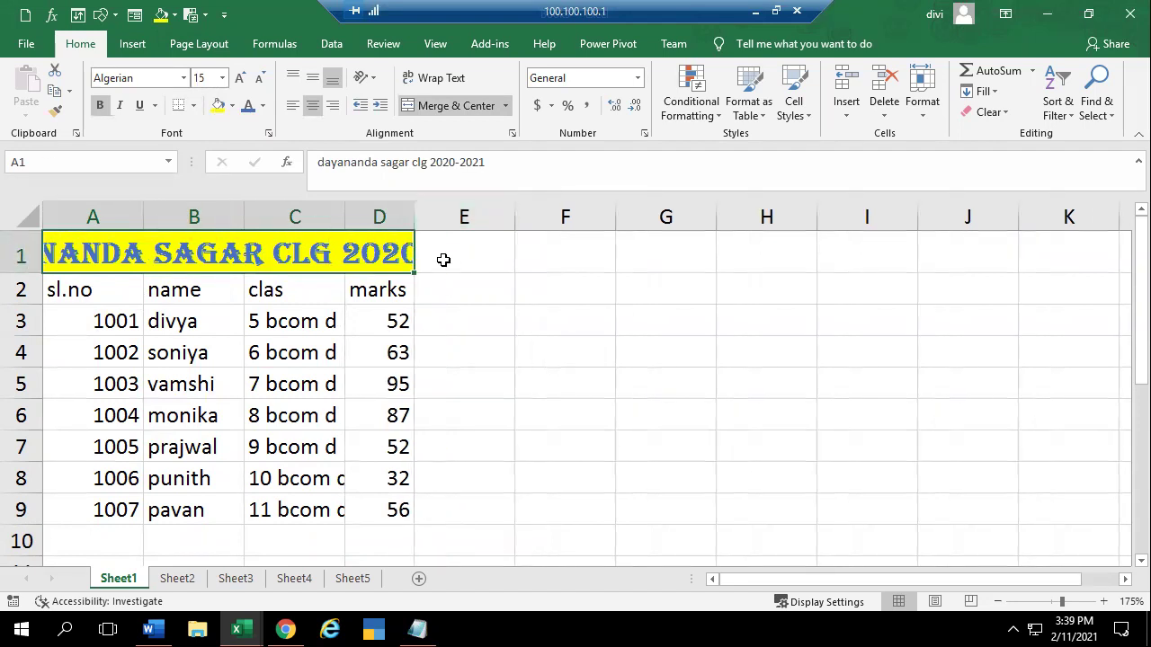
double_click(143, 214)
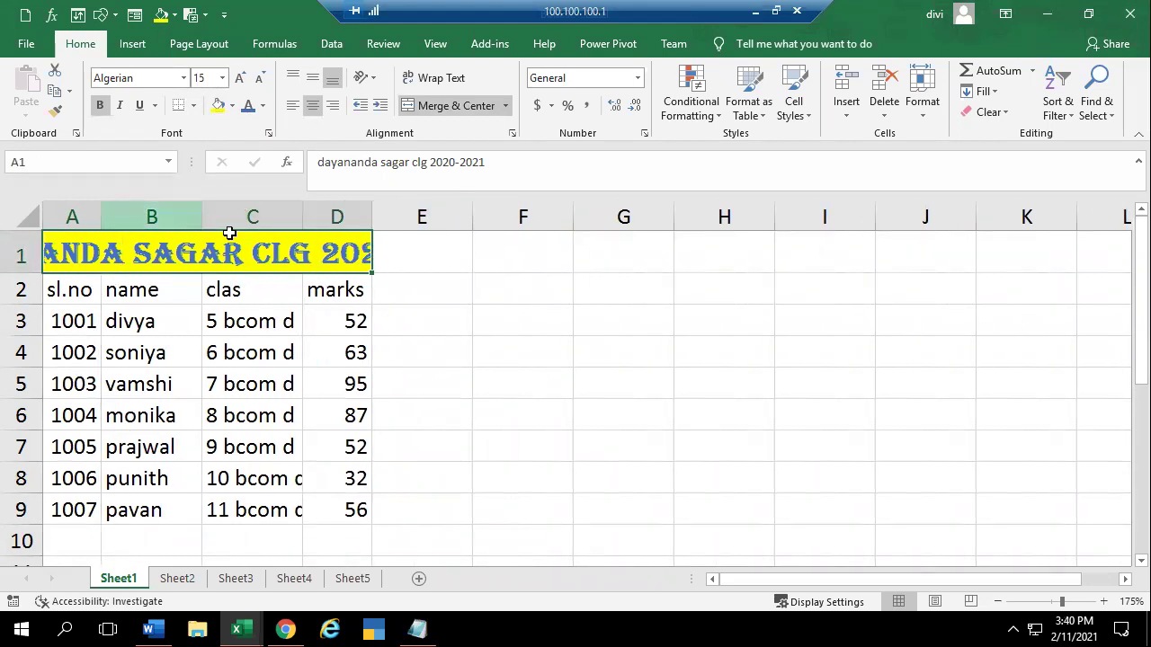
drag(101, 217, 222, 220)
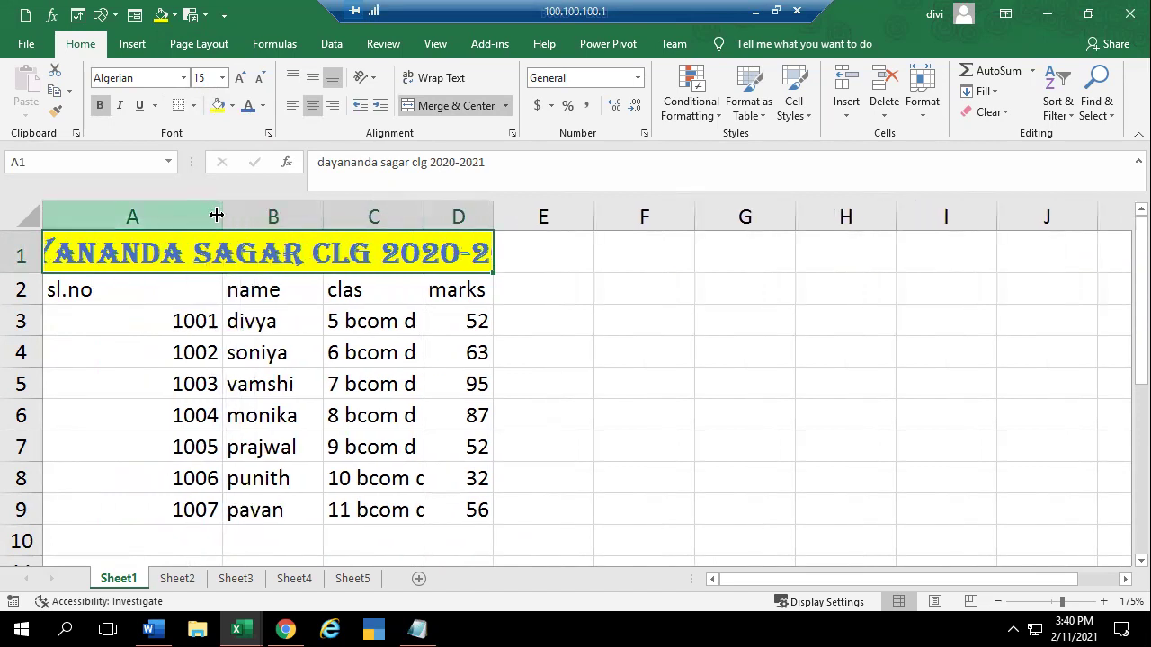
drag(323, 217, 363, 217)
drag(463, 216, 663, 211)
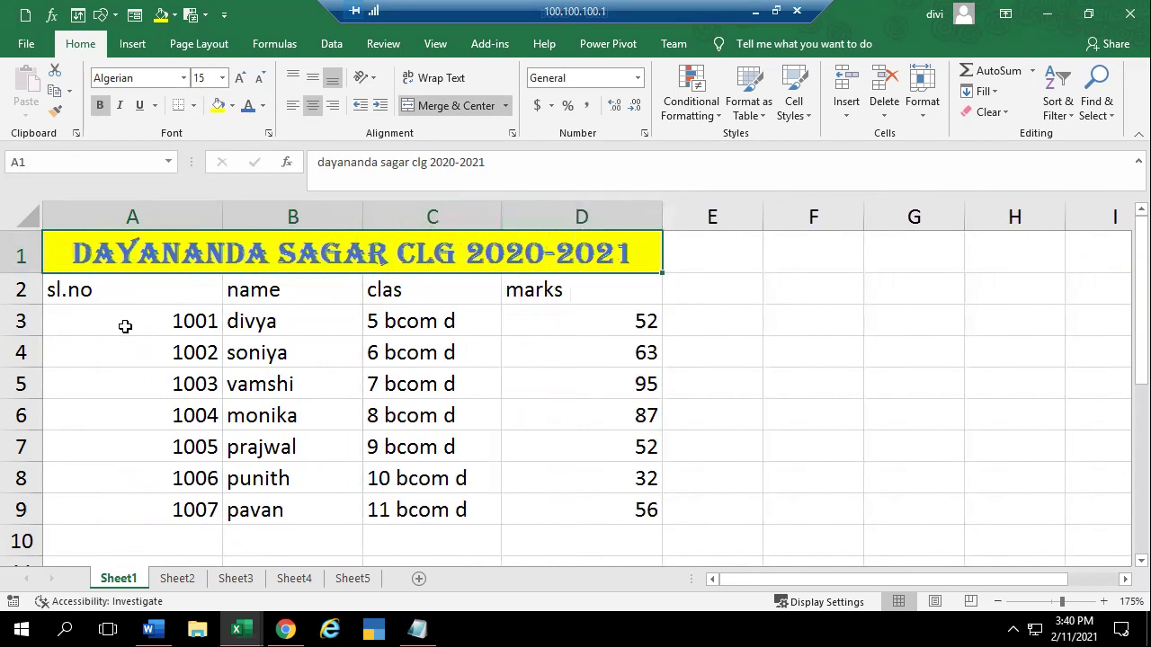
click(144, 344)
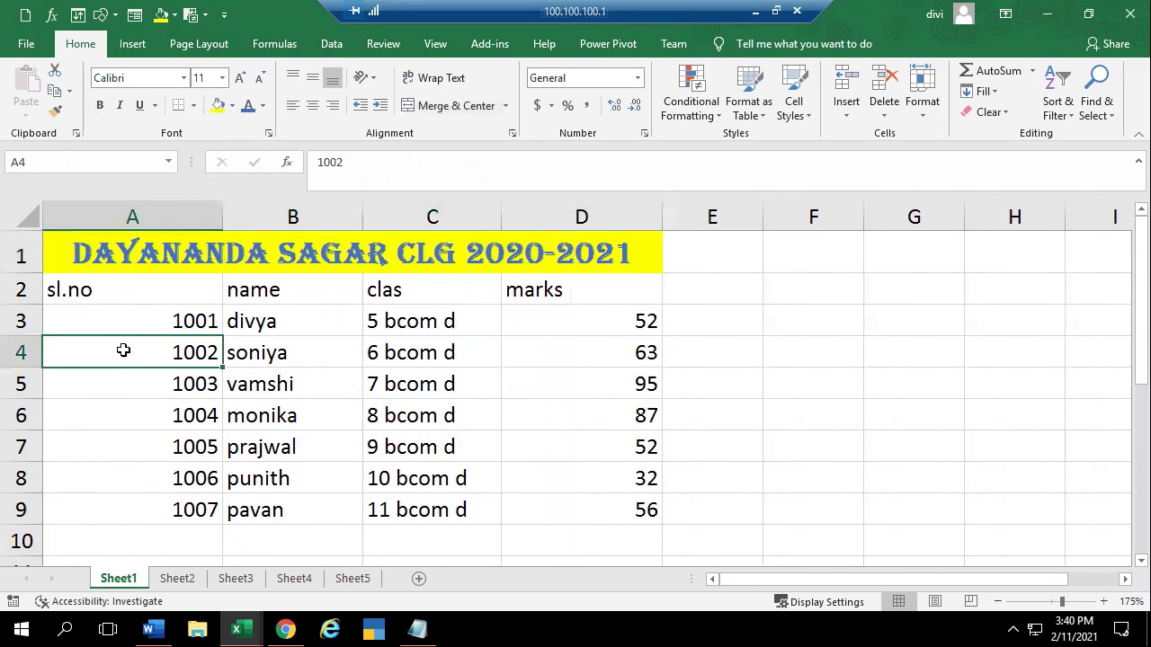
key(alt+Tab)
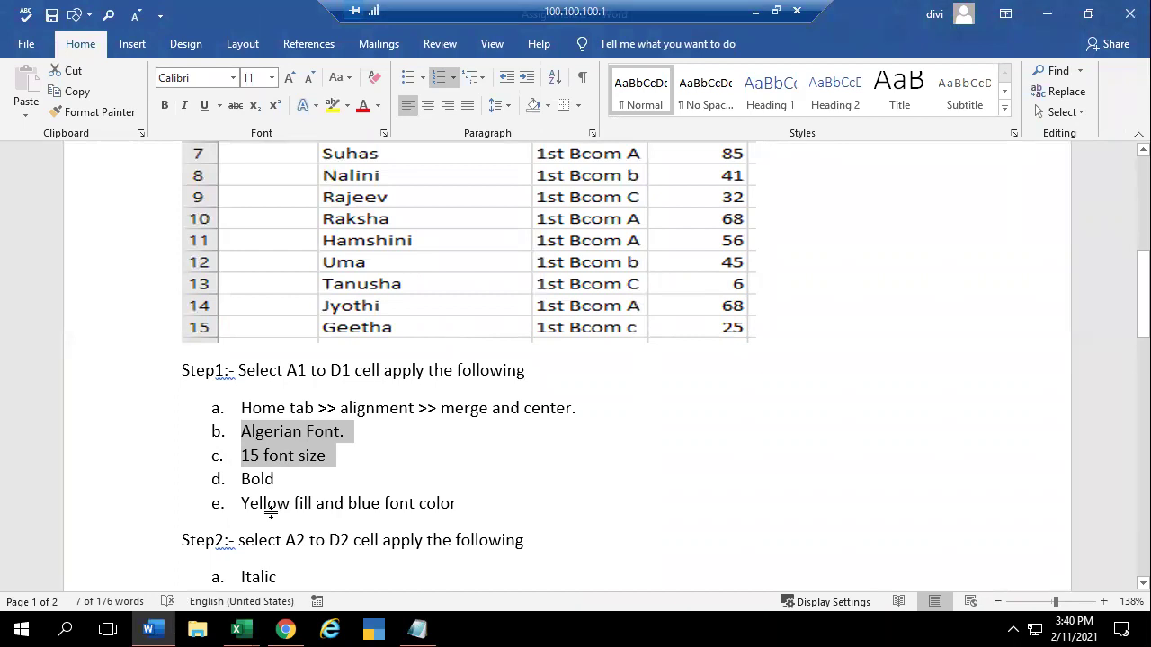
- Locate the Step2 instructions for range A2 to D2 in the Word document
scroll(270, 511, down, 3)
drag(248, 359, 353, 377)
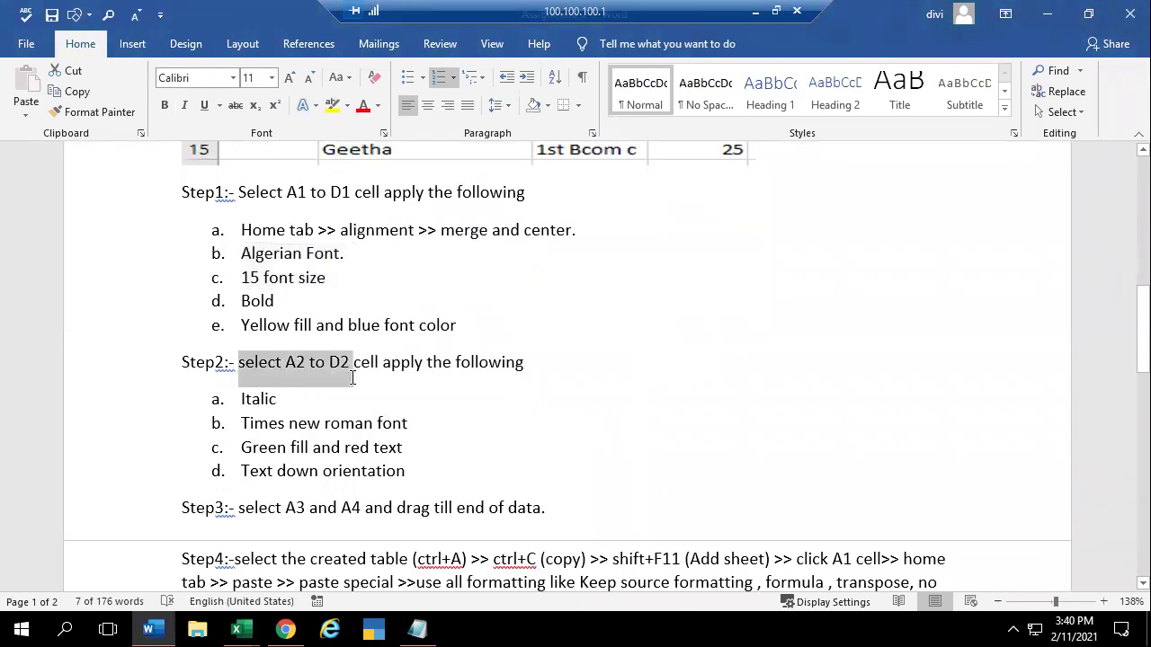
key(alt+Tab)
scroll(181, 349, down, 1)
scroll(181, 349, up, 1)
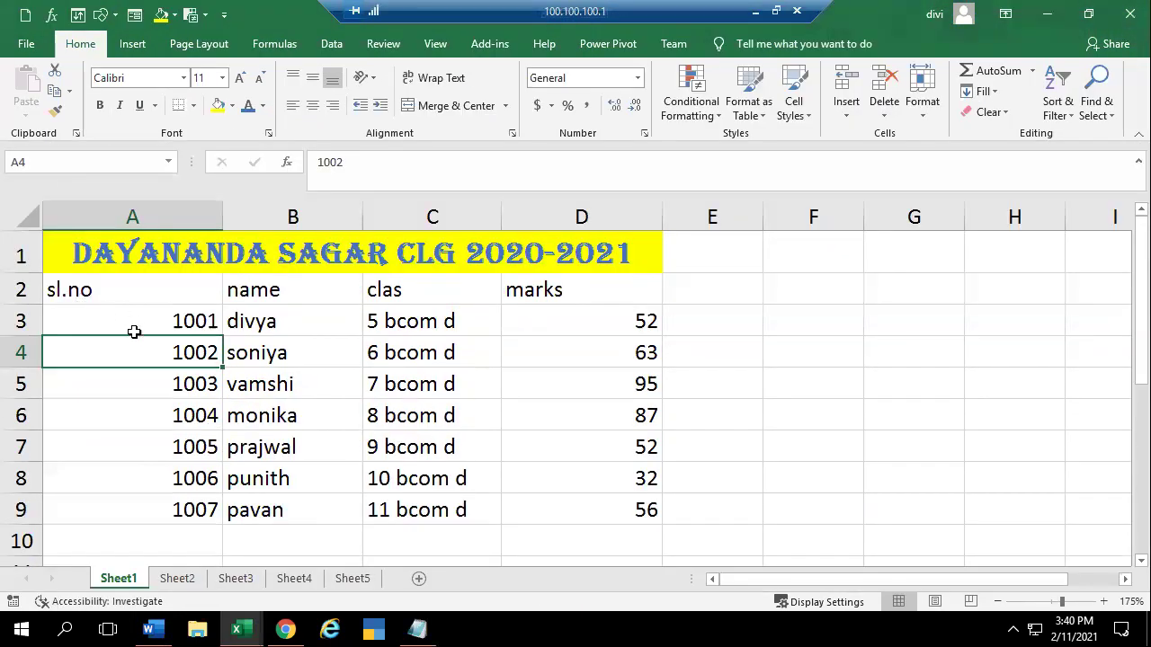
- Select the header cells A2:D2 in Excel and make them italic
drag(117, 293, 546, 281)
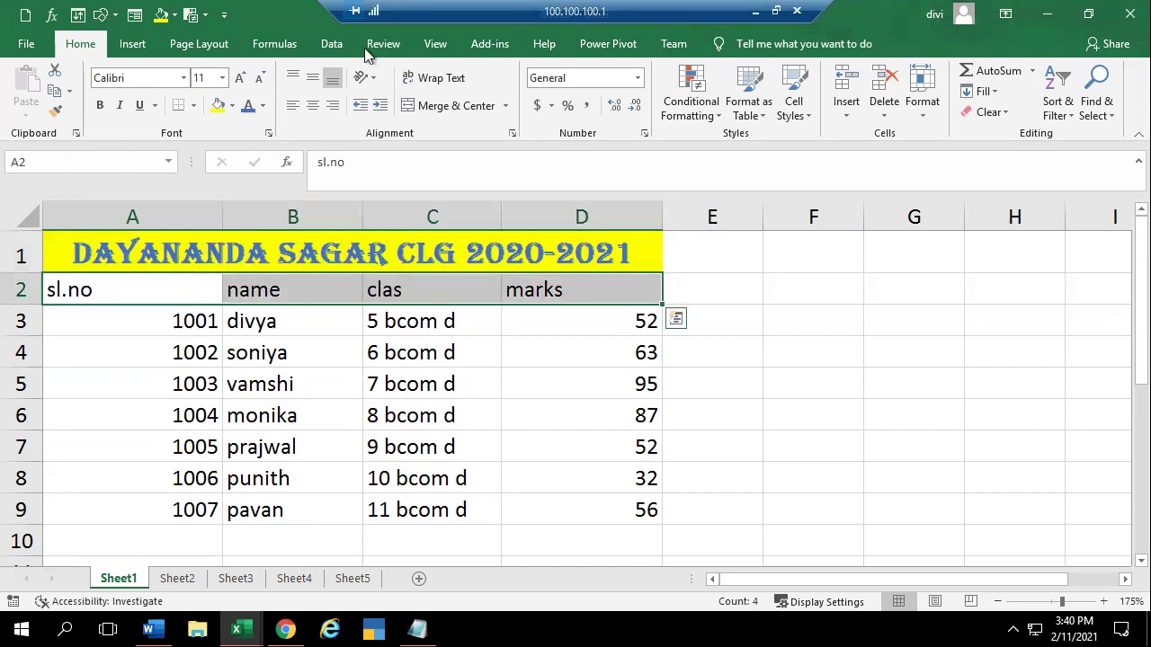
key(alt+Tab)
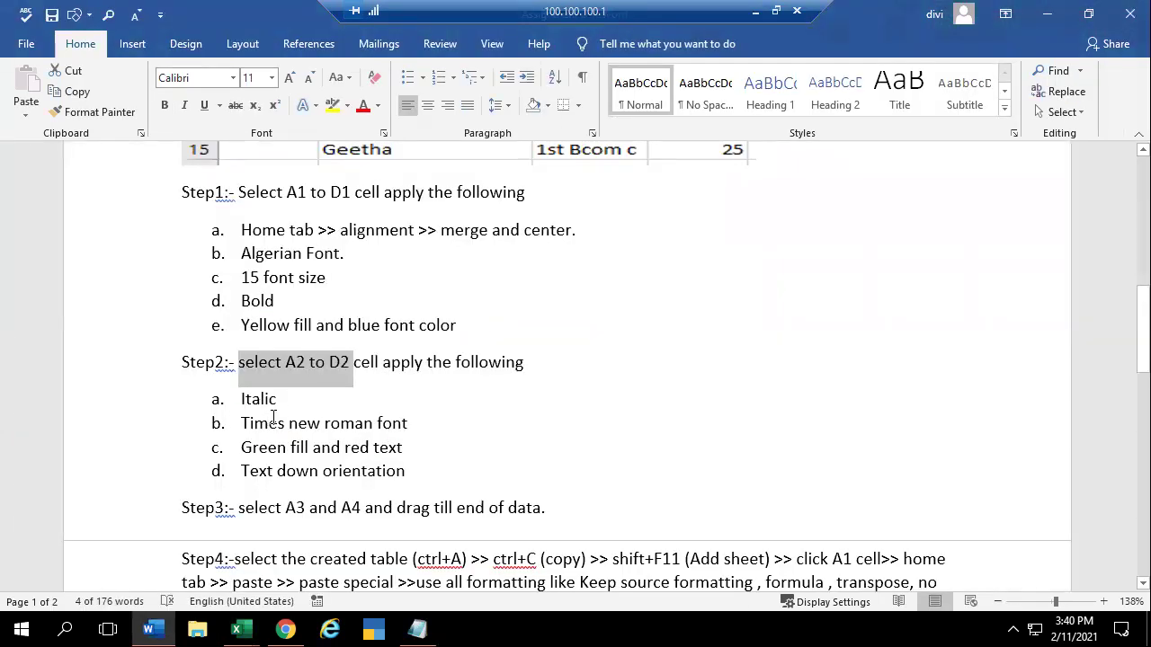
key(alt+Tab)
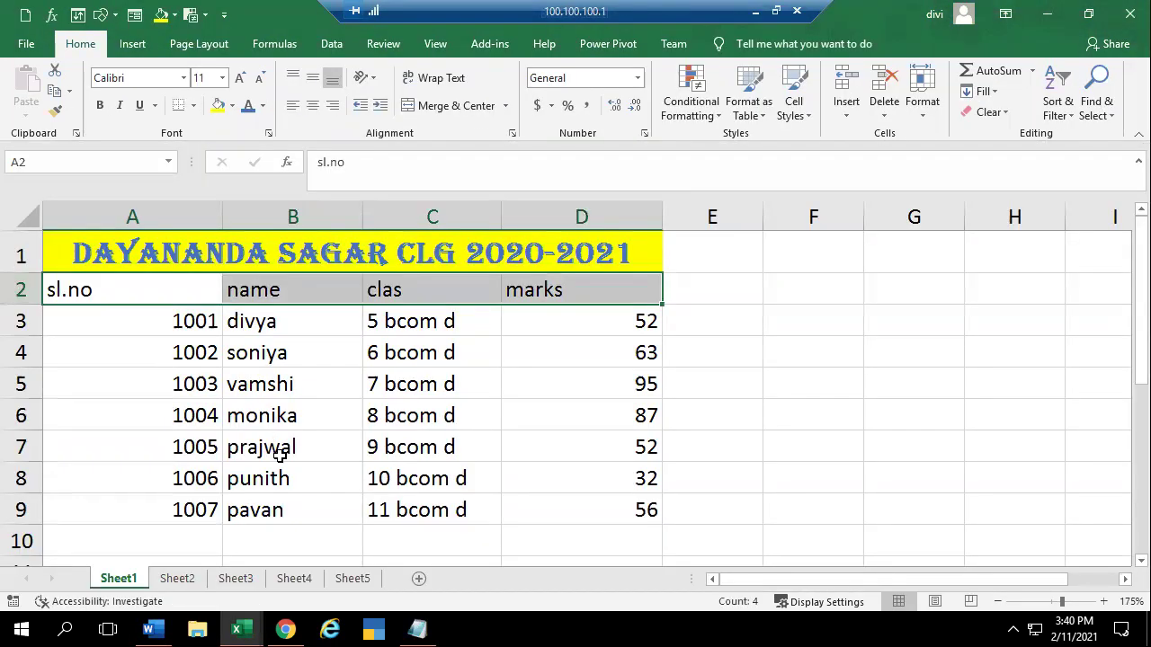
drag(101, 289, 590, 281)
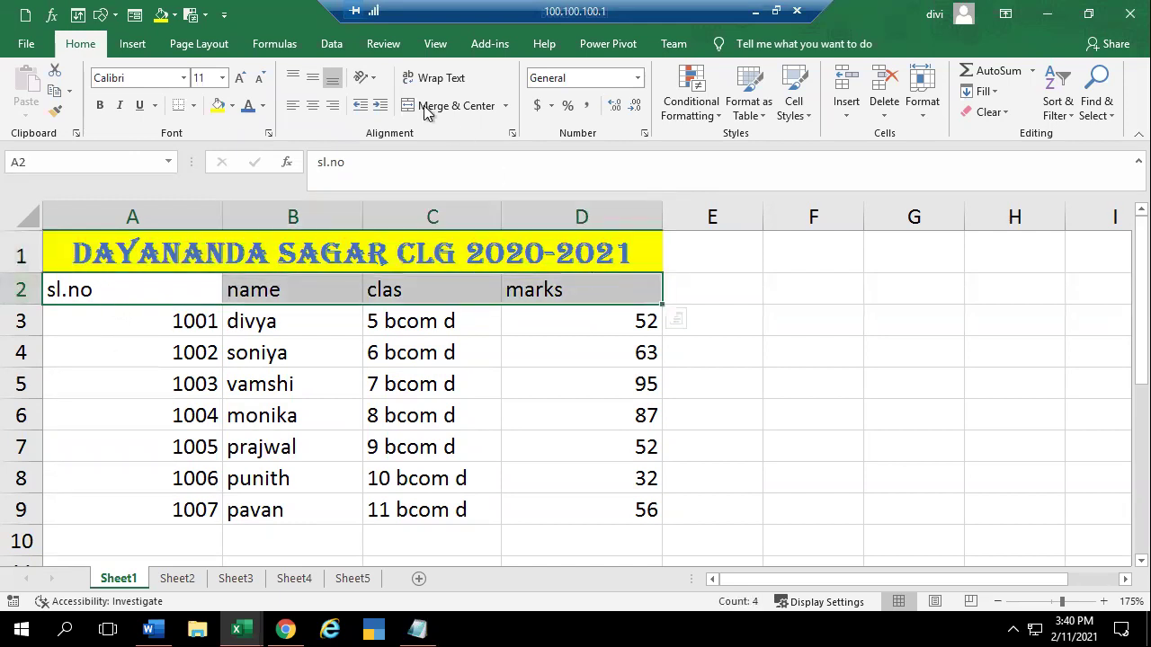
click(118, 106)
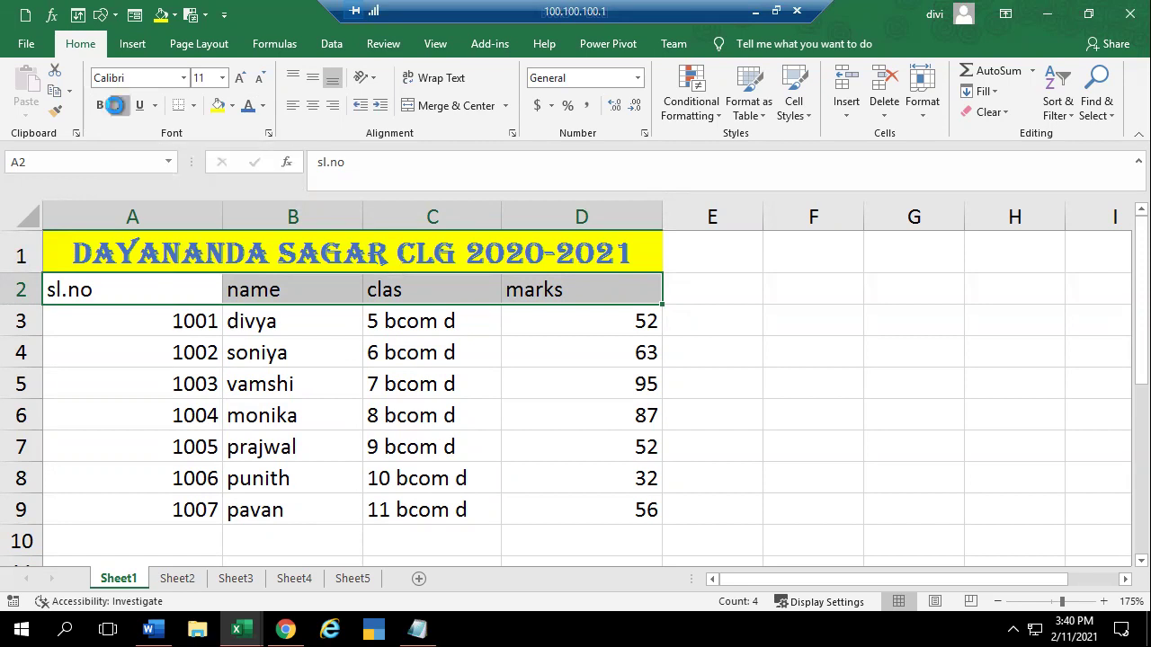
key(alt+Tab)
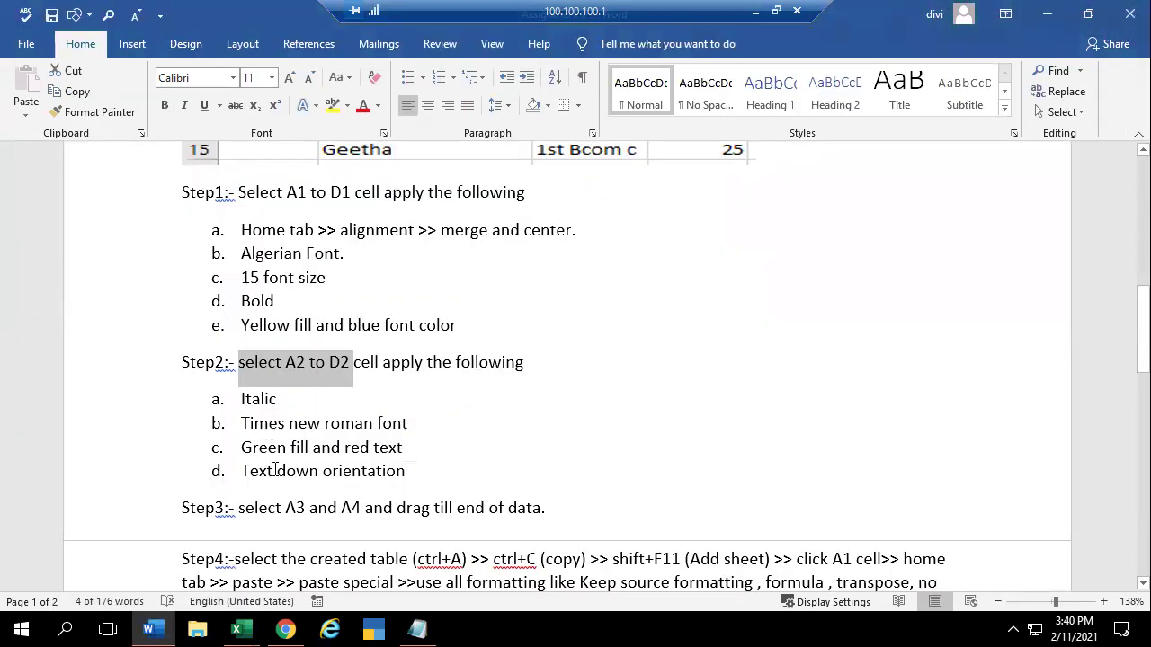
- Set the A2:D2 headers to Times New Roman with a green fill
key(alt+Tab)
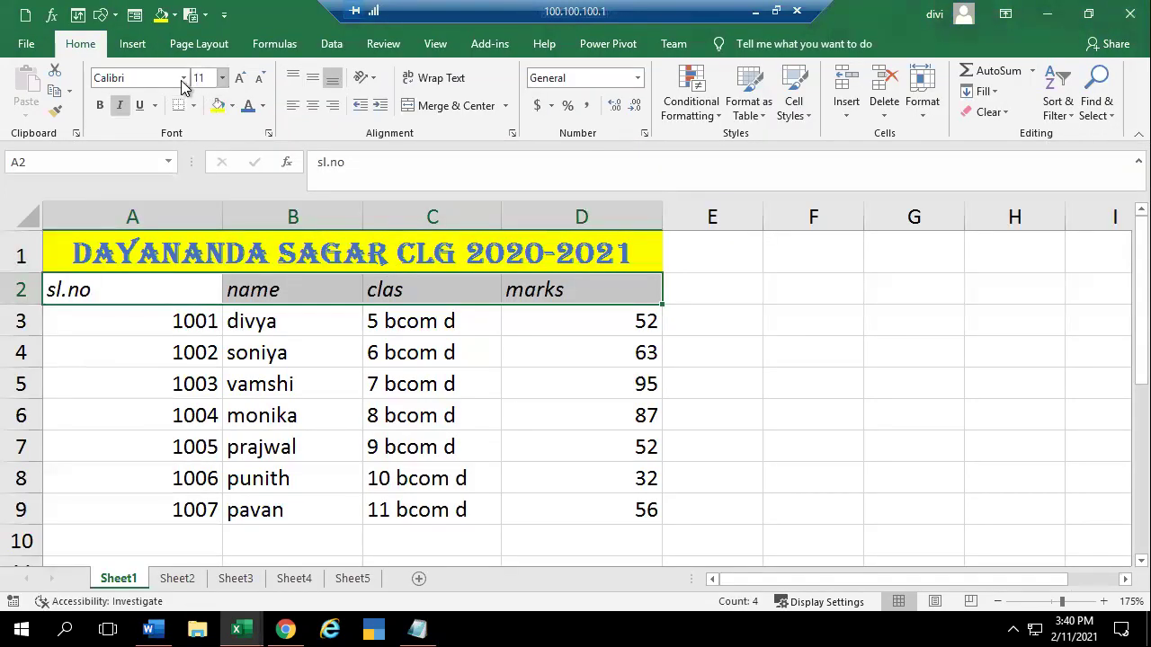
click(135, 81)
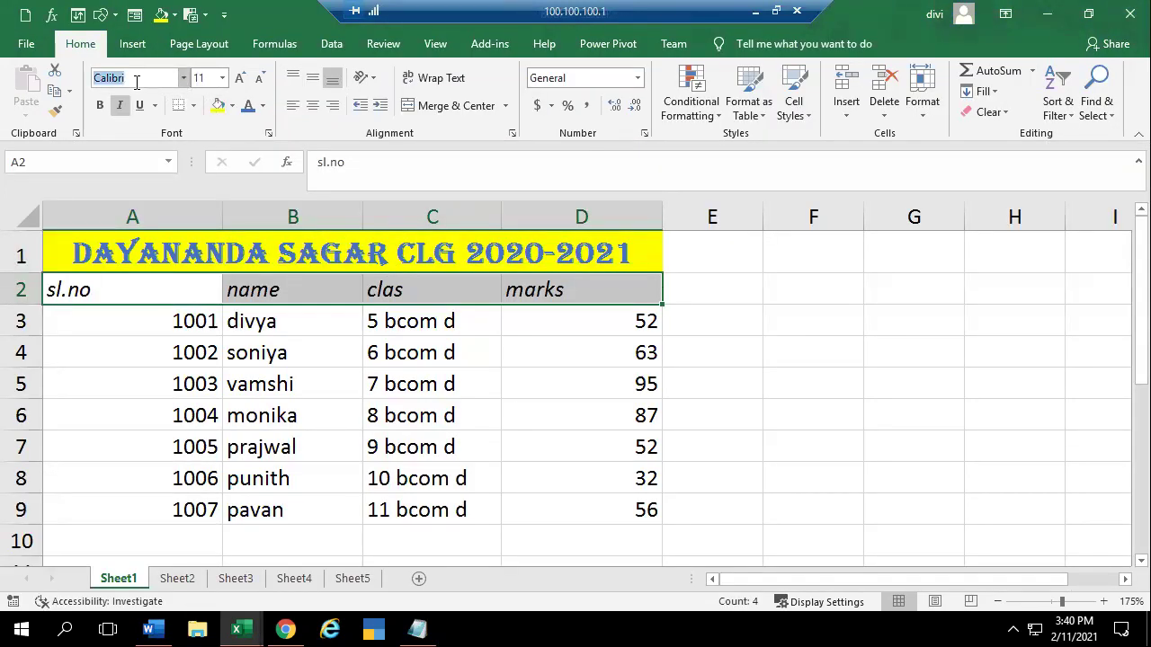
text(Times New Roma)
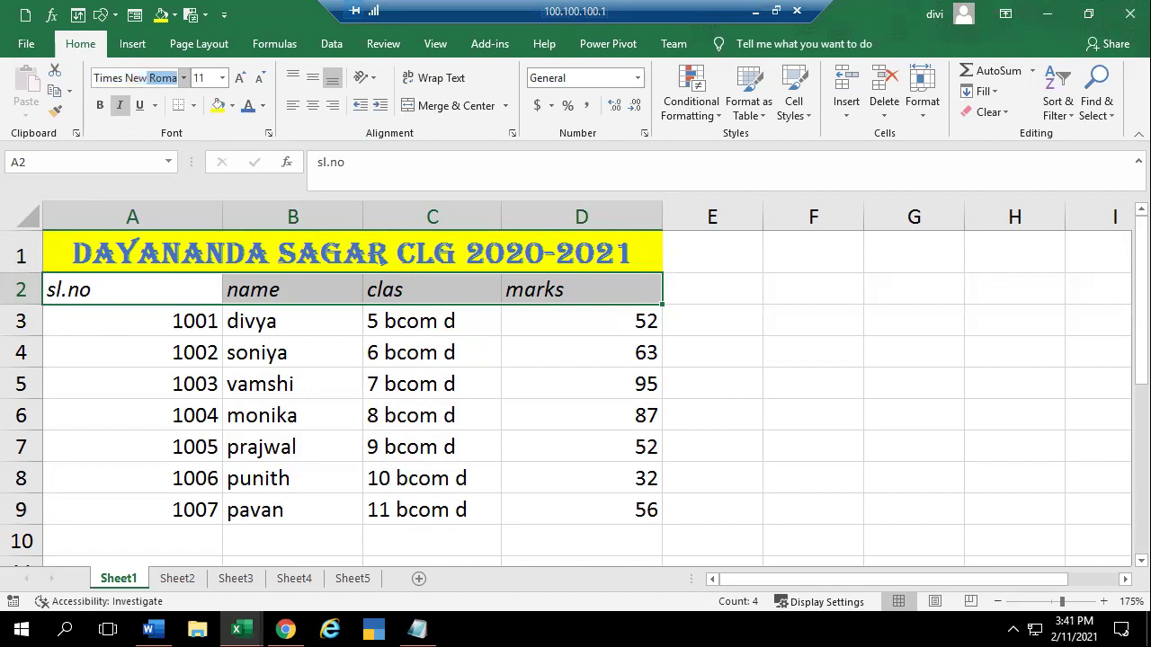
key(Return)
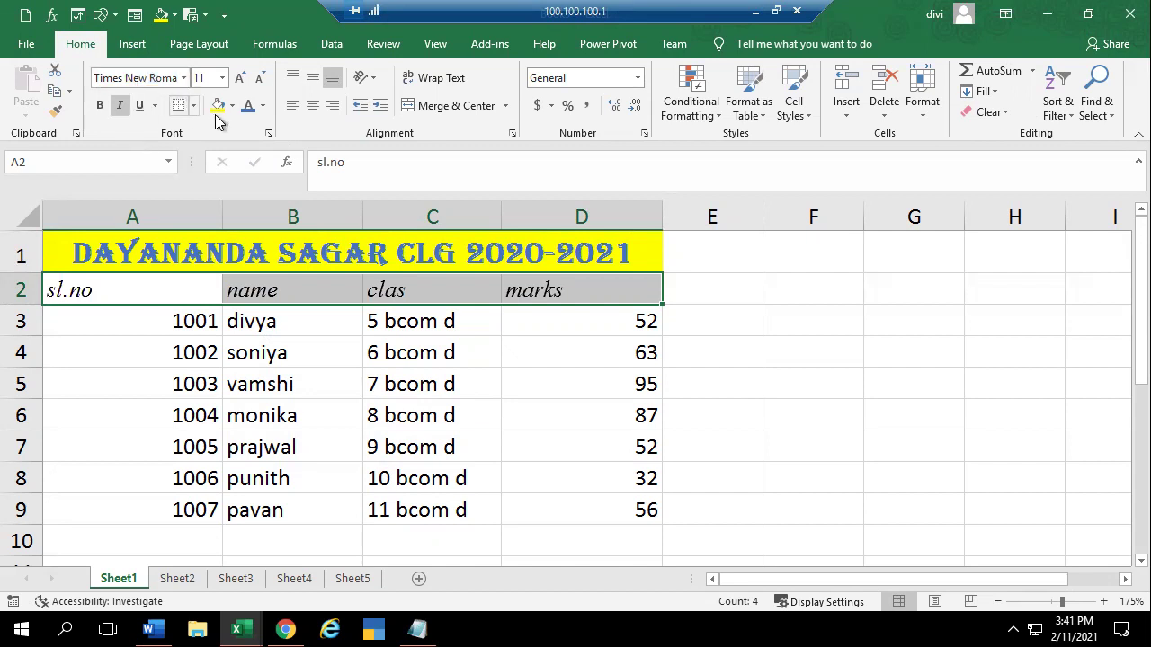
click(233, 108)
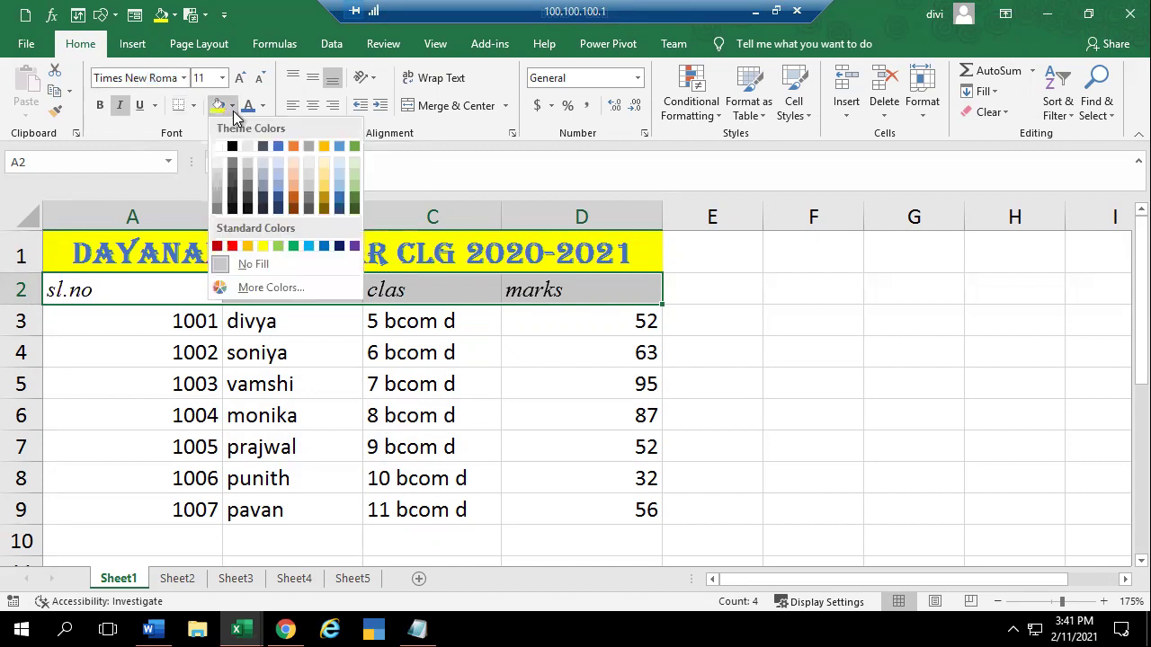
click(351, 192)
- Rotate the header text downward and colour it red
key(alt+Tab)
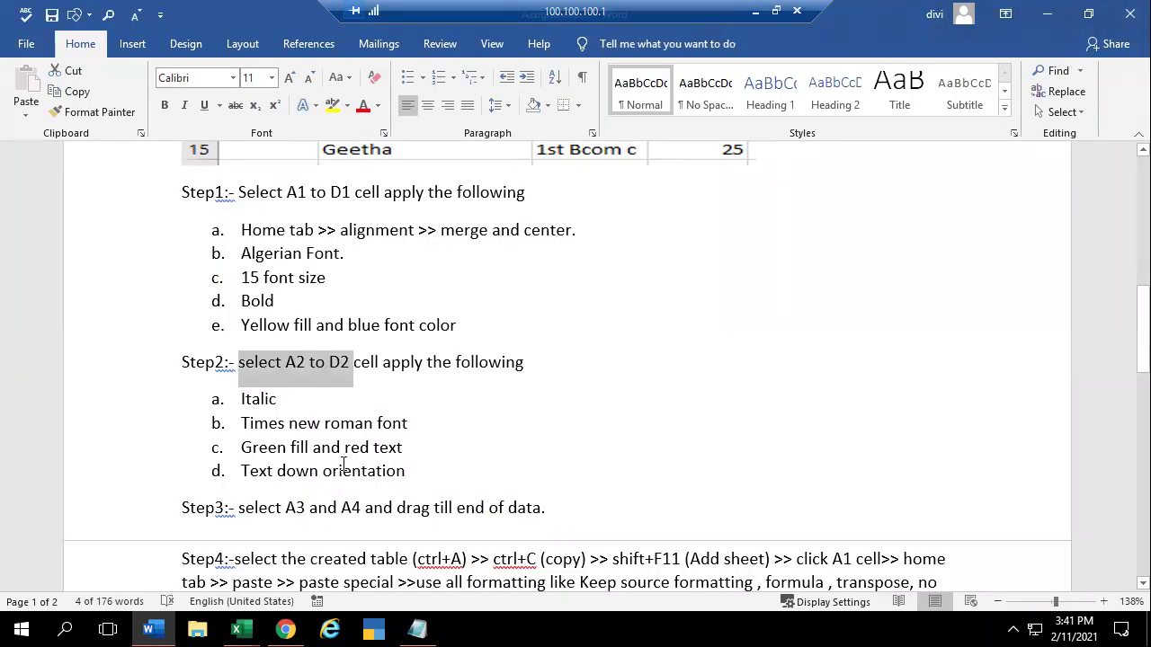
drag(359, 450, 409, 475)
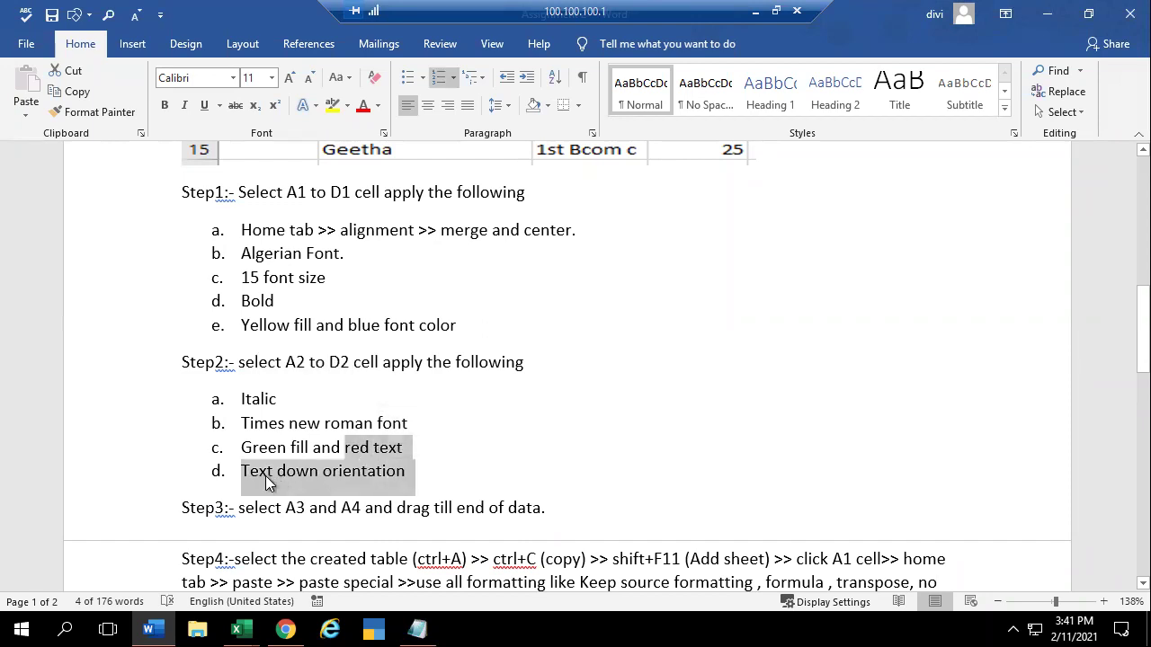
key(alt+Tab)
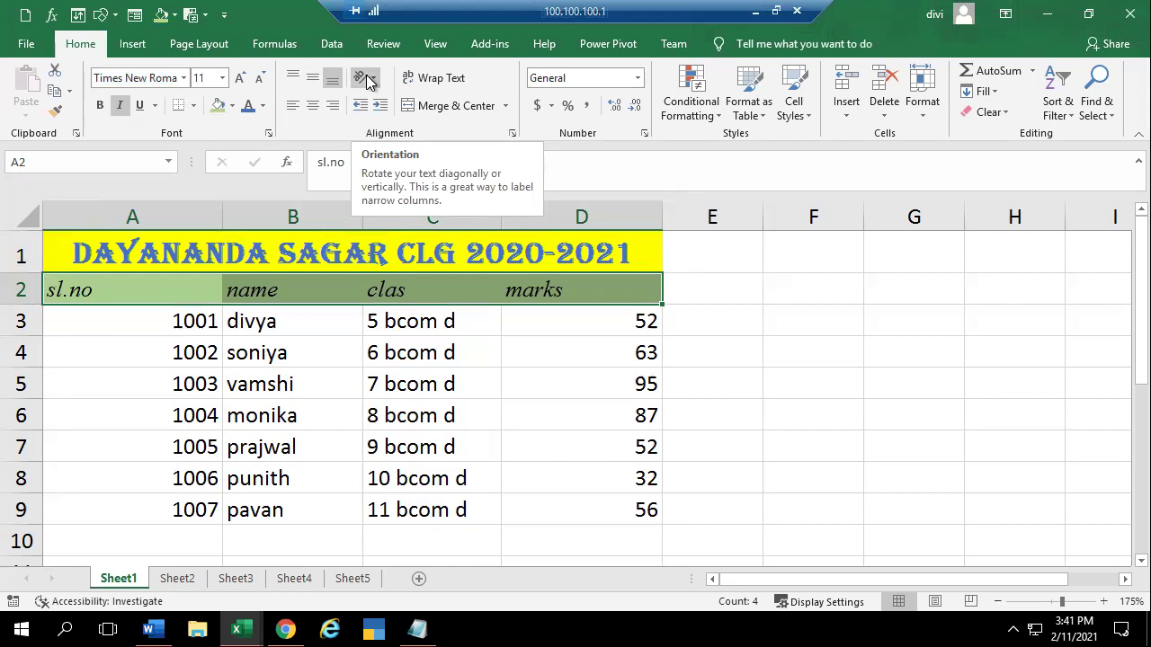
click(366, 77)
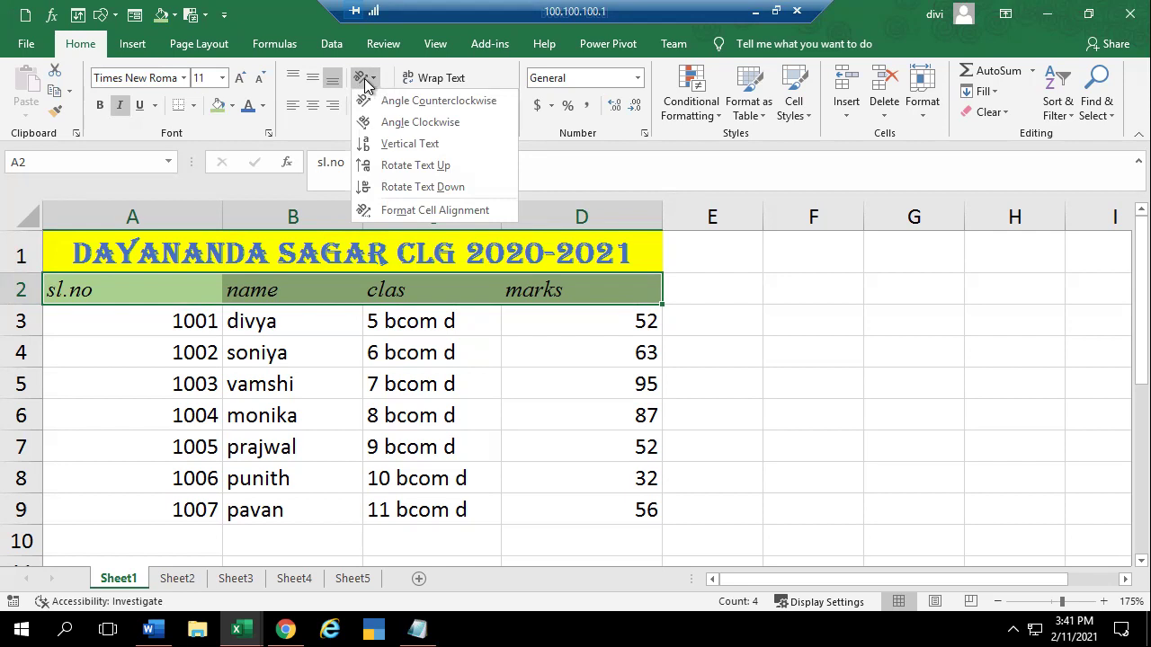
click(387, 190)
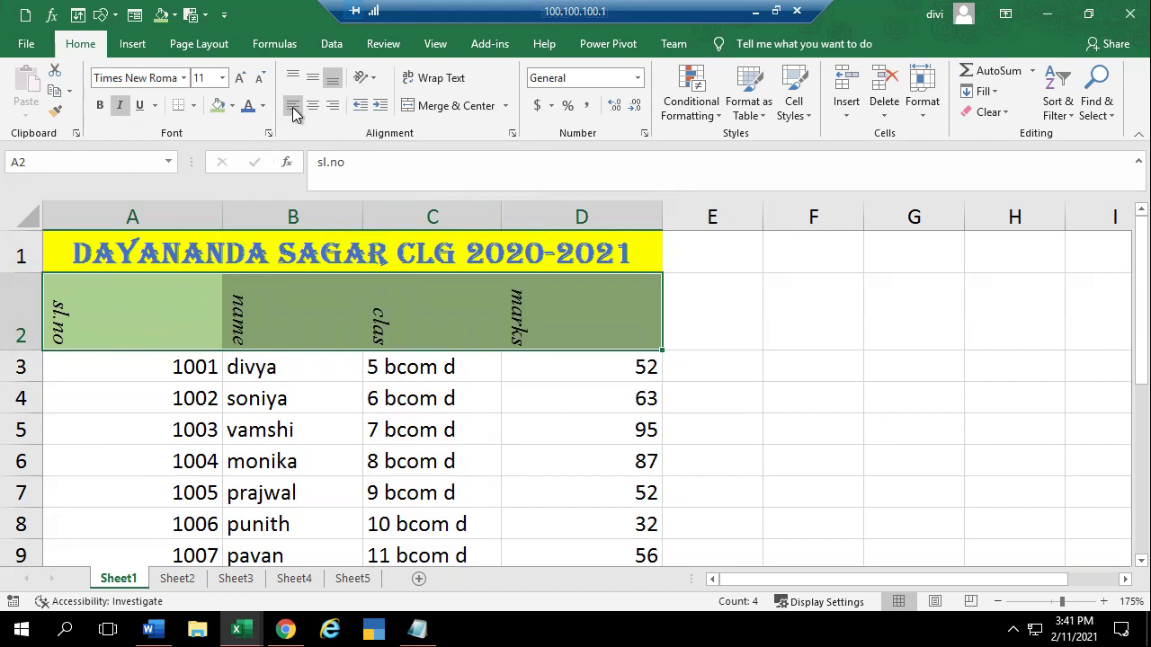
click(262, 109)
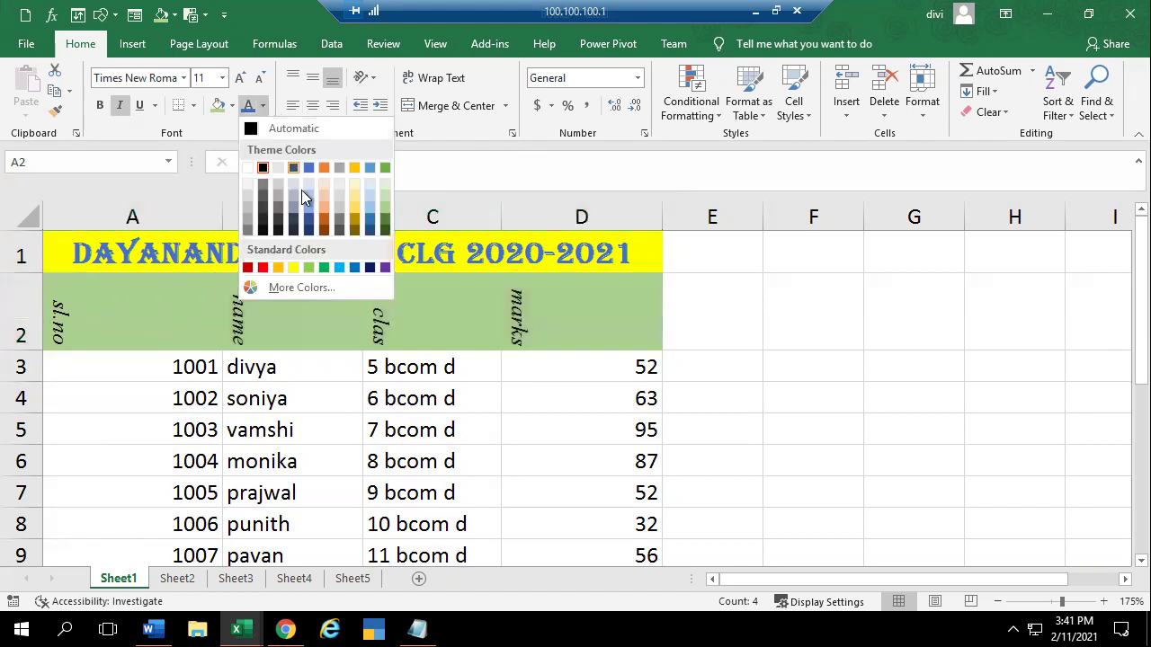
click(256, 262)
click(256, 311)
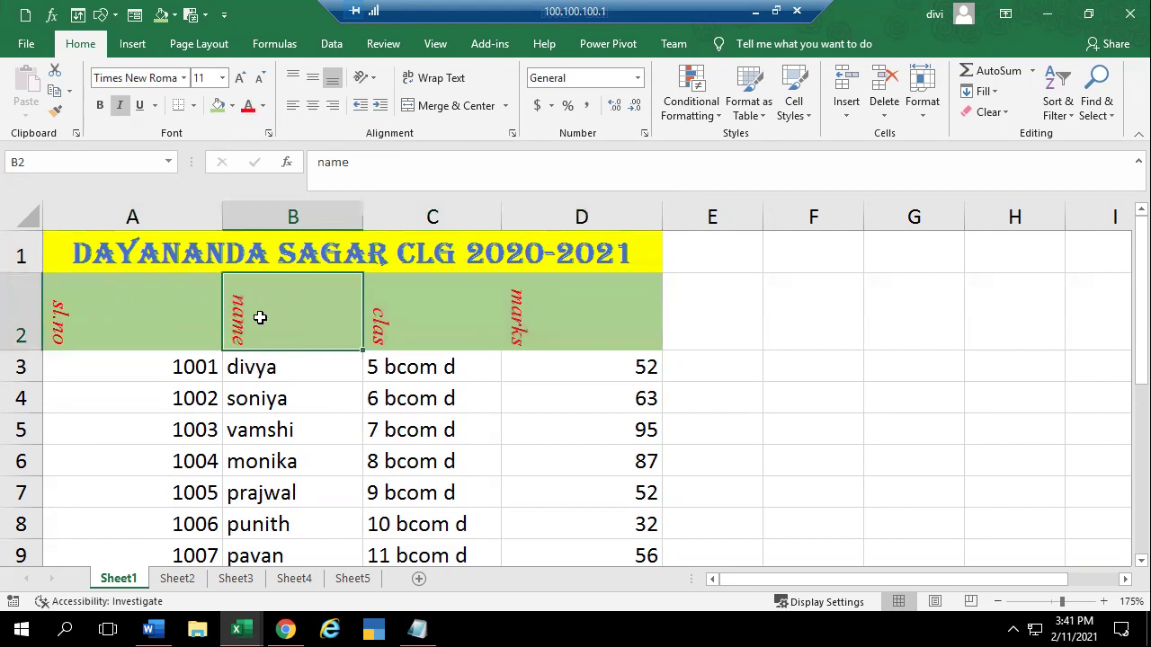
key(alt+Tab)
scroll(432, 343, down, 6)
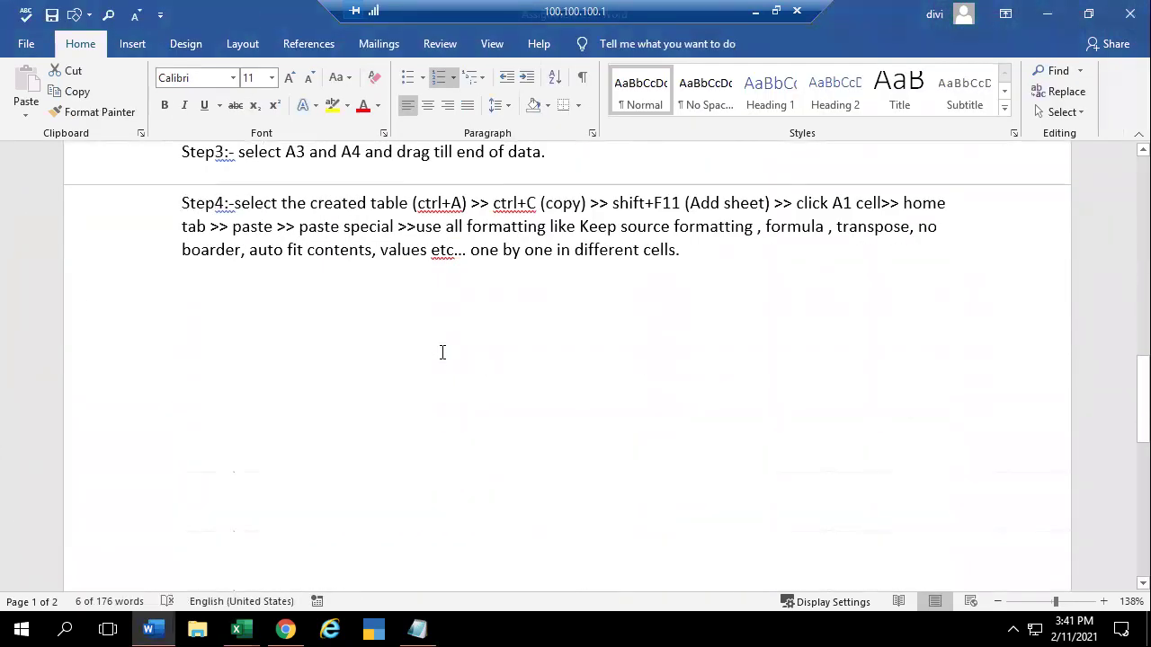
- Review Step3 and Step4 in Word, then select the marks table A1:D9 in Excel
scroll(441, 351, up, 2)
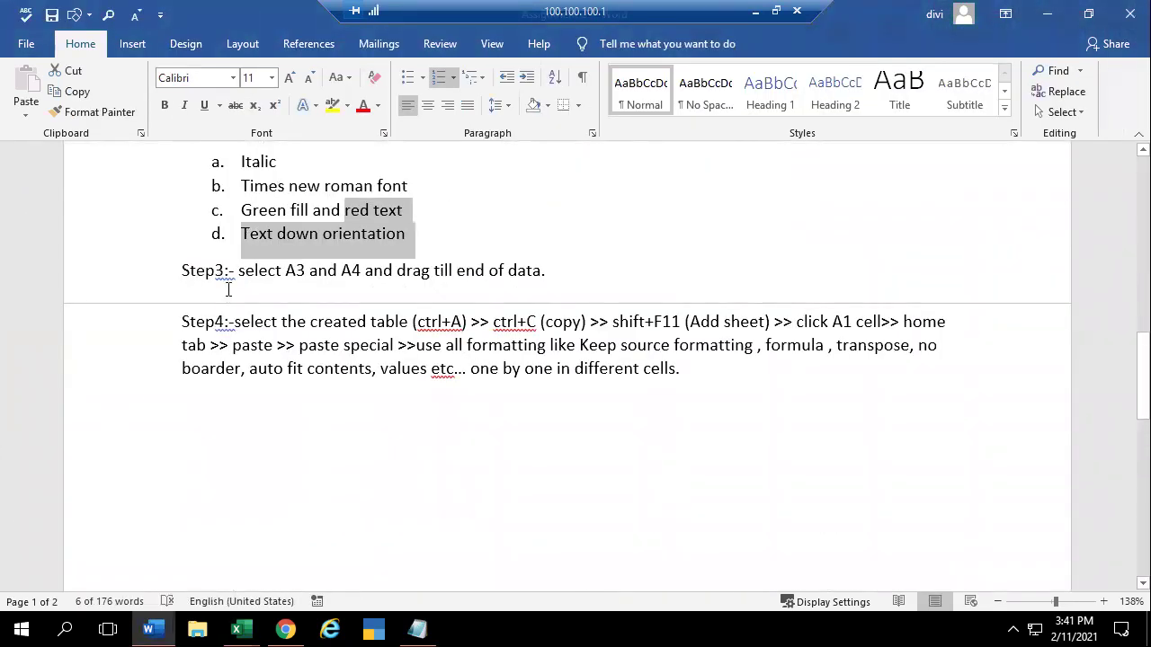
drag(237, 279, 686, 377)
click(300, 345)
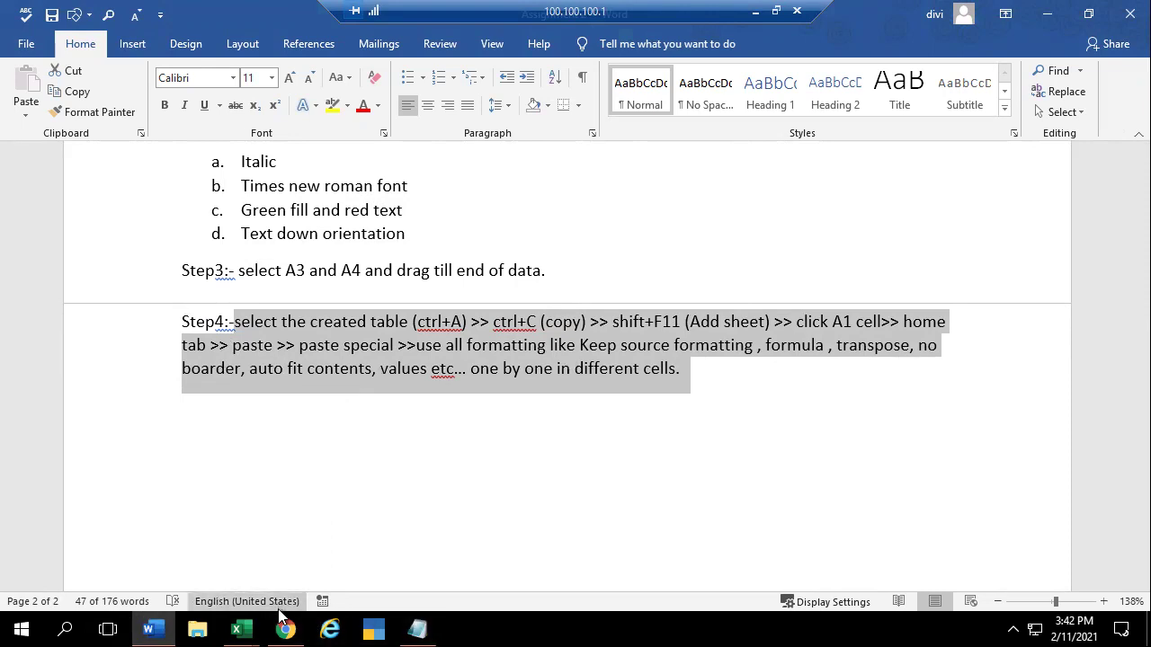
click(238, 629)
click(332, 429)
drag(130, 251, 571, 380)
- Copy the marks table and add a new worksheet, Sheet6, with Shift+F11
key(ctrl+c)
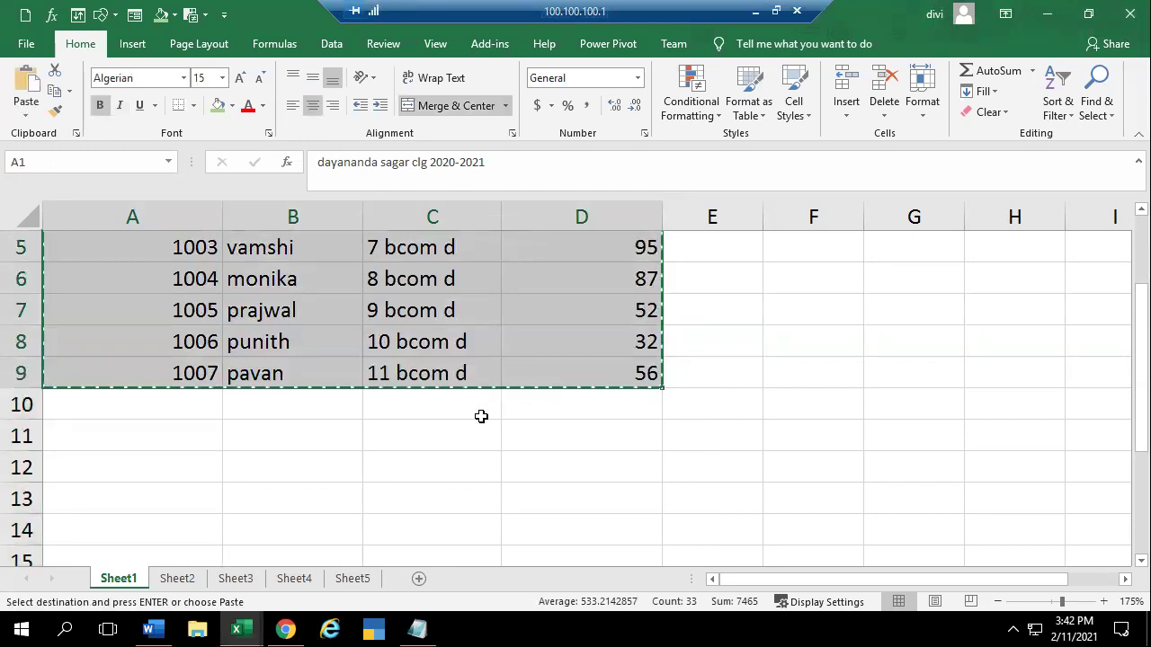
scroll(131, 300, down, 3)
click(135, 306)
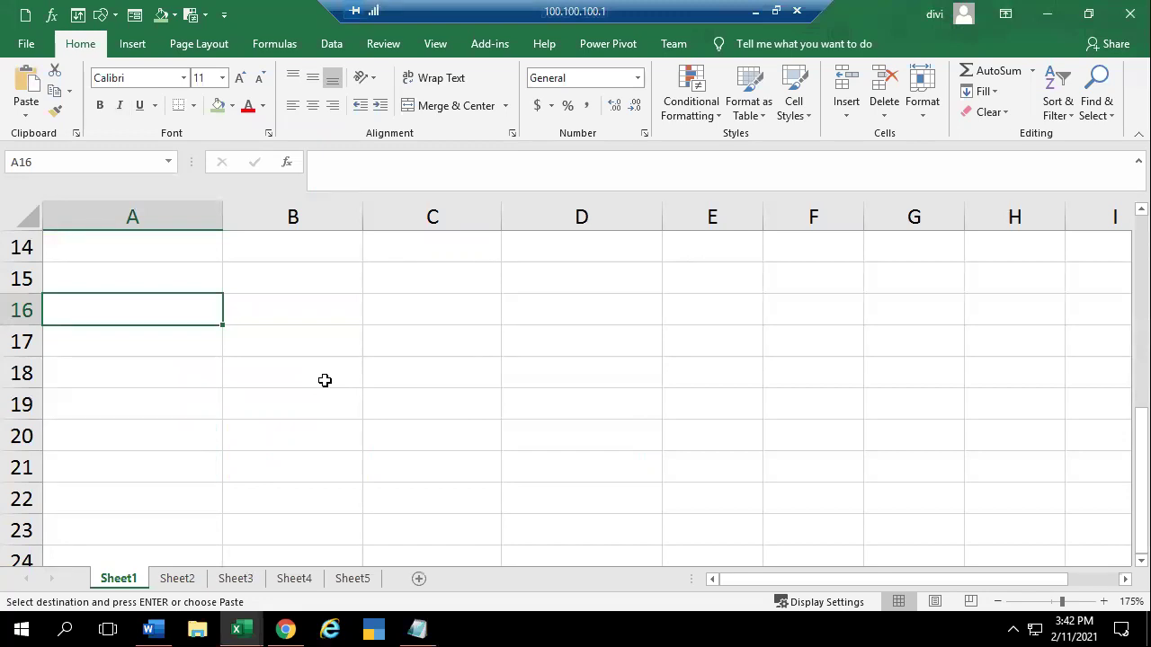
key(shift+F11)
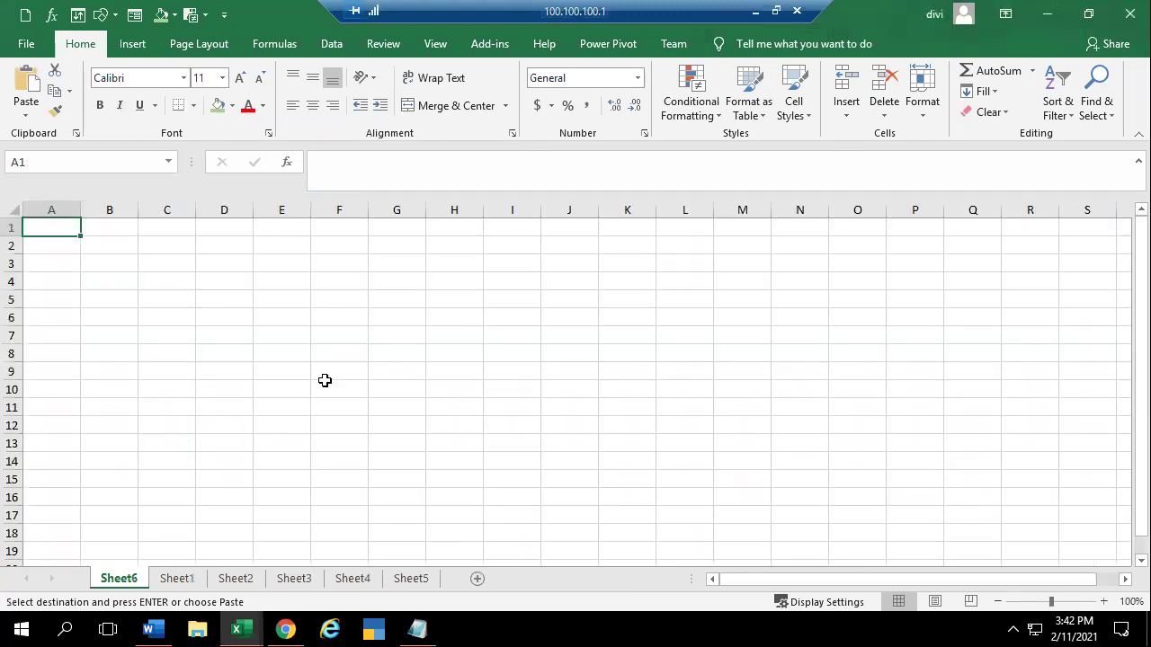
ctrl+scroll(211, 380, up, 3)
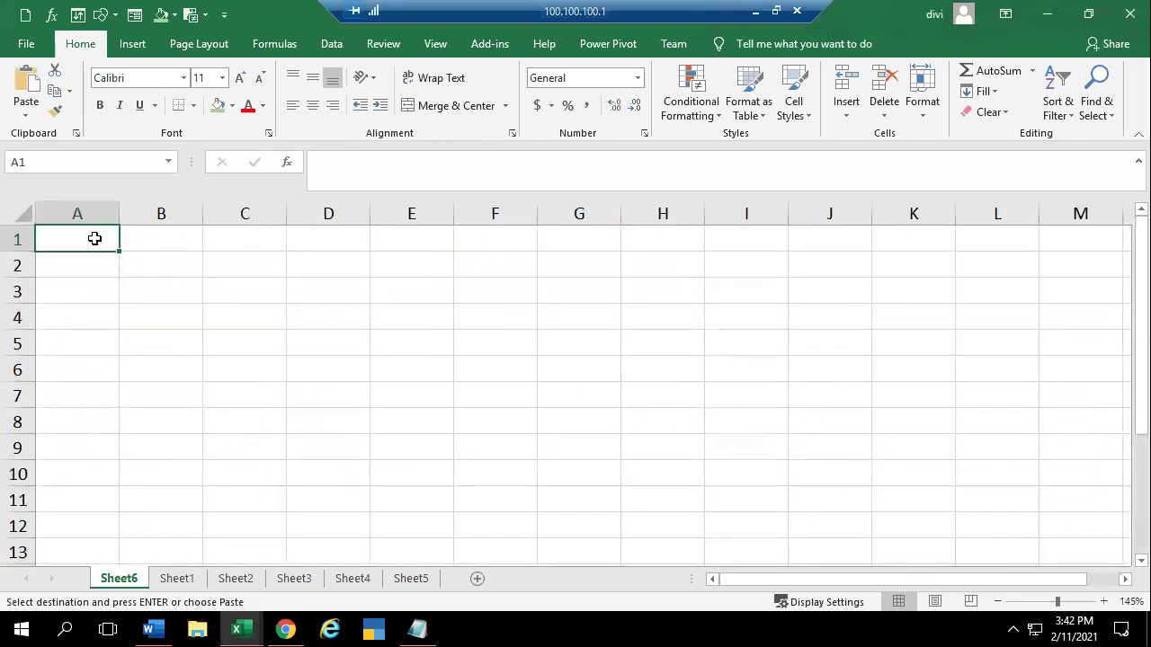
- Paste the table at A1 of Sheet6 using Keep Source Formatting
click(26, 110)
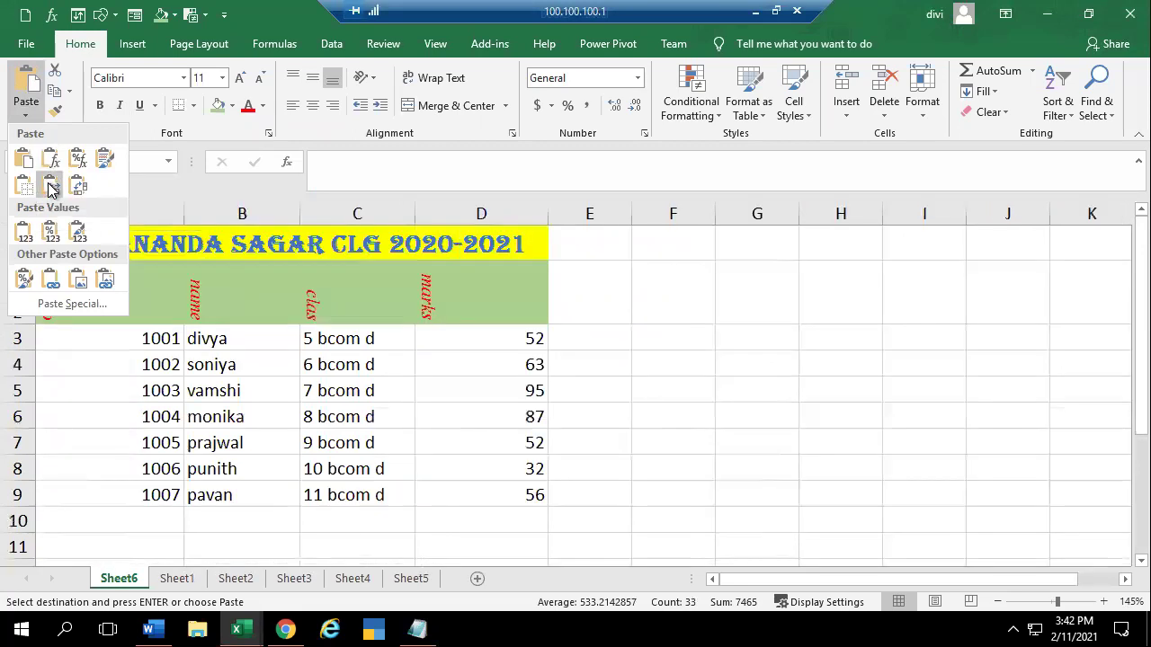
key(alt+Tab)
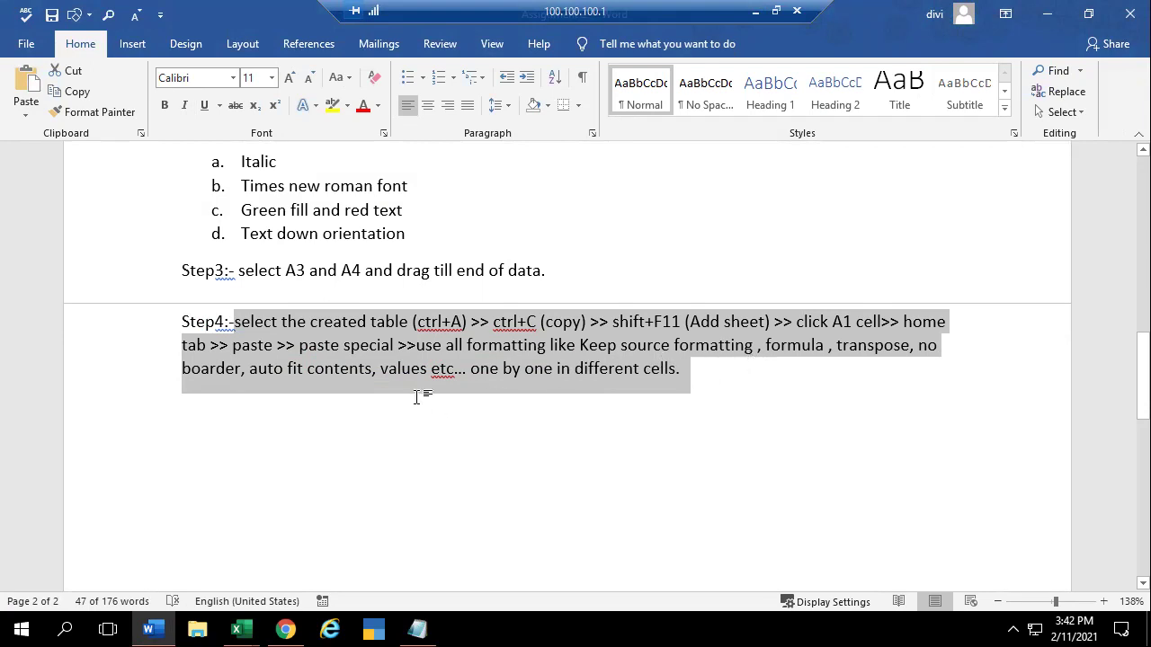
key(alt+Tab)
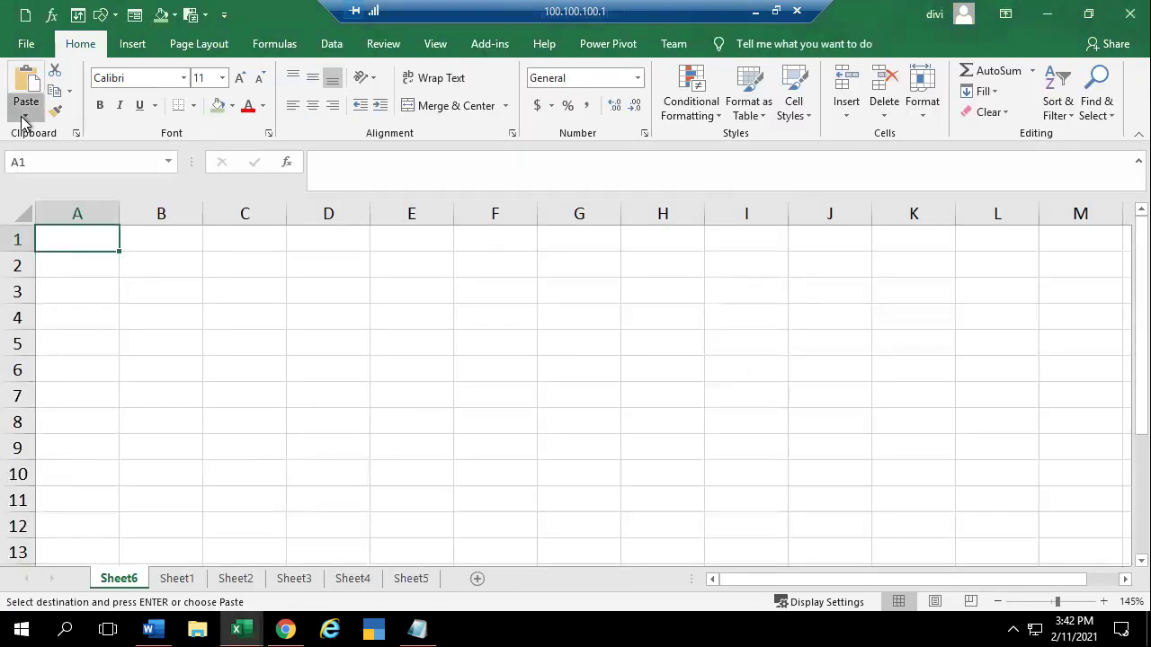
click(24, 115)
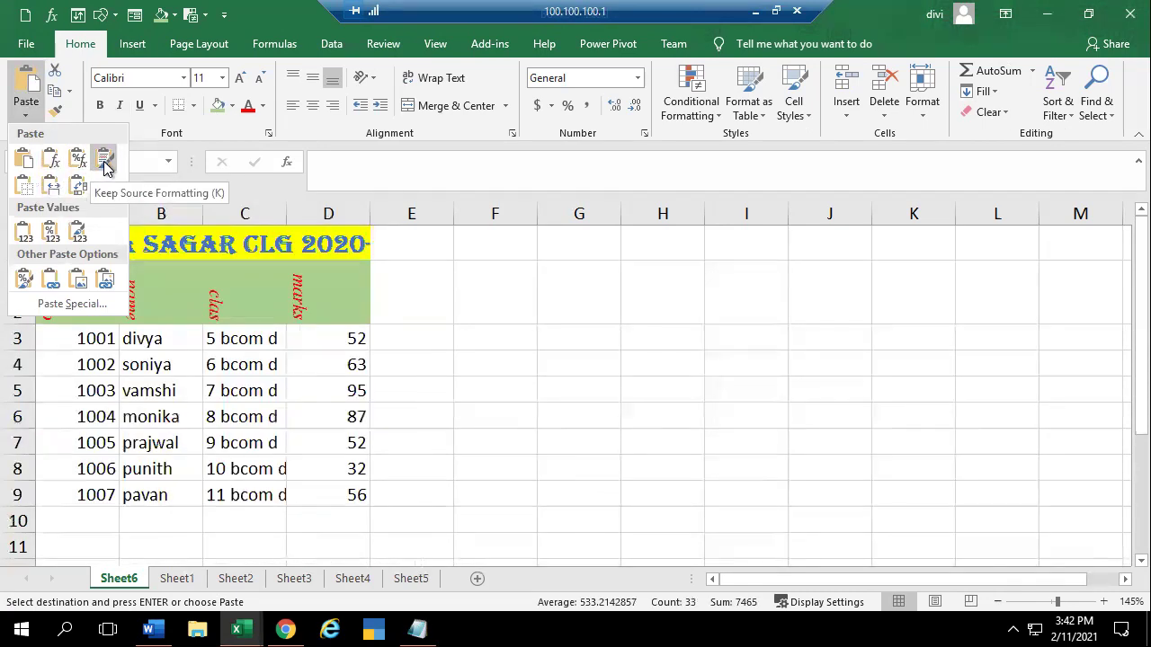
click(104, 167)
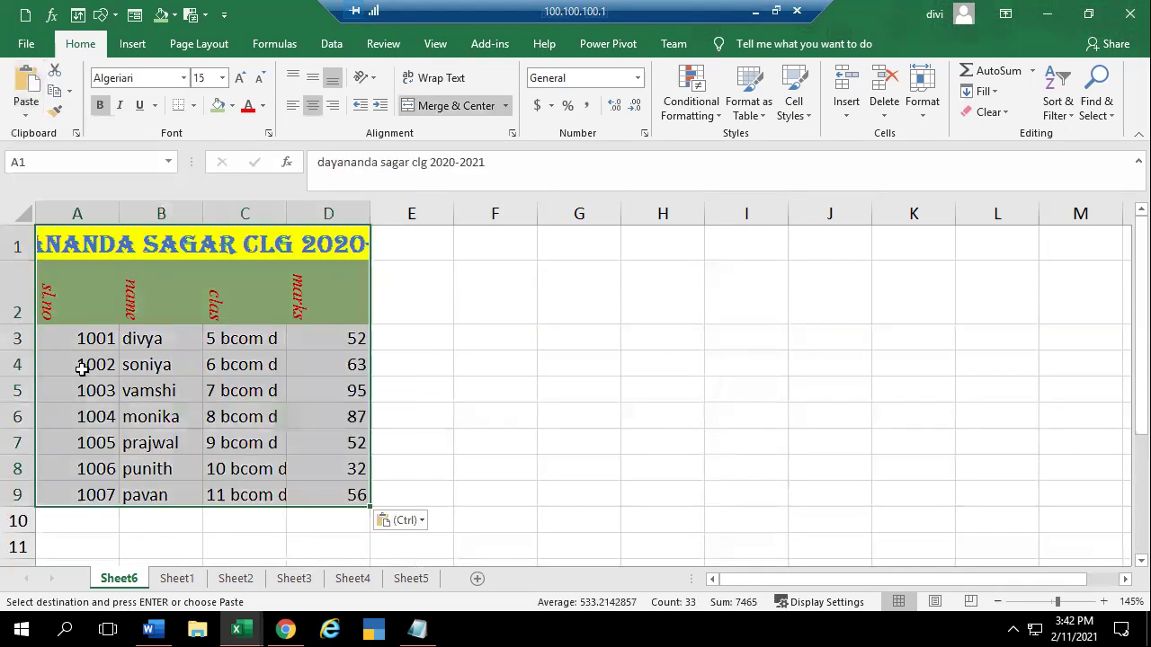
scroll(149, 383, down, 3)
click(77, 274)
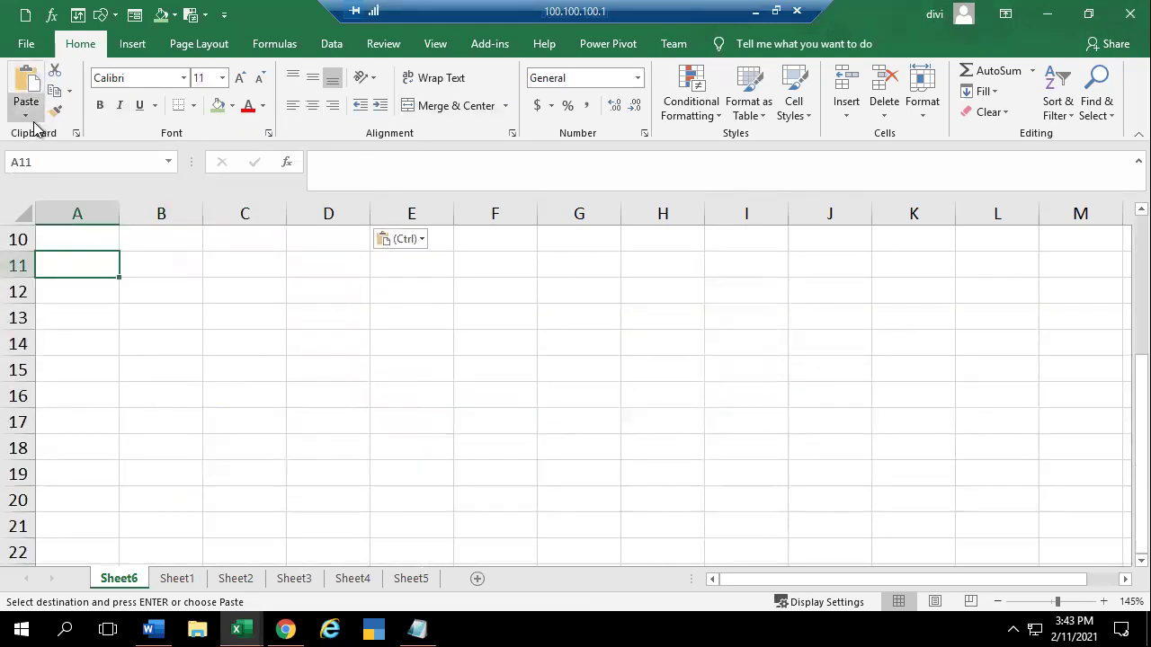
- Paste a formulas-only copy of the table at A11
key(alt+Tab)
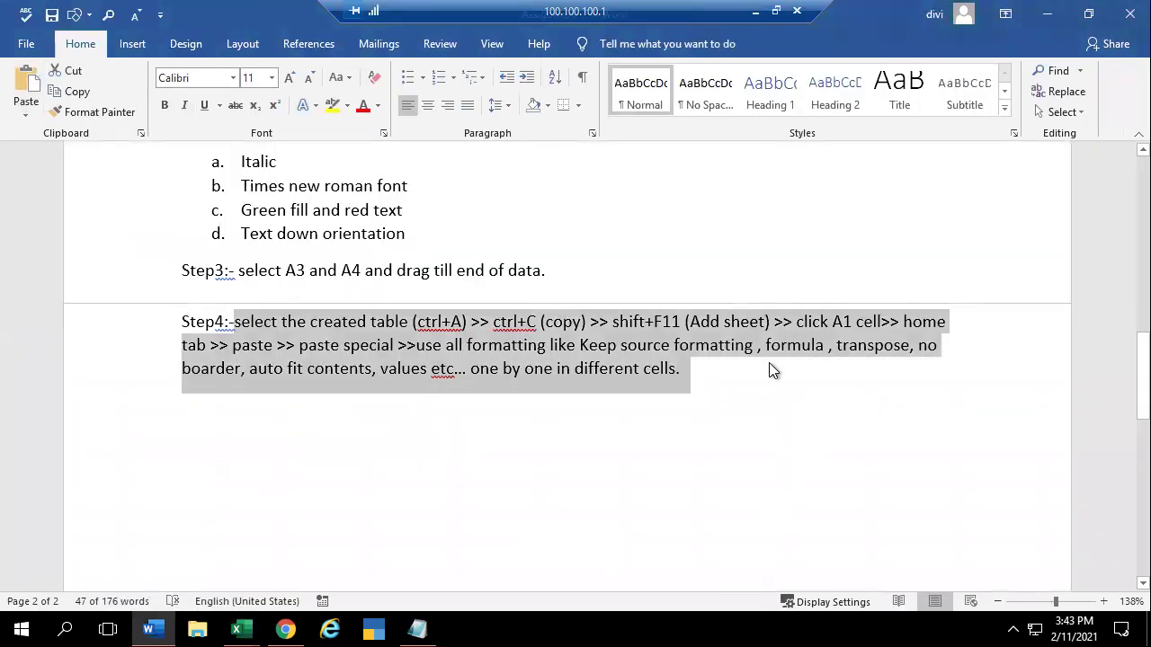
click(772, 343)
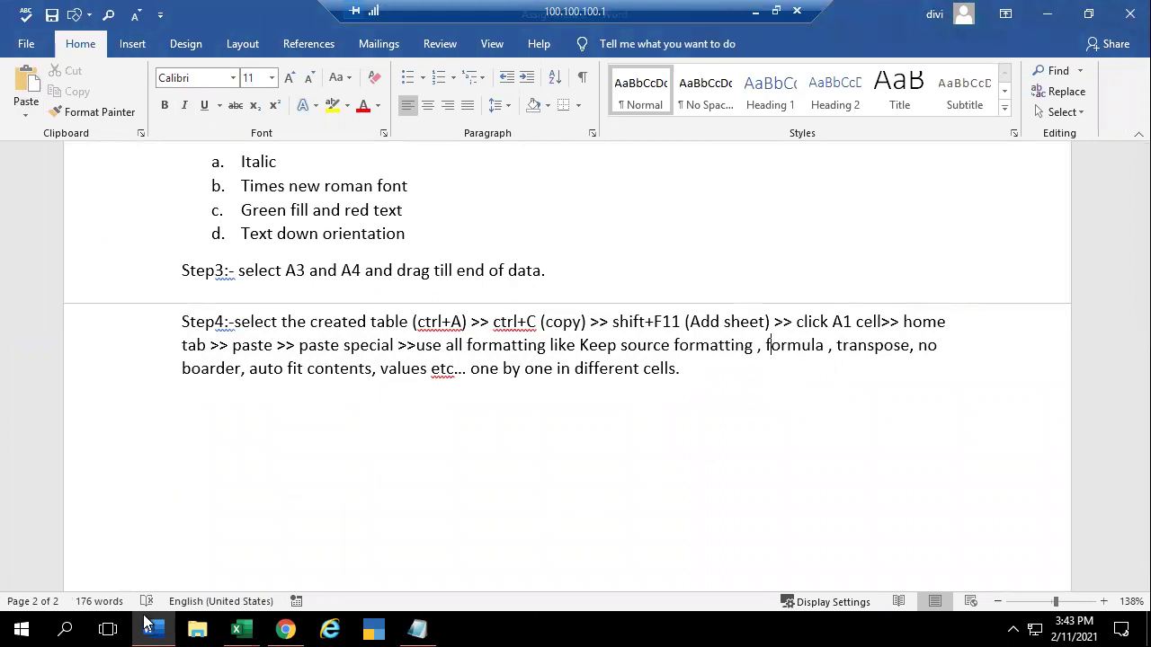
key(alt+Tab)
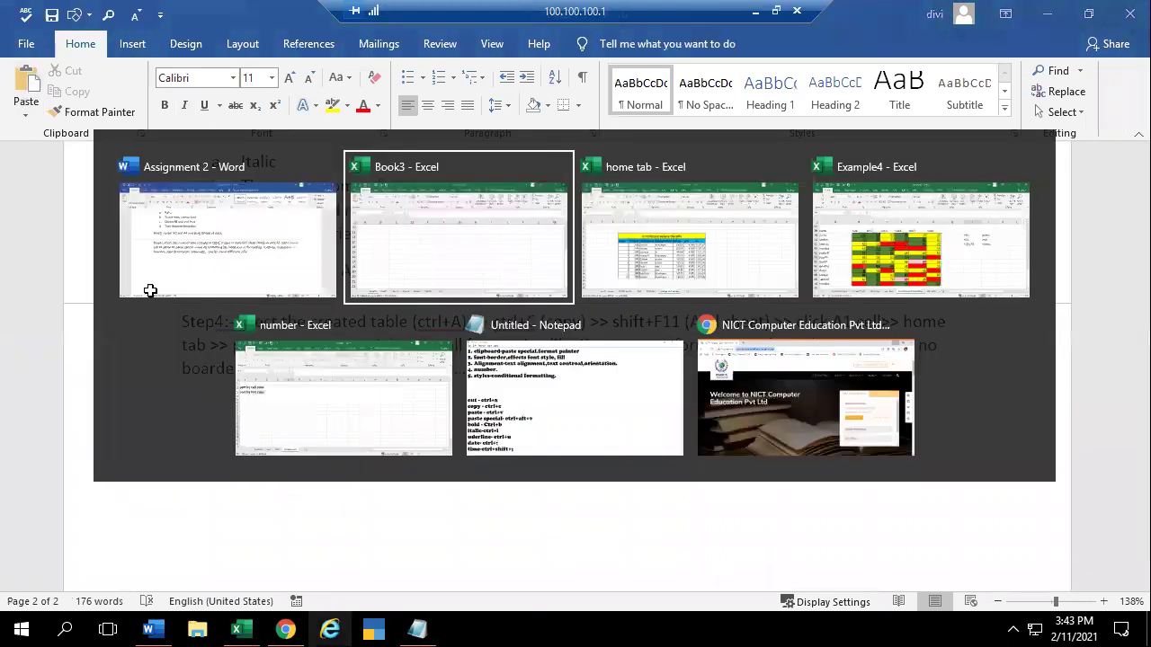
click(27, 115)
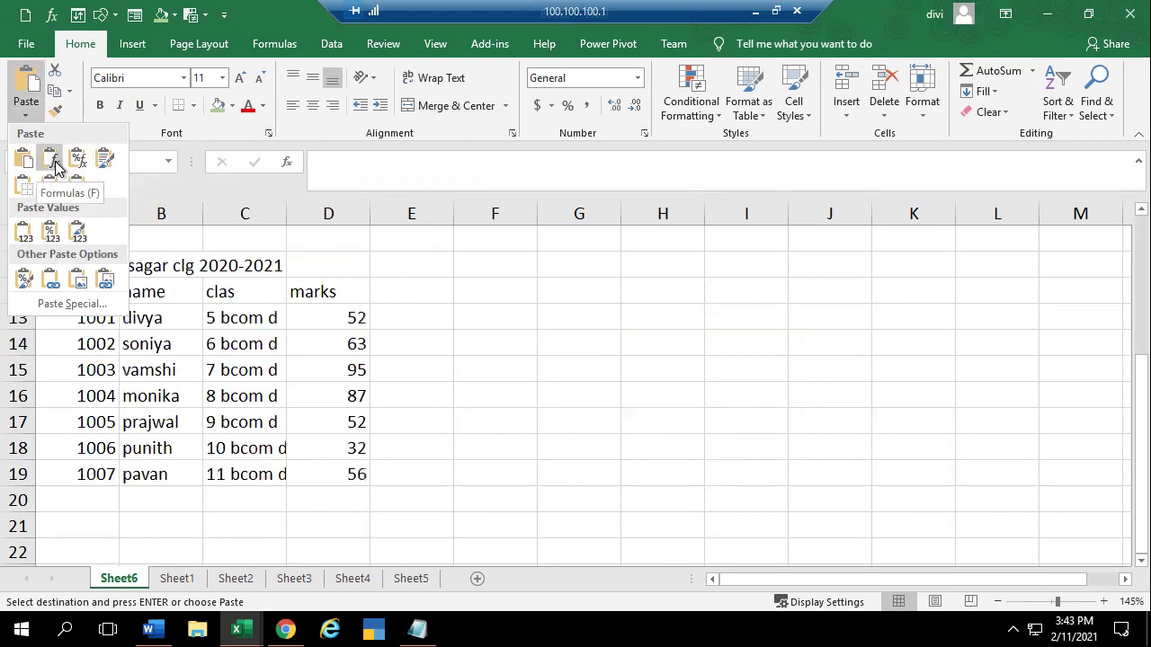
click(50, 160)
scroll(87, 402, down, 2)
click(64, 376)
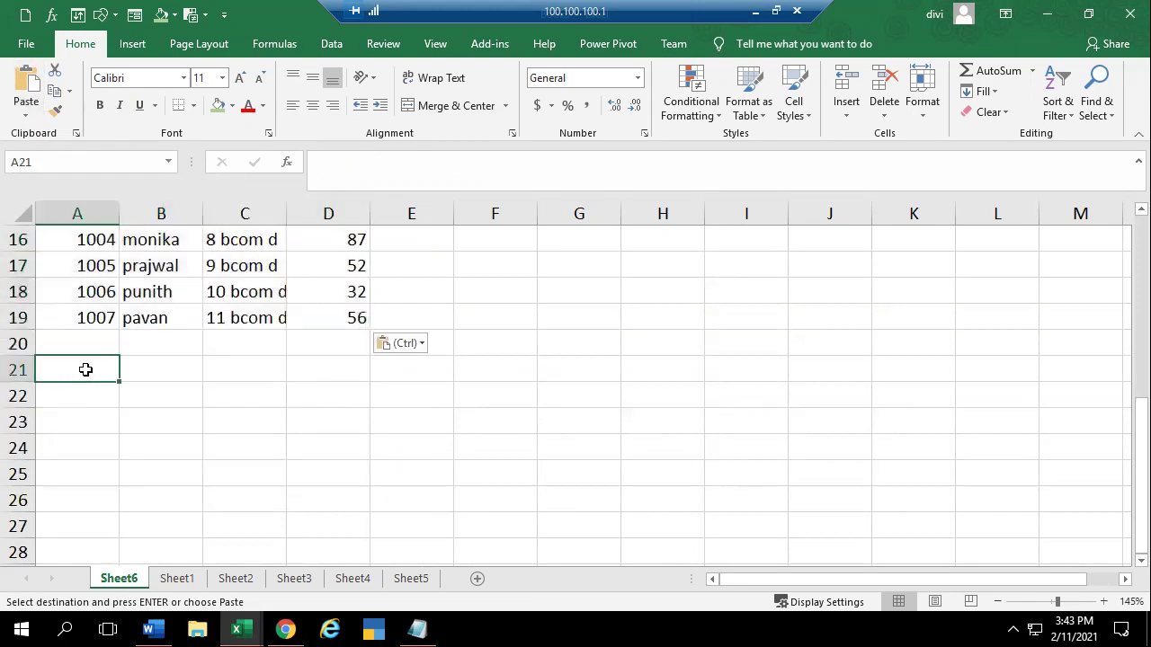
- Paste a transposed copy of the table starting at A21
key(alt+Tab)
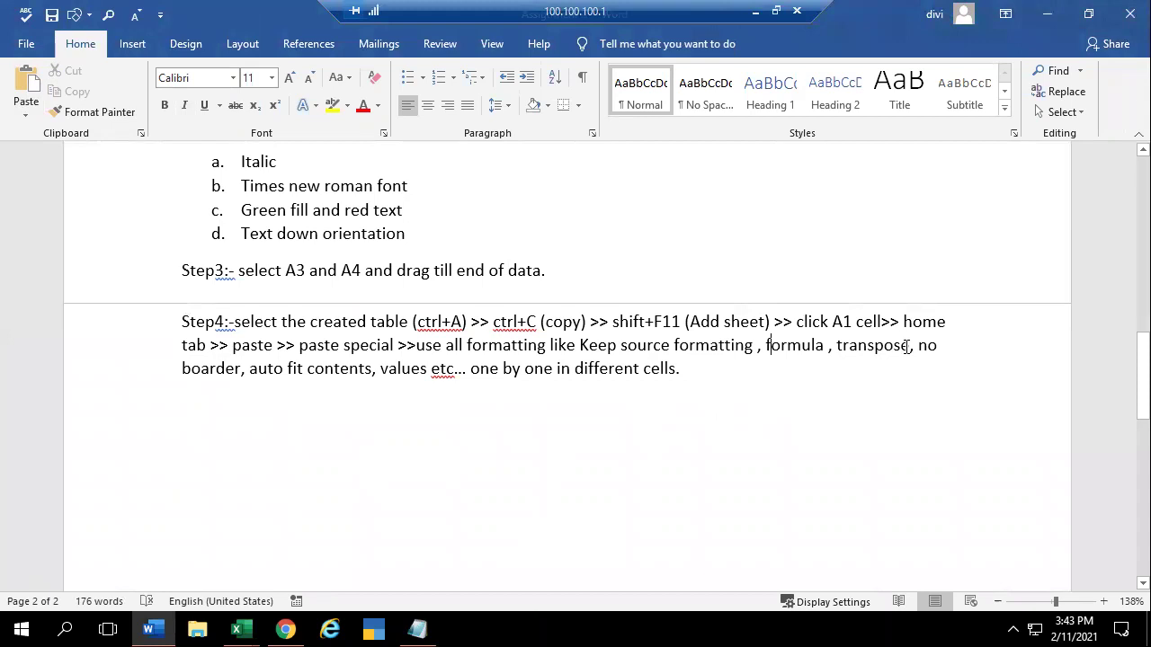
key(alt+Tab)
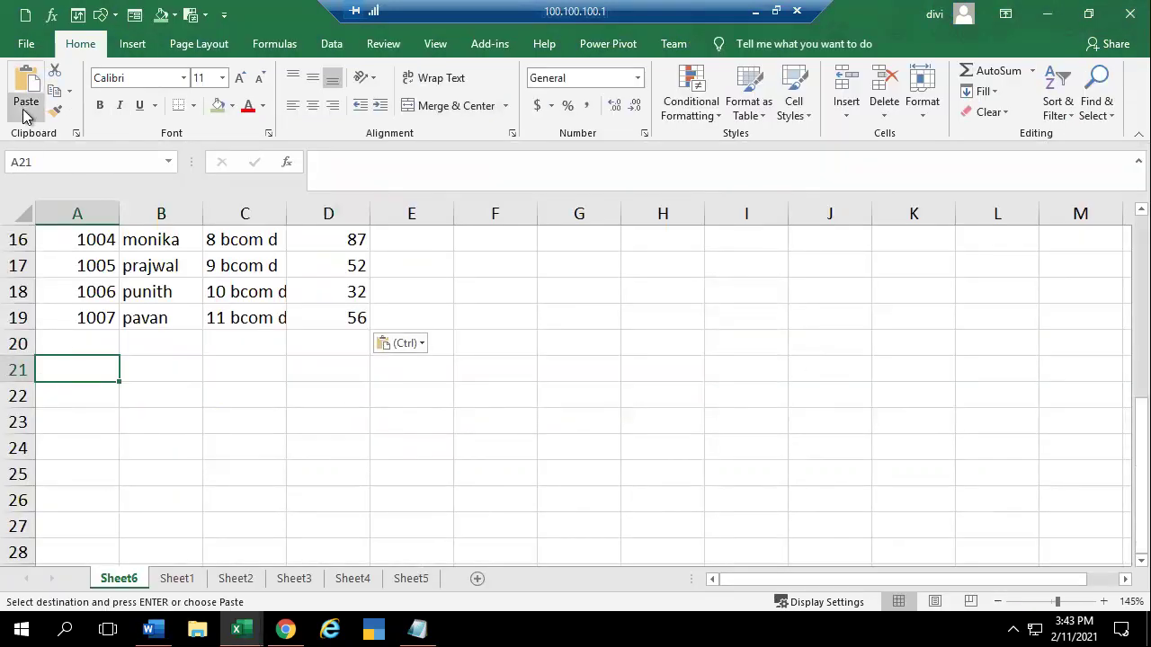
click(25, 111)
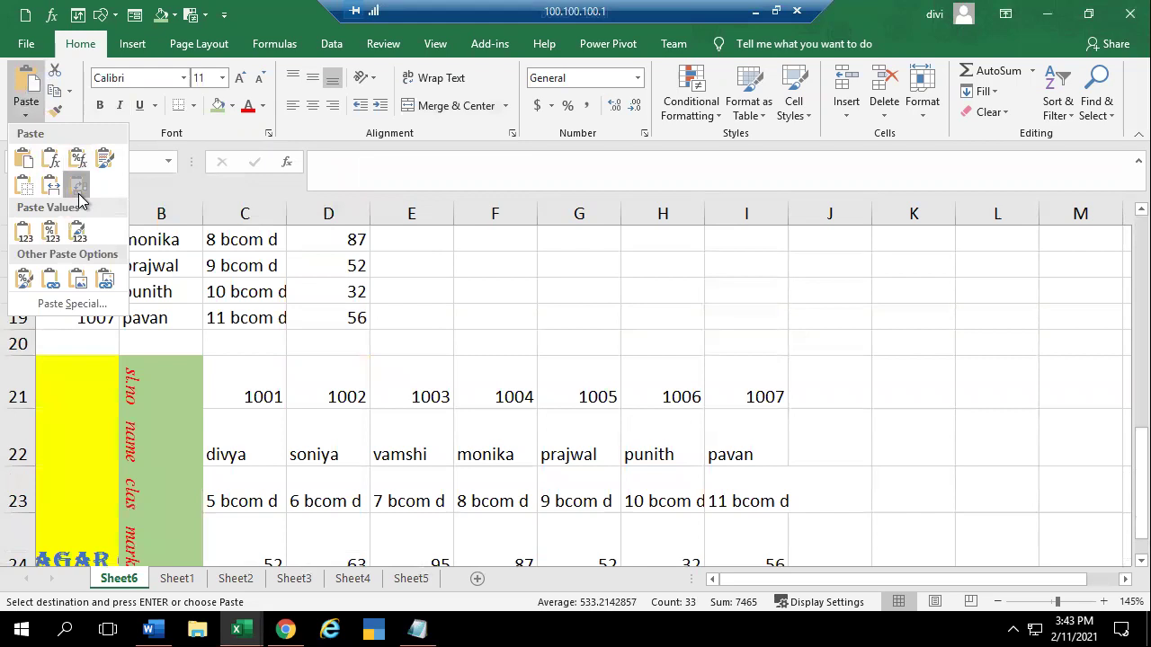
click(79, 200)
scroll(87, 385, down, 4)
click(64, 360)
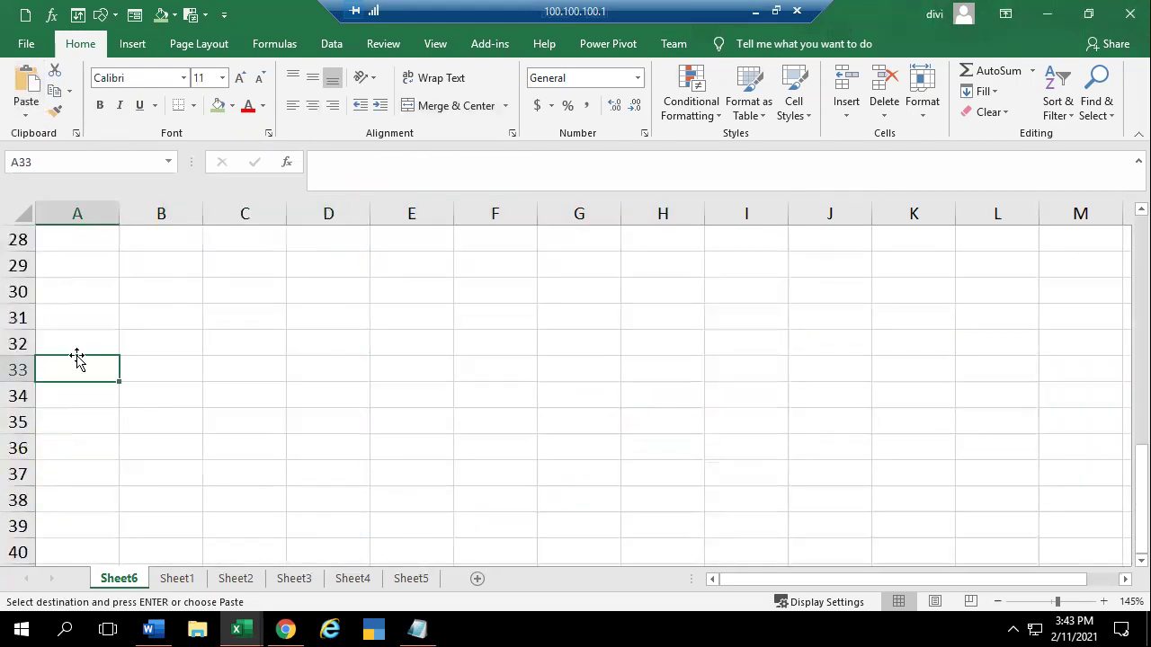
- Paste another formatted copy of the table at A33:D41, then bring Notepad forward
key(alt+Tab)
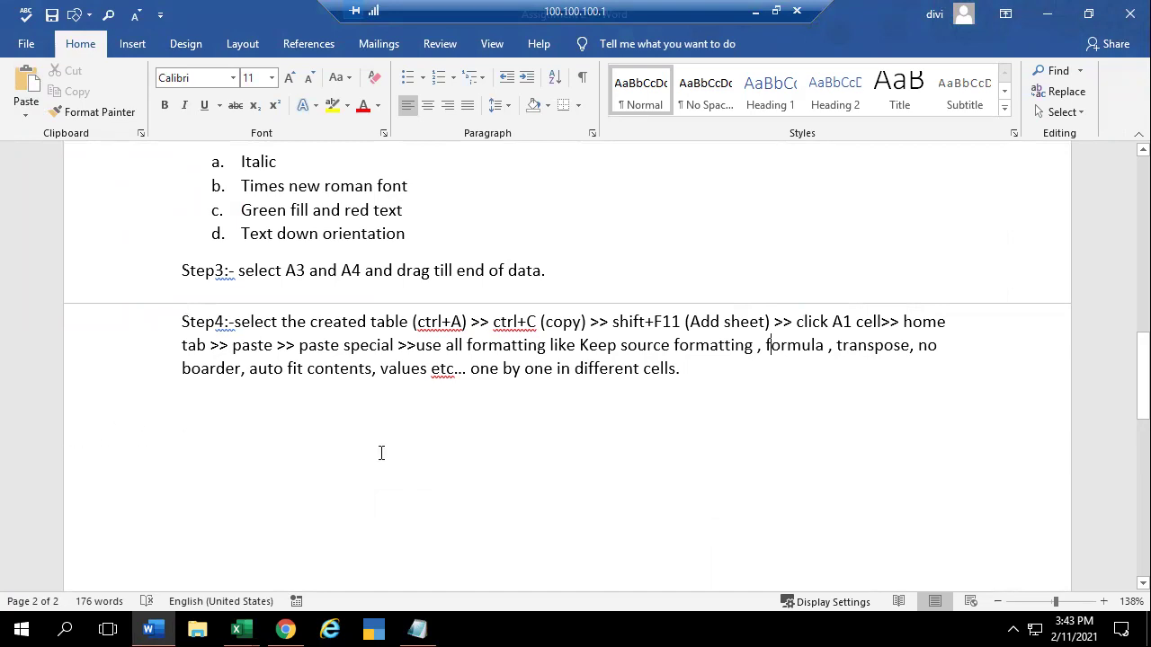
key(alt+Tab)
click(21, 110)
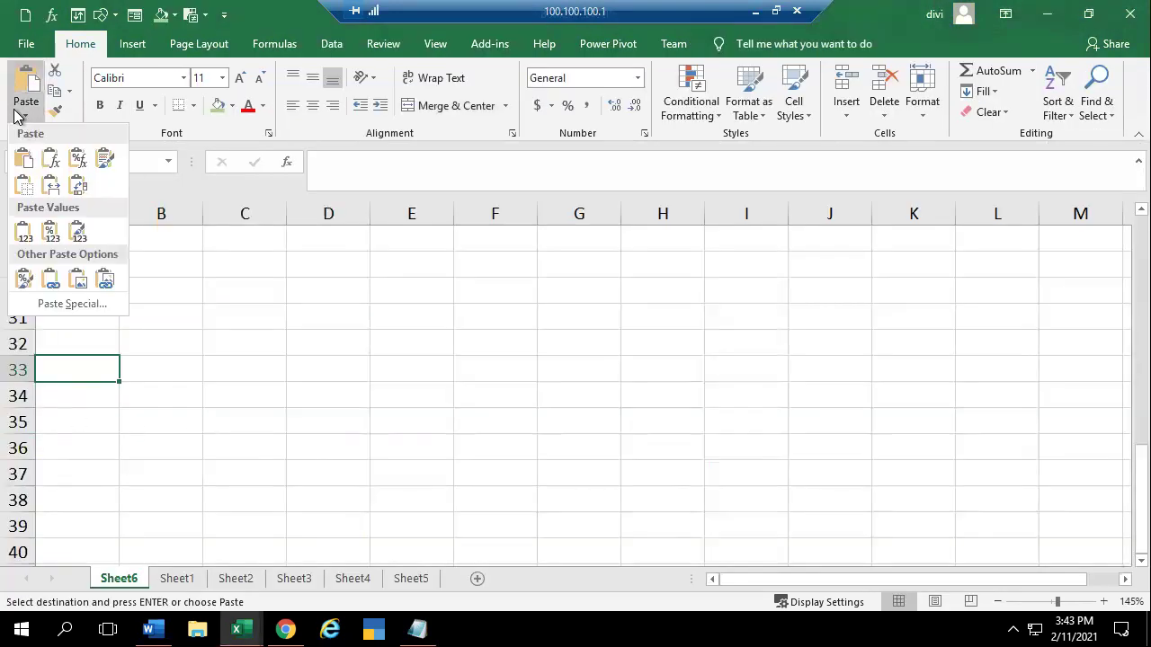
click(23, 186)
click(604, 380)
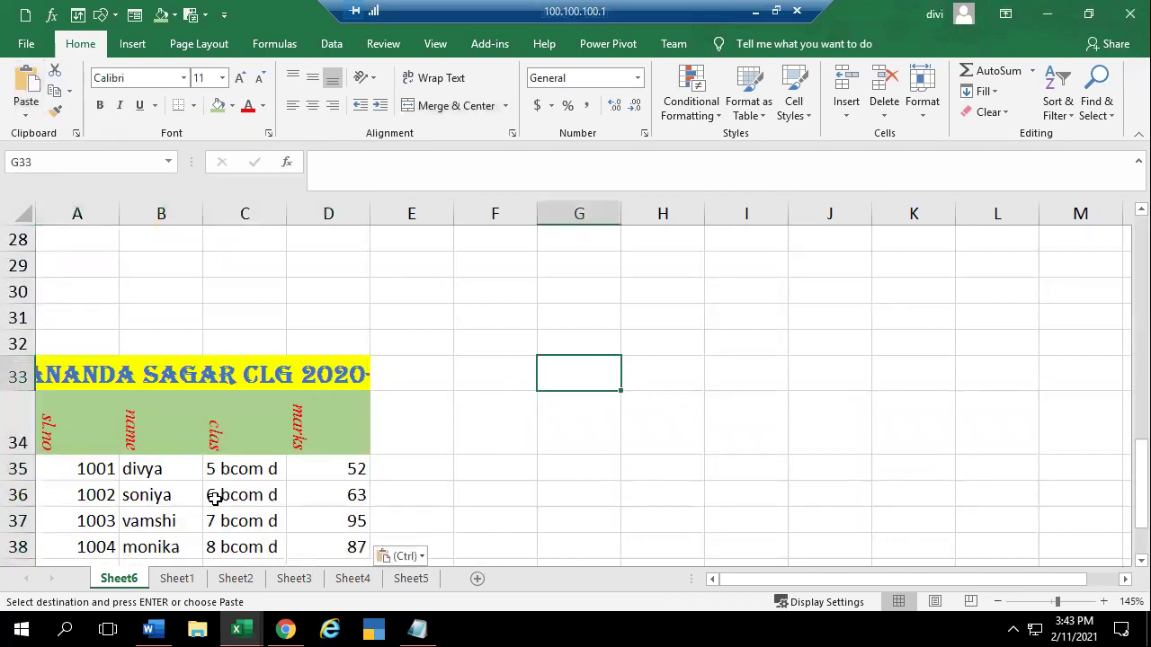
scroll(270, 490, down, 2)
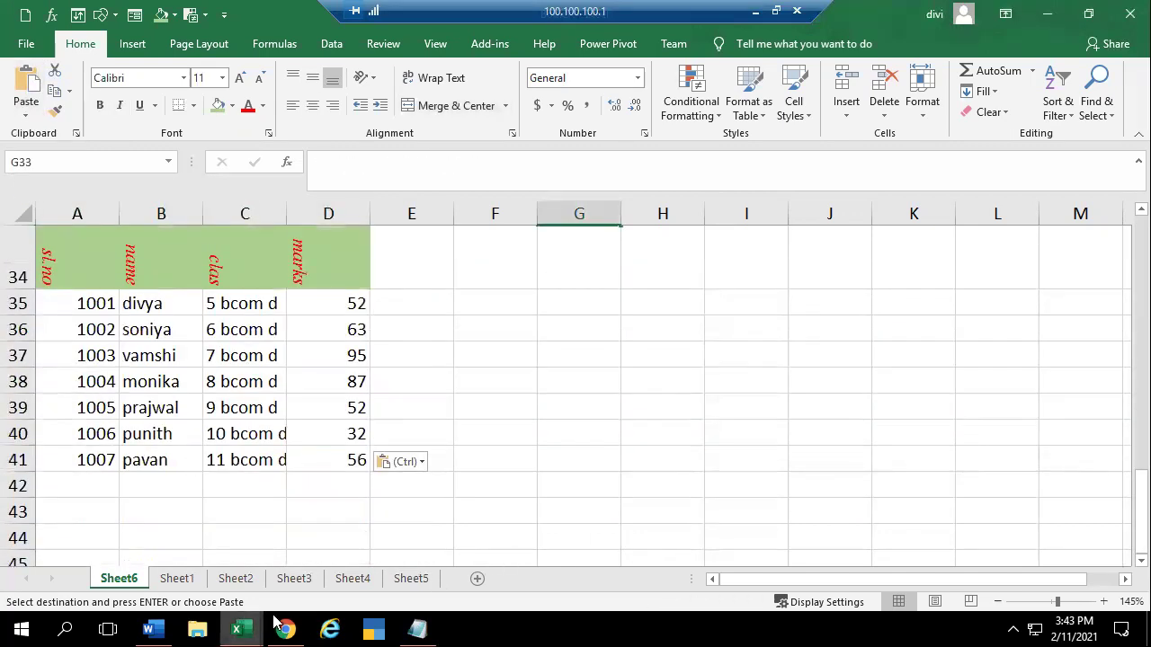
click(419, 630)
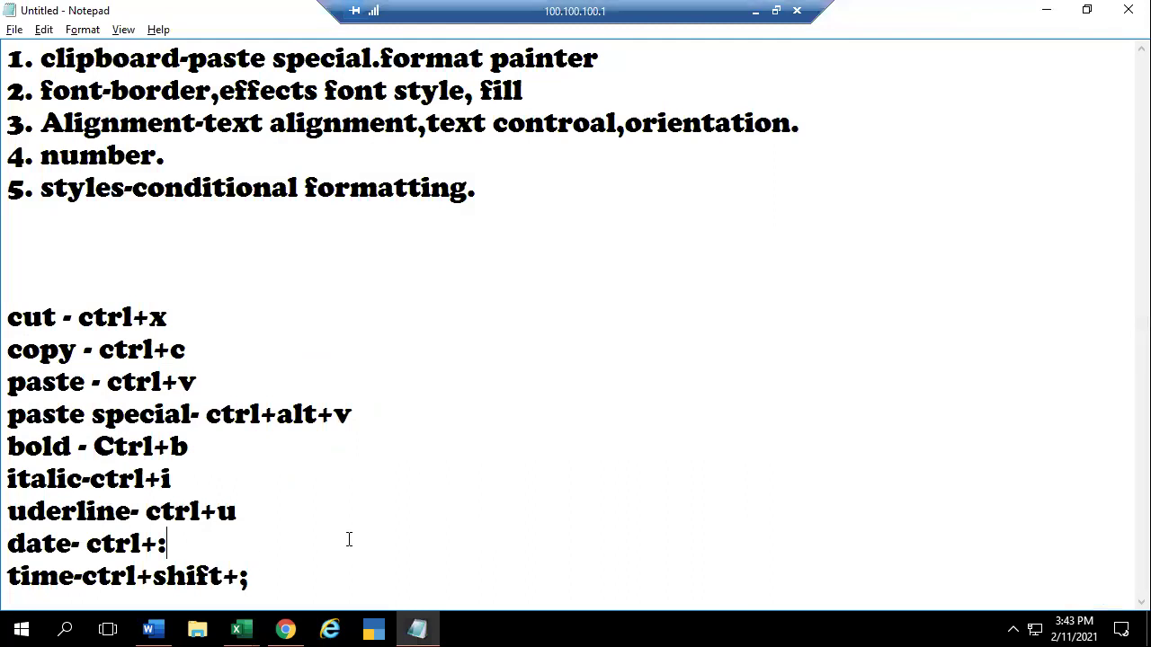
- Add an empty line after the last Notepad note and bring the Word document to the front
click(296, 567)
key(Return)
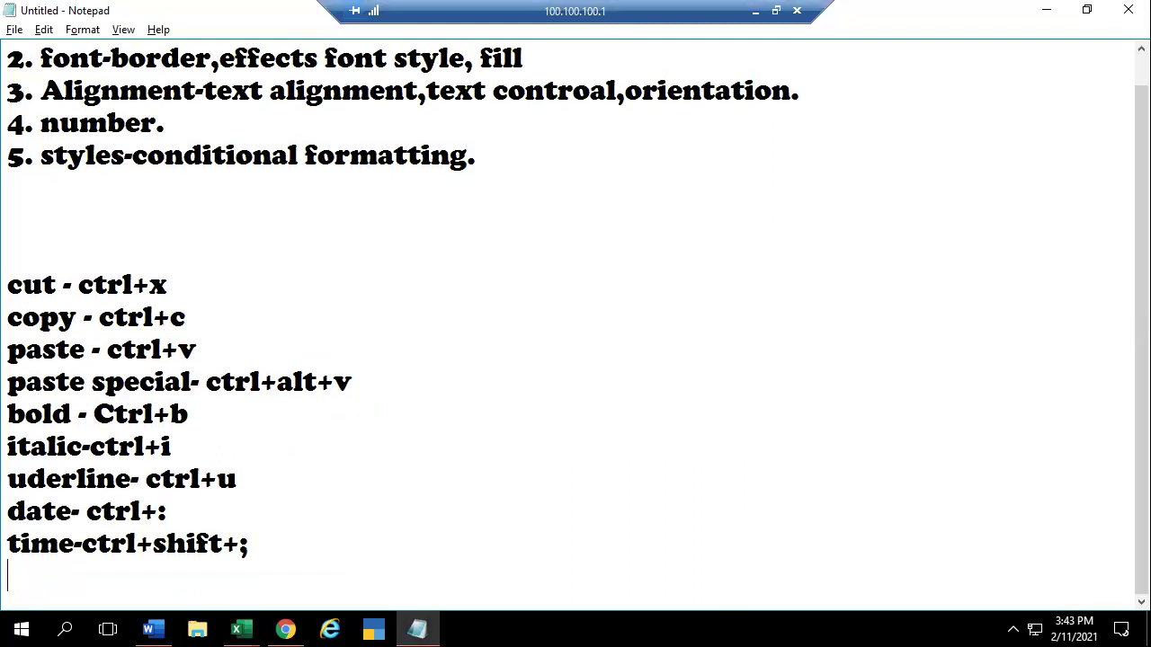
key(alt+Tab)
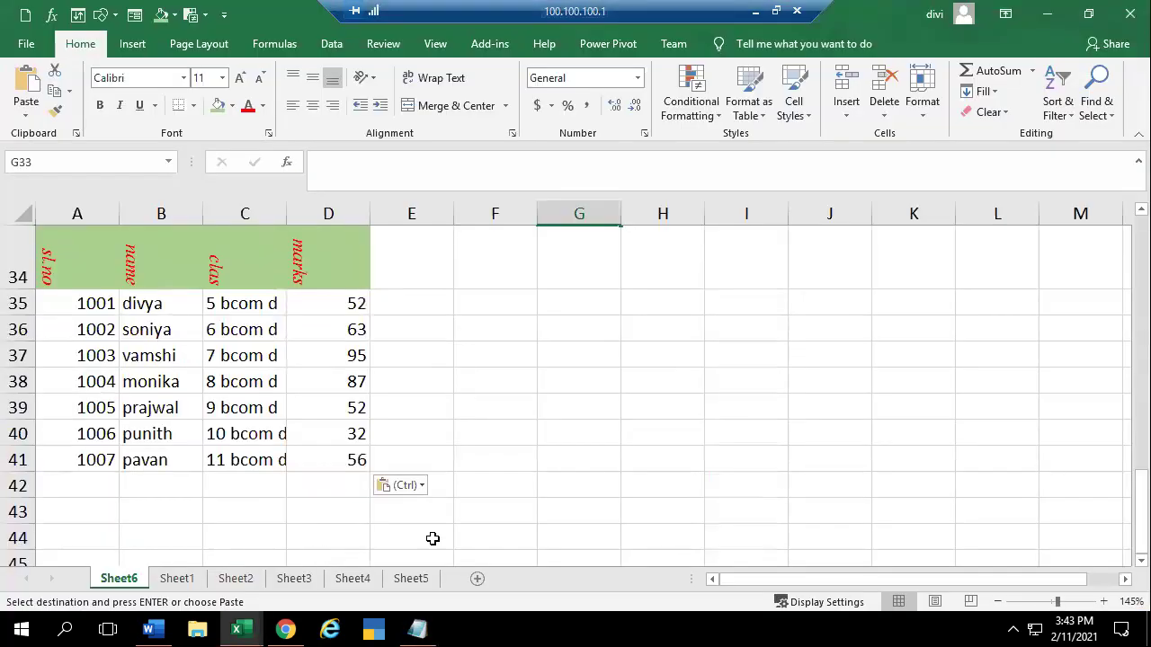
click(151, 628)
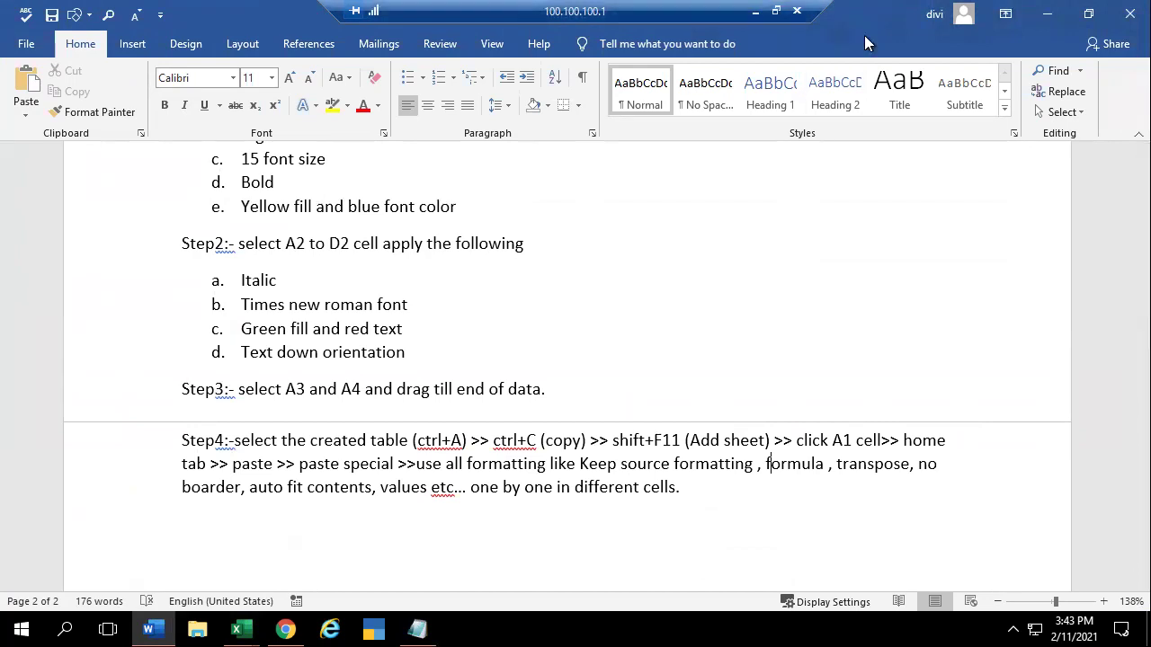
click(645, 440)
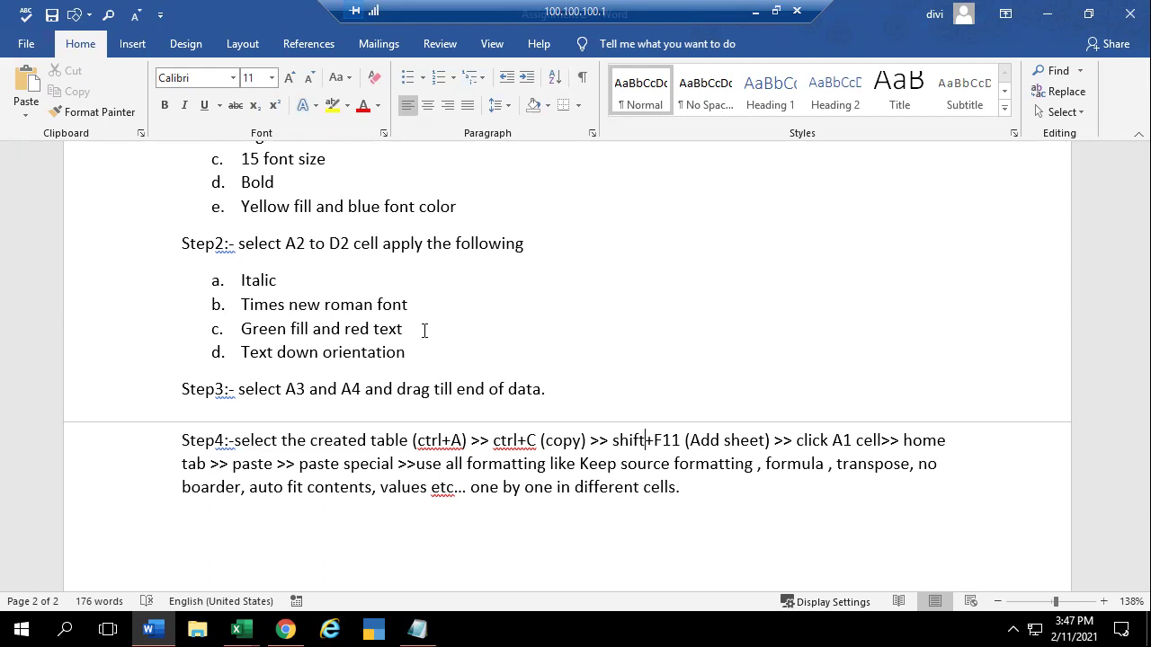
scroll(403, 385, up, 10)
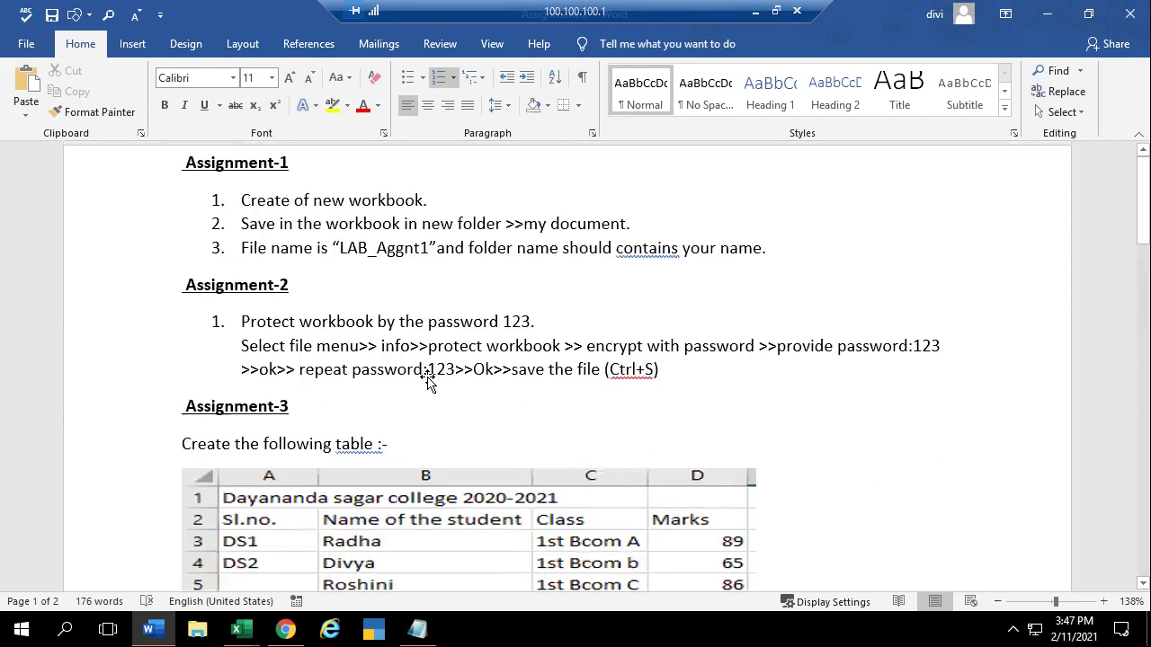
scroll(437, 375, down, 6)
scroll(440, 369, down, 7)
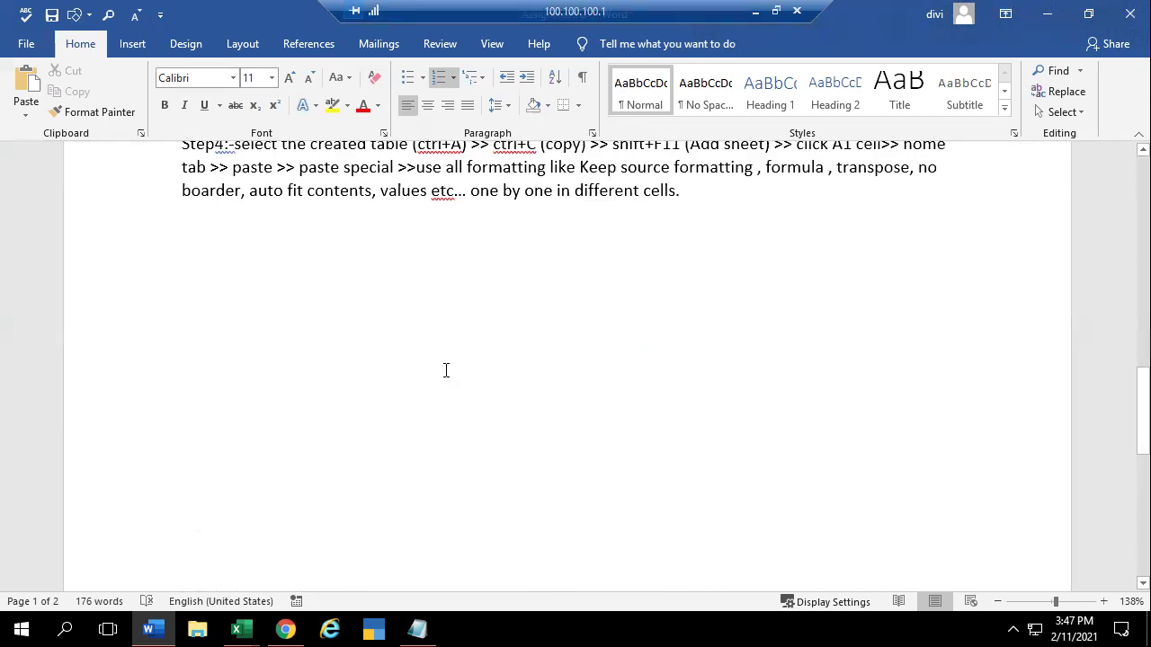
scroll(773, 317, up, 2)
scroll(769, 324, up, 3)
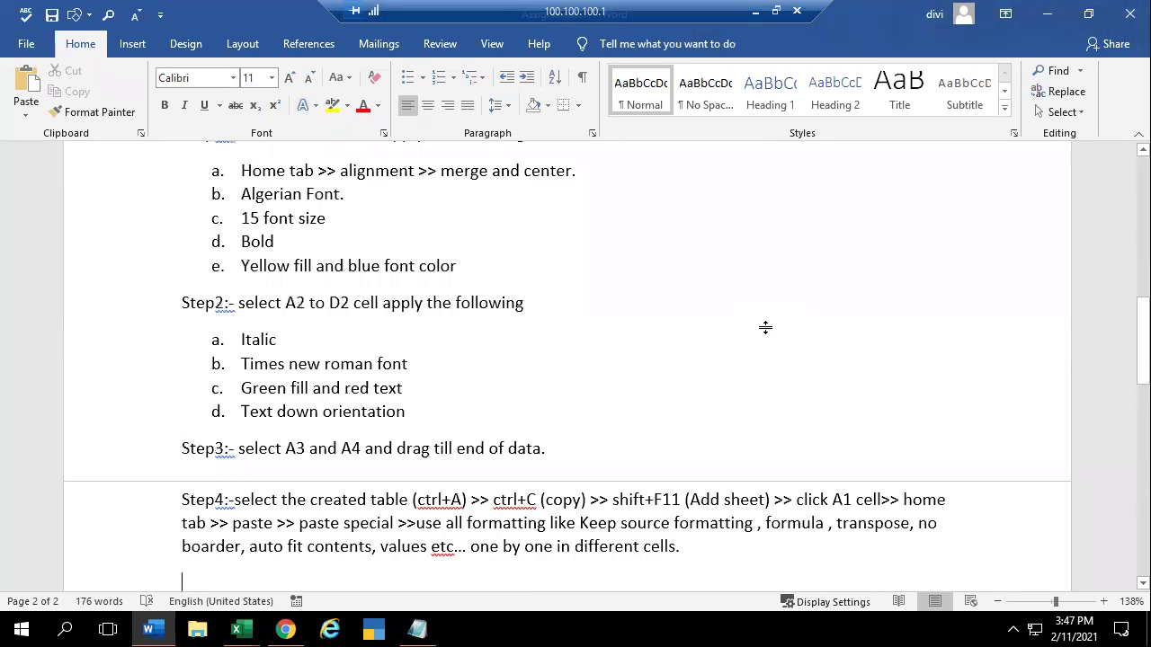
scroll(766, 329, down, 2)
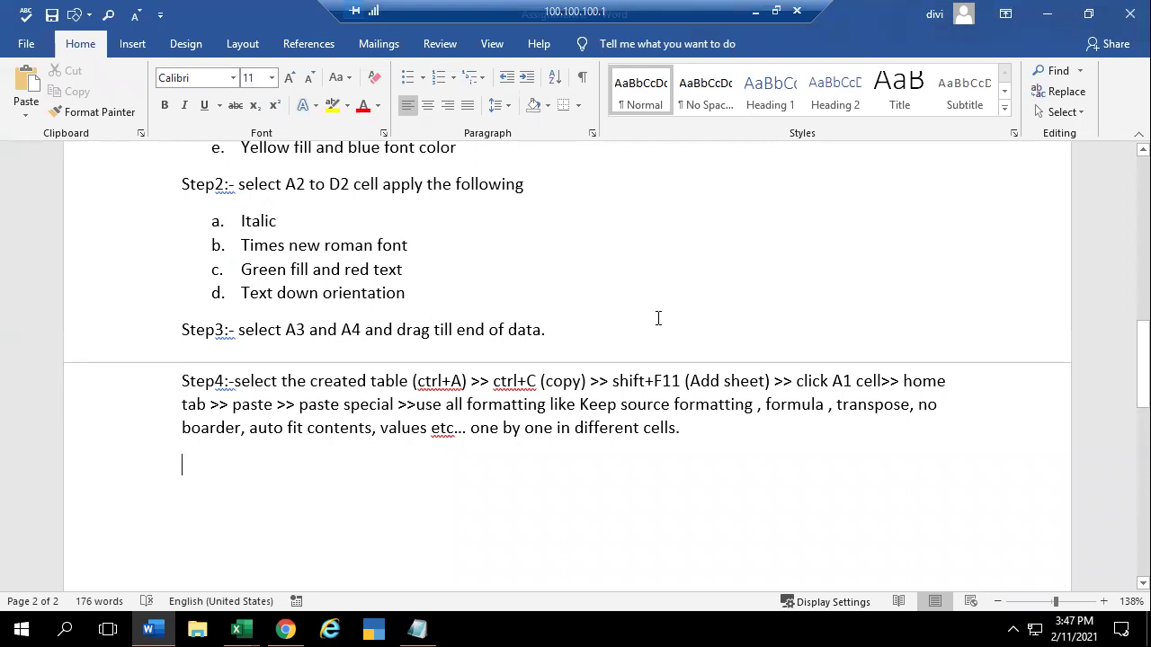